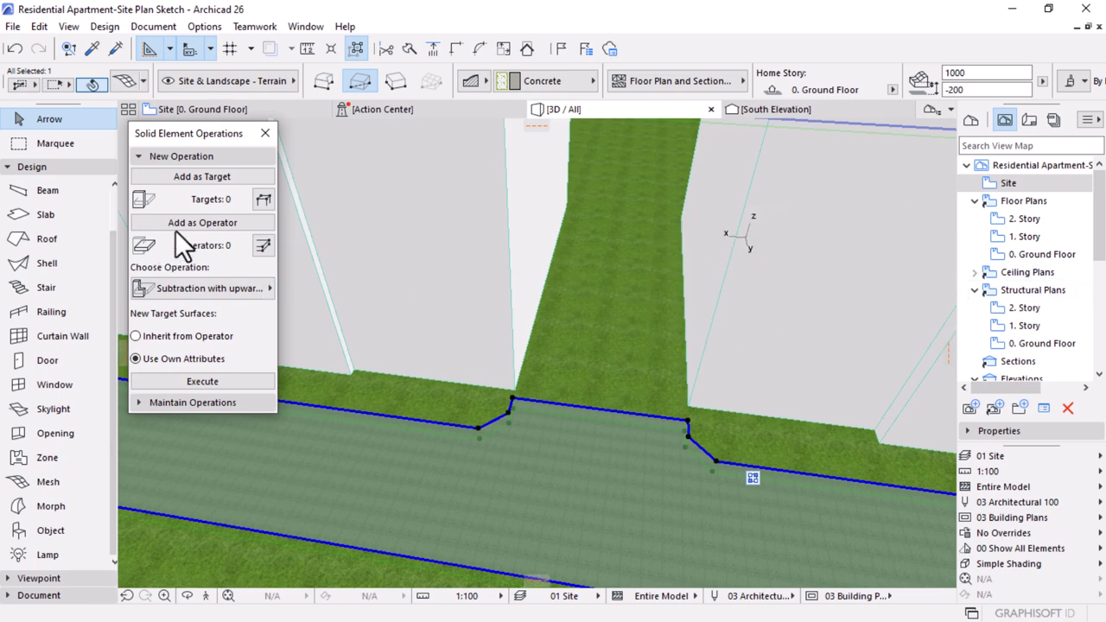
- Leave Solid Element Operations and open the Site plan view with the road mesh deselected
{"action": "left_click", "coordinate": [265, 133]}
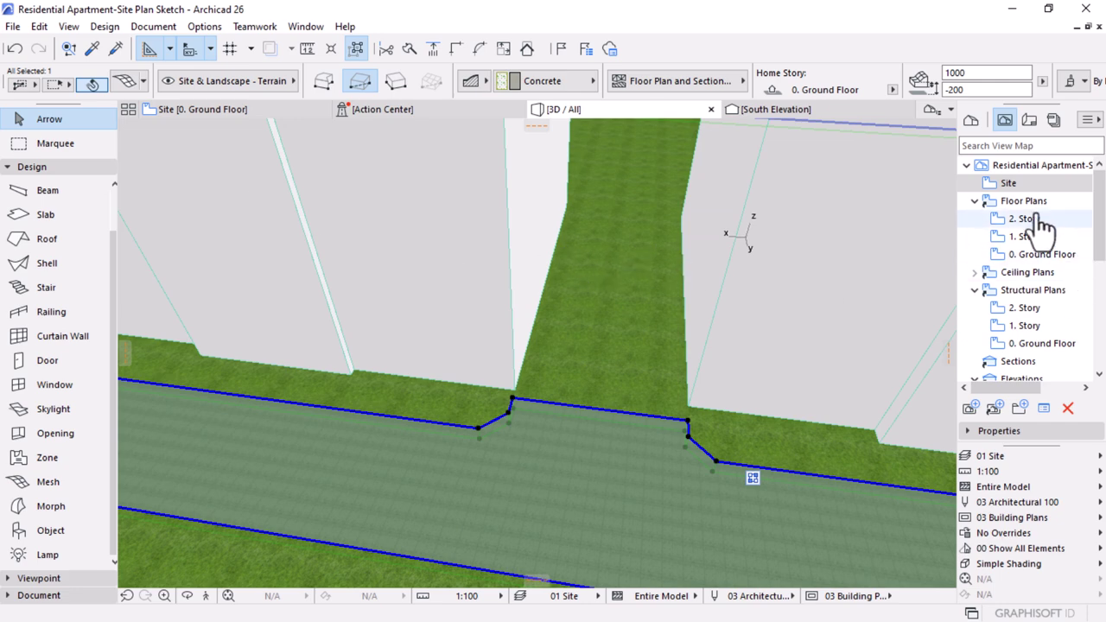
{"action": "double_click", "coordinate": [1010, 183]}
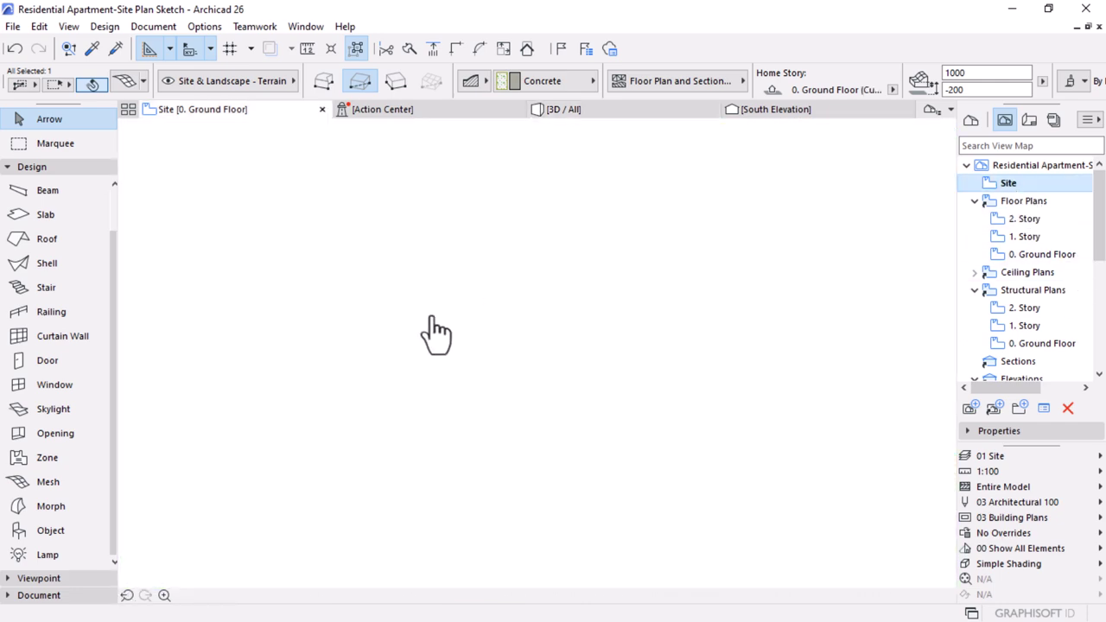
{"action": "scroll", "coordinate": [501, 382], "scroll_direction": "down", "scroll_amount": 6}
{"action": "scroll", "coordinate": [543, 273], "scroll_direction": "up", "scroll_amount": 1}
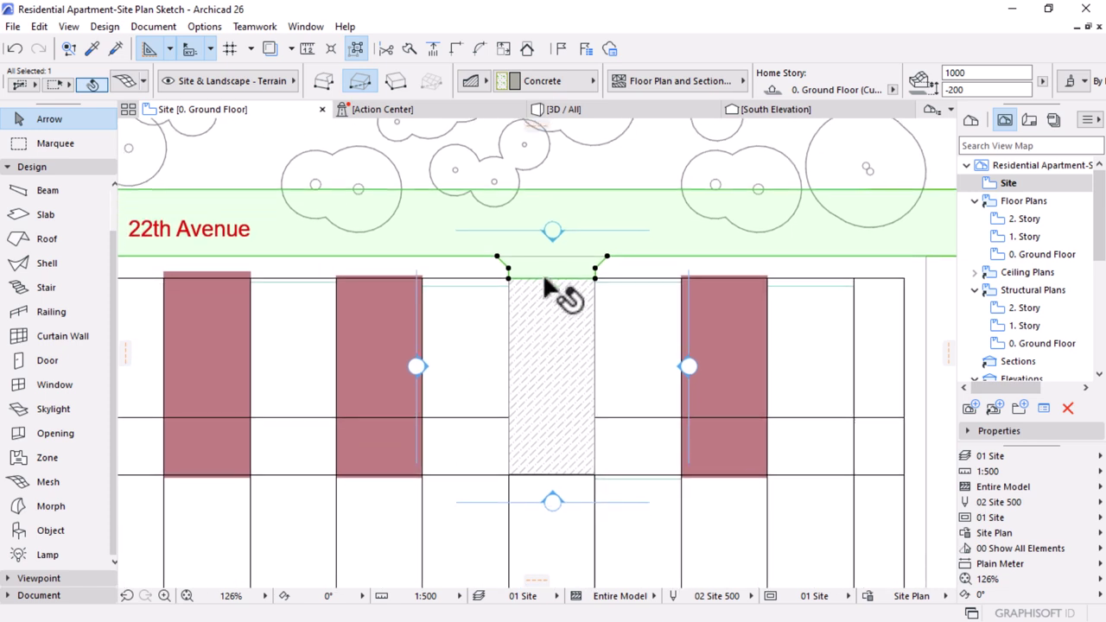
{"action": "key", "text": "Escape"}
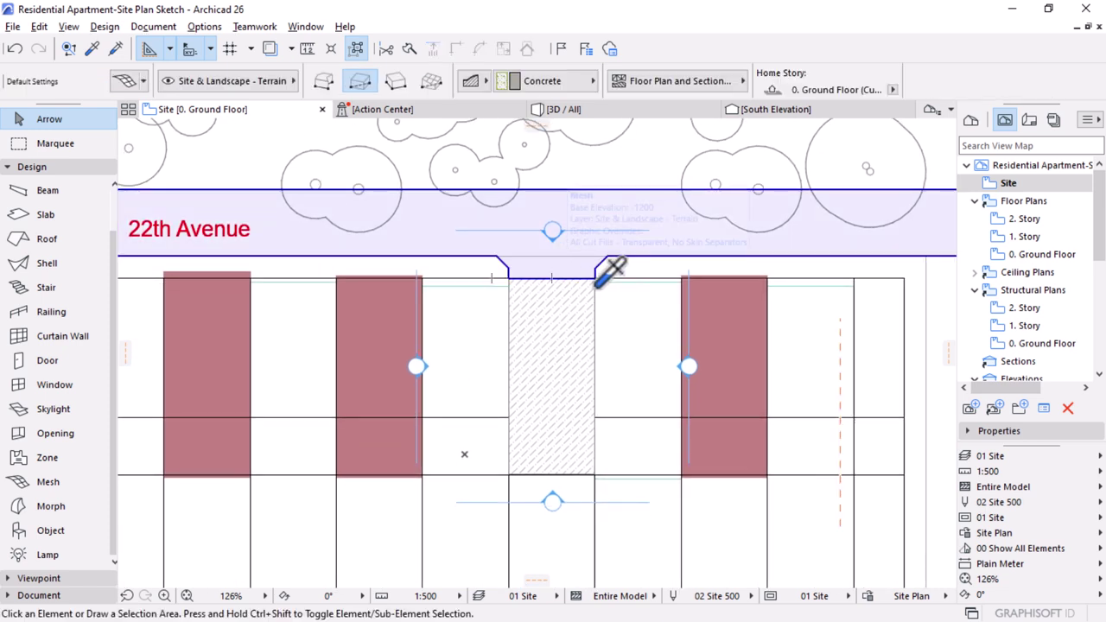
{"action": "left_click", "coordinate": [597, 281], "text": "alt"}
{"action": "left_click", "coordinate": [594, 278]}
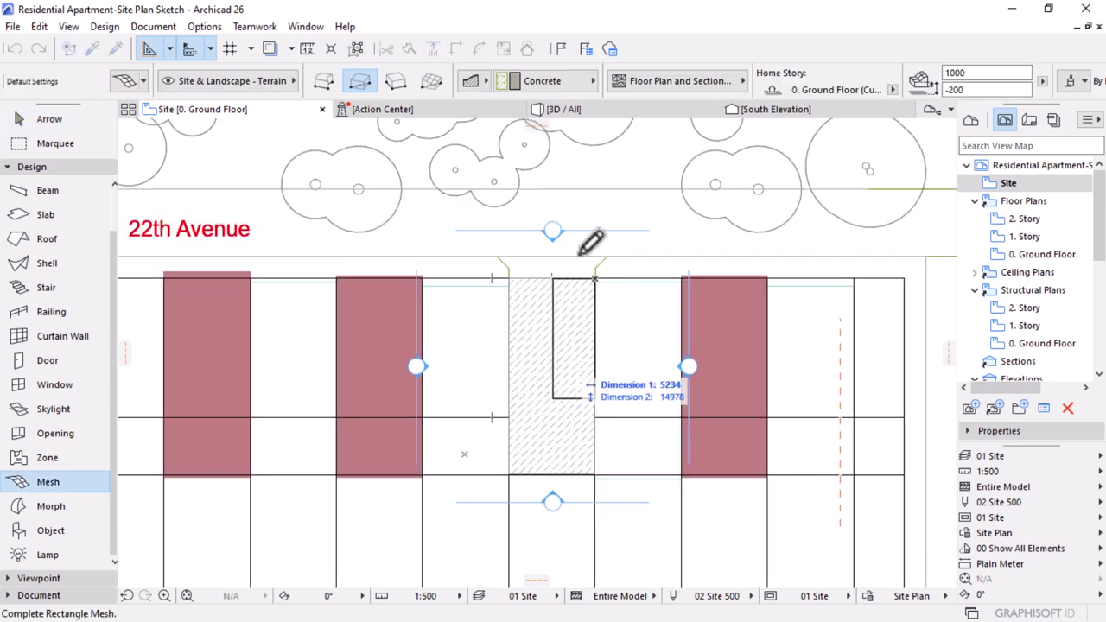
{"action": "key", "text": "Escape"}
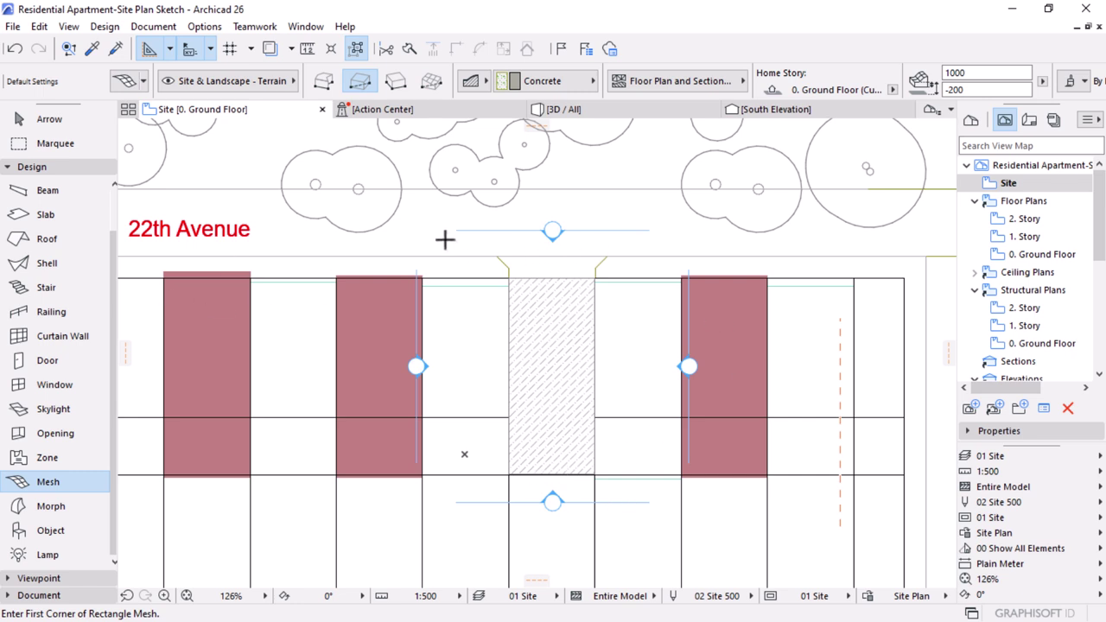
- Draw a rectangular slab corner to corner over the hatched lot between the buildings, below 22th Avenue
{"action": "left_click", "coordinate": [43, 214]}
{"action": "scroll", "coordinate": [509, 471], "scroll_direction": "up", "scroll_amount": 10}
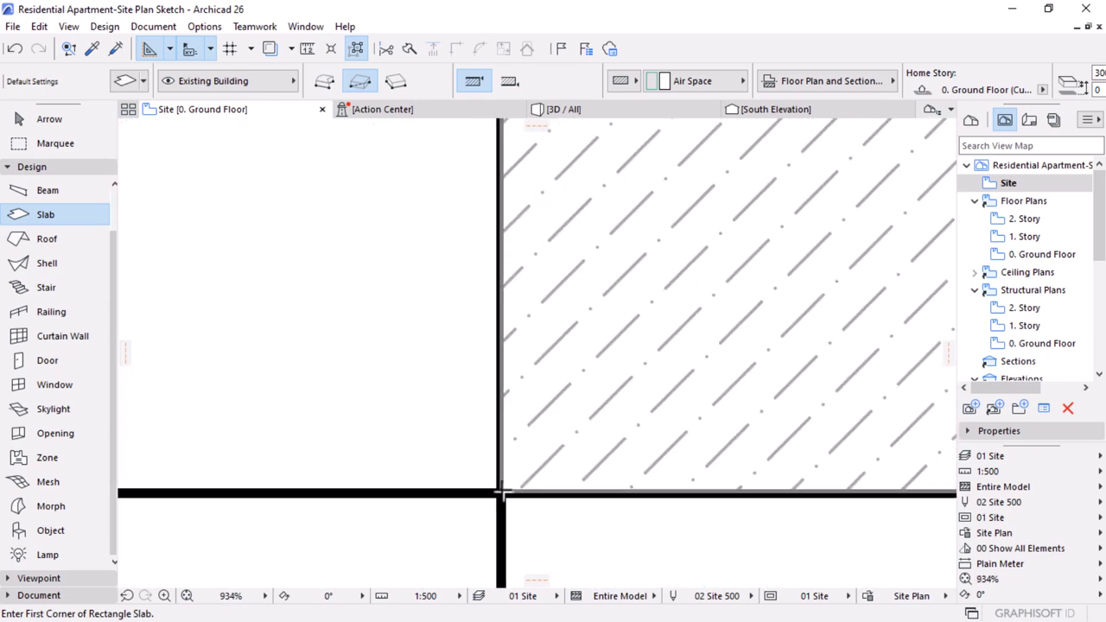
{"action": "left_click", "coordinate": [509, 475]}
{"action": "scroll", "coordinate": [469, 467], "scroll_direction": "down", "scroll_amount": 8}
{"action": "scroll", "coordinate": [526, 325], "scroll_direction": "up", "scroll_amount": 4}
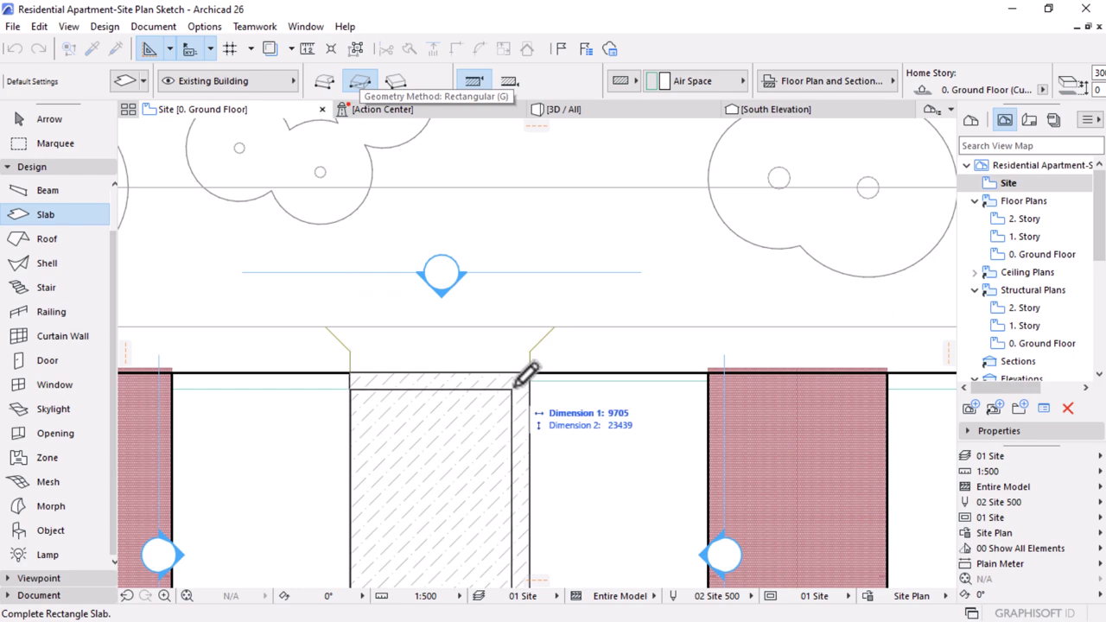
{"action": "left_click", "coordinate": [530, 372]}
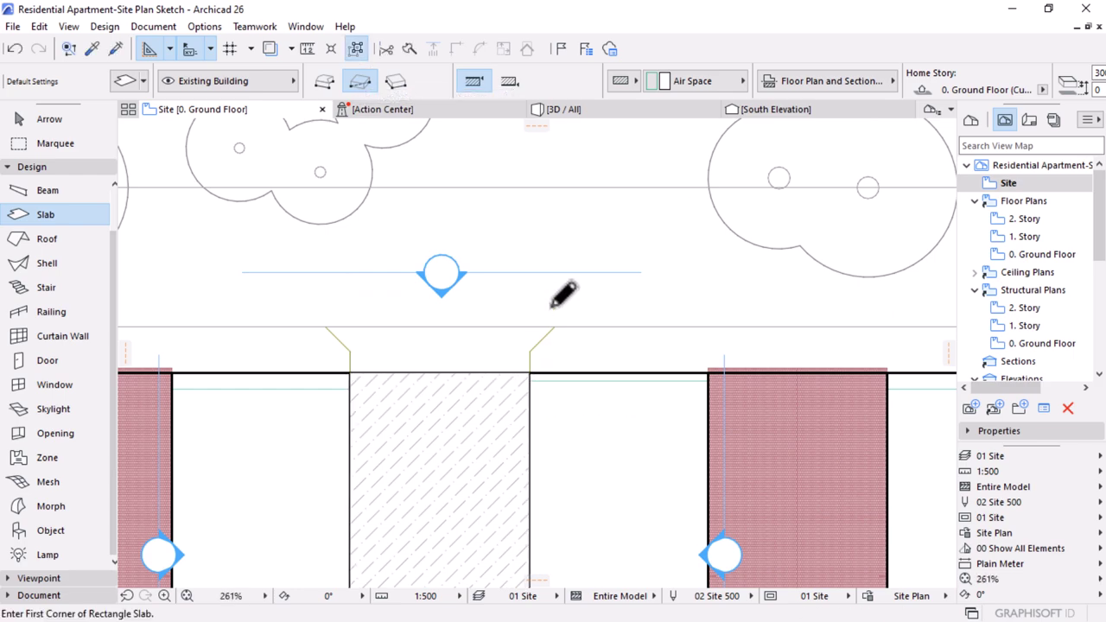
- Show the site in 3D and examine the new slab between the buildings and its edge along the road
{"action": "scroll", "coordinate": [559, 294], "scroll_direction": "down", "scroll_amount": 10}
{"action": "scroll", "coordinate": [551, 320], "scroll_direction": "down", "scroll_amount": 3}
{"action": "scroll", "coordinate": [555, 365], "scroll_direction": "up", "scroll_amount": 2}
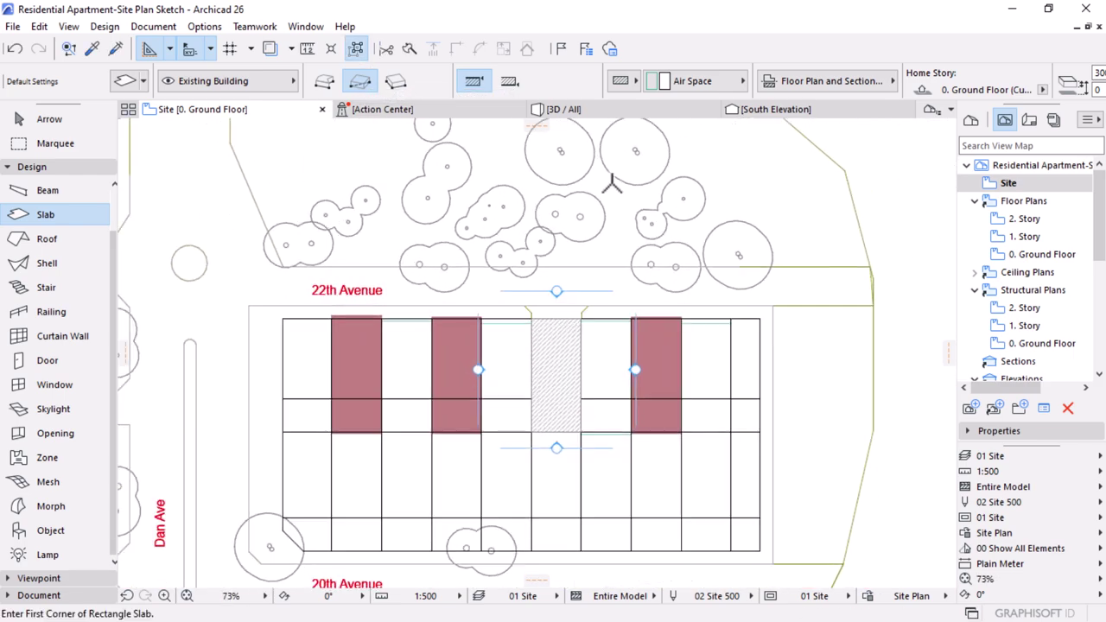
{"action": "left_click", "coordinate": [641, 110]}
{"action": "left_click", "coordinate": [569, 229]}
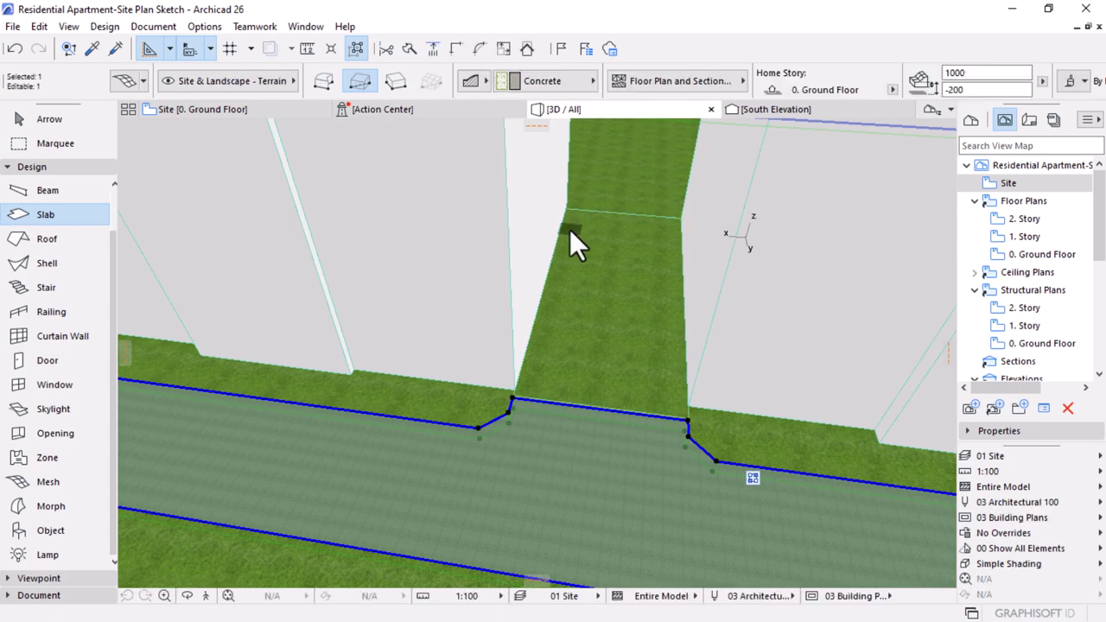
{"action": "middle_click_drag", "start_coordinate": [546, 304], "coordinate": [545, 304], "text": "shift"}
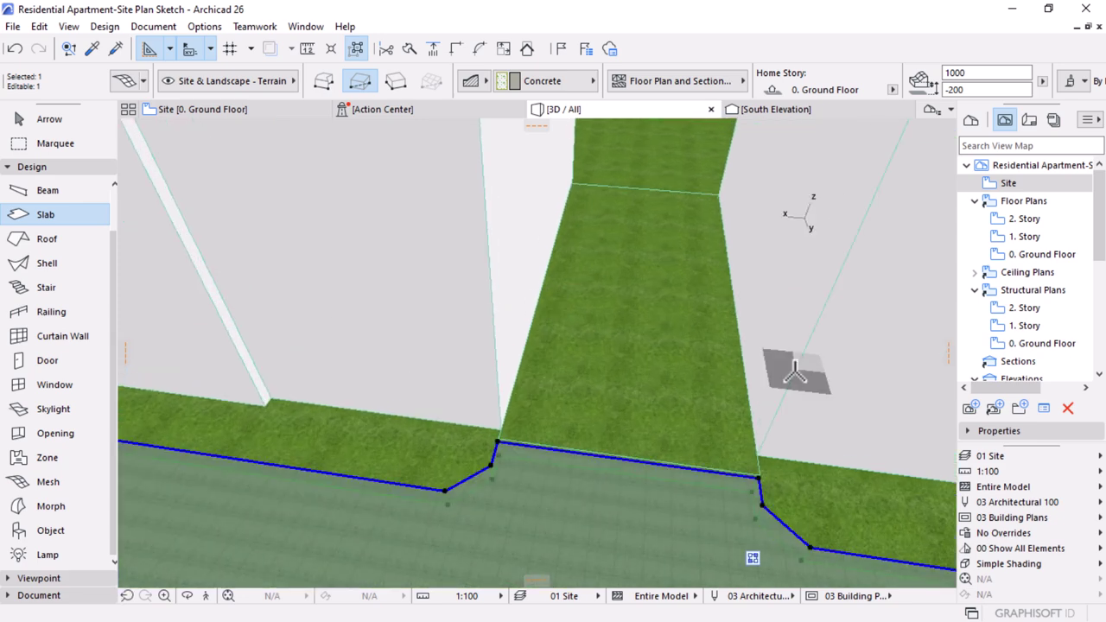
{"action": "middle_click_drag", "start_coordinate": [548, 397], "coordinate": [514, 343], "text": "shift"}
{"action": "scroll", "coordinate": [543, 335], "scroll_direction": "up", "scroll_amount": 5}
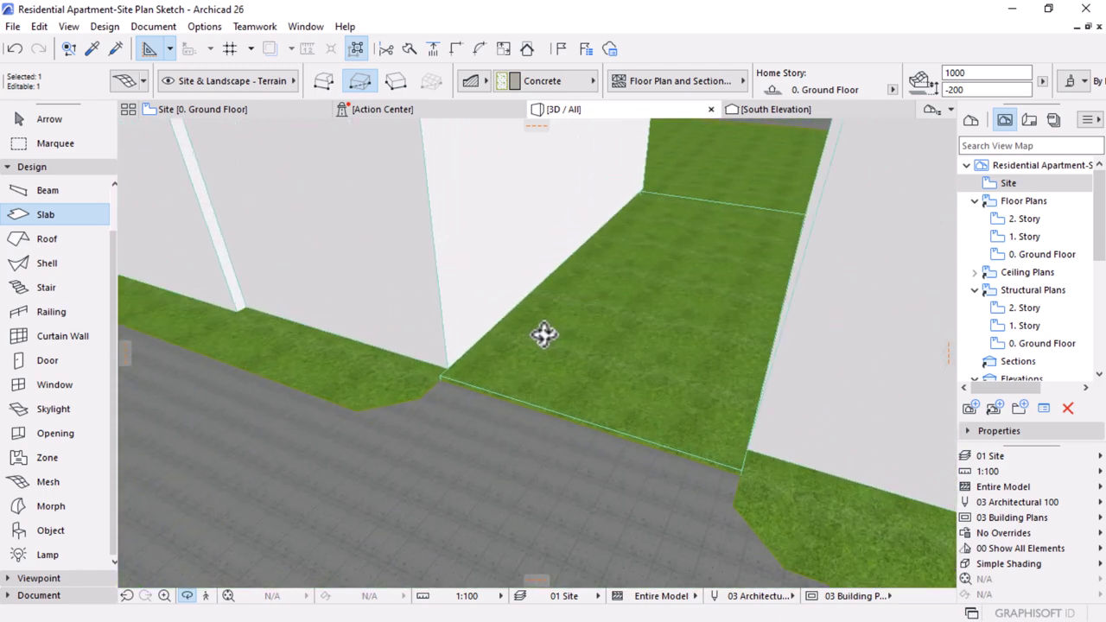
{"action": "middle_click_drag", "start_coordinate": [543, 335], "coordinate": [600, 432], "text": "shift"}
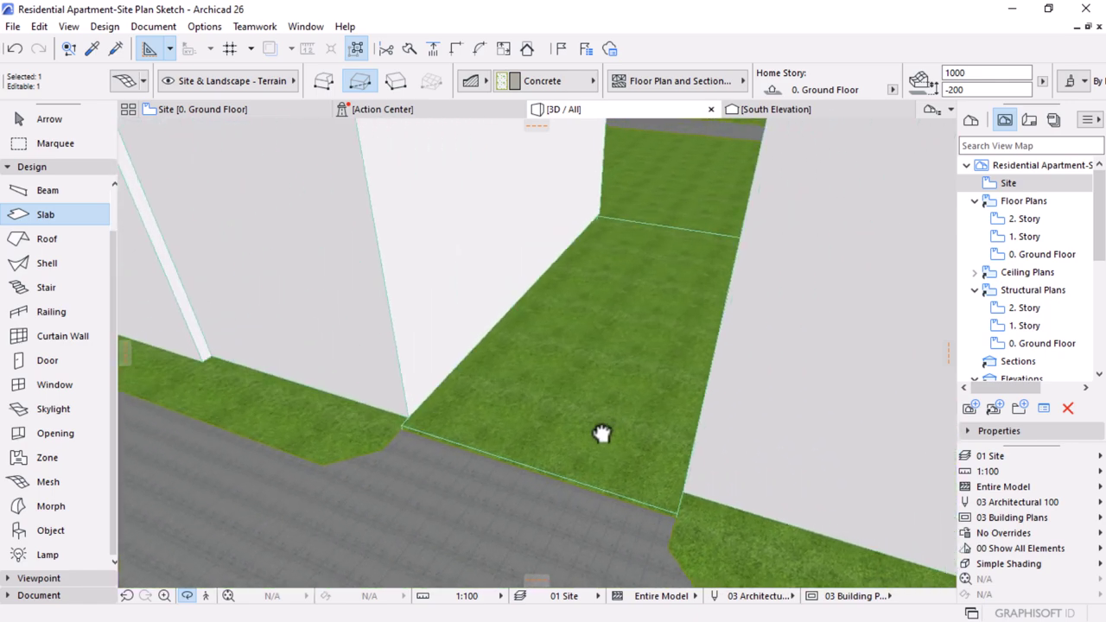
{"action": "middle_click_drag", "start_coordinate": [483, 474], "coordinate": [596, 414], "text": "shift"}
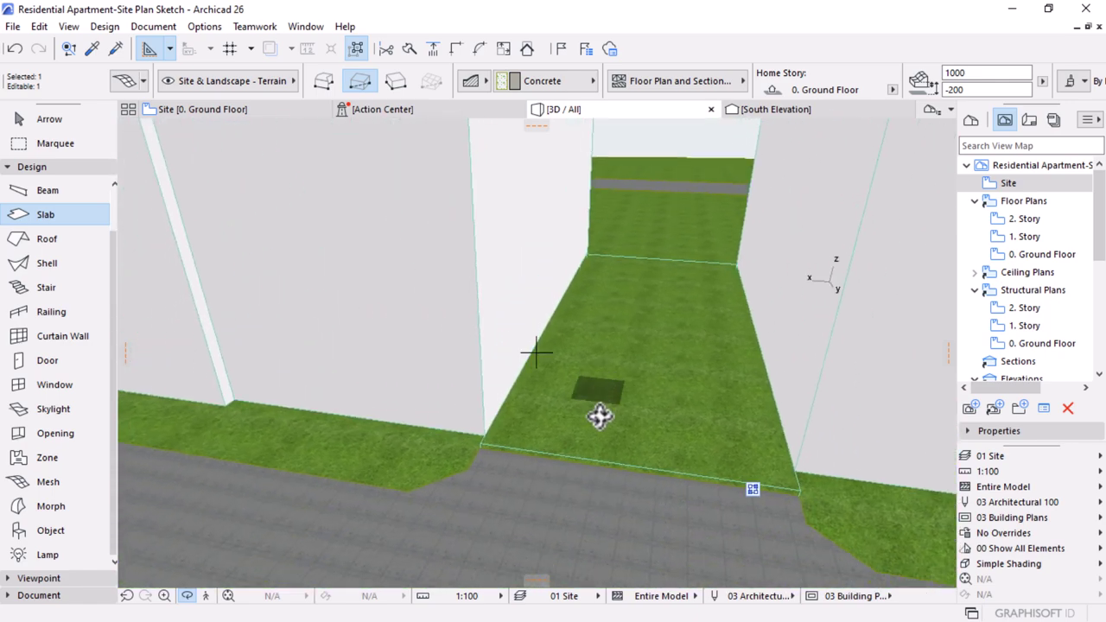
- Set the building material of the slab between the buildings to Concrete
{"action": "key", "text": "Escape"}
{"action": "key", "text": "Escape"}
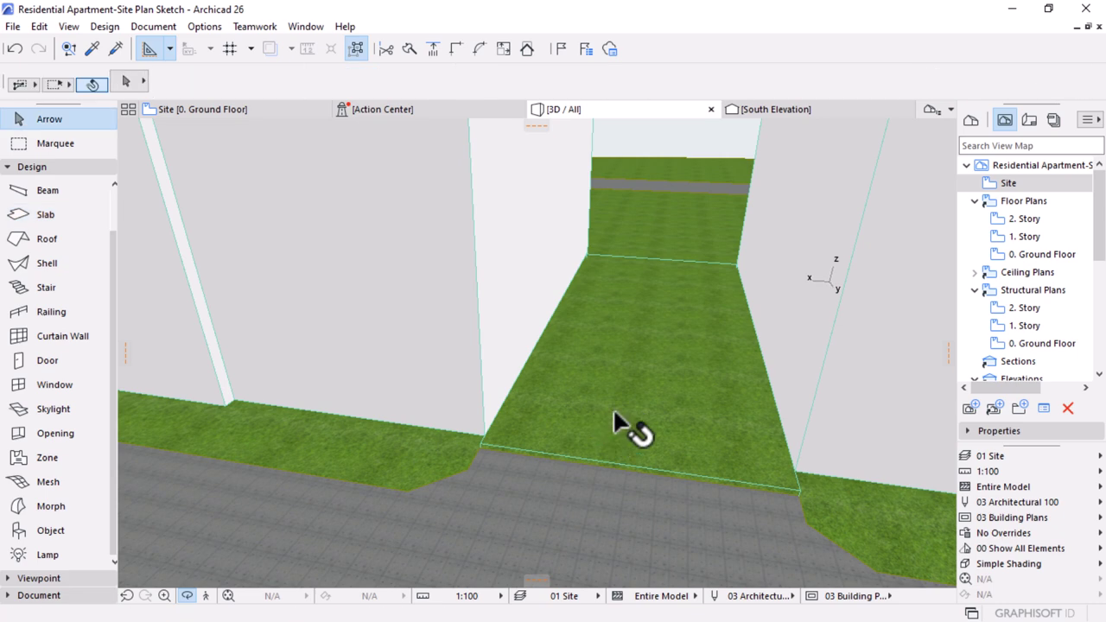
{"action": "left_click", "coordinate": [612, 407]}
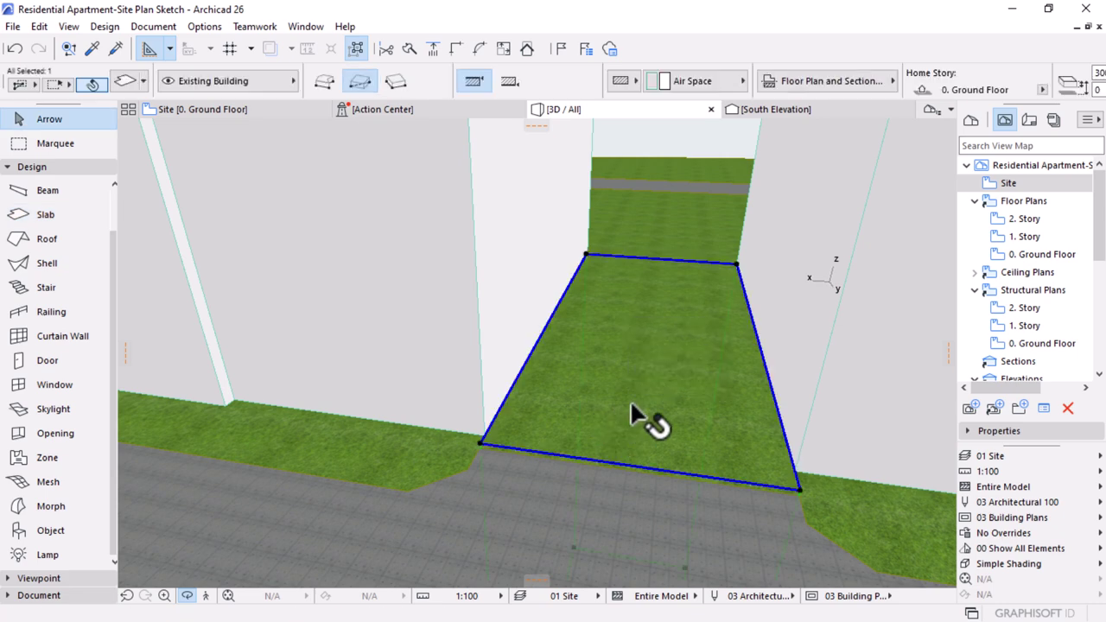
{"action": "left_click", "coordinate": [690, 86]}
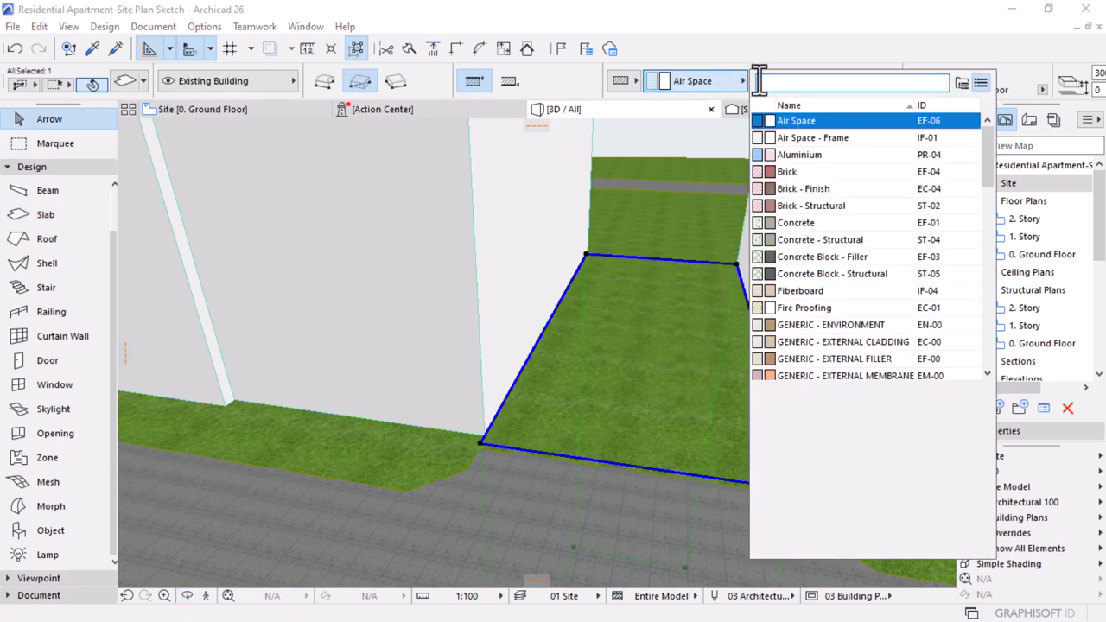
{"action": "left_click", "coordinate": [807, 222]}
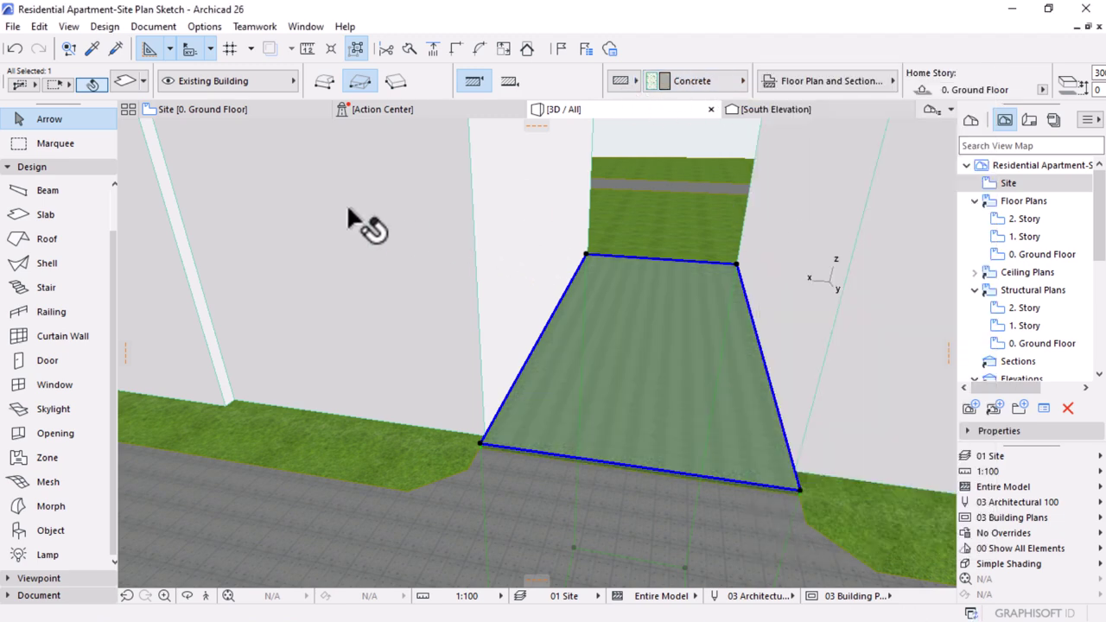
{"action": "scroll", "coordinate": [524, 262], "scroll_direction": "up", "scroll_amount": 5}
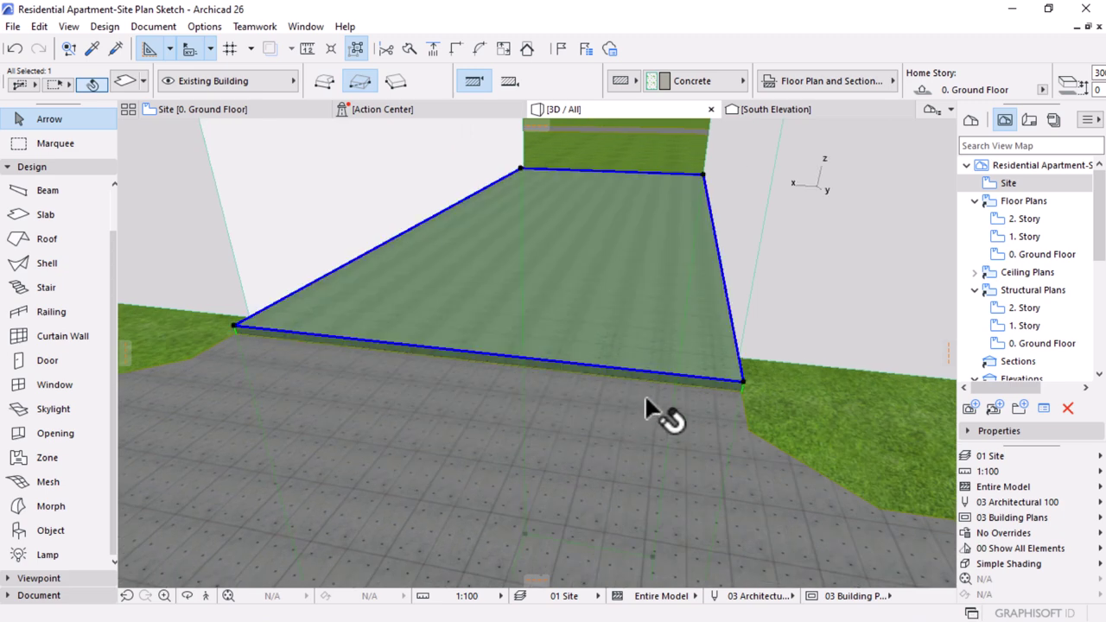
{"action": "key", "text": "Escape"}
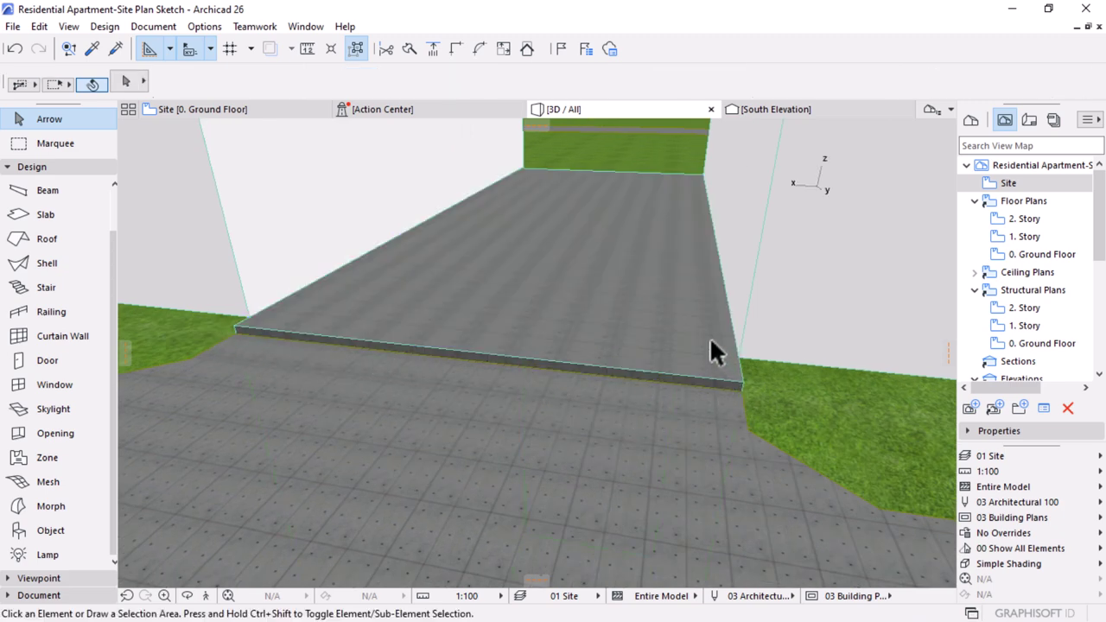
- Elevate the road mesh node at one end of the slab's front edge to the slab's top corner
{"action": "left_click", "coordinate": [442, 316]}
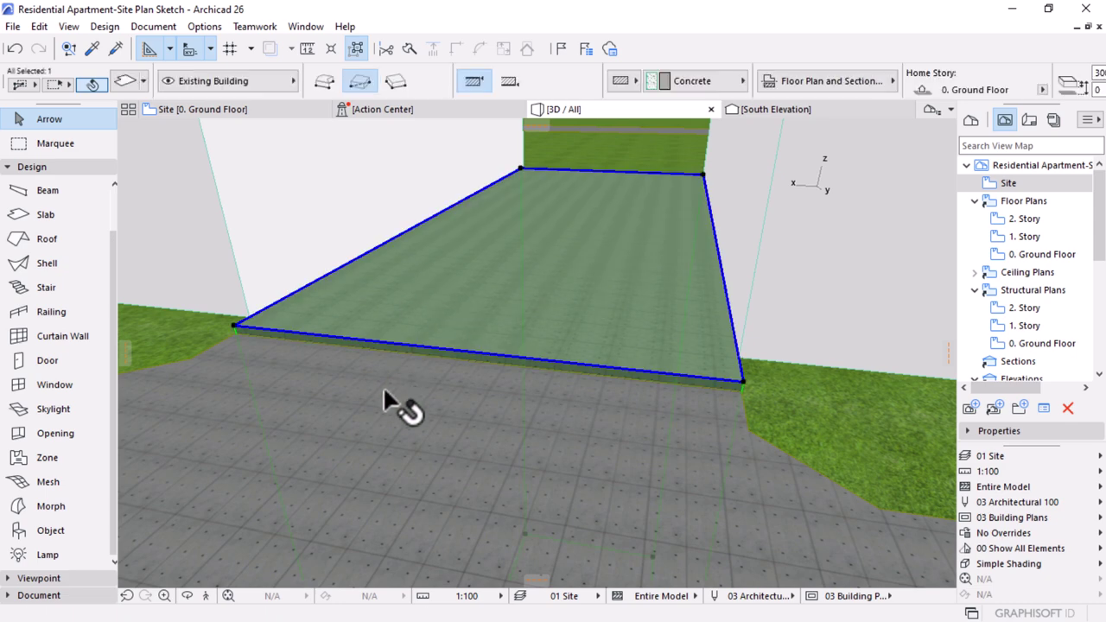
{"action": "key", "text": "Escape"}
{"action": "left_click", "coordinate": [369, 417]}
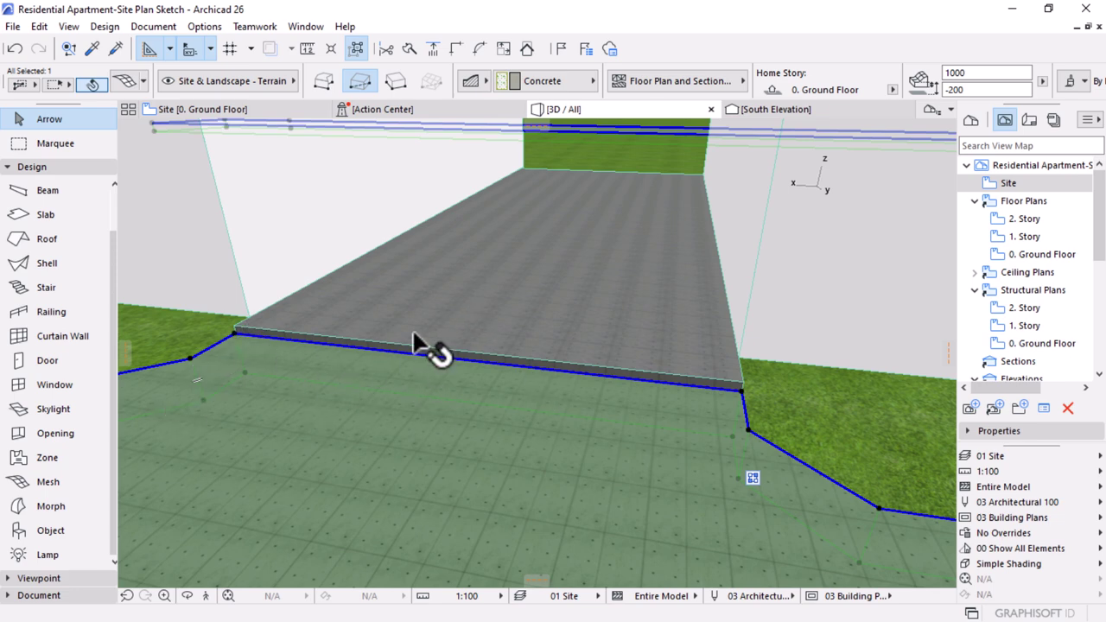
{"action": "scroll", "coordinate": [717, 407], "scroll_direction": "up", "scroll_amount": 10}
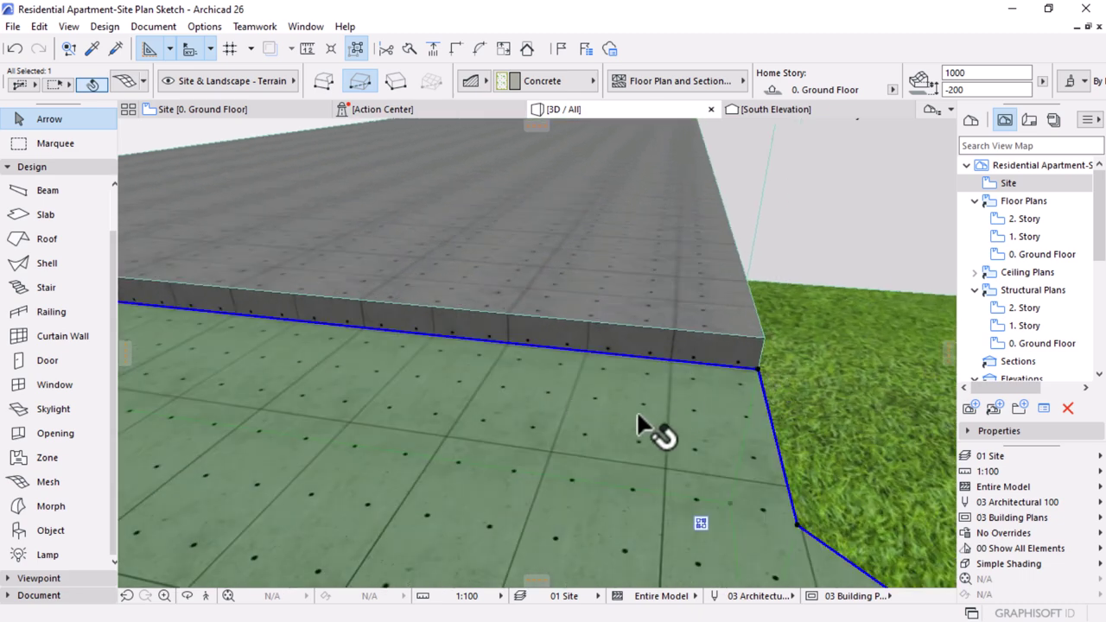
{"action": "left_click", "coordinate": [757, 363]}
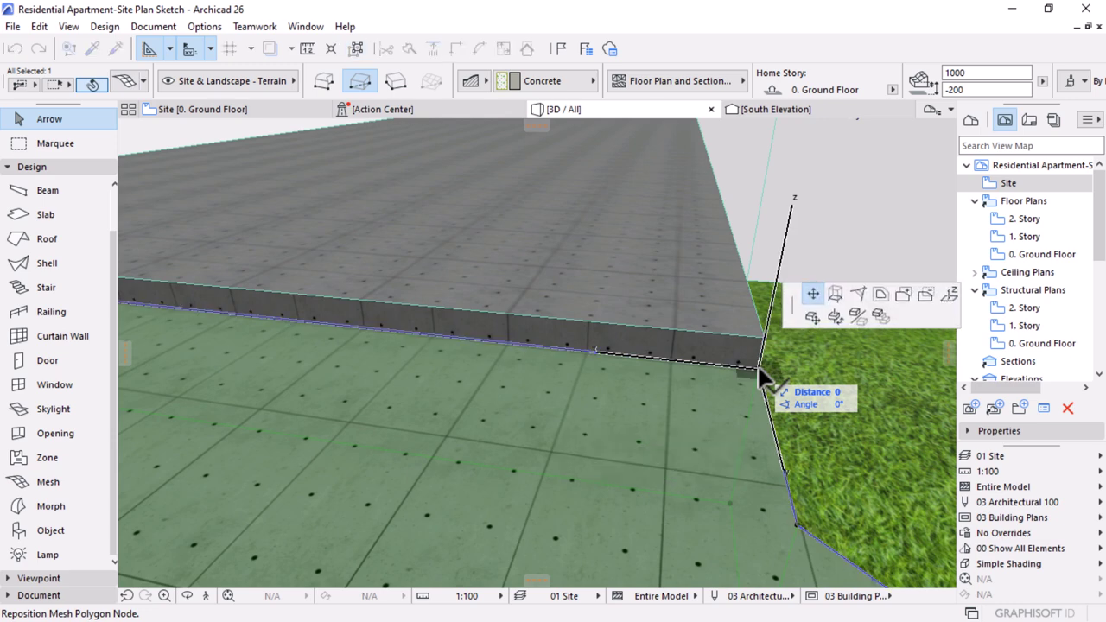
{"action": "left_click", "coordinate": [948, 295]}
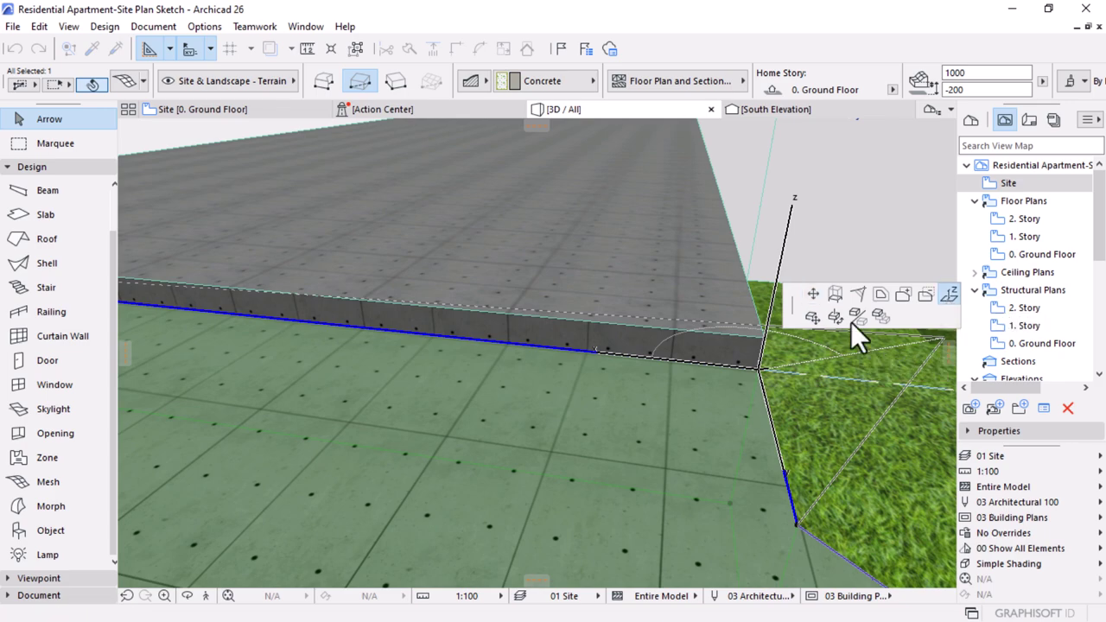
{"action": "left_click", "coordinate": [773, 325]}
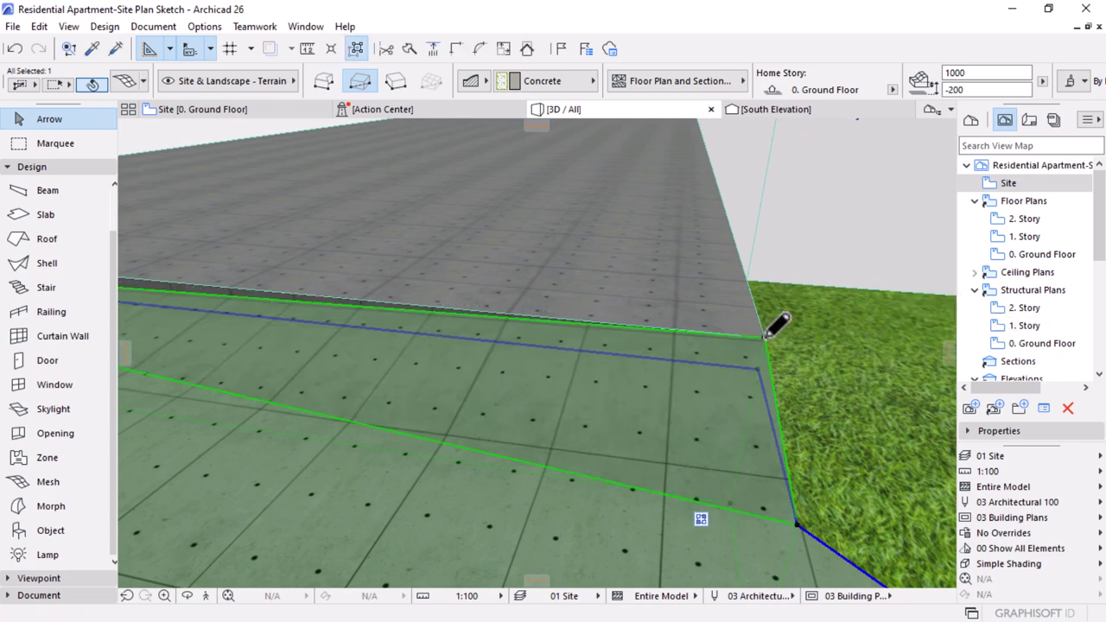
- Elevate the road mesh node at the opposite end of the slab's front edge to the slab's top level
{"action": "middle_click_drag", "start_coordinate": [775, 323], "coordinate": [392, 377], "text": "shift"}
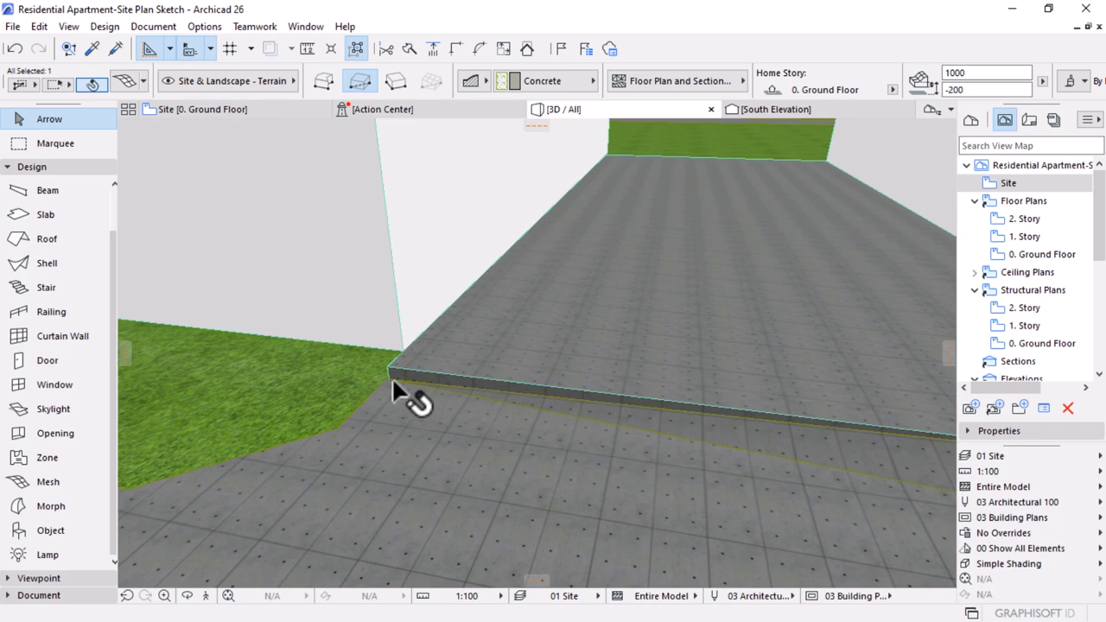
{"action": "left_click", "coordinate": [382, 371]}
{"action": "left_click", "coordinate": [469, 308]}
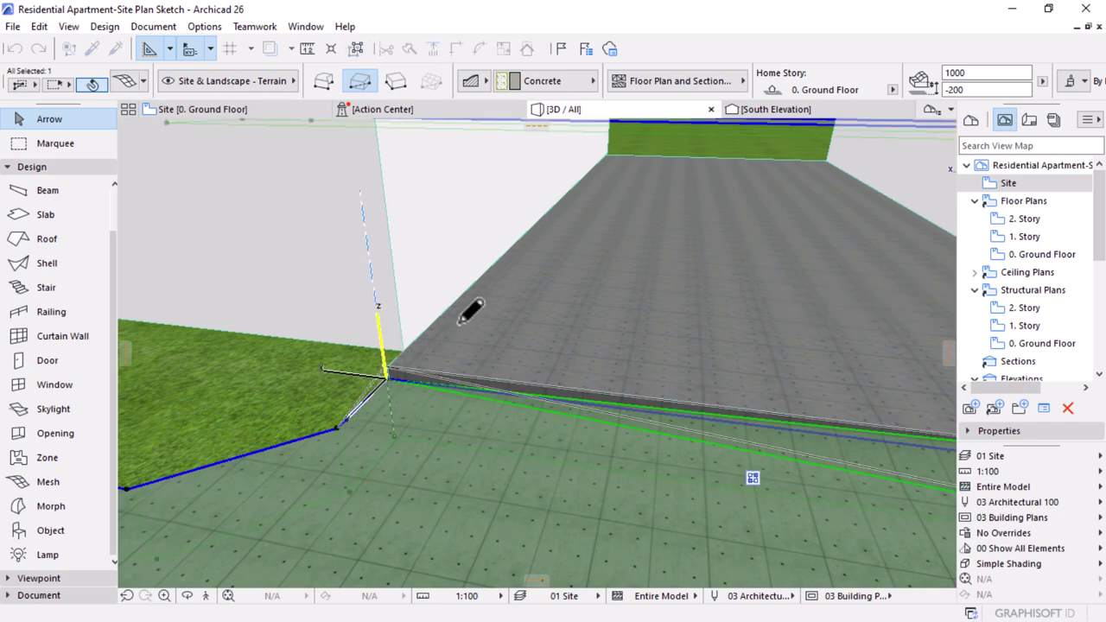
{"action": "middle_click_drag", "start_coordinate": [521, 384], "coordinate": [481, 383], "text": "shift"}
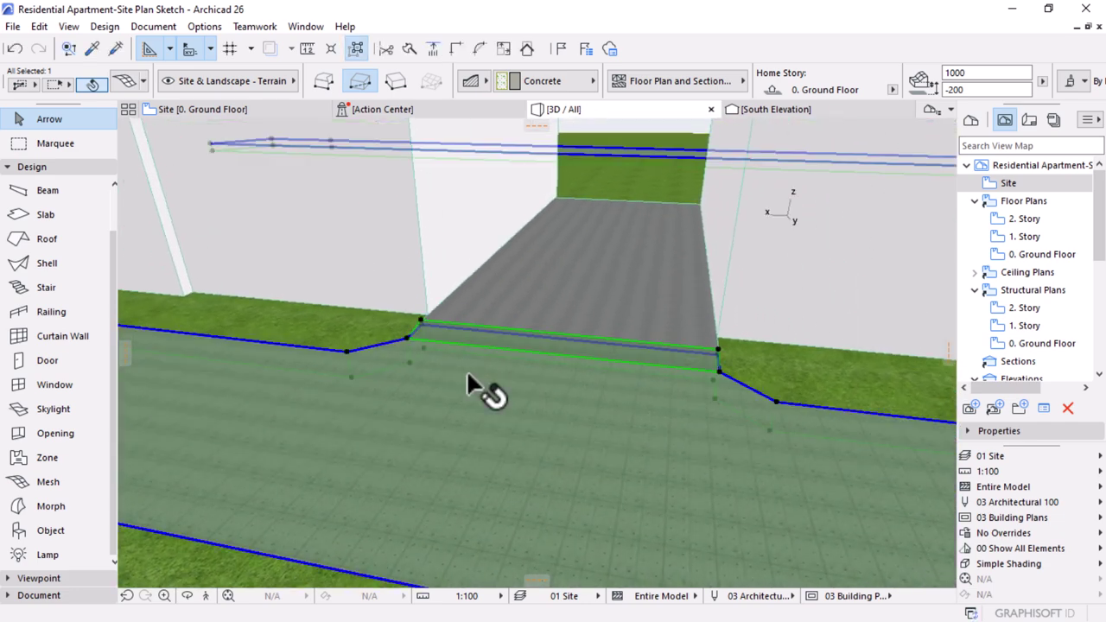
{"action": "key", "text": "Escape"}
- Look over the whole site model in 3D, including the building masses, roads and concrete driveway
{"action": "middle_click_drag", "start_coordinate": [708, 446], "coordinate": [343, 407], "text": "shift"}
{"action": "middle_click_drag", "start_coordinate": [187, 424], "coordinate": [673, 489], "text": "shift"}
{"action": "scroll", "coordinate": [552, 398], "scroll_direction": "down", "scroll_amount": 5}
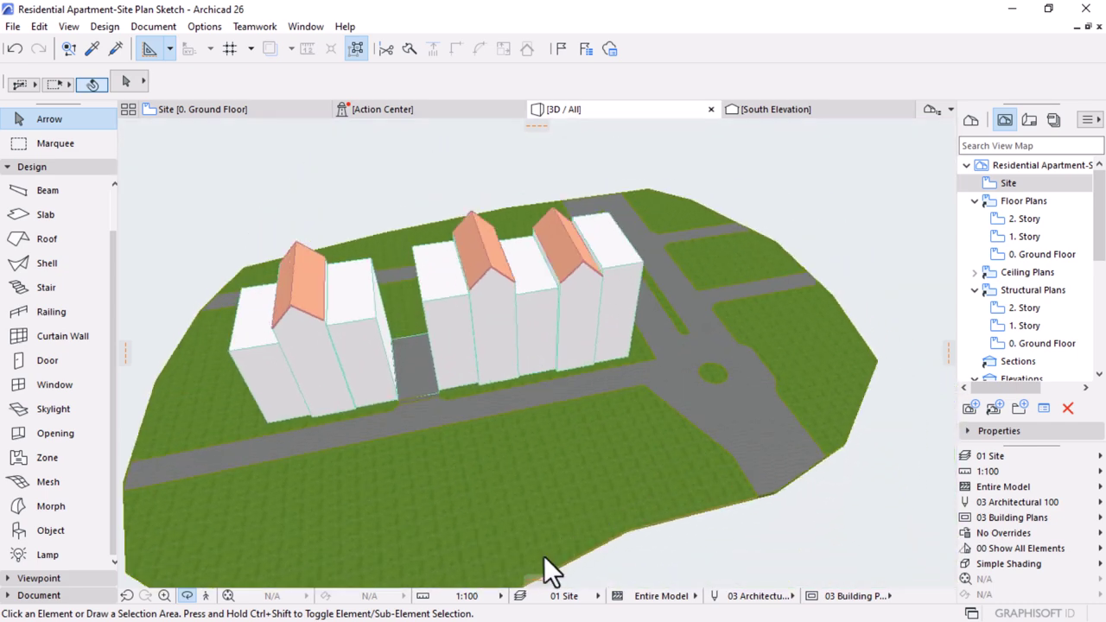
{"action": "middle_click_drag", "start_coordinate": [544, 555], "coordinate": [242, 456], "text": "shift"}
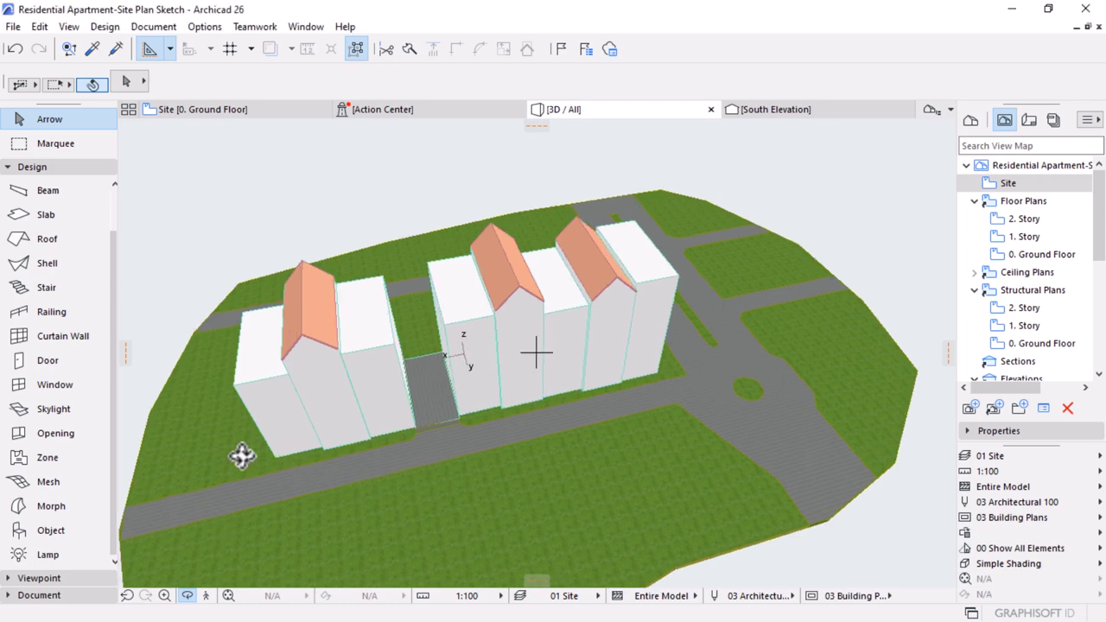
{"action": "scroll", "coordinate": [242, 456], "scroll_direction": "up", "scroll_amount": 4}
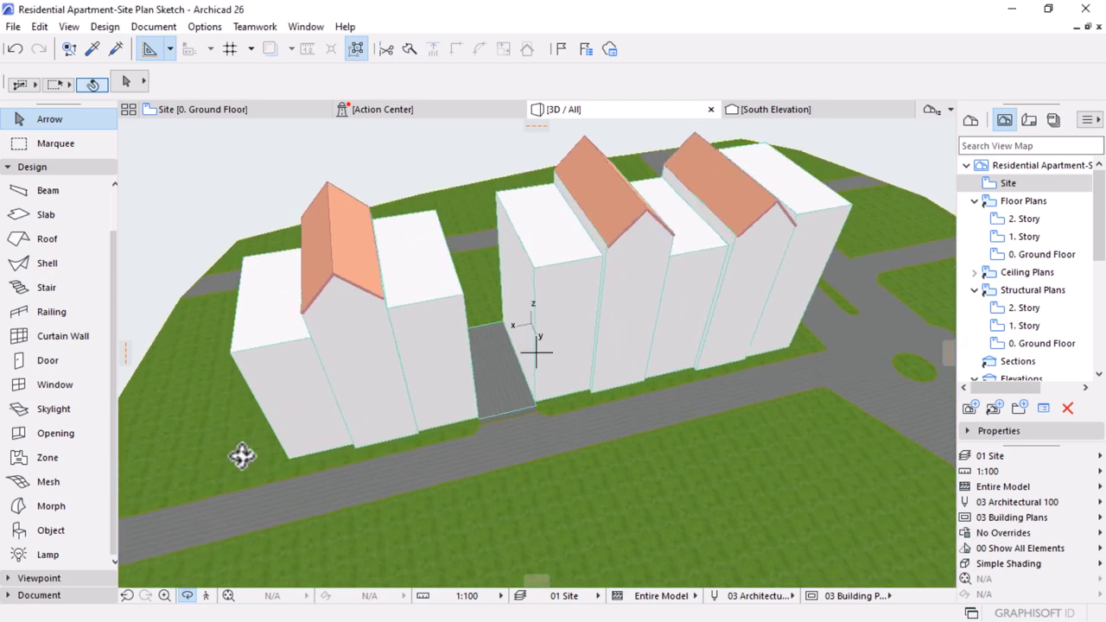
{"action": "scroll", "coordinate": [435, 366], "scroll_direction": "up", "scroll_amount": 2}
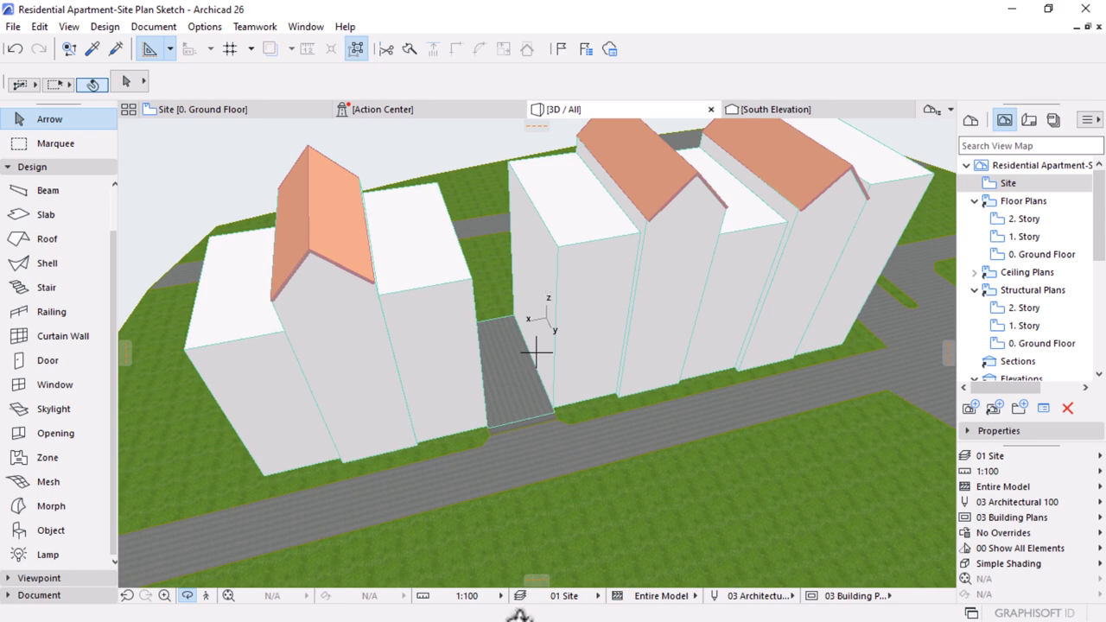
- Switch to the Ground parking project in the other Archicad window
{"action": "key", "text": "super"}
{"action": "mouse_move", "coordinate": [529, 606]}
{"action": "left_click", "coordinate": [695, 506]}
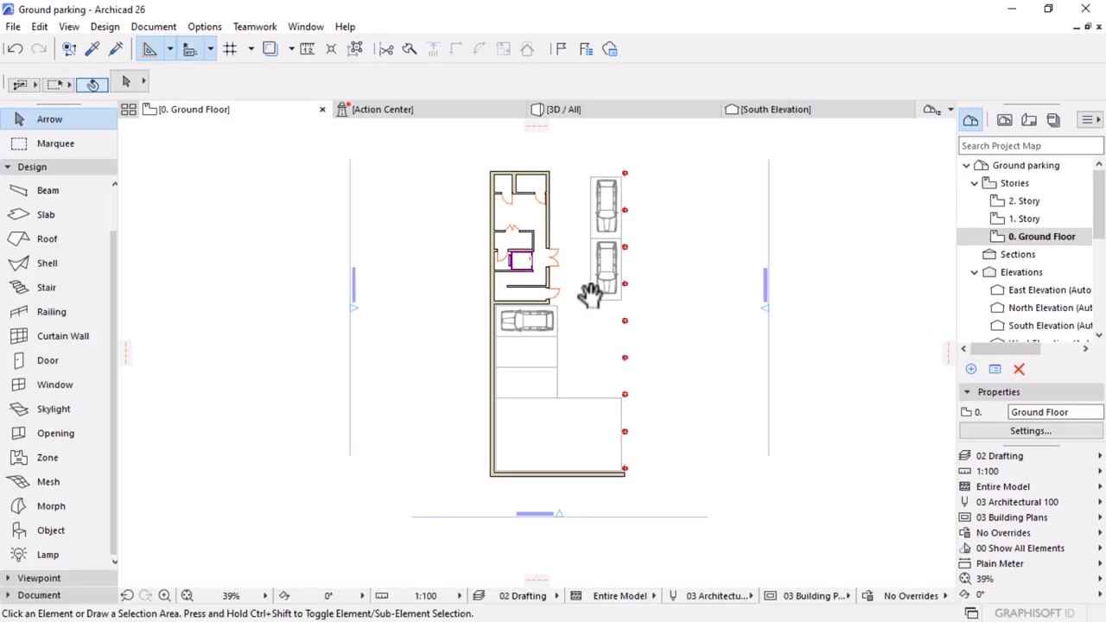
- Look over the ground floor plan around the rooms, lift, stair space and parking bays
{"action": "scroll", "coordinate": [576, 163], "scroll_direction": "up", "scroll_amount": 3}
{"action": "middle_click_drag", "start_coordinate": [582, 173], "coordinate": [593, 375]}
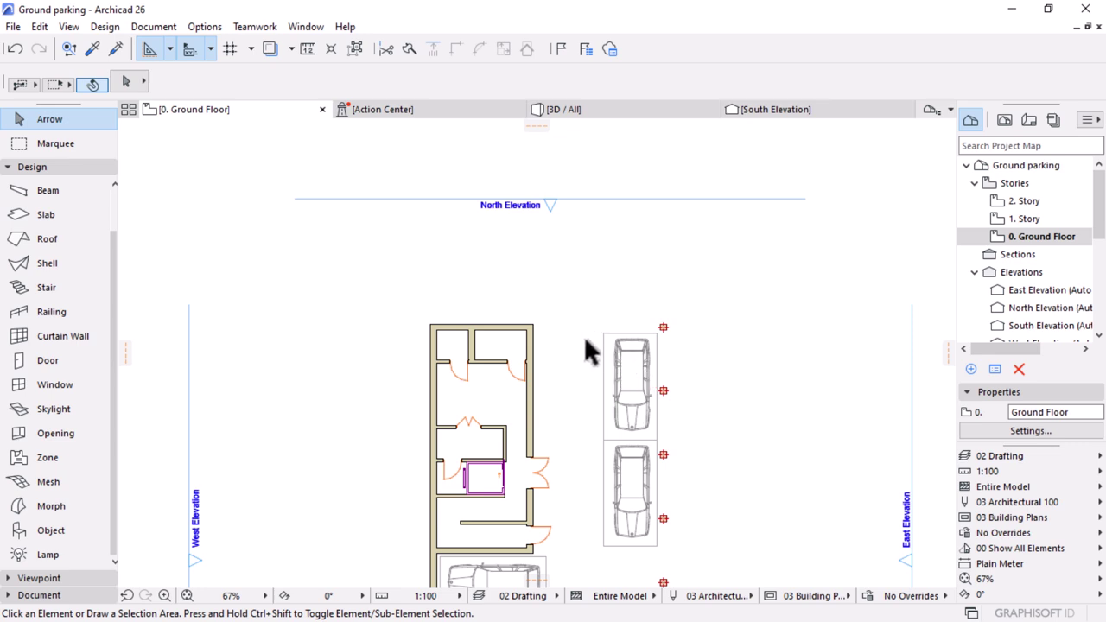
{"action": "scroll", "coordinate": [596, 294], "scroll_direction": "down", "scroll_amount": 2}
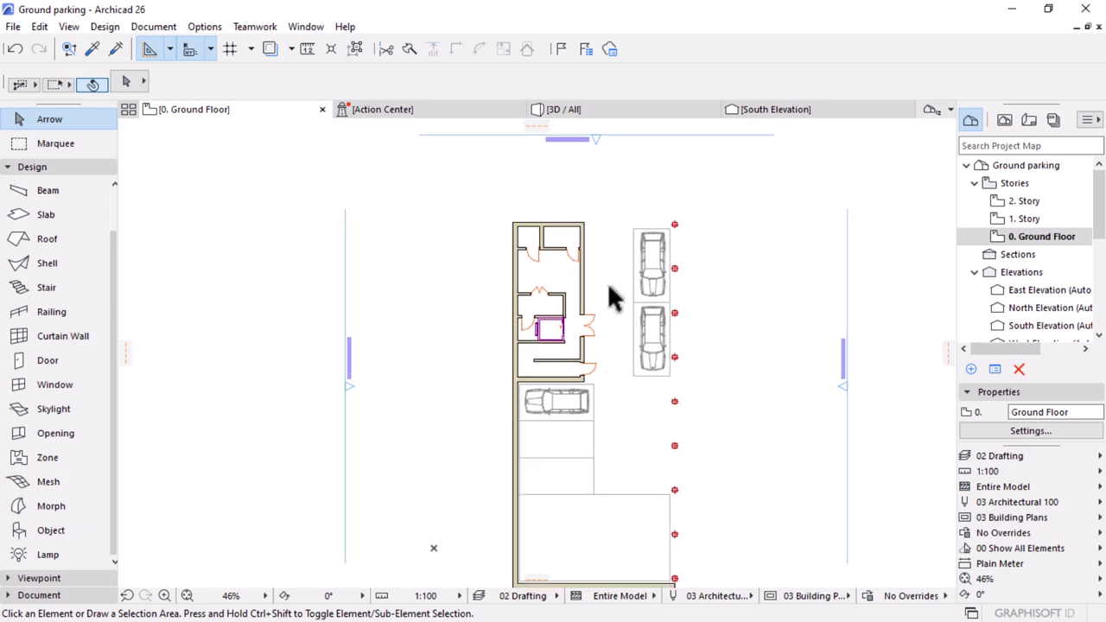
{"action": "scroll", "coordinate": [609, 289], "scroll_direction": "up", "scroll_amount": 2}
{"action": "scroll", "coordinate": [529, 311], "scroll_direction": "up", "scroll_amount": 2}
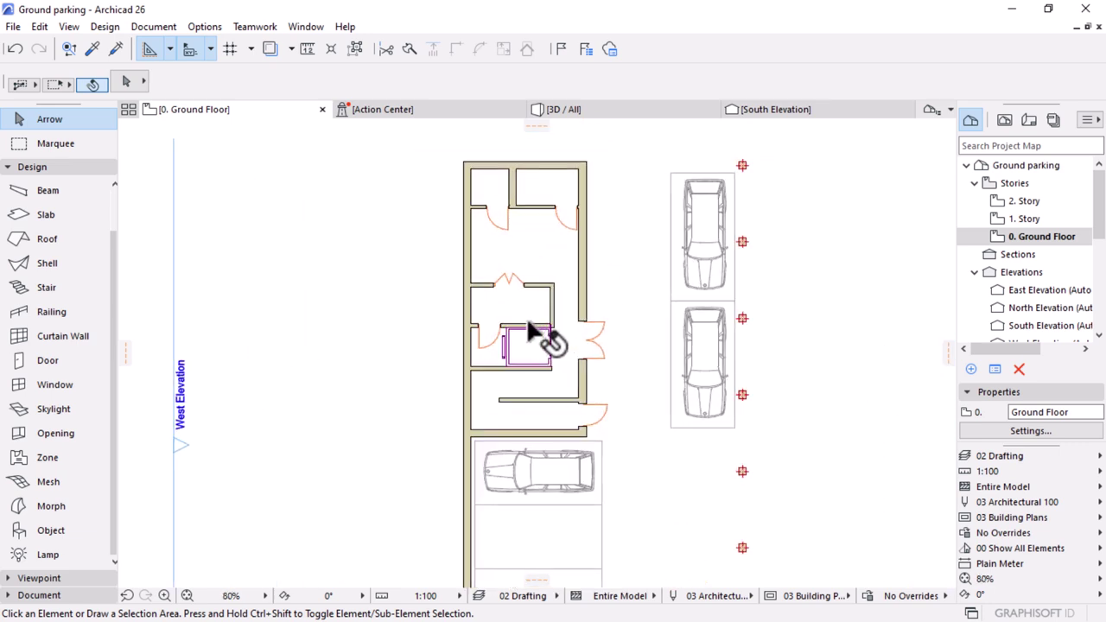
{"action": "middle_click_drag", "start_coordinate": [526, 403], "coordinate": [535, 371]}
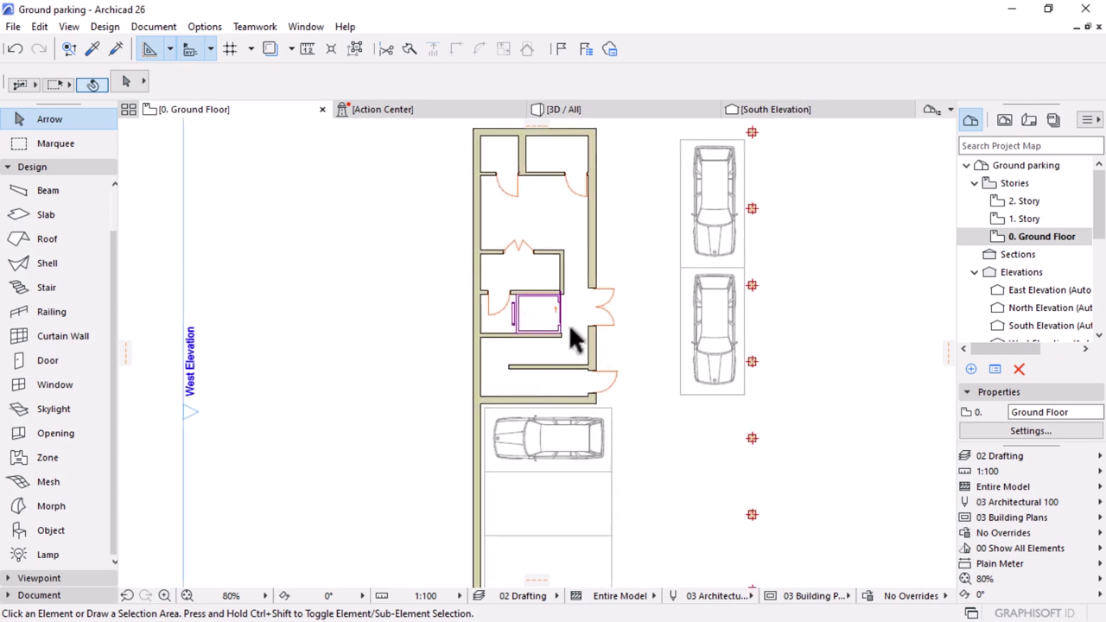
{"action": "middle_click_drag", "start_coordinate": [544, 324], "coordinate": [560, 285]}
- Activate the Stair tool for the ground floor and set the flight width to 1100 mm
{"action": "scroll", "coordinate": [545, 321], "scroll_direction": "up", "scroll_amount": 10}
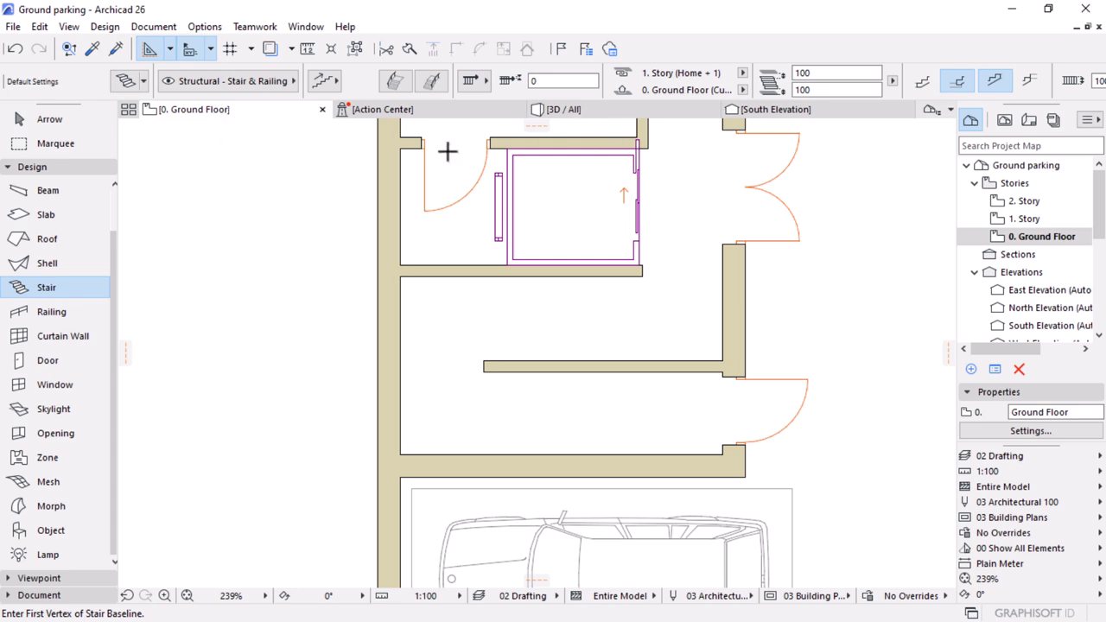
{"action": "scroll", "coordinate": [669, 85], "scroll_direction": "down", "scroll_amount": 5}
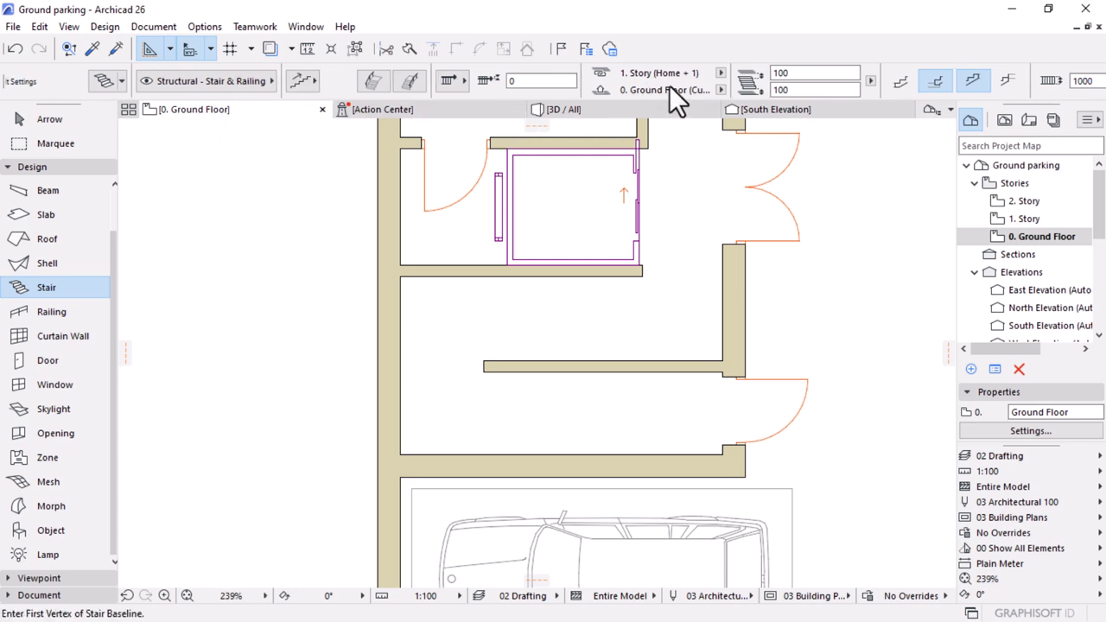
{"action": "scroll", "coordinate": [547, 74], "scroll_direction": "down", "scroll_amount": 8}
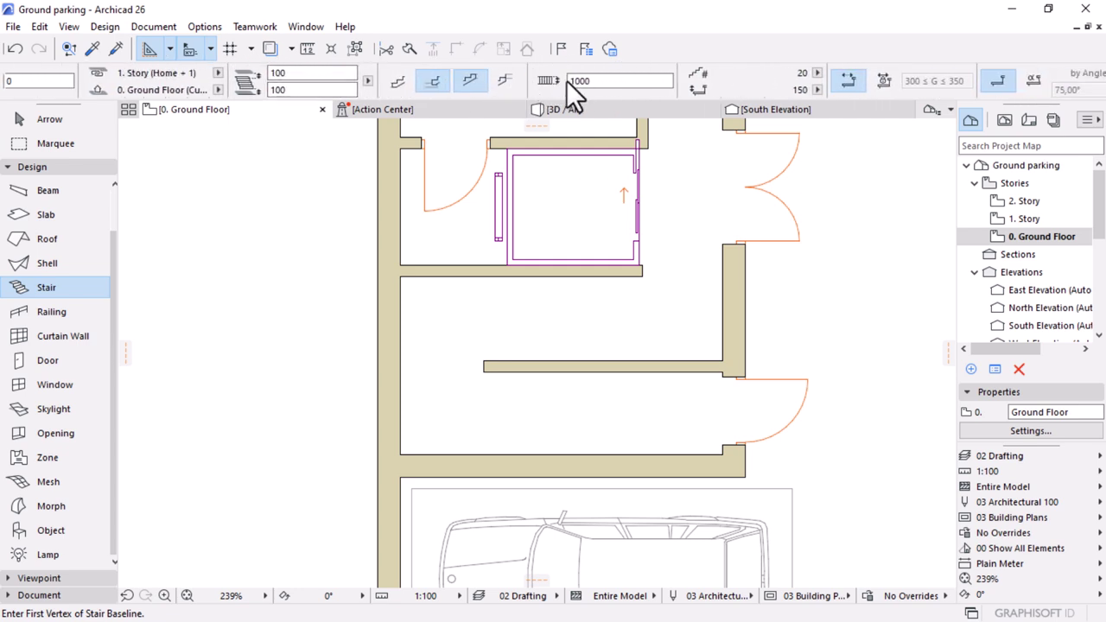
{"action": "left_click", "coordinate": [572, 80]}
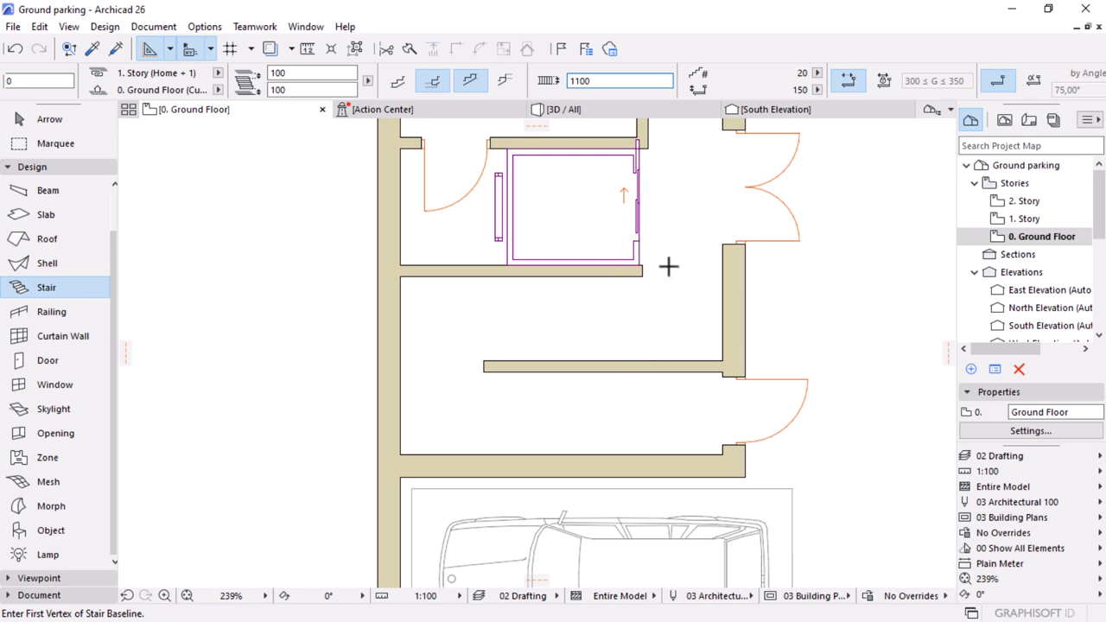
- Place a vertical guide line at the end of the lift's lower wall and draw the first stair flight from it to the dividing wall's free end
{"action": "scroll", "coordinate": [668, 266], "scroll_direction": "down", "scroll_amount": 3}
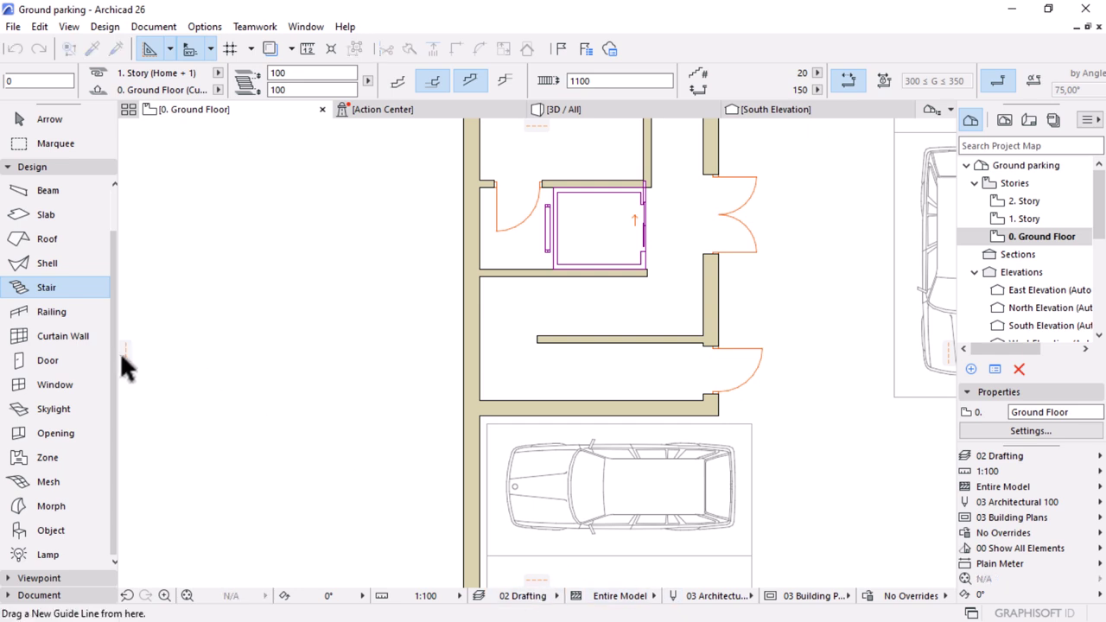
{"action": "left_click_drag", "start_coordinate": [122, 356], "coordinate": [648, 280]}
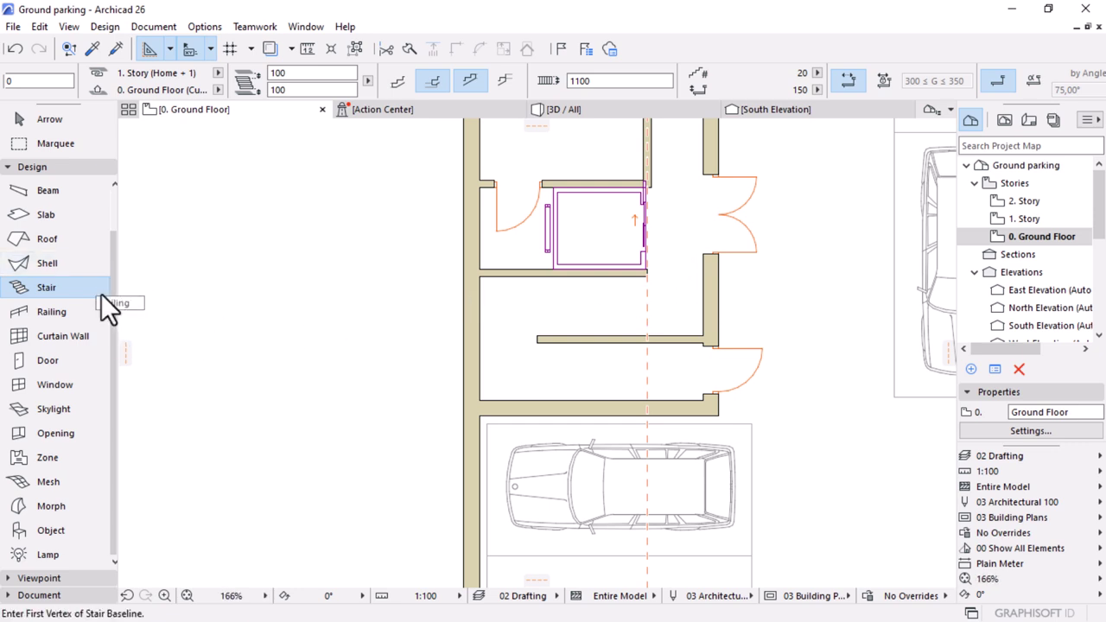
{"action": "scroll", "coordinate": [614, 257], "scroll_direction": "up", "scroll_amount": 4}
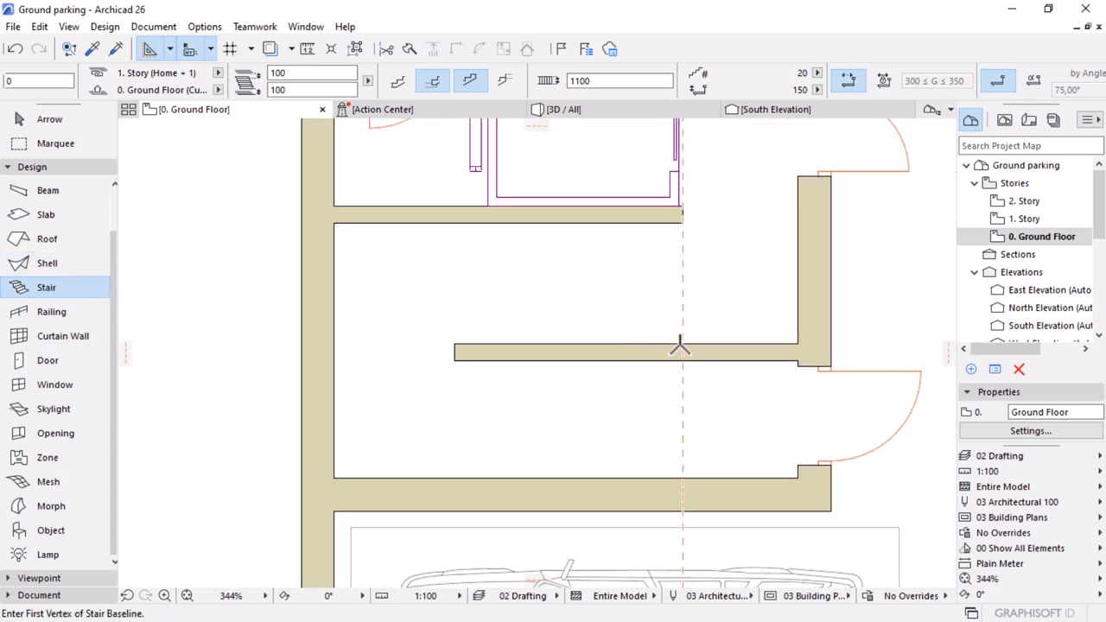
{"action": "left_click", "coordinate": [682, 345]}
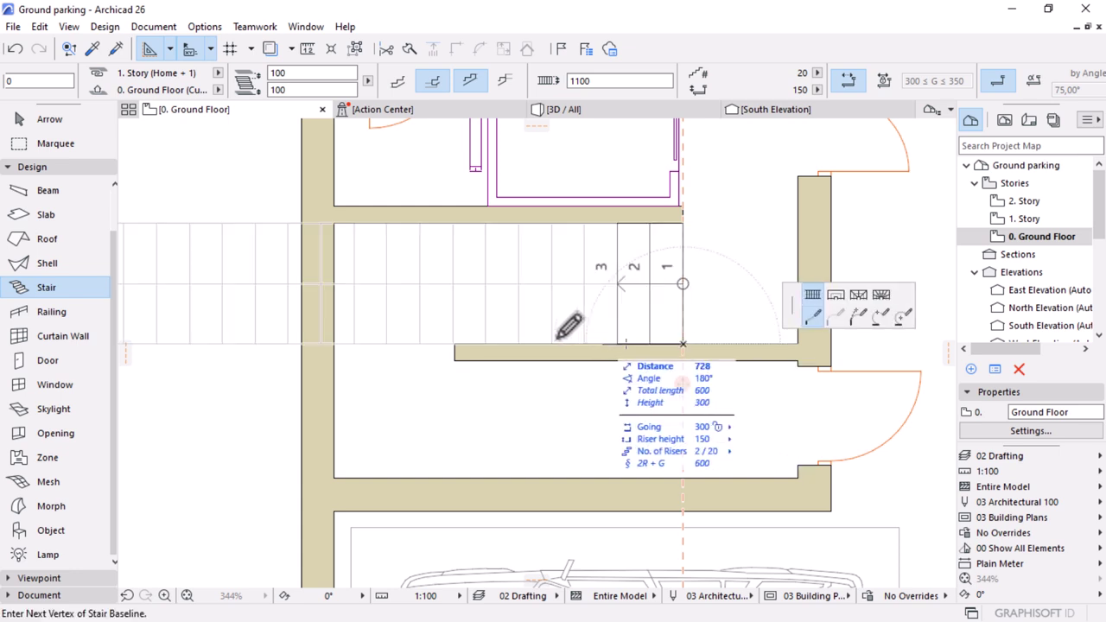
{"action": "left_click", "coordinate": [455, 344]}
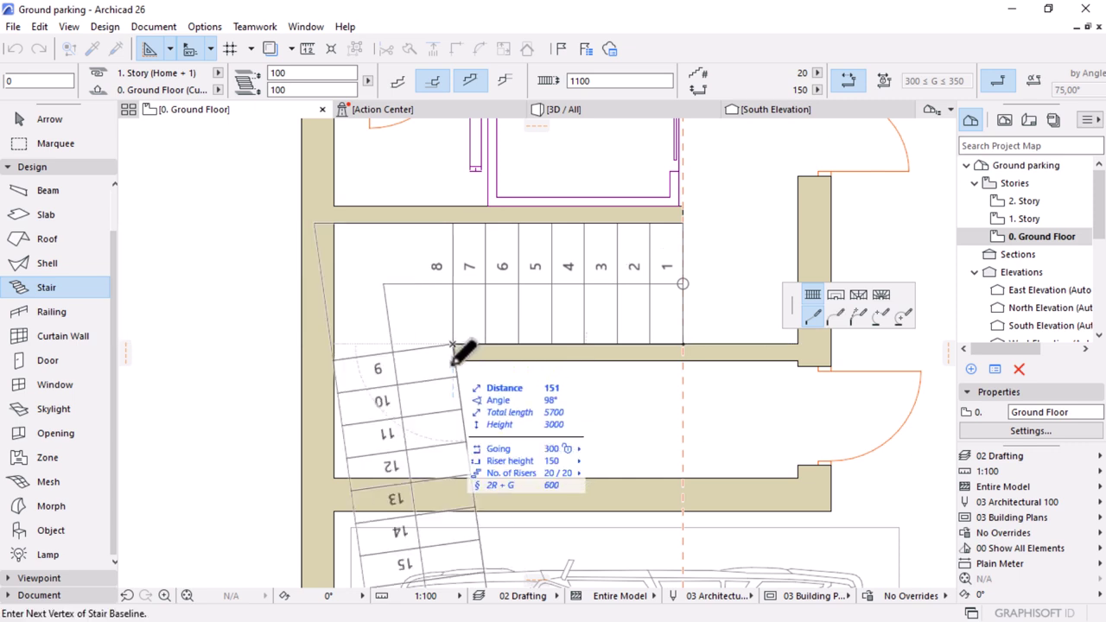
- Turn the stair around the dividing wall's end using Winder with Equal Goings and finish the straight return flight at the guide line
{"action": "scroll", "coordinate": [453, 361], "scroll_direction": "up", "scroll_amount": 2}
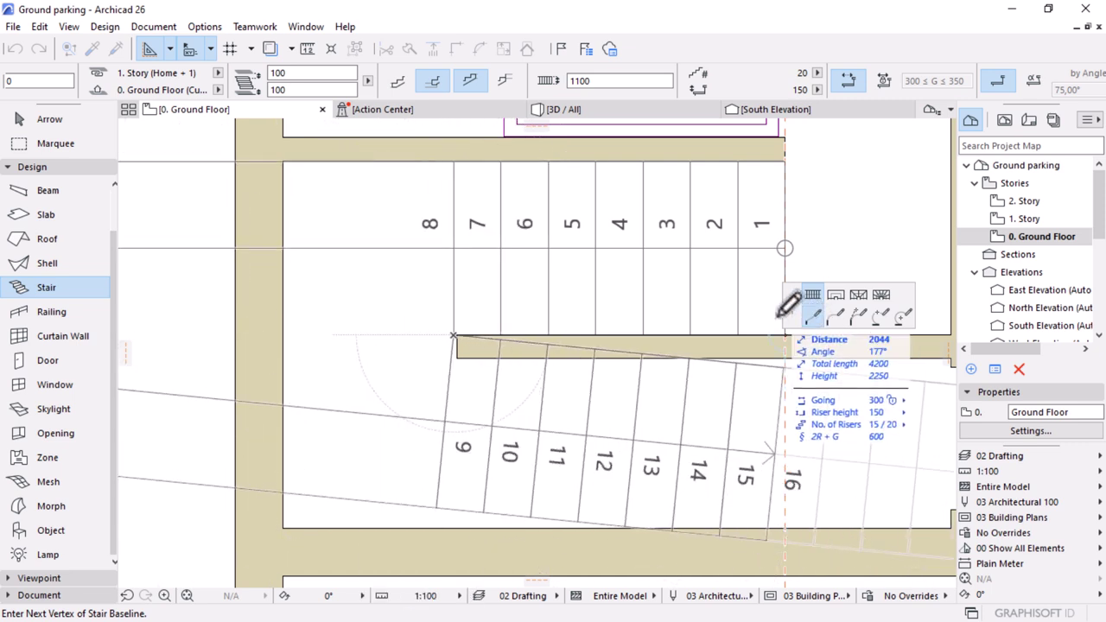
{"action": "left_click", "coordinate": [875, 297]}
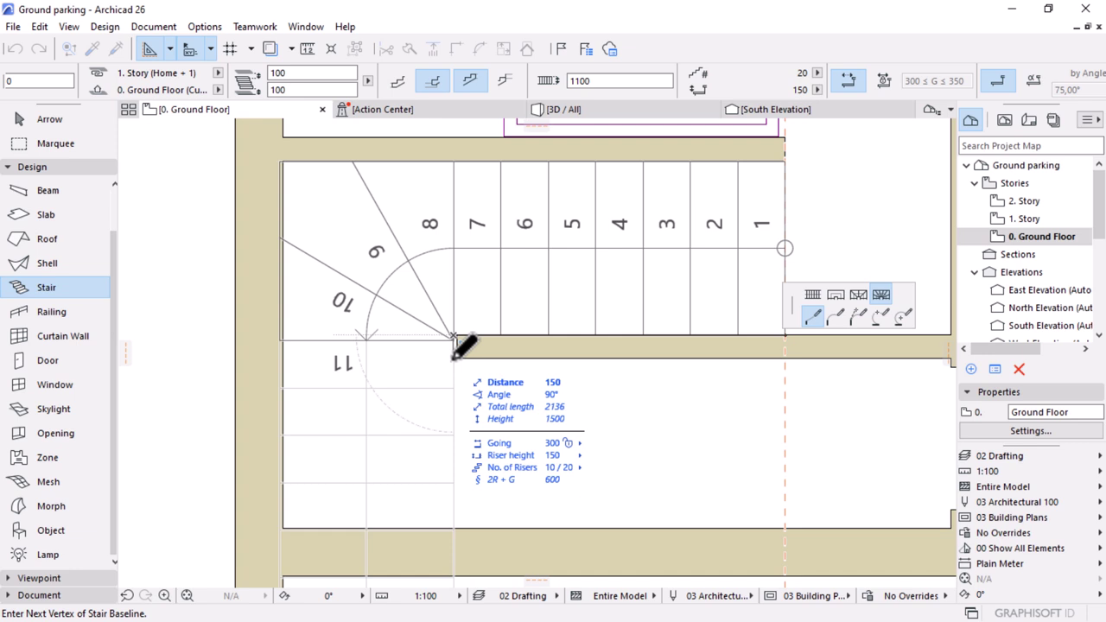
{"action": "left_click", "coordinate": [455, 356]}
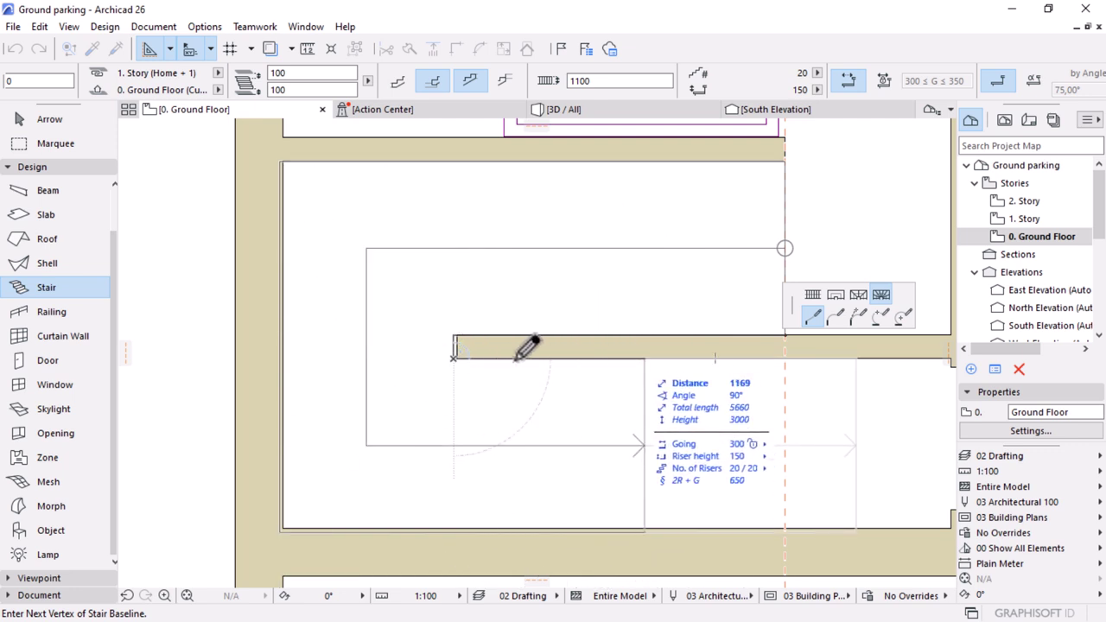
{"action": "left_click", "coordinate": [880, 295]}
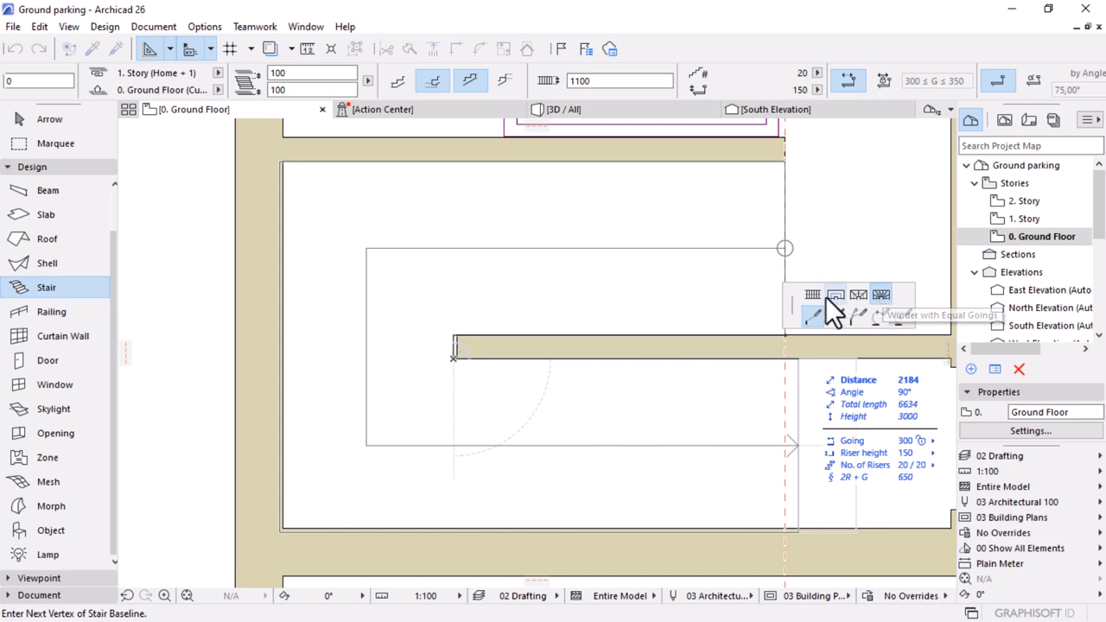
{"action": "left_click", "coordinate": [812, 294]}
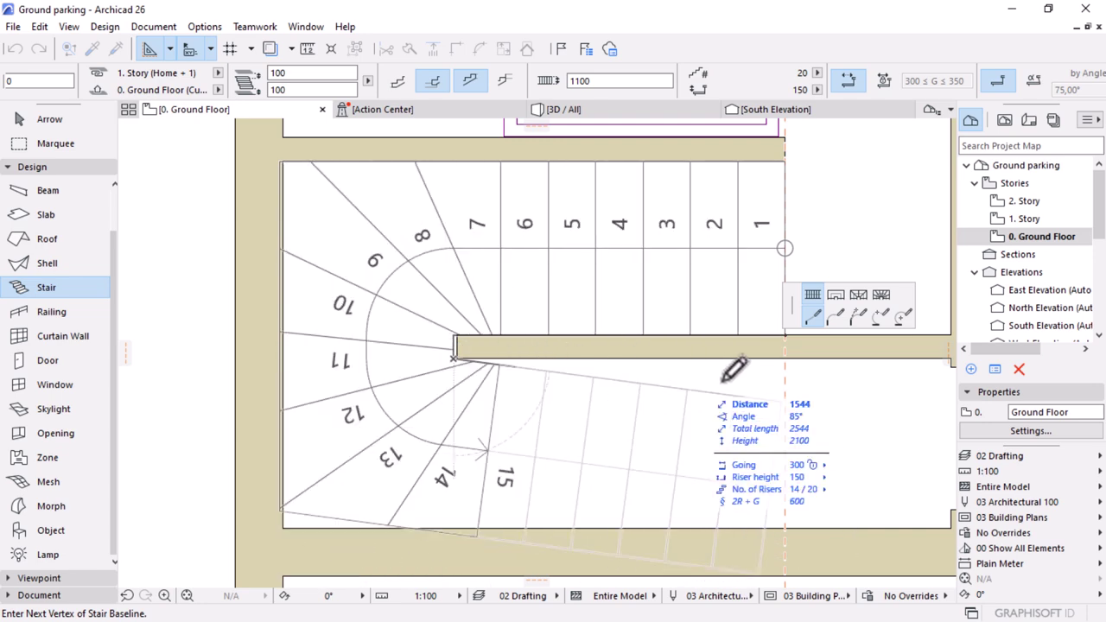
{"action": "double_click", "coordinate": [785, 356]}
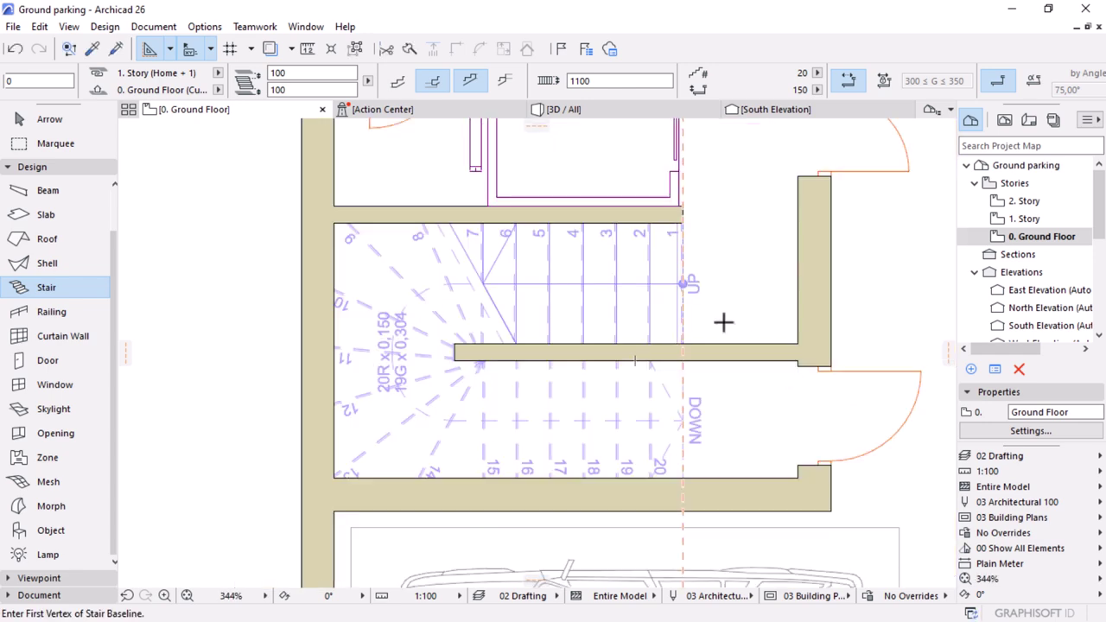
- Select all elements of the ground floor parking plan, including the new stair, and copy them
{"action": "scroll", "coordinate": [558, 334], "scroll_direction": "down", "scroll_amount": 10}
{"action": "middle_click_drag", "start_coordinate": [548, 415], "coordinate": [514, 354]}
{"action": "scroll", "coordinate": [589, 329], "scroll_direction": "down", "scroll_amount": 5}
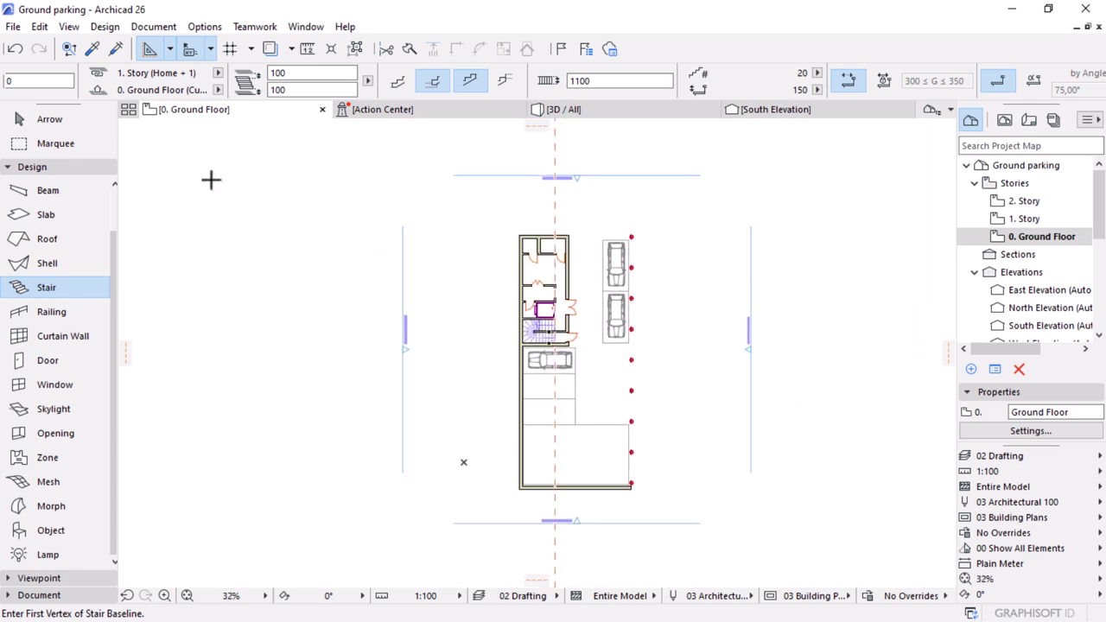
{"action": "left_click", "coordinate": [21, 120]}
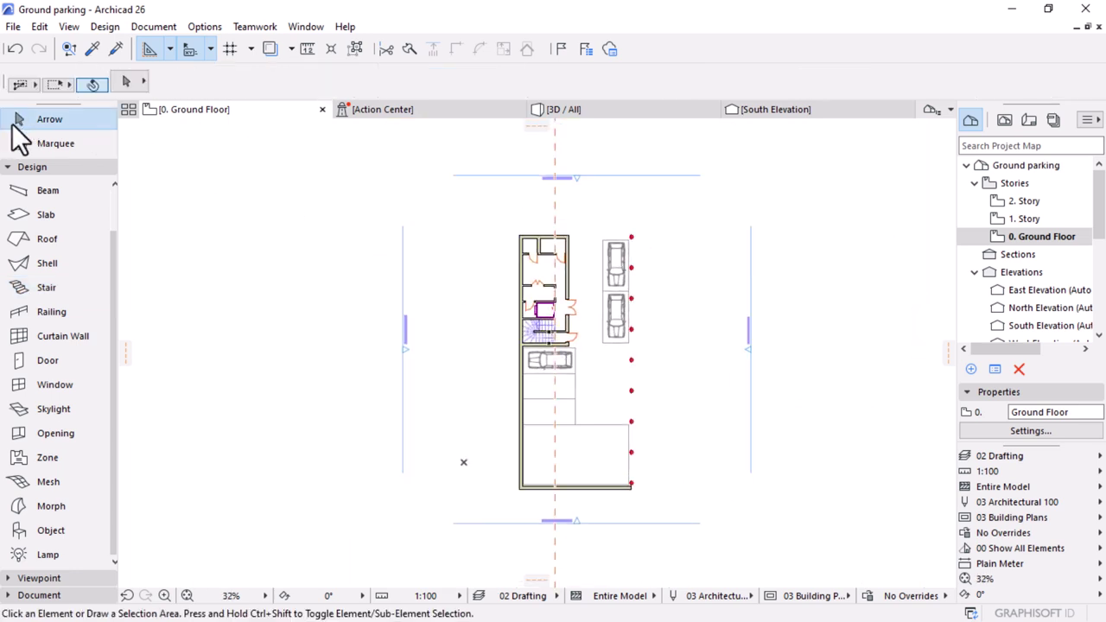
{"action": "left_click", "coordinate": [466, 204]}
{"action": "left_click", "coordinate": [682, 498]}
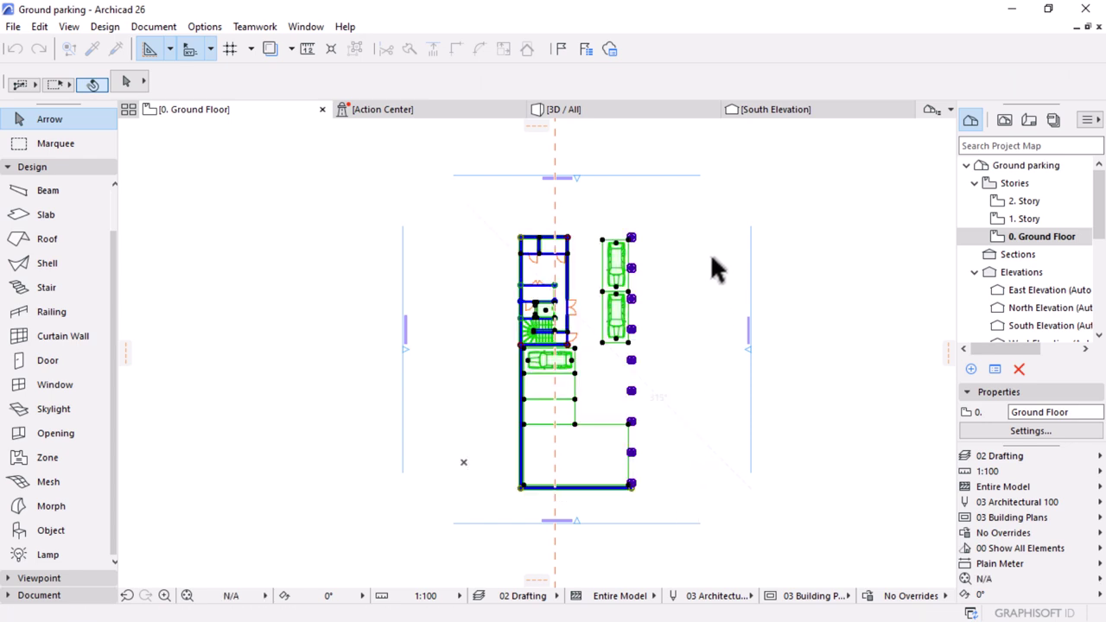
{"action": "right_click", "coordinate": [701, 307]}
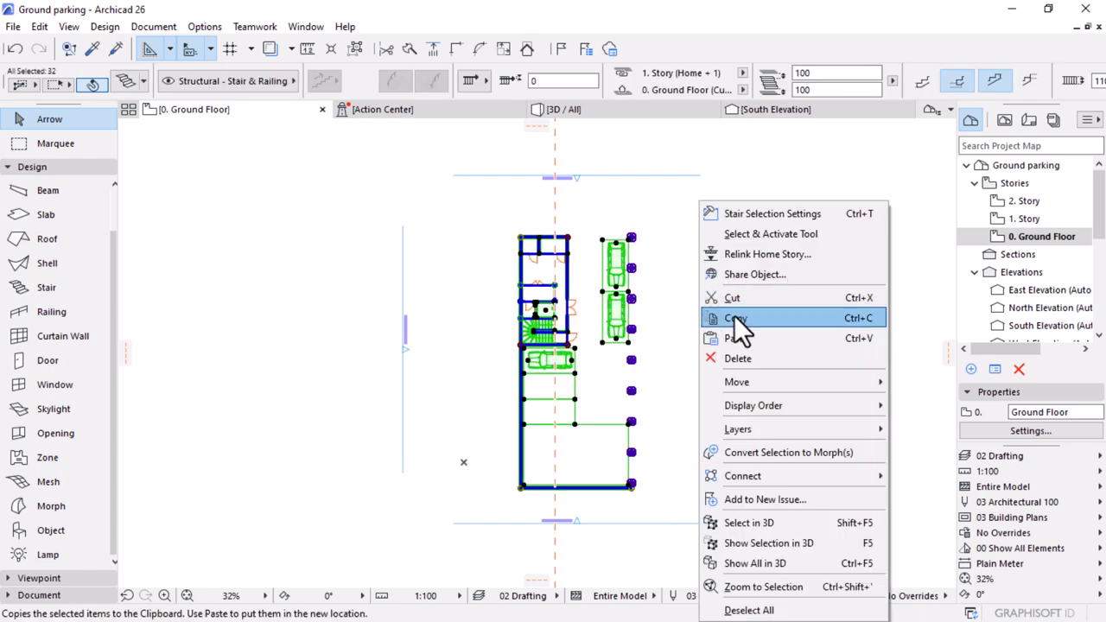
{"action": "left_click", "coordinate": [733, 318]}
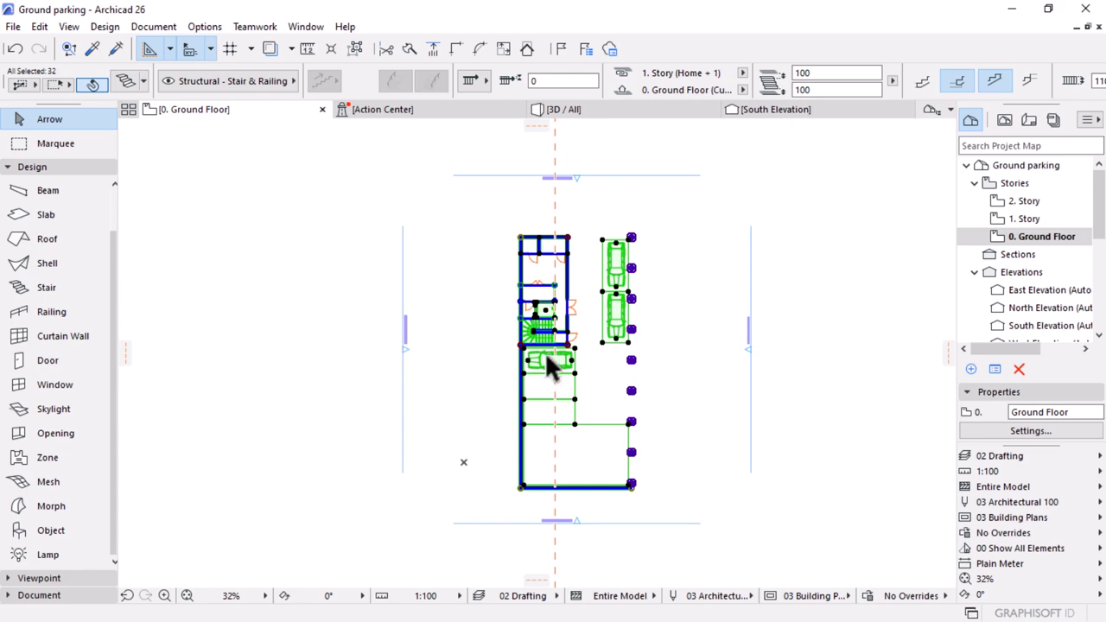
- Switch to the Residential Apartment-Site Plan Sketch project in the other Archicad window and open its 0. Ground Floor plan view
{"action": "key", "text": "super"}
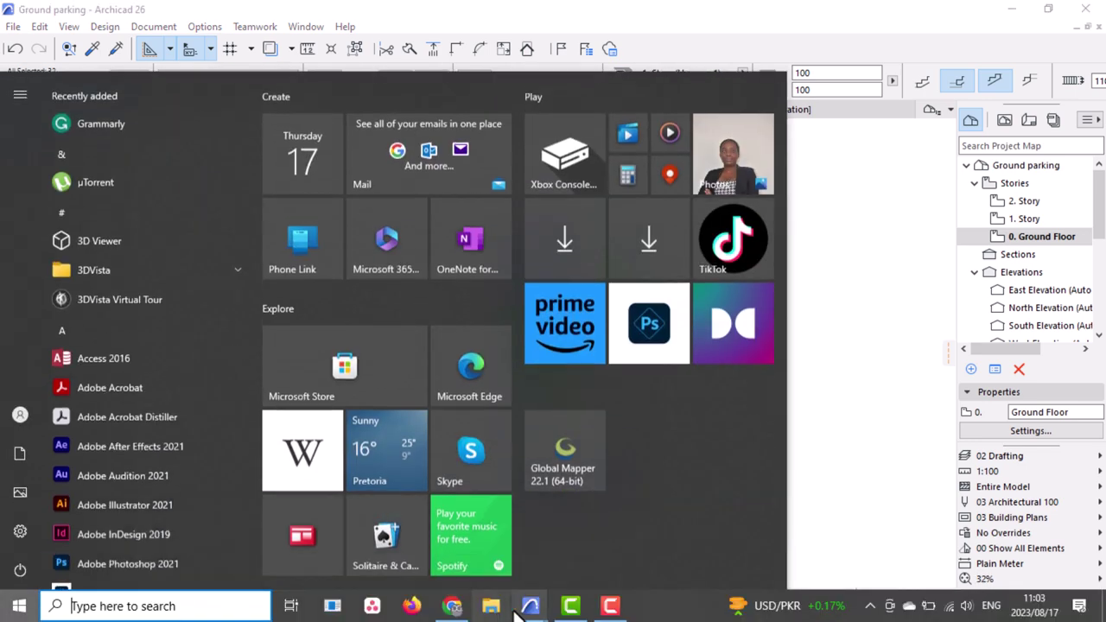
{"action": "mouse_move", "coordinate": [527, 599]}
{"action": "left_click", "coordinate": [536, 518]}
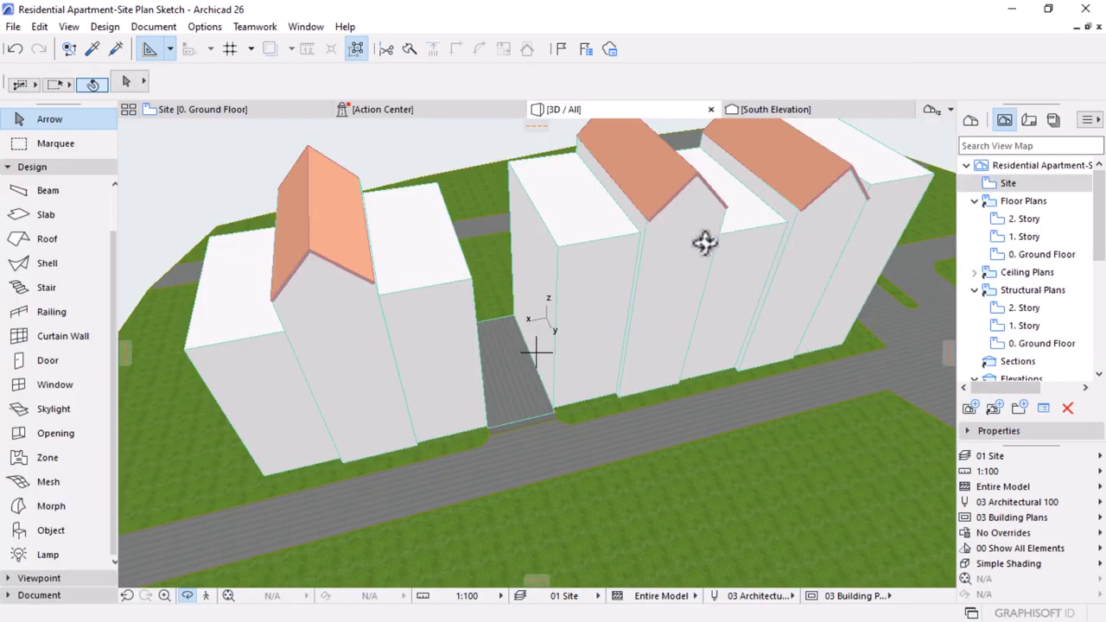
{"action": "left_click_drag", "start_coordinate": [671, 328], "coordinate": [691, 340]}
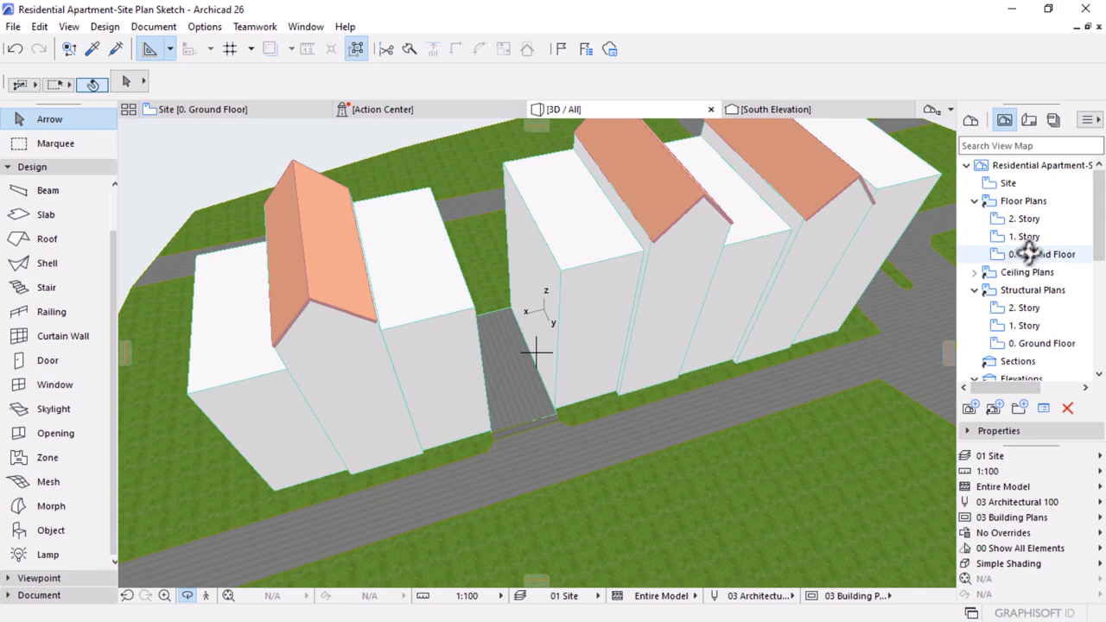
{"action": "double_click", "coordinate": [1030, 254]}
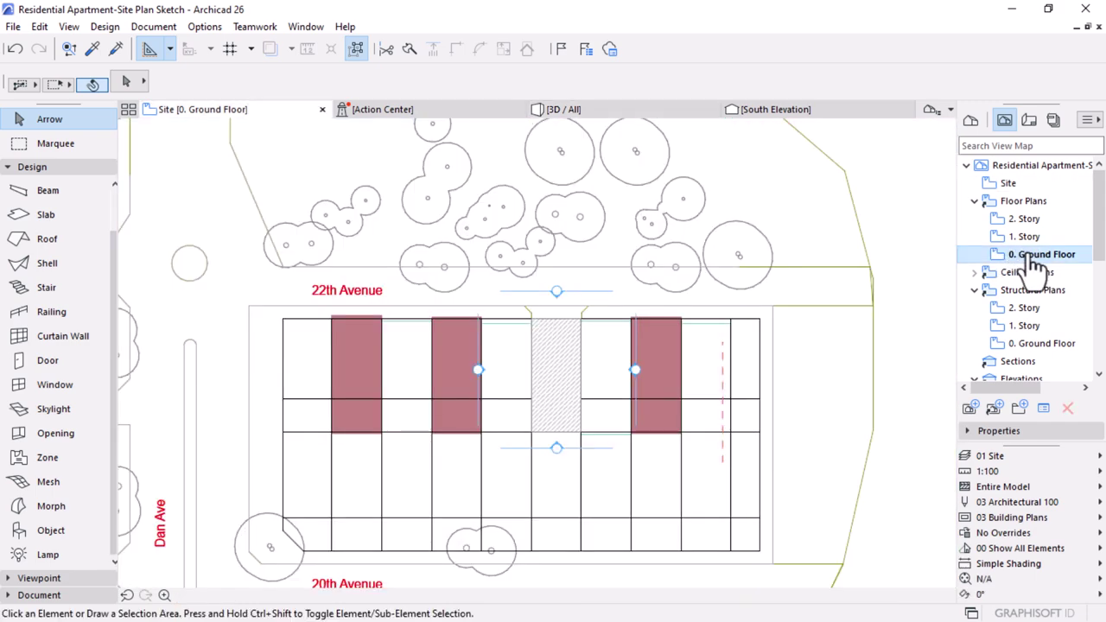
- Paste the copied parking plan and drop it over the grey driveway plot on the site plan
{"action": "right_click", "coordinate": [895, 347]}
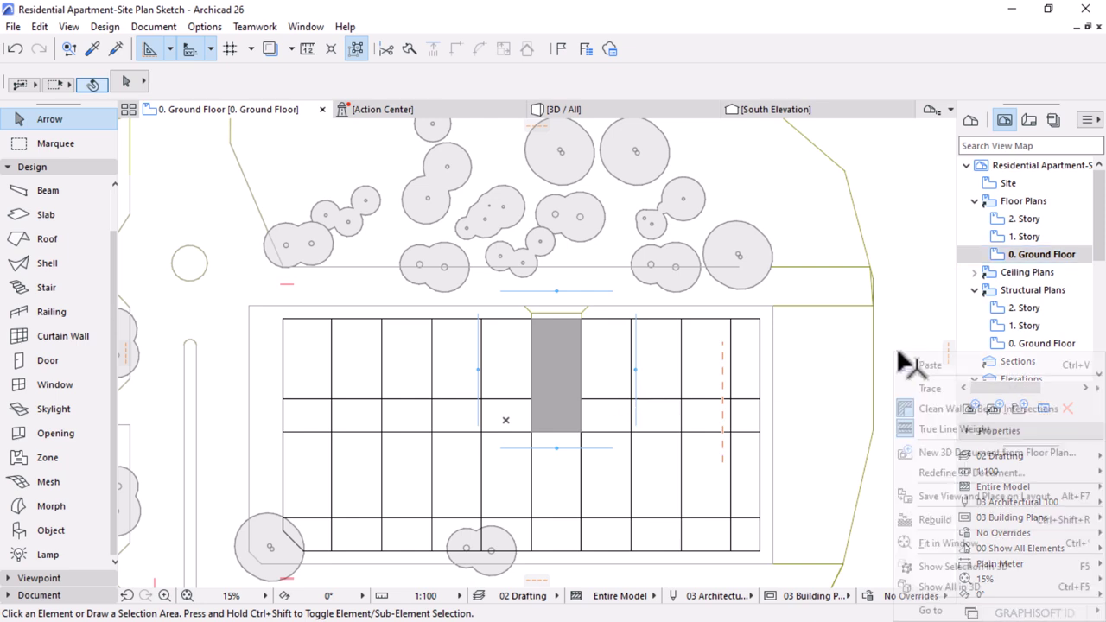
{"action": "left_click", "coordinate": [953, 363]}
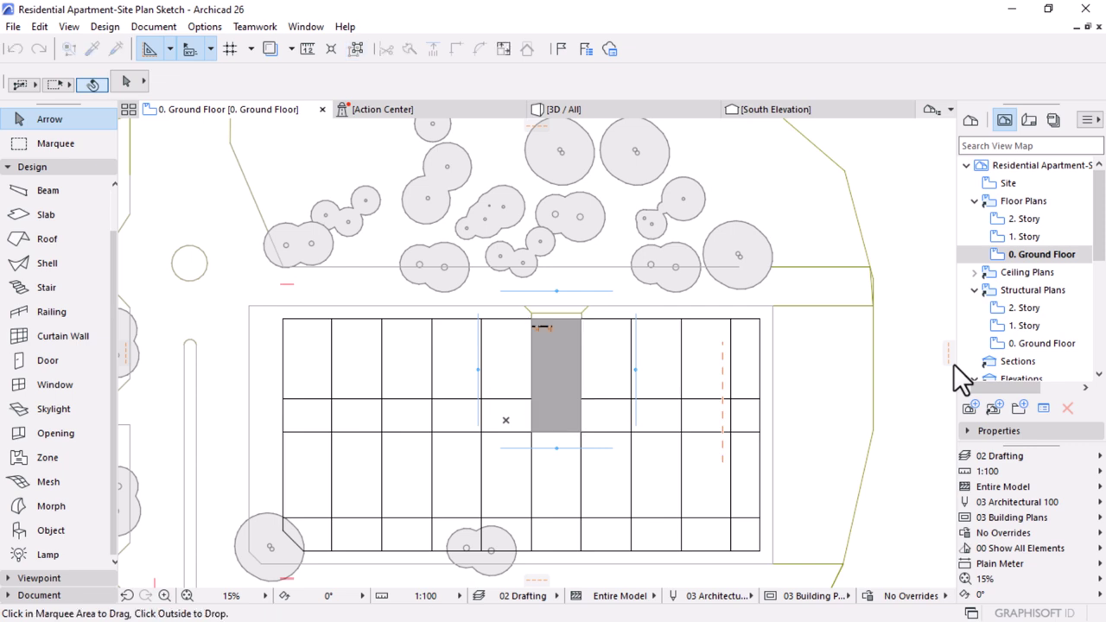
{"action": "scroll", "coordinate": [566, 395], "scroll_direction": "up", "scroll_amount": 3}
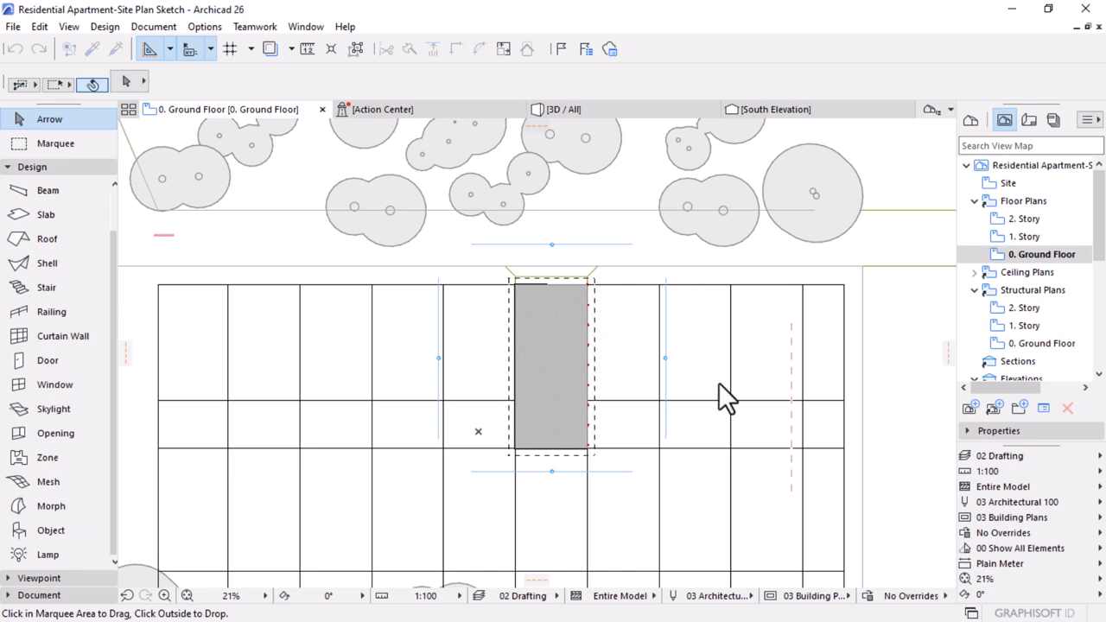
{"action": "left_click", "coordinate": [698, 329]}
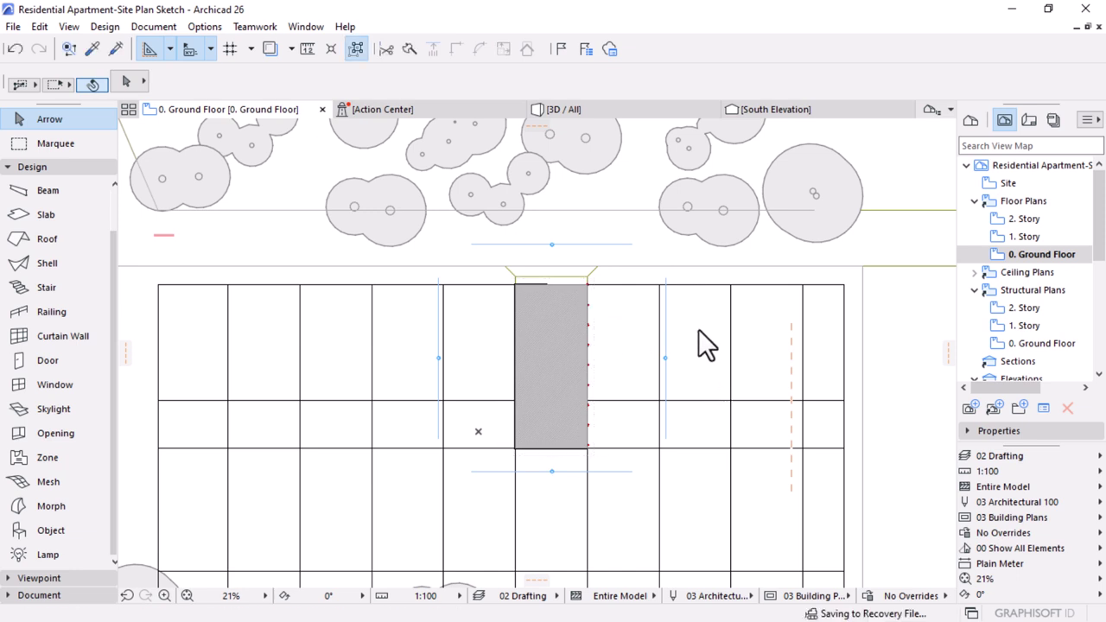
- Delete the Dot & Dashed drafting fill that covers the pasted parking plan
{"action": "scroll", "coordinate": [533, 330], "scroll_direction": "up", "scroll_amount": 3}
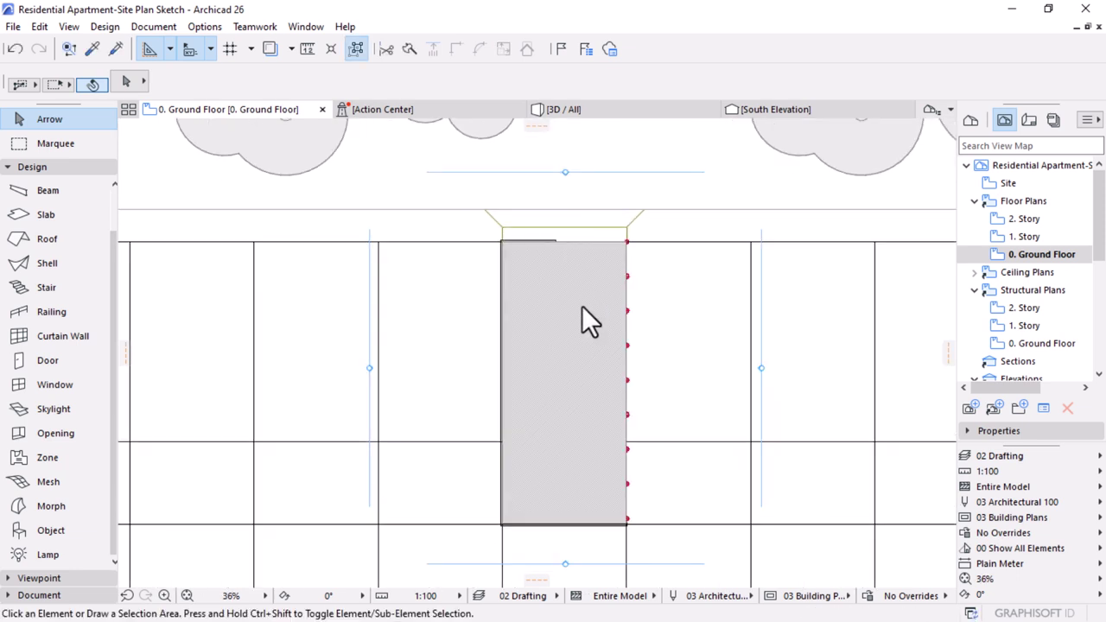
{"action": "left_click", "coordinate": [585, 292]}
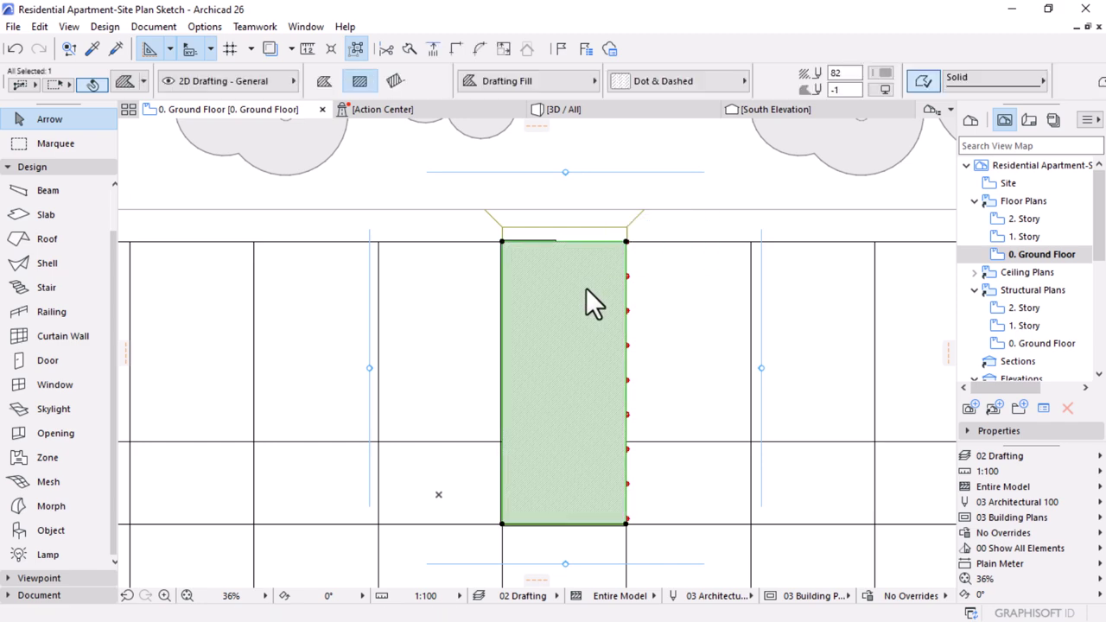
{"action": "key", "text": "Delete"}
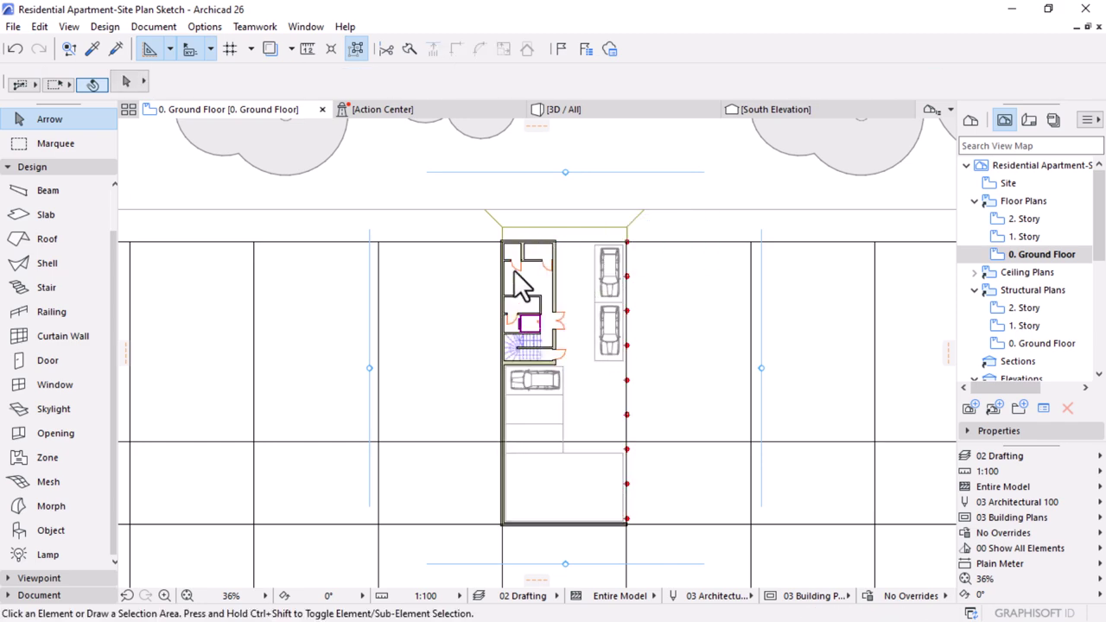
- Examine how the pasted parking plan fits its plot and the surrounding site on the ground floor plan
{"action": "scroll", "coordinate": [513, 264], "scroll_direction": "up", "scroll_amount": 5}
{"action": "scroll", "coordinate": [697, 289], "scroll_direction": "down", "scroll_amount": 5}
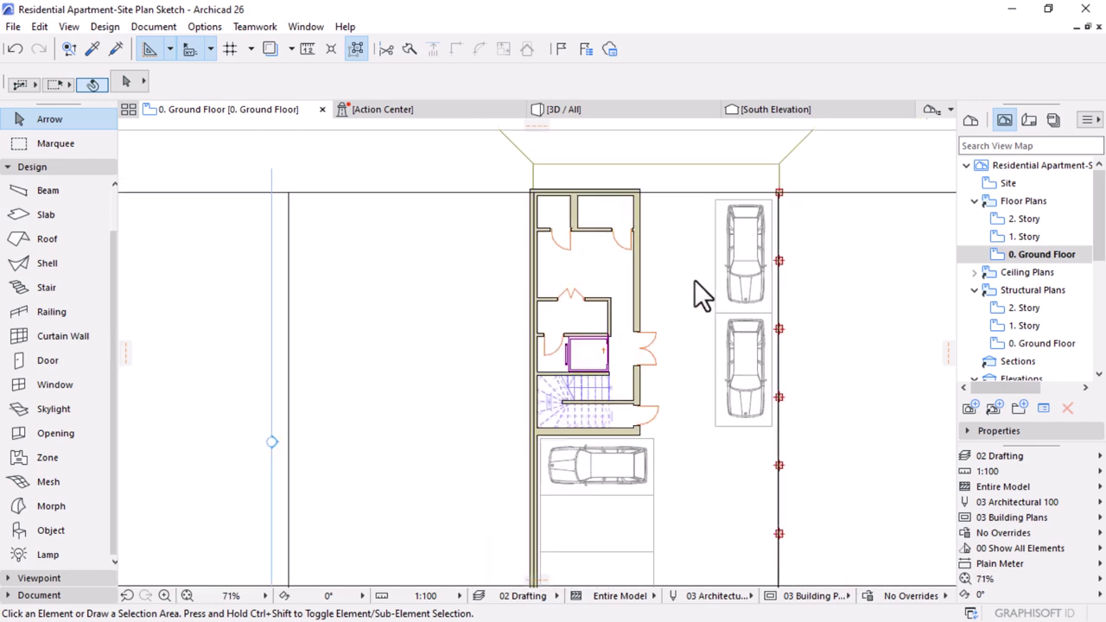
{"action": "middle_click_drag", "start_coordinate": [665, 473], "coordinate": [558, 480]}
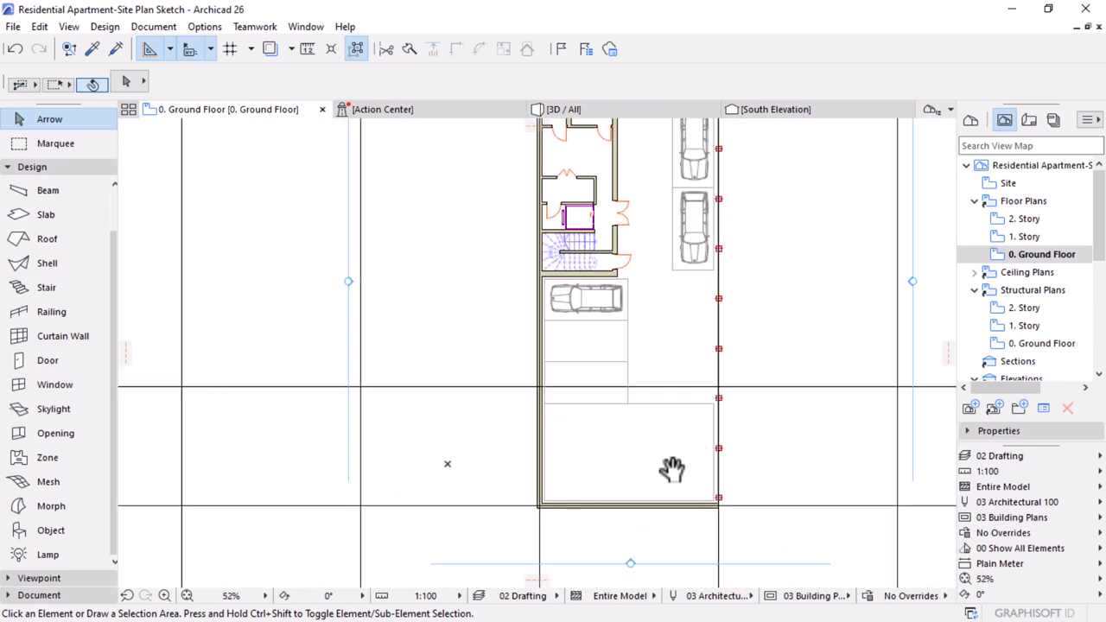
{"action": "scroll", "coordinate": [606, 445], "scroll_direction": "down", "scroll_amount": 3}
{"action": "scroll", "coordinate": [644, 466], "scroll_direction": "up", "scroll_amount": 2}
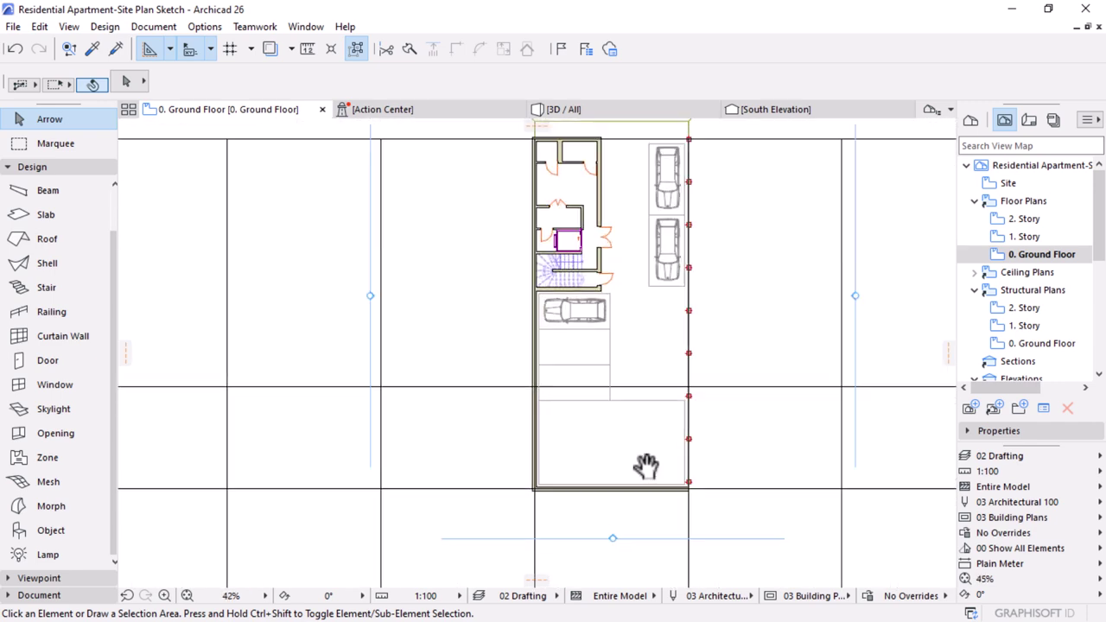
{"action": "scroll", "coordinate": [567, 296], "scroll_direction": "up", "scroll_amount": 1}
{"action": "scroll", "coordinate": [563, 338], "scroll_direction": "down", "scroll_amount": 3}
{"action": "middle_click_drag", "start_coordinate": [561, 354], "coordinate": [527, 432]}
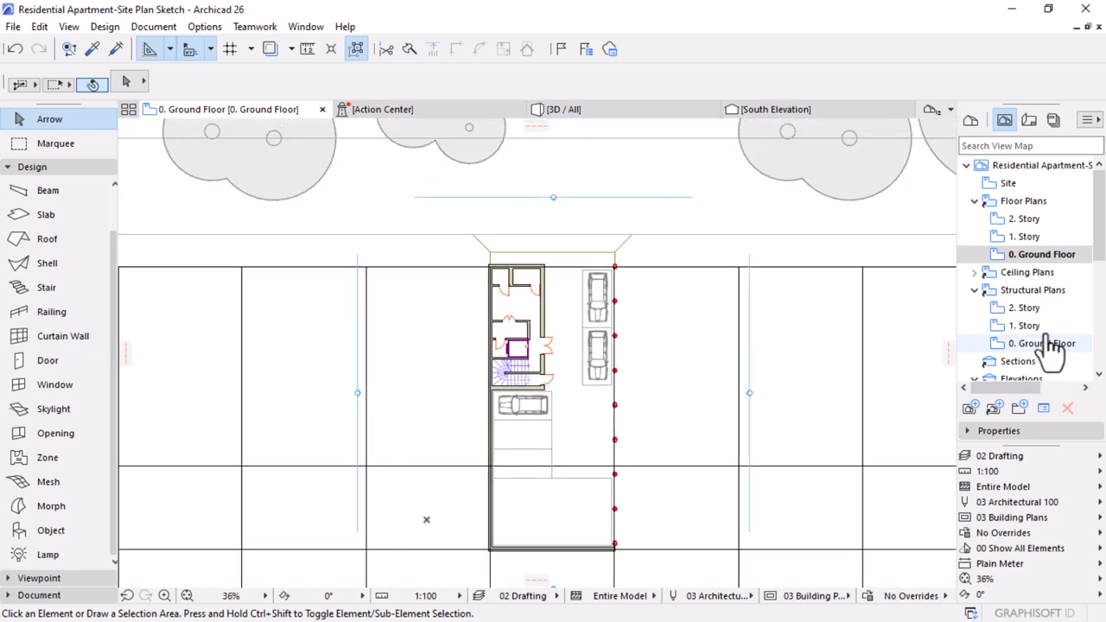
- Open the Story Settings from the ground floor view and insert ten stories, numbered 3 to 12, above story 2
{"action": "right_click", "coordinate": [1021, 256]}
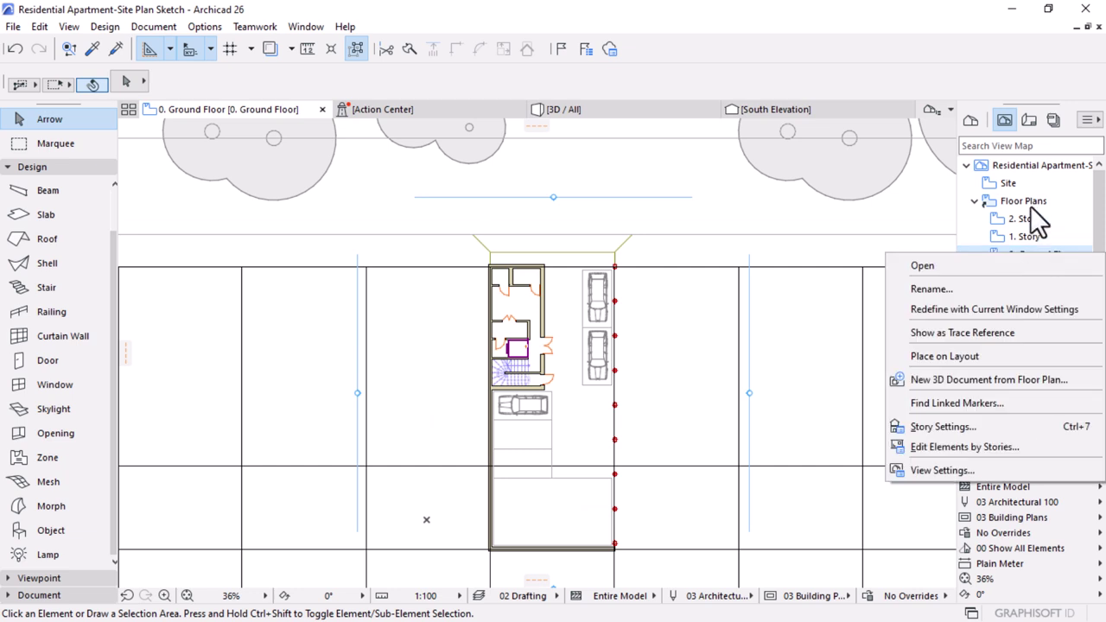
{"action": "left_click", "coordinate": [939, 429]}
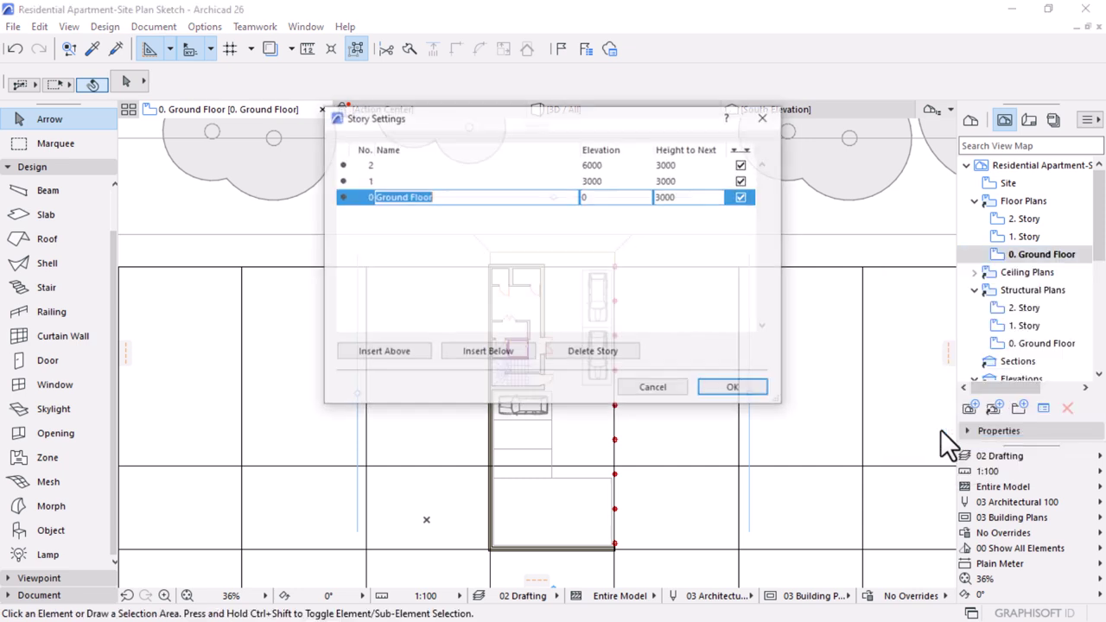
{"action": "left_click", "coordinate": [371, 166]}
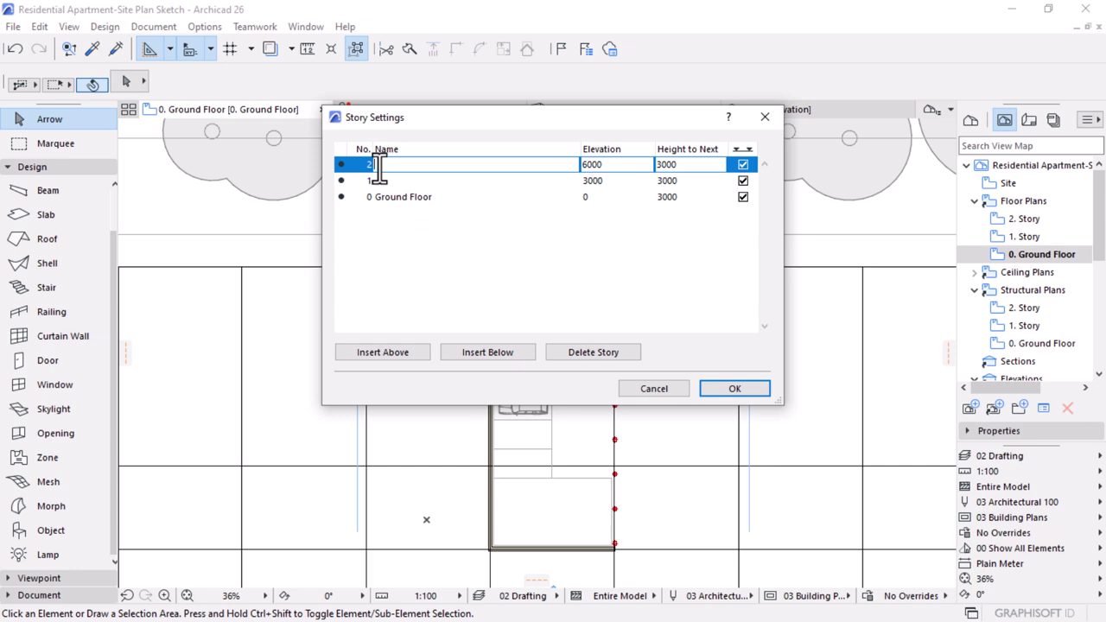
{"action": "left_click", "coordinate": [376, 353]}
{"action": "left_click", "coordinate": [376, 352]}
{"action": "left_click", "coordinate": [376, 352]}
{"action": "left_click", "coordinate": [375, 353]}
{"action": "left_click", "coordinate": [376, 353]}
{"action": "left_click", "coordinate": [376, 353]}
{"action": "left_click", "coordinate": [376, 353]}
{"action": "left_click", "coordinate": [376, 352]}
{"action": "left_click", "coordinate": [376, 353]}
{"action": "left_click", "coordinate": [375, 352]}
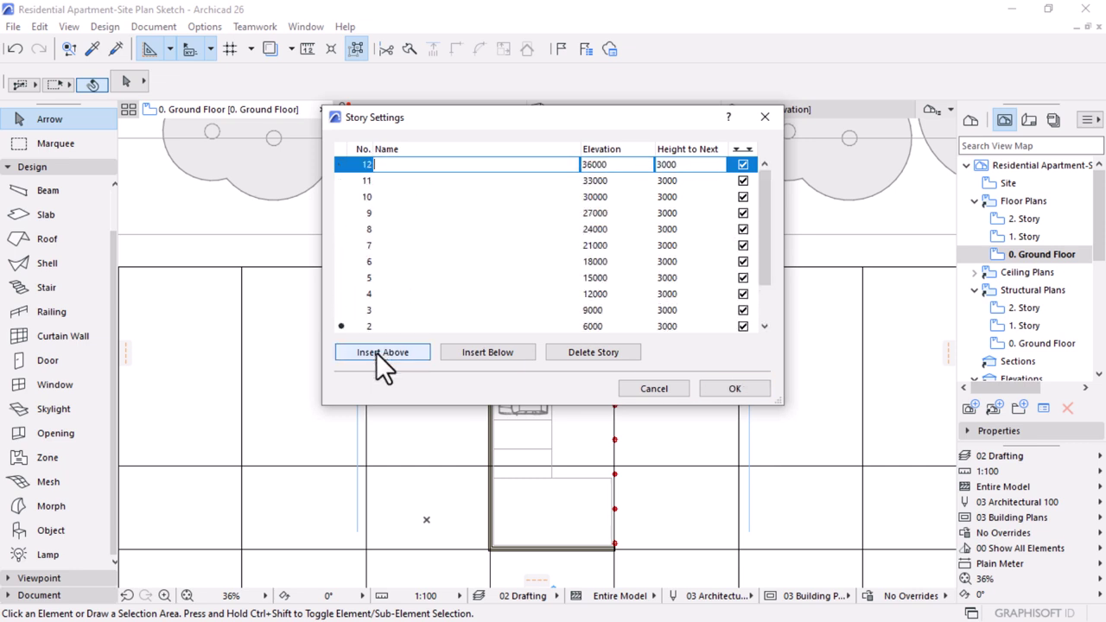
- Delete story 12, name story 11 Roof, and apply the story settings
{"action": "left_click", "coordinate": [587, 356]}
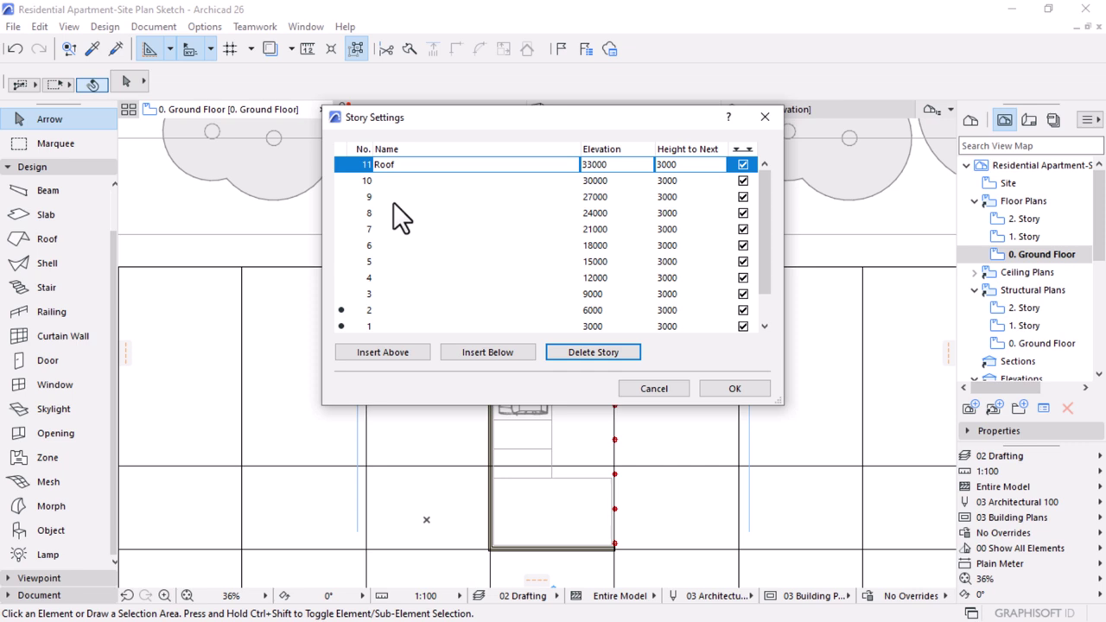
{"action": "scroll", "coordinate": [544, 254], "scroll_direction": "down", "scroll_amount": 2}
{"action": "scroll", "coordinate": [410, 287], "scroll_direction": "up", "scroll_amount": 2}
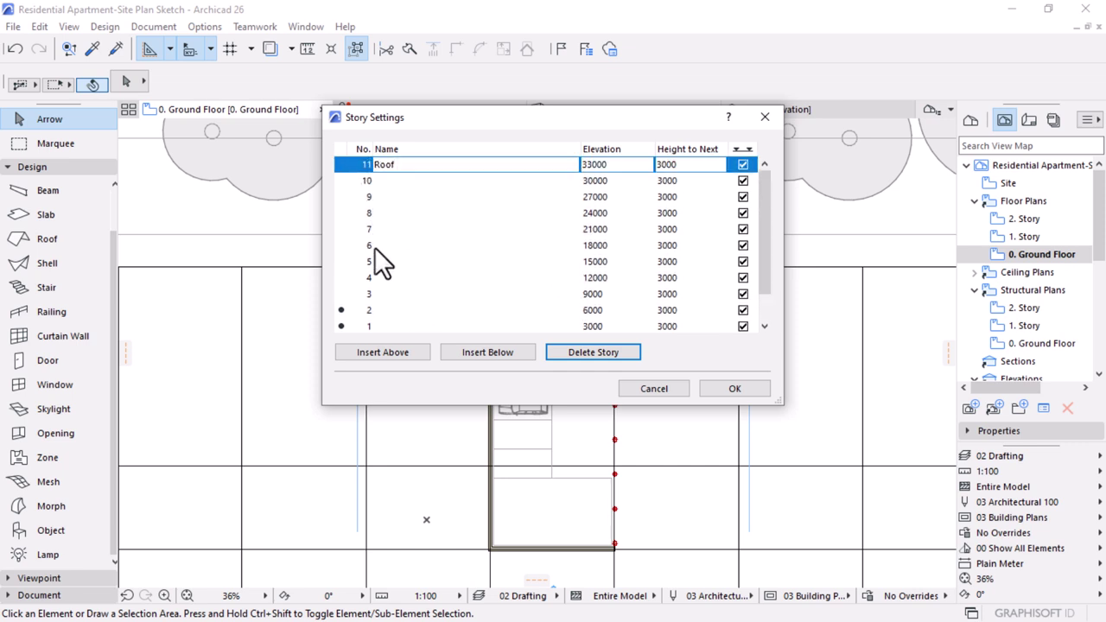
{"action": "scroll", "coordinate": [376, 248], "scroll_direction": "down", "scroll_amount": 2}
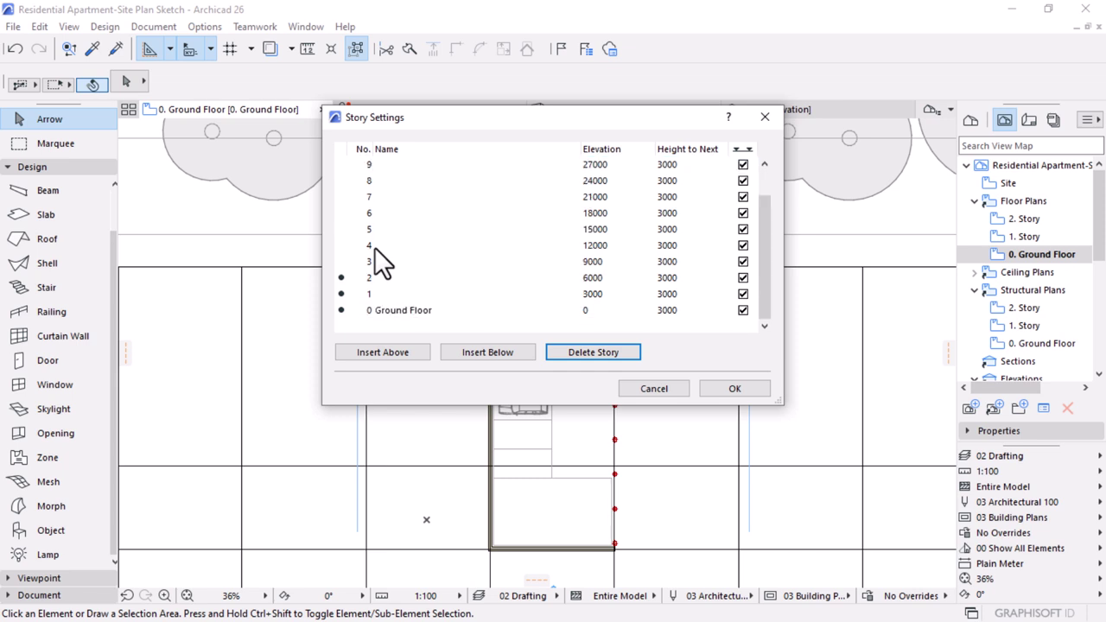
{"action": "left_click", "coordinate": [748, 388]}
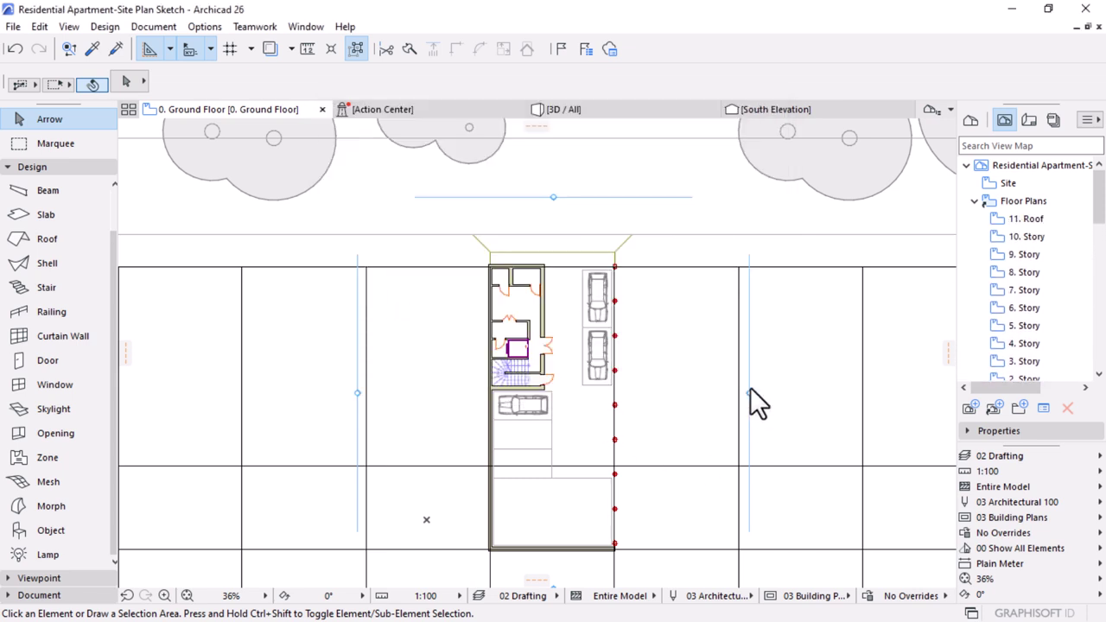
- Return to the 0. Ground Floor plan view of the site
{"action": "scroll", "coordinate": [1032, 285], "scroll_direction": "down", "scroll_amount": 3}
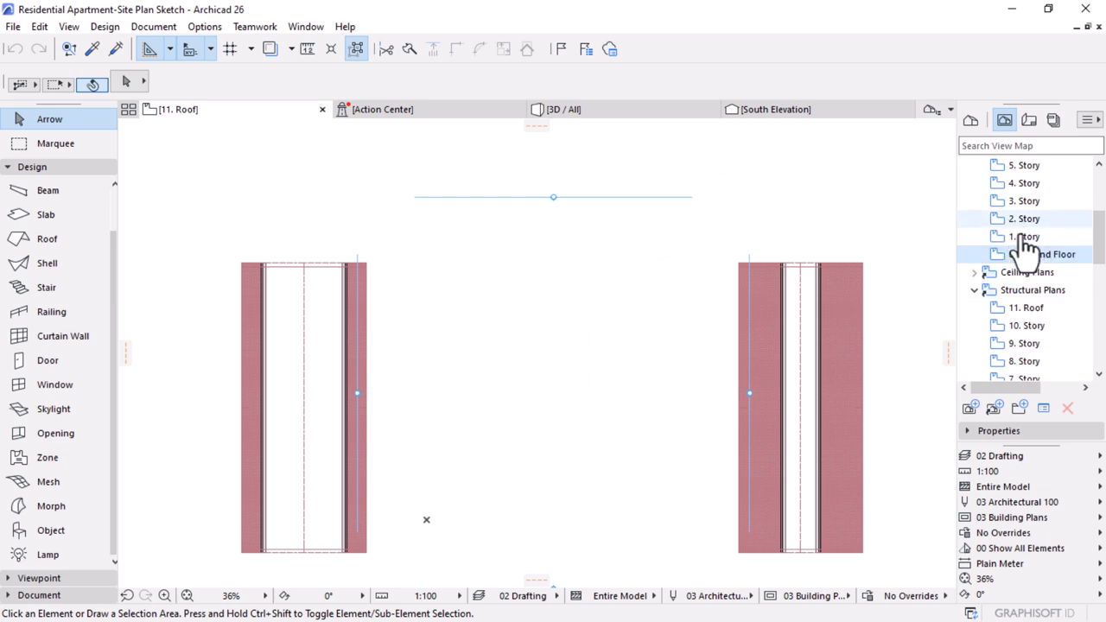
{"action": "scroll", "coordinate": [1028, 230], "scroll_direction": "up", "scroll_amount": 3}
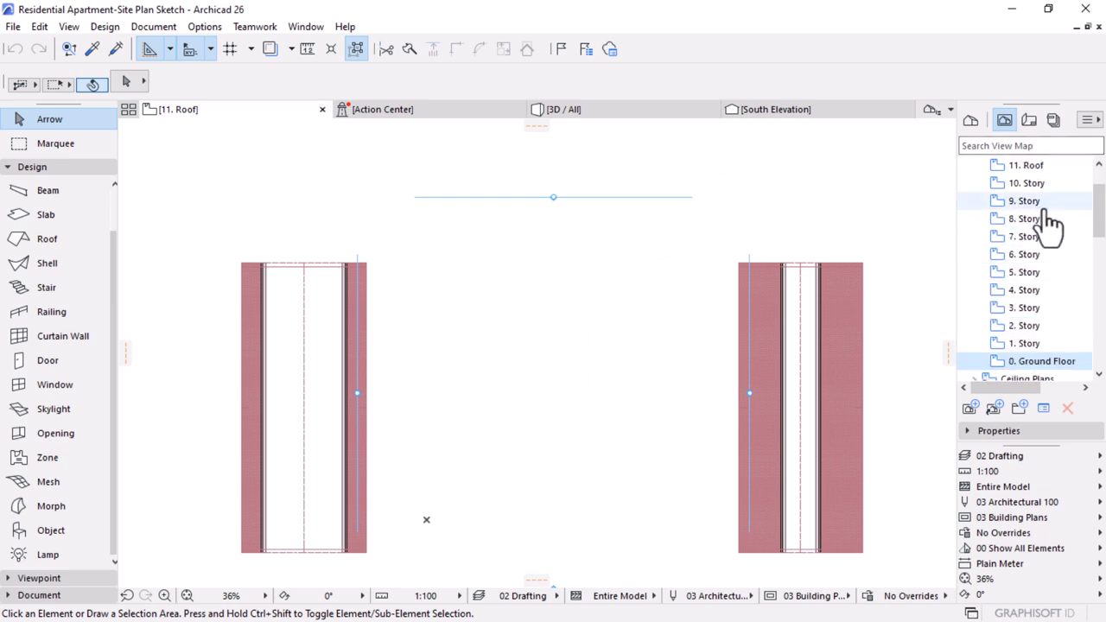
{"action": "double_click", "coordinate": [1040, 361]}
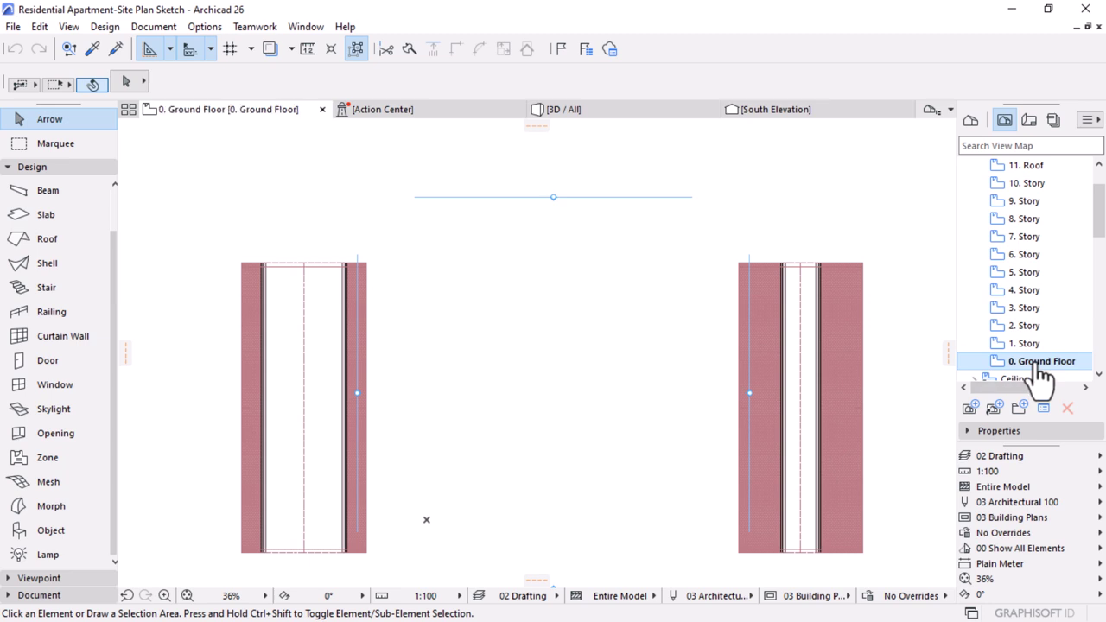
{"action": "scroll", "coordinate": [605, 384], "scroll_direction": "down", "scroll_amount": 2}
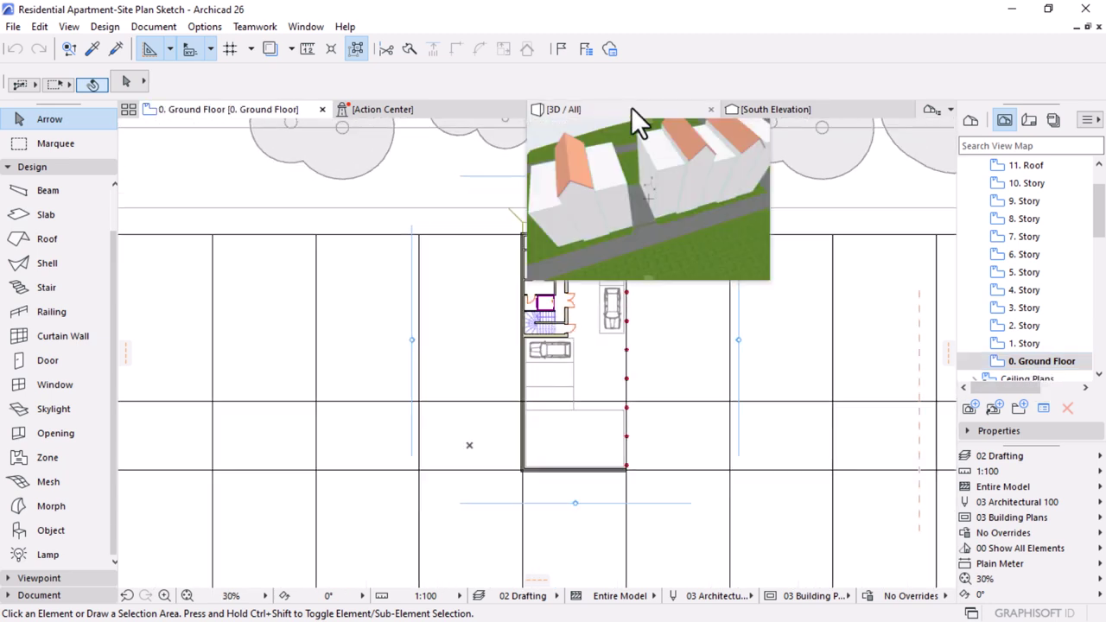
- Switch to the 3D view and set the thickness of the driveway plot slab to 150
{"action": "left_click", "coordinate": [595, 110]}
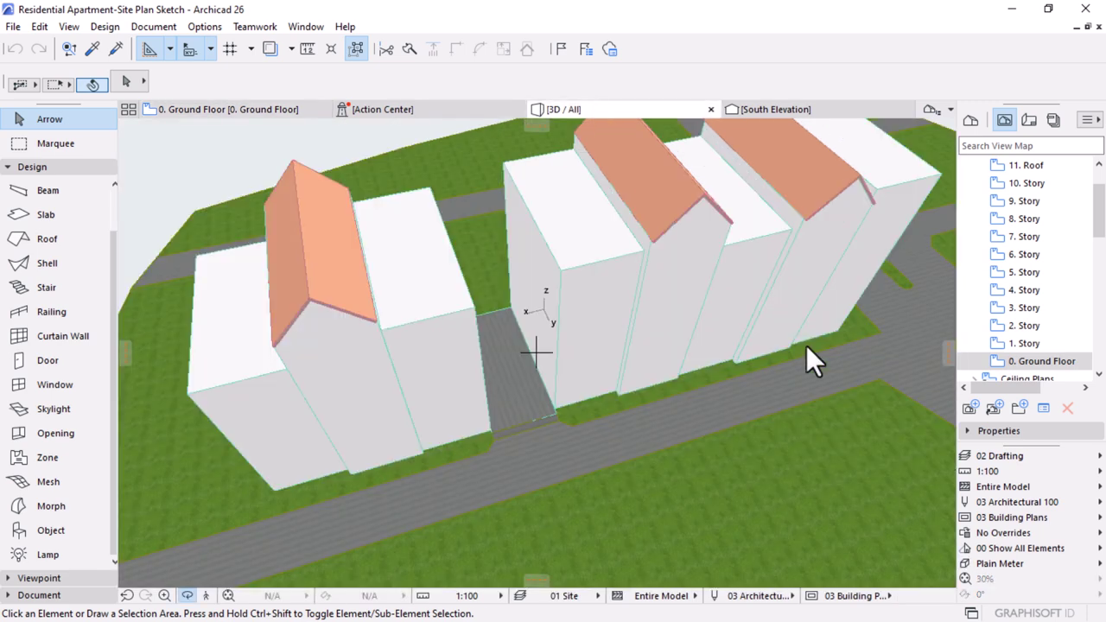
{"action": "scroll", "coordinate": [513, 424], "scroll_direction": "up", "scroll_amount": 5}
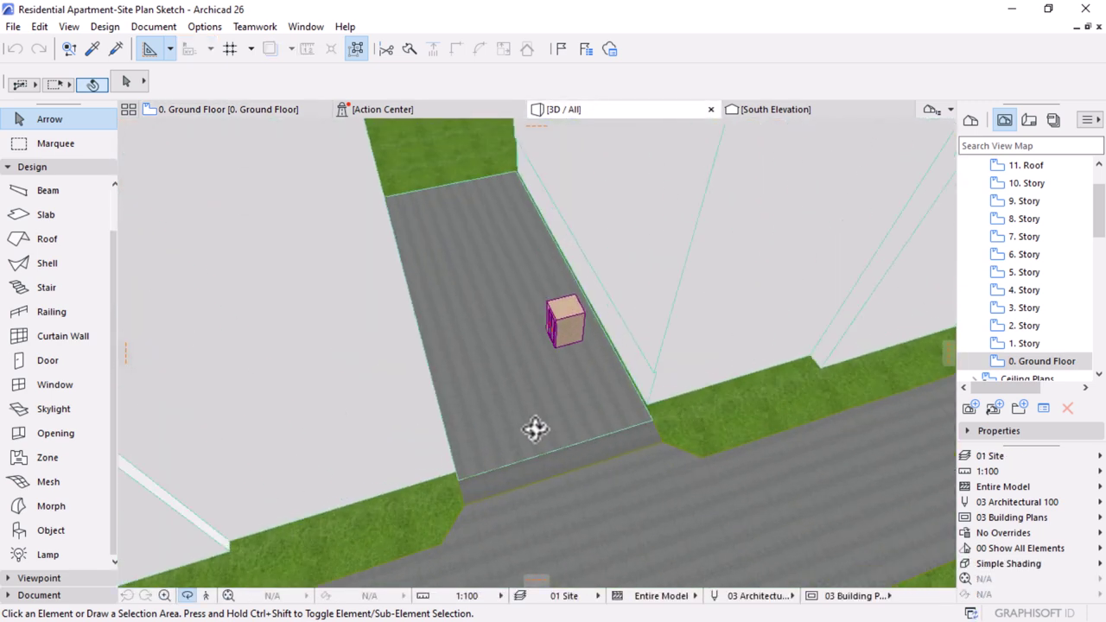
{"action": "scroll", "coordinate": [681, 471], "scroll_direction": "up", "scroll_amount": 8}
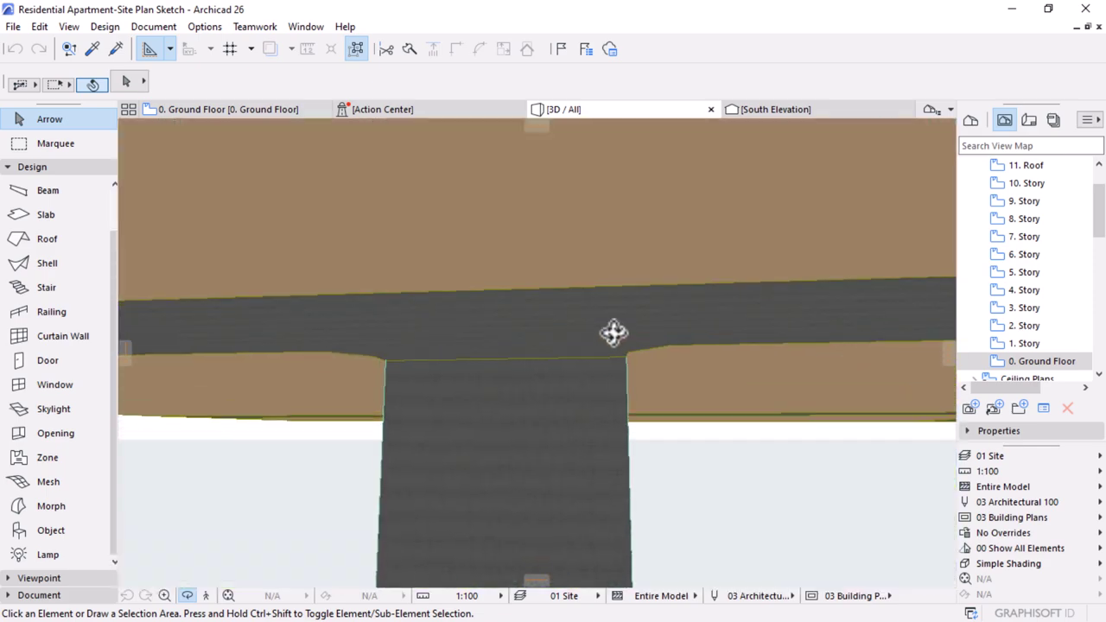
{"action": "scroll", "coordinate": [438, 342], "scroll_direction": "down", "scroll_amount": 5}
{"action": "scroll", "coordinate": [531, 455], "scroll_direction": "up", "scroll_amount": 6}
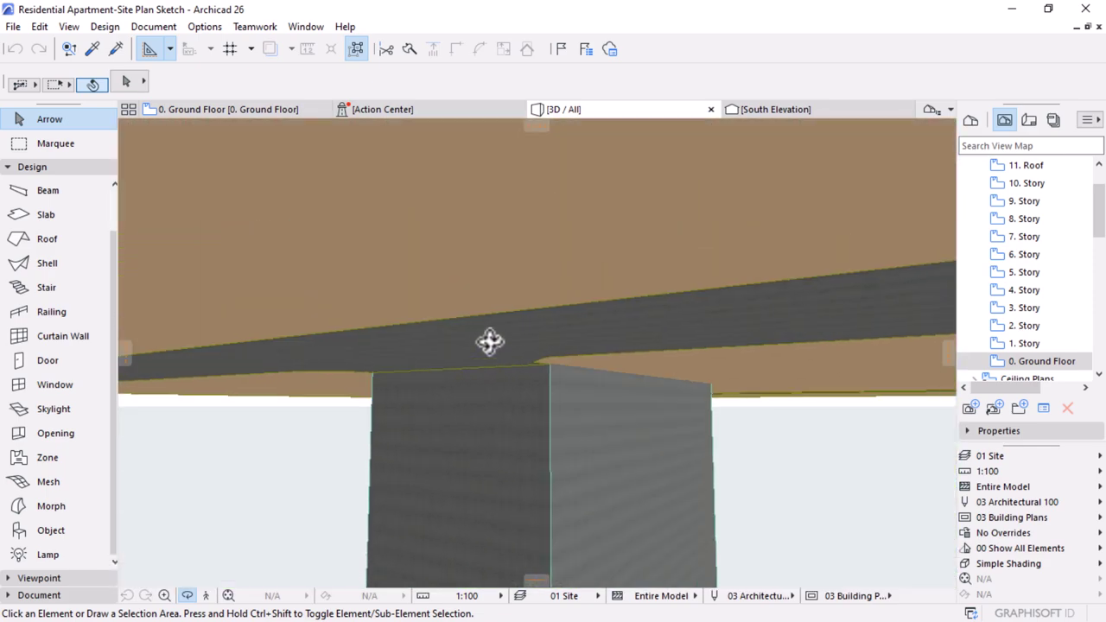
{"action": "scroll", "coordinate": [525, 420], "scroll_direction": "up", "scroll_amount": 2}
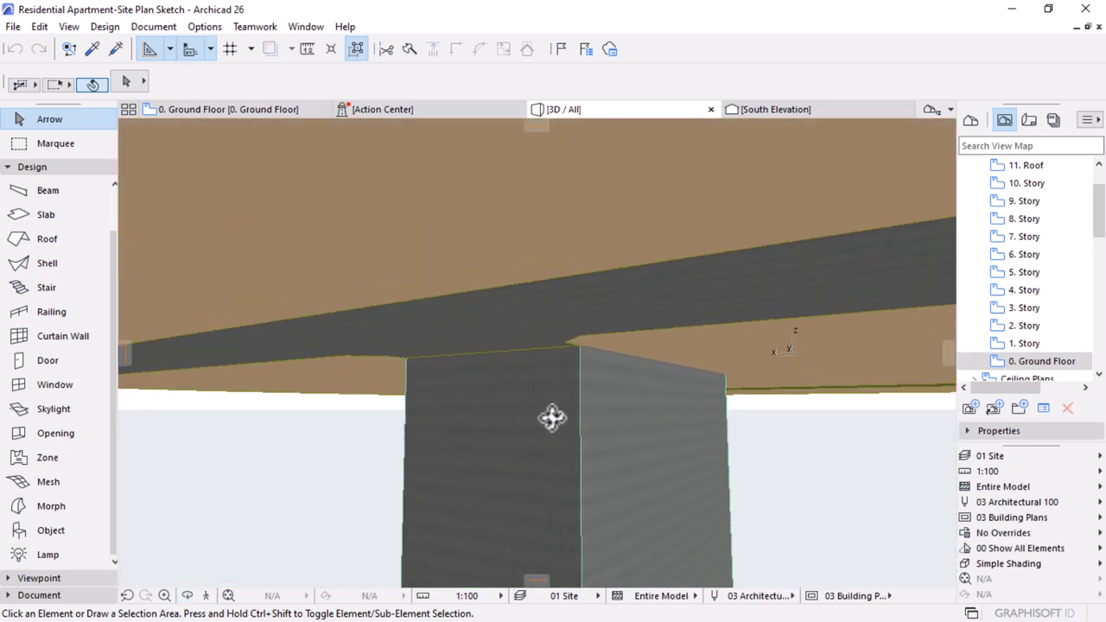
{"action": "left_click", "coordinate": [552, 418]}
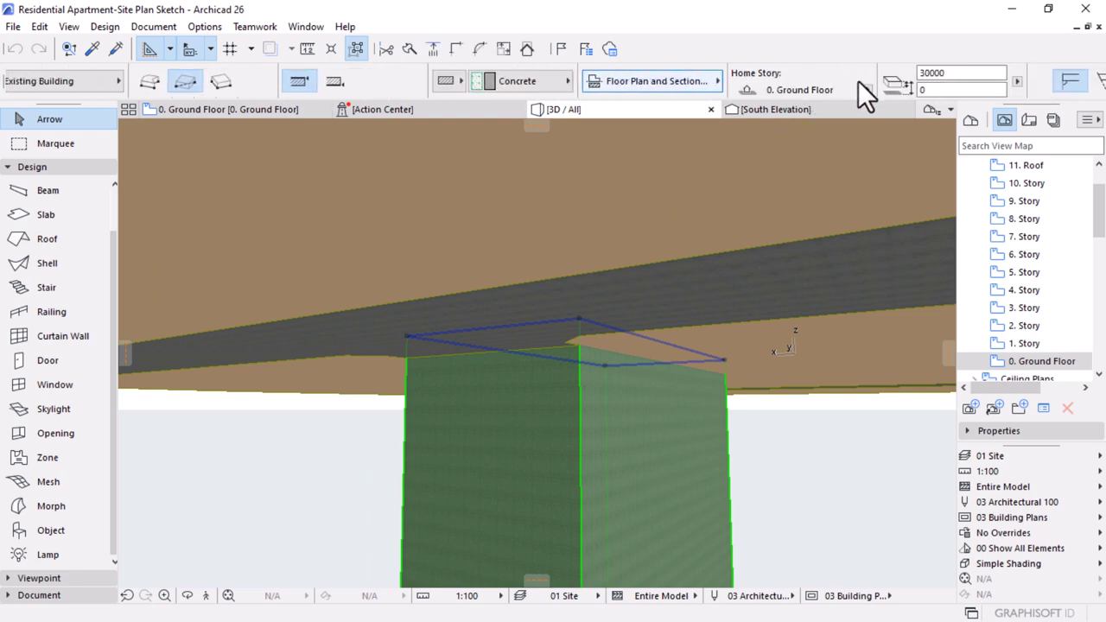
{"action": "left_click", "coordinate": [744, 73]}
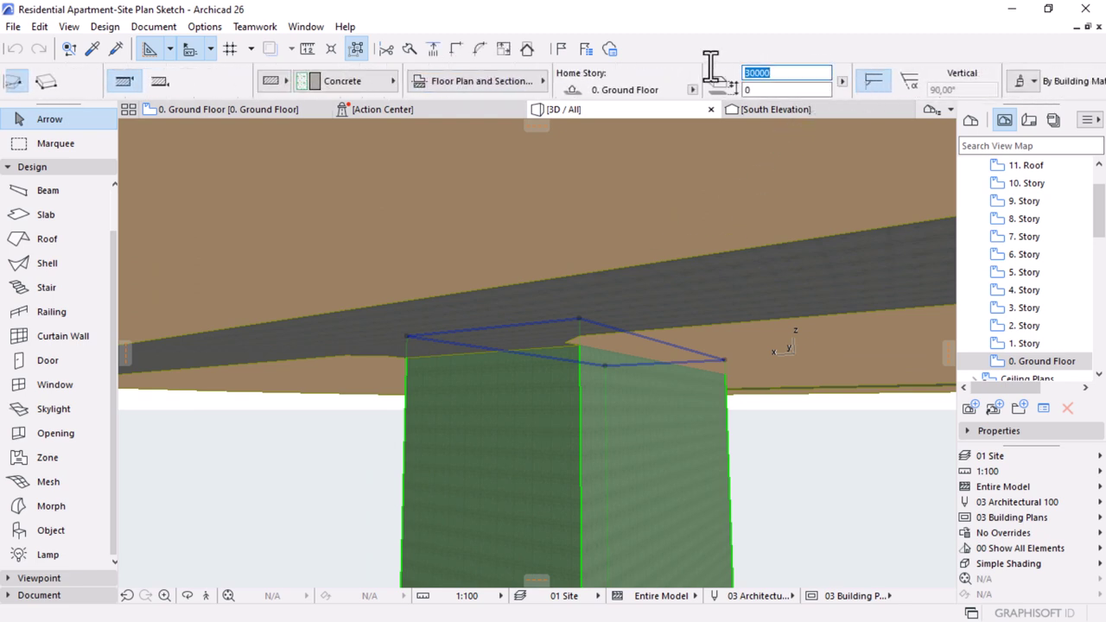
{"action": "key", "text": "Return"}
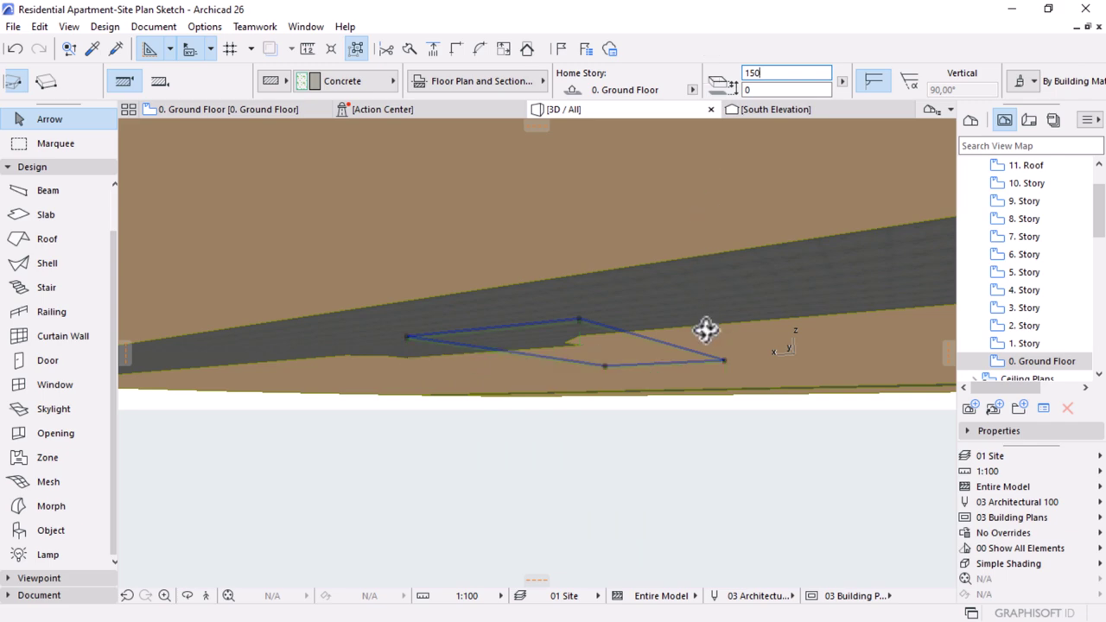
- Apply the 02 Drafting layer combination to the 3D view to hide the neighbouring building masses around the parking level
{"action": "middle_click_drag", "start_coordinate": [705, 329], "coordinate": [471, 448], "text": "shift"}
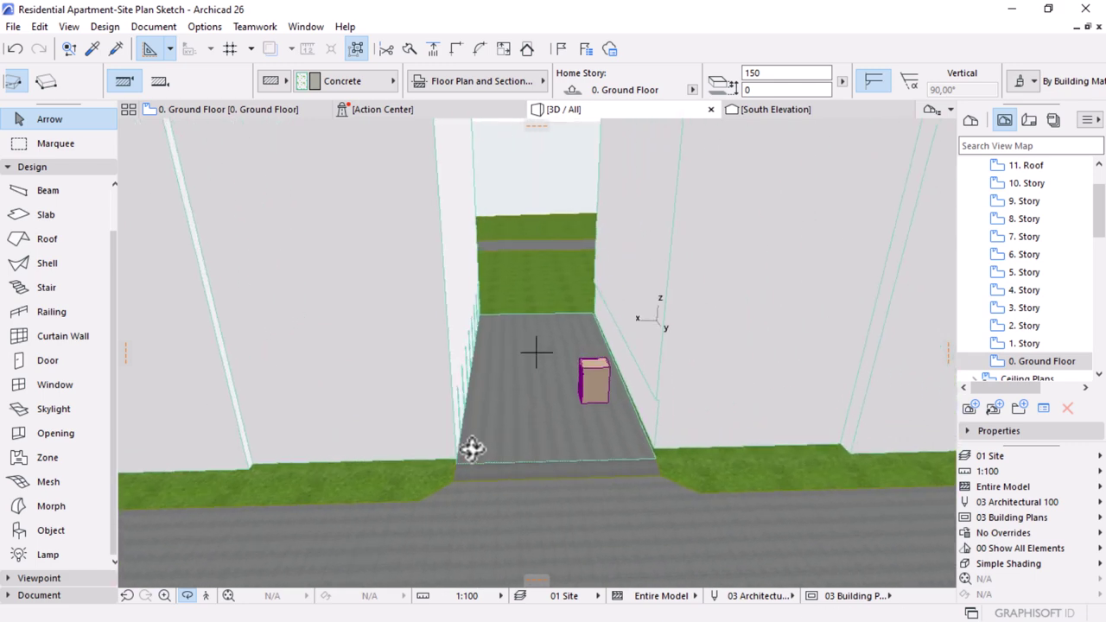
{"action": "middle_click_drag", "start_coordinate": [569, 449], "coordinate": [417, 359], "text": "shift"}
{"action": "scroll", "coordinate": [418, 360], "scroll_direction": "up", "scroll_amount": 5}
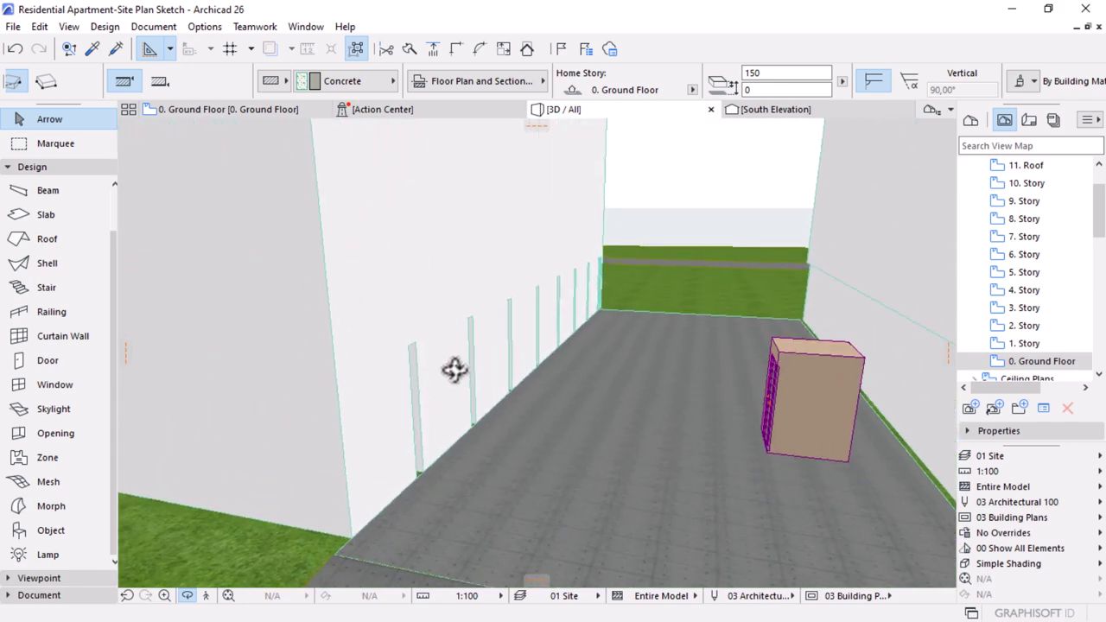
{"action": "middle_click_drag", "start_coordinate": [416, 345], "coordinate": [415, 344], "text": "shift"}
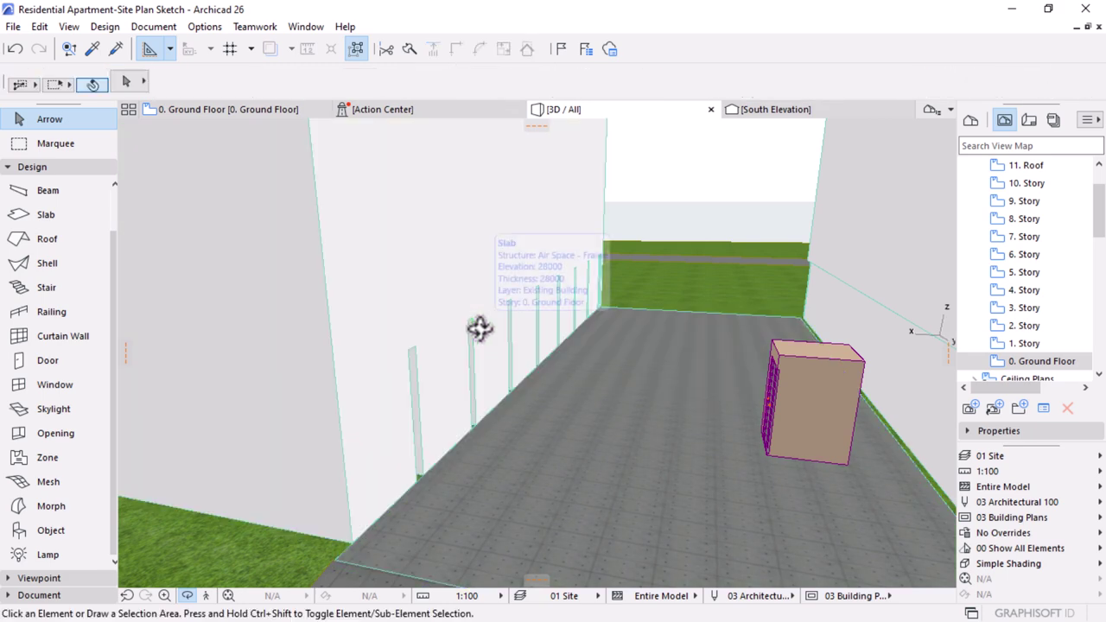
{"action": "left_click", "coordinate": [480, 328]}
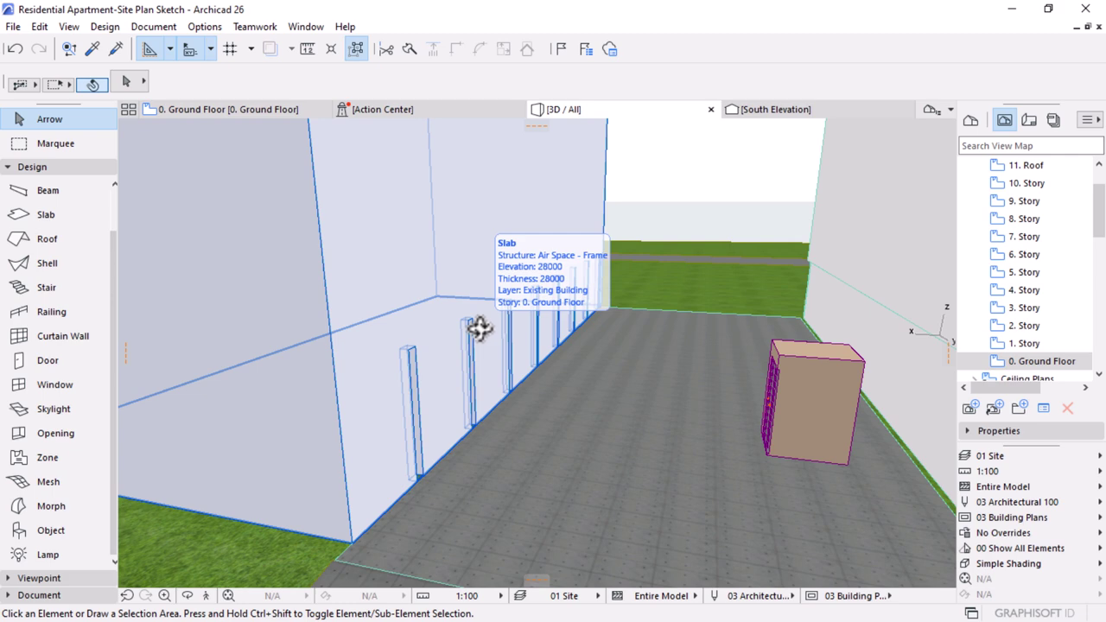
{"action": "key", "text": "ctrl+l"}
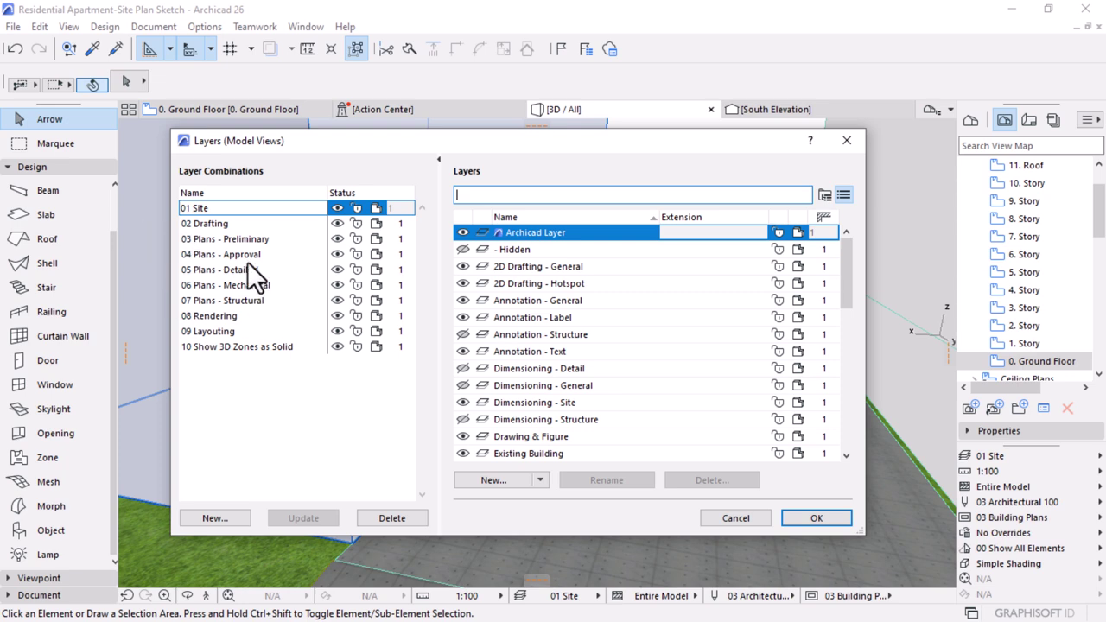
{"action": "left_click", "coordinate": [199, 226]}
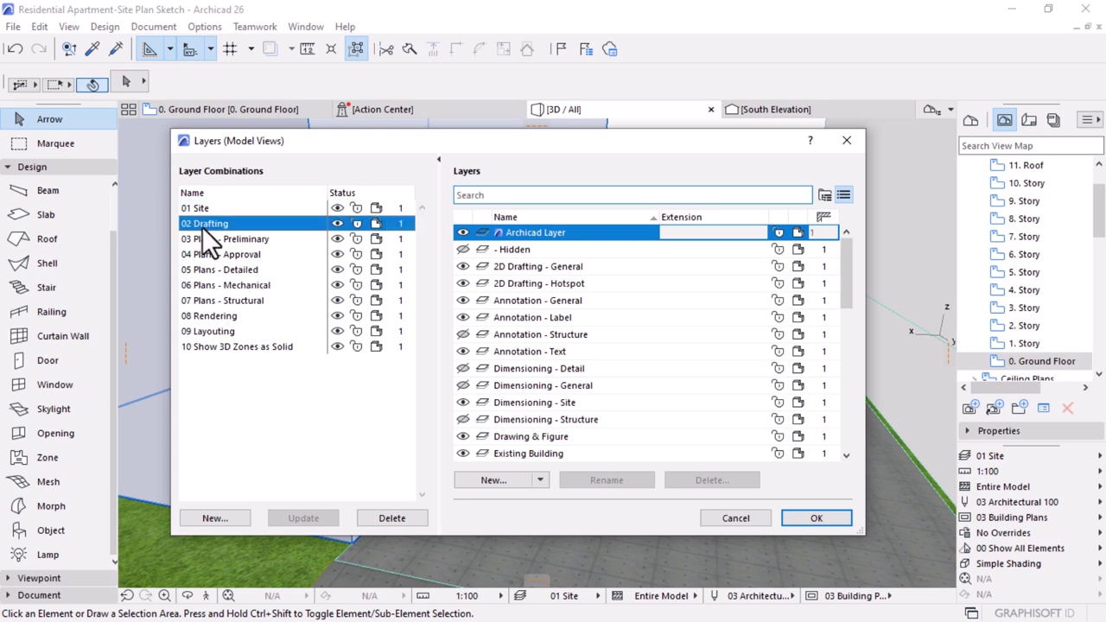
{"action": "left_click", "coordinate": [809, 518]}
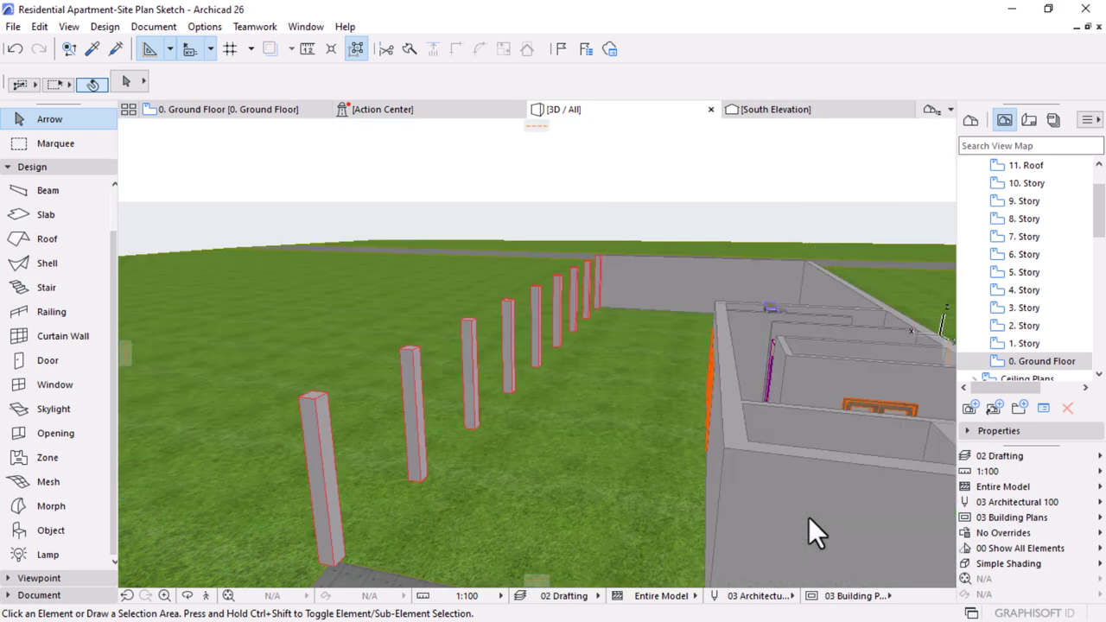
- Move the three floating gable roofs of the neighbouring buildings to the Existing Building layer
{"action": "scroll", "coordinate": [487, 384], "scroll_direction": "down", "scroll_amount": 5}
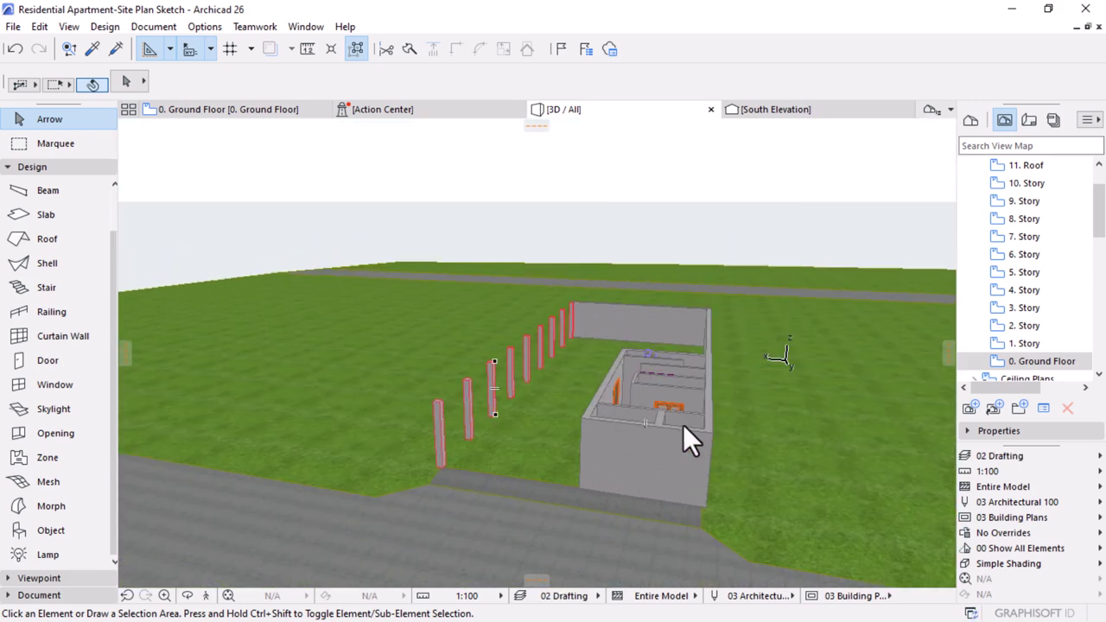
{"action": "key", "text": "o"}
{"action": "left_click_drag", "start_coordinate": [683, 424], "coordinate": [775, 460]}
{"action": "scroll", "coordinate": [774, 461], "scroll_direction": "down", "scroll_amount": 10}
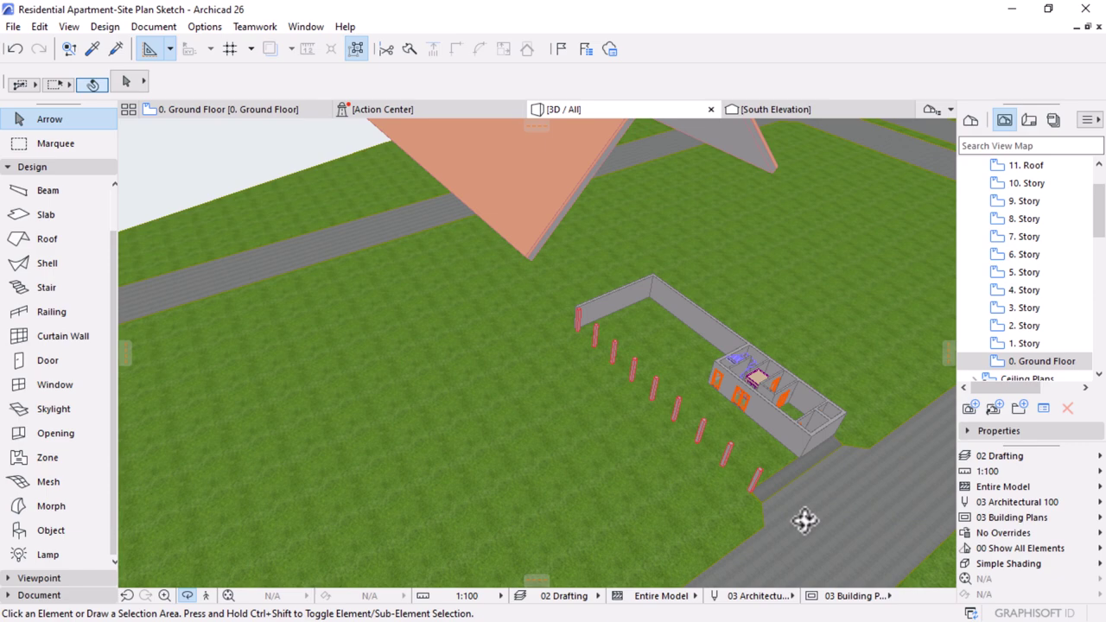
{"action": "left_click_drag", "start_coordinate": [529, 429], "coordinate": [627, 432]}
{"action": "left_click_drag", "start_coordinate": [543, 409], "coordinate": [542, 367]}
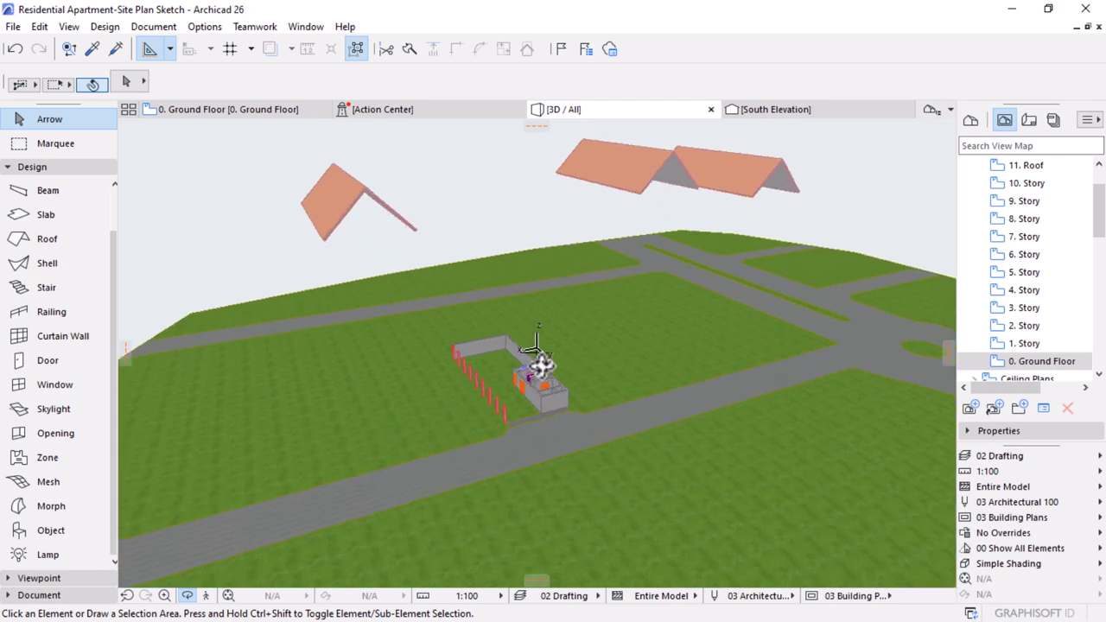
{"action": "left_click_drag", "start_coordinate": [541, 367], "coordinate": [527, 358]}
{"action": "left_click", "coordinate": [598, 250]}
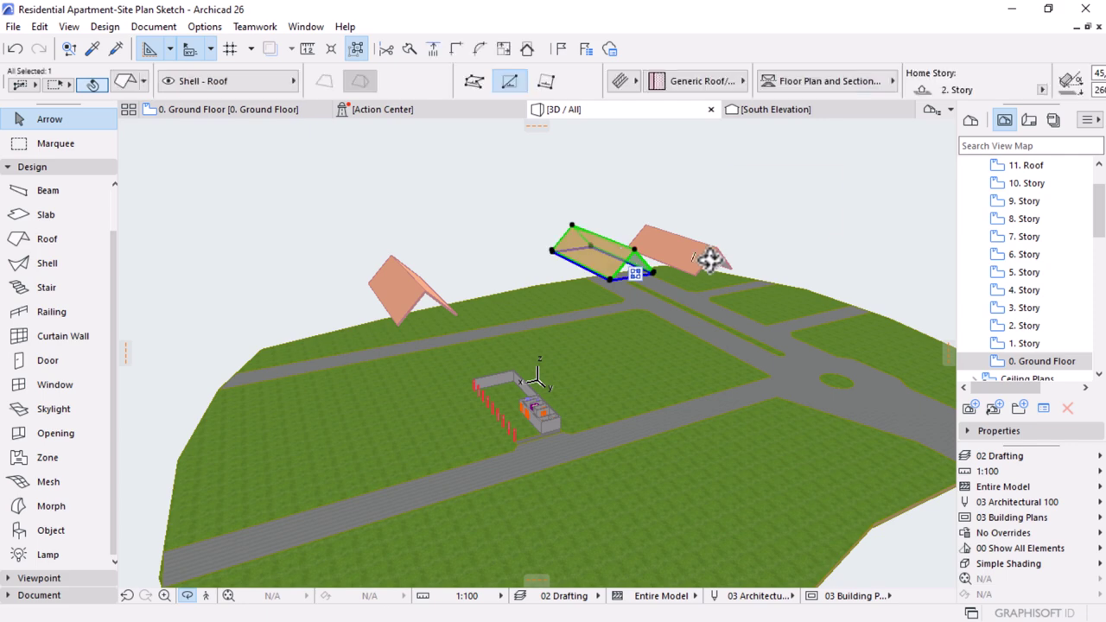
{"action": "left_click", "coordinate": [410, 286], "text": "shift"}
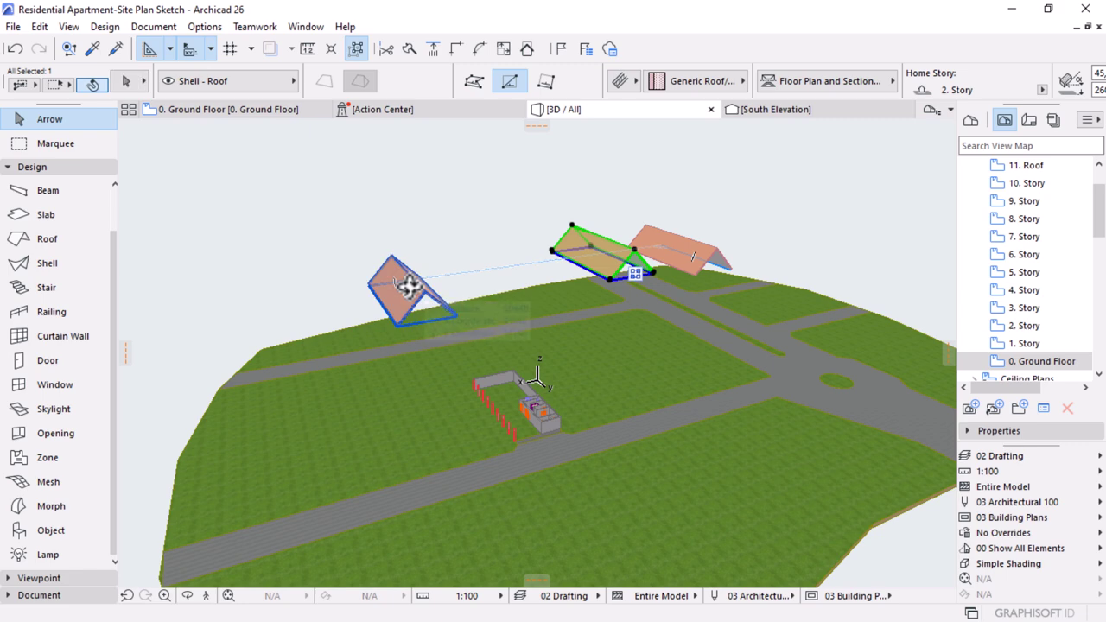
{"action": "left_click", "coordinate": [704, 244], "text": "shift"}
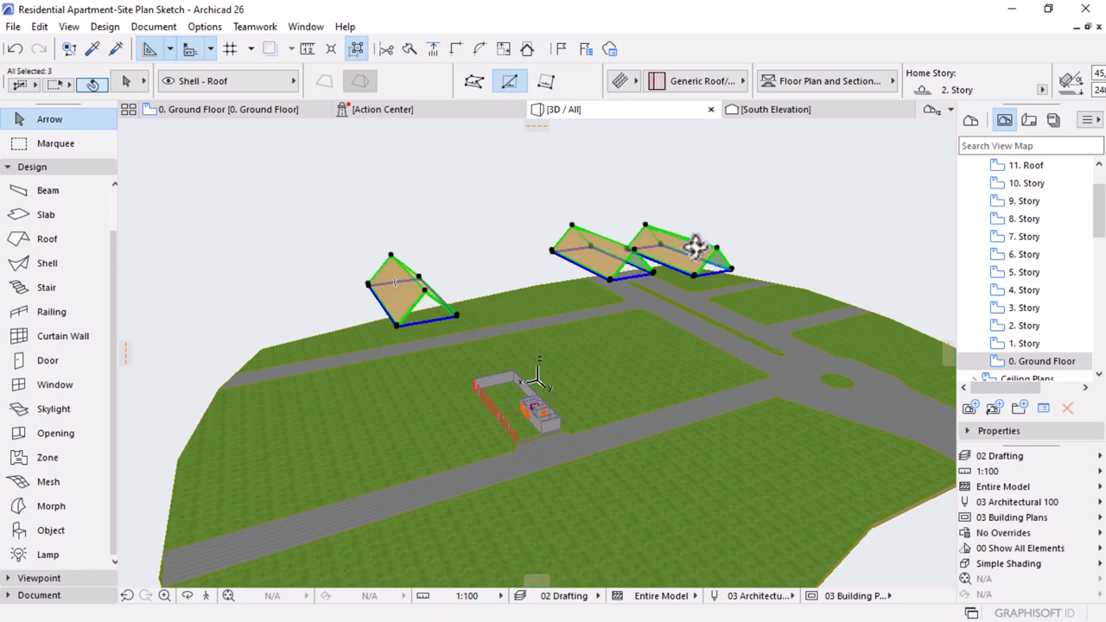
{"action": "left_click", "coordinate": [229, 87]}
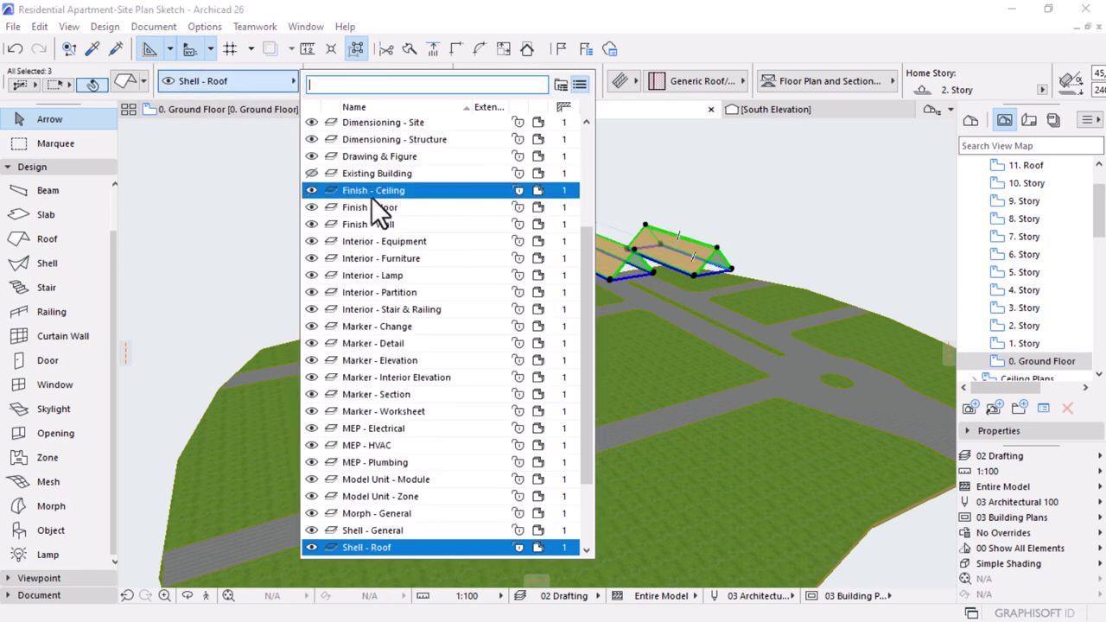
{"action": "left_click", "coordinate": [383, 177]}
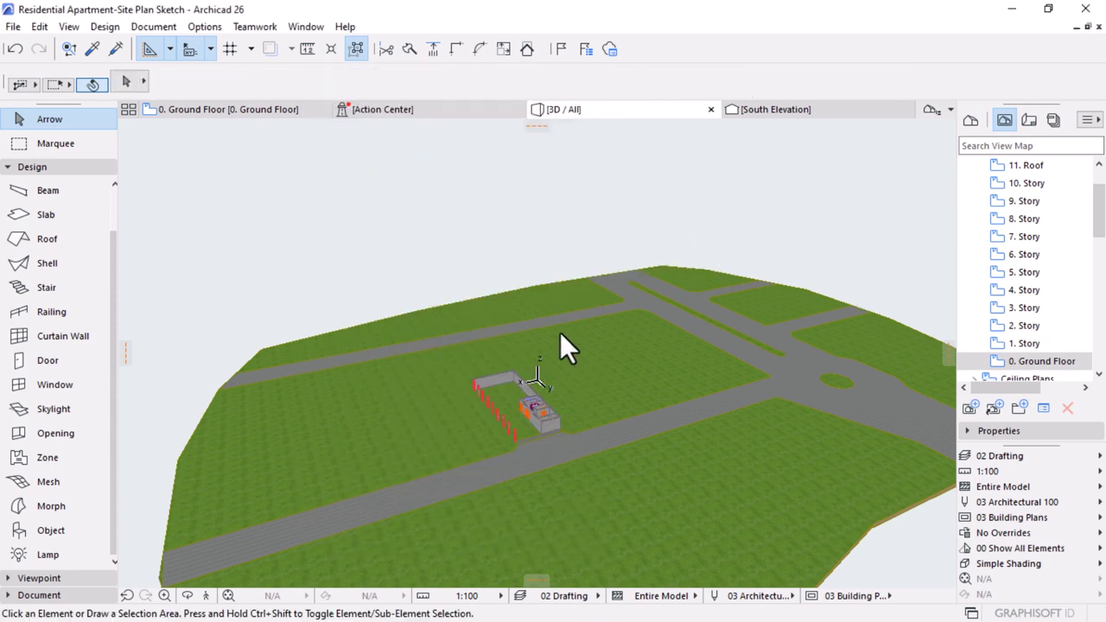
- Apply the 01 Site layer combination to the 3D view
{"action": "middle_click_drag", "start_coordinate": [562, 348], "coordinate": [658, 314]}
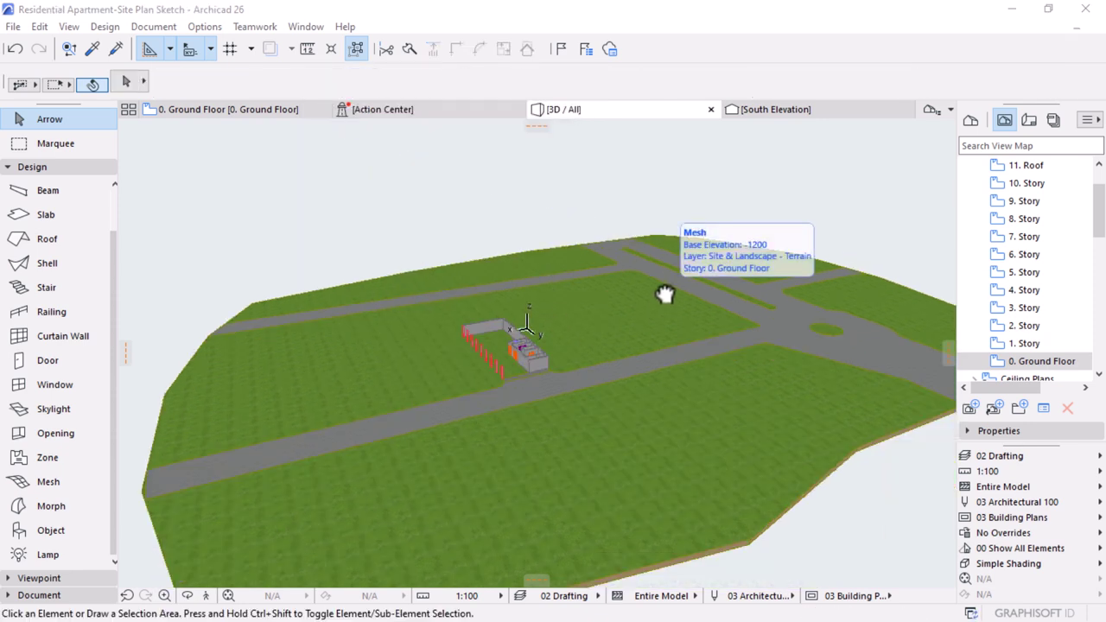
{"action": "key", "text": "ctrl+l"}
{"action": "left_click", "coordinate": [202, 208]}
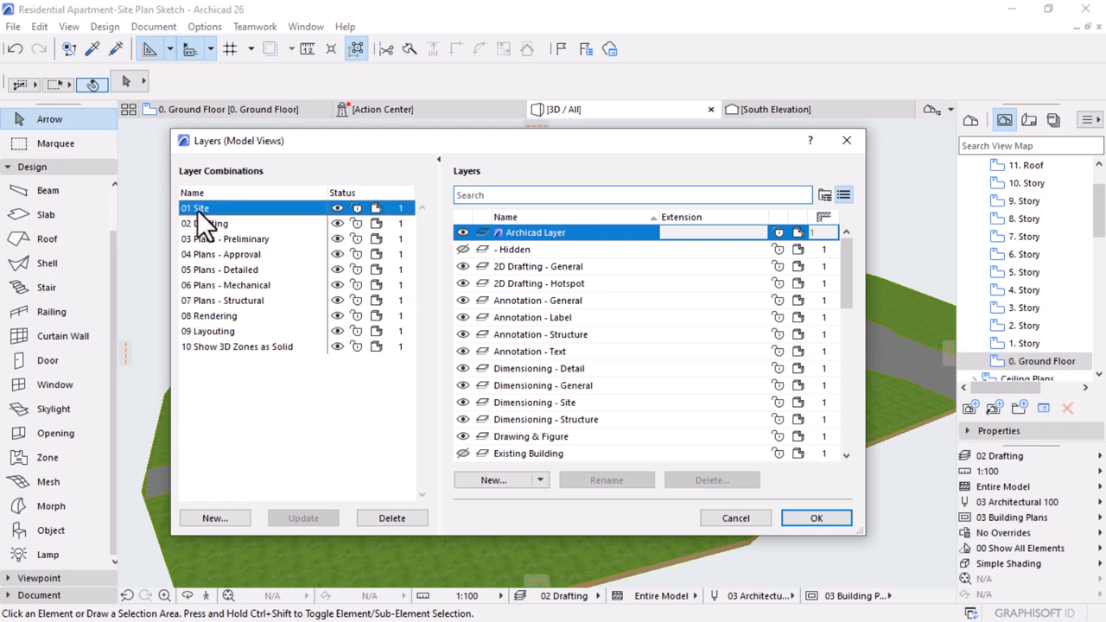
{"action": "left_click", "coordinate": [819, 516]}
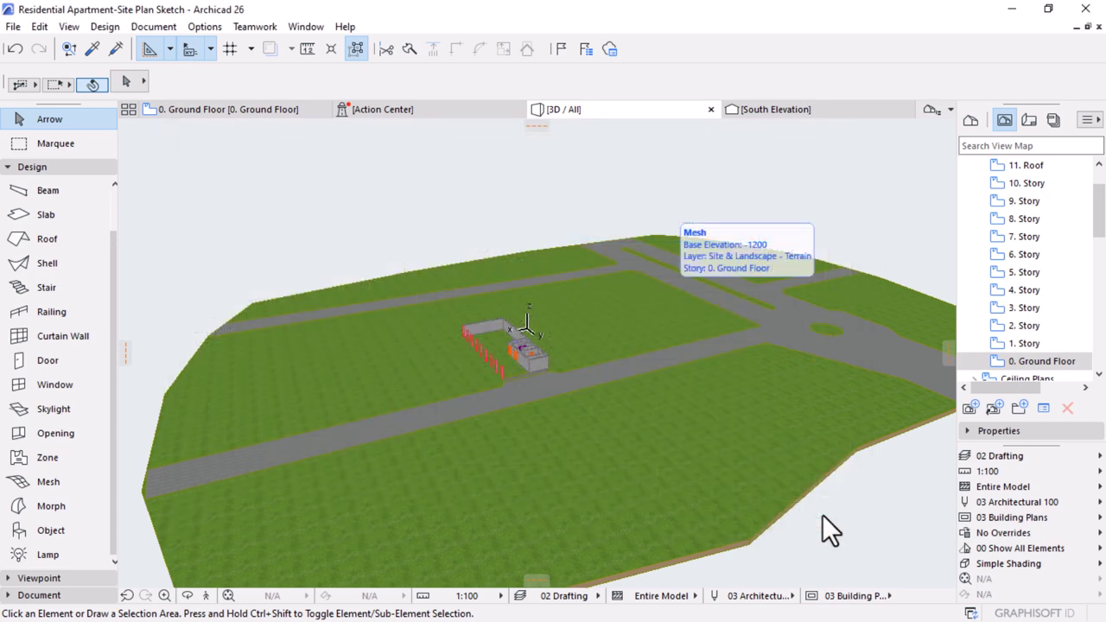
- Move the concrete plot slab between the neighbouring buildings to the Structural - Bearing layer
{"action": "scroll", "coordinate": [551, 356], "scroll_direction": "up", "scroll_amount": 5}
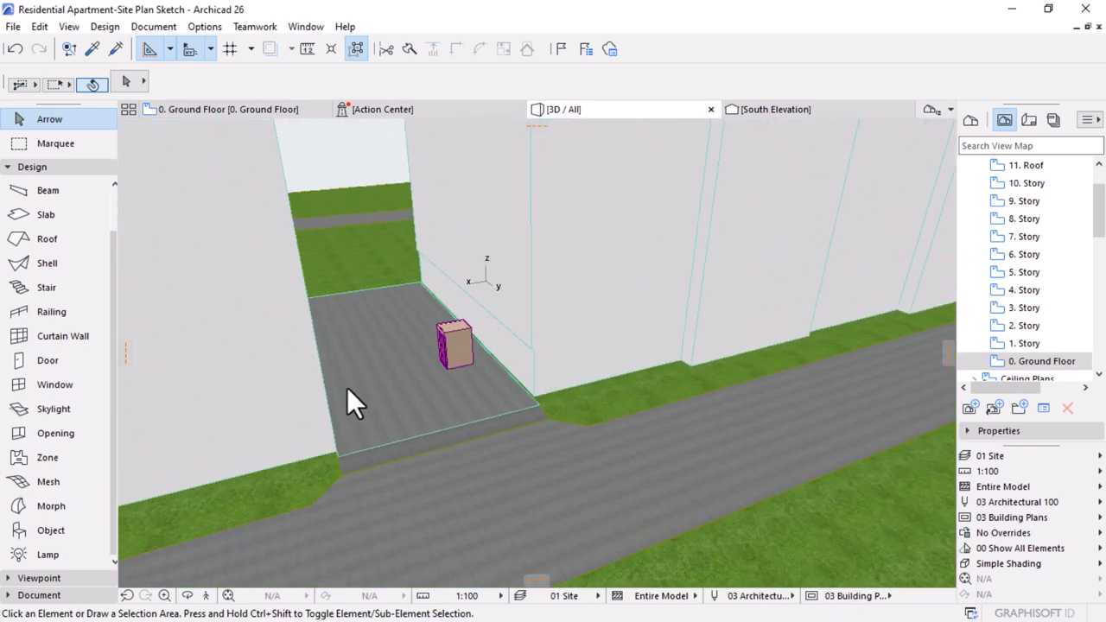
{"action": "left_click", "coordinate": [404, 318]}
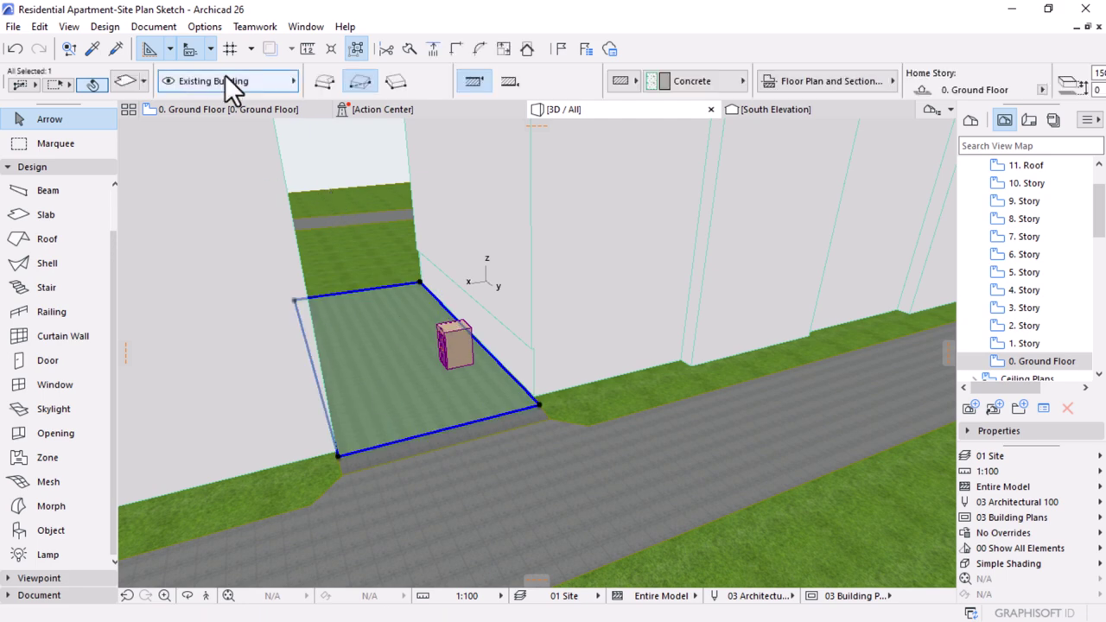
{"action": "left_click", "coordinate": [218, 84]}
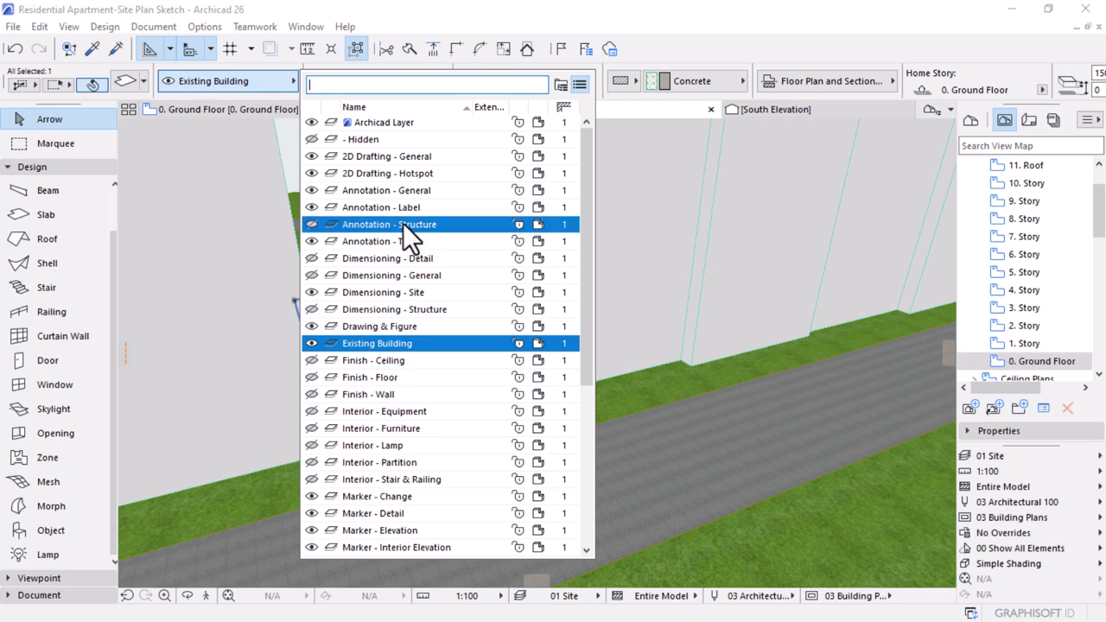
{"action": "type", "text": "st"}
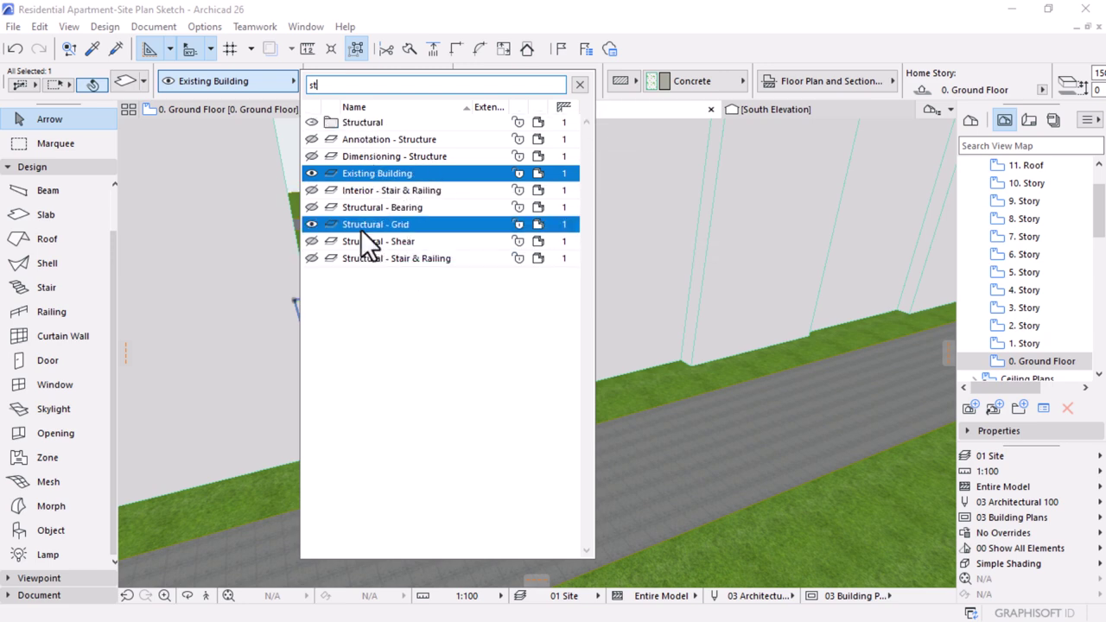
{"action": "left_click", "coordinate": [368, 208]}
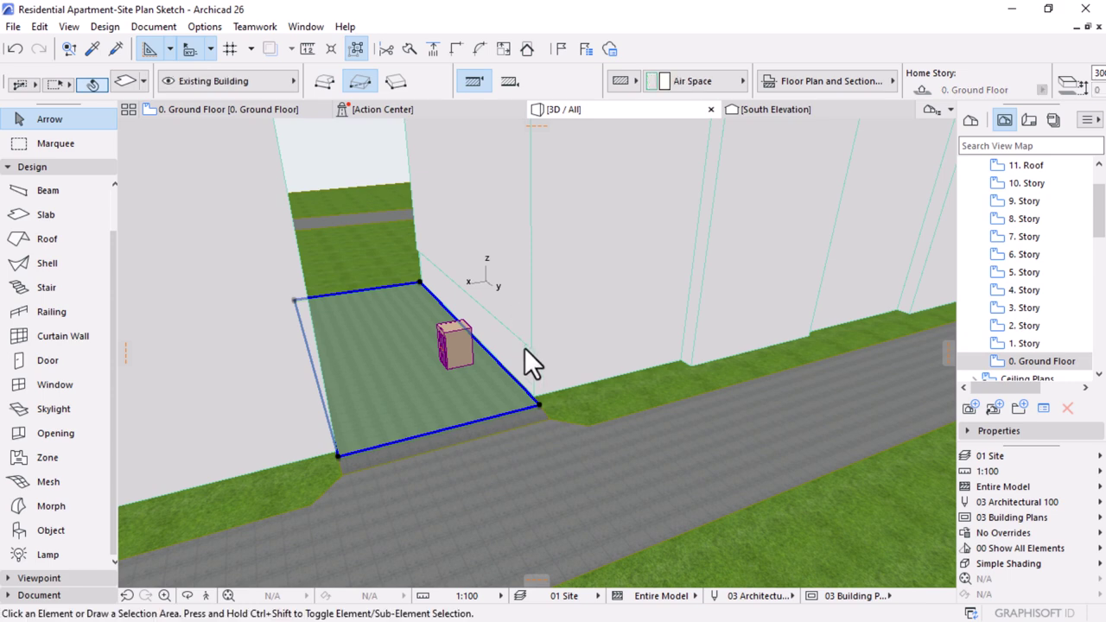
- Move the elevator object on the plot to the Structural - Bearing layer
{"action": "left_click", "coordinate": [458, 342]}
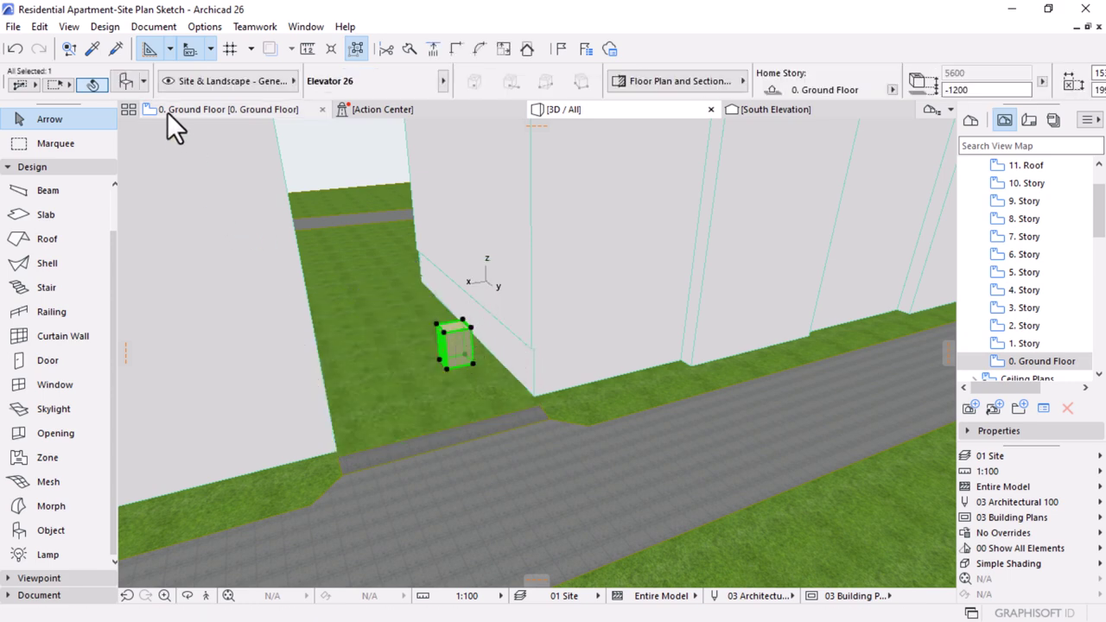
{"action": "left_click", "coordinate": [256, 85]}
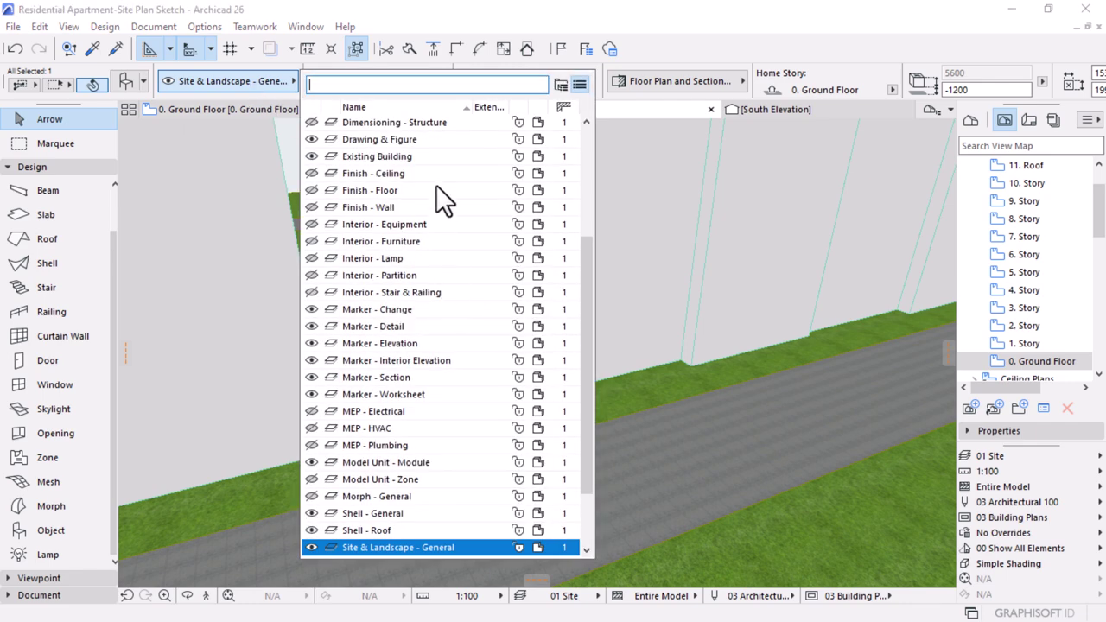
{"action": "type", "text": "st"}
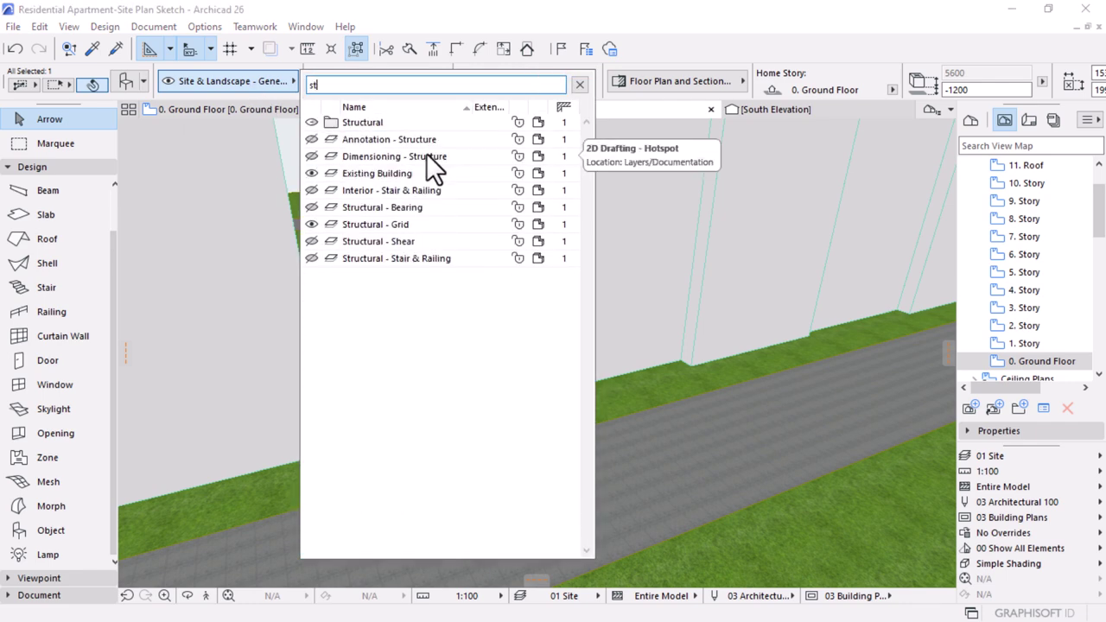
{"action": "left_click", "coordinate": [375, 207]}
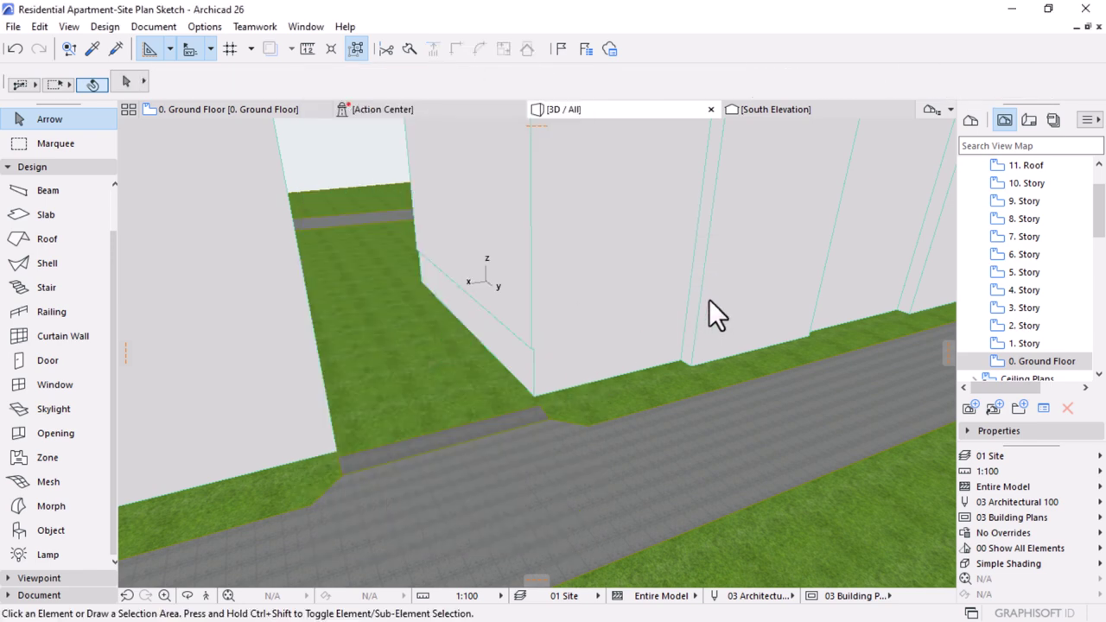
- Check the plot among the neighbouring buildings and apply the 02 Drafting layer combination to the 3D view
{"action": "scroll", "coordinate": [709, 299], "scroll_direction": "down", "scroll_amount": 3}
{"action": "middle_click_drag", "start_coordinate": [673, 345], "coordinate": [533, 436], "text": "shift"}
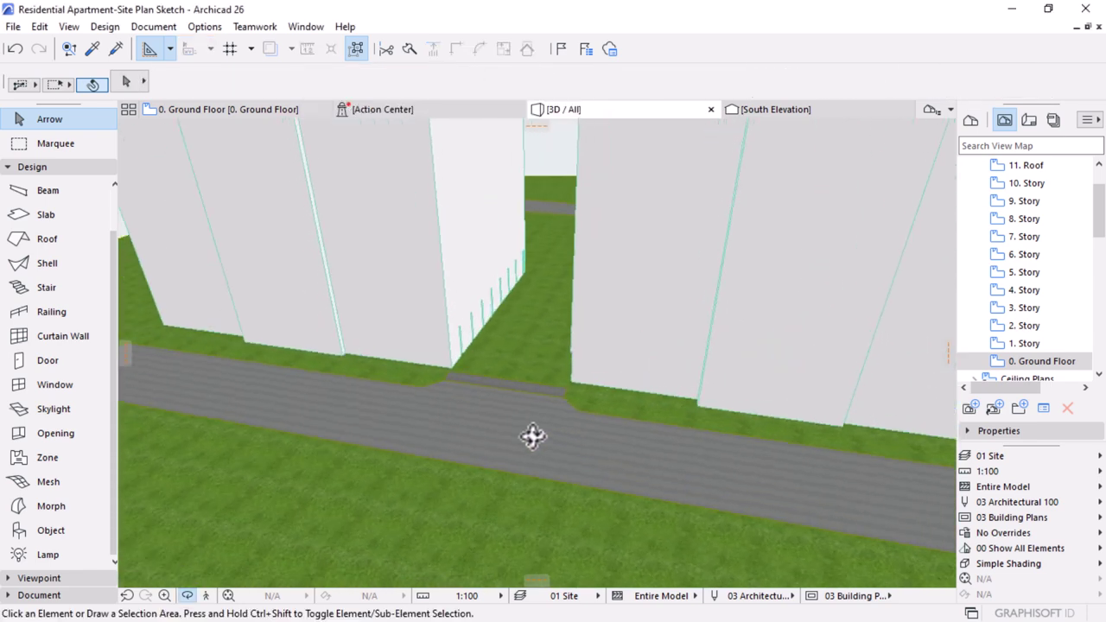
{"action": "scroll", "coordinate": [476, 338], "scroll_direction": "up", "scroll_amount": 5}
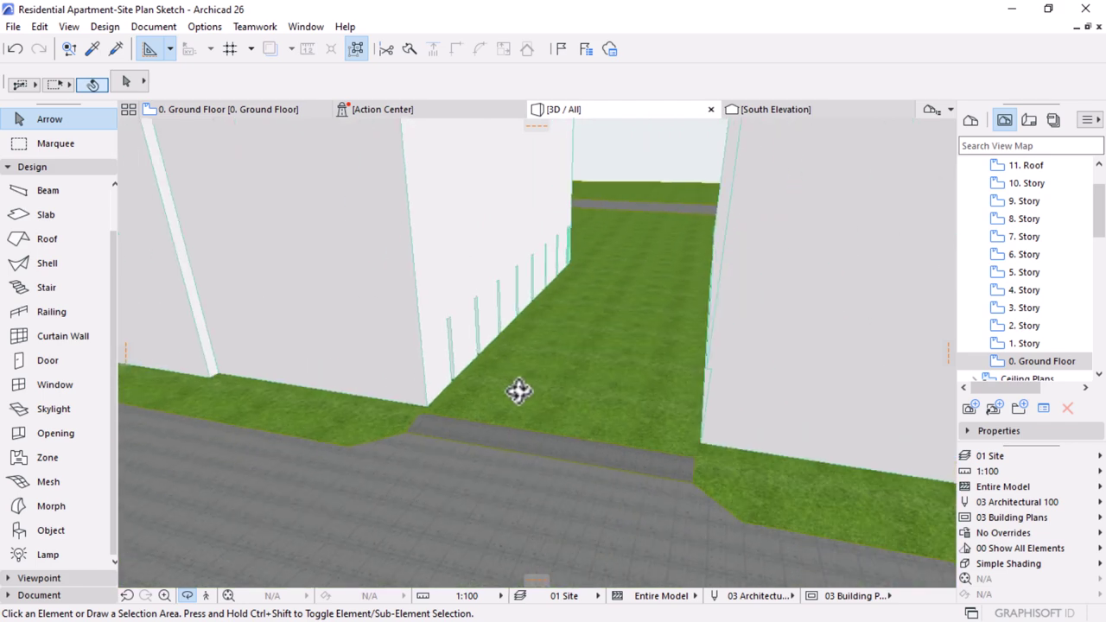
{"action": "scroll", "coordinate": [518, 391], "scroll_direction": "down", "scroll_amount": 8}
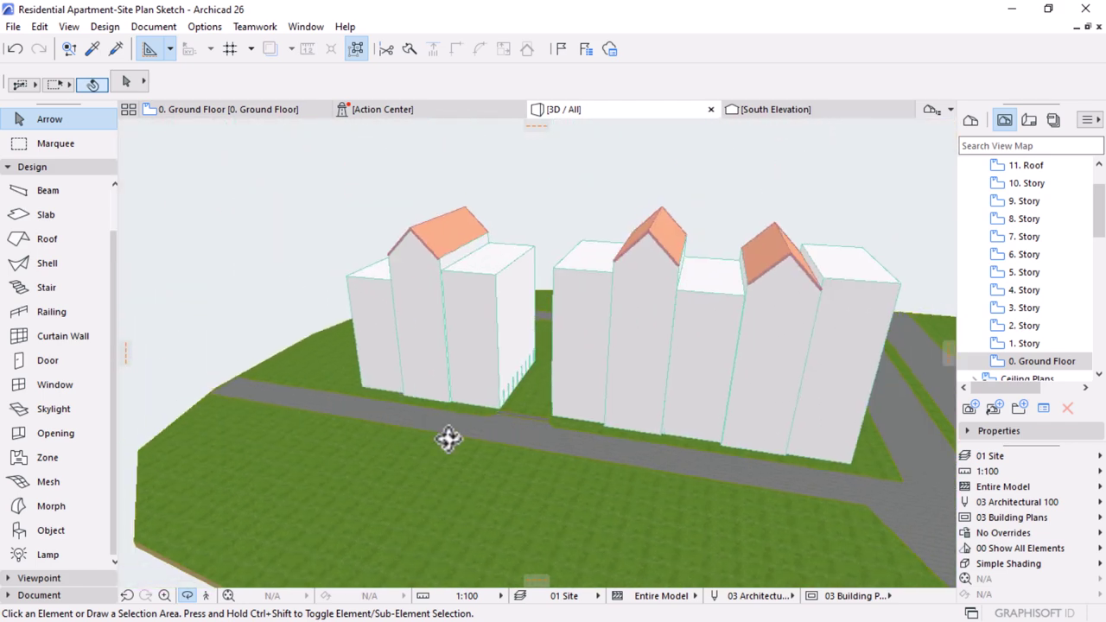
{"action": "middle_click_drag", "start_coordinate": [449, 438], "coordinate": [641, 320], "text": "shift"}
{"action": "key", "text": "ctrl+l"}
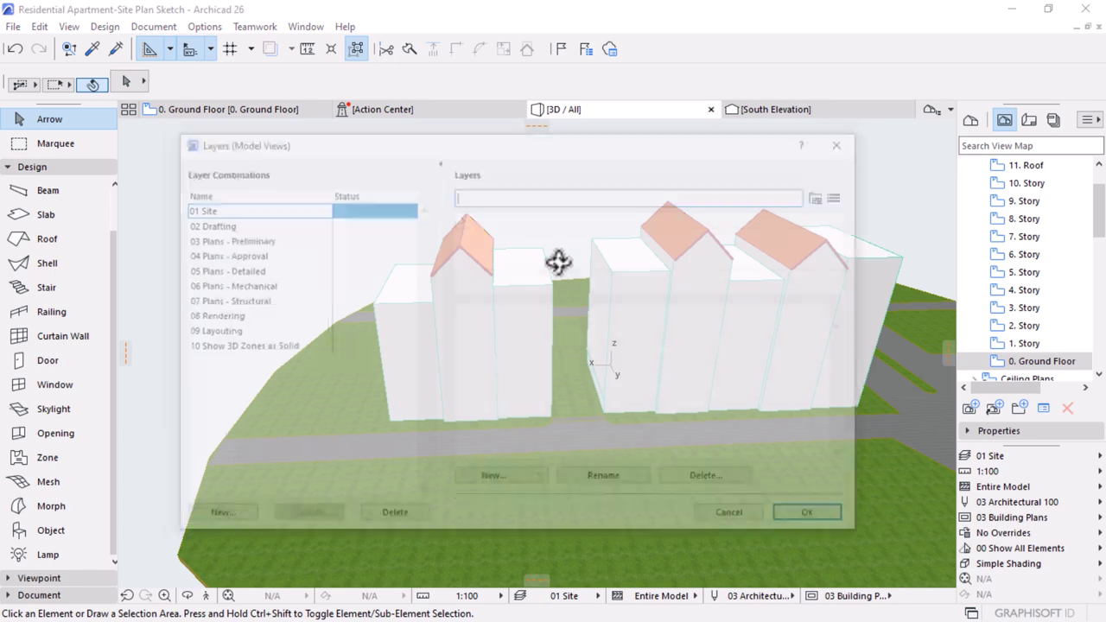
{"action": "left_click", "coordinate": [196, 224]}
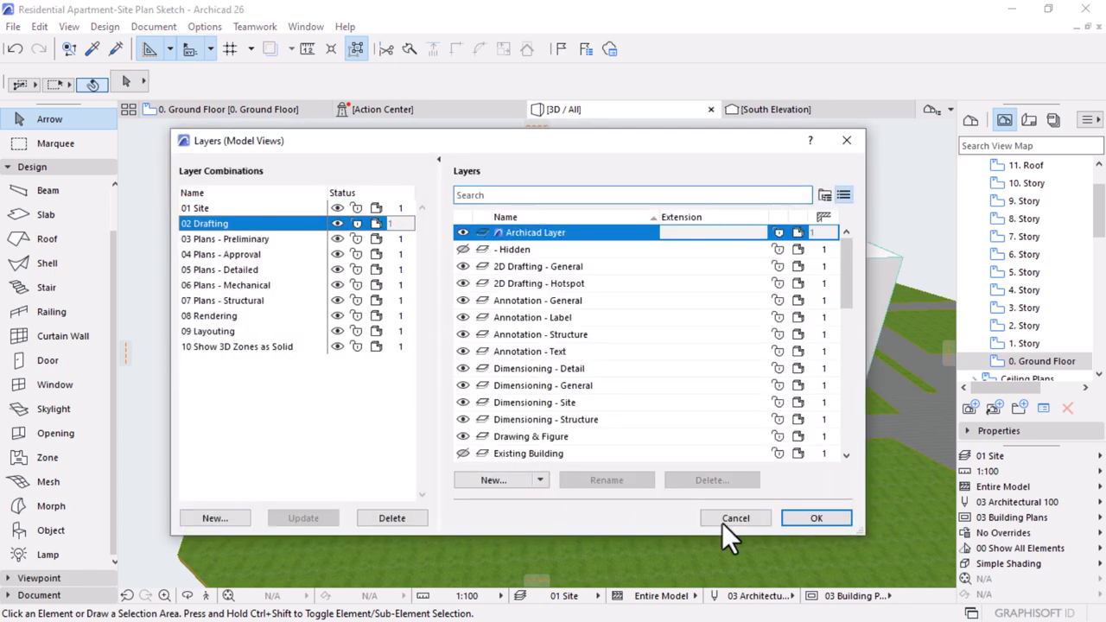
{"action": "left_click", "coordinate": [825, 518]}
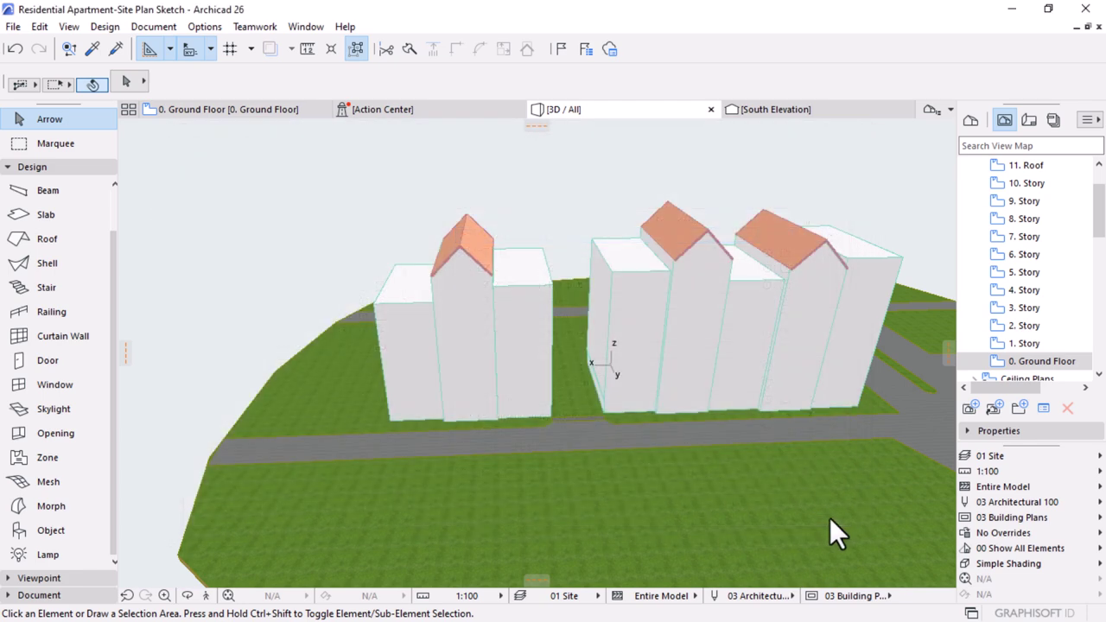
- Examine the ground-floor slab, columns, walls, stair and elevator in 3D from several angles
{"action": "middle_click_drag", "start_coordinate": [780, 443], "coordinate": [501, 423]}
{"action": "scroll", "coordinate": [501, 423], "scroll_direction": "up", "scroll_amount": 3}
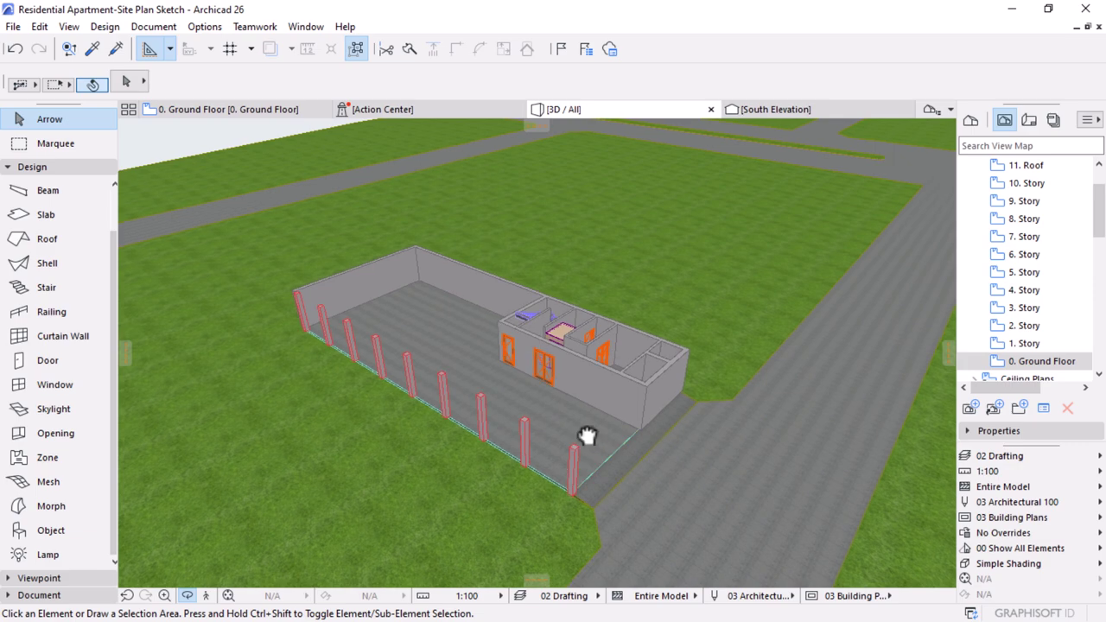
{"action": "middle_click_drag", "start_coordinate": [587, 437], "coordinate": [620, 374], "text": "shift"}
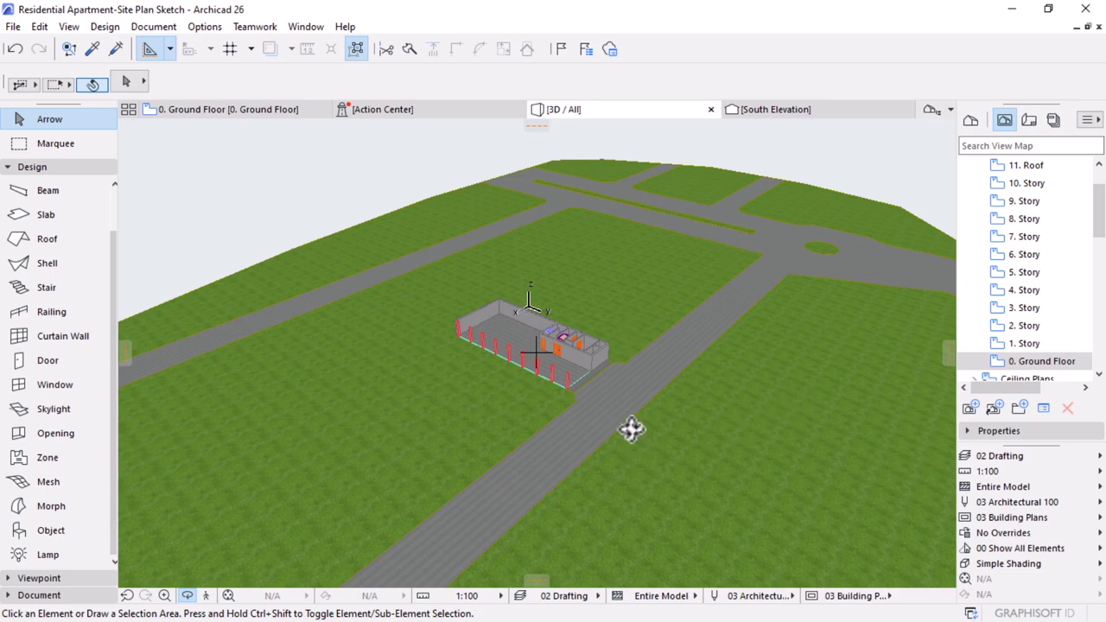
{"action": "scroll", "coordinate": [504, 440], "scroll_direction": "up", "scroll_amount": 5}
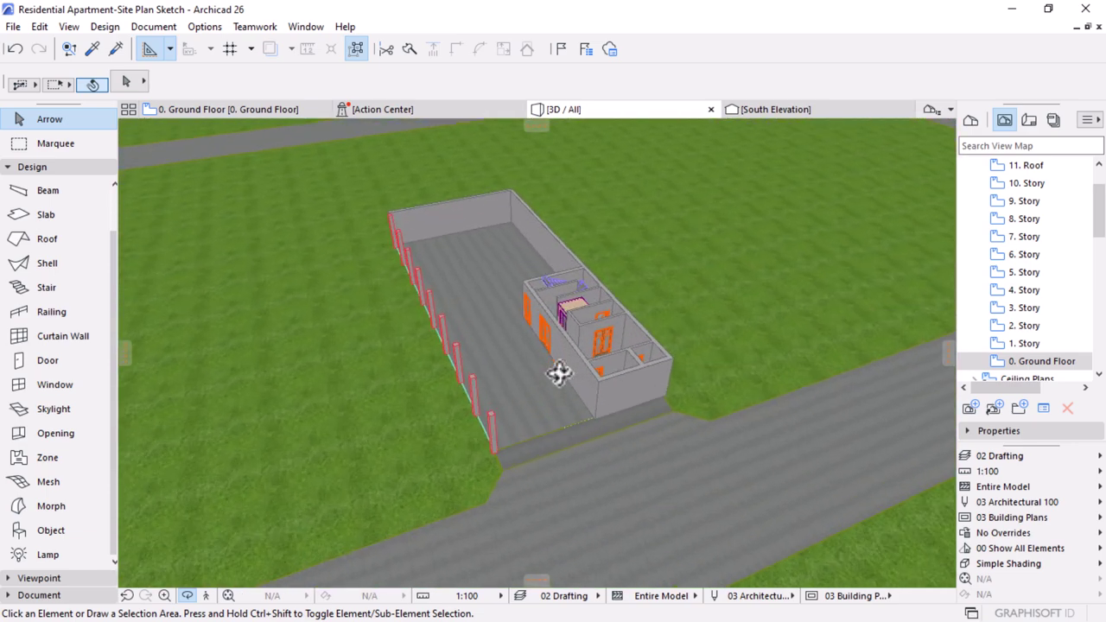
{"action": "scroll", "coordinate": [558, 372], "scroll_direction": "up", "scroll_amount": 2}
{"action": "middle_click_drag", "start_coordinate": [543, 399], "coordinate": [516, 491], "text": "shift"}
{"action": "middle_click_drag", "start_coordinate": [454, 371], "coordinate": [410, 456], "text": "shift"}
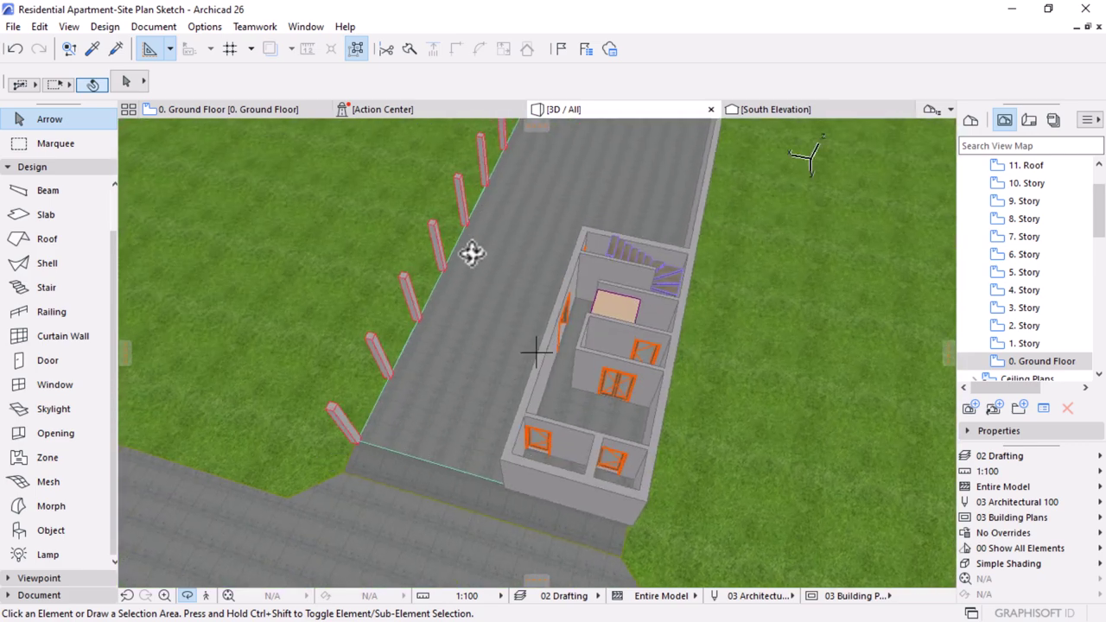
- Return to the 0. Ground Floor plan, framing the stair, elevator and parking bays
{"action": "left_click", "coordinate": [244, 110]}
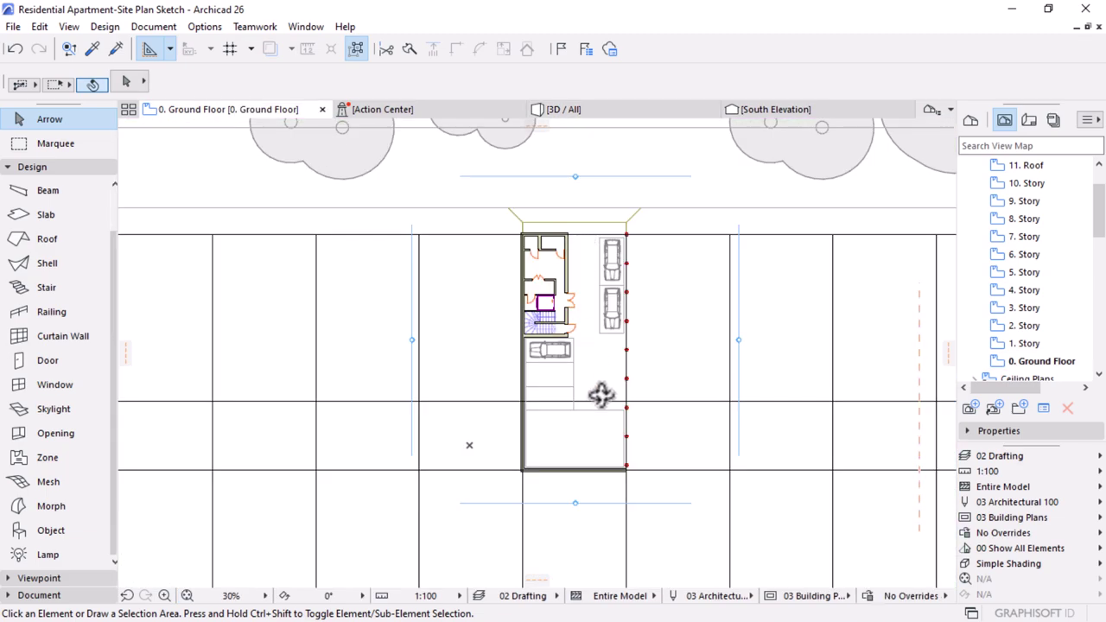
{"action": "scroll", "coordinate": [607, 476], "scroll_direction": "up", "scroll_amount": 3}
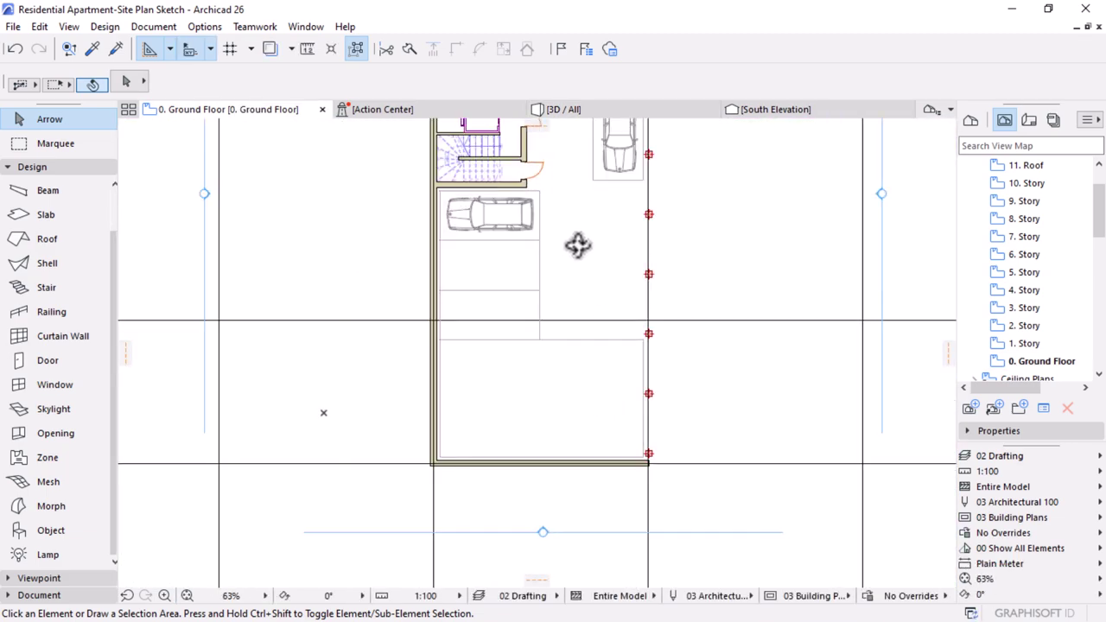
{"action": "middle_click_drag", "start_coordinate": [578, 245], "coordinate": [539, 337]}
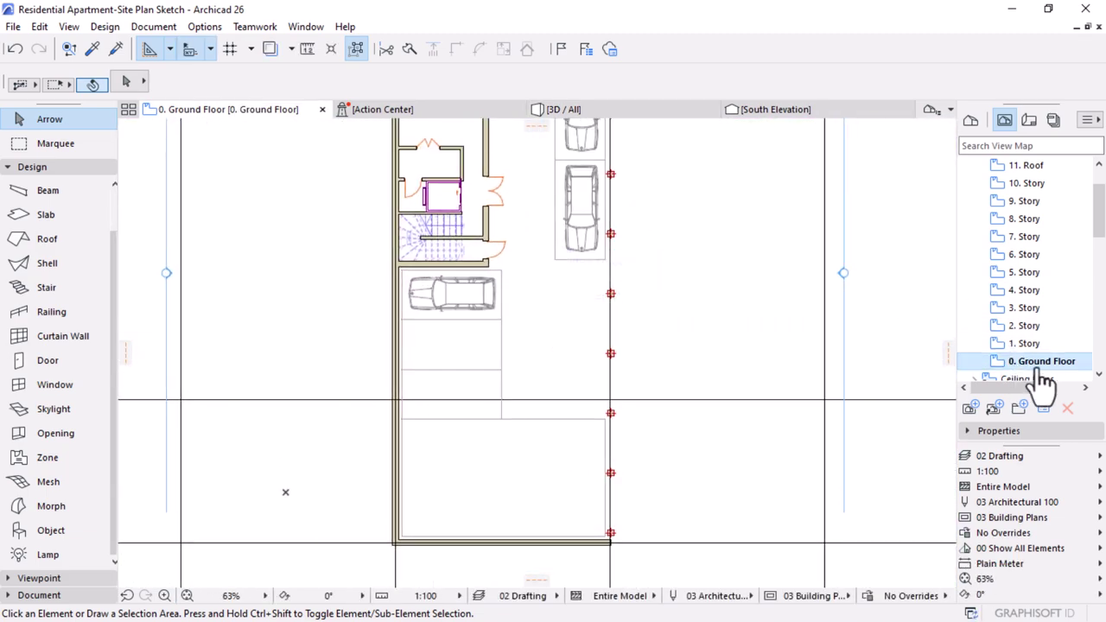
{"action": "scroll", "coordinate": [597, 353], "scroll_direction": "down", "scroll_amount": 3}
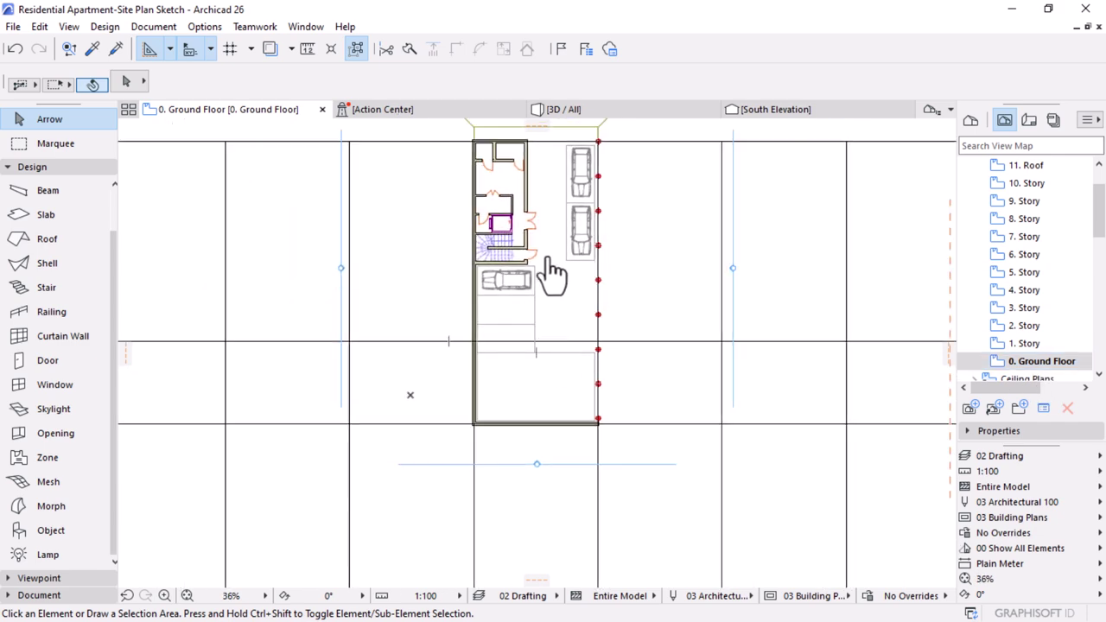
{"action": "scroll", "coordinate": [540, 254], "scroll_direction": "up", "scroll_amount": 4}
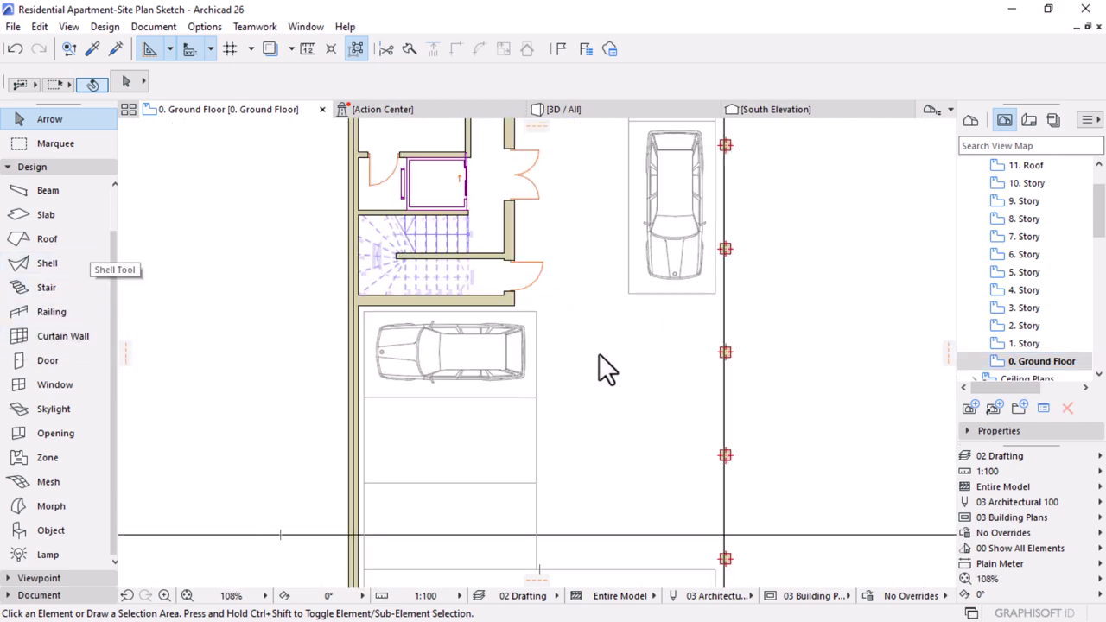
- Set the default slab's surface overrides on all three faces to Paint - Glossy White, keeping the Concrete material
{"action": "left_click", "coordinate": [563, 161], "text": "alt"}
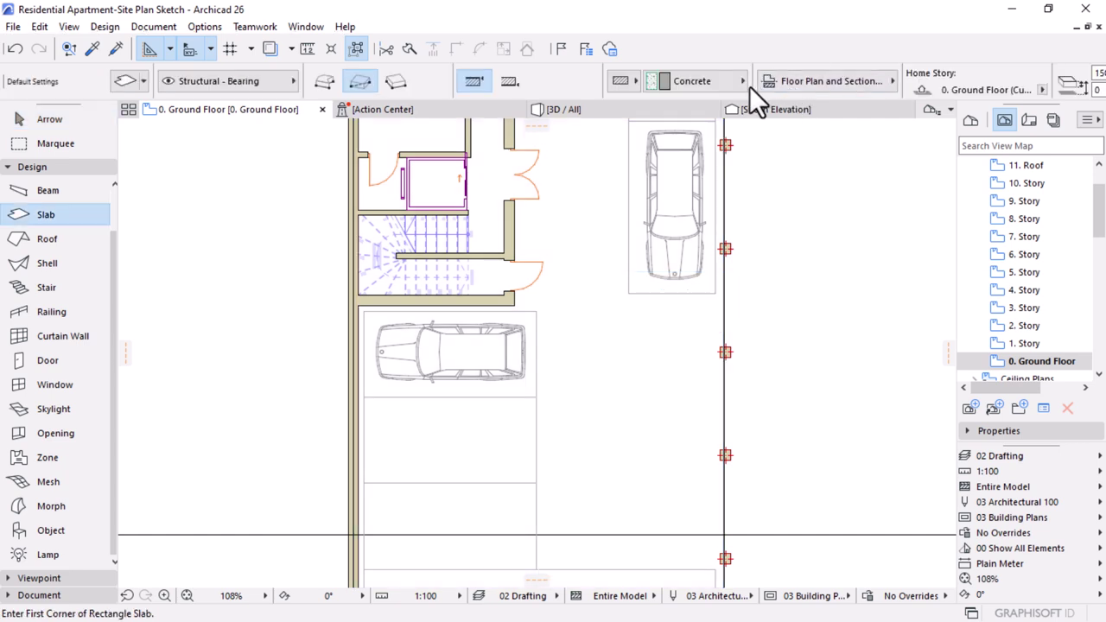
{"action": "left_click", "coordinate": [705, 80]}
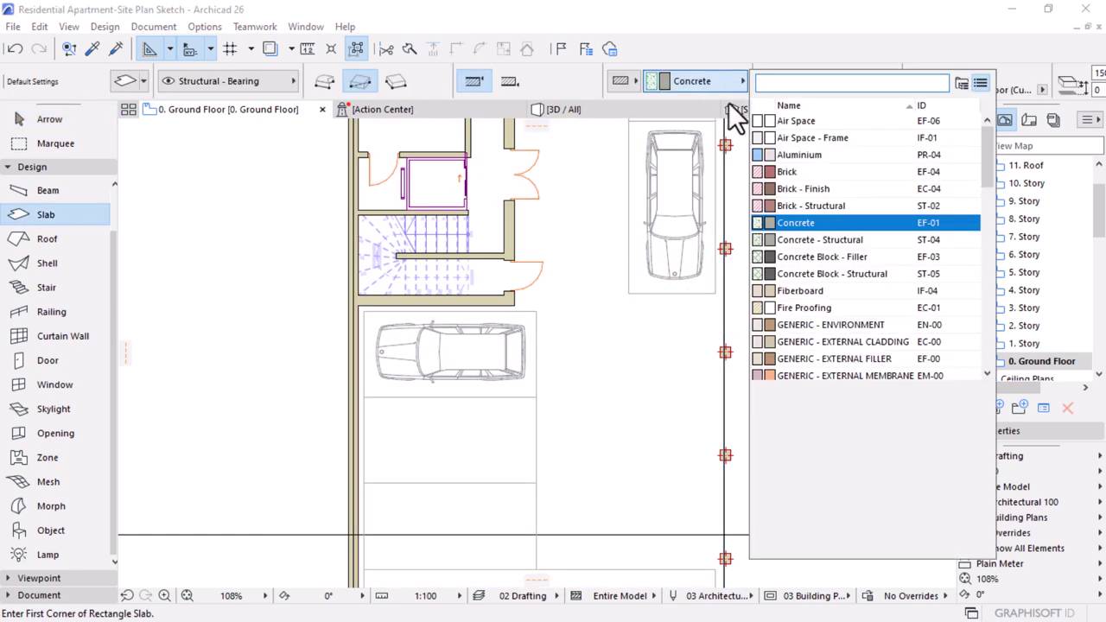
{"action": "key", "text": "Escape"}
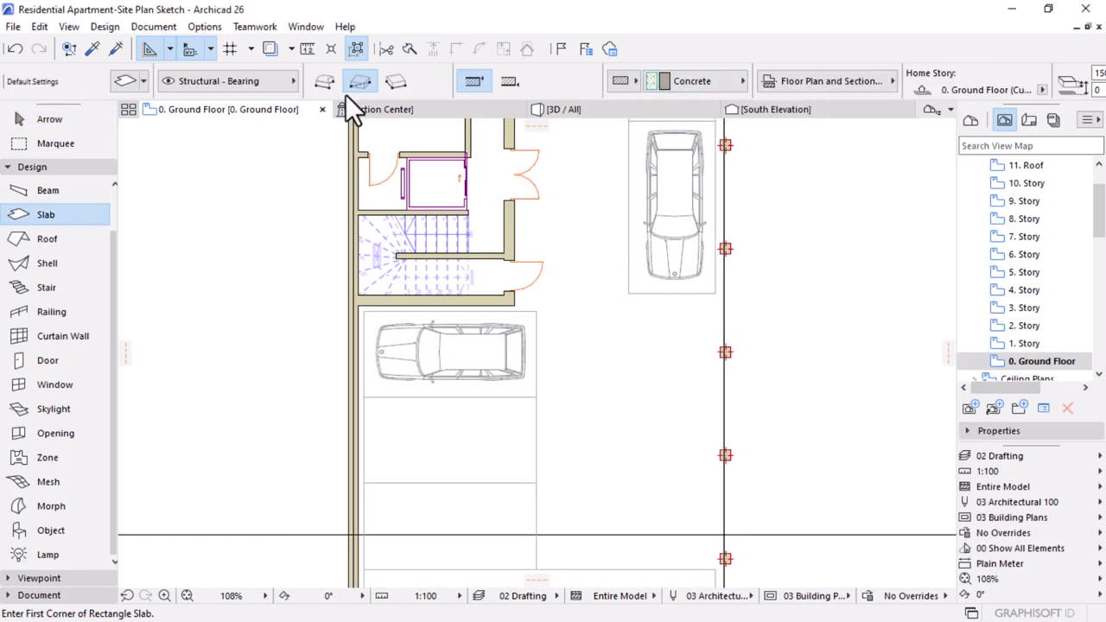
{"action": "left_click", "coordinate": [123, 82]}
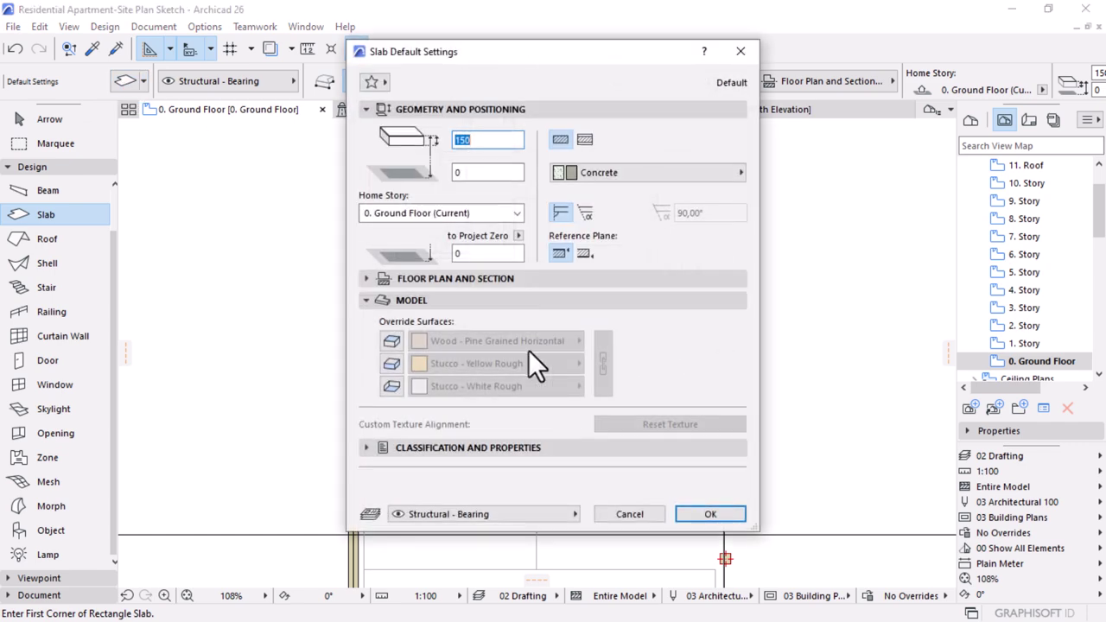
{"action": "left_click", "coordinate": [391, 340]}
{"action": "left_click", "coordinate": [391, 362]}
{"action": "left_click", "coordinate": [391, 386]}
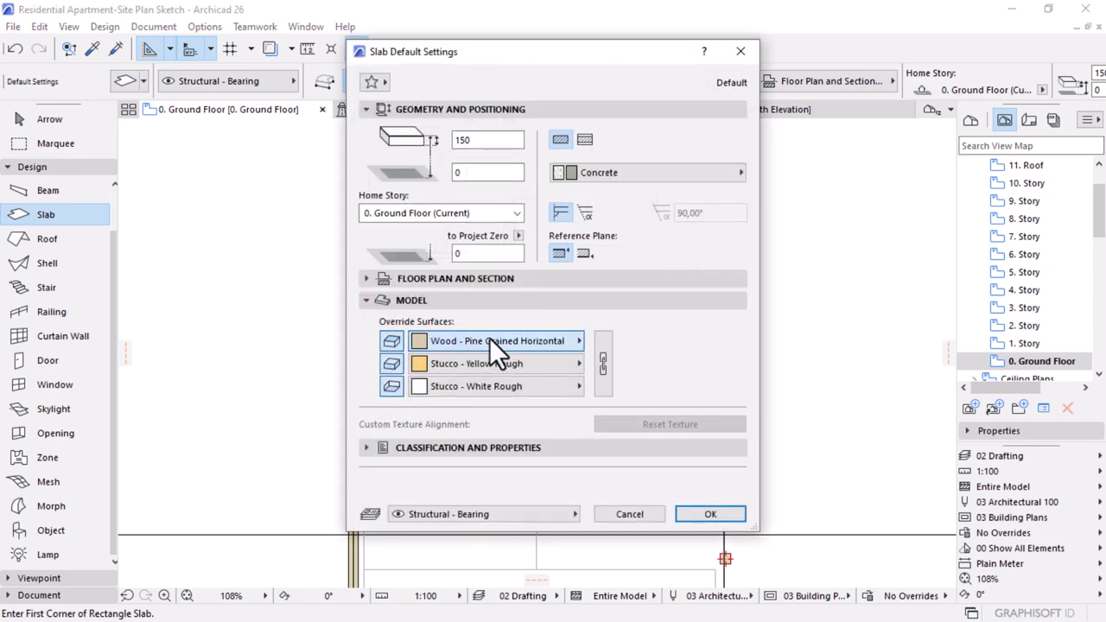
{"action": "left_click", "coordinate": [489, 340]}
{"action": "type", "text": "paint"}
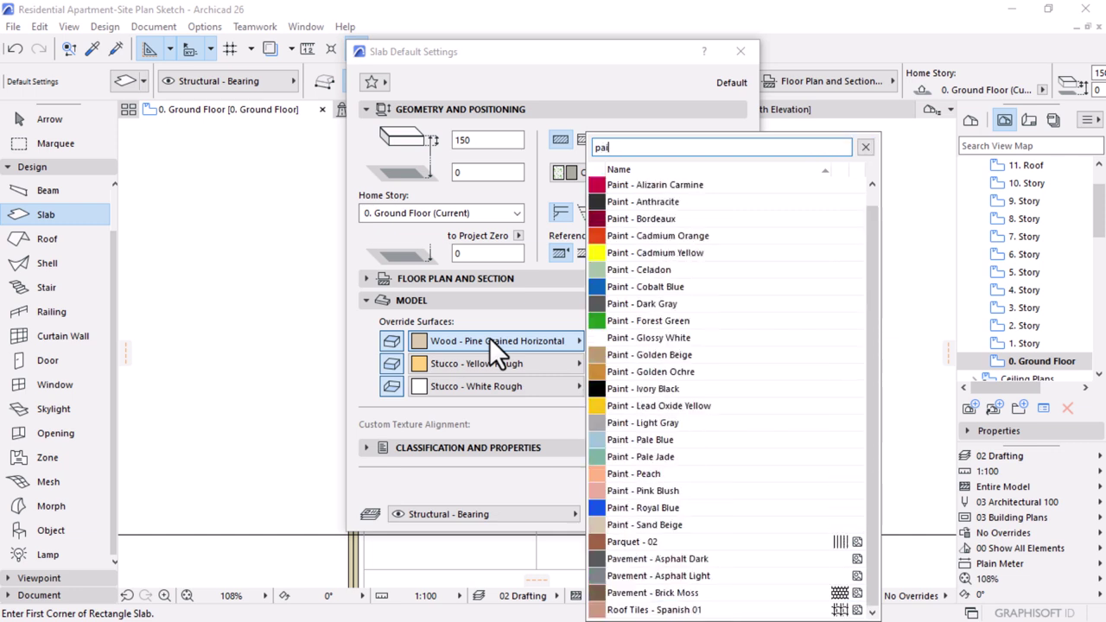
{"action": "left_click", "coordinate": [659, 339]}
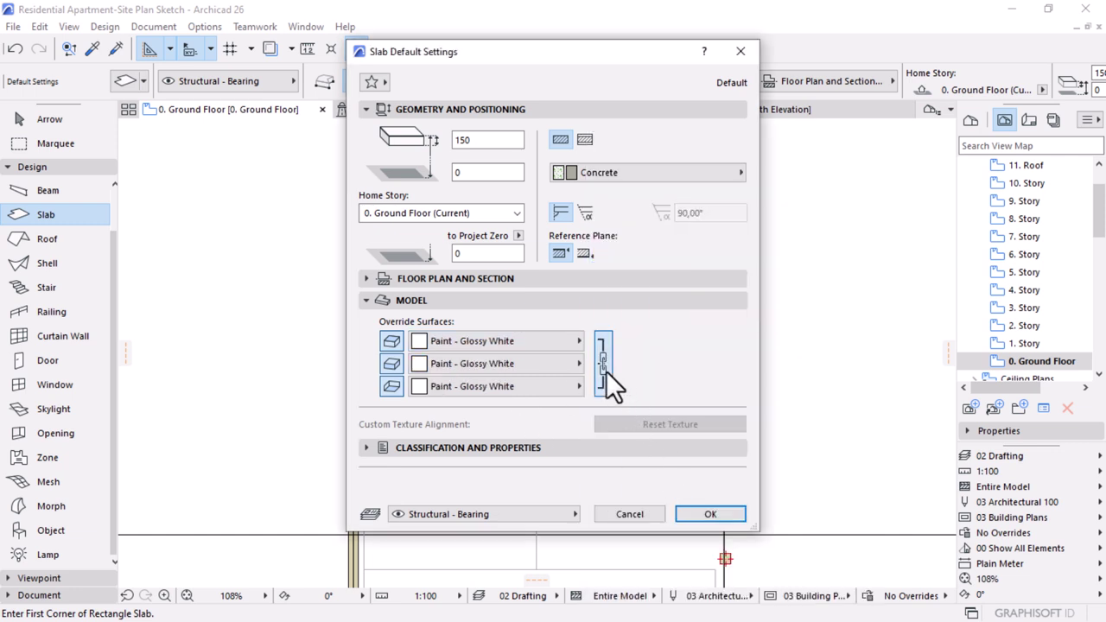
{"action": "left_click", "coordinate": [687, 513]}
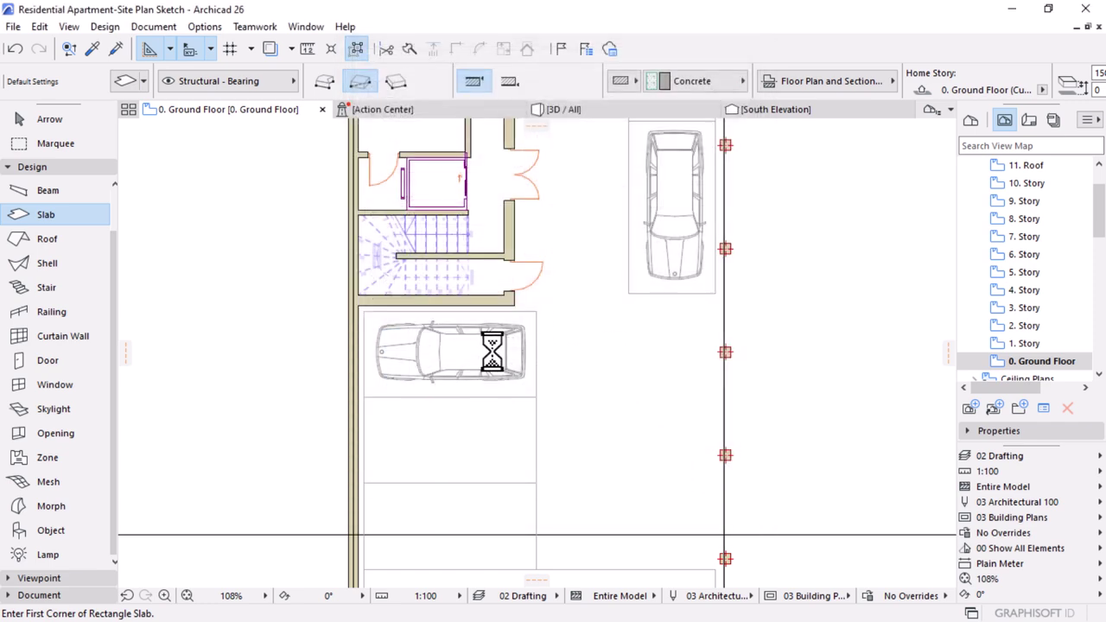
- Draw a narrow rectangular slab strip 5000 mm long along the upper edge of the parking bay below the stair
{"action": "scroll", "coordinate": [351, 377], "scroll_direction": "up", "scroll_amount": 3}
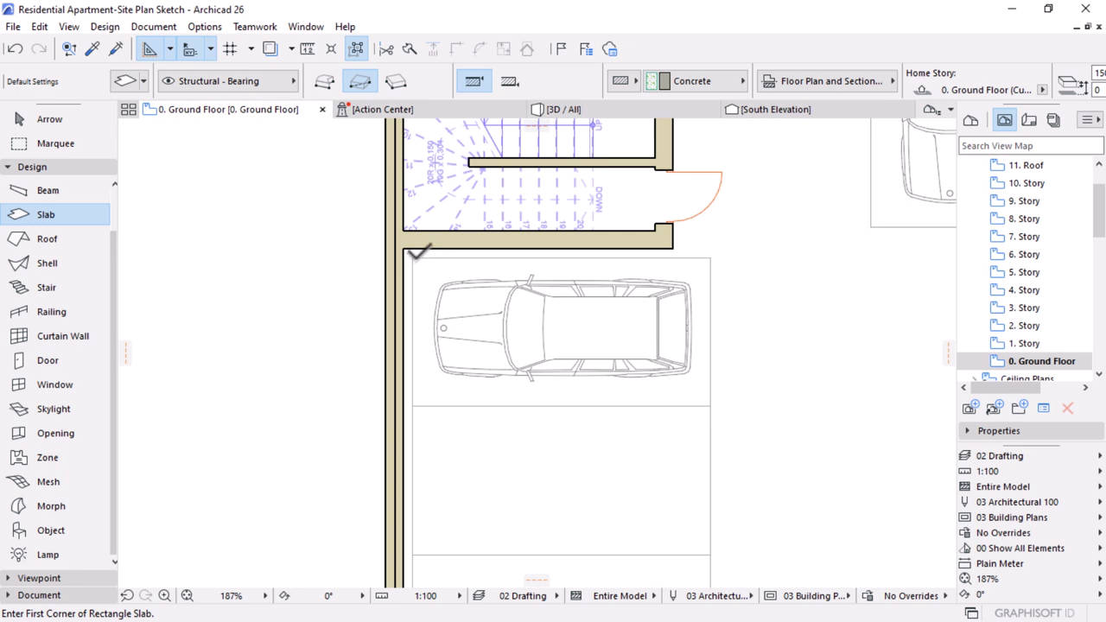
{"action": "left_click", "coordinate": [412, 256]}
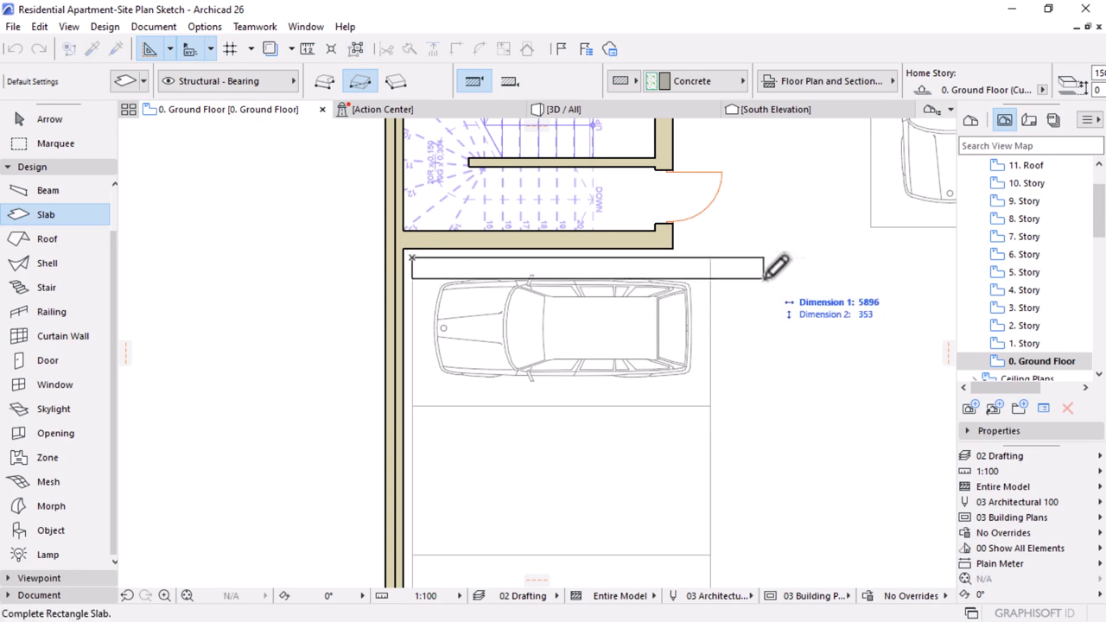
{"action": "type", "text": "50"}
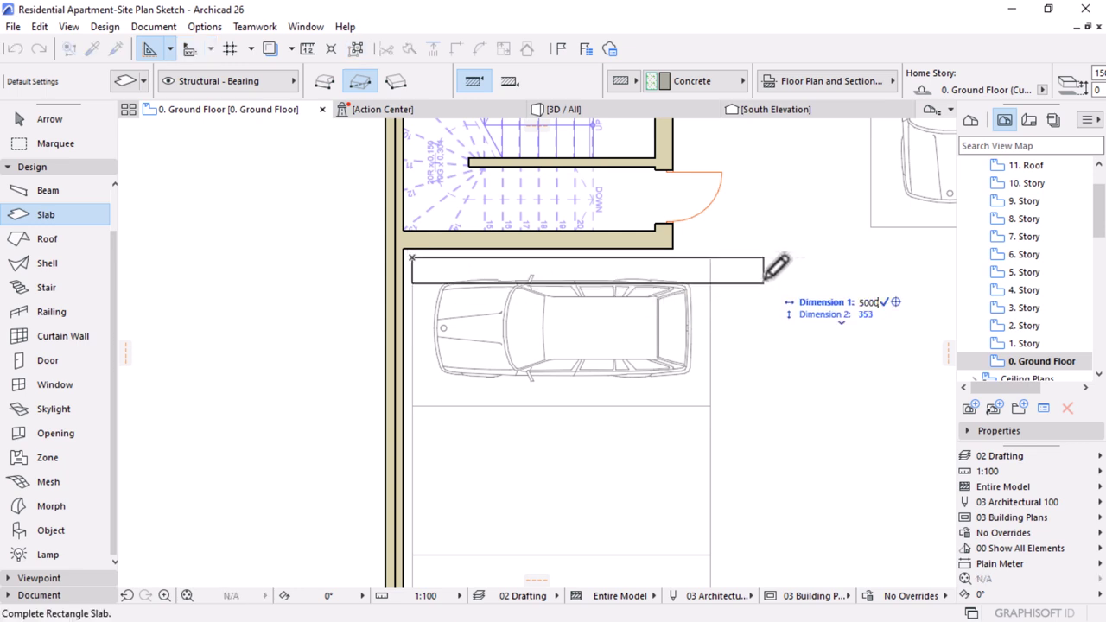
{"action": "type", "text": "00"}
{"action": "key", "text": "Tab"}
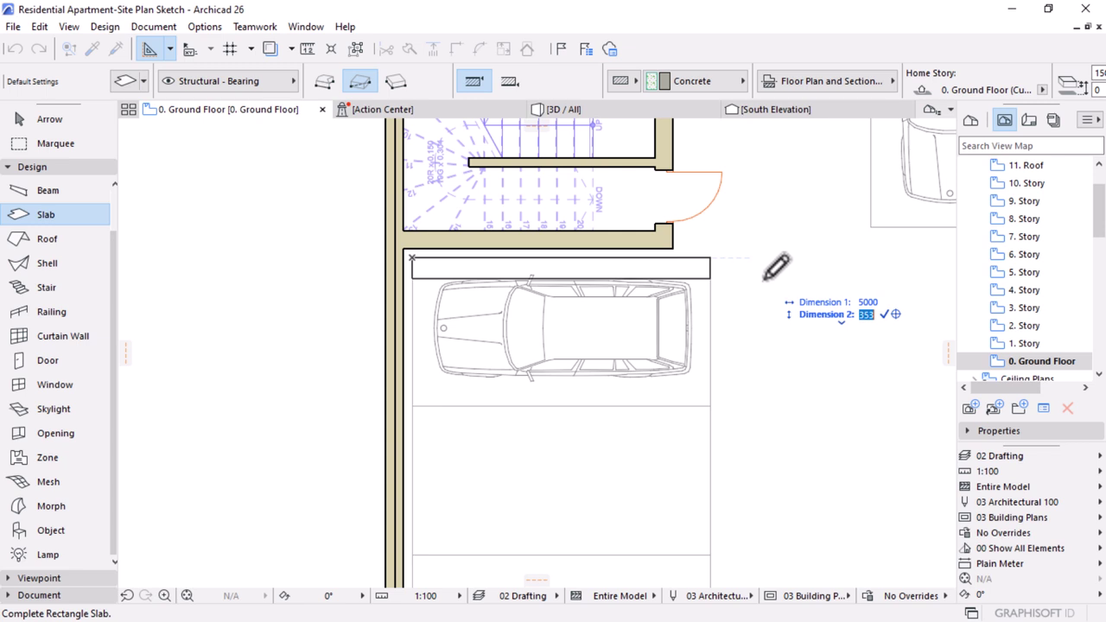
{"action": "key", "text": "Return"}
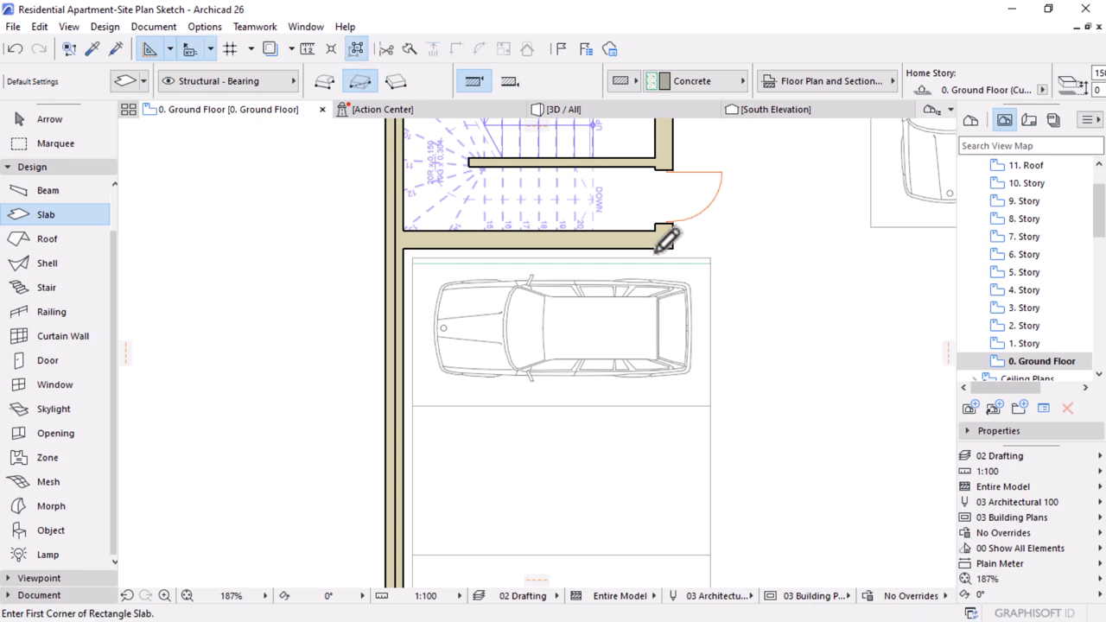
- Copy the new slab strip down to the line between the first and second parking bays
{"action": "key", "text": "Escape"}
{"action": "left_click", "coordinate": [671, 260]}
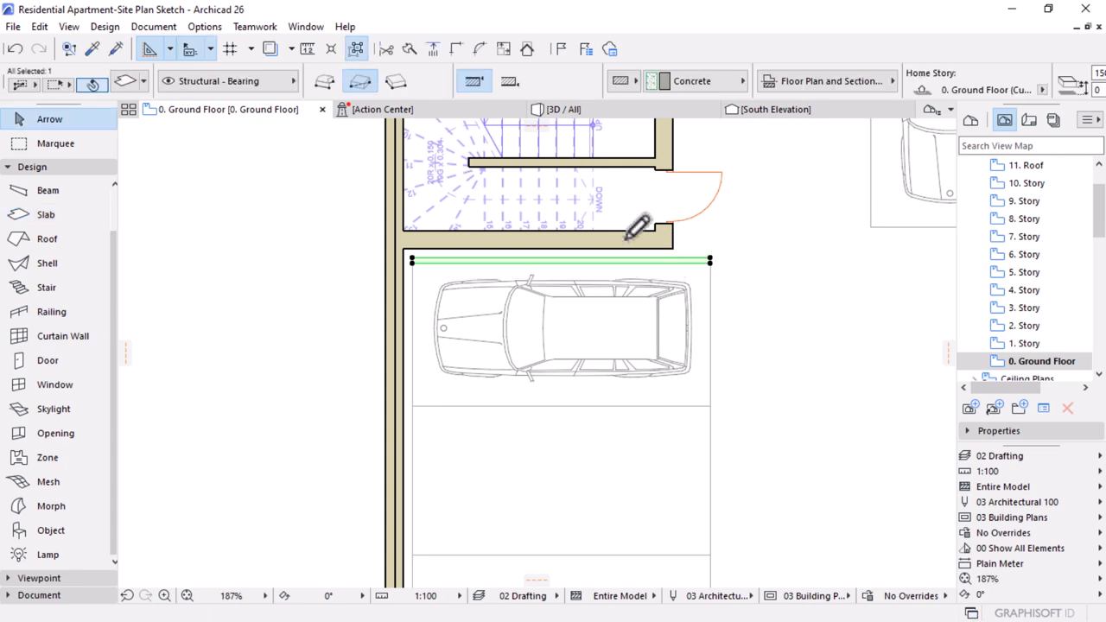
{"action": "scroll", "coordinate": [636, 226], "scroll_direction": "up", "scroll_amount": 3}
{"action": "scroll", "coordinate": [622, 263], "scroll_direction": "down", "scroll_amount": 2}
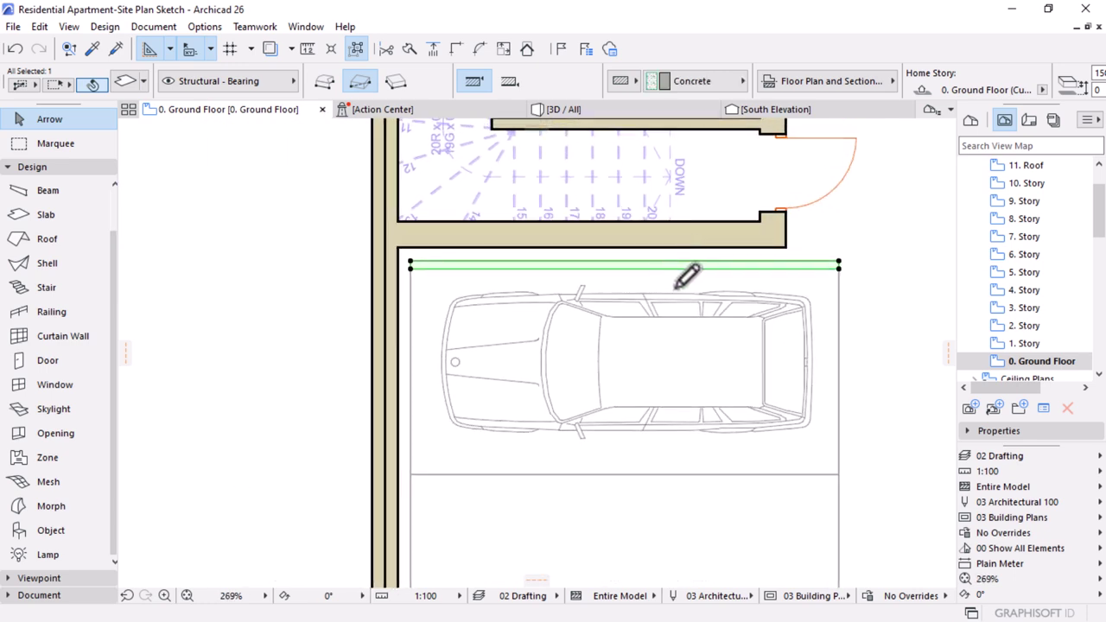
{"action": "key", "text": "ctrl+shift+d"}
{"action": "left_click", "coordinate": [838, 268]}
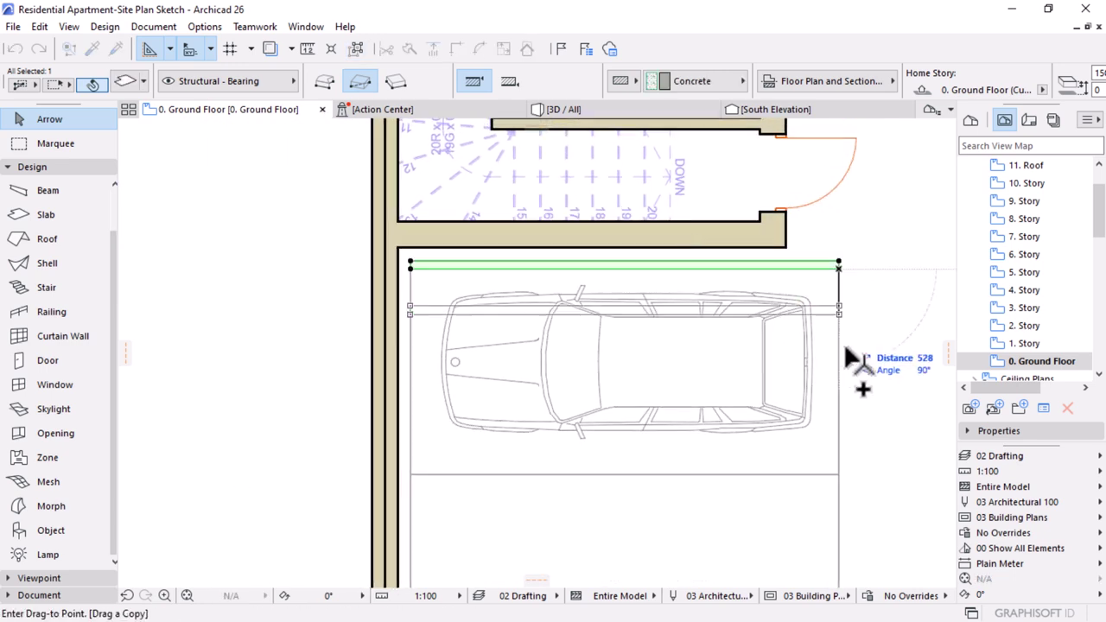
{"action": "left_click", "coordinate": [838, 475]}
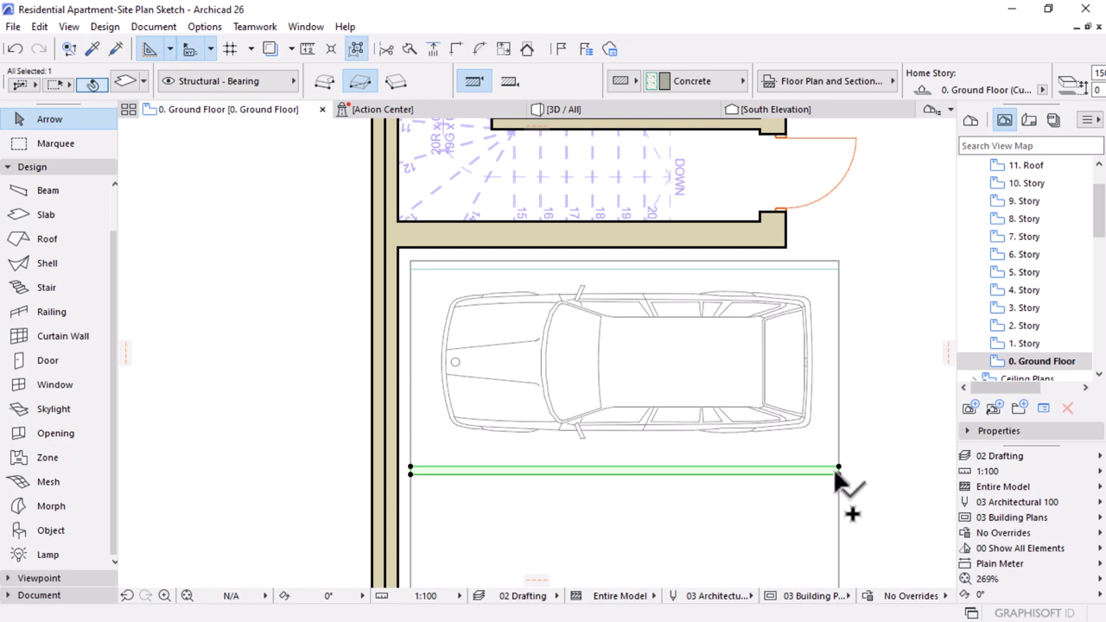
- Move the copied strip down 50 mm to centre it on the line dividing the first two bays
{"action": "scroll", "coordinate": [612, 412], "scroll_direction": "up", "scroll_amount": 7}
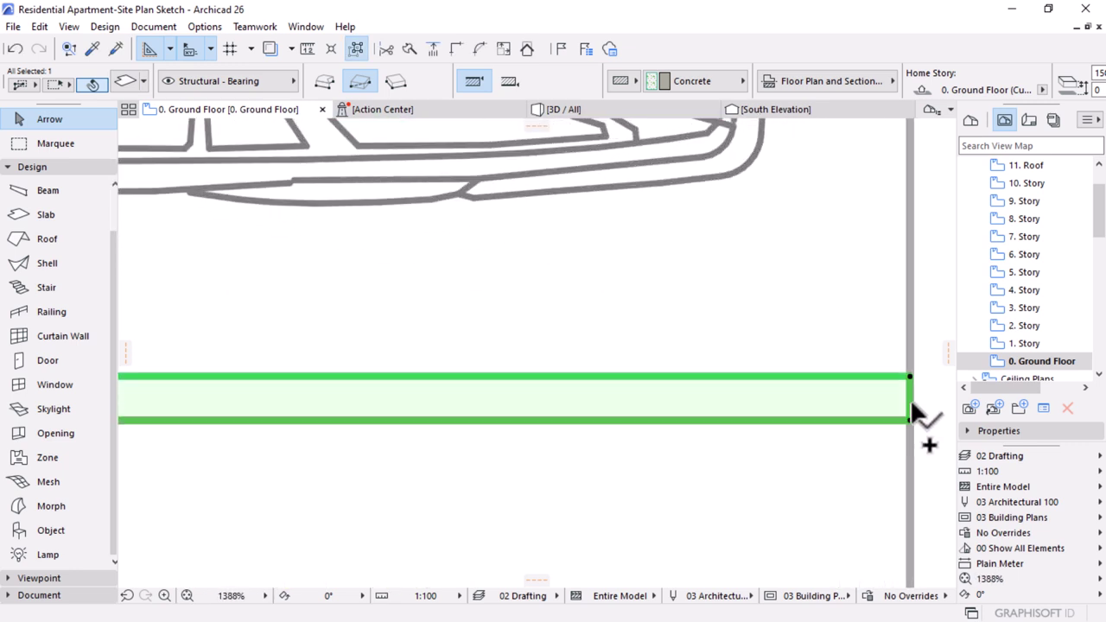
{"action": "left_click", "coordinate": [912, 401]}
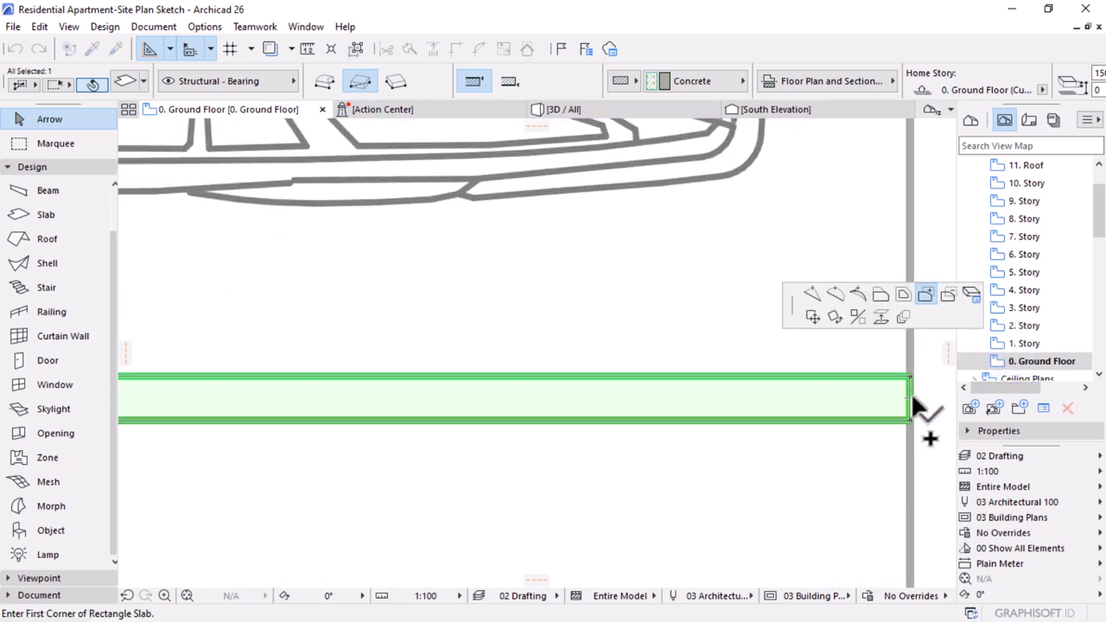
{"action": "left_click", "coordinate": [813, 317]}
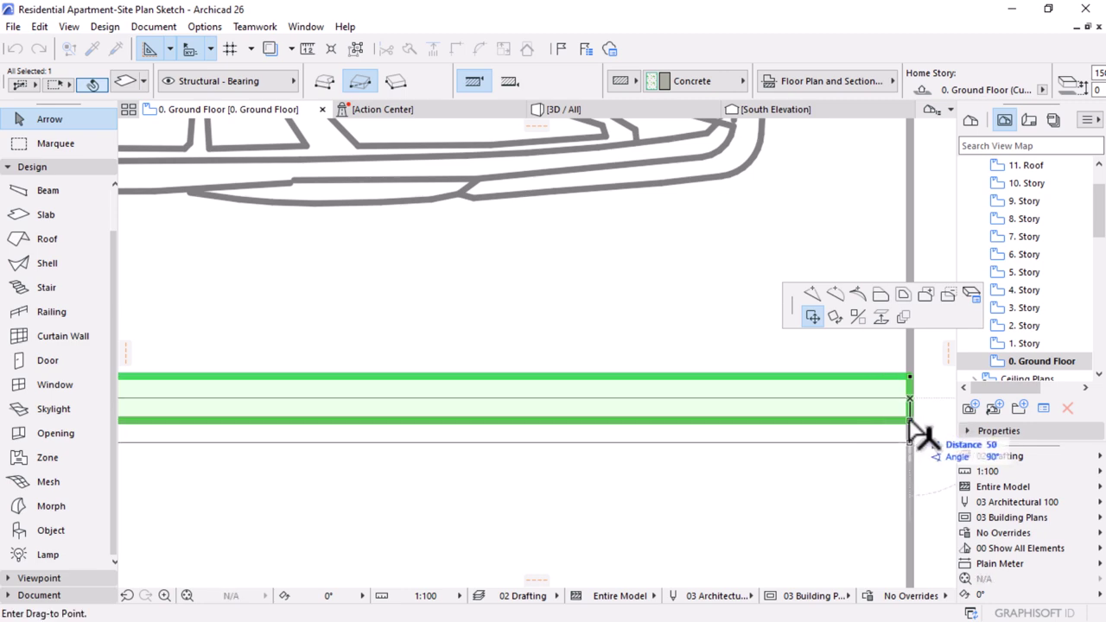
{"action": "left_click", "coordinate": [863, 420]}
- Move the original strip up to centre it on the first bay's upper boundary line
{"action": "scroll", "coordinate": [772, 513], "scroll_direction": "down", "scroll_amount": 5}
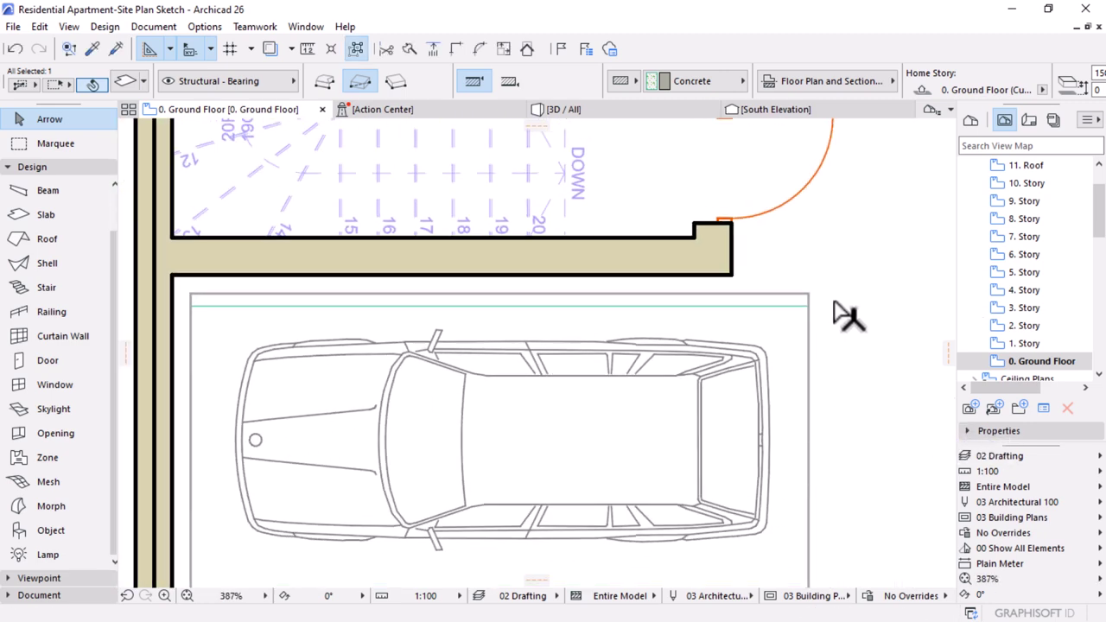
{"action": "scroll", "coordinate": [841, 314], "scroll_direction": "up", "scroll_amount": 3}
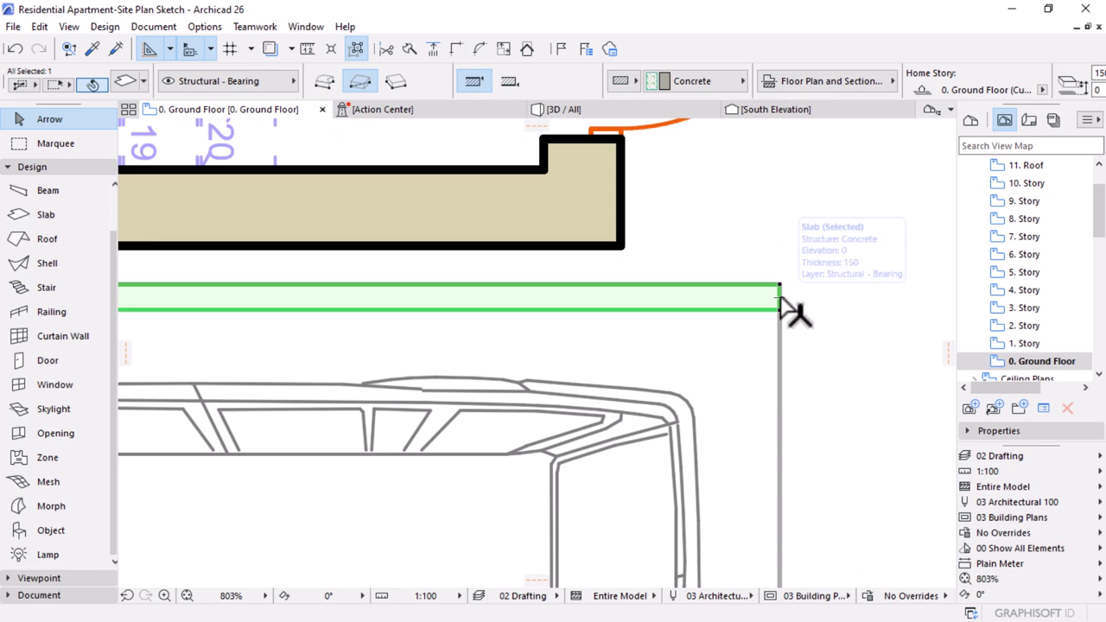
{"action": "left_click", "coordinate": [780, 297]}
{"action": "key", "text": "Escape"}
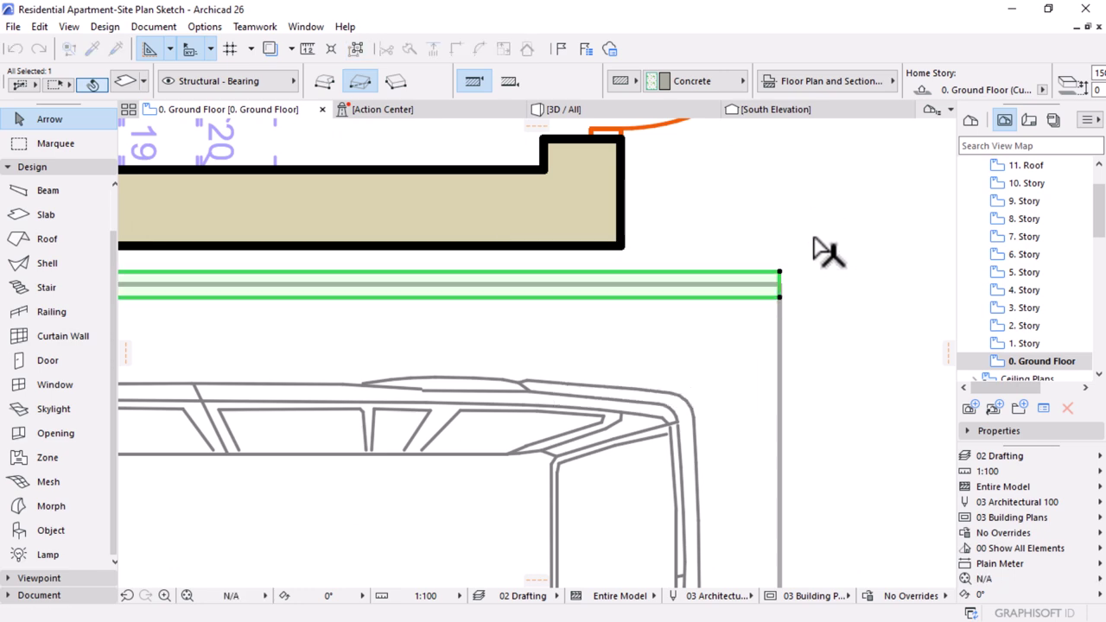
- Rotate a copy of the upper strip 90° about its wall-side end to run down the bays beside the wall
{"action": "scroll", "coordinate": [777, 259], "scroll_direction": "down", "scroll_amount": 8}
{"action": "scroll", "coordinate": [535, 206], "scroll_direction": "up", "scroll_amount": 7}
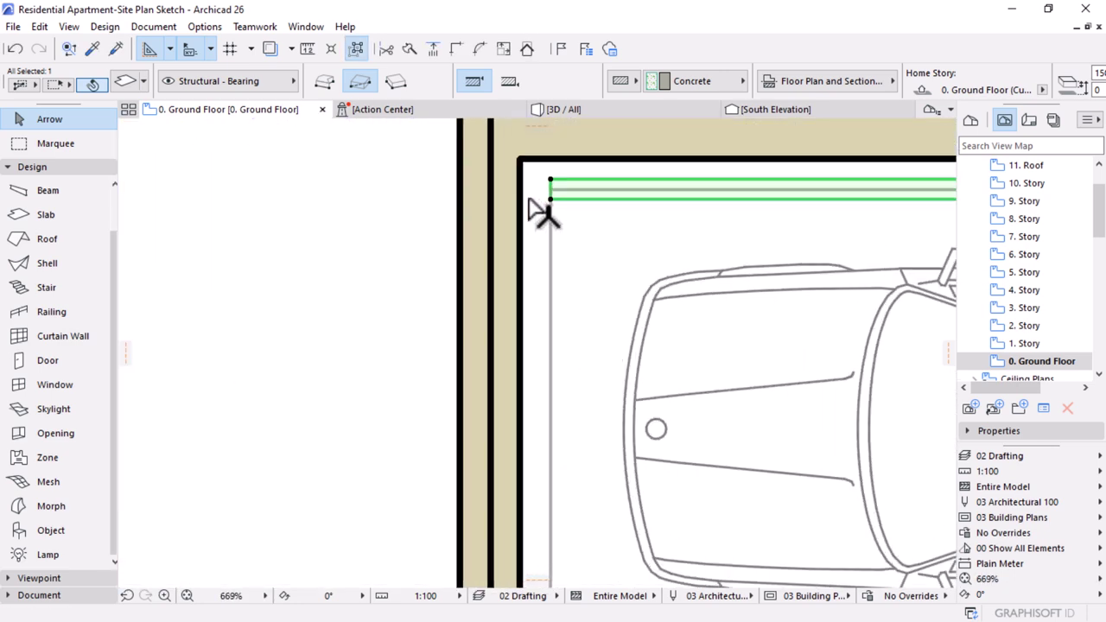
{"action": "key", "text": "ctrl+alt+e"}
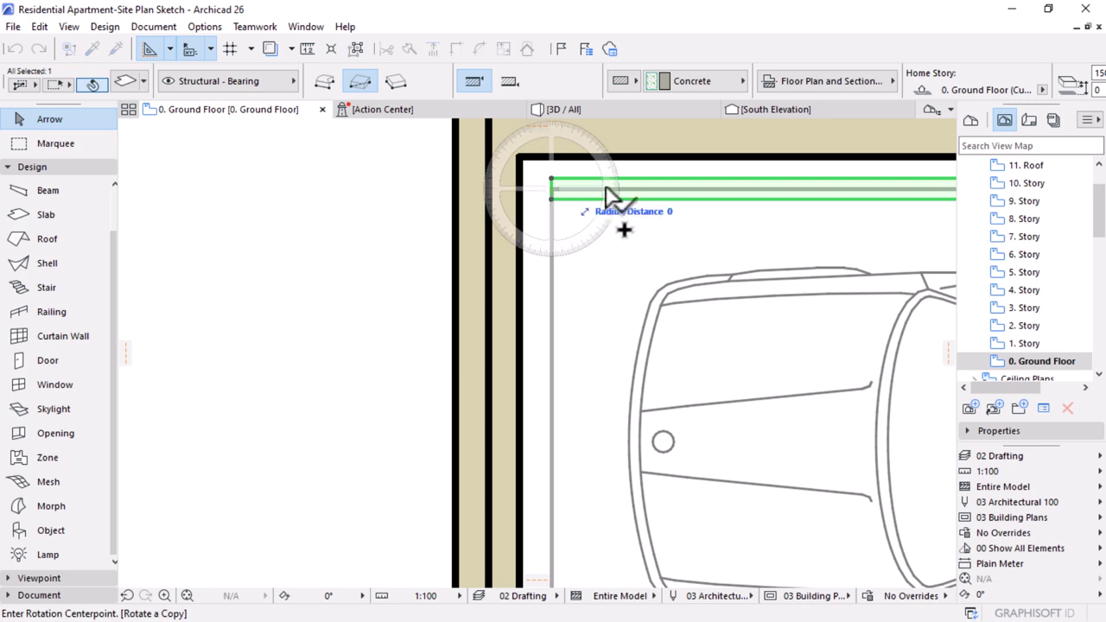
{"action": "left_click", "coordinate": [551, 189]}
{"action": "left_click", "coordinate": [677, 189]}
{"action": "left_click", "coordinate": [558, 304]}
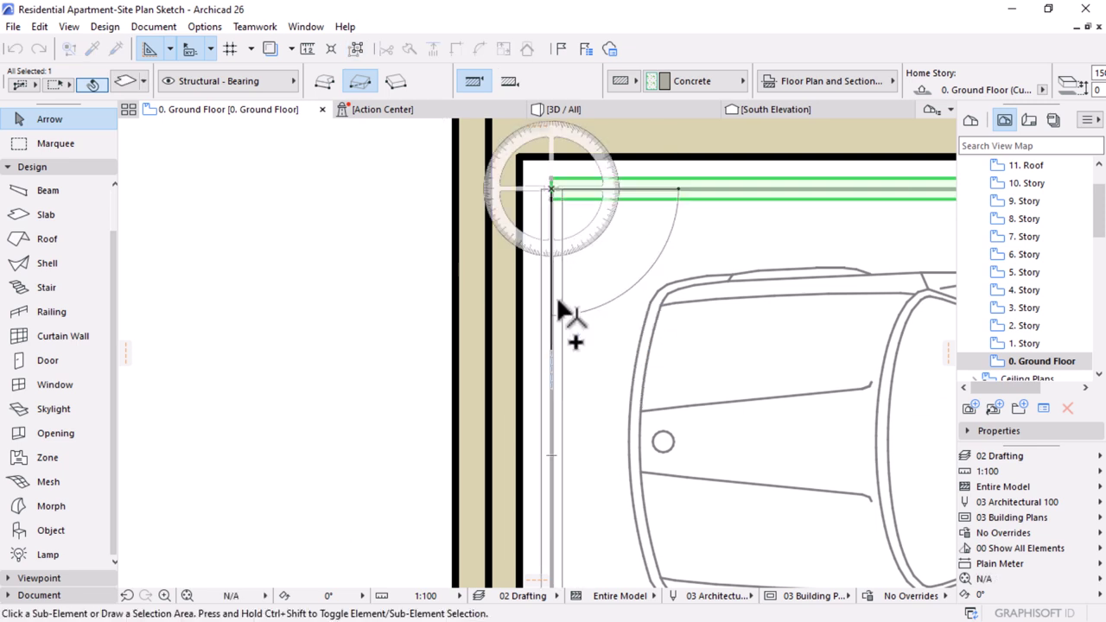
- Stretch the lower end of the wall-side strip by about 2500 mm to the bottom line of the third bay
{"action": "scroll", "coordinate": [570, 277], "scroll_direction": "down", "scroll_amount": 8}
{"action": "scroll", "coordinate": [604, 337], "scroll_direction": "up", "scroll_amount": 5}
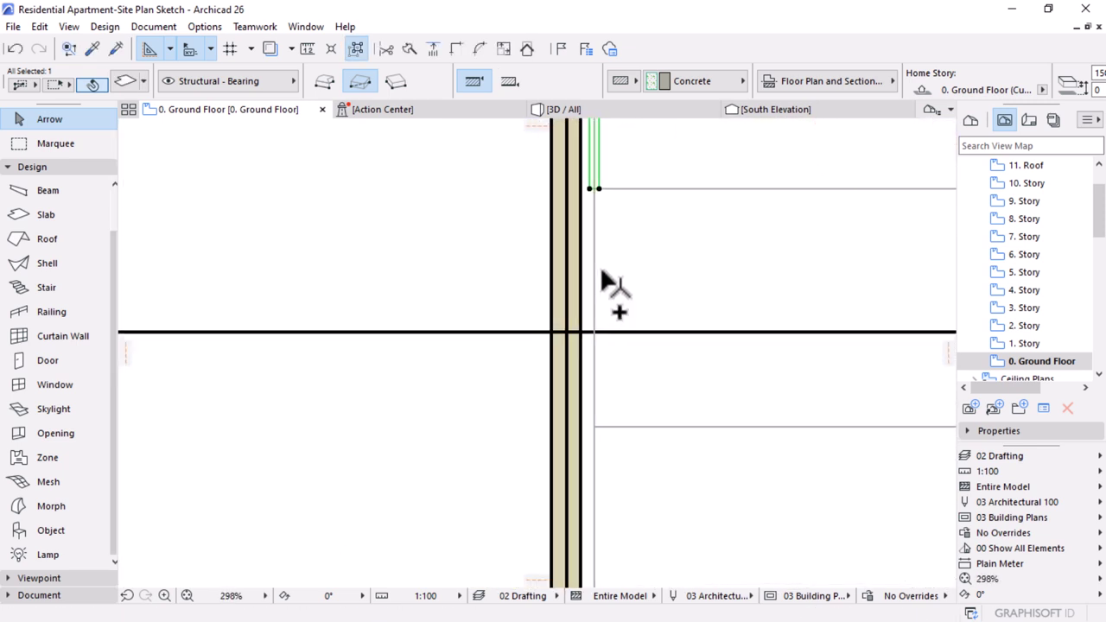
{"action": "scroll", "coordinate": [601, 186], "scroll_direction": "up", "scroll_amount": 5}
{"action": "left_click", "coordinate": [612, 171]}
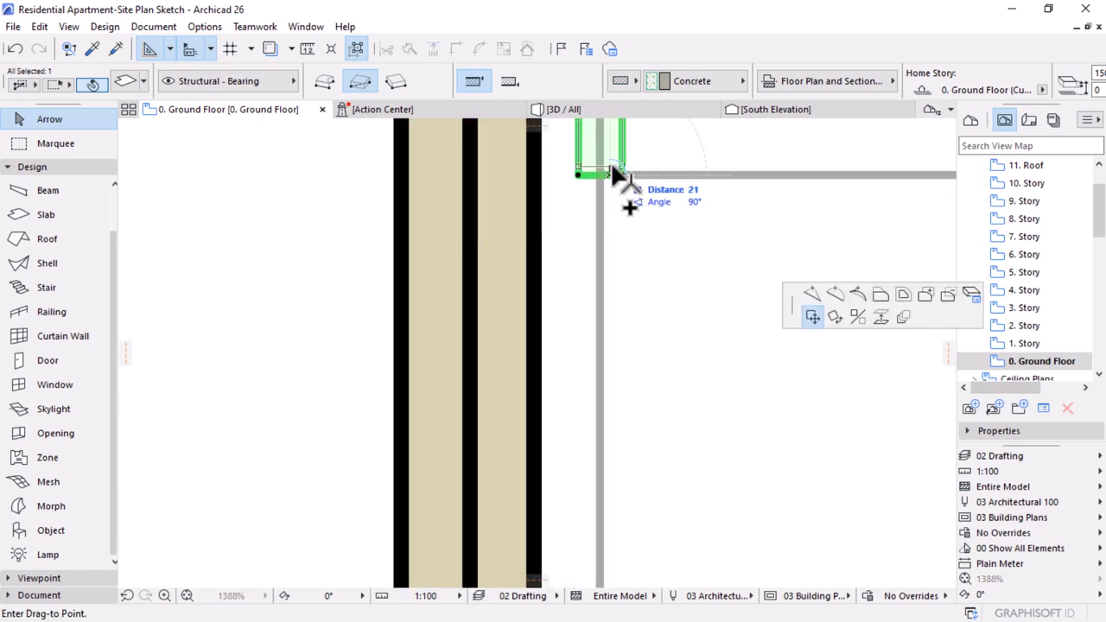
{"action": "scroll", "coordinate": [612, 171], "scroll_direction": "down", "scroll_amount": 3}
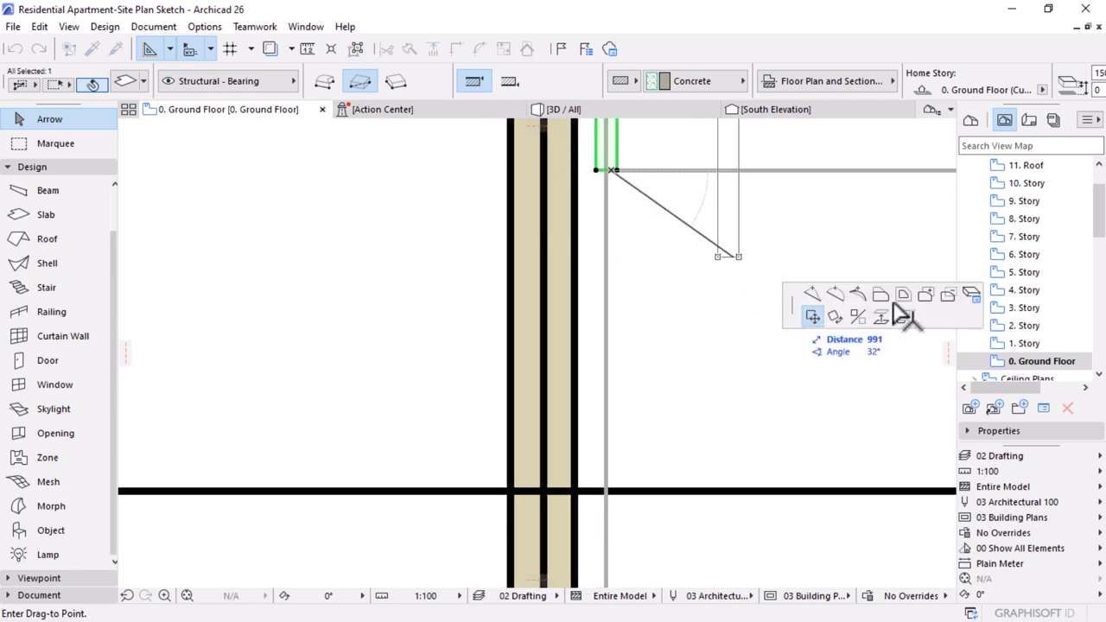
{"action": "scroll", "coordinate": [529, 273], "scroll_direction": "down", "scroll_amount": 4}
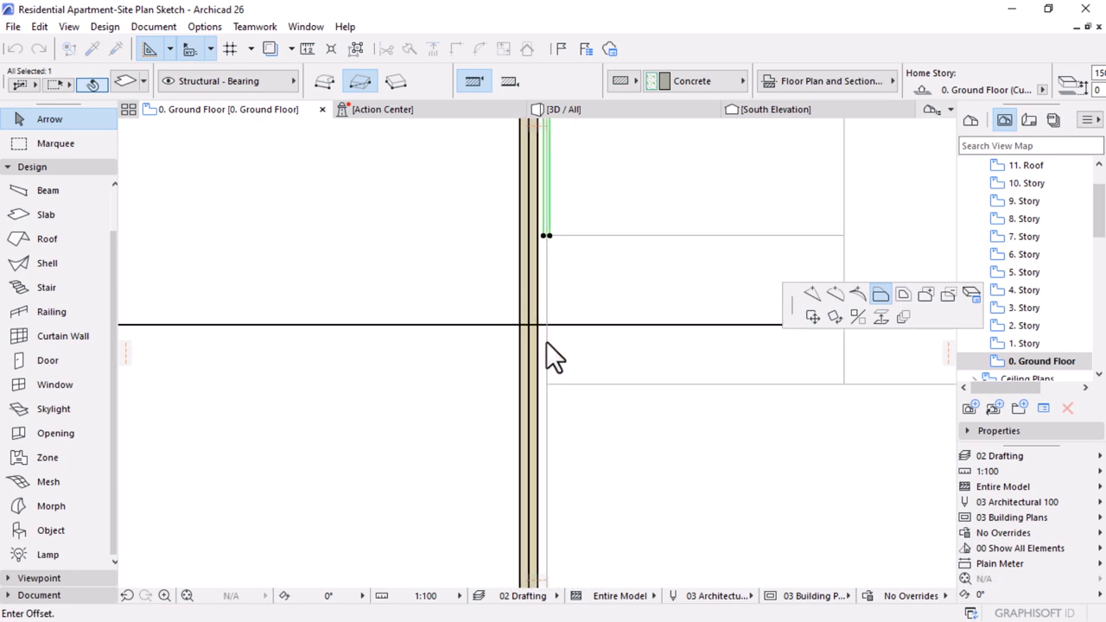
{"action": "scroll", "coordinate": [546, 372], "scroll_direction": "down", "scroll_amount": 2}
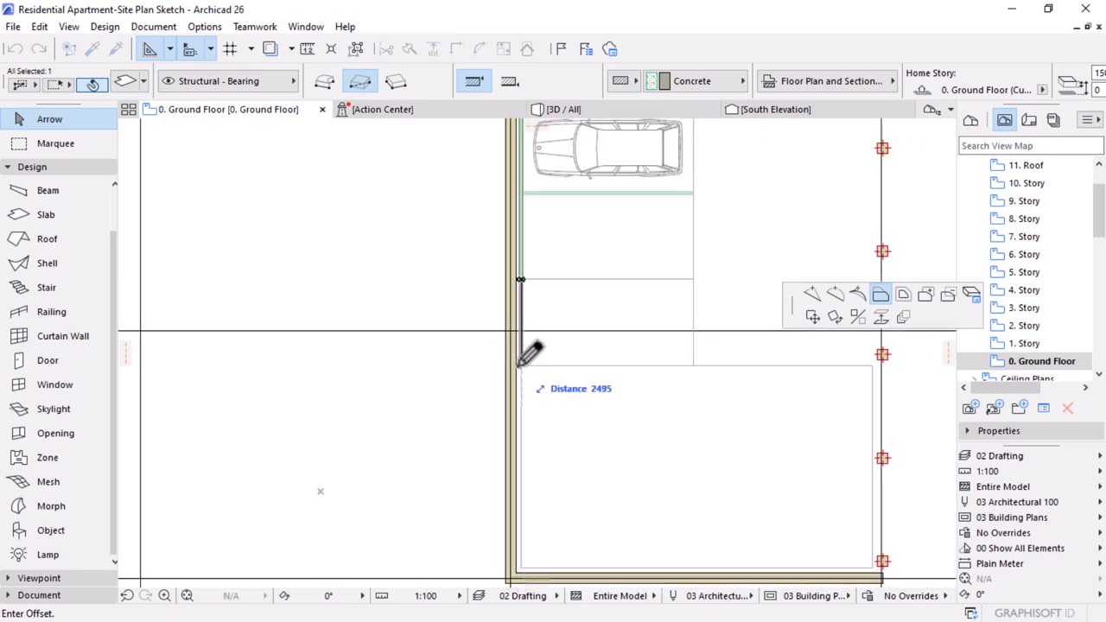
- Copy the dividing strip from beneath the first bay to the line between the second and third bays
{"action": "scroll", "coordinate": [683, 198], "scroll_direction": "up", "scroll_amount": 5}
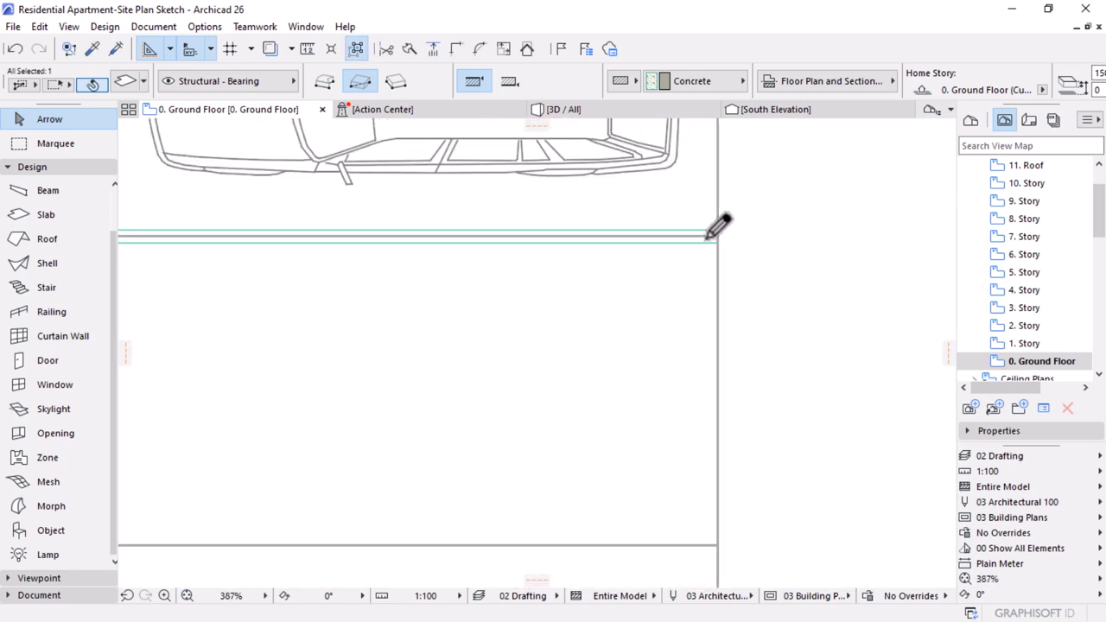
{"action": "scroll", "coordinate": [734, 246], "scroll_direction": "up", "scroll_amount": 3}
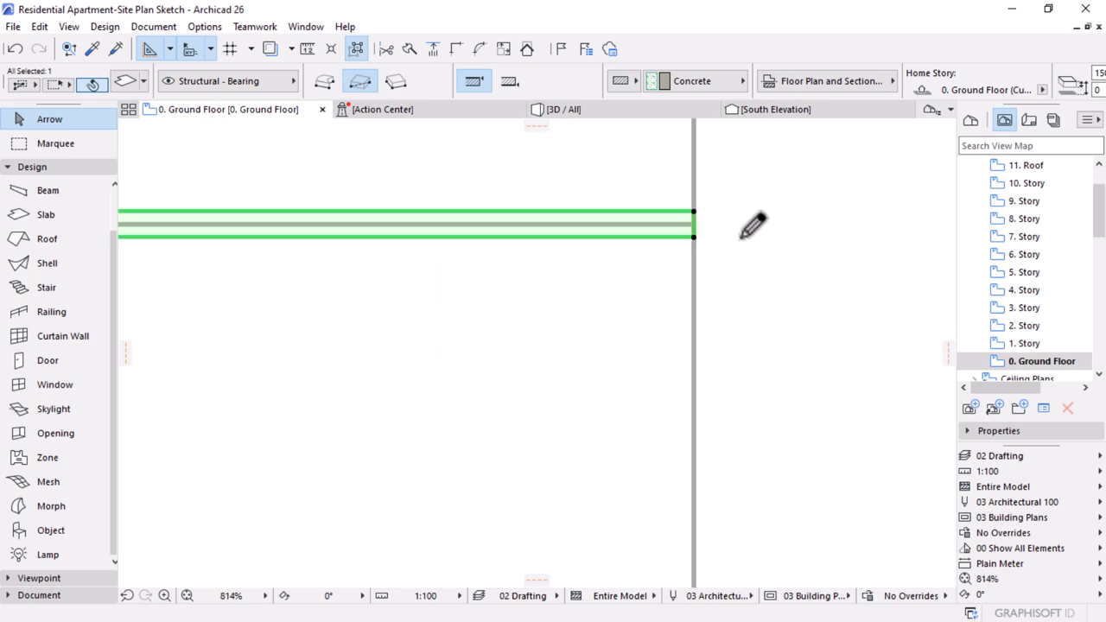
{"action": "left_click", "coordinate": [675, 221]}
{"action": "scroll", "coordinate": [695, 302], "scroll_direction": "down", "scroll_amount": 3}
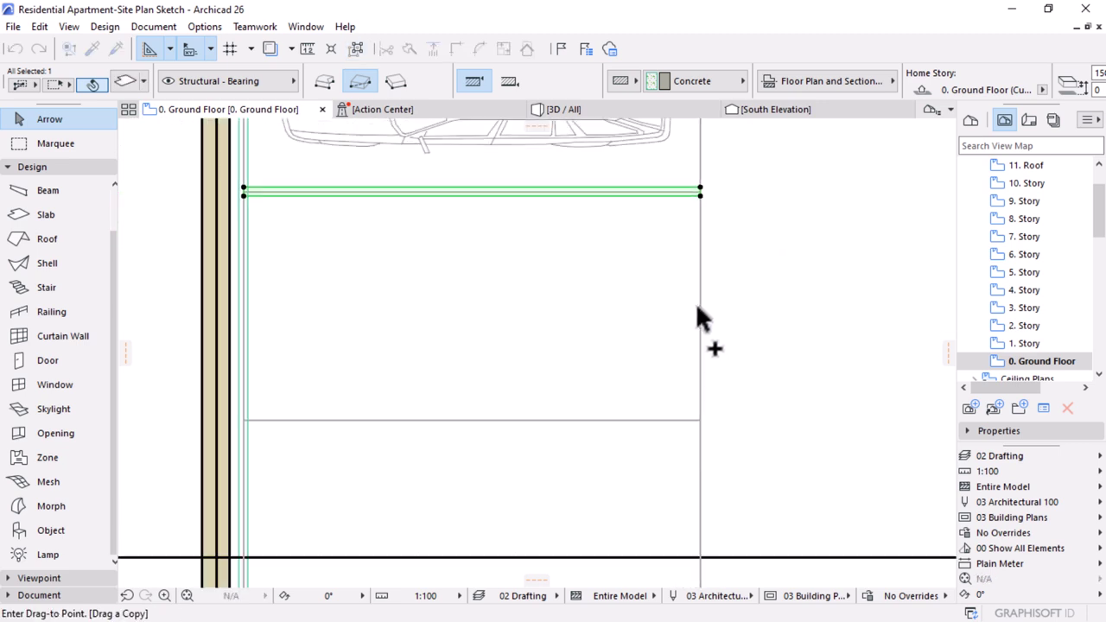
{"action": "left_click", "coordinate": [701, 403]}
{"action": "scroll", "coordinate": [727, 264], "scroll_direction": "down", "scroll_amount": 3}
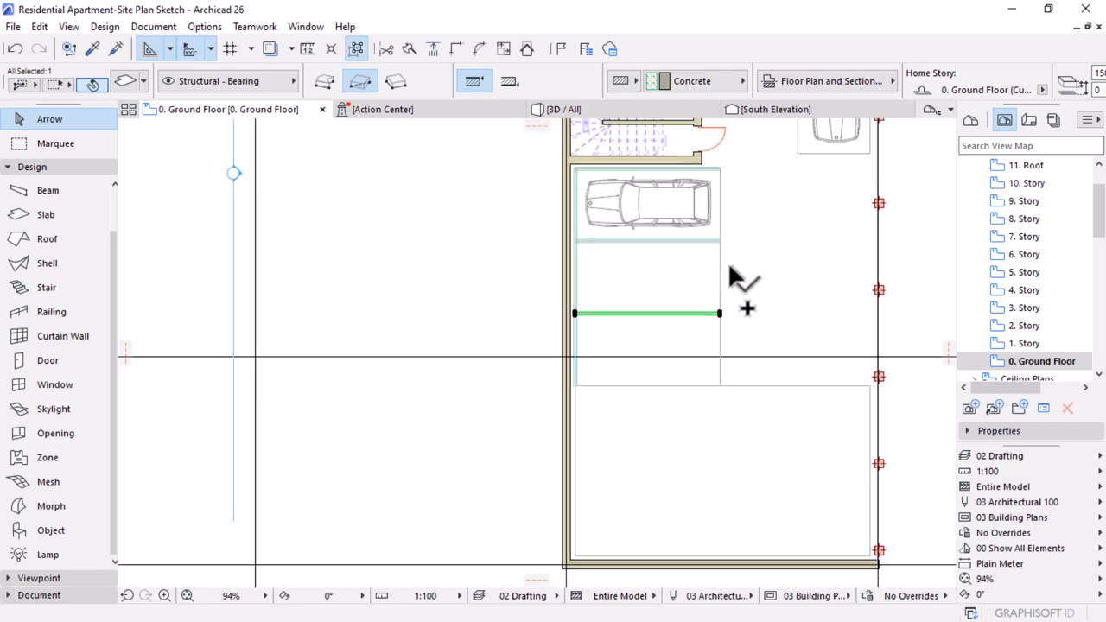
- Inspect the parking strips beside the wall in the 3D view and return to the ground floor plan
{"action": "middle_click_drag", "start_coordinate": [733, 365], "coordinate": [669, 494]}
{"action": "left_click", "coordinate": [637, 116]}
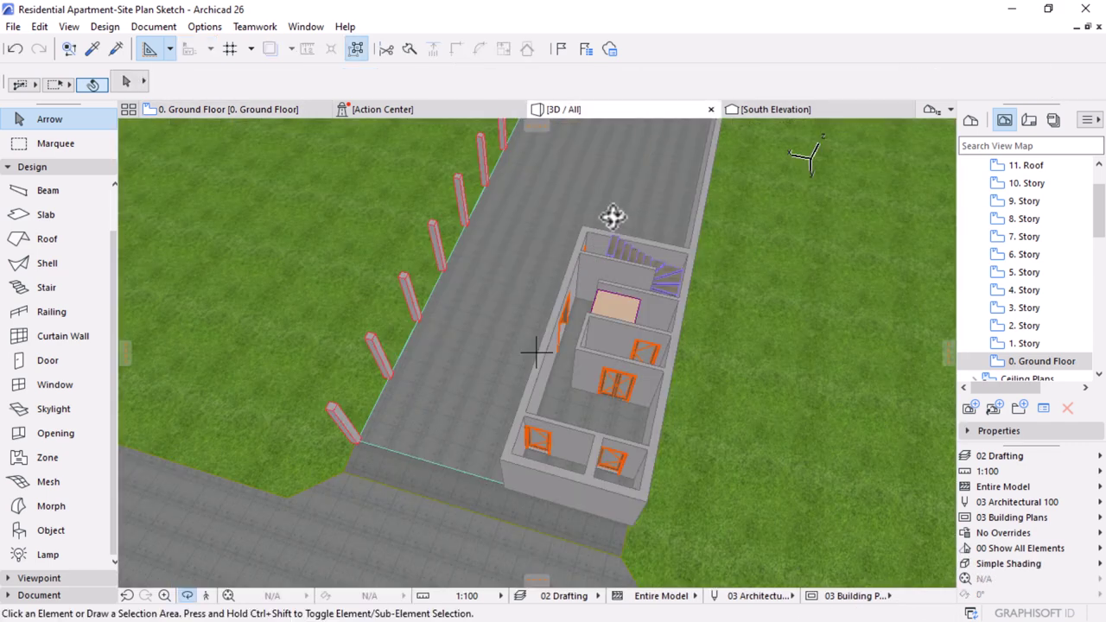
{"action": "left_click_drag", "start_coordinate": [592, 451], "coordinate": [378, 306]}
{"action": "scroll", "coordinate": [302, 345], "scroll_direction": "up", "scroll_amount": 5}
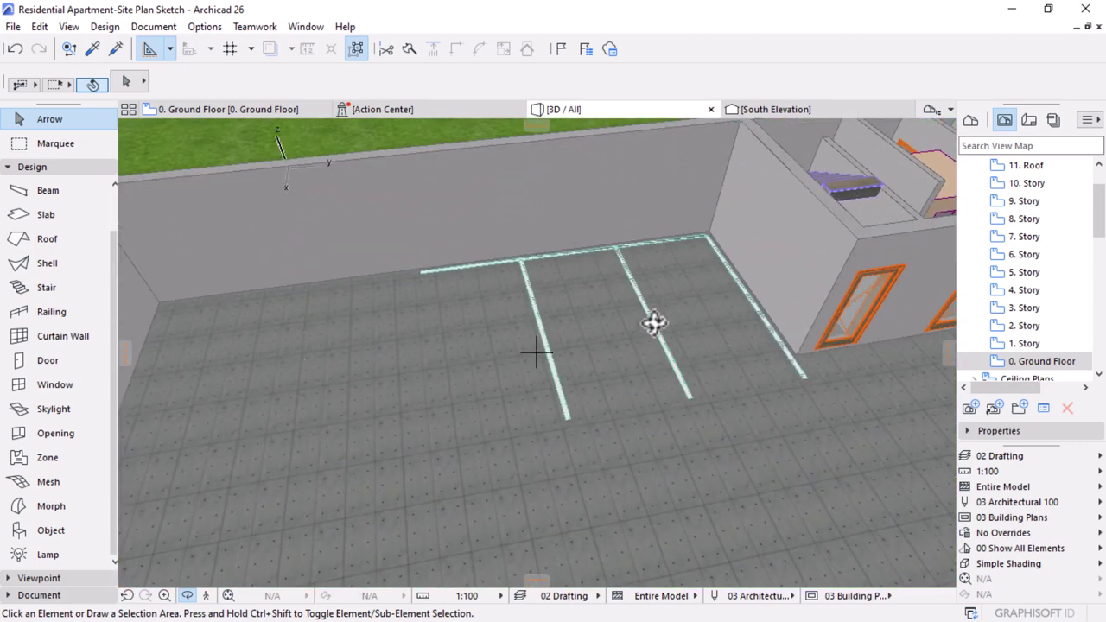
{"action": "left_click", "coordinate": [239, 111]}
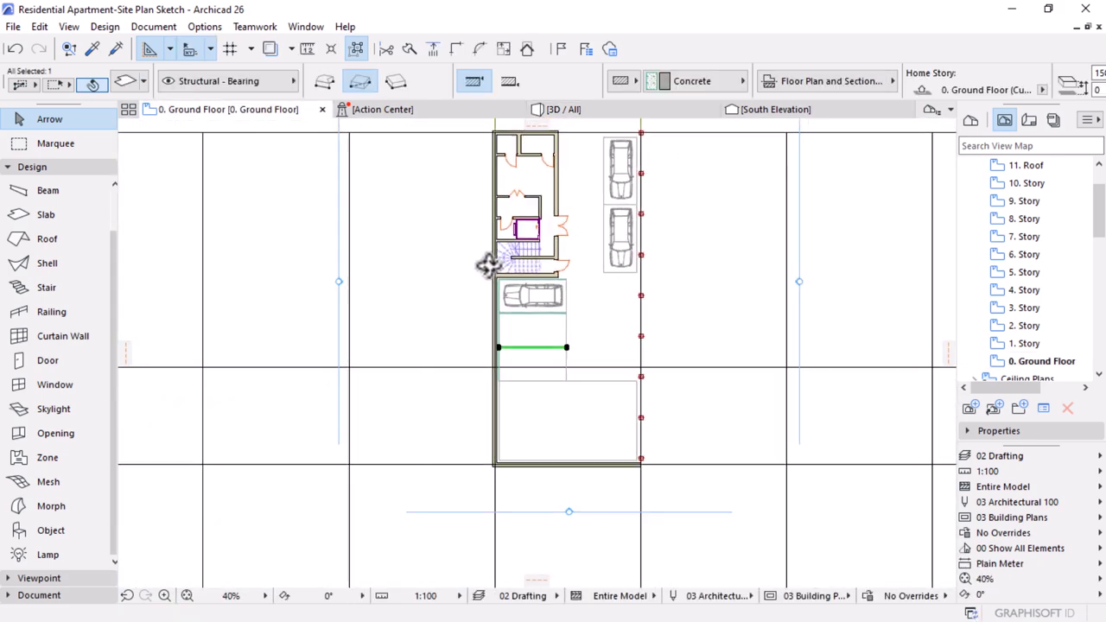
- Copy the strip between the second and third bays down to the bottom line of the third bay
{"action": "scroll", "coordinate": [530, 358], "scroll_direction": "up", "scroll_amount": 10}
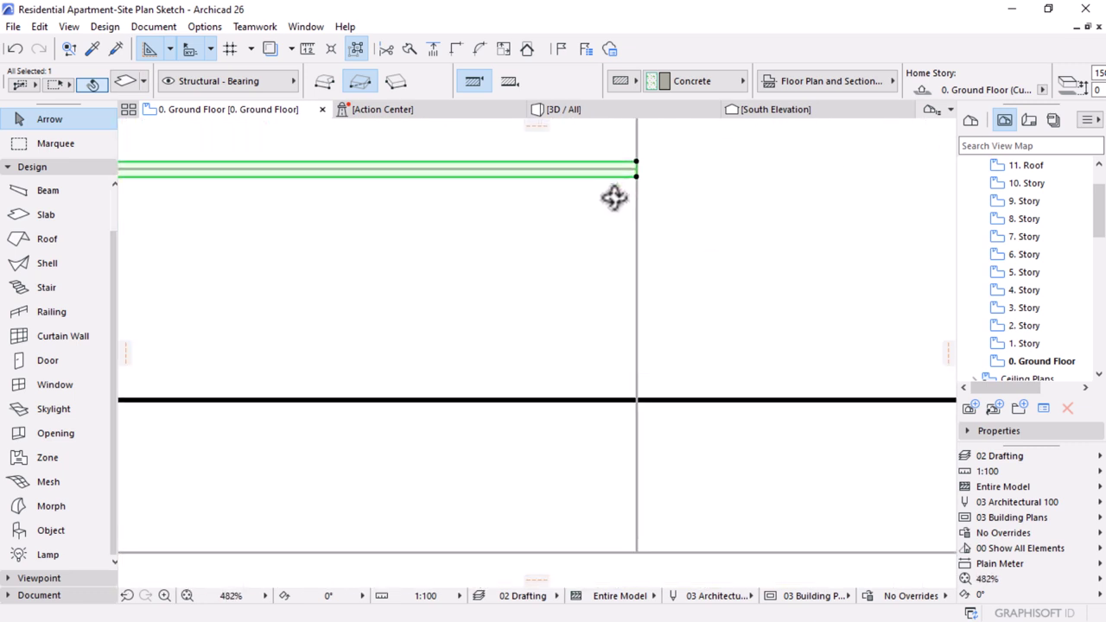
{"action": "scroll", "coordinate": [613, 198], "scroll_direction": "up", "scroll_amount": 1}
{"action": "scroll", "coordinate": [639, 174], "scroll_direction": "up", "scroll_amount": 2}
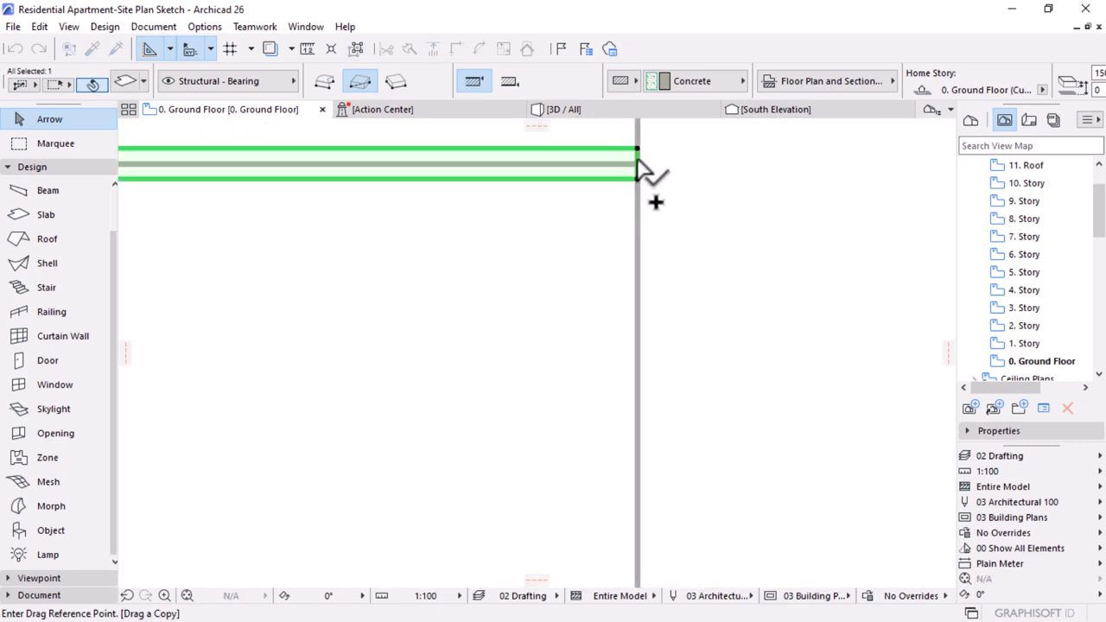
{"action": "left_click", "coordinate": [636, 173]}
{"action": "scroll", "coordinate": [567, 164], "scroll_direction": "down", "scroll_amount": 4}
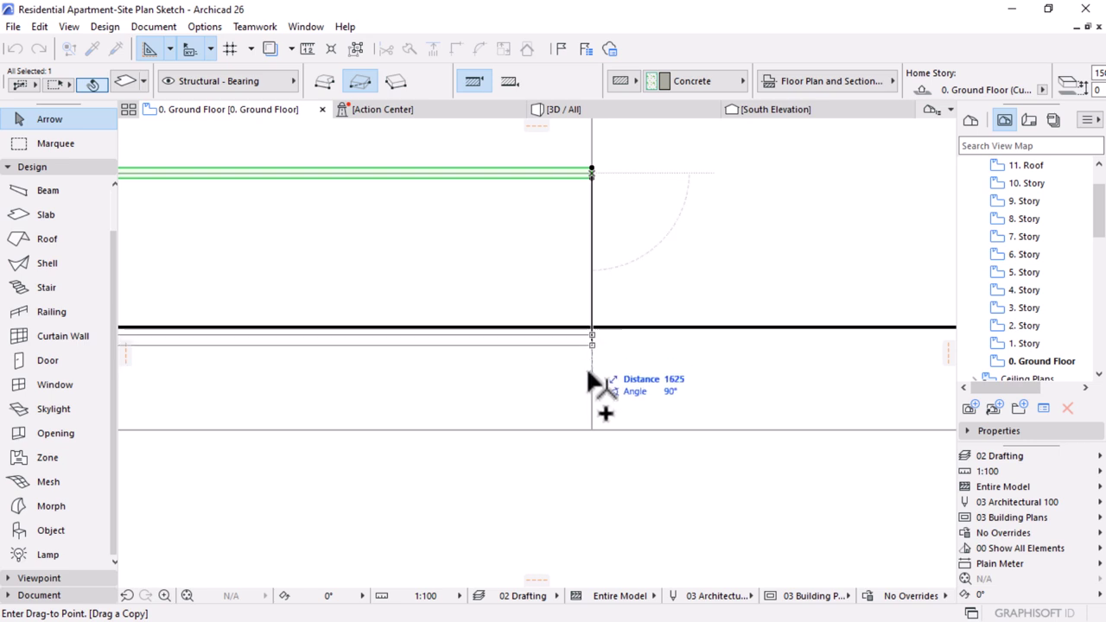
{"action": "left_click", "coordinate": [591, 428]}
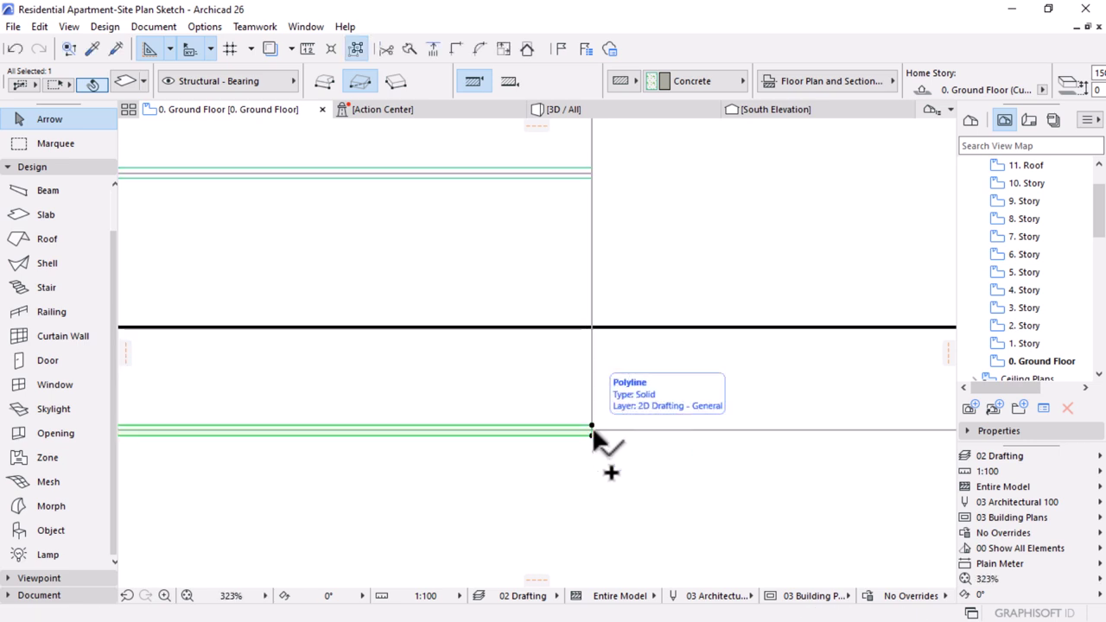
- Copy the third bay's bottom strip to the top boundary line of the upper car bay beside the columns
{"action": "left_click", "coordinate": [590, 429]}
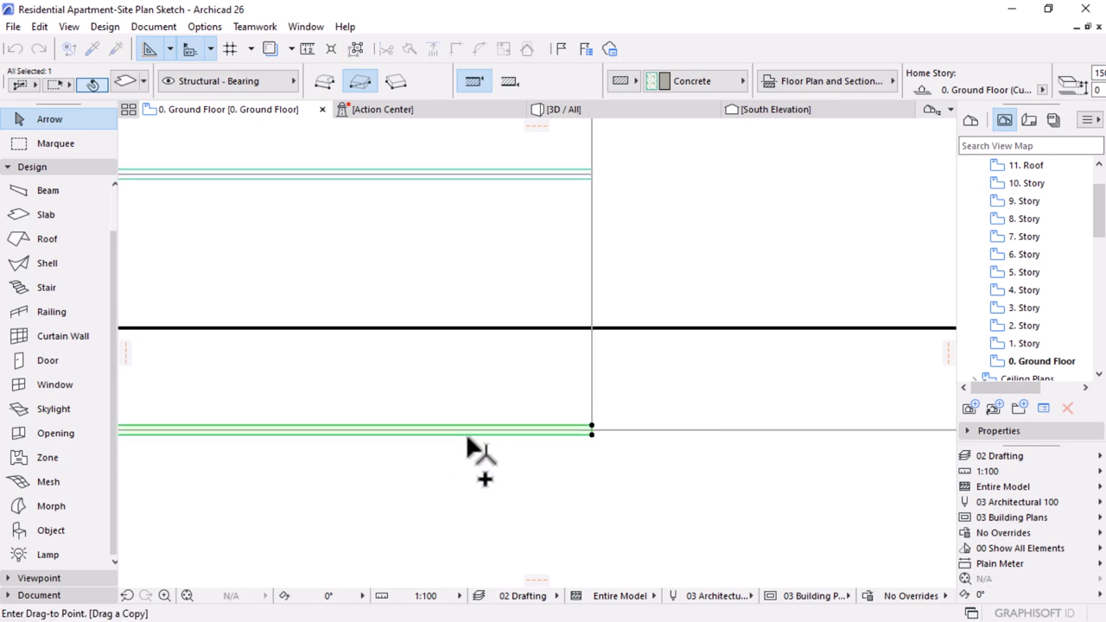
{"action": "scroll", "coordinate": [608, 313], "scroll_direction": "down", "scroll_amount": 4}
{"action": "scroll", "coordinate": [553, 242], "scroll_direction": "up", "scroll_amount": 5}
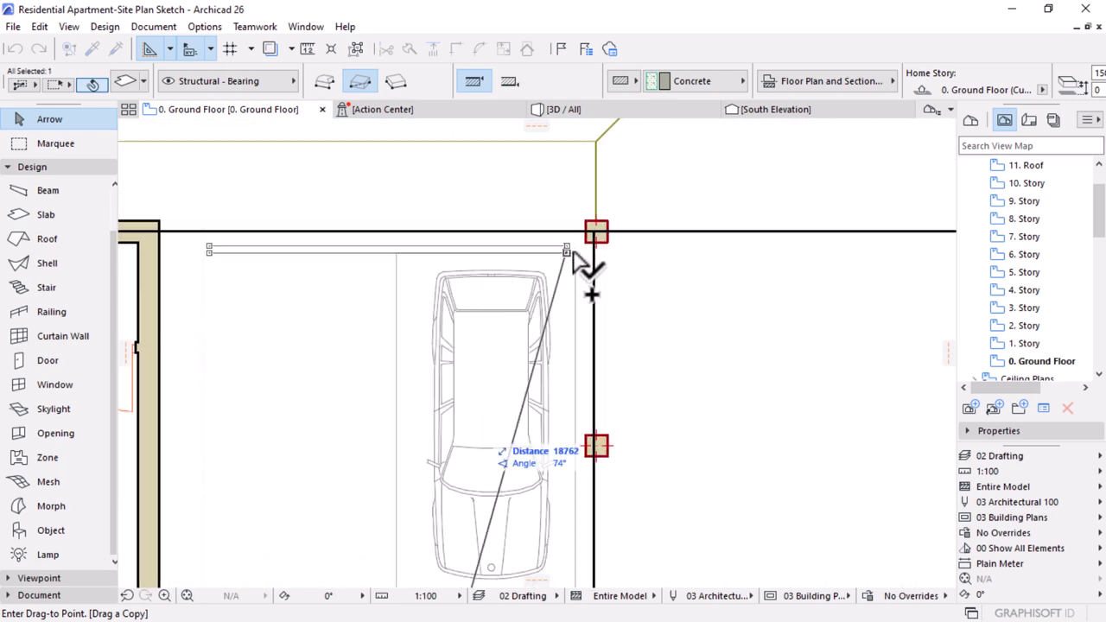
{"action": "left_click", "coordinate": [575, 254]}
- Shorten the copied top strip at its building-side end to match the width of the column-side bay
{"action": "scroll", "coordinate": [217, 259], "scroll_direction": "up", "scroll_amount": 5}
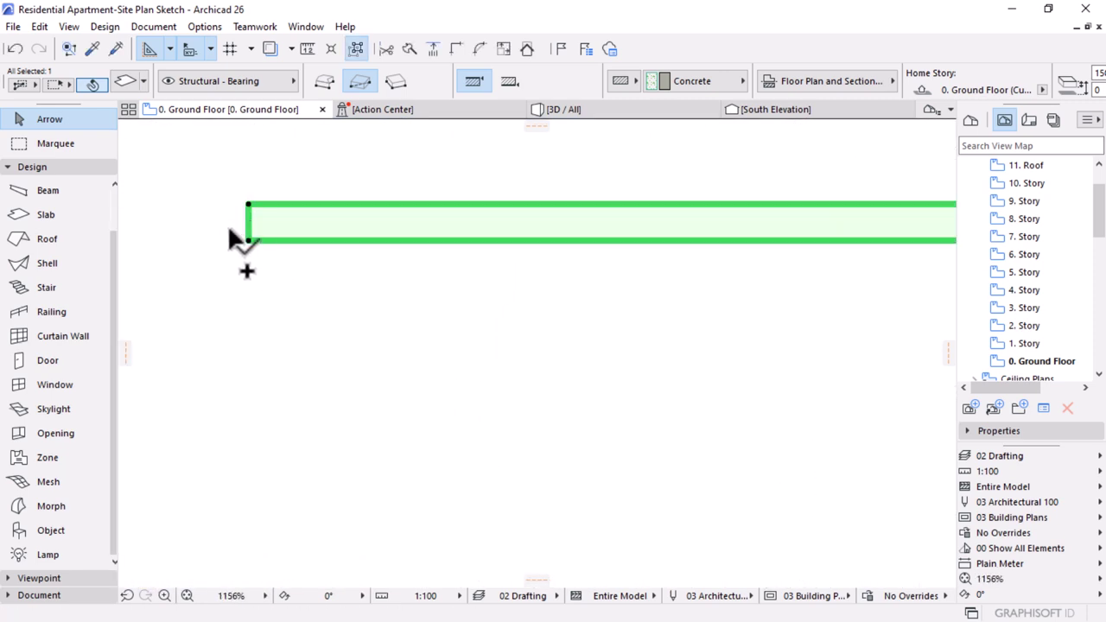
{"action": "left_click", "coordinate": [248, 223]}
{"action": "scroll", "coordinate": [259, 259], "scroll_direction": "down", "scroll_amount": 3}
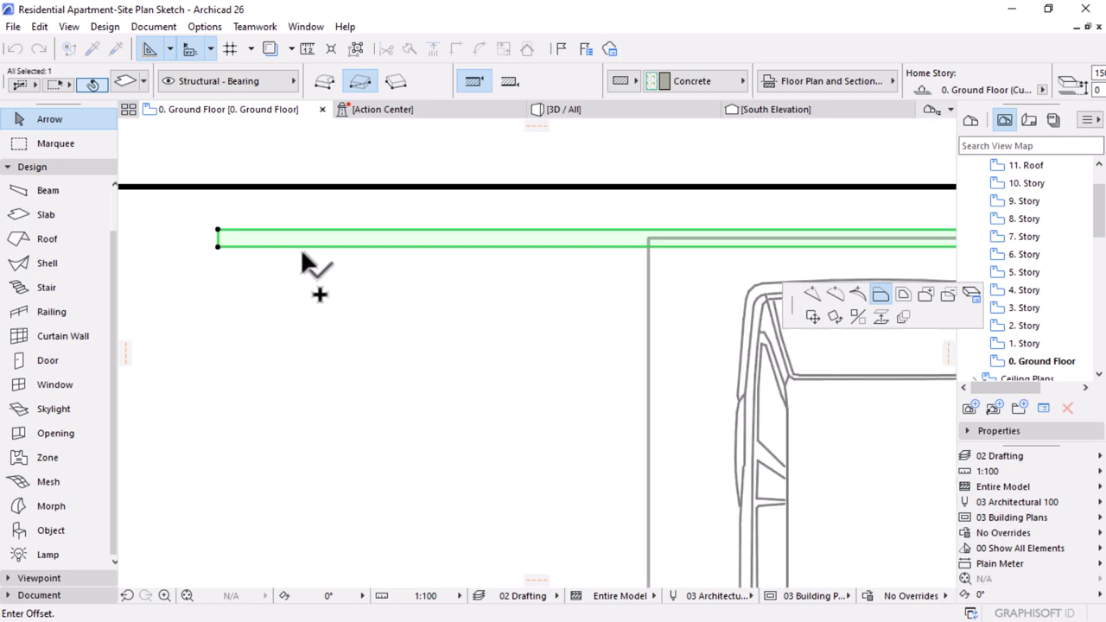
{"action": "left_click", "coordinate": [520, 248]}
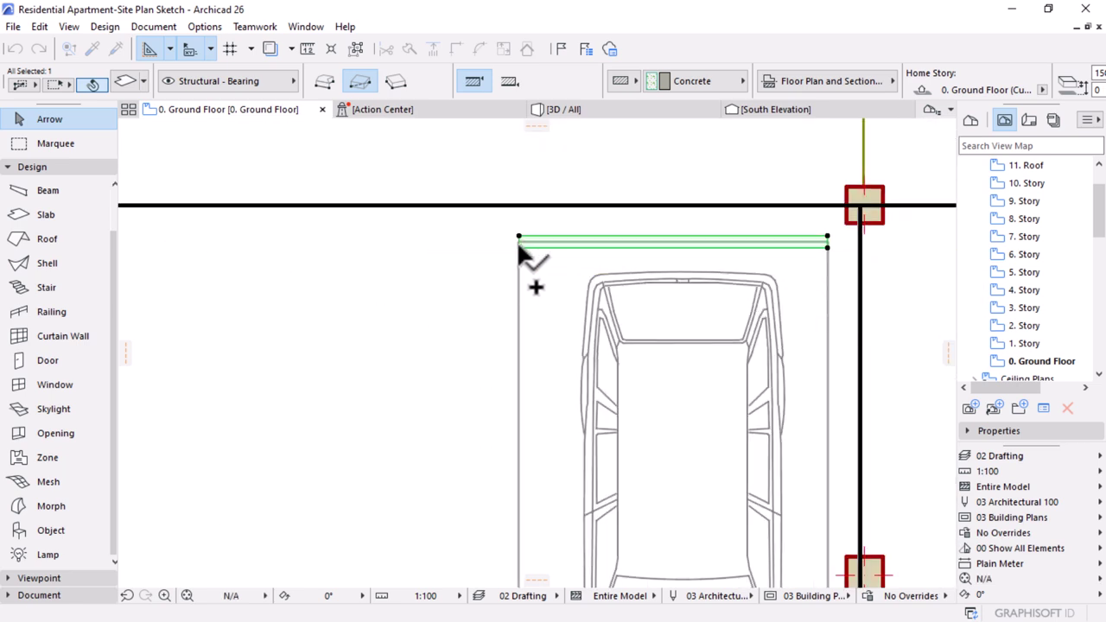
- Rotate a copy of the top strip 90° about its building-side end to run down the bay's side line
{"action": "scroll", "coordinate": [520, 249], "scroll_direction": "up", "scroll_amount": 5}
{"action": "key", "text": "ctrl+alt+e"}
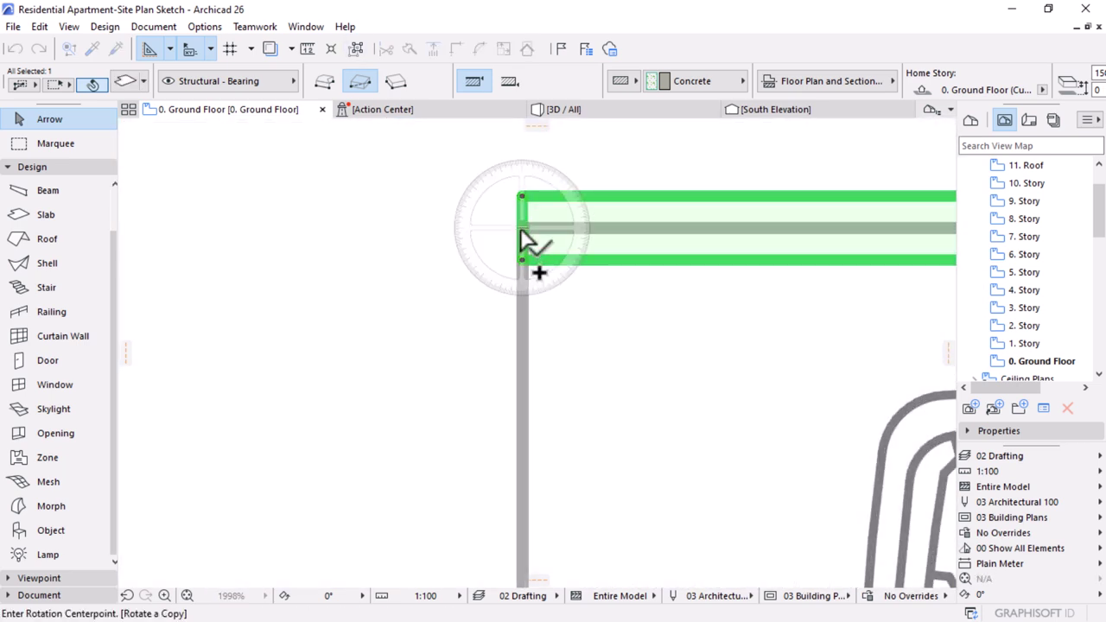
{"action": "left_click", "coordinate": [521, 228]}
{"action": "left_click", "coordinate": [662, 228]}
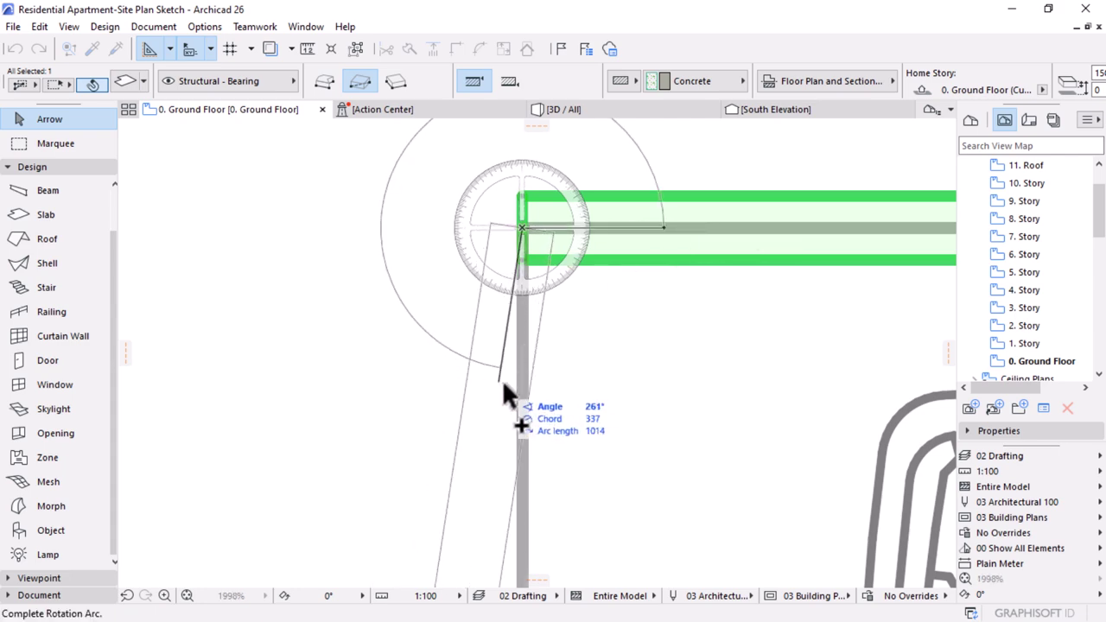
{"action": "left_click", "coordinate": [526, 402]}
- Stretch the rotated strip's lower end to the bottom line of the second column-side bay
{"action": "scroll", "coordinate": [545, 215], "scroll_direction": "down", "scroll_amount": 5}
{"action": "scroll", "coordinate": [550, 239], "scroll_direction": "up", "scroll_amount": 3}
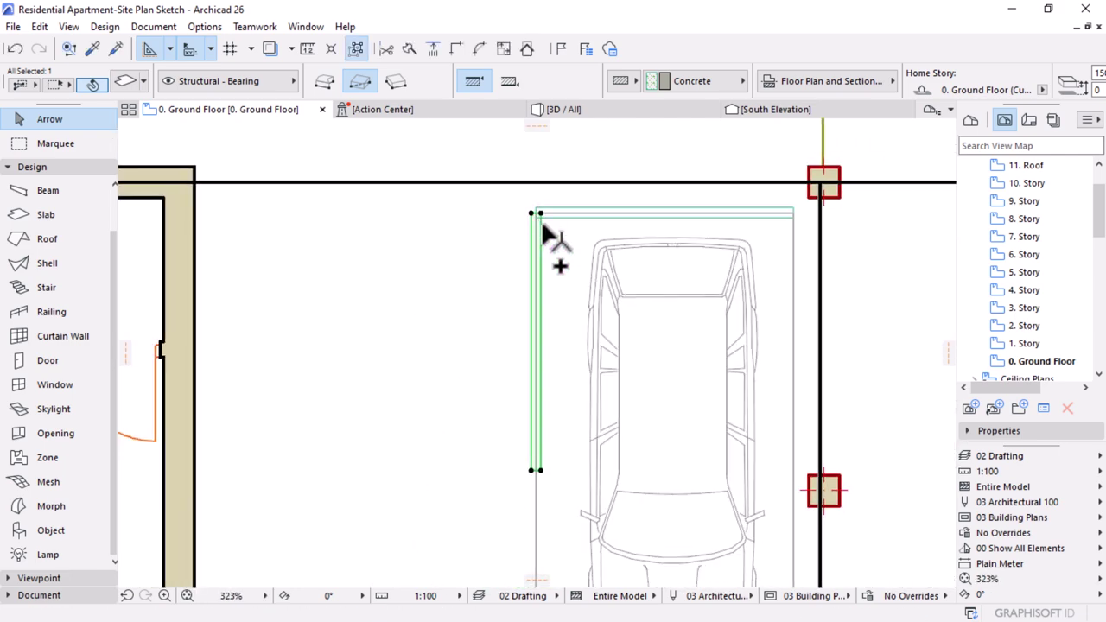
{"action": "scroll", "coordinate": [543, 481], "scroll_direction": "down", "scroll_amount": 2}
{"action": "scroll", "coordinate": [532, 328], "scroll_direction": "up", "scroll_amount": 2}
{"action": "scroll", "coordinate": [530, 322], "scroll_direction": "up", "scroll_amount": 5}
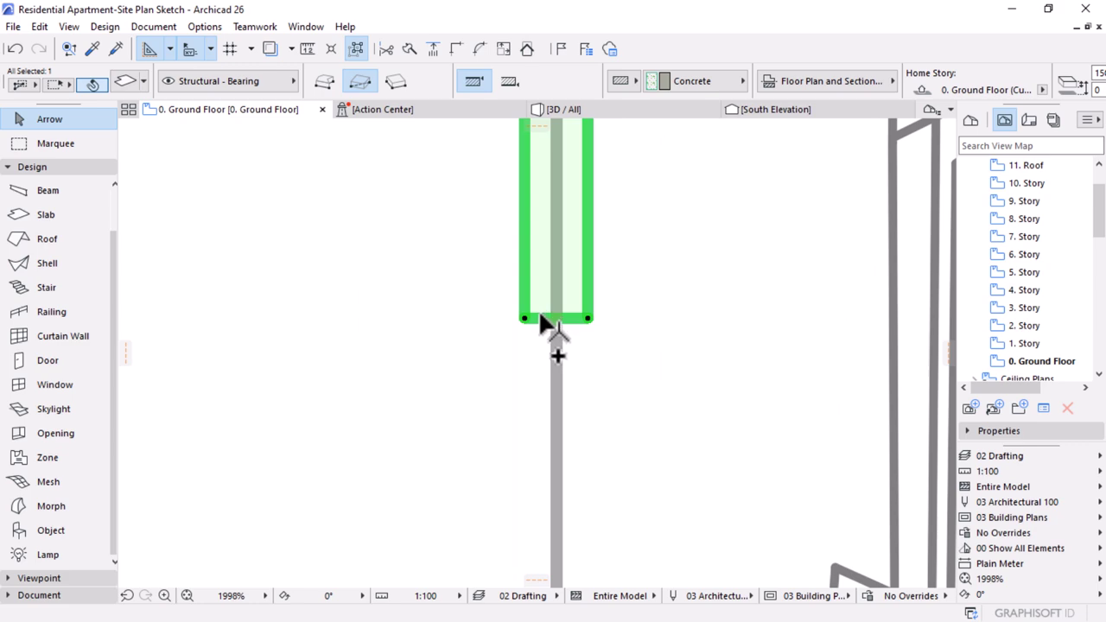
{"action": "left_click", "coordinate": [539, 318]}
{"action": "scroll", "coordinate": [563, 216], "scroll_direction": "down", "scroll_amount": 5}
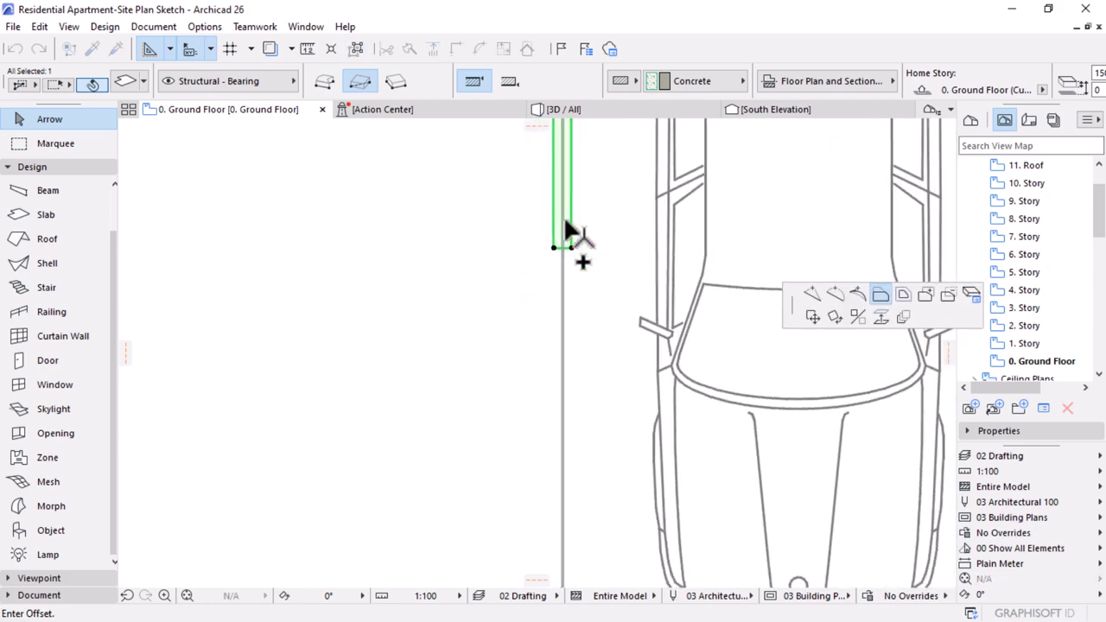
{"action": "scroll", "coordinate": [585, 510], "scroll_direction": "down", "scroll_amount": 2}
{"action": "scroll", "coordinate": [585, 457], "scroll_direction": "up", "scroll_amount": 5}
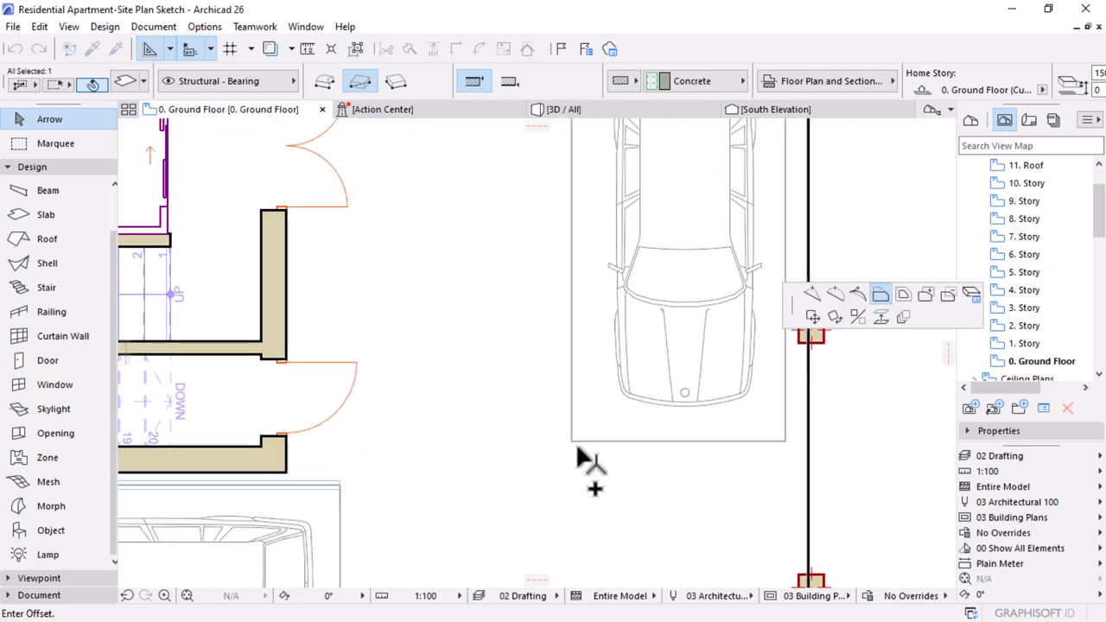
{"action": "scroll", "coordinate": [571, 451], "scroll_direction": "up", "scroll_amount": 4}
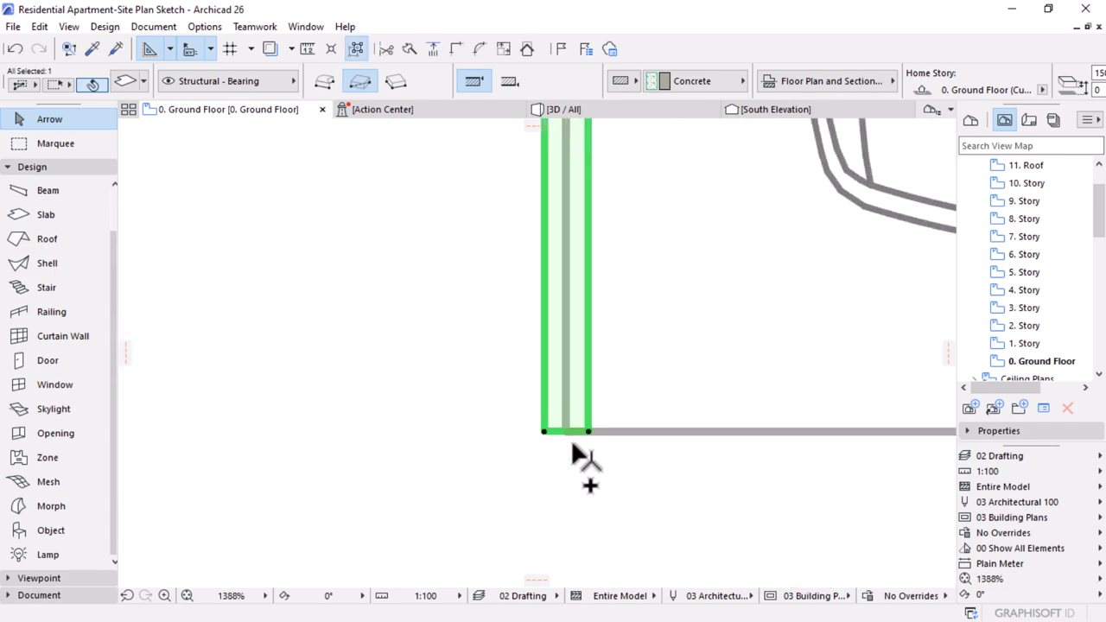
- Copy the long side strip across to the opposite side line of the two bays, next to the columns
{"action": "key", "text": "ctrl+d"}
{"action": "left_click", "coordinate": [567, 442]}
{"action": "scroll", "coordinate": [401, 432], "scroll_direction": "down", "scroll_amount": 3}
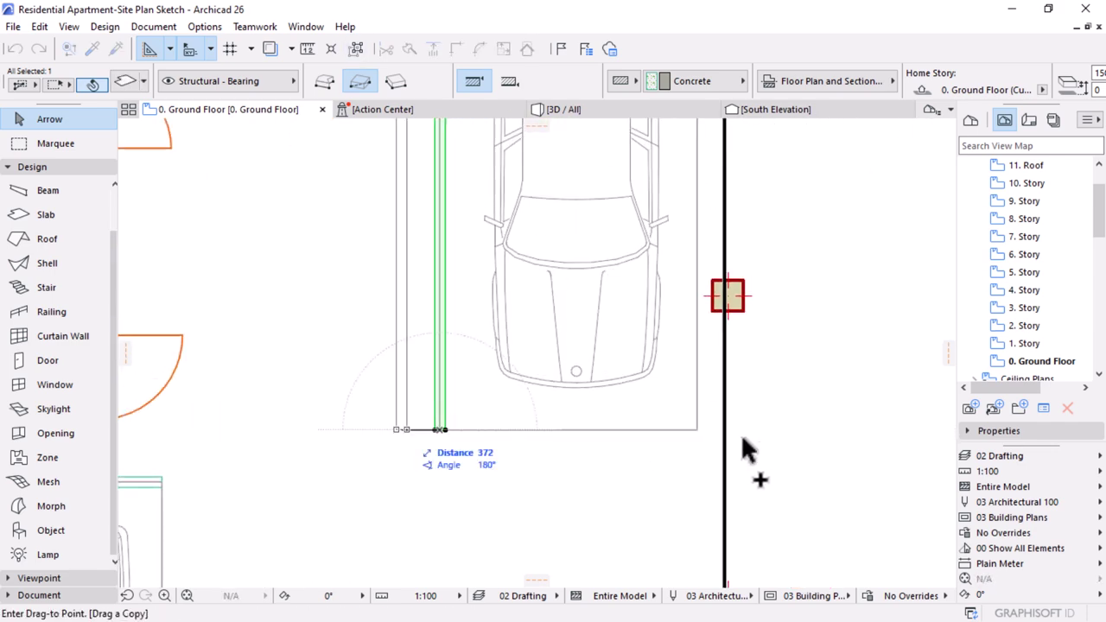
{"action": "left_click", "coordinate": [698, 427]}
- Extend the upper end of the building-side strip to the outer edge of the top strip, closing the corner
{"action": "scroll", "coordinate": [624, 316], "scroll_direction": "down", "scroll_amount": 3}
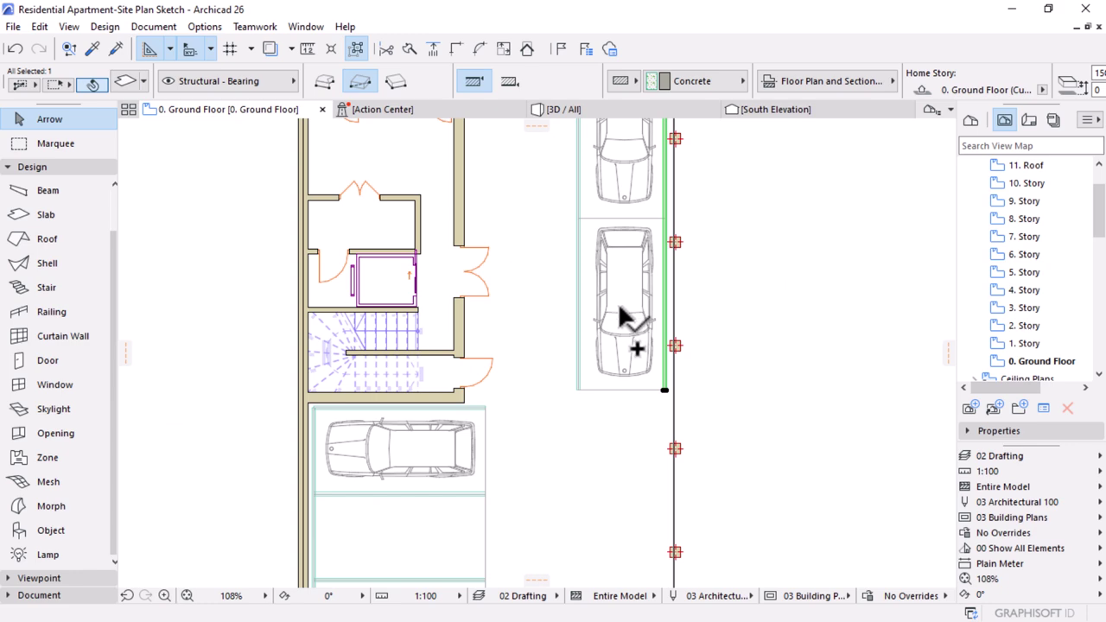
{"action": "scroll", "coordinate": [644, 190], "scroll_direction": "up", "scroll_amount": 5}
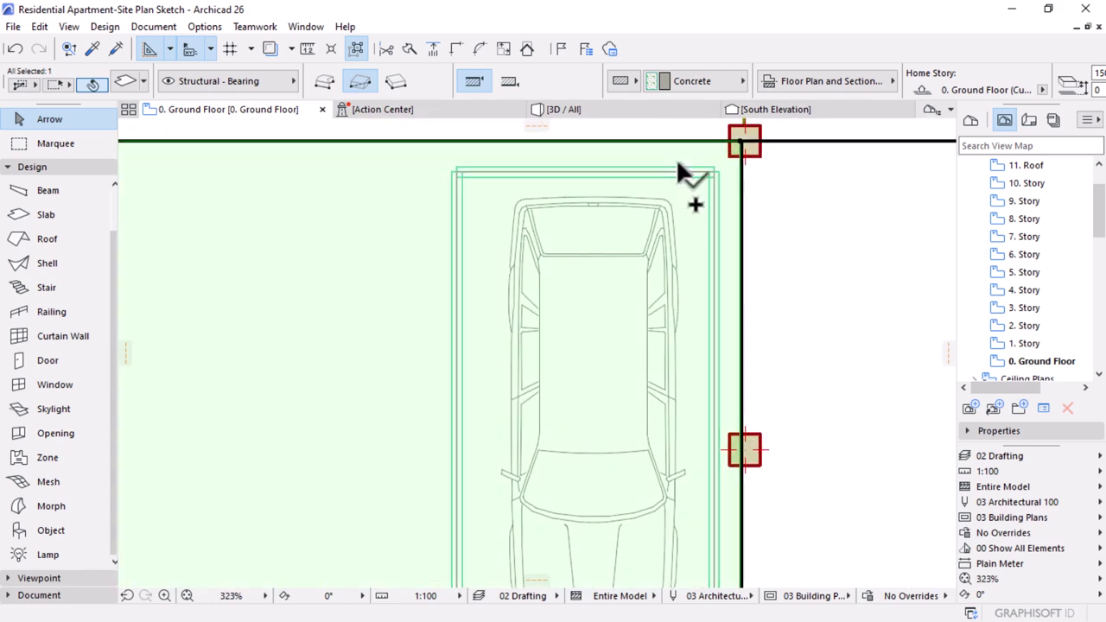
{"action": "key", "text": "Escape"}
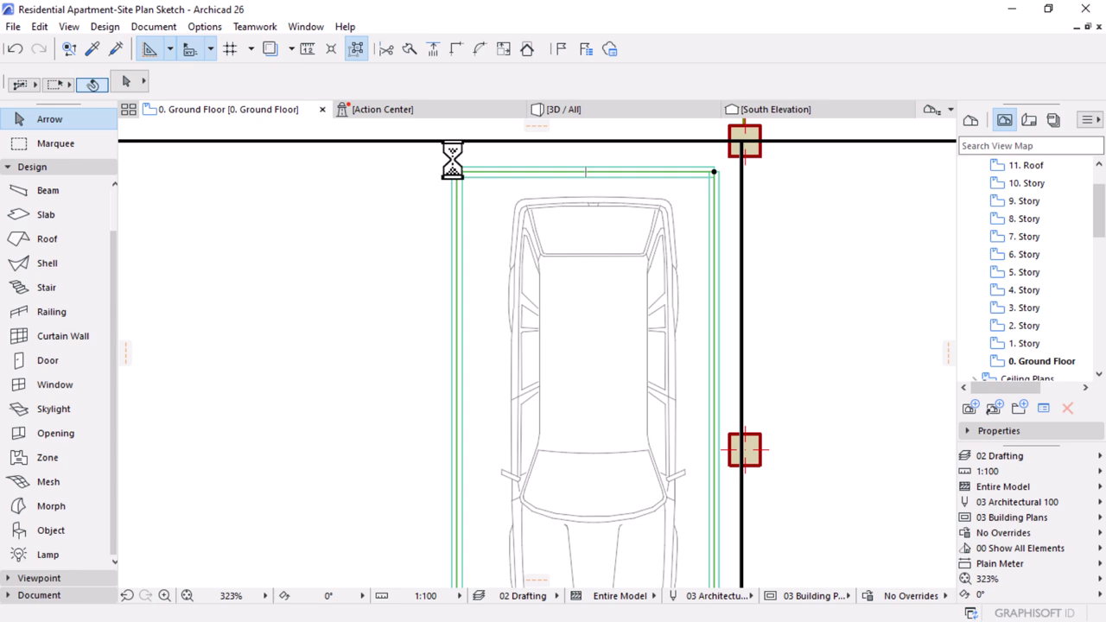
{"action": "left_click", "coordinate": [452, 166]}
{"action": "scroll", "coordinate": [458, 173], "scroll_direction": "up", "scroll_amount": 8}
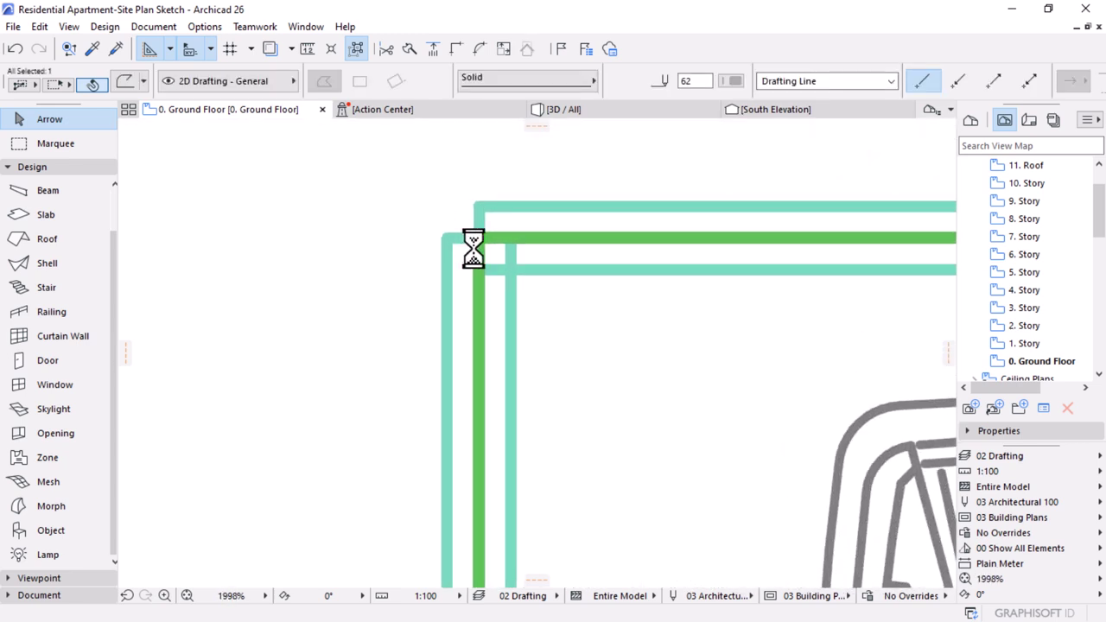
{"action": "key", "text": "Escape"}
{"action": "left_click", "coordinate": [457, 235]}
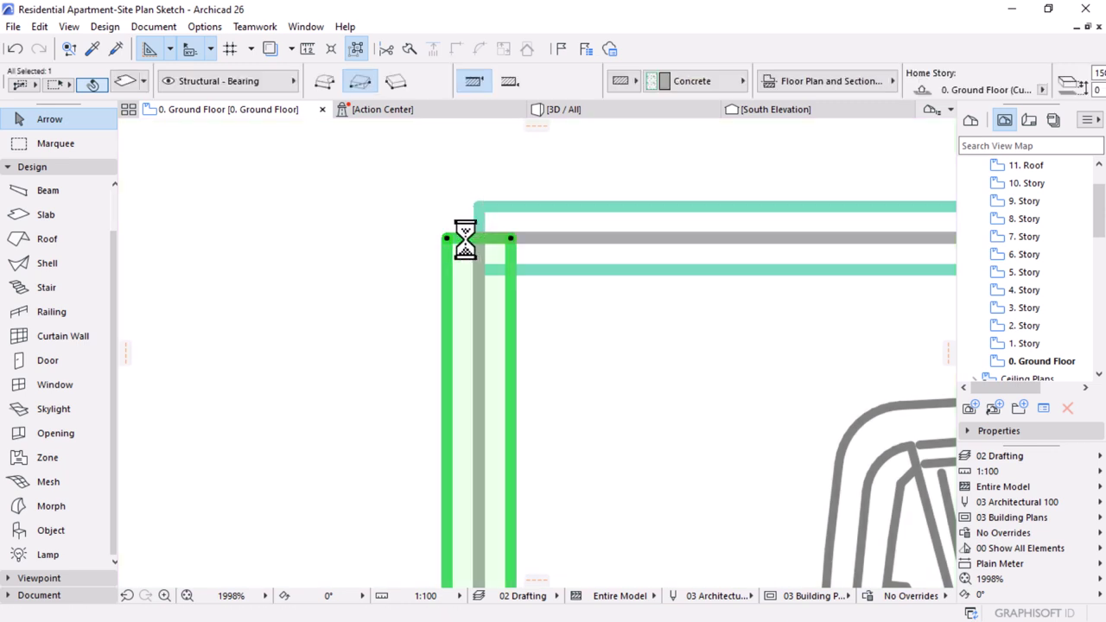
{"action": "left_click", "coordinate": [460, 239]}
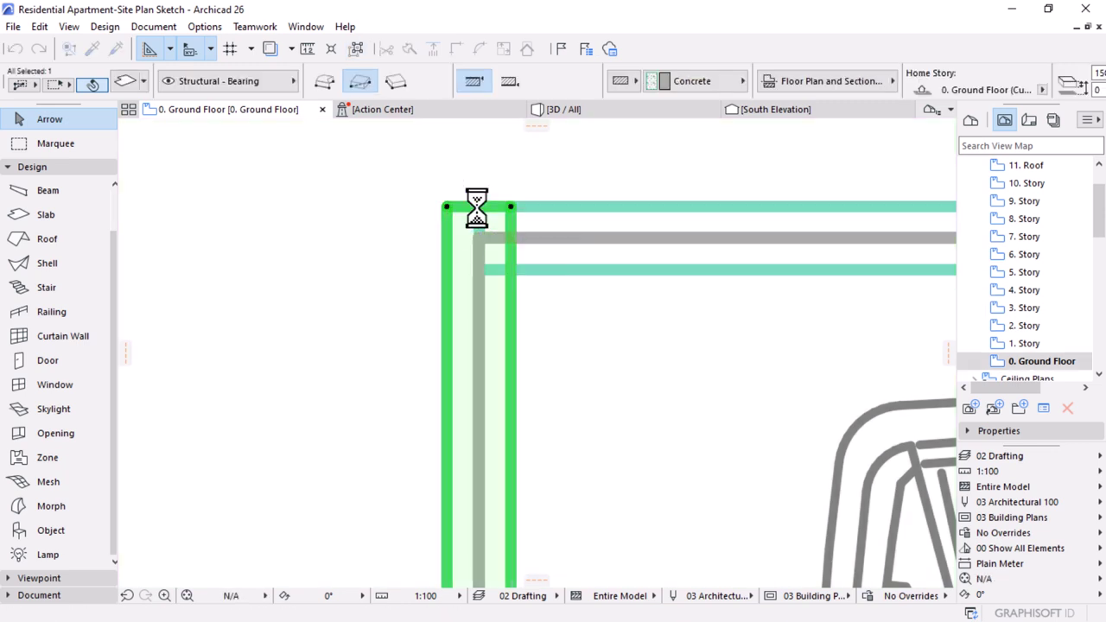
- Extend the upper end of the strip next to the columns by 50 mm to the top strip's outer edge
{"action": "scroll", "coordinate": [476, 215], "scroll_direction": "up", "scroll_amount": 5}
{"action": "scroll", "coordinate": [865, 229], "scroll_direction": "up", "scroll_amount": 1}
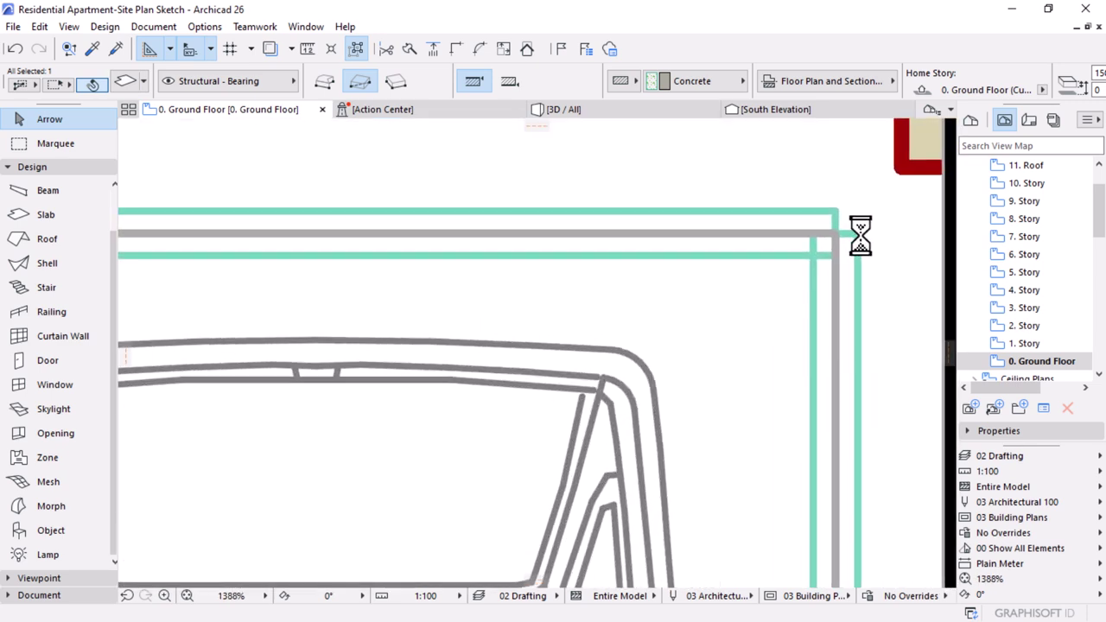
{"action": "left_click", "coordinate": [849, 232]}
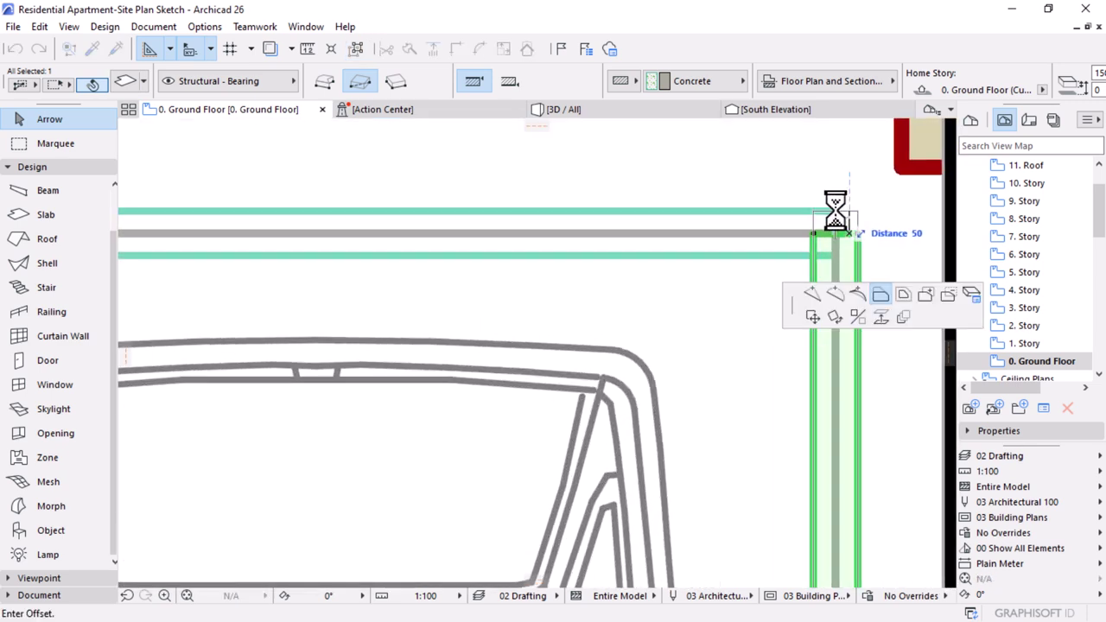
{"action": "left_click", "coordinate": [789, 202]}
- Copy the top strip down to the dividing line between the two column-side bays
{"action": "scroll", "coordinate": [748, 210], "scroll_direction": "down", "scroll_amount": 3}
{"action": "scroll", "coordinate": [748, 210], "scroll_direction": "down", "scroll_amount": 5}
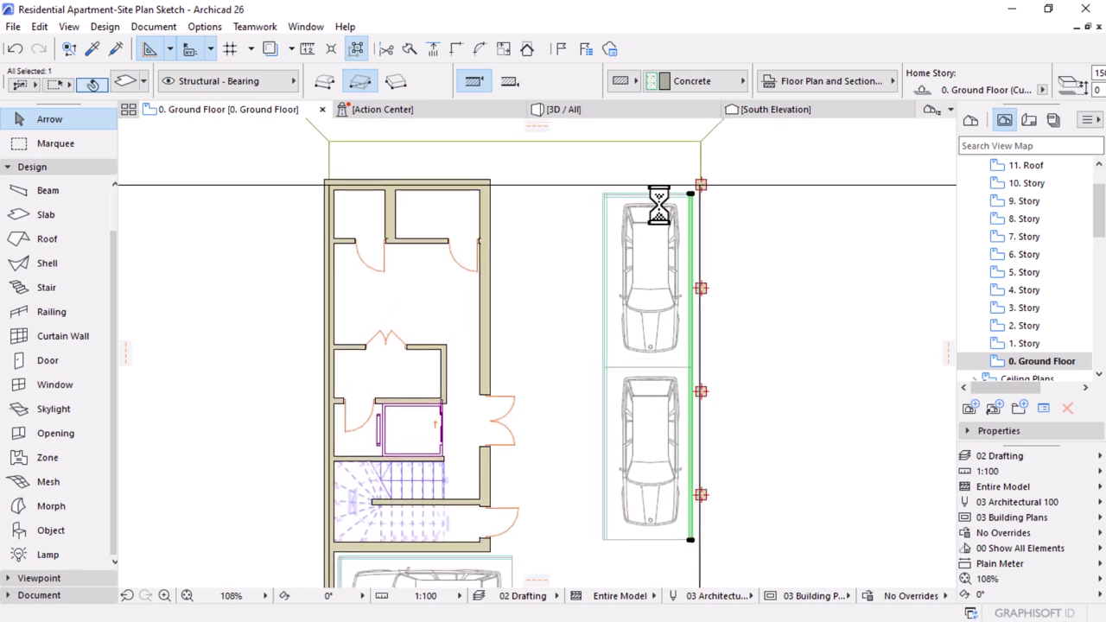
{"action": "scroll", "coordinate": [619, 200], "scroll_direction": "up", "scroll_amount": 4}
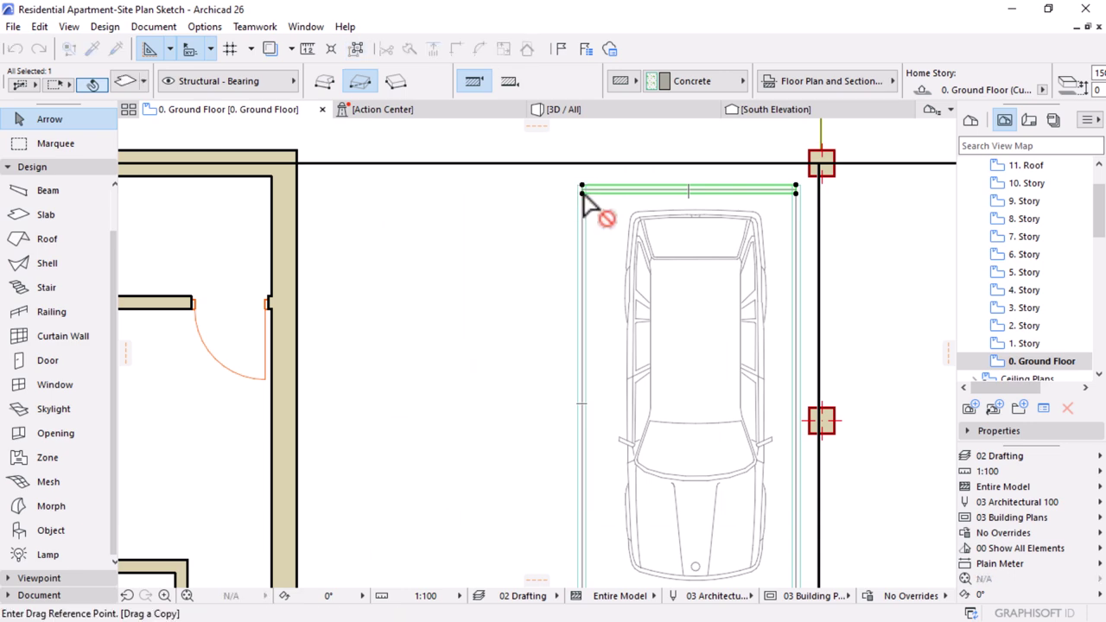
{"action": "left_click", "coordinate": [582, 193]}
{"action": "scroll", "coordinate": [593, 239], "scroll_direction": "down", "scroll_amount": 4}
{"action": "scroll", "coordinate": [587, 350], "scroll_direction": "up", "scroll_amount": 6}
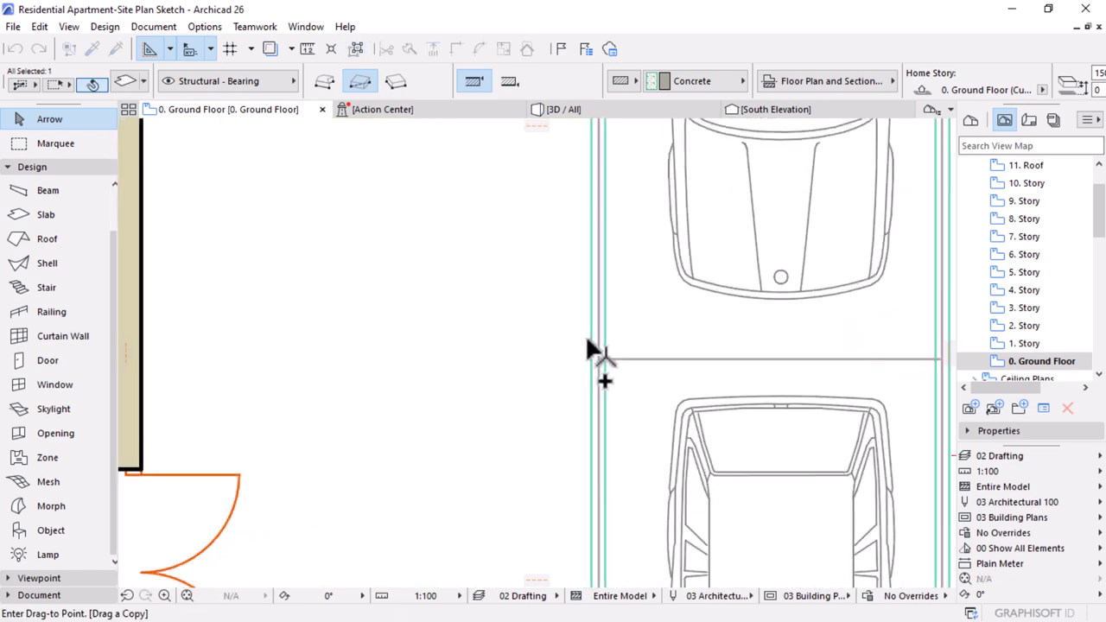
{"action": "scroll", "coordinate": [587, 350], "scroll_direction": "up", "scroll_amount": 3}
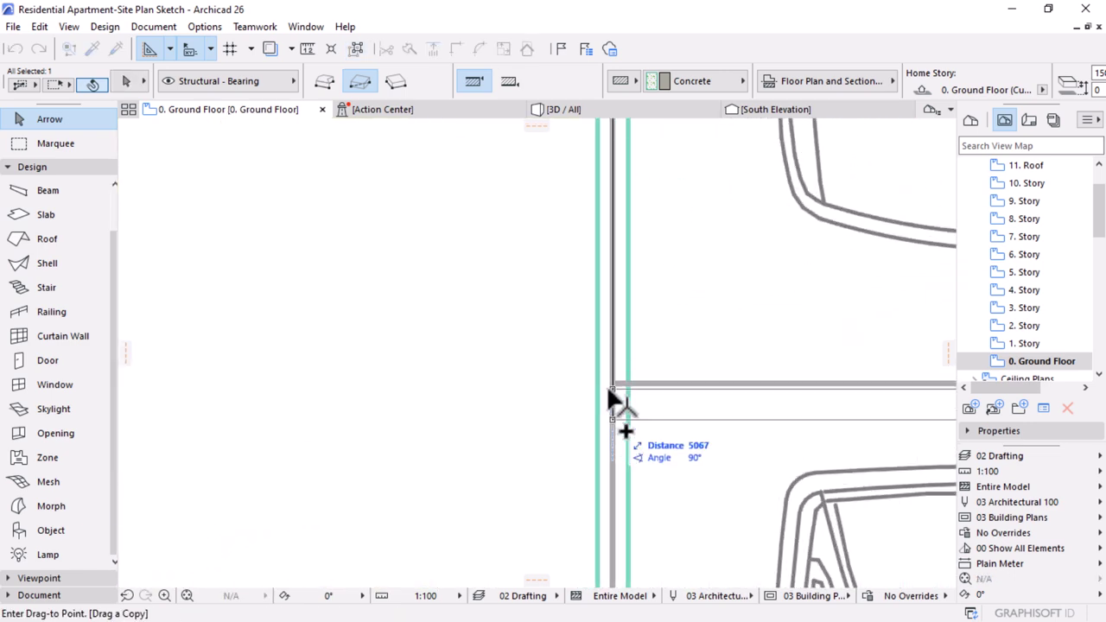
{"action": "left_click", "coordinate": [616, 391]}
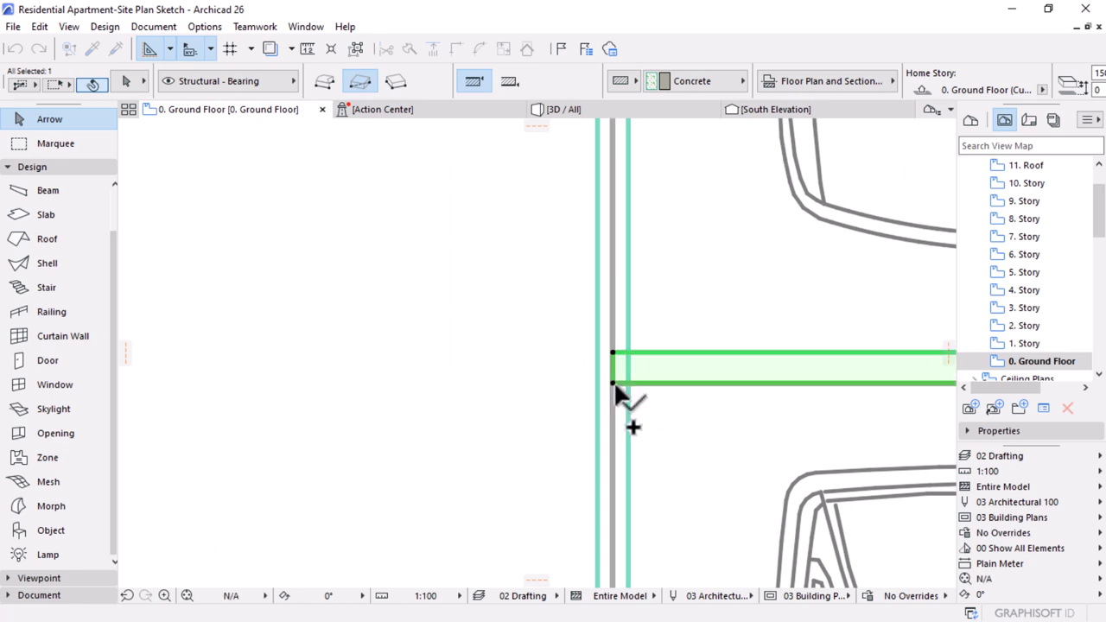
- Move the dividing strip between the two column-side bays so it is centred on the bay dividing line
{"action": "scroll", "coordinate": [610, 358], "scroll_direction": "up", "scroll_amount": 4}
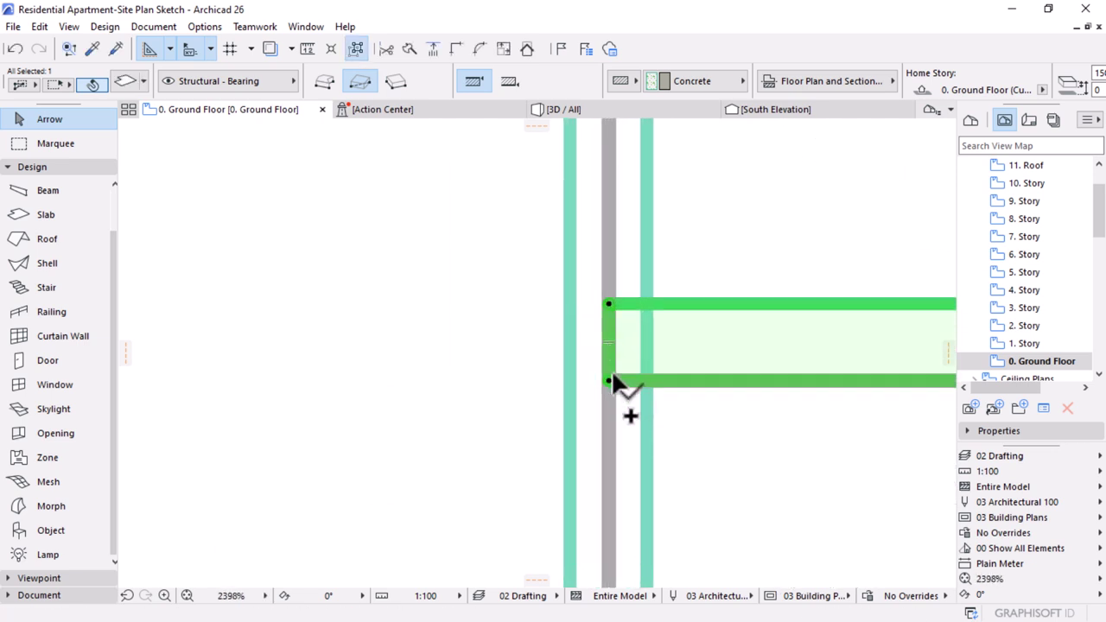
{"action": "left_click", "coordinate": [610, 349]}
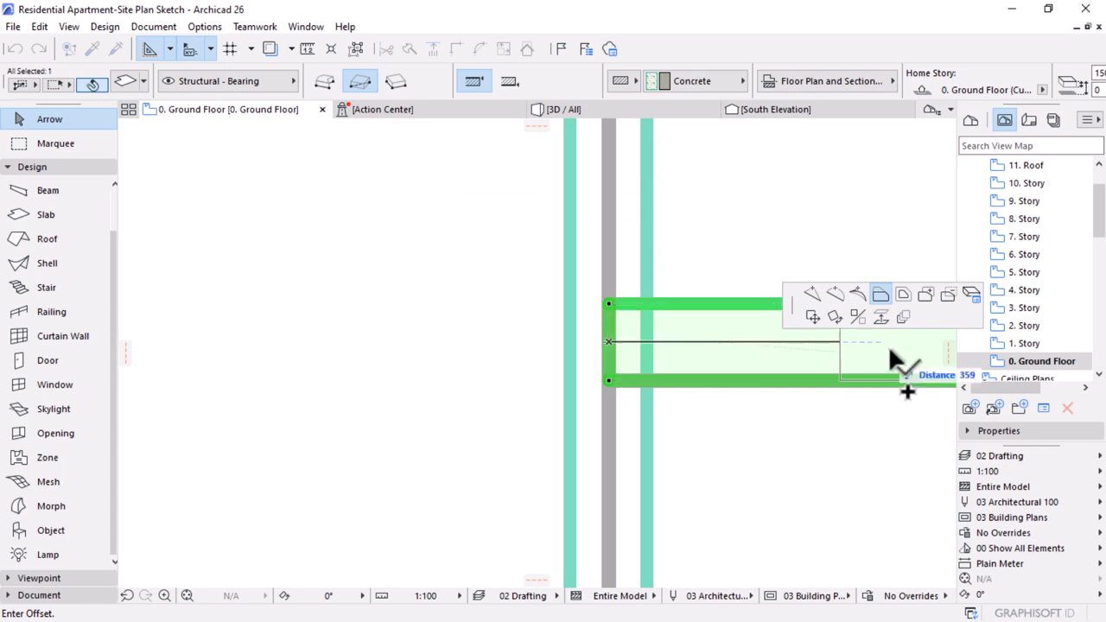
{"action": "left_click", "coordinate": [812, 316]}
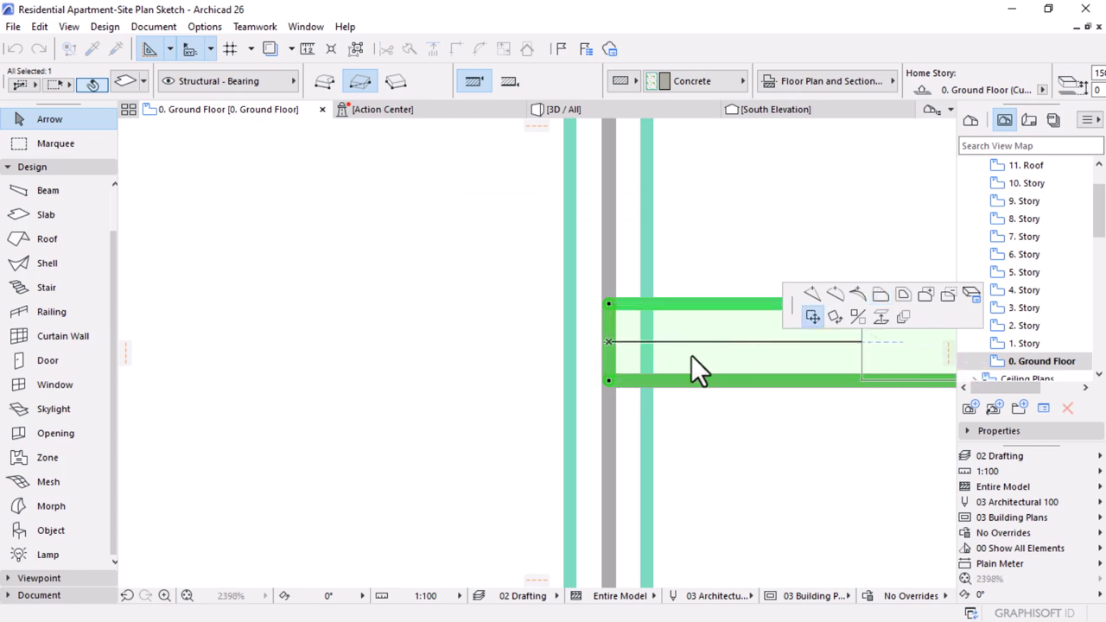
{"action": "left_click", "coordinate": [622, 394]}
{"action": "scroll", "coordinate": [453, 266], "scroll_direction": "down", "scroll_amount": 5}
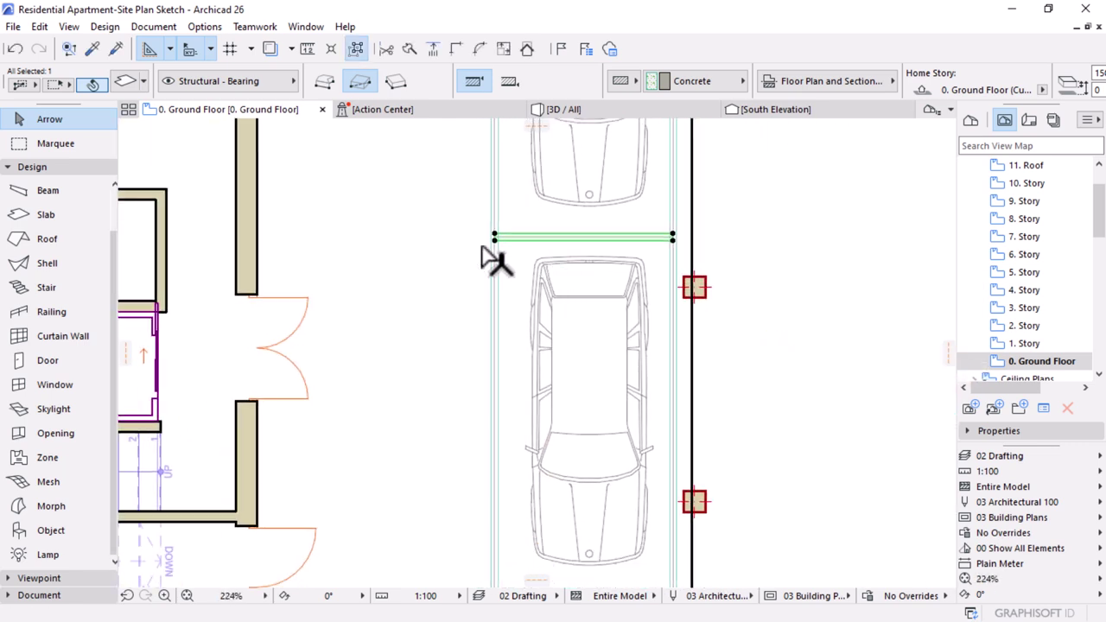
{"action": "scroll", "coordinate": [524, 331], "scroll_direction": "down", "scroll_amount": 1}
- Copy the dividing strip down to the lower boundary line of the lower column-side bay, centred on that line
{"action": "scroll", "coordinate": [516, 227], "scroll_direction": "up", "scroll_amount": 15}
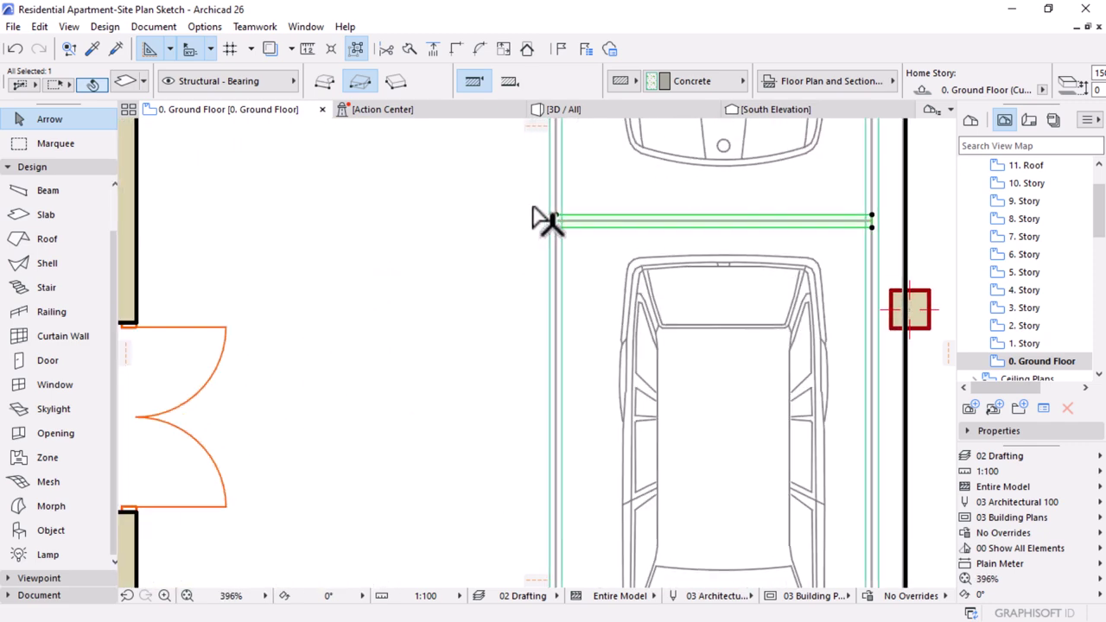
{"action": "key", "text": "ctrl+shift+d"}
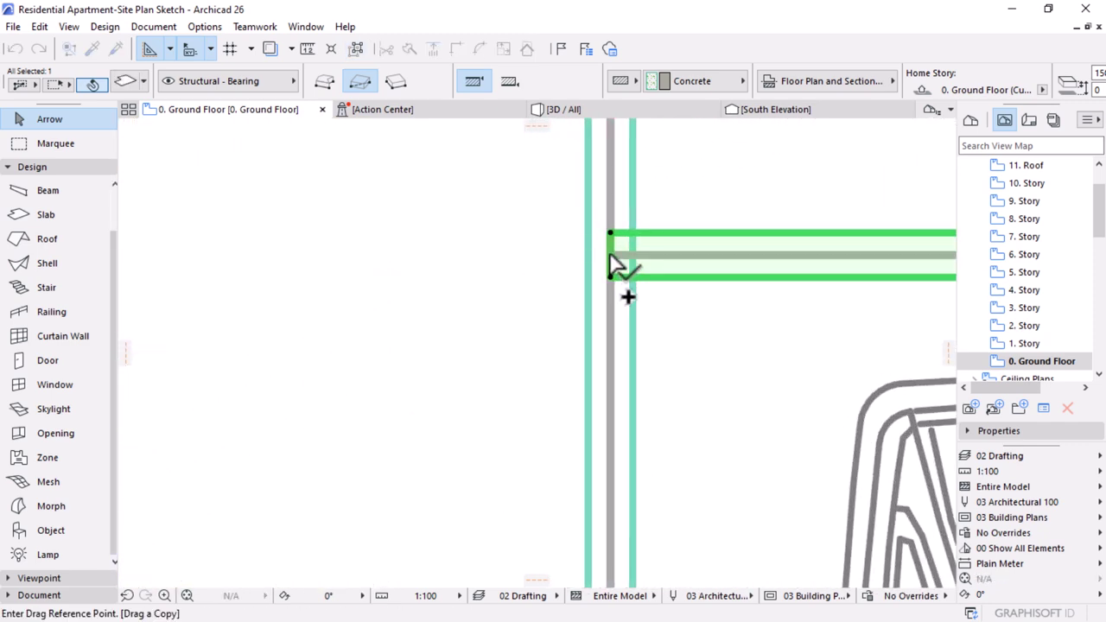
{"action": "left_click", "coordinate": [612, 262]}
{"action": "scroll", "coordinate": [630, 183], "scroll_direction": "down", "scroll_amount": 1}
{"action": "scroll", "coordinate": [629, 181], "scroll_direction": "down", "scroll_amount": 10}
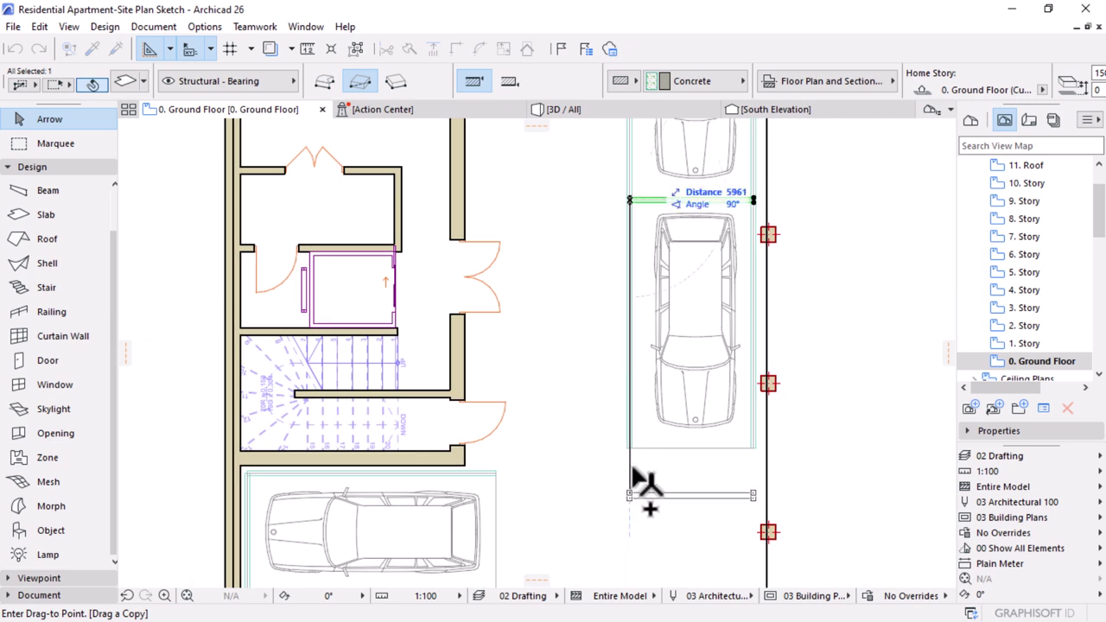
{"action": "scroll", "coordinate": [630, 442], "scroll_direction": "up", "scroll_amount": 8}
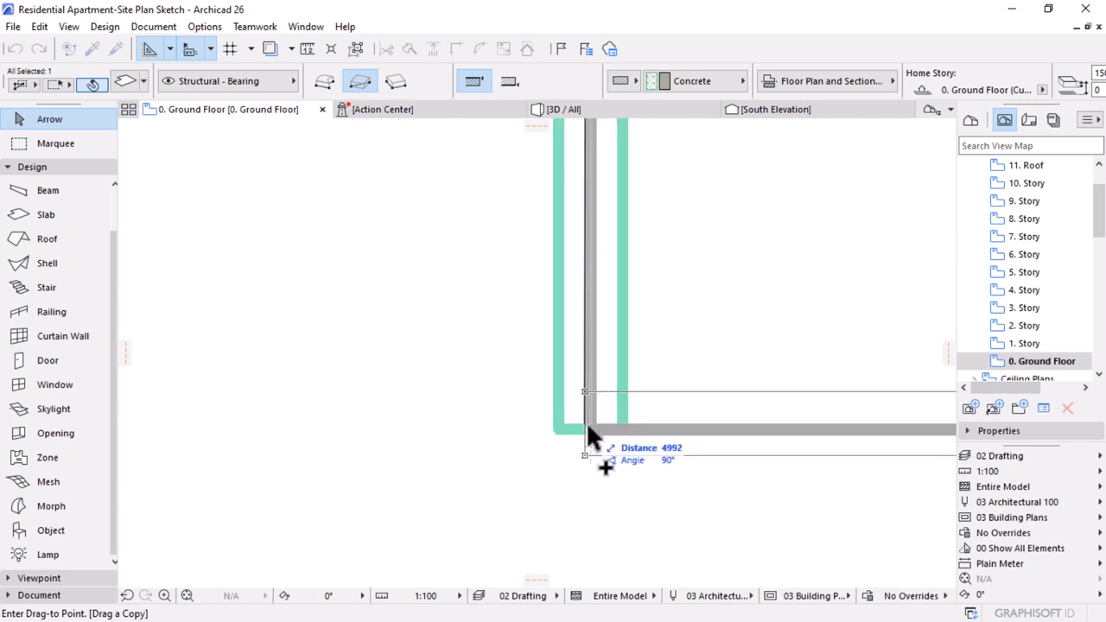
{"action": "type", "text": "1000"}
{"action": "key", "text": "Return"}
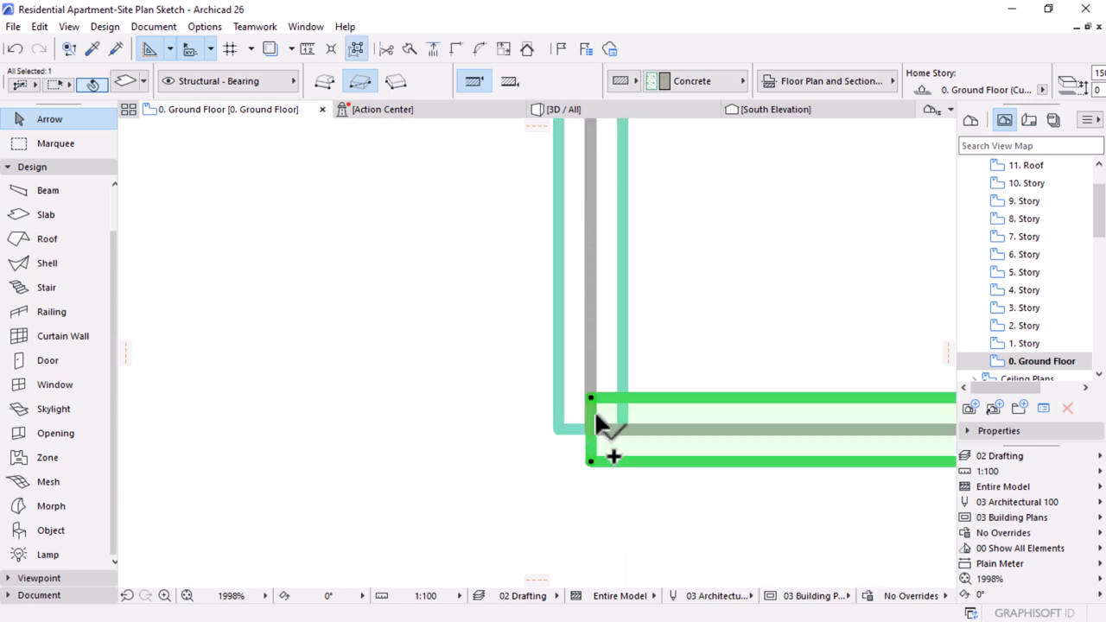
- Extend the building-side end of the bottom strip to the outer edge of the long side strip
{"action": "left_click", "coordinate": [593, 410]}
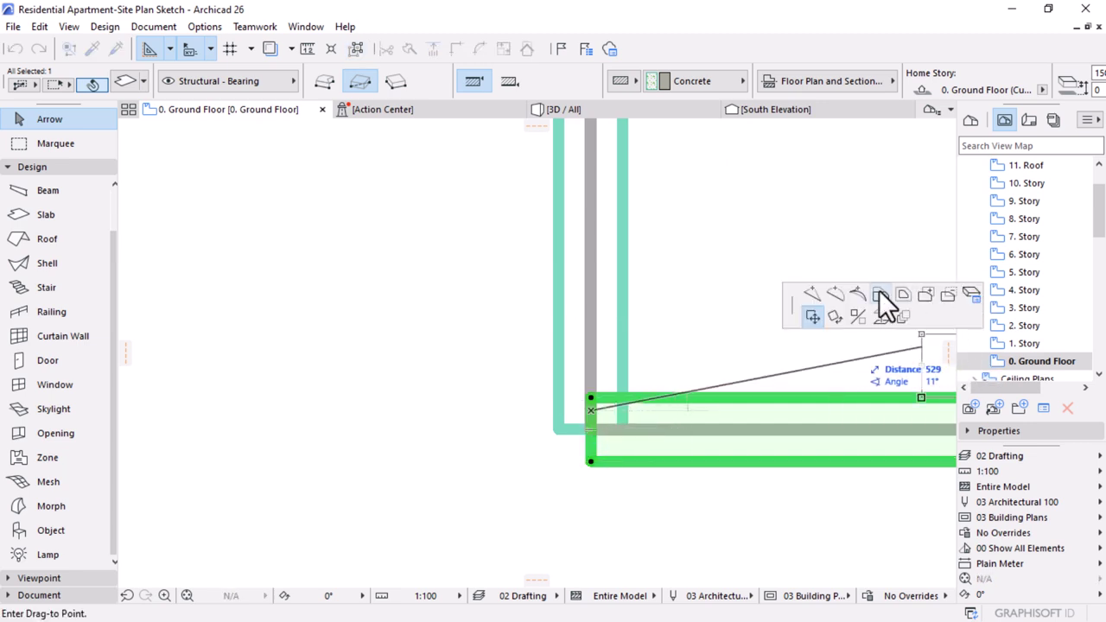
{"action": "left_click", "coordinate": [880, 294]}
{"action": "left_click", "coordinate": [560, 425]}
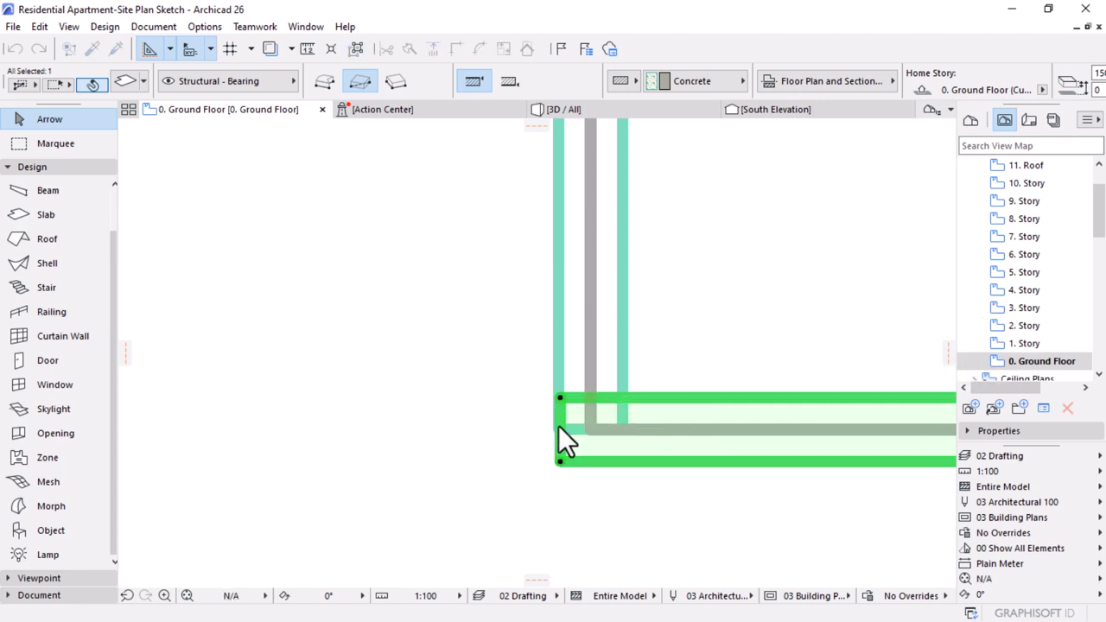
{"action": "scroll", "coordinate": [590, 345], "scroll_direction": "down", "scroll_amount": 5}
- Extend the column-side end of the bottom strip to the outer edge of the side strip next to the columns
{"action": "scroll", "coordinate": [924, 423], "scroll_direction": "up", "scroll_amount": 6}
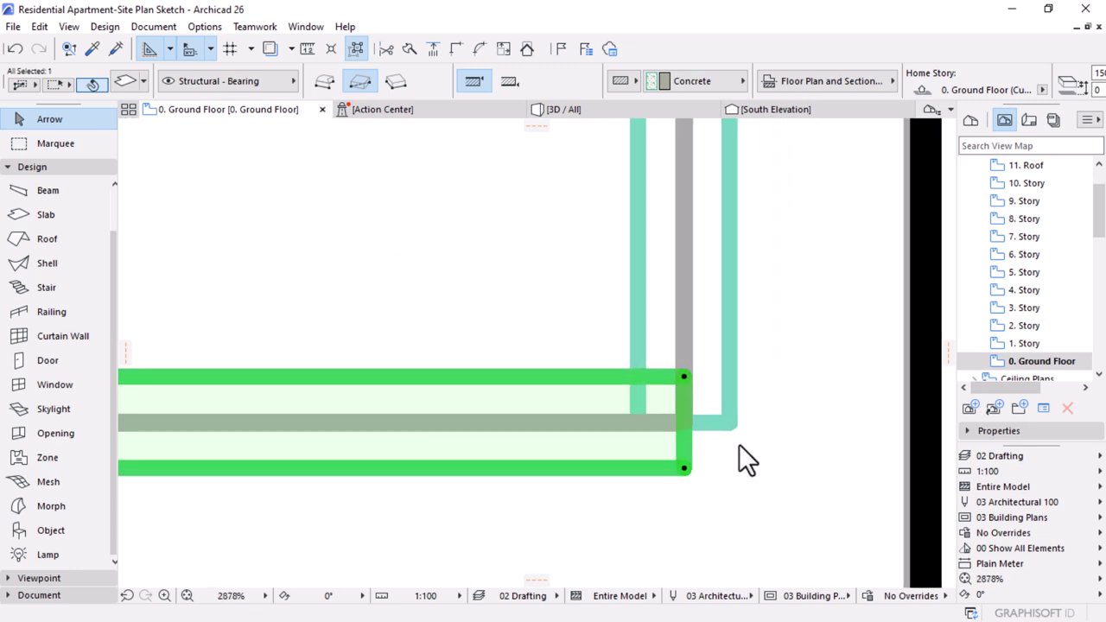
{"action": "left_click", "coordinate": [698, 433]}
{"action": "left_click", "coordinate": [680, 439]}
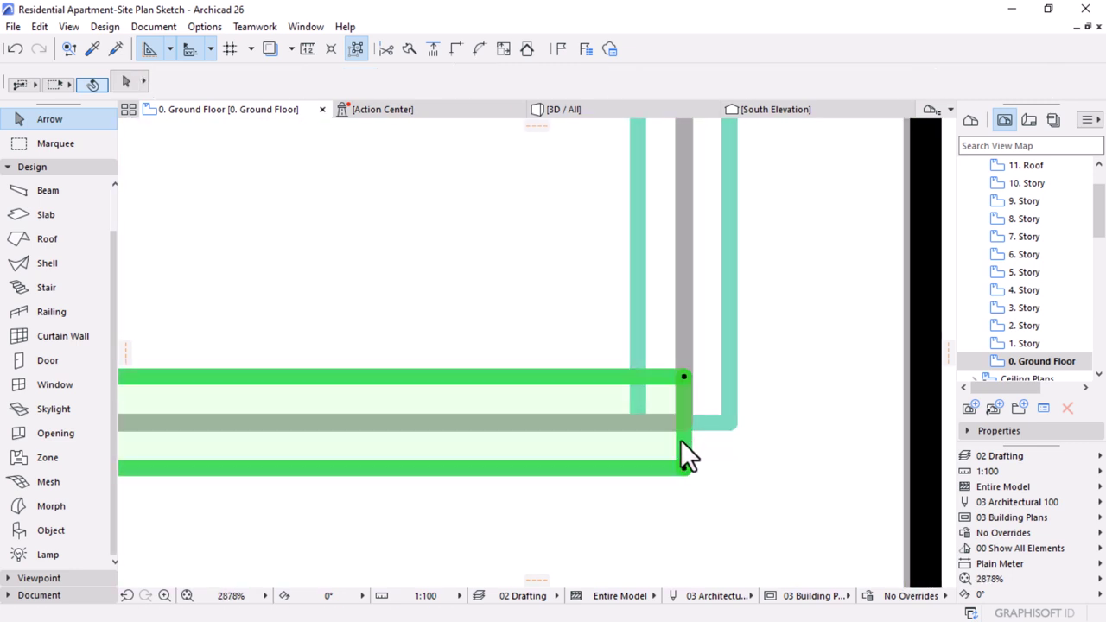
{"action": "left_click", "coordinate": [684, 440]}
{"action": "left_click", "coordinate": [728, 418]}
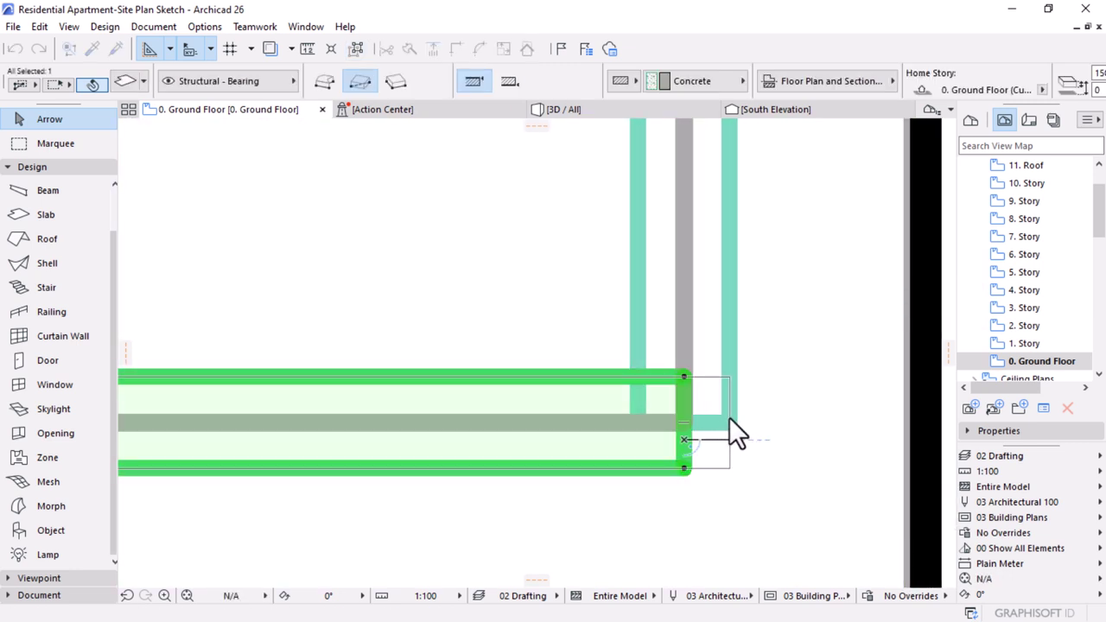
- Inspect the painted parking bay strips and the empty paved corner of the site in the 3D view
{"action": "left_click", "coordinate": [581, 110]}
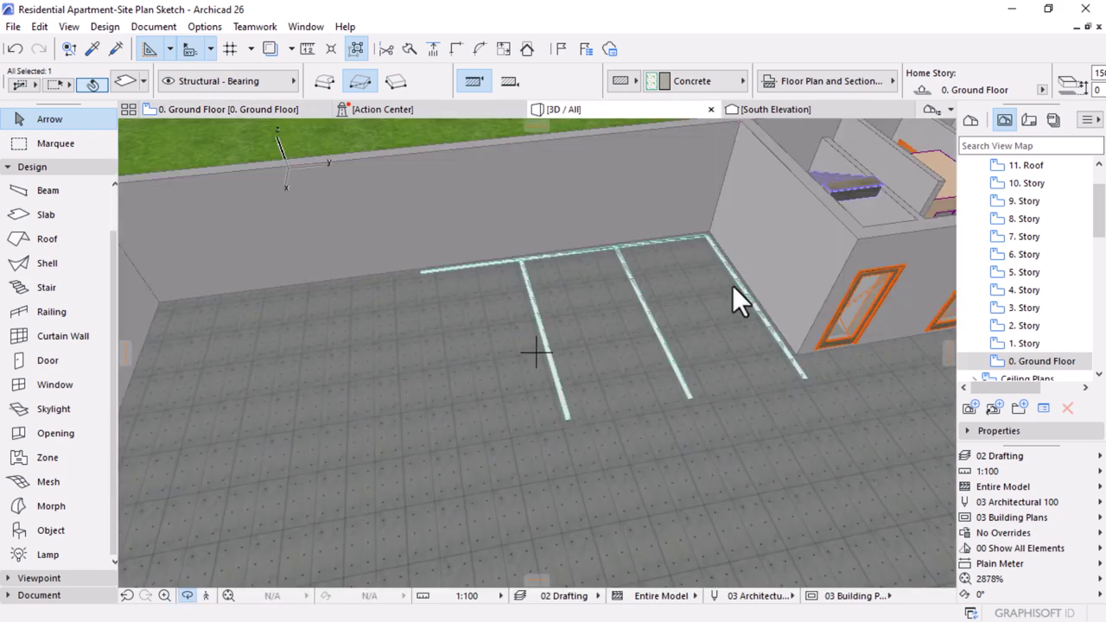
{"action": "key", "text": "Escape"}
{"action": "scroll", "coordinate": [521, 316], "scroll_direction": "down", "scroll_amount": 6}
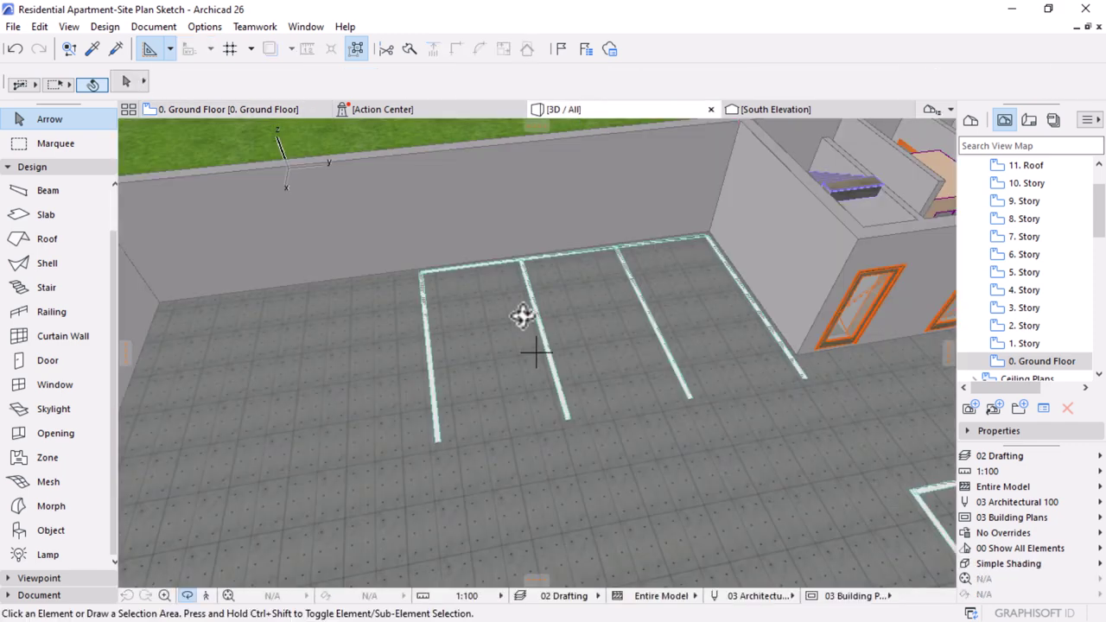
{"action": "left_click_drag", "start_coordinate": [691, 334], "coordinate": [480, 381]}
{"action": "scroll", "coordinate": [471, 259], "scroll_direction": "up", "scroll_amount": 5}
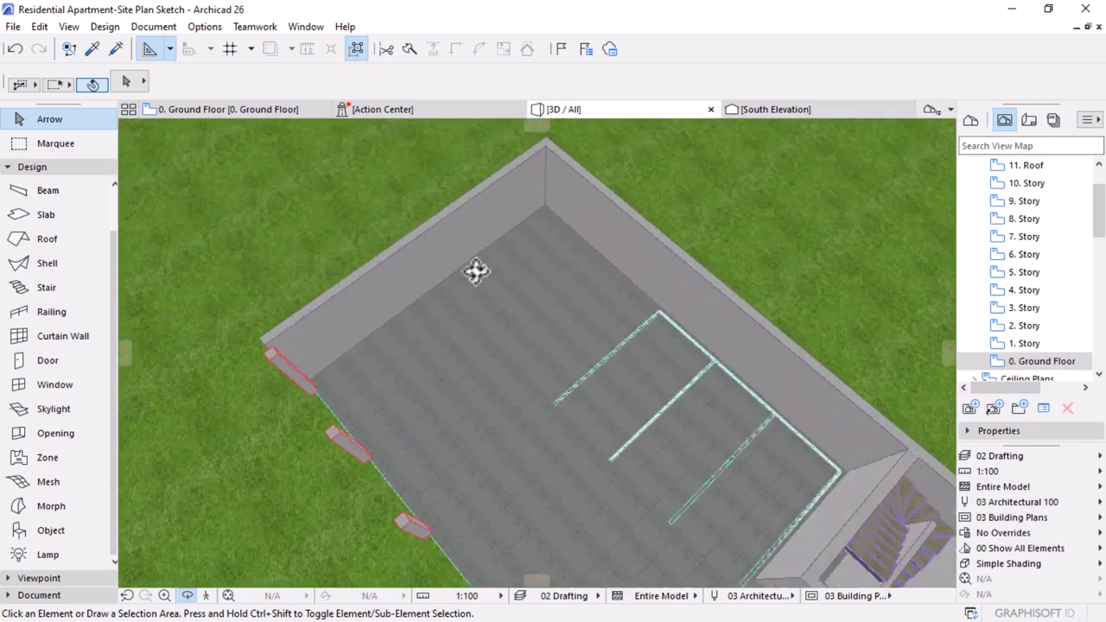
- Subtract the large rectangle drawn beyond the three wall-side bays from the ground-floor paving slab to form a garden opening
{"action": "left_click", "coordinate": [178, 108]}
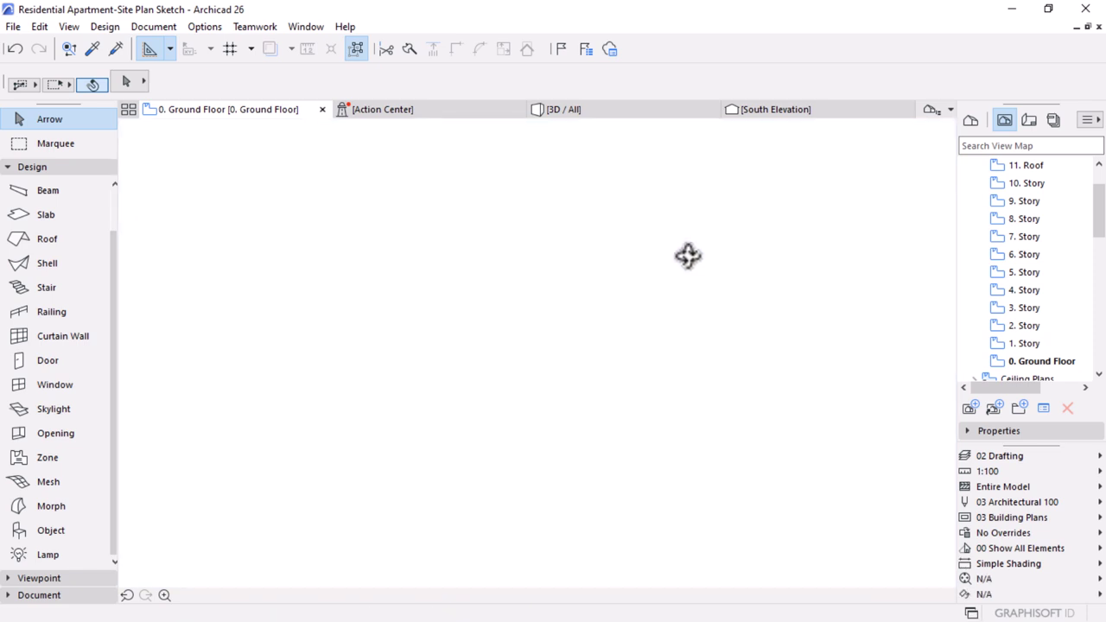
{"action": "scroll", "coordinate": [644, 262], "scroll_direction": "down", "scroll_amount": 10}
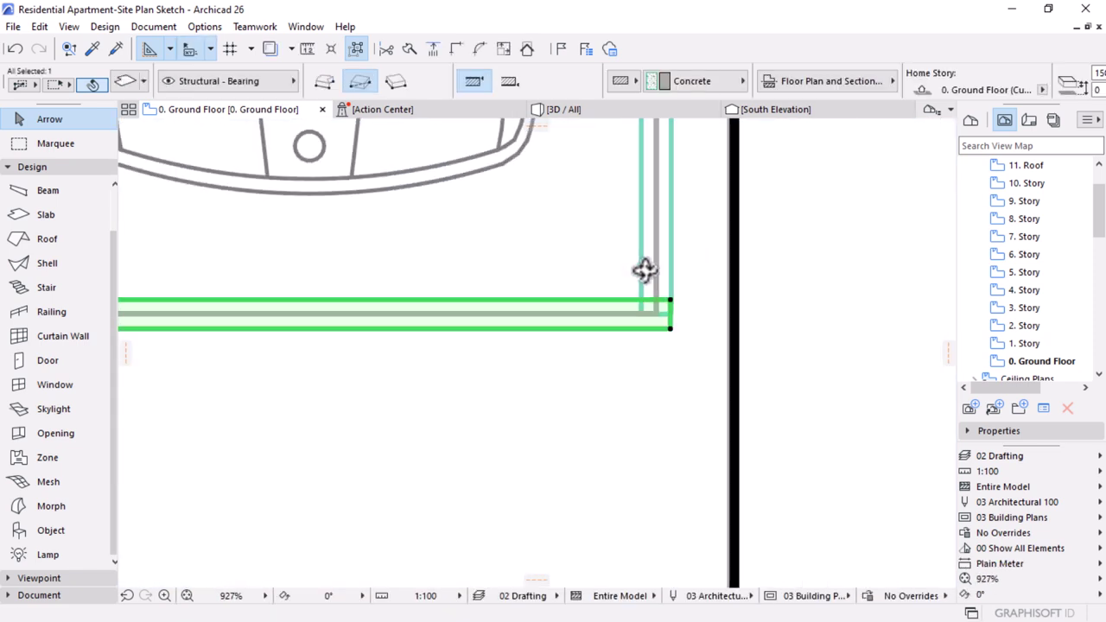
{"action": "scroll", "coordinate": [672, 161], "scroll_direction": "down", "scroll_amount": 5}
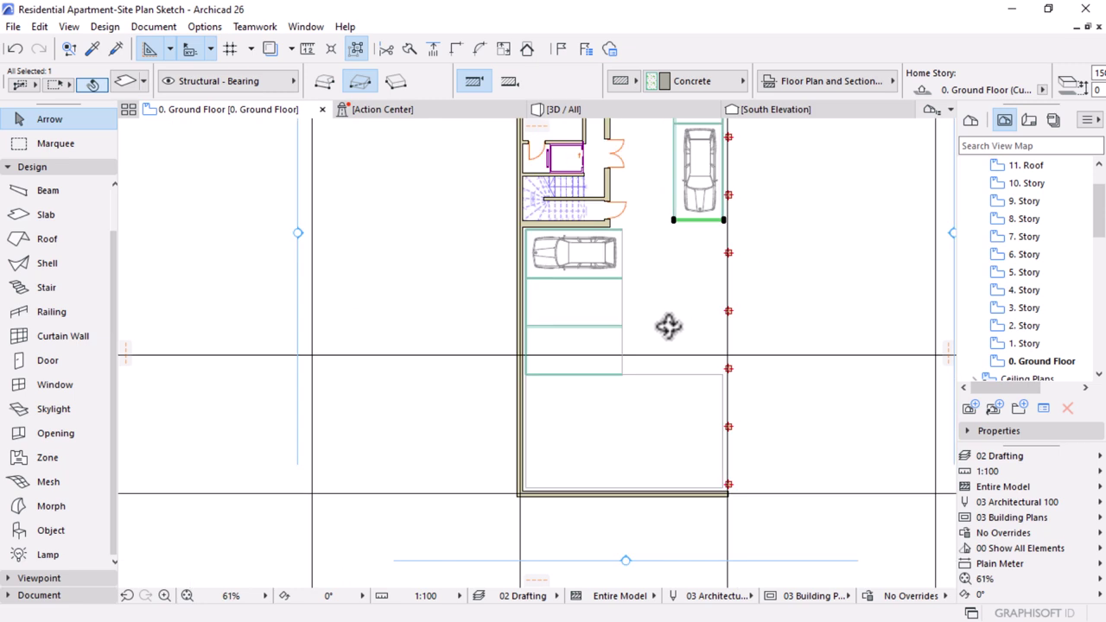
{"action": "left_click", "coordinate": [664, 253]}
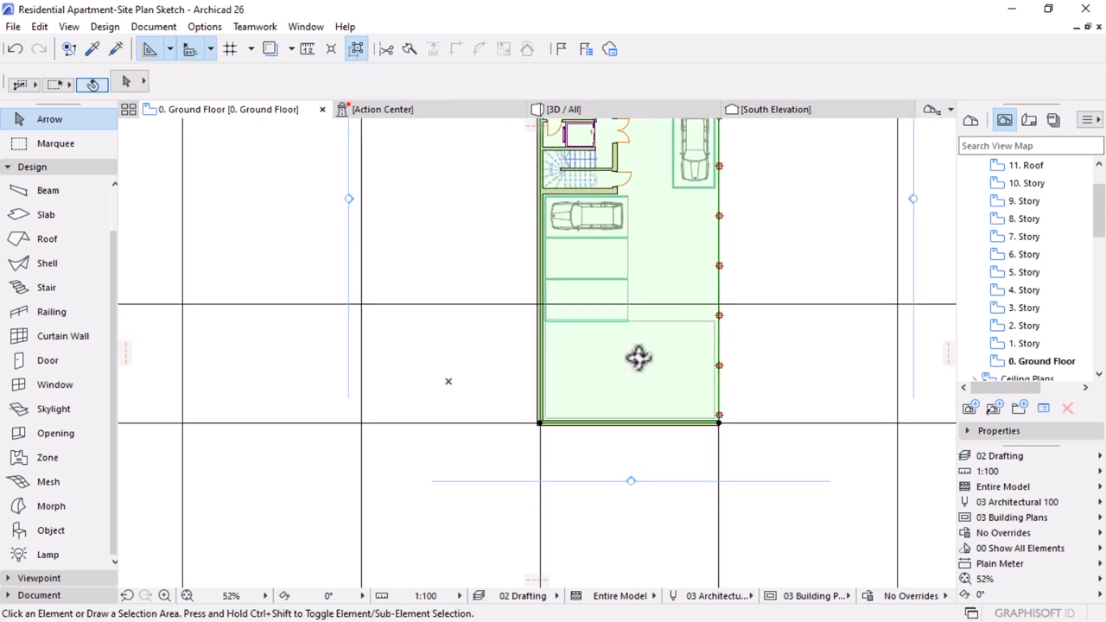
{"action": "left_click", "coordinate": [720, 424]}
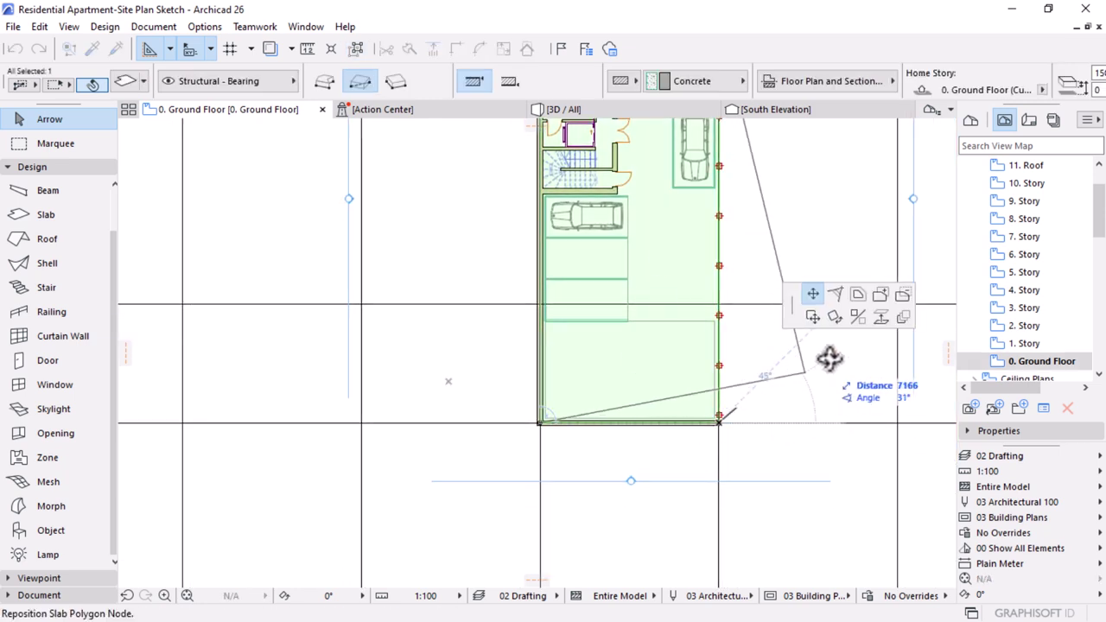
{"action": "left_click", "coordinate": [901, 294]}
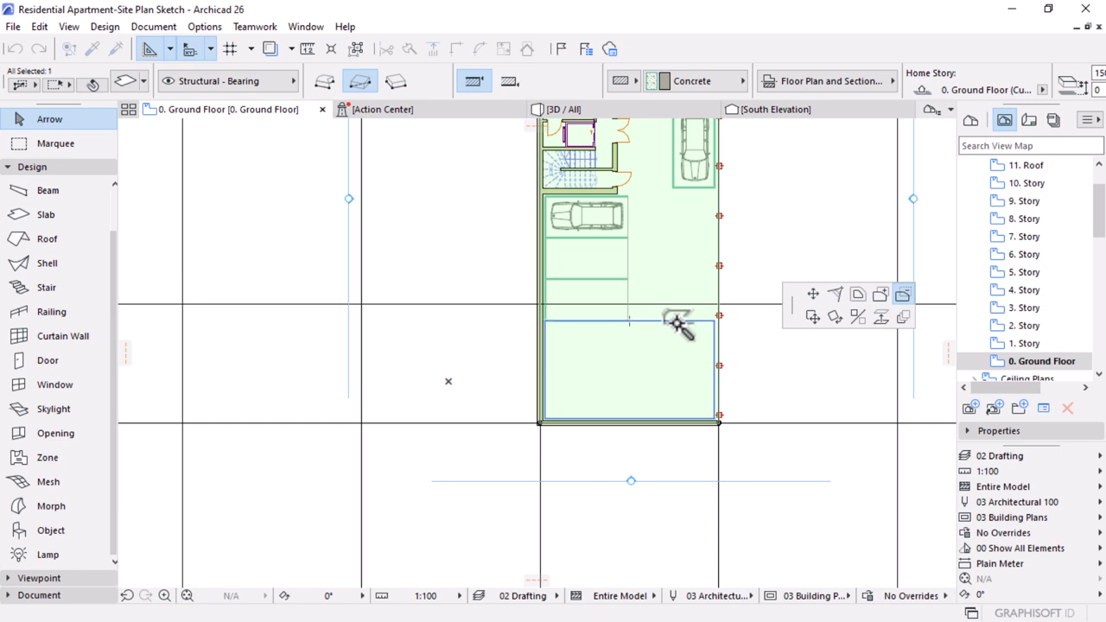
{"action": "left_click", "coordinate": [678, 321]}
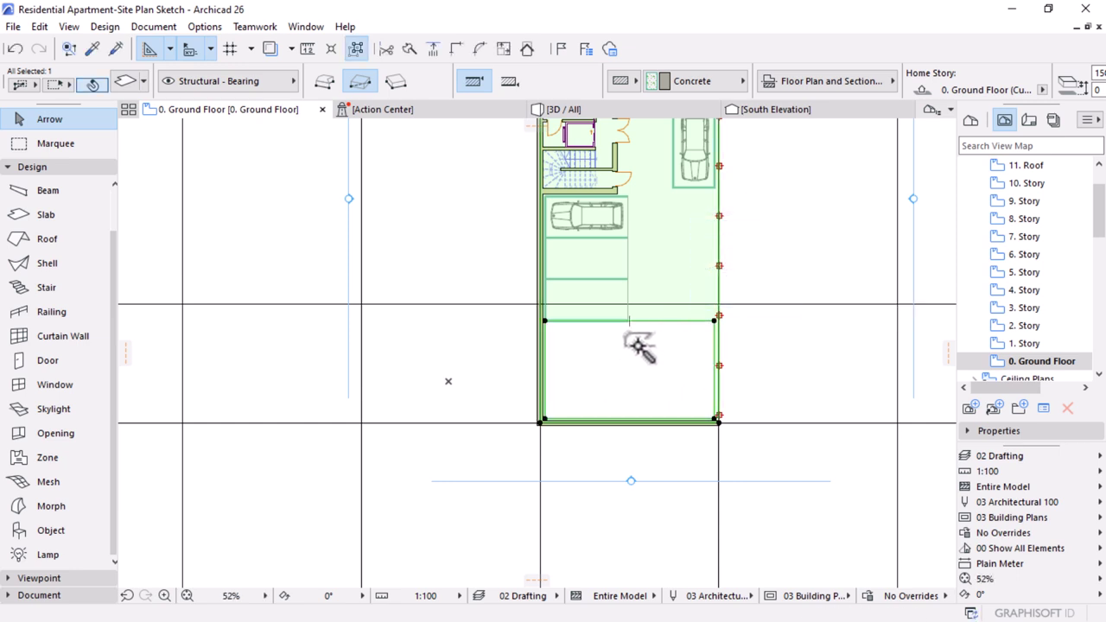
- Offset the garden opening's edge nearest the parking bays inward by about 500 mm, leaving a paved strip
{"action": "scroll", "coordinate": [639, 347], "scroll_direction": "up", "scroll_amount": 5}
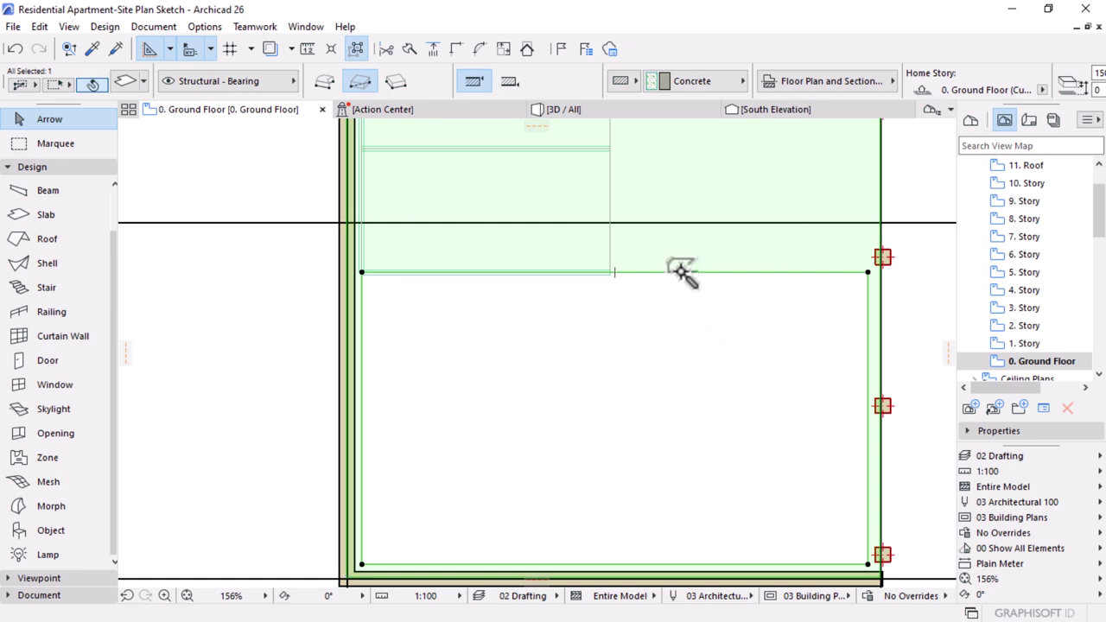
{"action": "left_click", "coordinate": [681, 272]}
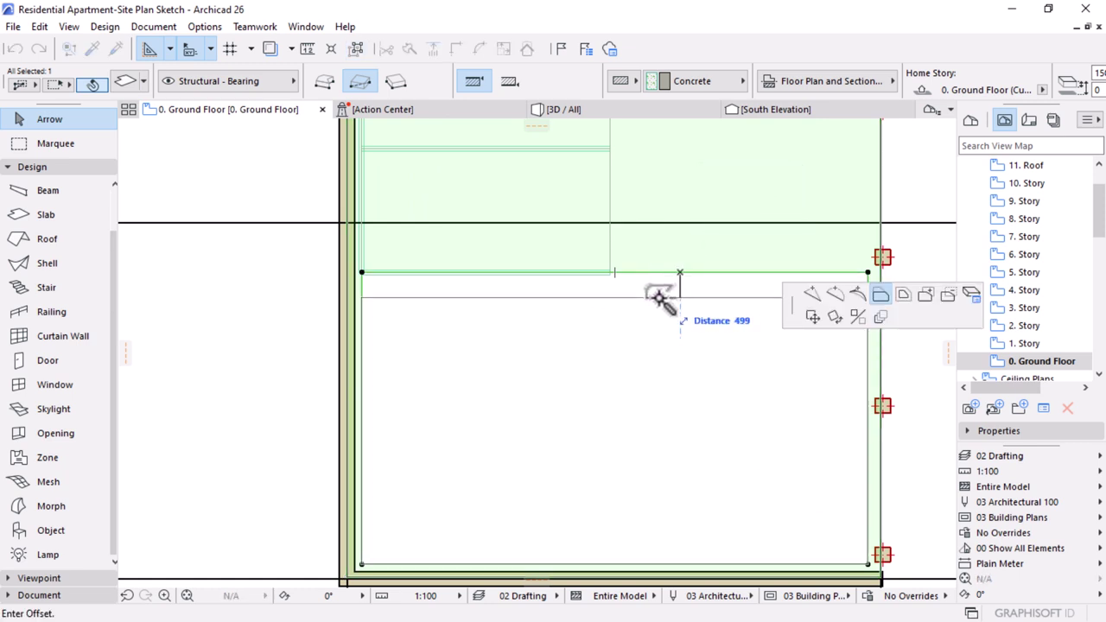
{"action": "left_click", "coordinate": [659, 296]}
{"action": "scroll", "coordinate": [653, 296], "scroll_direction": "down", "scroll_amount": 6}
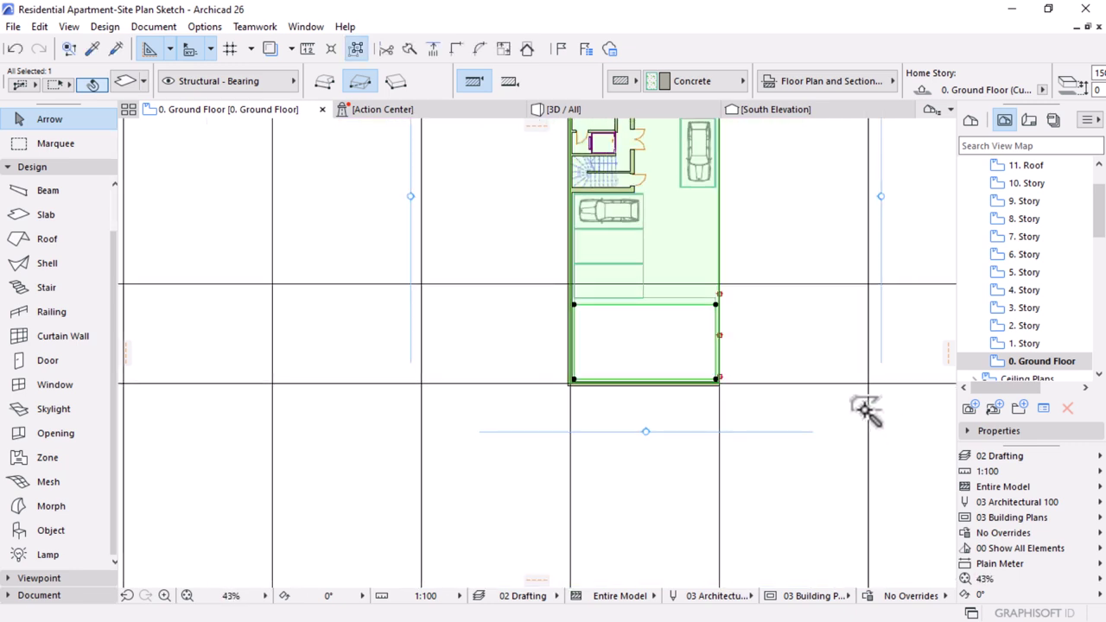
- In the 3D view, offset the garden opening's column-side edge inward by about 3570 mm
{"action": "left_click", "coordinate": [646, 109]}
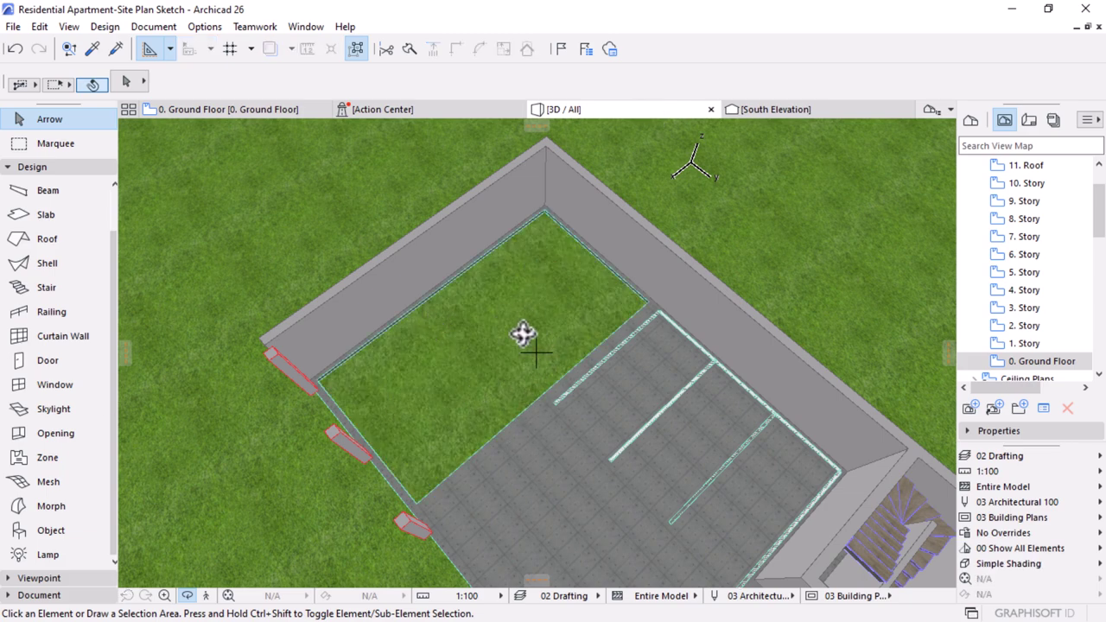
{"action": "scroll", "coordinate": [378, 489], "scroll_direction": "up", "scroll_amount": 2}
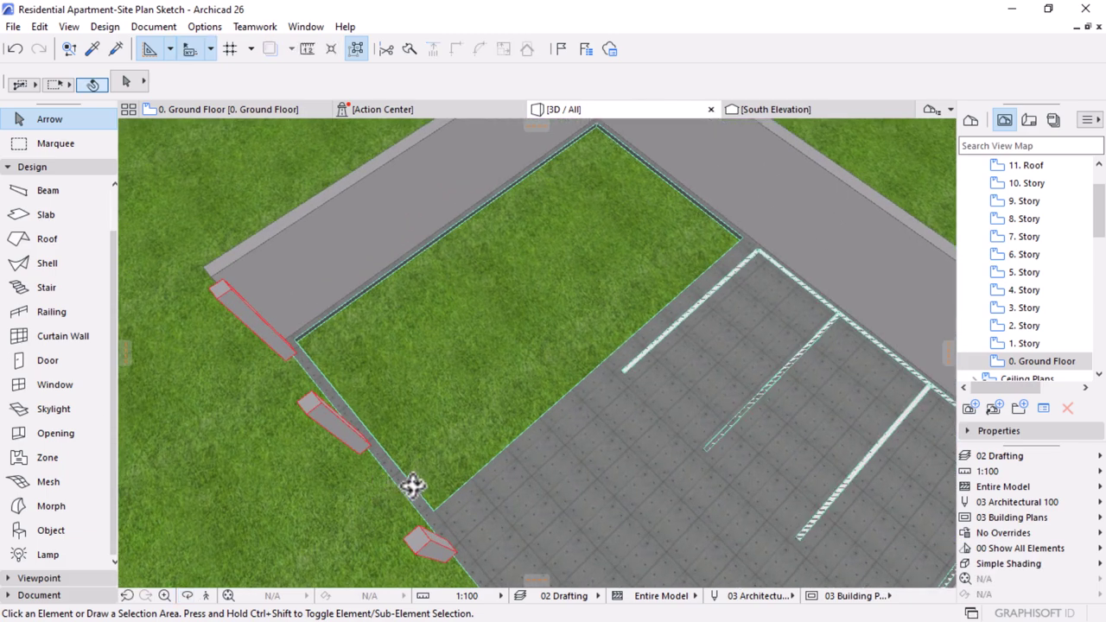
{"action": "left_click", "coordinate": [413, 486]}
{"action": "left_click", "coordinate": [413, 486]}
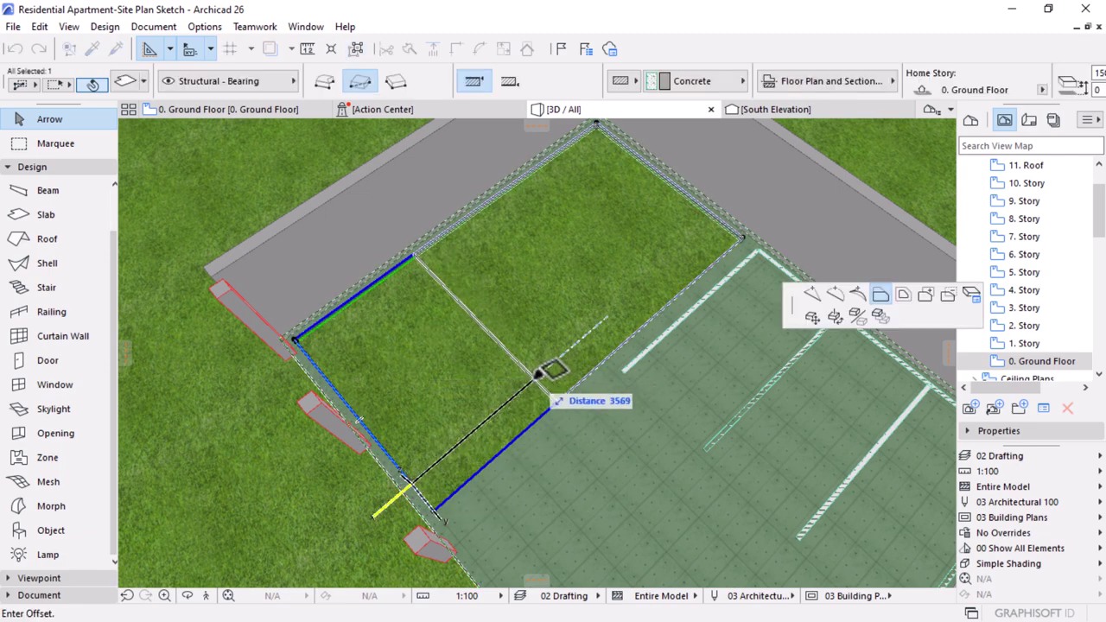
{"action": "left_click", "coordinate": [537, 371]}
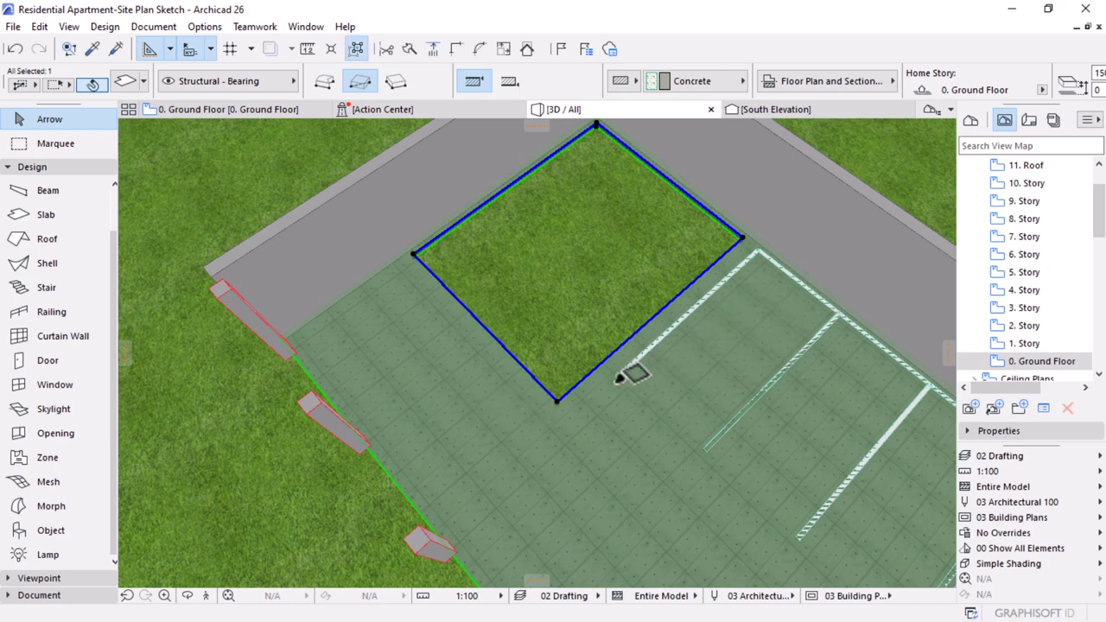
- Chamfer only the garden opening's corner facing the columns and parking bays, and deselect the slab
{"action": "left_click", "coordinate": [559, 399]}
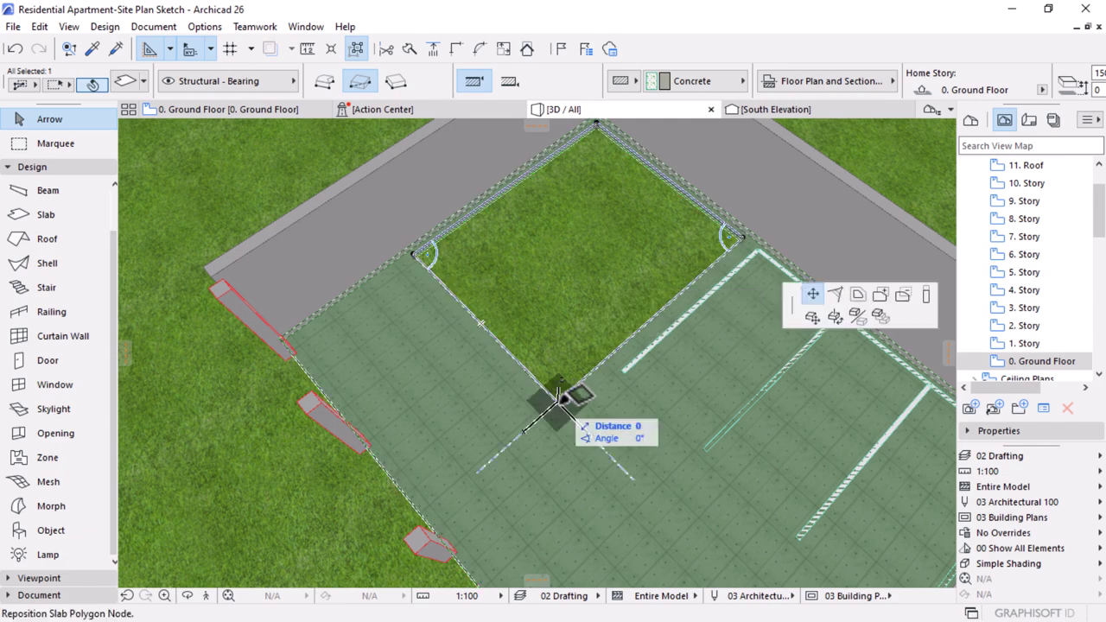
{"action": "left_click", "coordinate": [811, 314]}
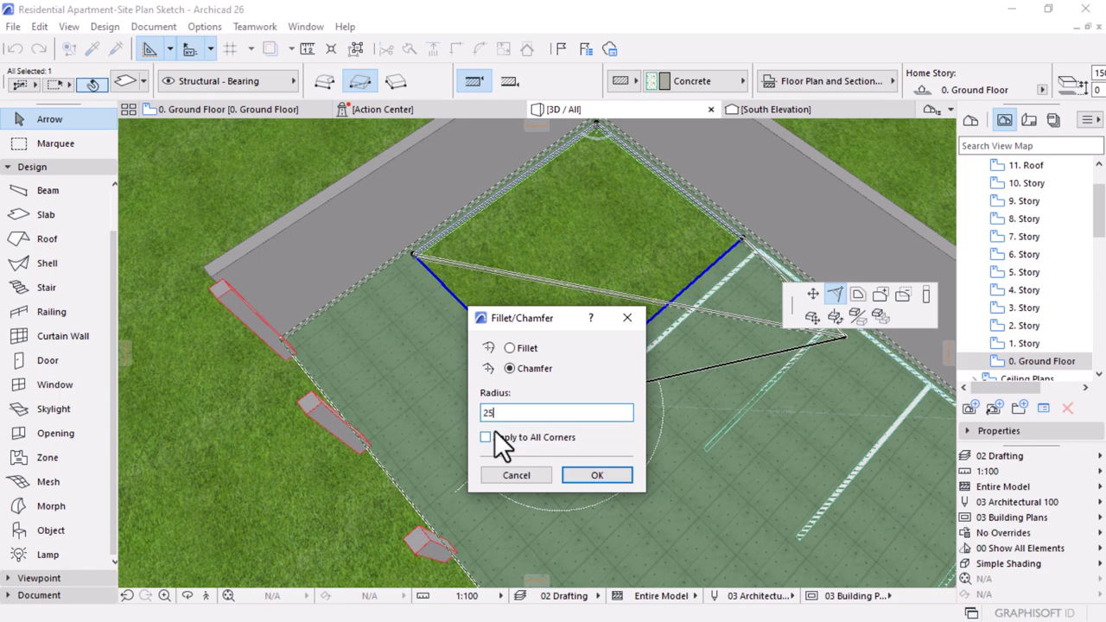
{"action": "key", "text": "Return"}
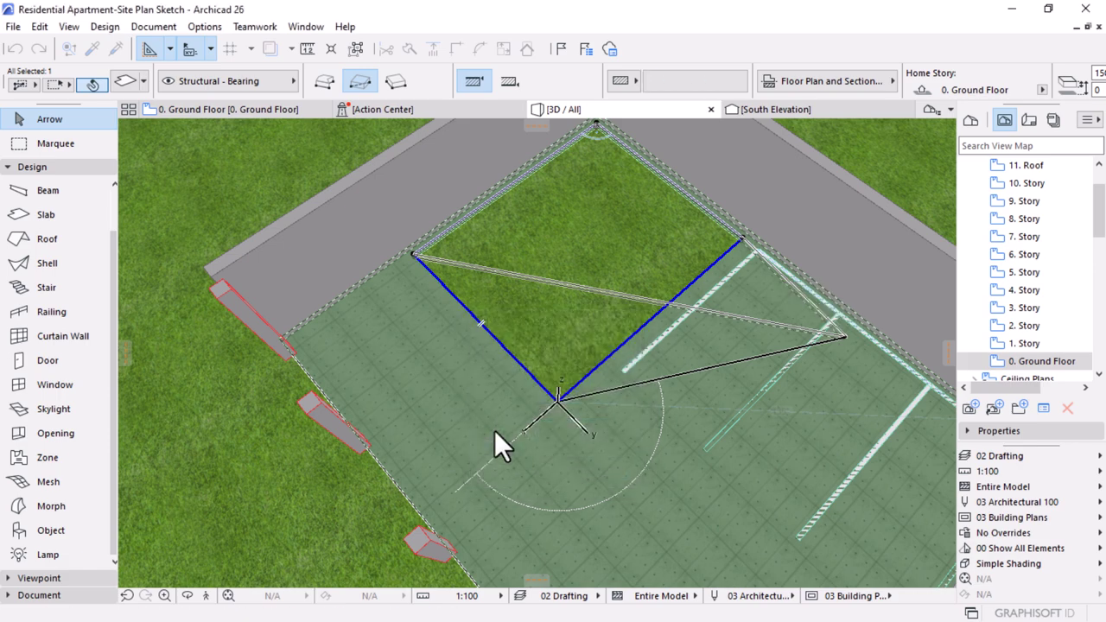
{"action": "key", "text": "Escape"}
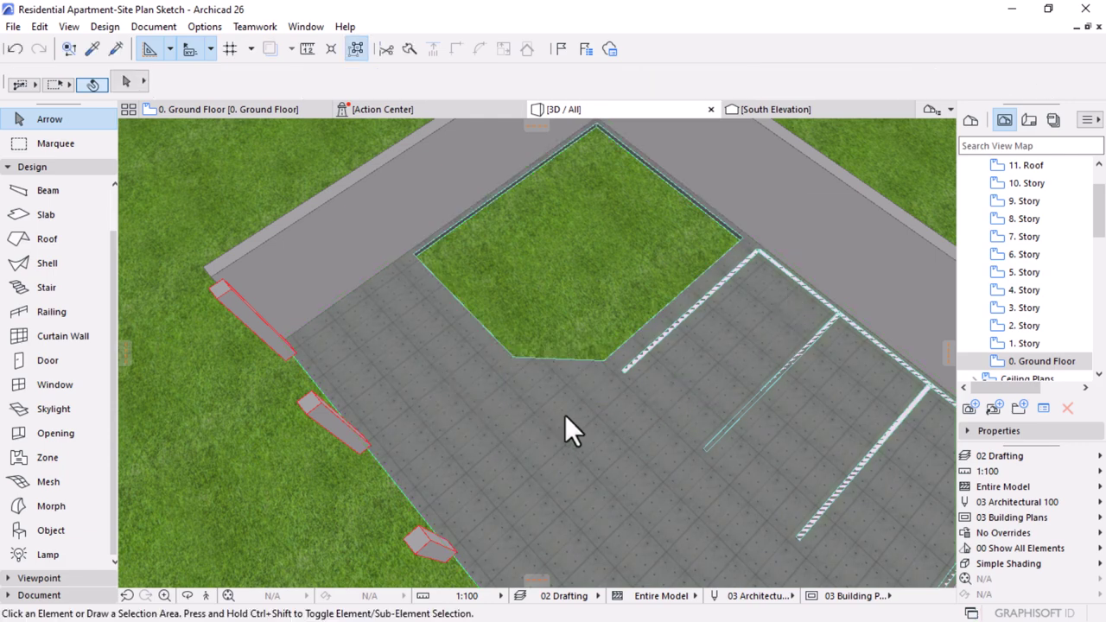
- Select the five slabs forming the wall-side parking bay markings: the four divider lines and the long line along the wall
{"action": "scroll", "coordinate": [553, 371], "scroll_direction": "down", "scroll_amount": 5}
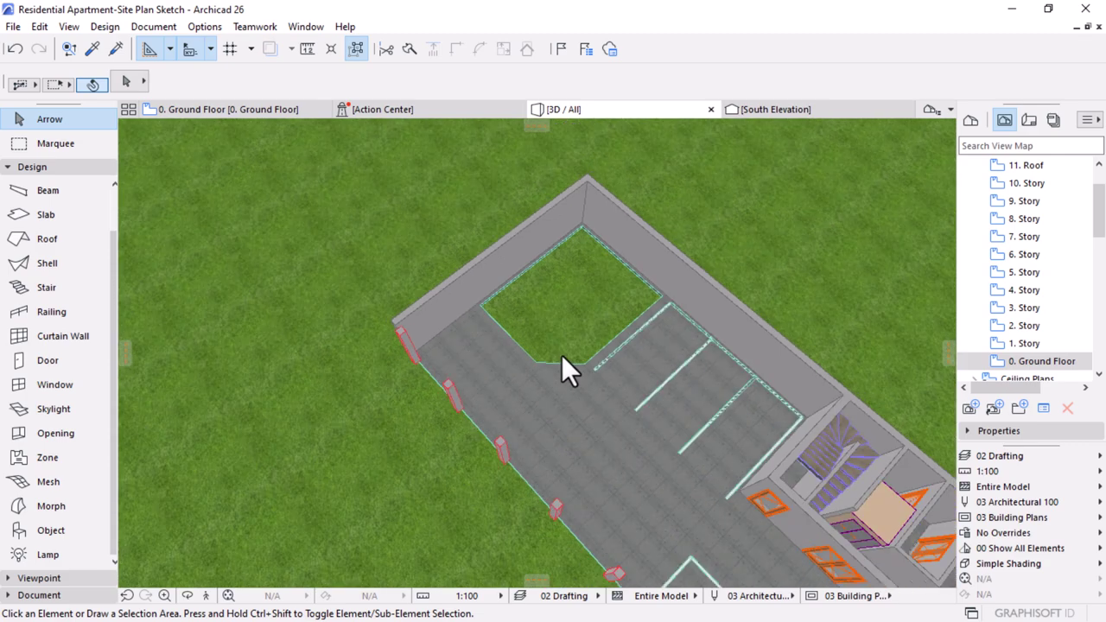
{"action": "middle_click_drag", "start_coordinate": [563, 371], "coordinate": [559, 302]}
{"action": "scroll", "coordinate": [580, 266], "scroll_direction": "up", "scroll_amount": 4}
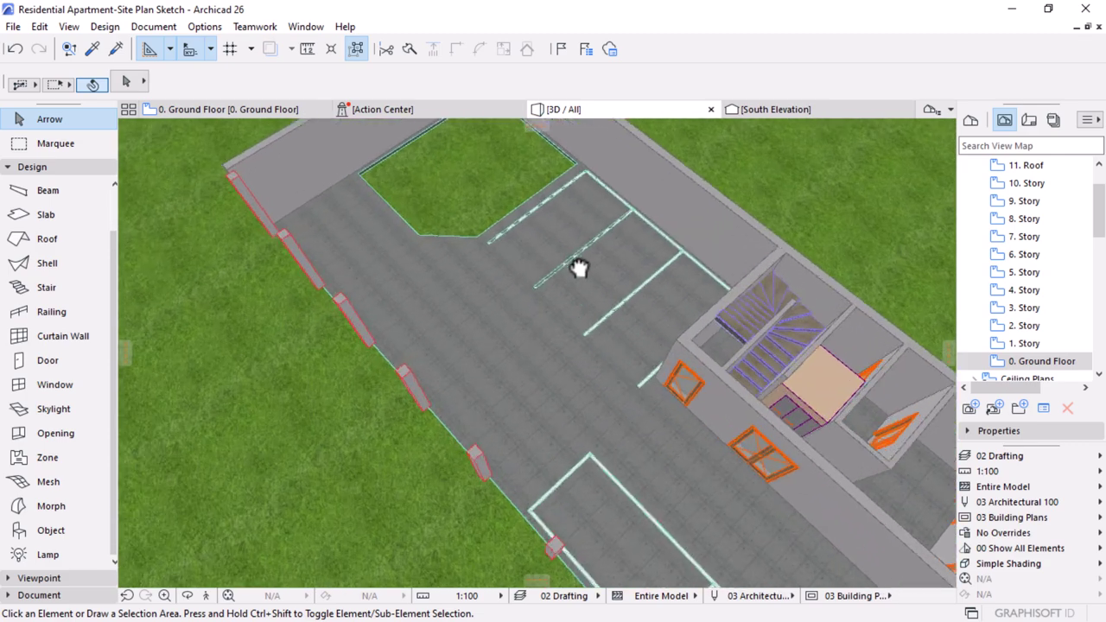
{"action": "scroll", "coordinate": [533, 316], "scroll_direction": "up", "scroll_amount": 2}
{"action": "scroll", "coordinate": [558, 316], "scroll_direction": "up", "scroll_amount": 2}
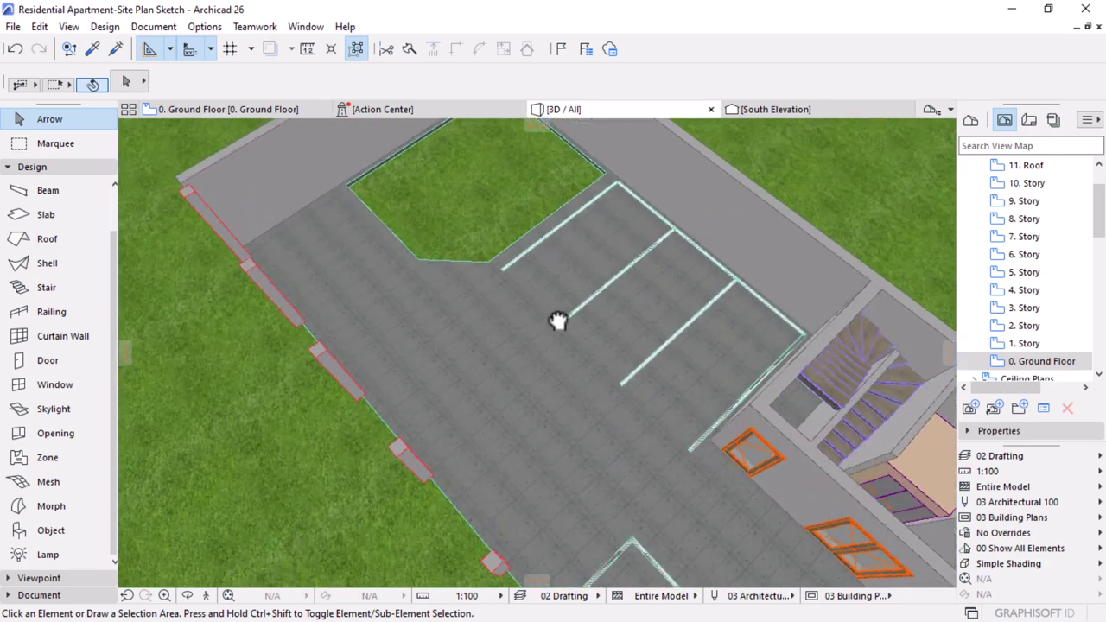
{"action": "scroll", "coordinate": [711, 410], "scroll_direction": "up", "scroll_amount": 2}
{"action": "scroll", "coordinate": [614, 397], "scroll_direction": "up", "scroll_amount": 2}
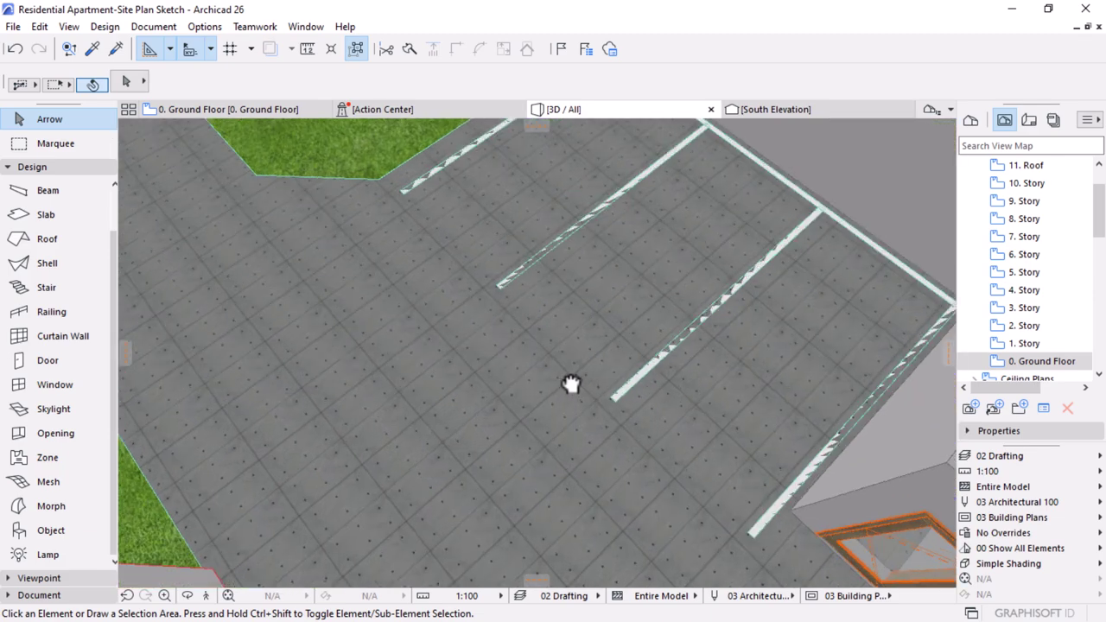
{"action": "left_click", "coordinate": [611, 401]}
{"action": "left_click", "coordinate": [759, 535], "text": "shift"}
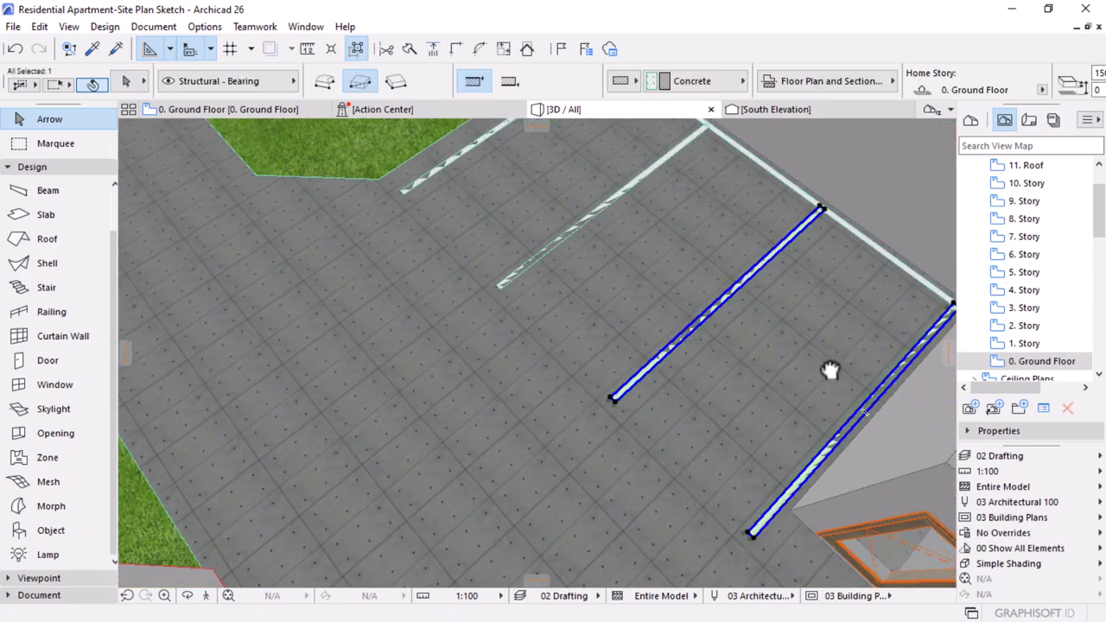
{"action": "left_click", "coordinate": [862, 235], "text": "shift"}
{"action": "left_click", "coordinate": [622, 205], "text": "shift"}
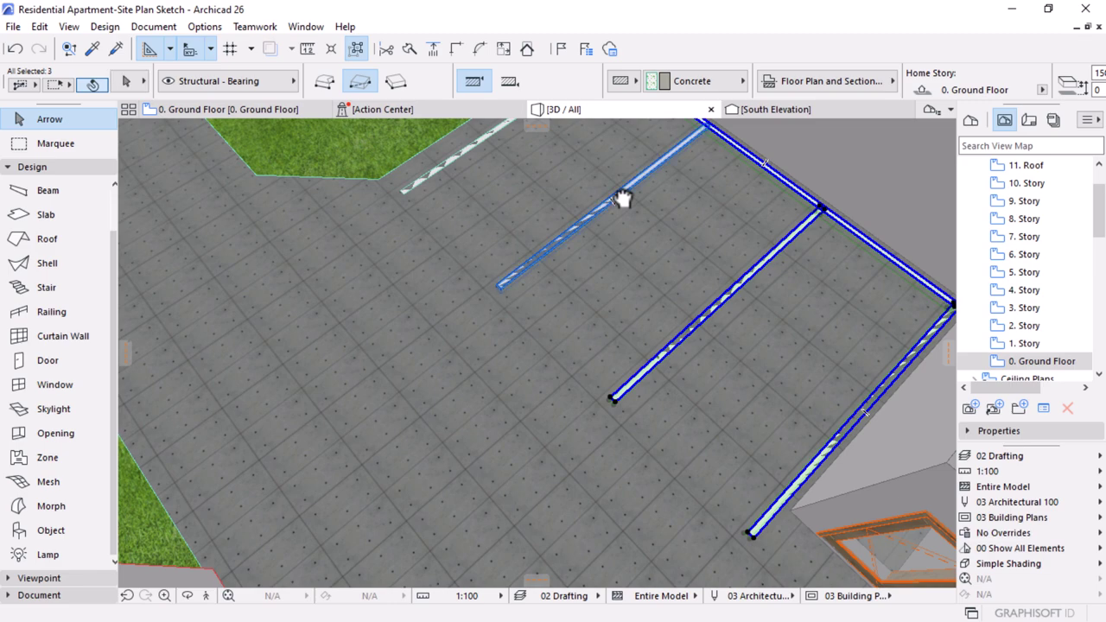
{"action": "left_click", "coordinate": [433, 172], "text": "shift"}
- Add the five column-side parking bay marking slabs to the selection and group all ten marking slabs
{"action": "middle_click_drag", "start_coordinate": [532, 193], "coordinate": [596, 421]}
{"action": "left_click", "coordinate": [596, 420], "text": "shift"}
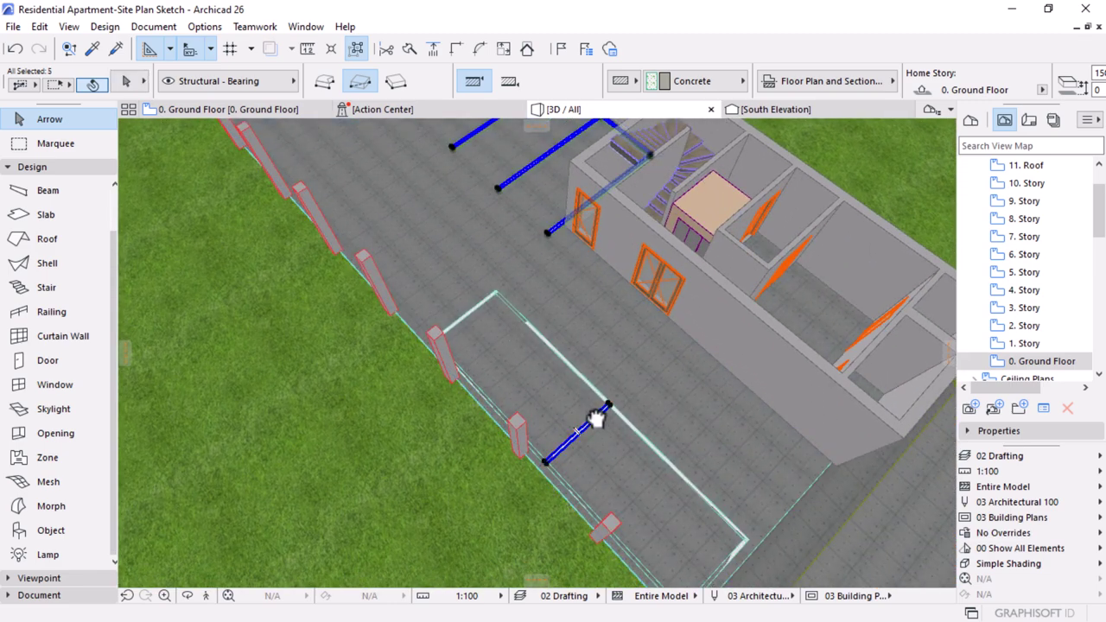
{"action": "left_click", "coordinate": [568, 485], "text": "shift"}
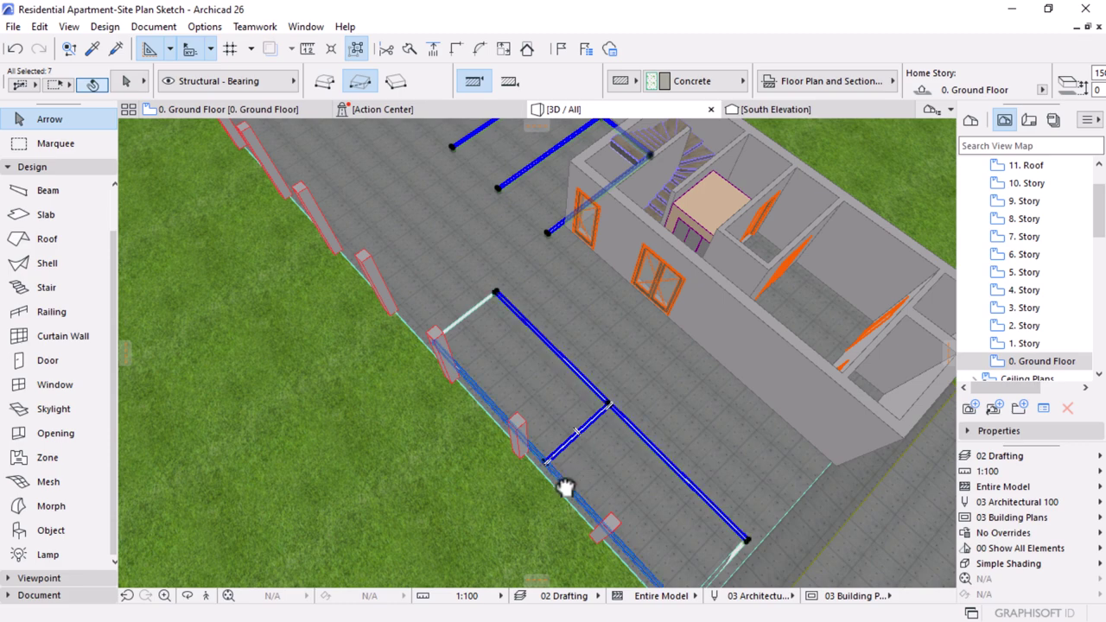
{"action": "left_click", "coordinate": [732, 557], "text": "shift"}
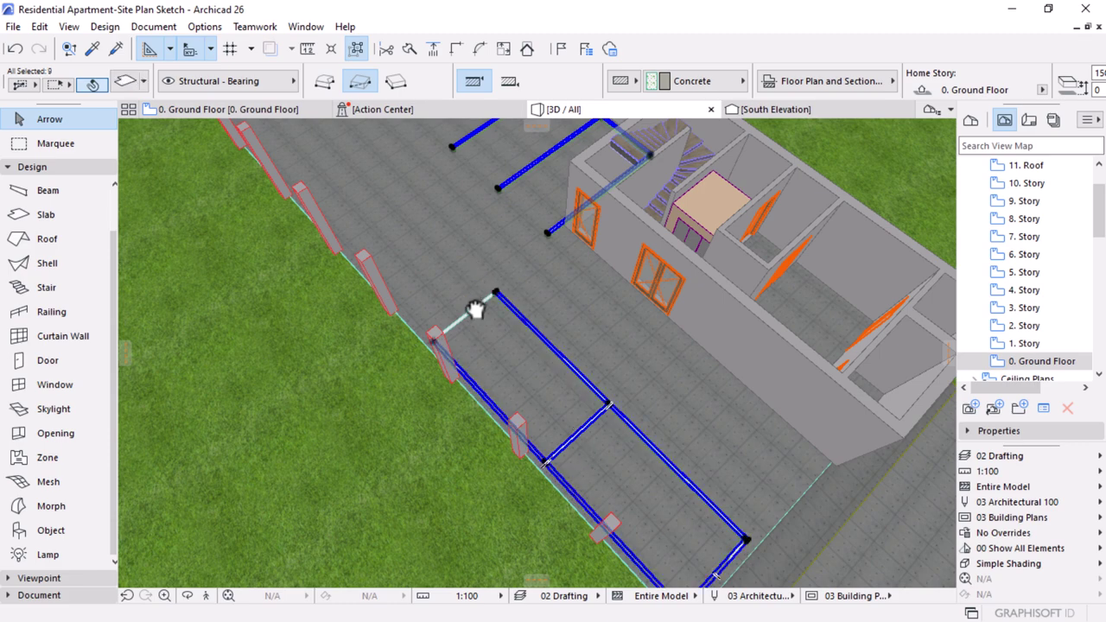
{"action": "left_click", "coordinate": [477, 311], "text": "shift"}
{"action": "scroll", "coordinate": [523, 395], "scroll_direction": "down", "scroll_amount": 3}
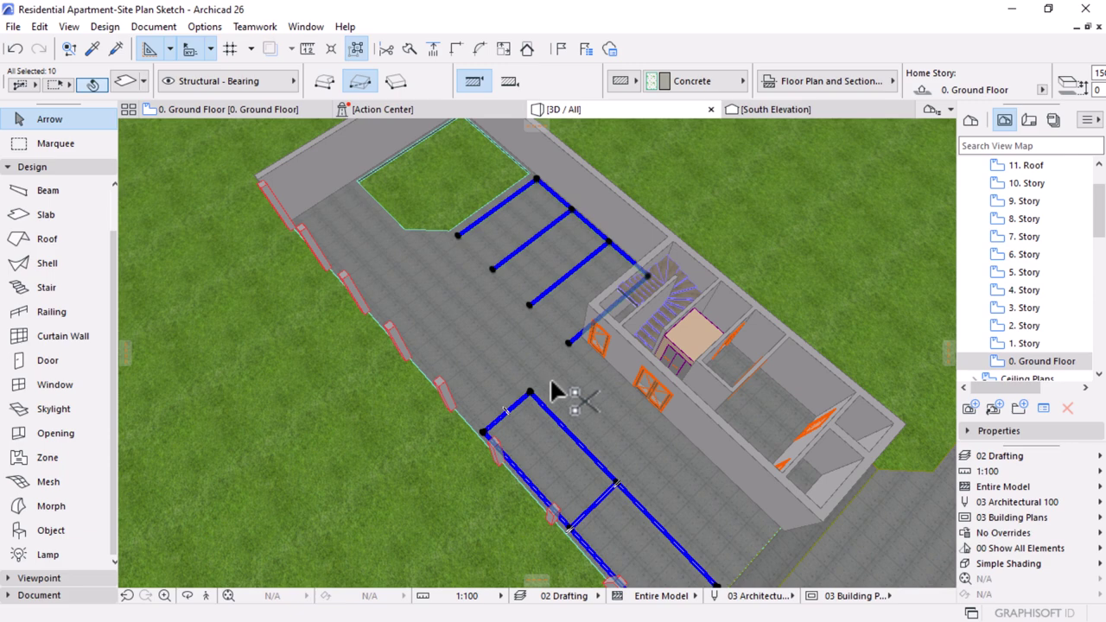
{"action": "scroll", "coordinate": [570, 316], "scroll_direction": "down", "scroll_amount": 2}
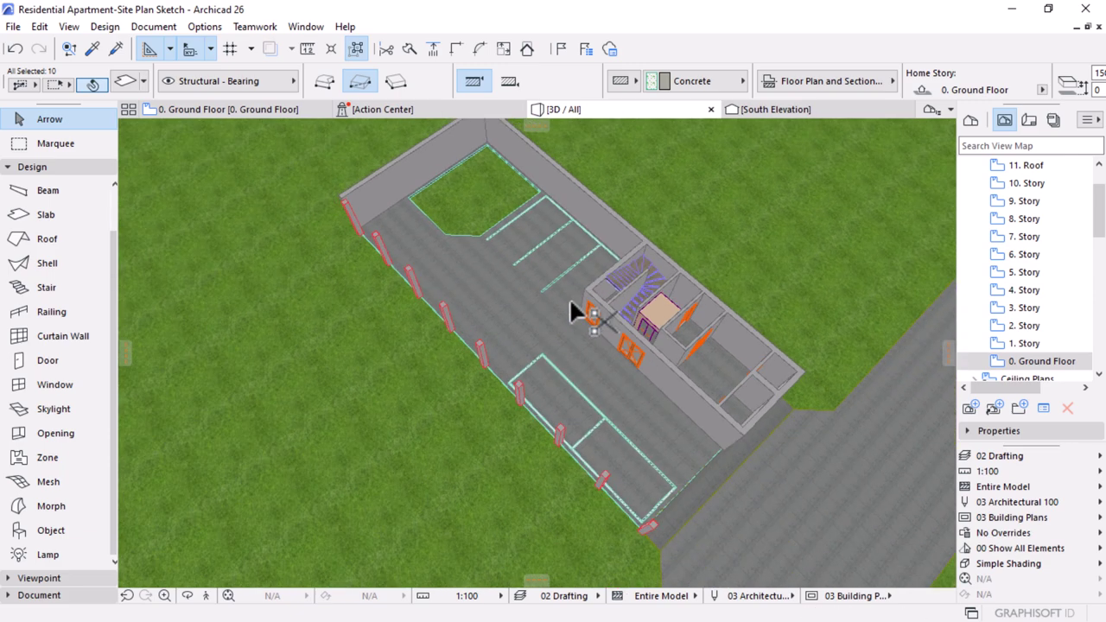
{"action": "middle_click_drag", "start_coordinate": [575, 311], "coordinate": [581, 207]}
{"action": "scroll", "coordinate": [581, 203], "scroll_direction": "up", "scroll_amount": 2}
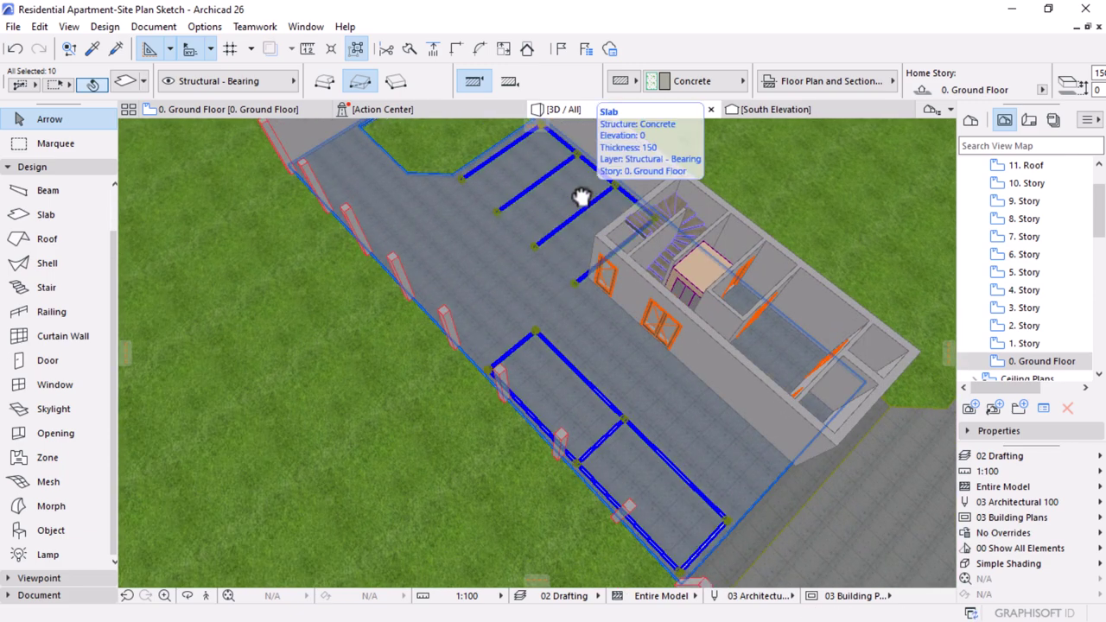
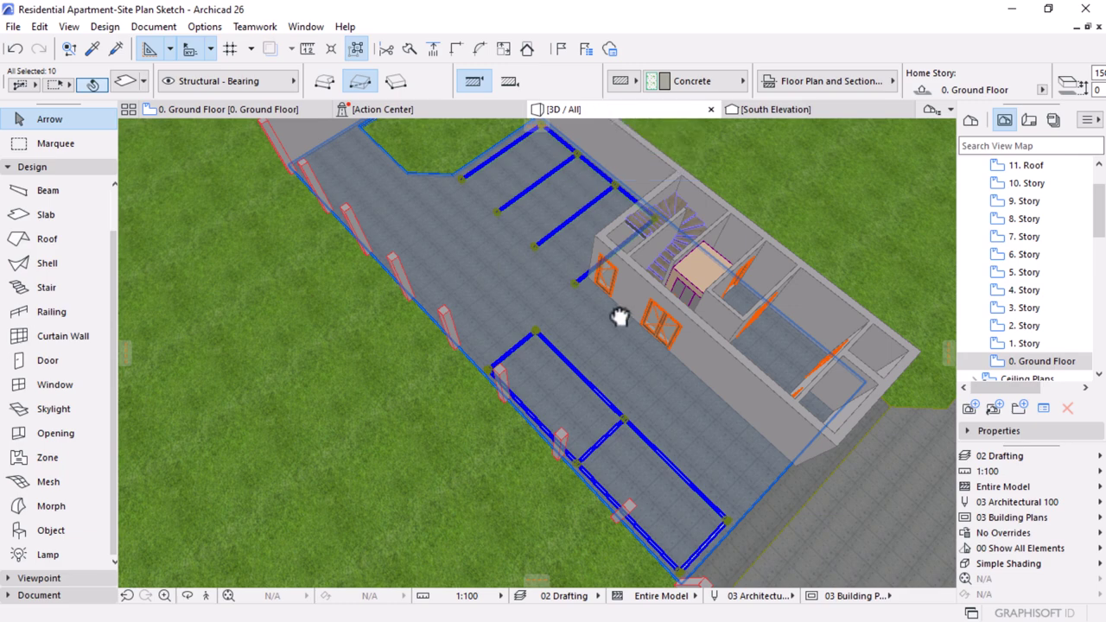
- Start a solid element operation with the ground-floor paving slab as its target
{"action": "mouse_move", "coordinate": [620, 316]}
{"action": "scroll", "coordinate": [620, 316], "scroll_direction": "down", "scroll_amount": 3}
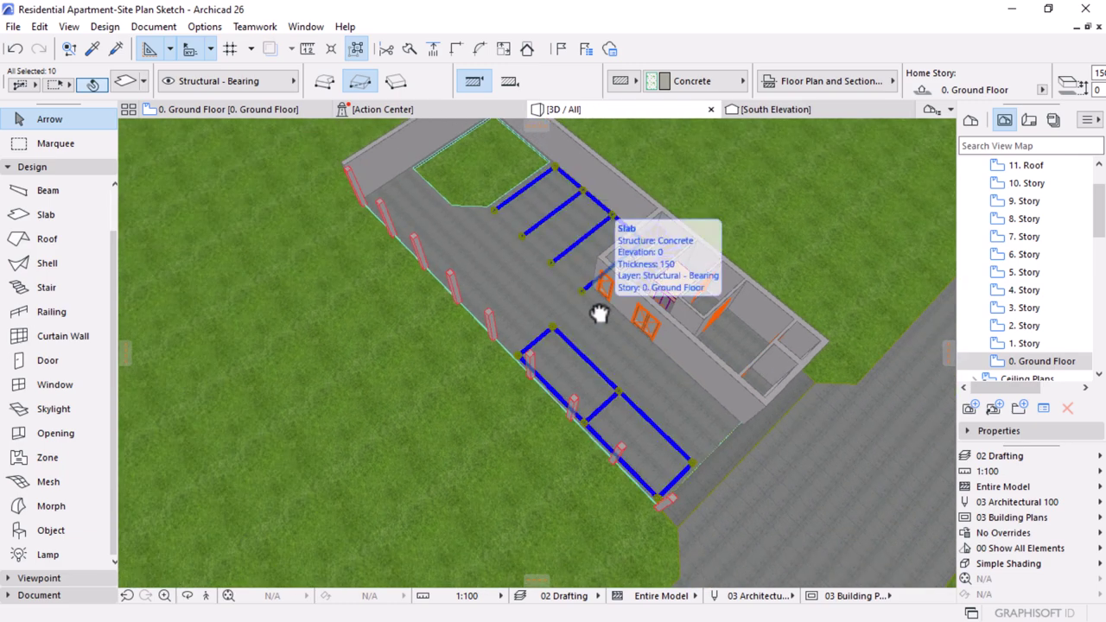
{"action": "middle_click_drag", "start_coordinate": [631, 267], "coordinate": [489, 356], "text": "shift"}
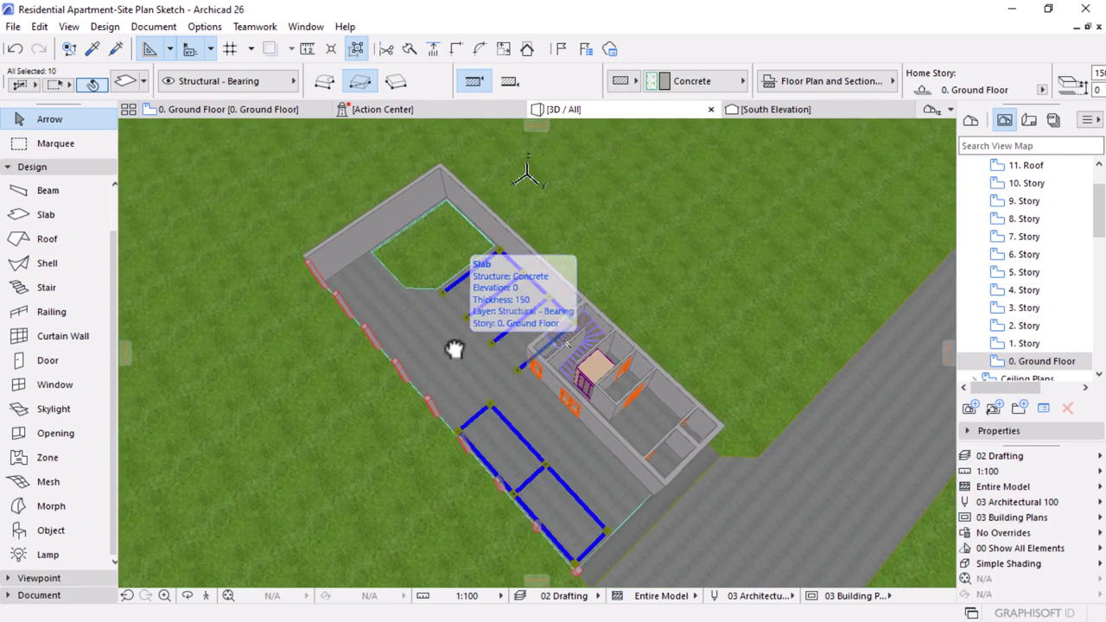
{"action": "scroll", "coordinate": [558, 363], "scroll_direction": "down", "scroll_amount": 3}
{"action": "middle_click_drag", "start_coordinate": [620, 374], "coordinate": [488, 310], "text": "shift"}
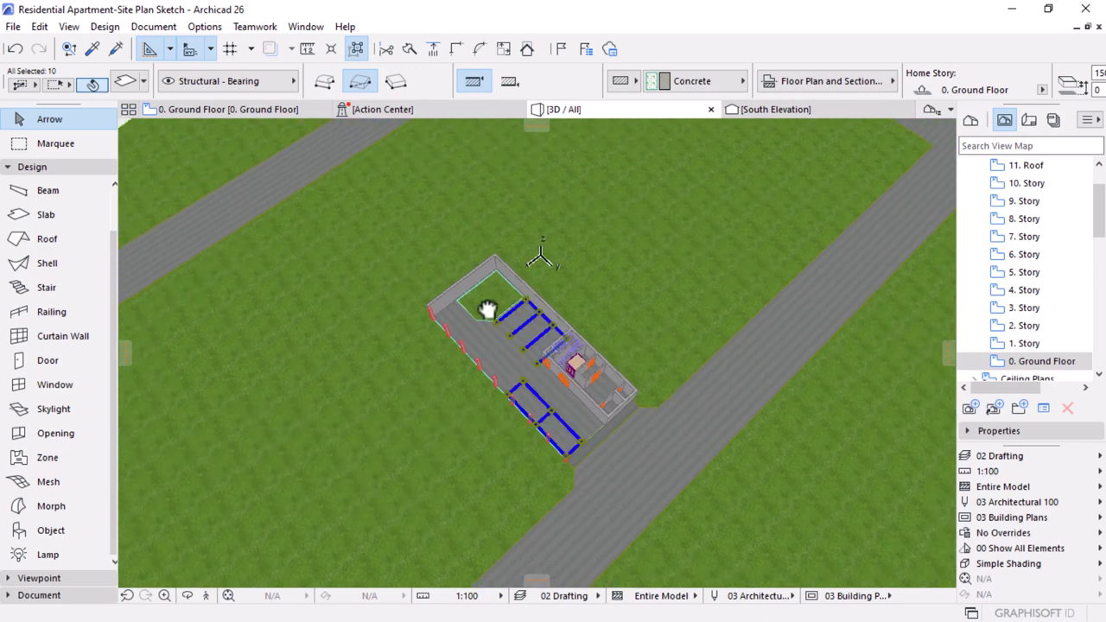
{"action": "scroll", "coordinate": [565, 343], "scroll_direction": "up", "scroll_amount": 3}
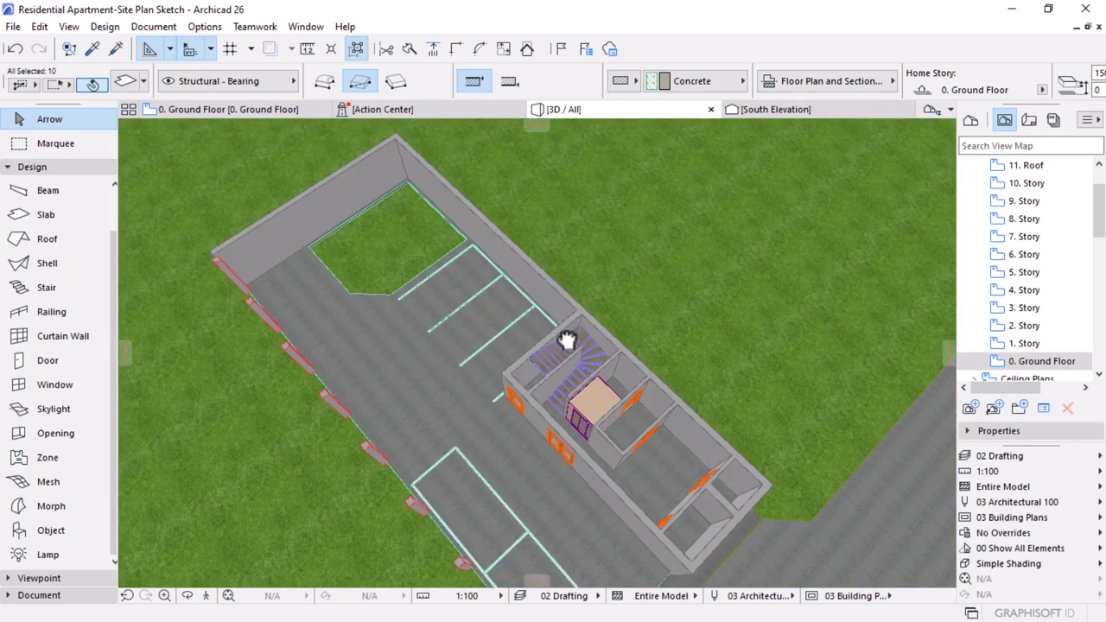
{"action": "middle_click_drag", "start_coordinate": [372, 372], "coordinate": [352, 462], "text": "shift"}
{"action": "scroll", "coordinate": [351, 462], "scroll_direction": "up", "scroll_amount": 4}
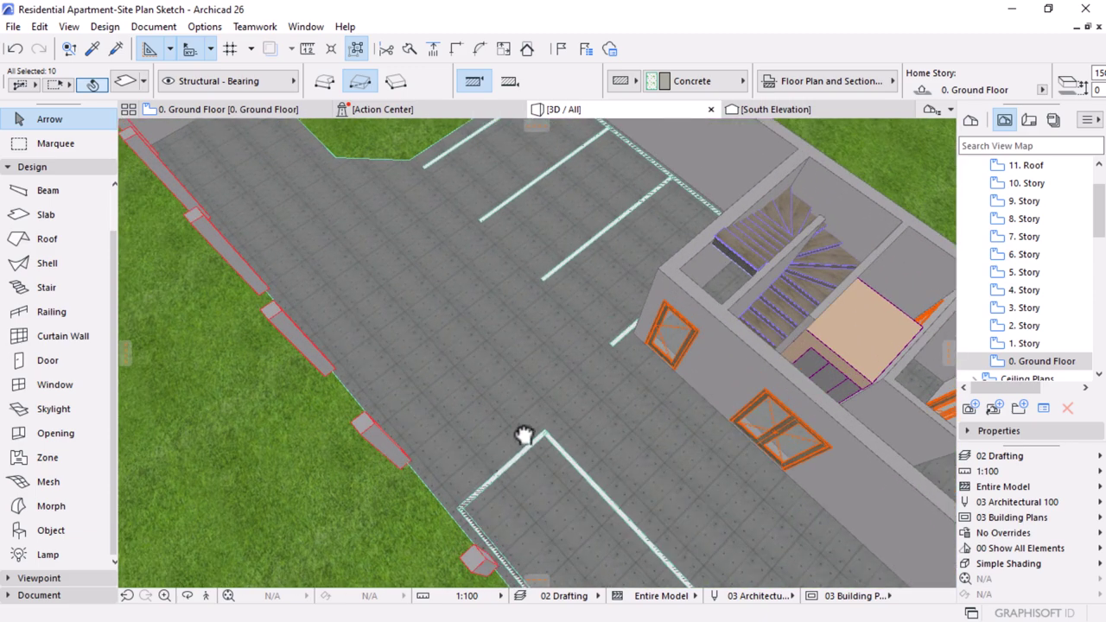
{"action": "left_click", "coordinate": [441, 328]}
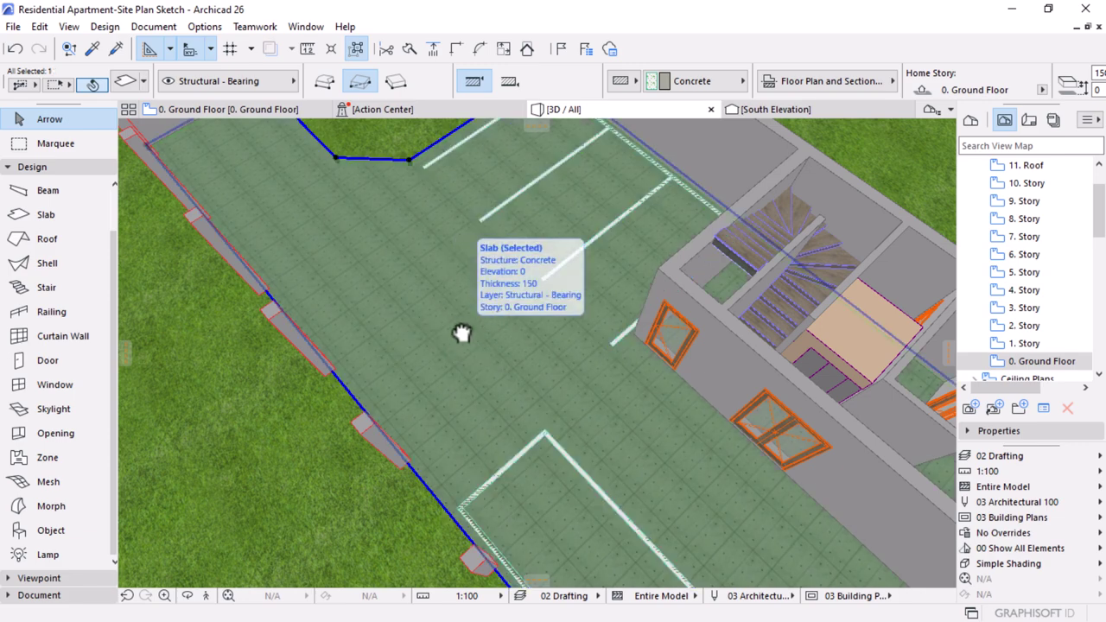
{"action": "right_click", "coordinate": [450, 253]}
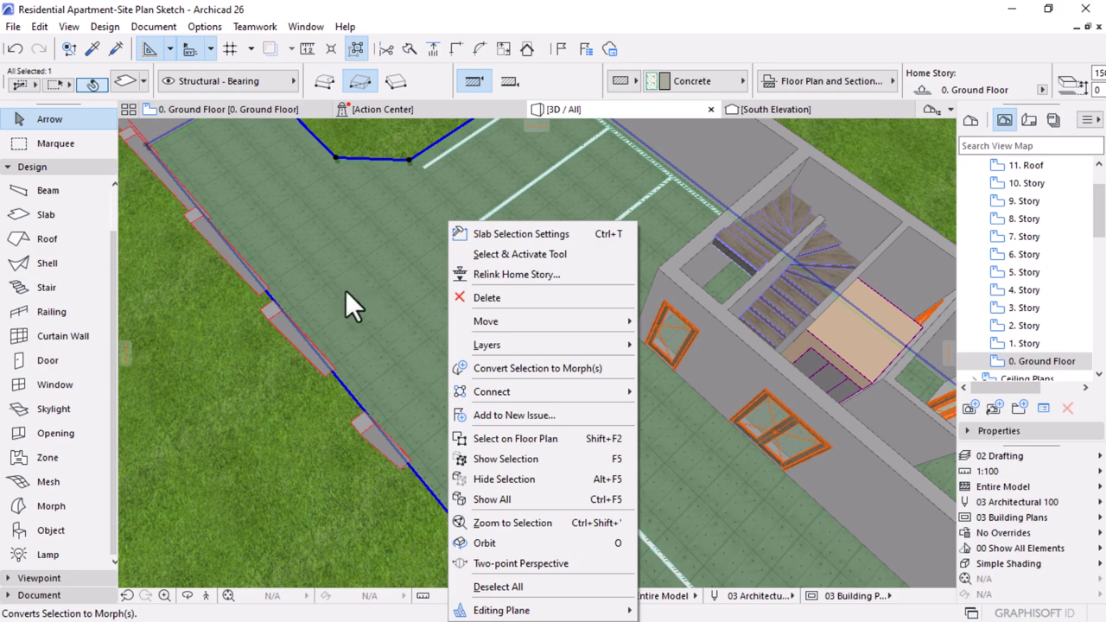
{"action": "mouse_move", "coordinate": [536, 381]}
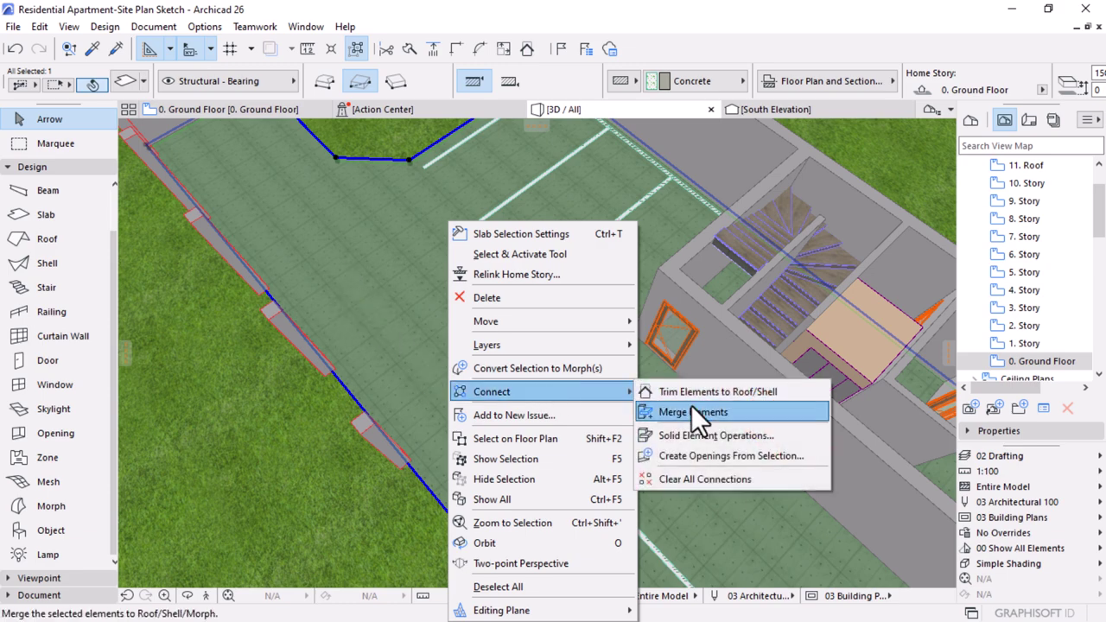
{"action": "left_click", "coordinate": [687, 432]}
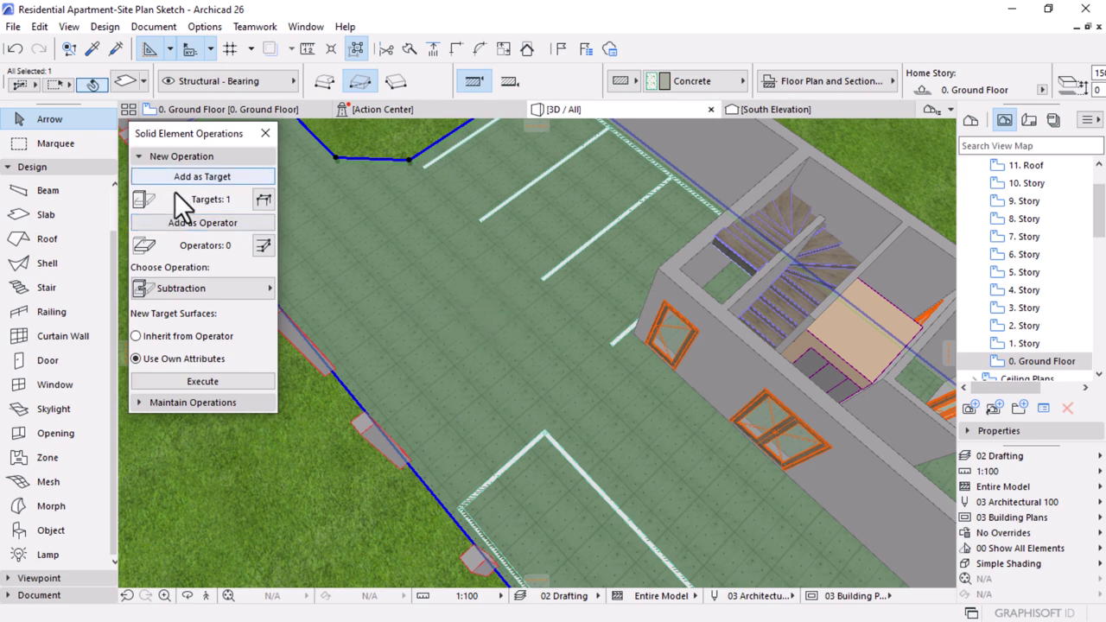
- Turn off Suspend Groups and add the whole group of parking marking slabs as operators of the solid element operation
{"action": "left_click", "coordinate": [547, 279]}
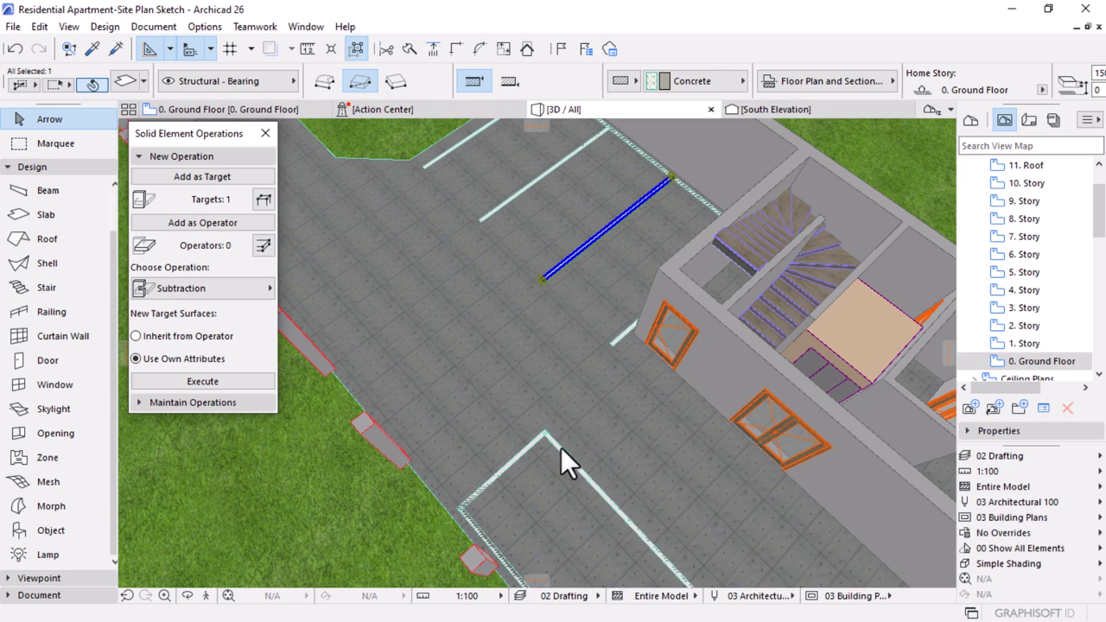
{"action": "left_click", "coordinate": [180, 226]}
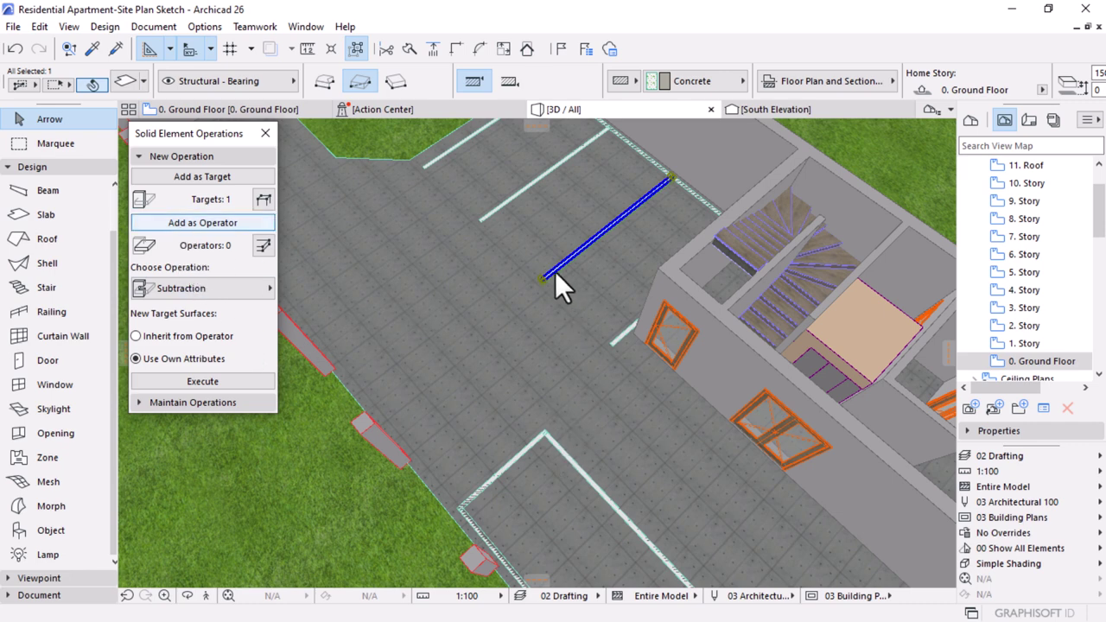
{"action": "left_click", "coordinate": [351, 52]}
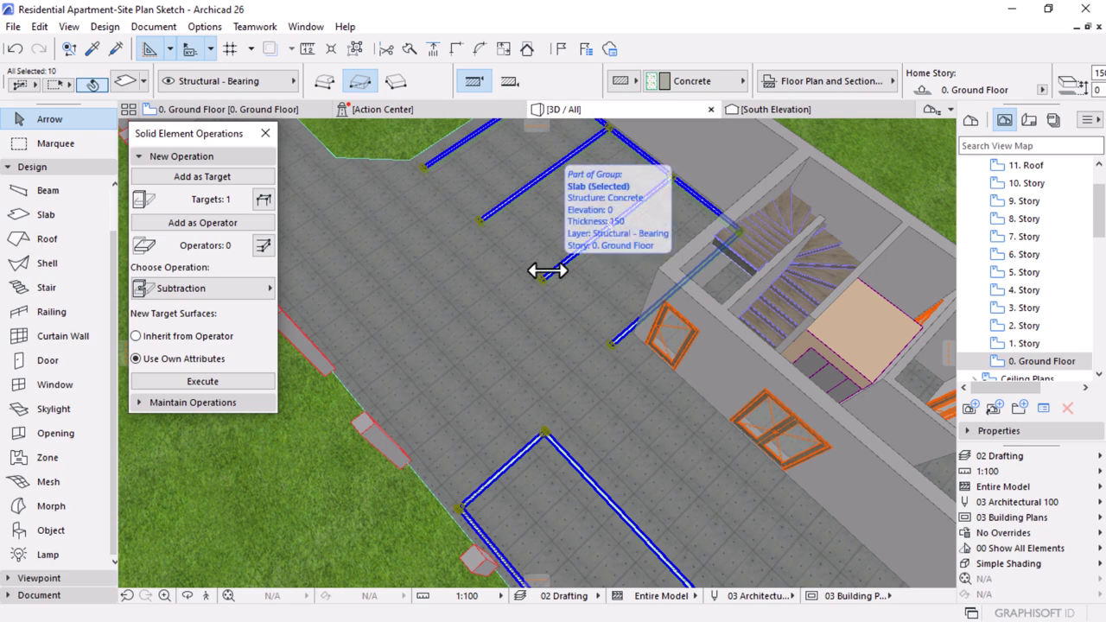
{"action": "left_click", "coordinate": [216, 225]}
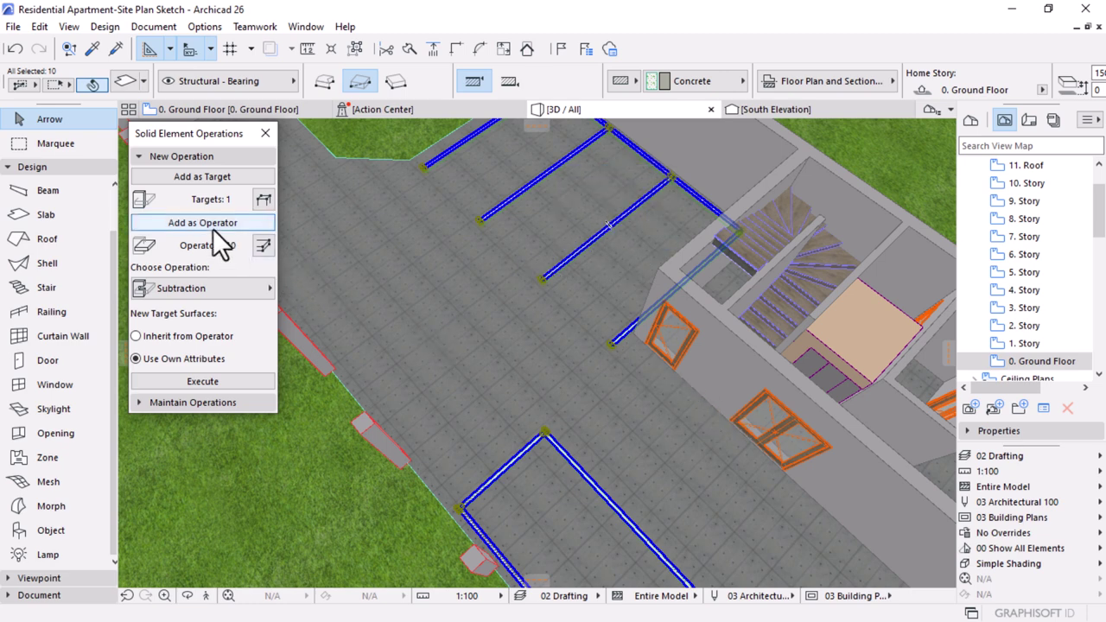
- Subtract the parking markings from the paving slab using subtraction with upwards extrusion, then close the operation settings and deselect everything
{"action": "left_click", "coordinate": [214, 292]}
{"action": "left_click", "coordinate": [347, 304]}
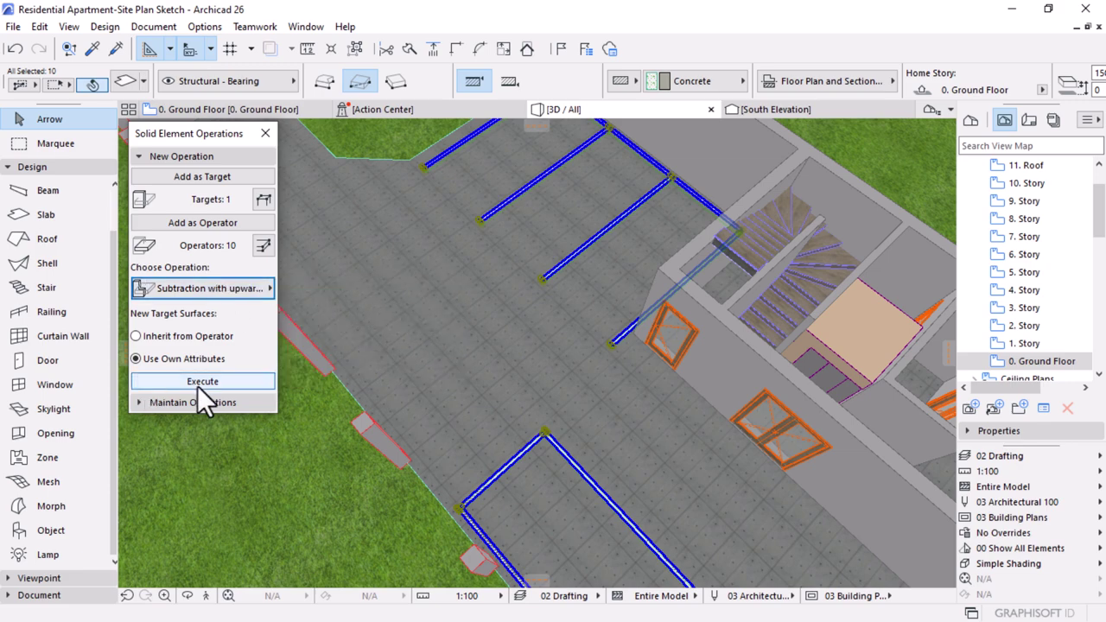
{"action": "left_click", "coordinate": [197, 385]}
{"action": "scroll", "coordinate": [506, 349], "scroll_direction": "down", "scroll_amount": 3}
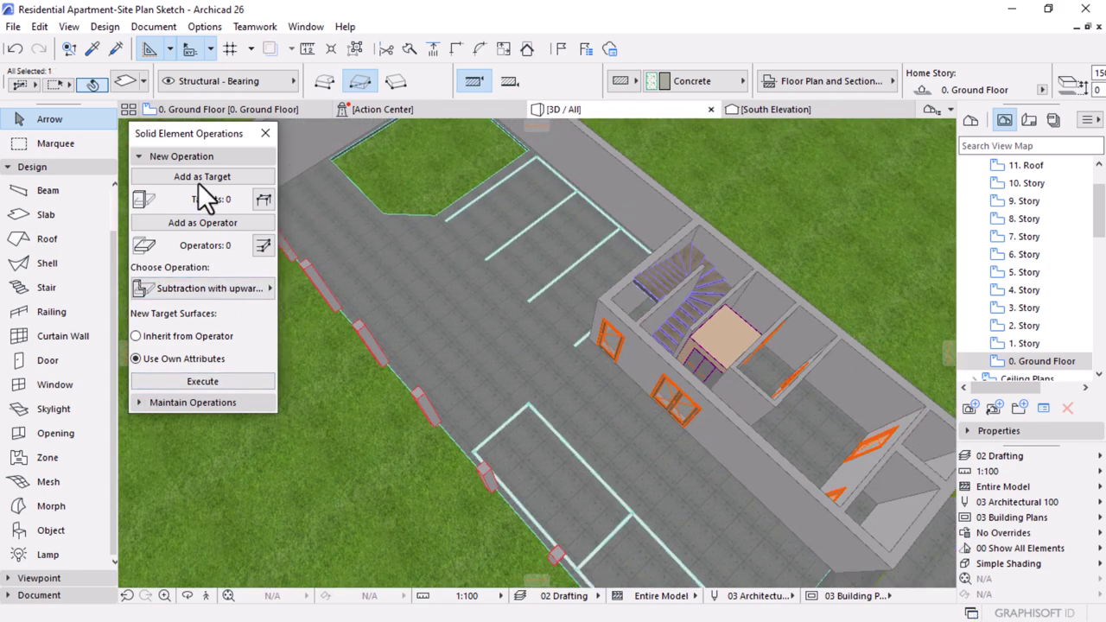
{"action": "left_click", "coordinate": [265, 133]}
{"action": "scroll", "coordinate": [493, 313], "scroll_direction": "down", "scroll_amount": 4}
{"action": "key", "text": "Escape"}
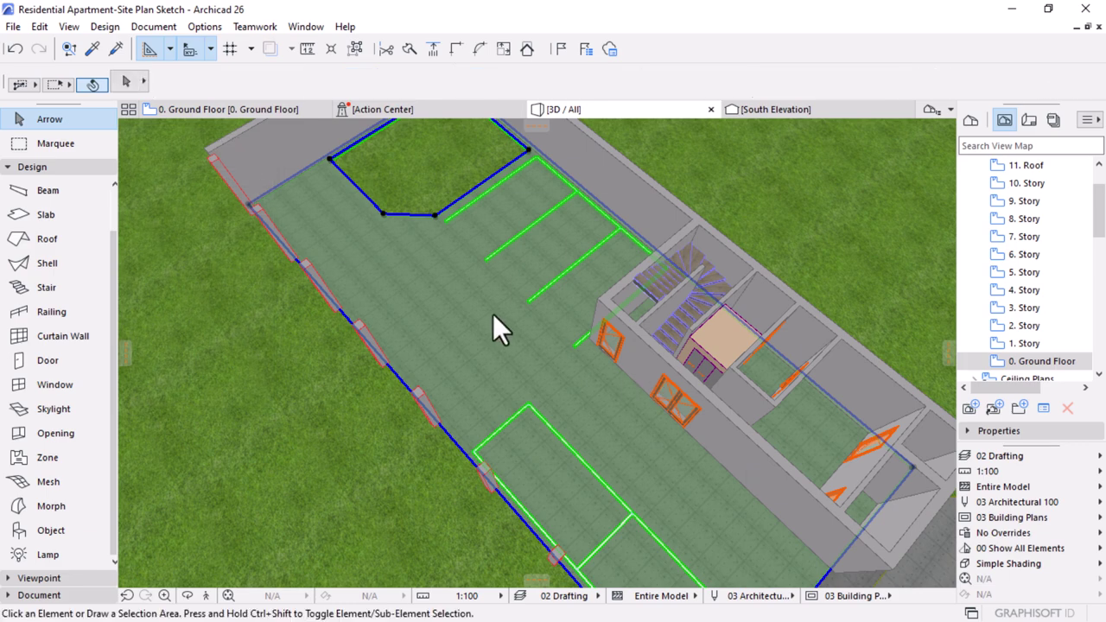
- Examine the parking markings, garden opening, columns and stair and elevator area of the ground floor from several angles in 3D
{"action": "scroll", "coordinate": [519, 360], "scroll_direction": "down", "scroll_amount": 2}
{"action": "middle_click_drag", "start_coordinate": [521, 357], "coordinate": [717, 501], "text": "shift"}
{"action": "scroll", "coordinate": [563, 326], "scroll_direction": "up", "scroll_amount": 3}
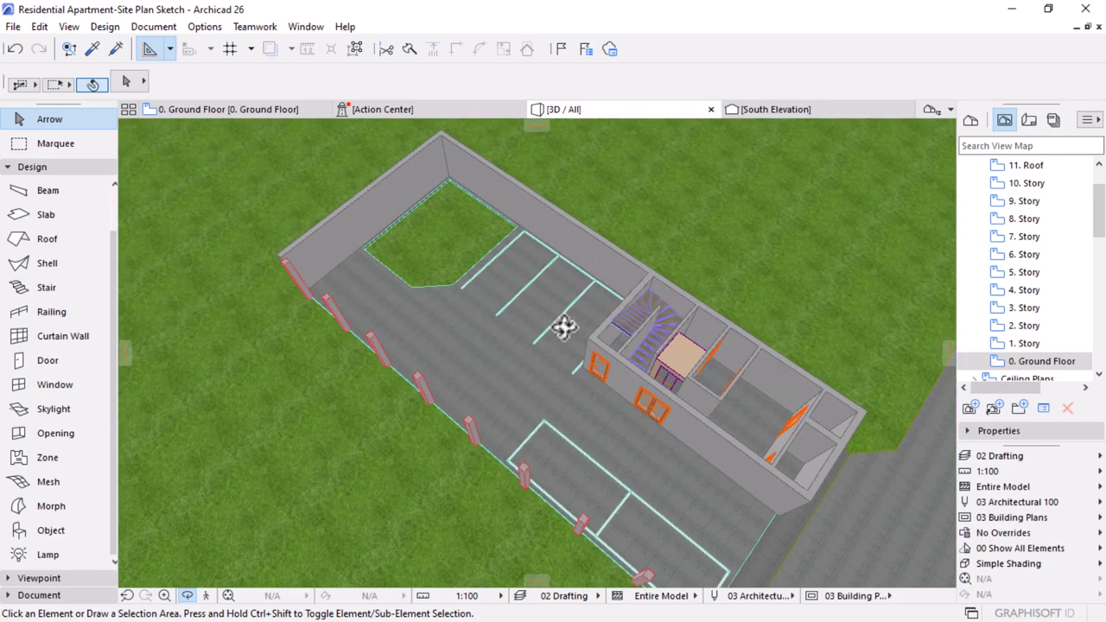
{"action": "scroll", "coordinate": [635, 359], "scroll_direction": "down", "scroll_amount": 3}
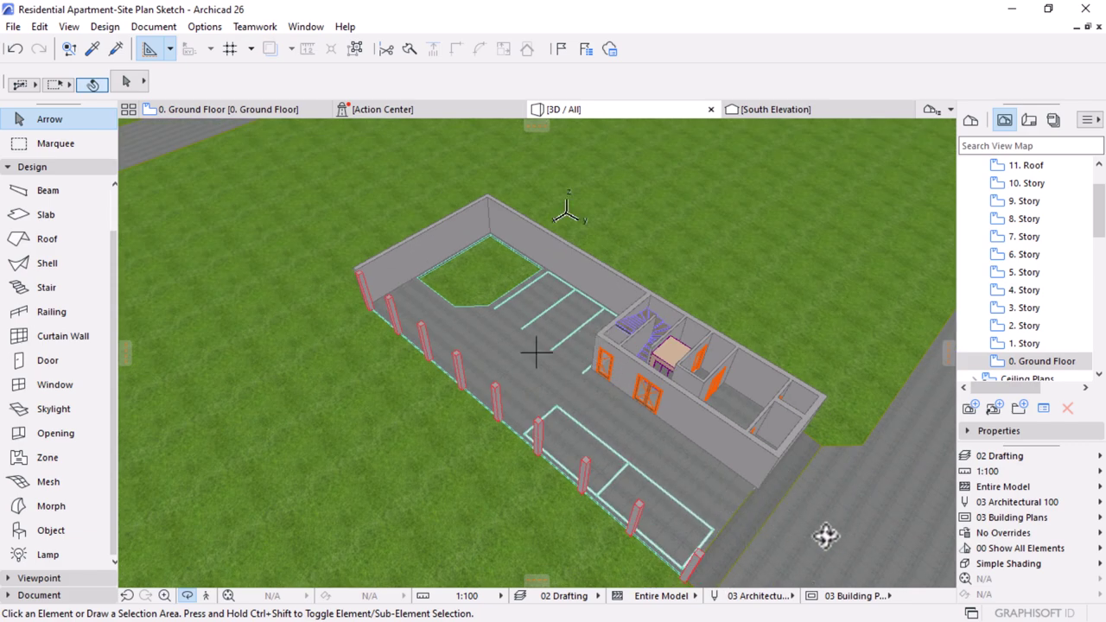
{"action": "middle_click_drag", "start_coordinate": [826, 533], "coordinate": [792, 501], "text": "shift"}
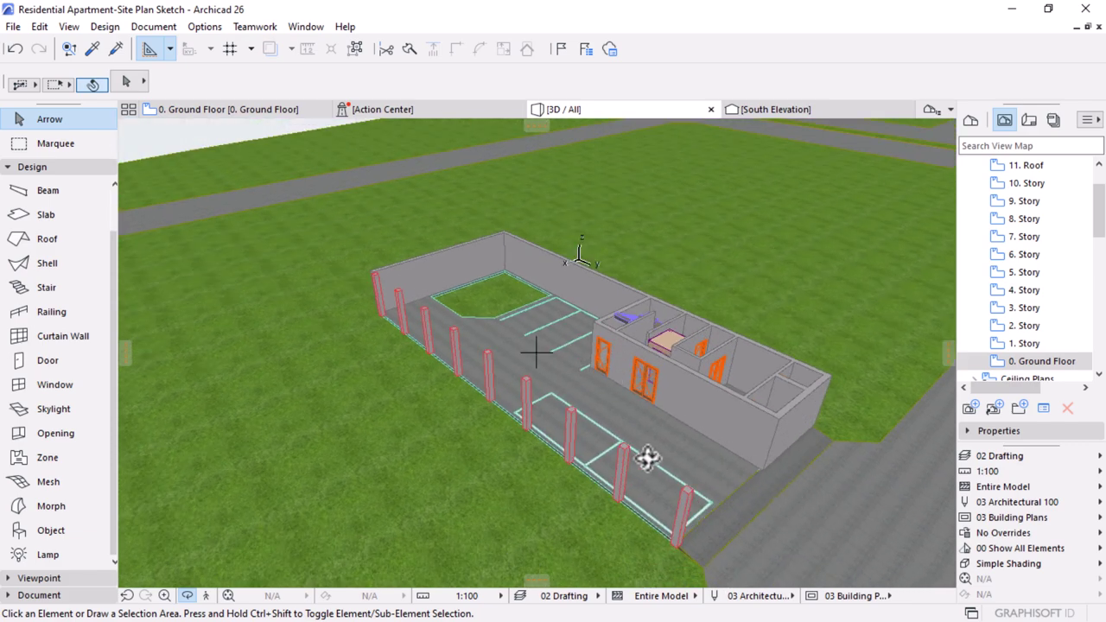
{"action": "middle_click_drag", "start_coordinate": [530, 338], "coordinate": [536, 399], "text": "shift"}
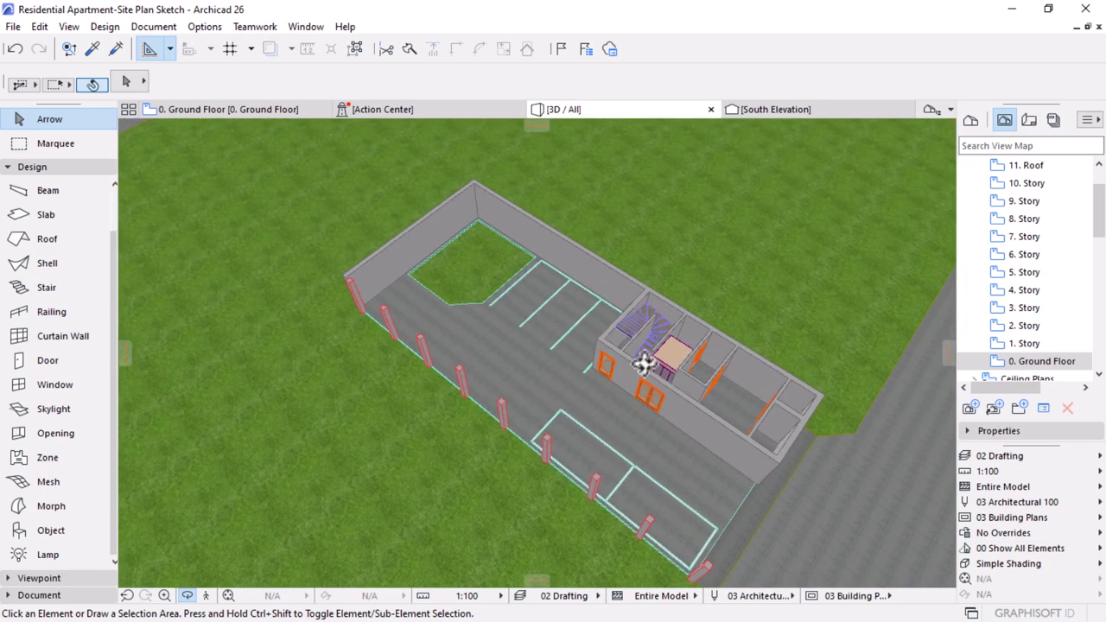
{"action": "scroll", "coordinate": [644, 367], "scroll_direction": "up", "scroll_amount": 3}
{"action": "scroll", "coordinate": [641, 374], "scroll_direction": "up", "scroll_amount": 3}
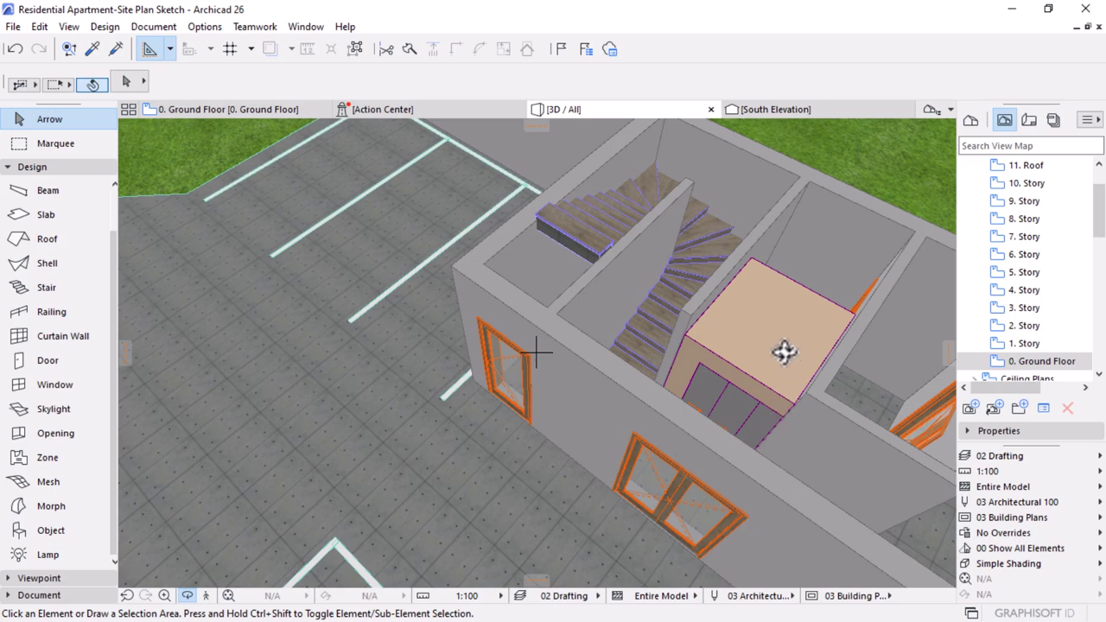
{"action": "middle_click_drag", "start_coordinate": [721, 405], "coordinate": [681, 381], "text": "shift"}
{"action": "scroll", "coordinate": [681, 380], "scroll_direction": "down", "scroll_amount": 10}
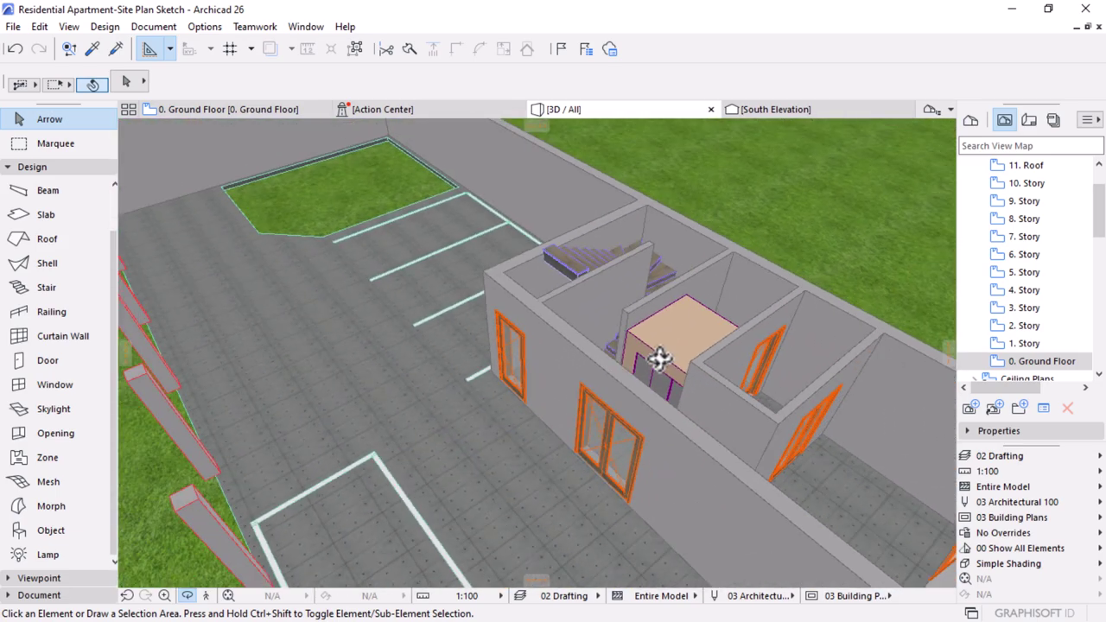
- Return to the ground floor plan, review the building on it, and switch to the Residential Apartment typical unit project
{"action": "scroll", "coordinate": [631, 336], "scroll_direction": "down", "scroll_amount": 5}
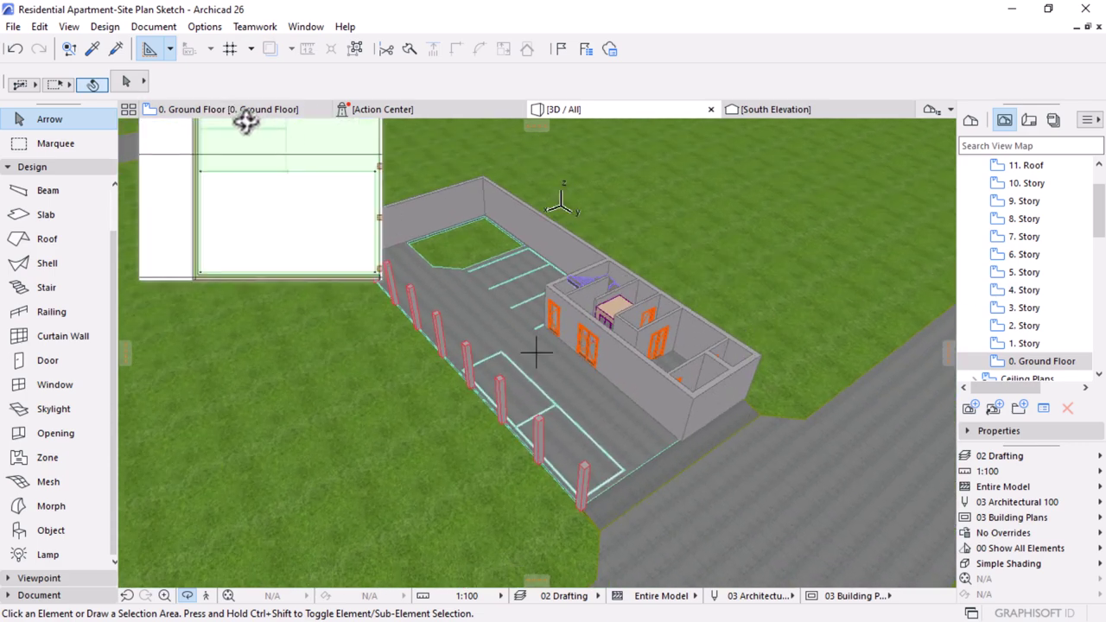
{"action": "left_click", "coordinate": [227, 109]}
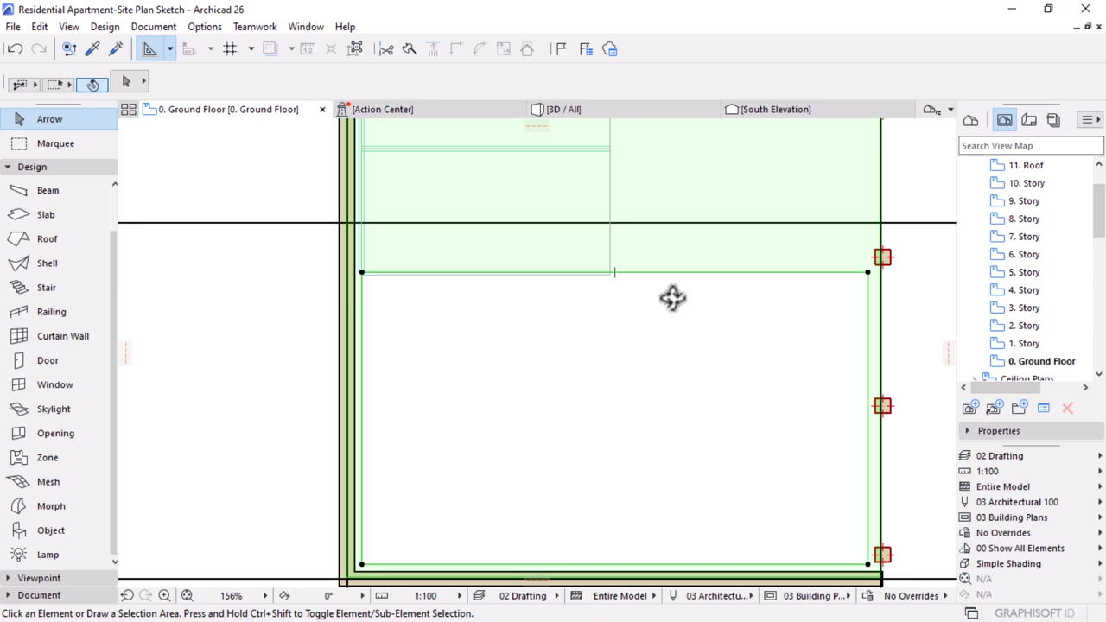
{"action": "scroll", "coordinate": [672, 297], "scroll_direction": "down", "scroll_amount": 8}
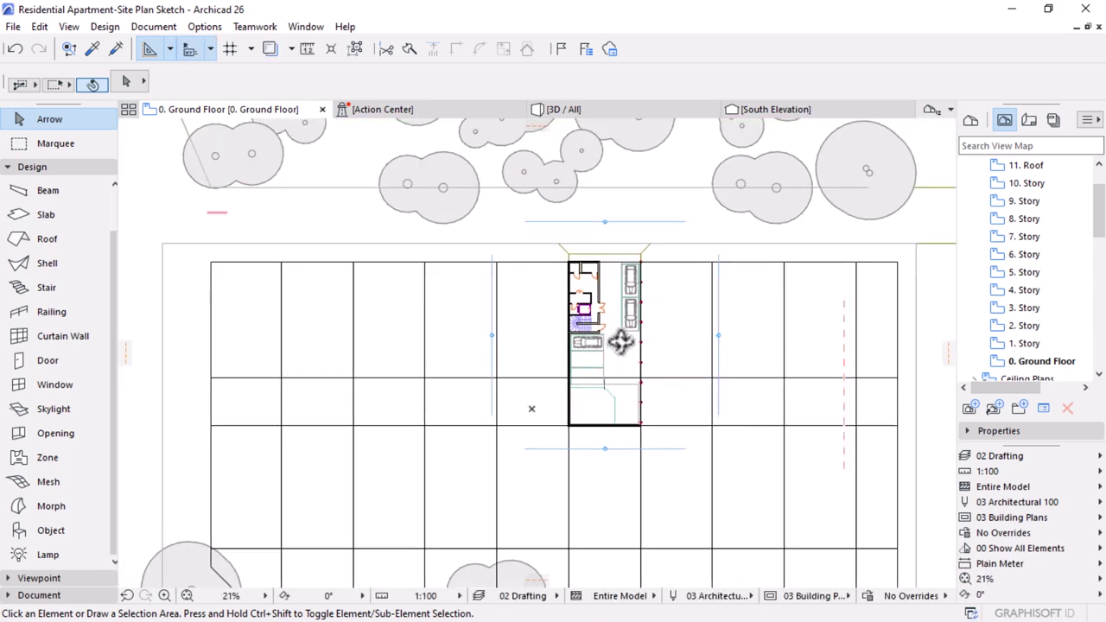
{"action": "scroll", "coordinate": [621, 342], "scroll_direction": "up", "scroll_amount": 3}
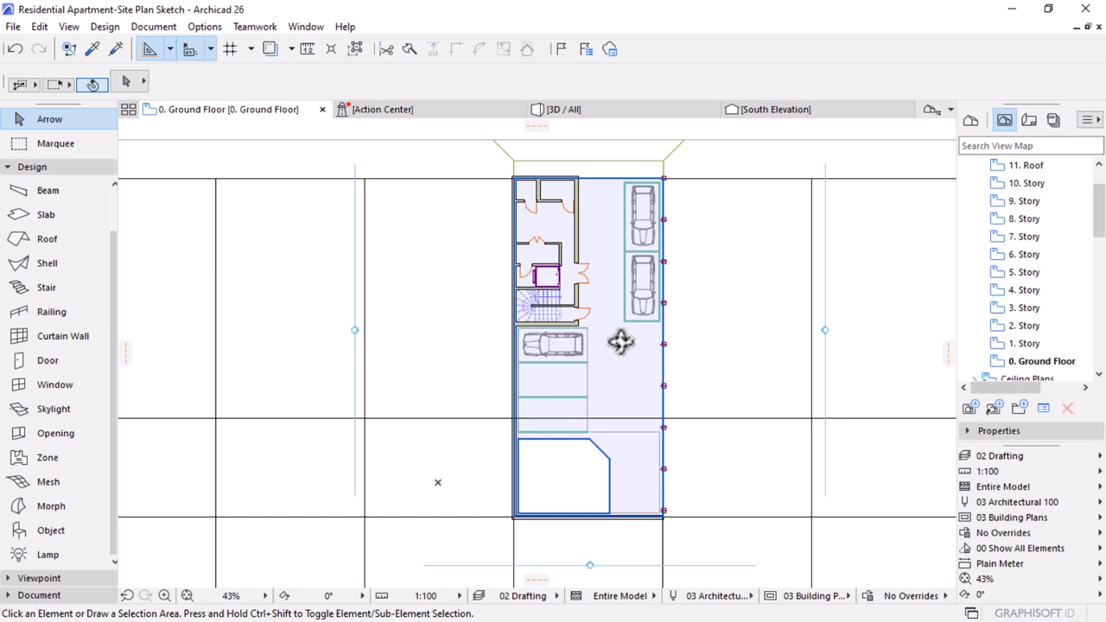
{"action": "left_click", "coordinate": [419, 551]}
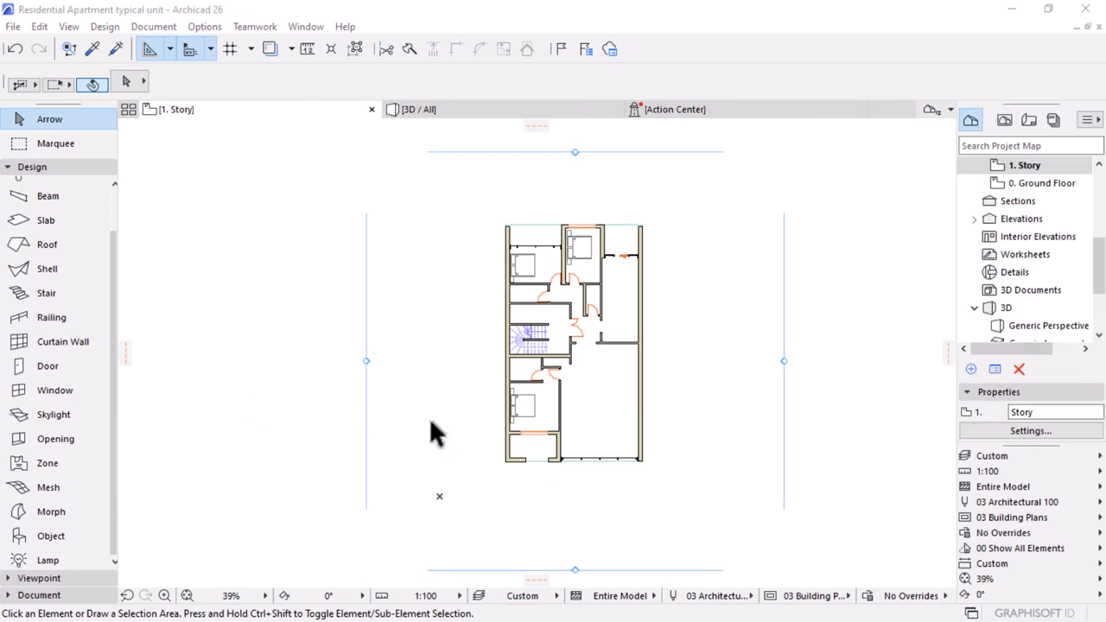
- Examine the 1. Story plan of the typical unit, including its floor slab, rooms and the empty shaft beside the stair
{"action": "scroll", "coordinate": [590, 382], "scroll_direction": "up", "scroll_amount": 3}
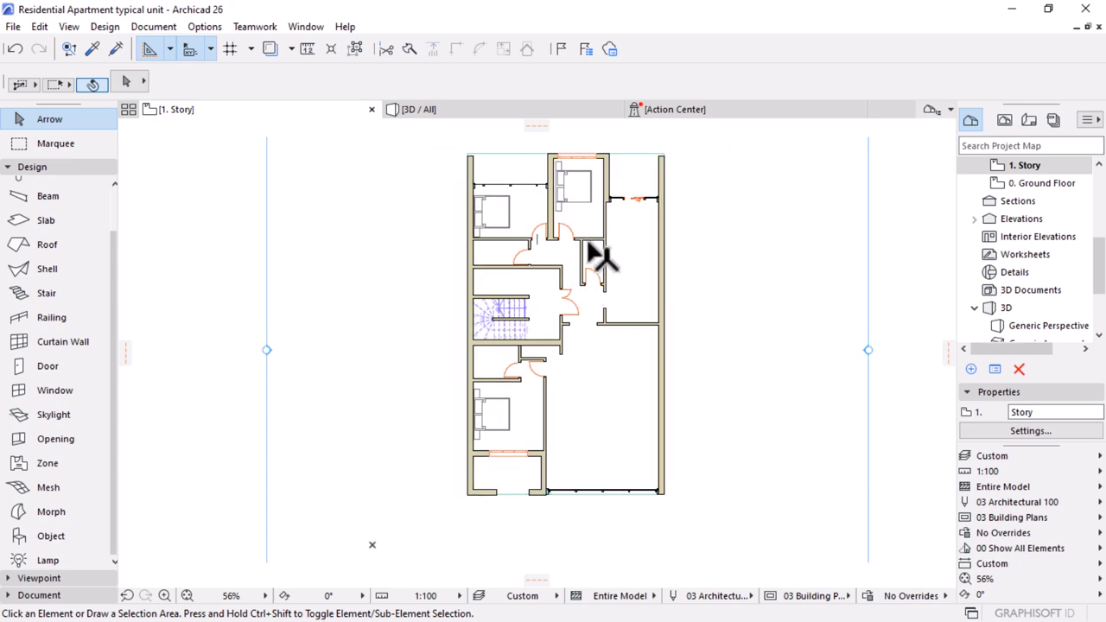
{"action": "scroll", "coordinate": [627, 359], "scroll_direction": "down", "scroll_amount": 2}
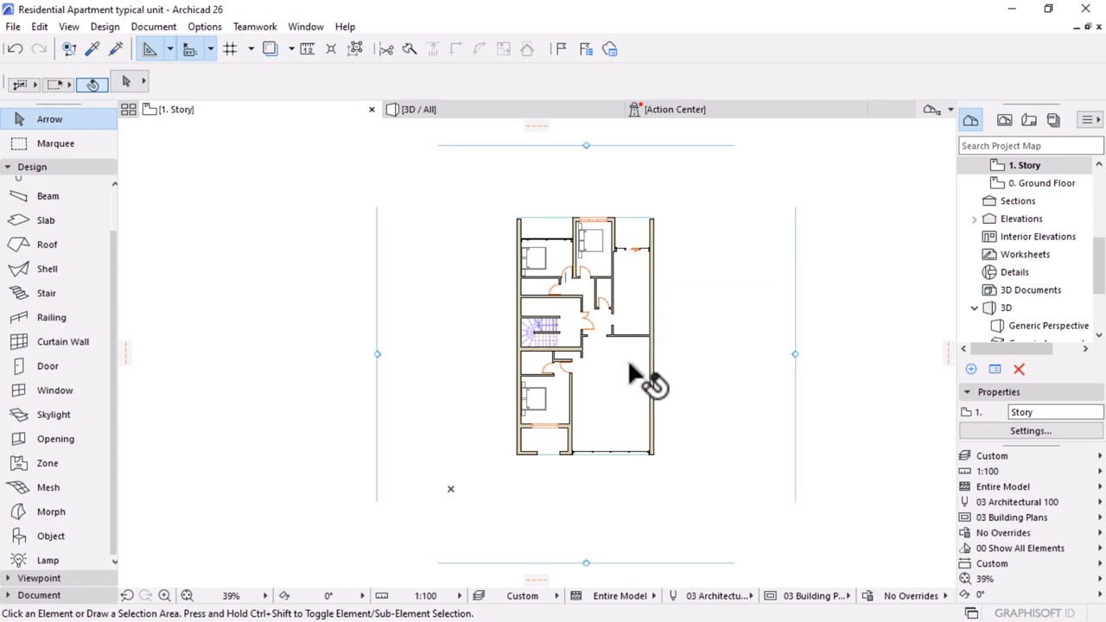
{"action": "left_click", "coordinate": [629, 364]}
{"action": "scroll", "coordinate": [627, 358], "scroll_direction": "up", "scroll_amount": 2}
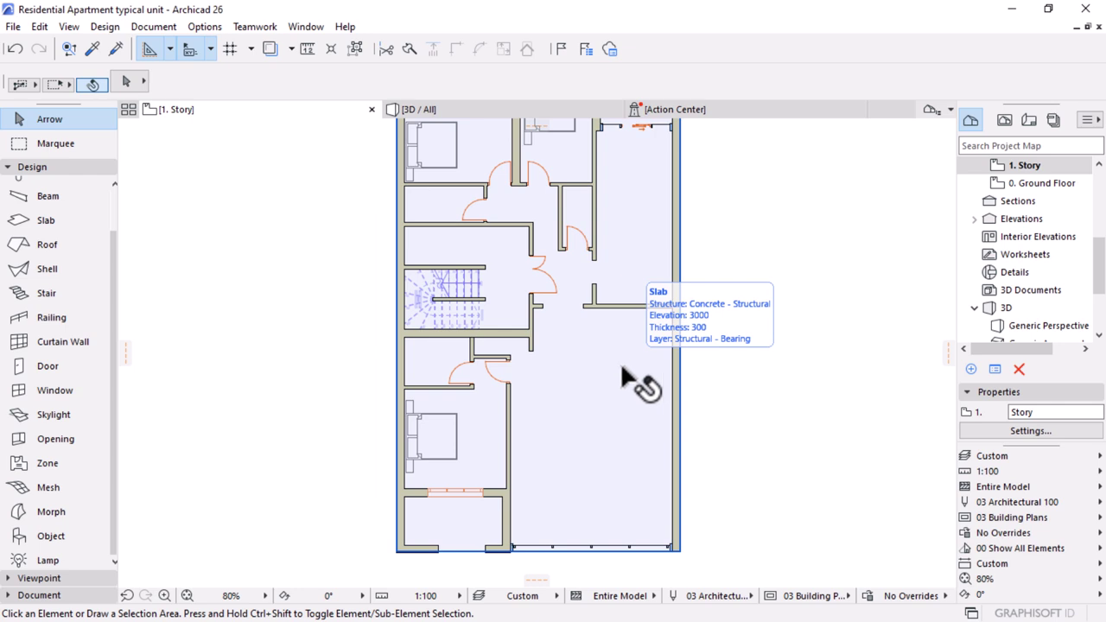
{"action": "scroll", "coordinate": [620, 362], "scroll_direction": "down", "scroll_amount": 1}
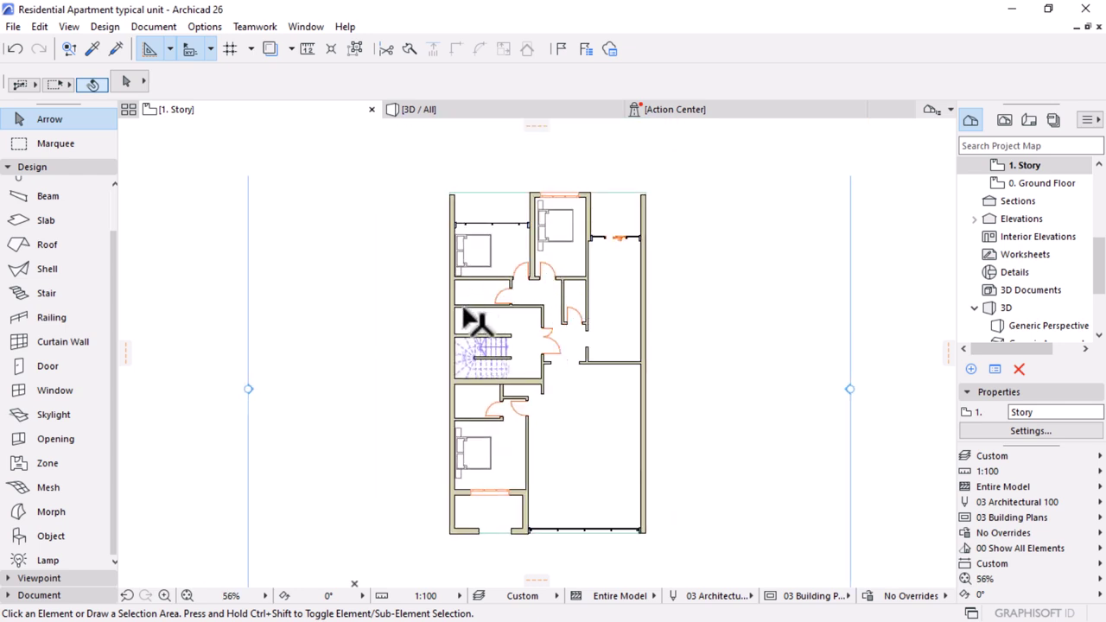
{"action": "middle_click_drag", "start_coordinate": [547, 390], "coordinate": [549, 379]}
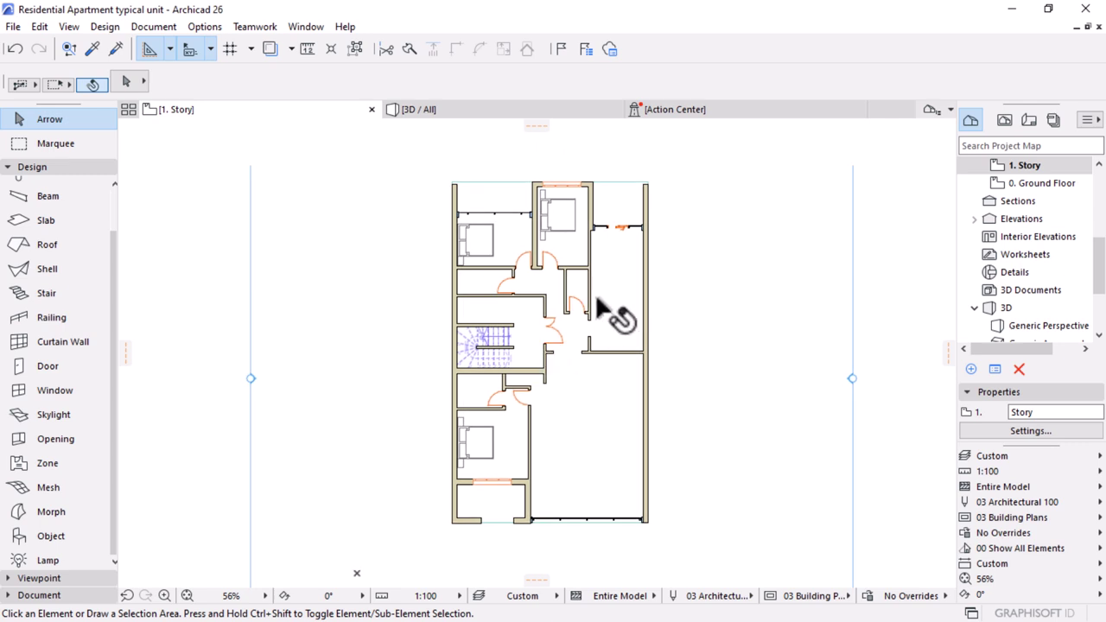
{"action": "scroll", "coordinate": [446, 285], "scroll_direction": "up", "scroll_amount": 3}
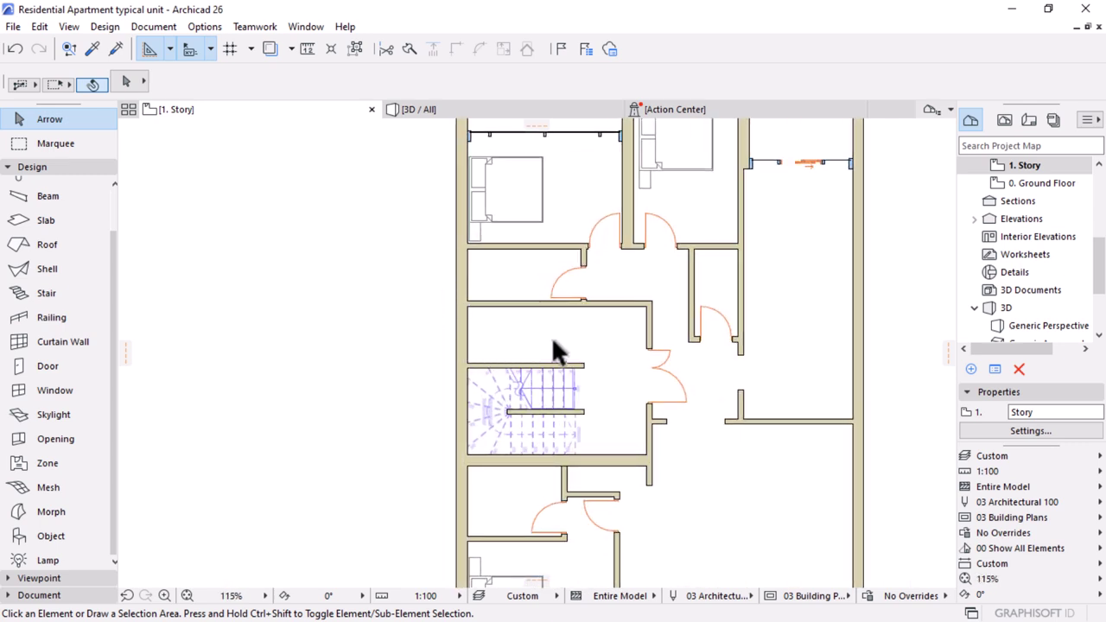
{"action": "scroll", "coordinate": [561, 341], "scroll_direction": "down", "scroll_amount": 3}
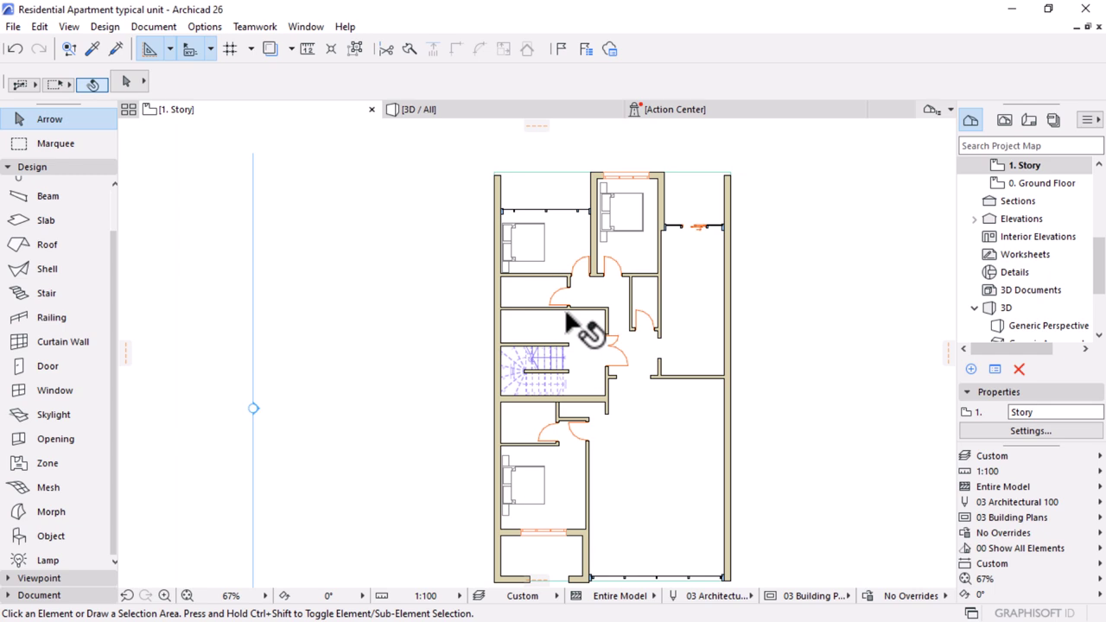
{"action": "scroll", "coordinate": [568, 321], "scroll_direction": "down", "scroll_amount": 2}
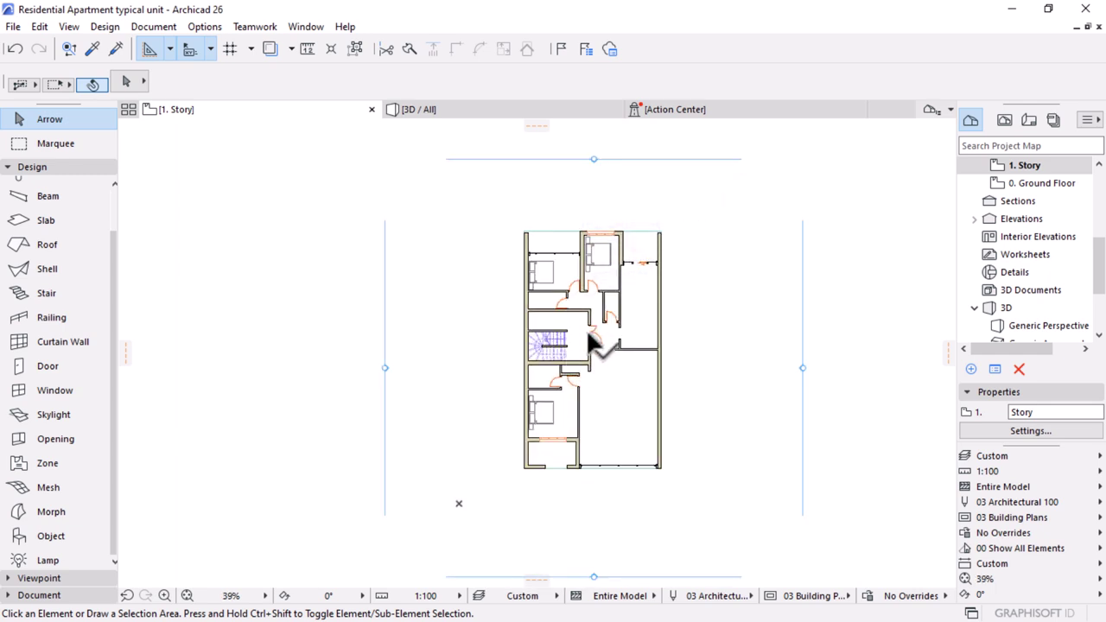
{"action": "key", "text": "ctrl+l"}
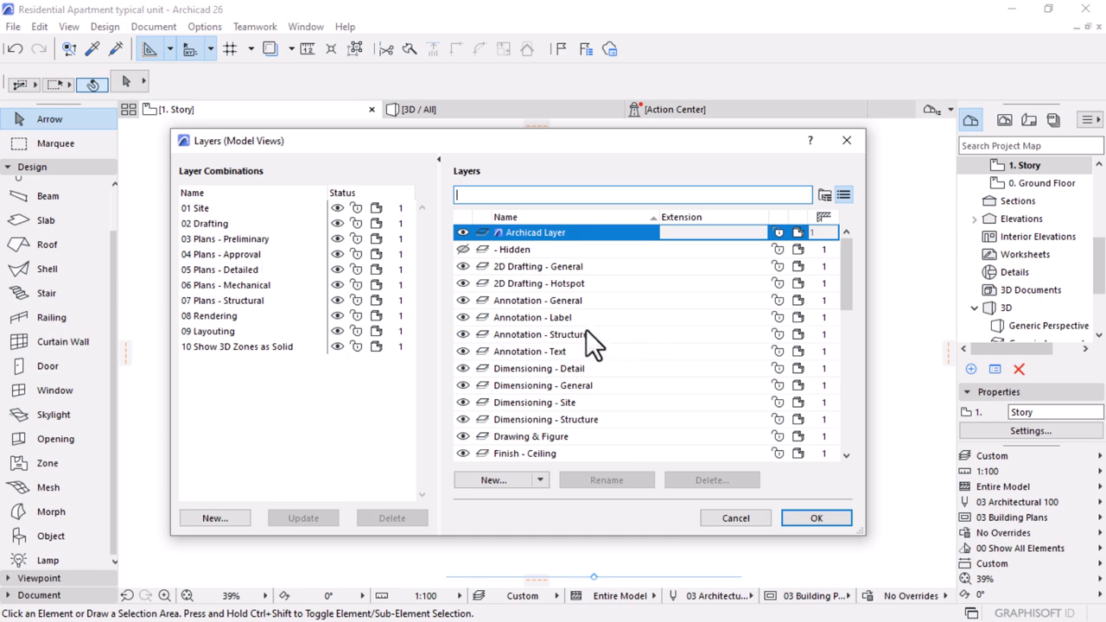
{"action": "scroll", "coordinate": [586, 330], "scroll_direction": "down", "scroll_amount": 3}
{"action": "left_click", "coordinate": [732, 517]}
- Search the object library for "eleva" and set Elevator 26 as the Object tool's default
{"action": "scroll", "coordinate": [557, 322], "scroll_direction": "up", "scroll_amount": 2}
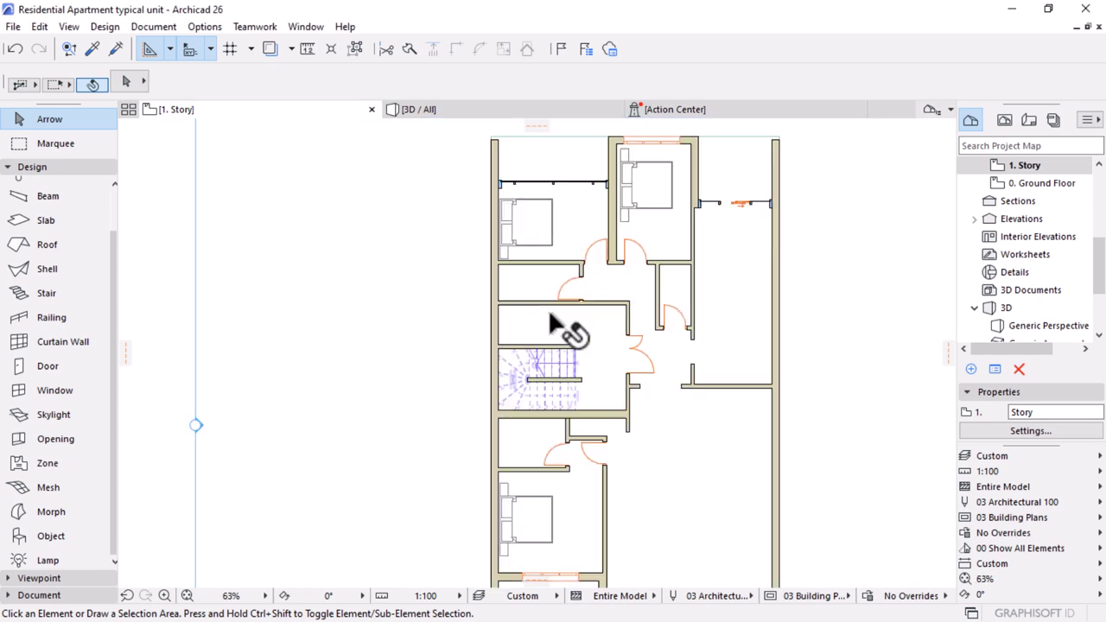
{"action": "scroll", "coordinate": [553, 324], "scroll_direction": "up", "scroll_amount": 5}
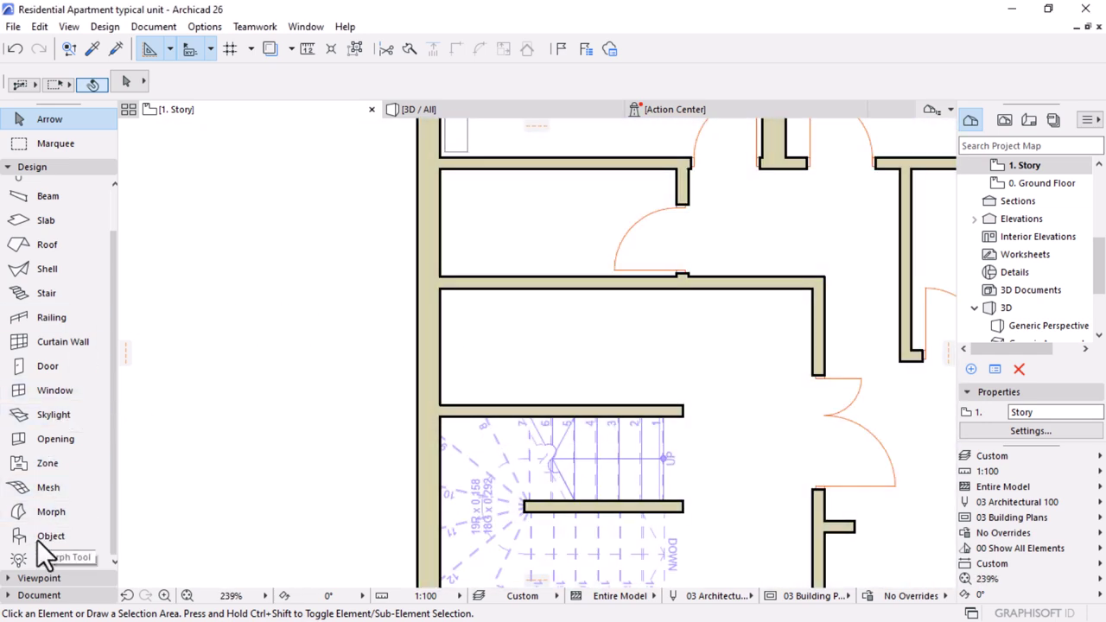
{"action": "left_click", "coordinate": [34, 536]}
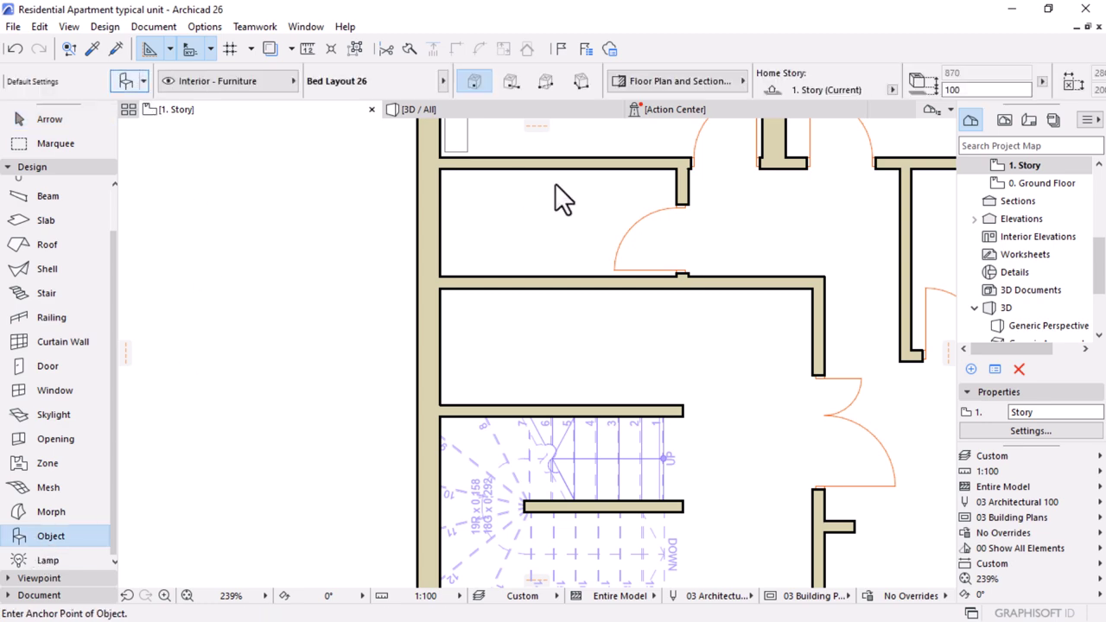
{"action": "key", "text": "ctrl+t"}
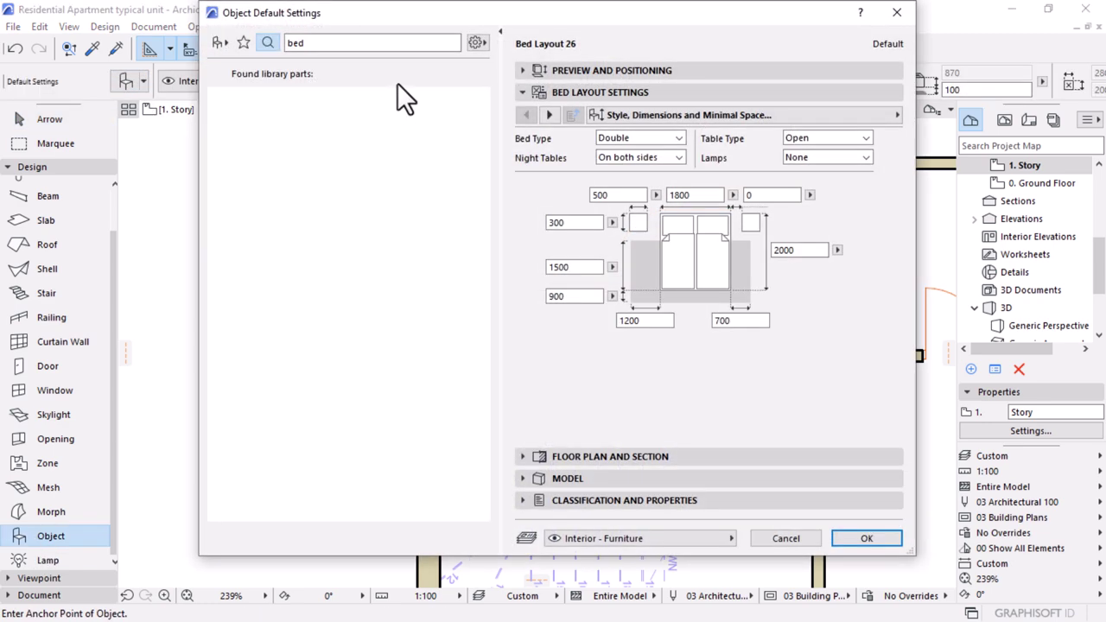
{"action": "double_click", "coordinate": [316, 43]}
{"action": "type", "text": "e"}
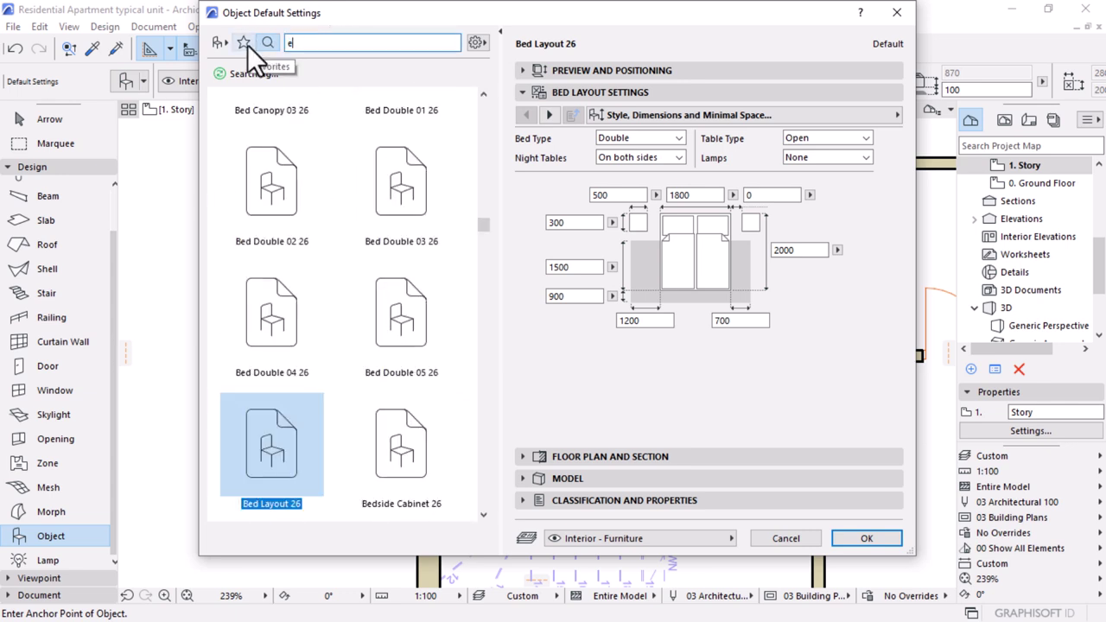
{"action": "type", "text": "le"}
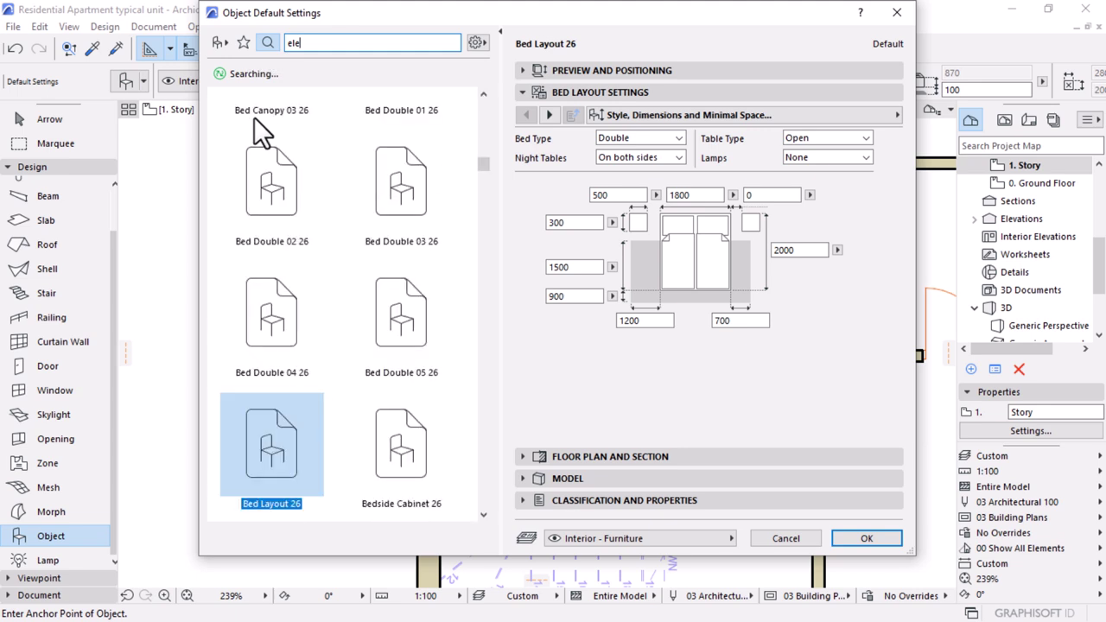
{"action": "type", "text": "va"}
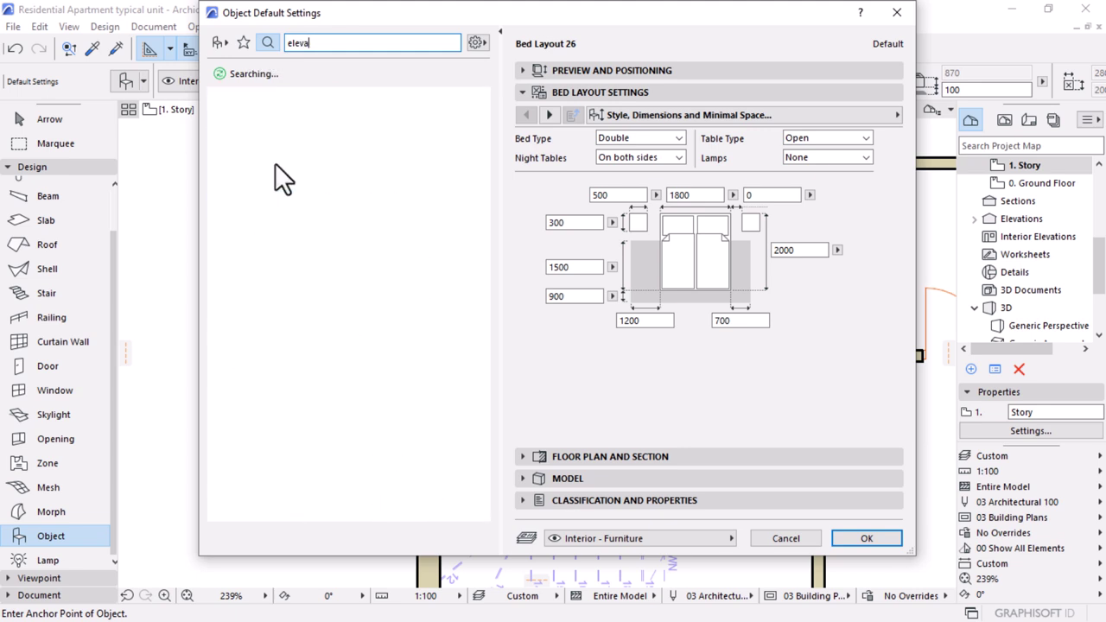
{"action": "left_click", "coordinate": [274, 164]}
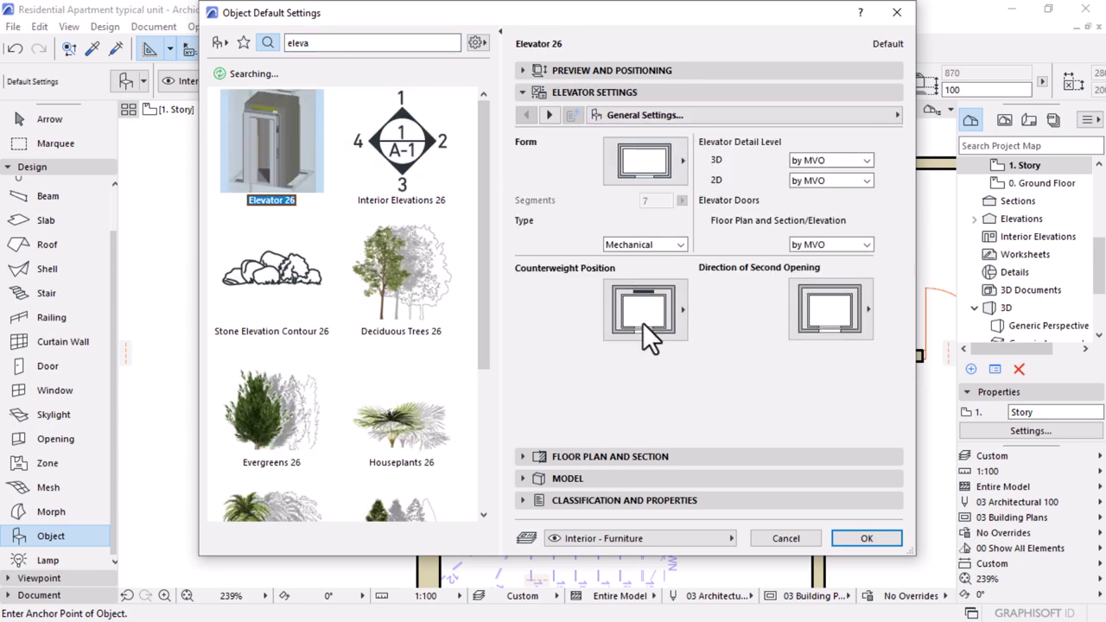
{"action": "left_click", "coordinate": [866, 538]}
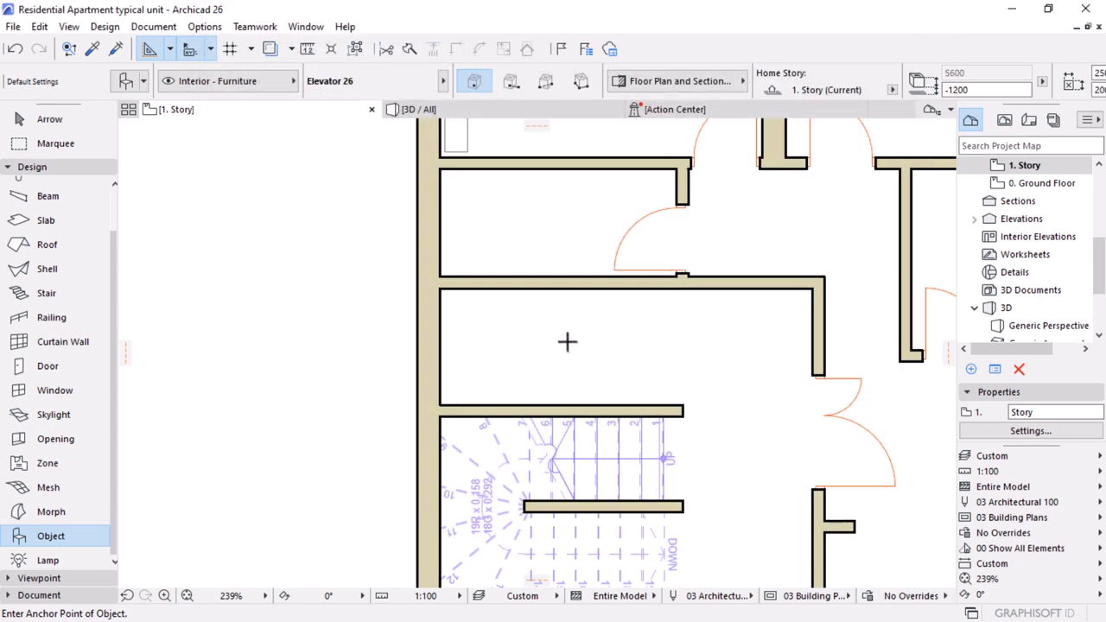
- Place the elevator near the shaft beside the stair and rotate it a quarter turn about its centre so its door faces the entrance lobby
{"action": "left_click", "coordinate": [625, 356]}
{"action": "key", "text": "Escape"}
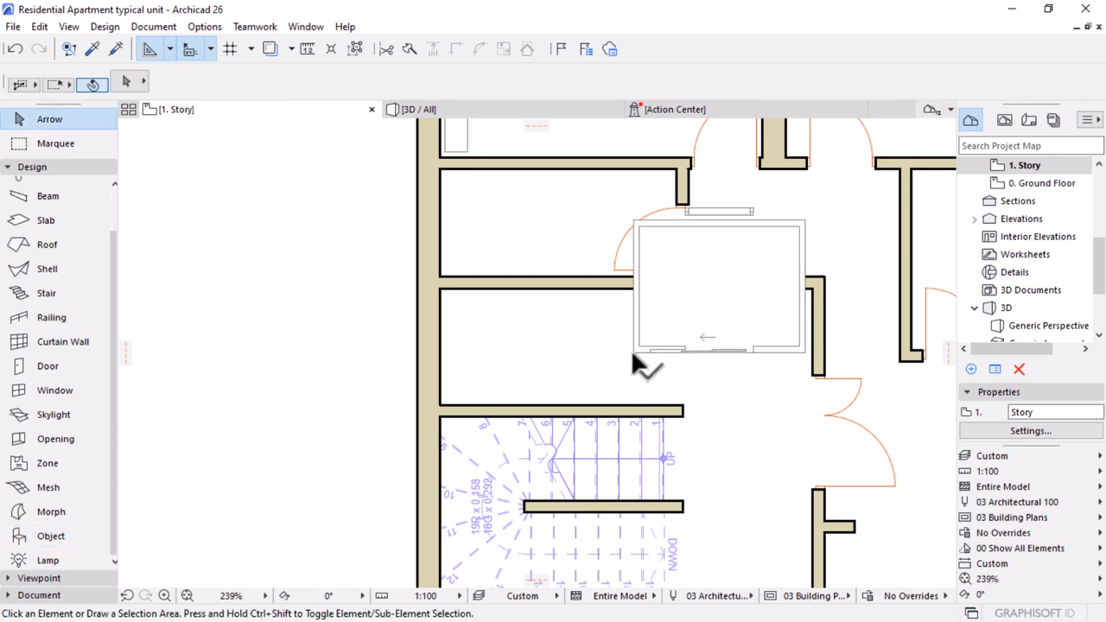
{"action": "left_click", "coordinate": [636, 351]}
{"action": "key", "text": "ctrl+e"}
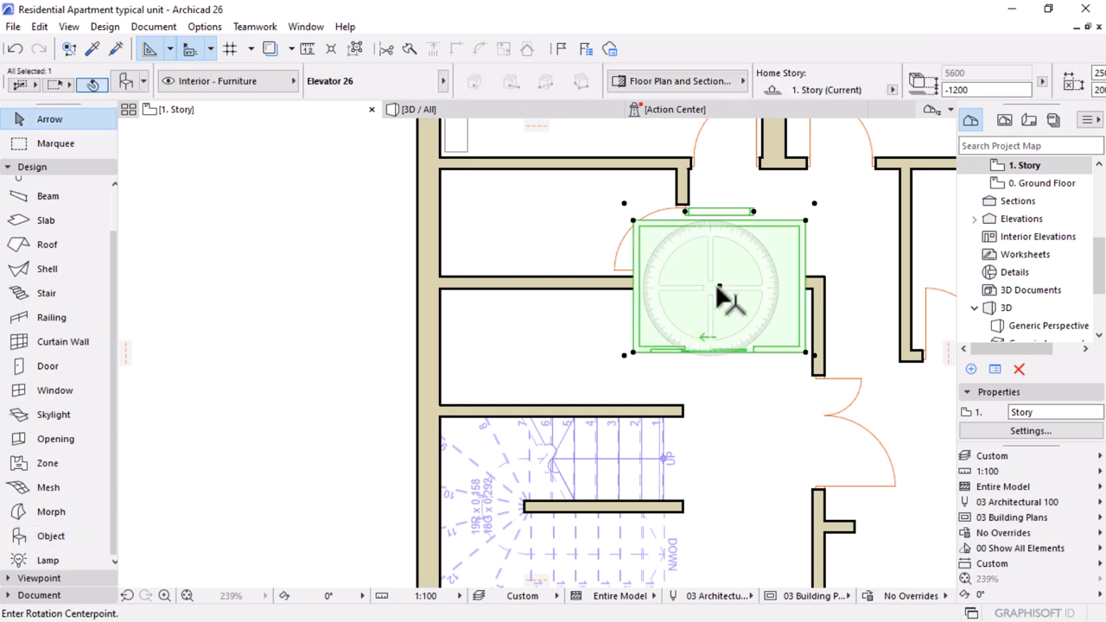
{"action": "left_click", "coordinate": [719, 285]}
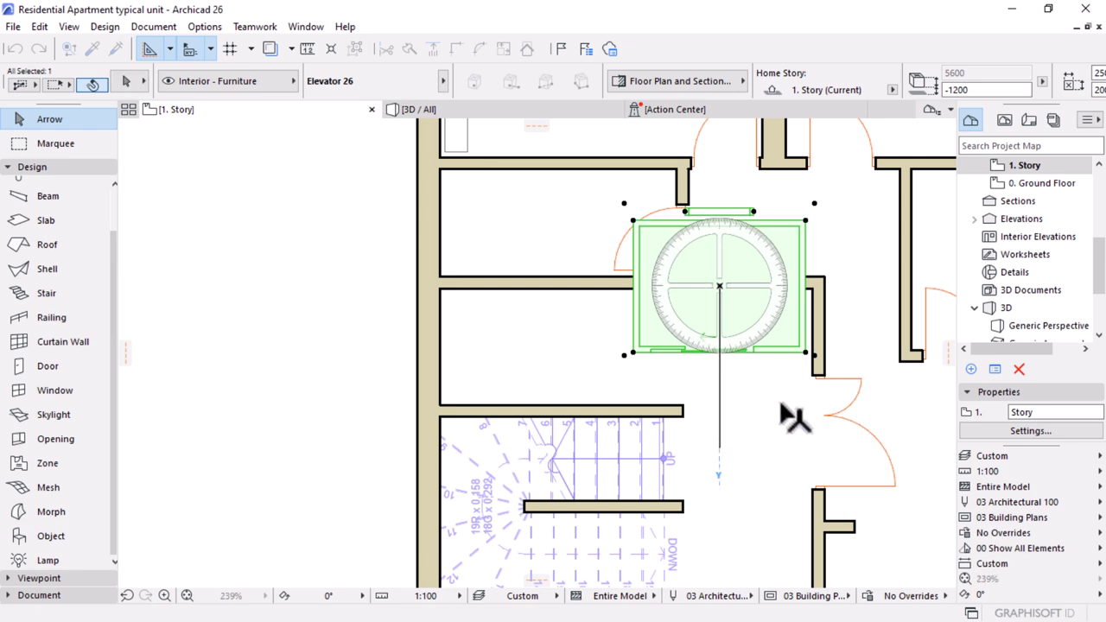
{"action": "left_click", "coordinate": [870, 287]}
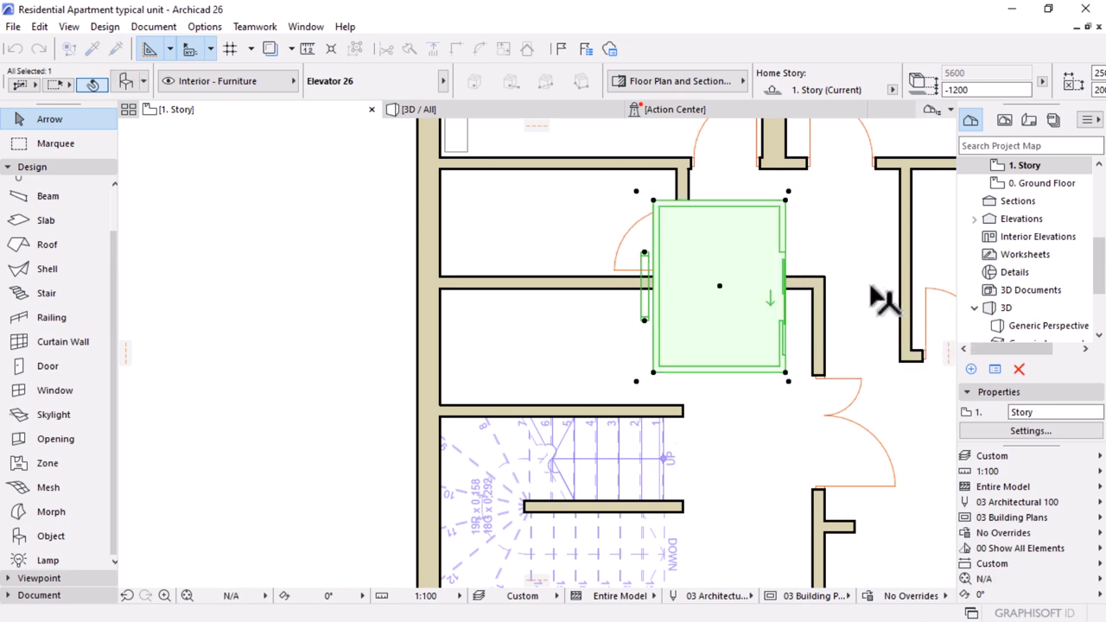
- Move the elevator into the shaft above the stair and shrink its width to fit between the two shaft walls, then deselect it
{"action": "key", "text": "ctrl+d"}
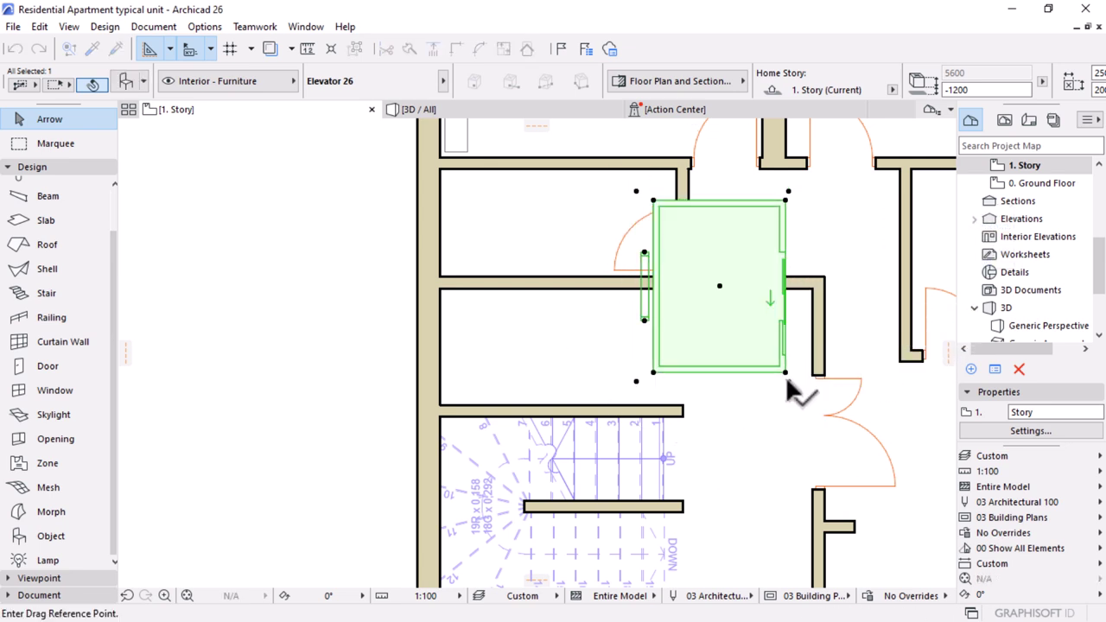
{"action": "left_click", "coordinate": [787, 374]}
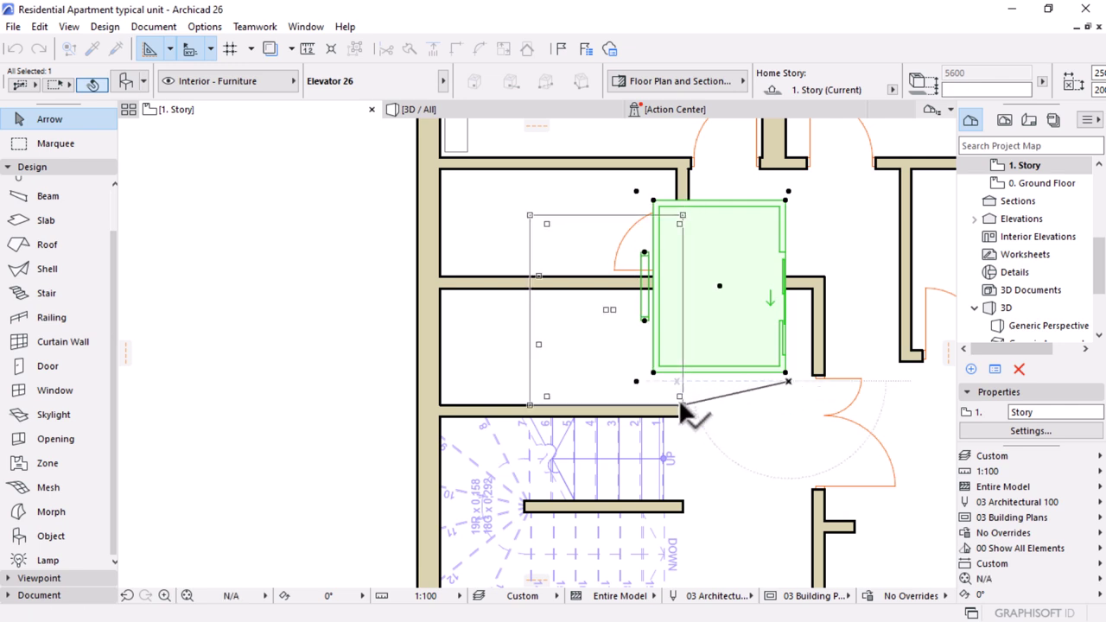
{"action": "left_click", "coordinate": [678, 399]}
{"action": "left_click", "coordinate": [681, 223]}
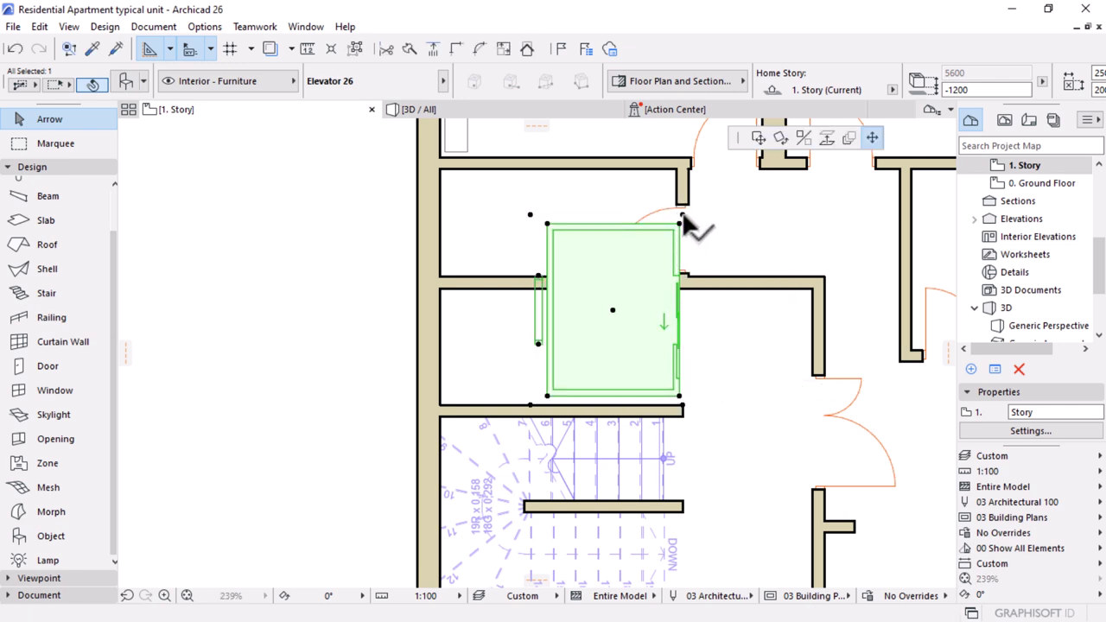
{"action": "left_click", "coordinate": [675, 288]}
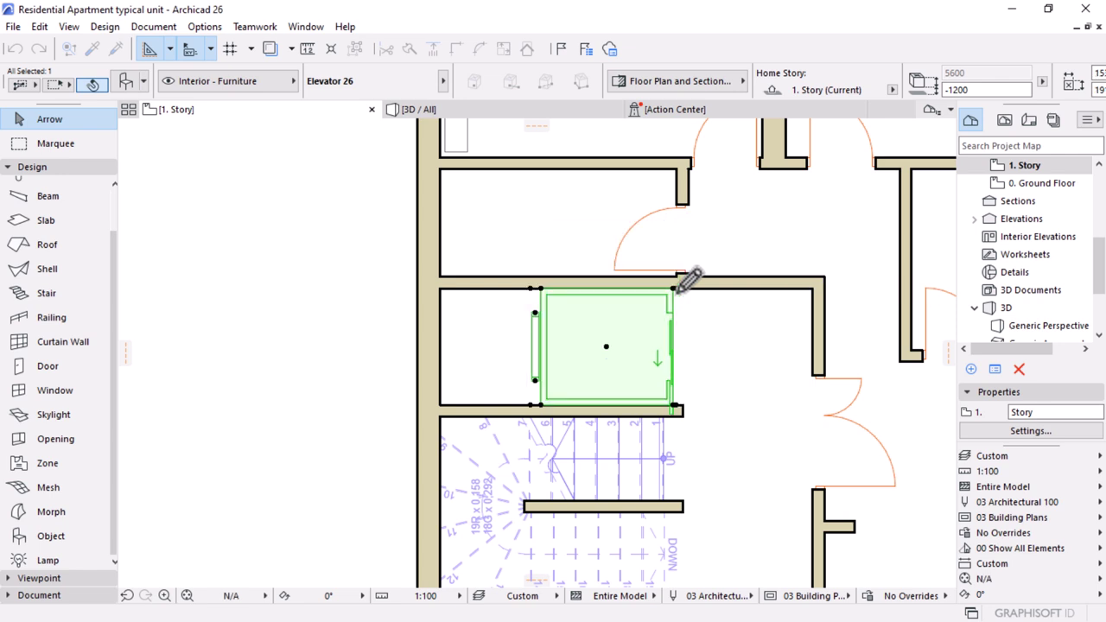
{"action": "middle_click_drag", "start_coordinate": [624, 349], "coordinate": [587, 285]}
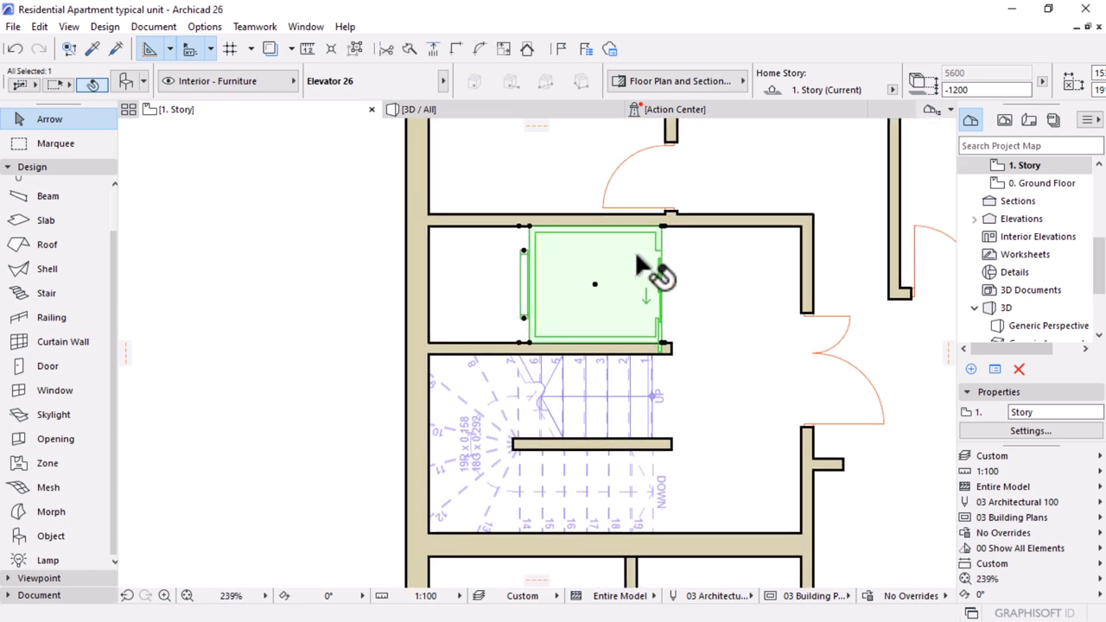
{"action": "scroll", "coordinate": [538, 284], "scroll_direction": "down", "scroll_amount": 4}
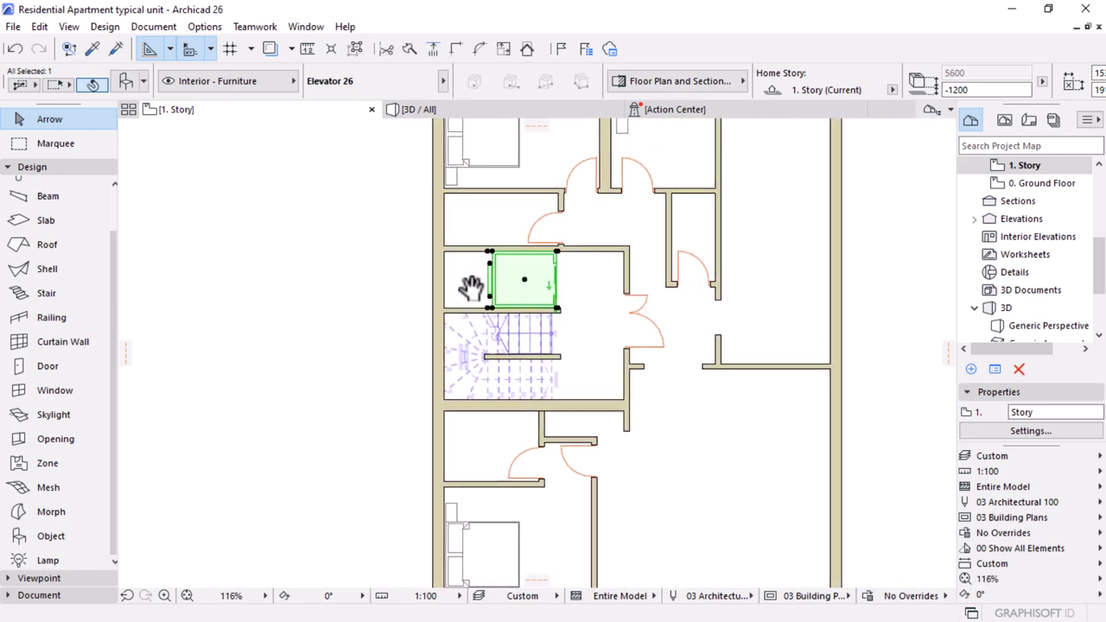
{"action": "scroll", "coordinate": [444, 247], "scroll_direction": "up", "scroll_amount": 2}
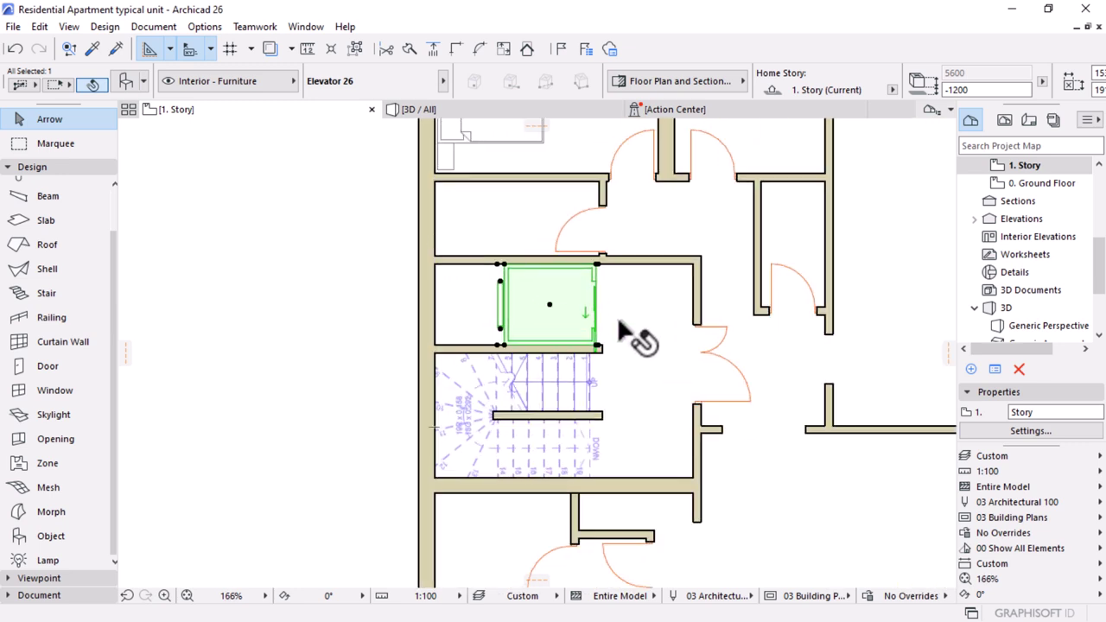
{"action": "left_click", "coordinate": [667, 283]}
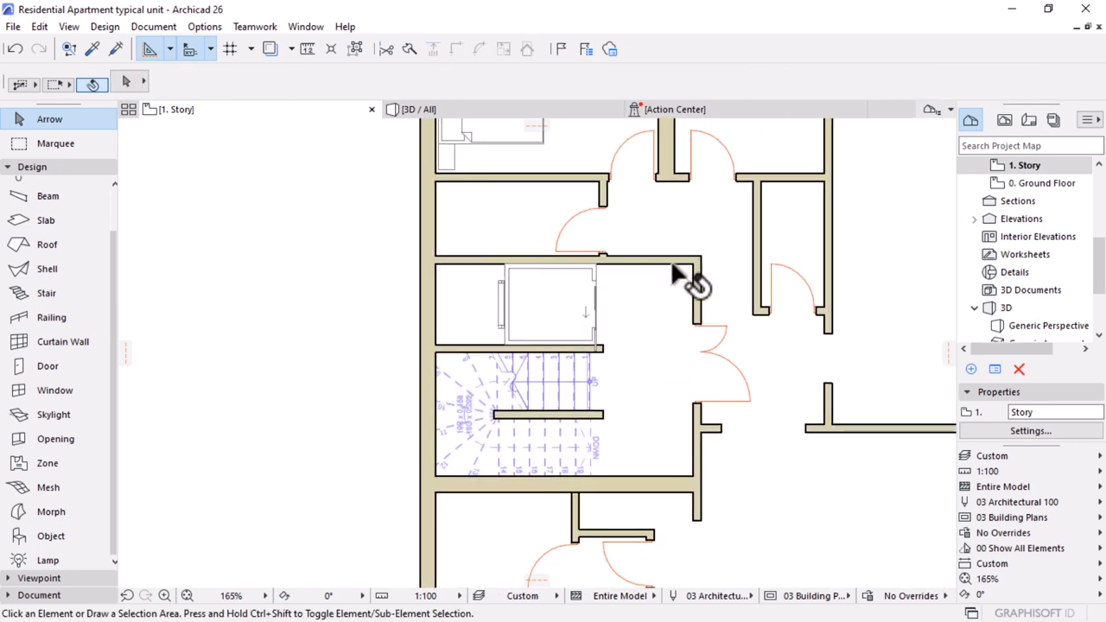
- Examine the typical unit plan with its elevator, including the balcony areas, bedrooms and slab edge
{"action": "scroll", "coordinate": [644, 302], "scroll_direction": "down", "scroll_amount": 6}
{"action": "middle_click_drag", "start_coordinate": [639, 310], "coordinate": [579, 295]}
{"action": "scroll", "coordinate": [605, 306], "scroll_direction": "down", "scroll_amount": 1}
{"action": "scroll", "coordinate": [596, 311], "scroll_direction": "up", "scroll_amount": 3}
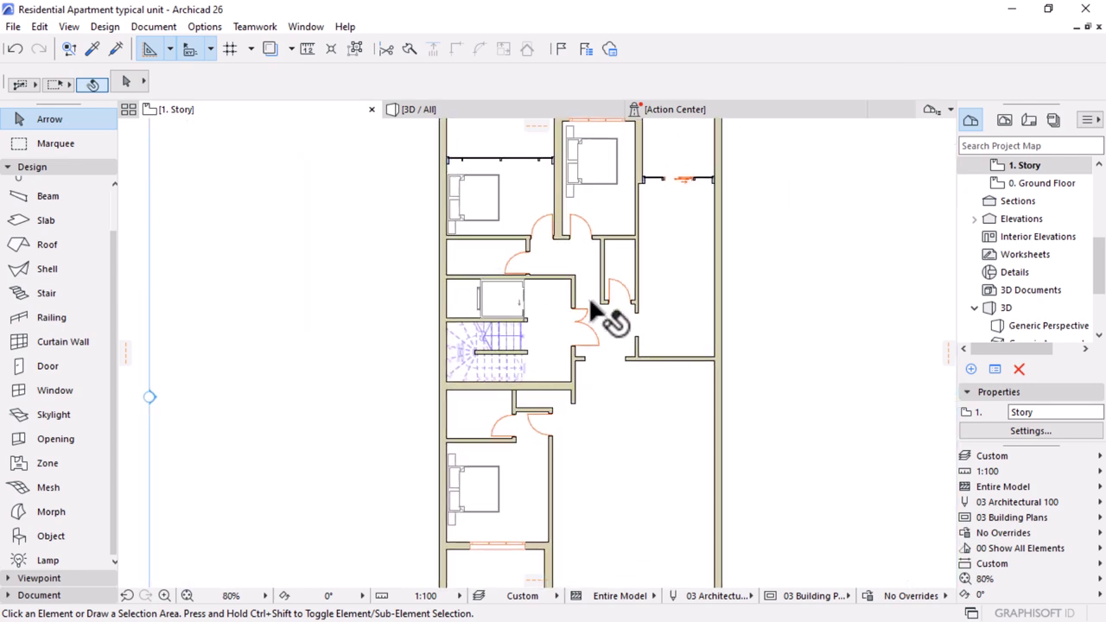
{"action": "scroll", "coordinate": [696, 259], "scroll_direction": "down", "scroll_amount": 2}
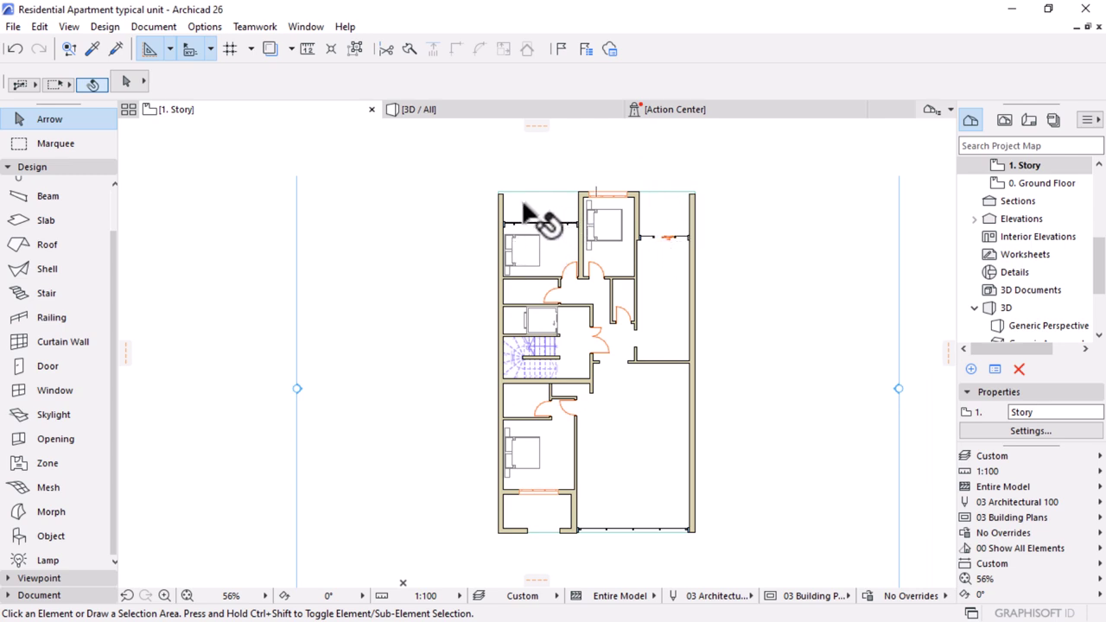
{"action": "middle_click_drag", "start_coordinate": [654, 371], "coordinate": [616, 353]}
{"action": "scroll", "coordinate": [550, 187], "scroll_direction": "up", "scroll_amount": 4}
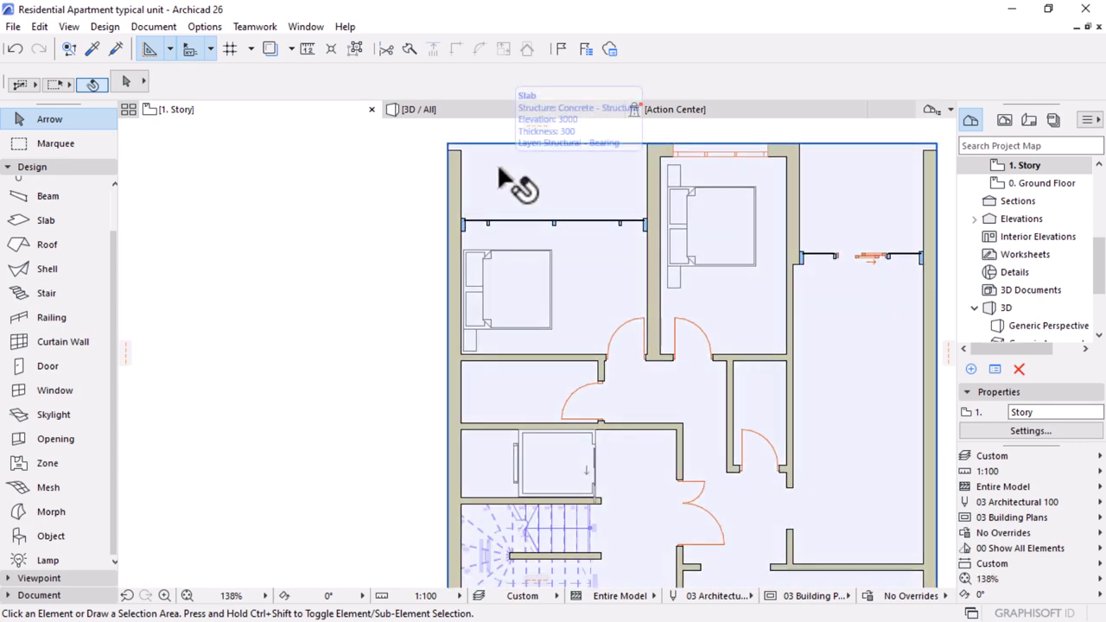
{"action": "middle_click_drag", "start_coordinate": [499, 169], "coordinate": [490, 214]}
{"action": "scroll", "coordinate": [489, 211], "scroll_direction": "down", "scroll_amount": 2}
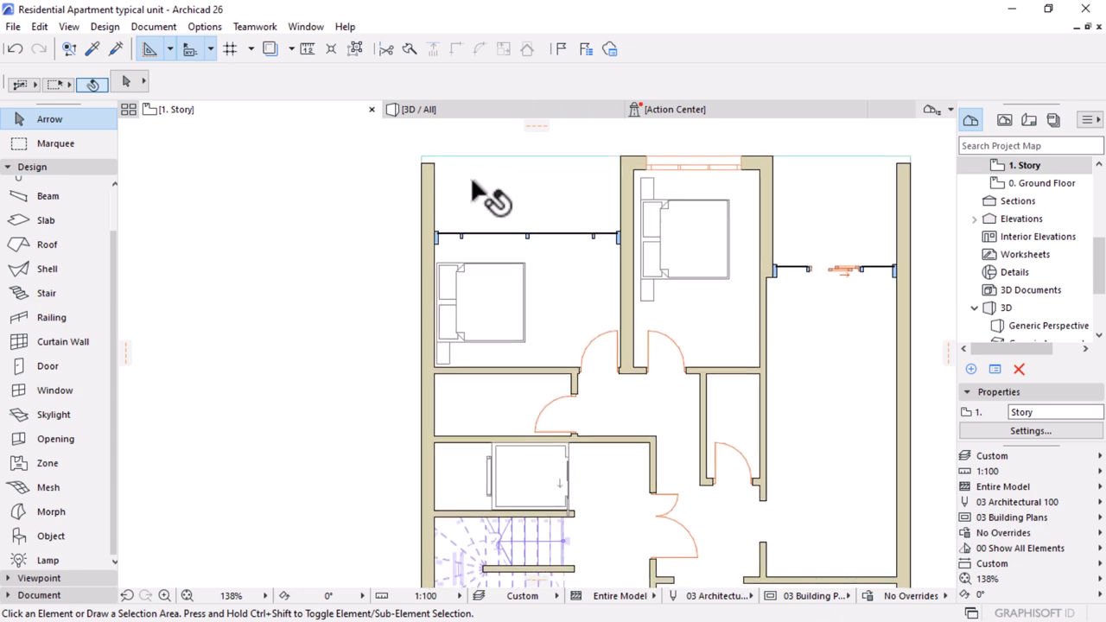
{"action": "scroll", "coordinate": [518, 250], "scroll_direction": "down", "scroll_amount": 2}
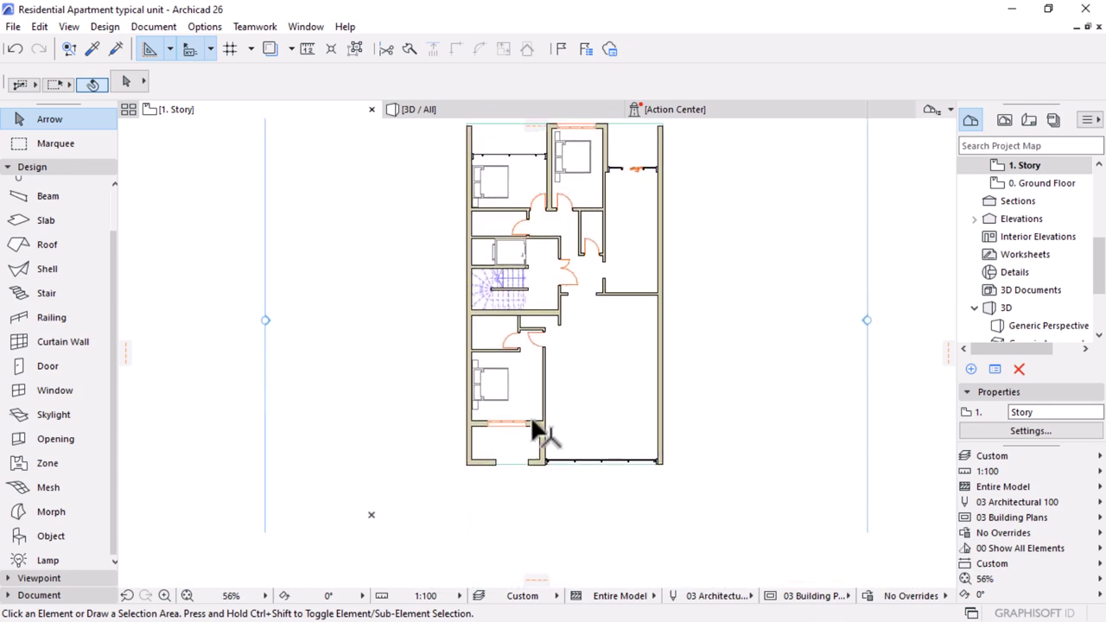
- Open the object default settings and search the library for lounge furniture
{"action": "scroll", "coordinate": [537, 430], "scroll_direction": "up", "scroll_amount": 1}
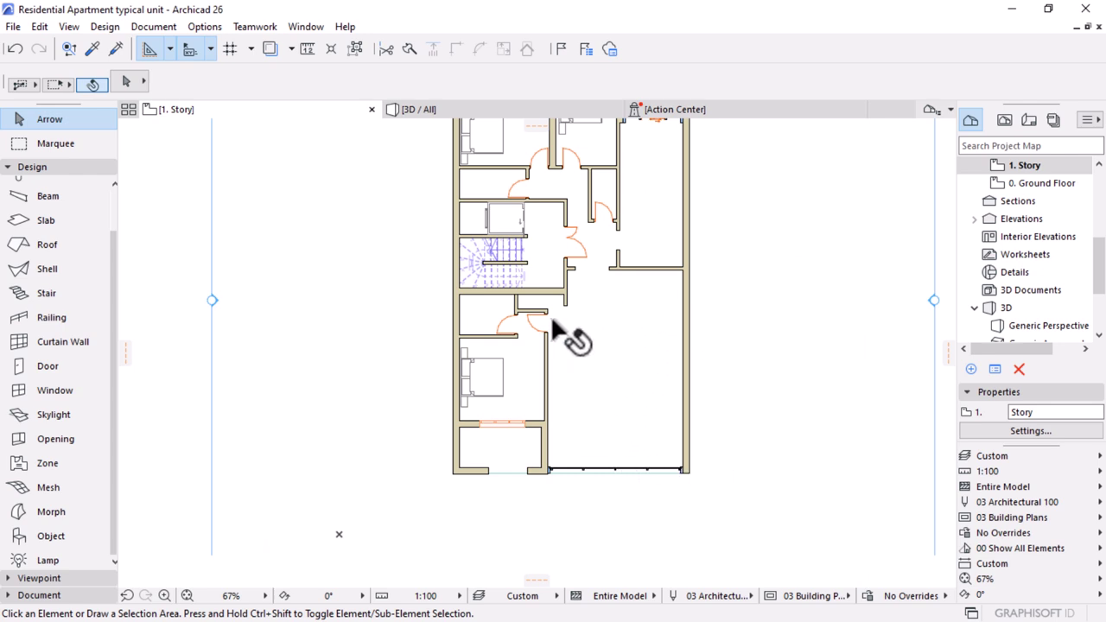
{"action": "left_click", "coordinate": [39, 542]}
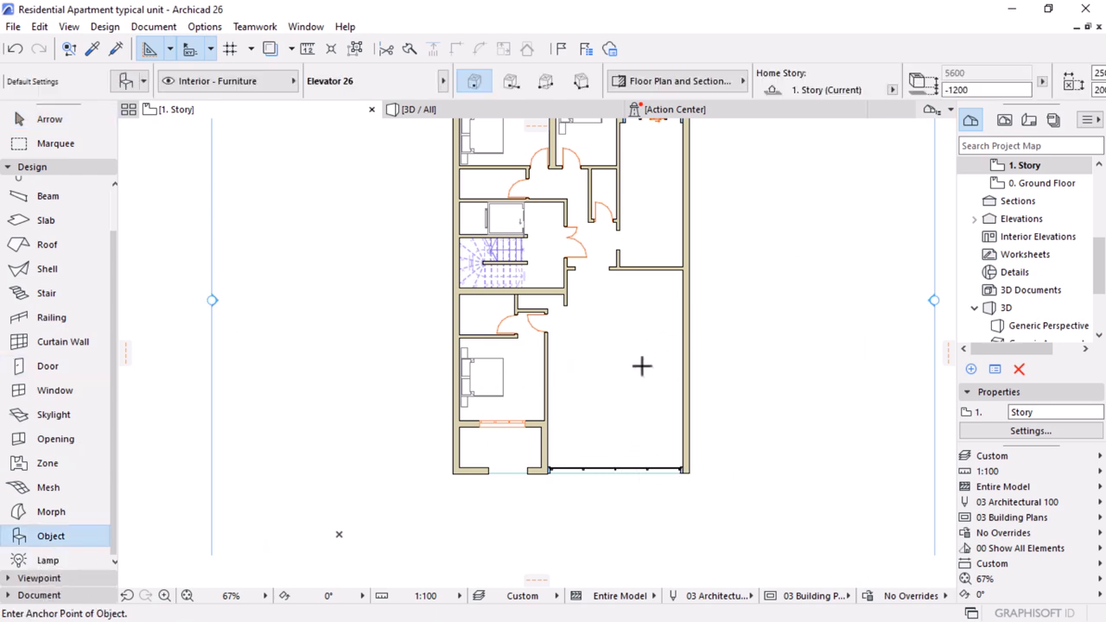
{"action": "left_click", "coordinate": [127, 77]}
{"action": "type", "text": "elev"}
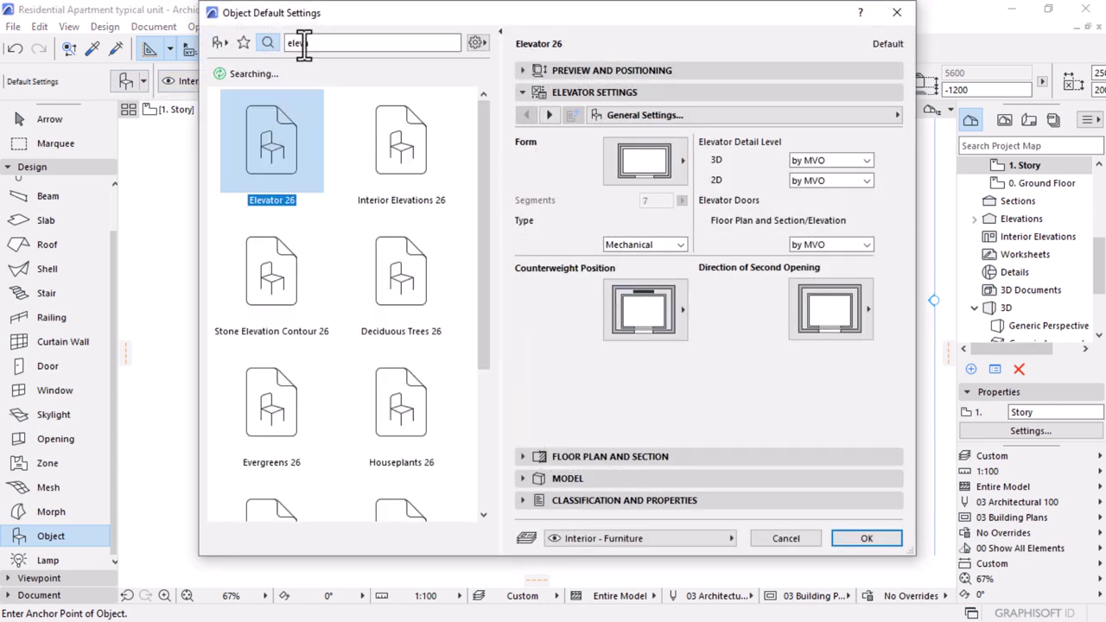
{"action": "type", "text": "a"}
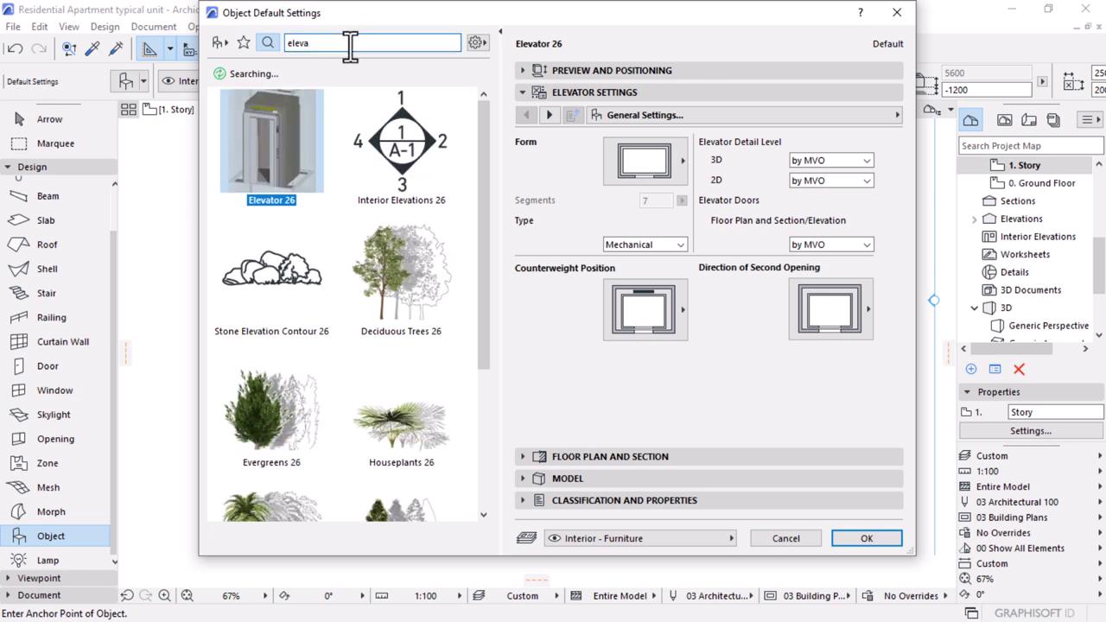
{"action": "key", "text": "Return"}
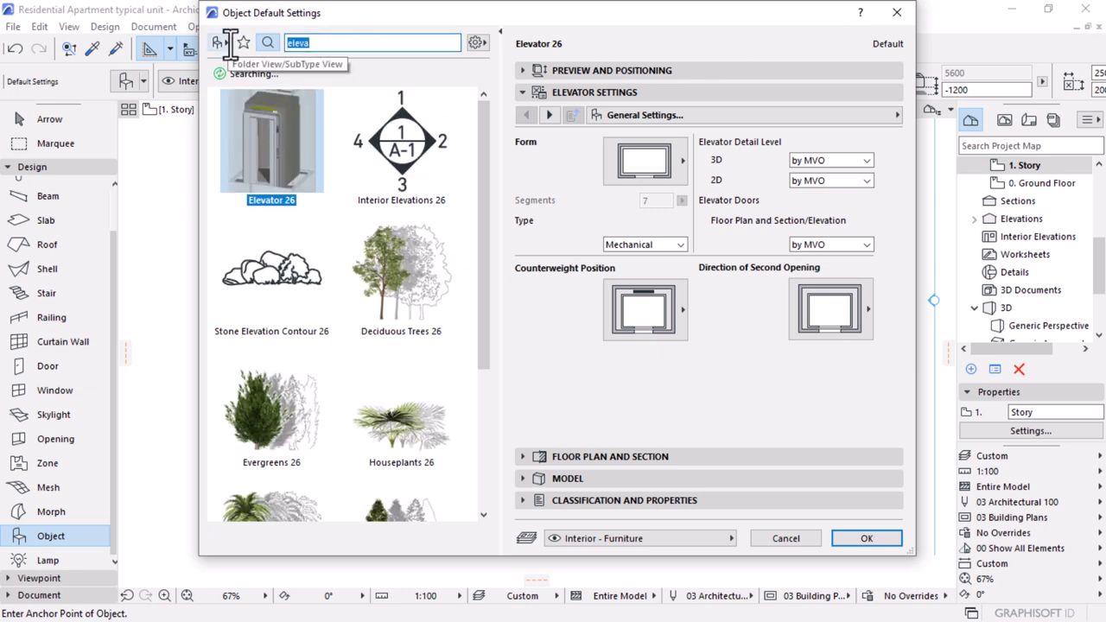
{"action": "type", "text": "lo"}
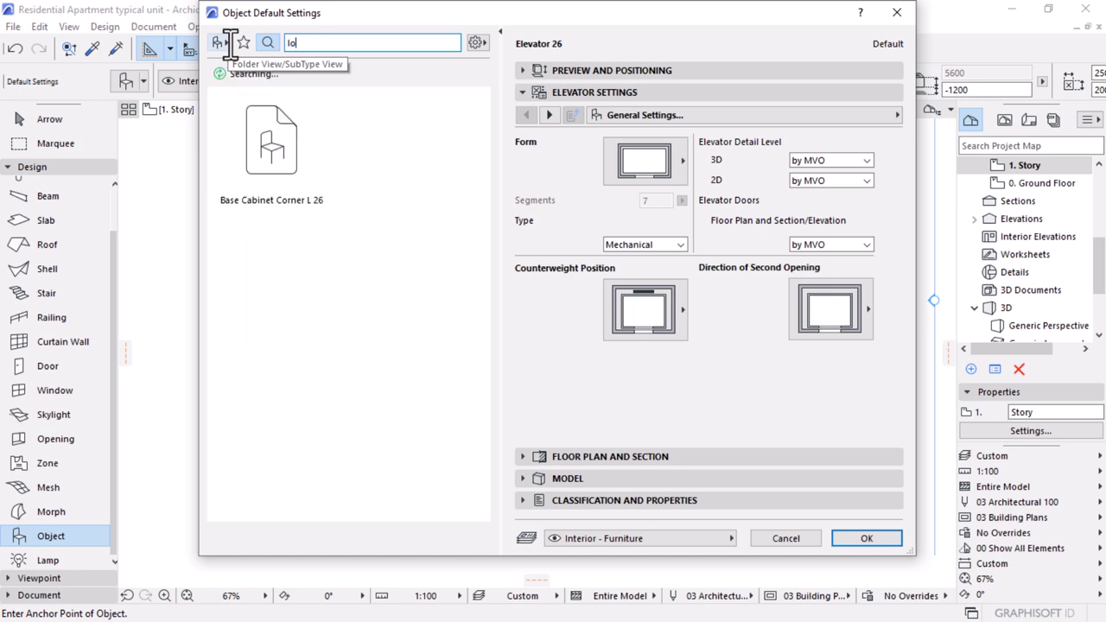
{"action": "type", "text": "un"}
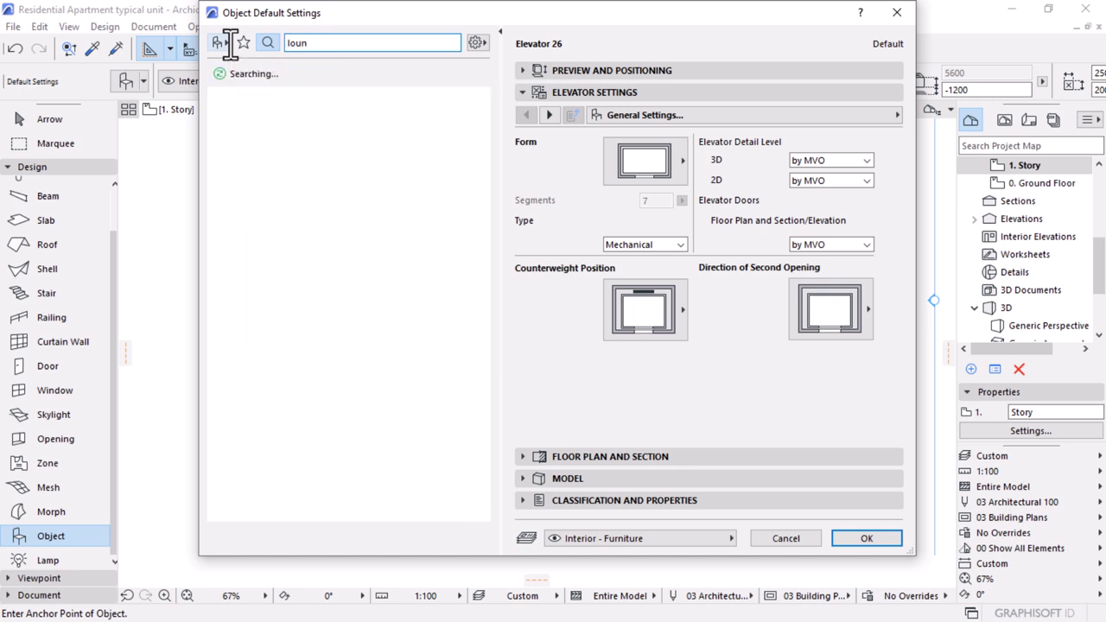
{"action": "type", "text": "ge"}
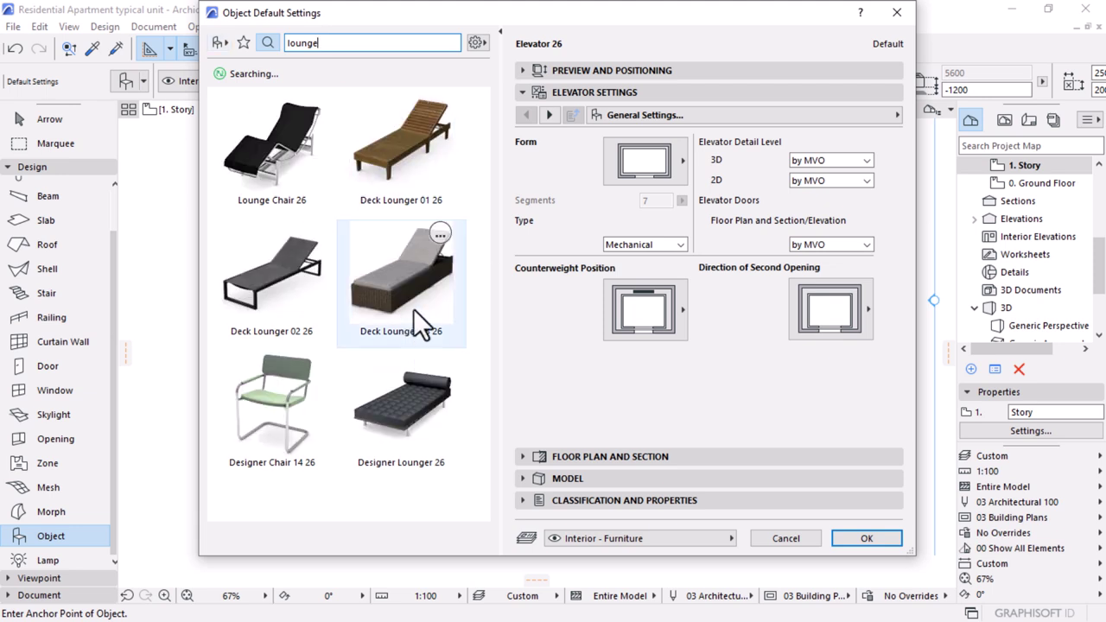
{"action": "left_click", "coordinate": [261, 182]}
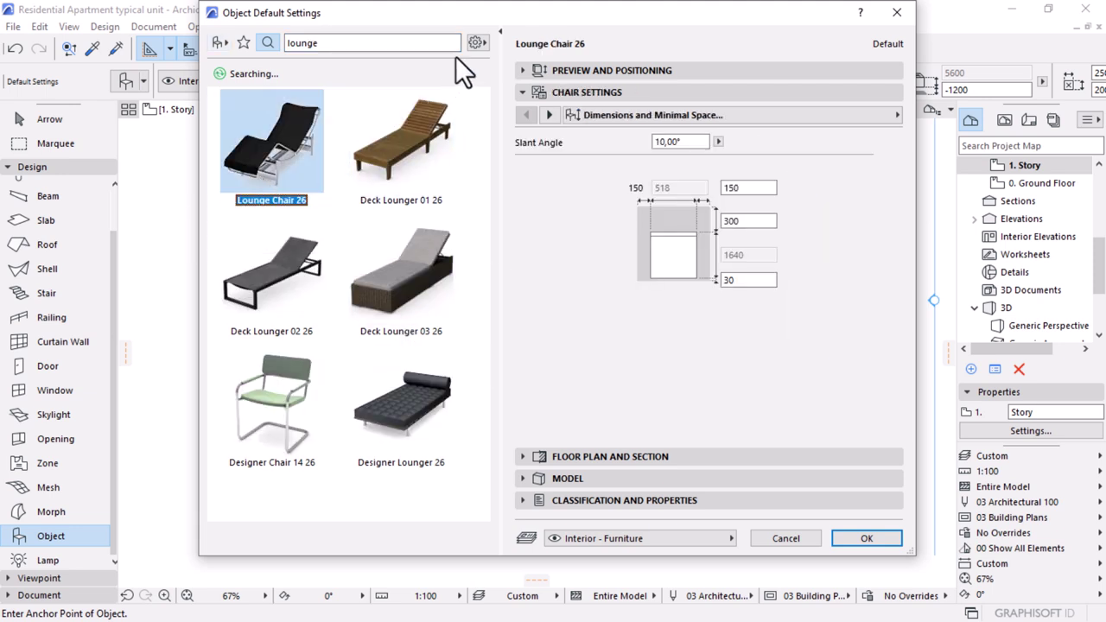
- Choose Sofa Layout 26 from the Furniture Layouts 26 folder and place it in the large living area near the glazed front wall
{"action": "left_click", "coordinate": [219, 43]}
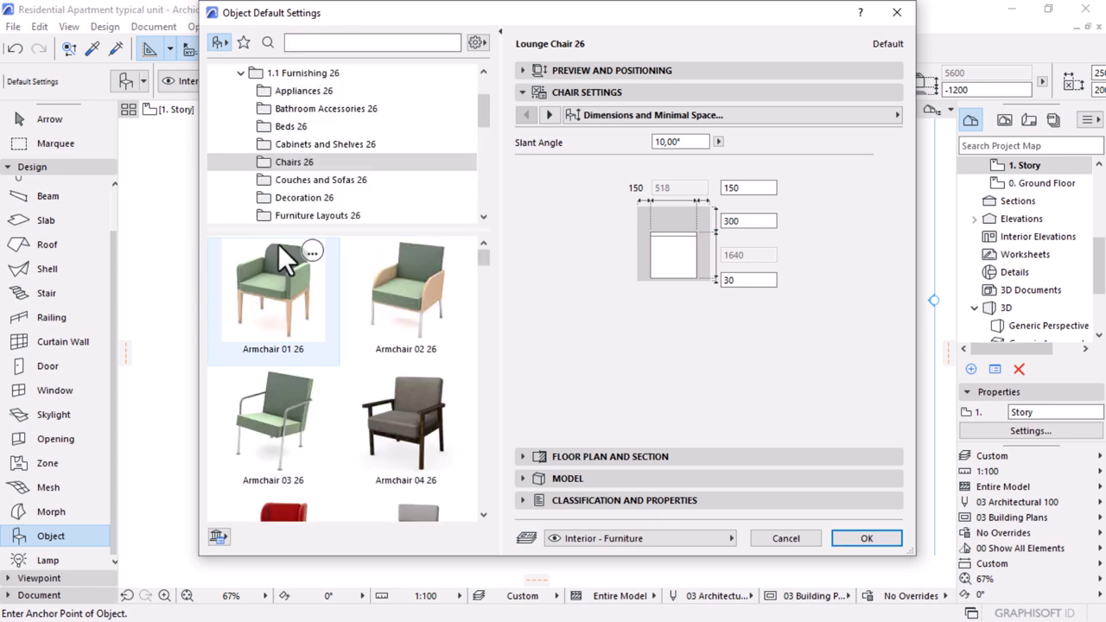
{"action": "scroll", "coordinate": [356, 173], "scroll_direction": "down", "scroll_amount": 3}
{"action": "left_click", "coordinate": [341, 162]}
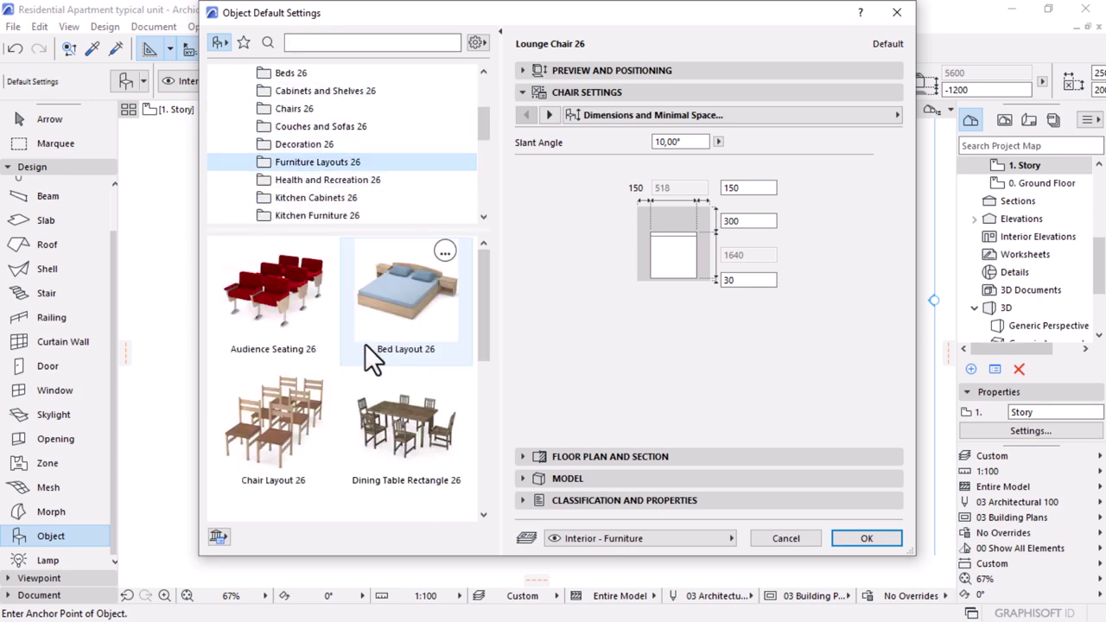
{"action": "scroll", "coordinate": [369, 353], "scroll_direction": "down", "scroll_amount": 3}
{"action": "scroll", "coordinate": [369, 353], "scroll_direction": "down", "scroll_amount": 3}
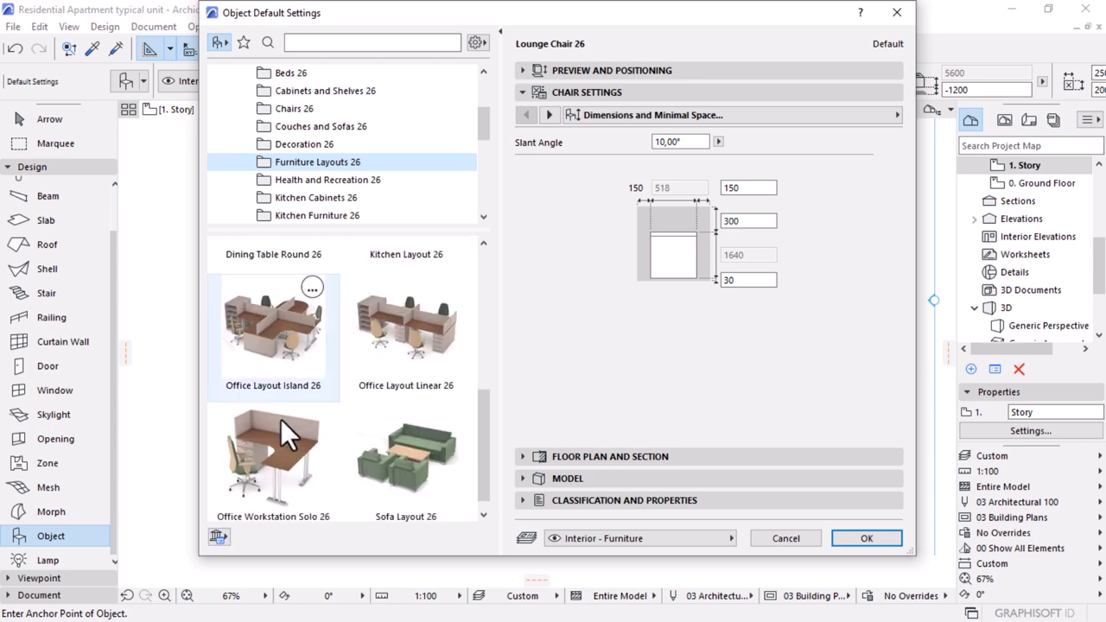
{"action": "left_click", "coordinate": [388, 442]}
{"action": "left_click", "coordinate": [868, 538]}
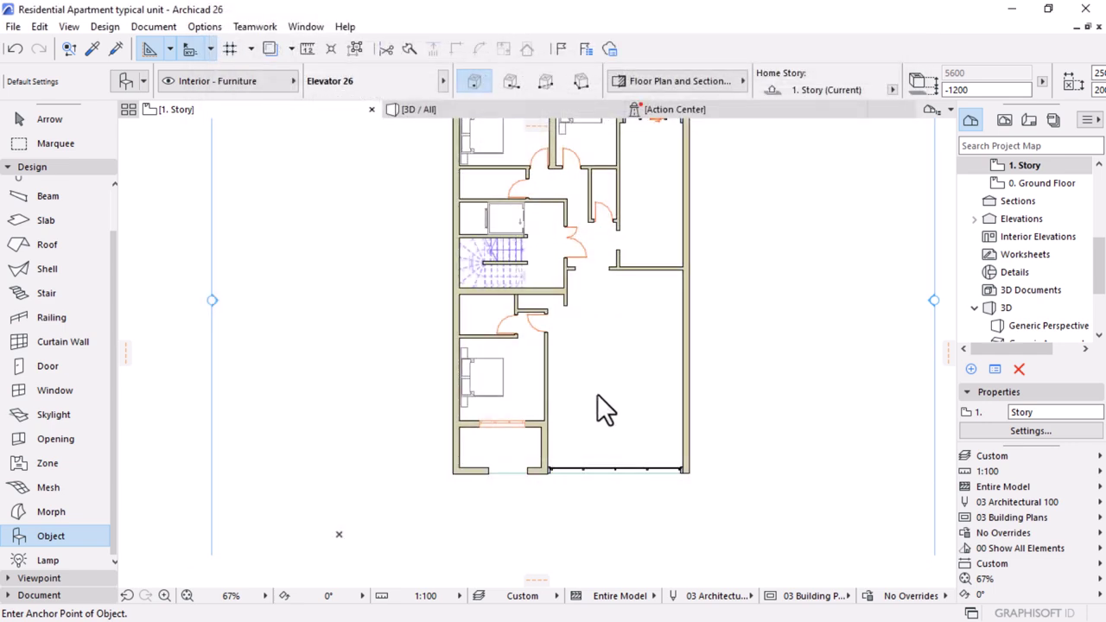
{"action": "left_click", "coordinate": [616, 416]}
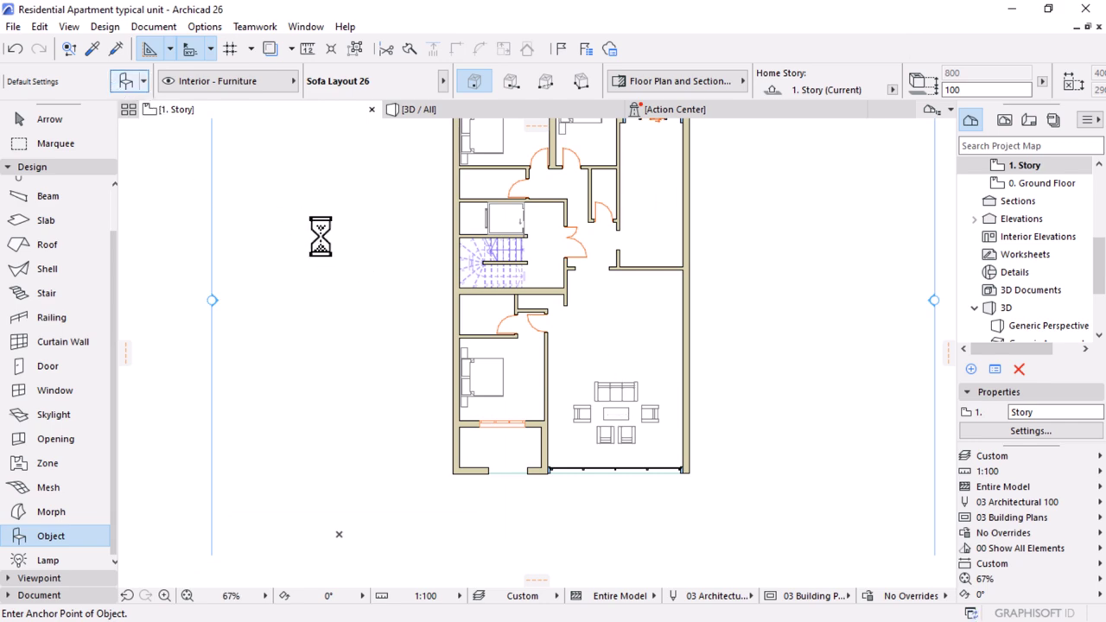
- Choose Dining Table Rectangle 26 from the furniture layouts and place it in the living area just behind the three-seat sofa
{"action": "left_click", "coordinate": [125, 80]}
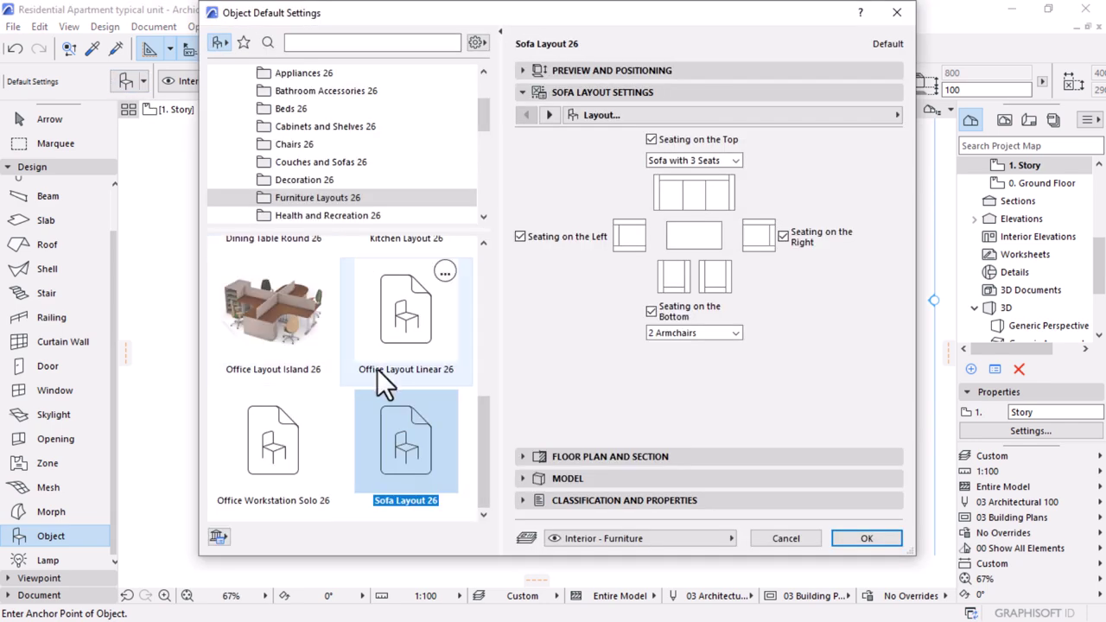
{"action": "scroll", "coordinate": [333, 329], "scroll_direction": "up", "scroll_amount": 2}
{"action": "left_click", "coordinate": [319, 333]}
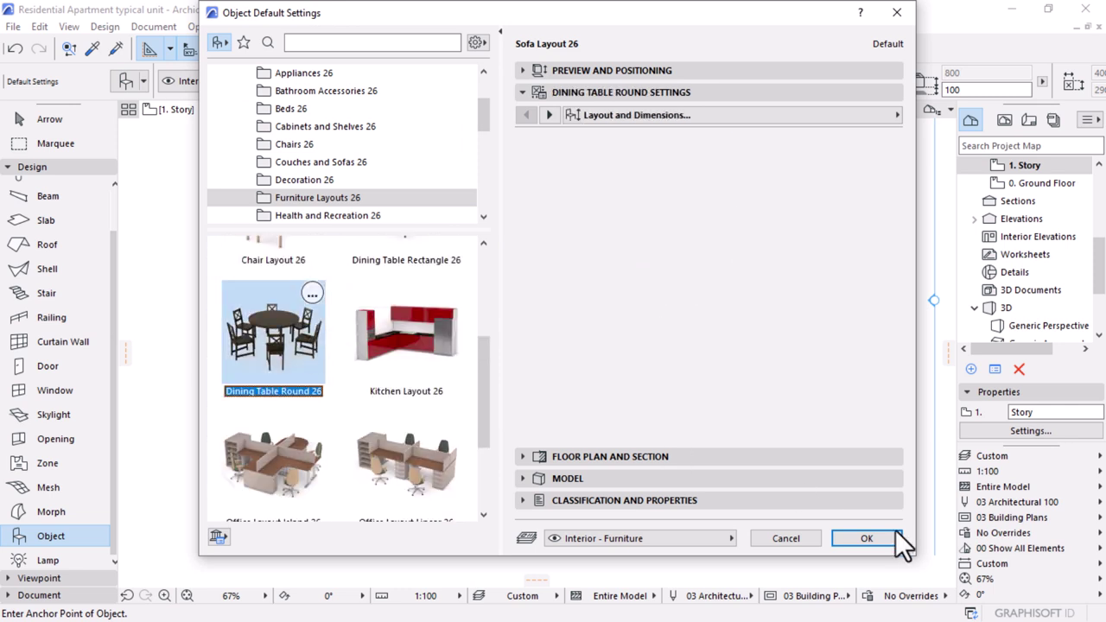
{"action": "left_click", "coordinate": [873, 539]}
{"action": "scroll", "coordinate": [264, 371], "scroll_direction": "up", "scroll_amount": 1}
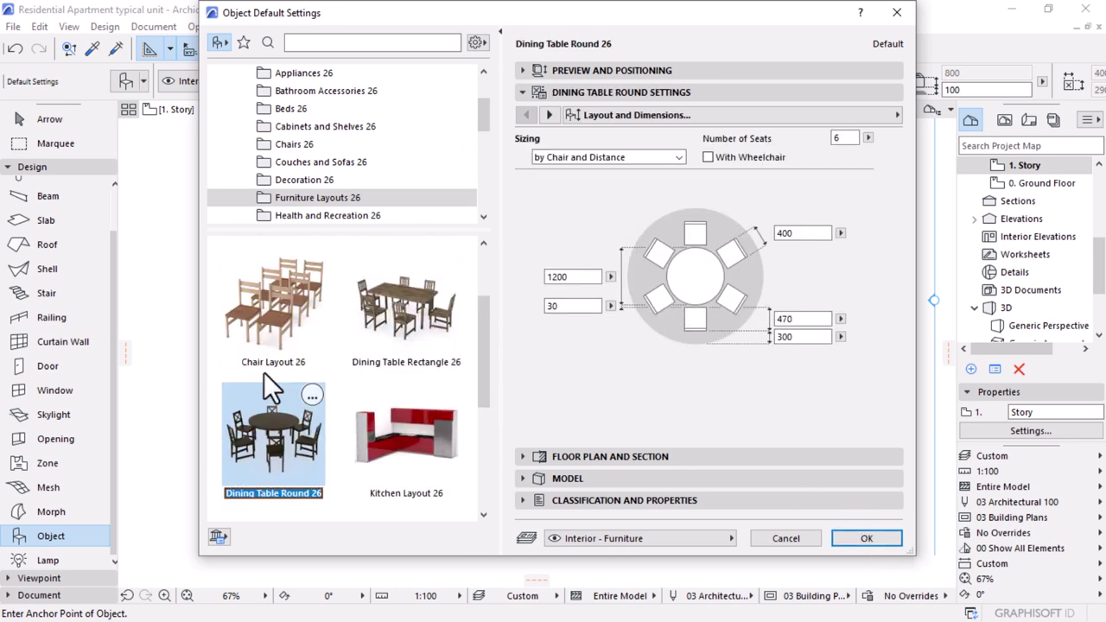
{"action": "left_click", "coordinate": [414, 341]}
{"action": "left_click", "coordinate": [865, 538]}
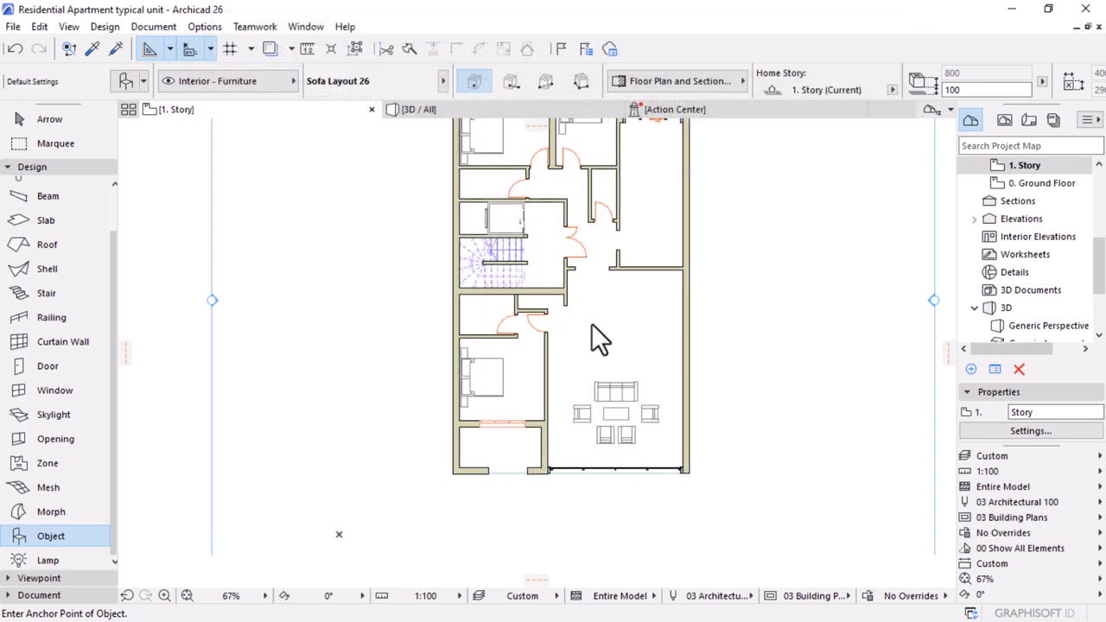
{"action": "left_click", "coordinate": [631, 348]}
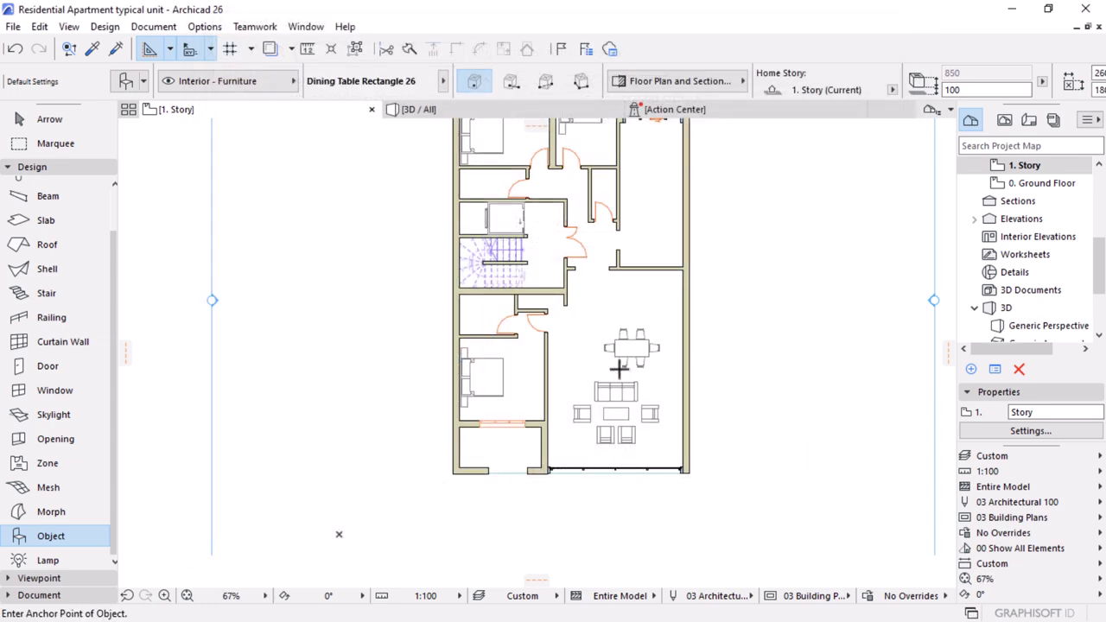
- Move the rectangular dining table slightly farther away from the sofa set and clear the selection
{"action": "key", "text": "Escape"}
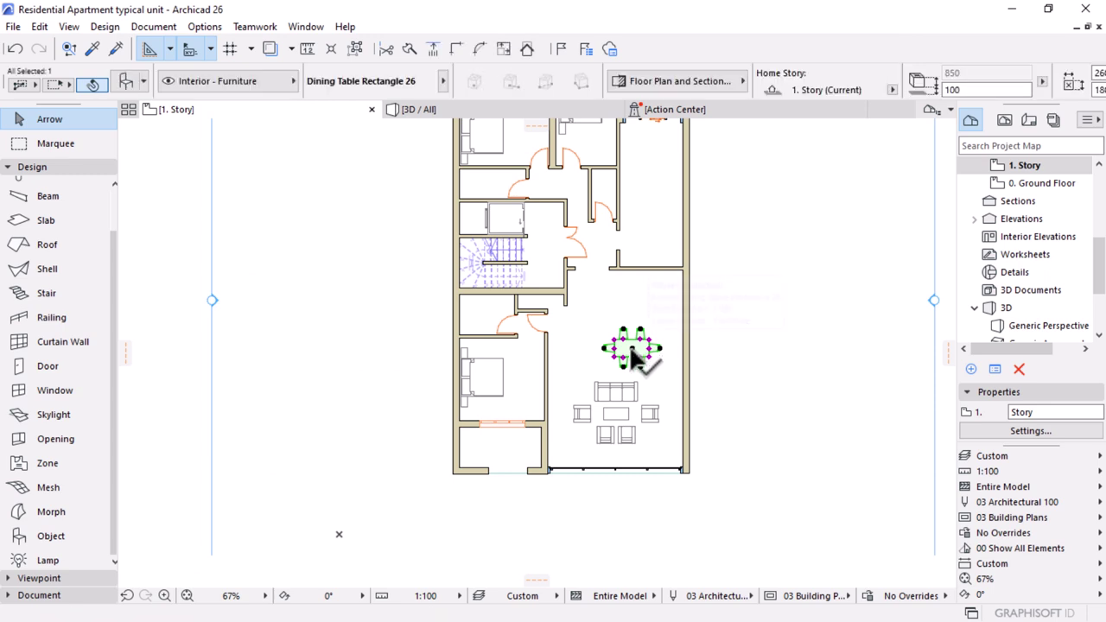
{"action": "left_click", "coordinate": [633, 350]}
{"action": "key", "text": "Escape"}
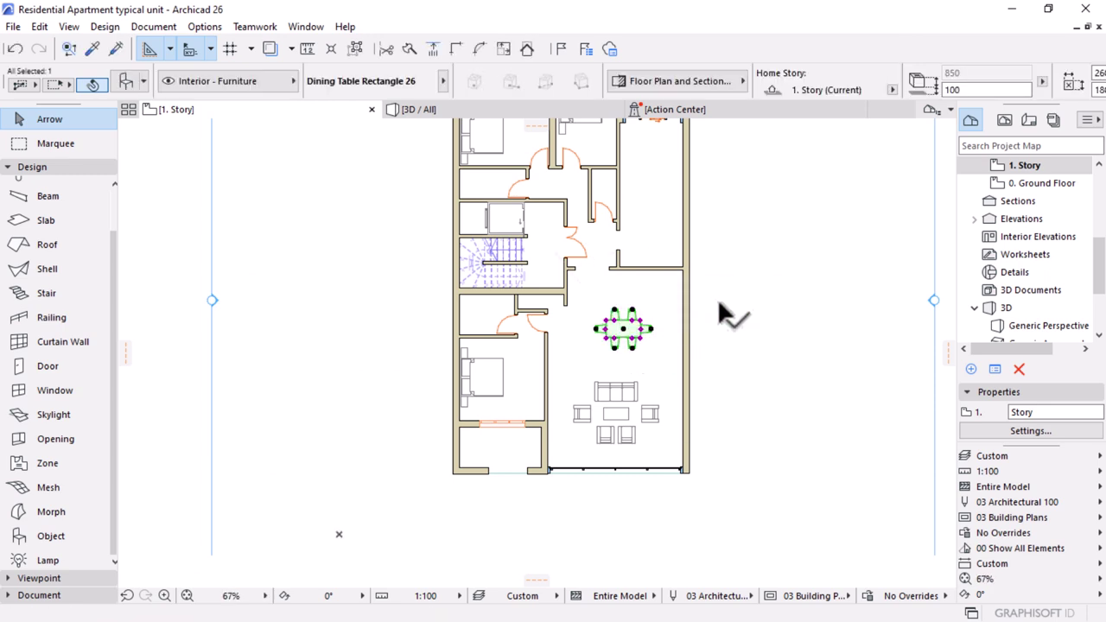
{"action": "scroll", "coordinate": [716, 366], "scroll_direction": "down", "scroll_amount": 2}
{"action": "scroll", "coordinate": [636, 376], "scroll_direction": "down", "scroll_amount": 1}
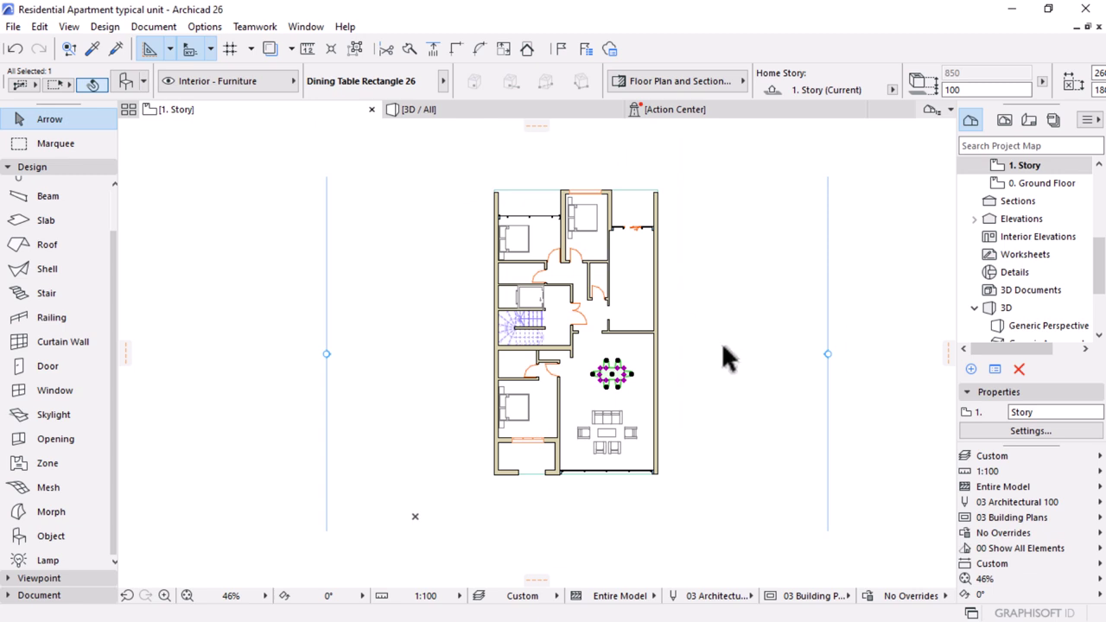
{"action": "left_click", "coordinate": [406, 340]}
{"action": "scroll", "coordinate": [678, 328], "scroll_direction": "up", "scroll_amount": 3}
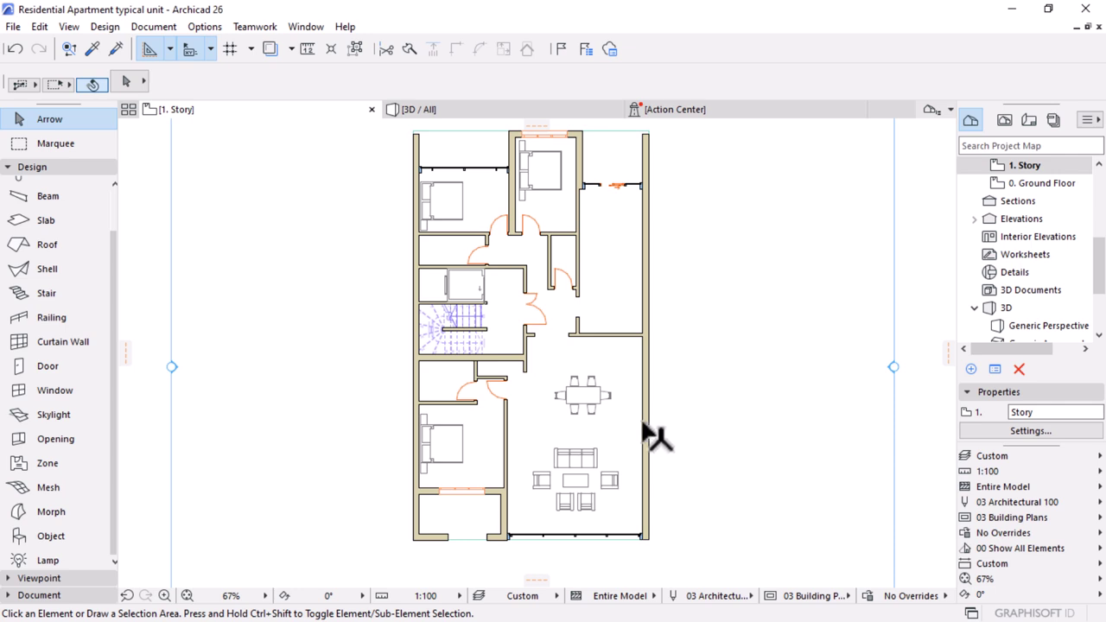
{"action": "scroll", "coordinate": [656, 436], "scroll_direction": "down", "scroll_amount": 2}
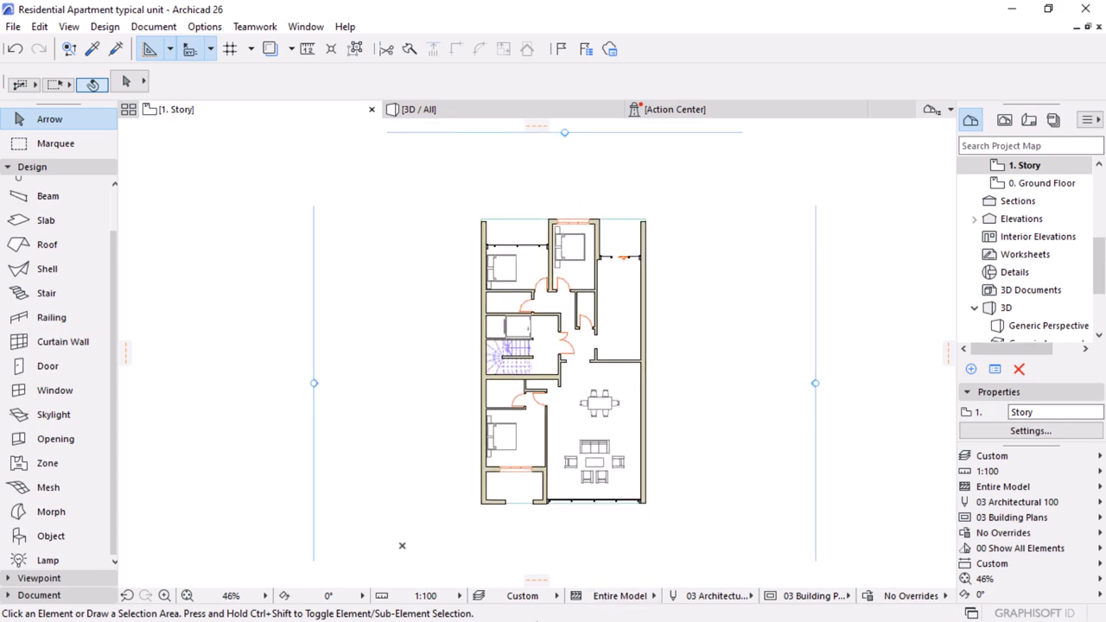
- Switch to the Residential Apartment-Site Plan Sketch project and view its model in 3D
{"action": "key", "text": "super"}
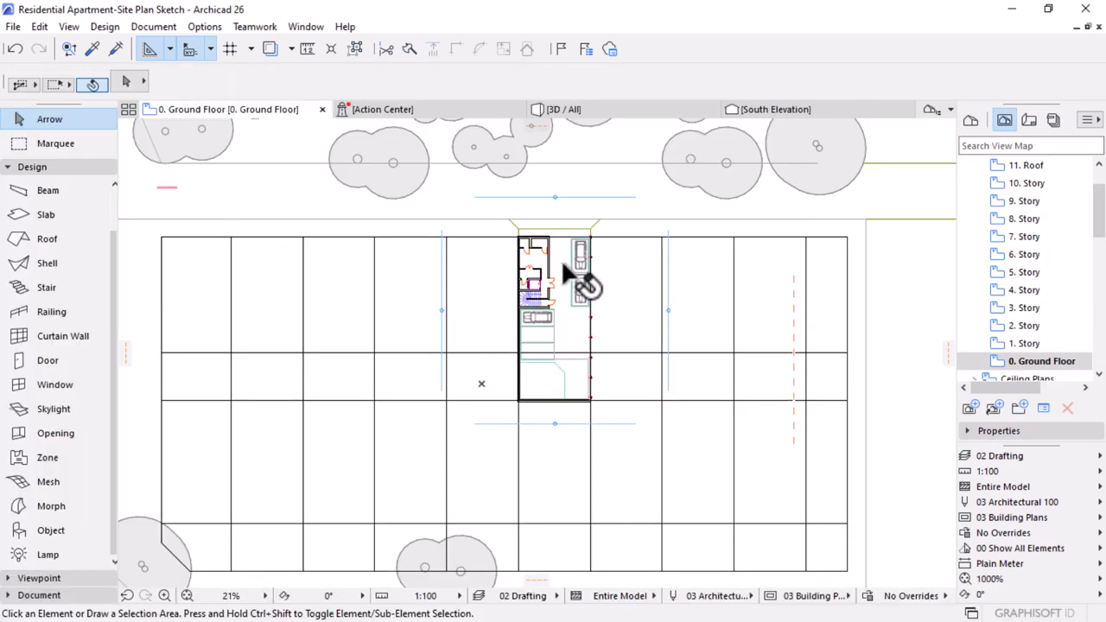
{"action": "scroll", "coordinate": [578, 242], "scroll_direction": "up", "scroll_amount": 3}
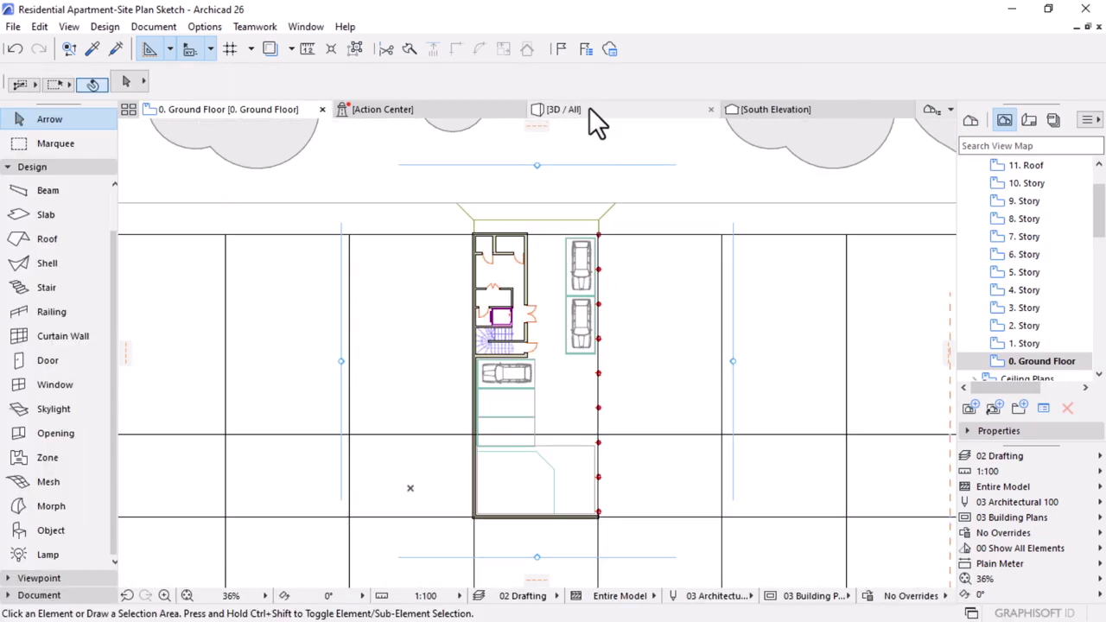
{"action": "left_click", "coordinate": [589, 109]}
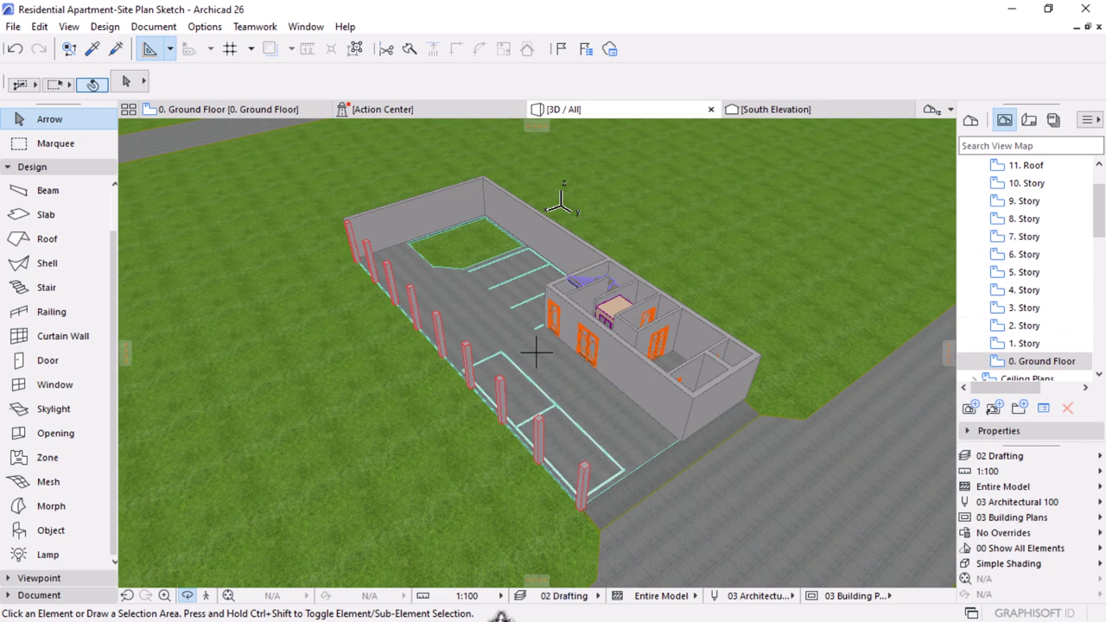
- Return to the Residential Apartment typical unit project and save all floor plan elements as a module file (.mod) in the Residential Apartment folder
{"action": "key", "text": "super"}
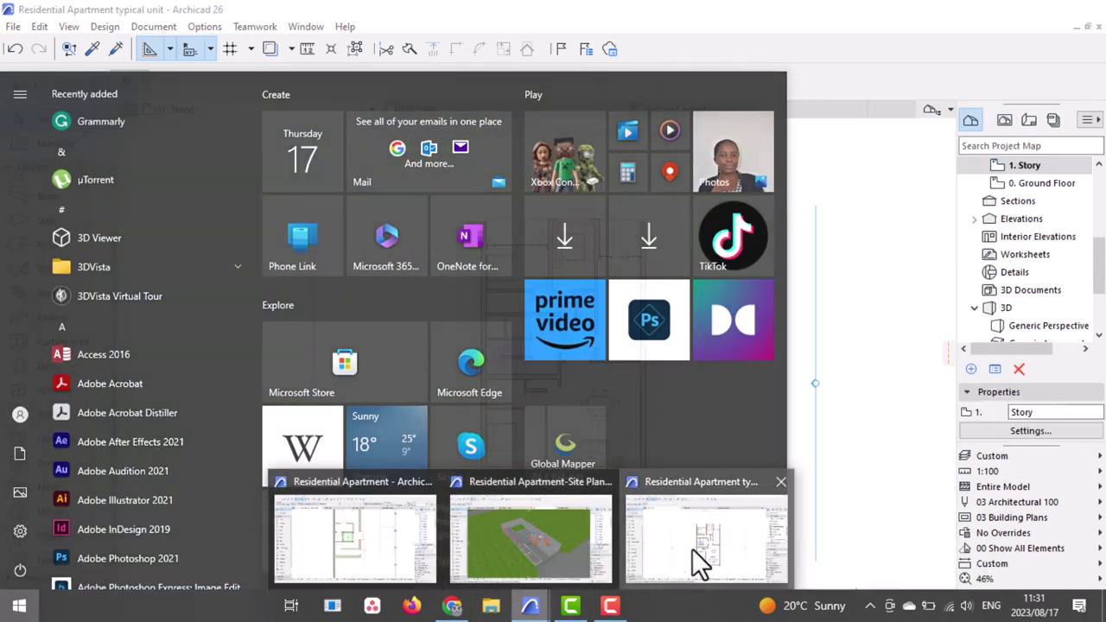
{"action": "left_click", "coordinate": [692, 548]}
{"action": "left_click_drag", "start_coordinate": [684, 190], "coordinate": [451, 516]}
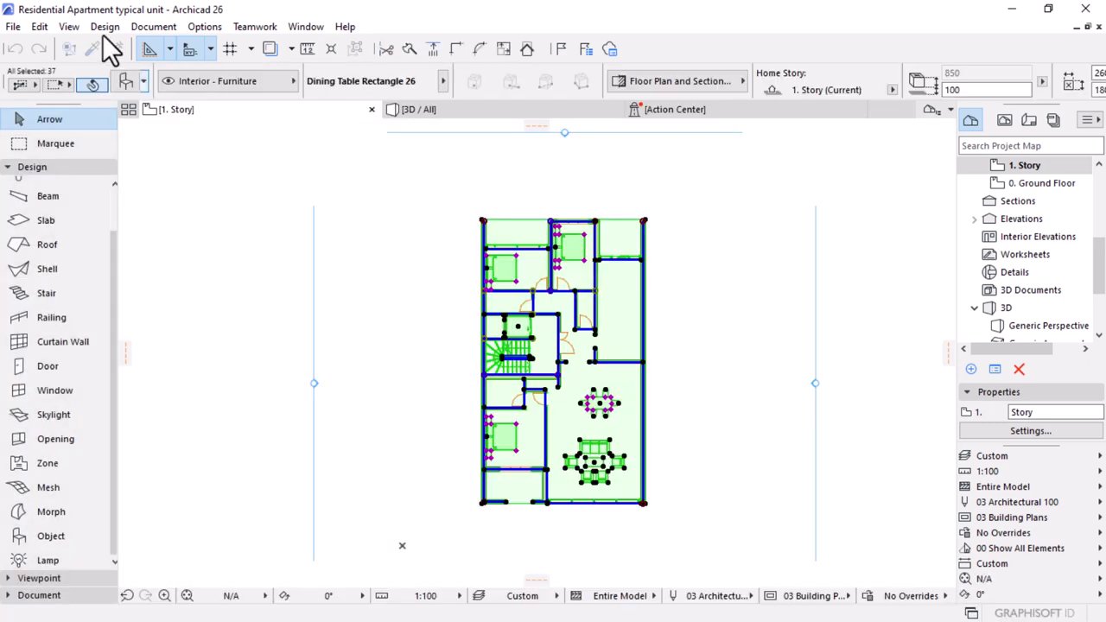
{"action": "left_click", "coordinate": [12, 26]}
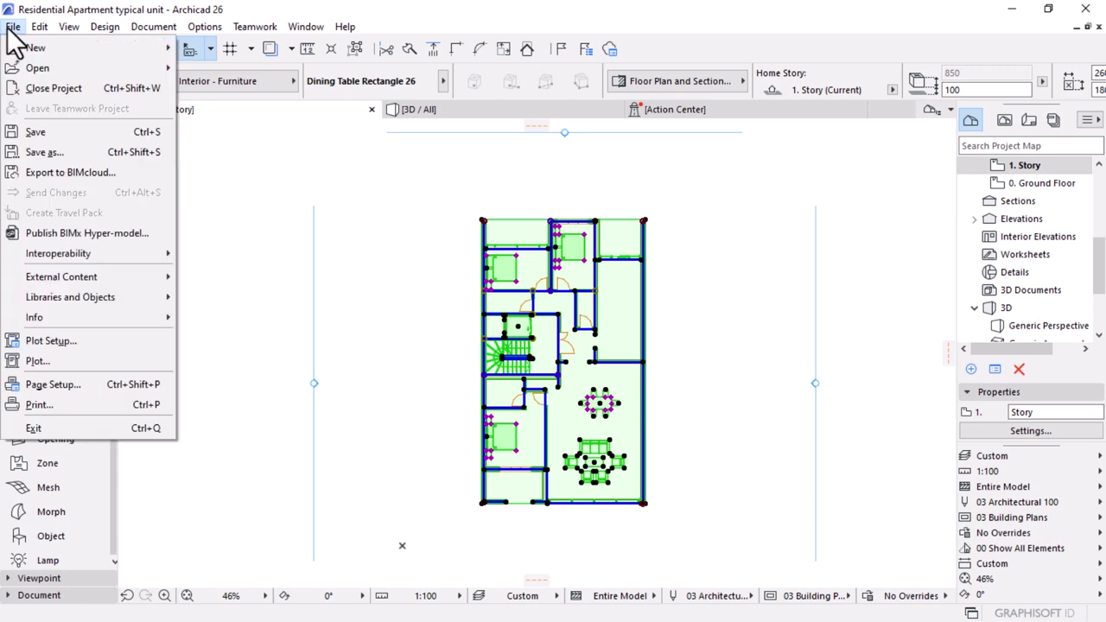
{"action": "mouse_move", "coordinate": [68, 270]}
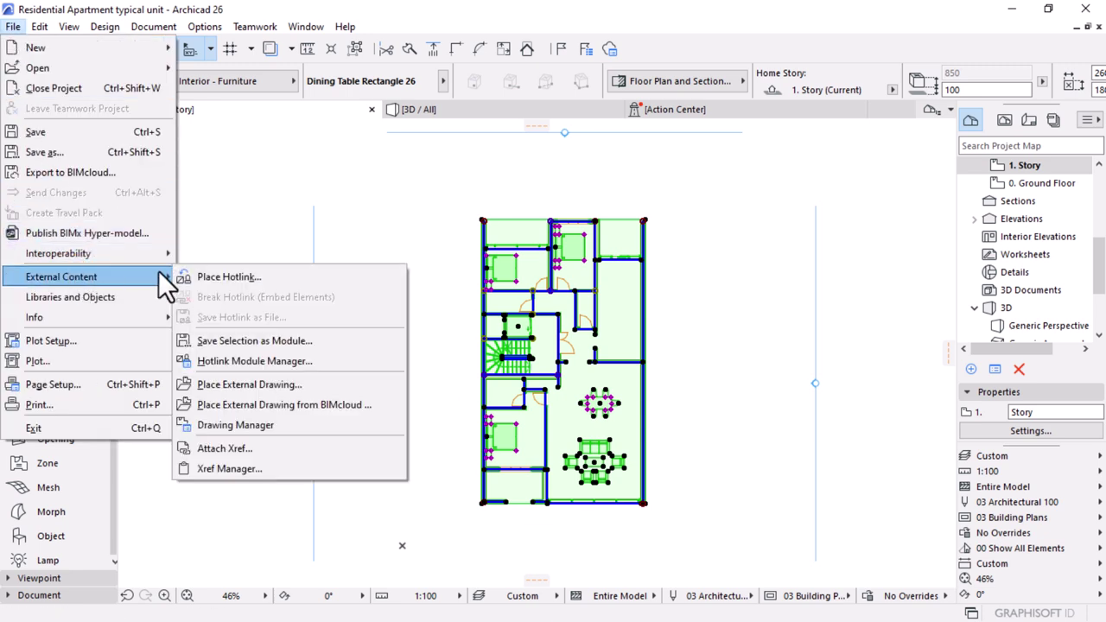
{"action": "left_click", "coordinate": [262, 340]}
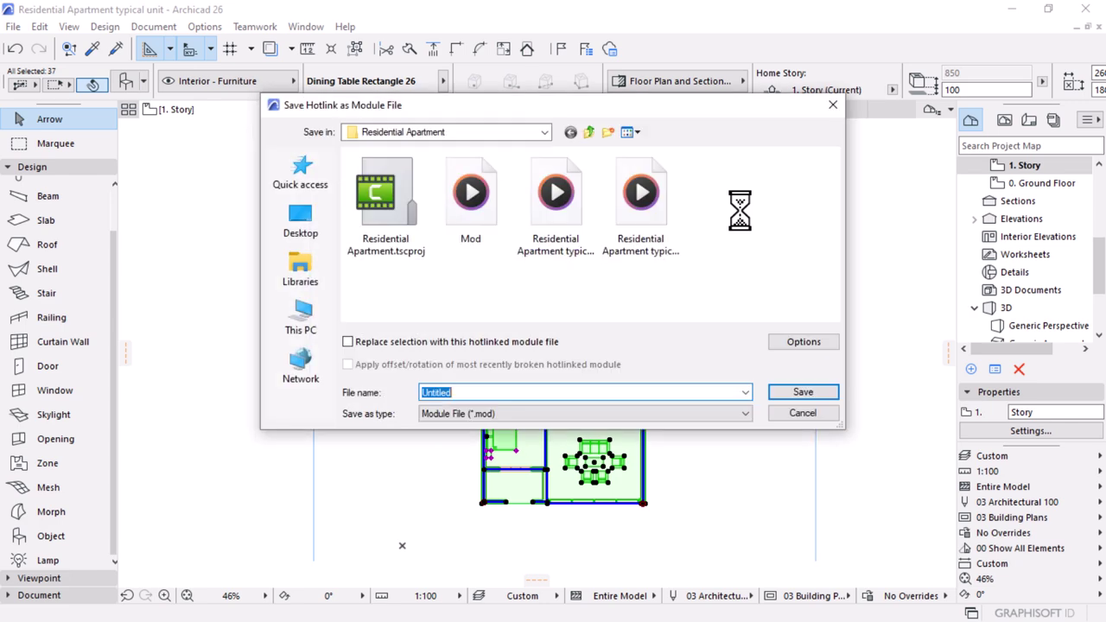
{"action": "type", "text": "M"}
{"action": "key", "text": "BackSpace"}
{"action": "left_click", "coordinate": [827, 393]}
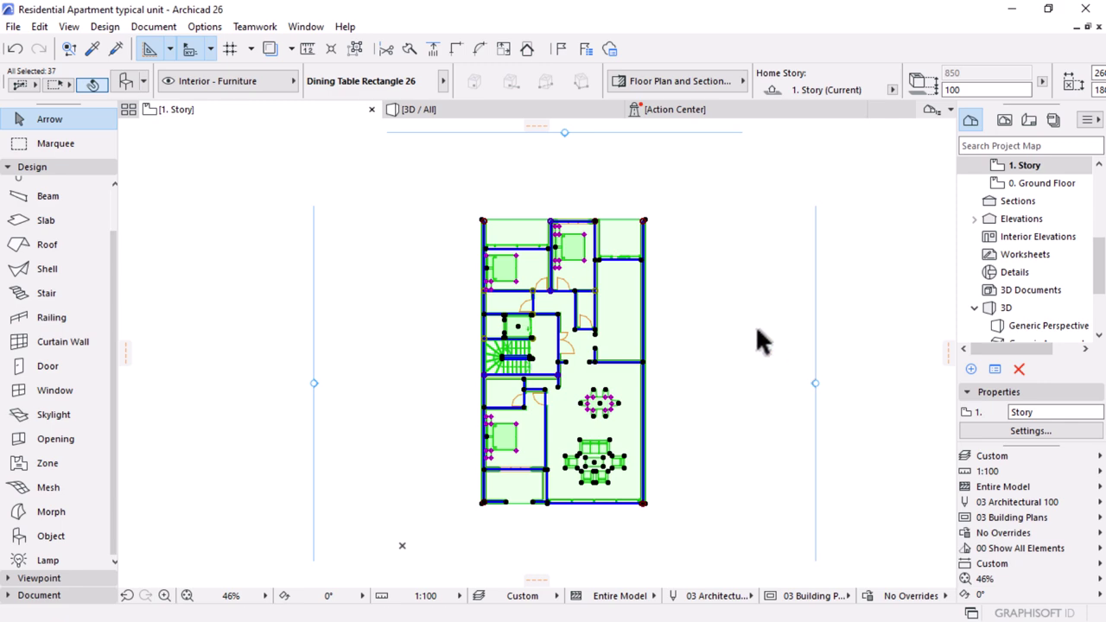
{"action": "left_click", "coordinate": [722, 299]}
- Switch to the Residential Apartment-Site Plan Sketch project
{"action": "key", "text": "super"}
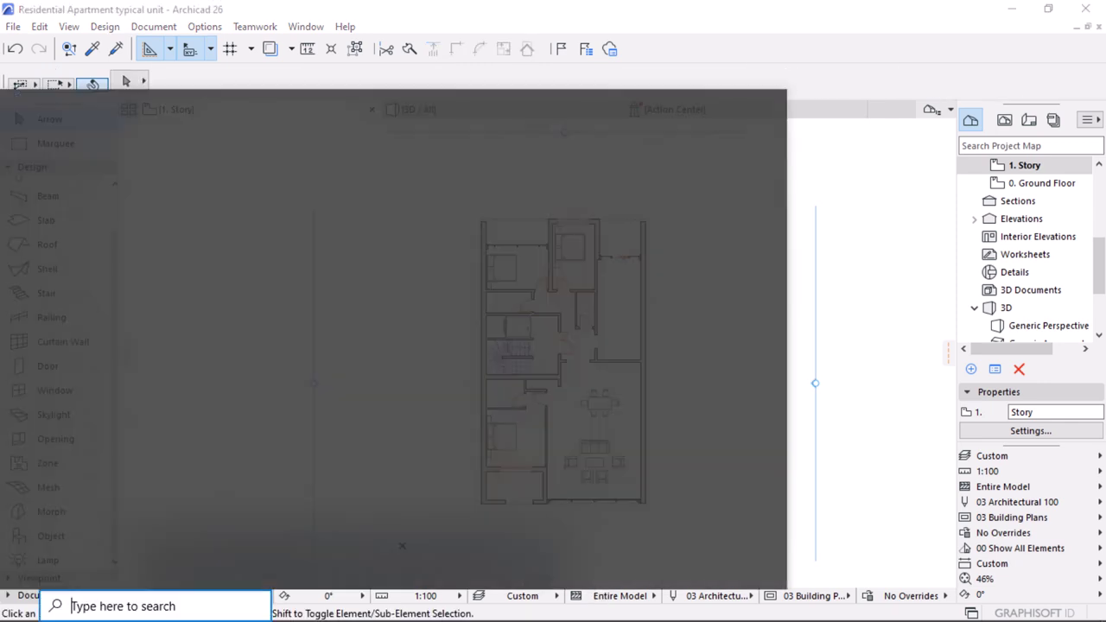
{"action": "mouse_move", "coordinate": [530, 608]}
{"action": "left_click", "coordinate": [514, 505]}
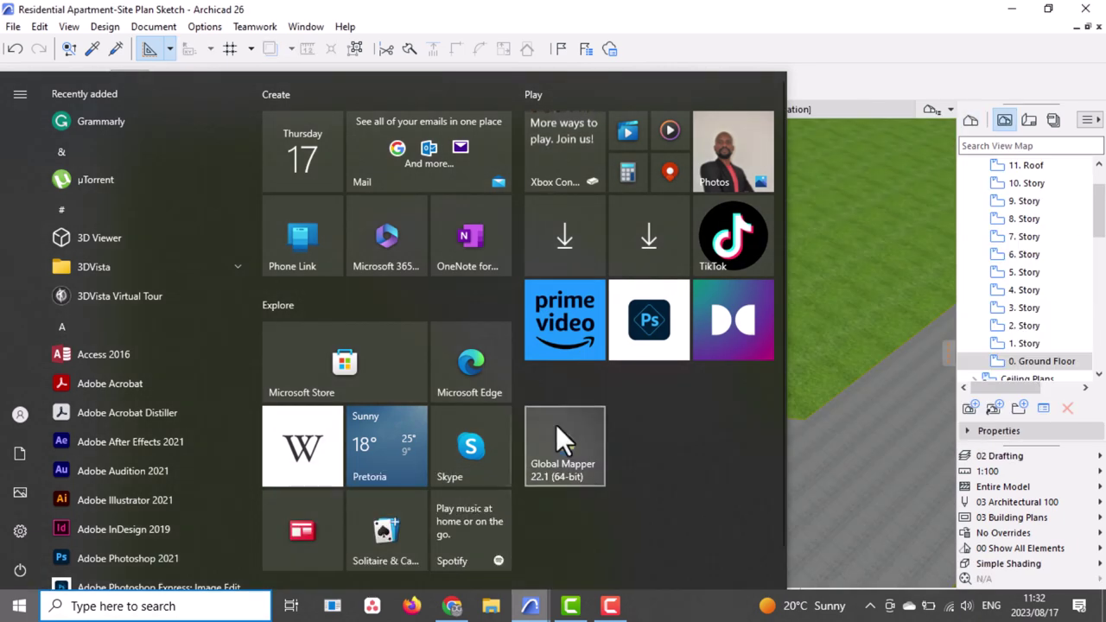
- Open the 1. Story floor plan of the Residential Apartment-Site Plan Sketch project
{"action": "scroll", "coordinate": [777, 266], "scroll_direction": "down", "scroll_amount": 2}
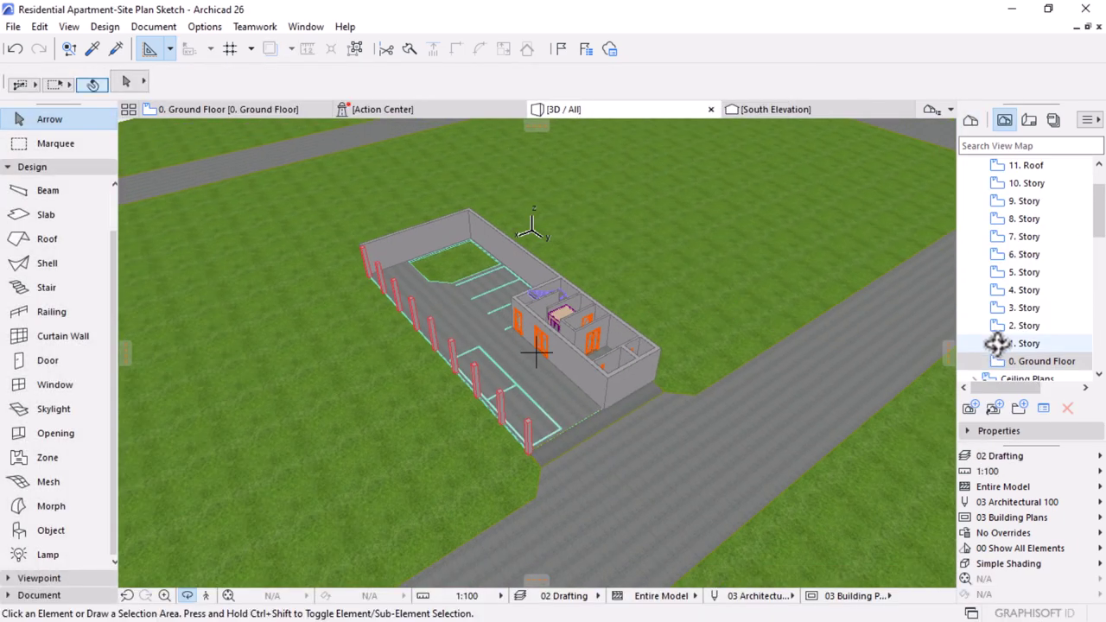
{"action": "double_click", "coordinate": [1023, 343]}
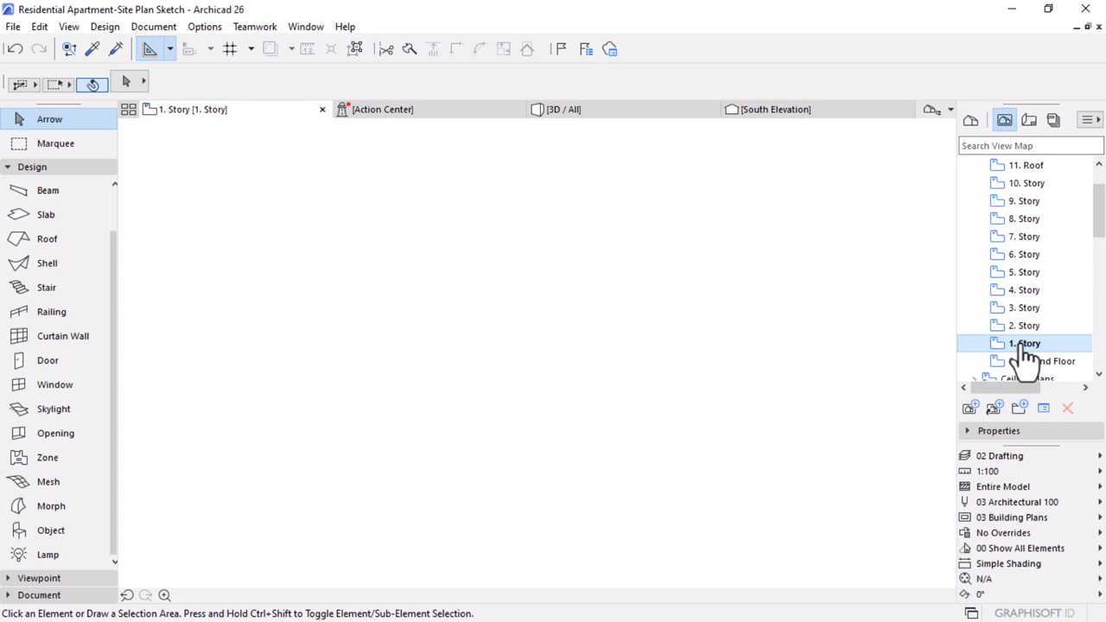
{"action": "scroll", "coordinate": [548, 337], "scroll_direction": "down", "scroll_amount": 2}
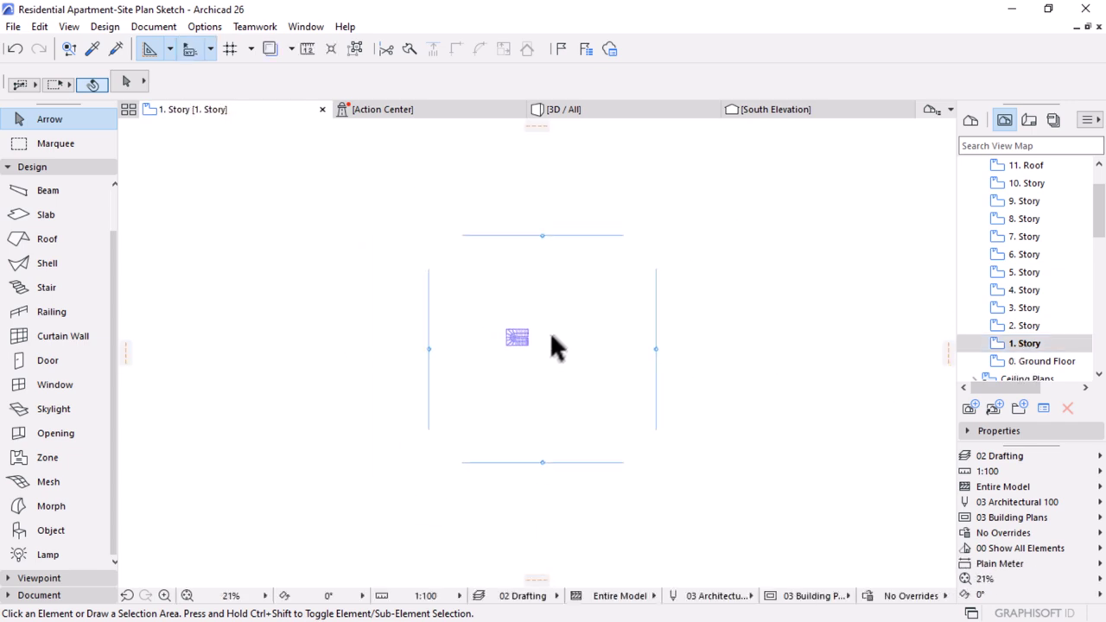
{"action": "scroll", "coordinate": [562, 314], "scroll_direction": "up", "scroll_amount": 1}
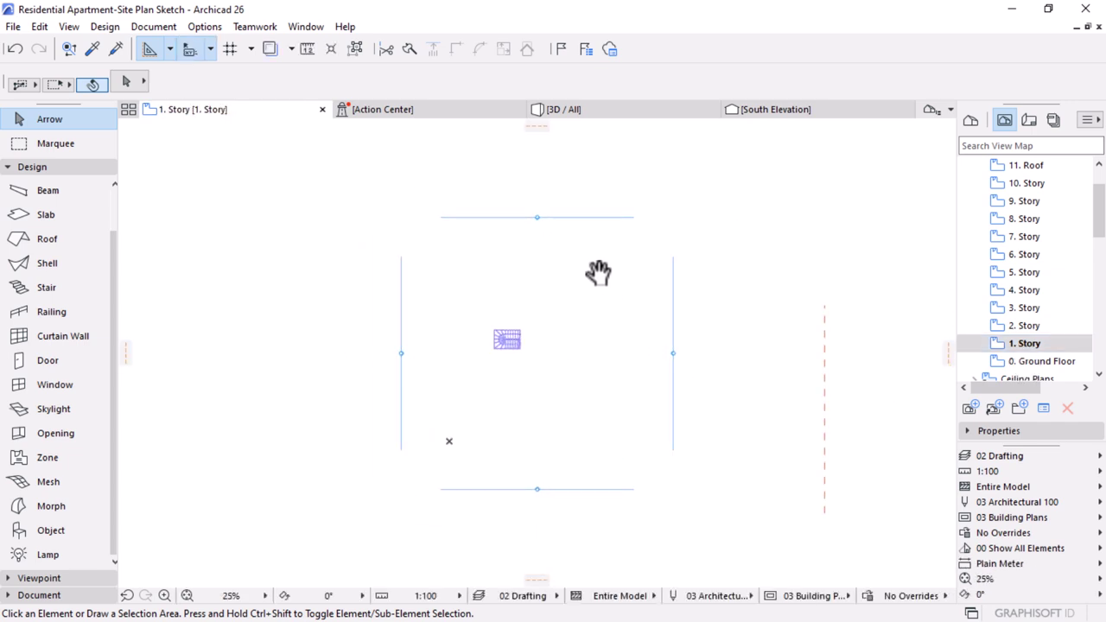
{"action": "left_click", "coordinate": [13, 27]}
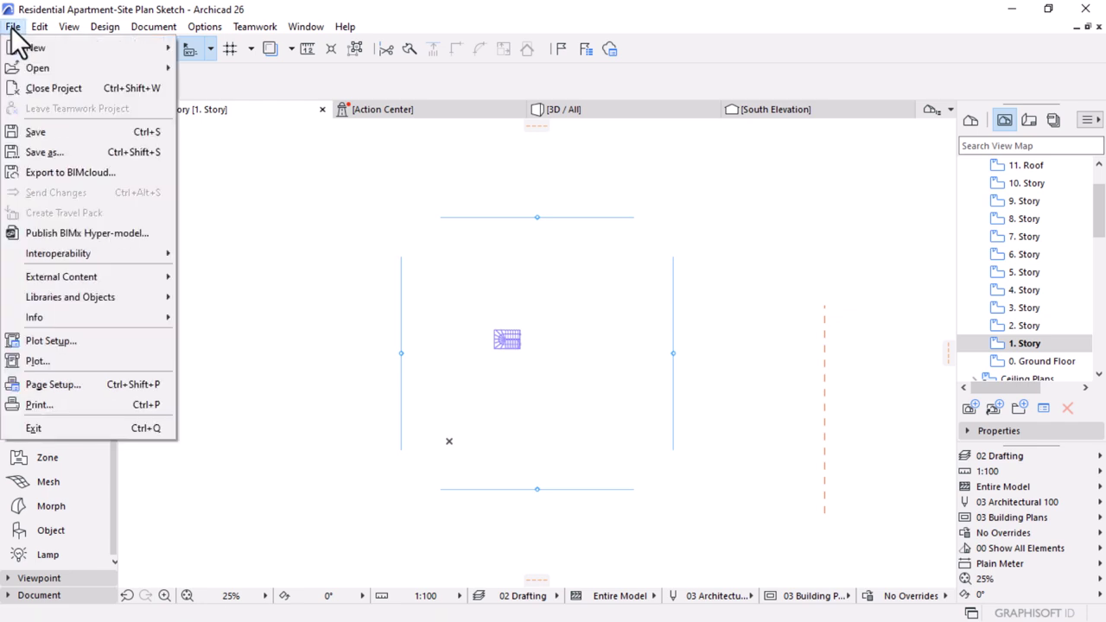
{"action": "mouse_move", "coordinate": [70, 282]}
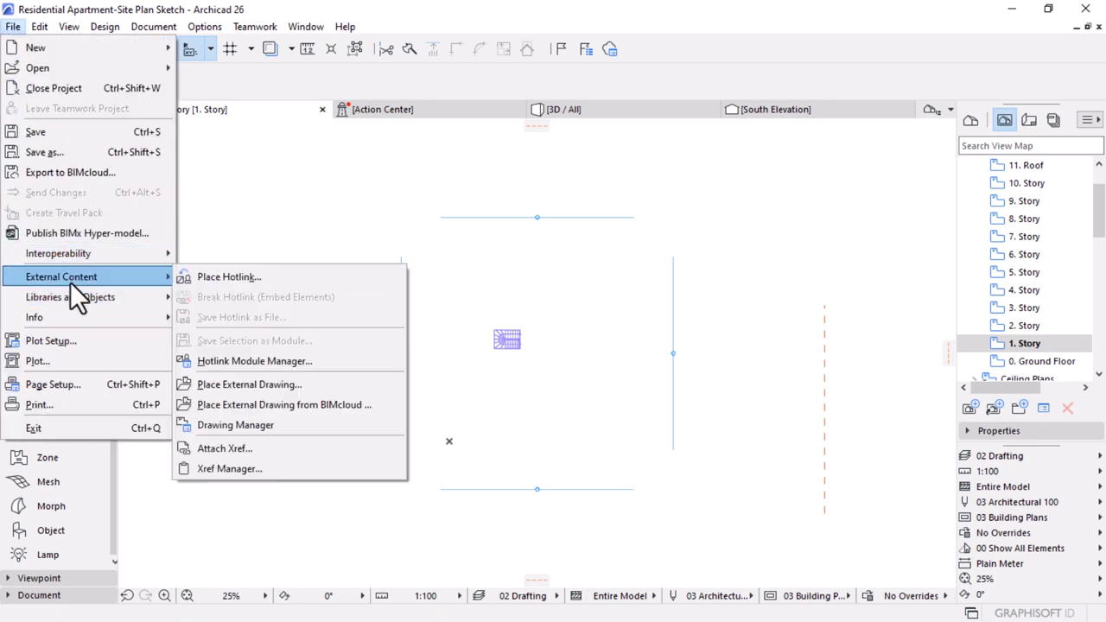
{"action": "left_click", "coordinate": [237, 360]}
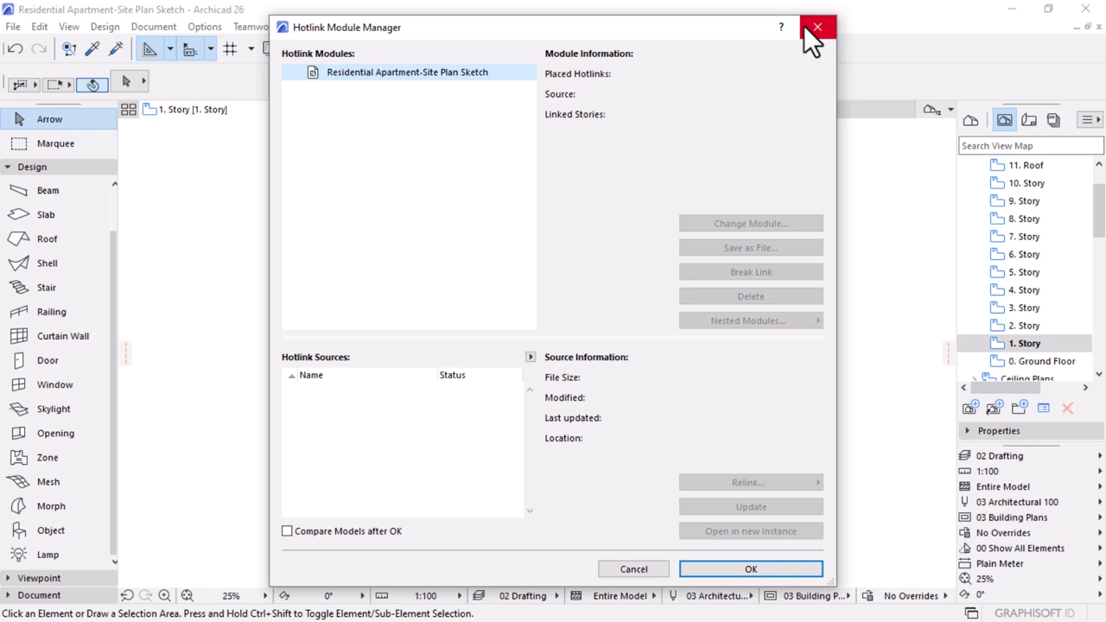
{"action": "left_click", "coordinate": [815, 27]}
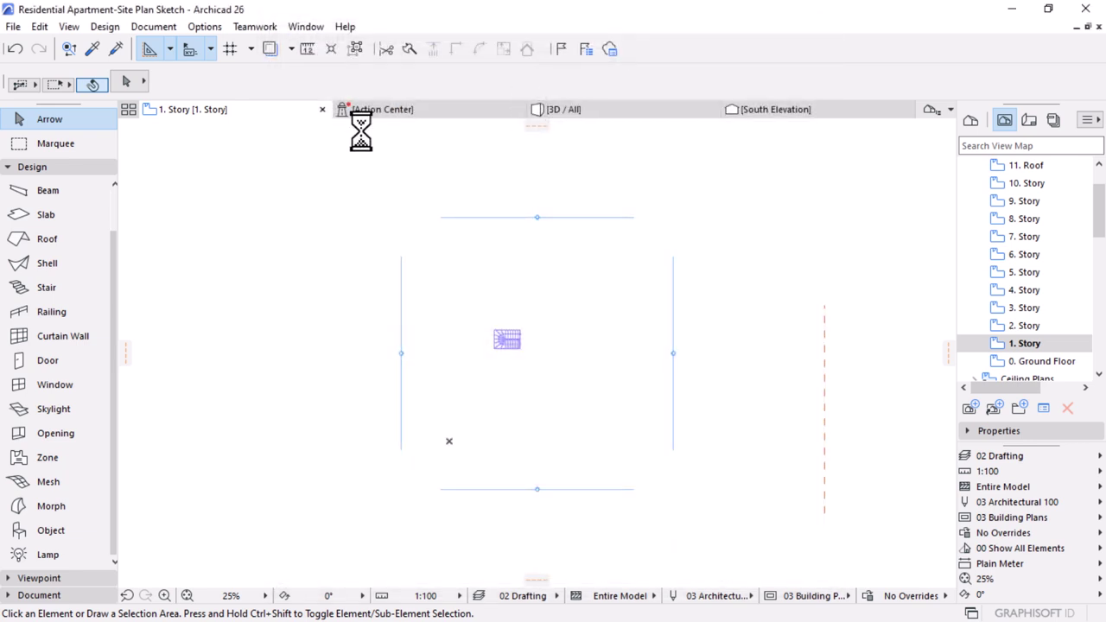
- Start placing a hotlink and choose the module file Module.mod from the Residential Apartment folder as its new source
{"action": "left_click", "coordinate": [13, 27]}
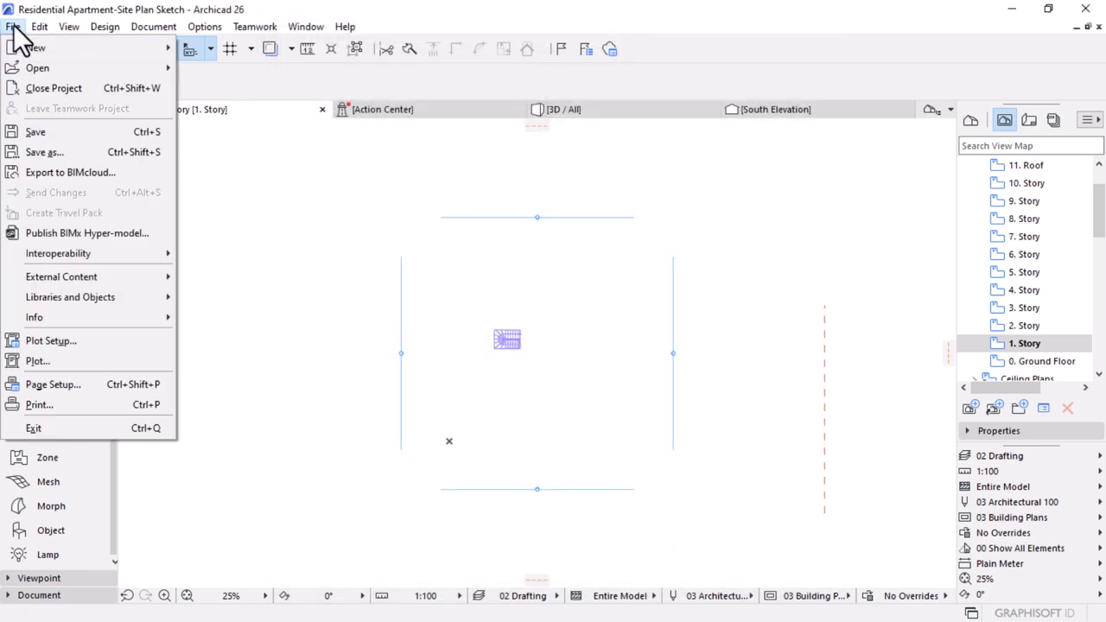
{"action": "mouse_move", "coordinate": [59, 278]}
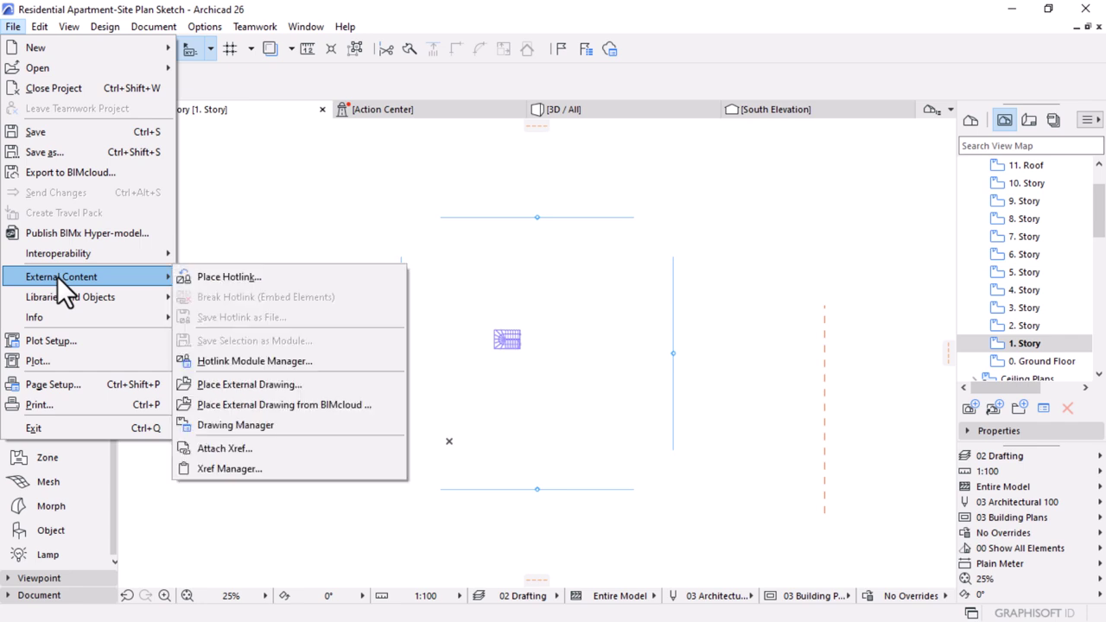
{"action": "left_click", "coordinate": [228, 275]}
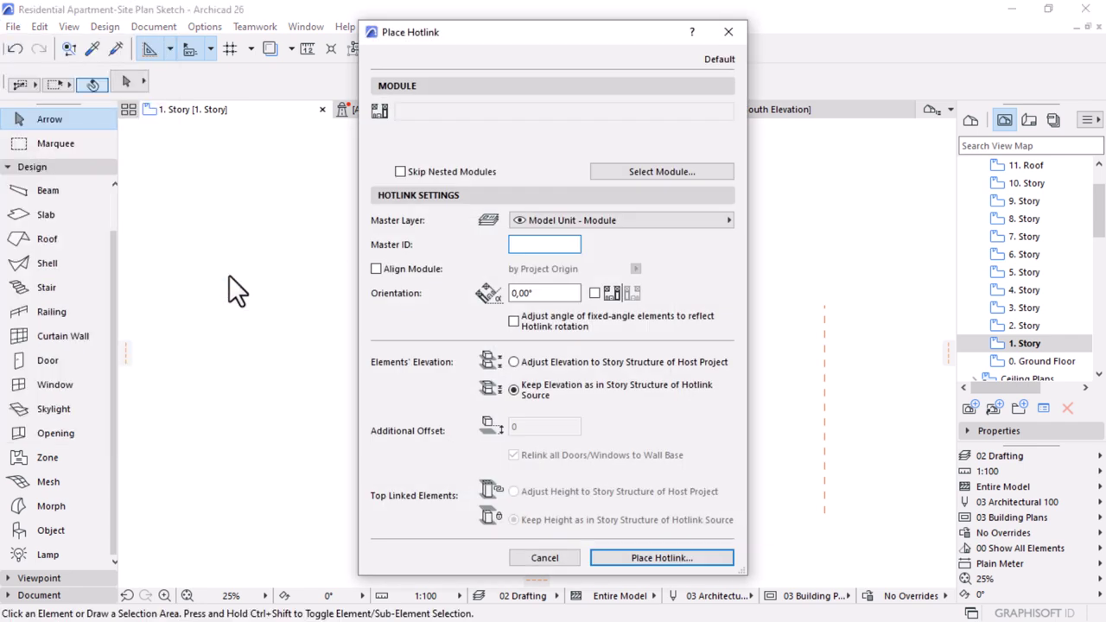
{"action": "left_click", "coordinate": [635, 174]}
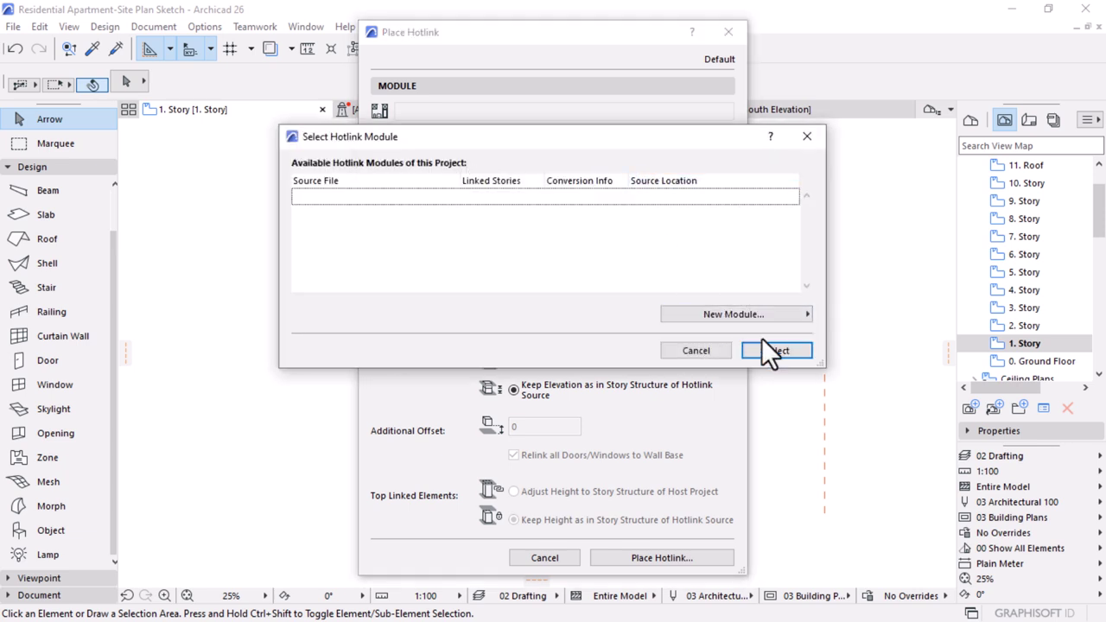
{"action": "left_click", "coordinate": [762, 318]}
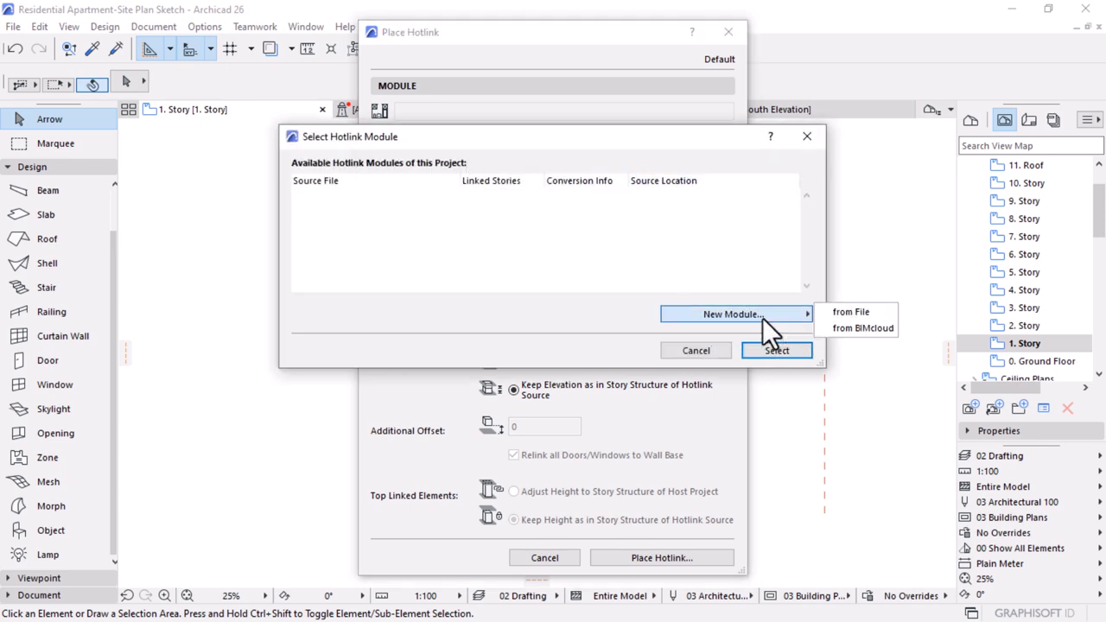
{"action": "left_click", "coordinate": [862, 313]}
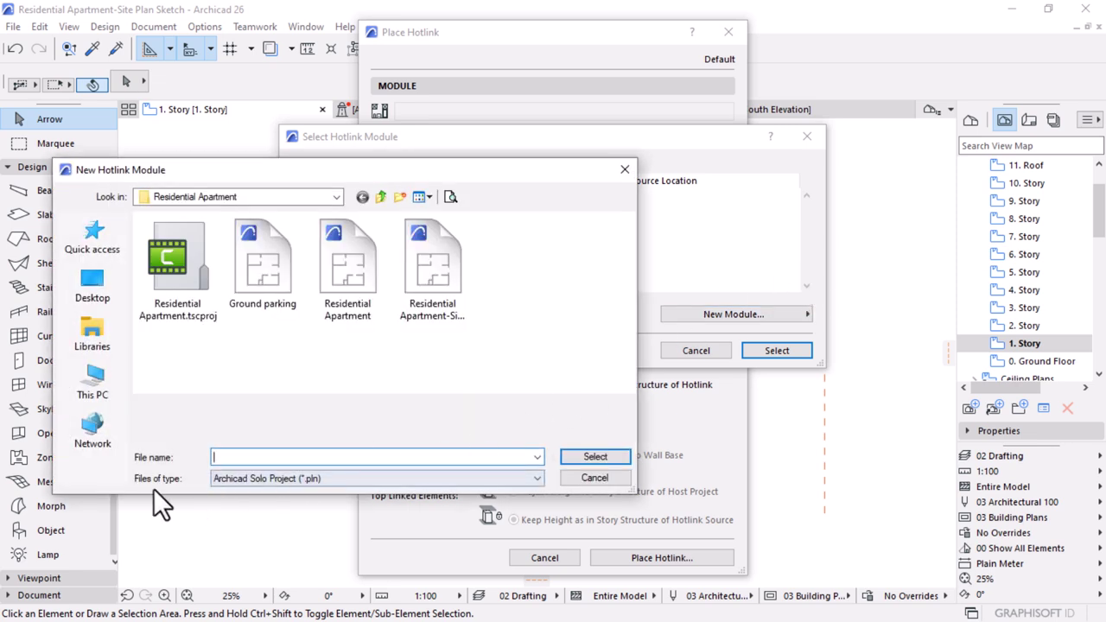
{"action": "left_click", "coordinate": [272, 475]}
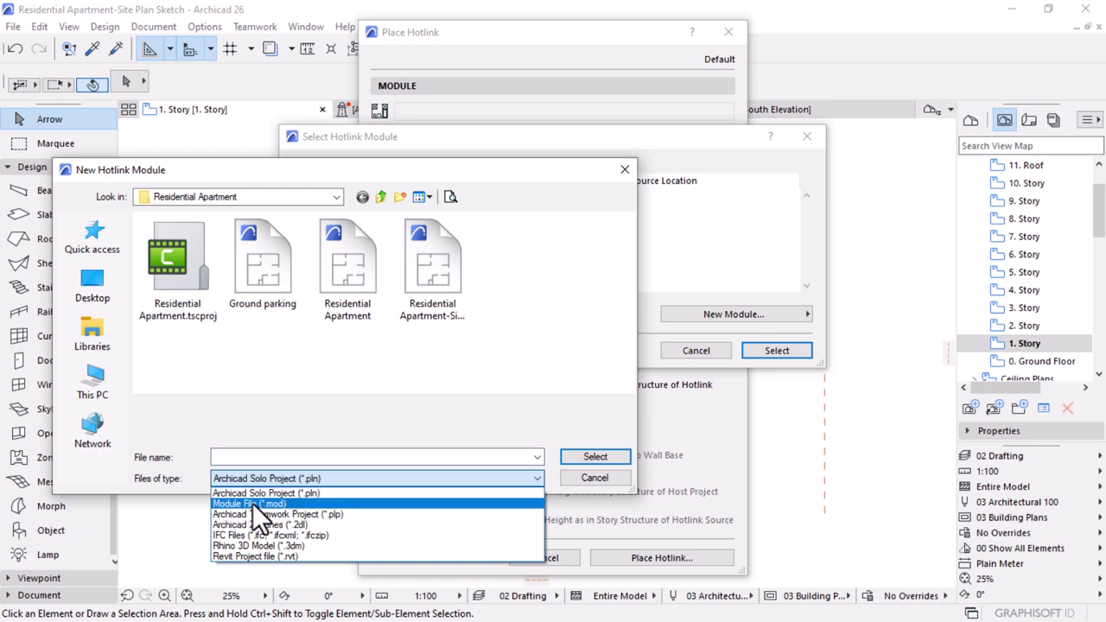
{"action": "left_click", "coordinate": [268, 505]}
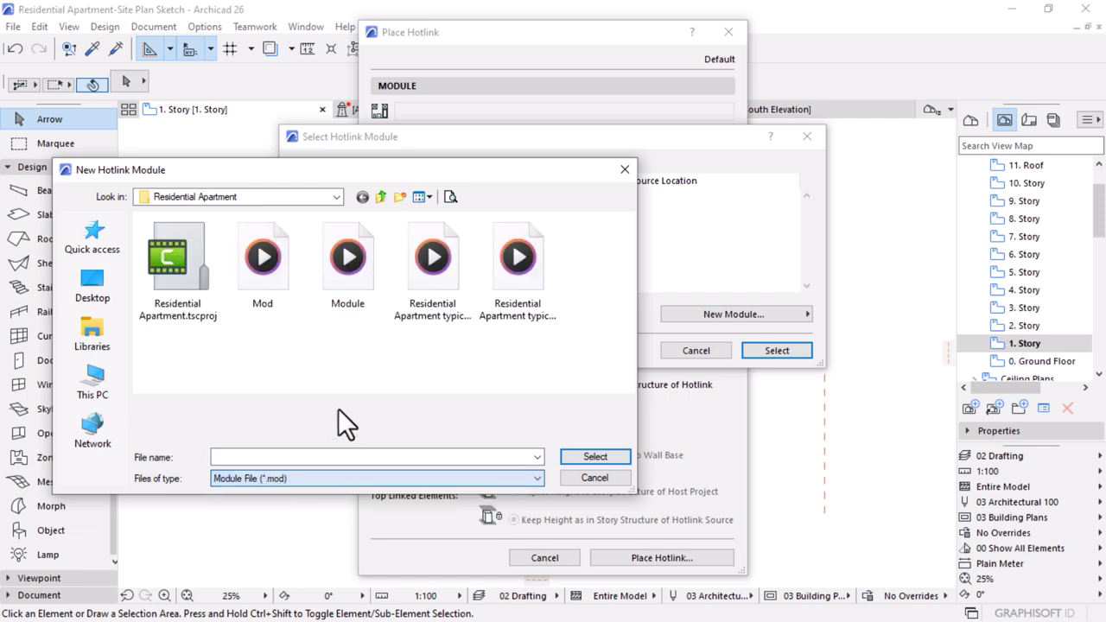
{"action": "left_click", "coordinate": [344, 269]}
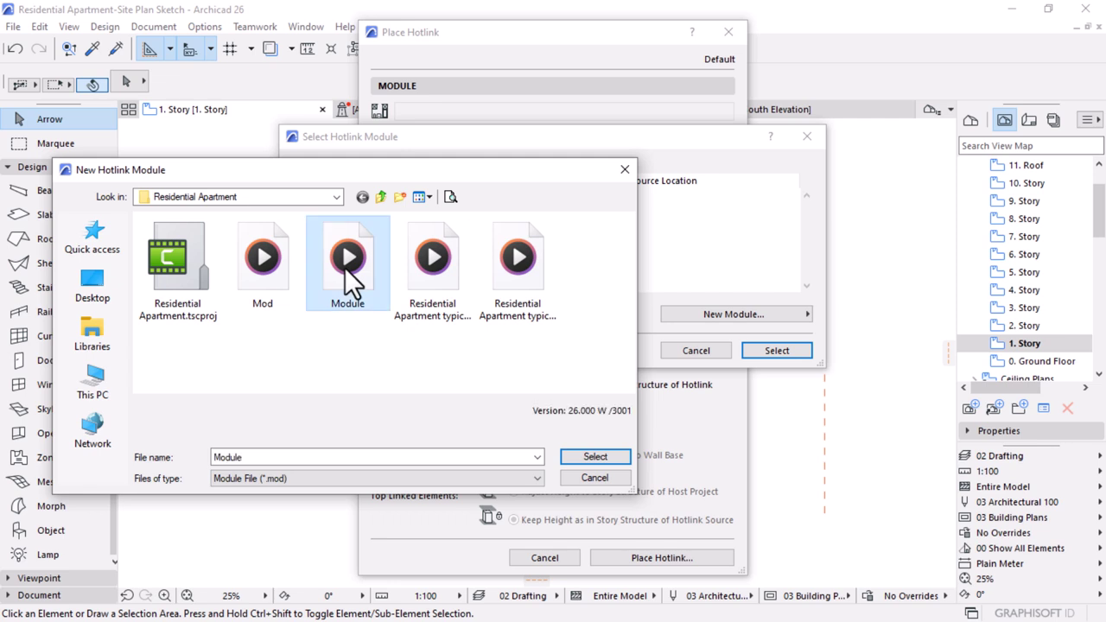
{"action": "left_click", "coordinate": [595, 457]}
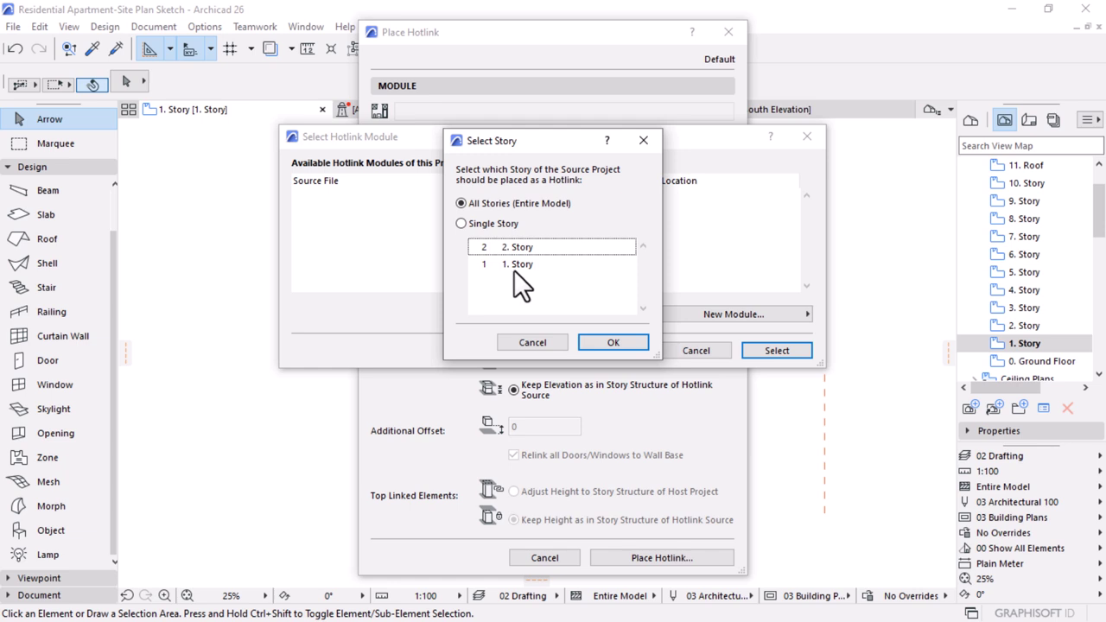
- Link only the single 1. Story of the module and place the hotlink on the 1. Story floor plan
{"action": "left_click", "coordinate": [513, 264]}
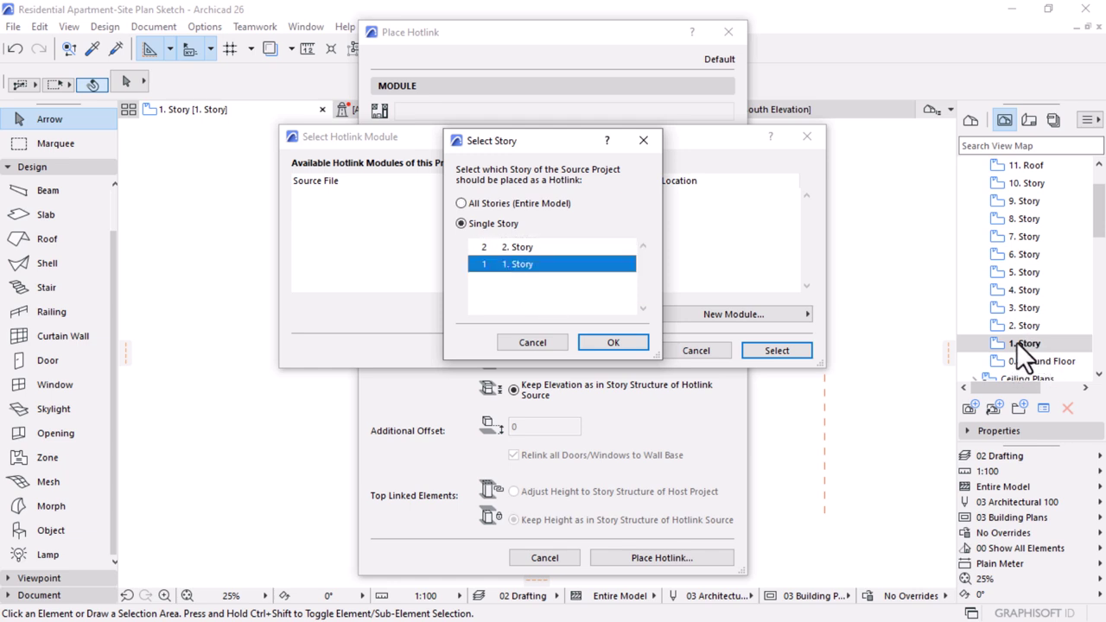
{"action": "left_click", "coordinate": [605, 342]}
{"action": "left_click", "coordinate": [775, 351]}
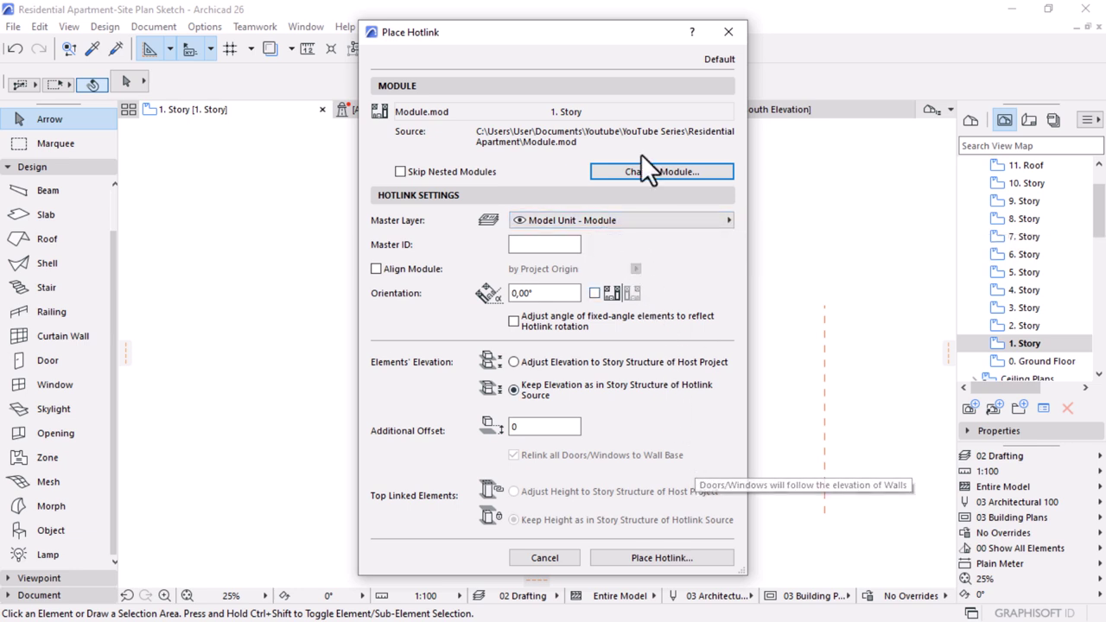
{"action": "left_click", "coordinate": [620, 559]}
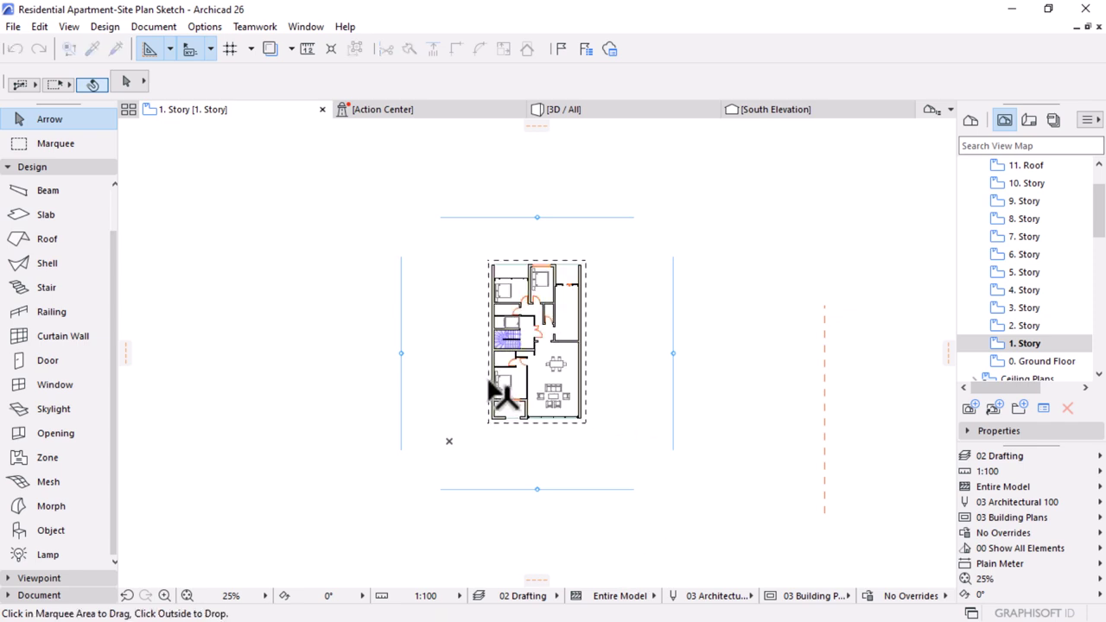
{"action": "scroll", "coordinate": [505, 355], "scroll_direction": "up", "scroll_amount": 2}
{"action": "scroll", "coordinate": [505, 354], "scroll_direction": "up", "scroll_amount": 1}
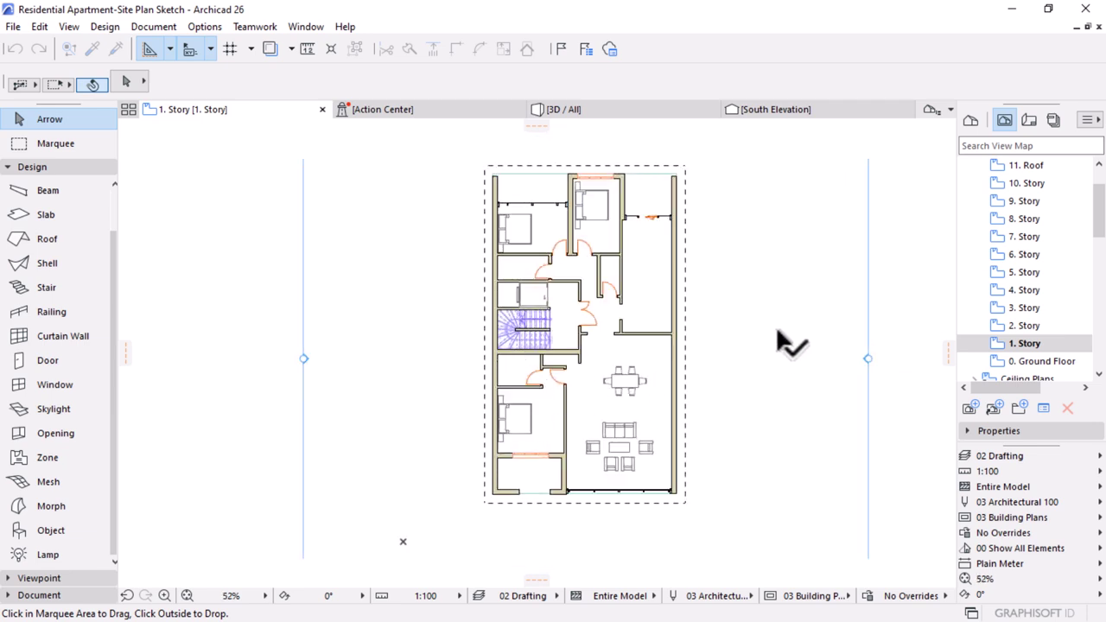
{"action": "left_click", "coordinate": [760, 310]}
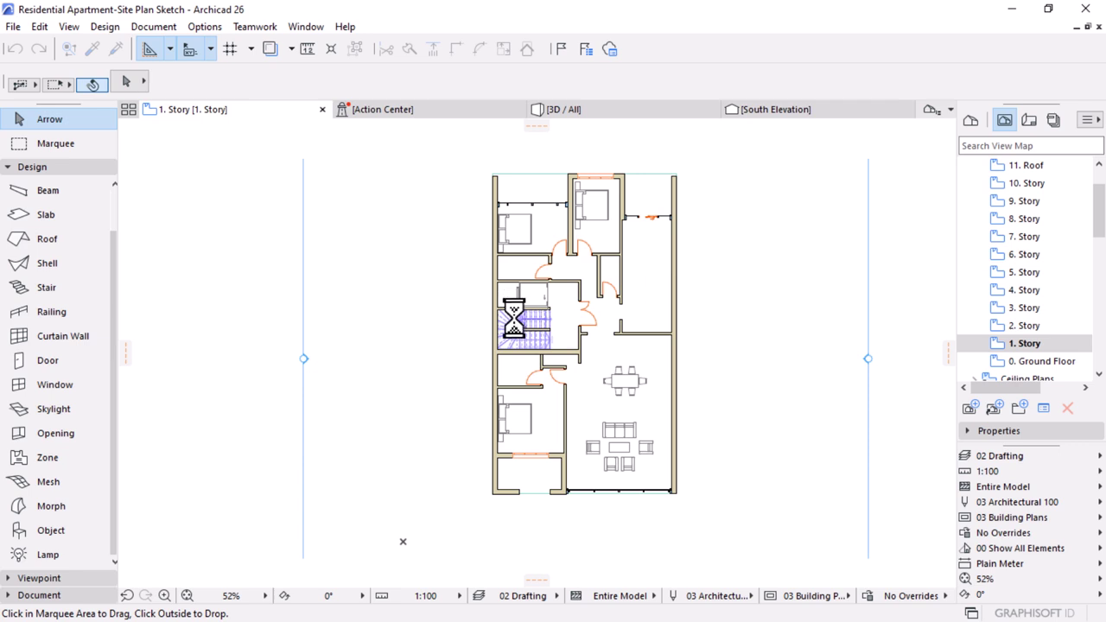
- Set both the top and base offsets of the stair on the Ground Floor plan to 0
{"action": "scroll", "coordinate": [514, 320], "scroll_direction": "up", "scroll_amount": 4}
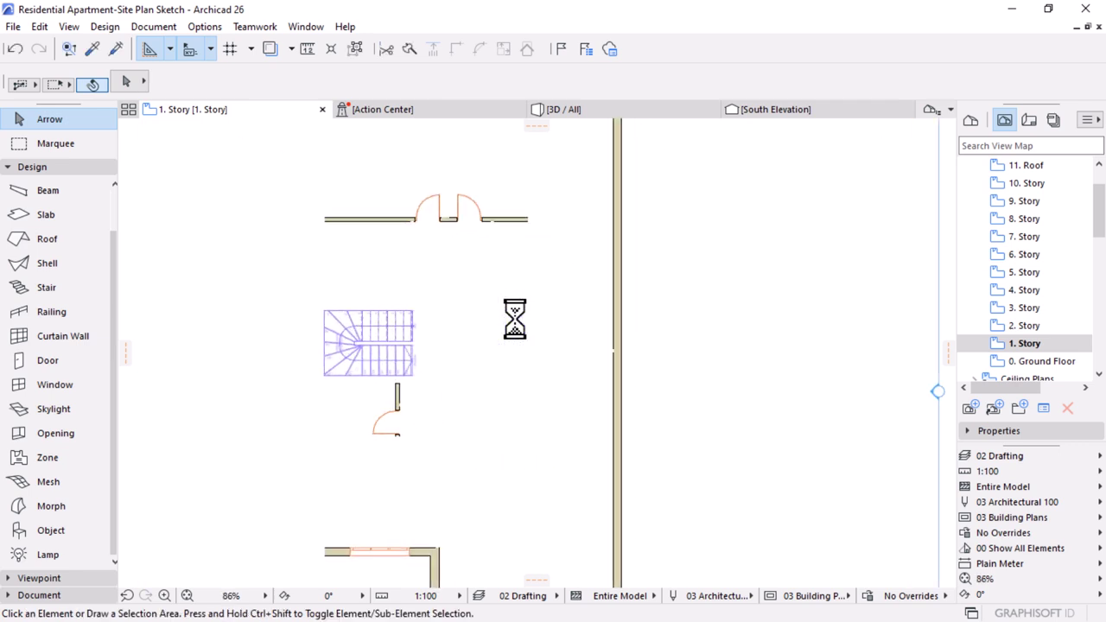
{"action": "scroll", "coordinate": [229, 373], "scroll_direction": "up", "scroll_amount": 2}
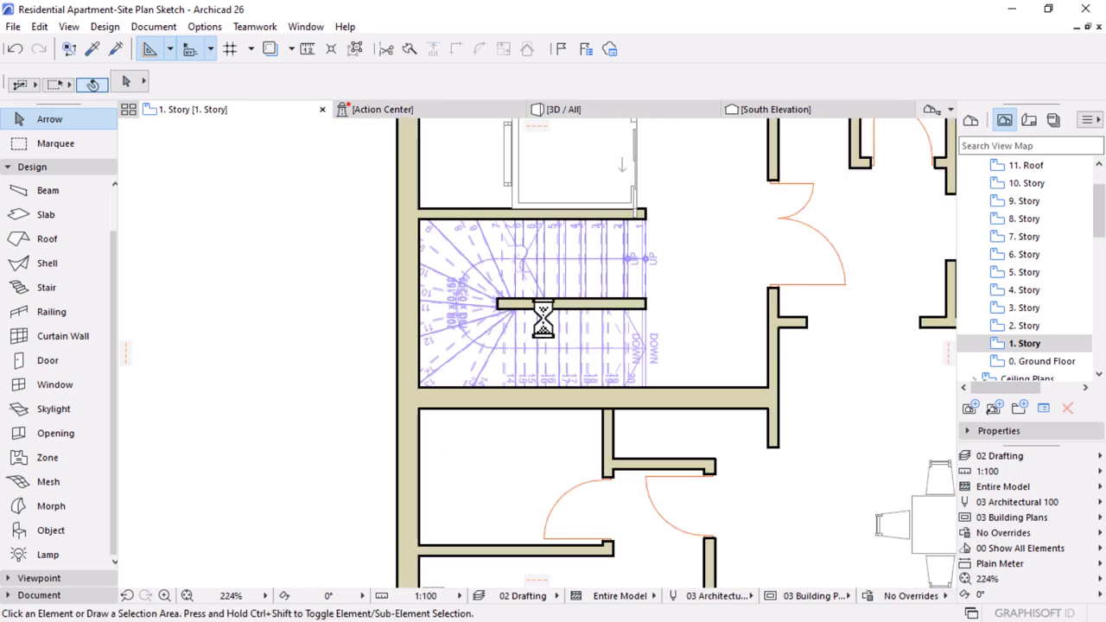
{"action": "scroll", "coordinate": [556, 320], "scroll_direction": "up", "scroll_amount": 3}
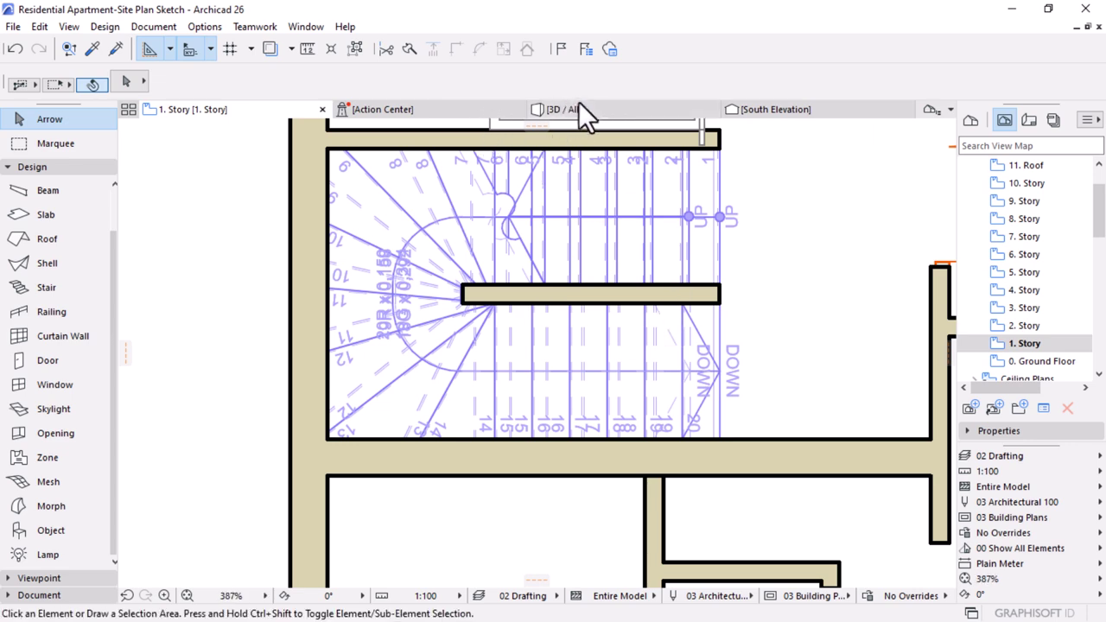
{"action": "mouse_move", "coordinate": [571, 110]}
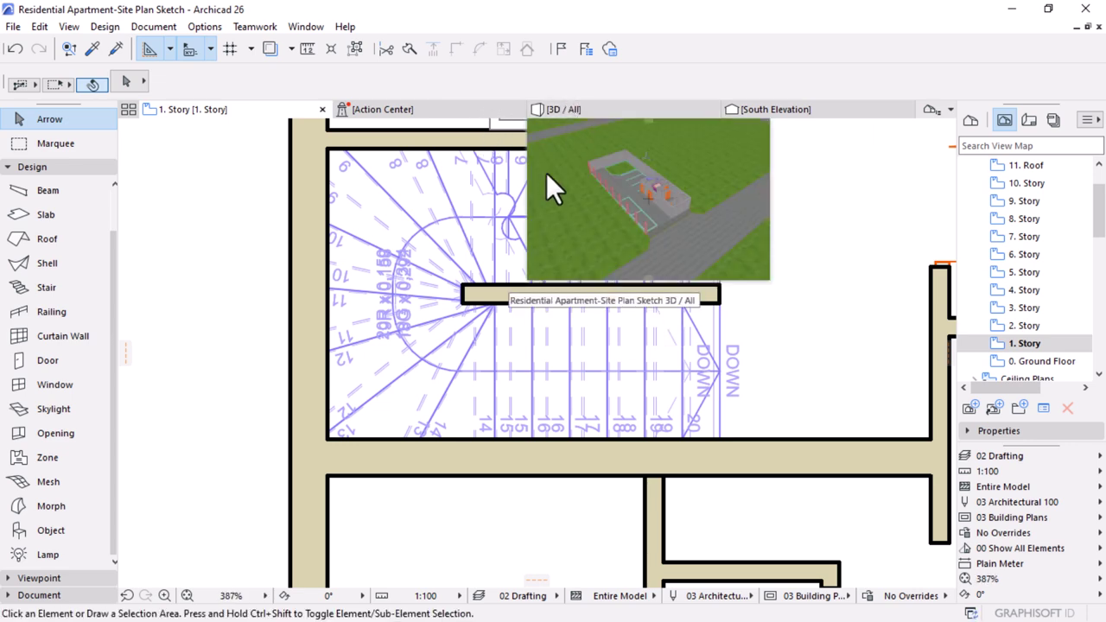
{"action": "left_click", "coordinate": [494, 344]}
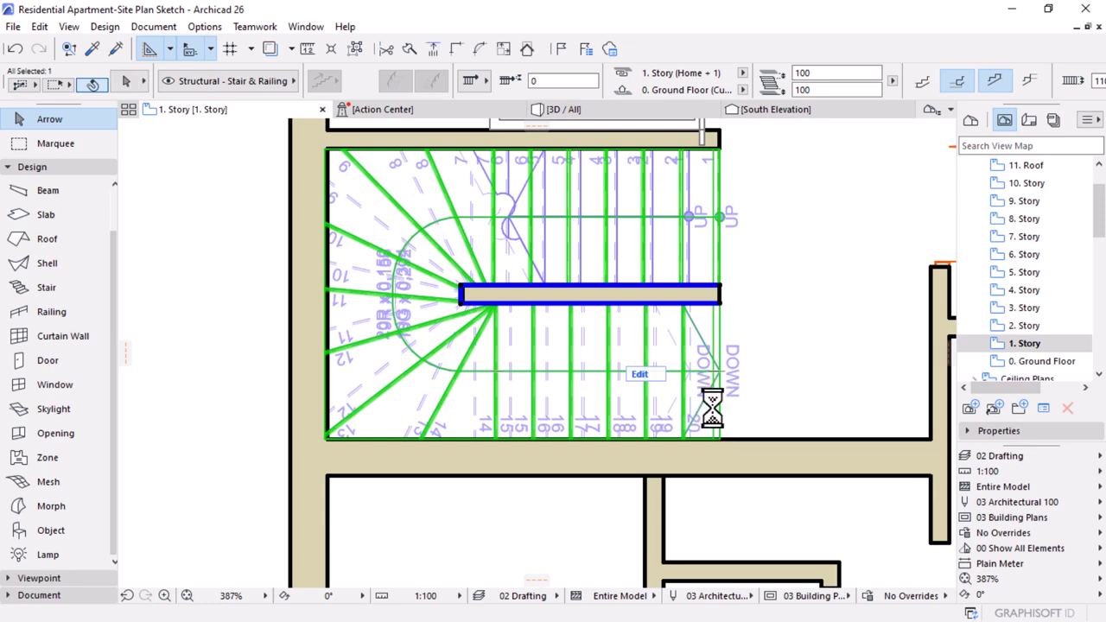
{"action": "double_click", "coordinate": [1028, 362]}
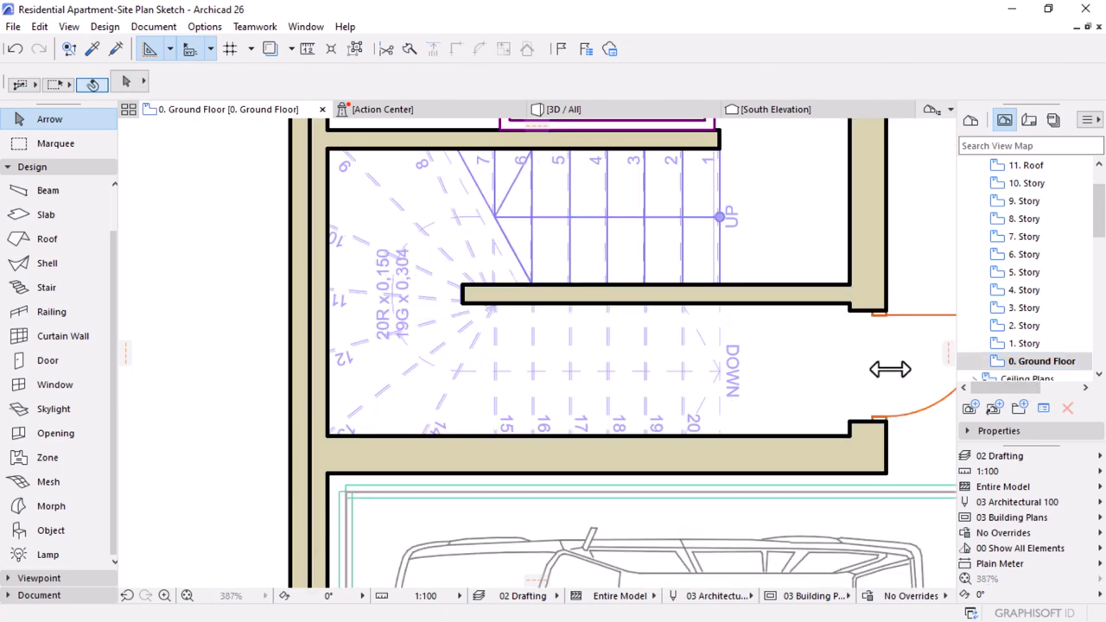
{"action": "left_click", "coordinate": [682, 370]}
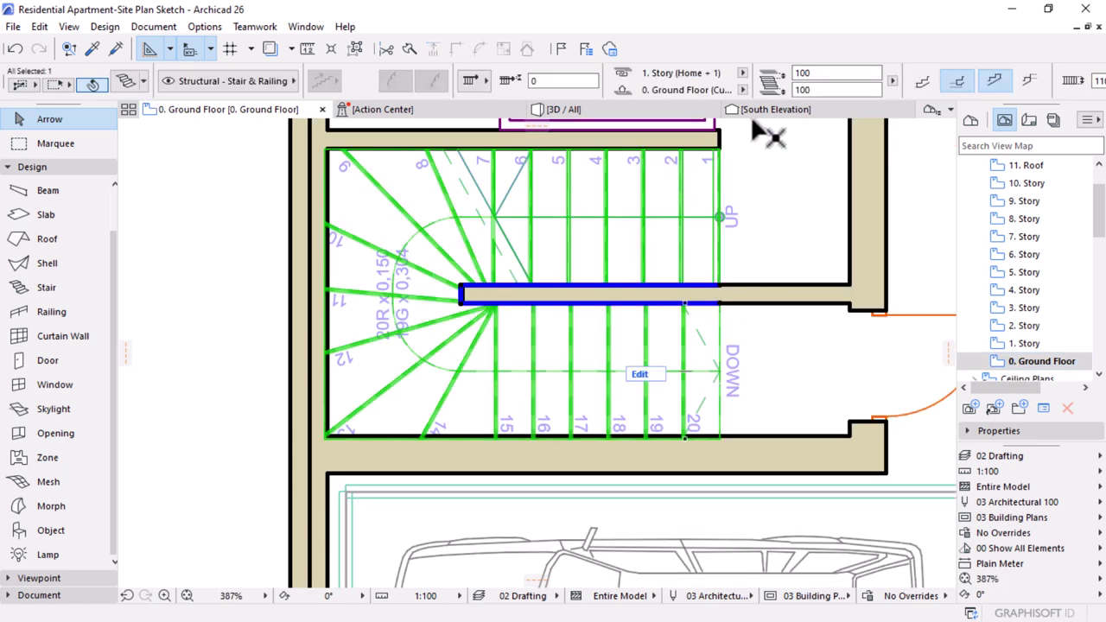
{"action": "left_click", "coordinate": [829, 73]}
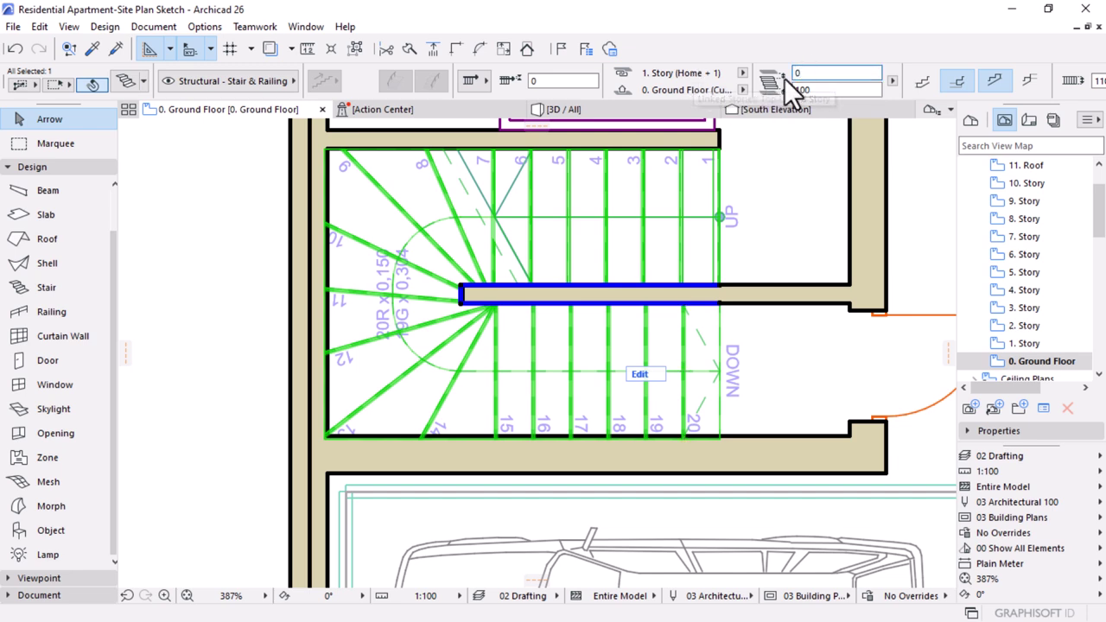
{"action": "left_click", "coordinate": [833, 89]}
{"action": "key", "text": "Return"}
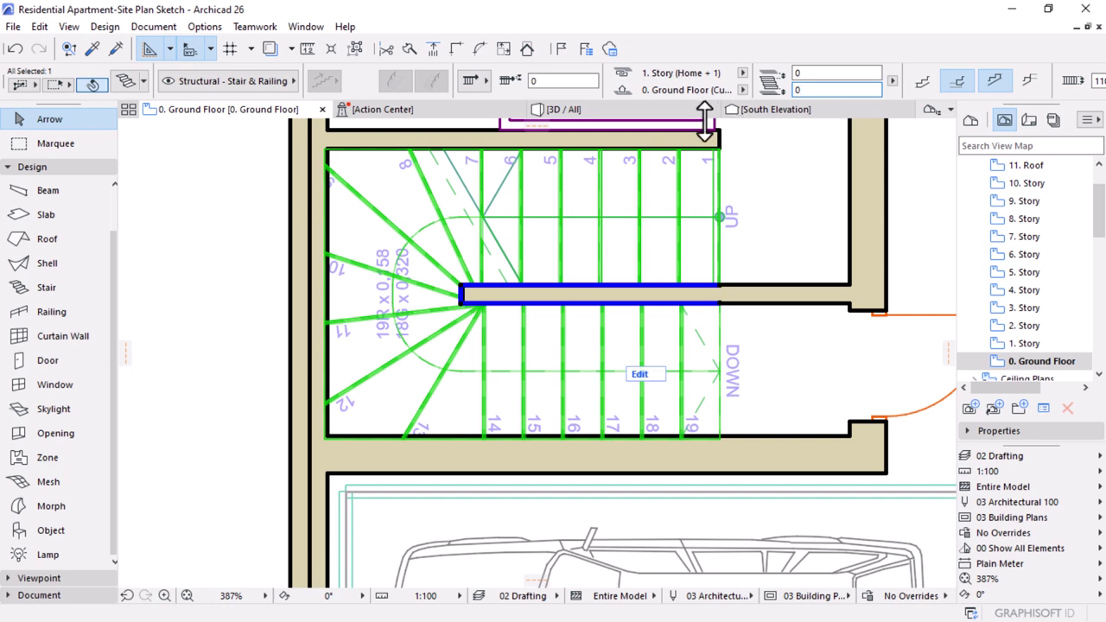
- Check the stair overlap on the 1. Story plan and view the placed apartment module in 3D
{"action": "double_click", "coordinate": [1026, 345]}
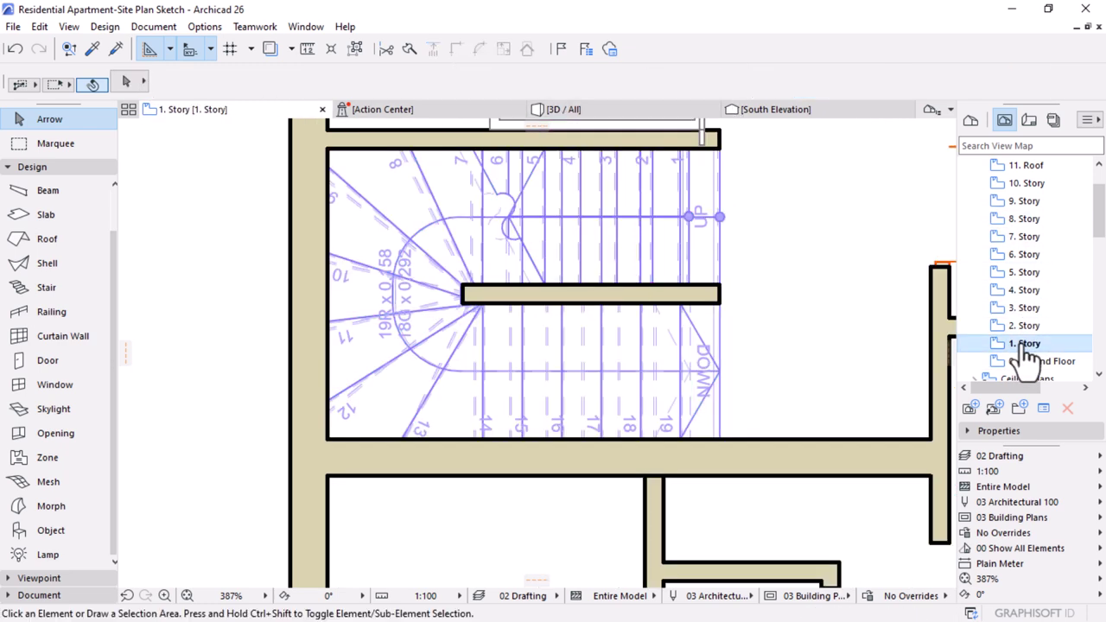
{"action": "left_click", "coordinate": [636, 122]}
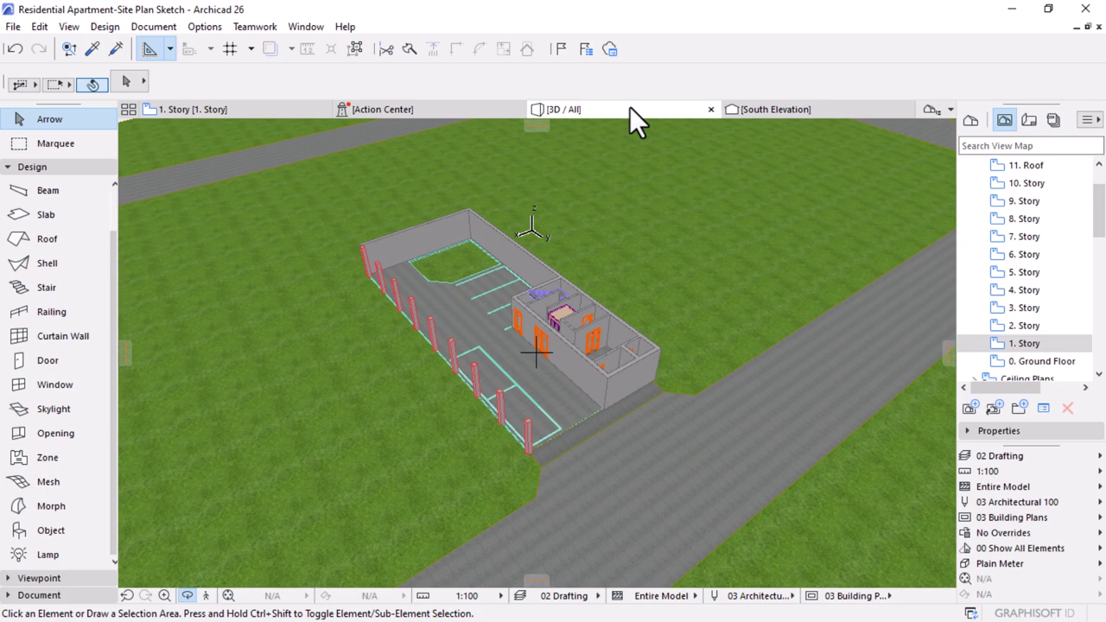
{"action": "scroll", "coordinate": [526, 264], "scroll_direction": "up", "scroll_amount": 8}
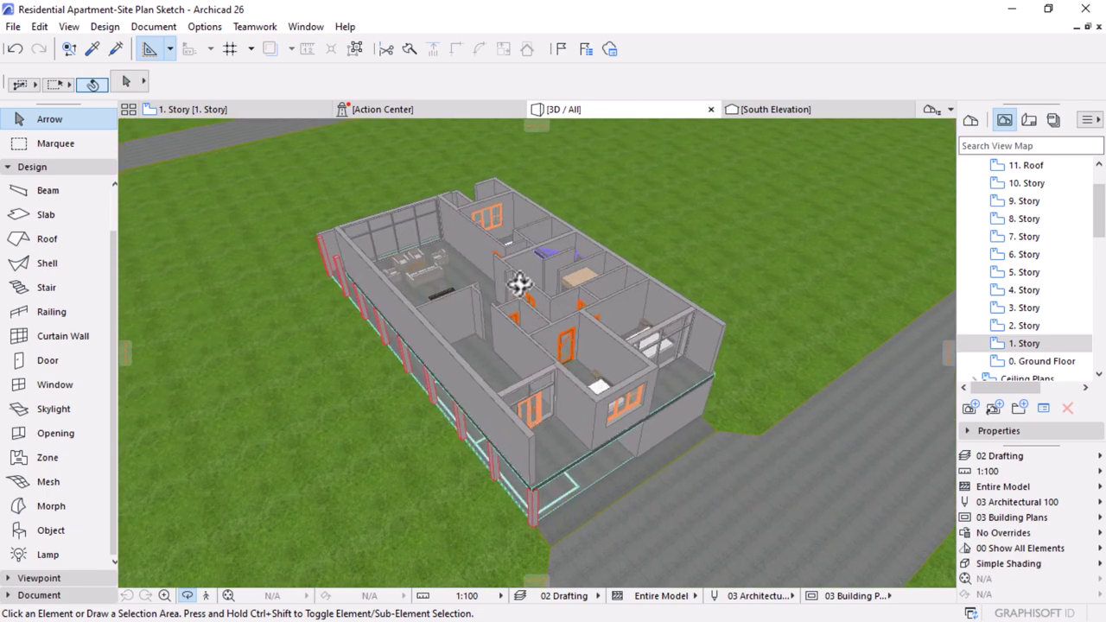
- Select all elements of the placed apartment module in the 3D view and inspect its front corner wall and balcony
{"action": "left_click_drag", "start_coordinate": [519, 285], "coordinate": [549, 346]}
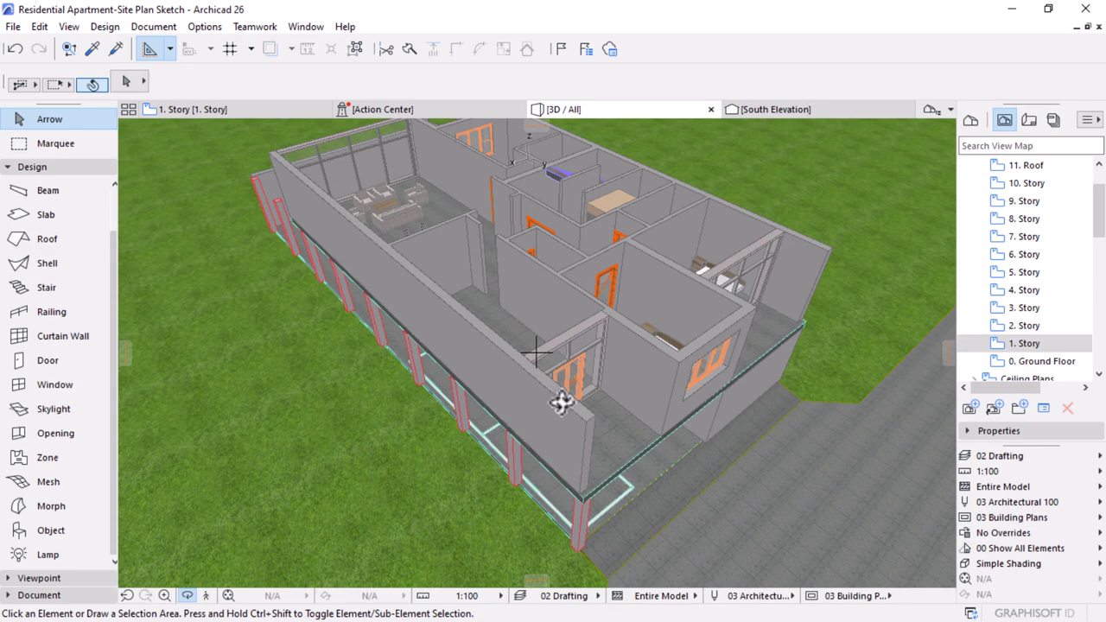
{"action": "scroll", "coordinate": [1026, 363], "scroll_direction": "up", "scroll_amount": 3}
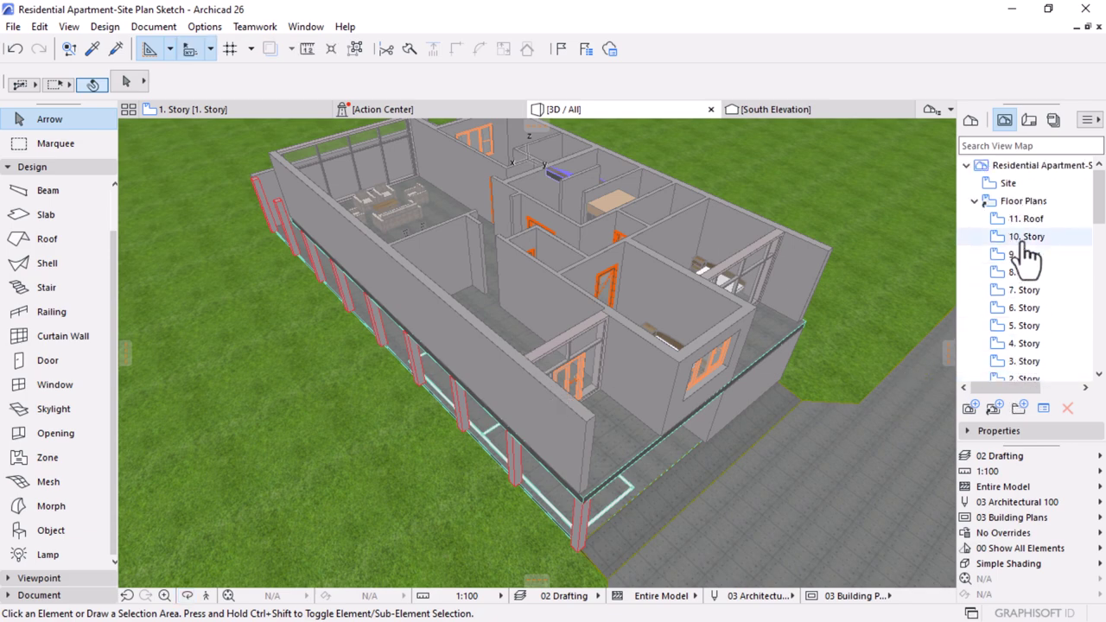
{"action": "scroll", "coordinate": [625, 354], "scroll_direction": "down", "scroll_amount": 4}
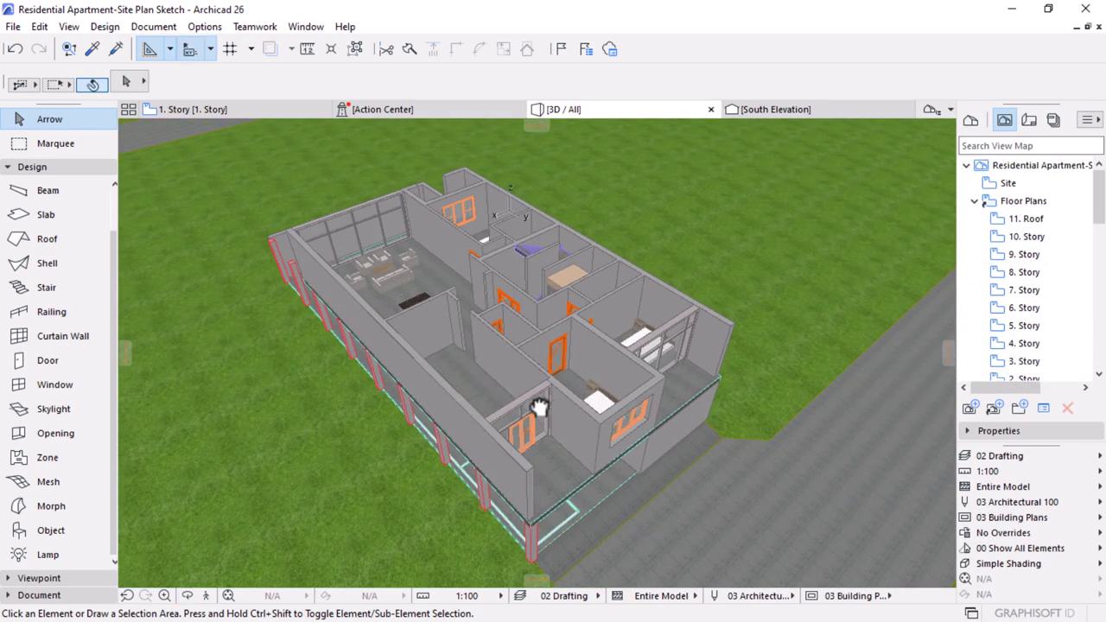
{"action": "key", "text": "ctrl+a"}
{"action": "scroll", "coordinate": [517, 488], "scroll_direction": "up", "scroll_amount": 5}
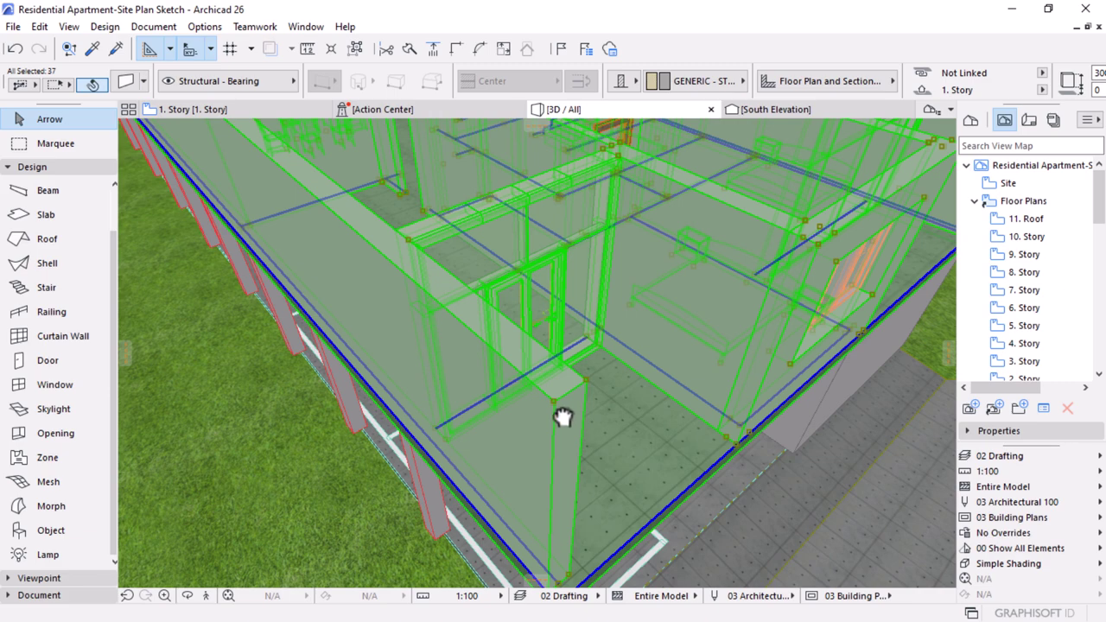
{"action": "scroll", "coordinate": [561, 421], "scroll_direction": "up", "scroll_amount": 5}
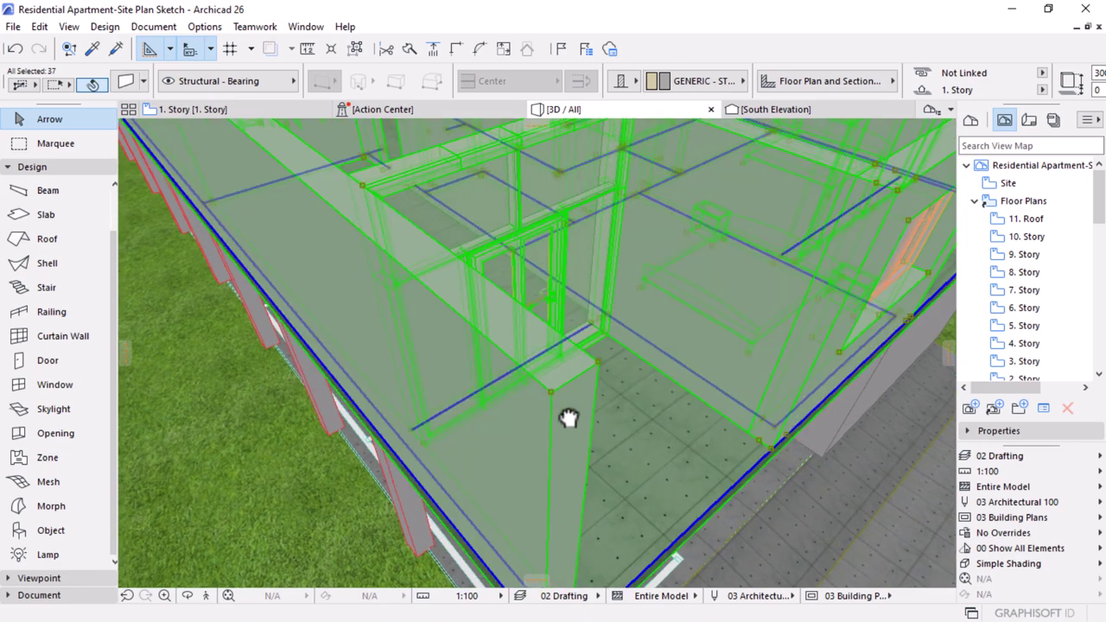
{"action": "scroll", "coordinate": [559, 417], "scroll_direction": "up", "scroll_amount": 2}
{"action": "scroll", "coordinate": [561, 418], "scroll_direction": "down", "scroll_amount": 4}
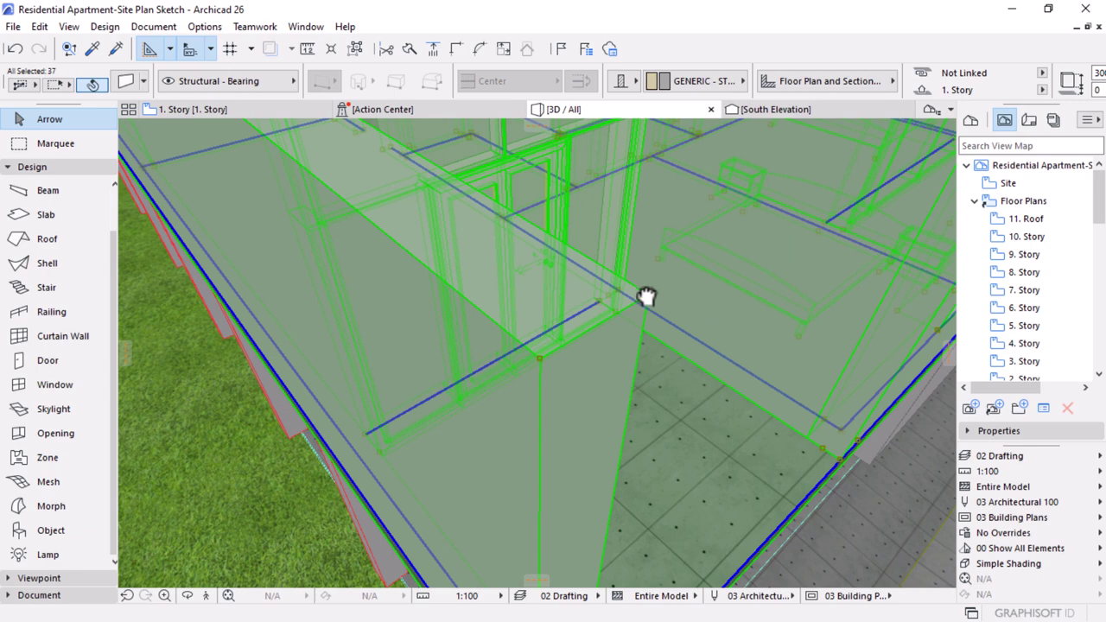
{"action": "scroll", "coordinate": [649, 298], "scroll_direction": "up", "scroll_amount": 5}
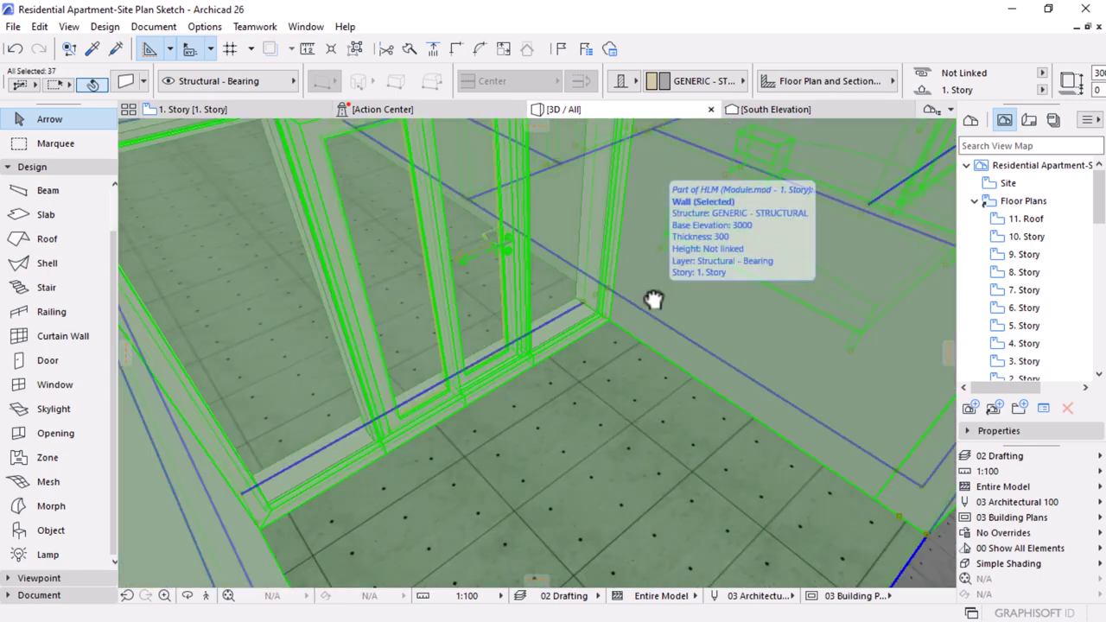
{"action": "scroll", "coordinate": [649, 301], "scroll_direction": "down", "scroll_amount": 5}
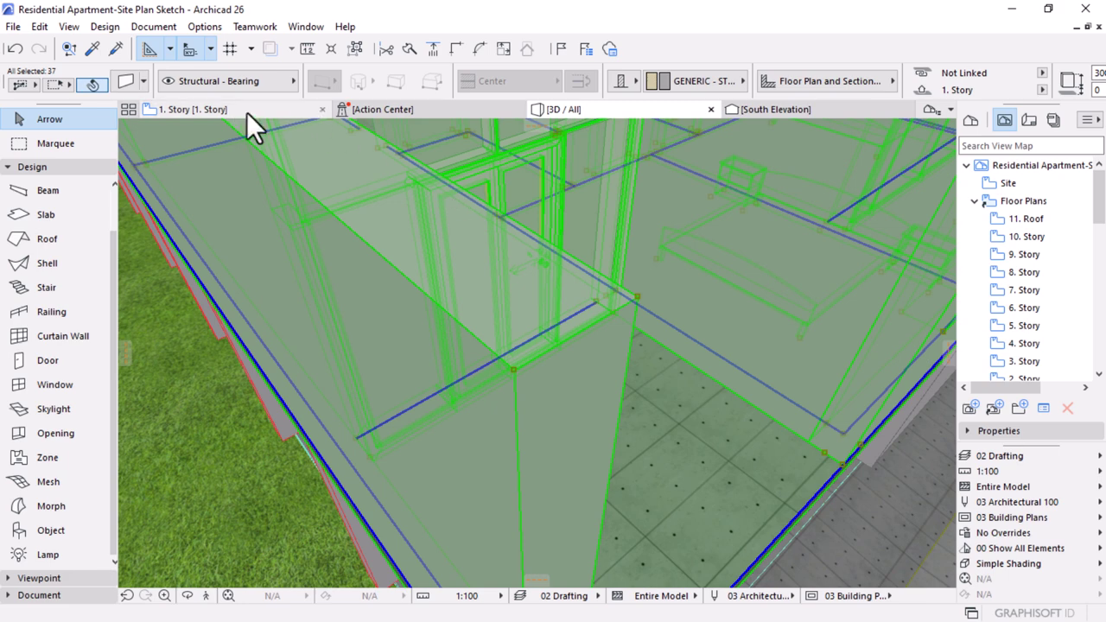
- Examine the corner wall and the adjacent column on the Ground Floor plan
{"action": "scroll", "coordinate": [1054, 363], "scroll_direction": "down", "scroll_amount": 6}
{"action": "scroll", "coordinate": [1029, 312], "scroll_direction": "down", "scroll_amount": 5}
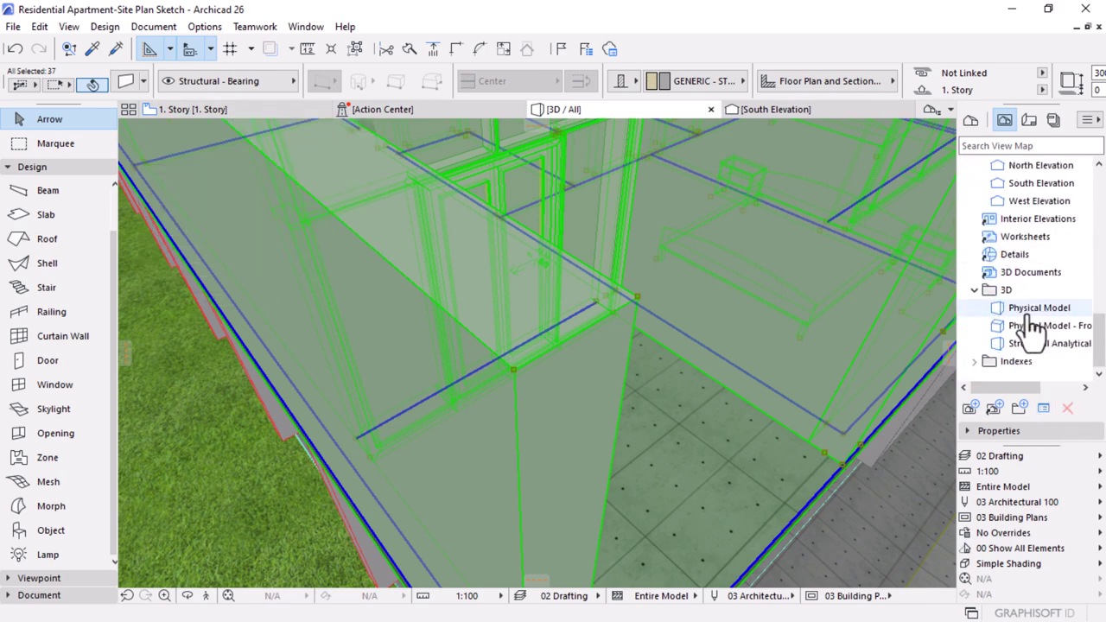
{"action": "scroll", "coordinate": [1032, 315], "scroll_direction": "up", "scroll_amount": 4}
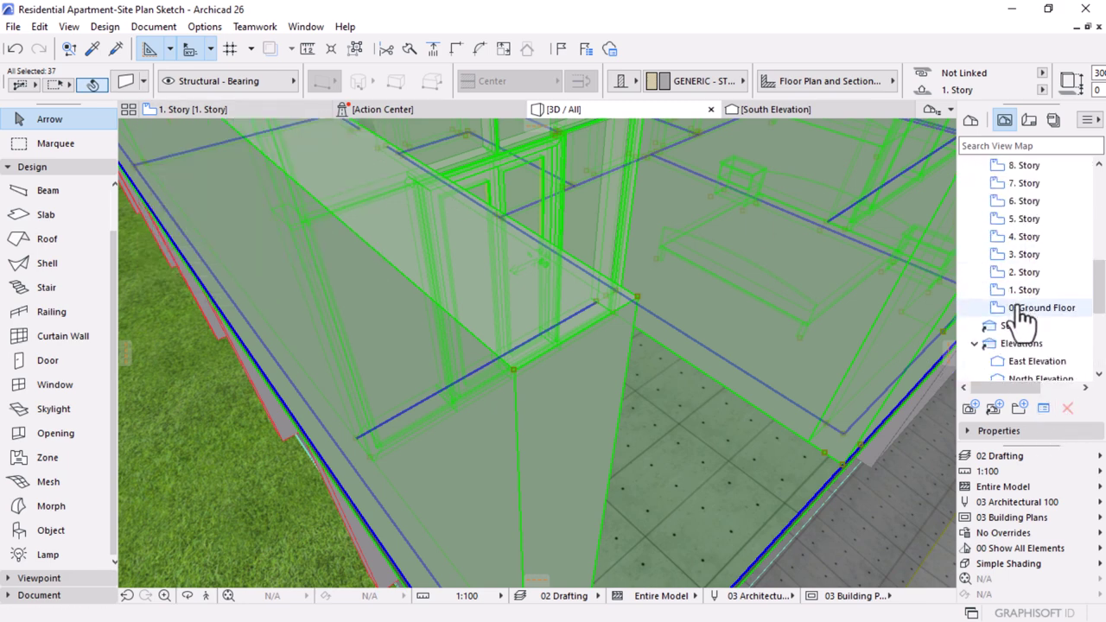
{"action": "double_click", "coordinate": [1028, 309]}
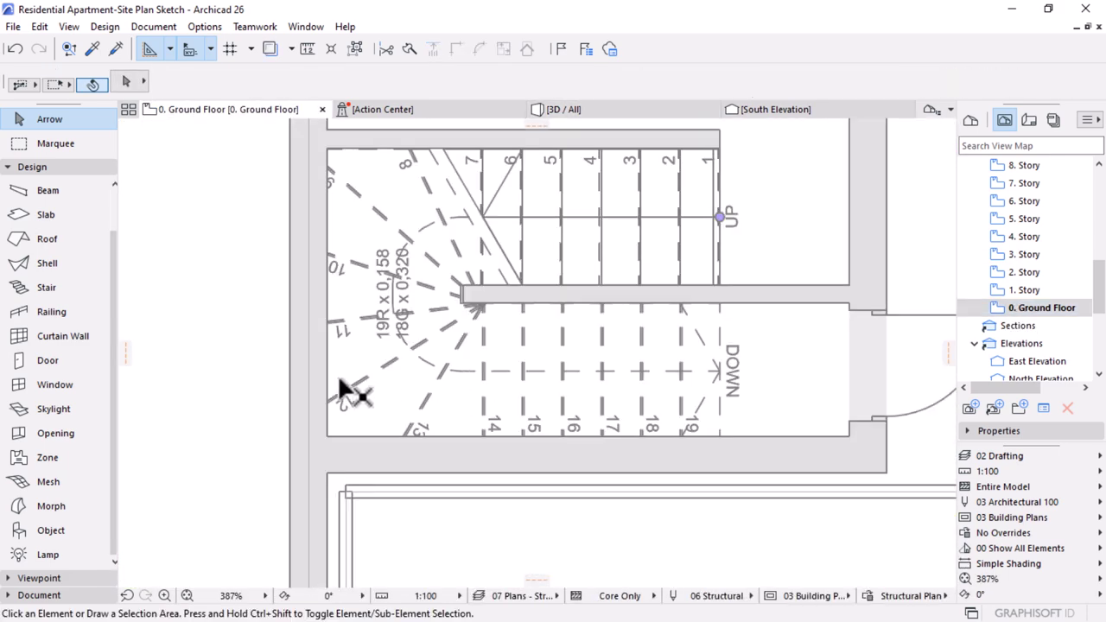
{"action": "scroll", "coordinate": [588, 259], "scroll_direction": "down", "scroll_amount": 8}
{"action": "scroll", "coordinate": [605, 233], "scroll_direction": "up", "scroll_amount": 3}
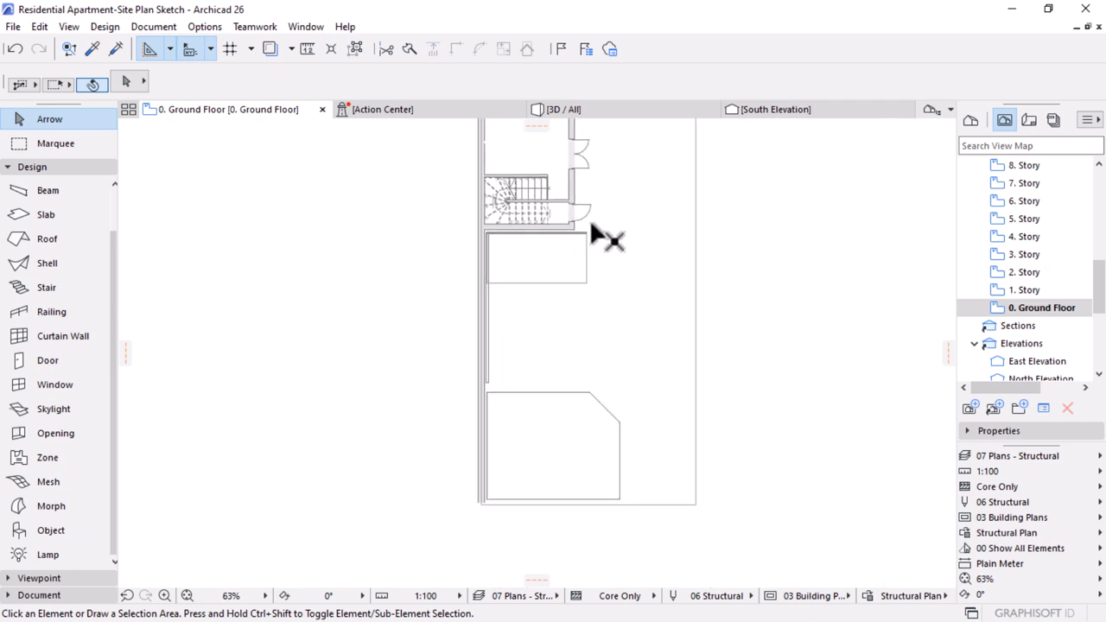
{"action": "scroll", "coordinate": [657, 523], "scroll_direction": "up", "scroll_amount": 2}
{"action": "scroll", "coordinate": [689, 520], "scroll_direction": "up", "scroll_amount": 7}
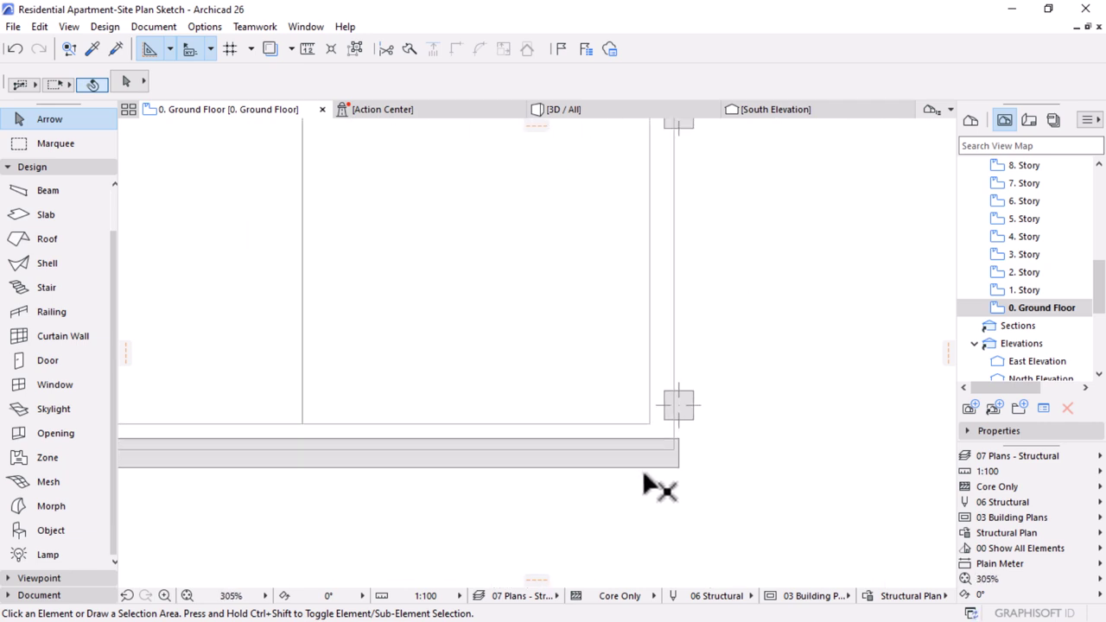
{"action": "left_click", "coordinate": [690, 465]}
{"action": "scroll", "coordinate": [690, 465], "scroll_direction": "up", "scroll_amount": 4}
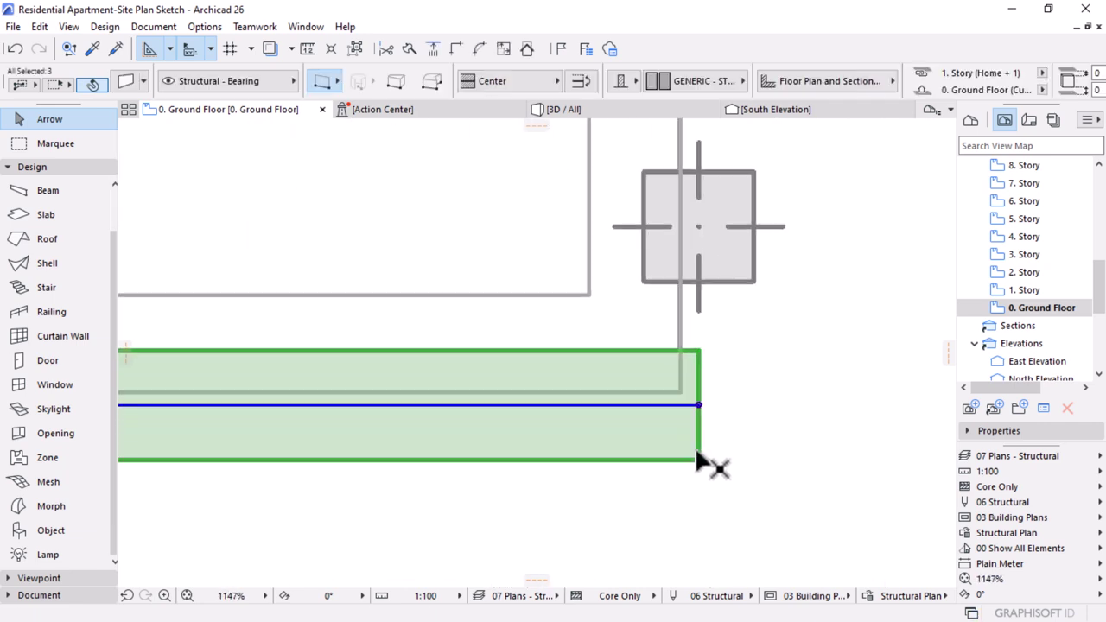
{"action": "left_click", "coordinate": [748, 283]}
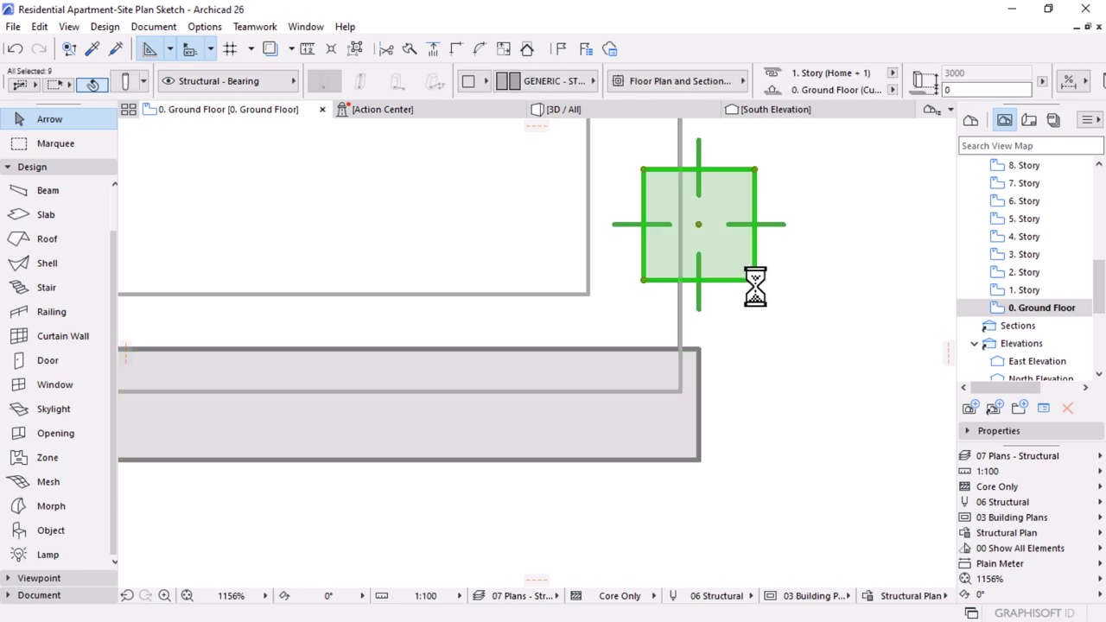
- Select everything on the 1. Story plan and check the module's outer corner and its wall settings
{"action": "left_click", "coordinate": [1024, 290]}
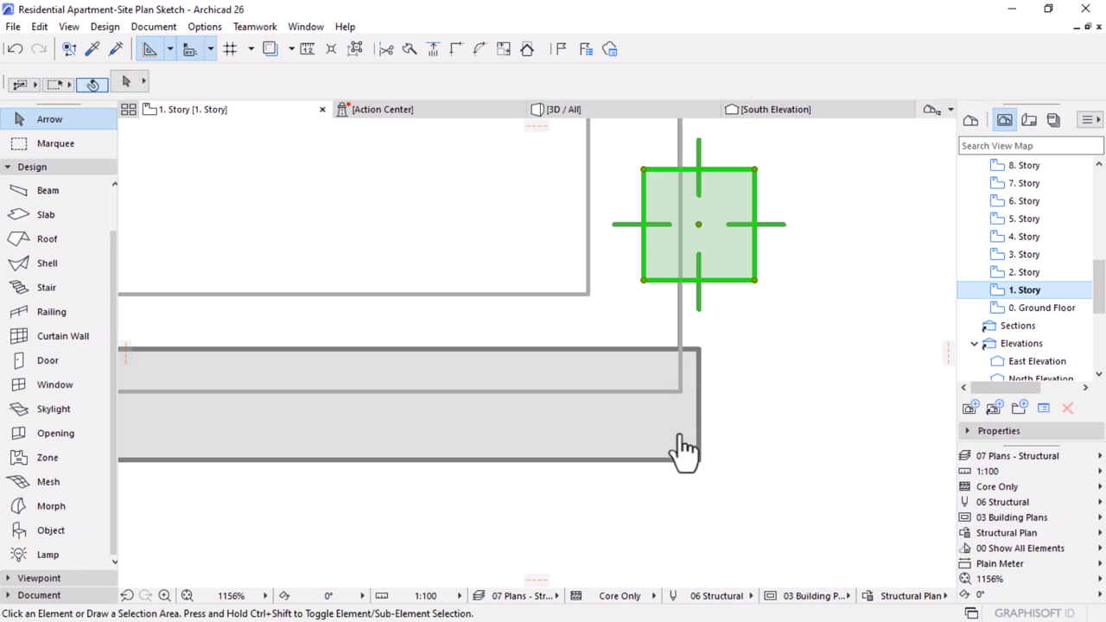
{"action": "scroll", "coordinate": [725, 380], "scroll_direction": "down", "scroll_amount": 5}
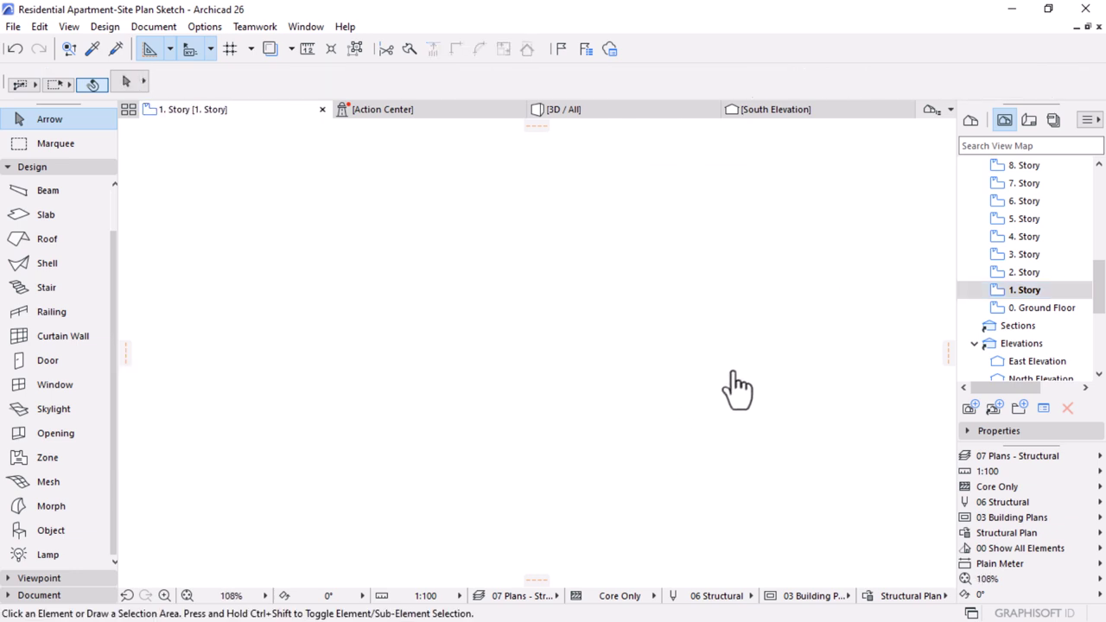
{"action": "scroll", "coordinate": [689, 373], "scroll_direction": "down", "scroll_amount": 3}
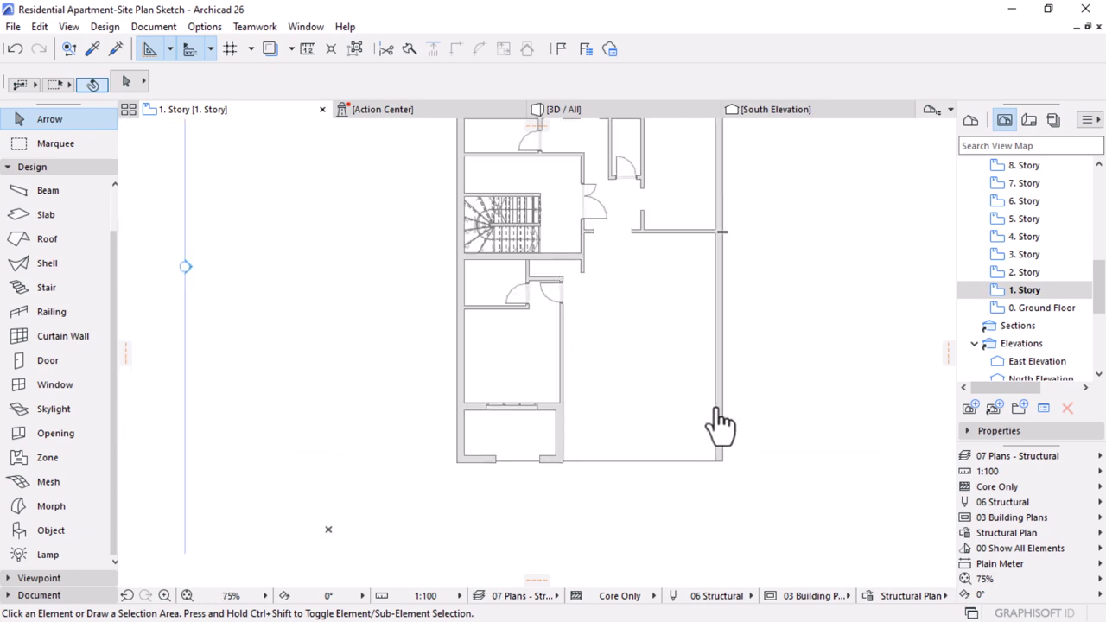
{"action": "key", "text": "ctrl+a"}
{"action": "scroll", "coordinate": [728, 482], "scroll_direction": "up", "scroll_amount": 2}
{"action": "scroll", "coordinate": [728, 482], "scroll_direction": "up", "scroll_amount": 12}
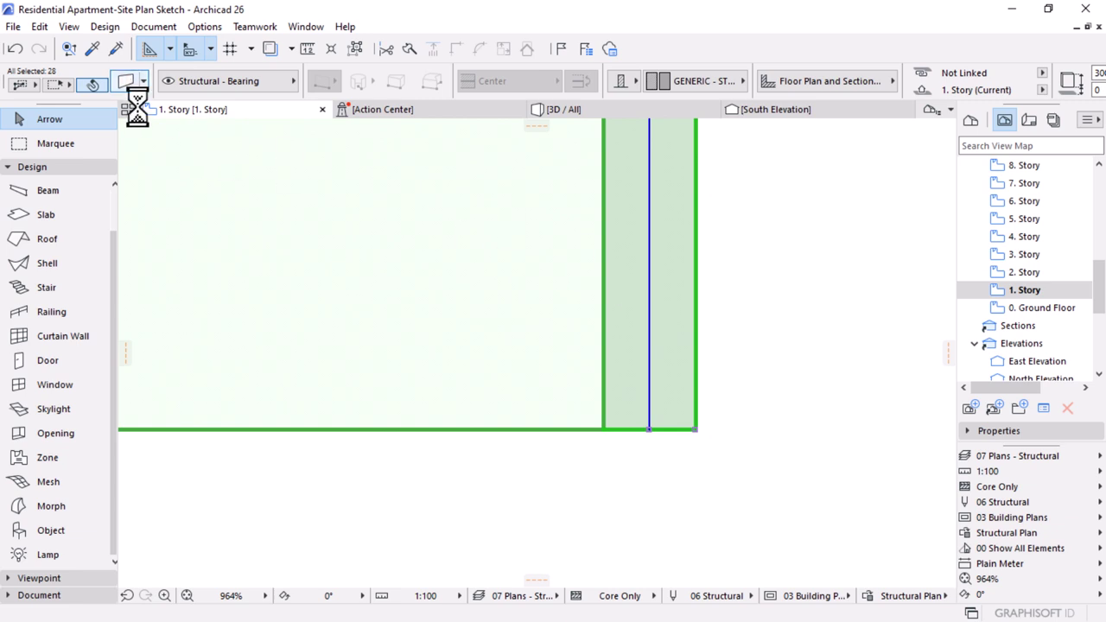
{"action": "left_click", "coordinate": [126, 82]}
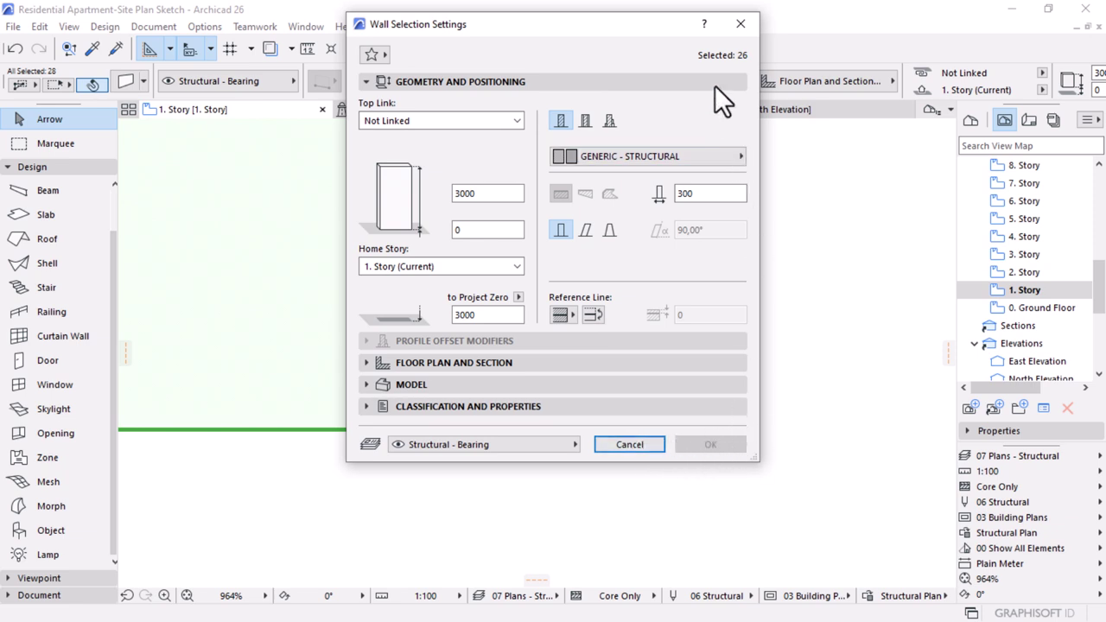
{"action": "left_click", "coordinate": [741, 25]}
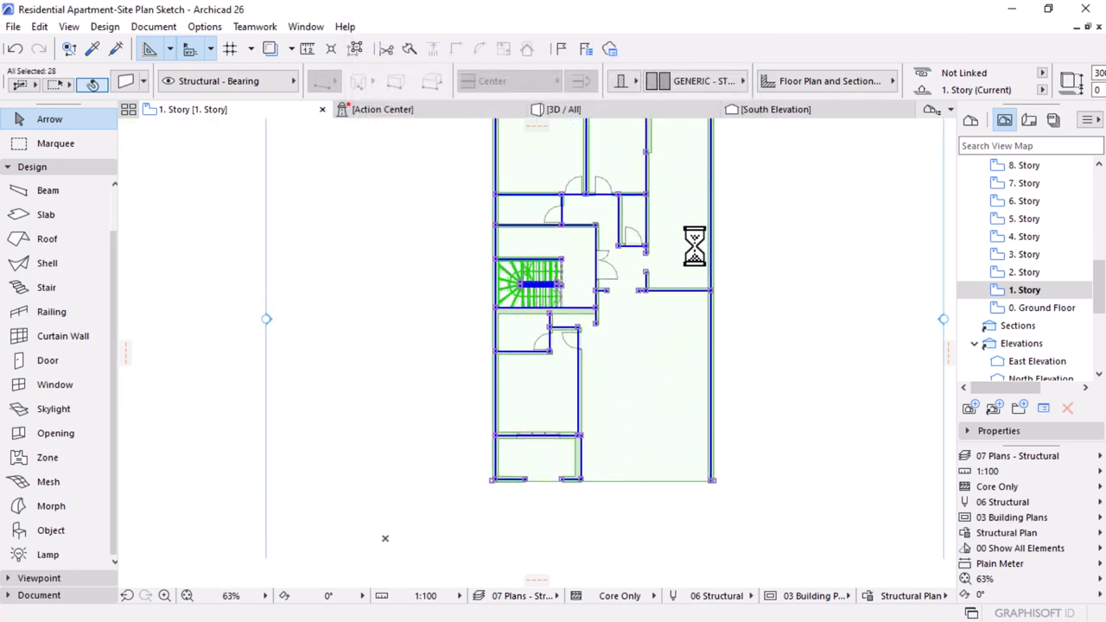
- Set up a Multiply of the selected module in 3D using Elevate and Spread, with 3000 spacing and the home story set by elevation
{"action": "mouse_move", "coordinate": [564, 111]}
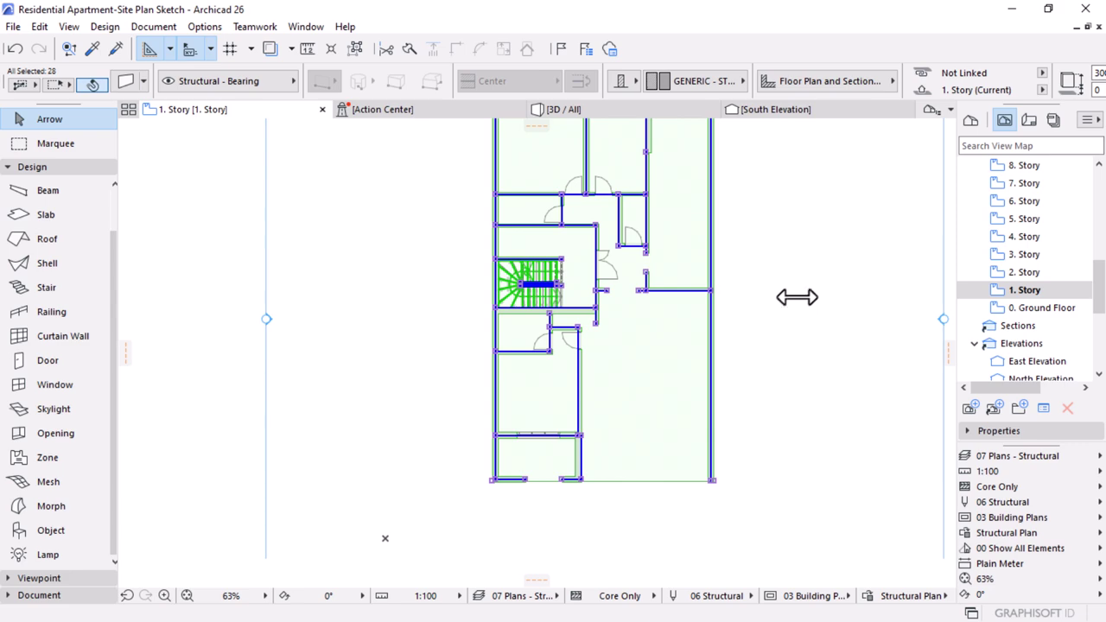
{"action": "left_click", "coordinate": [644, 105]}
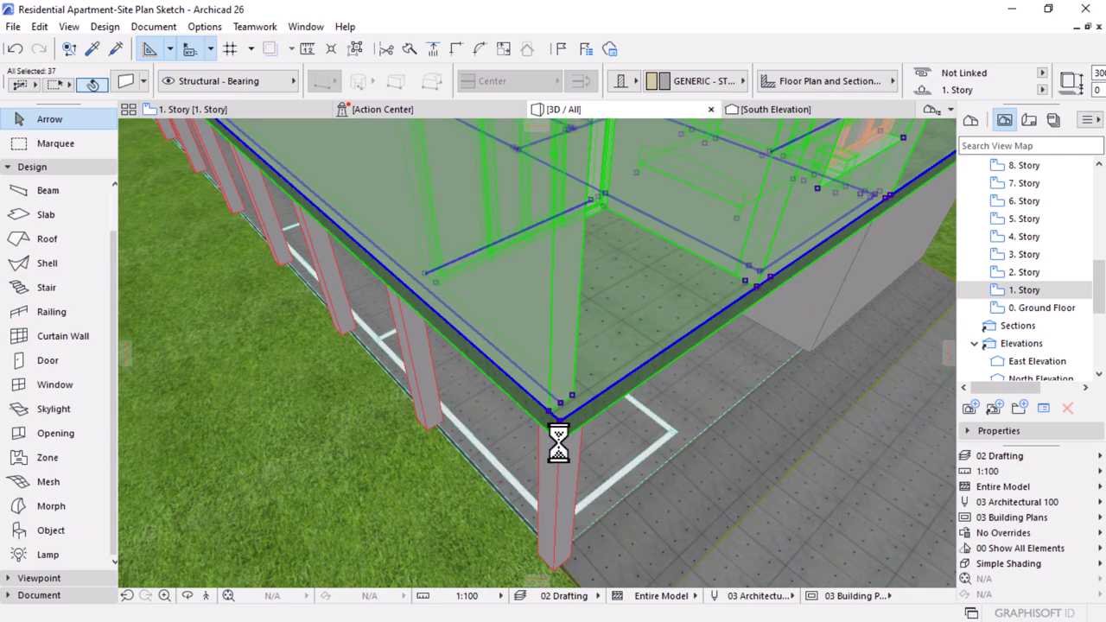
{"action": "left_click", "coordinate": [559, 441]}
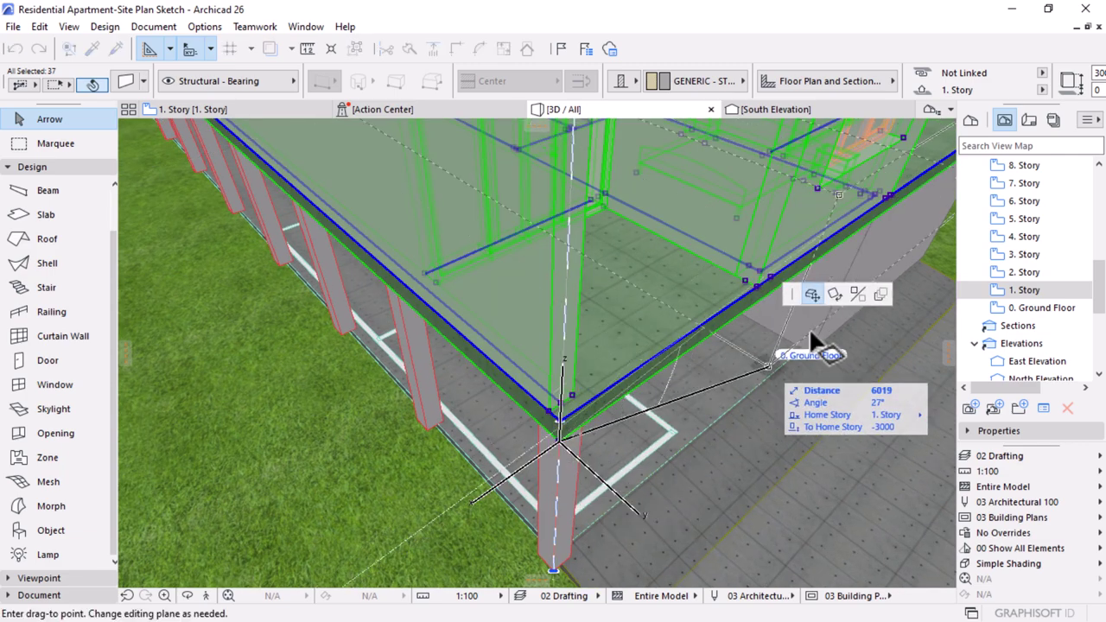
{"action": "left_click", "coordinate": [876, 292]}
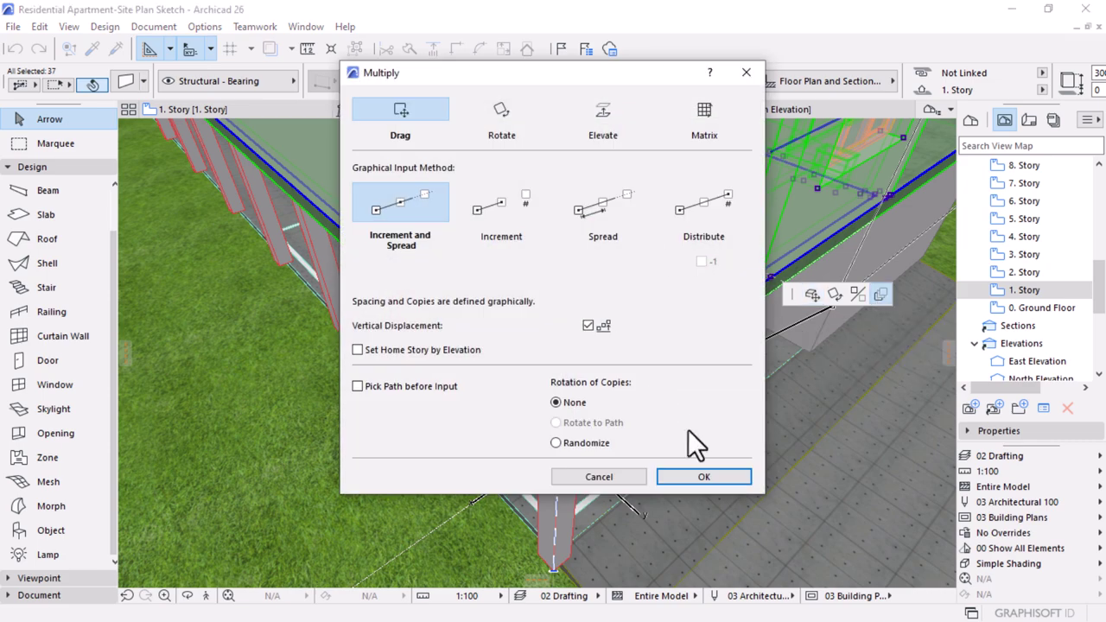
{"action": "left_click", "coordinate": [594, 126]}
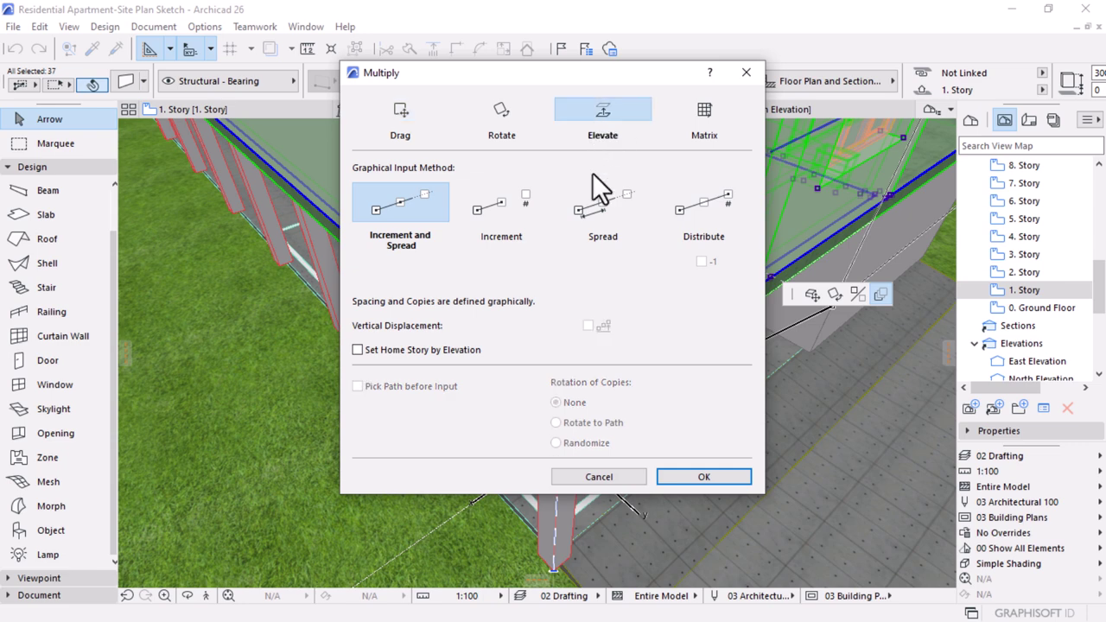
{"action": "left_click", "coordinate": [600, 211]}
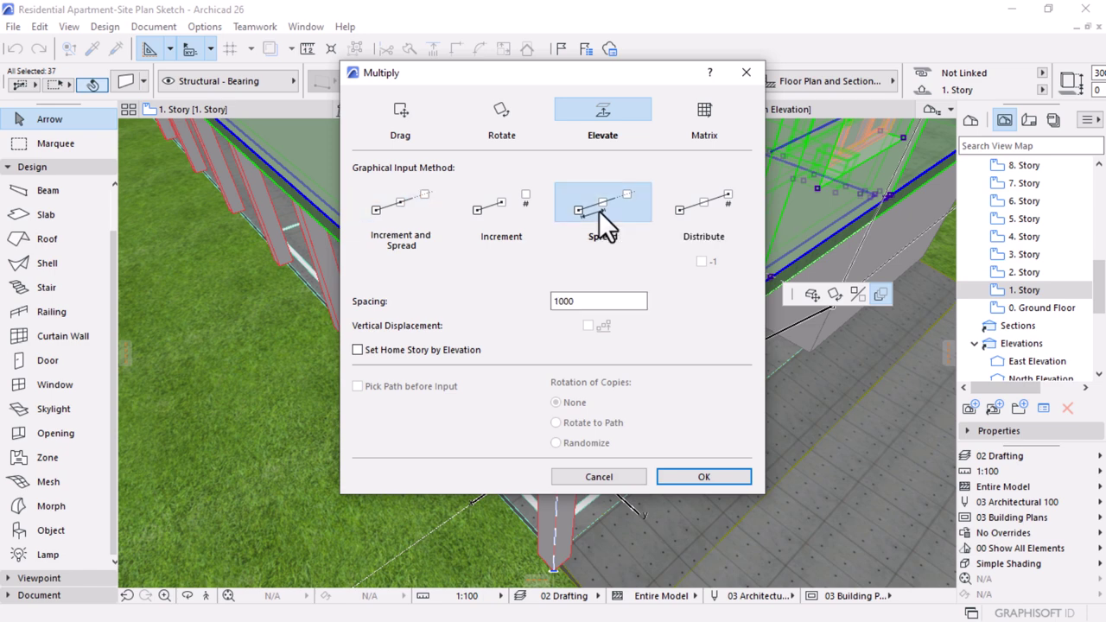
{"action": "left_click_drag", "start_coordinate": [587, 299], "coordinate": [547, 288]}
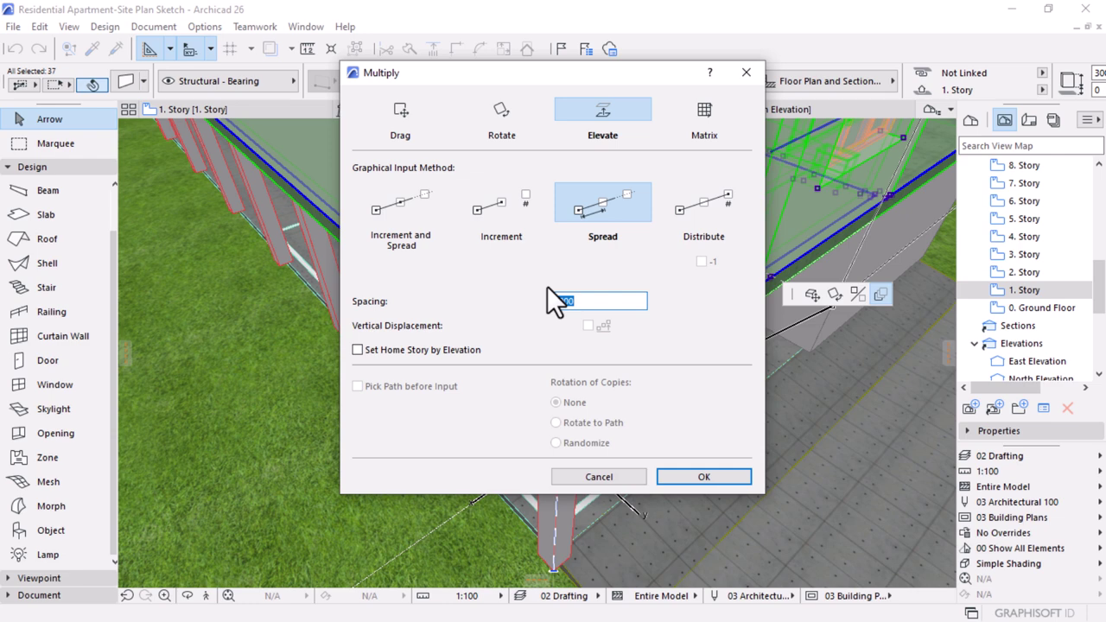
{"action": "type", "text": "3000"}
{"action": "key", "text": "Tab"}
{"action": "key", "text": "space"}
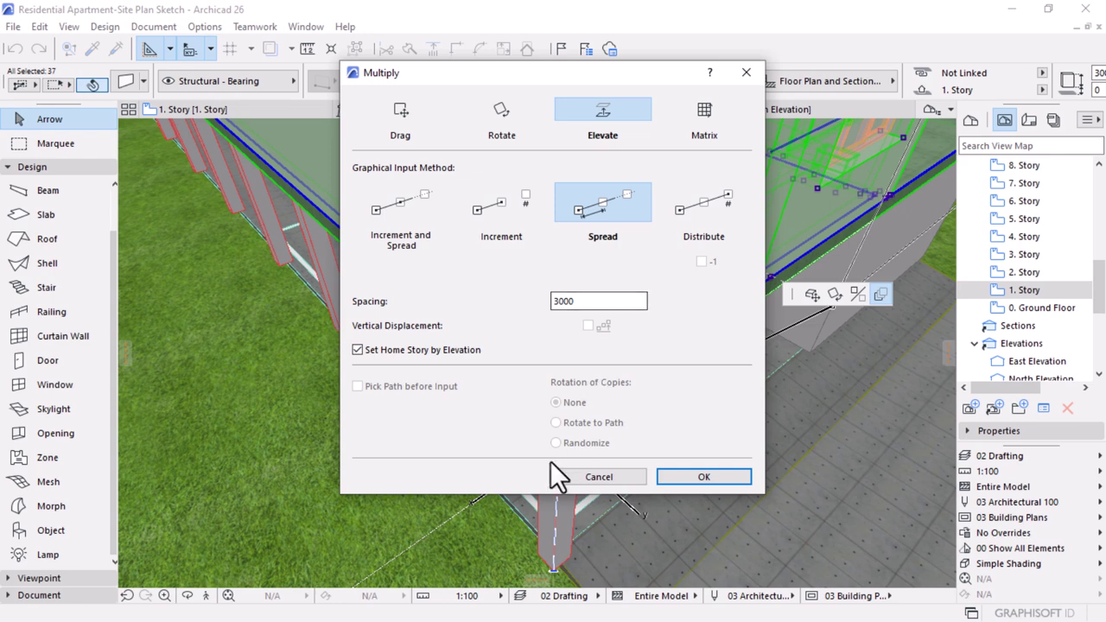
{"action": "left_click", "coordinate": [669, 475]}
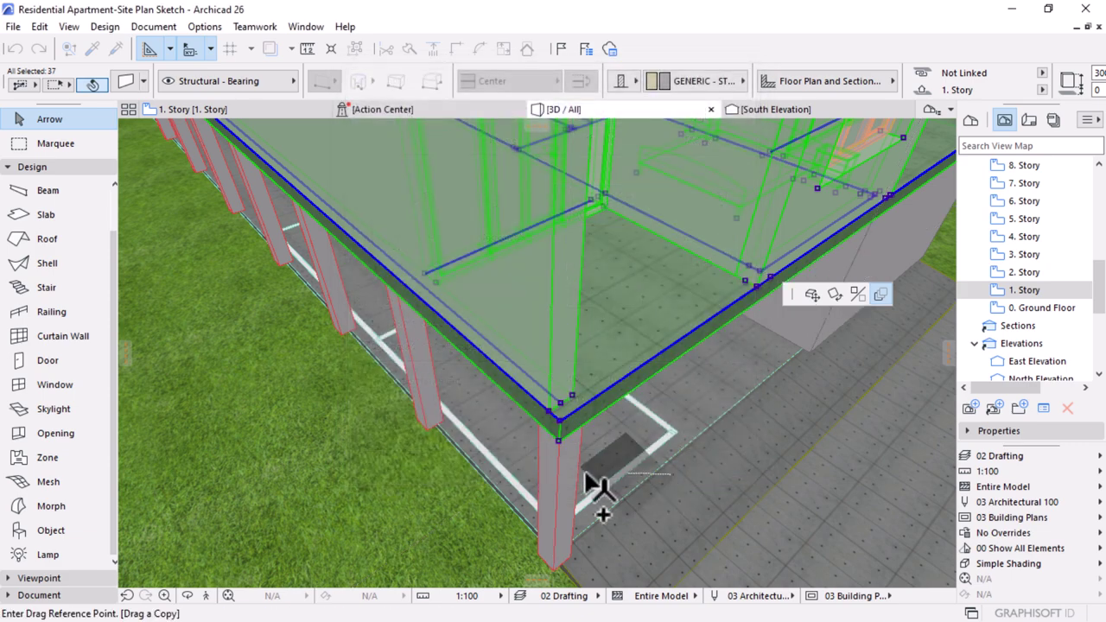
- Multiply the apartment module vertically in 3D from its front bottom corner up through the upper stories, then clear the selection
{"action": "left_click", "coordinate": [553, 430]}
{"action": "scroll", "coordinate": [494, 431], "scroll_direction": "down", "scroll_amount": 6}
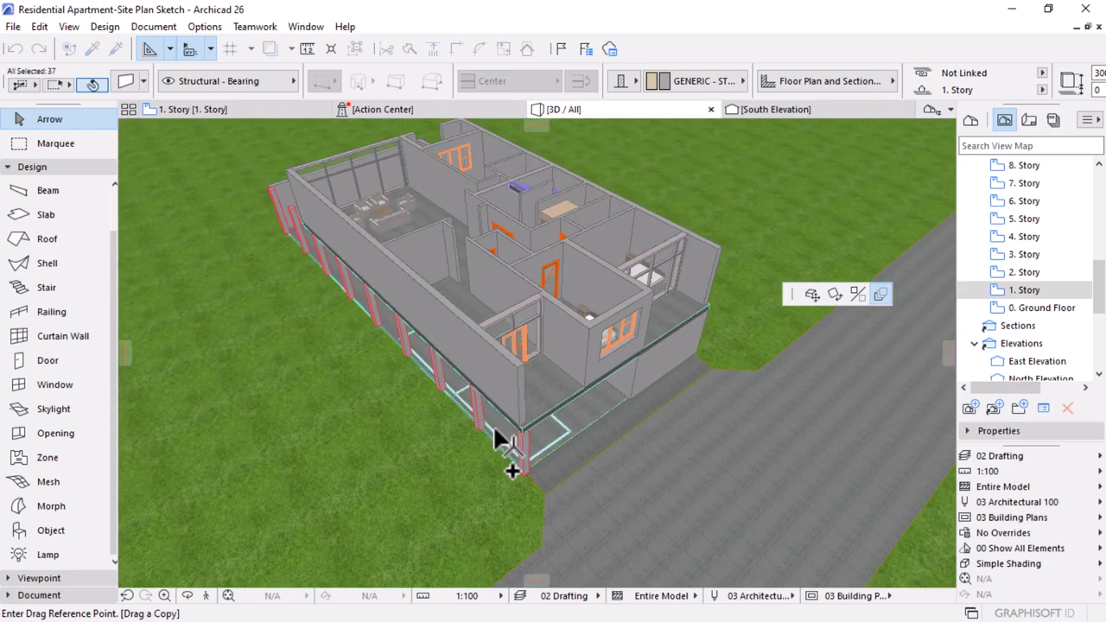
{"action": "left_click", "coordinate": [519, 429]}
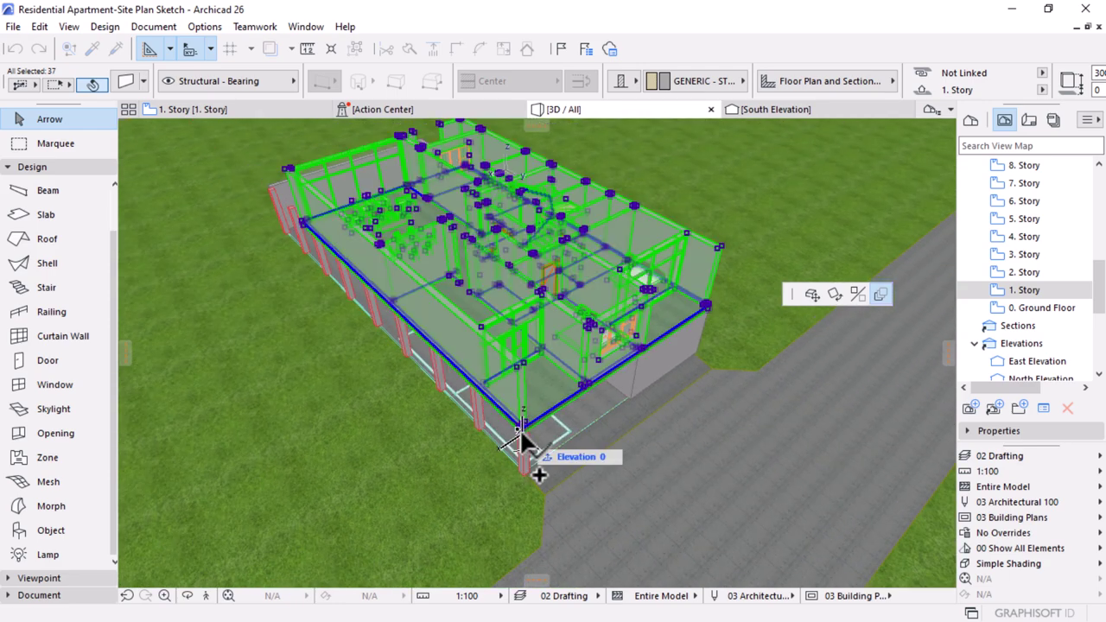
{"action": "left_click", "coordinate": [521, 432]}
{"action": "scroll", "coordinate": [538, 476], "scroll_direction": "down", "scroll_amount": 5}
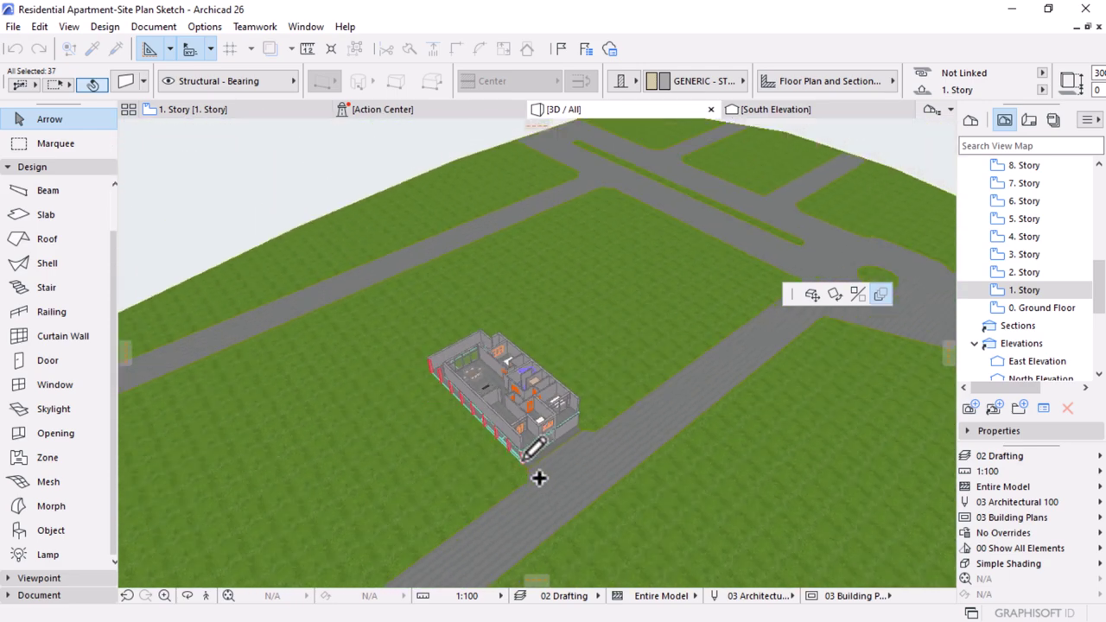
{"action": "left_click", "coordinate": [548, 436]}
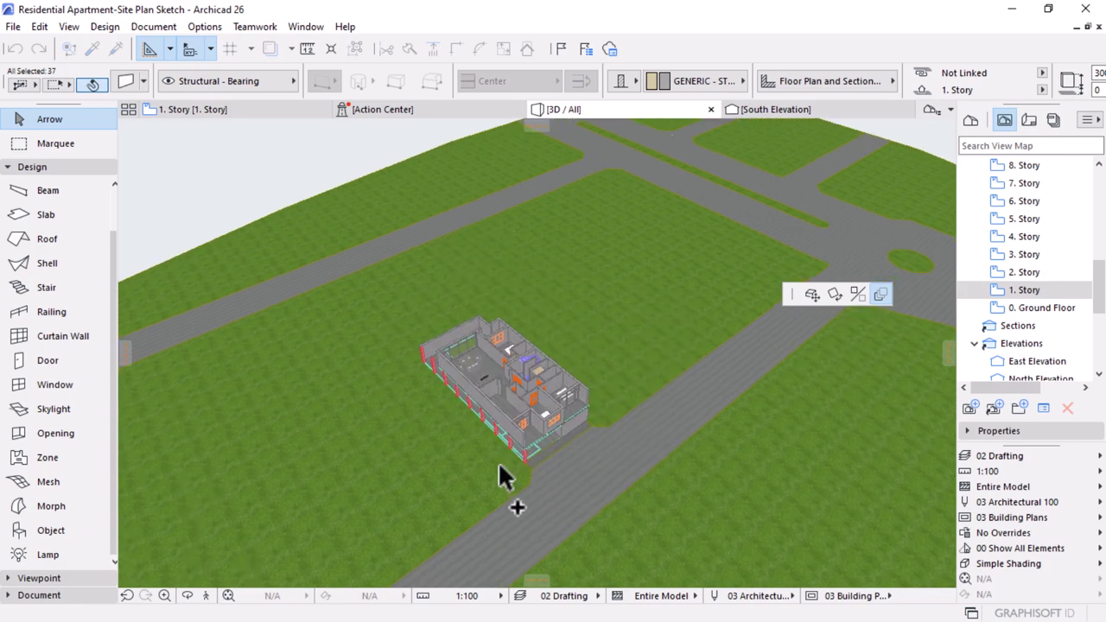
{"action": "scroll", "coordinate": [499, 462], "scroll_direction": "up", "scroll_amount": 3}
{"action": "left_click", "coordinate": [544, 442]}
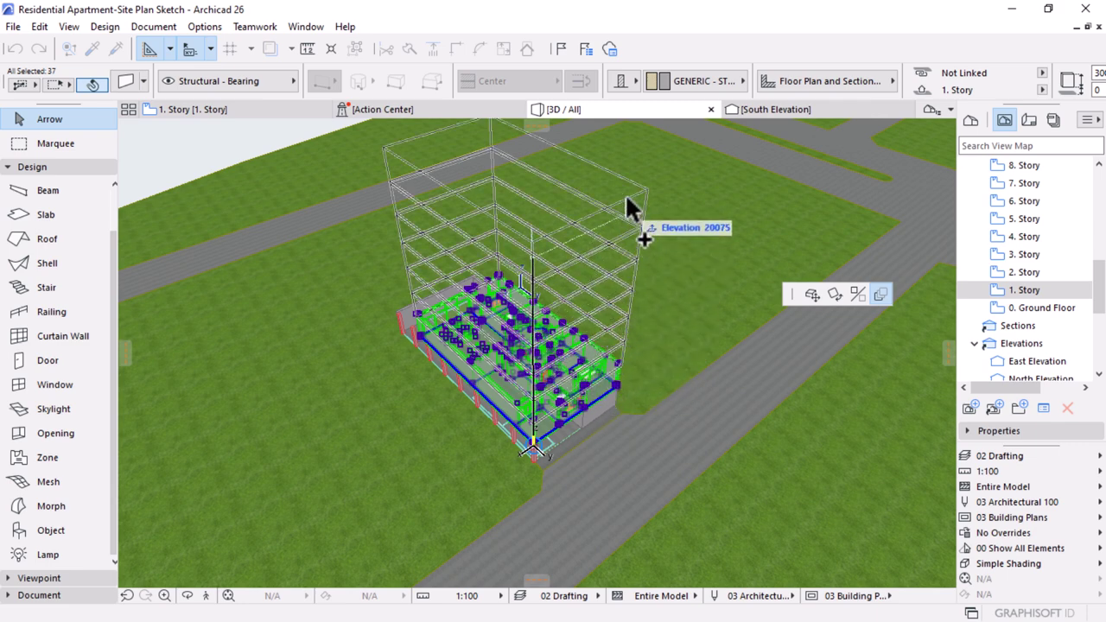
{"action": "middle_click_drag", "start_coordinate": [629, 203], "coordinate": [620, 243]}
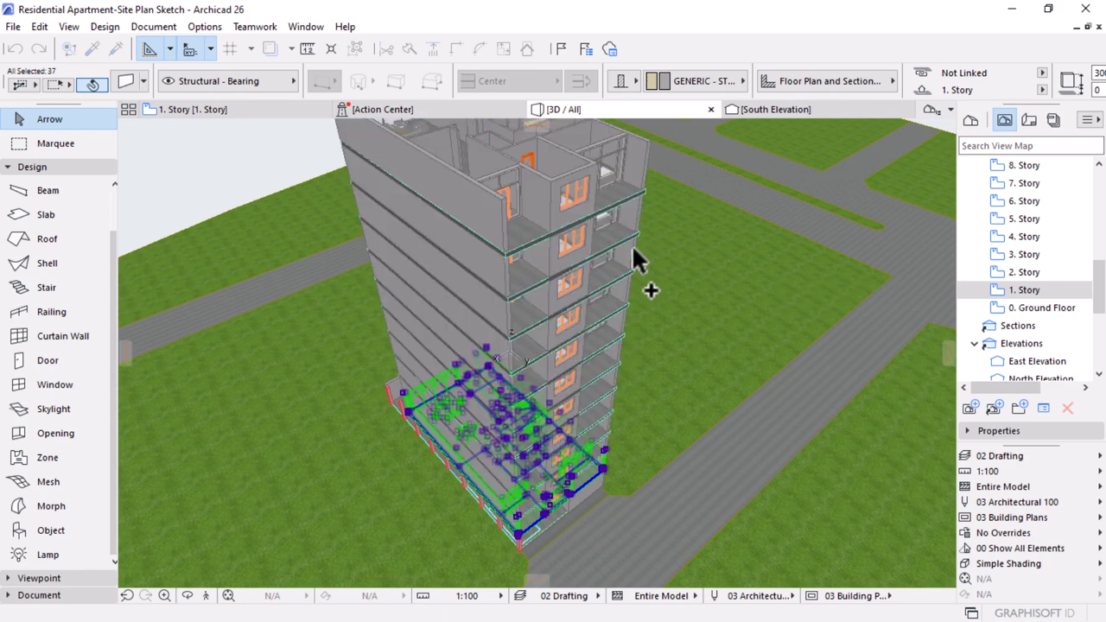
{"action": "scroll", "coordinate": [597, 329], "scroll_direction": "down", "scroll_amount": 5}
{"action": "scroll", "coordinate": [230, 216], "scroll_direction": "up", "scroll_amount": 3}
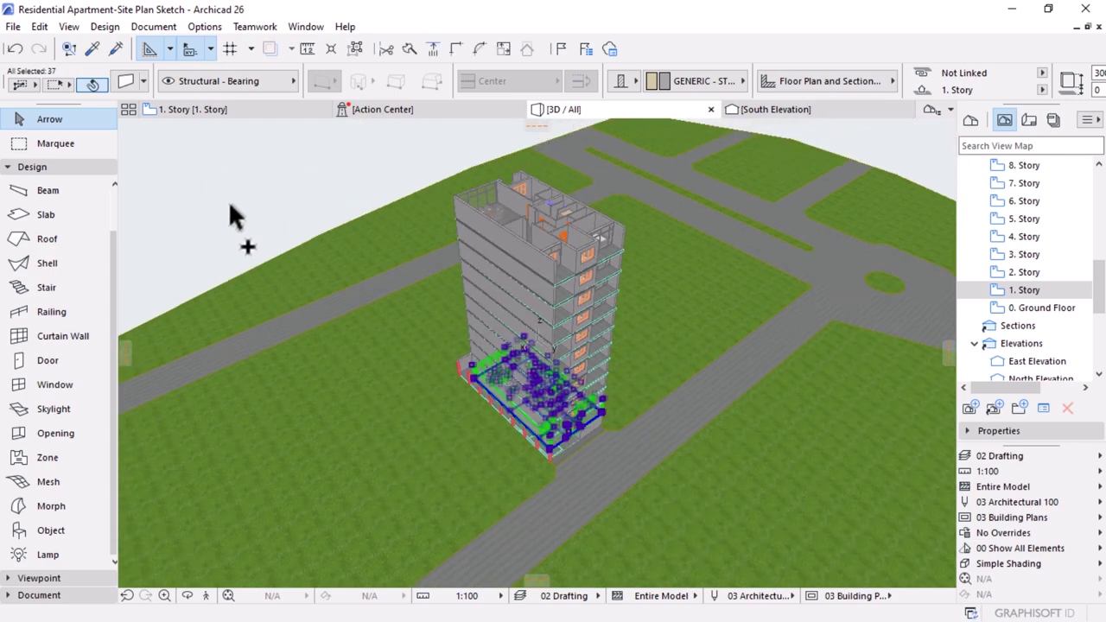
{"action": "key", "text": "Escape"}
- Select individual module copies on the tower in 3D and check the home story assigned to each
{"action": "middle_click_drag", "start_coordinate": [630, 456], "coordinate": [524, 405], "text": "shift"}
{"action": "scroll", "coordinate": [525, 406], "scroll_direction": "up", "scroll_amount": 2}
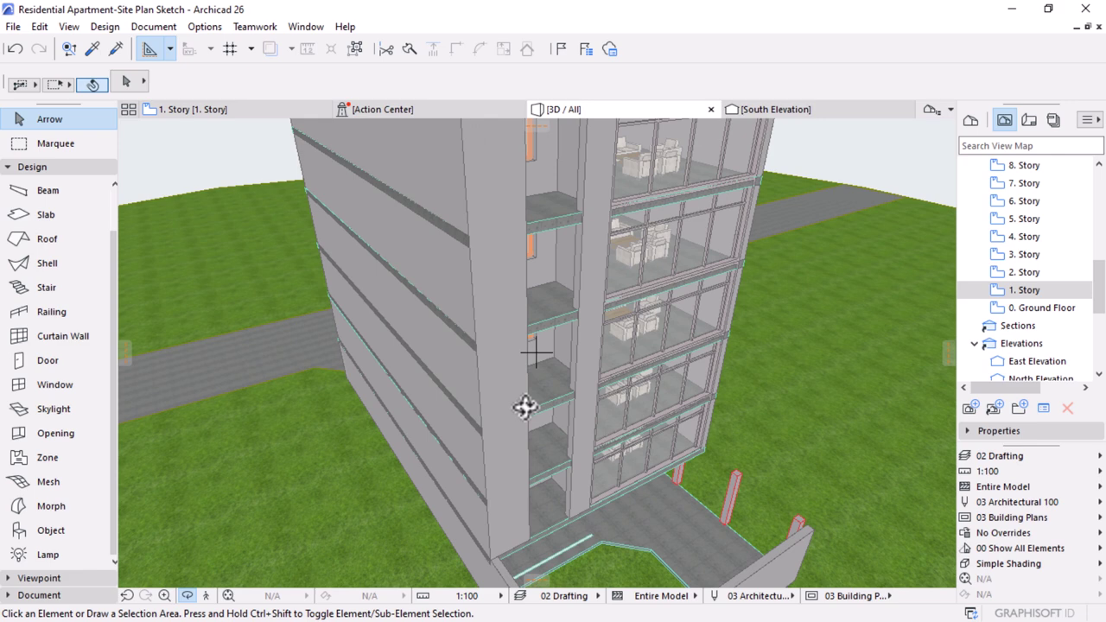
{"action": "left_click", "coordinate": [478, 270]}
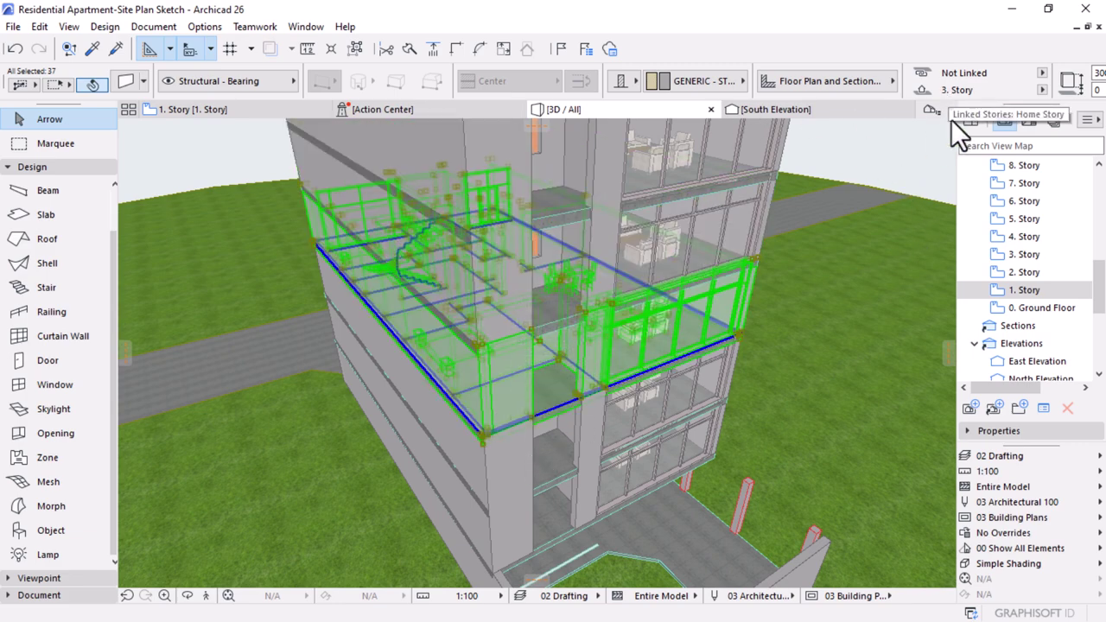
{"action": "middle_click_drag", "start_coordinate": [507, 435], "coordinate": [452, 172], "text": "shift"}
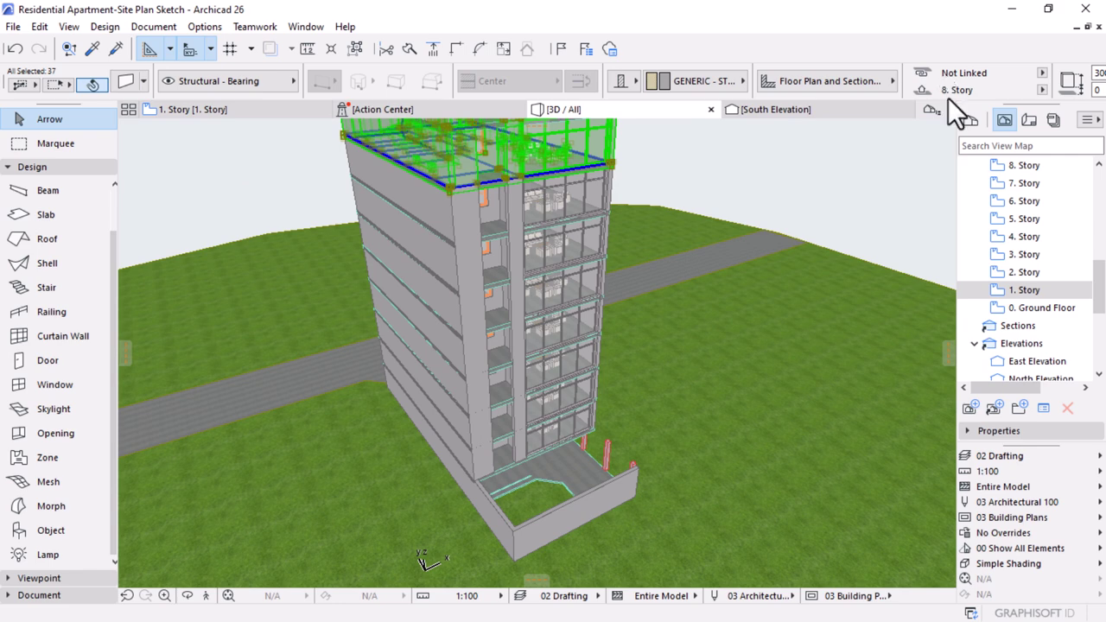
- Select everything on the 5. Story structural plan and check the home story of the module copy
{"action": "double_click", "coordinate": [1021, 223]}
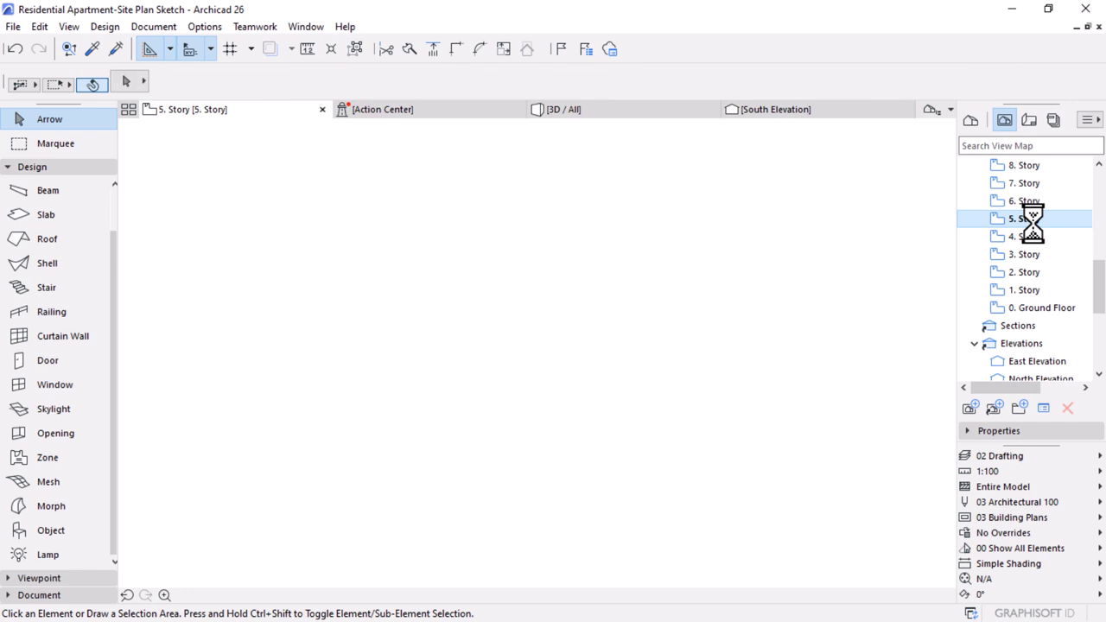
{"action": "key", "text": "ctrl+a"}
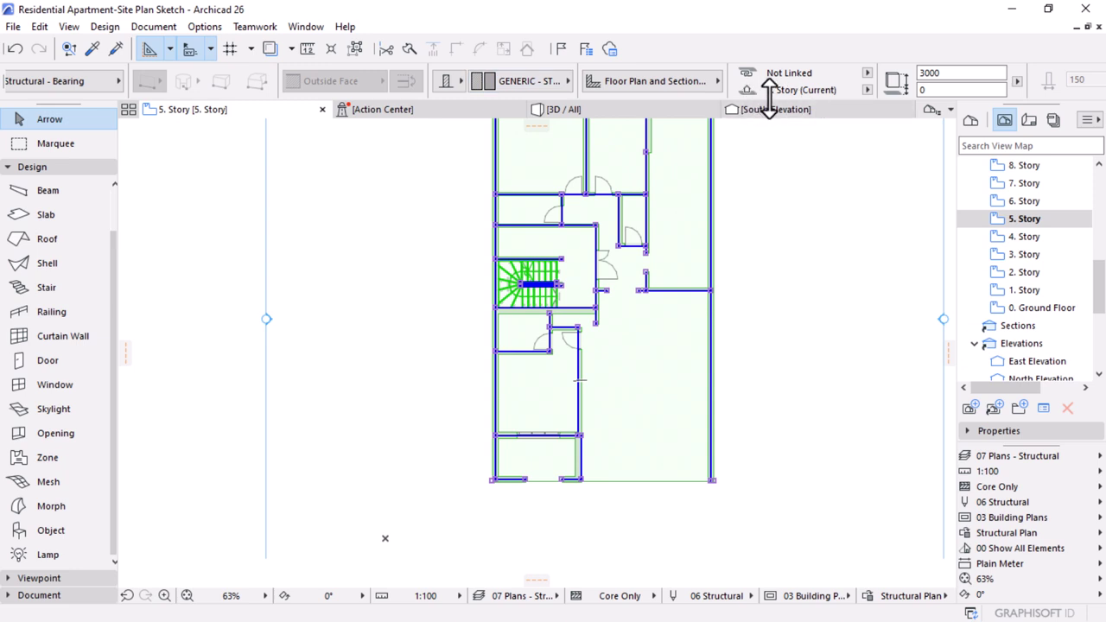
{"action": "scroll", "coordinate": [605, 363], "scroll_direction": "down", "scroll_amount": 3}
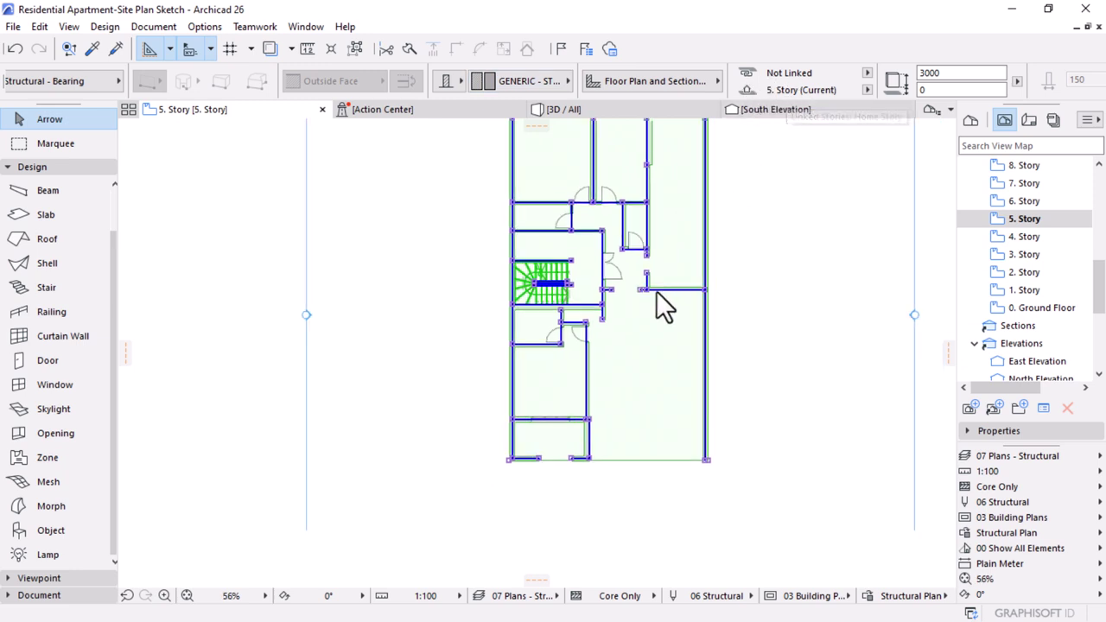
{"action": "left_click", "coordinate": [631, 373]}
- Examine the stacked tower from all sides in the 3D view, including its side wall and front facade
{"action": "left_click", "coordinate": [604, 110]}
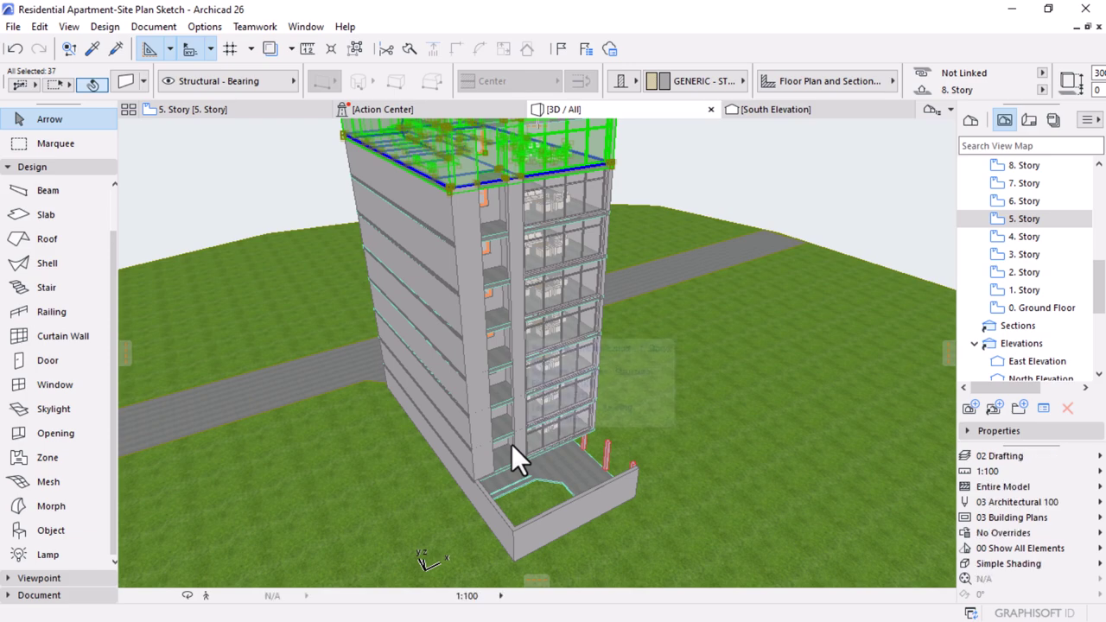
{"action": "left_click", "coordinate": [637, 324]}
{"action": "scroll", "coordinate": [636, 324], "scroll_direction": "down", "scroll_amount": 5}
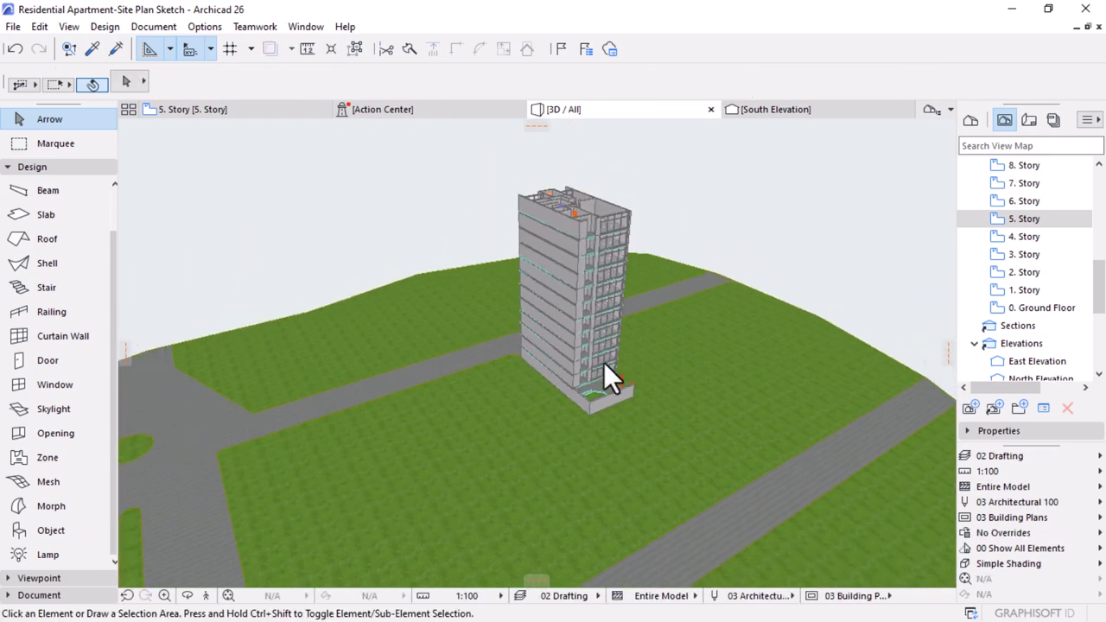
{"action": "middle_click_drag", "start_coordinate": [605, 374], "coordinate": [344, 442]}
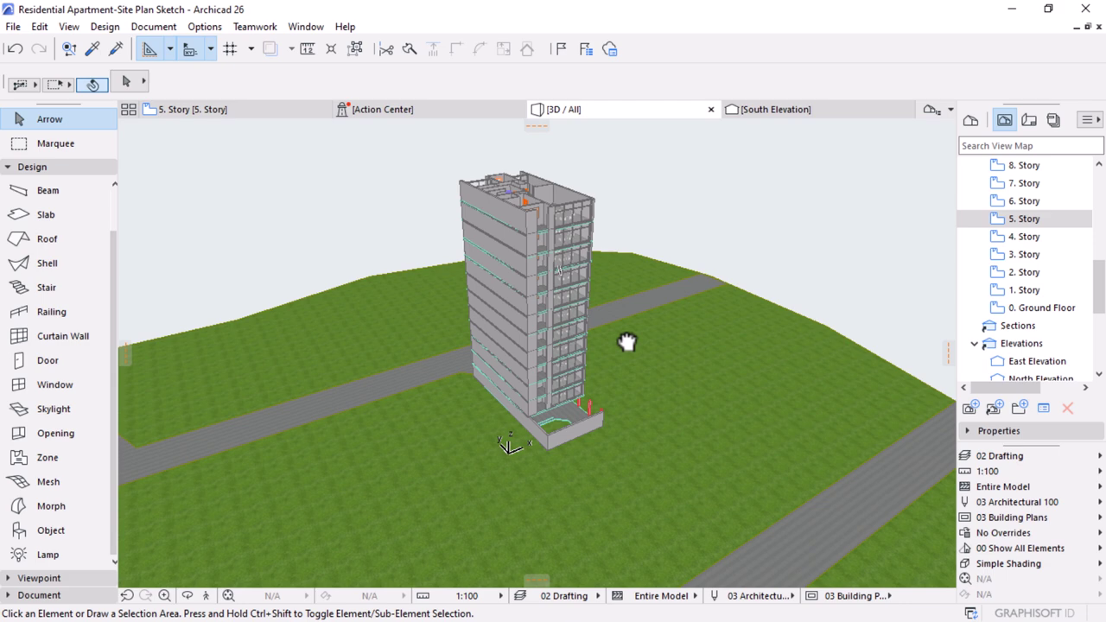
{"action": "scroll", "coordinate": [488, 208], "scroll_direction": "up", "scroll_amount": 4}
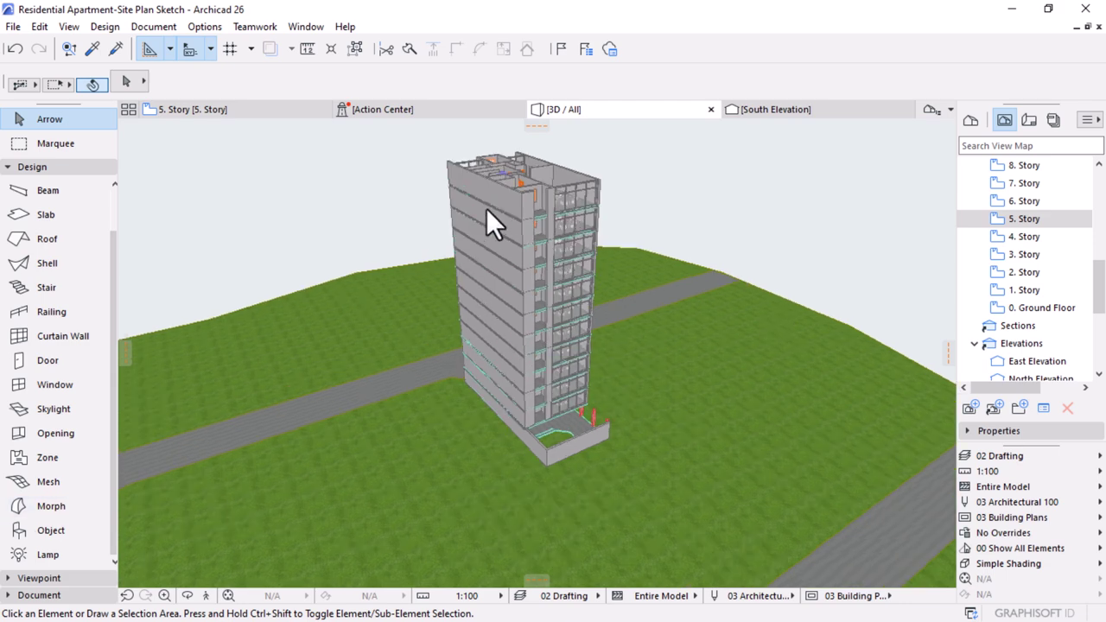
{"action": "scroll", "coordinate": [494, 192], "scroll_direction": "up", "scroll_amount": 2}
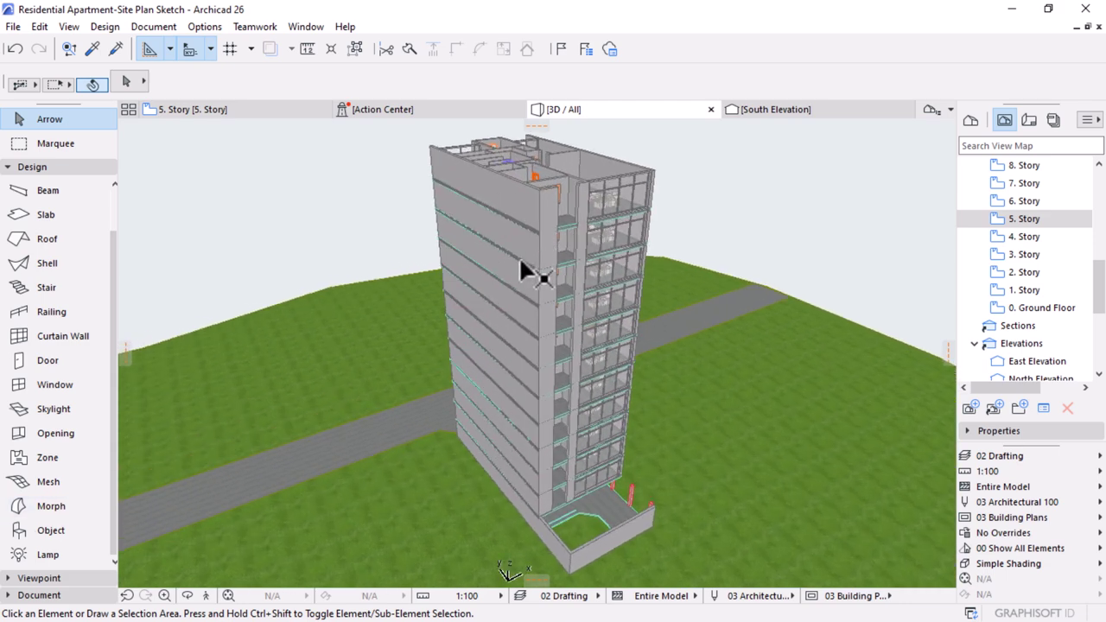
{"action": "middle_click_drag", "start_coordinate": [790, 341], "coordinate": [456, 219], "text": "shift"}
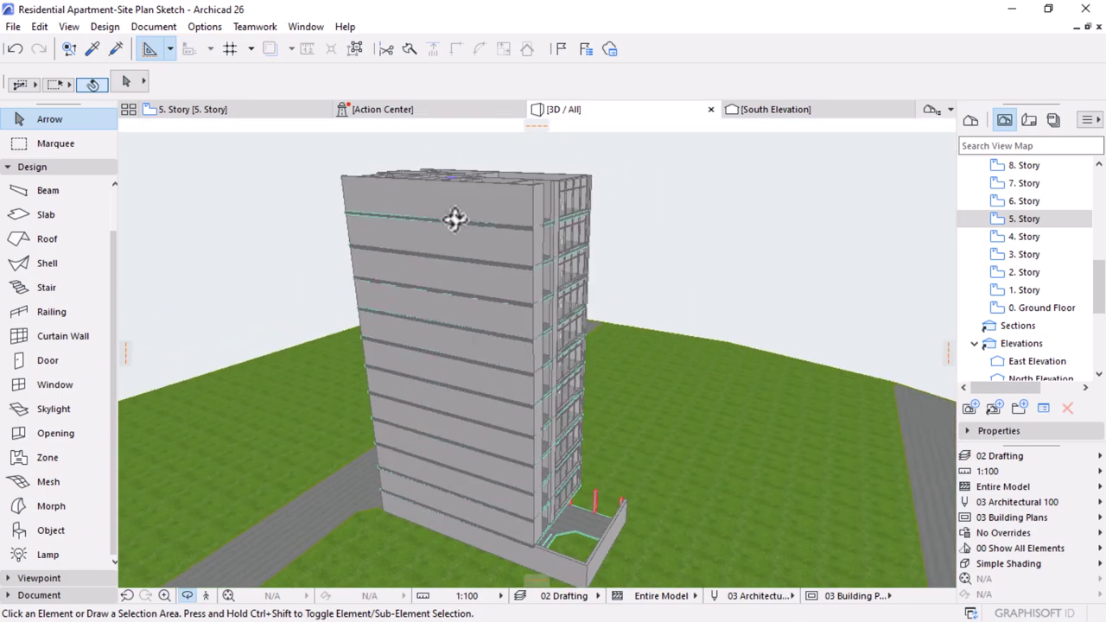
{"action": "middle_click_drag", "start_coordinate": [443, 330], "coordinate": [267, 495], "text": "shift"}
{"action": "middle_click_drag", "start_coordinate": [560, 464], "coordinate": [489, 435], "text": "shift"}
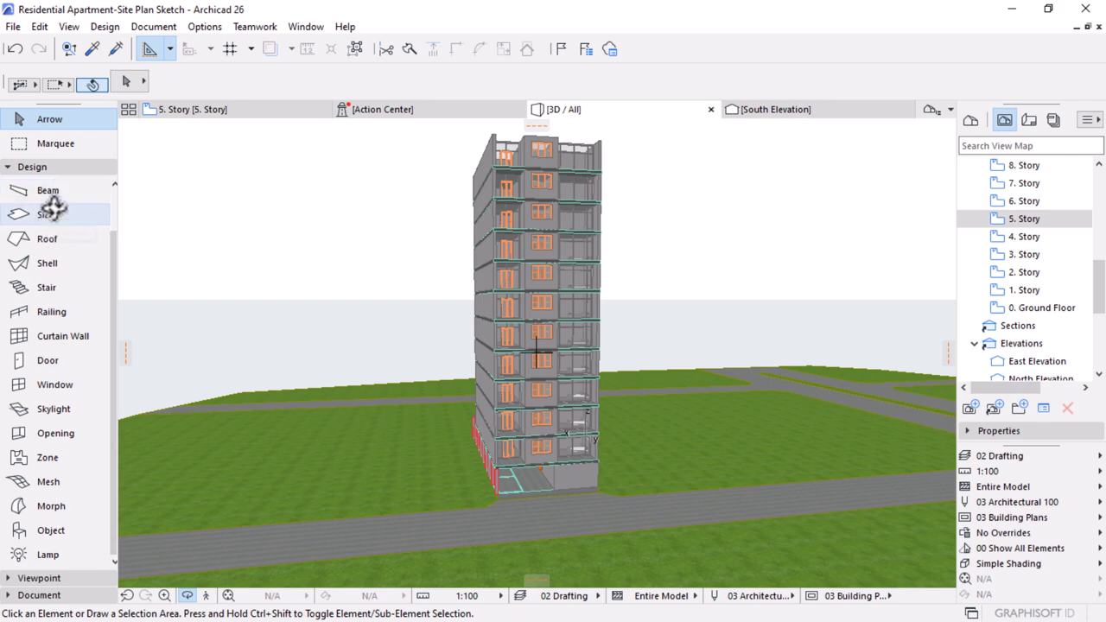
- Apply the Architectural Profile 26 work environment profile
{"action": "left_click", "coordinate": [202, 27]}
{"action": "mouse_move", "coordinate": [228, 321]}
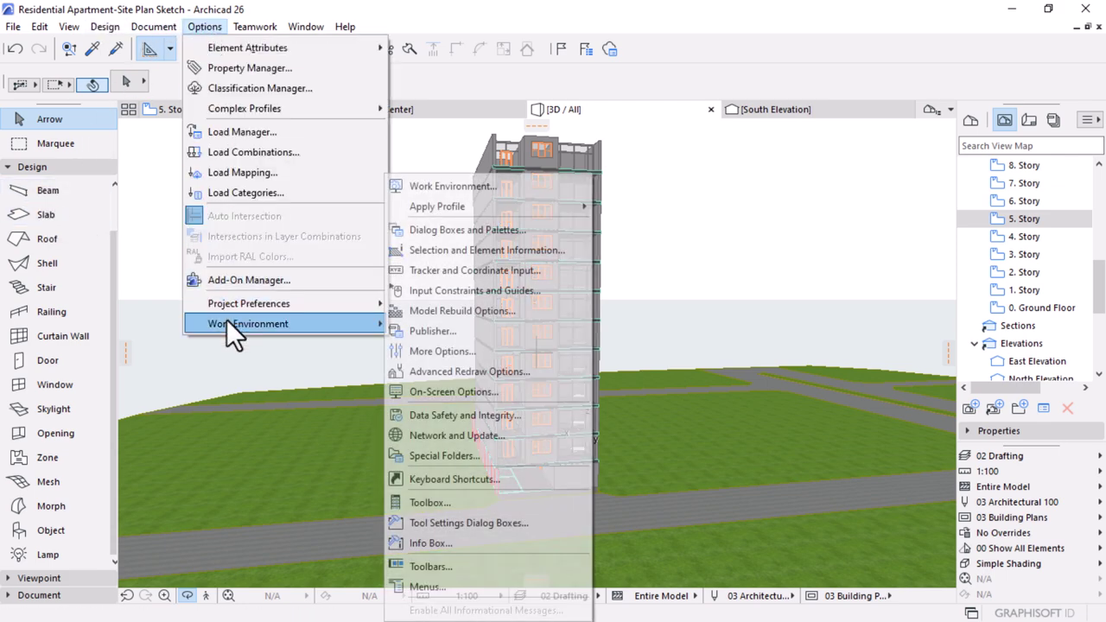
{"action": "mouse_move", "coordinate": [497, 206]}
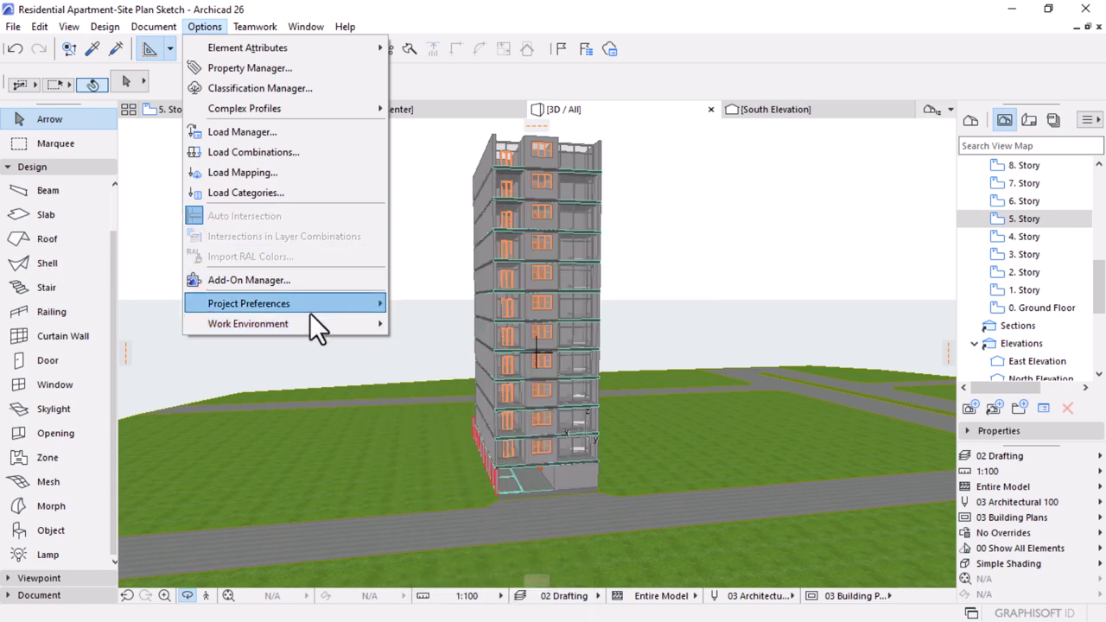
{"action": "mouse_move", "coordinate": [308, 318]}
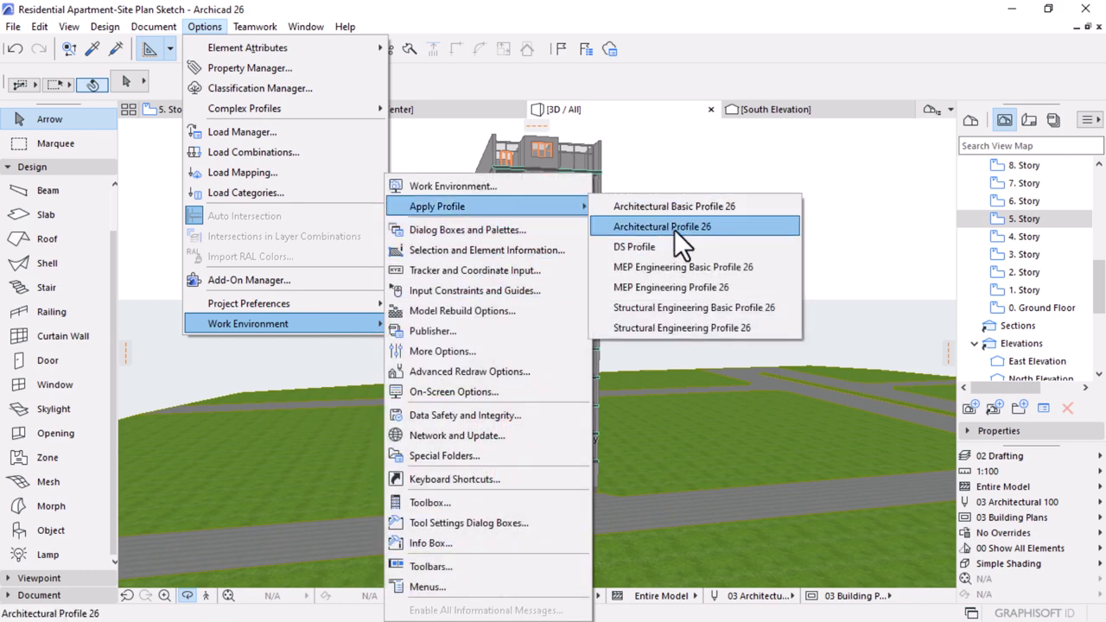
{"action": "left_click", "coordinate": [676, 230]}
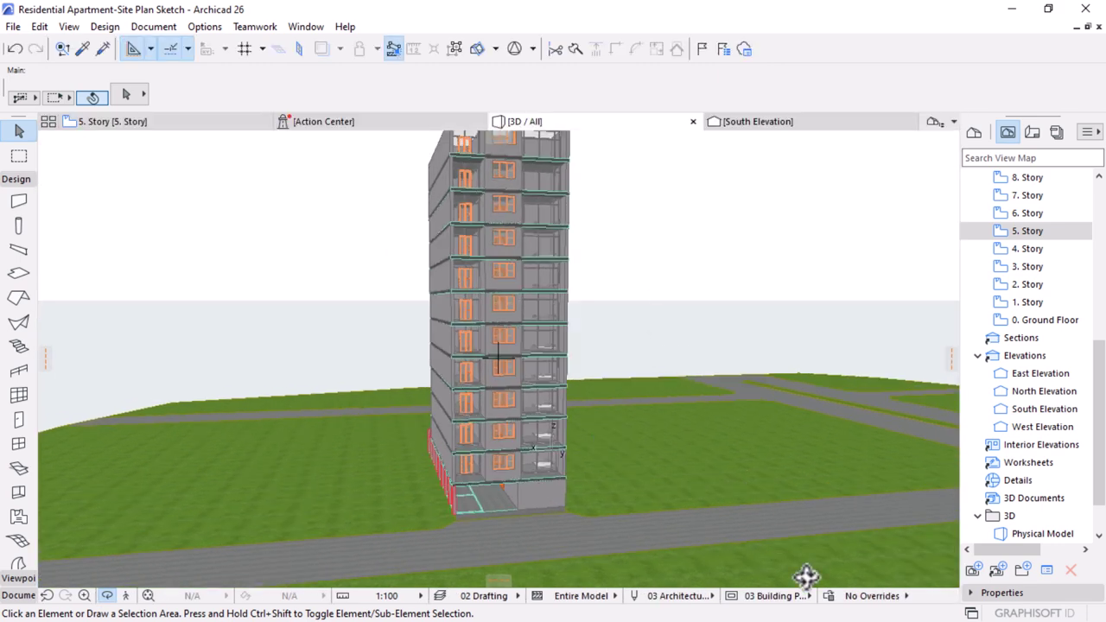
- Set the 3D view's graphic override combination to Simplified Plan and review the tower's facade and open top floor
{"action": "left_click", "coordinate": [876, 595]}
{"action": "left_click", "coordinate": [944, 551]}
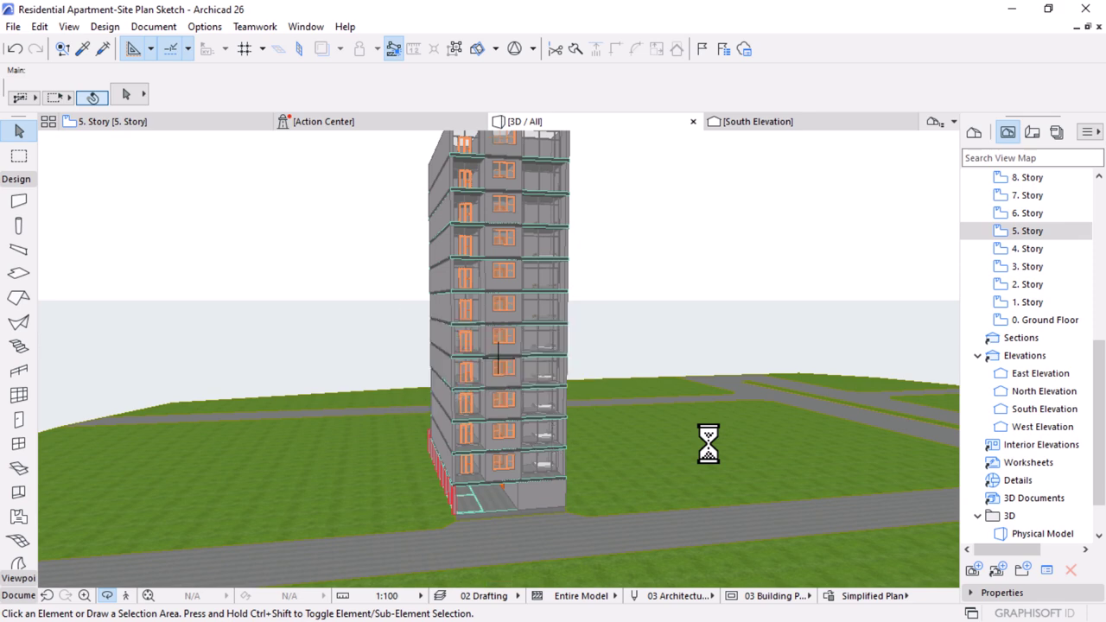
{"action": "scroll", "coordinate": [691, 423], "scroll_direction": "down", "scroll_amount": 3}
{"action": "left_click_drag", "start_coordinate": [711, 443], "coordinate": [546, 231]}
{"action": "scroll", "coordinate": [546, 231], "scroll_direction": "up", "scroll_amount": 6}
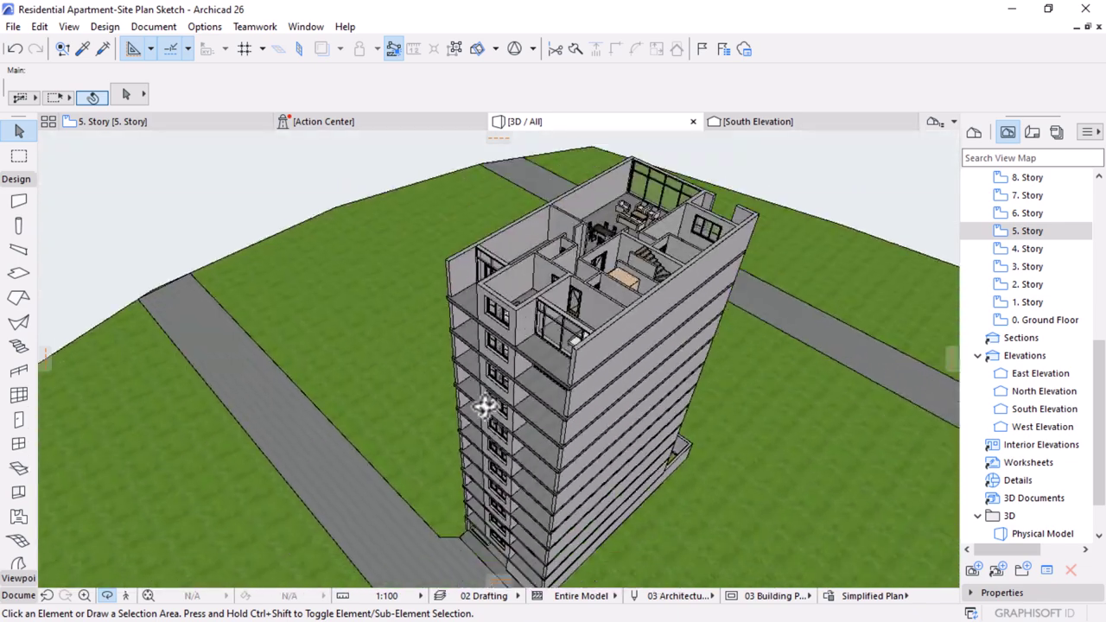
{"action": "left_click_drag", "start_coordinate": [424, 402], "coordinate": [460, 370]}
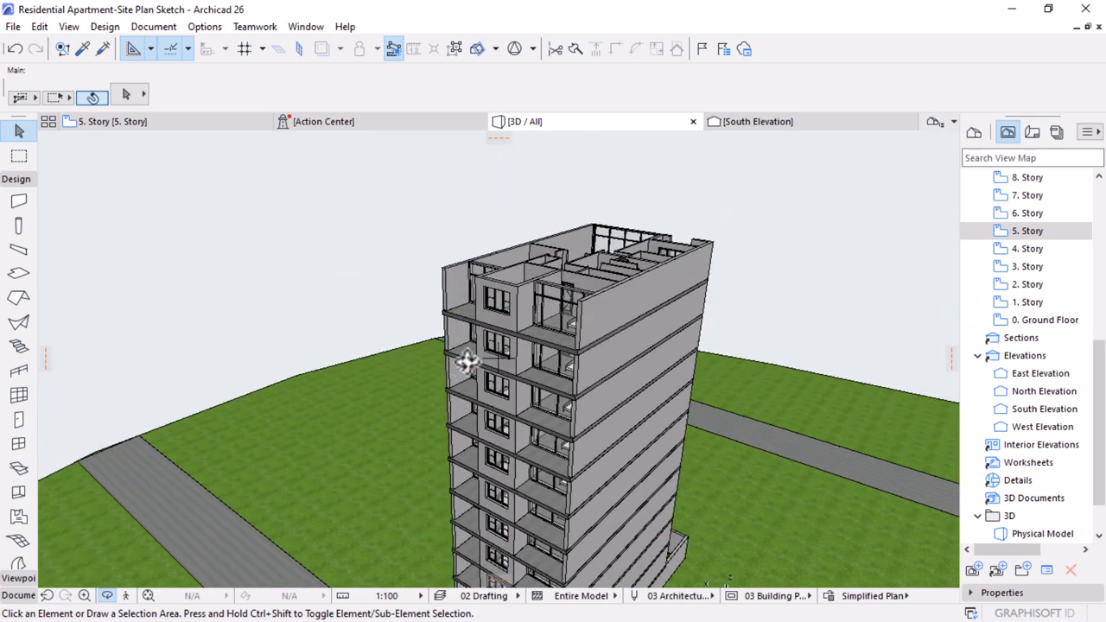
{"action": "left_click_drag", "start_coordinate": [584, 346], "coordinate": [548, 382]}
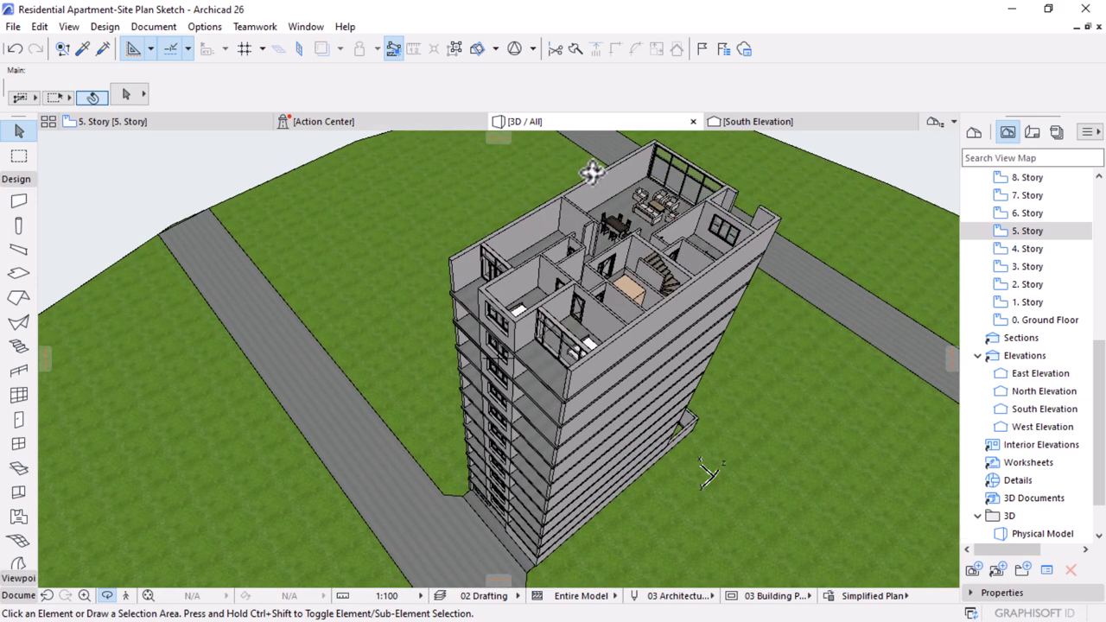
- Delete the surplus apartment module from the 11. Roof floor plan
{"action": "scroll", "coordinate": [1015, 311], "scroll_direction": "up", "scroll_amount": 7}
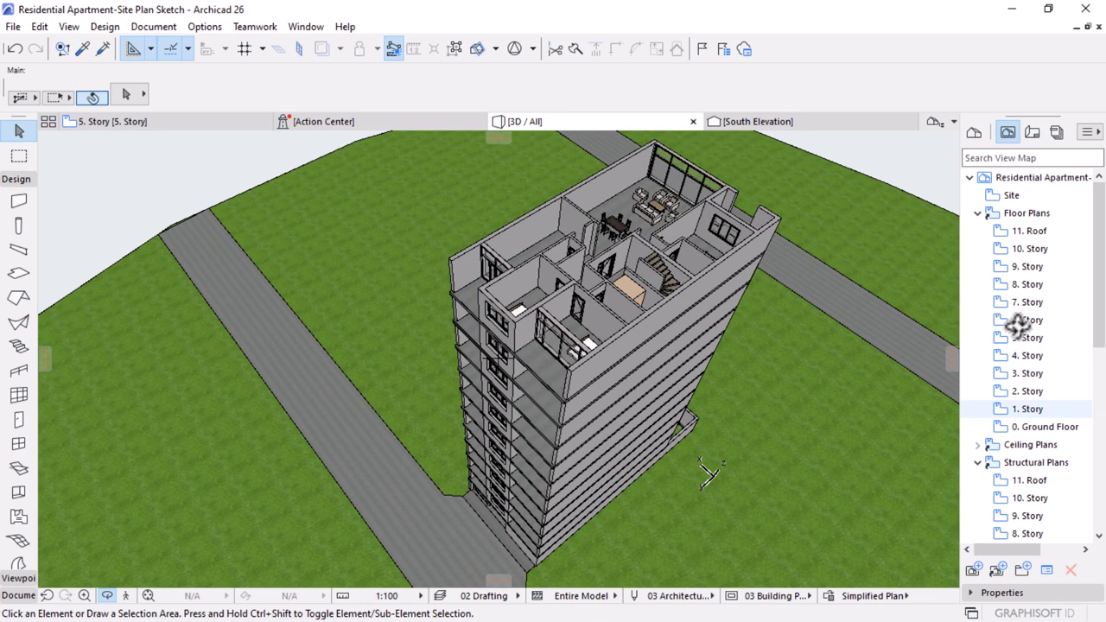
{"action": "double_click", "coordinate": [1044, 248]}
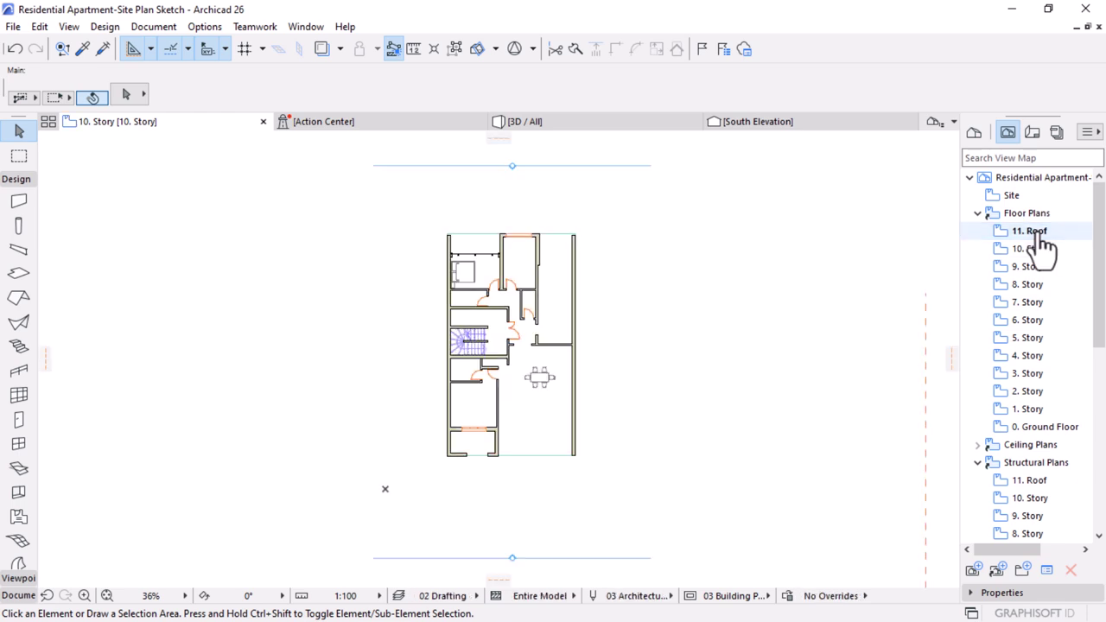
{"action": "scroll", "coordinate": [506, 419], "scroll_direction": "up", "scroll_amount": 1}
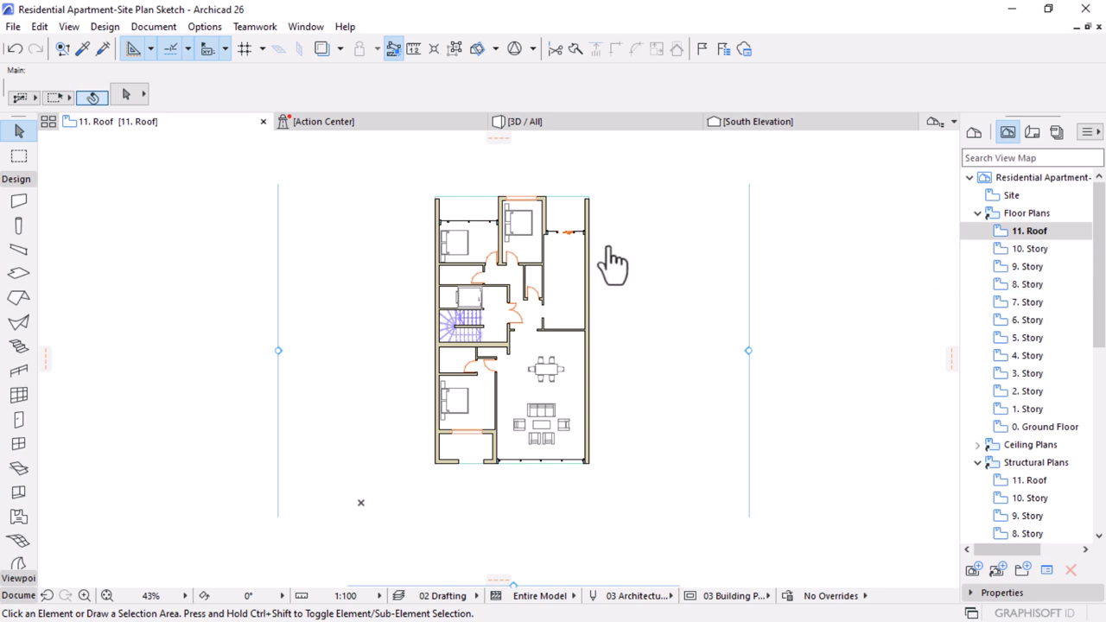
{"action": "key", "text": "ctrl+a"}
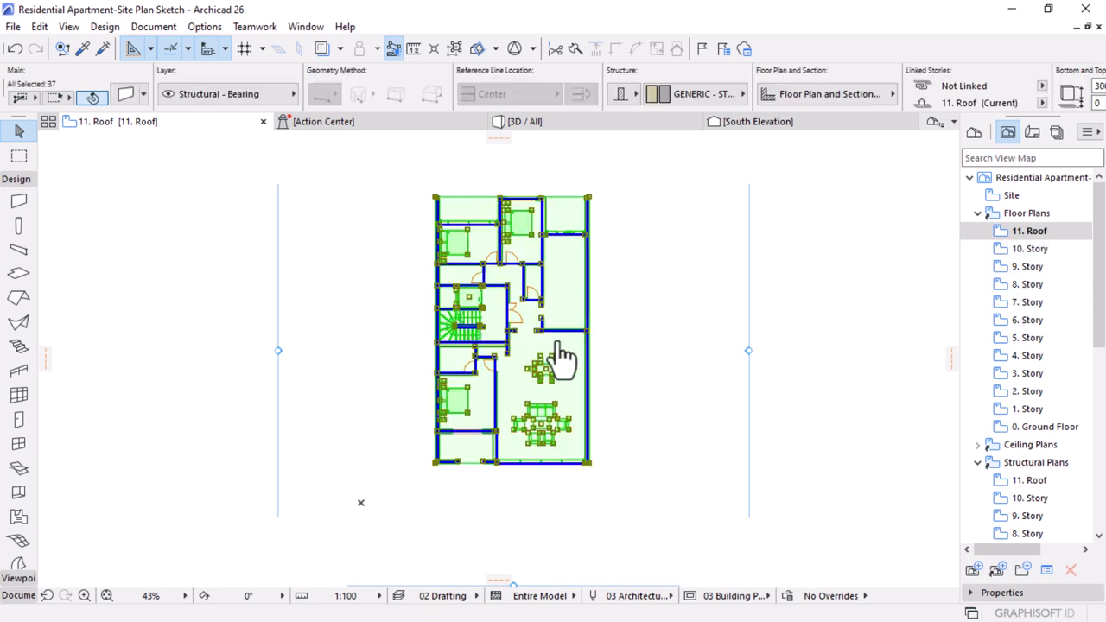
{"action": "key", "text": "Delete"}
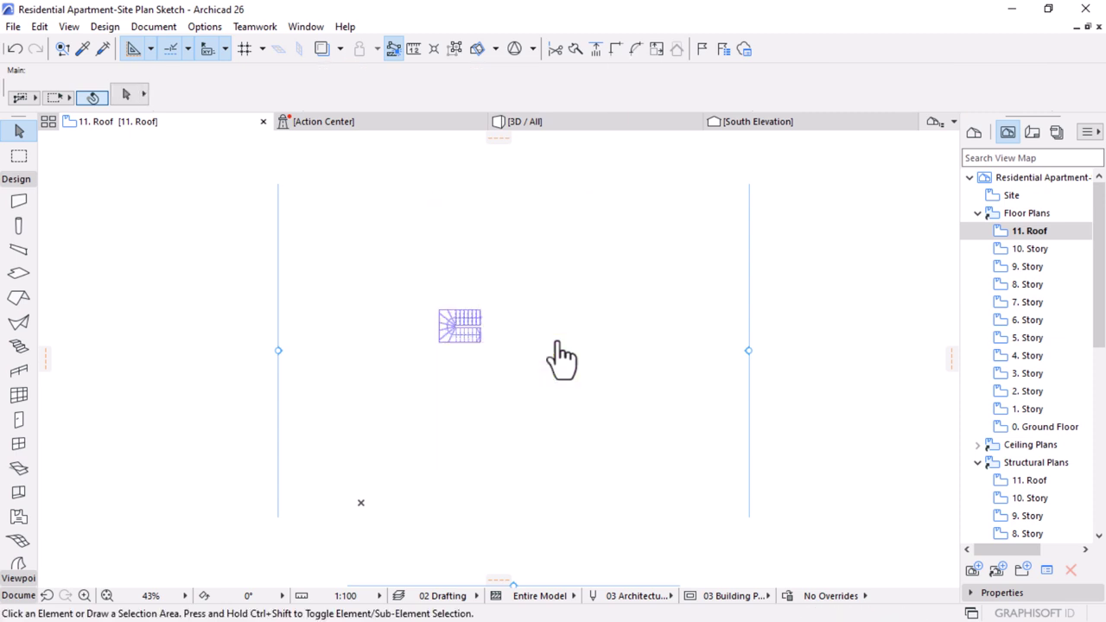
- Show the 10. Story plan as a trace reference beneath the 11. Roof floor plan
{"action": "scroll", "coordinate": [412, 320], "scroll_direction": "up", "scroll_amount": 3}
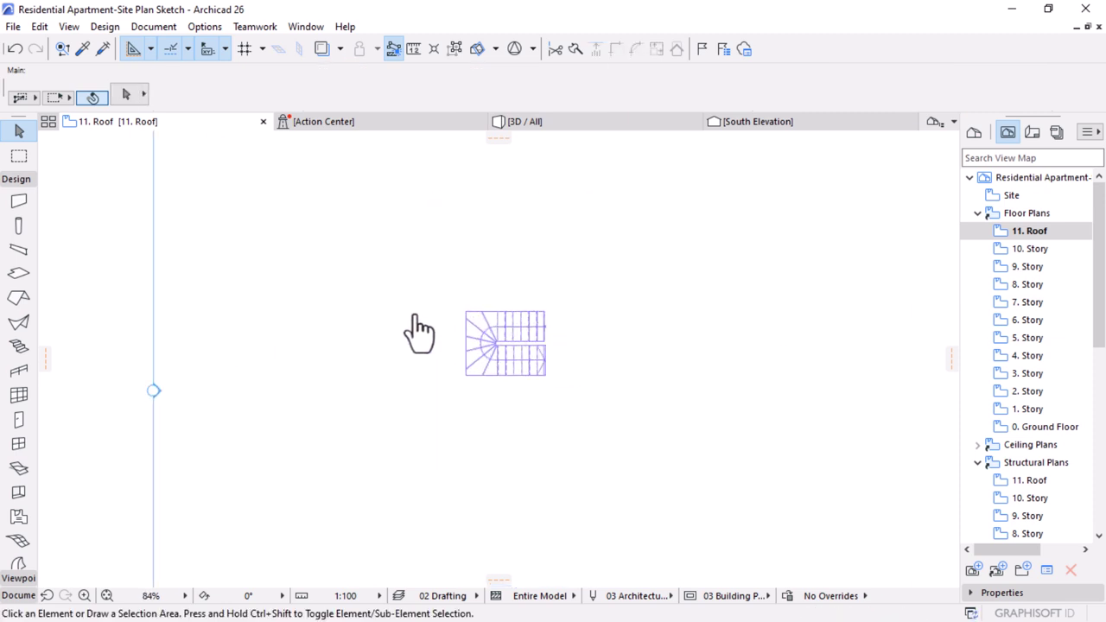
{"action": "left_click", "coordinate": [507, 370]}
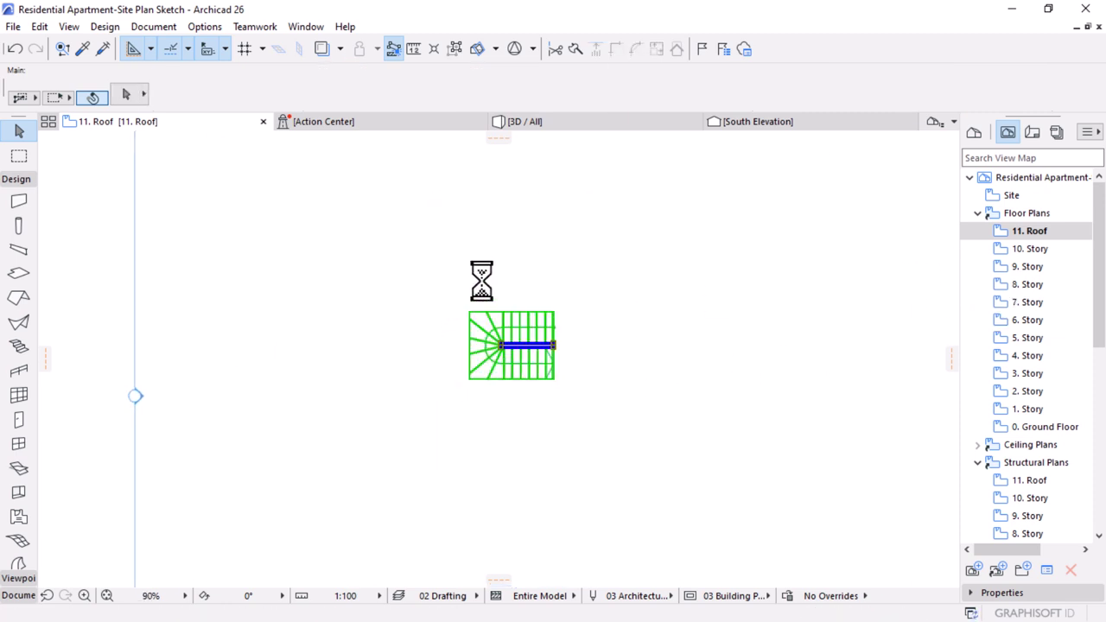
{"action": "right_click", "coordinate": [1031, 251]}
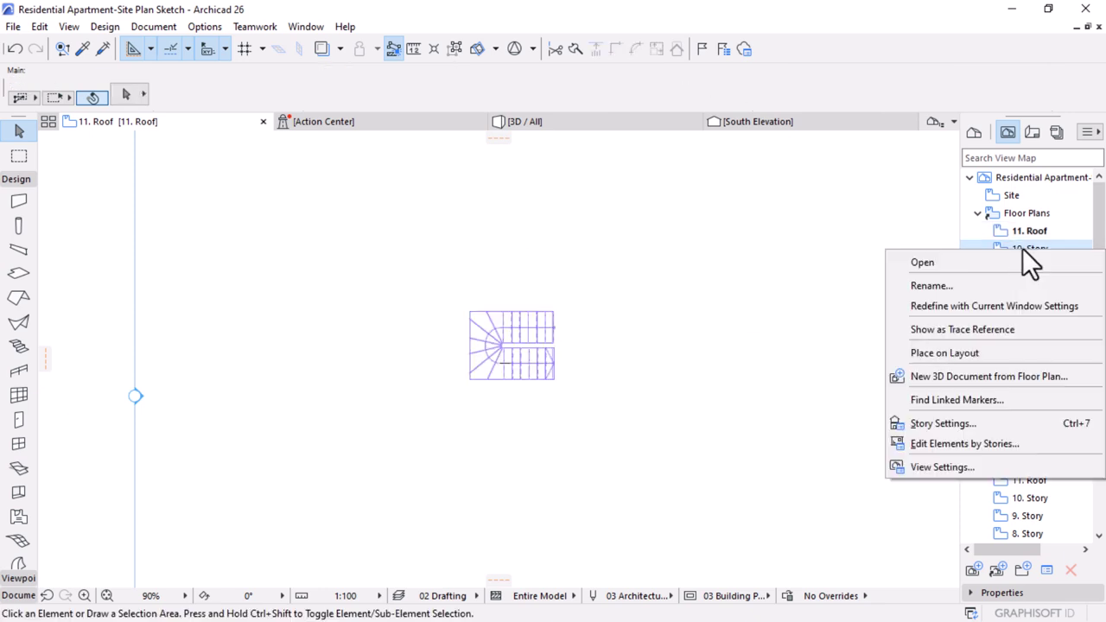
{"action": "left_click", "coordinate": [917, 330]}
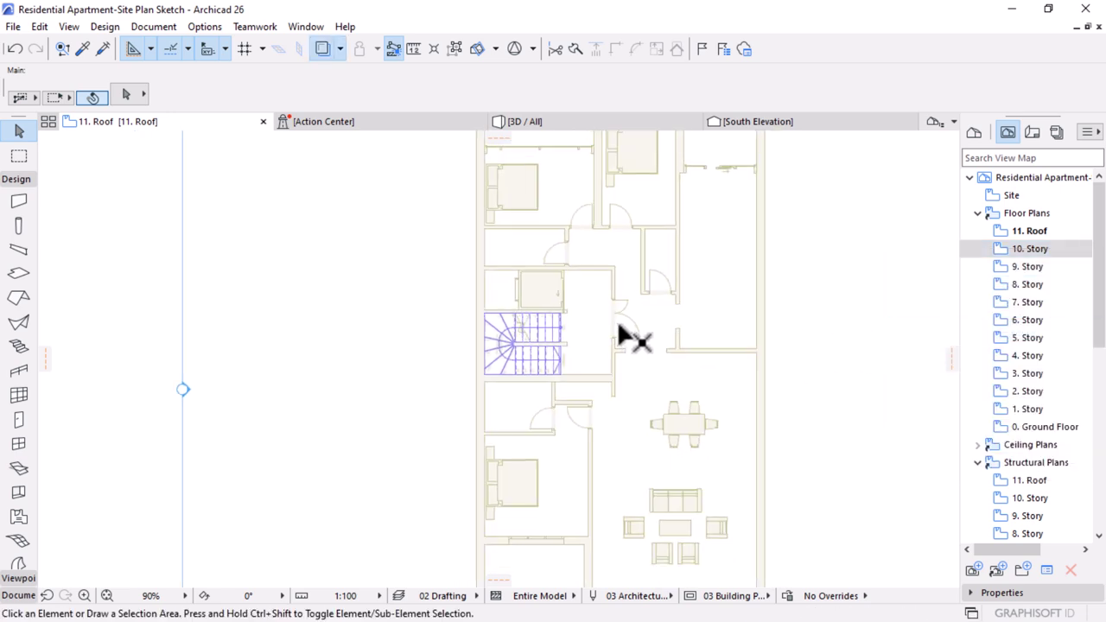
{"action": "scroll", "coordinate": [570, 329], "scroll_direction": "down", "scroll_amount": 2}
{"action": "scroll", "coordinate": [559, 338], "scroll_direction": "up", "scroll_amount": 1}
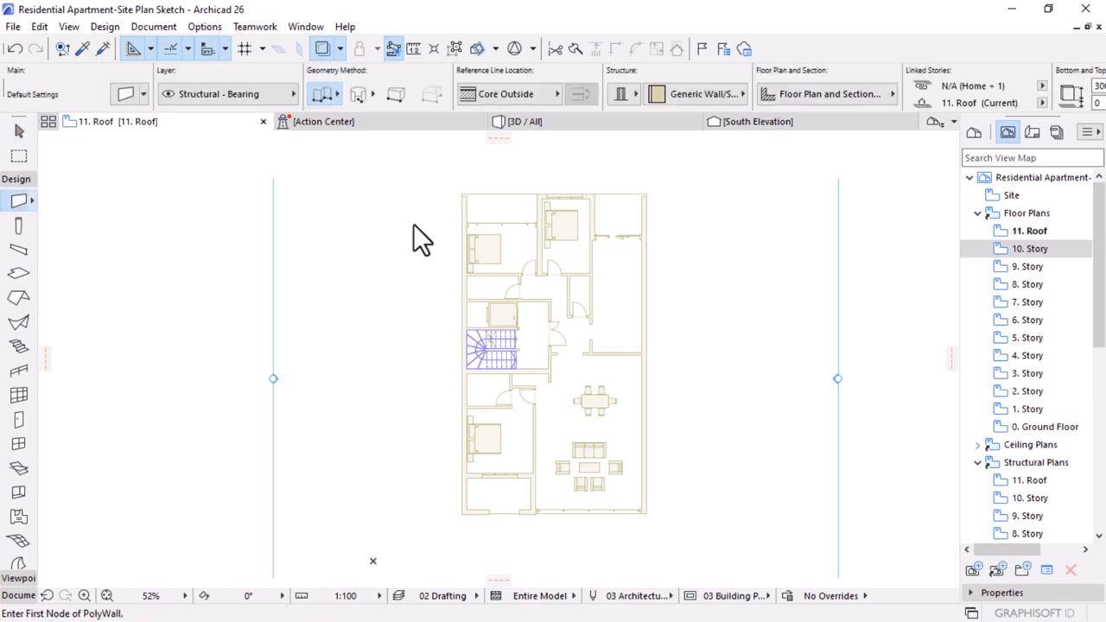
- Draw a rectangular wall on the roof along the traced apartment's outer perimeter, from its lower-left to its upper-right corner
{"action": "left_click", "coordinate": [329, 93]}
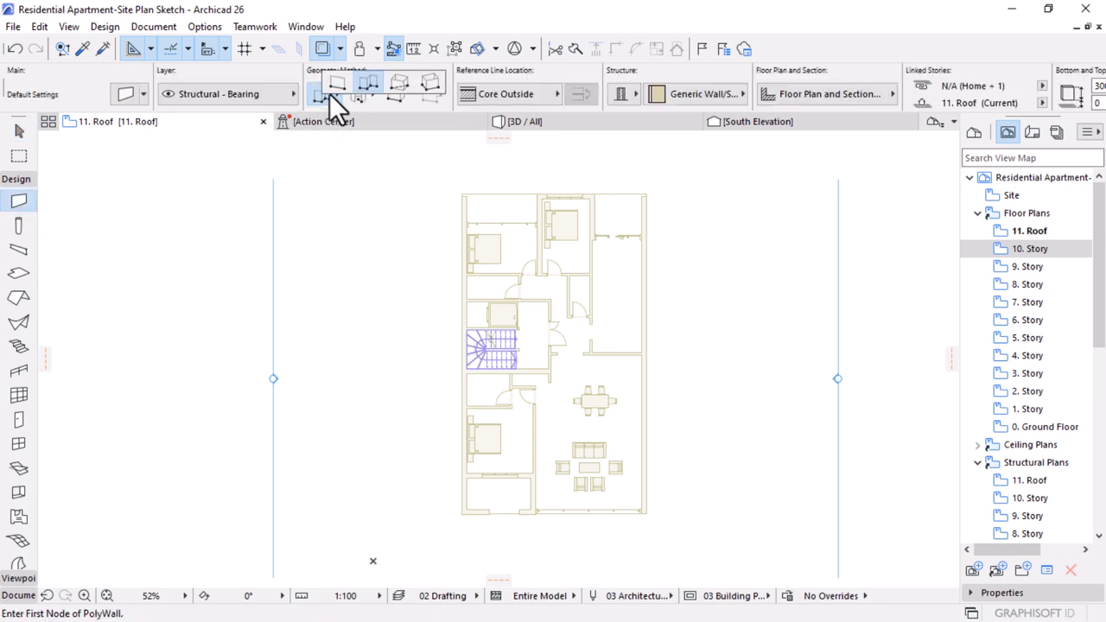
{"action": "left_click", "coordinate": [395, 81]}
{"action": "scroll", "coordinate": [466, 508], "scroll_direction": "up", "scroll_amount": 4}
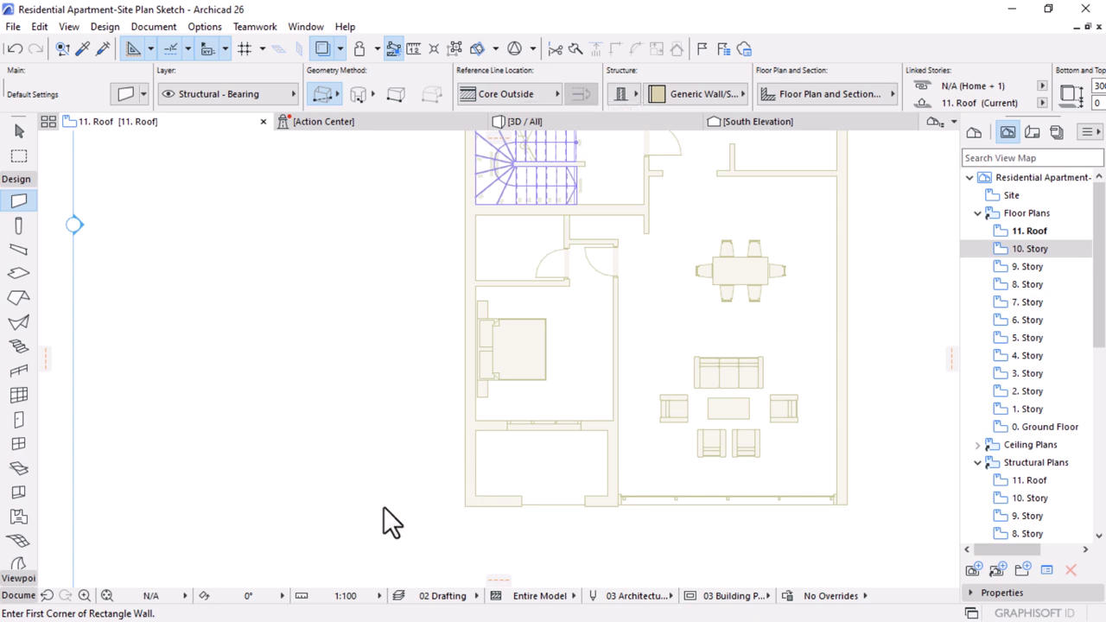
{"action": "left_click", "coordinate": [464, 505]}
{"action": "scroll", "coordinate": [470, 445], "scroll_direction": "down", "scroll_amount": 2}
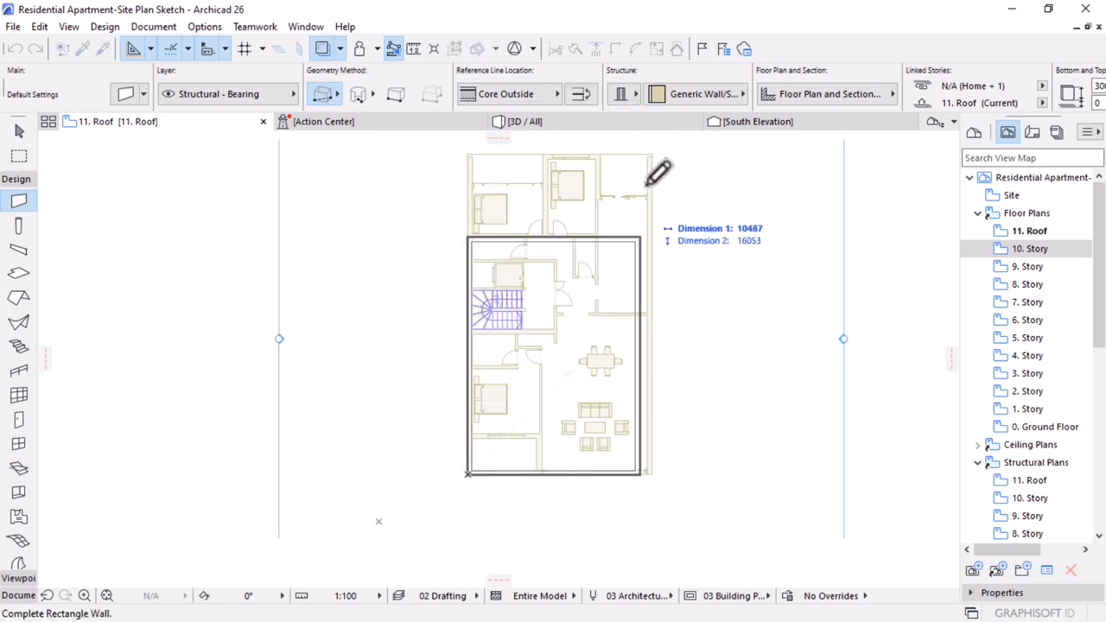
{"action": "scroll", "coordinate": [658, 164], "scroll_direction": "up", "scroll_amount": 5}
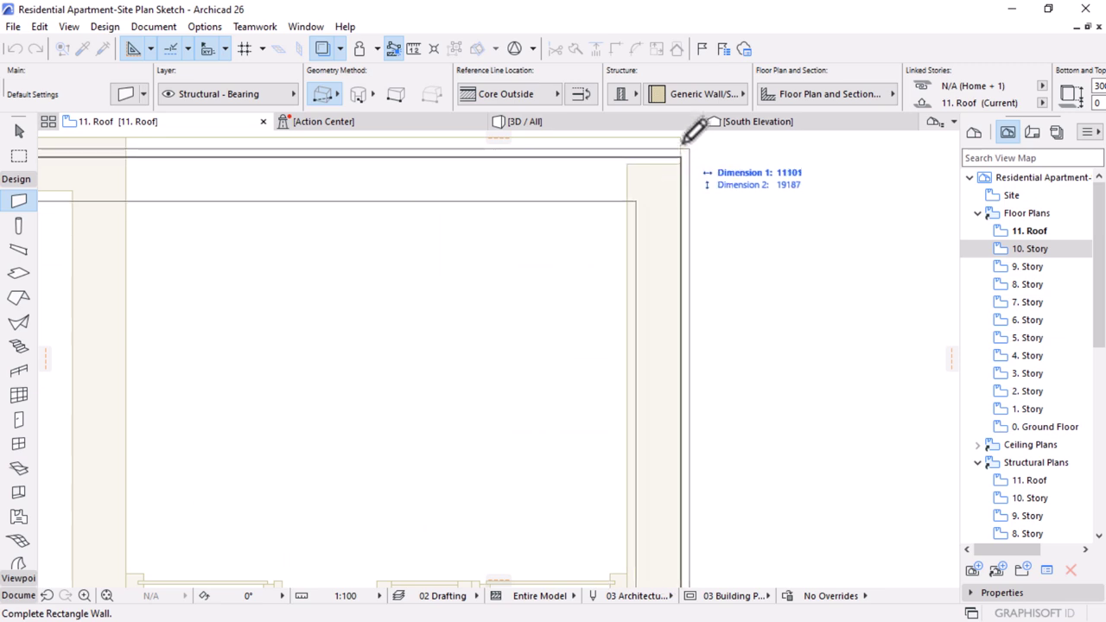
{"action": "left_click", "coordinate": [680, 136]}
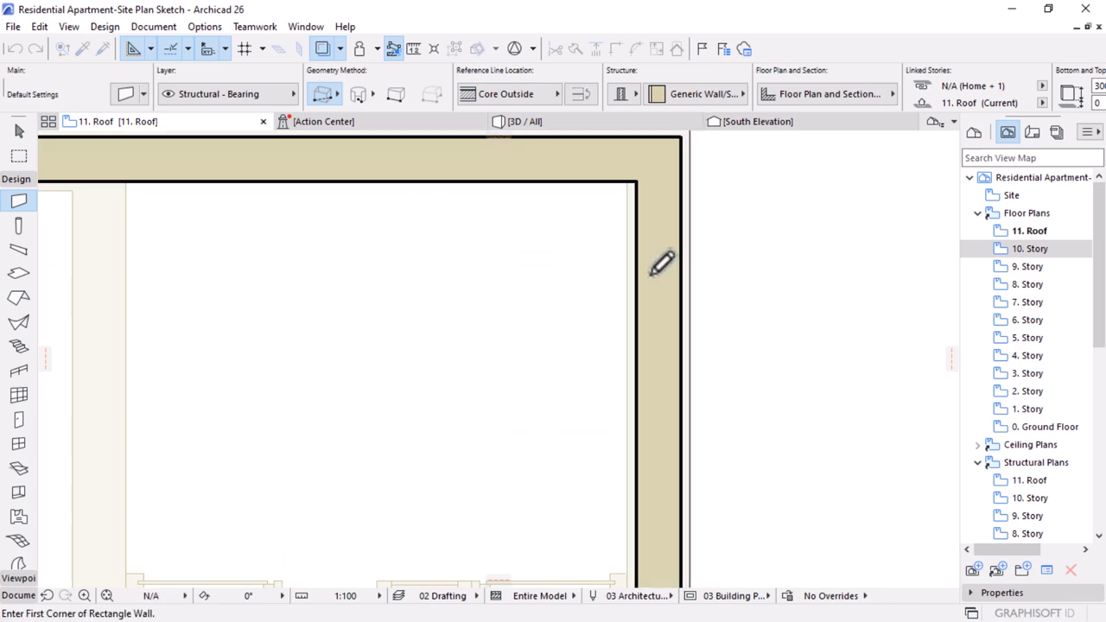
- Change the roof perimeter walls from the composite to the basic GENERIC - STRUCTURAL structure
{"action": "scroll", "coordinate": [659, 276], "scroll_direction": "down", "scroll_amount": 3}
{"action": "key", "text": "Escape"}
{"action": "left_click", "coordinate": [515, 264]}
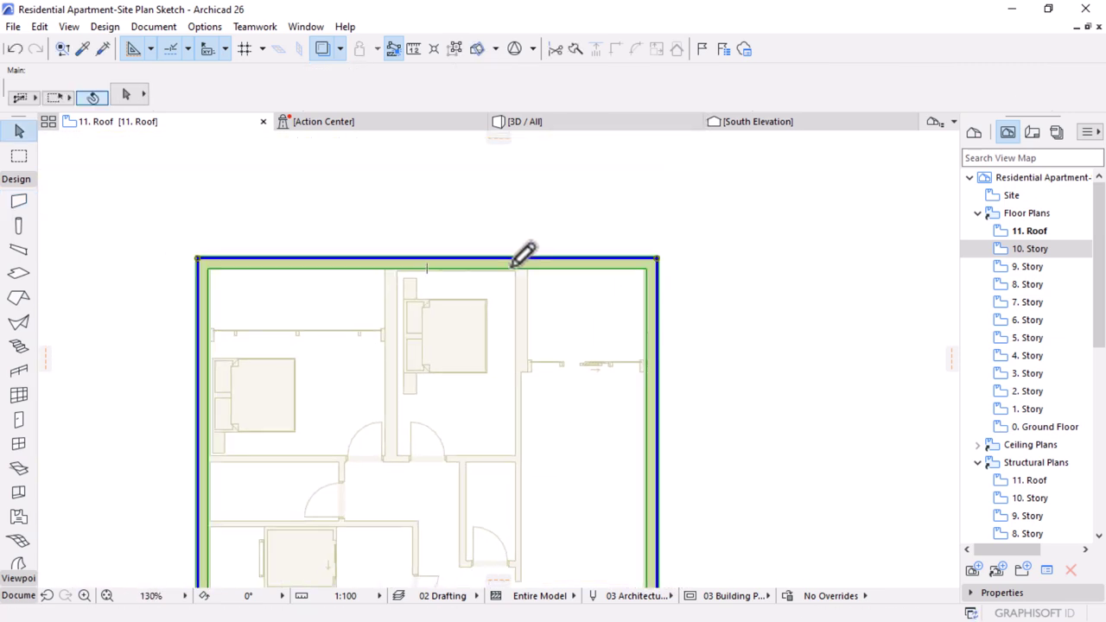
{"action": "left_click", "coordinate": [623, 95]}
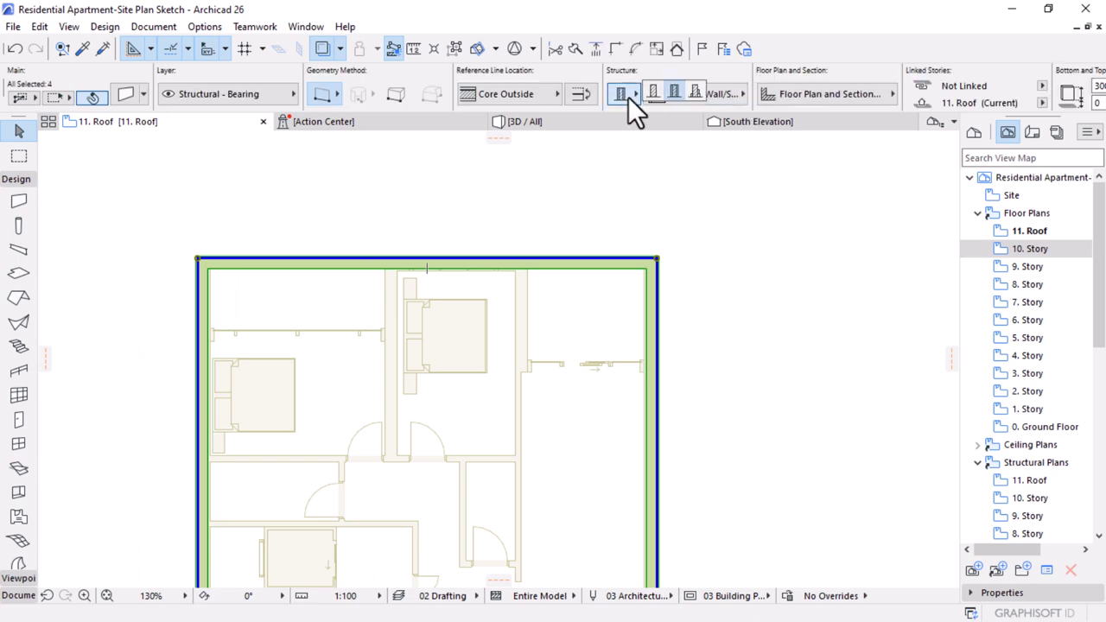
{"action": "left_click", "coordinate": [674, 92]}
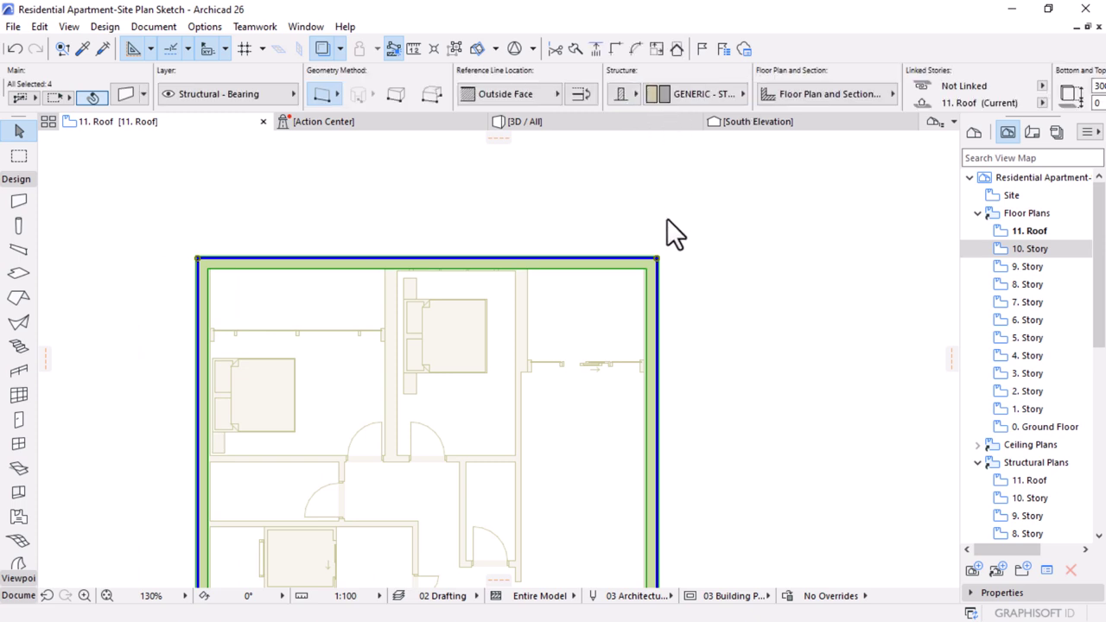
{"action": "left_click", "coordinate": [601, 193]}
{"action": "scroll", "coordinate": [604, 216], "scroll_direction": "down", "scroll_amount": 2}
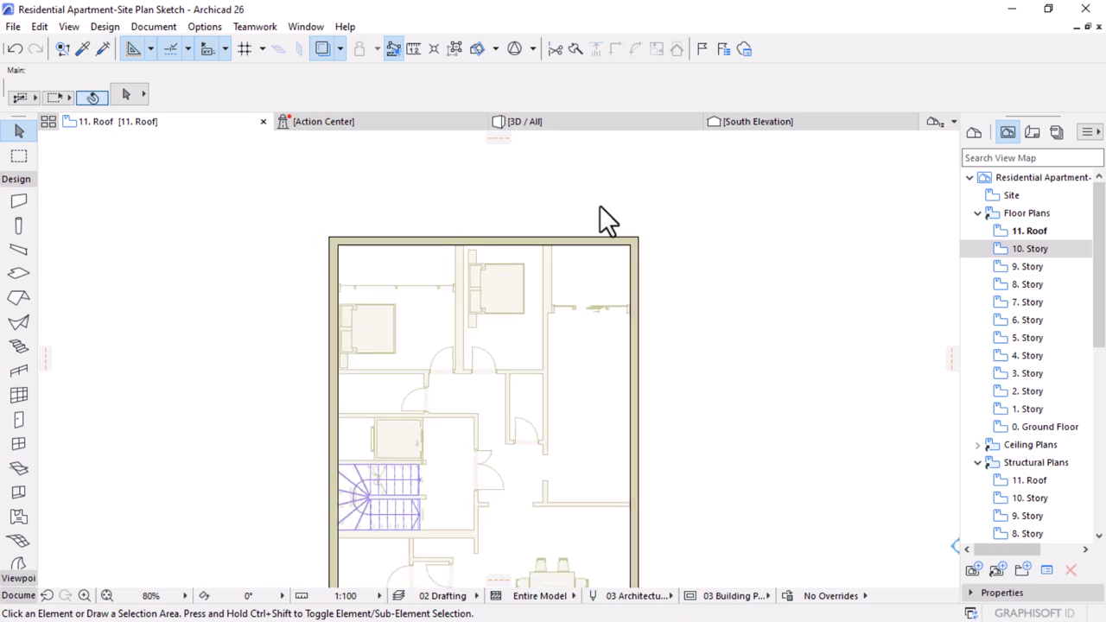
{"action": "scroll", "coordinate": [604, 225], "scroll_direction": "down", "scroll_amount": 2}
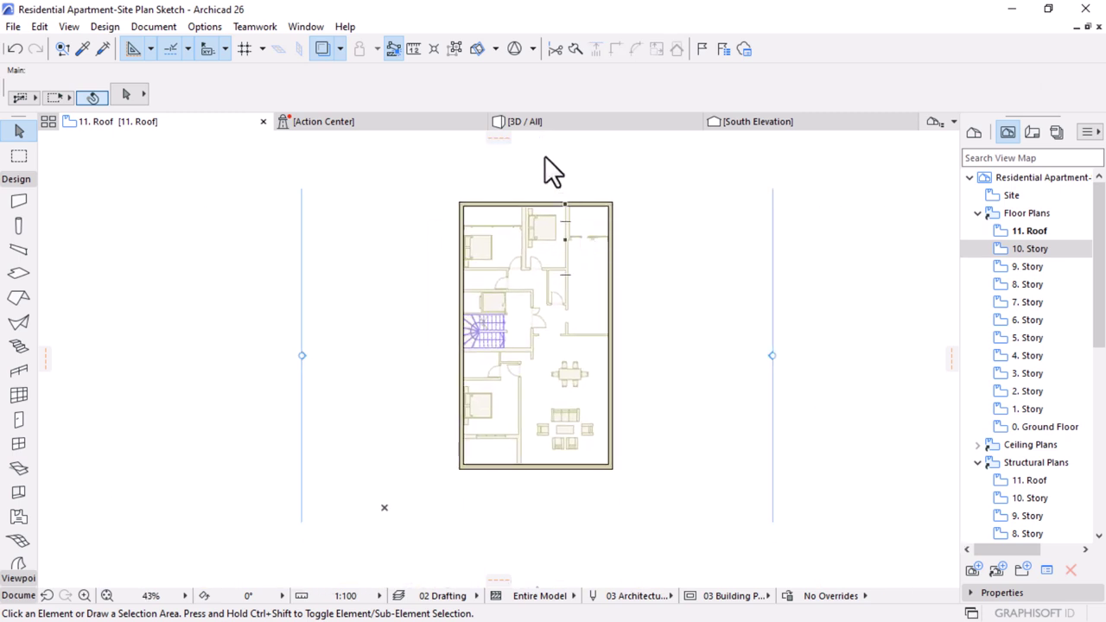
{"action": "scroll", "coordinate": [483, 306], "scroll_direction": "up", "scroll_amount": 2}
{"action": "scroll", "coordinate": [482, 313], "scroll_direction": "up", "scroll_amount": 1}
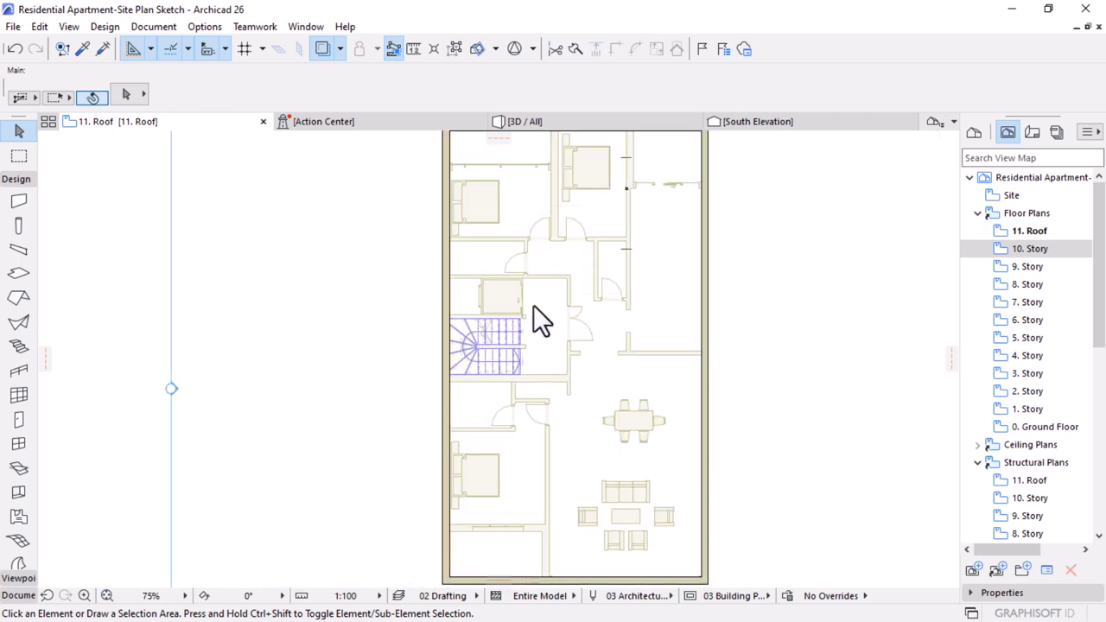
- Set the height of the four roof perimeter walls to 1500
{"action": "left_click", "coordinate": [707, 263]}
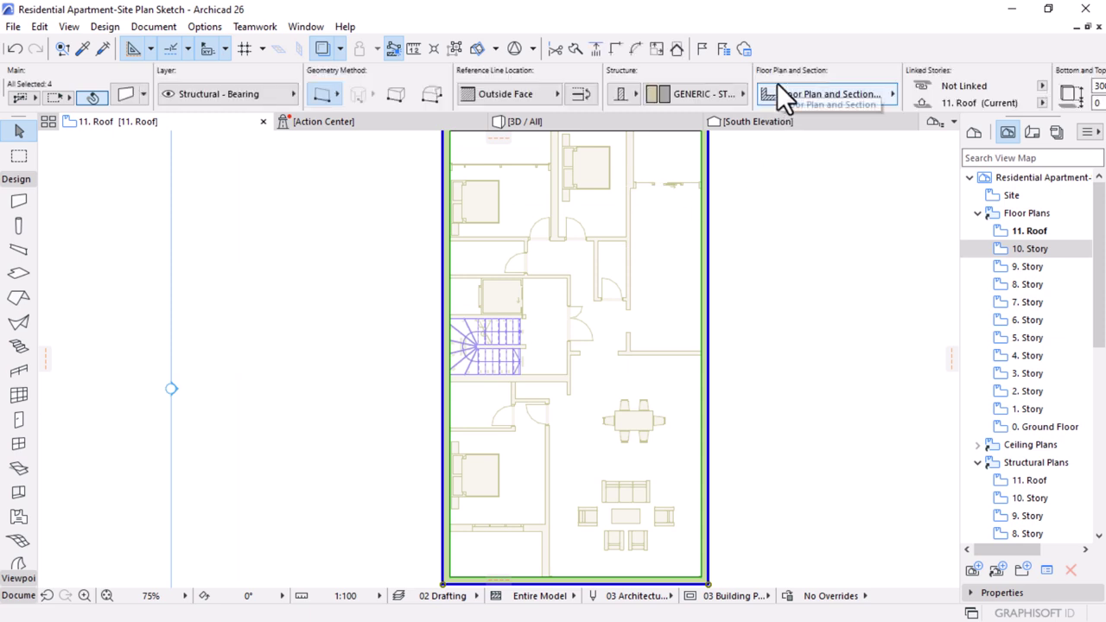
{"action": "scroll", "coordinate": [772, 83], "scroll_direction": "down", "scroll_amount": 3}
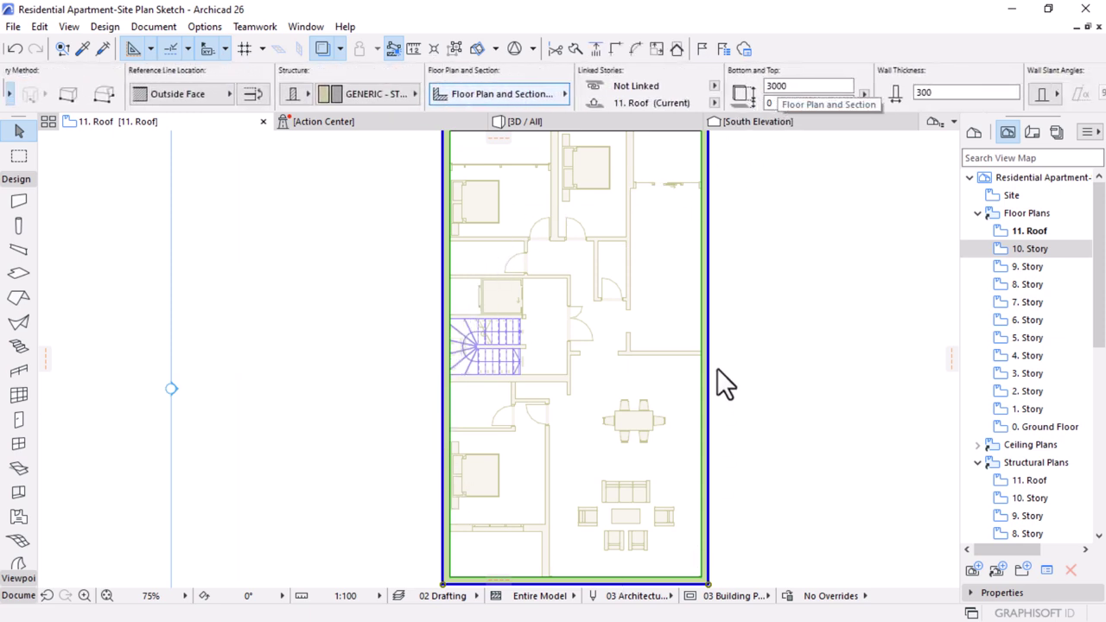
{"action": "left_click", "coordinate": [792, 85]}
{"action": "double_click", "coordinate": [792, 85]}
{"action": "type", "text": "15"}
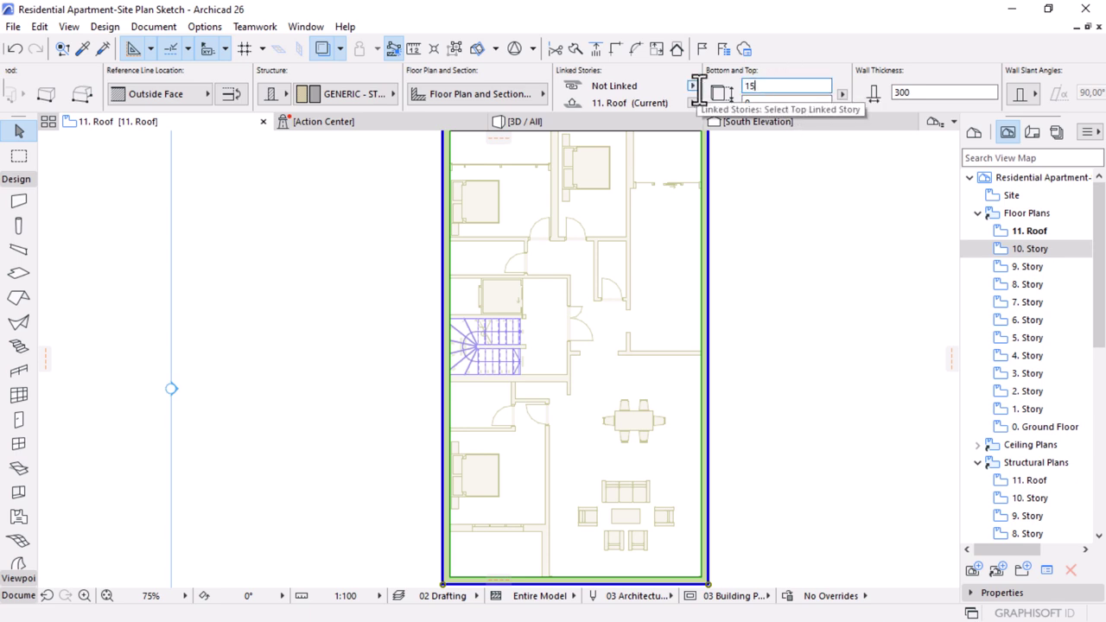
{"action": "key", "text": "Return"}
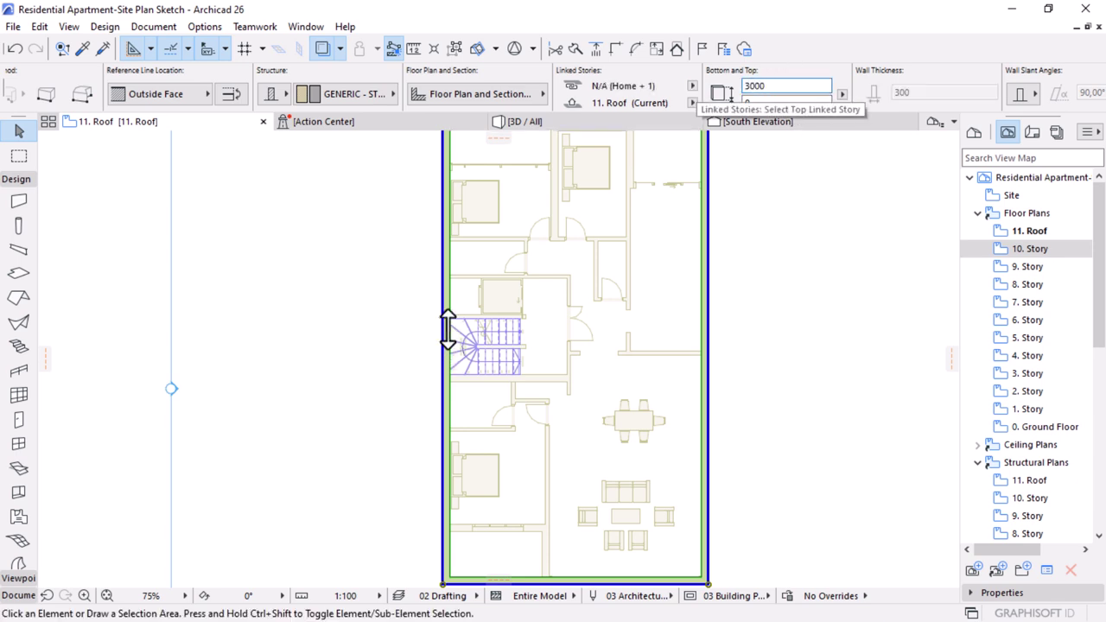
{"action": "key", "text": "Escape"}
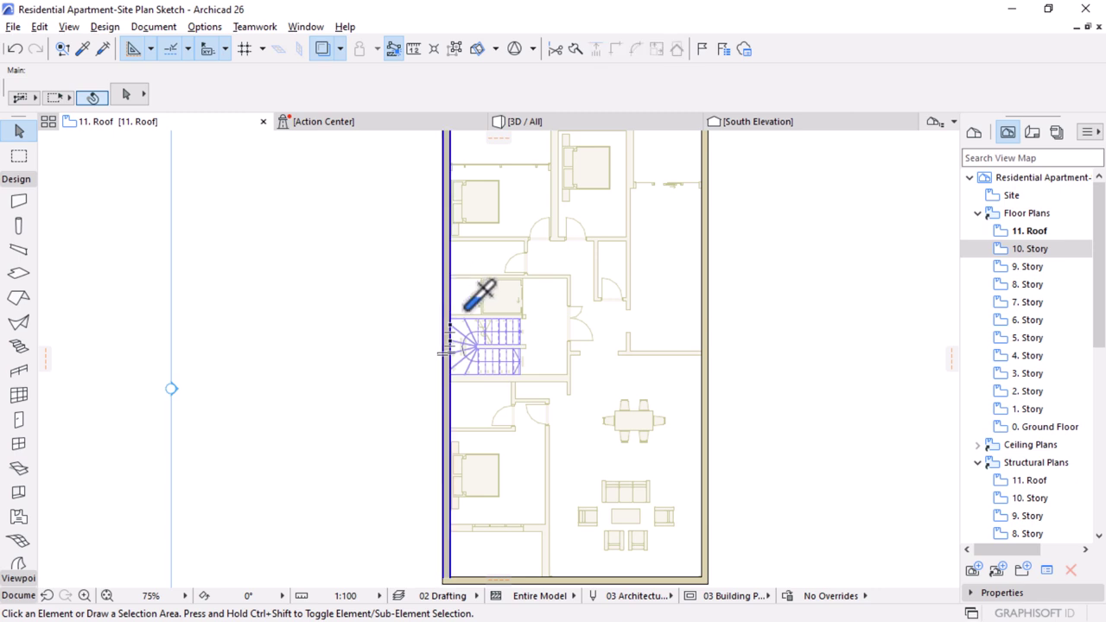
- Pick up the perimeter wall's settings and draw a rectangular wall around the traced stair and elevator core
{"action": "left_click", "coordinate": [466, 305], "text": "alt"}
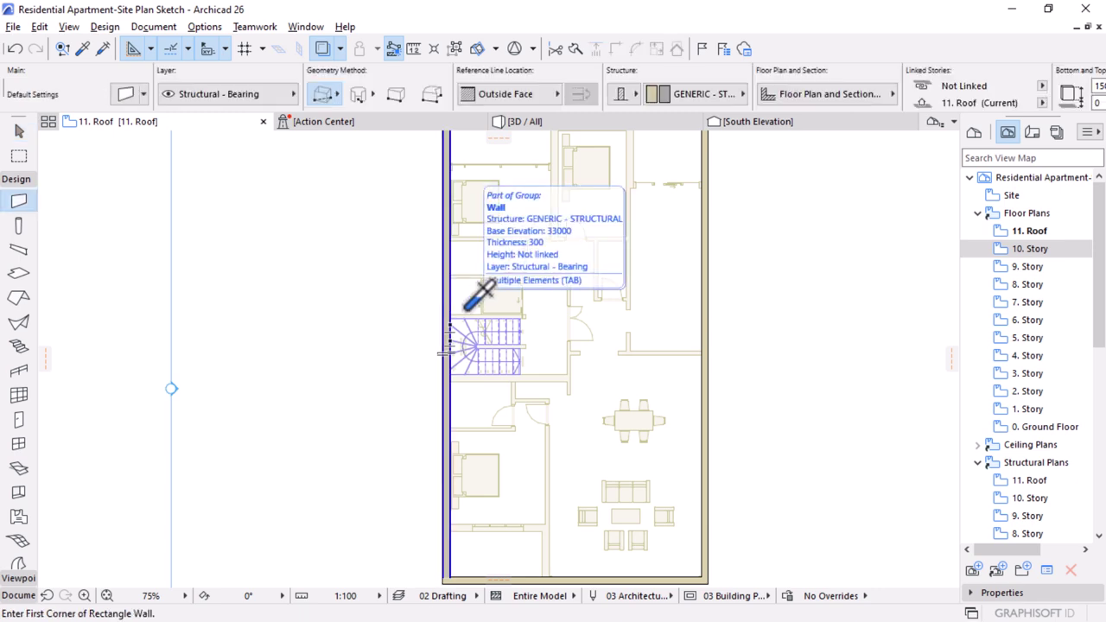
{"action": "scroll", "coordinate": [467, 306], "scroll_direction": "up", "scroll_amount": 3}
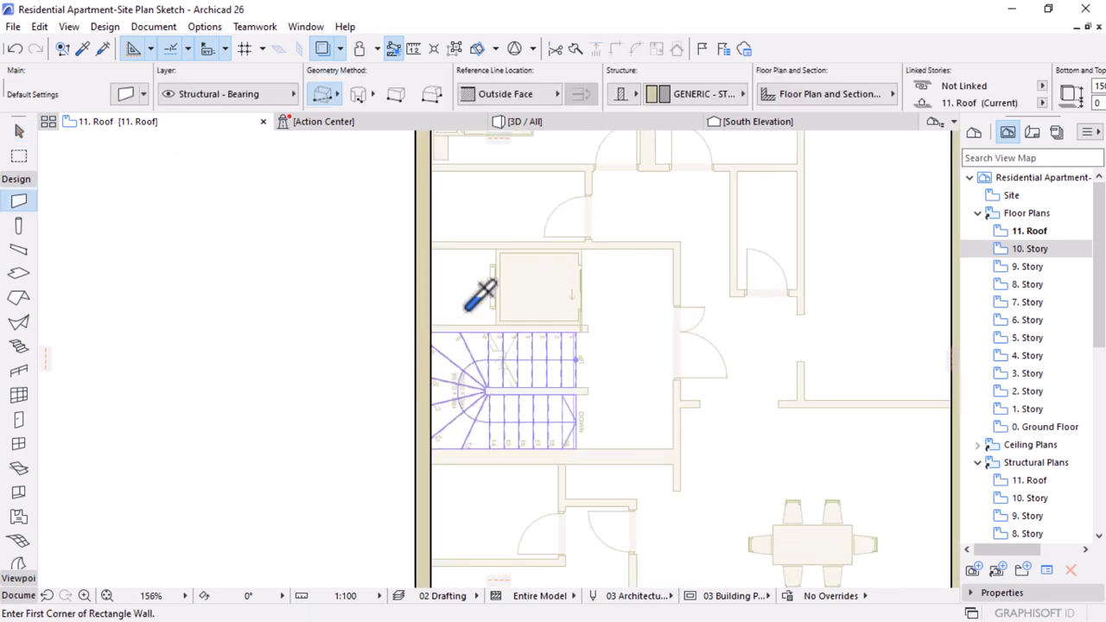
{"action": "left_click", "coordinate": [430, 468]}
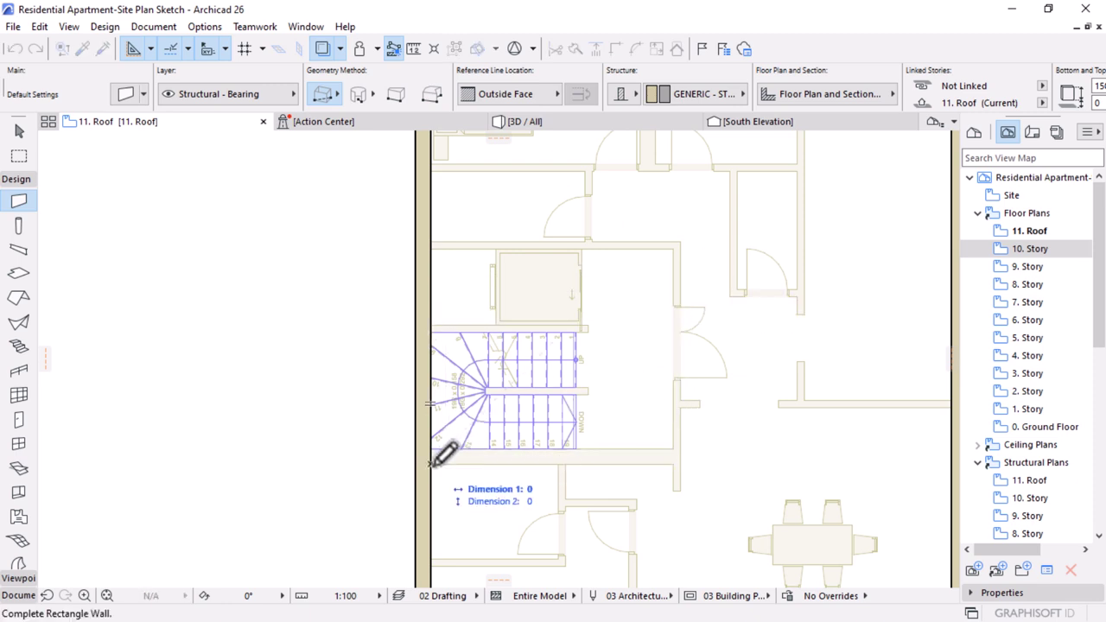
{"action": "left_click", "coordinate": [681, 242]}
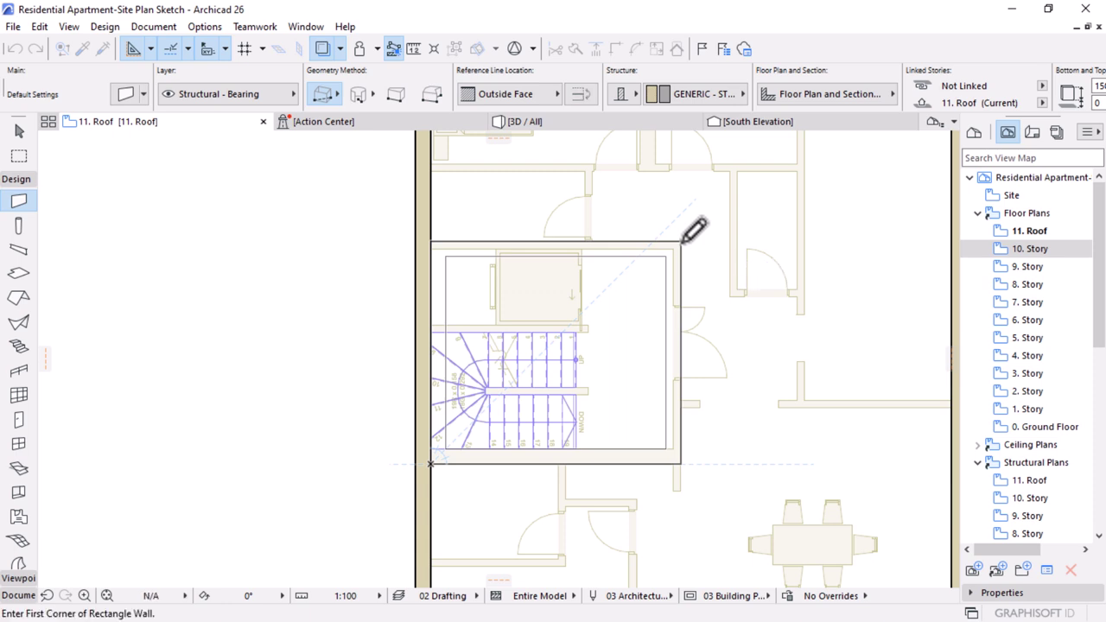
{"action": "key", "text": "Escape"}
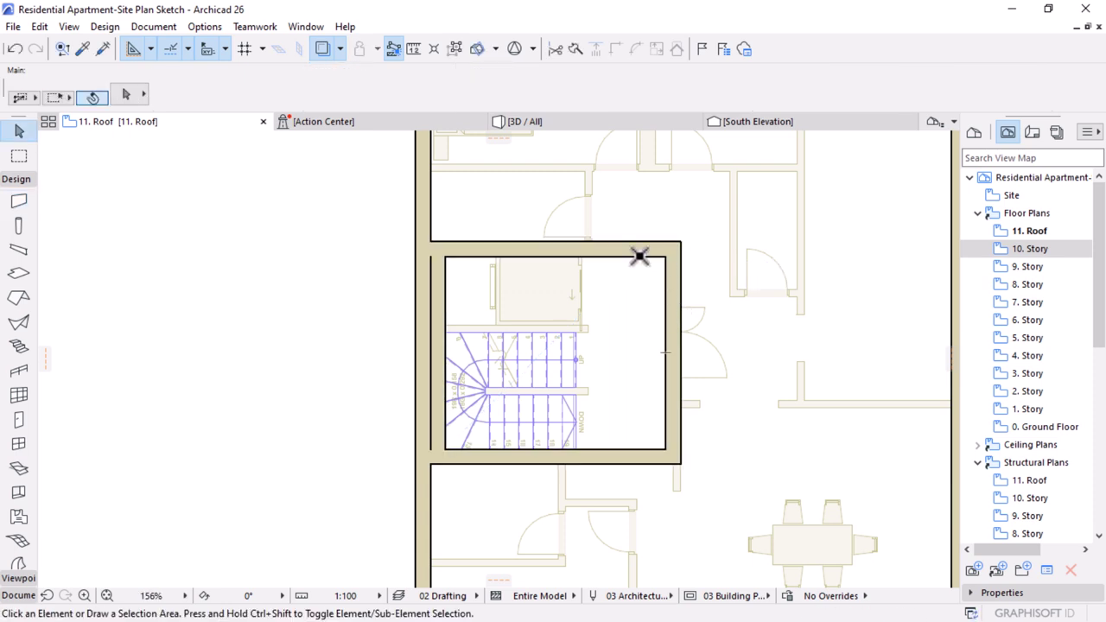
- Suspend grouping and move the core's left wall onto the perimeter wall so their outer faces coincide
{"action": "left_click", "coordinate": [445, 295]}
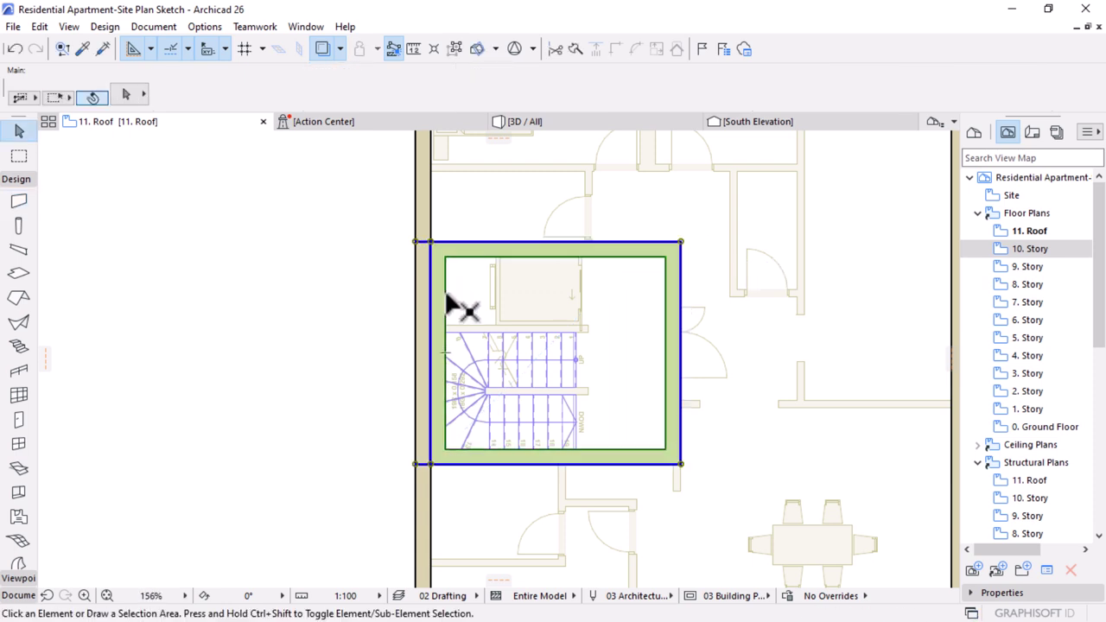
{"action": "left_click", "coordinate": [453, 49]}
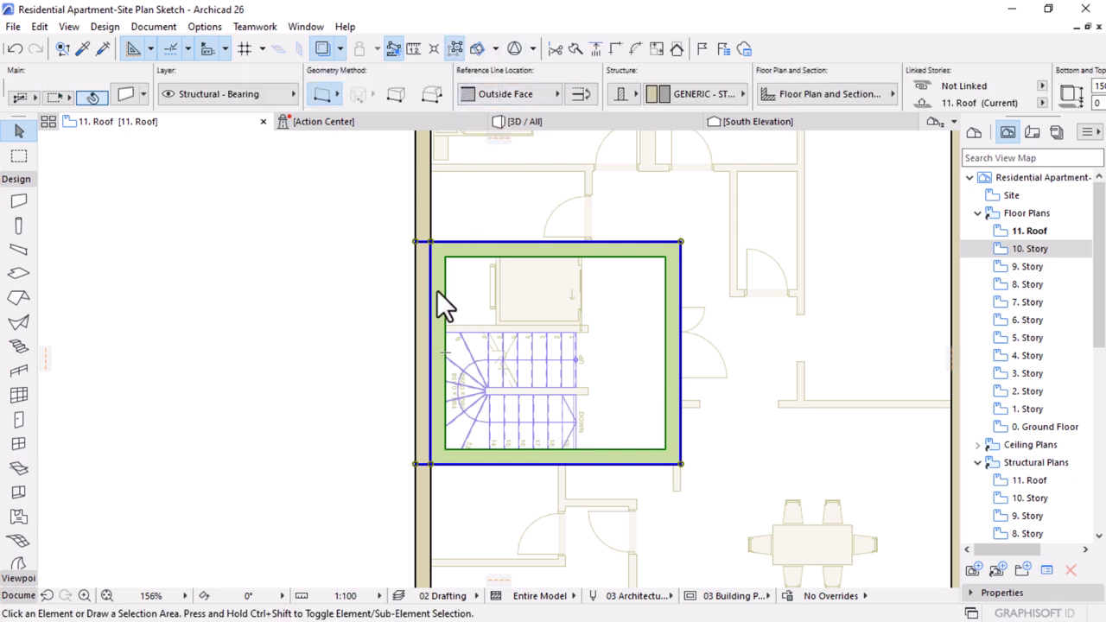
{"action": "left_click", "coordinate": [429, 458]}
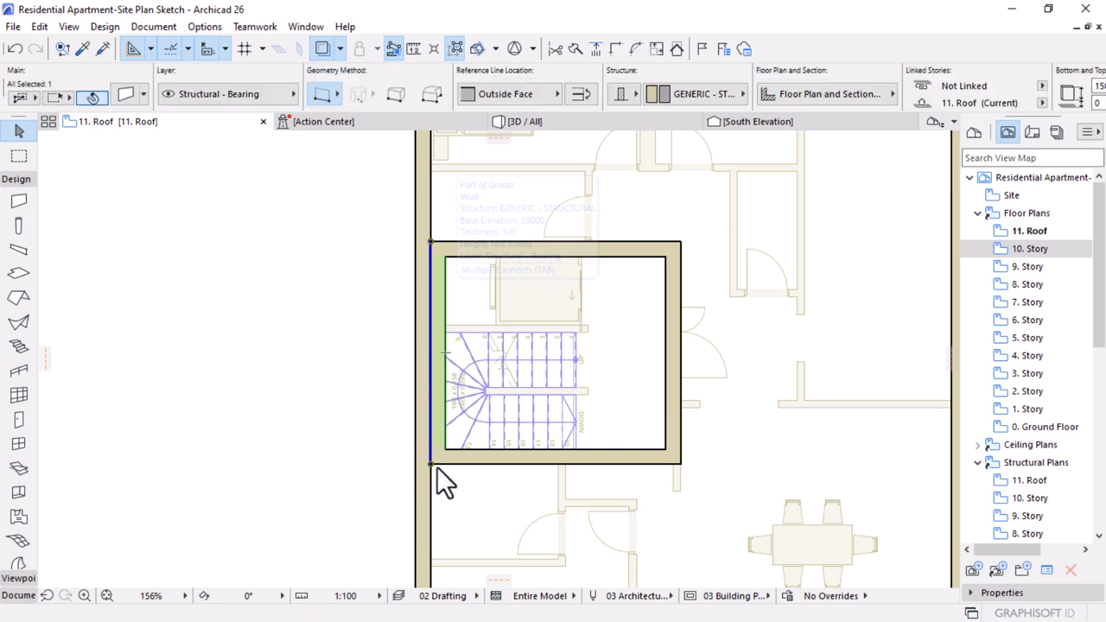
{"action": "key", "text": "ctrl+d"}
{"action": "left_click", "coordinate": [429, 463]}
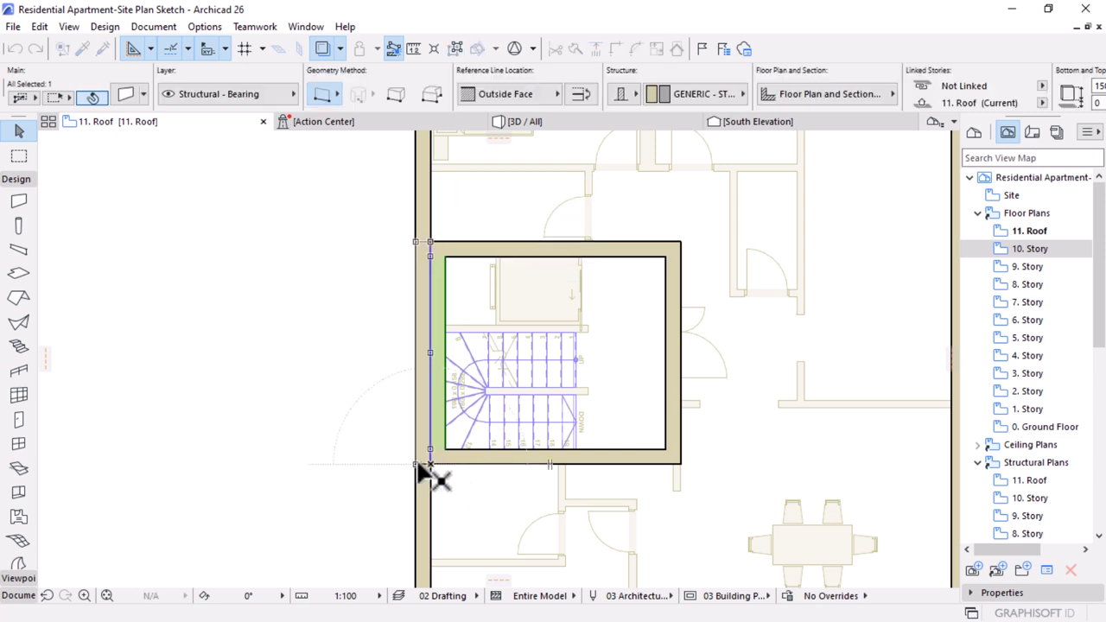
{"action": "left_click", "coordinate": [416, 464]}
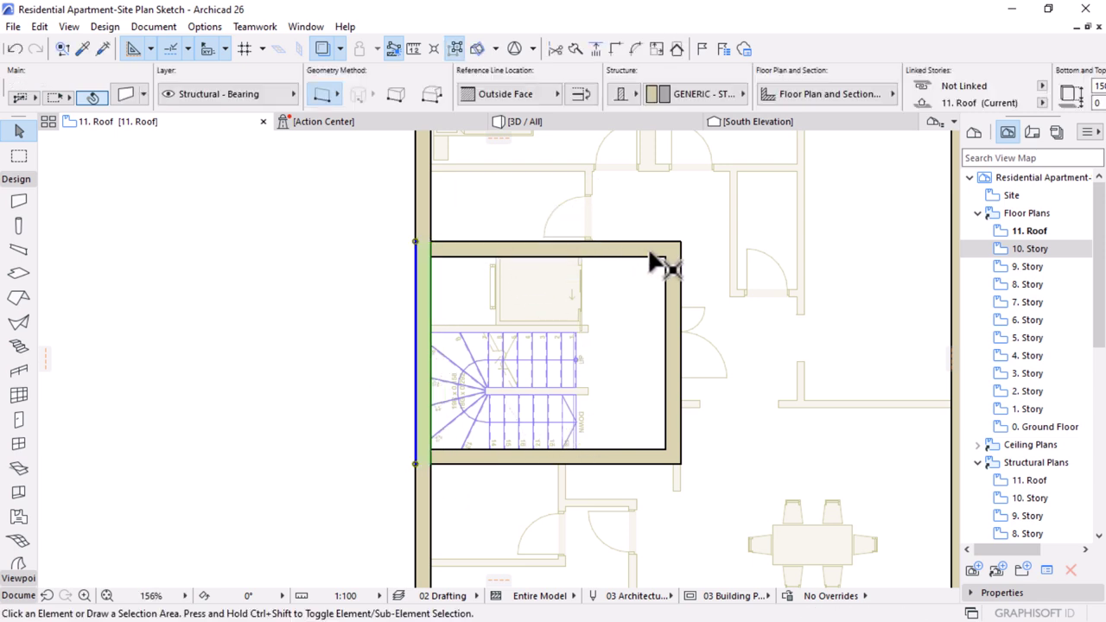
- Flip the core's right wall about its reference line and move it so its inner face meets the traced wall's stair-side edge
{"action": "left_click", "coordinate": [675, 324]}
{"action": "left_click", "coordinate": [690, 411]}
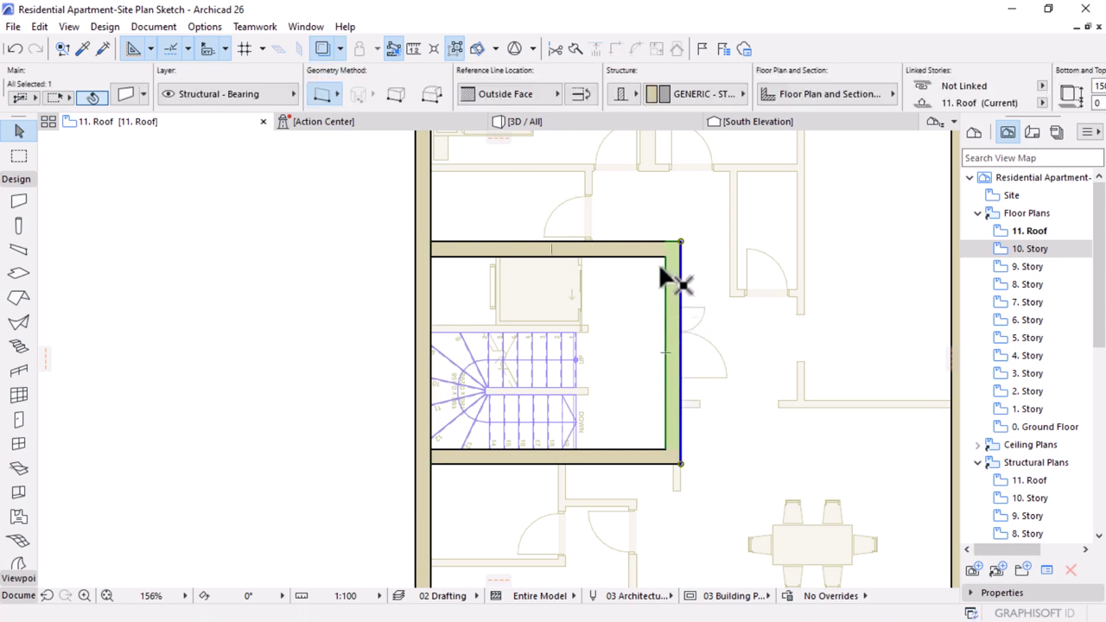
{"action": "left_click", "coordinate": [577, 97]}
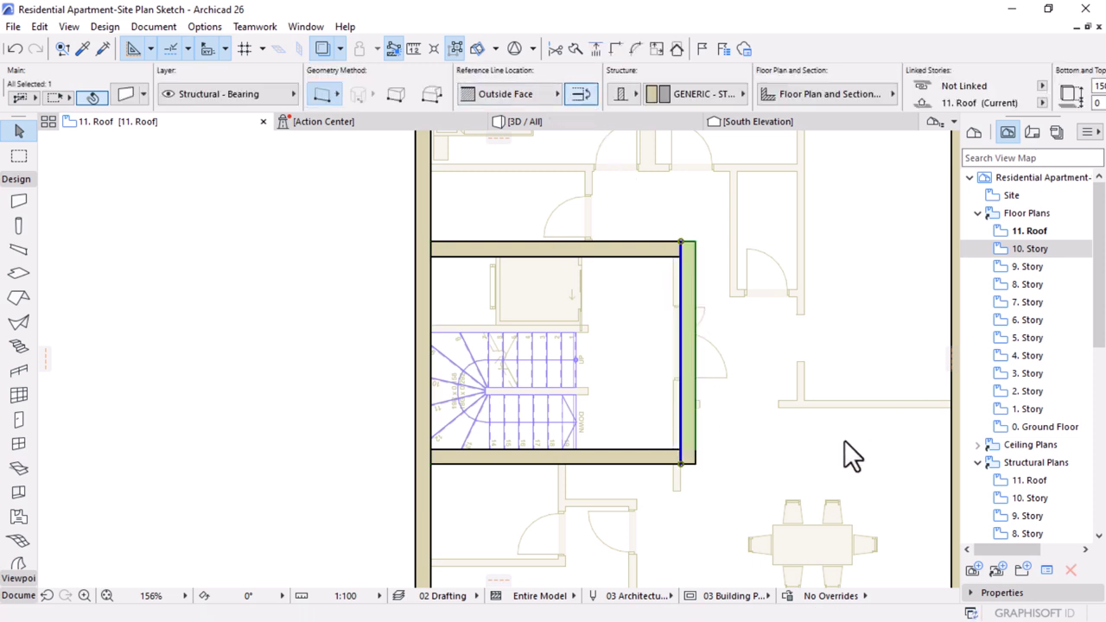
{"action": "scroll", "coordinate": [703, 453], "scroll_direction": "up", "scroll_amount": 5}
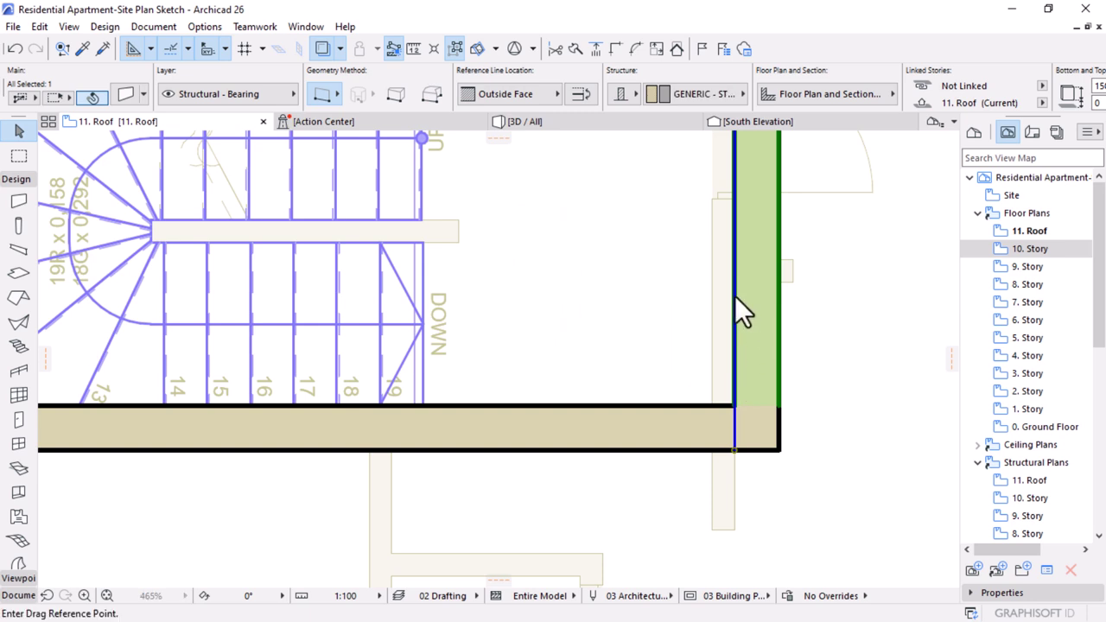
{"action": "left_click", "coordinate": [734, 295]}
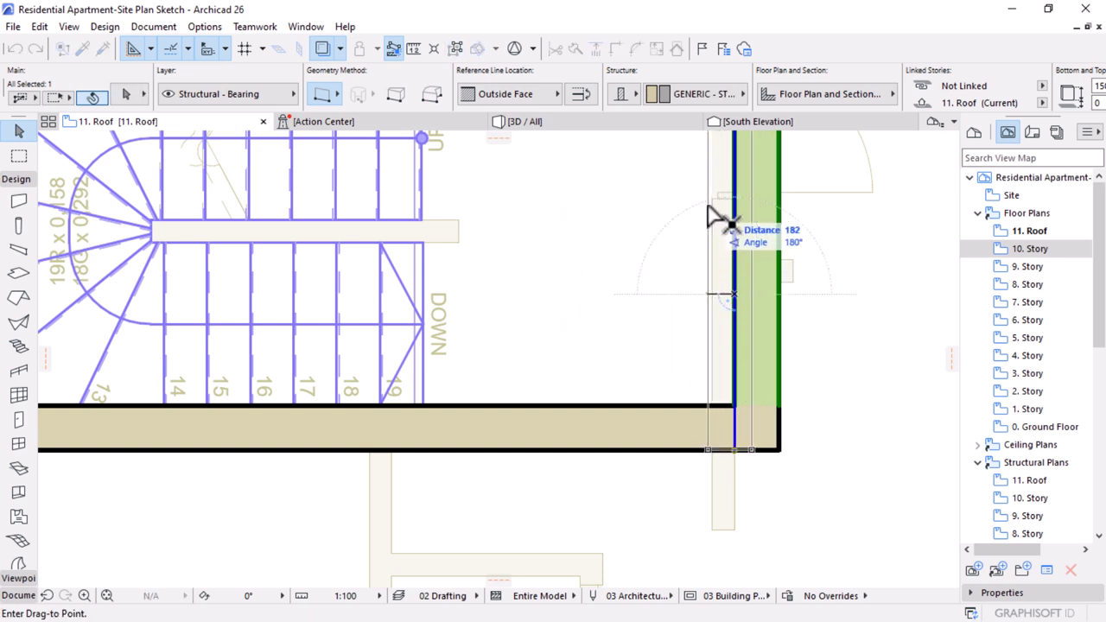
{"action": "left_click", "coordinate": [711, 389]}
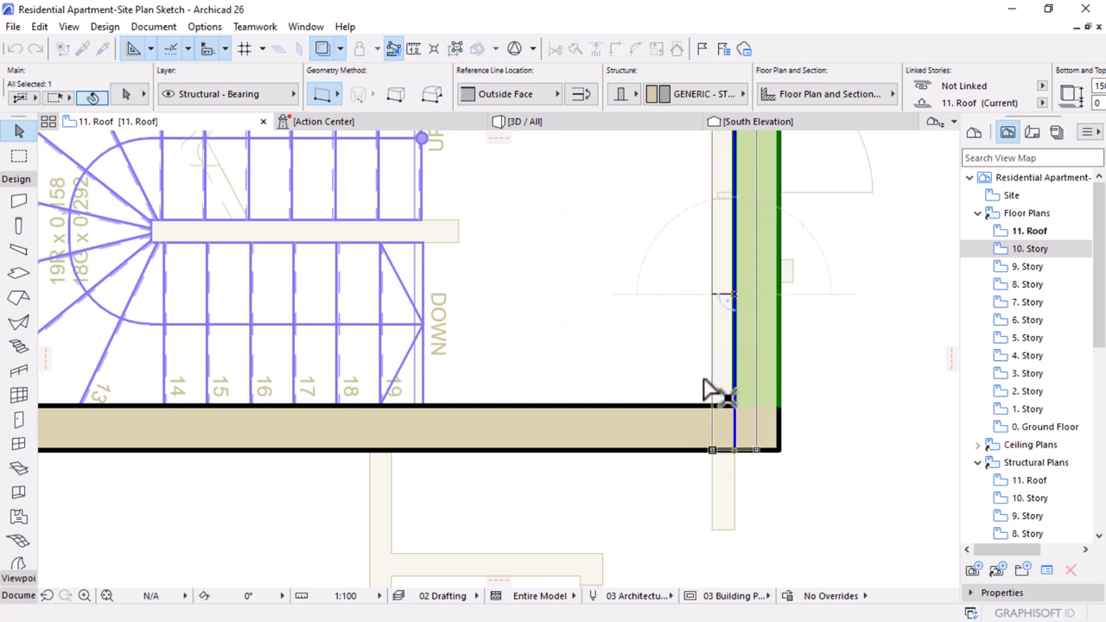
- Intersect the core's right wall with the lower and upper core walls to clean up both corners
{"action": "left_click", "coordinate": [665, 448], "text": "shift"}
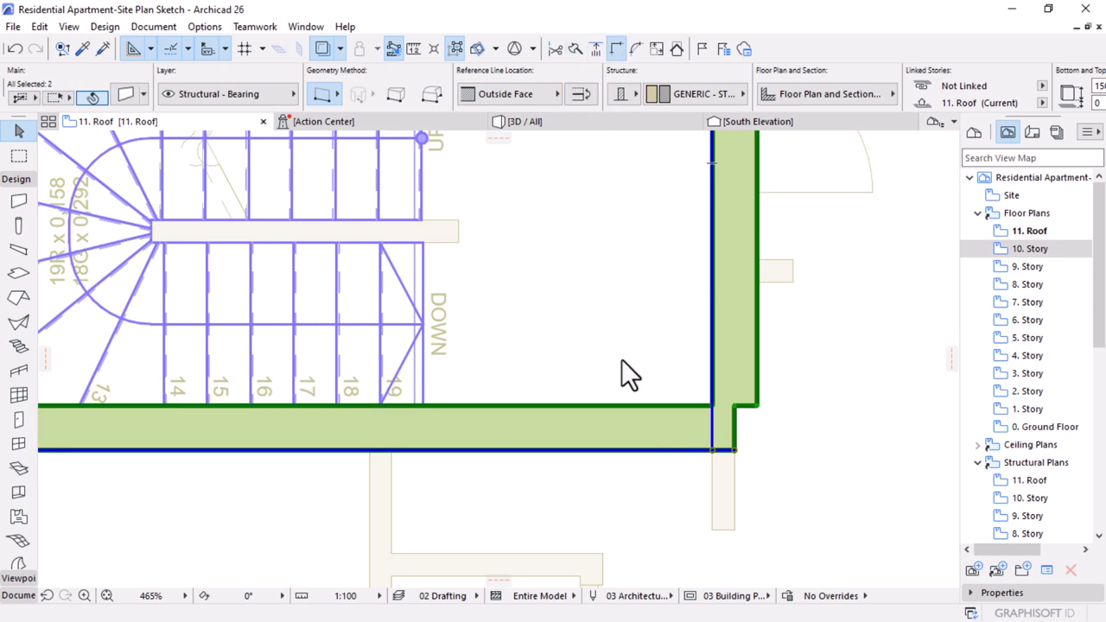
{"action": "scroll", "coordinate": [644, 406], "scroll_direction": "down", "scroll_amount": 6}
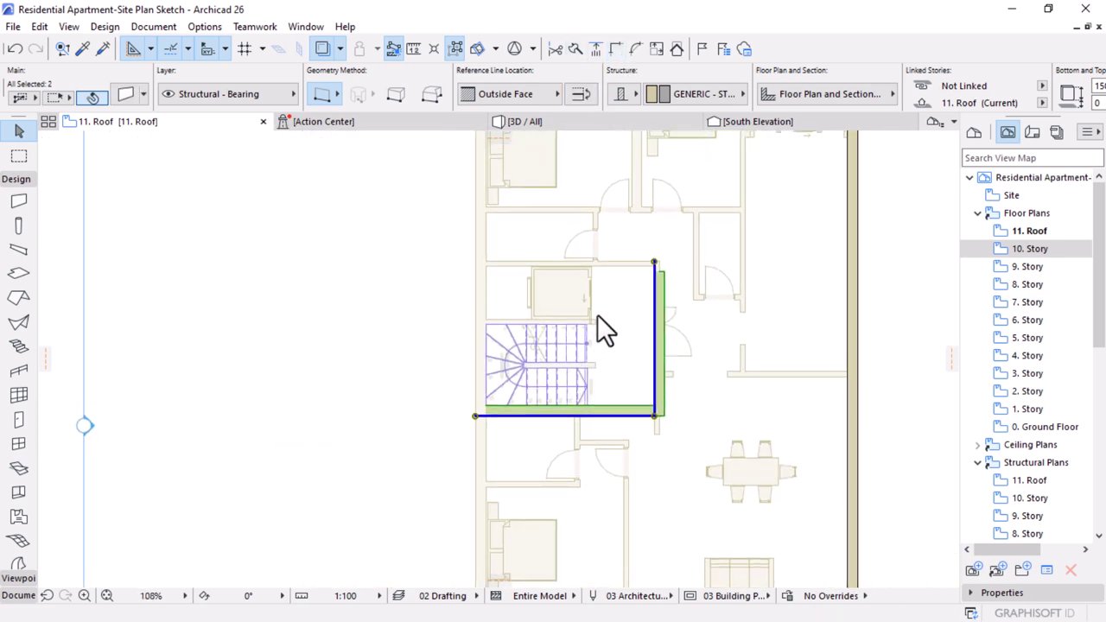
{"action": "left_click", "coordinate": [636, 279]}
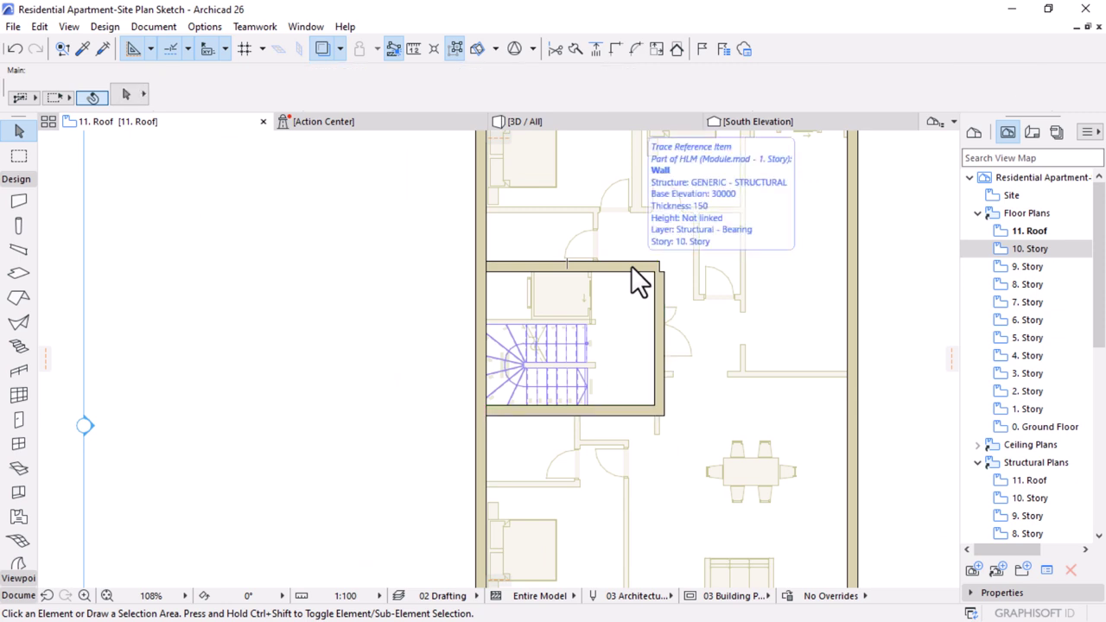
{"action": "left_click", "coordinate": [669, 246]}
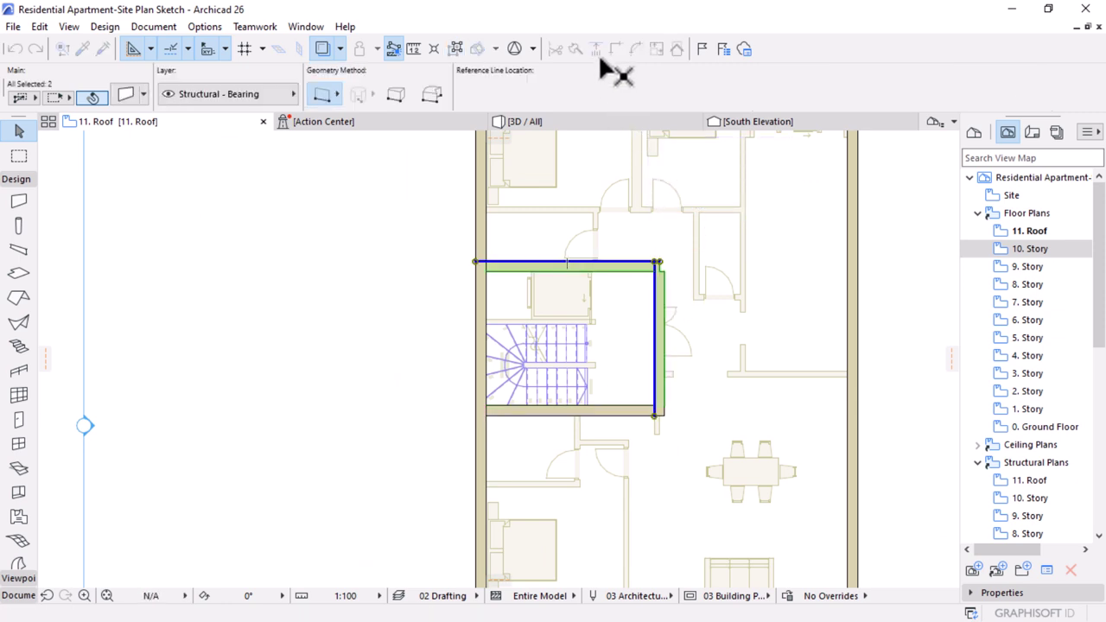
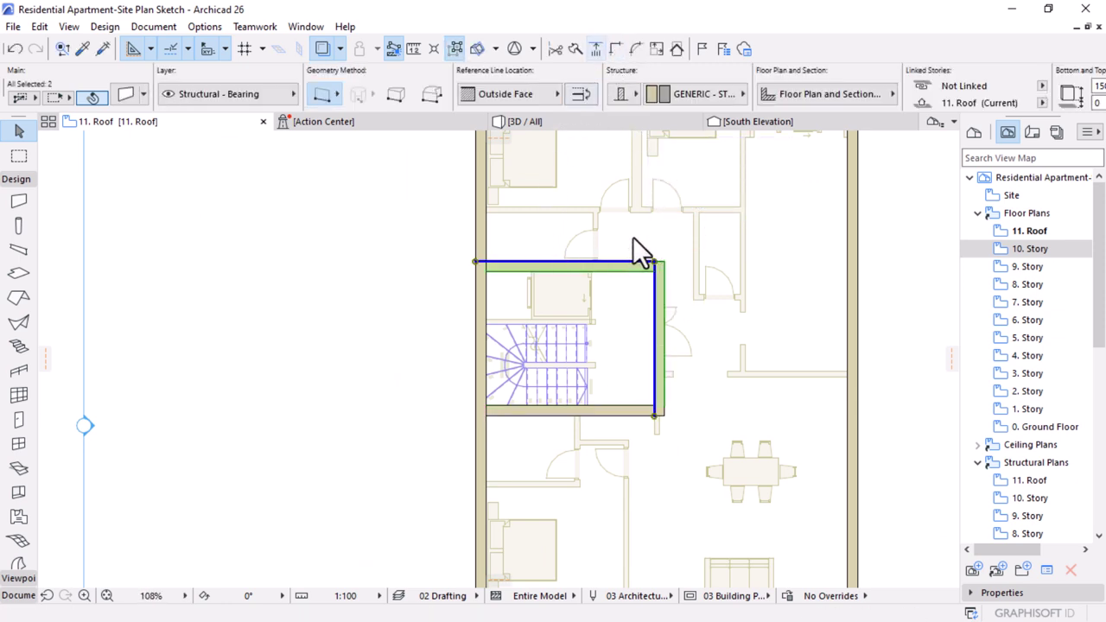
{"action": "key", "text": "Escape"}
- In the 3D view, select the four grouped core walls together and set their height to 3000
{"action": "left_click", "coordinate": [550, 123]}
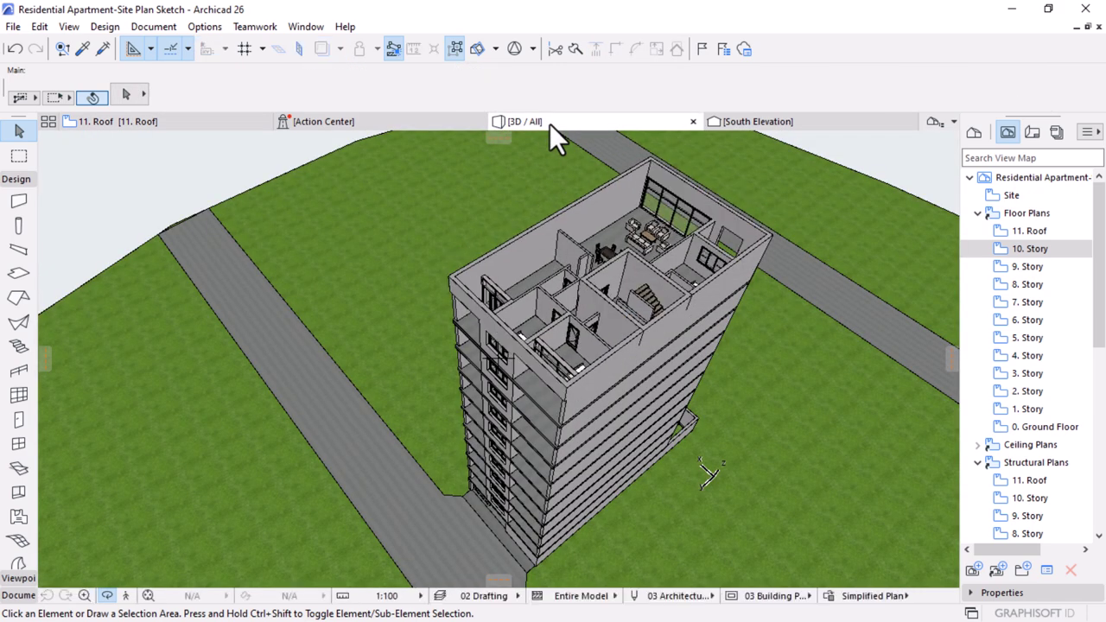
{"action": "left_click_drag", "start_coordinate": [521, 292], "coordinate": [585, 249]}
{"action": "scroll", "coordinate": [729, 396], "scroll_direction": "up", "scroll_amount": 5}
{"action": "scroll", "coordinate": [728, 395], "scroll_direction": "up", "scroll_amount": 3}
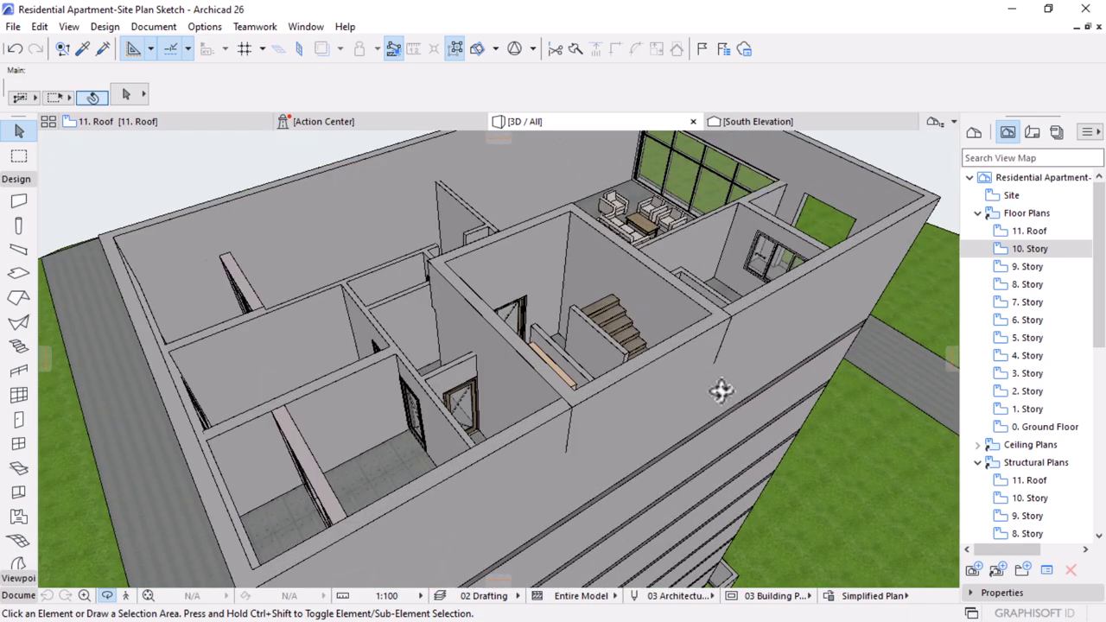
{"action": "left_click", "coordinate": [628, 273]}
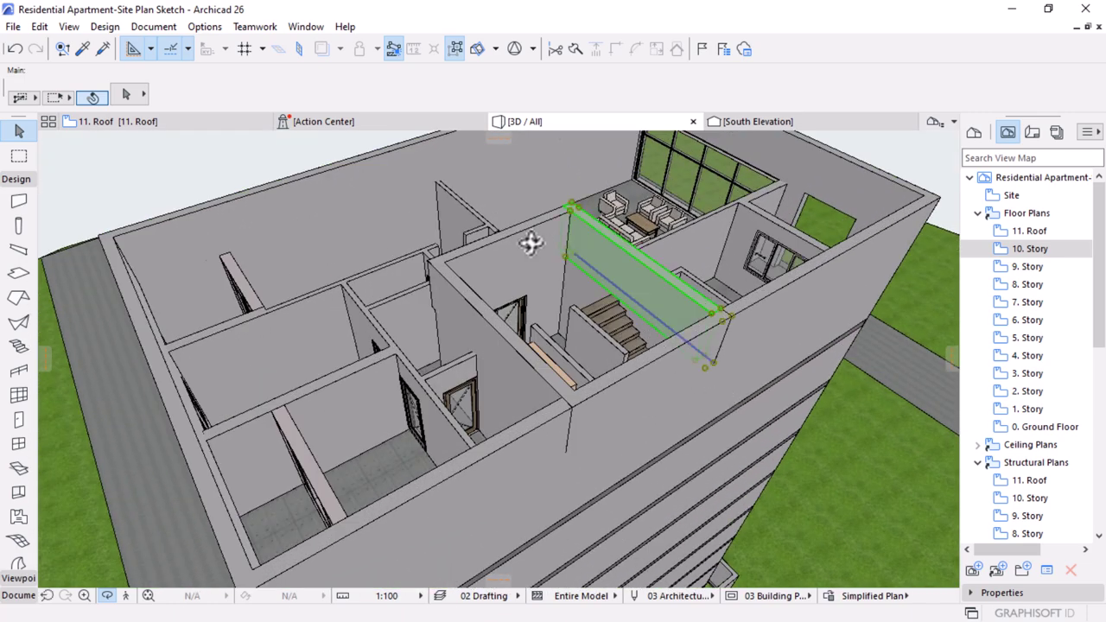
{"action": "left_click", "coordinate": [451, 45]}
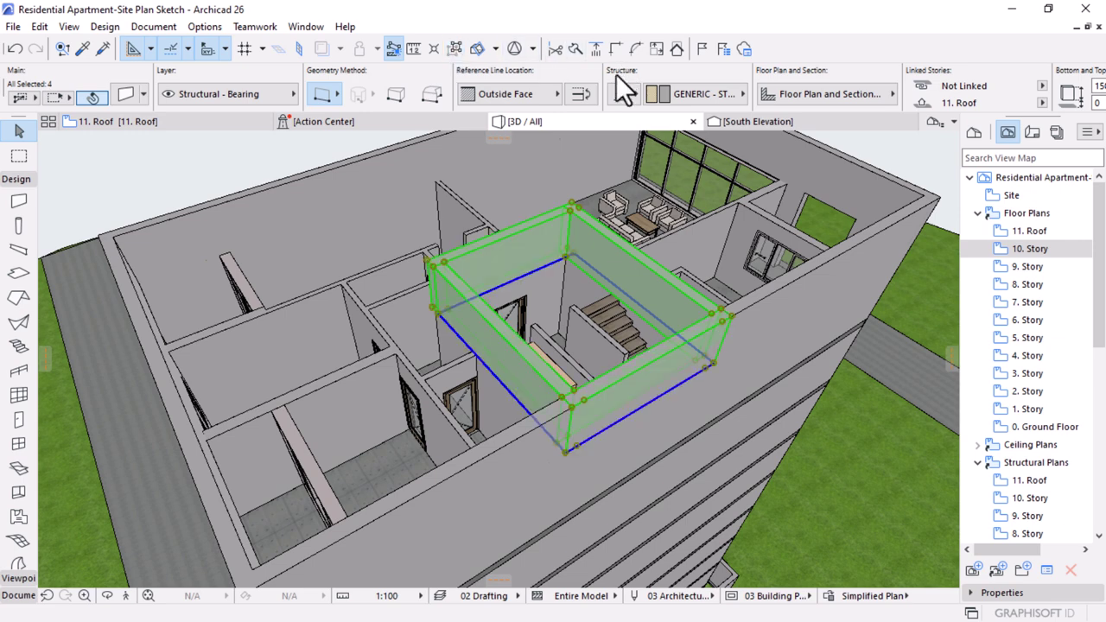
{"action": "scroll", "coordinate": [616, 75], "scroll_direction": "down", "scroll_amount": 5}
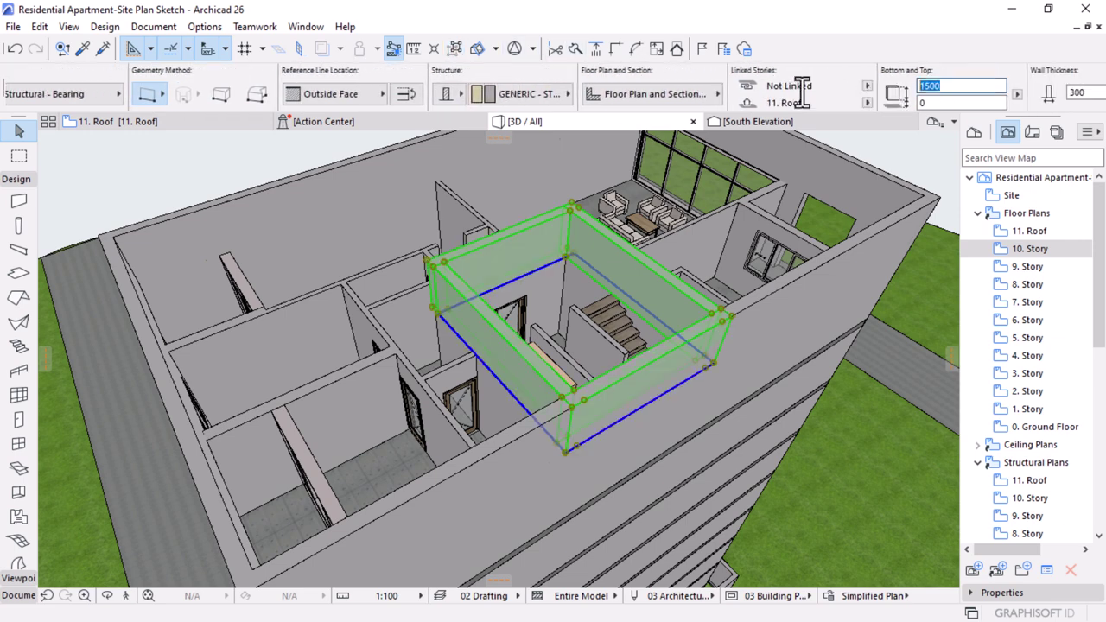
{"action": "type", "text": "3000"}
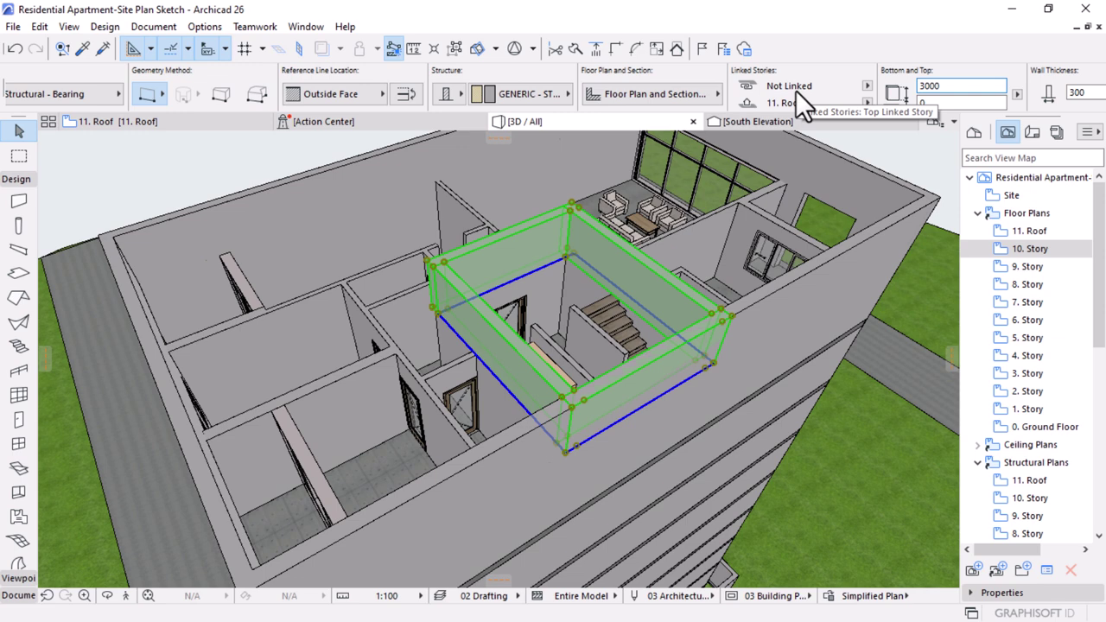
{"action": "key", "text": "Return"}
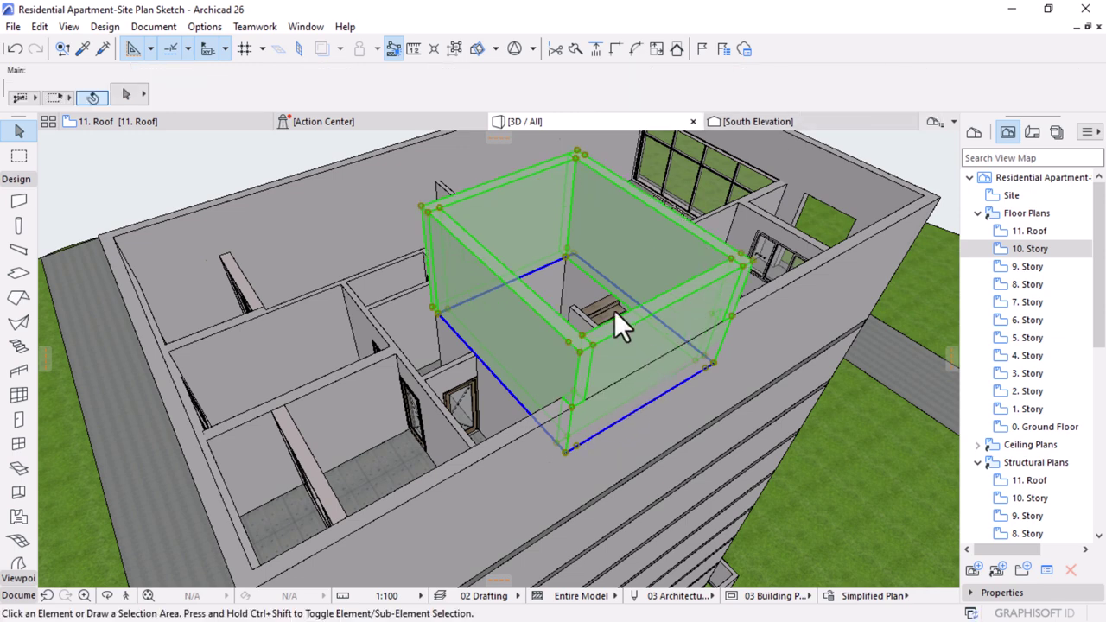
{"action": "key", "text": "Escape"}
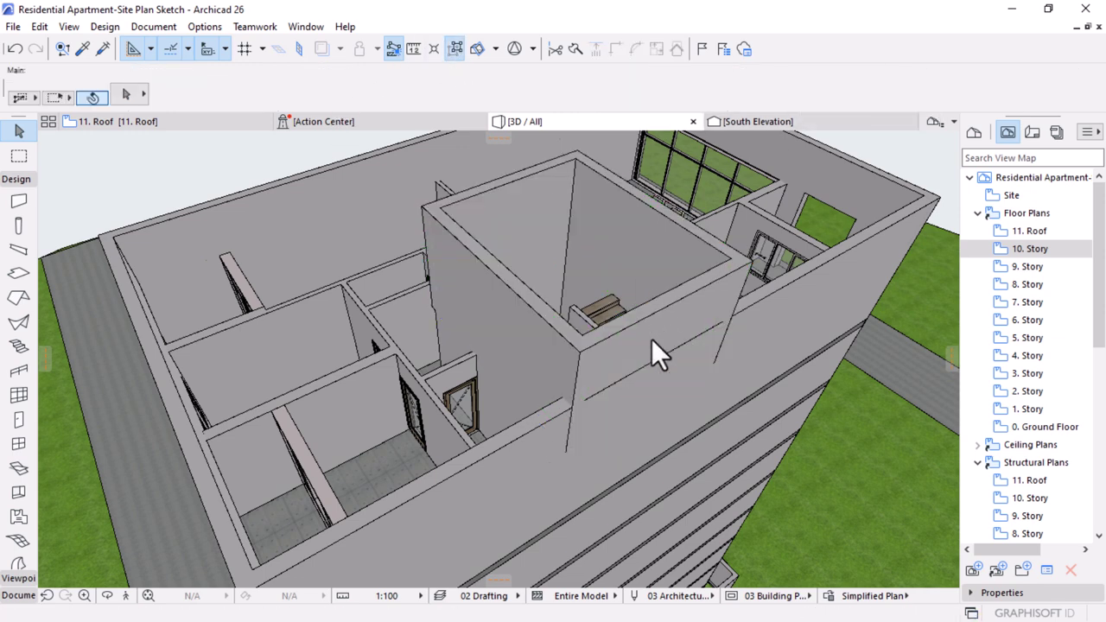
- Suspend grouping and raise the bottom of the core wall along the facade to the top of the roof perimeter wall
{"action": "left_click", "coordinate": [648, 313]}
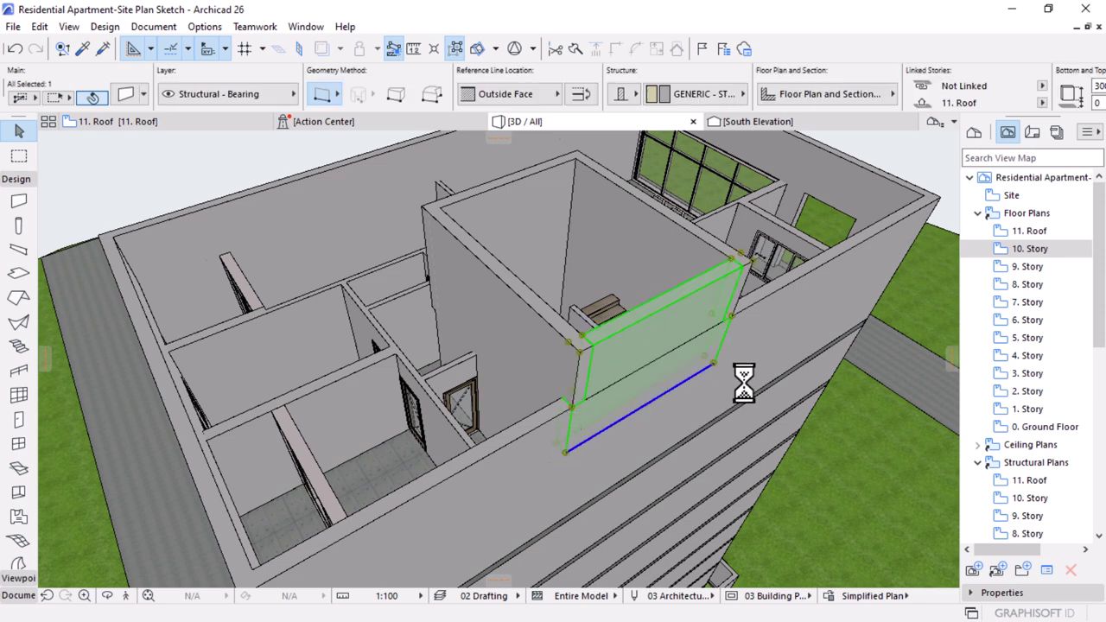
{"action": "left_click", "coordinate": [564, 450]}
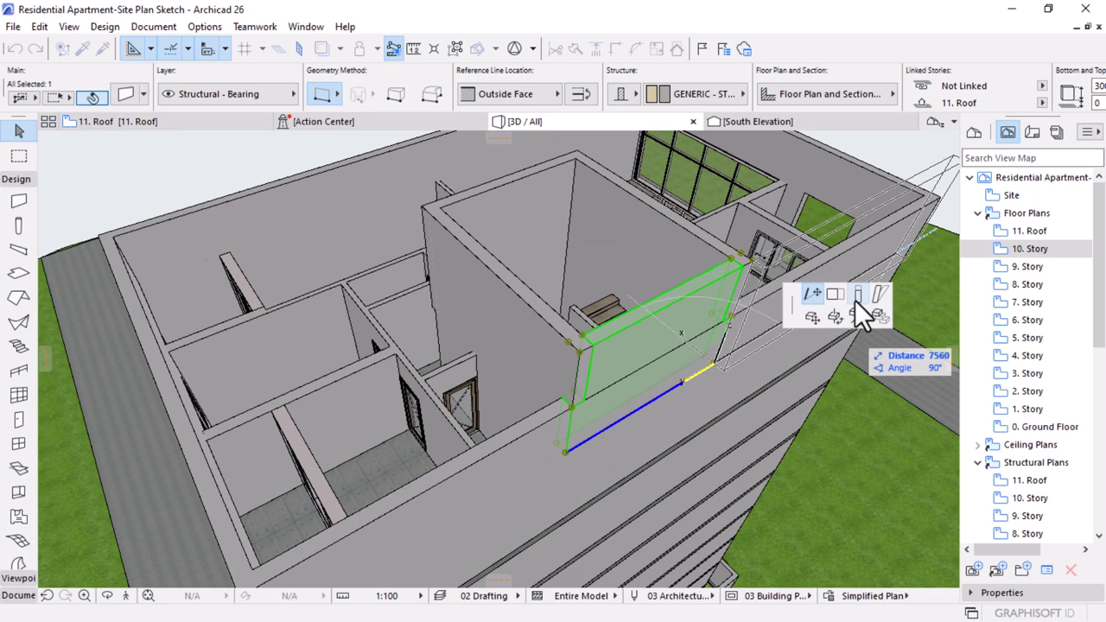
{"action": "left_click", "coordinate": [857, 295]}
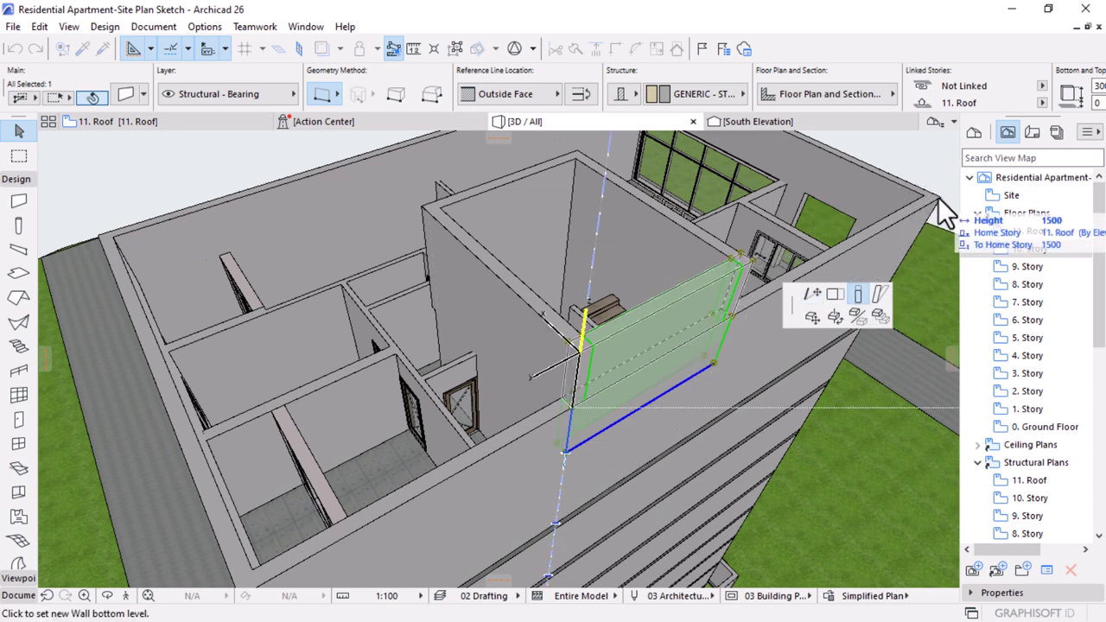
{"action": "left_click", "coordinate": [937, 197]}
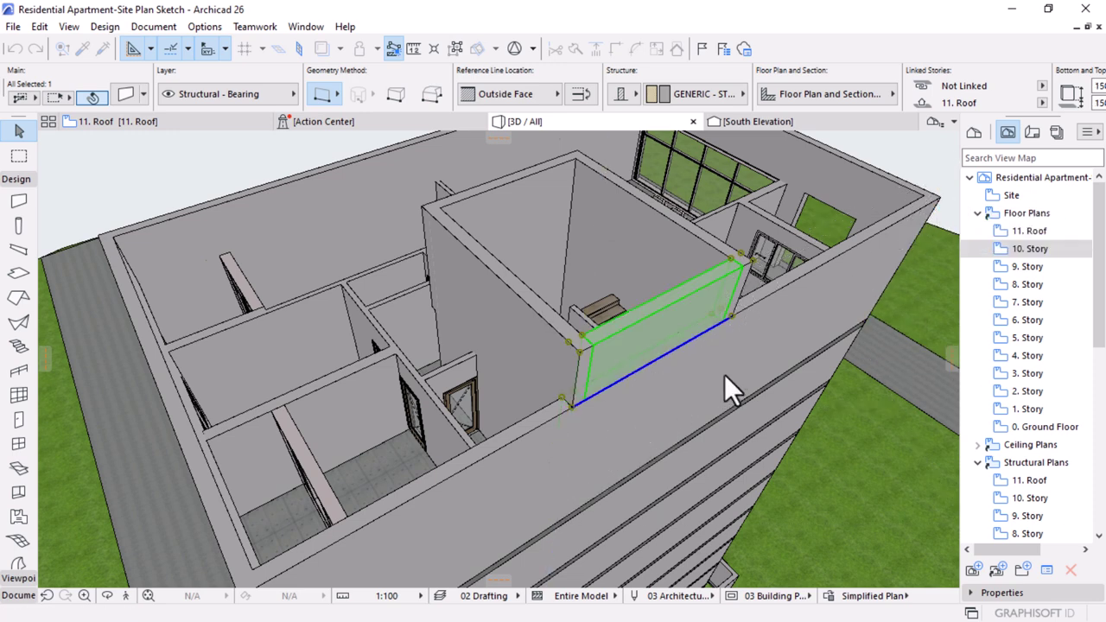
{"action": "scroll", "coordinate": [685, 345], "scroll_direction": "down", "scroll_amount": 5}
{"action": "middle_click_drag", "start_coordinate": [643, 290], "coordinate": [880, 248], "text": "shift"}
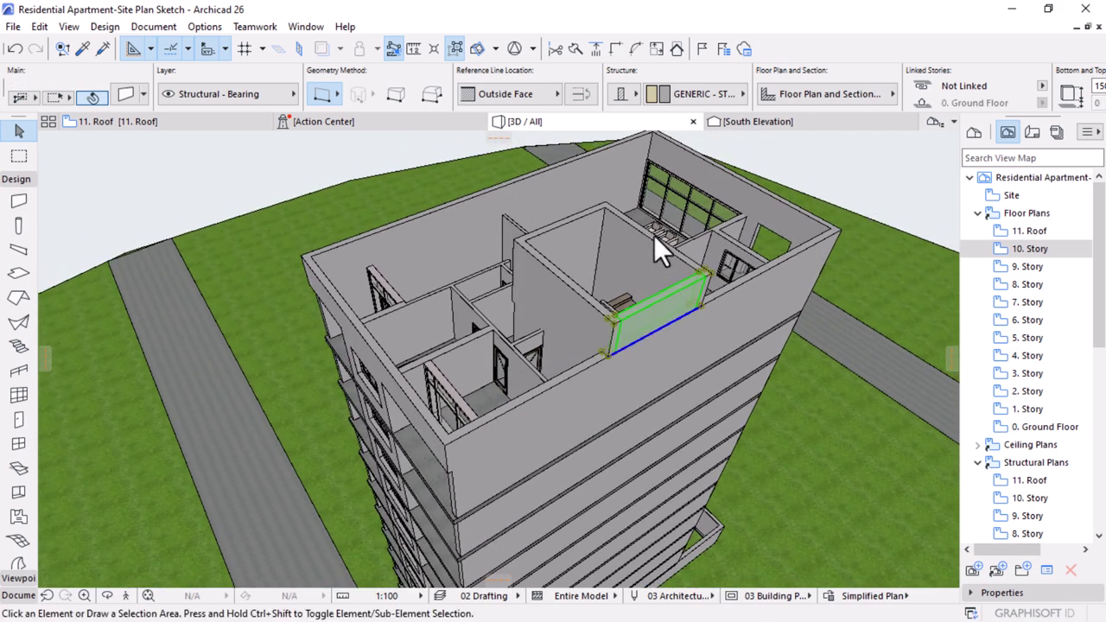
{"action": "key", "text": "Escape"}
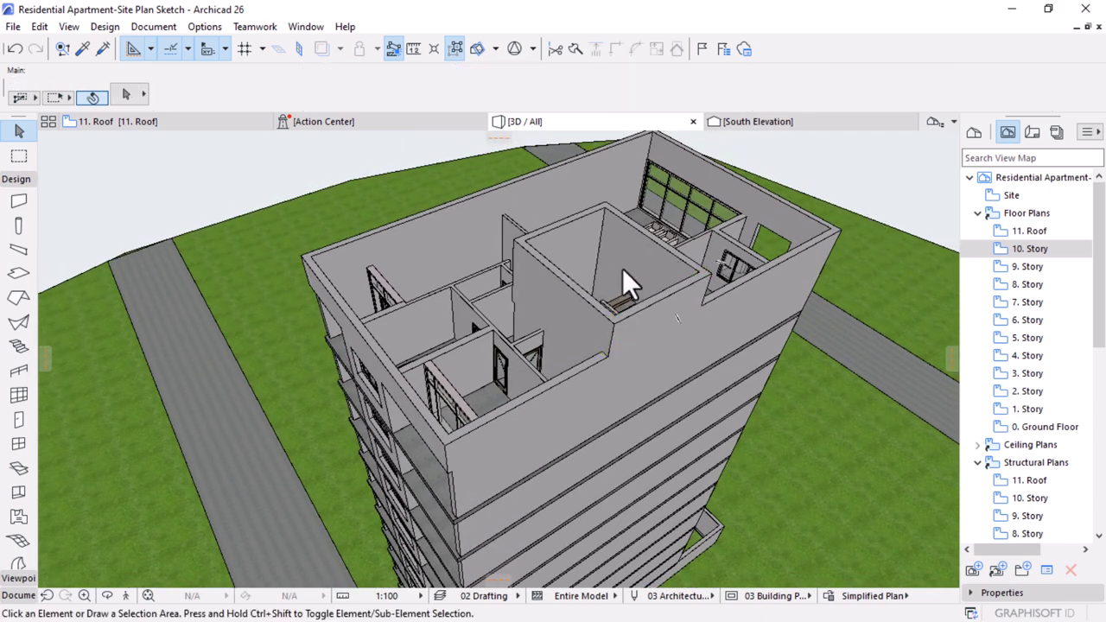
- On the 11. Roof floor plan, draw a rectangular concrete slab between opposite inner corners of the perimeter walls
{"action": "middle_click_drag", "start_coordinate": [577, 354], "coordinate": [813, 304], "text": "shift"}
{"action": "middle_click_drag", "start_coordinate": [381, 359], "coordinate": [609, 271], "text": "shift"}
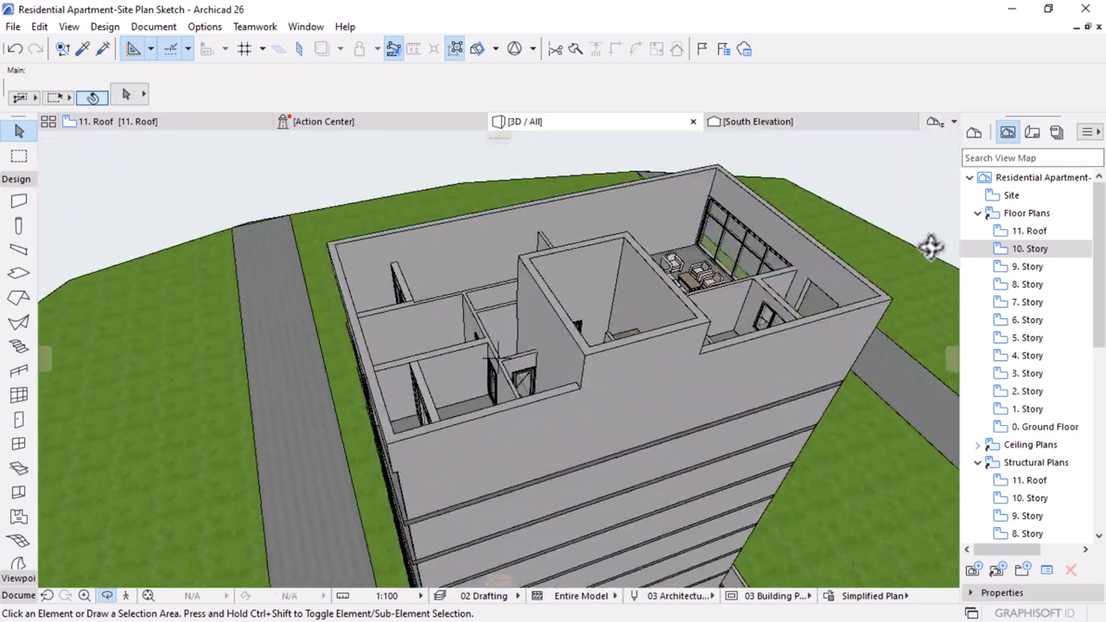
{"action": "double_click", "coordinate": [1028, 231]}
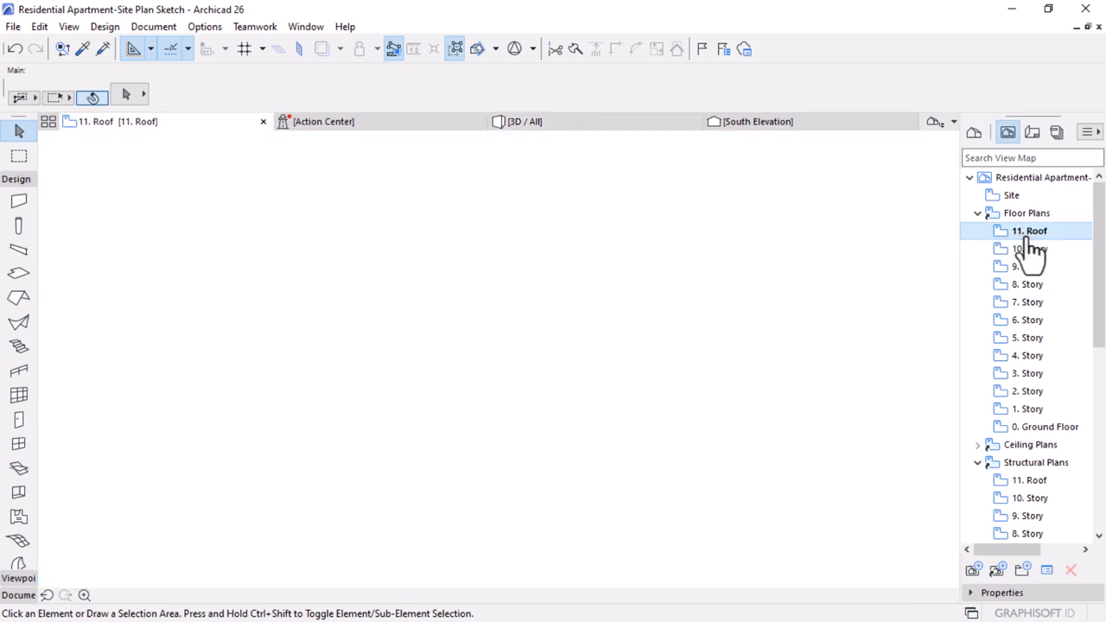
{"action": "left_click", "coordinate": [18, 273]}
{"action": "scroll", "coordinate": [629, 287], "scroll_direction": "down", "scroll_amount": 4}
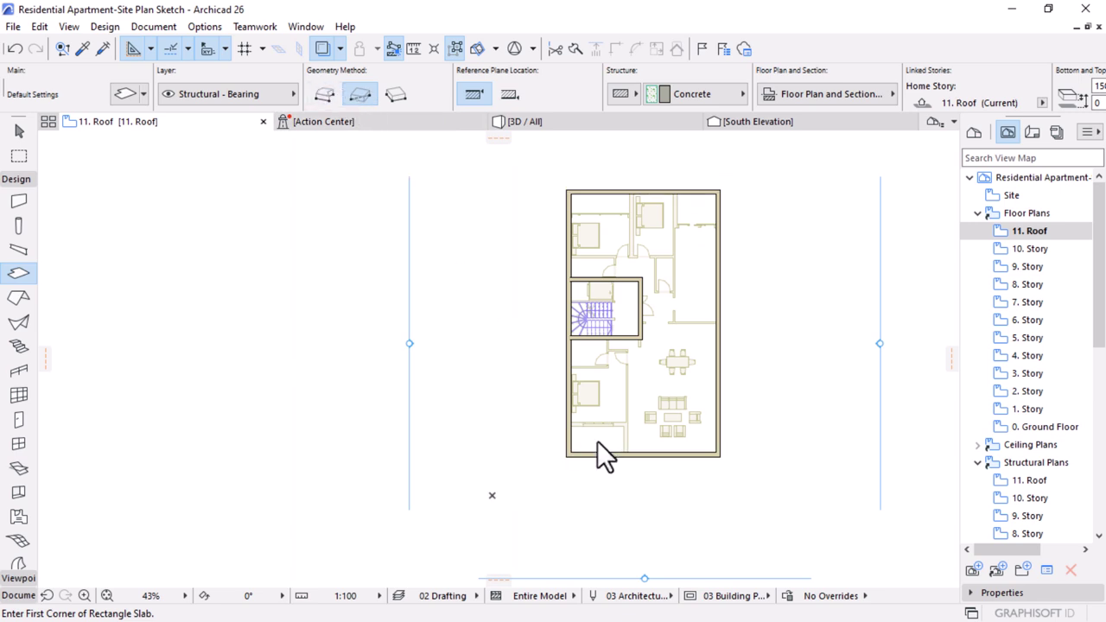
{"action": "scroll", "coordinate": [597, 442], "scroll_direction": "up", "scroll_amount": 4}
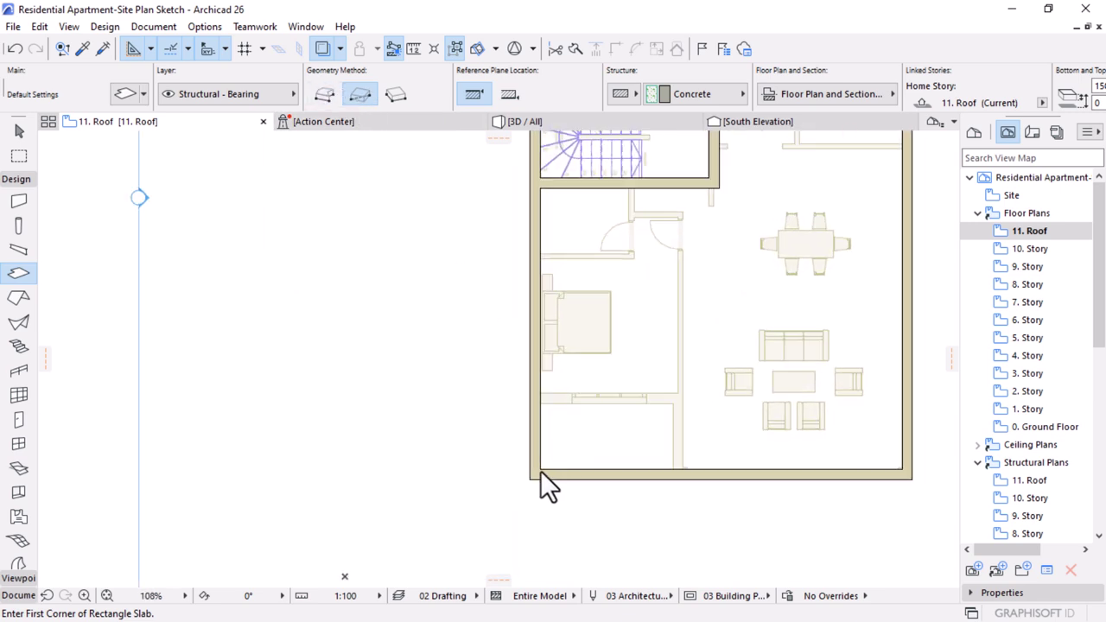
{"action": "left_click", "coordinate": [542, 468]}
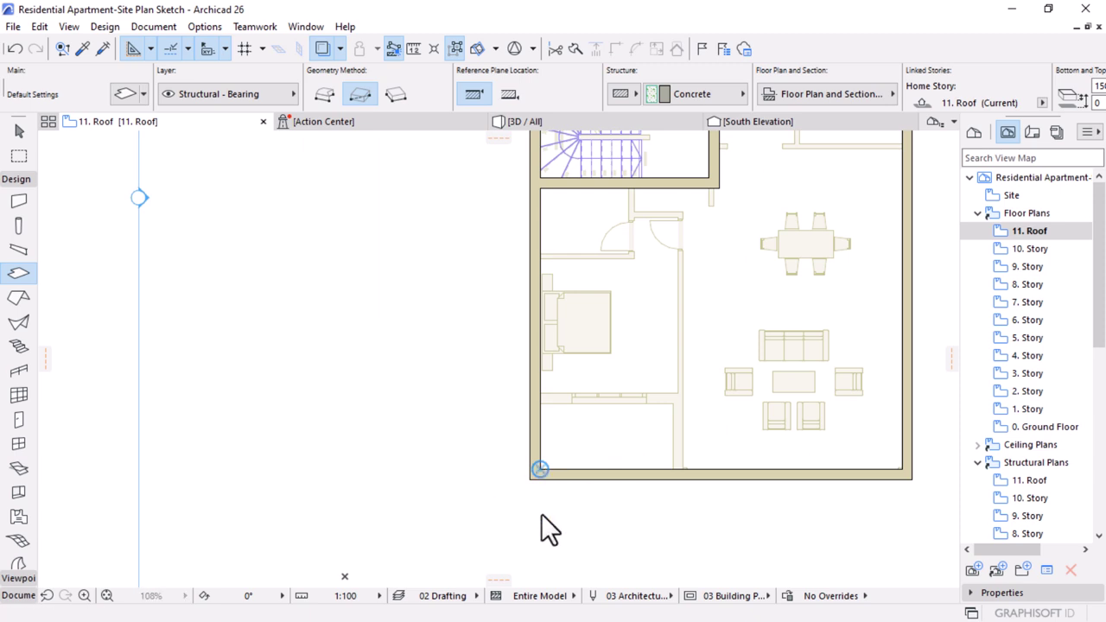
{"action": "scroll", "coordinate": [453, 482], "scroll_direction": "down", "scroll_amount": 5}
{"action": "scroll", "coordinate": [588, 315], "scroll_direction": "up", "scroll_amount": 7}
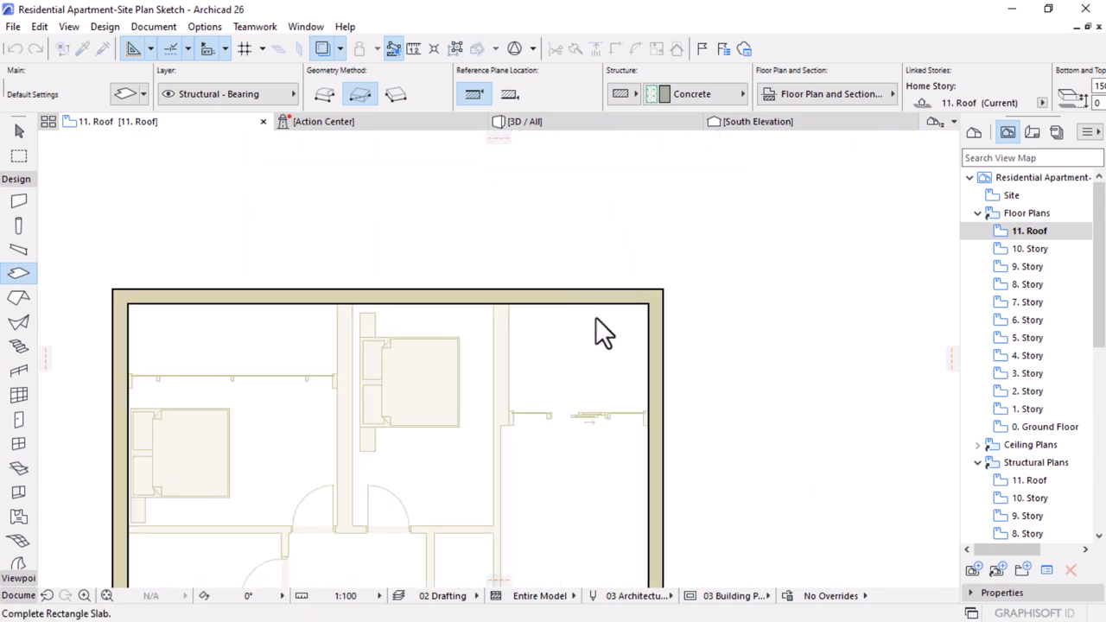
{"action": "left_click", "coordinate": [688, 294]}
- On the 11. Roof floor plan, draw a rectangular concrete slab between opposite inner corners of the stair and elevator core walls
{"action": "scroll", "coordinate": [784, 237], "scroll_direction": "down", "scroll_amount": 6}
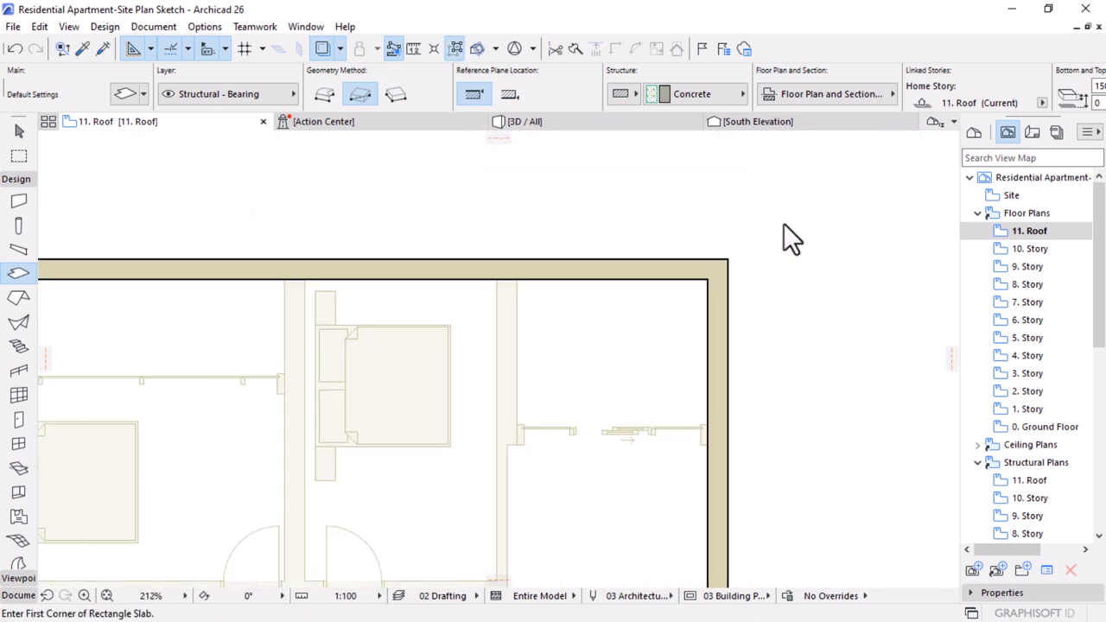
{"action": "scroll", "coordinate": [642, 399], "scroll_direction": "up", "scroll_amount": 4}
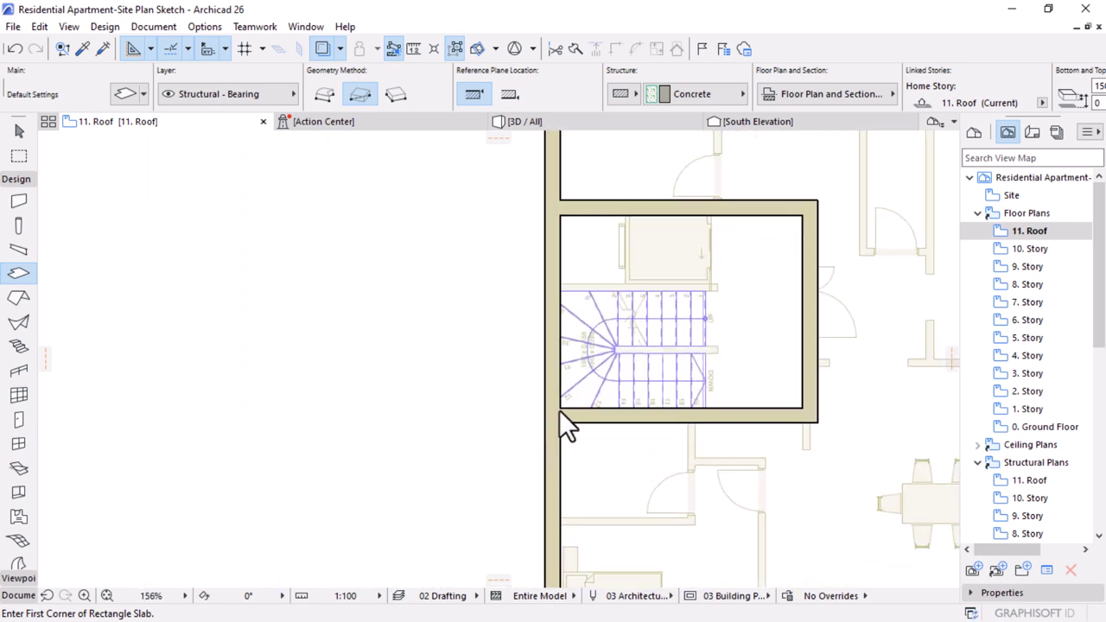
{"action": "left_click", "coordinate": [559, 409]}
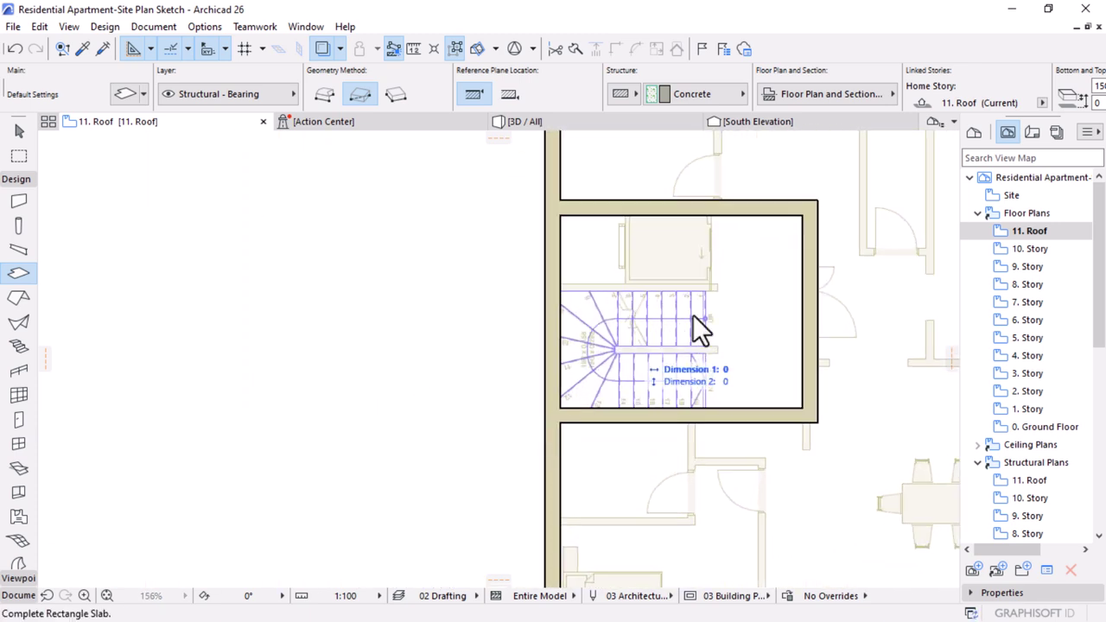
{"action": "left_click", "coordinate": [802, 215]}
- Set the core slab's elevation above the roof story to 2500 and switch to the 3D view
{"action": "left_click", "coordinate": [776, 232], "text": "shift"}
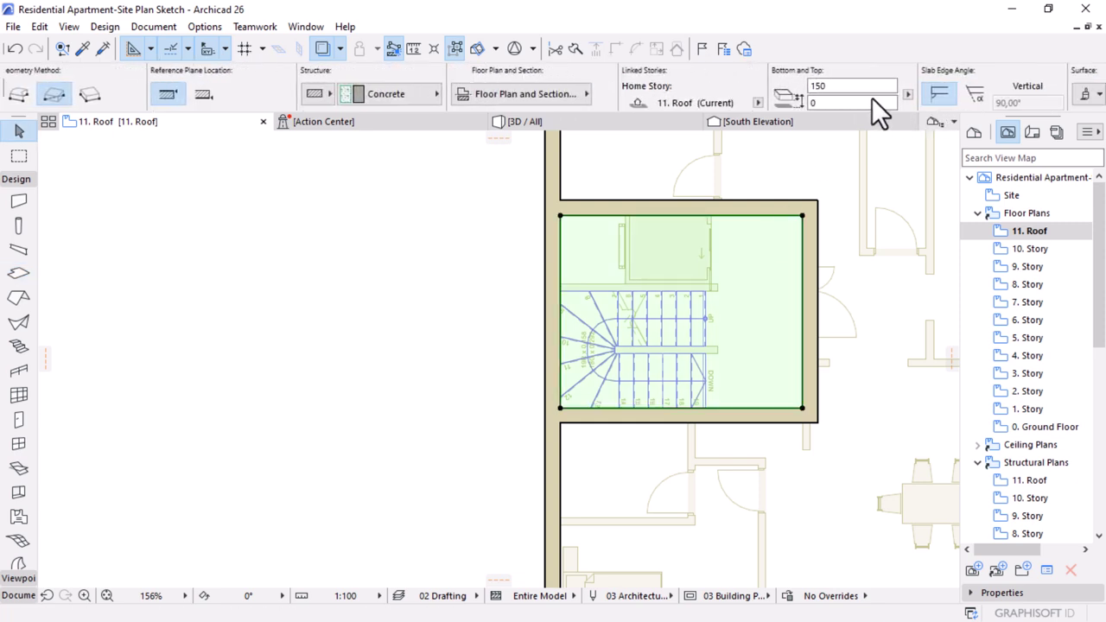
{"action": "left_click", "coordinate": [756, 102]}
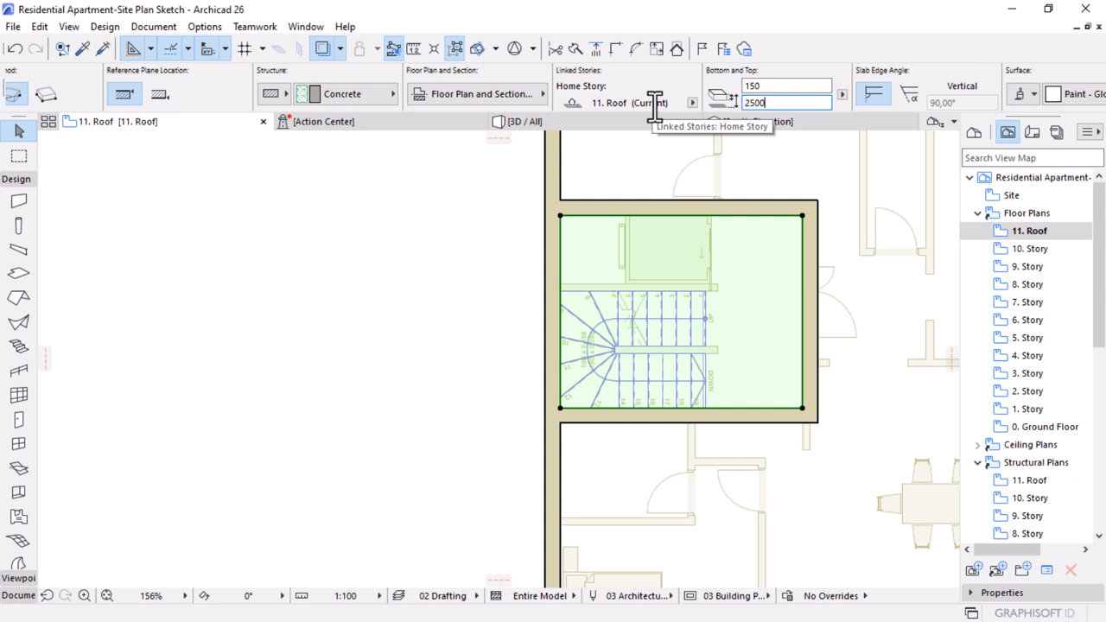
{"action": "left_click", "coordinate": [567, 129]}
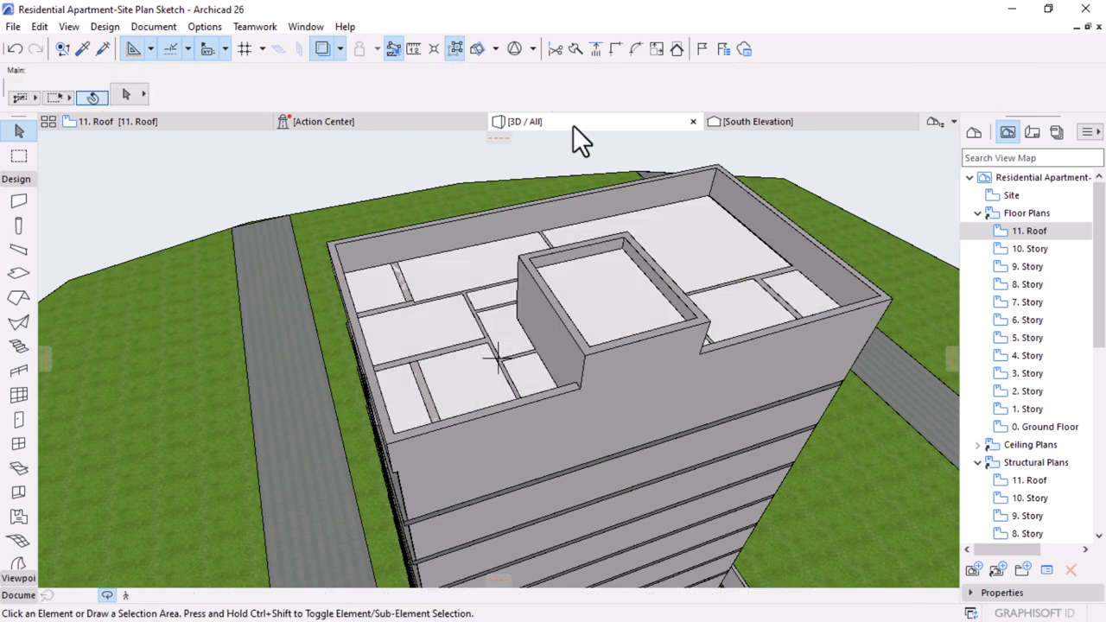
- Set the main roof slab's elevation above the roof story to 100
{"action": "middle_click_drag", "start_coordinate": [594, 333], "coordinate": [553, 239], "text": "shift"}
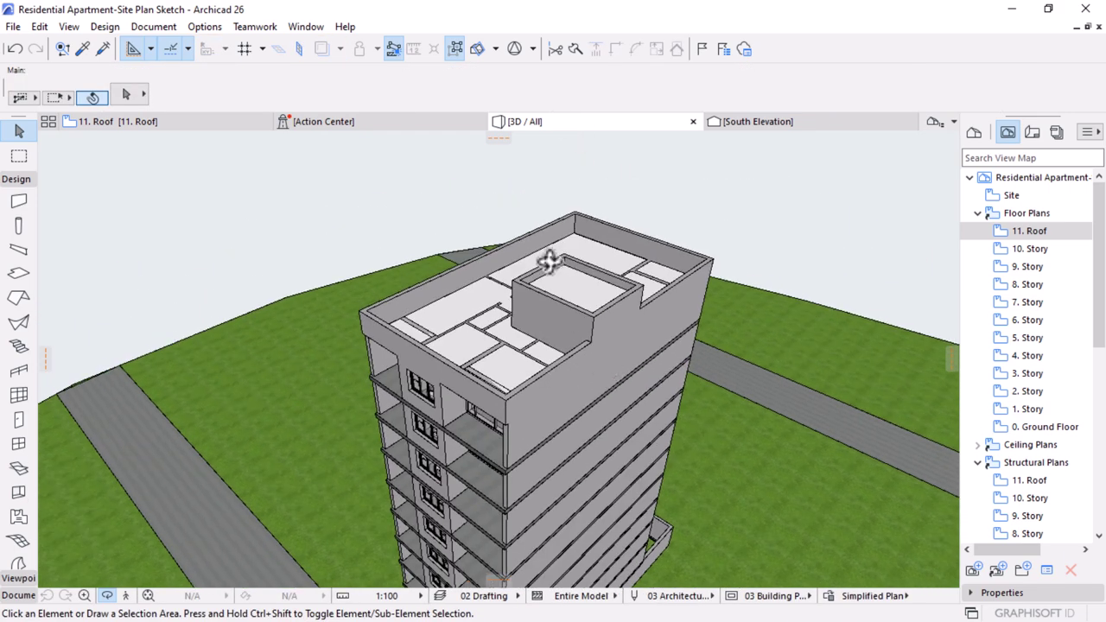
{"action": "scroll", "coordinate": [550, 261], "scroll_direction": "up", "scroll_amount": 3}
{"action": "left_click", "coordinate": [585, 245]}
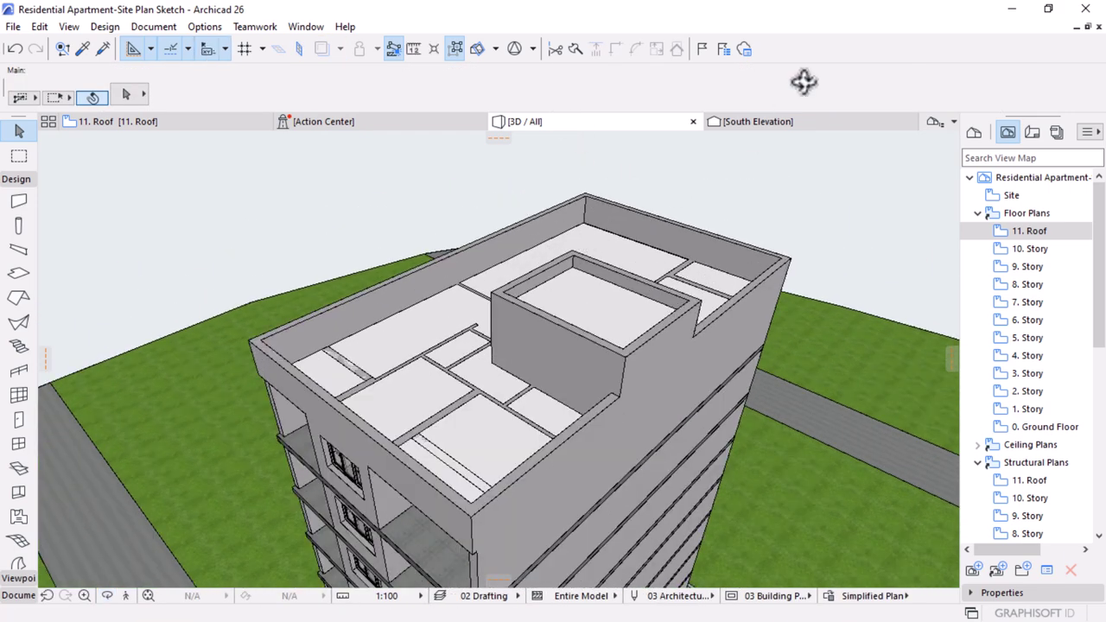
{"action": "left_click", "coordinate": [959, 103]}
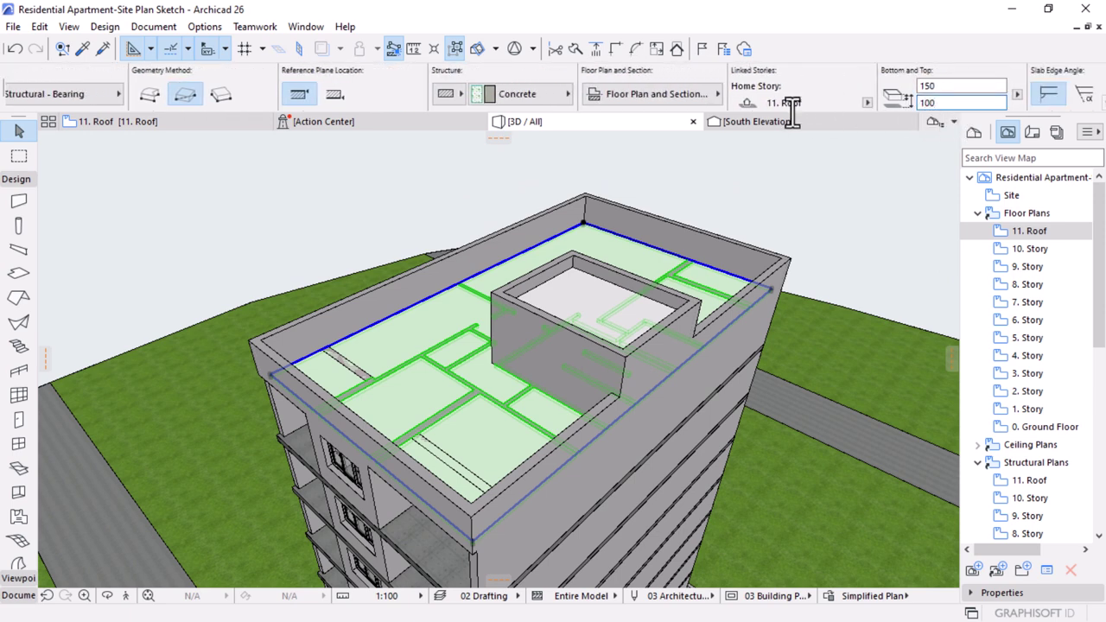
{"action": "type", "text": "100"}
{"action": "key", "text": "Return"}
{"action": "key", "text": "Escape"}
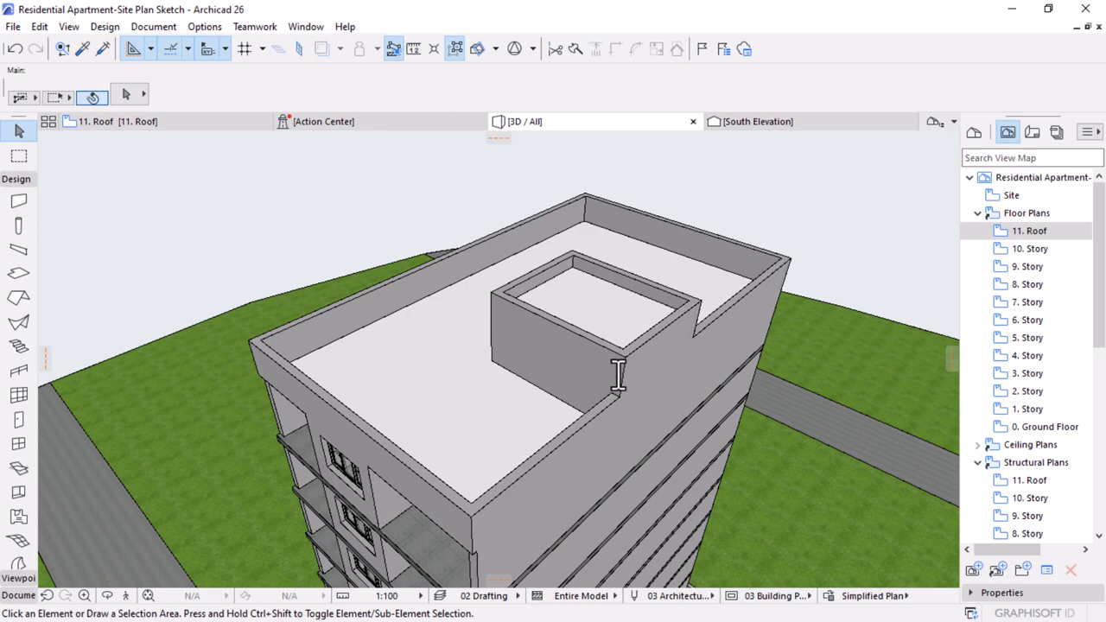
- Inspect the main roof slab from below at the top balcony and set its elevation above the roof story to 200
{"action": "middle_click_drag", "start_coordinate": [618, 376], "coordinate": [686, 349], "text": "shift"}
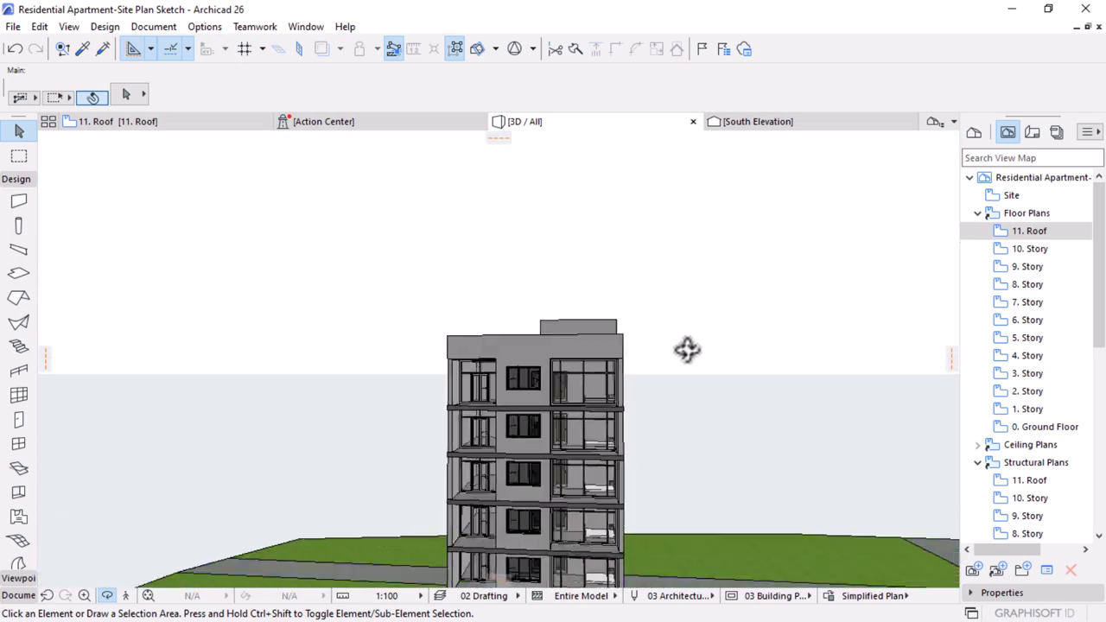
{"action": "scroll", "coordinate": [457, 388], "scroll_direction": "up", "scroll_amount": 10}
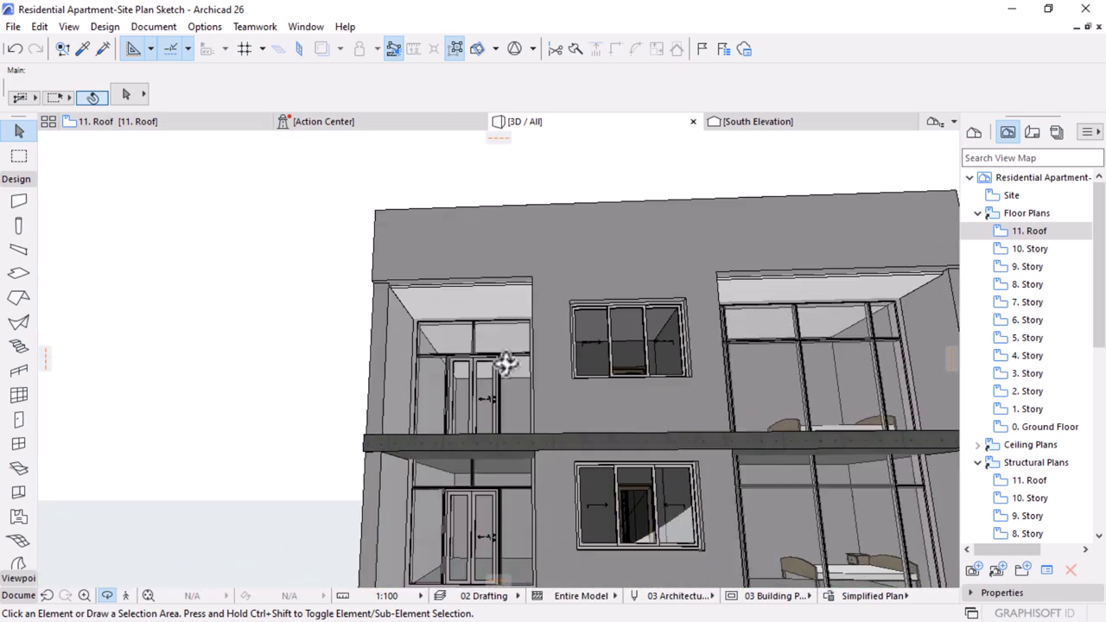
{"action": "middle_click_drag", "start_coordinate": [506, 363], "coordinate": [578, 394], "text": "shift"}
{"action": "scroll", "coordinate": [501, 363], "scroll_direction": "up", "scroll_amount": 6}
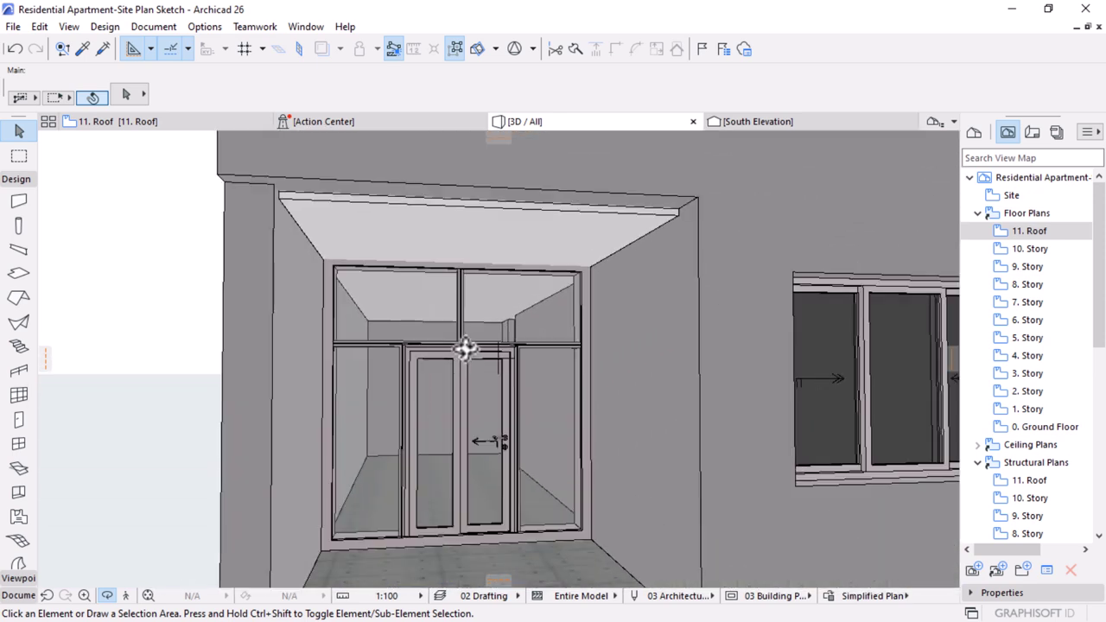
{"action": "left_click", "coordinate": [471, 367]}
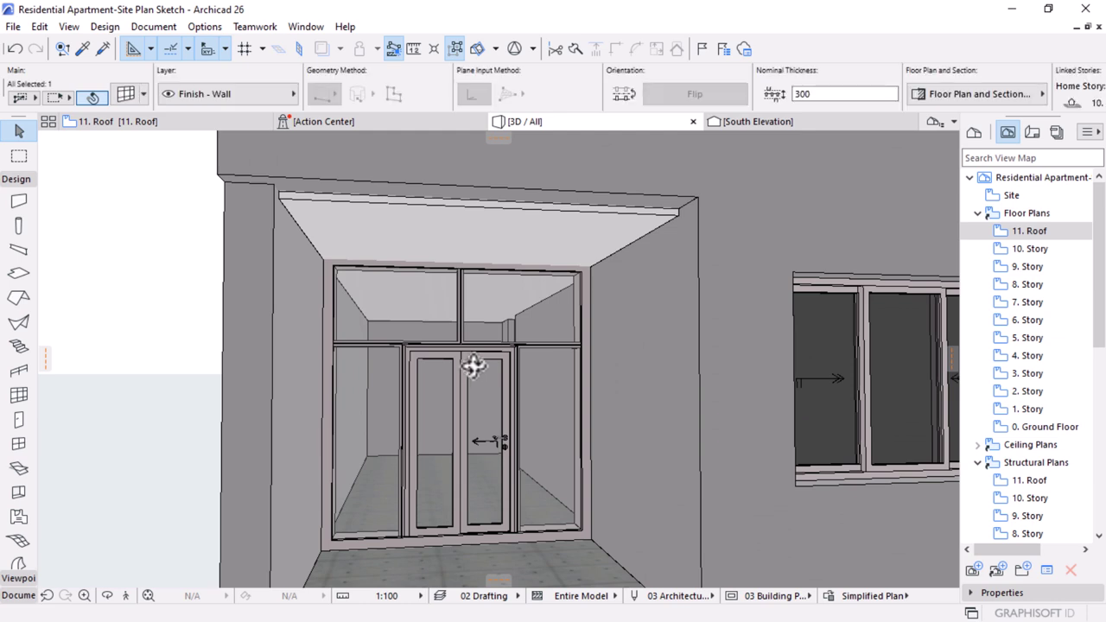
{"action": "left_click", "coordinate": [624, 218]}
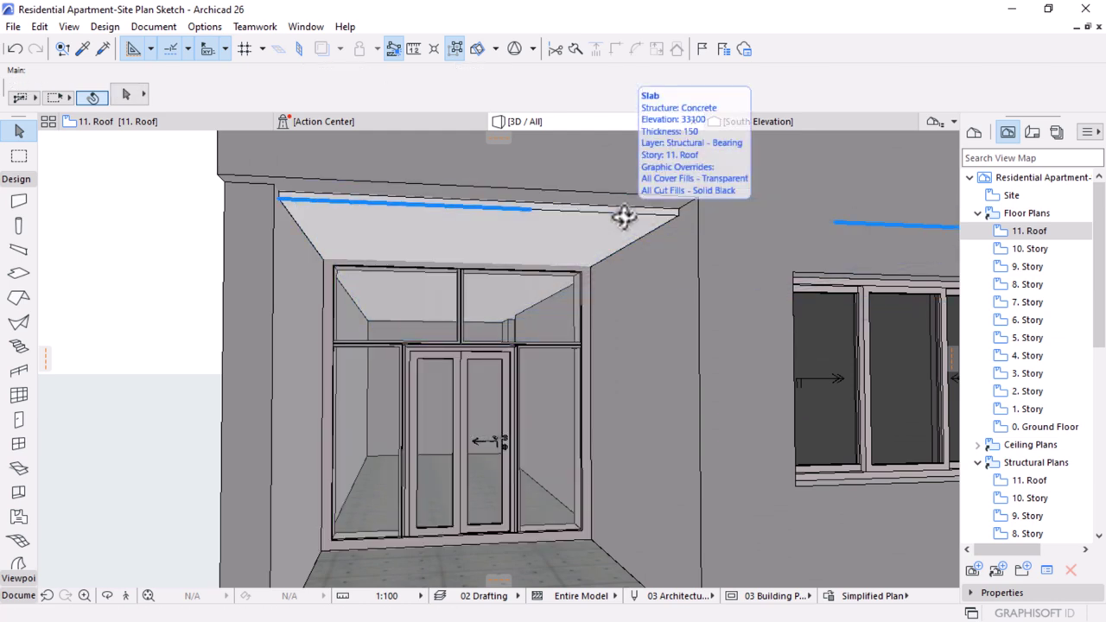
{"action": "left_click", "coordinate": [229, 164]}
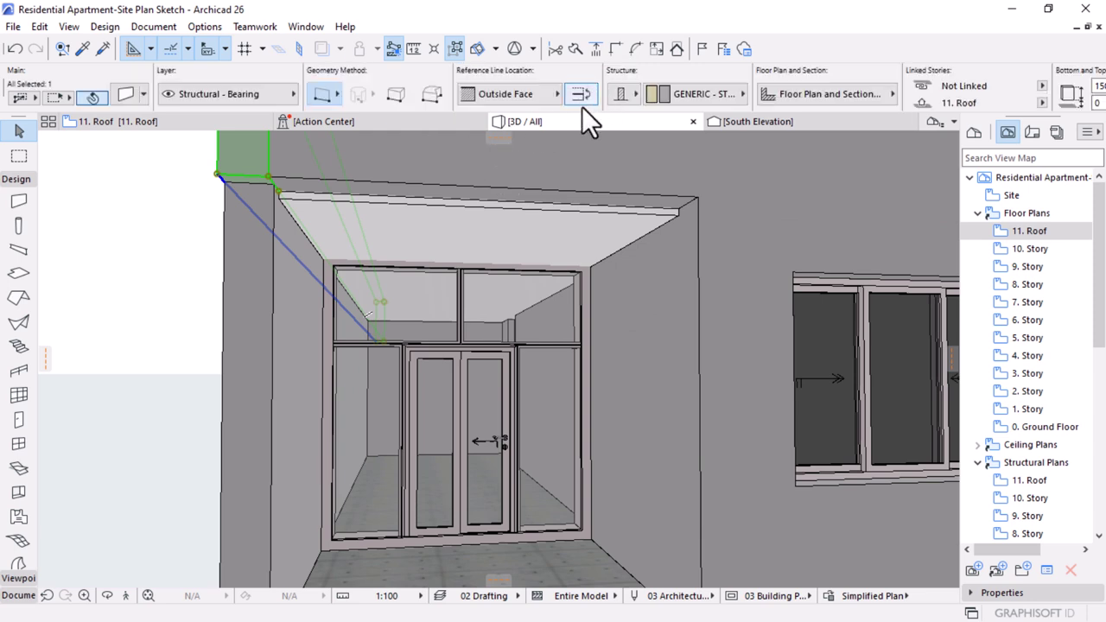
{"action": "left_click", "coordinate": [403, 217]}
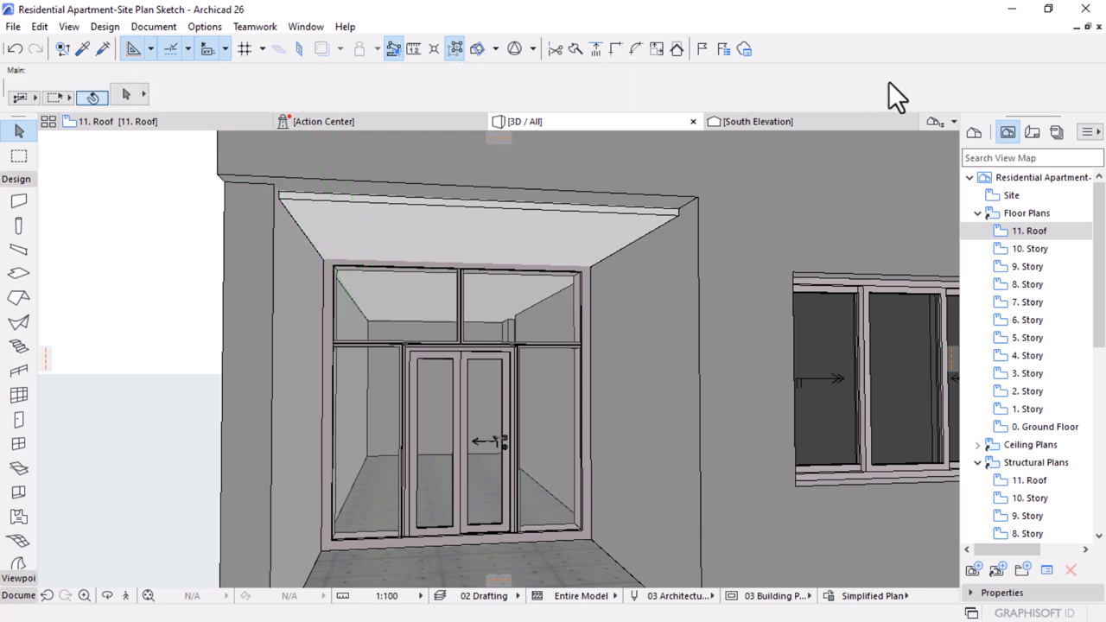
{"action": "scroll", "coordinate": [963, 77], "scroll_direction": "right", "scroll_amount": 3}
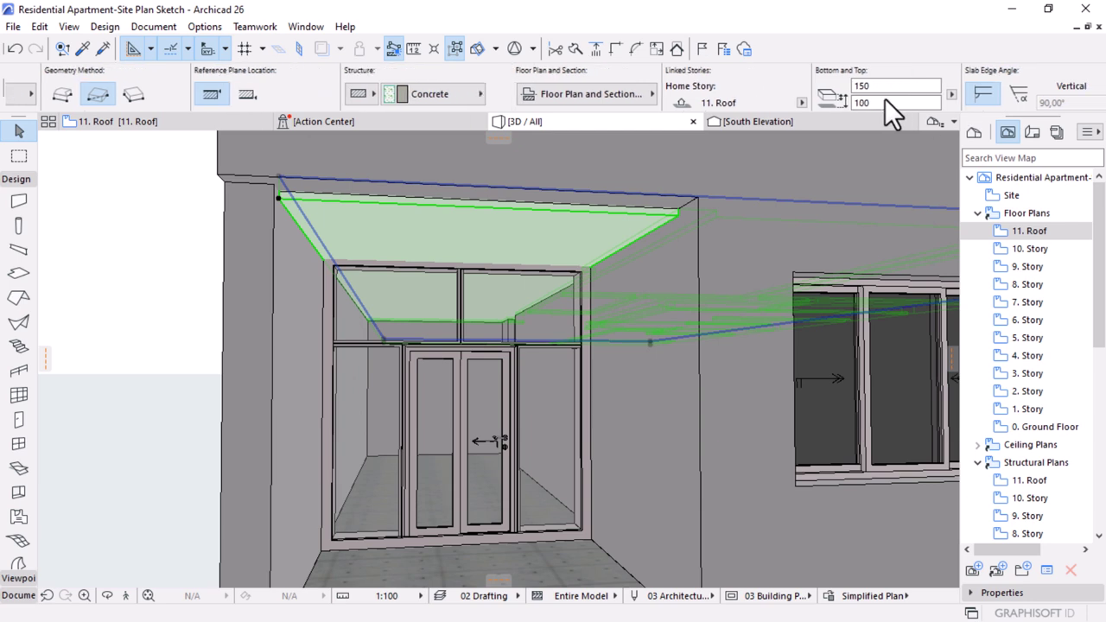
{"action": "left_click", "coordinate": [821, 103]}
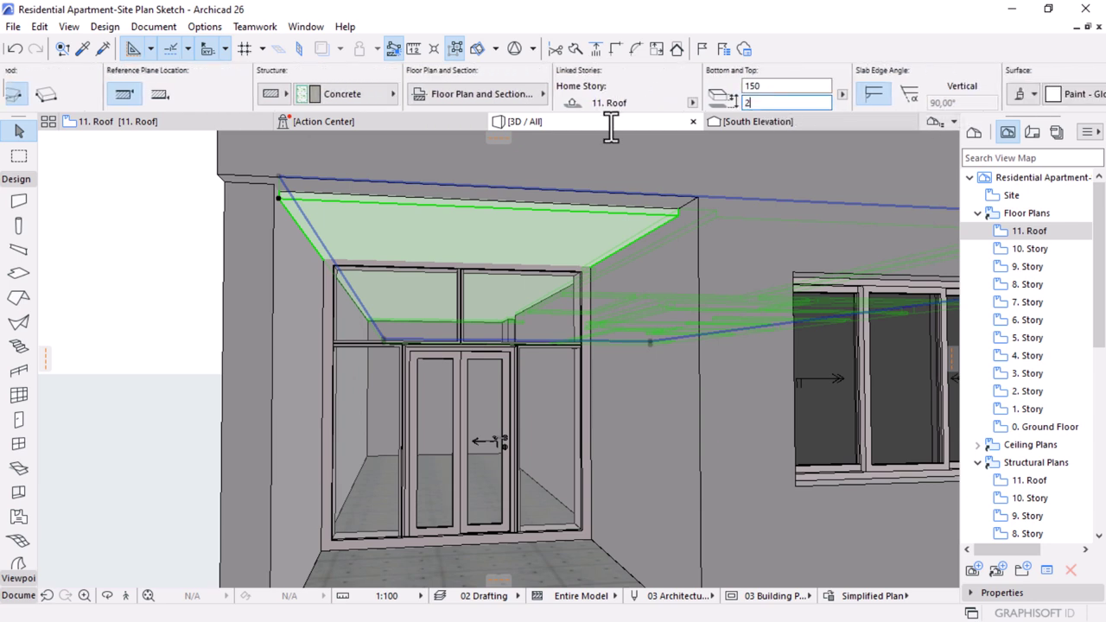
{"action": "type", "text": "200"}
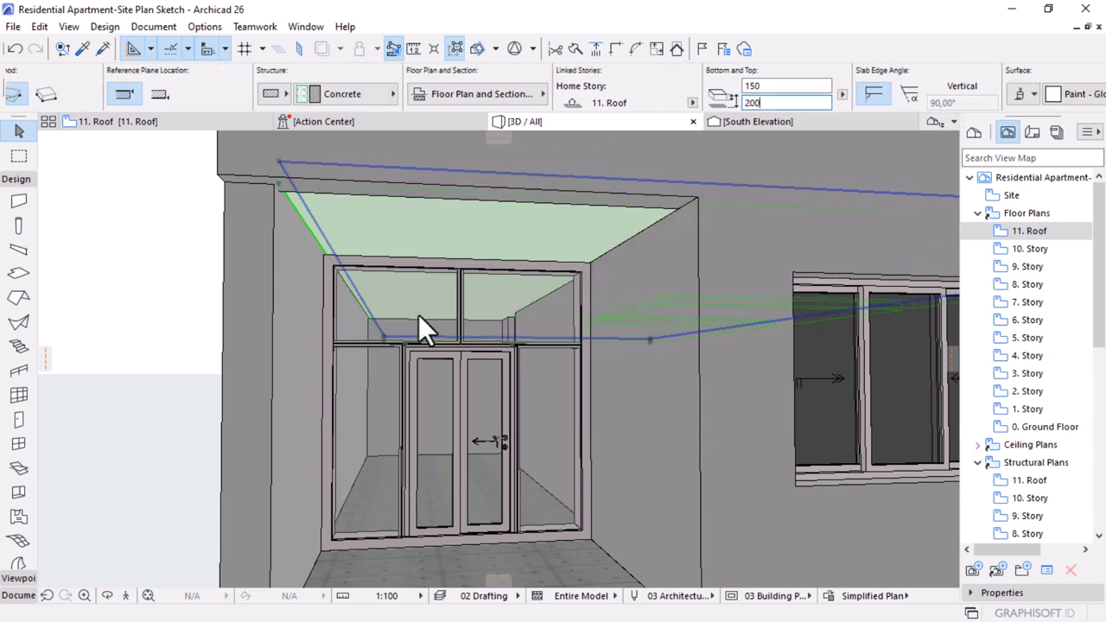
{"action": "key", "text": "Escape"}
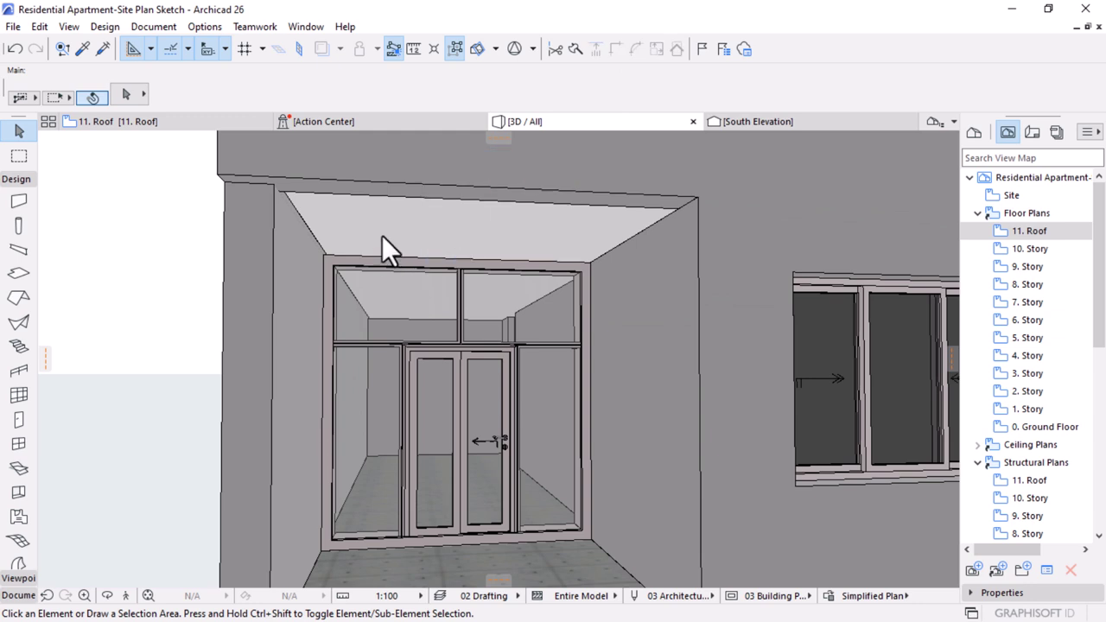
- Move the main roof slab down by 50 from its lower corner so its underside aligns with the base of the roof perimeter walls
{"action": "left_click", "coordinate": [272, 190]}
{"action": "key", "text": "ctrl+d"}
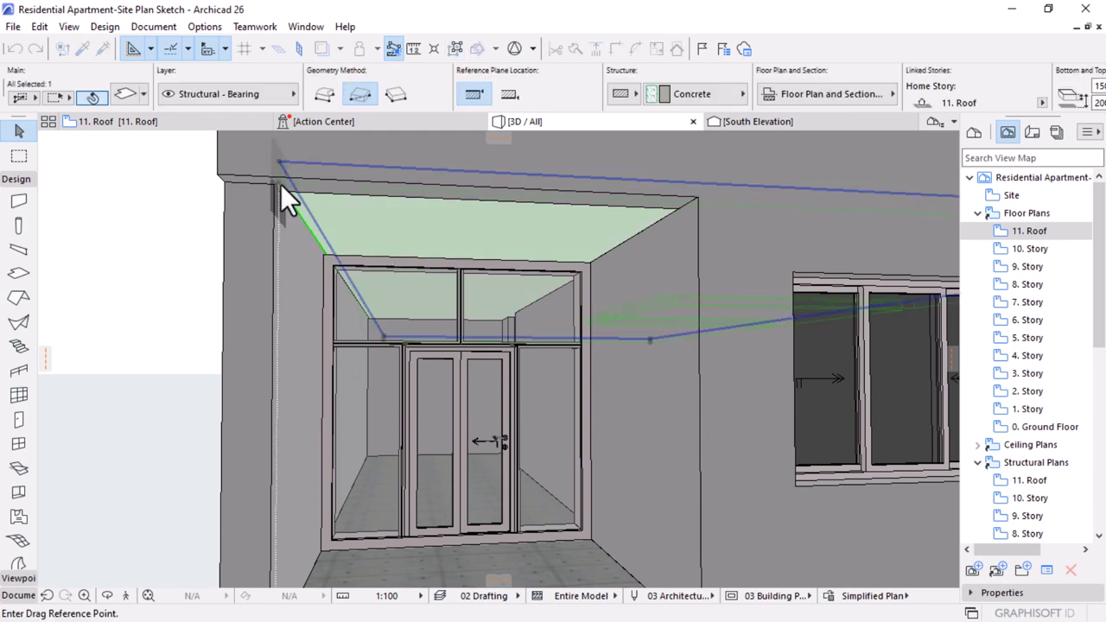
{"action": "left_click", "coordinate": [278, 192]}
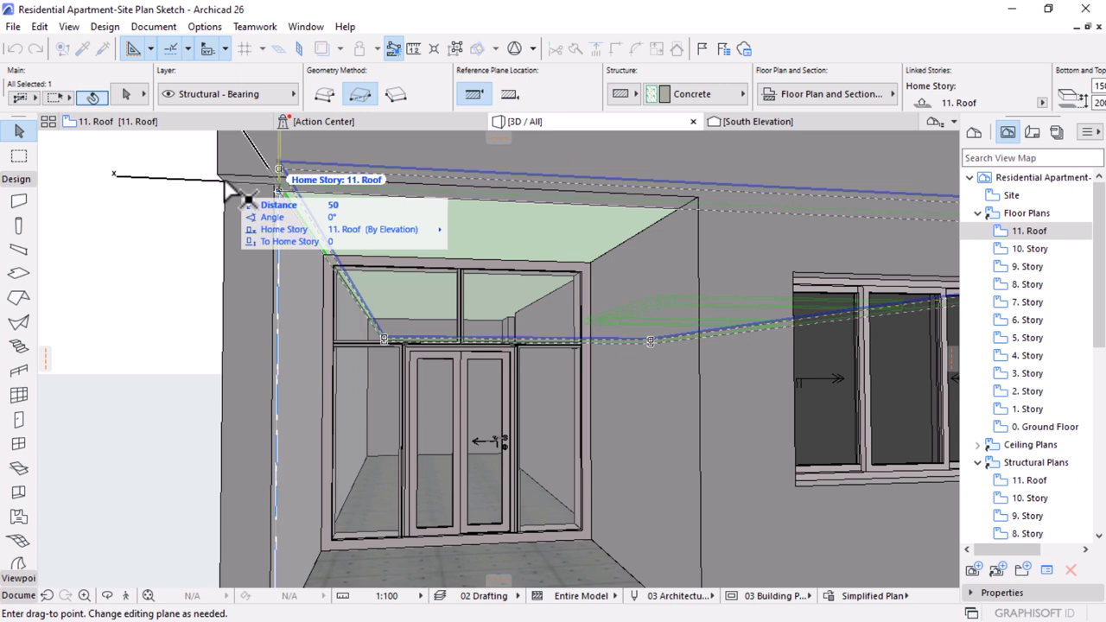
{"action": "left_click", "coordinate": [248, 200]}
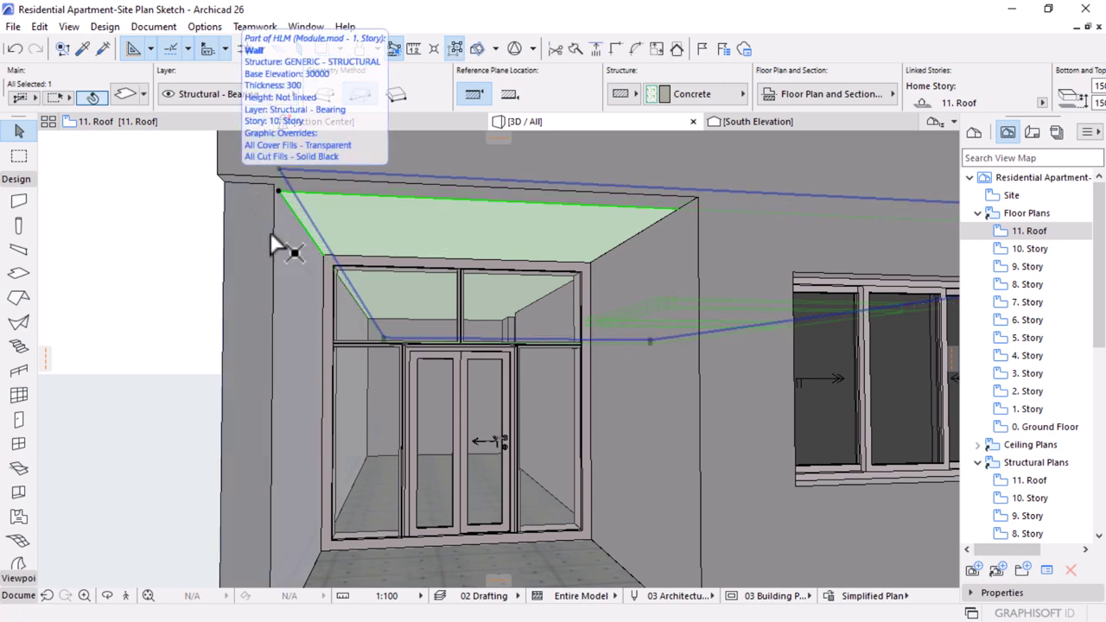
{"action": "key", "text": "Escape"}
- Select the 10. Story floor slab on the balcony facade and examine its underside above the glazed balcony door below
{"action": "scroll", "coordinate": [493, 328], "scroll_direction": "down", "scroll_amount": 5}
{"action": "scroll", "coordinate": [461, 286], "scroll_direction": "up", "scroll_amount": 3}
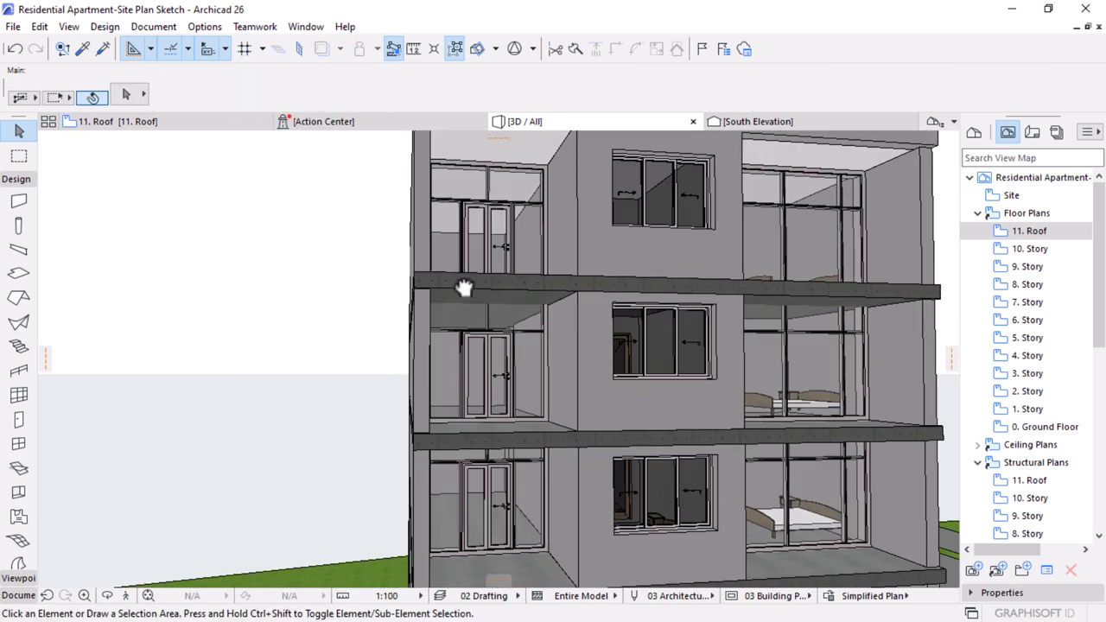
{"action": "middle_click_drag", "start_coordinate": [462, 286], "coordinate": [456, 337]}
{"action": "scroll", "coordinate": [456, 337], "scroll_direction": "up", "scroll_amount": 1}
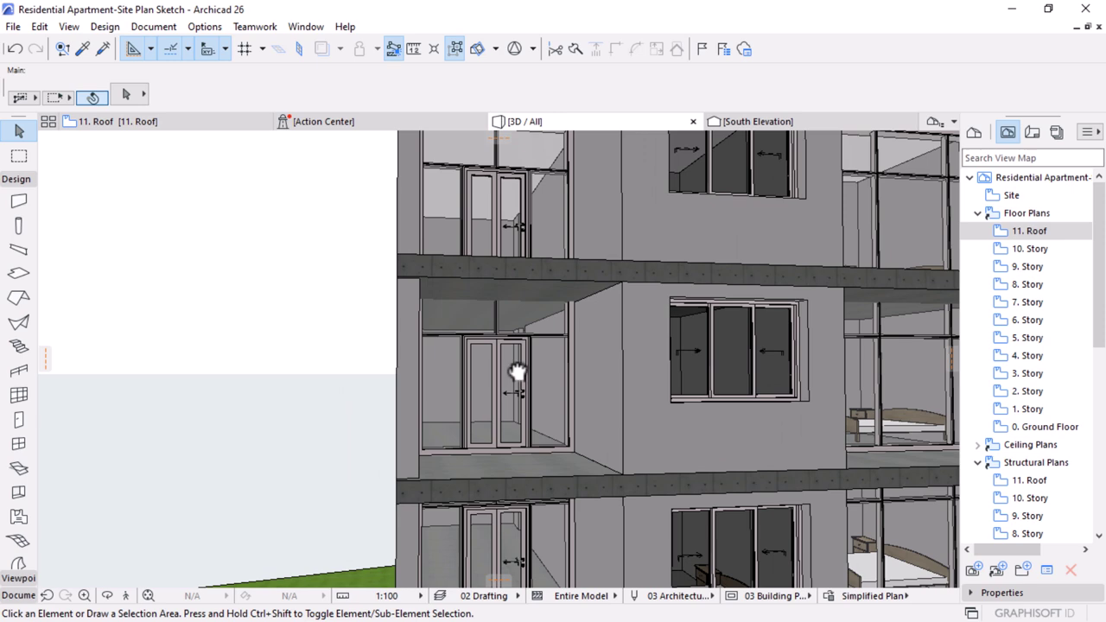
{"action": "left_click", "coordinate": [544, 277]}
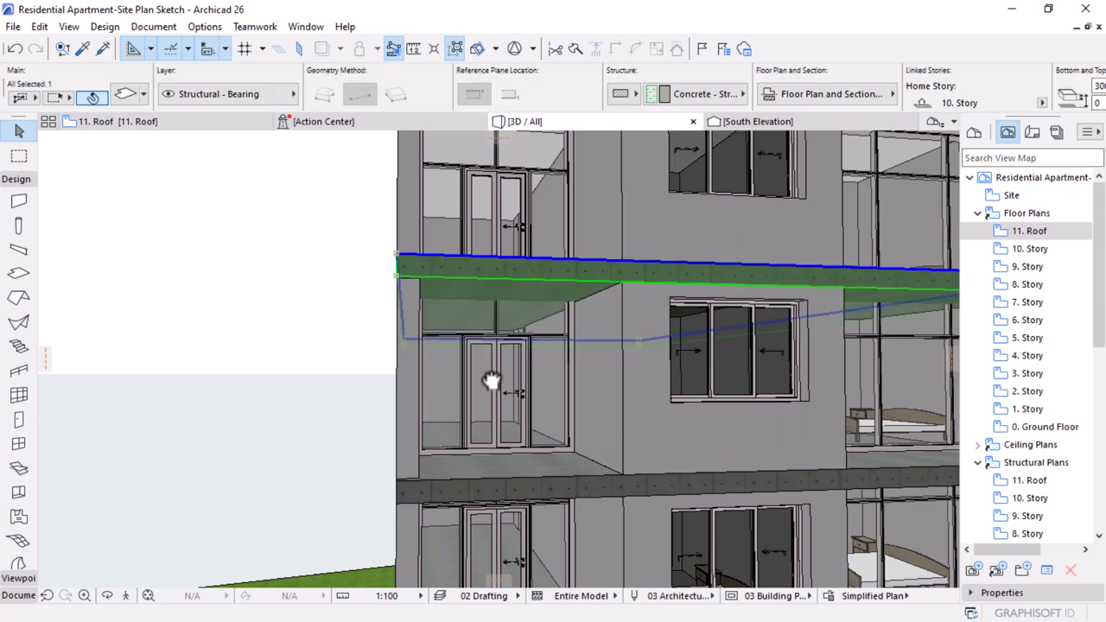
{"action": "scroll", "coordinate": [497, 357], "scroll_direction": "up", "scroll_amount": 5}
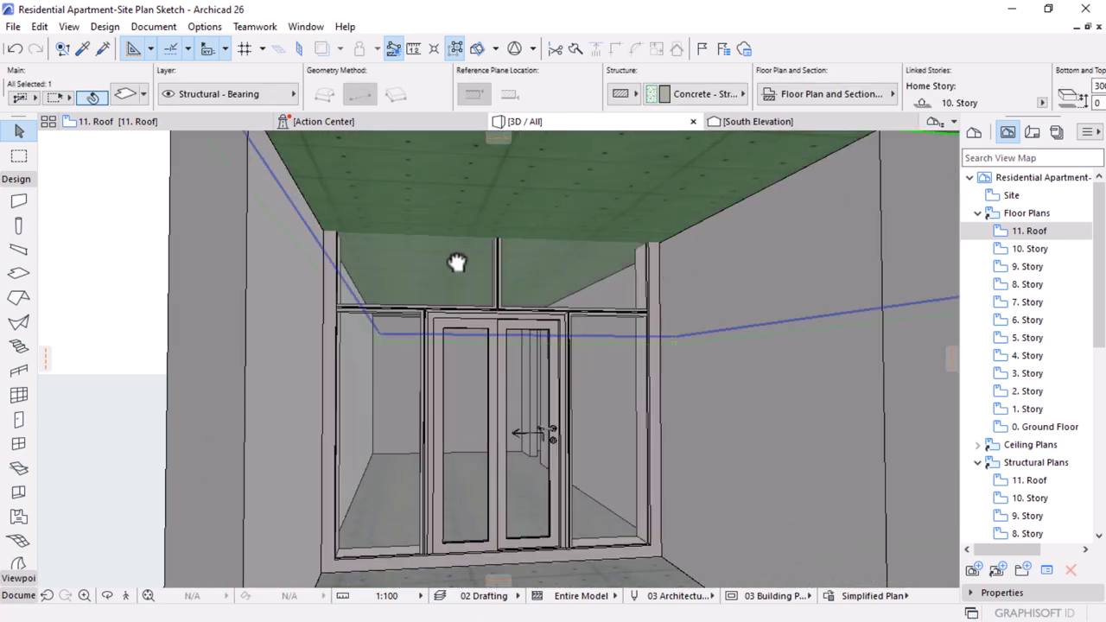
{"action": "key", "text": "Escape"}
- Select the balcony curtain walls on the 9. and 10. stories and examine how their tops meet the slabs above
{"action": "left_click", "coordinate": [433, 411]}
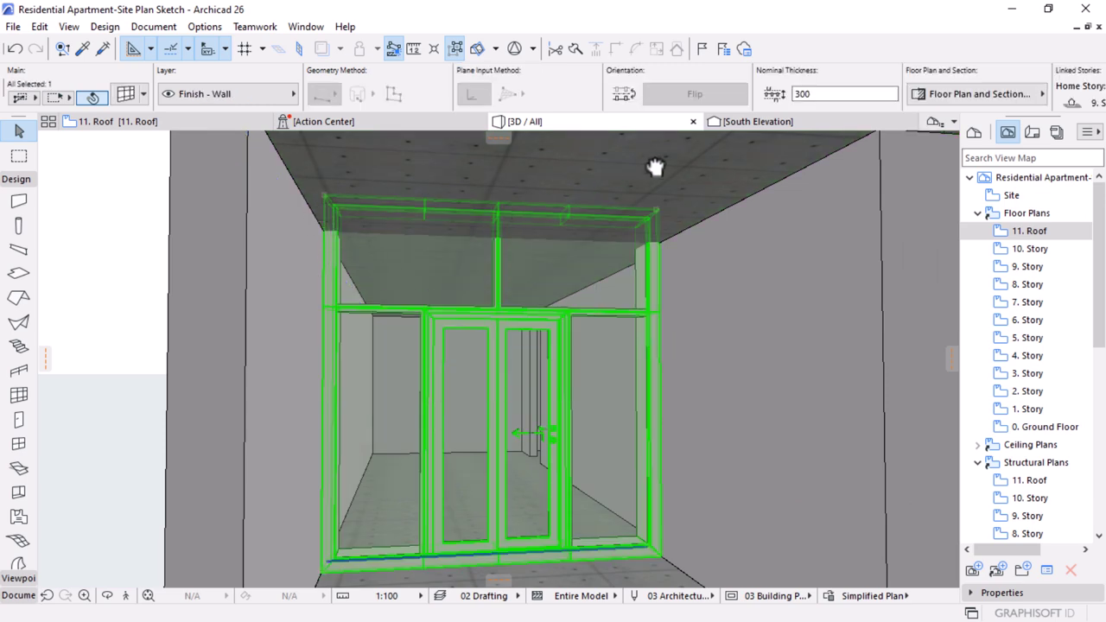
{"action": "scroll", "coordinate": [298, 391], "scroll_direction": "down", "scroll_amount": 5}
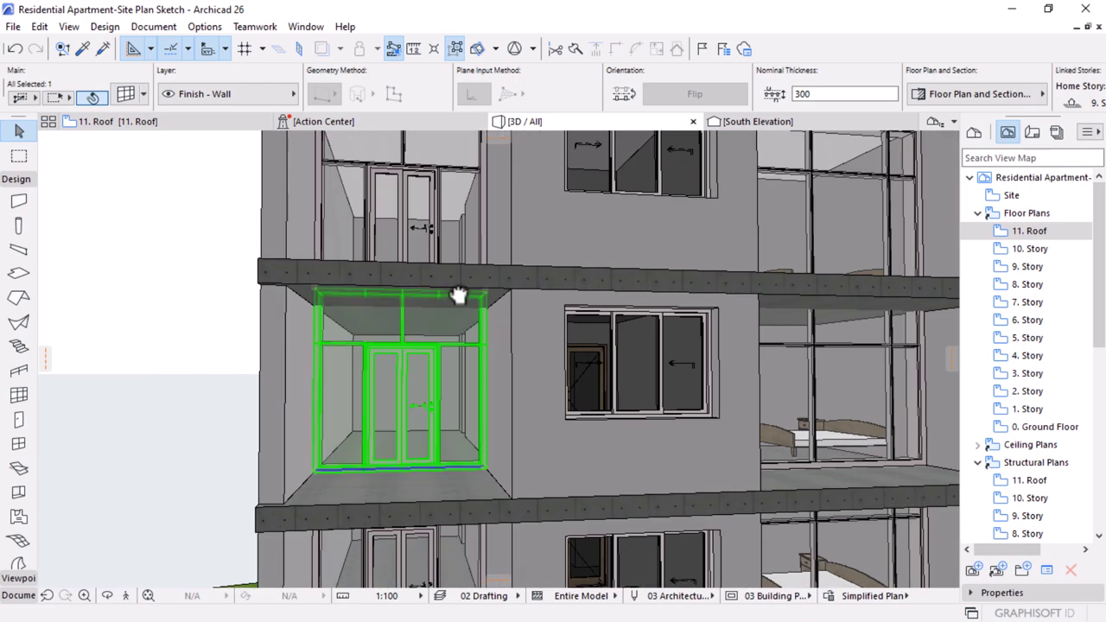
{"action": "mouse_move", "coordinate": [410, 311]}
{"action": "middle_mouse_down", "text": "shift"}
{"action": "mouse_move", "coordinate": [385, 346]}
{"action": "mouse_move", "coordinate": [400, 331]}
{"action": "mouse_move", "coordinate": [544, 353]}
{"action": "mouse_move", "coordinate": [402, 336]}
{"action": "mouse_move", "coordinate": [388, 308]}
{"action": "mouse_move", "coordinate": [387, 329]}
{"action": "mouse_move", "coordinate": [397, 303]}
{"action": "mouse_move", "coordinate": [414, 328]}
{"action": "middle_mouse_up", "text": "shift"}
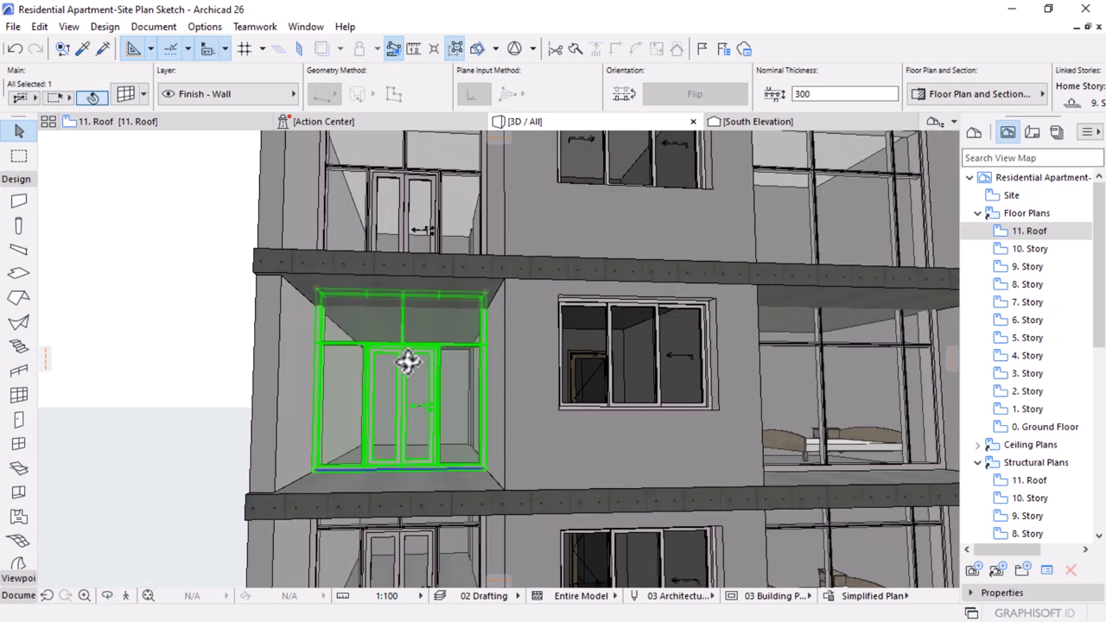
{"action": "mouse_move", "coordinate": [354, 335]}
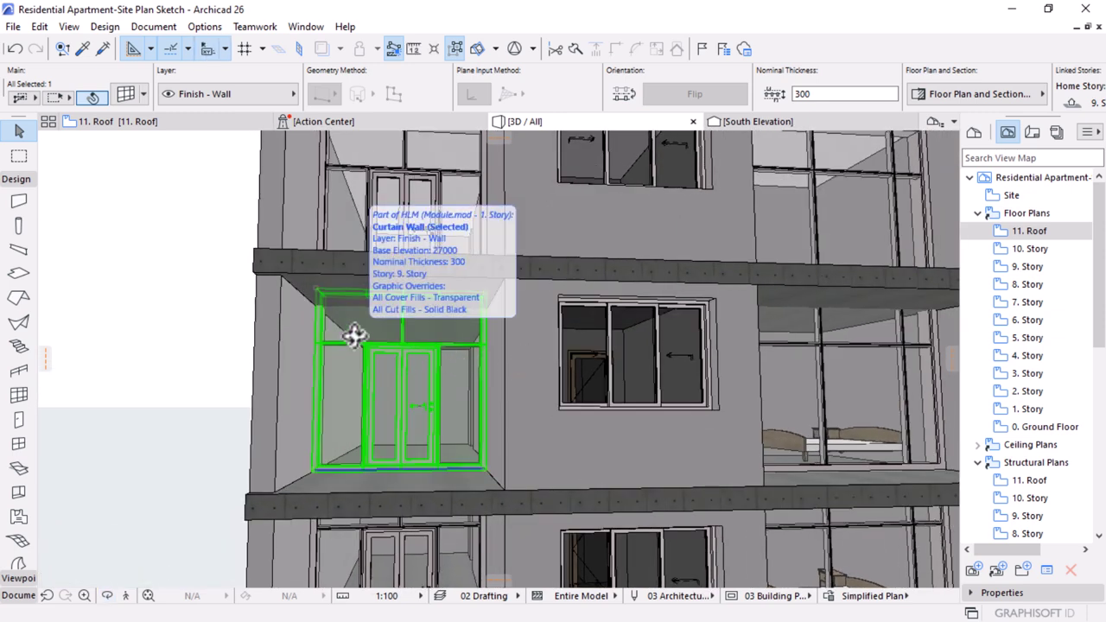
{"action": "middle_click_drag", "start_coordinate": [552, 333], "coordinate": [429, 346]}
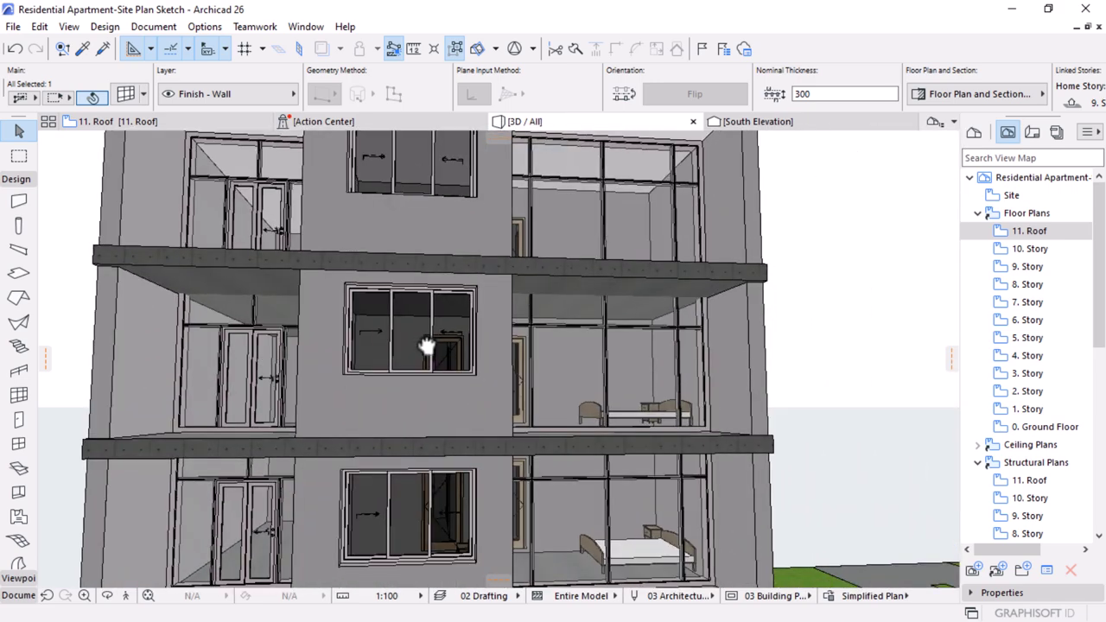
{"action": "left_click", "coordinate": [583, 367]}
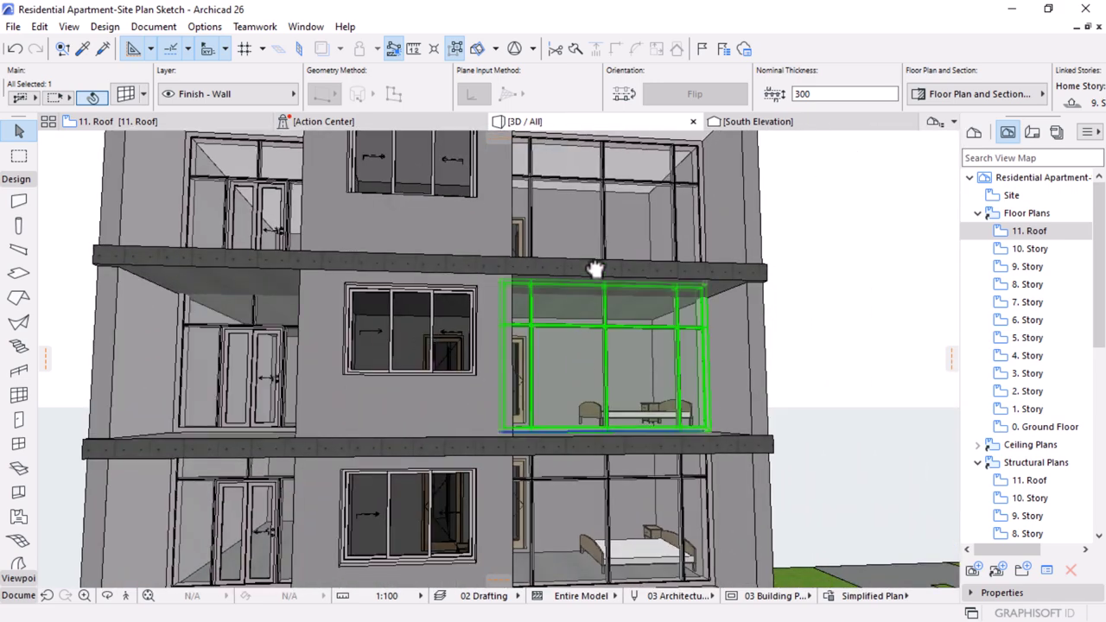
{"action": "left_click", "coordinate": [592, 220]}
{"action": "scroll", "coordinate": [527, 362], "scroll_direction": "down", "scroll_amount": 5}
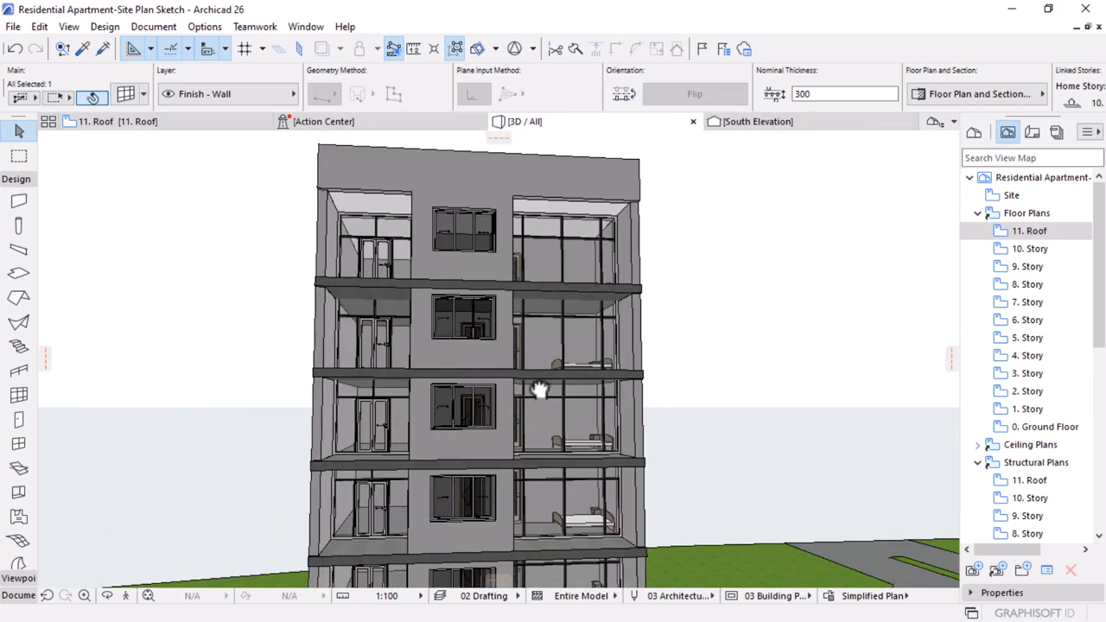
- Deselect the balcony curtain wall and switch to the 3D view of the Residential Apartment typical unit project
{"action": "middle_click_drag", "start_coordinate": [526, 402], "coordinate": [441, 429], "text": "shift"}
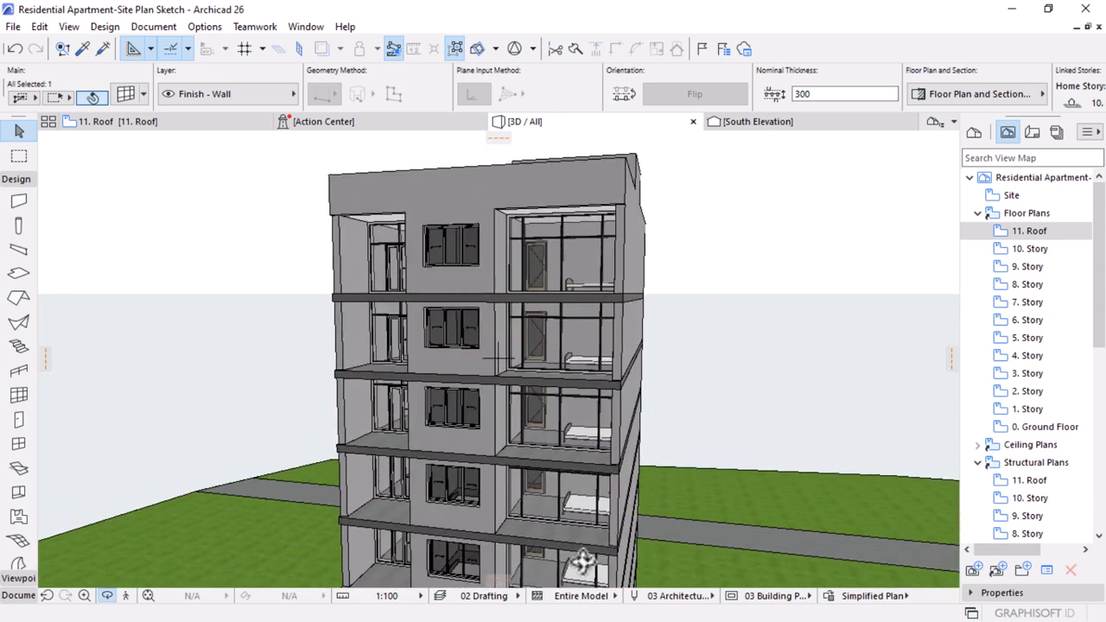
{"action": "key", "text": "Escape"}
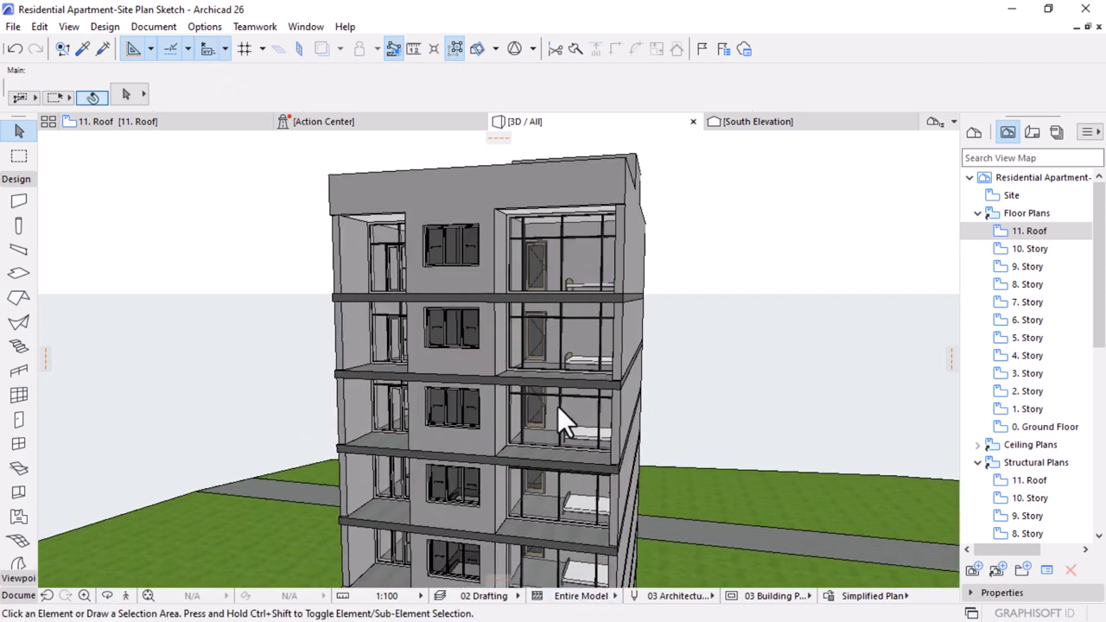
{"action": "key", "text": "super"}
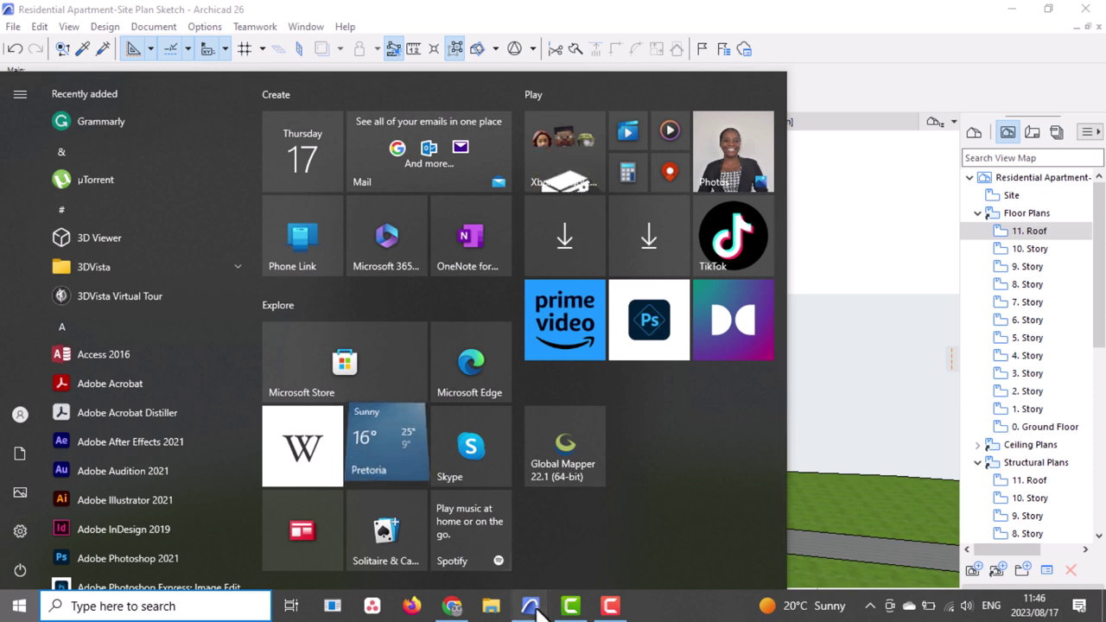
{"action": "mouse_move", "coordinate": [530, 605]}
{"action": "left_click", "coordinate": [713, 544]}
{"action": "left_click", "coordinate": [519, 115]}
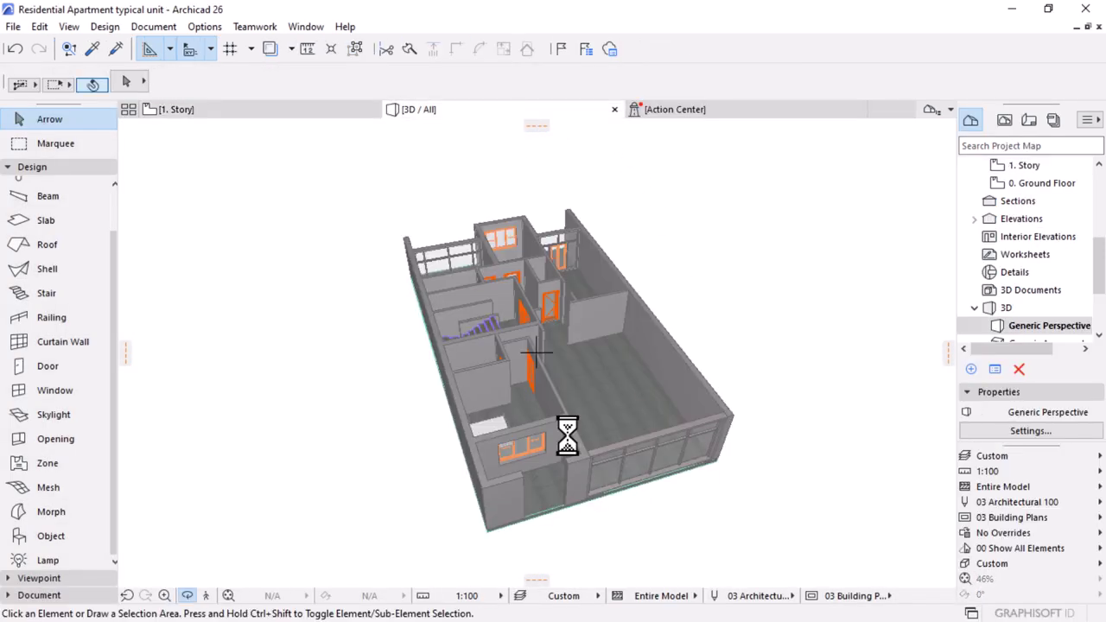
- Set the height of the typical unit's three curtain walls, the wide living-room one and both at the opposite end, to 2700
{"action": "scroll", "coordinate": [593, 469], "scroll_direction": "up", "scroll_amount": 3}
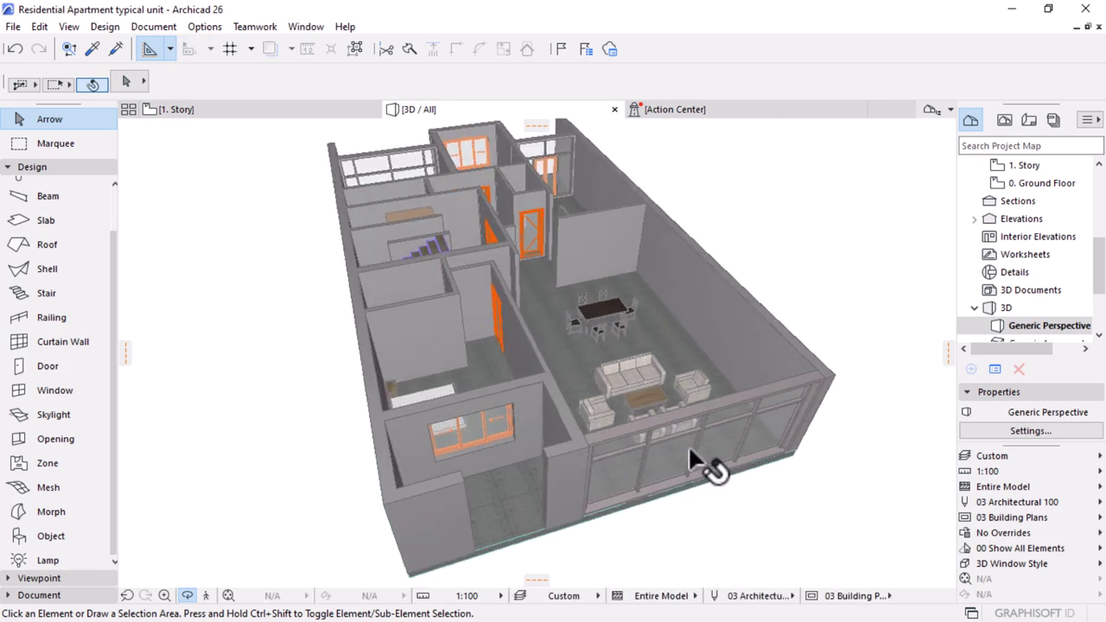
{"action": "left_click", "coordinate": [689, 447]}
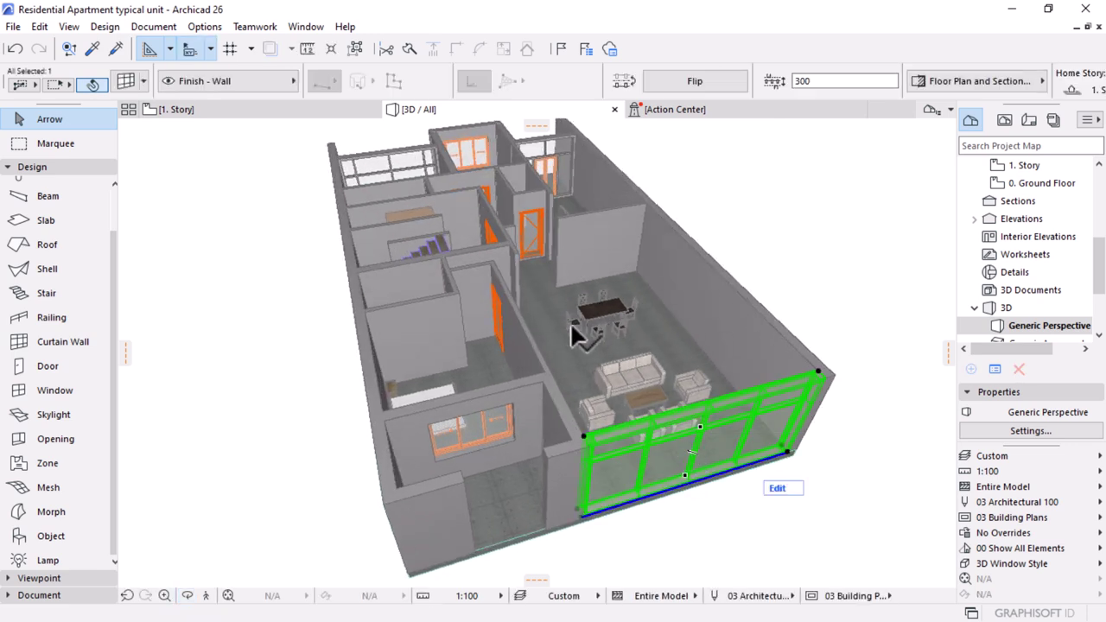
{"action": "middle_click_drag", "start_coordinate": [570, 321], "coordinate": [577, 415]}
{"action": "left_click", "coordinate": [557, 229], "text": "shift"}
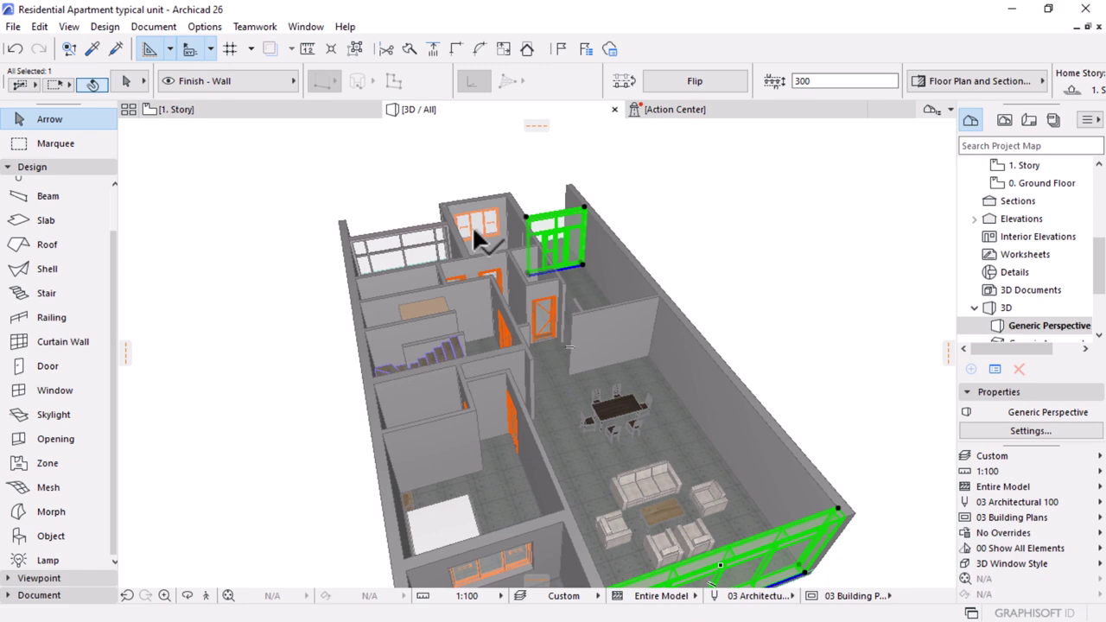
{"action": "left_click", "coordinate": [423, 255], "text": "shift"}
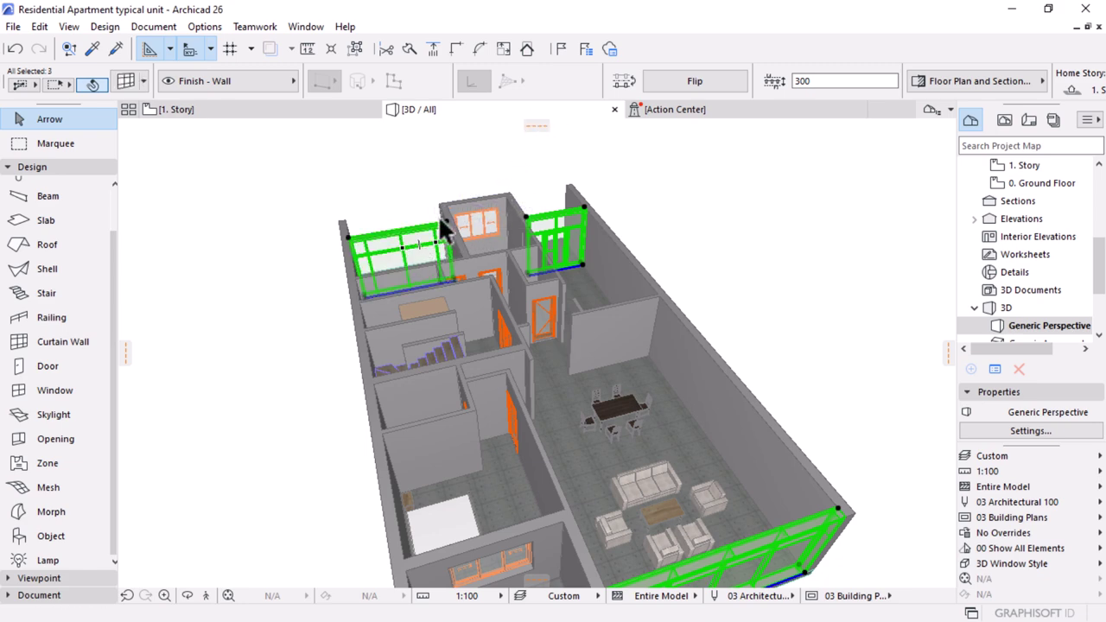
{"action": "scroll", "coordinate": [444, 230], "scroll_direction": "down", "scroll_amount": 3}
{"action": "scroll", "coordinate": [606, 373], "scroll_direction": "up", "scroll_amount": 2}
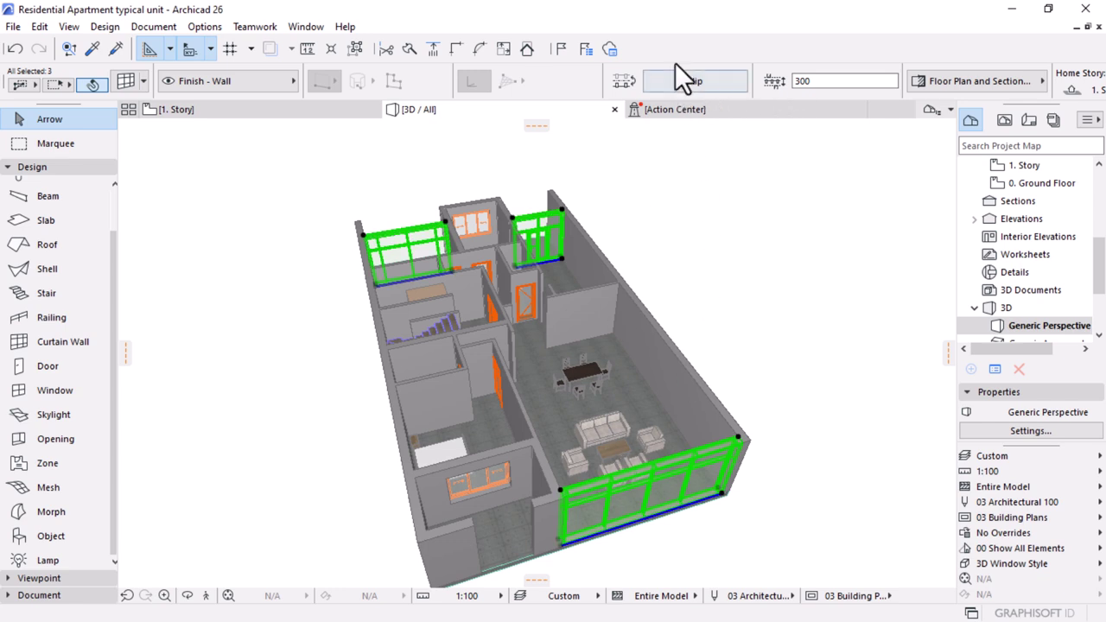
{"action": "scroll", "coordinate": [749, 83], "scroll_direction": "down", "scroll_amount": 2}
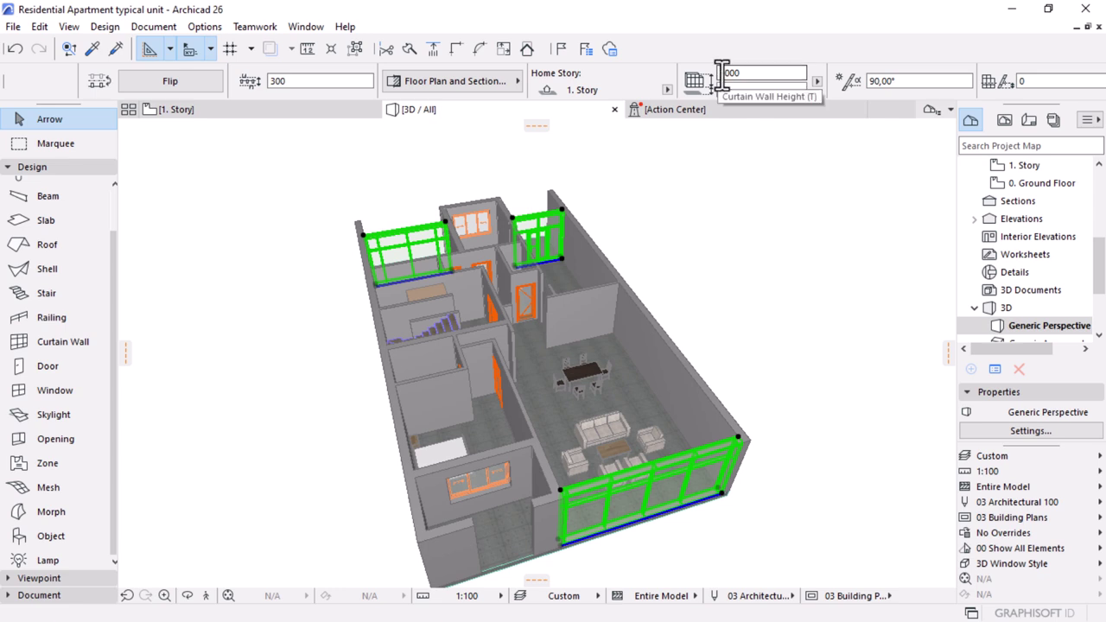
{"action": "left_click", "coordinate": [778, 75]}
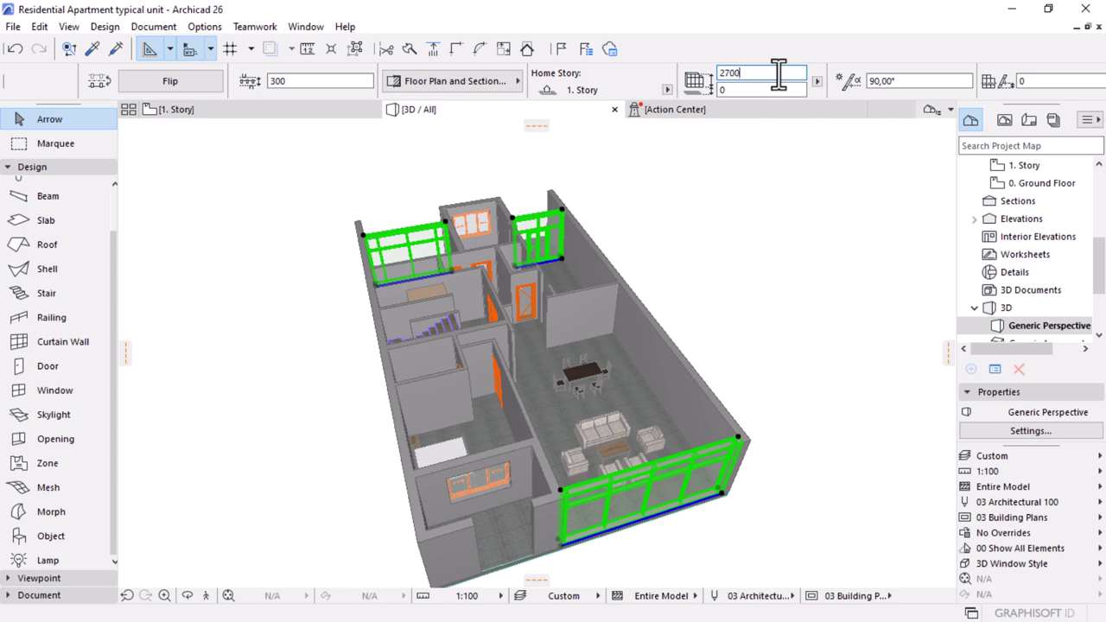
{"action": "left_click", "coordinate": [784, 221]}
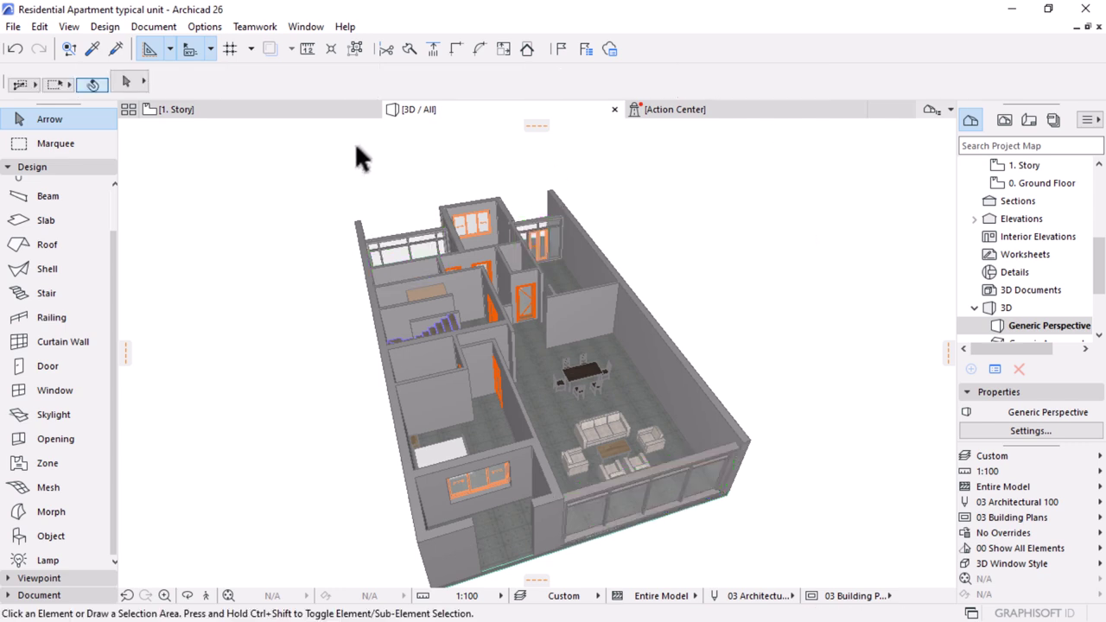
- Save all elements of the 1. Story floor plan as a module file, replacing Module.mod in the Residential Apartment folder
{"action": "left_click", "coordinate": [238, 110]}
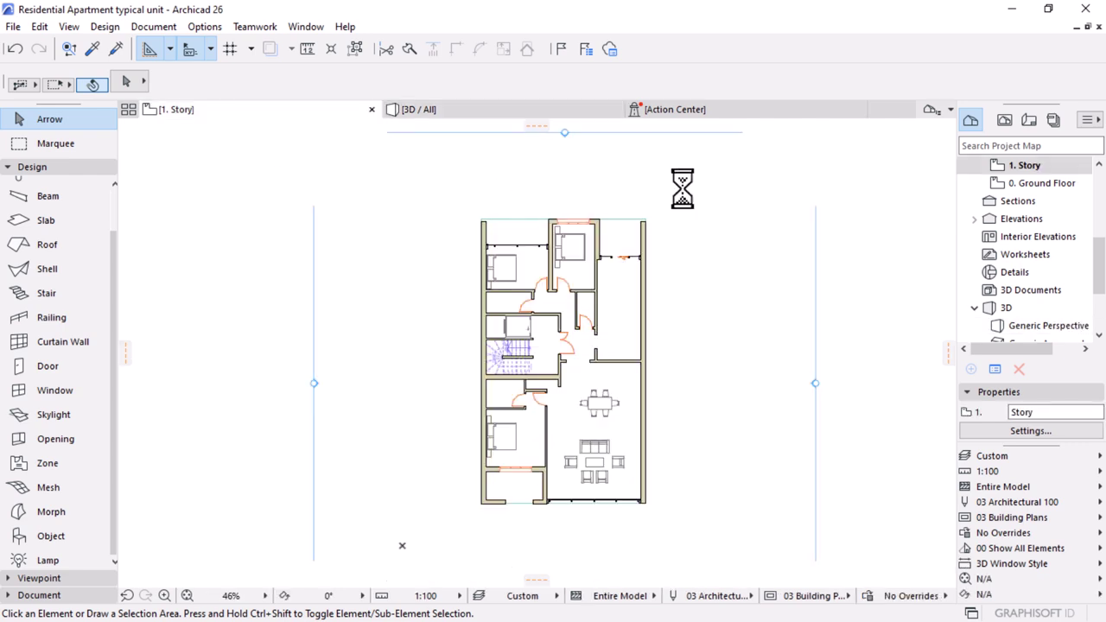
{"action": "left_click", "coordinate": [421, 513]}
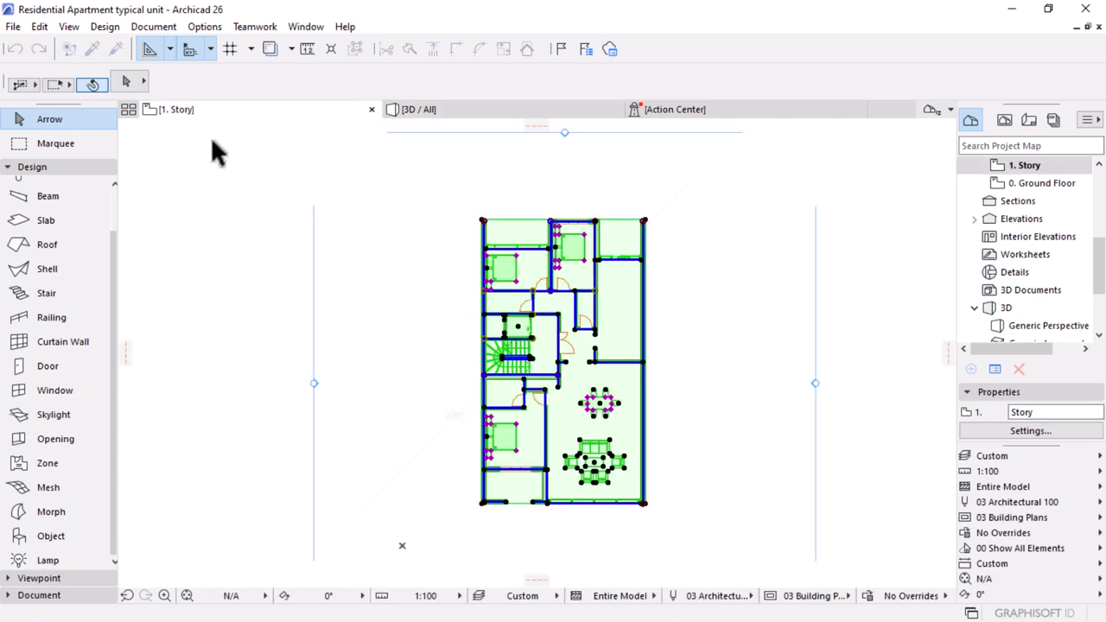
{"action": "left_click", "coordinate": [12, 28]}
{"action": "mouse_move", "coordinate": [72, 273]}
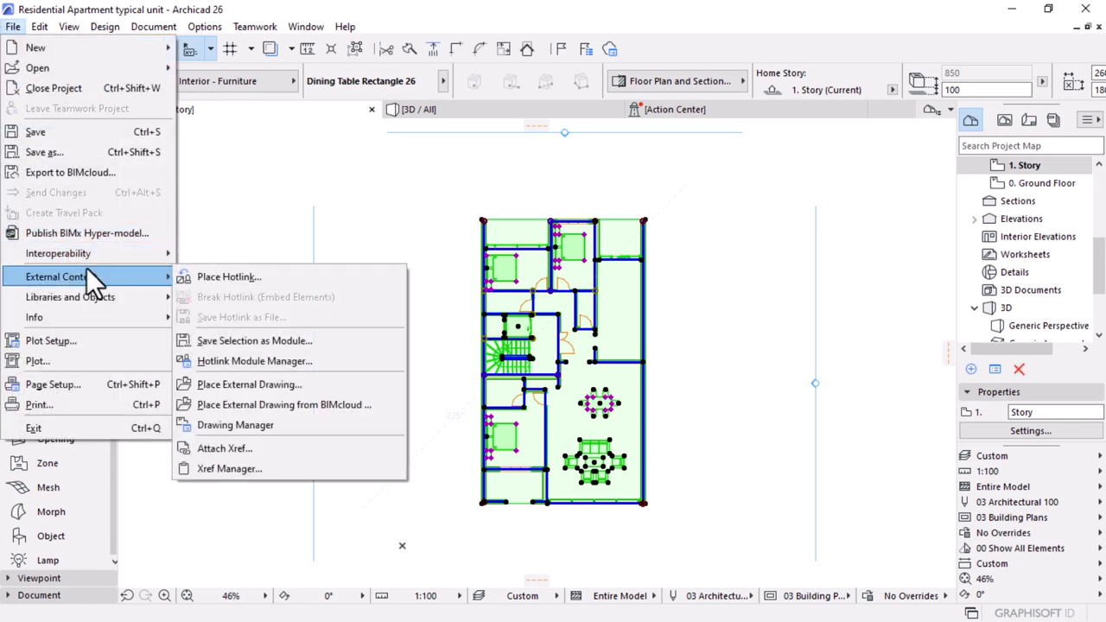
{"action": "left_click", "coordinate": [257, 340]}
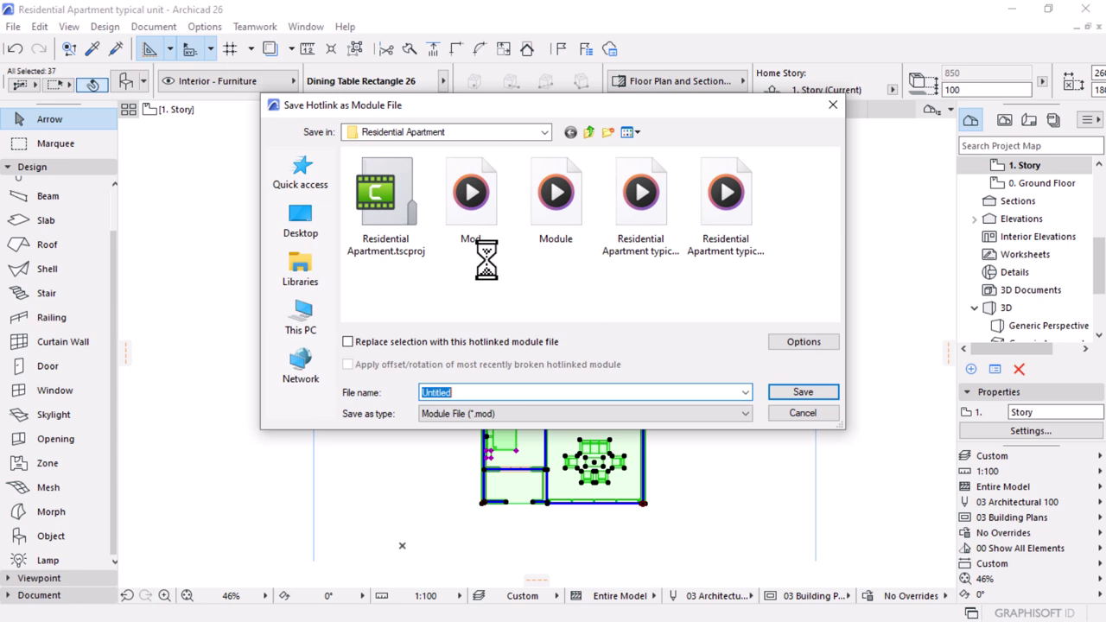
{"action": "left_click", "coordinate": [555, 197]}
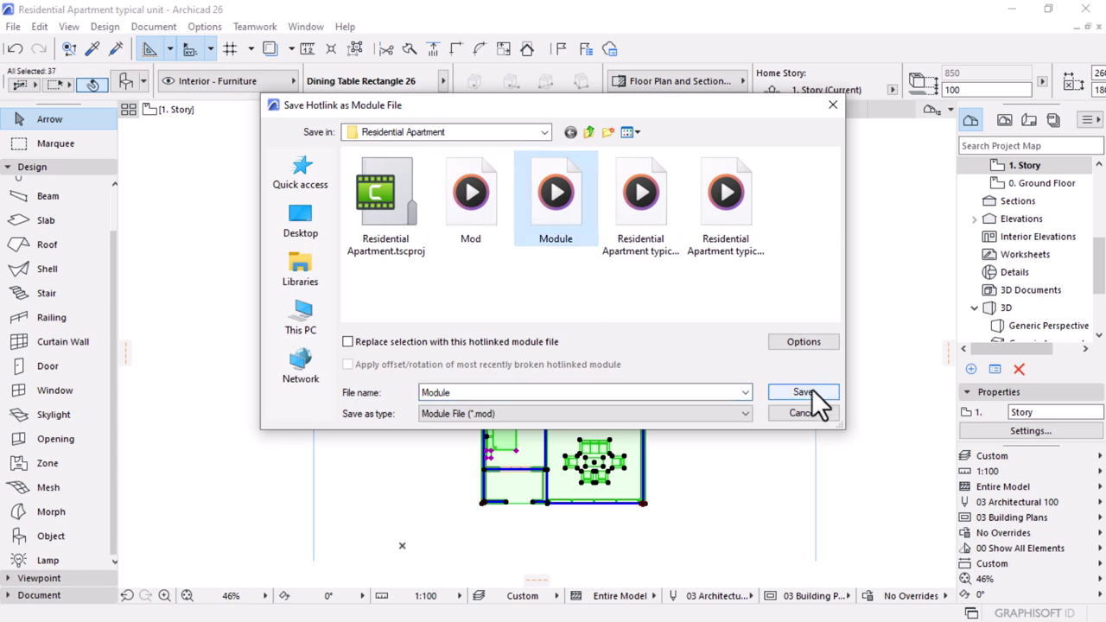
{"action": "left_click", "coordinate": [811, 392]}
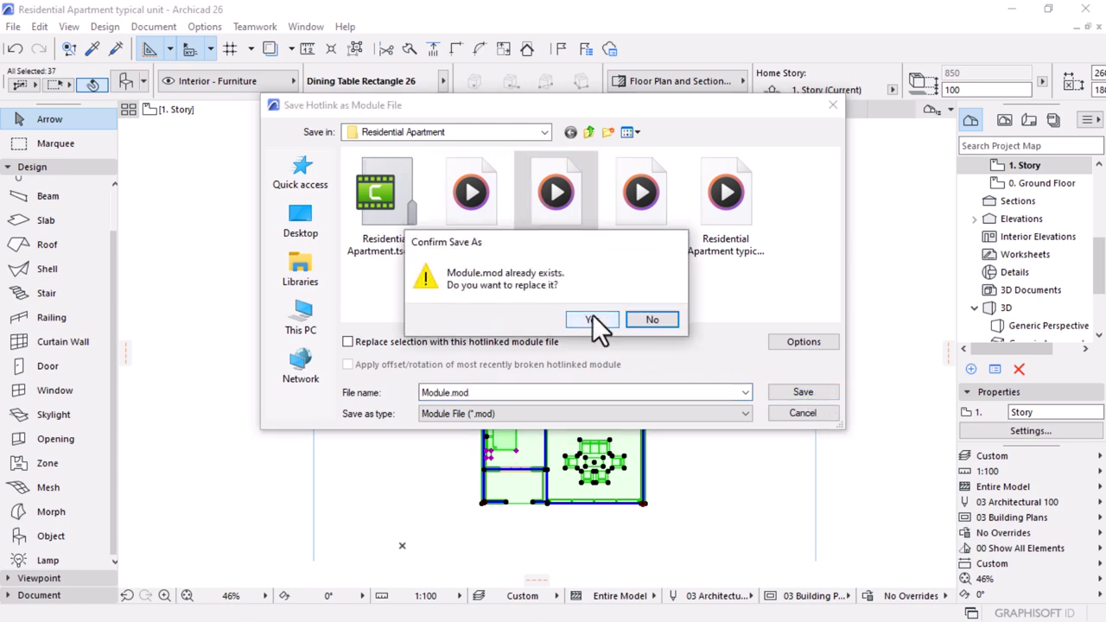
{"action": "left_click", "coordinate": [589, 316]}
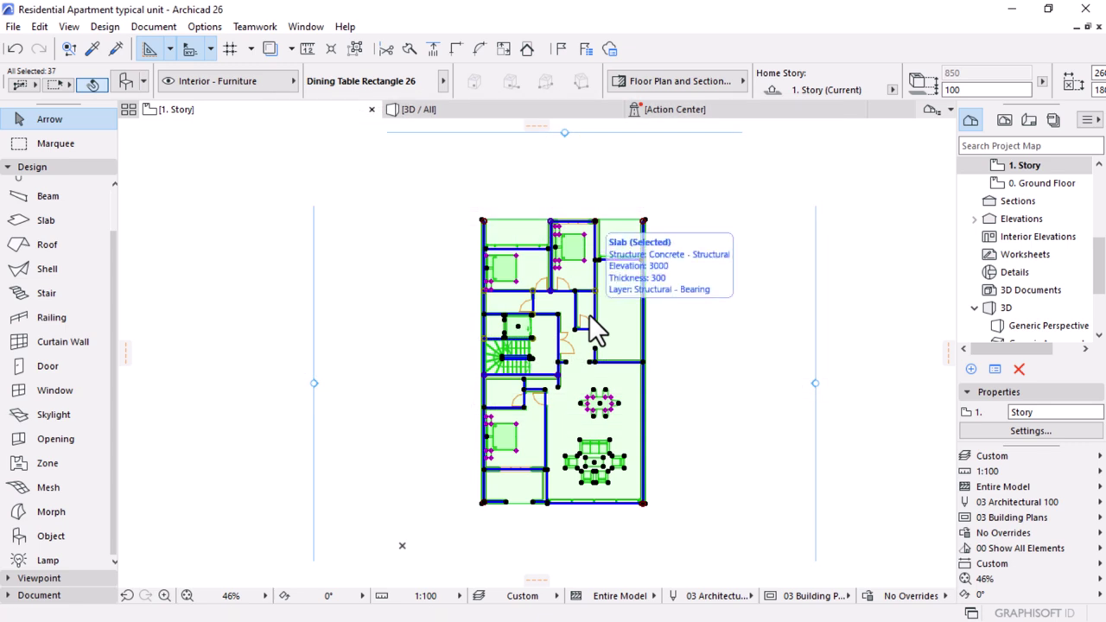
- Switch back to the Residential Apartment-Site Plan Sketch project and open the Hotlink Module Manager
{"action": "key", "text": "super"}
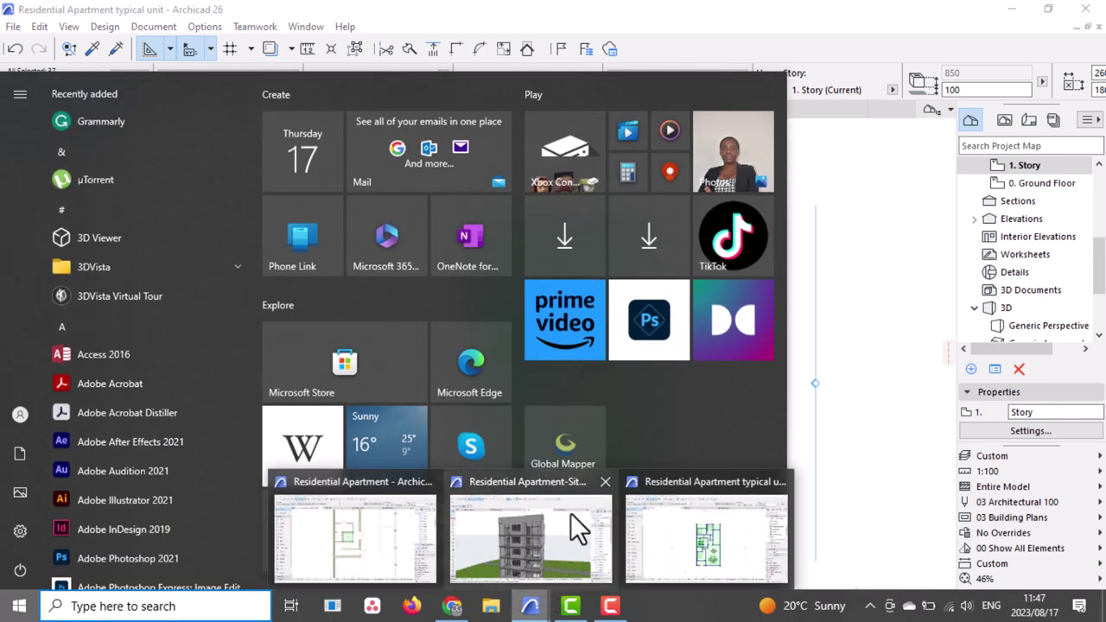
{"action": "left_click", "coordinate": [570, 512]}
{"action": "left_click", "coordinate": [843, 311]}
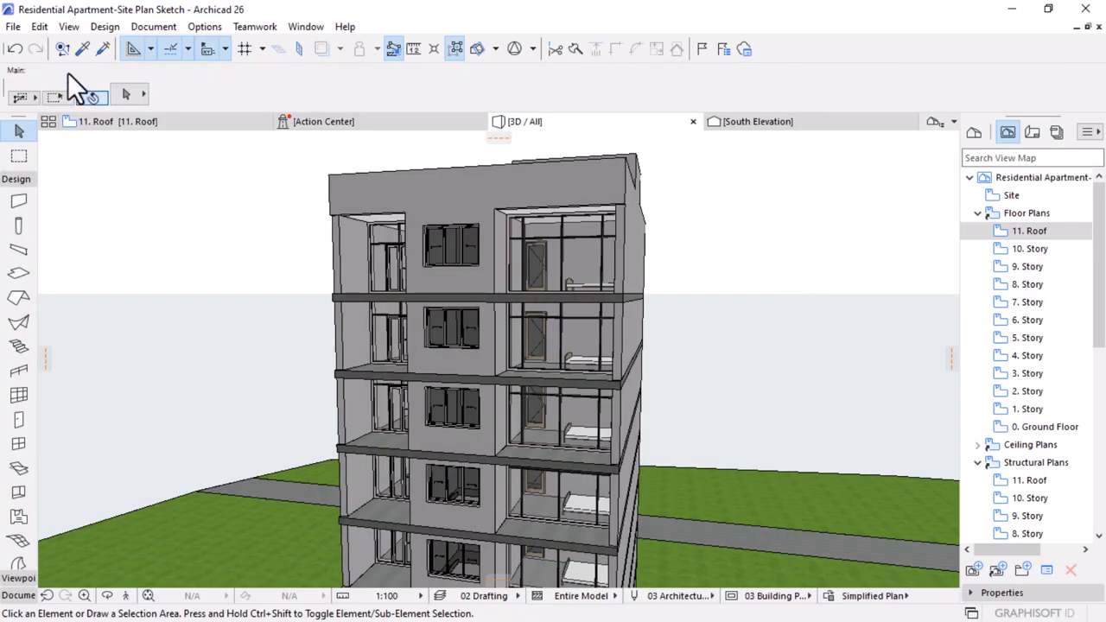
{"action": "left_click", "coordinate": [13, 26]}
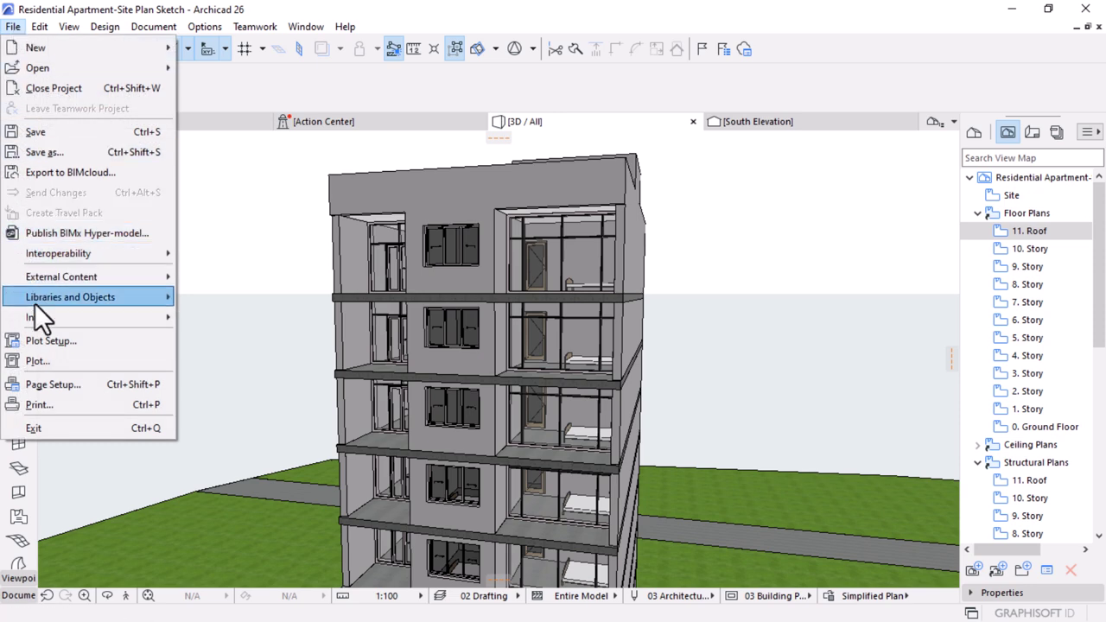
{"action": "mouse_move", "coordinate": [41, 282]}
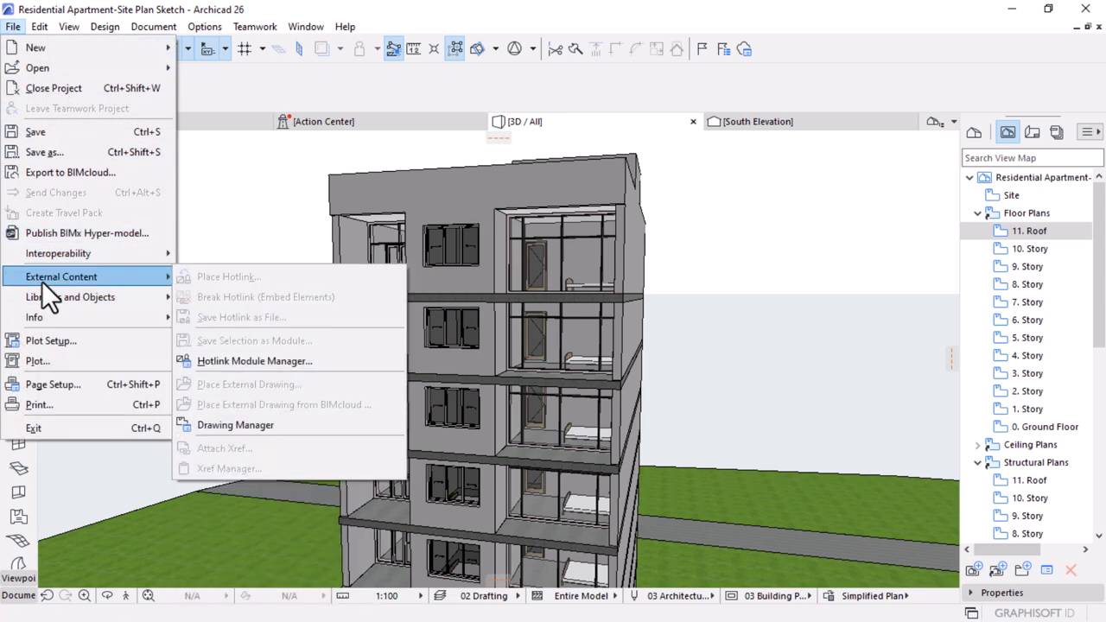
{"action": "left_click", "coordinate": [232, 363]}
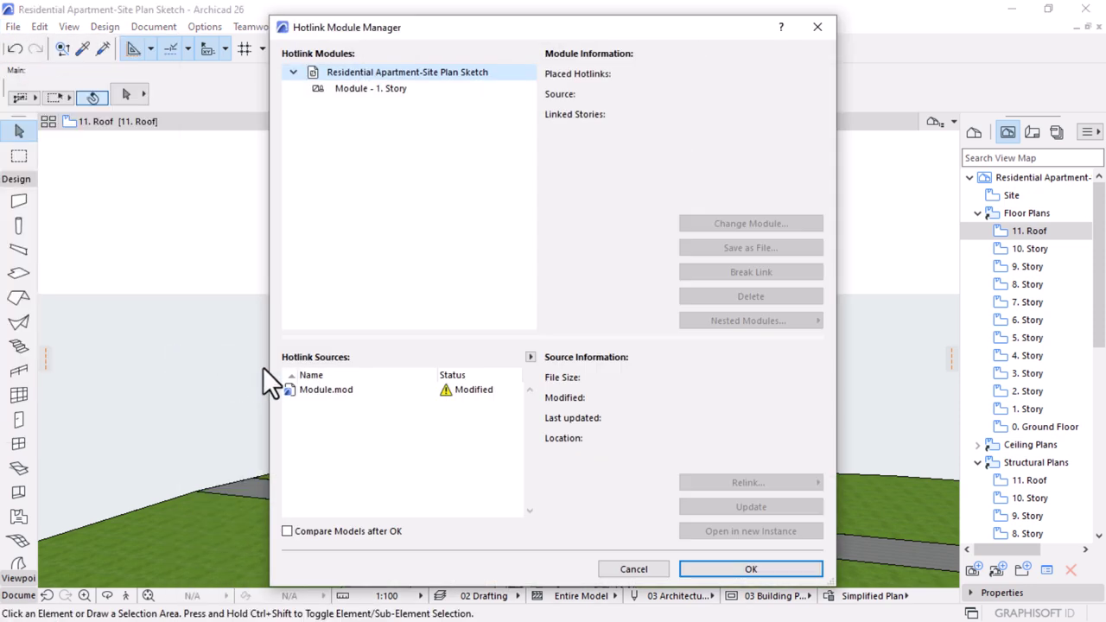
- Update the Module.mod source of the Module - 1. Story hotlink and apply the update to the tower
{"action": "left_click", "coordinate": [377, 93]}
{"action": "mouse_move", "coordinate": [386, 97]}
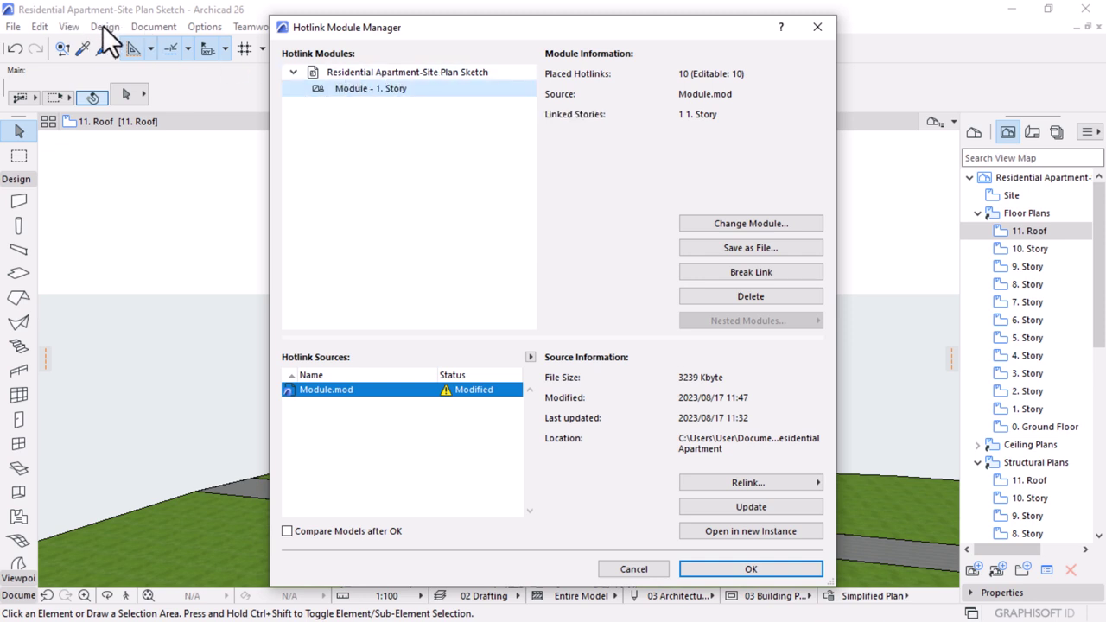
{"action": "left_click", "coordinate": [404, 72]}
{"action": "left_click", "coordinate": [372, 88]}
{"action": "left_click", "coordinate": [714, 509]}
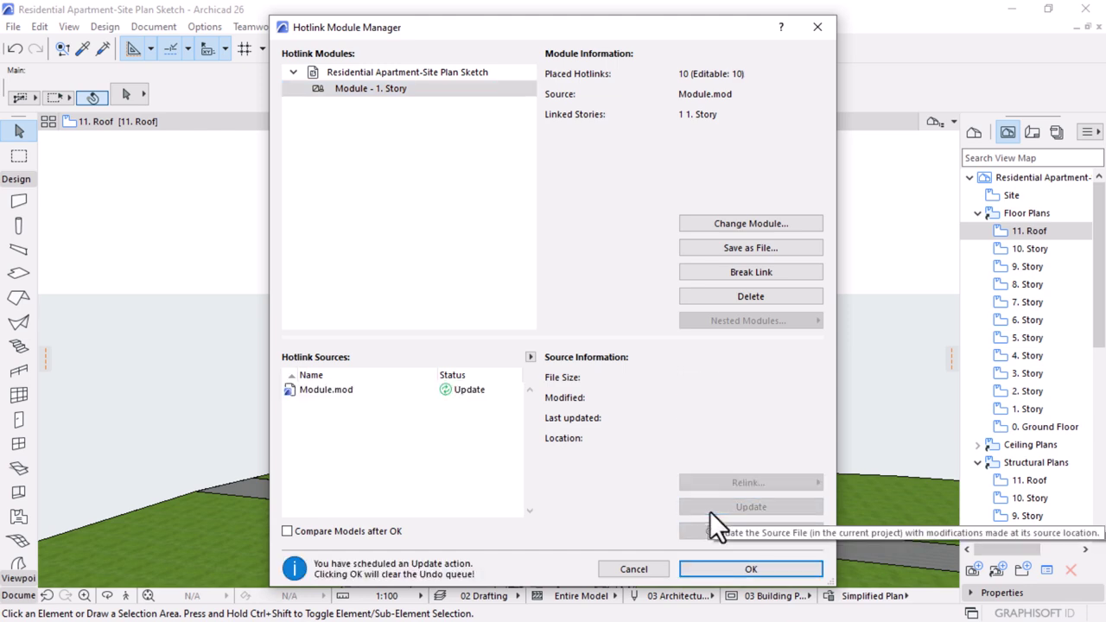
{"action": "left_click", "coordinate": [717, 567]}
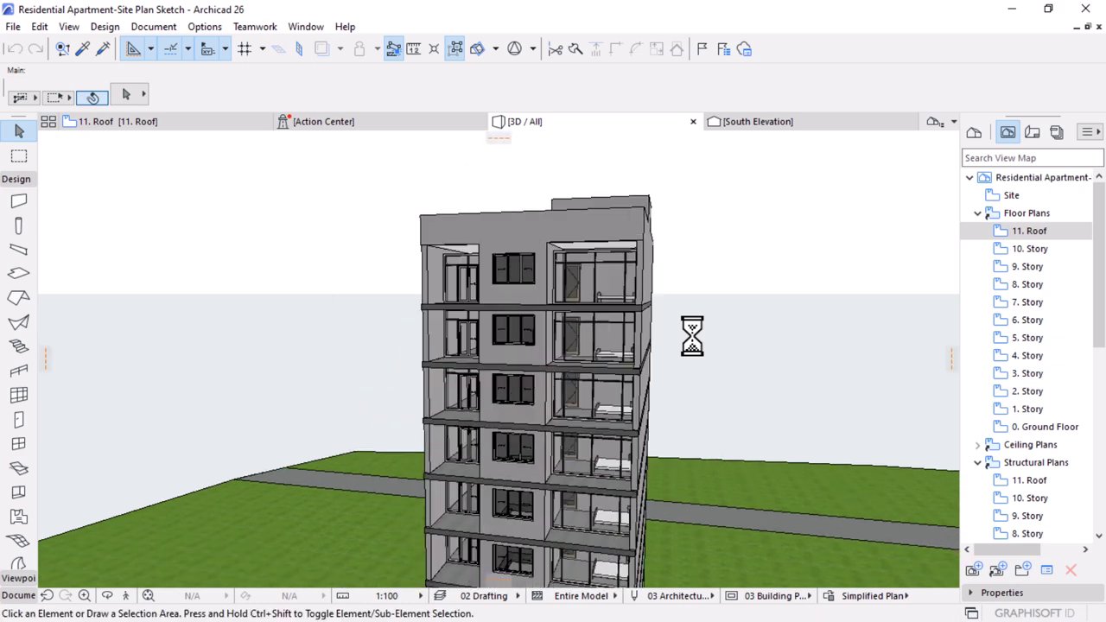
- Examine the tower's balcony facade up close to check how the updated curtain walls meet the slabs above
{"action": "middle_click_drag", "start_coordinate": [691, 337], "coordinate": [578, 271], "text": "shift"}
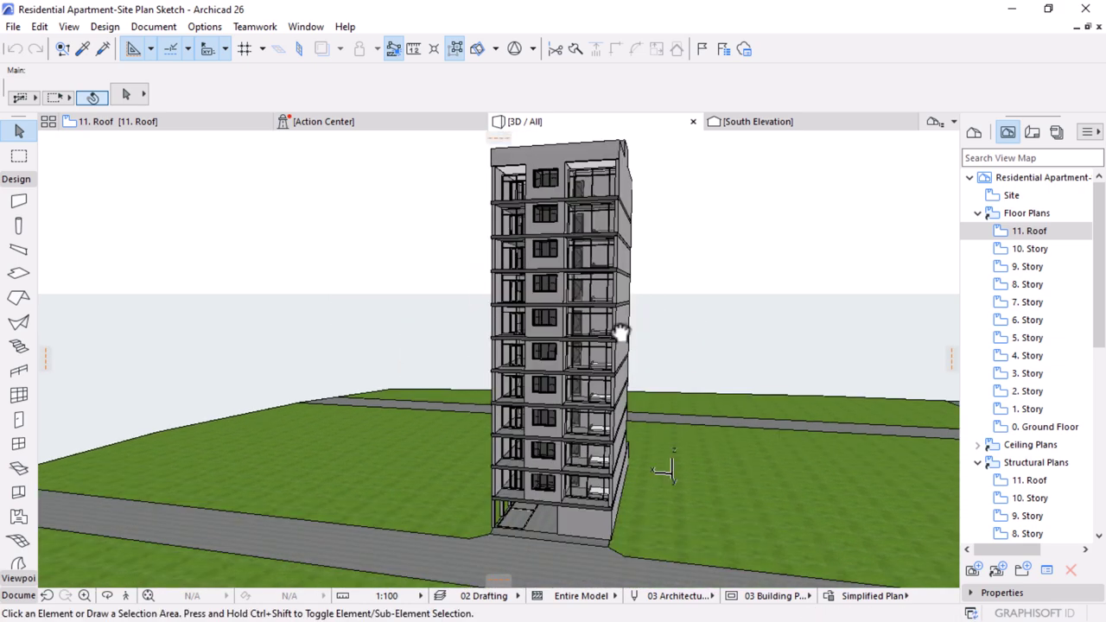
{"action": "middle_click_drag", "start_coordinate": [620, 334], "coordinate": [558, 429], "text": "shift"}
{"action": "scroll", "coordinate": [528, 444], "scroll_direction": "up", "scroll_amount": 6}
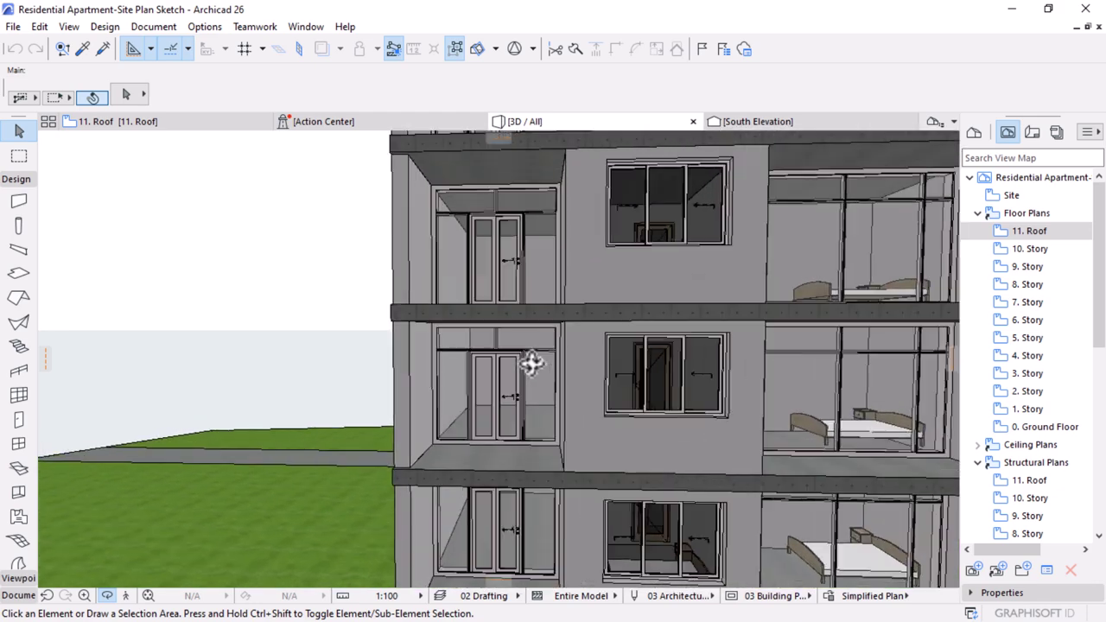
{"action": "middle_click_drag", "start_coordinate": [531, 364], "coordinate": [527, 326], "text": "shift"}
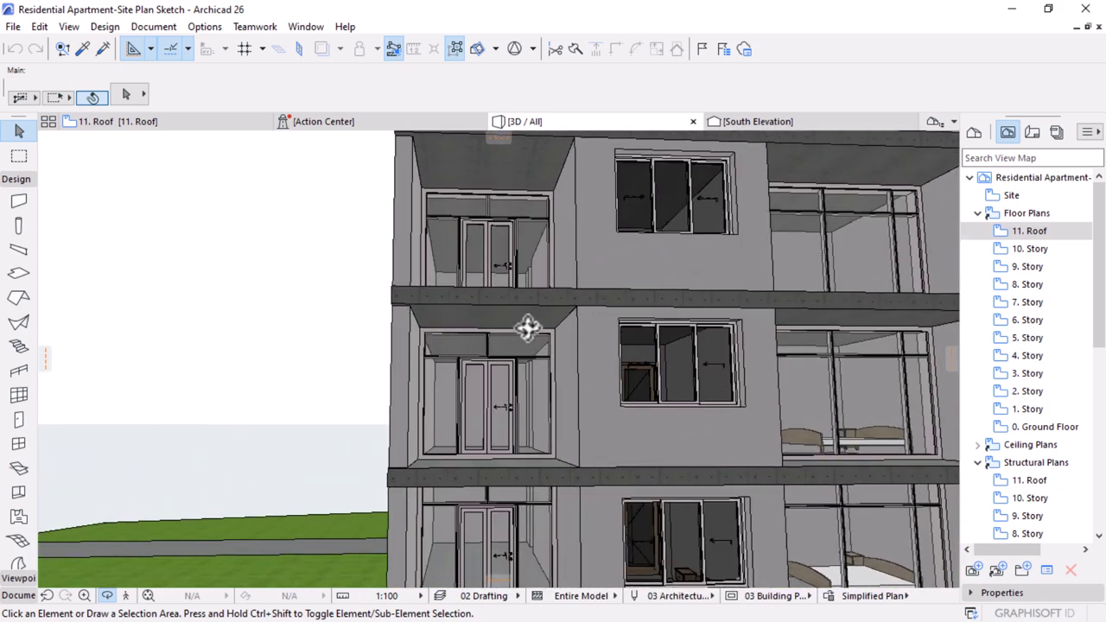
{"action": "middle_click_drag", "start_coordinate": [518, 369], "coordinate": [590, 364], "text": "shift"}
{"action": "scroll", "coordinate": [765, 363], "scroll_direction": "down", "scroll_amount": 10}
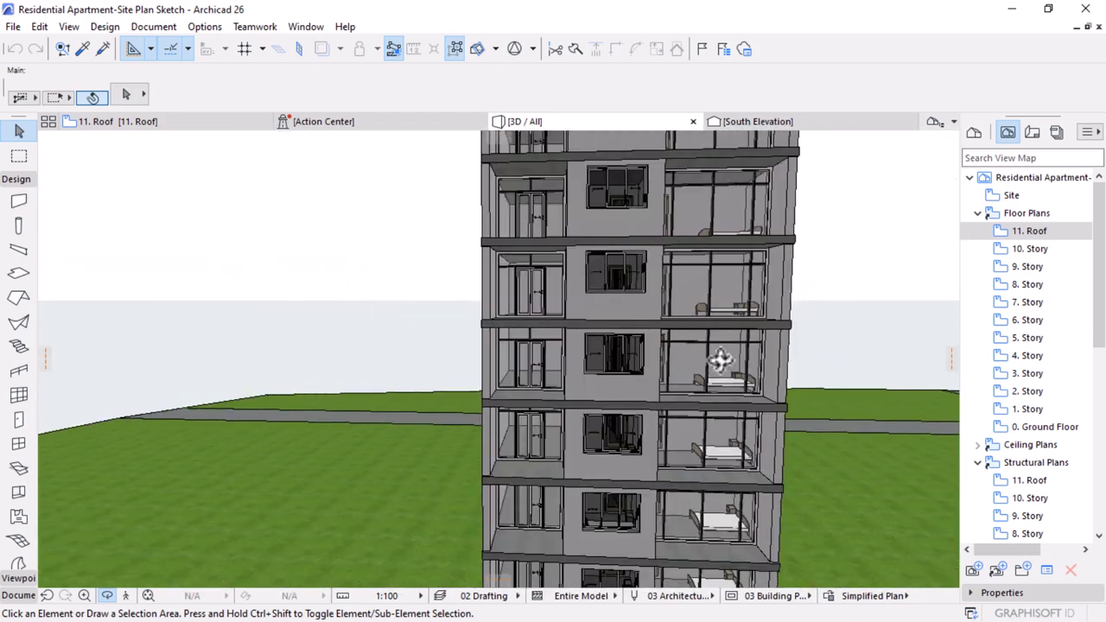
- Delete the two freestanding ground-floor columns beside the open end of the low yard wall outside the tower
{"action": "middle_click_drag", "start_coordinate": [721, 364], "coordinate": [730, 501], "text": "shift"}
{"action": "scroll", "coordinate": [535, 467], "scroll_direction": "up", "scroll_amount": 8}
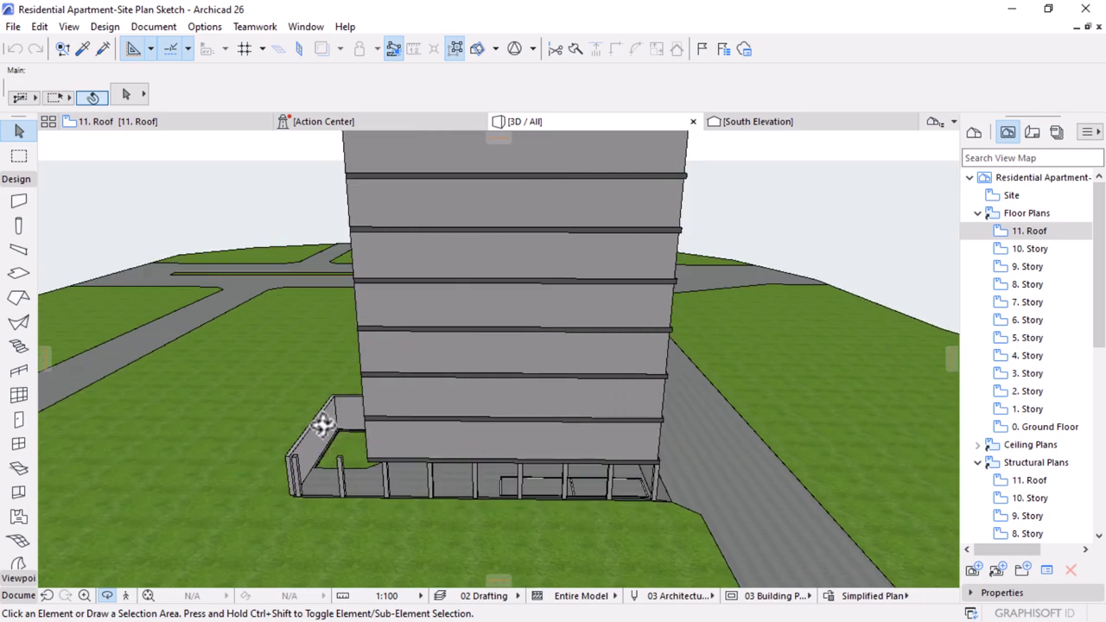
{"action": "middle_click_drag", "start_coordinate": [320, 423], "coordinate": [481, 469], "text": "shift"}
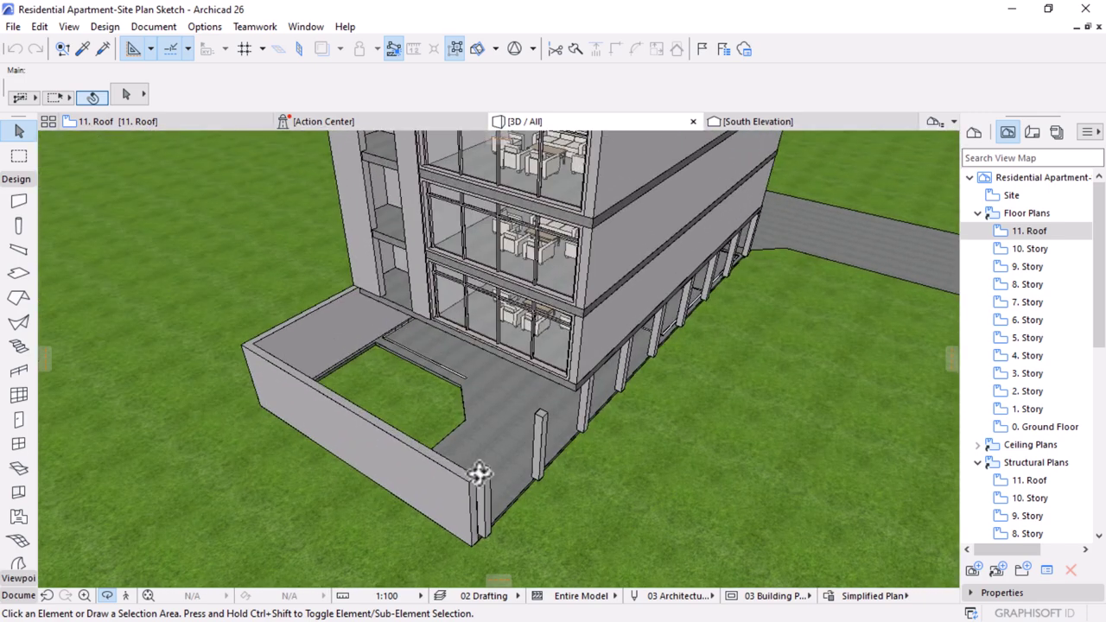
{"action": "left_click", "coordinate": [531, 432]}
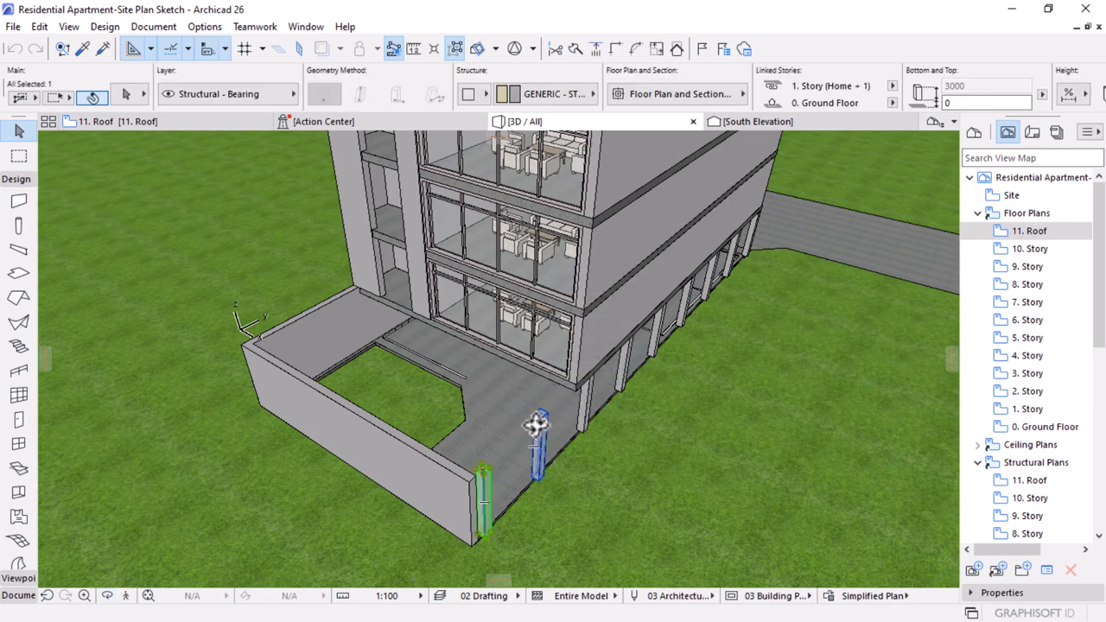
{"action": "key", "text": "Delete"}
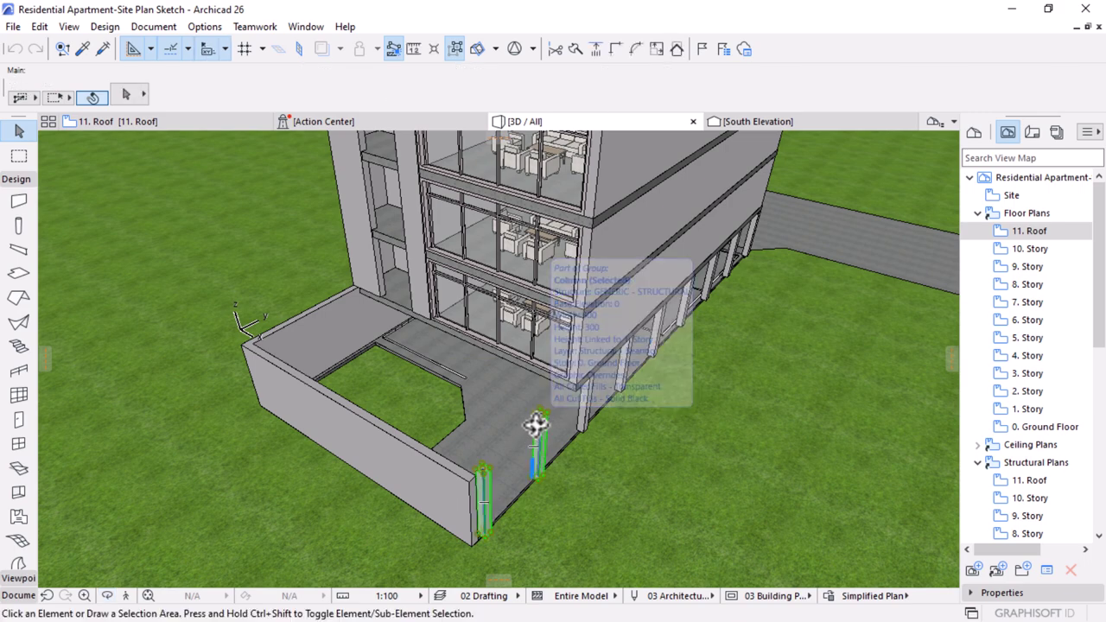
- Apply the 01 Site layer combination to the 3D view of the tower and its site
{"action": "middle_click_drag", "start_coordinate": [535, 424], "coordinate": [508, 385], "text": "shift"}
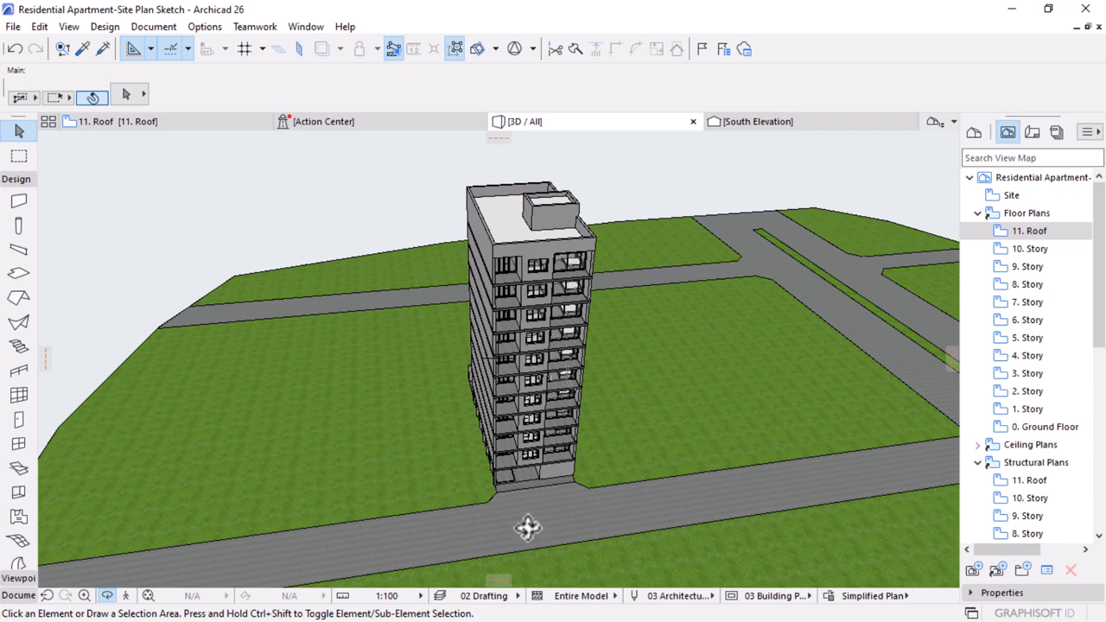
{"action": "scroll", "coordinate": [525, 527], "scroll_direction": "down", "scroll_amount": 5}
{"action": "scroll", "coordinate": [486, 414], "scroll_direction": "up", "scroll_amount": 5}
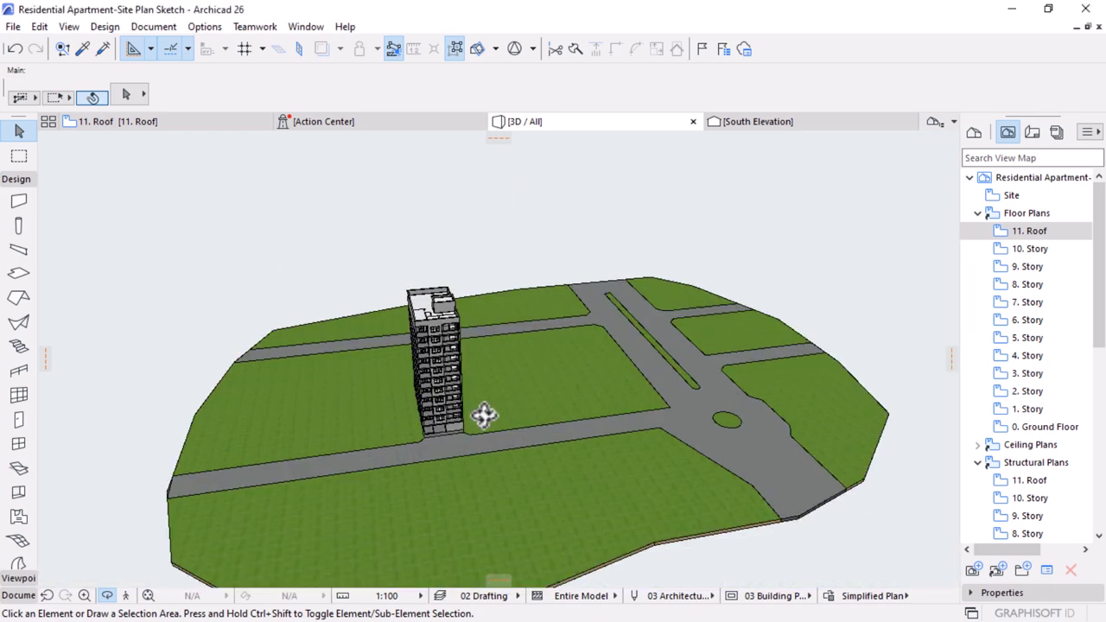
{"action": "mouse_move", "coordinate": [512, 370]}
{"action": "middle_mouse_down", "text": "shift"}
{"action": "mouse_move", "coordinate": [481, 365]}
{"action": "mouse_move", "coordinate": [516, 361]}
{"action": "middle_mouse_up", "text": "shift"}
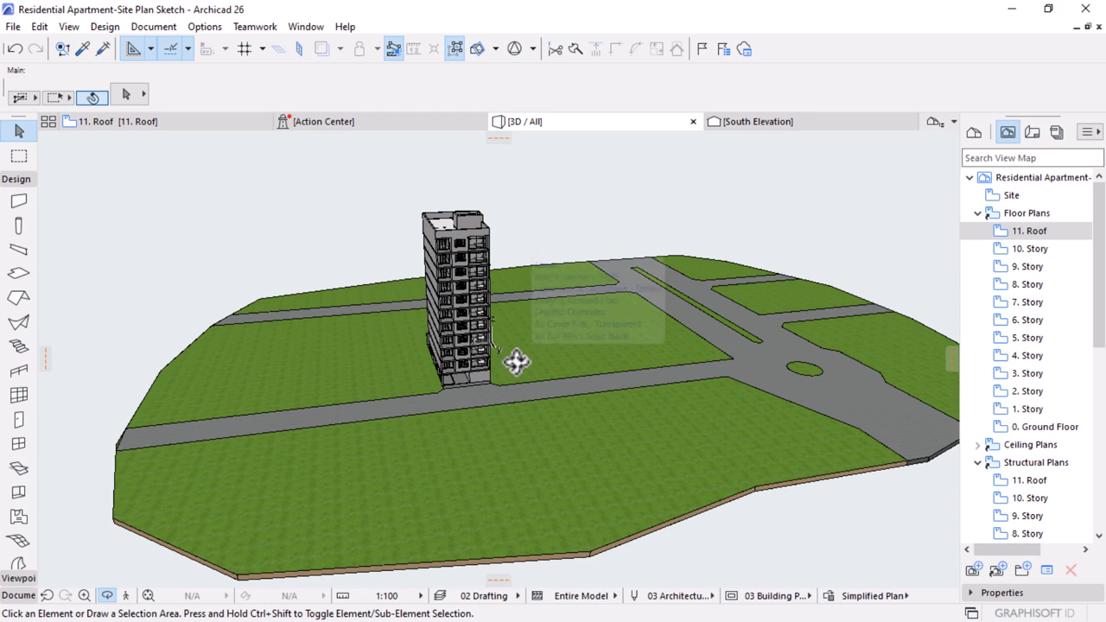
{"action": "key", "text": "ctrl+l"}
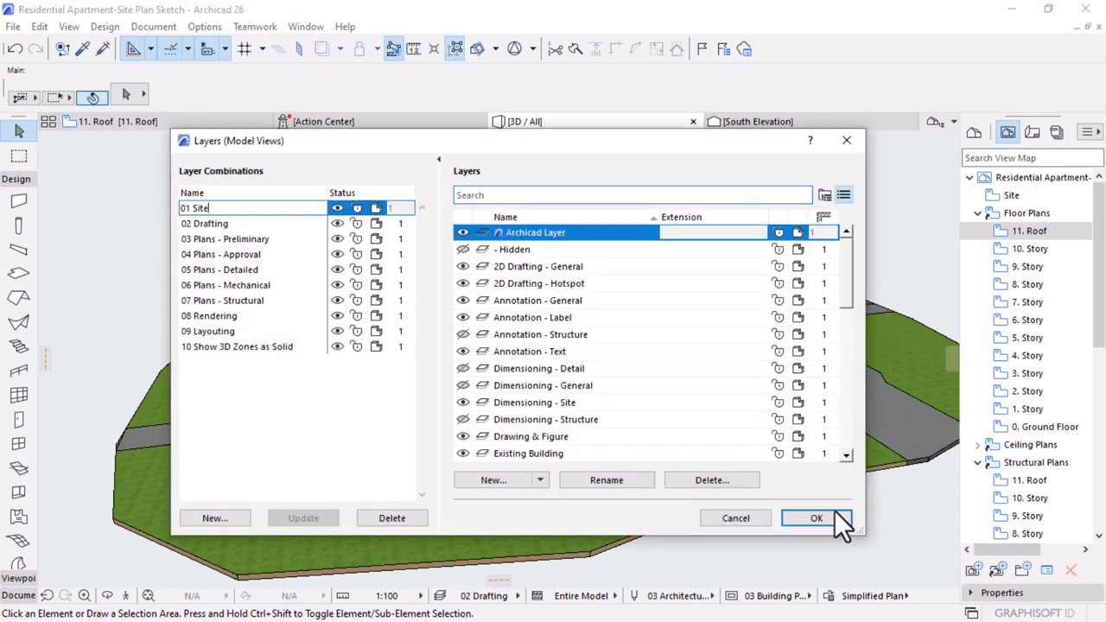
{"action": "left_click", "coordinate": [834, 517]}
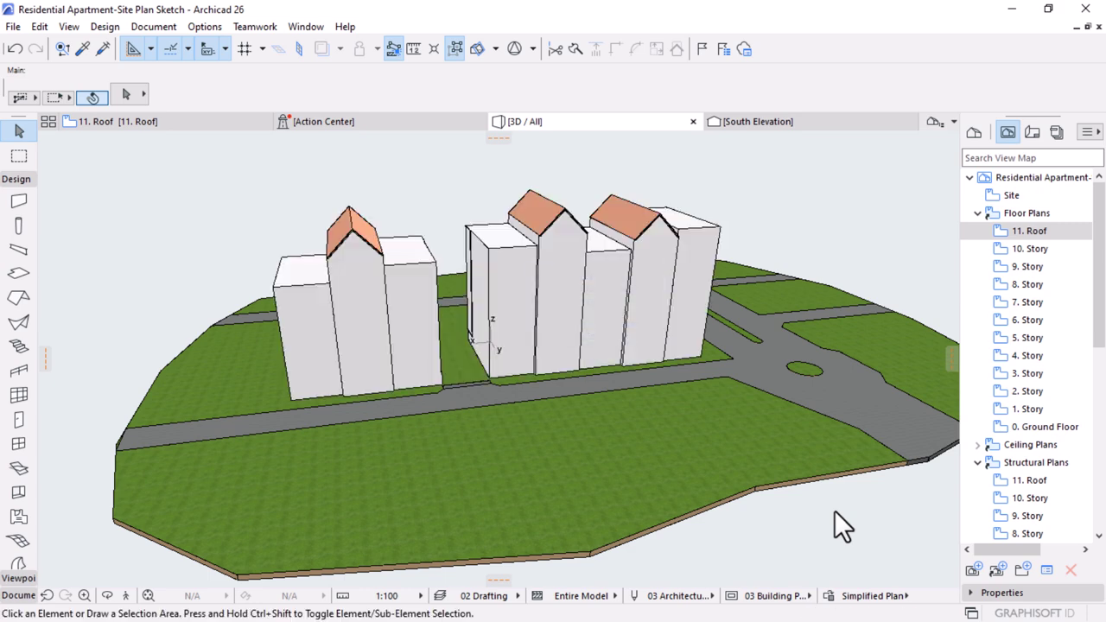
{"action": "scroll", "coordinate": [458, 248], "scroll_direction": "up", "scroll_amount": 3}
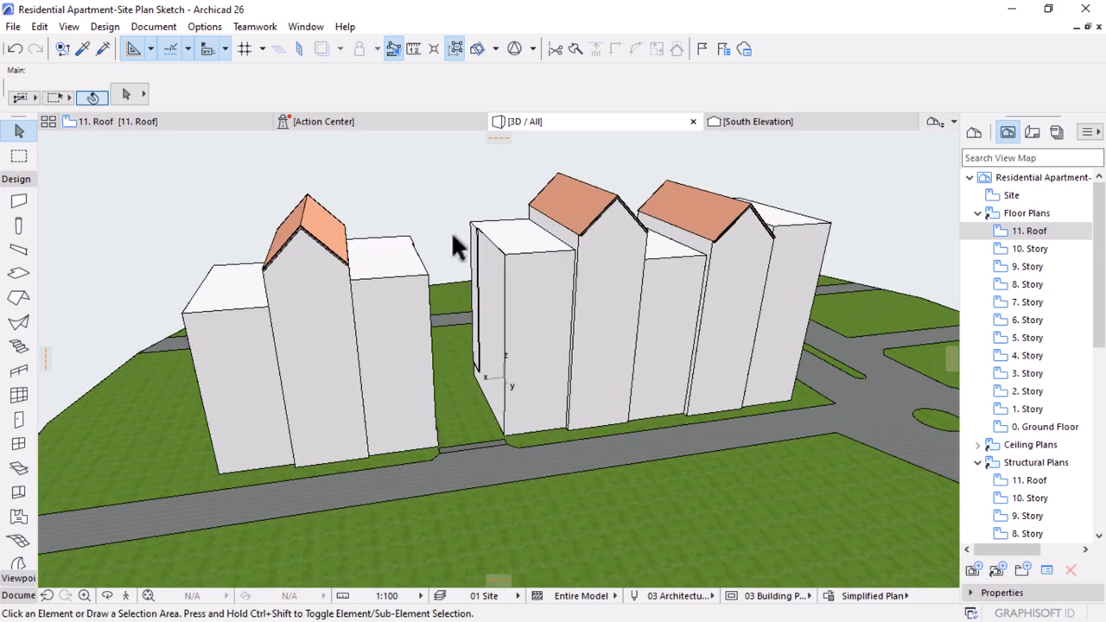
- Create a new layer combination named All and select it in the layer combinations list
{"action": "key", "text": "ctrl+l"}
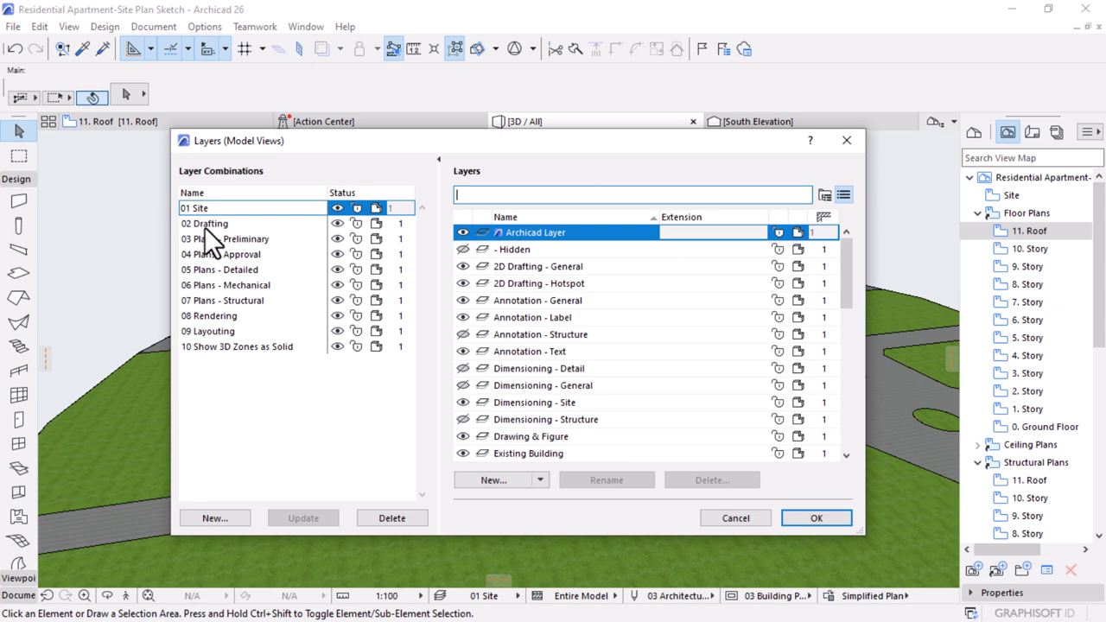
{"action": "left_click", "coordinate": [213, 518]}
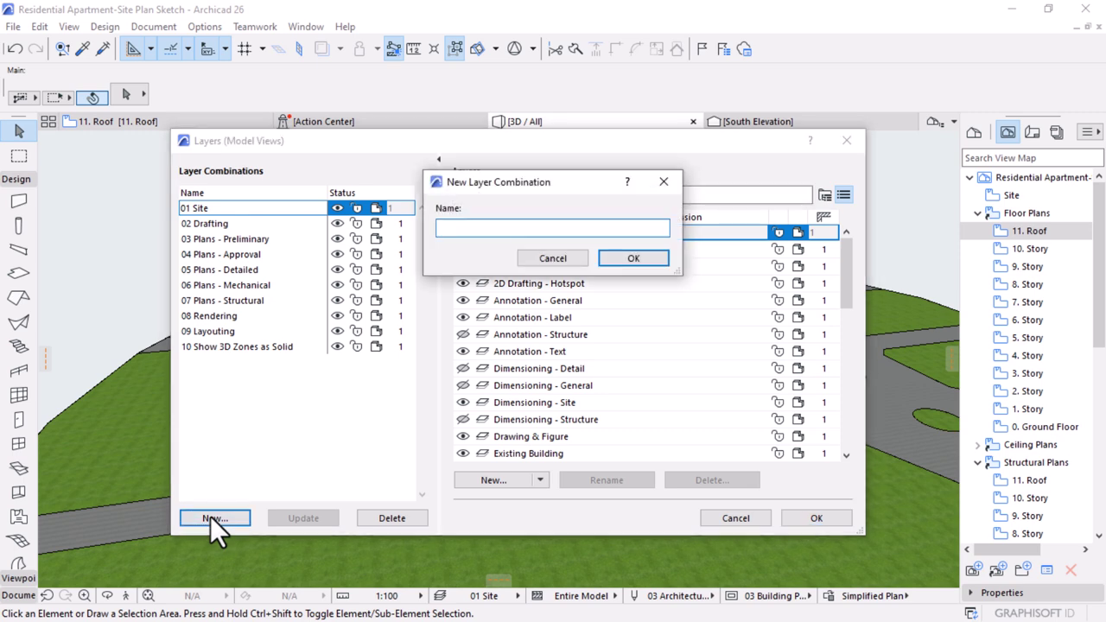
{"action": "type", "text": "All"}
{"action": "left_click", "coordinate": [653, 260]}
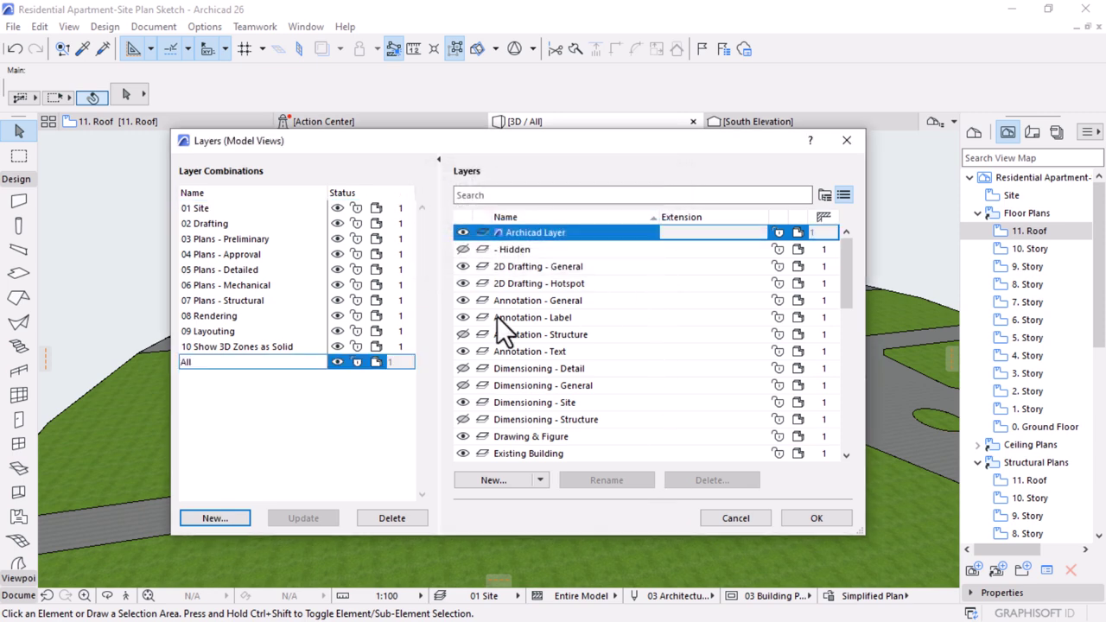
{"action": "left_click", "coordinate": [204, 362]}
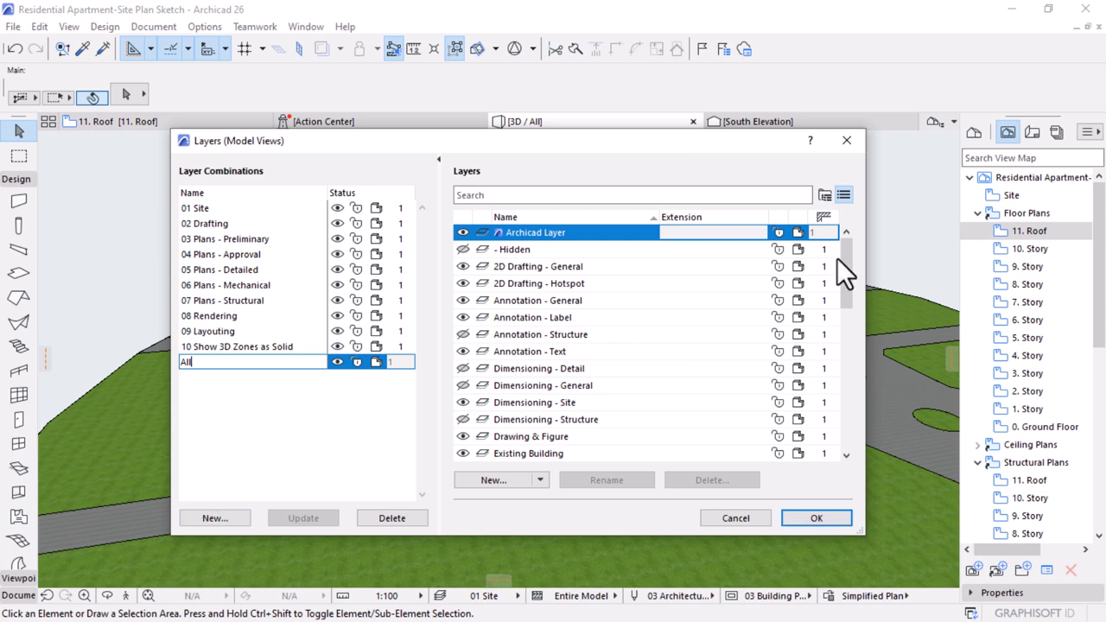
- Turn on the visibility of every layer, update the All combination with it and apply it to the 3D view
{"action": "left_click_drag", "start_coordinate": [838, 257], "coordinate": [846, 428]}
{"action": "left_click", "coordinate": [583, 229]}
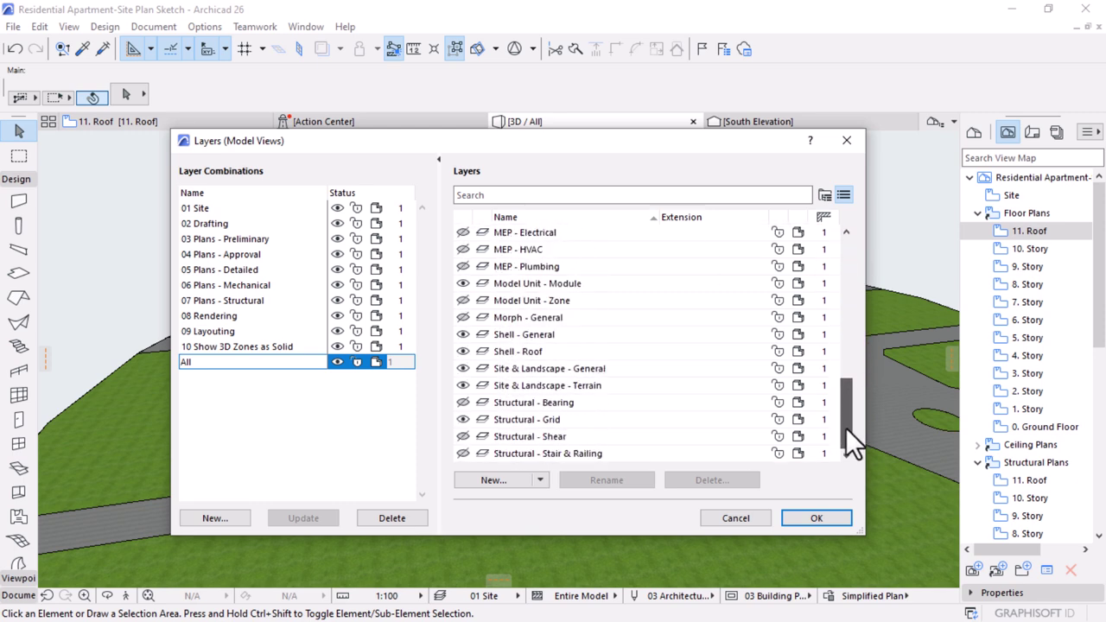
{"action": "left_click", "coordinate": [530, 454], "text": "shift"}
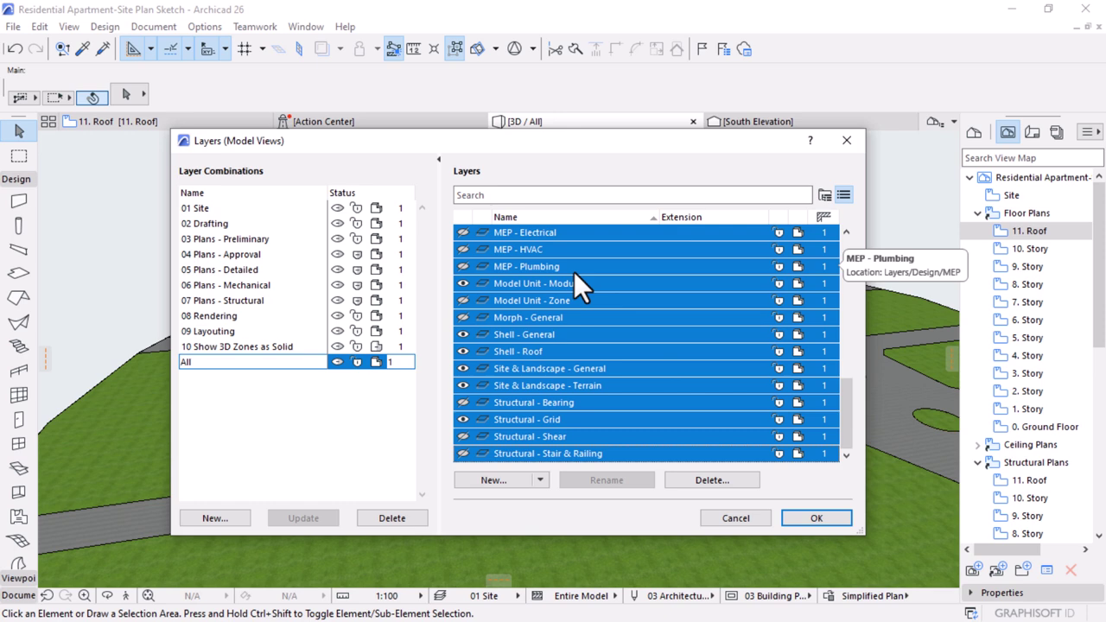
{"action": "left_click", "coordinate": [464, 317]}
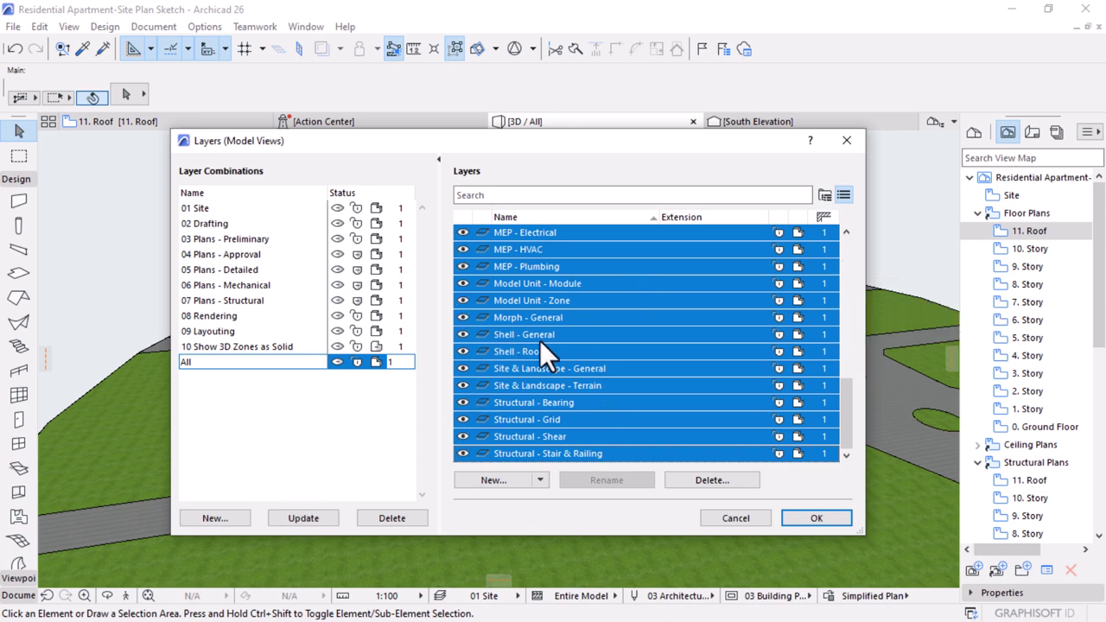
{"action": "scroll", "coordinate": [537, 333], "scroll_direction": "up", "scroll_amount": 10}
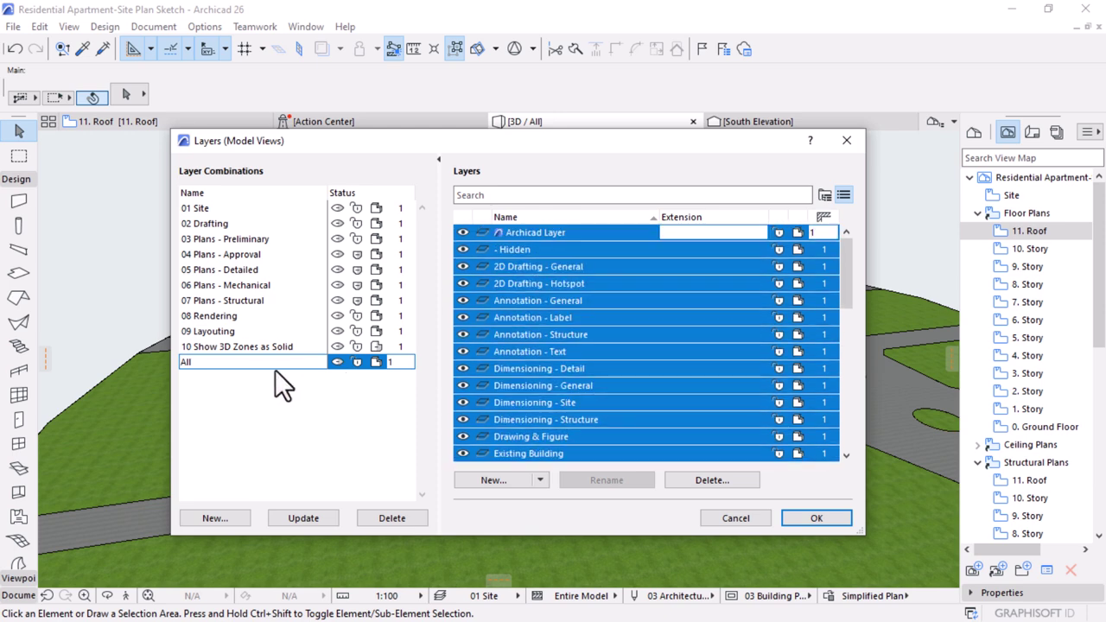
{"action": "left_click", "coordinate": [297, 519]}
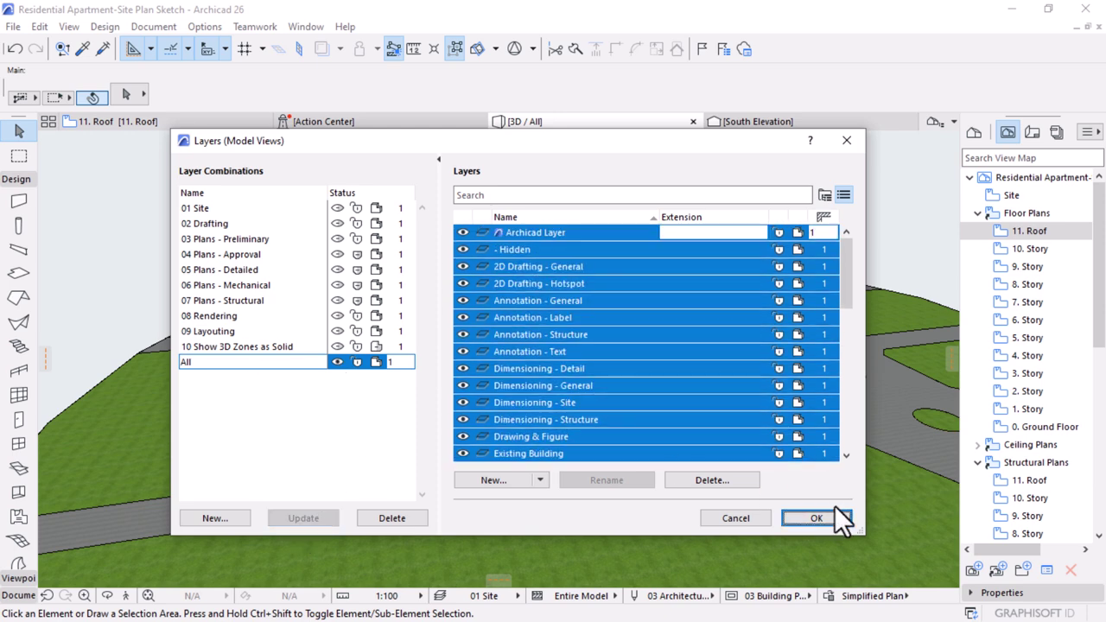
{"action": "left_click", "coordinate": [815, 518]}
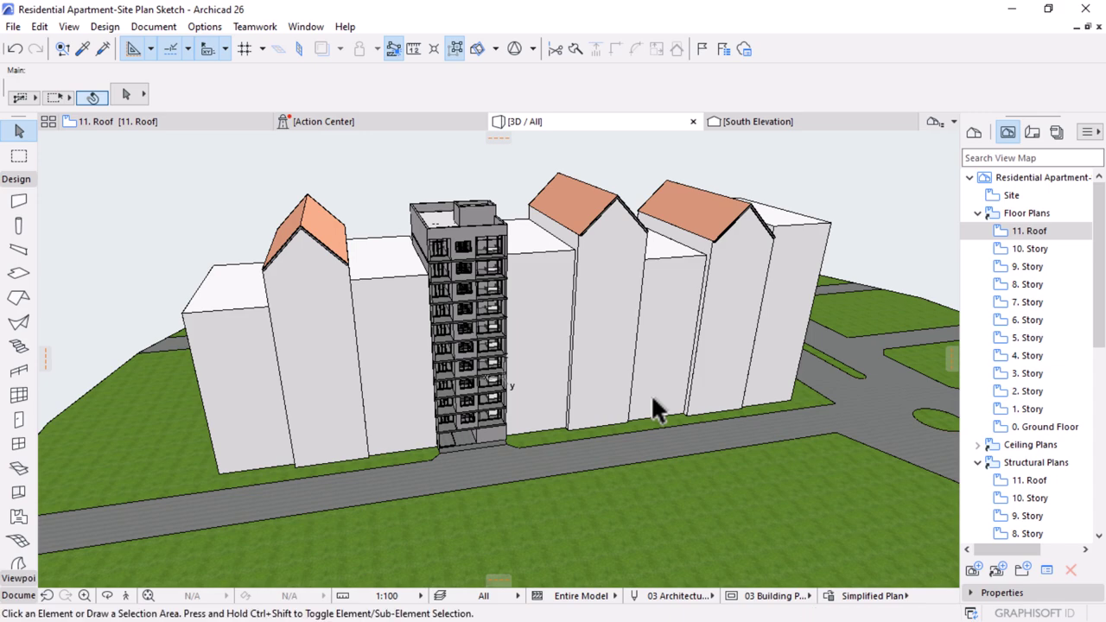
- Examine the tower's street facade between the neighbouring buildings from eye level and from above
{"action": "middle_click_drag", "start_coordinate": [650, 351], "coordinate": [543, 395], "text": "shift"}
{"action": "scroll", "coordinate": [543, 395], "scroll_direction": "up", "scroll_amount": 8}
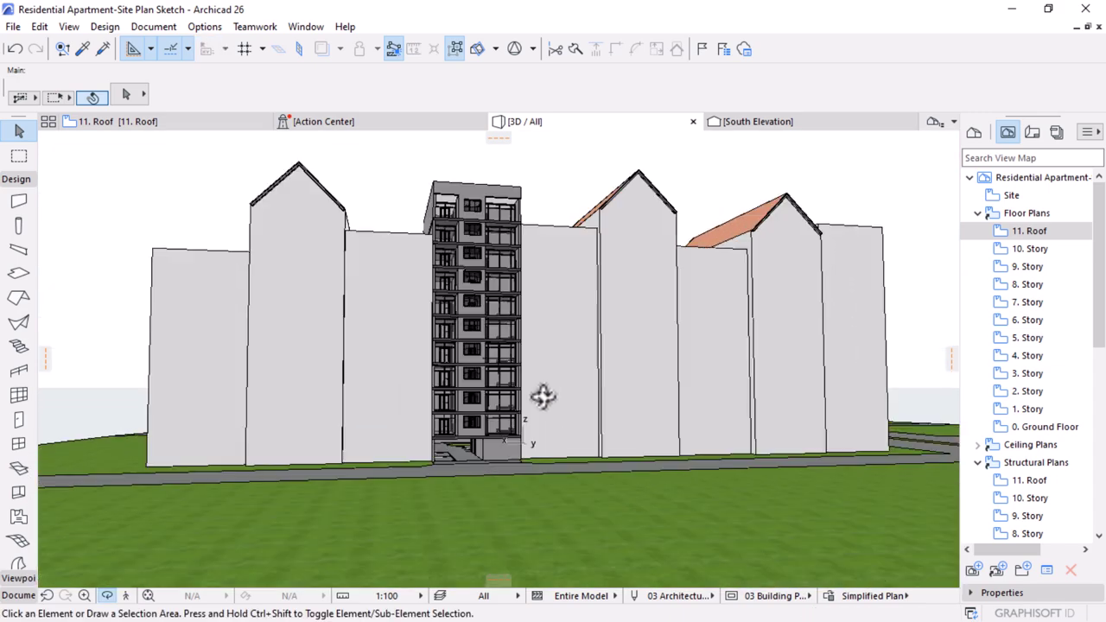
{"action": "middle_click_drag", "start_coordinate": [812, 422], "coordinate": [593, 466], "text": "shift"}
{"action": "scroll", "coordinate": [593, 466], "scroll_direction": "down", "scroll_amount": 10}
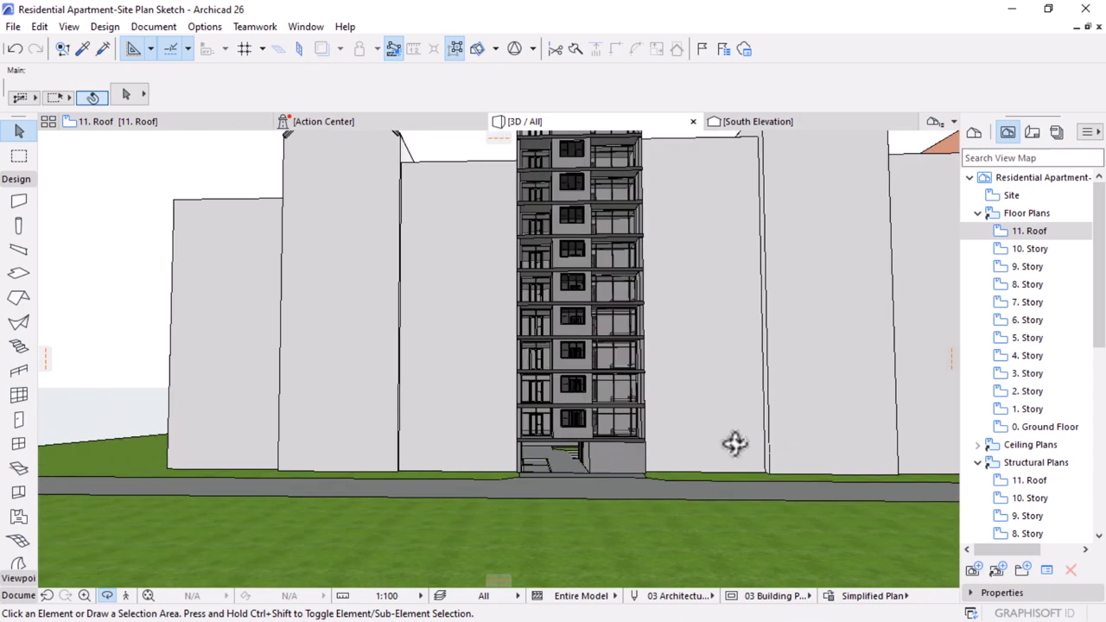
{"action": "middle_click_drag", "start_coordinate": [512, 412], "coordinate": [682, 513], "text": "shift"}
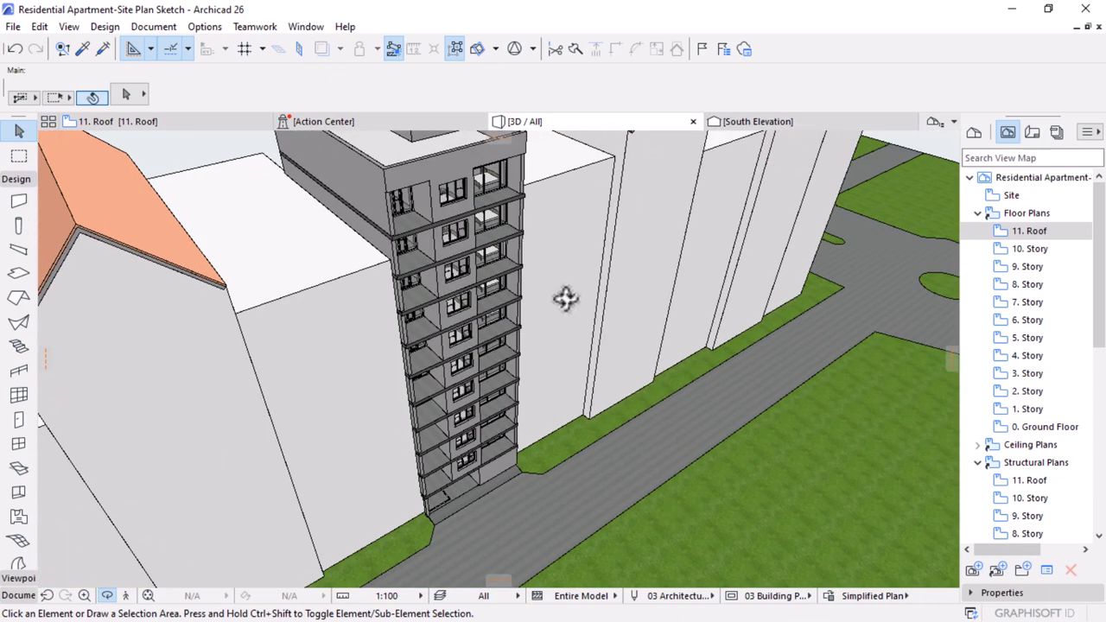
{"action": "middle_click_drag", "start_coordinate": [483, 212], "coordinate": [455, 375], "text": "shift"}
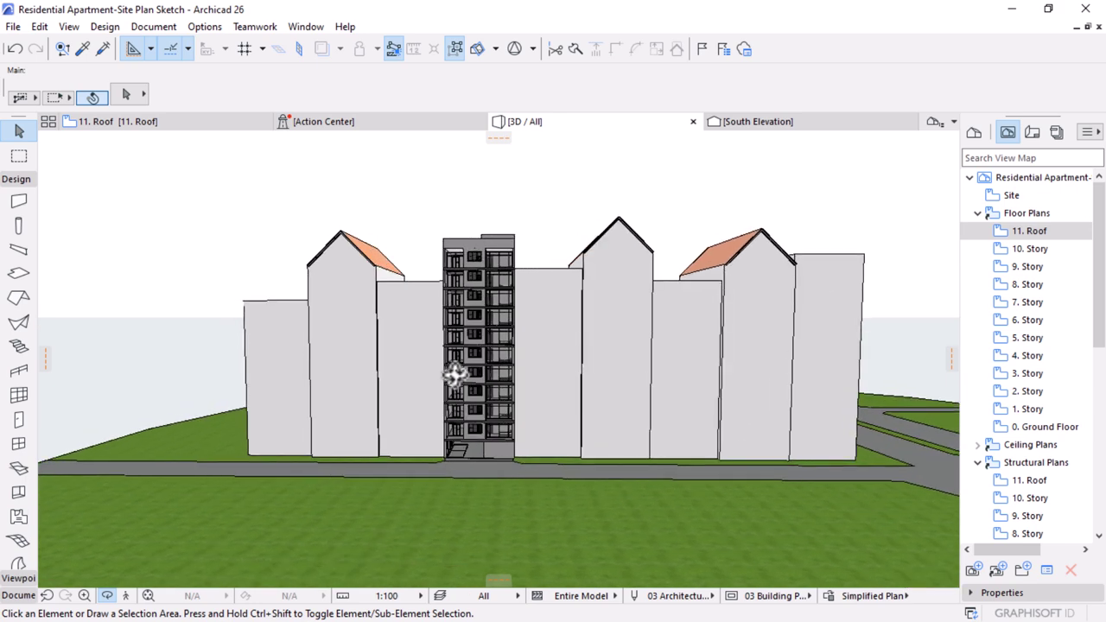
{"action": "scroll", "coordinate": [507, 370], "scroll_direction": "up", "scroll_amount": 3}
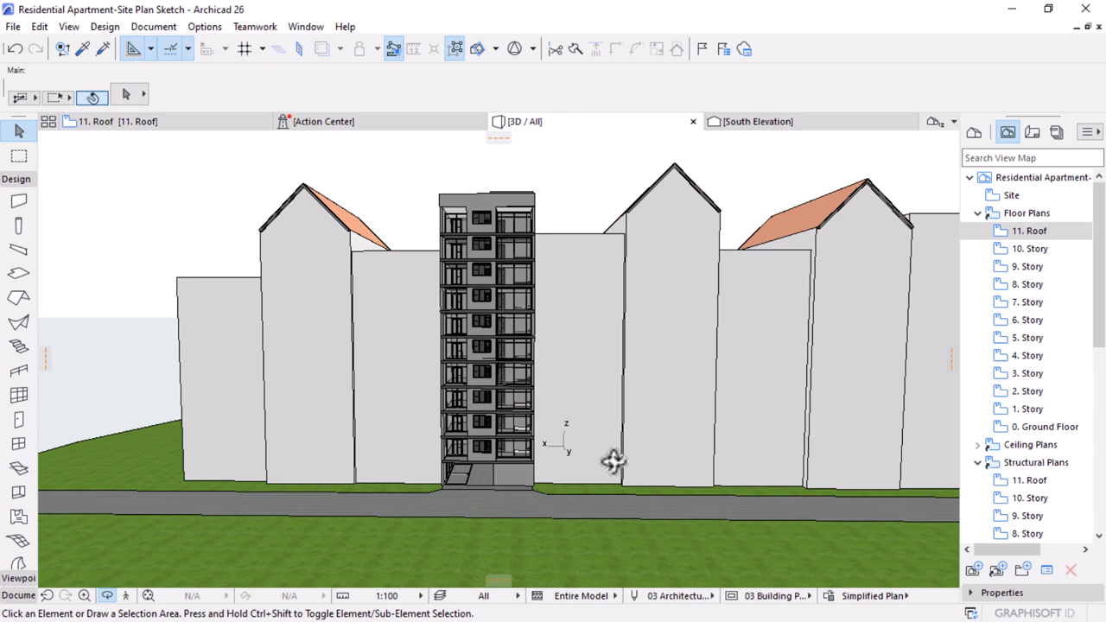
- Open the 1. Story floor plan and confirm the Curtain Wall tool's default settings on the Finish - Wall layer
{"action": "double_click", "coordinate": [1032, 411]}
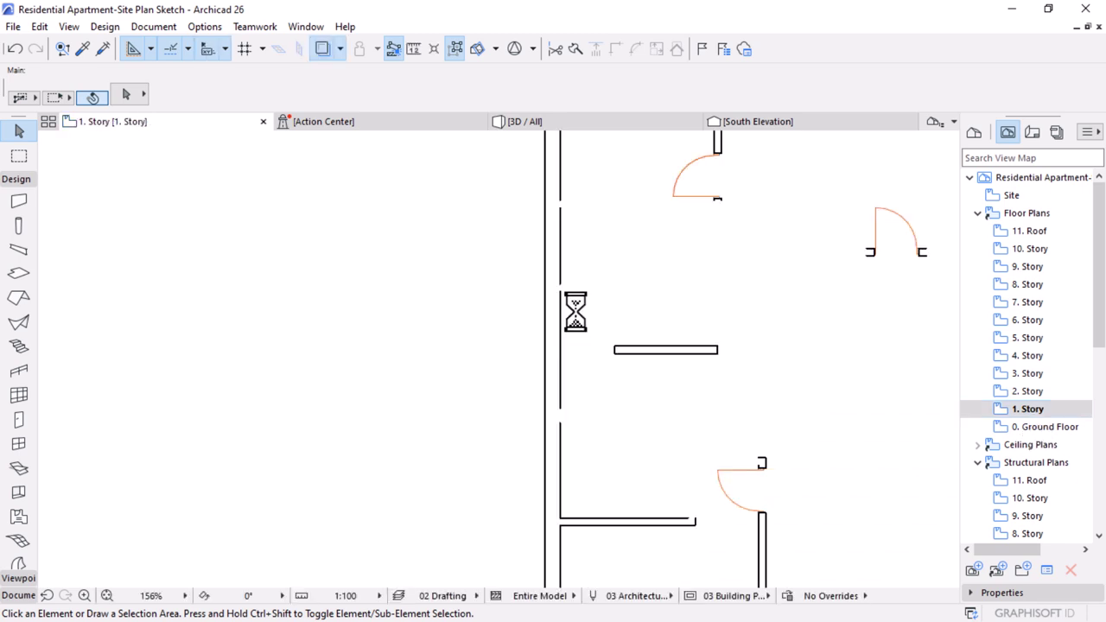
{"action": "scroll", "coordinate": [575, 311], "scroll_direction": "down", "scroll_amount": 8}
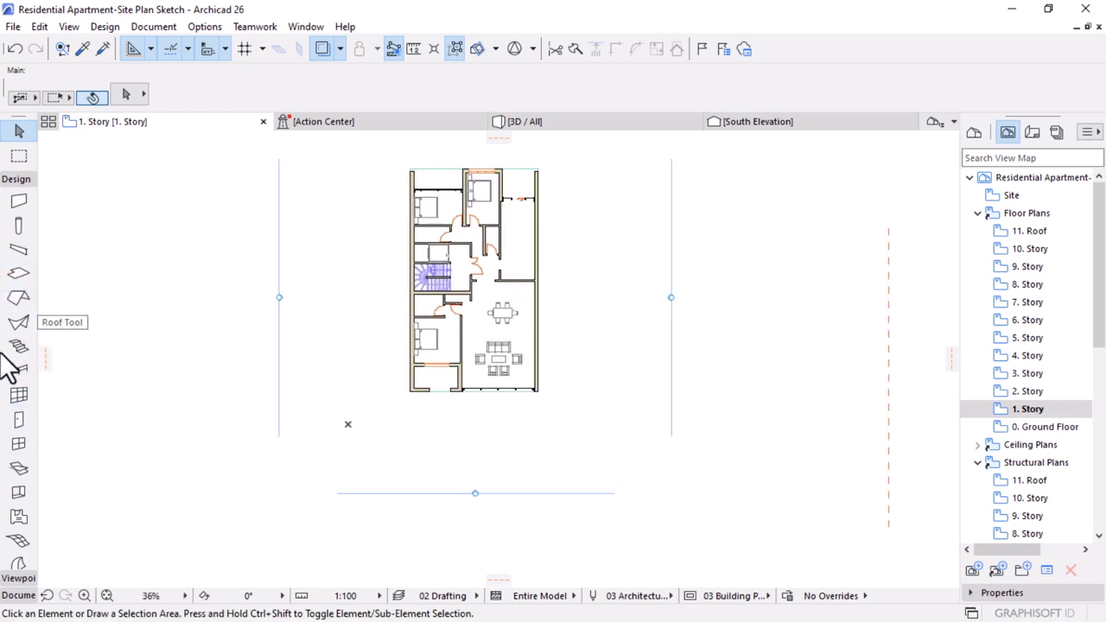
{"action": "left_click", "coordinate": [19, 394]}
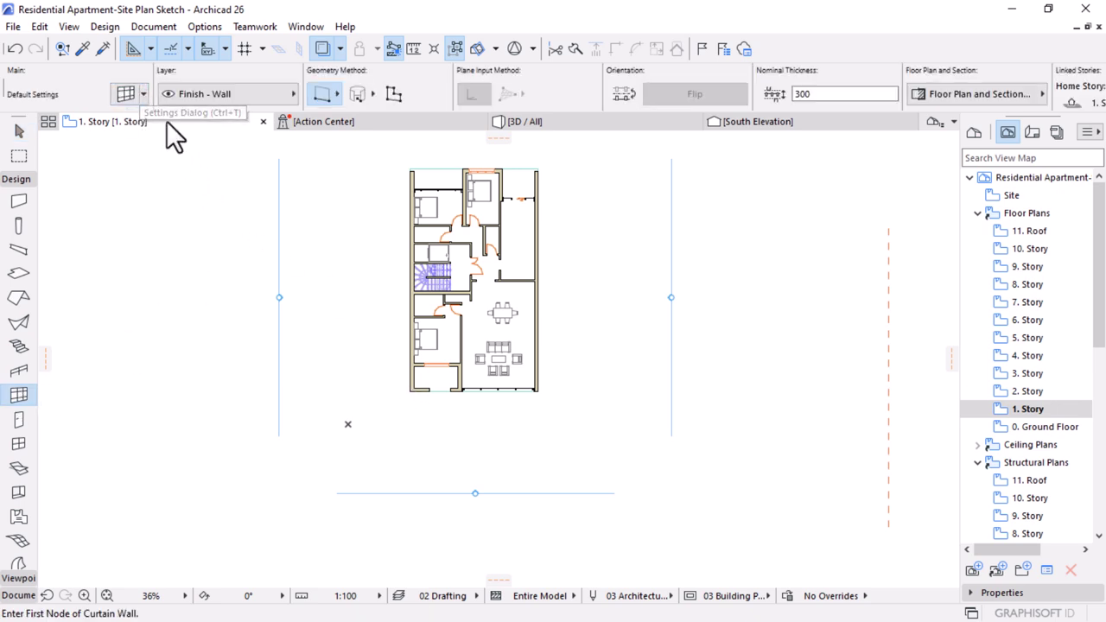
{"action": "left_click", "coordinate": [126, 100]}
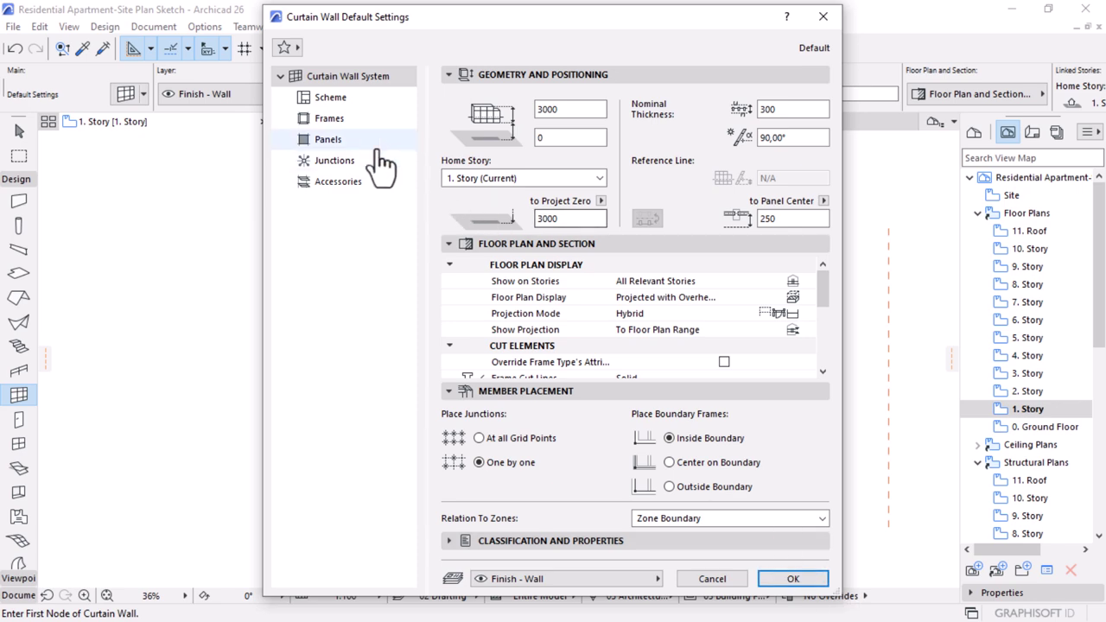
{"action": "left_click", "coordinate": [781, 581]}
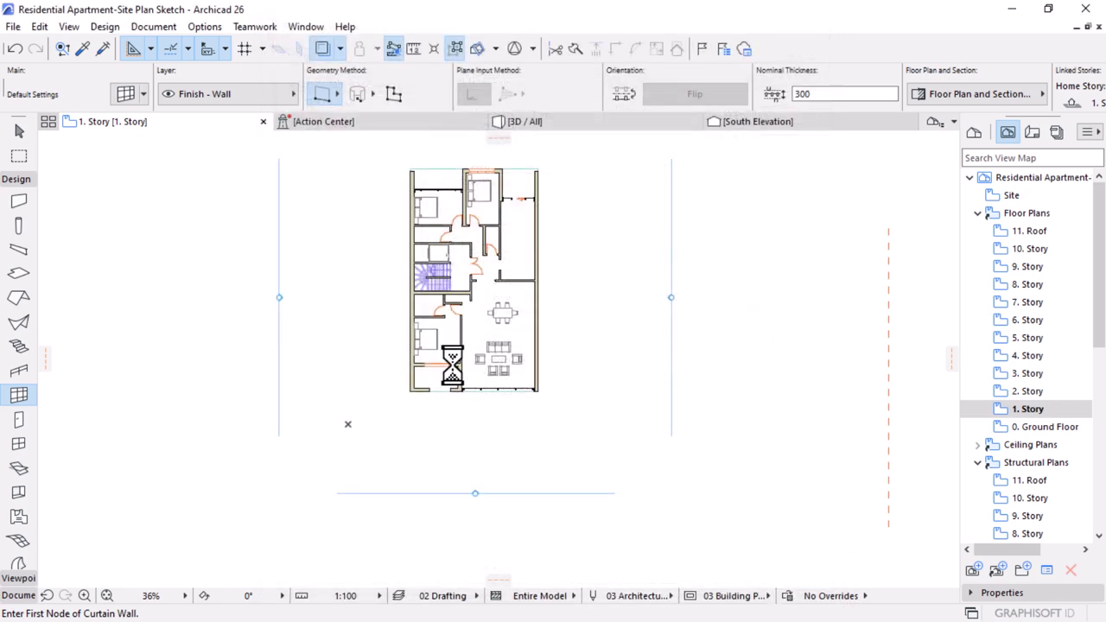
- Draw a straight curtain wall along the slab edge outside the two upper bedrooms, spanning the unit's full width
{"action": "scroll", "coordinate": [451, 381], "scroll_direction": "up", "scroll_amount": 1}
{"action": "scroll", "coordinate": [473, 279], "scroll_direction": "down", "scroll_amount": 3}
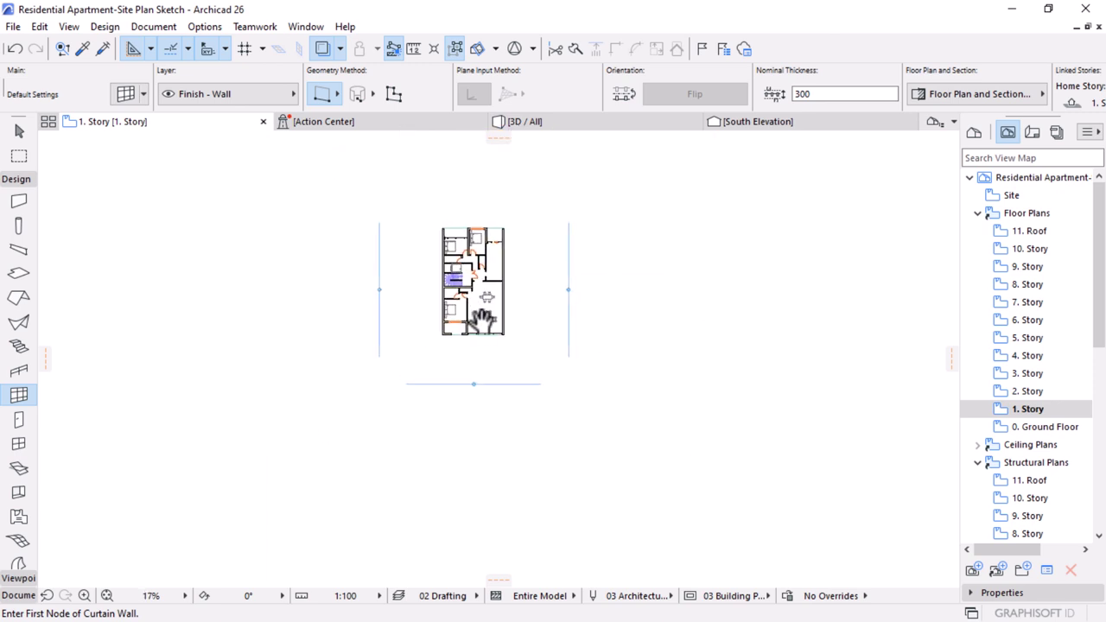
{"action": "scroll", "coordinate": [412, 375], "scroll_direction": "up", "scroll_amount": 1}
{"action": "scroll", "coordinate": [439, 279], "scroll_direction": "up", "scroll_amount": 5}
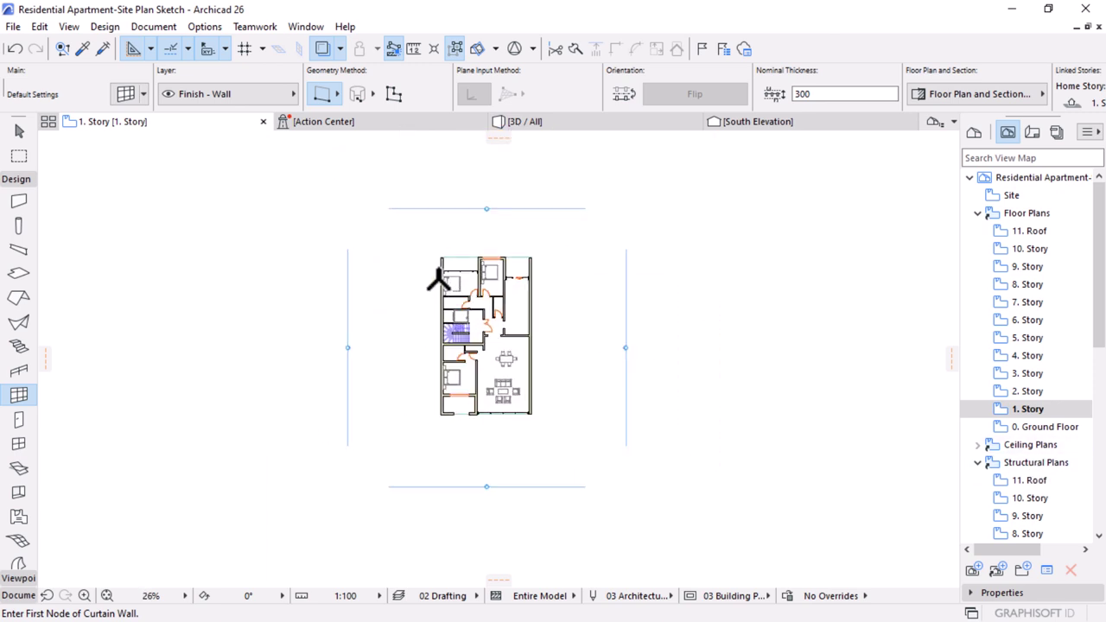
{"action": "scroll", "coordinate": [523, 186], "scroll_direction": "up", "scroll_amount": 4}
{"action": "scroll", "coordinate": [682, 315], "scroll_direction": "up", "scroll_amount": 1}
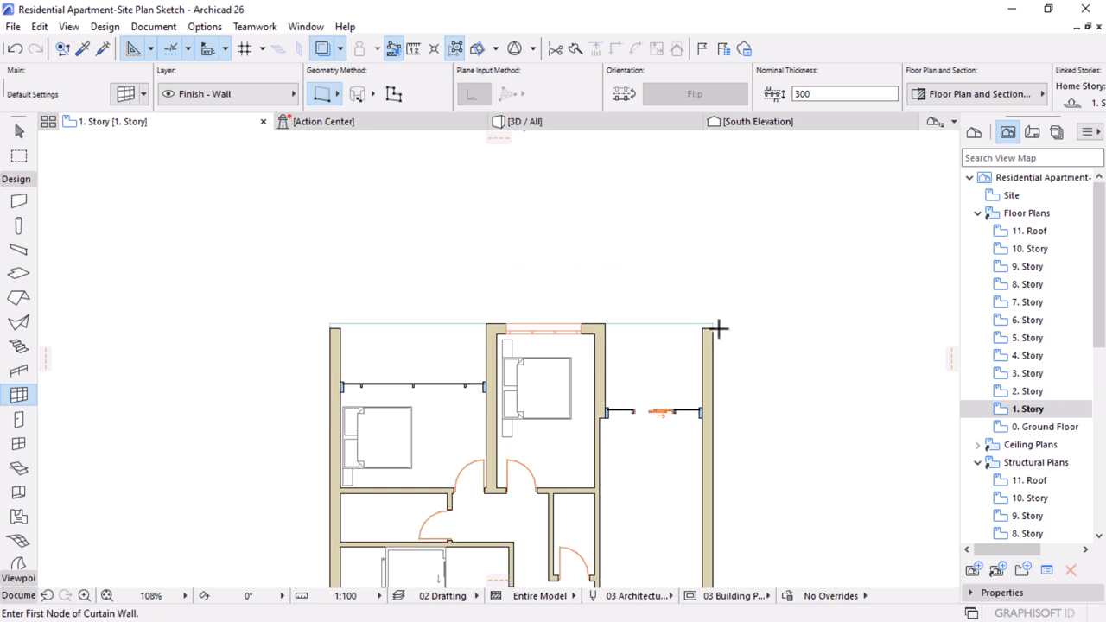
{"action": "left_click", "coordinate": [331, 322]}
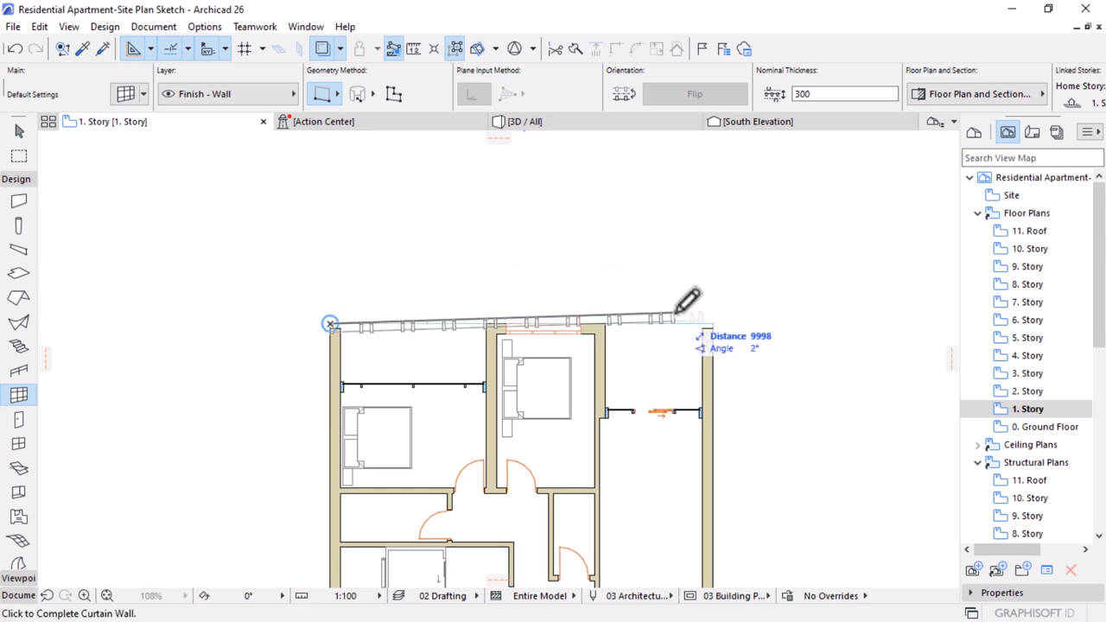
{"action": "left_click", "coordinate": [714, 322]}
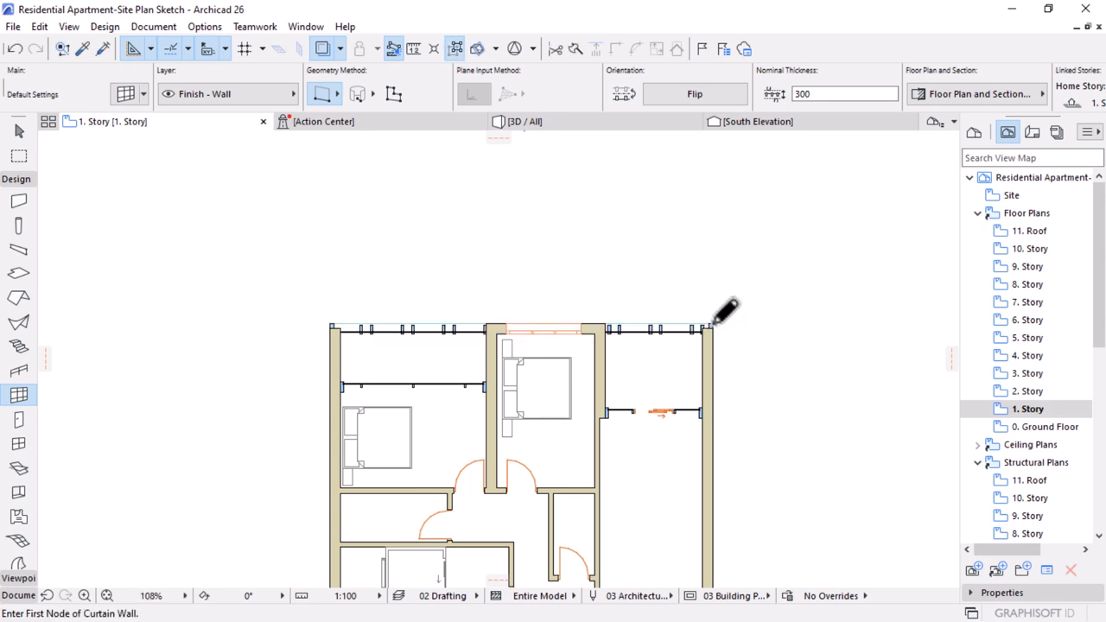
{"action": "key", "text": "Escape"}
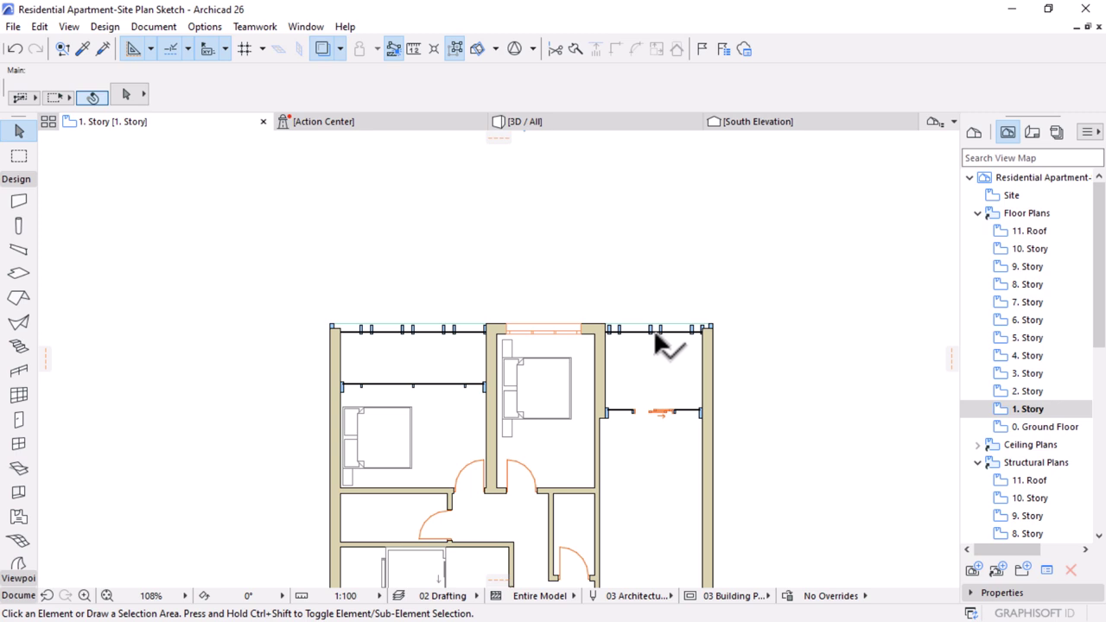
- Flip the new curtain wall's orientation so its frames sit outside the slab edge
{"action": "left_click", "coordinate": [656, 336]}
{"action": "left_click", "coordinate": [694, 95]}
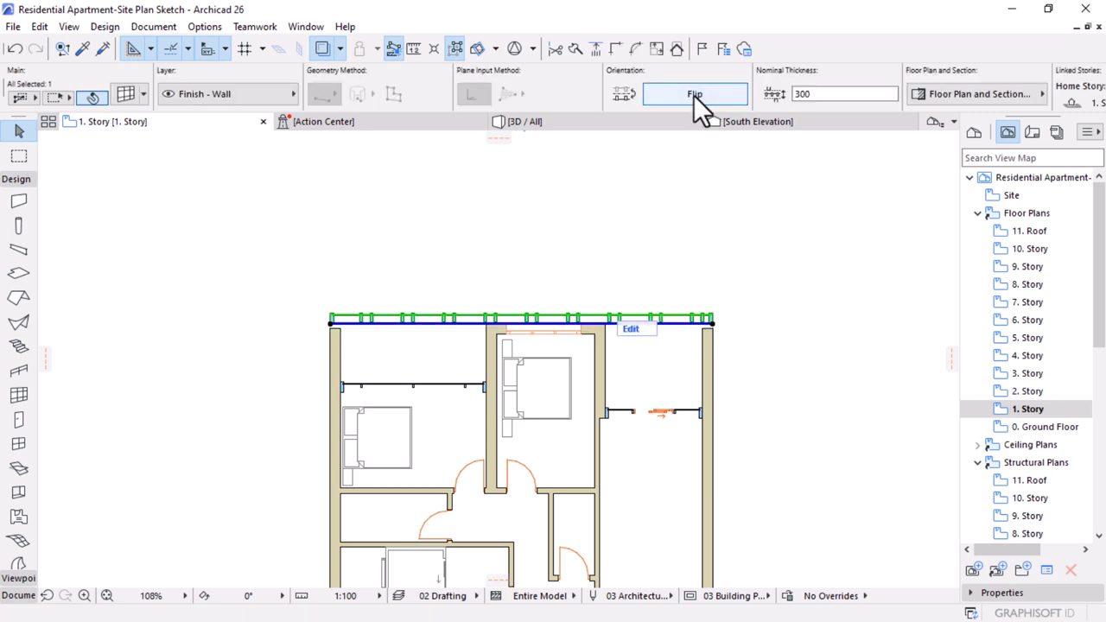
{"action": "key", "text": "Escape"}
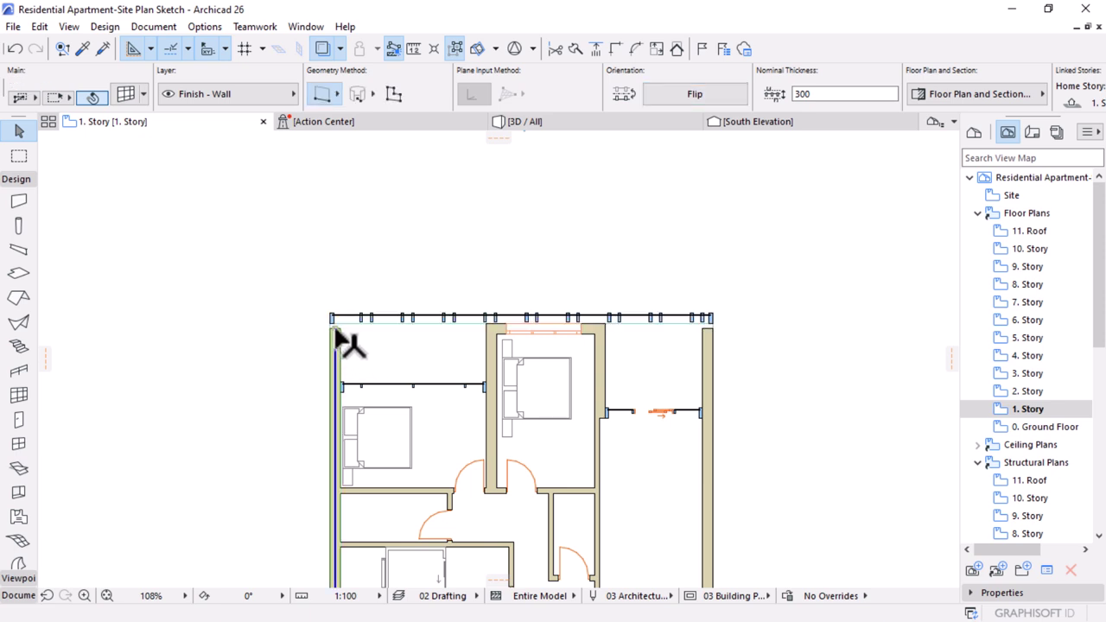
- Check the gap between the side wall's end and the slab edge, and switch to the Residential Apartment typical unit project
{"action": "left_click", "coordinate": [336, 343]}
{"action": "scroll", "coordinate": [341, 339], "scroll_direction": "up", "scroll_amount": 8}
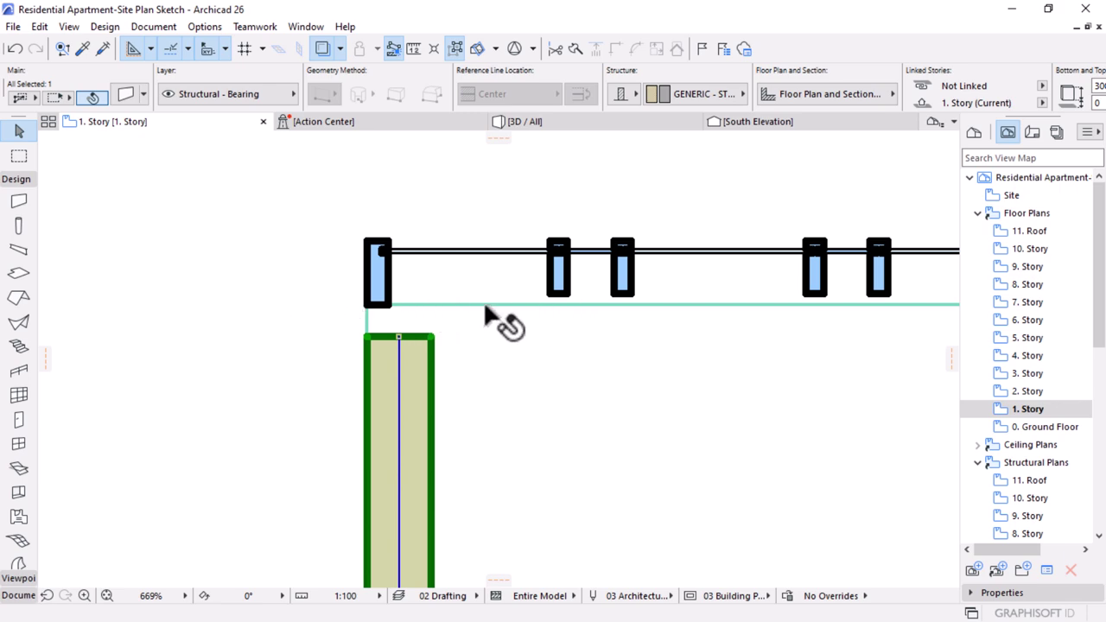
{"action": "key", "text": "super"}
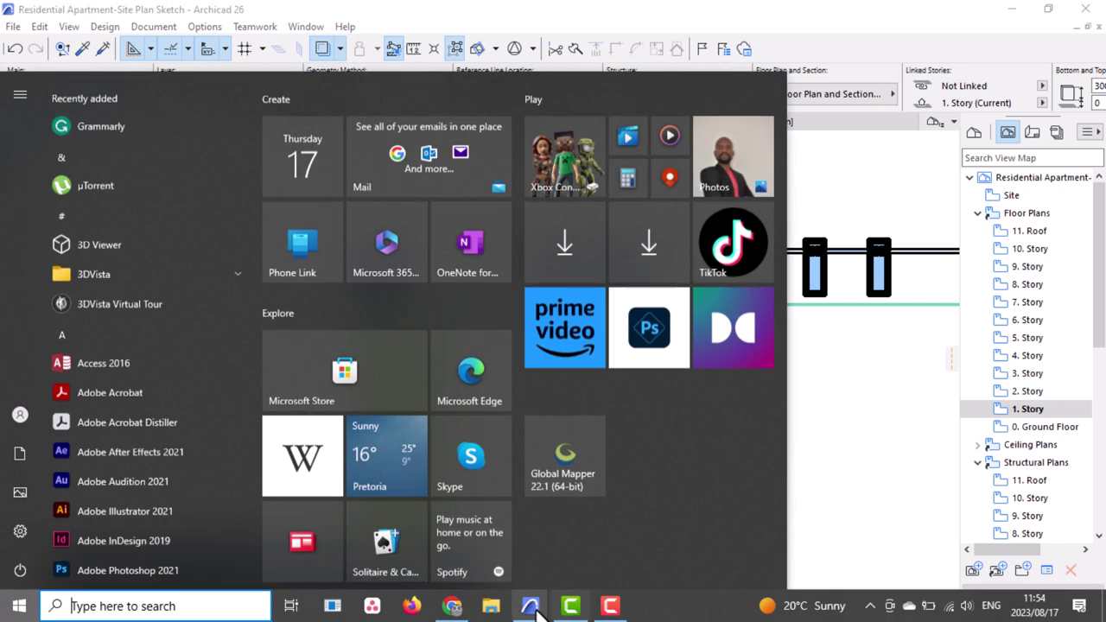
{"action": "mouse_move", "coordinate": [530, 604]}
{"action": "left_click", "coordinate": [729, 546]}
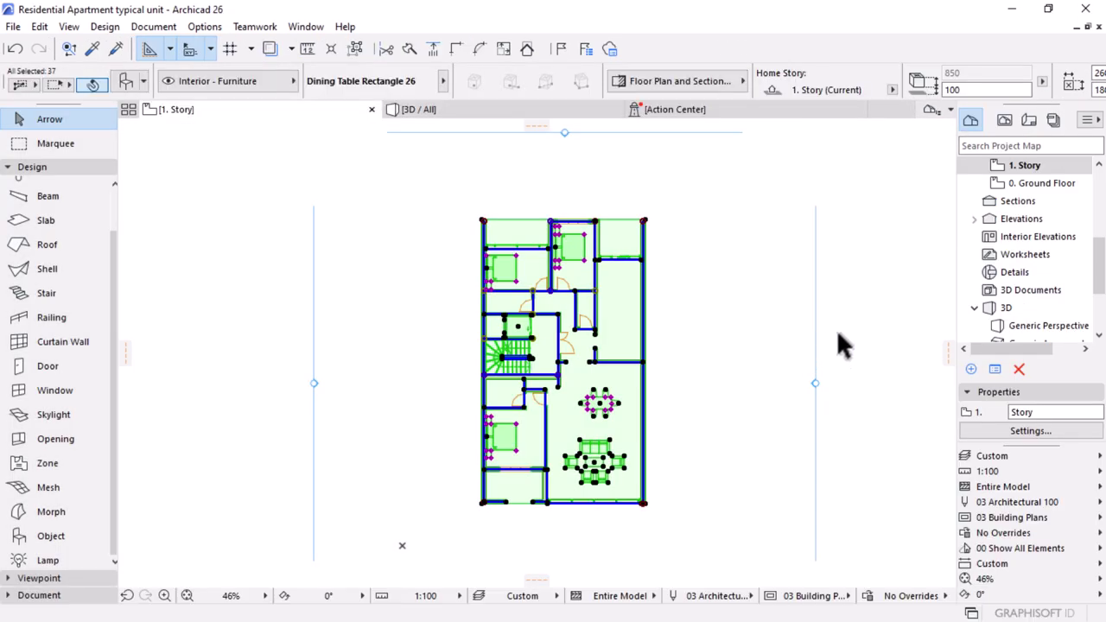
{"action": "key", "text": "Escape"}
{"action": "scroll", "coordinate": [544, 212], "scroll_direction": "up", "scroll_amount": 6}
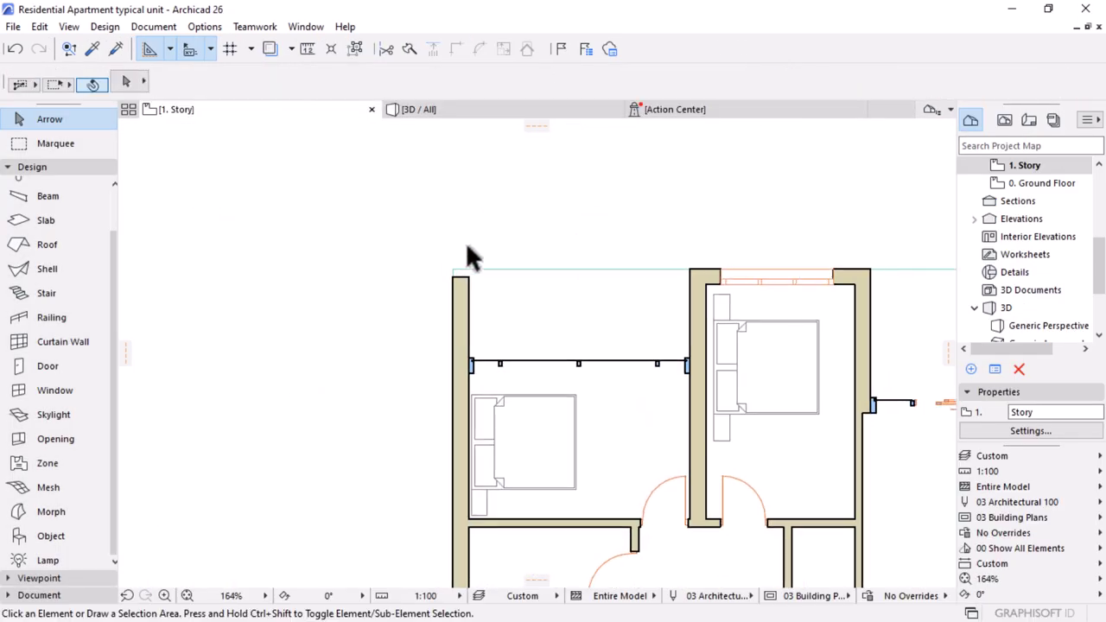
- Suspend grouping and adjust both long outer side walls so their ends beside the upper bedrooms meet the slab edge
{"action": "left_click", "coordinate": [464, 298]}
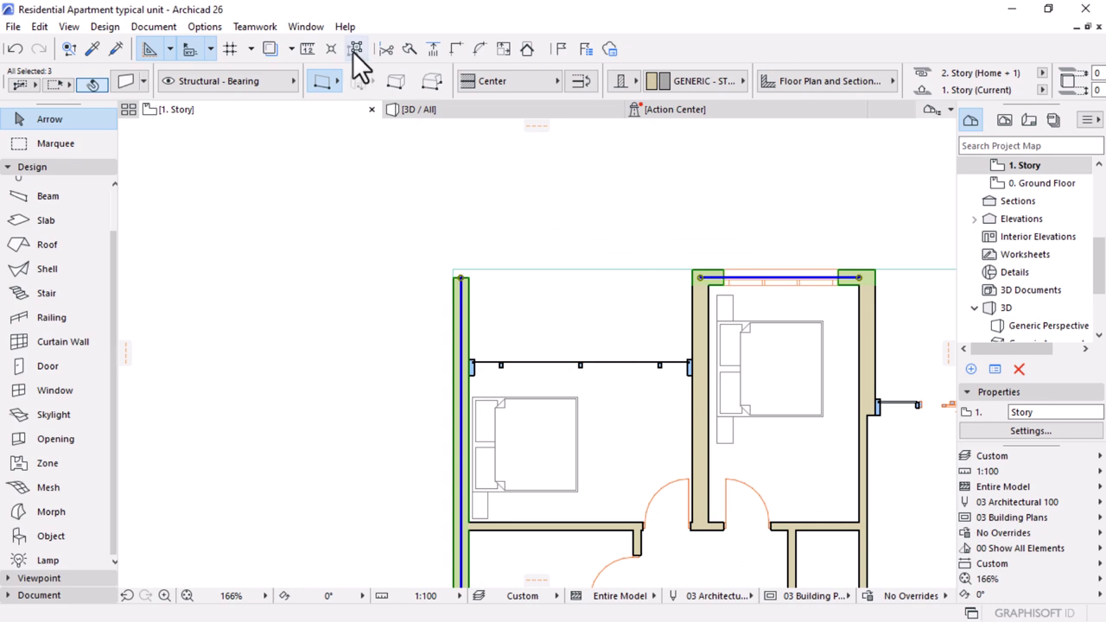
{"action": "key", "text": "Escape"}
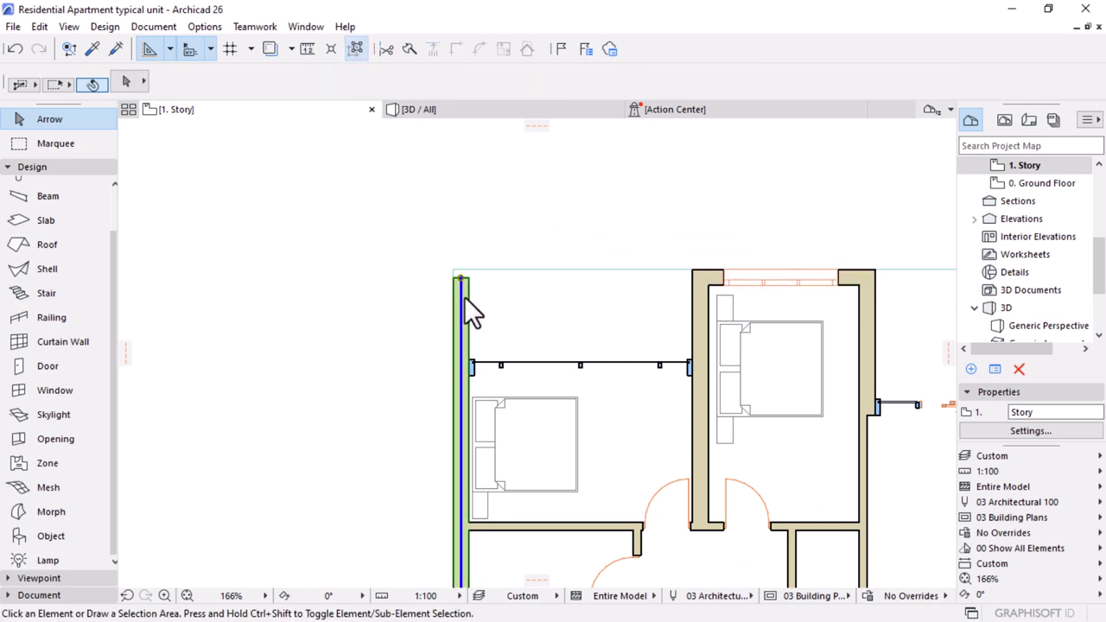
{"action": "left_click", "coordinate": [731, 258]}
{"action": "scroll", "coordinate": [604, 285], "scroll_direction": "down", "scroll_amount": 5}
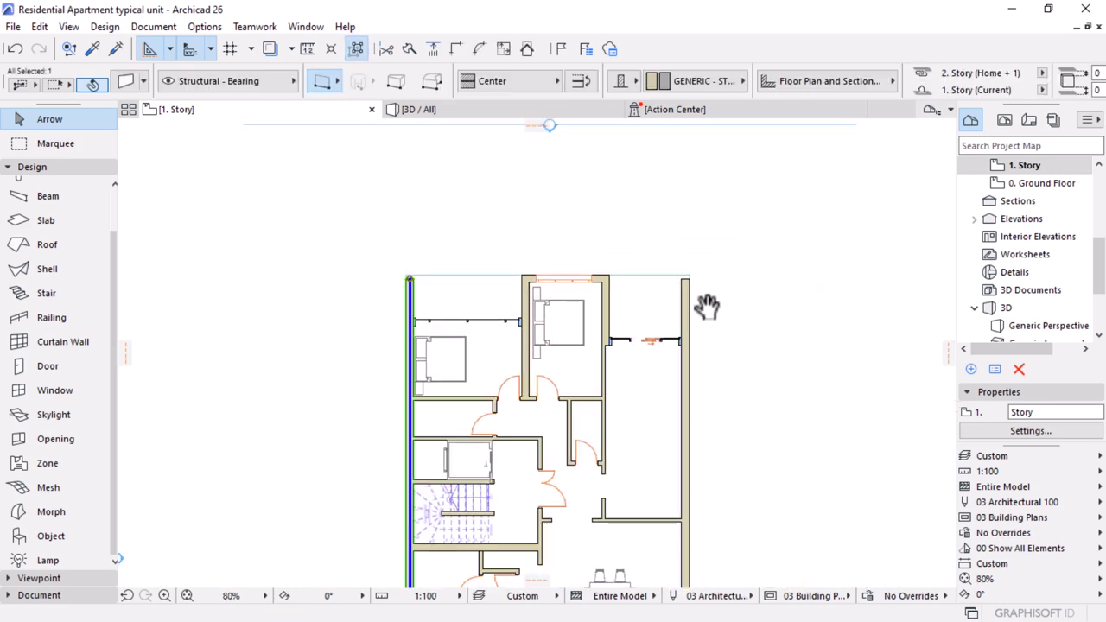
{"action": "left_click", "coordinate": [684, 304], "text": "shift"}
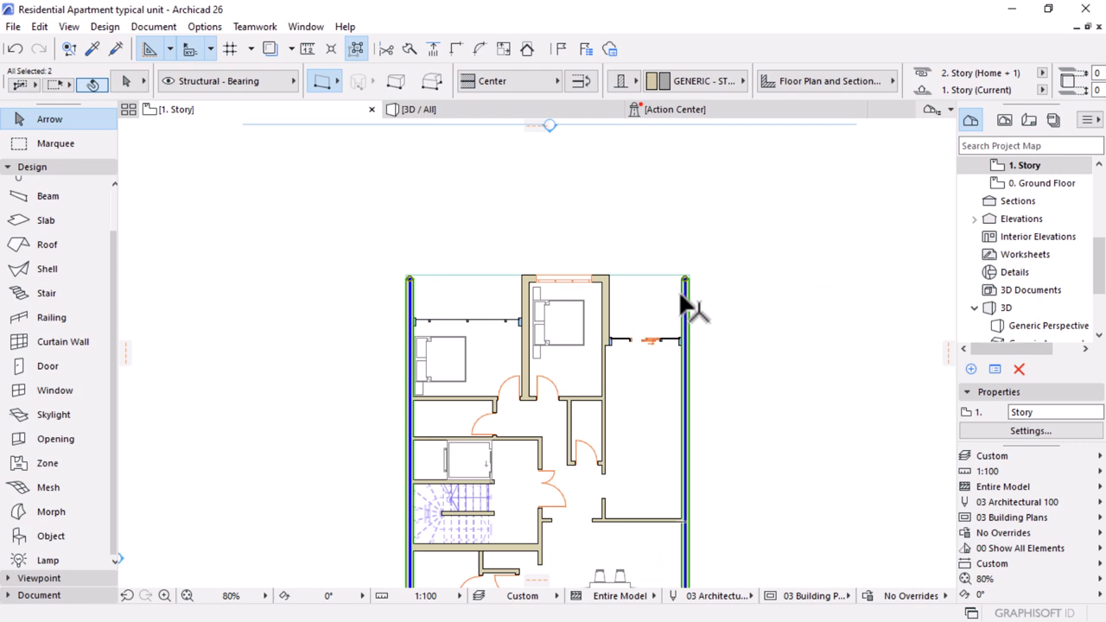
{"action": "left_click", "coordinate": [428, 46]}
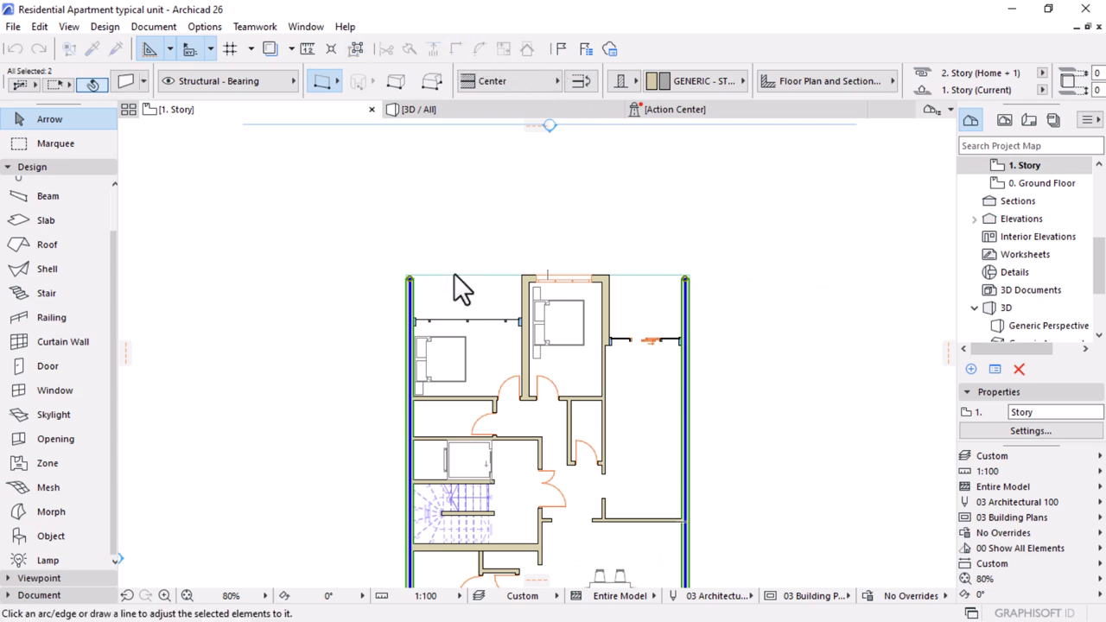
{"action": "left_click", "coordinate": [631, 274]}
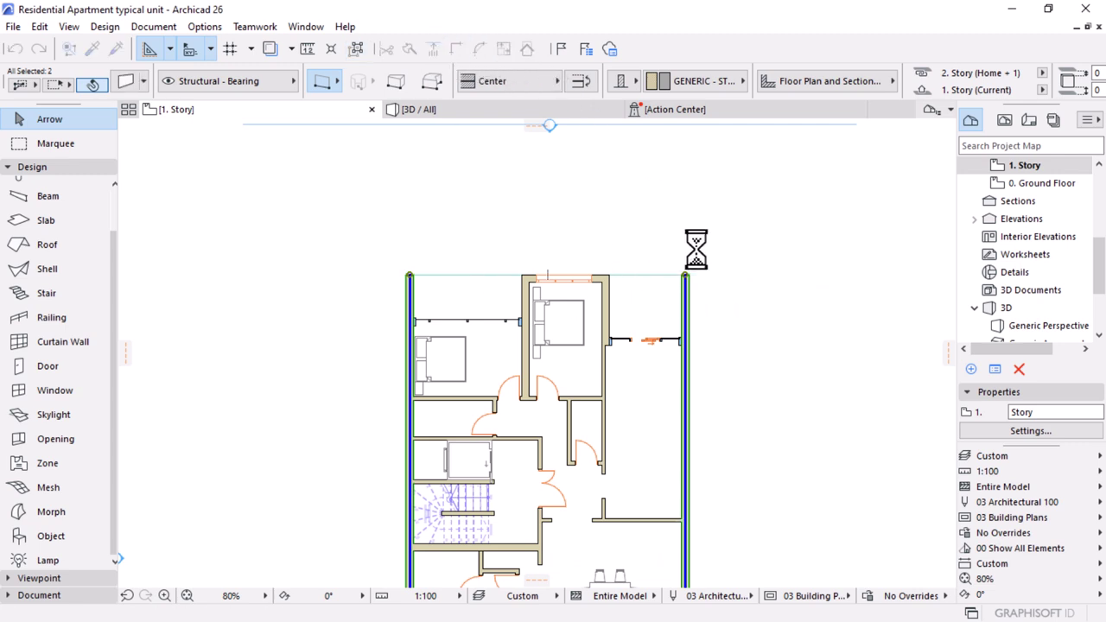
{"action": "scroll", "coordinate": [737, 243], "scroll_direction": "up", "scroll_amount": 3}
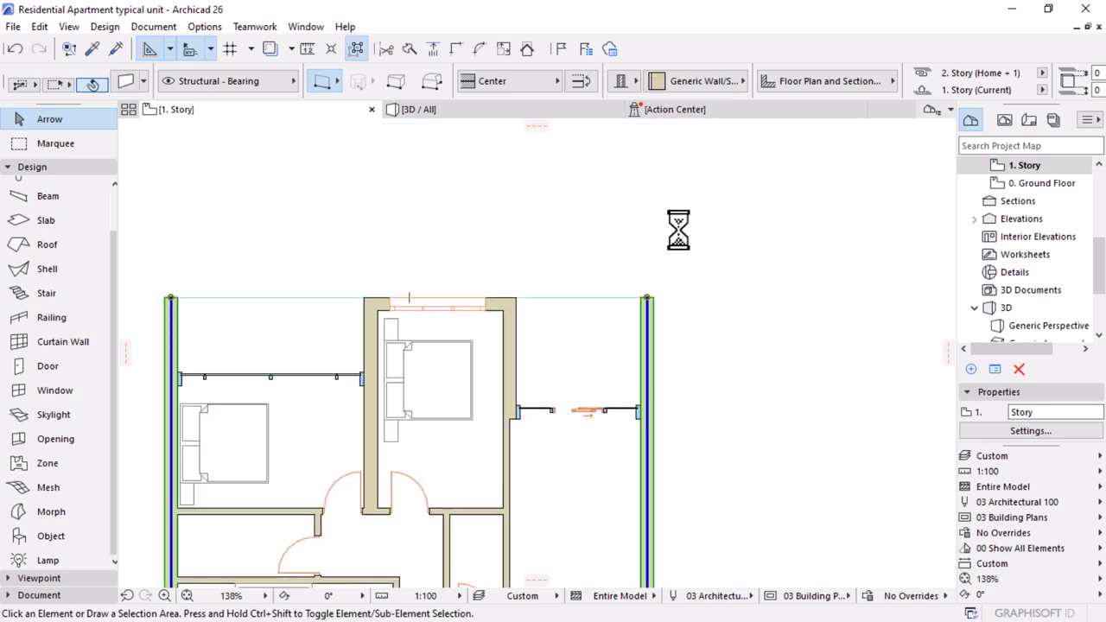
- Save all elements of the typical unit as a hotlink module file, overwriting the existing Module file in the Residential Apartment folder
{"action": "scroll", "coordinate": [674, 227], "scroll_direction": "down", "scroll_amount": 5}
{"action": "left_click_drag", "start_coordinate": [712, 209], "coordinate": [545, 443]}
{"action": "left_click", "coordinate": [13, 27]}
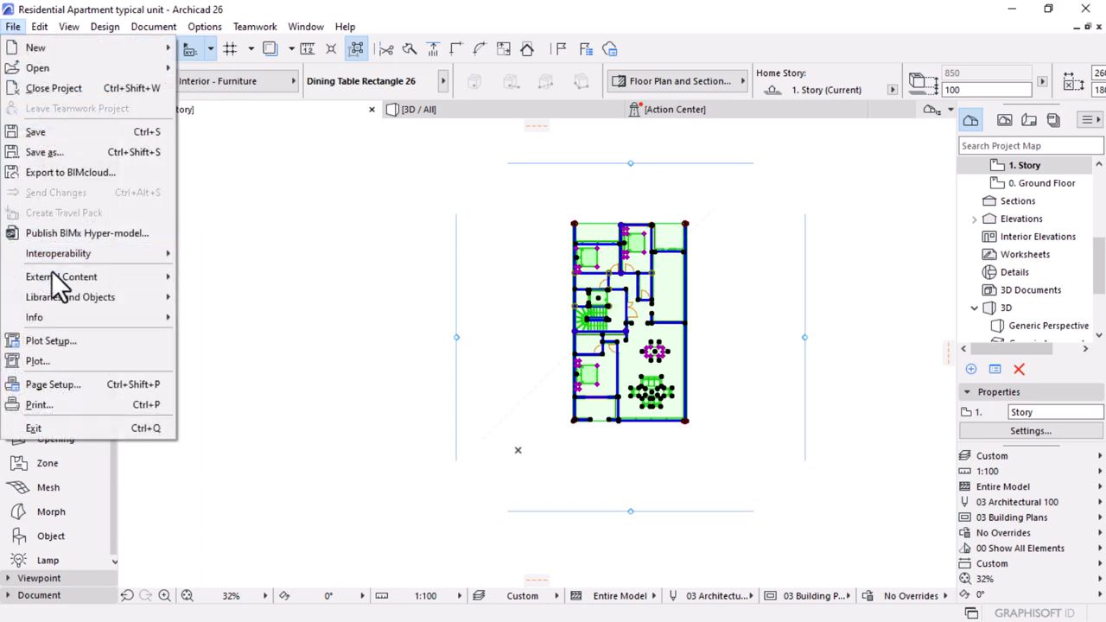
{"action": "mouse_move", "coordinate": [58, 278]}
{"action": "left_click", "coordinate": [243, 337]}
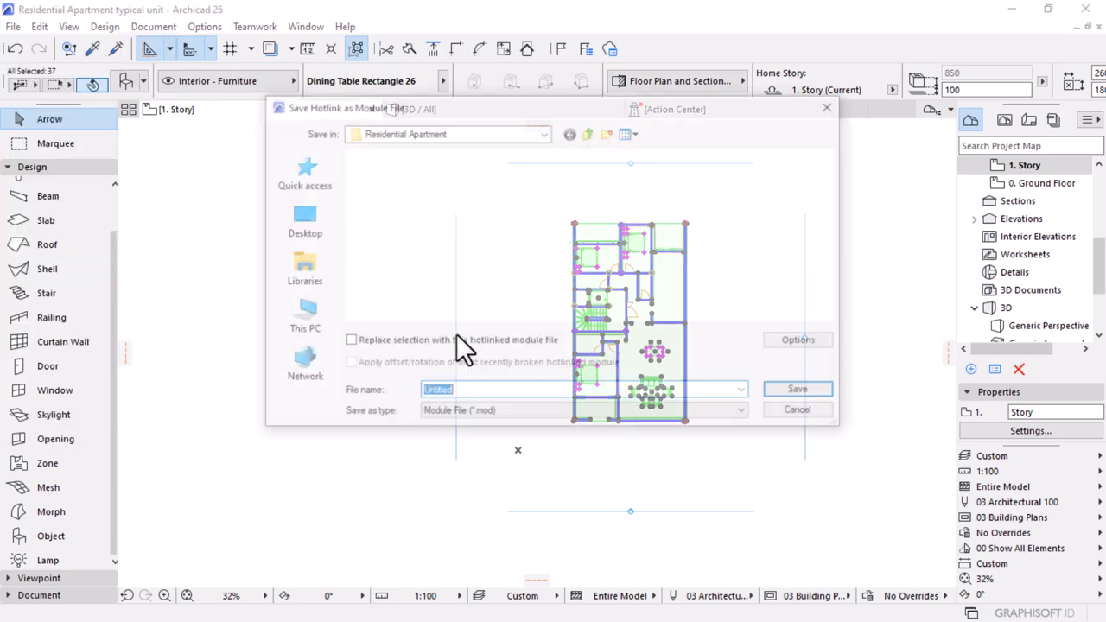
{"action": "left_click", "coordinate": [555, 248]}
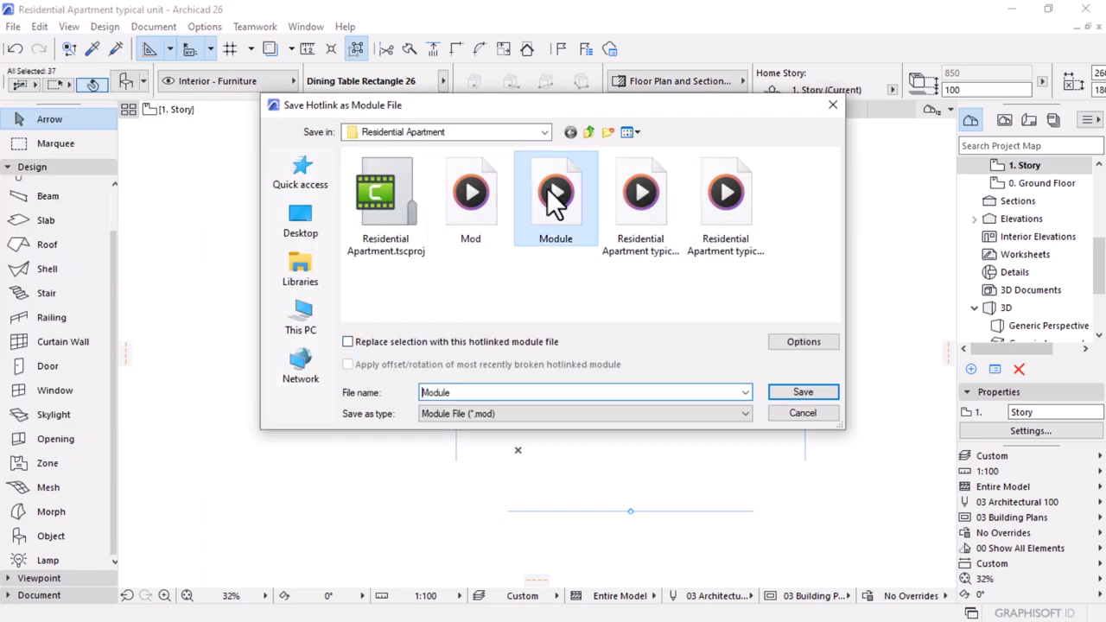
{"action": "left_click", "coordinate": [817, 394]}
{"action": "left_click", "coordinate": [597, 321]}
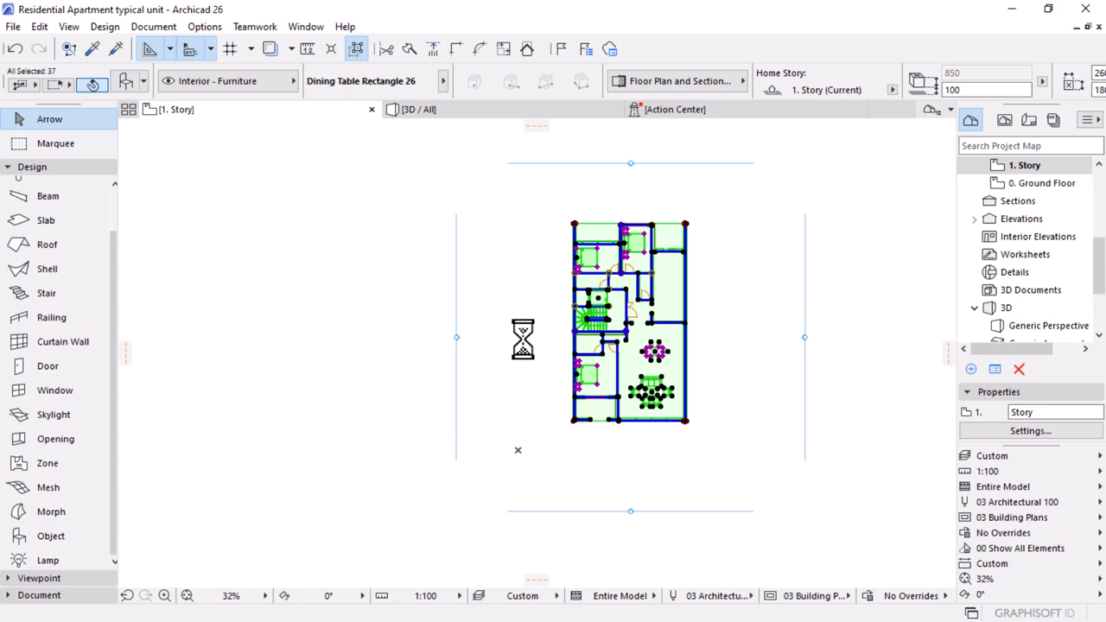
{"action": "left_click", "coordinate": [513, 301]}
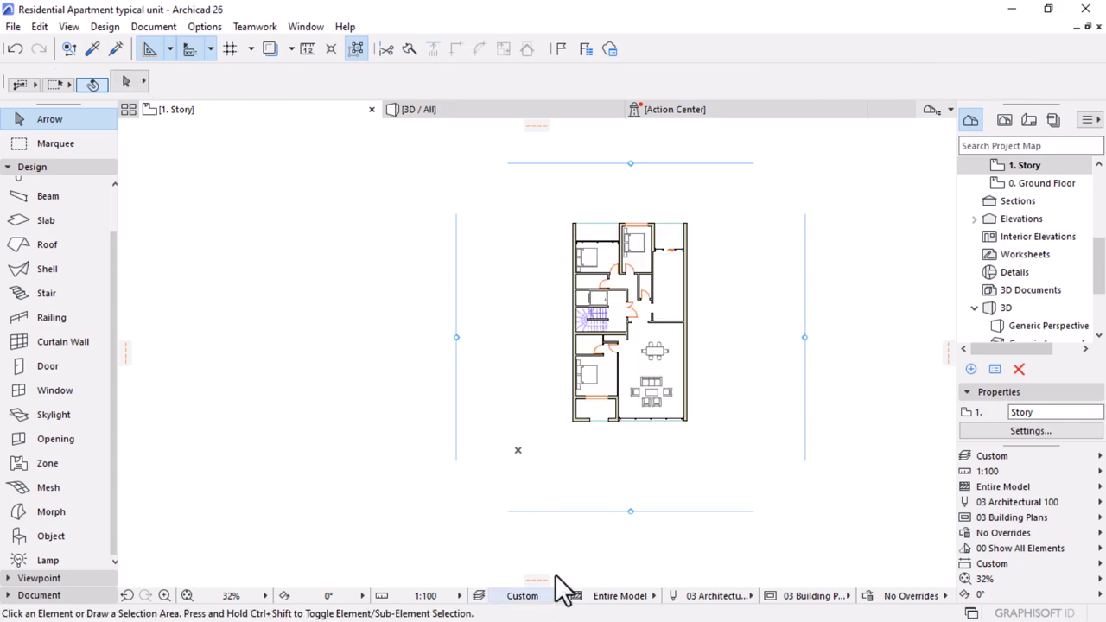
- Switch to the Residential Apartment-Site Plan Sketch project and update its Module.mod hotlink from the modified source file
{"action": "key", "text": "super"}
{"action": "mouse_move", "coordinate": [529, 605]}
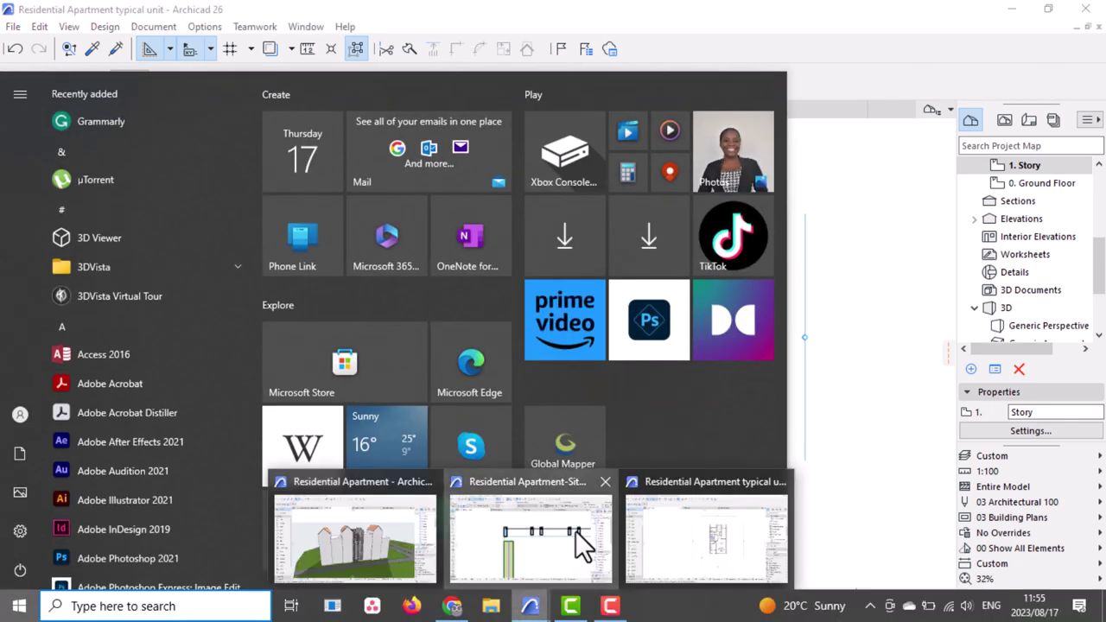
{"action": "left_click", "coordinate": [583, 545]}
{"action": "left_click", "coordinate": [14, 27]}
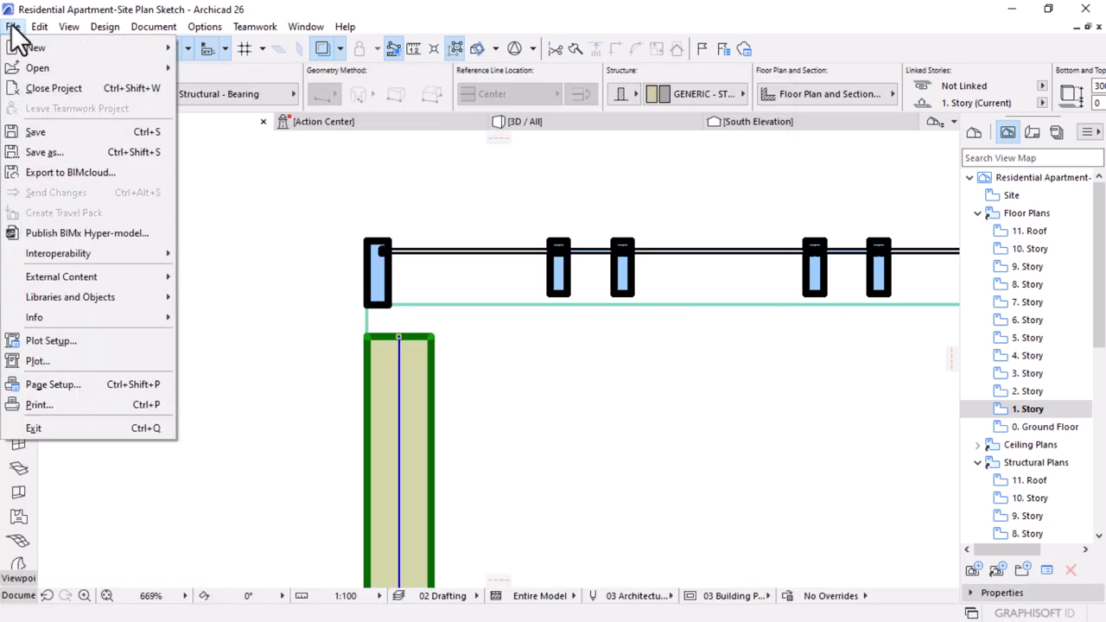
{"action": "mouse_move", "coordinate": [98, 278]}
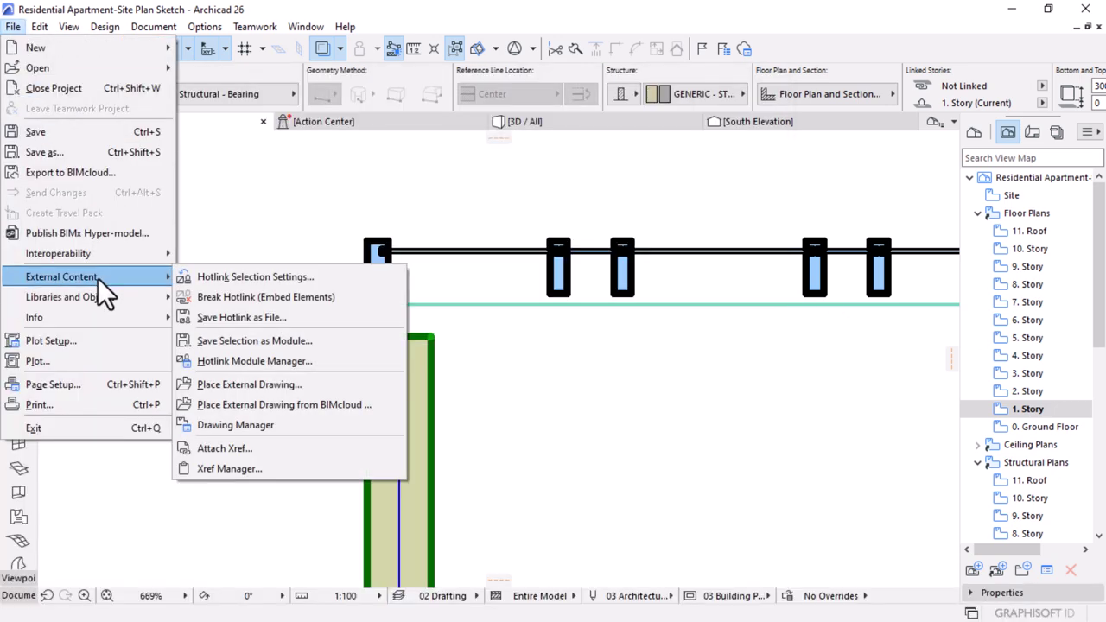
{"action": "left_click", "coordinate": [256, 361]}
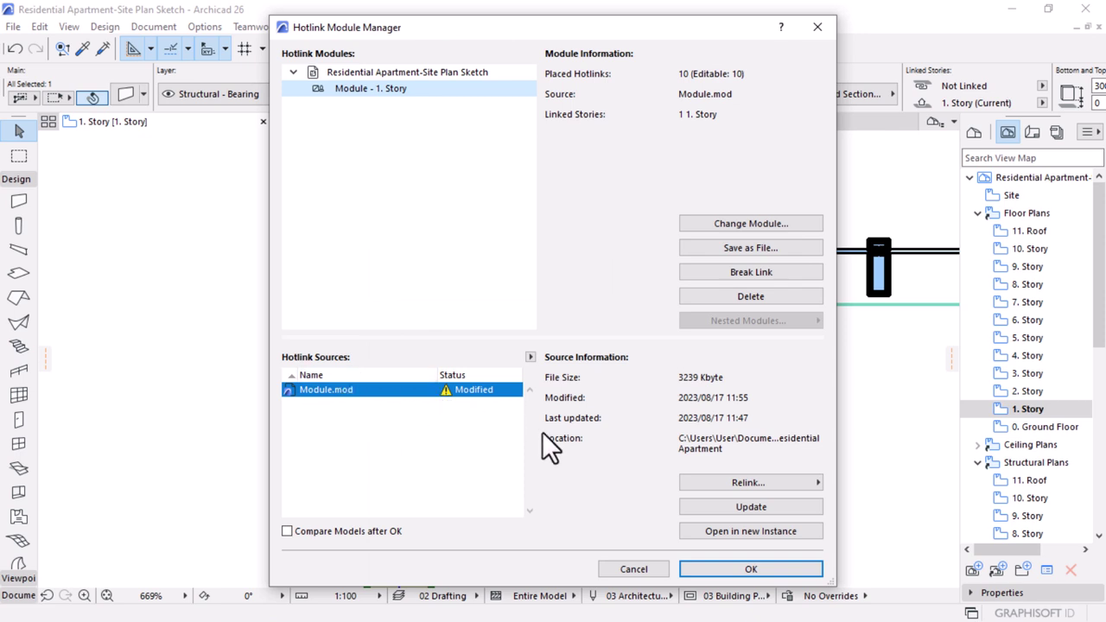
{"action": "left_click", "coordinate": [747, 507]}
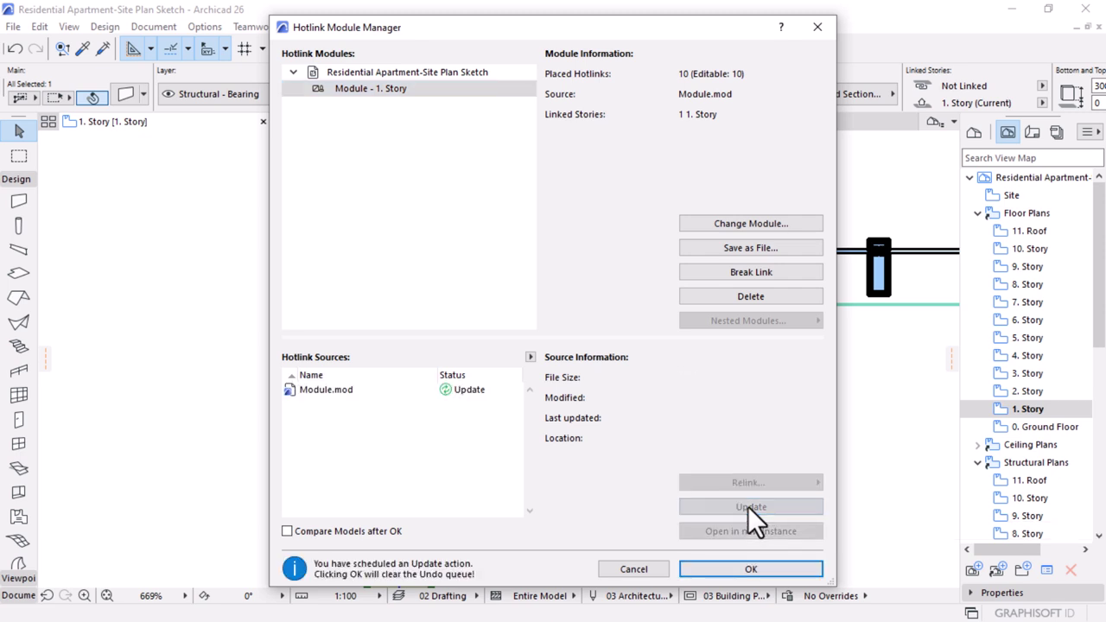
{"action": "left_click", "coordinate": [748, 572]}
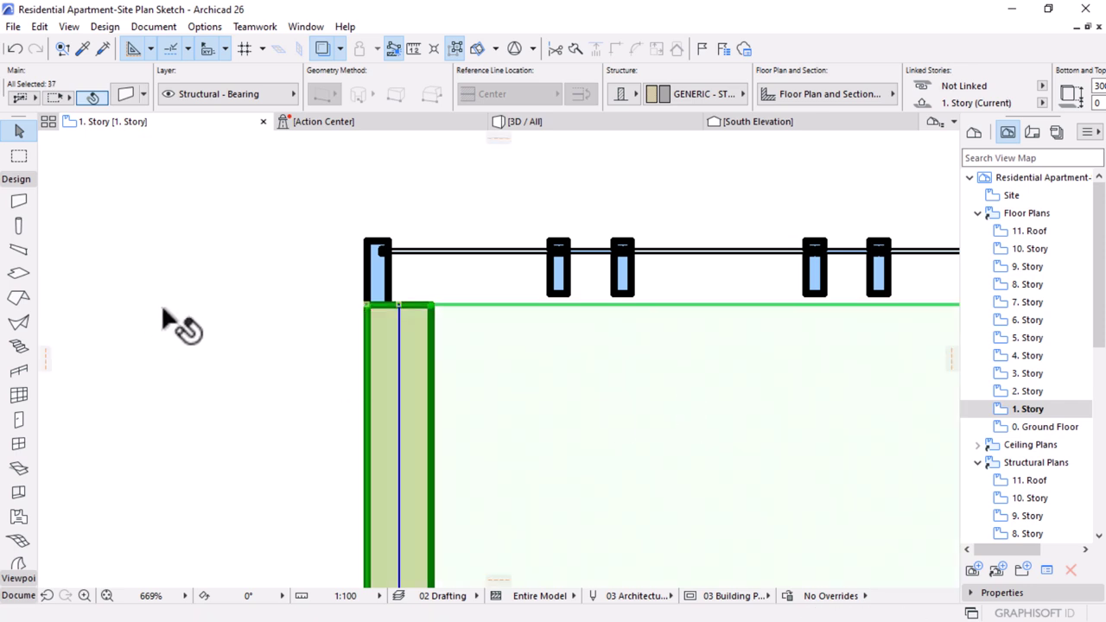
- Examine the apartment tower's street facade in the 3D view, focusing on the first-story curtain wall and the floors above
{"action": "scroll", "coordinate": [290, 315], "scroll_direction": "down", "scroll_amount": 5}
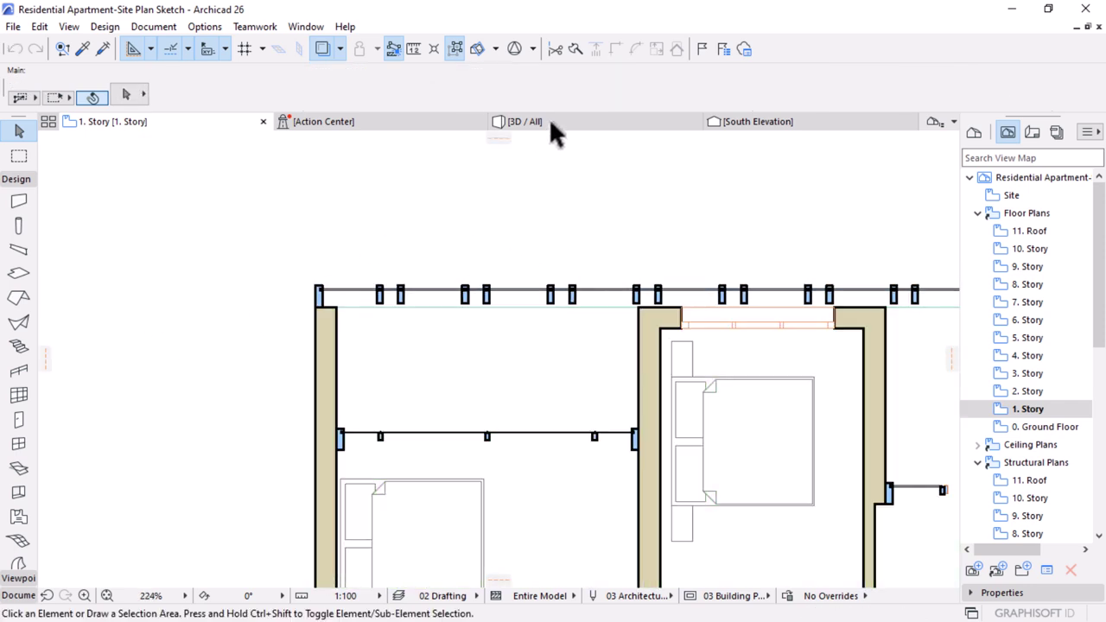
{"action": "left_click", "coordinate": [551, 121]}
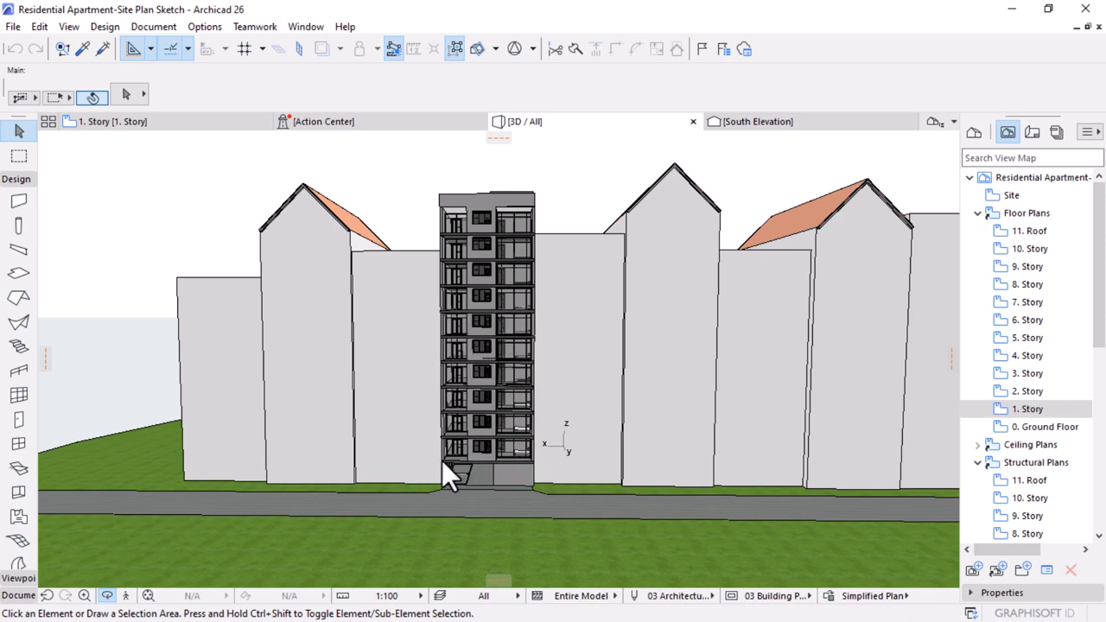
{"action": "scroll", "coordinate": [442, 460], "scroll_direction": "up", "scroll_amount": 3}
{"action": "scroll", "coordinate": [461, 446], "scroll_direction": "up", "scroll_amount": 3}
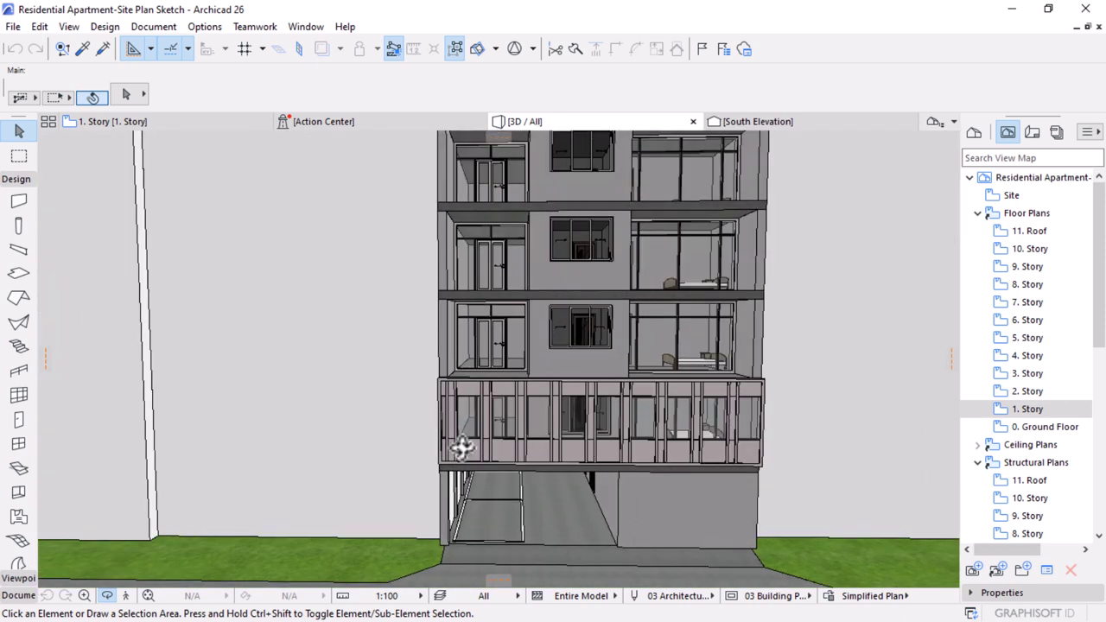
{"action": "scroll", "coordinate": [752, 419], "scroll_direction": "up", "scroll_amount": 2}
{"action": "left_click_drag", "start_coordinate": [721, 471], "coordinate": [741, 446]}
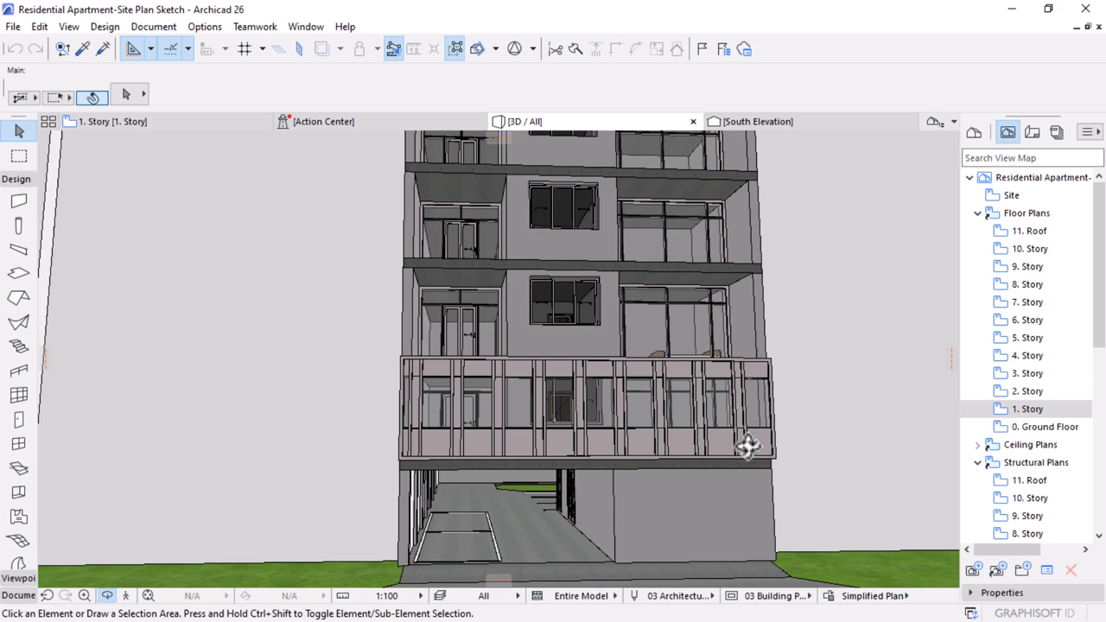
{"action": "scroll", "coordinate": [599, 405], "scroll_direction": "down", "scroll_amount": 4}
{"action": "scroll", "coordinate": [560, 462], "scroll_direction": "up", "scroll_amount": 2}
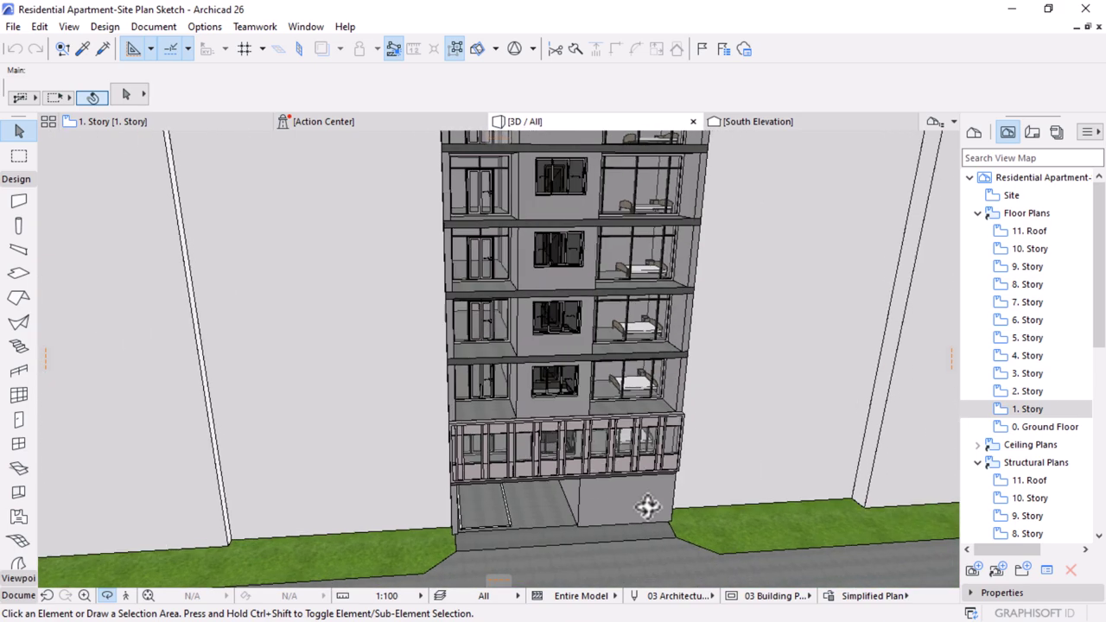
{"action": "scroll", "coordinate": [614, 440], "scroll_direction": "up", "scroll_amount": 2}
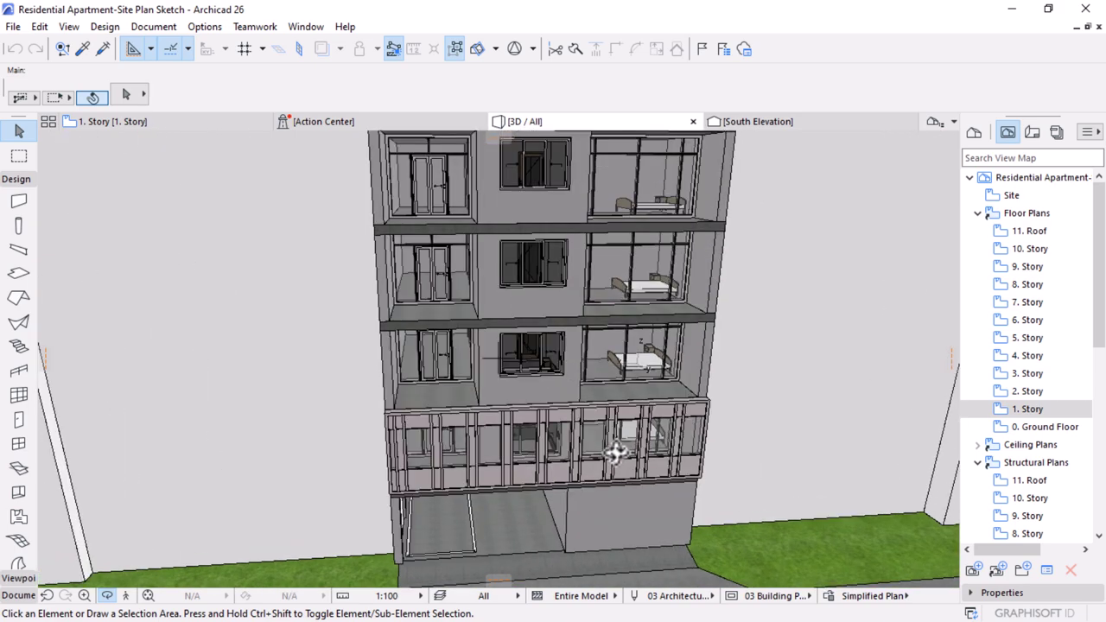
{"action": "scroll", "coordinate": [612, 452], "scroll_direction": "up", "scroll_amount": 1}
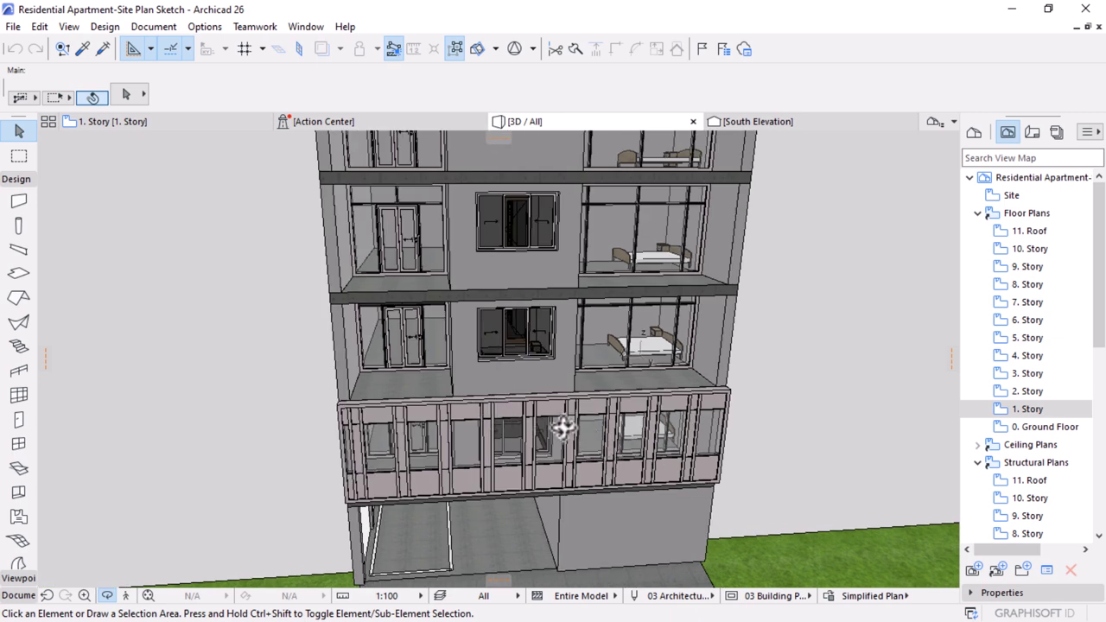
- Apply the Checkerboard 1000/1000 scheme favorite to the first-story curtain wall
{"action": "left_click", "coordinate": [591, 425]}
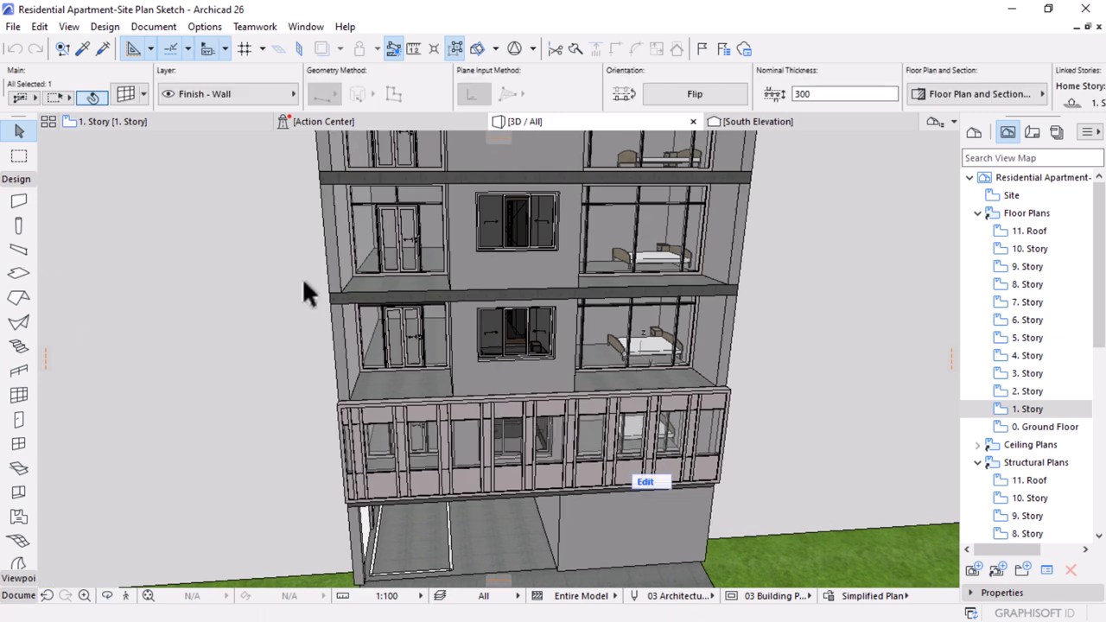
{"action": "left_click", "coordinate": [129, 87]}
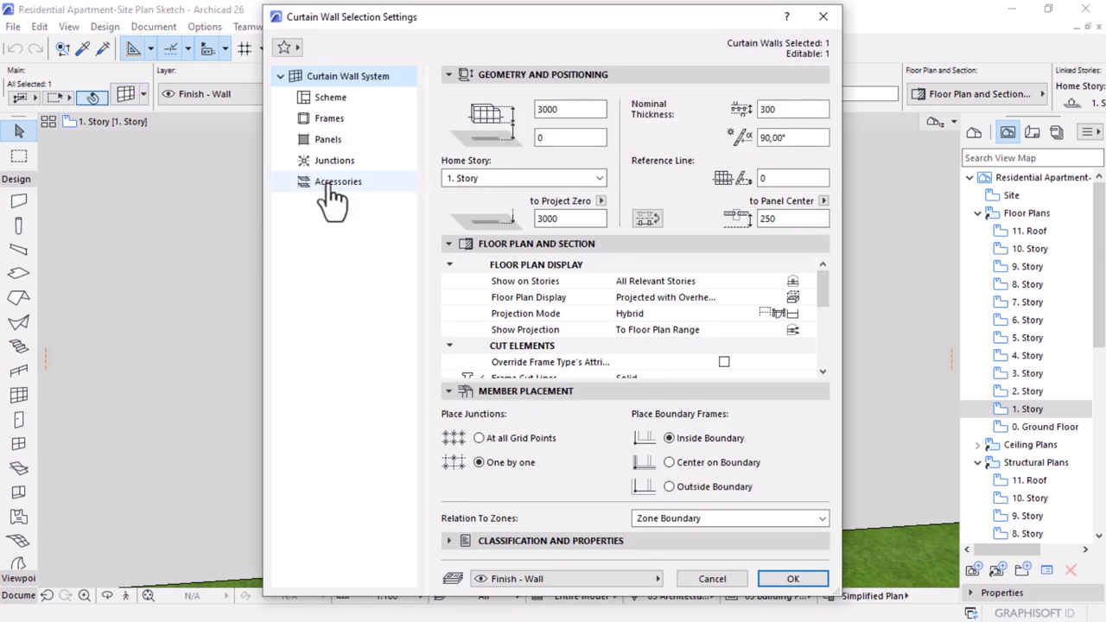
{"action": "left_click", "coordinate": [322, 99]}
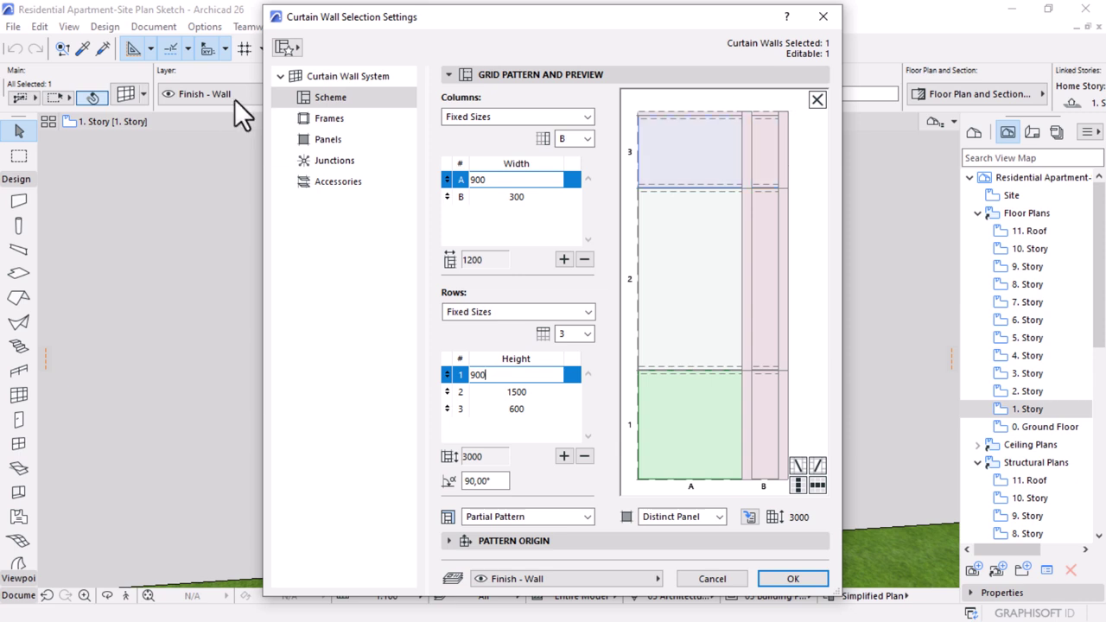
{"action": "left_click", "coordinate": [287, 48]}
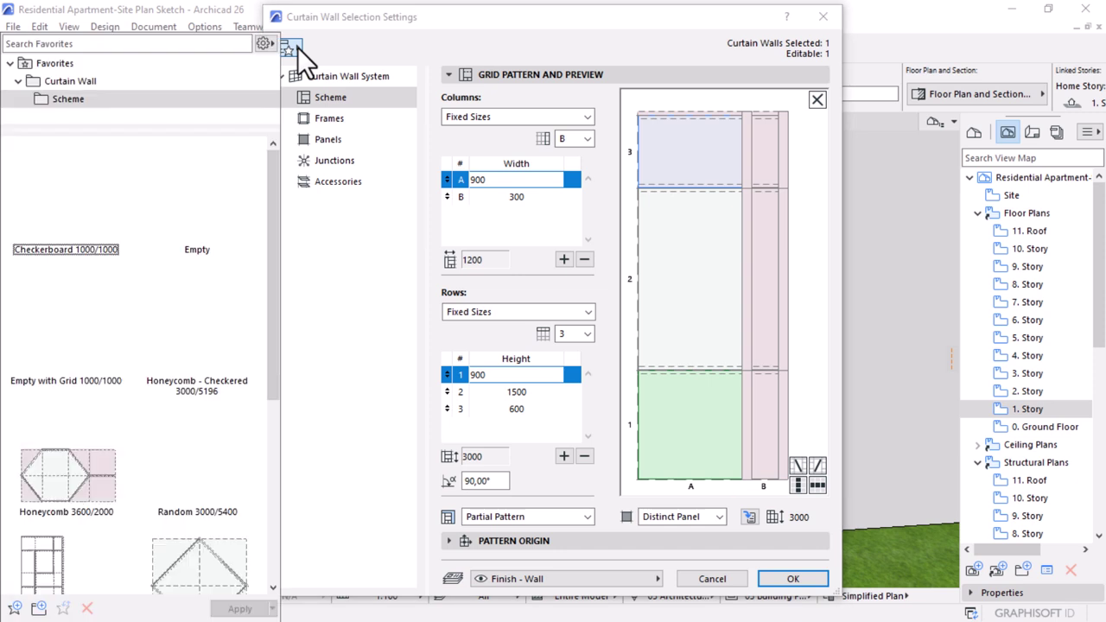
{"action": "double_click", "coordinate": [69, 207]}
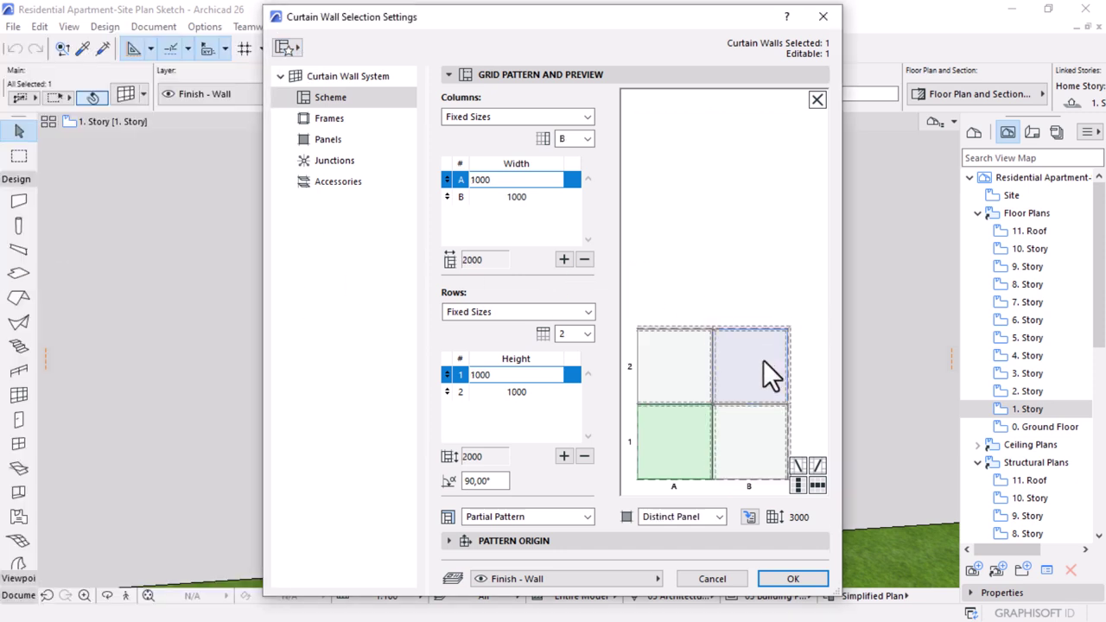
- Set all four panels of the scheme to Deleted Panel and reduce the grid pattern to one row and one column
{"action": "left_click", "coordinate": [751, 366]}
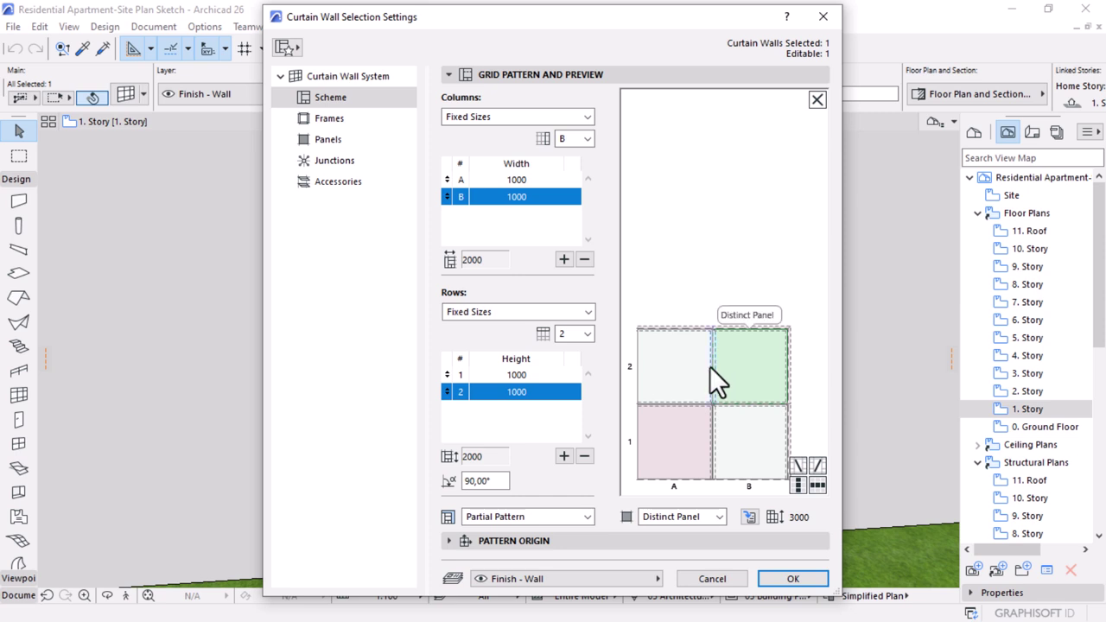
{"action": "left_click", "coordinate": [794, 483]}
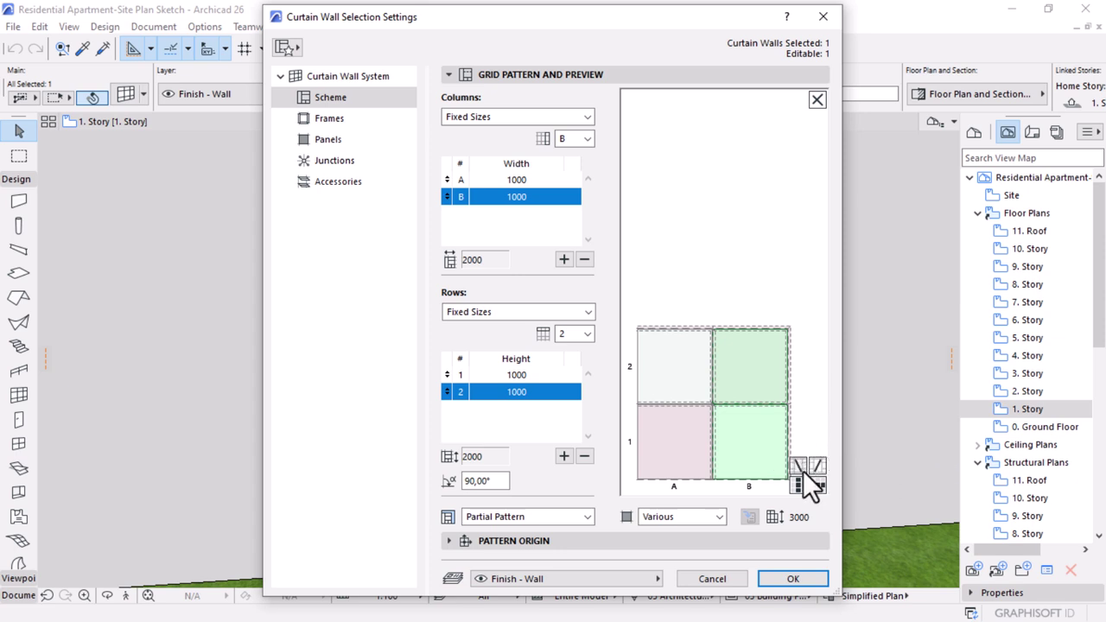
{"action": "left_click", "coordinate": [817, 484]}
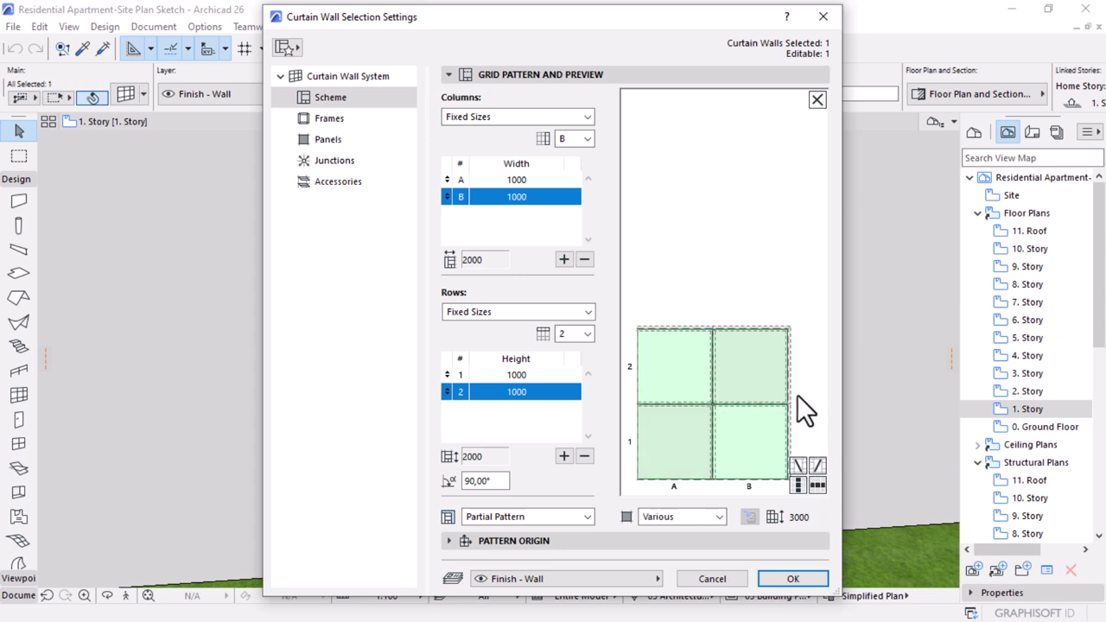
{"action": "left_click", "coordinate": [710, 515]}
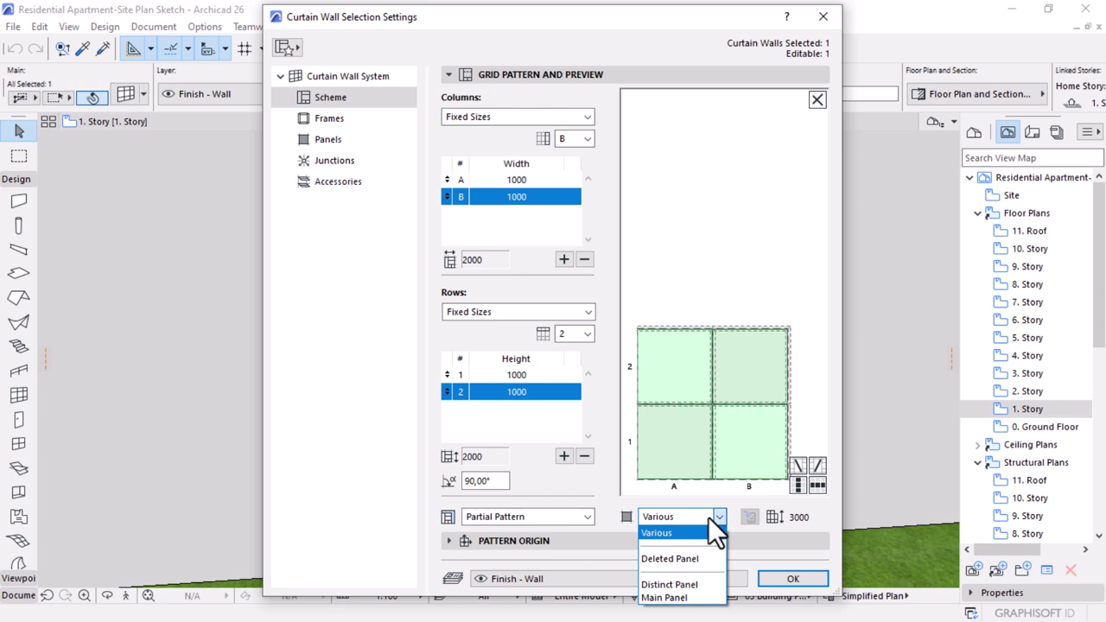
{"action": "left_click", "coordinate": [667, 558]}
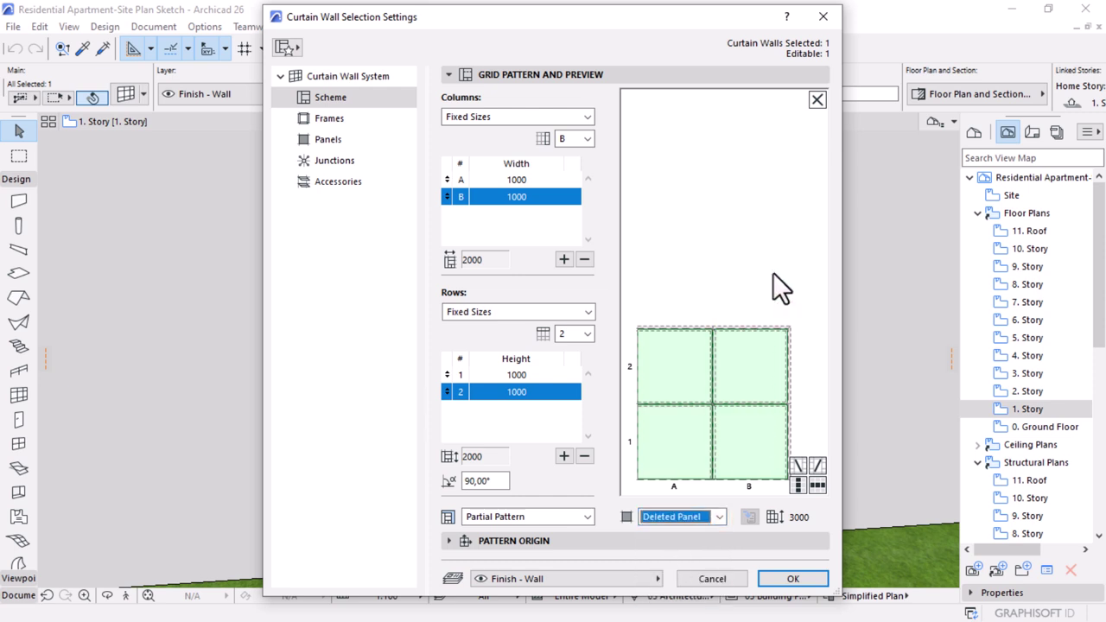
{"action": "left_click", "coordinate": [731, 256]}
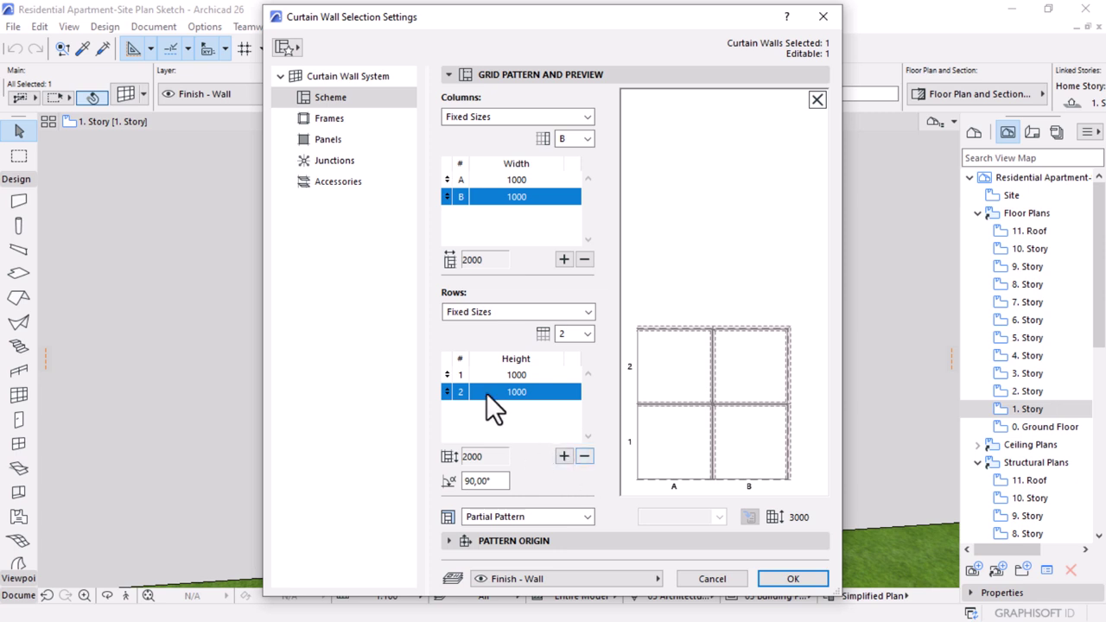
{"action": "left_click", "coordinate": [585, 456]}
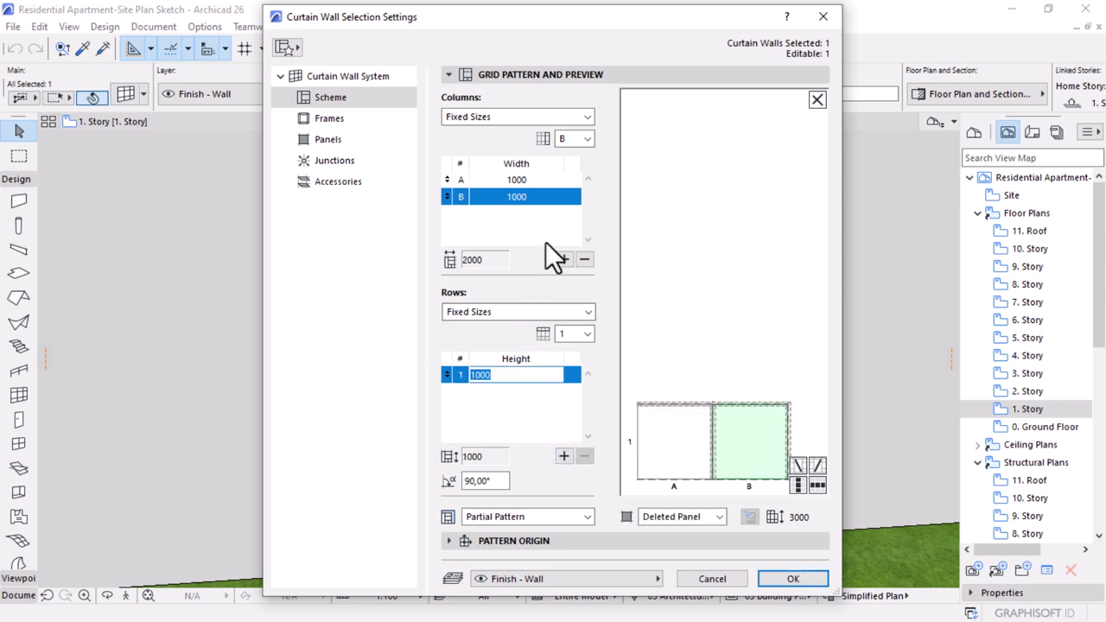
{"action": "left_click", "coordinate": [584, 259]}
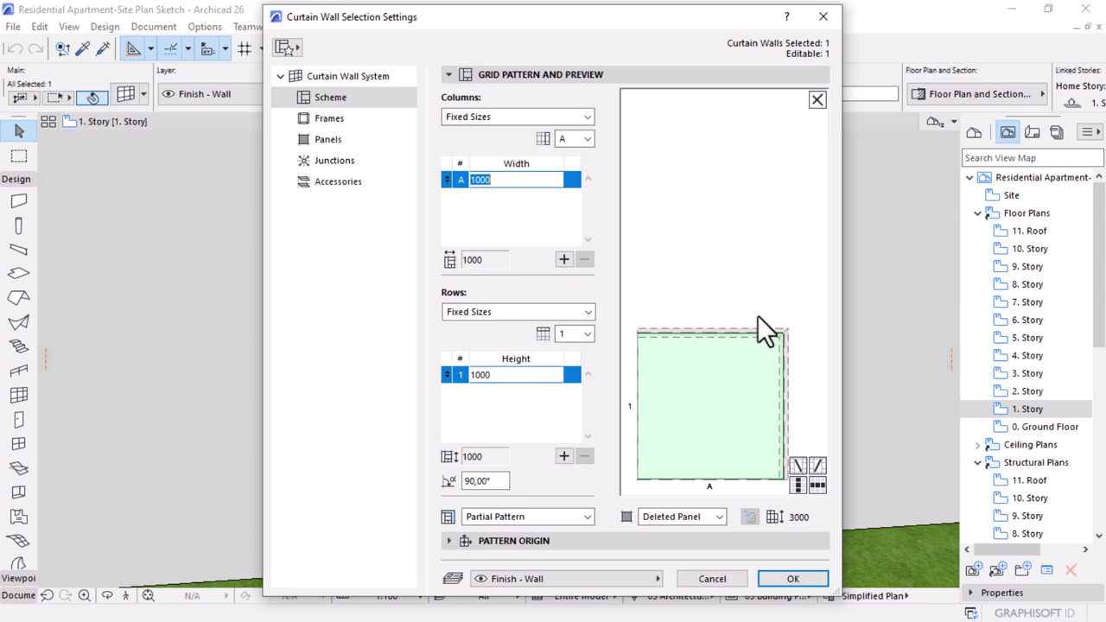
- Set the curtain wall's boundary frame to 600 wide and 600 deep with a panel offset of 0, and apply the settings
{"action": "left_click", "coordinate": [322, 120]}
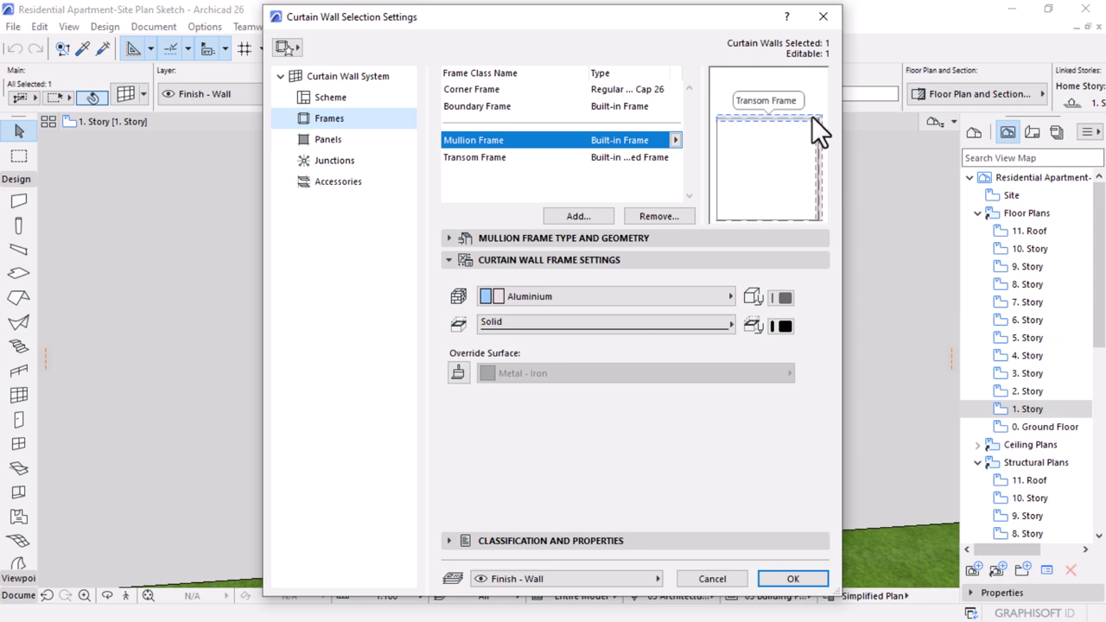
{"action": "left_click", "coordinate": [474, 106]}
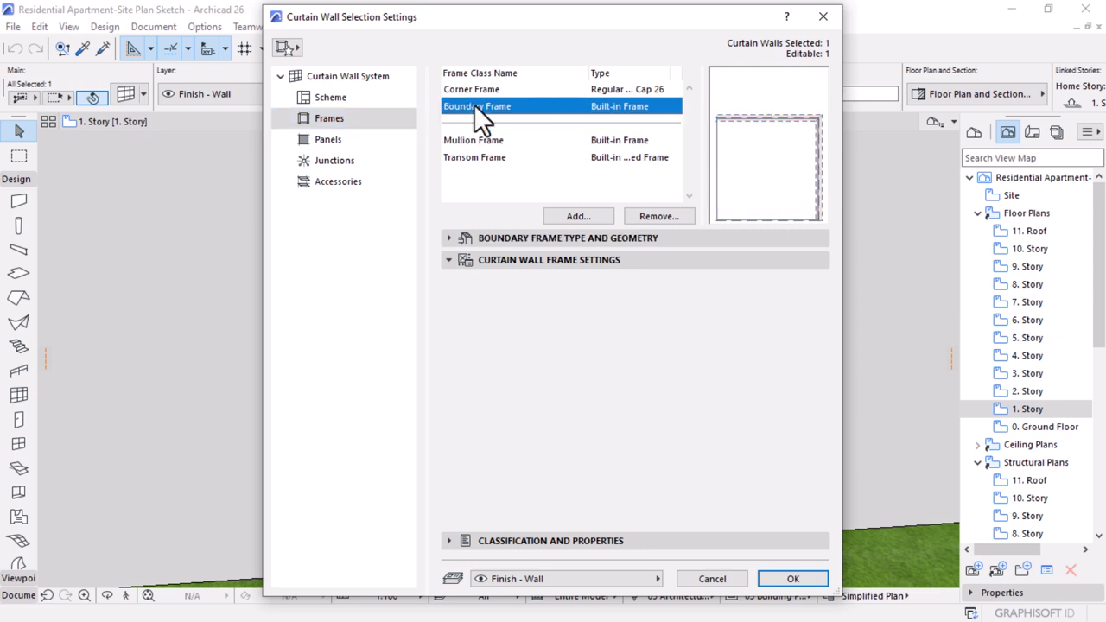
{"action": "left_click", "coordinate": [451, 241]}
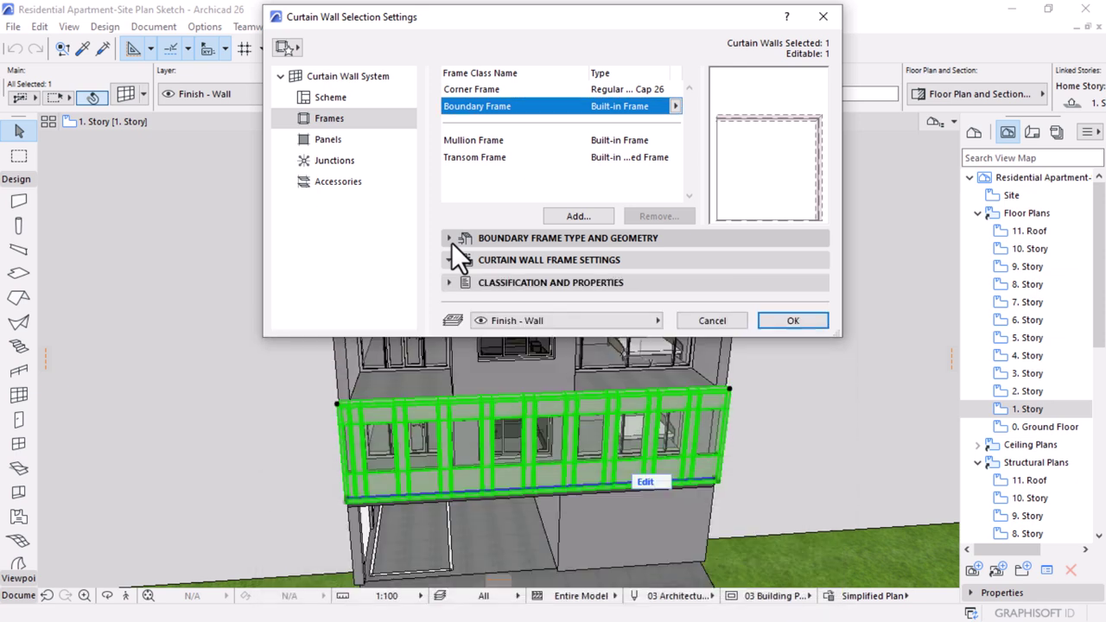
{"action": "left_click", "coordinate": [531, 292]}
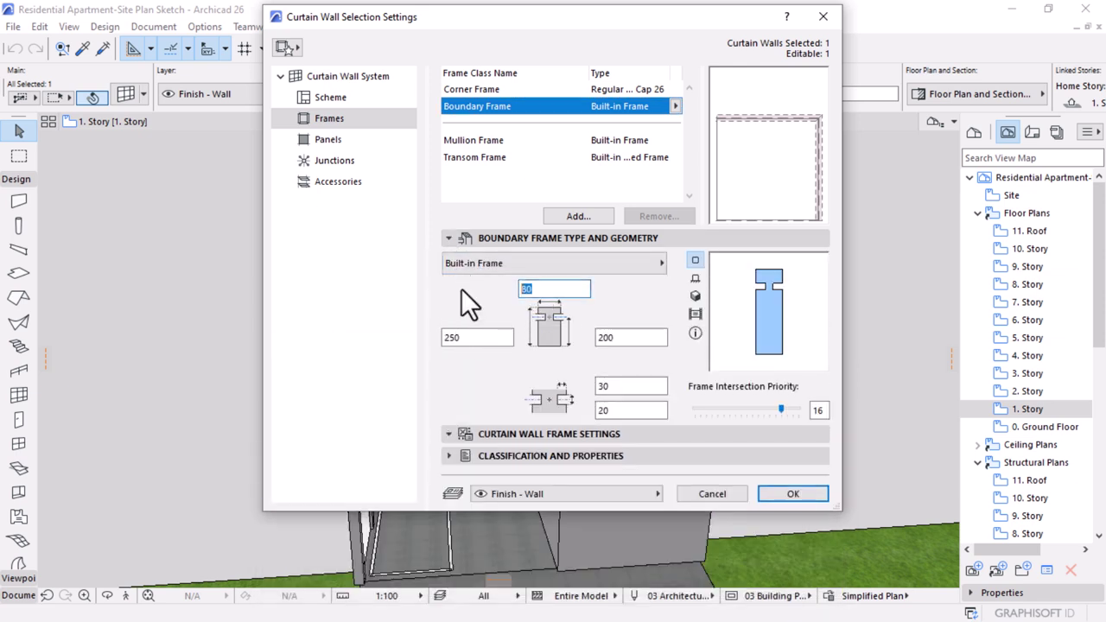
{"action": "type", "text": "600"}
{"action": "left_click", "coordinate": [492, 339]}
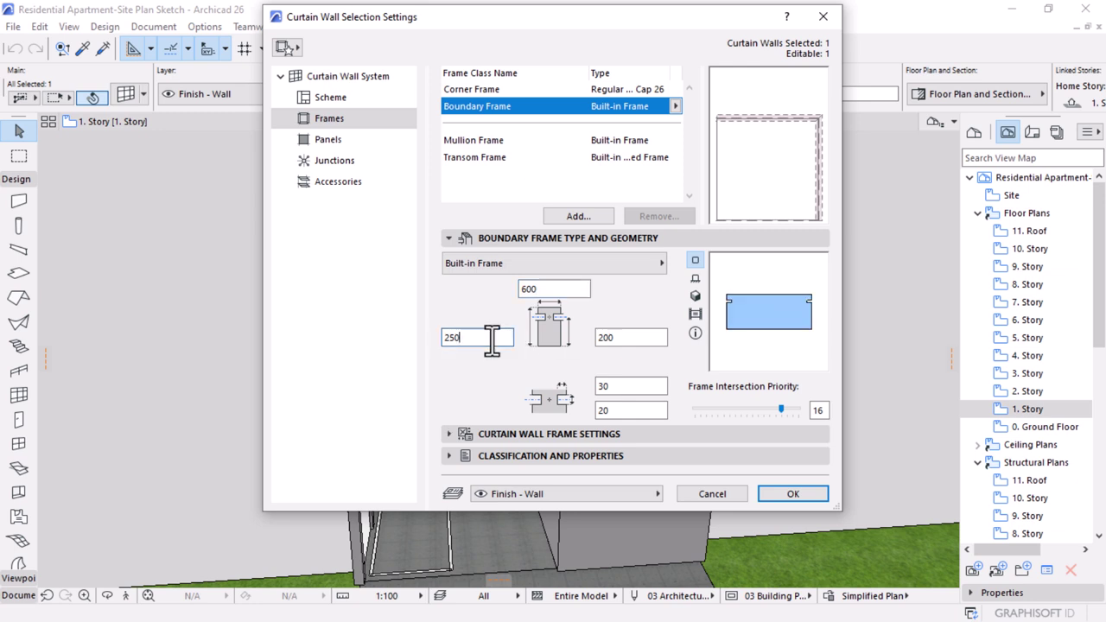
{"action": "type", "text": "600"}
{"action": "left_click", "coordinate": [619, 337]}
{"action": "type", "text": "0"}
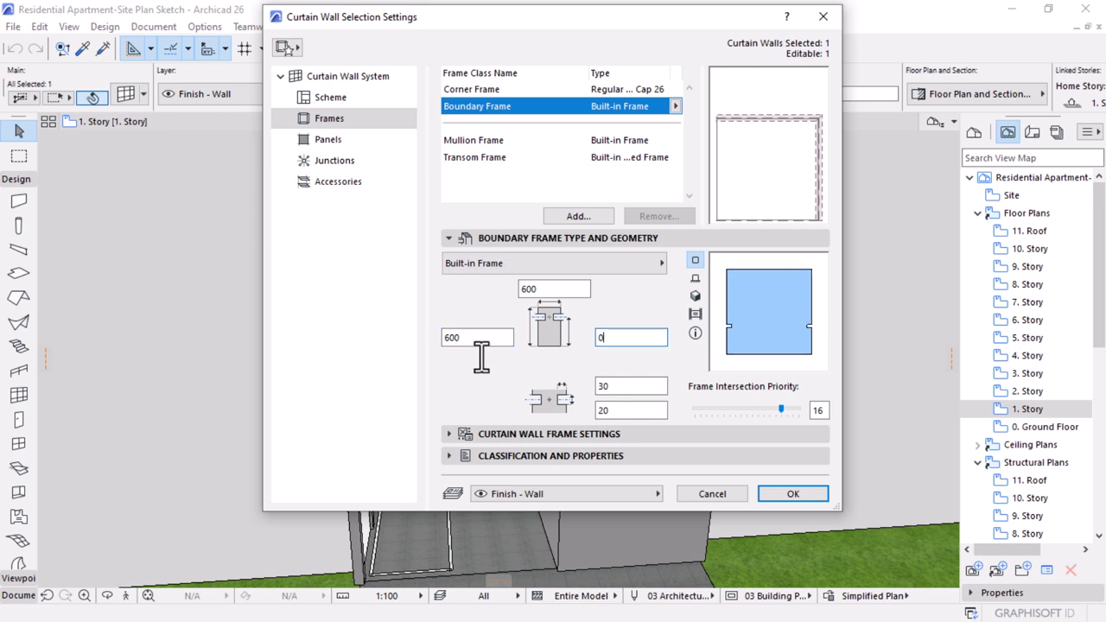
{"action": "left_click", "coordinate": [469, 339]}
{"action": "left_click", "coordinate": [811, 494]}
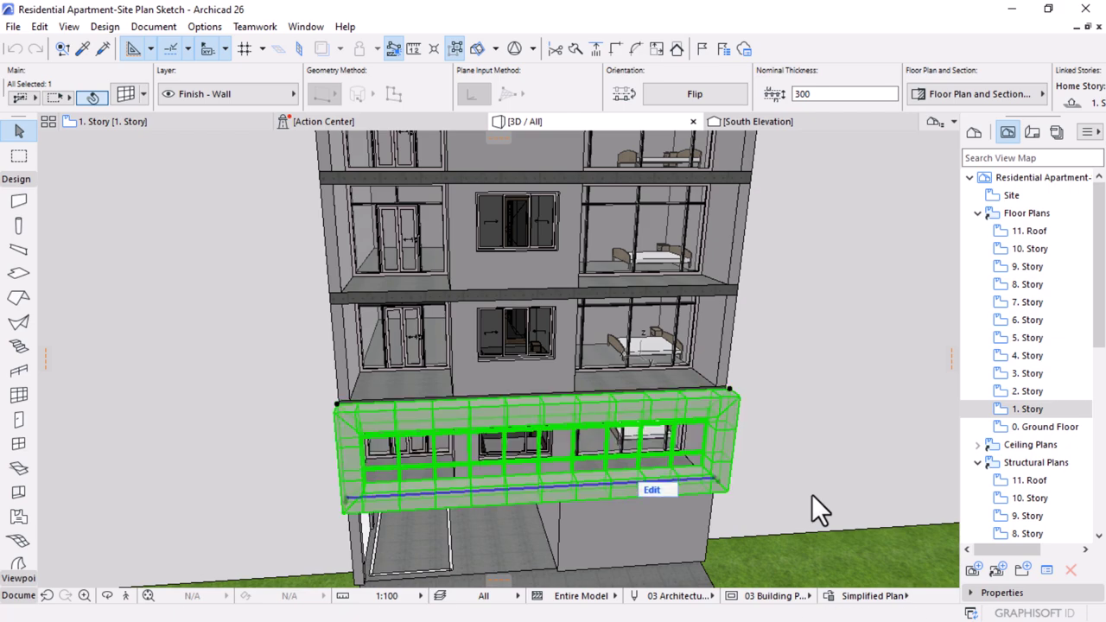
- Adjust the first-story curtain wall's reference line distance to the panel center so its frame meets the slab edge
{"action": "middle_click_drag", "start_coordinate": [799, 466], "coordinate": [596, 442], "text": "shift"}
{"action": "scroll", "coordinate": [596, 441], "scroll_direction": "up", "scroll_amount": 10}
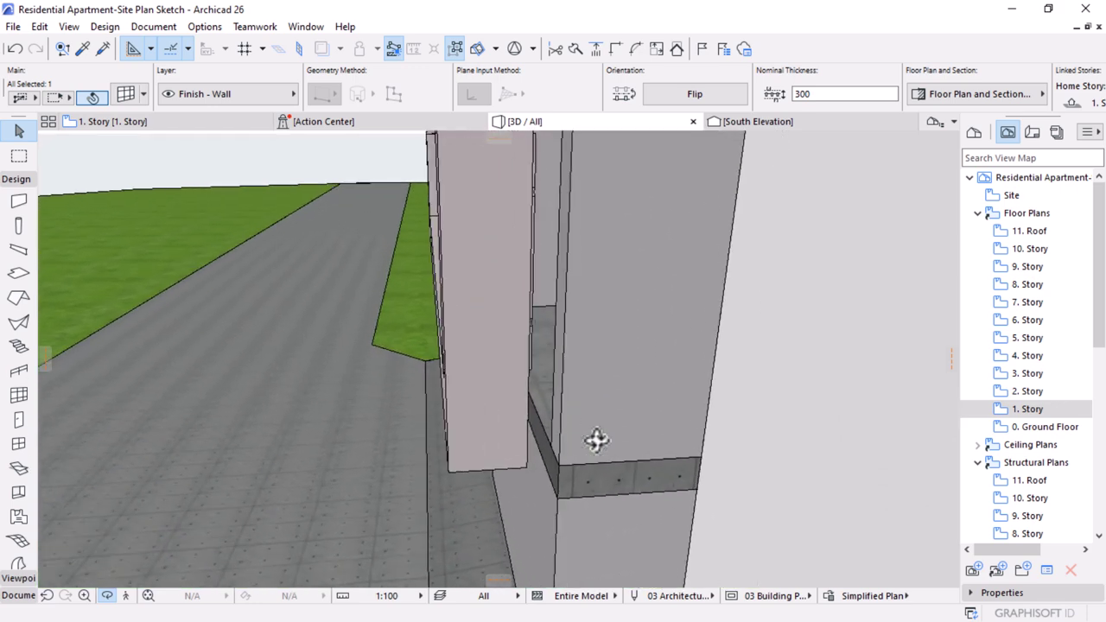
{"action": "left_click", "coordinate": [537, 482]}
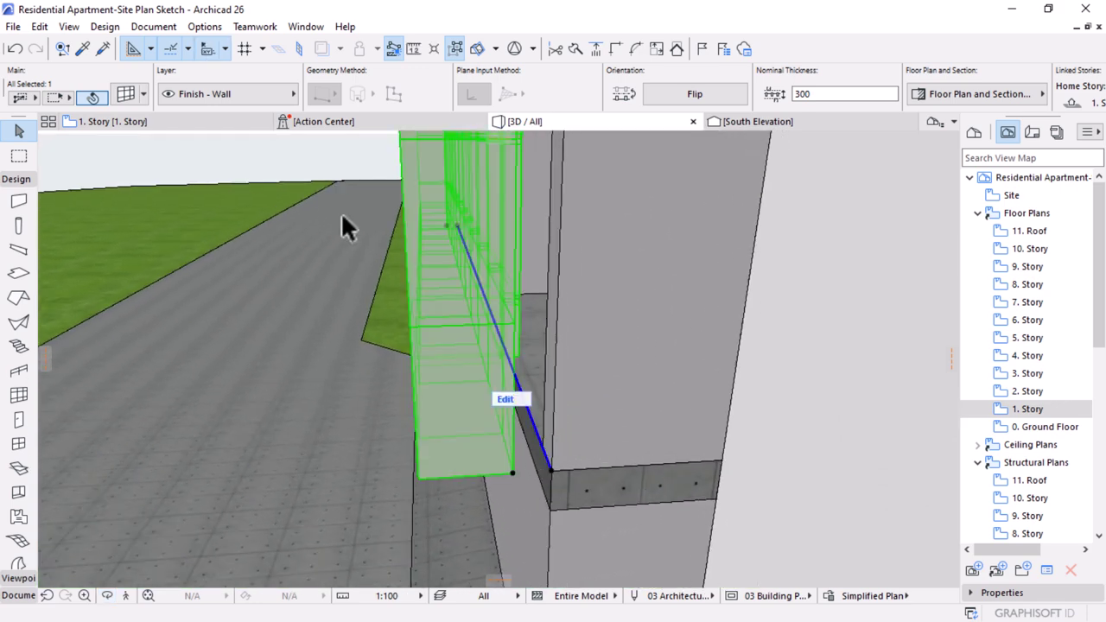
{"action": "mouse_move", "coordinate": [125, 94]}
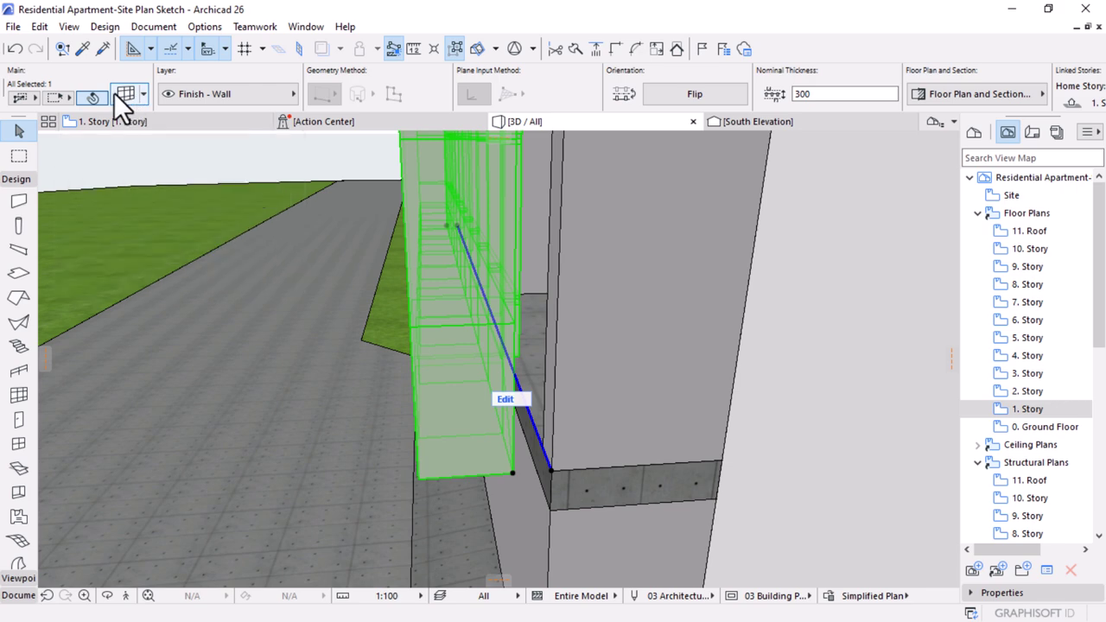
{"action": "left_click", "coordinate": [115, 92]}
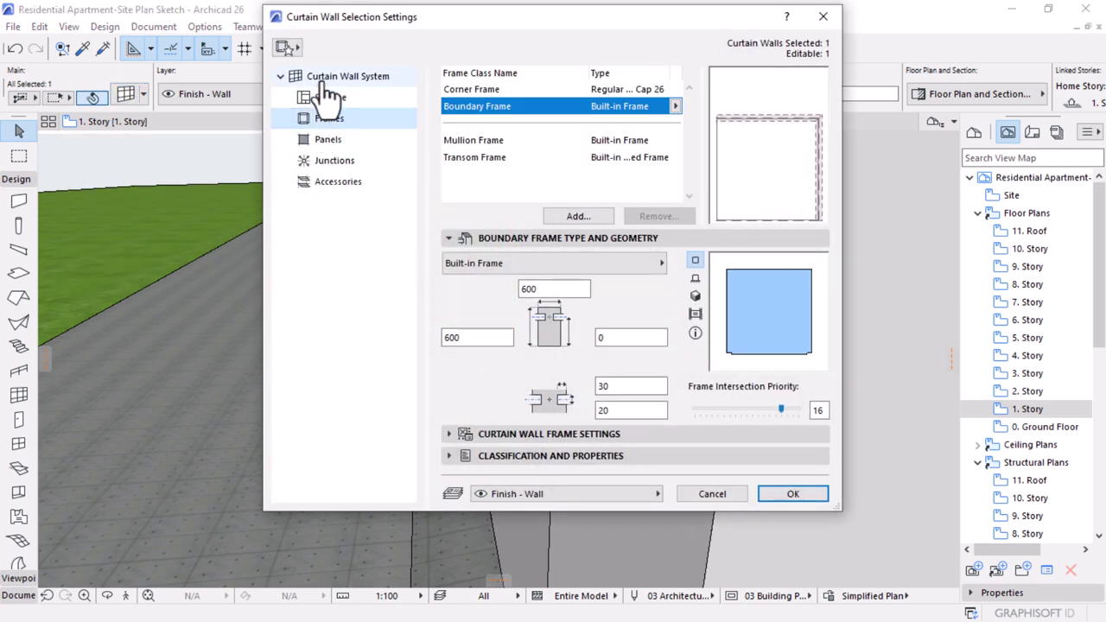
{"action": "left_click", "coordinate": [327, 84]}
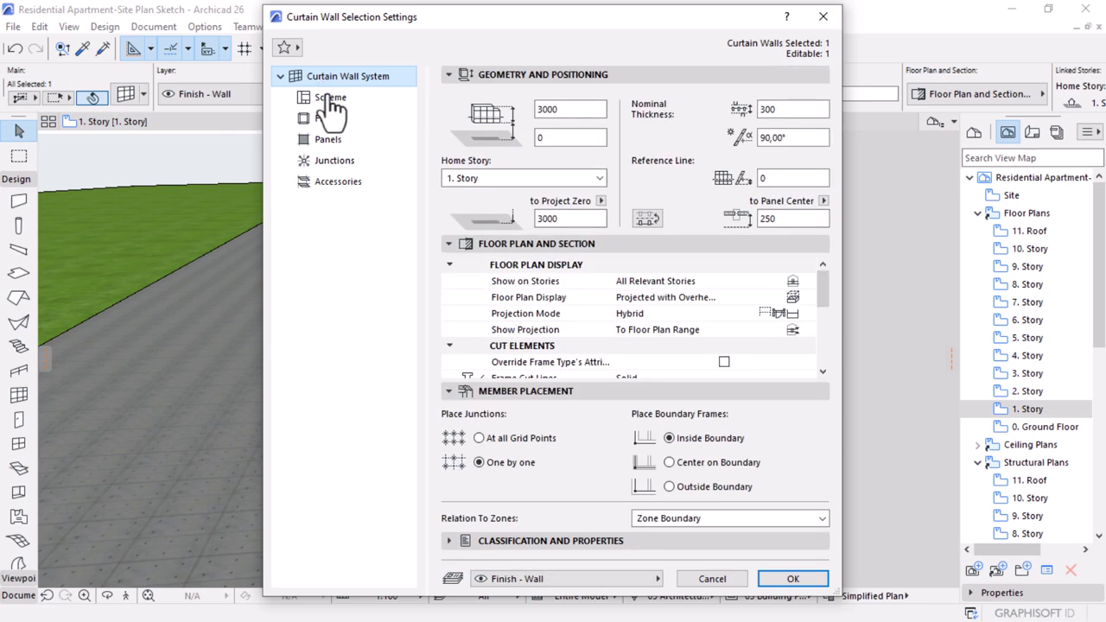
{"action": "double_click", "coordinate": [778, 219]}
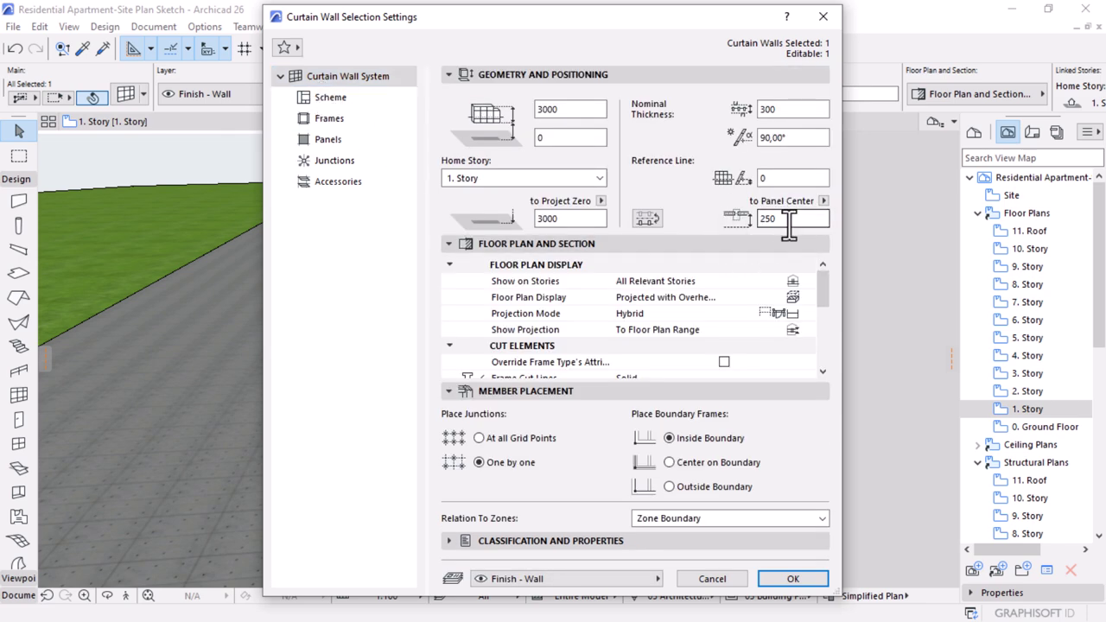
{"action": "key", "text": "Return"}
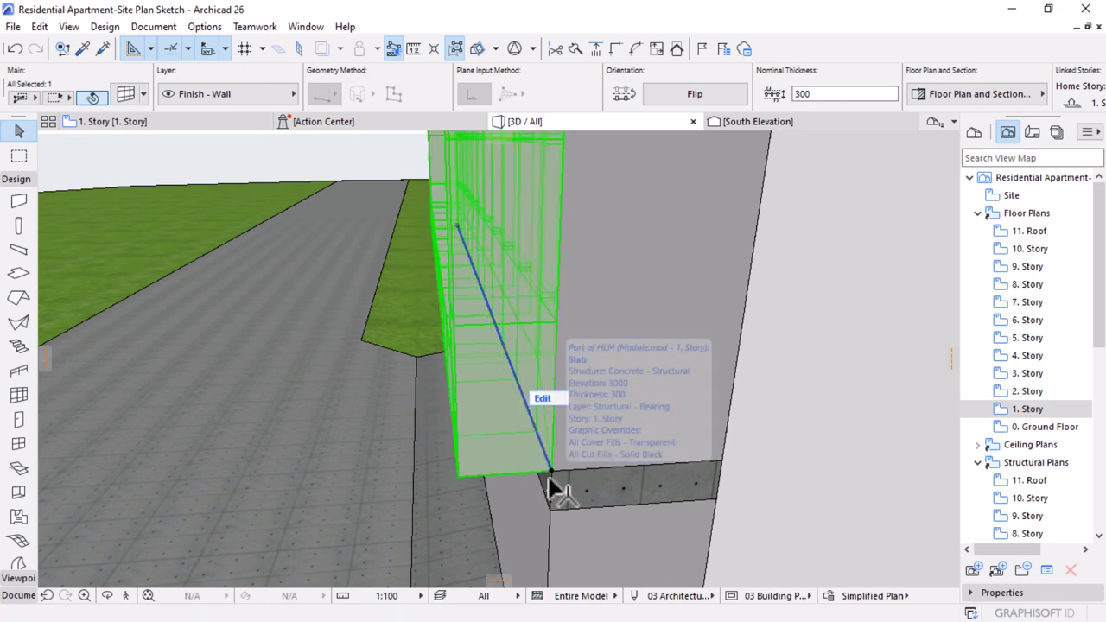
- Open the North Elevation from its marker on the 1. Story floor plan, using the current view settings
{"action": "middle_click_drag", "start_coordinate": [558, 481], "coordinate": [699, 400], "text": "shift"}
{"action": "scroll", "coordinate": [573, 415], "scroll_direction": "down", "scroll_amount": 3}
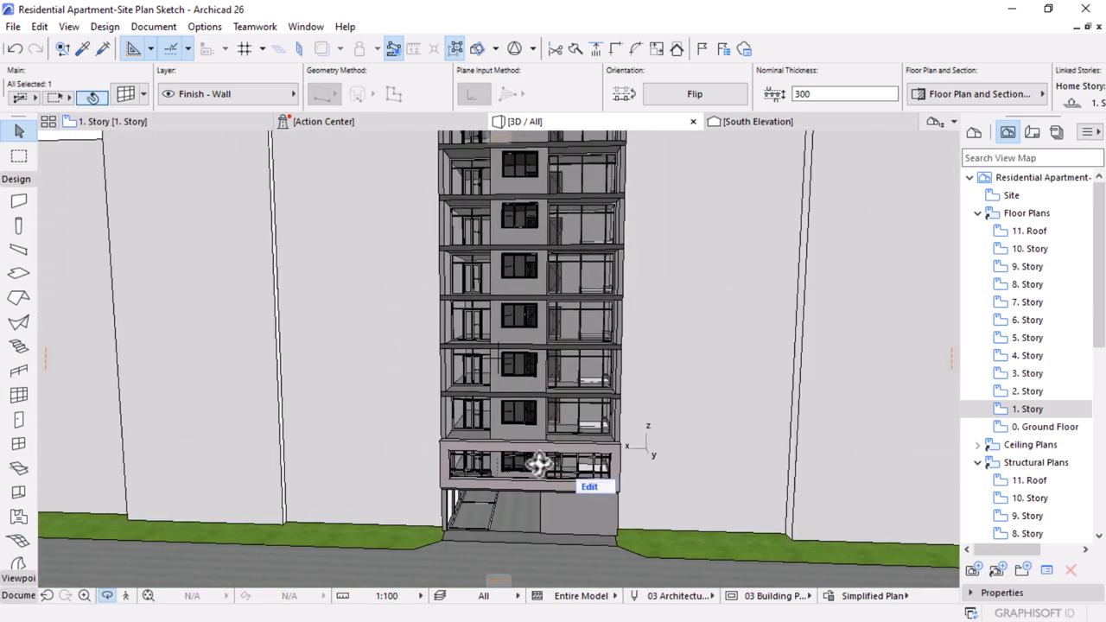
{"action": "middle_click_drag", "start_coordinate": [526, 329], "coordinate": [522, 248], "text": "shift"}
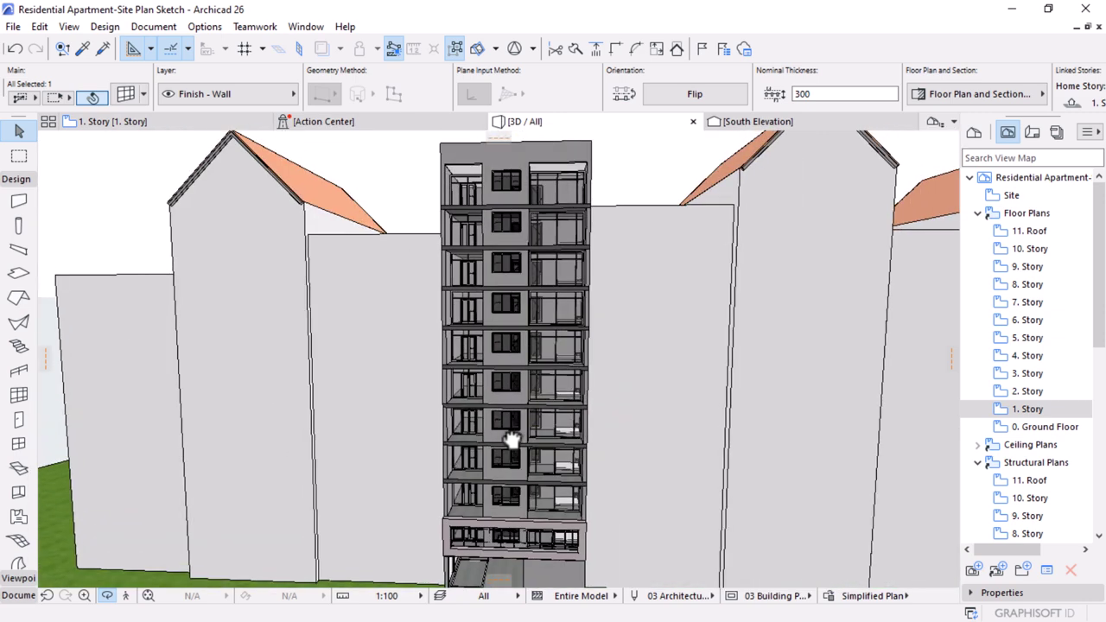
{"action": "left_click", "coordinate": [260, 121]}
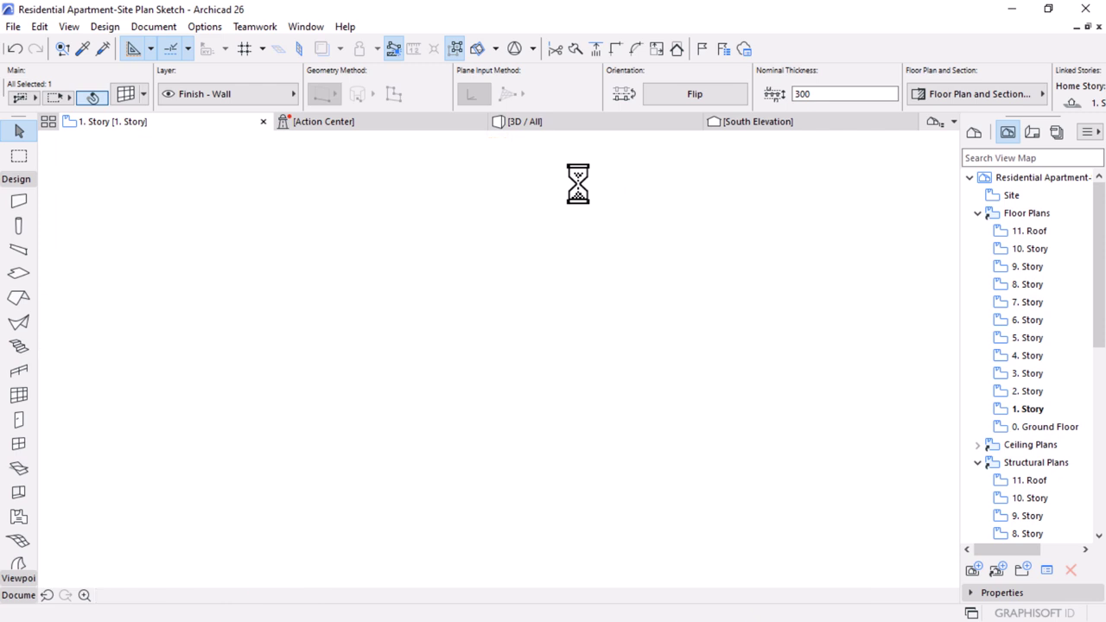
{"action": "scroll", "coordinate": [504, 248], "scroll_direction": "down", "scroll_amount": 8}
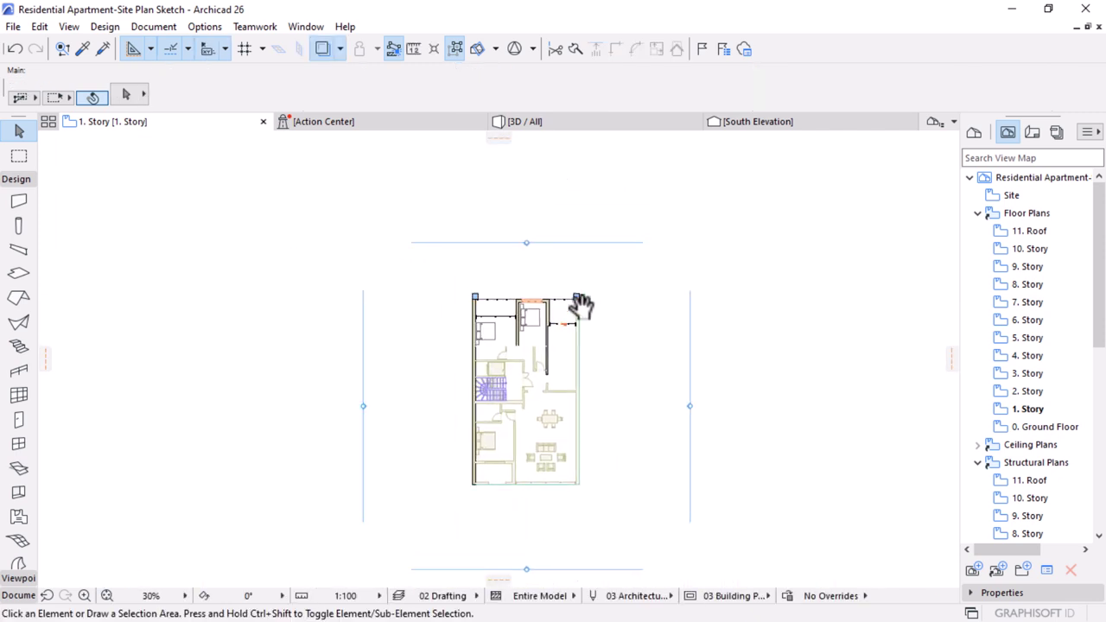
{"action": "left_click", "coordinate": [522, 209]}
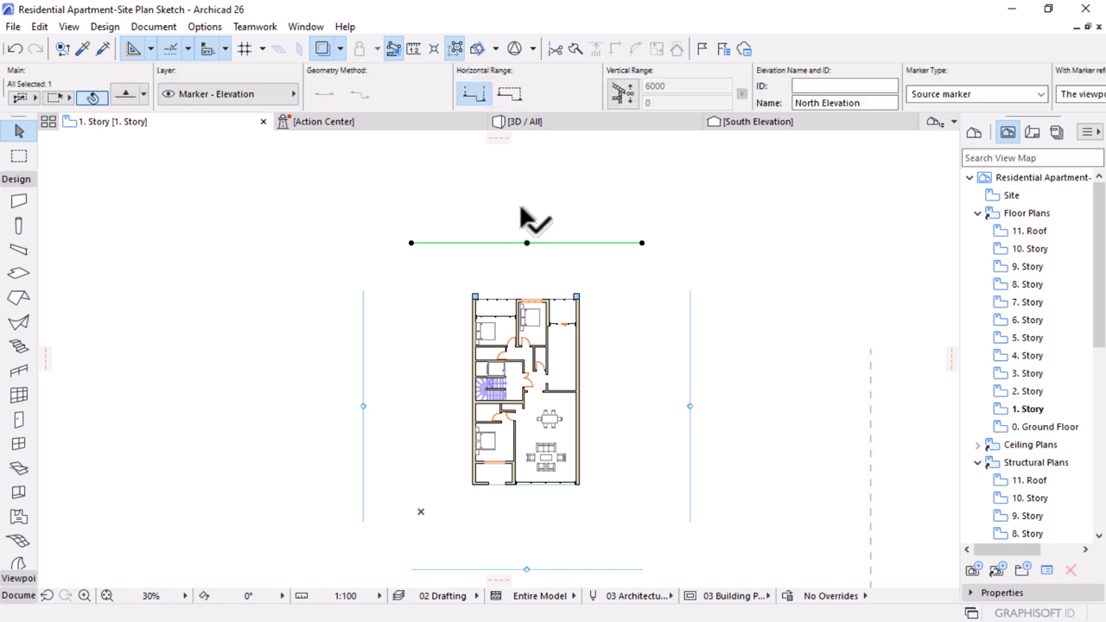
{"action": "right_click", "coordinate": [518, 222]}
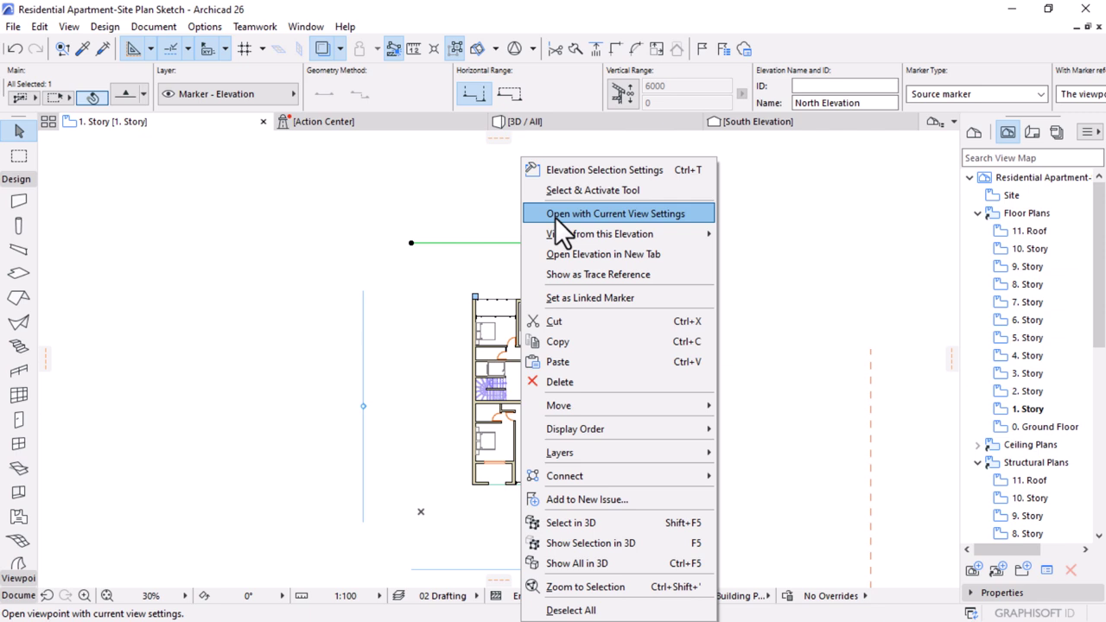
{"action": "left_click", "coordinate": [557, 216]}
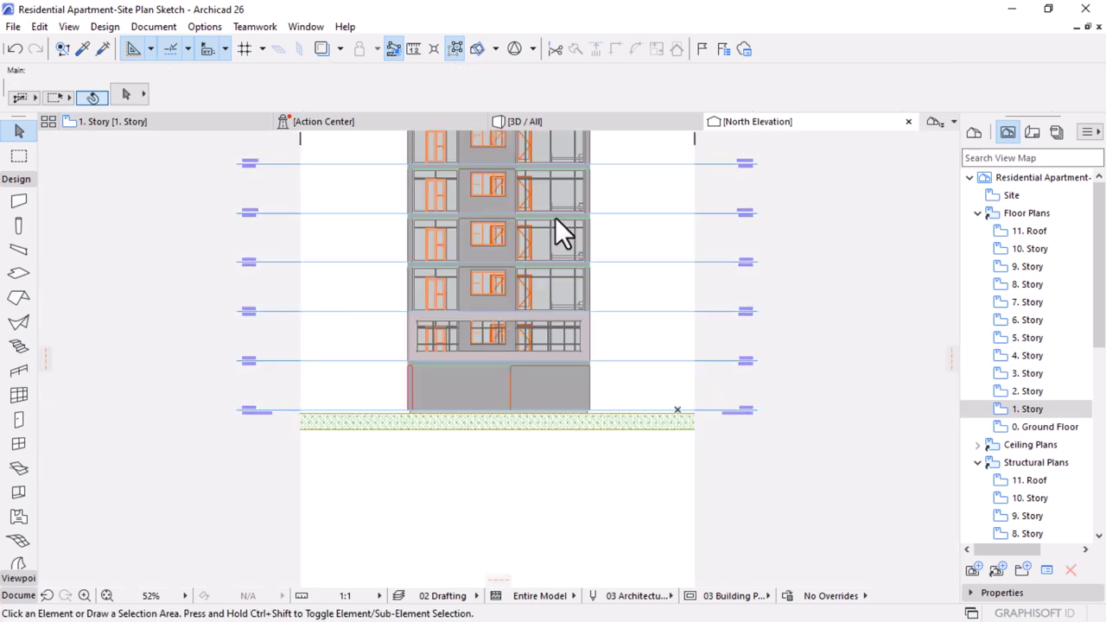
- Look over the tower's north elevation and collapse the Structural Plans and Floor Plans folders in the view map
{"action": "scroll", "coordinate": [645, 324], "scroll_direction": "down", "scroll_amount": 6}
{"action": "scroll", "coordinate": [572, 372], "scroll_direction": "up", "scroll_amount": 5}
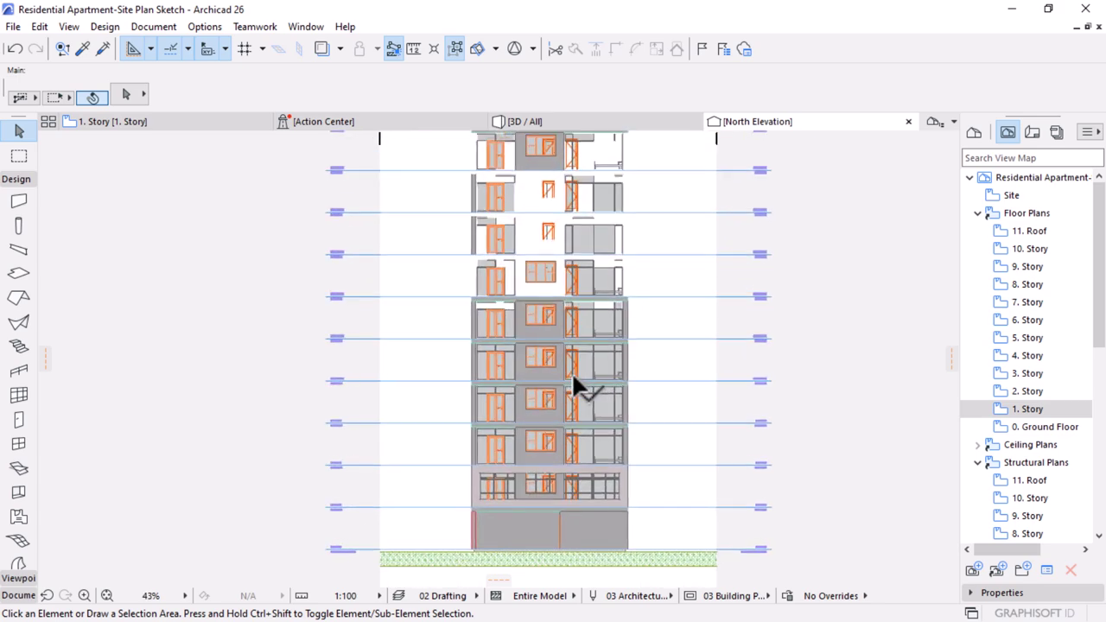
{"action": "scroll", "coordinate": [636, 308], "scroll_direction": "down", "scroll_amount": 5}
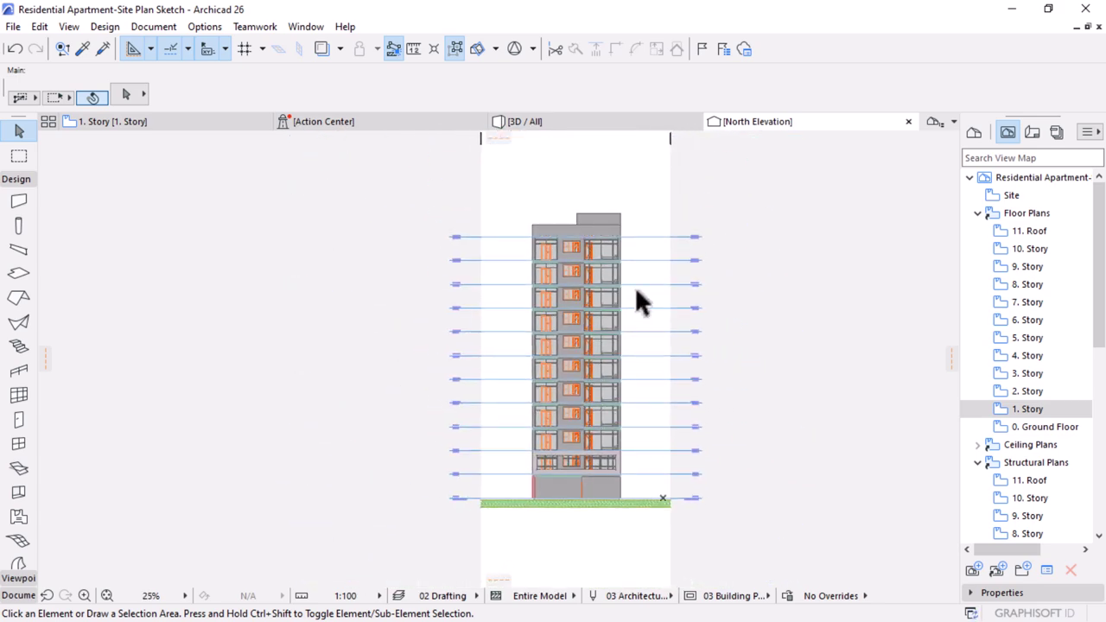
{"action": "scroll", "coordinate": [605, 319], "scroll_direction": "up", "scroll_amount": 2}
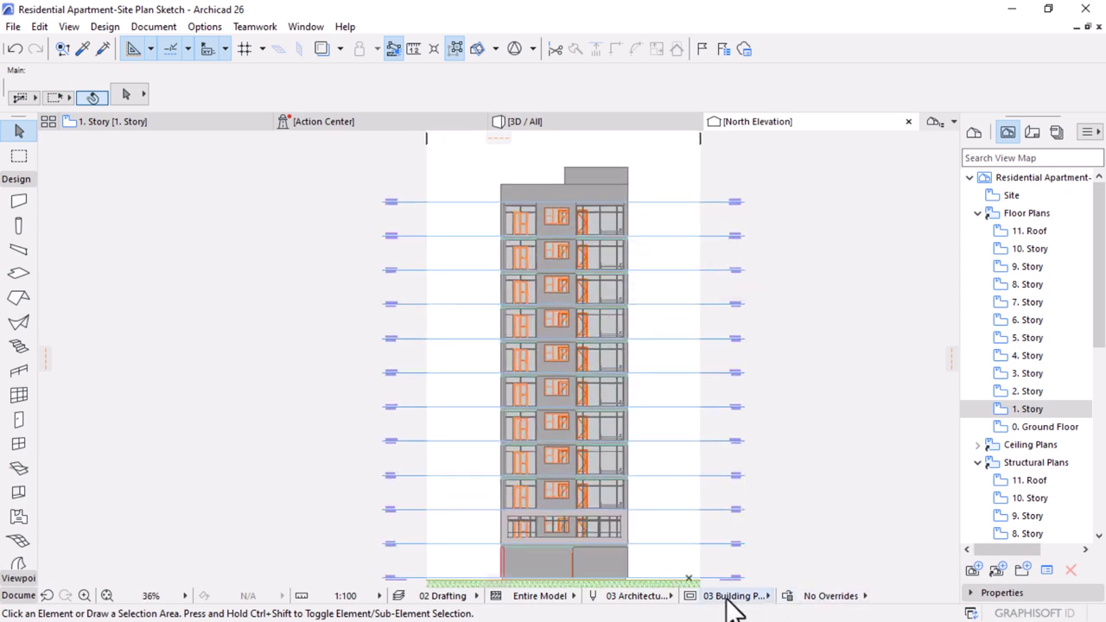
{"action": "middle_click_drag", "start_coordinate": [595, 294], "coordinate": [598, 262]}
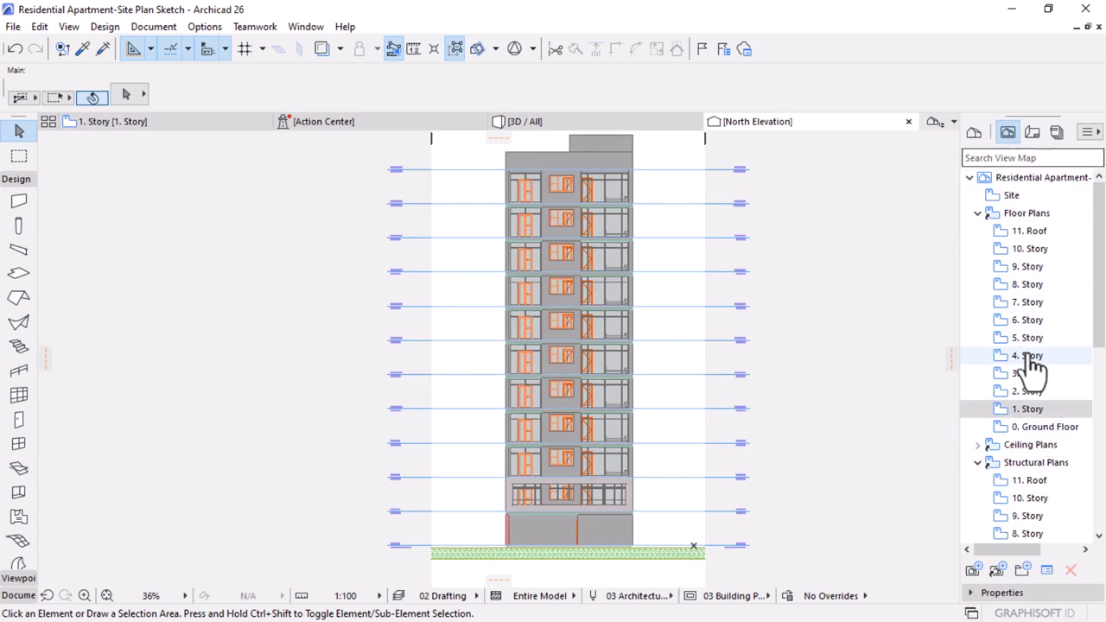
{"action": "scroll", "coordinate": [1037, 365], "scroll_direction": "down", "scroll_amount": 2}
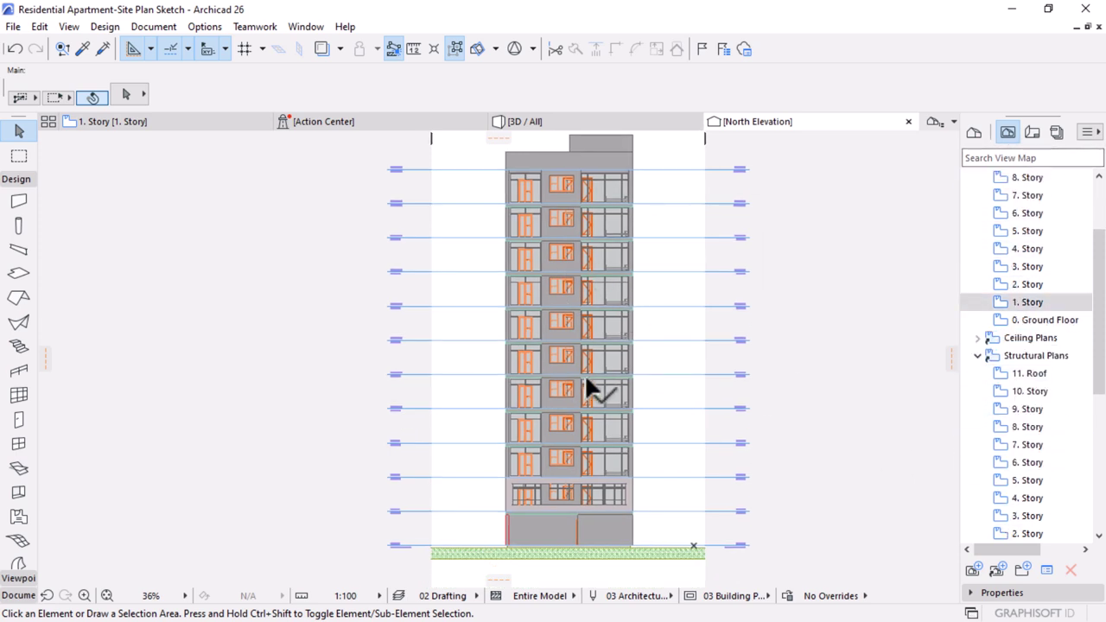
{"action": "scroll", "coordinate": [1016, 293], "scroll_direction": "up", "scroll_amount": 2}
{"action": "left_click", "coordinate": [977, 462]}
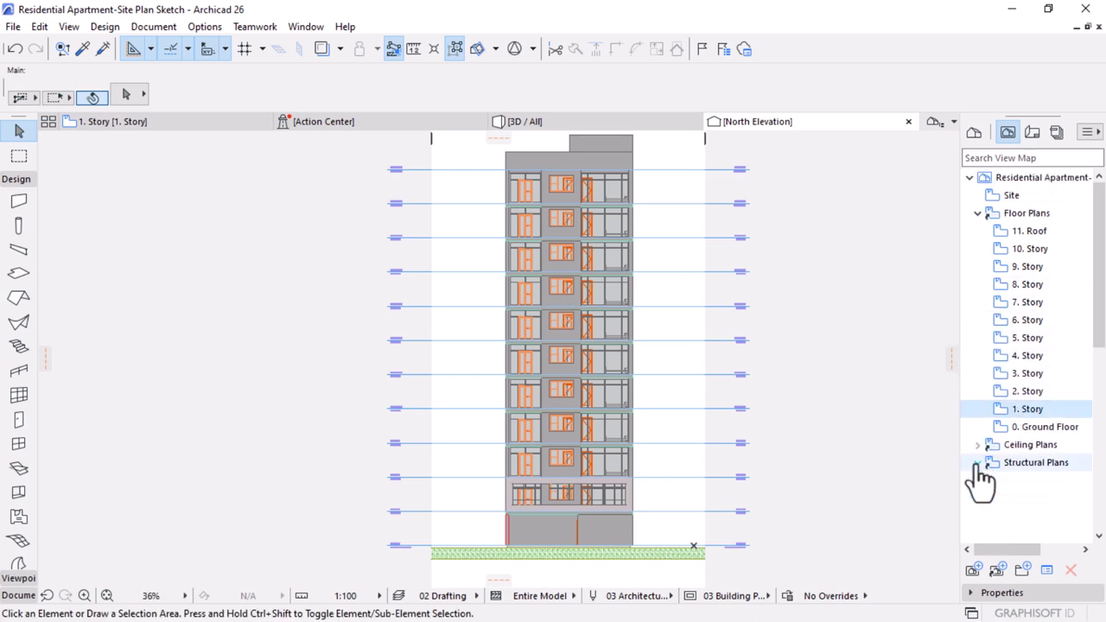
{"action": "left_click", "coordinate": [978, 213]}
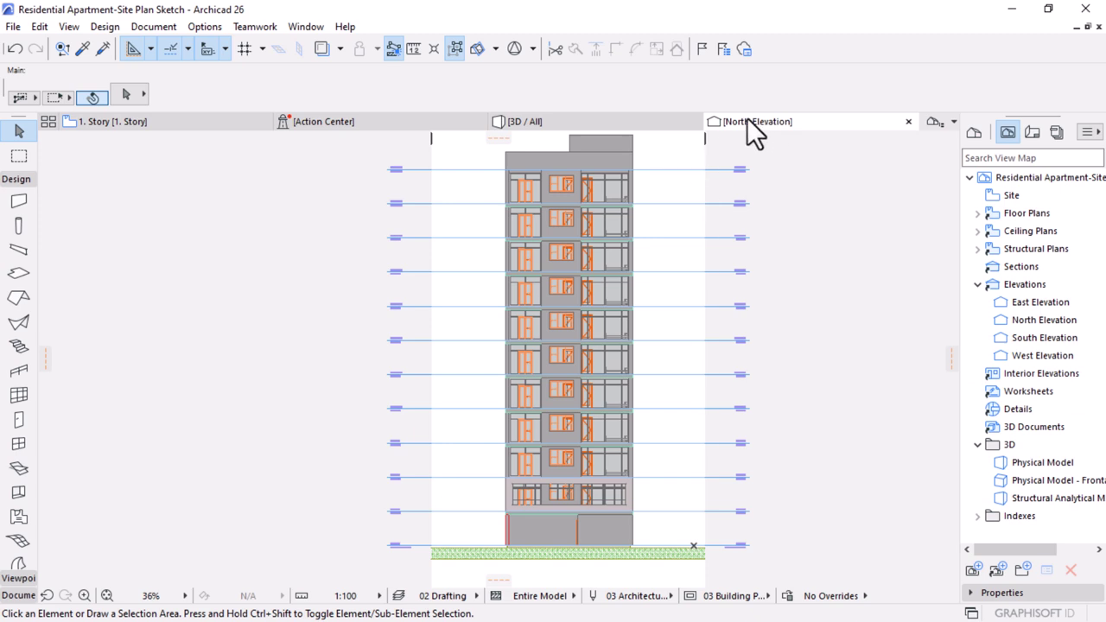
- Open the North Elevation's settings and show its Model Appearance options in full
{"action": "left_click", "coordinate": [1032, 325]}
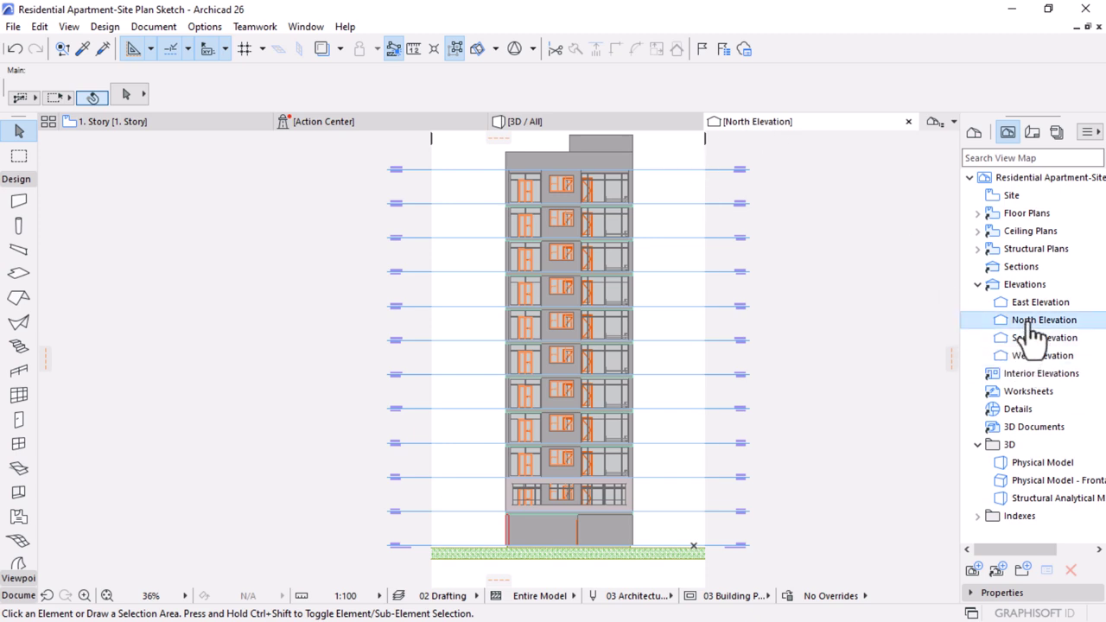
{"action": "right_click", "coordinate": [1032, 327]}
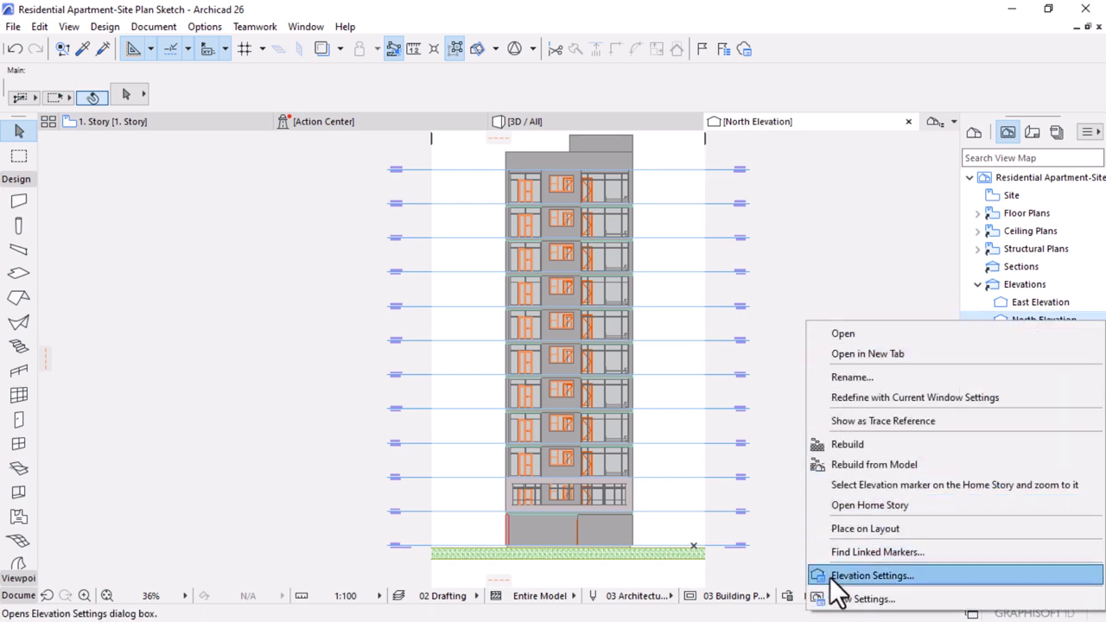
{"action": "left_click", "coordinate": [855, 575]}
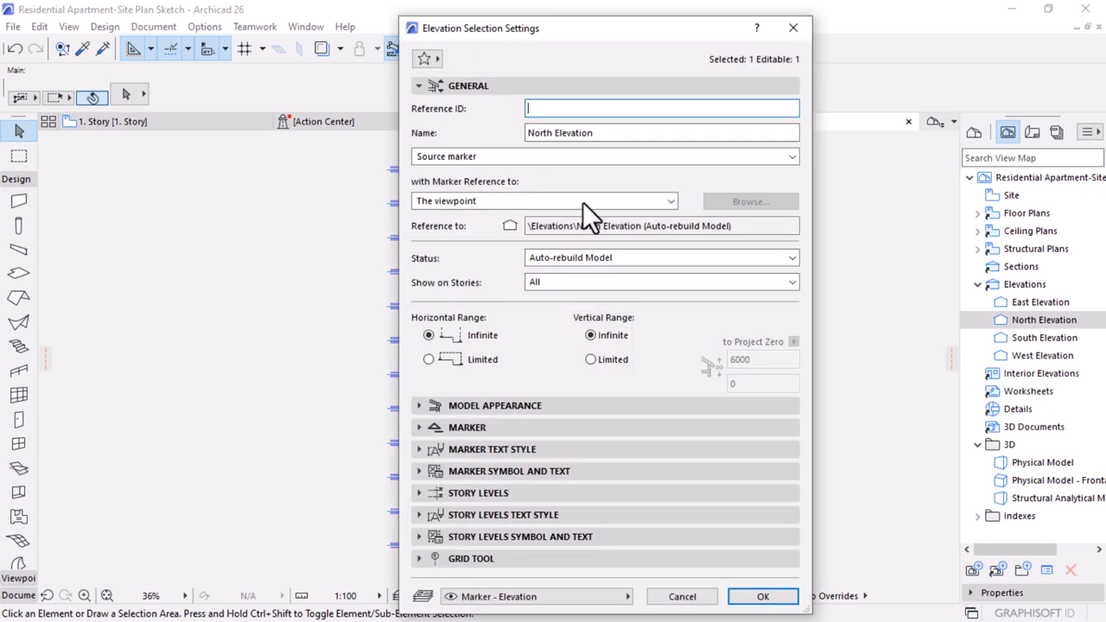
{"action": "left_click", "coordinate": [423, 408]}
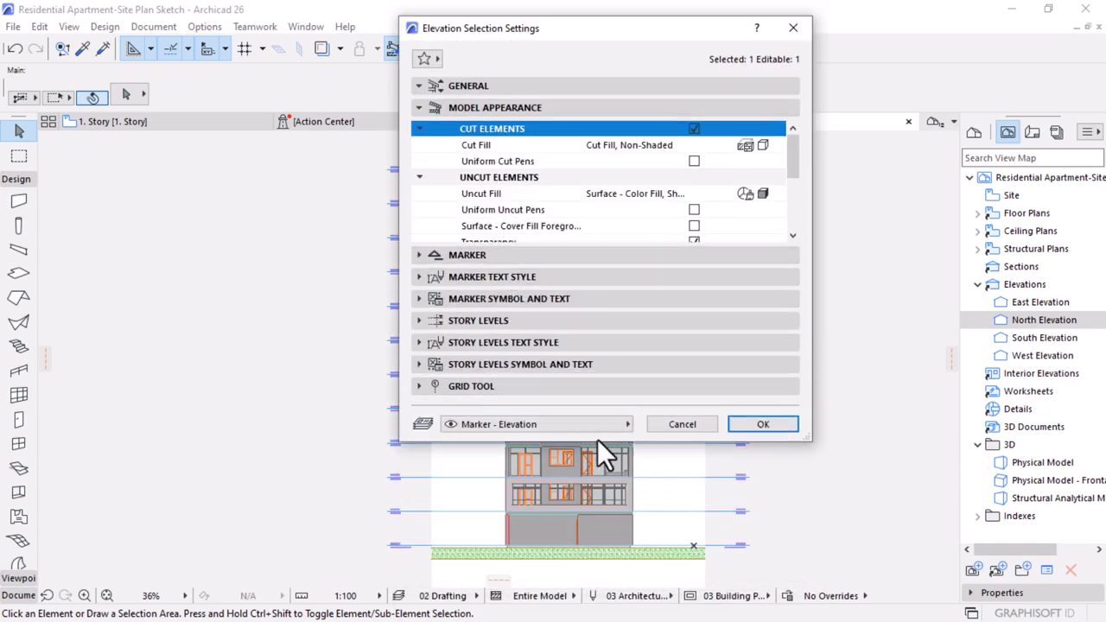
{"action": "left_click_drag", "start_coordinate": [594, 439], "coordinate": [595, 585]}
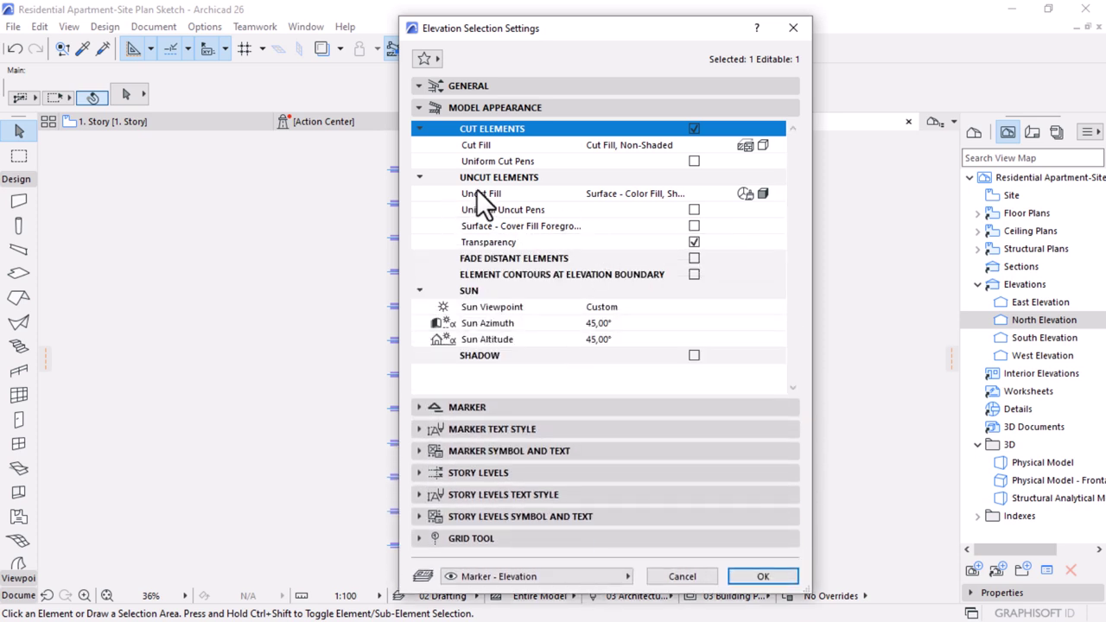
- Enable uniform uncut pens with uncut line pen 161 (0.10 mm), turn on Shadow, and apply the elevation settings
{"action": "left_click", "coordinate": [697, 212]}
{"action": "left_click", "coordinate": [696, 210]}
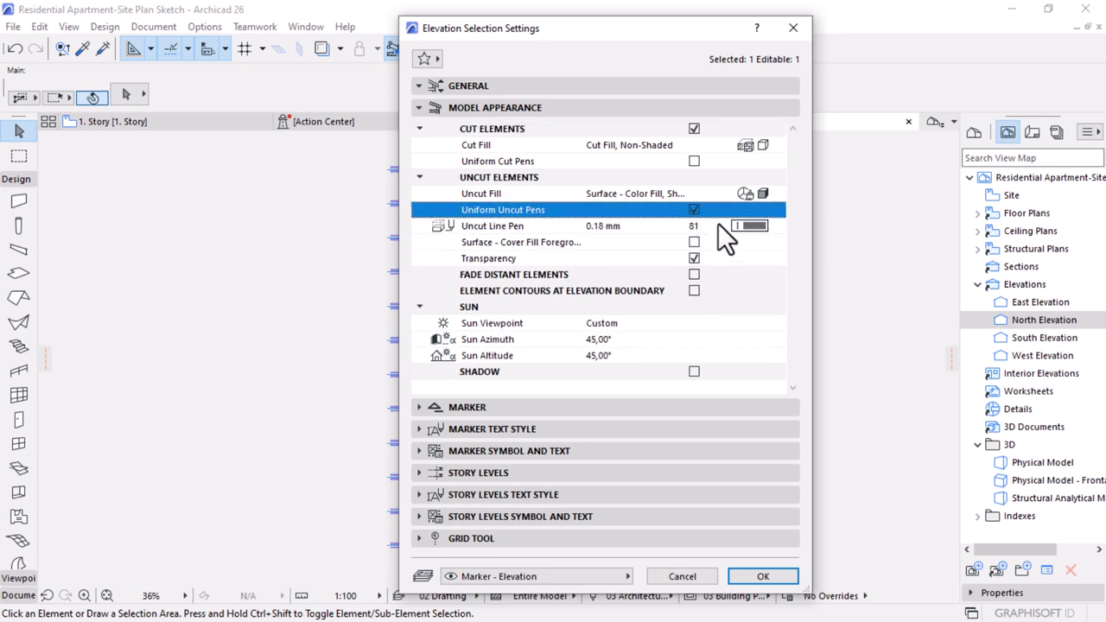
{"action": "left_click", "coordinate": [748, 226]}
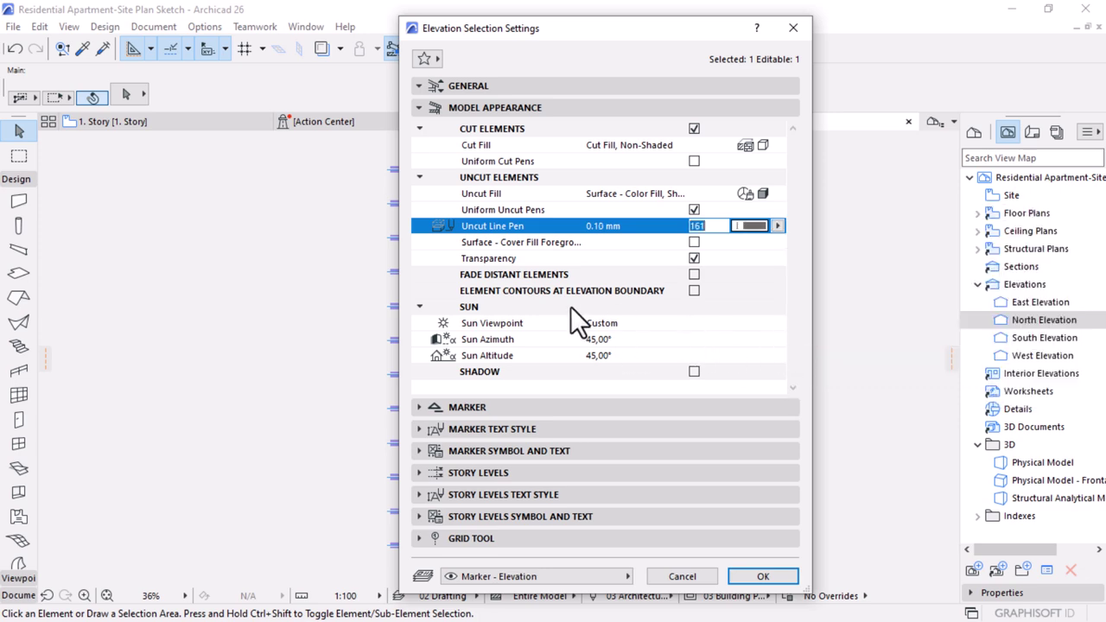
{"action": "left_click", "coordinate": [693, 372]}
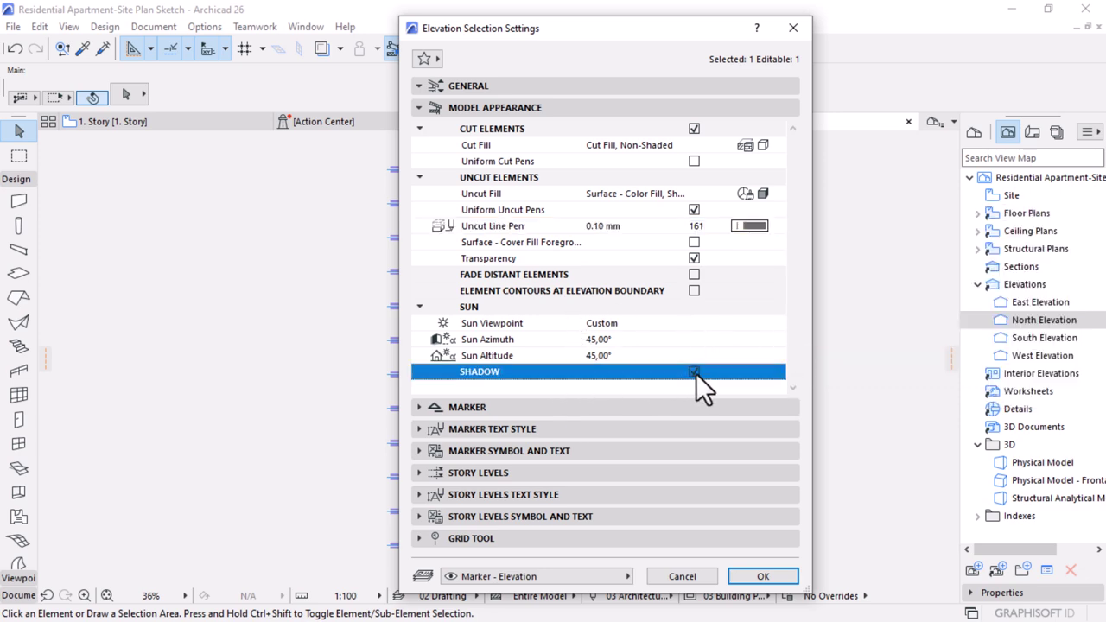
{"action": "left_click", "coordinate": [761, 576]}
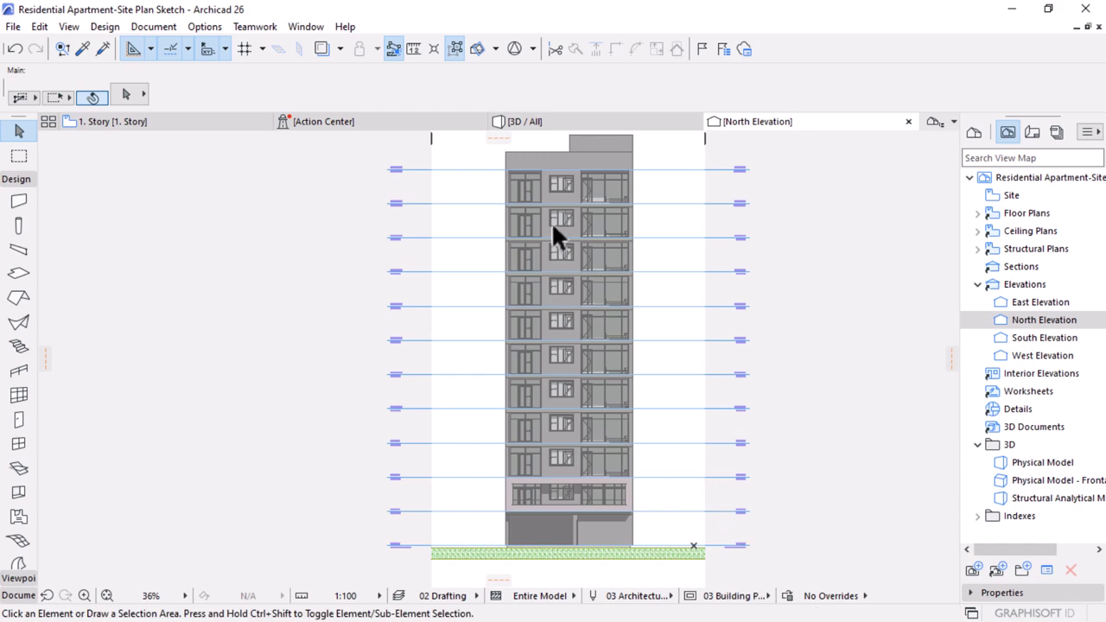
- Turn off Transparency for uncut elements in the North Elevation's Model Appearance settings and apply the change
{"action": "scroll", "coordinate": [546, 202], "scroll_direction": "up", "scroll_amount": 3}
{"action": "scroll", "coordinate": [546, 201], "scroll_direction": "down", "scroll_amount": 3}
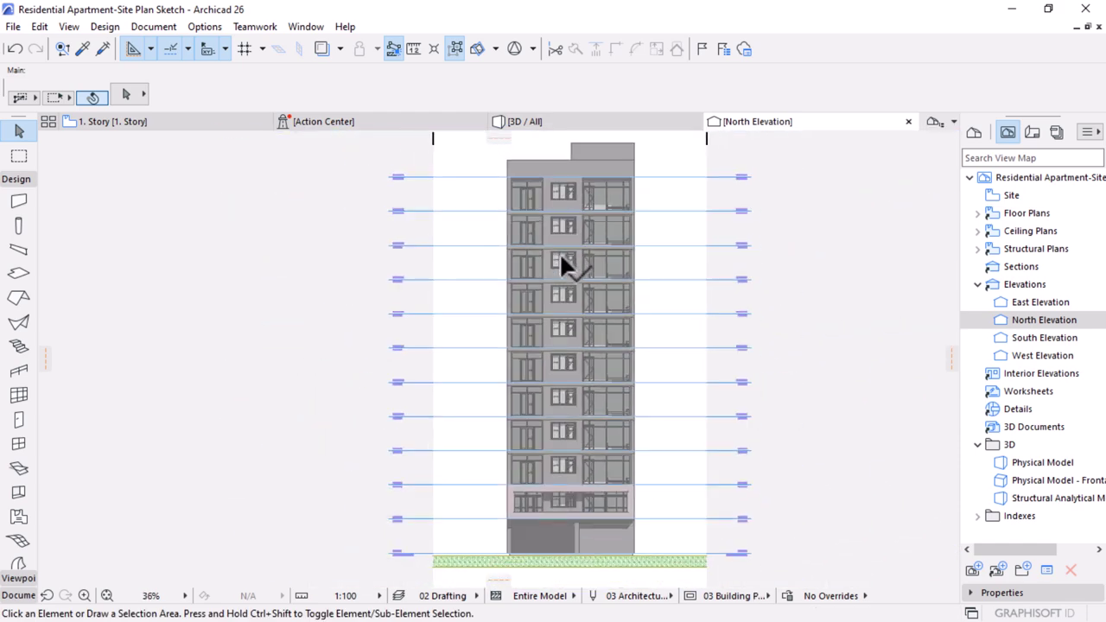
{"action": "scroll", "coordinate": [578, 380], "scroll_direction": "up", "scroll_amount": 6}
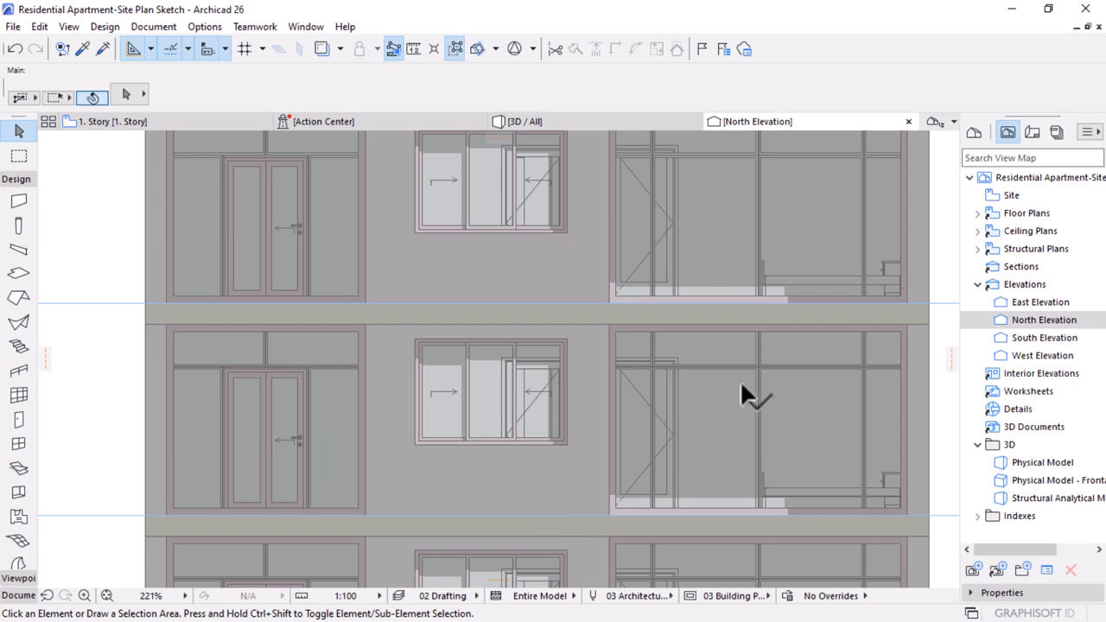
{"action": "left_click", "coordinate": [672, 411]}
{"action": "scroll", "coordinate": [645, 372], "scroll_direction": "down", "scroll_amount": 3}
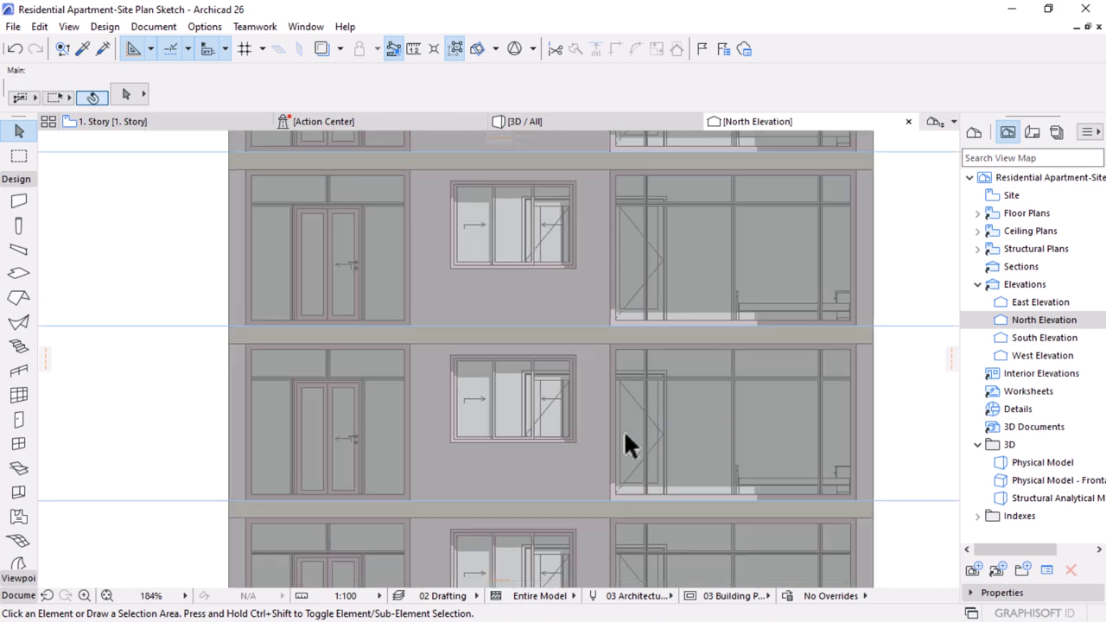
{"action": "scroll", "coordinate": [648, 432], "scroll_direction": "up", "scroll_amount": 3}
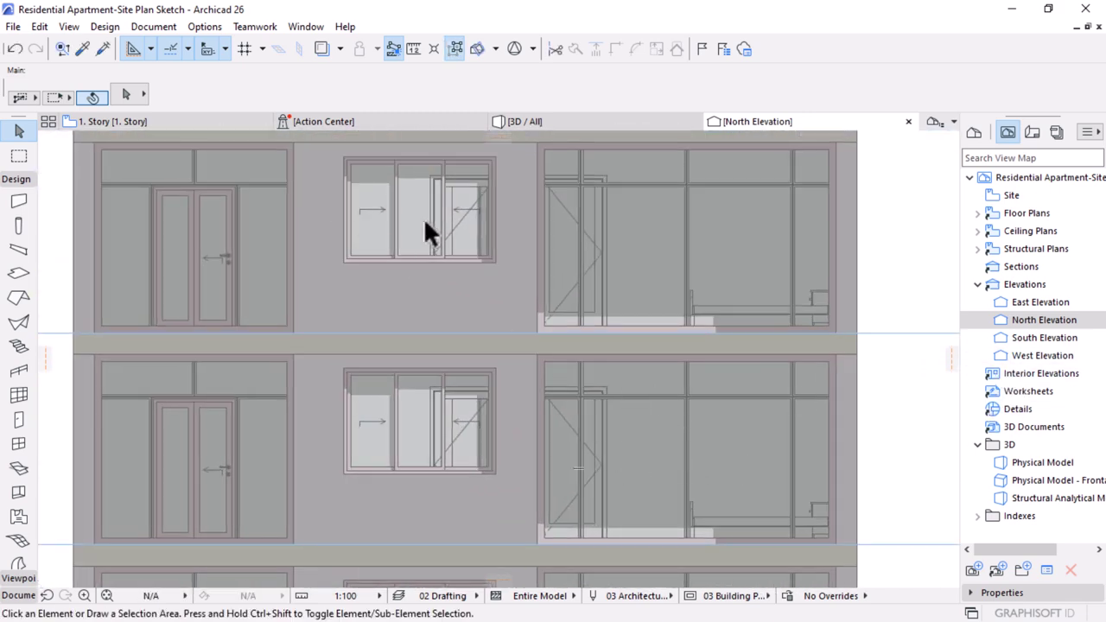
{"action": "right_click", "coordinate": [1042, 324]}
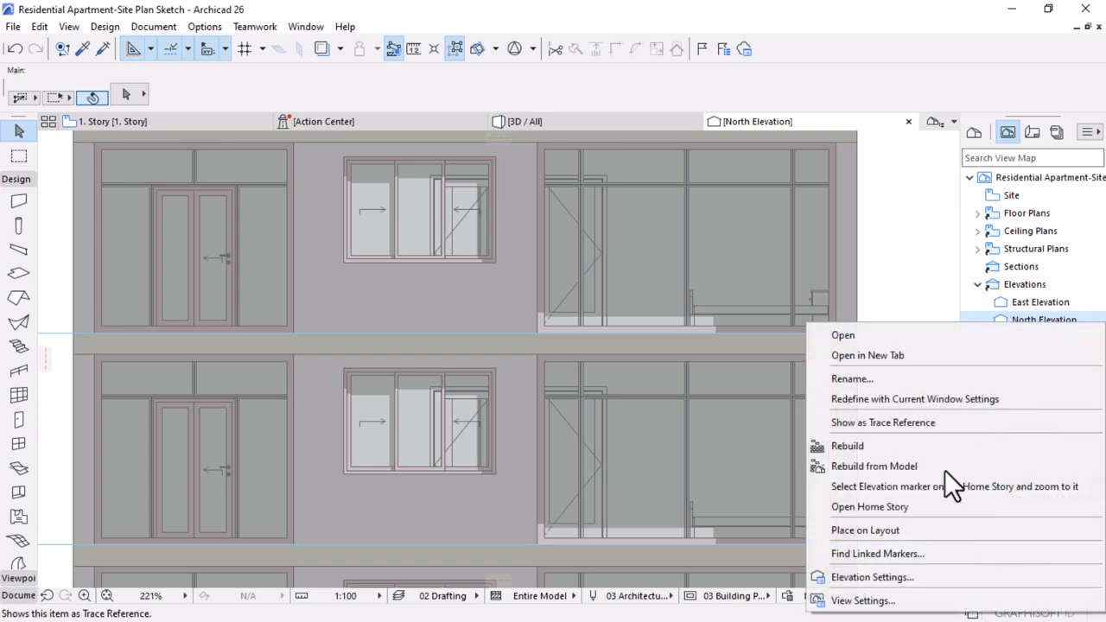
{"action": "left_click", "coordinate": [881, 576]}
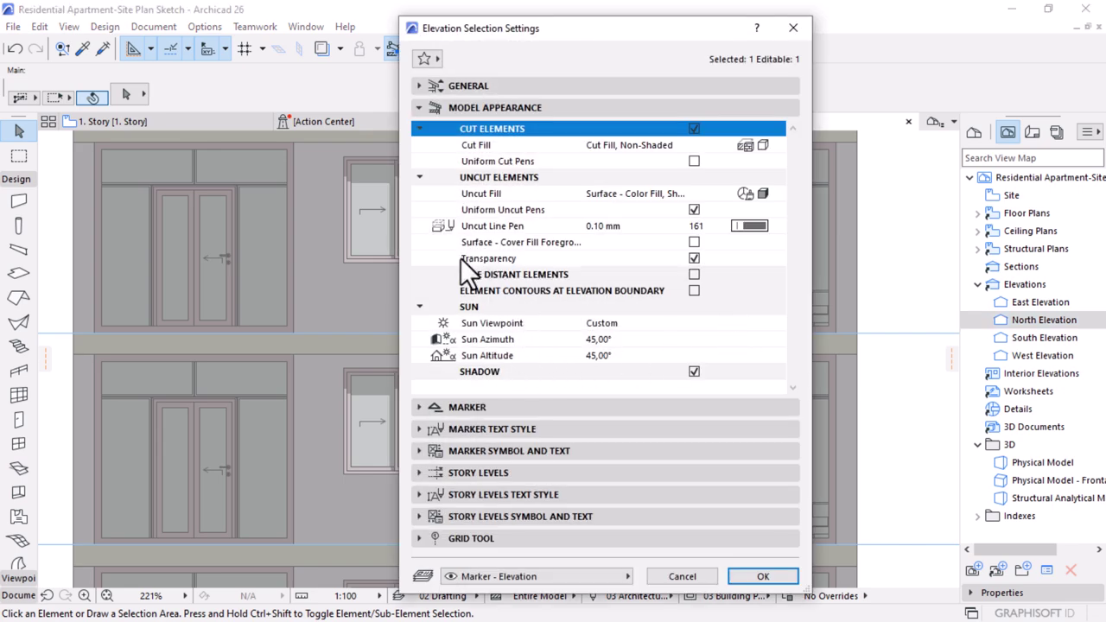
{"action": "left_click", "coordinate": [691, 259]}
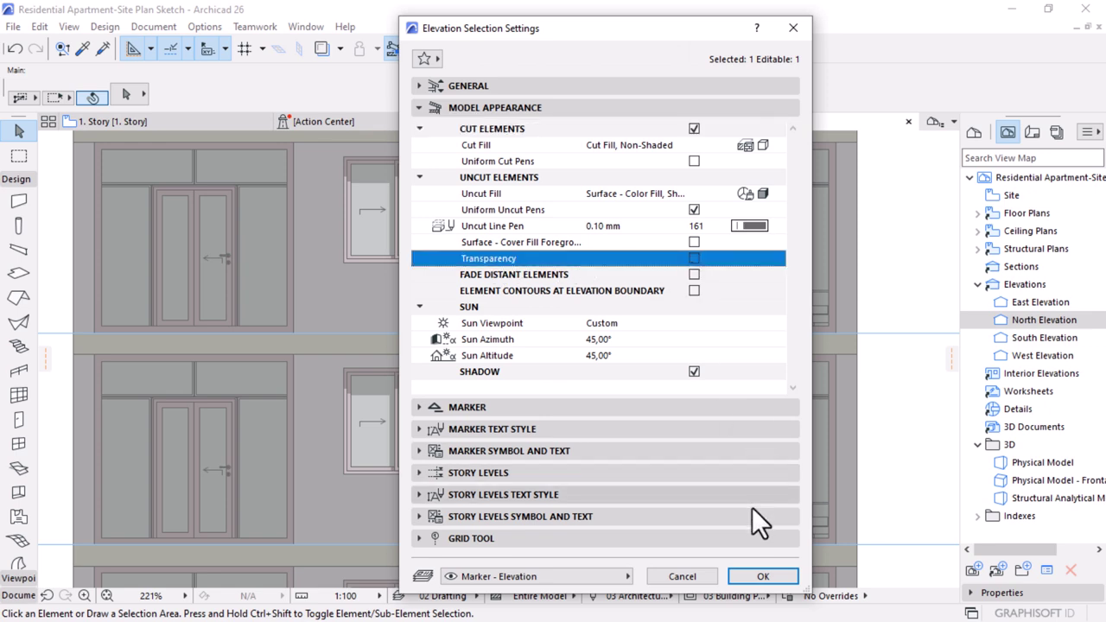
{"action": "left_click", "coordinate": [756, 578]}
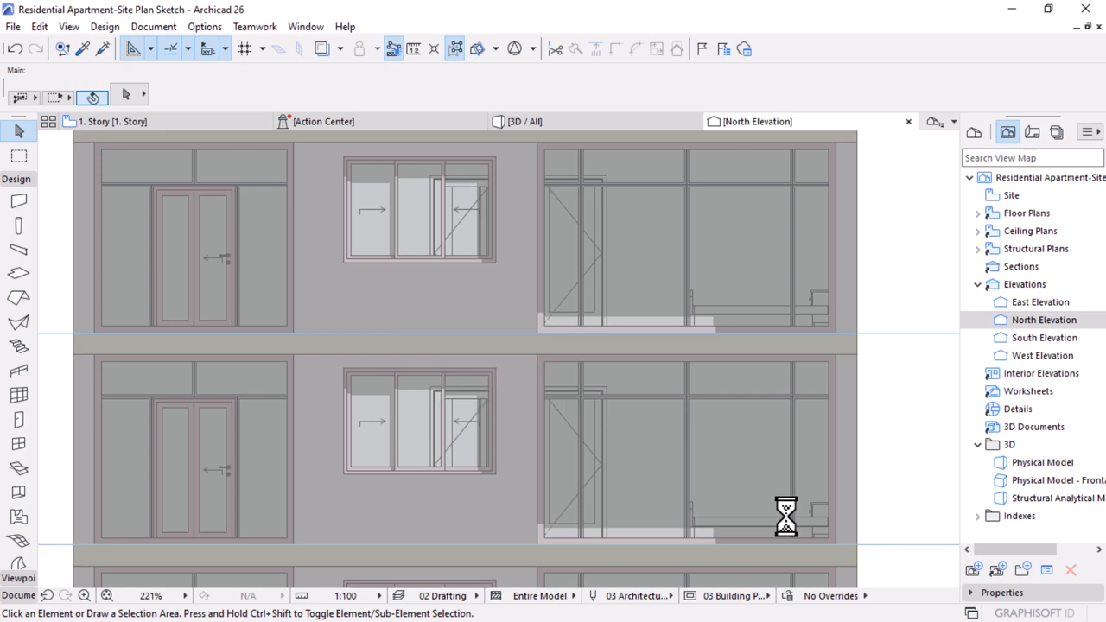
- In the North Elevation, copy the first-story curtain wall frame 3000 mm straight up so it sits on the 2. Story level
{"action": "scroll", "coordinate": [636, 371], "scroll_direction": "down", "scroll_amount": 6}
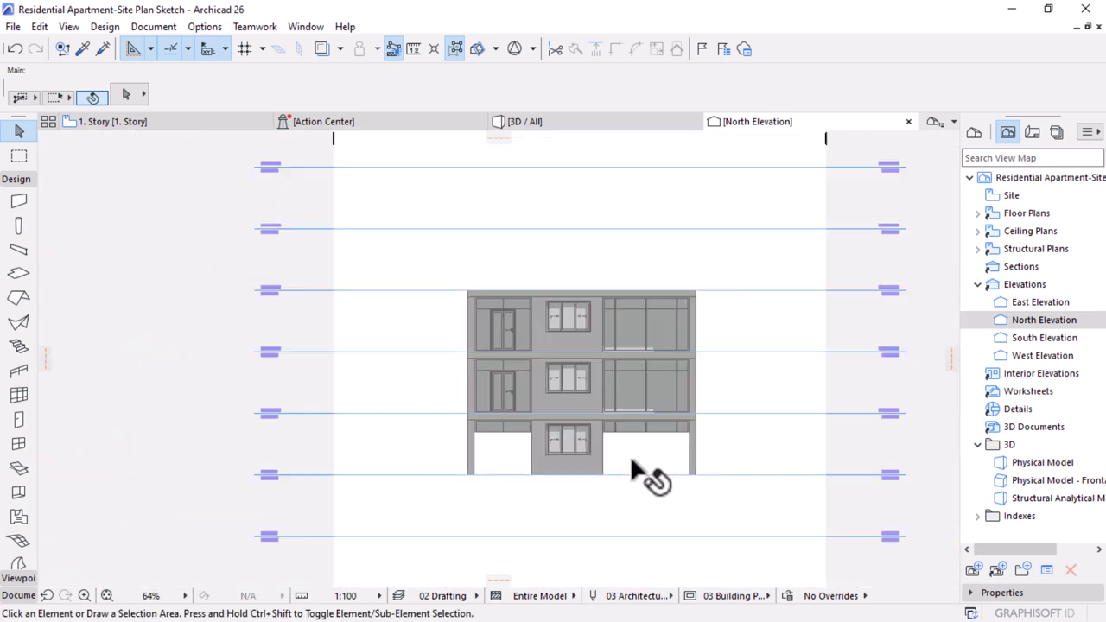
{"action": "middle_click_drag", "start_coordinate": [649, 474], "coordinate": [638, 380]}
{"action": "scroll", "coordinate": [704, 252], "scroll_direction": "down", "scroll_amount": 3}
{"action": "middle_click_drag", "start_coordinate": [735, 313], "coordinate": [683, 458]}
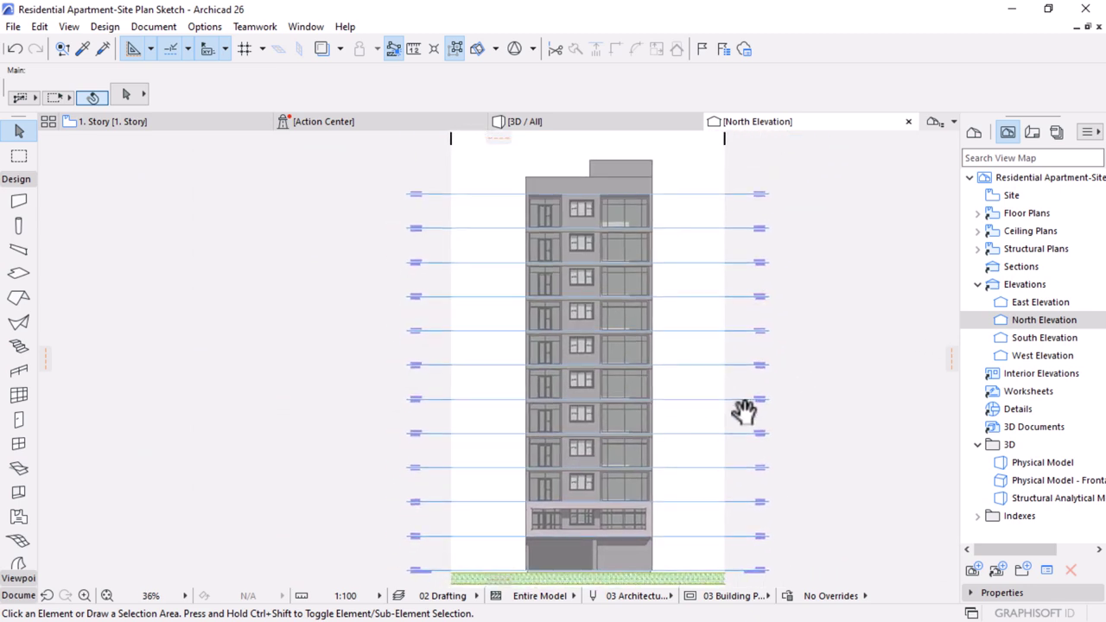
{"action": "scroll", "coordinate": [671, 388], "scroll_direction": "down", "scroll_amount": 1}
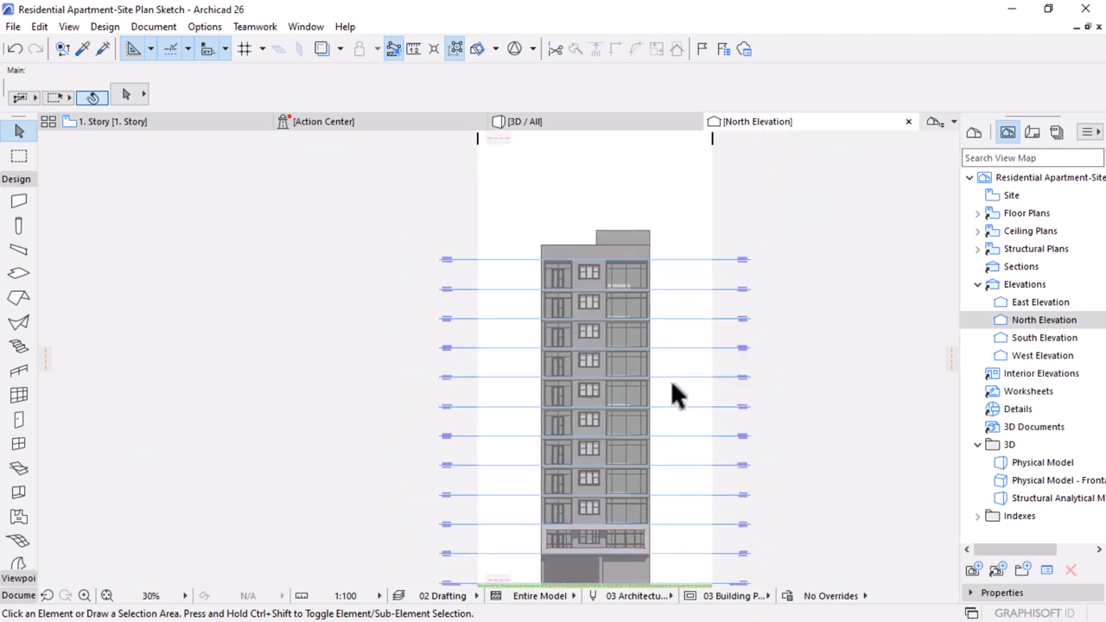
{"action": "middle_click_drag", "start_coordinate": [671, 388], "coordinate": [689, 335]}
{"action": "scroll", "coordinate": [593, 533], "scroll_direction": "up", "scroll_amount": 6}
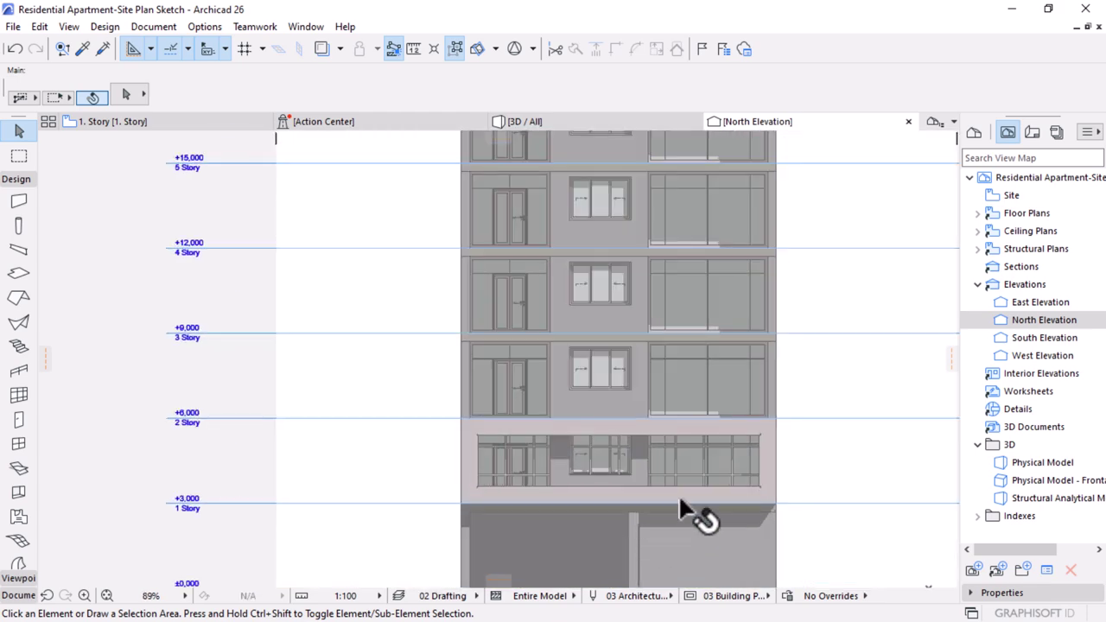
{"action": "left_click", "coordinate": [680, 490]}
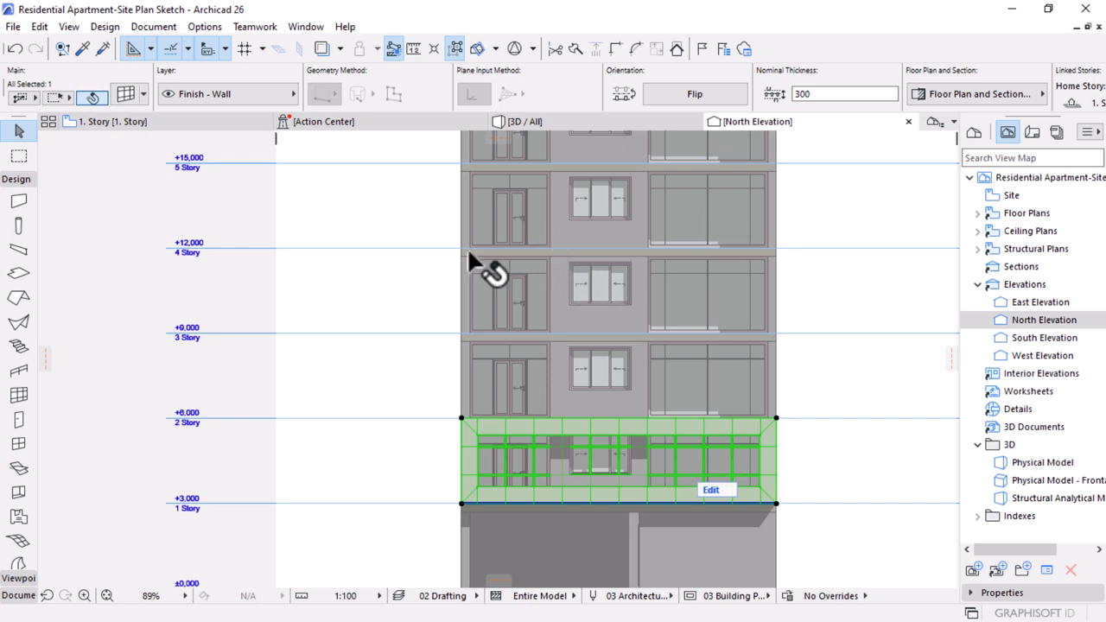
{"action": "middle_click_drag", "start_coordinate": [582, 275], "coordinate": [548, 316]}
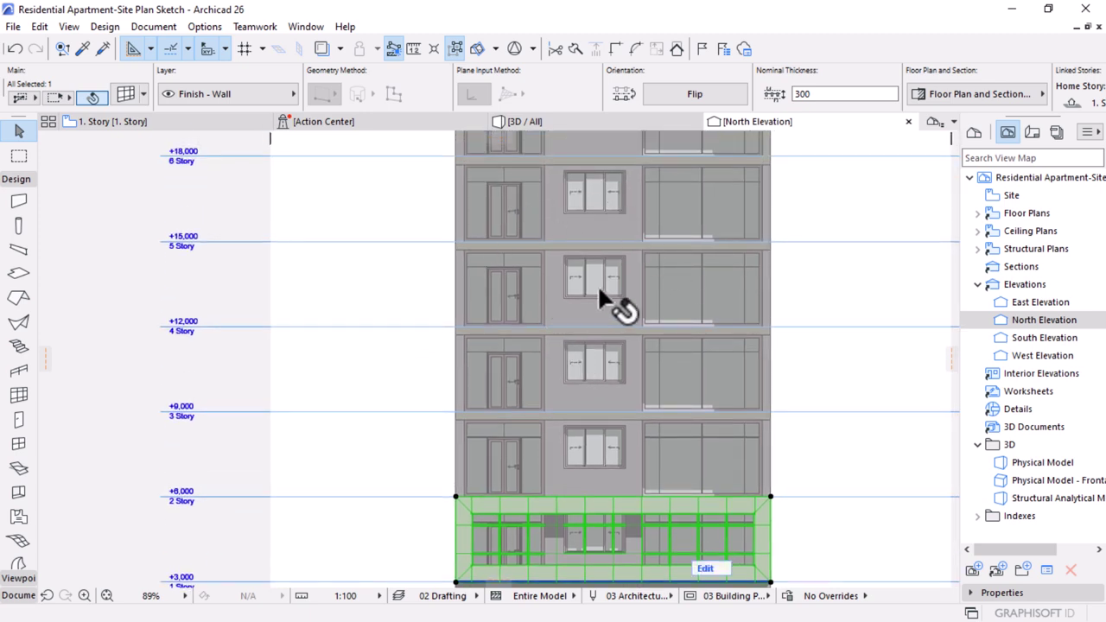
{"action": "scroll", "coordinate": [648, 341], "scroll_direction": "down", "scroll_amount": 2}
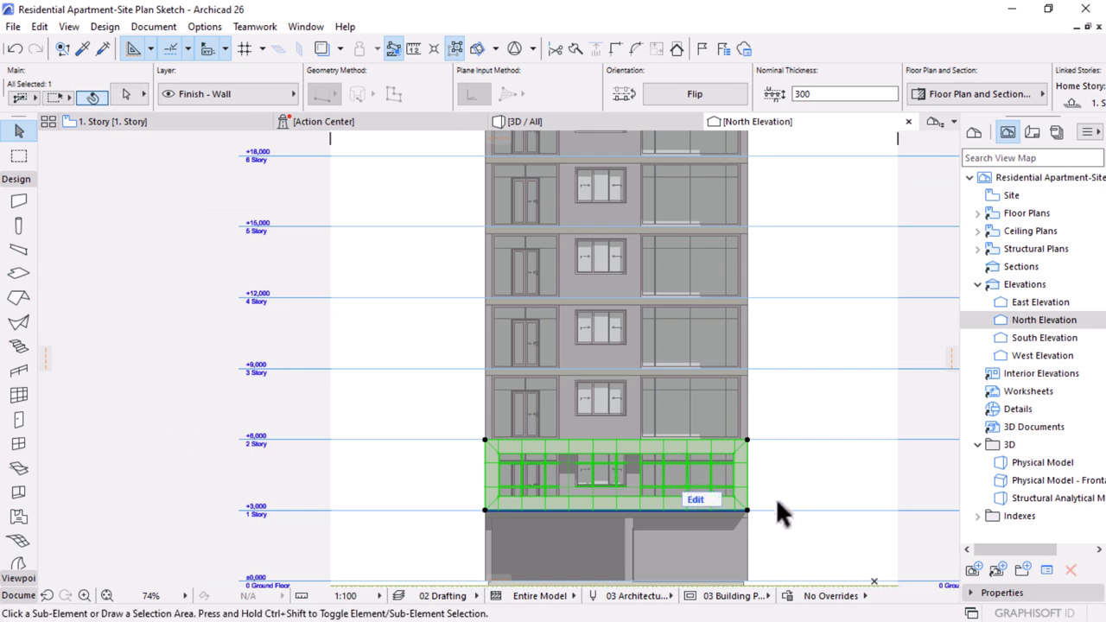
{"action": "key", "text": "ctrl+d"}
{"action": "left_click", "coordinate": [747, 509]}
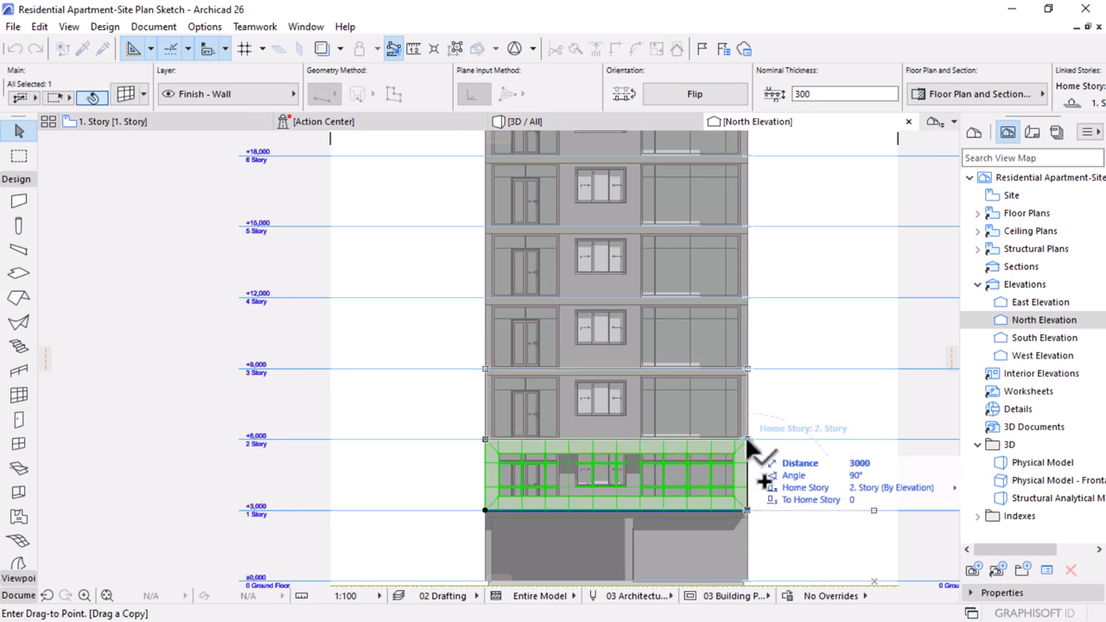
{"action": "left_click", "coordinate": [747, 441]}
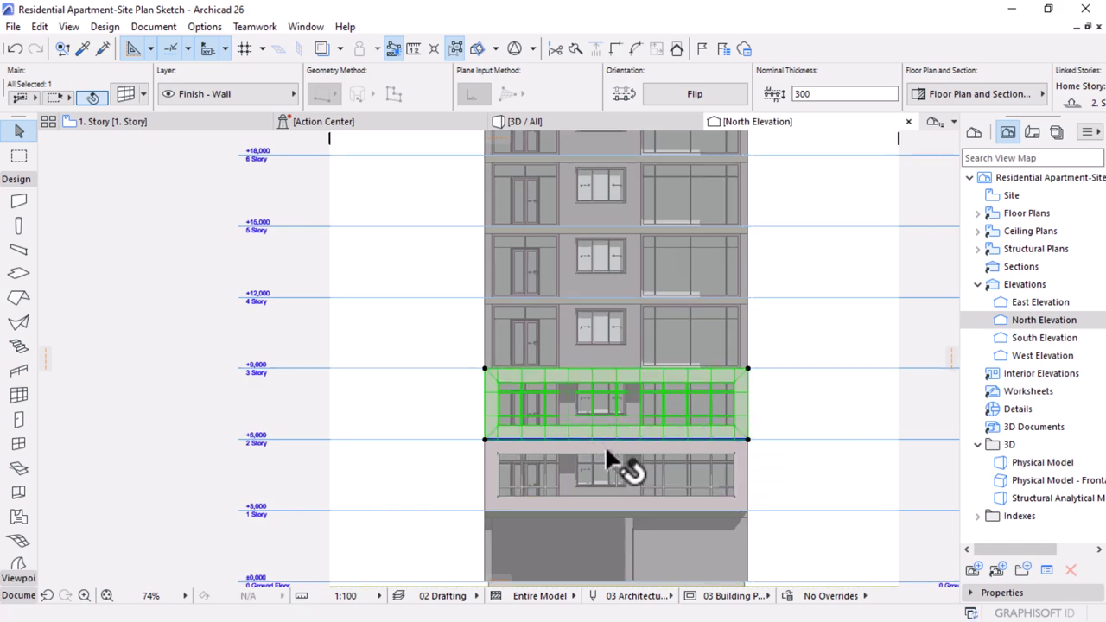
- Try to reshape the copied second-story frame from its lower corner with Stretch slanted height in the elevation
{"action": "scroll", "coordinate": [604, 449], "scroll_direction": "up", "scroll_amount": 5}
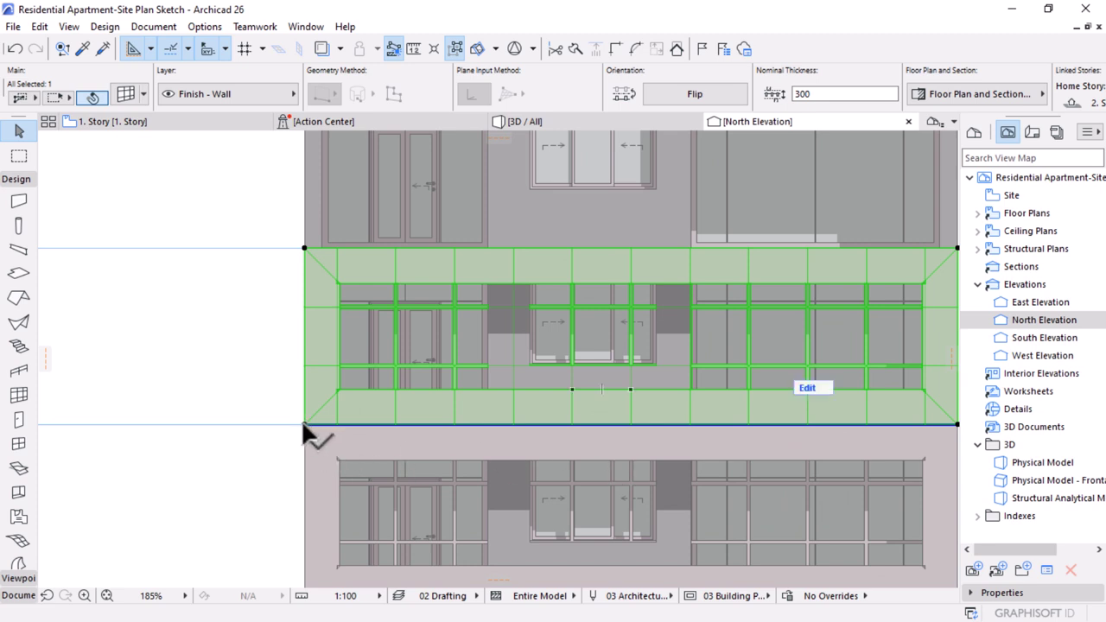
{"action": "left_click", "coordinate": [301, 419]}
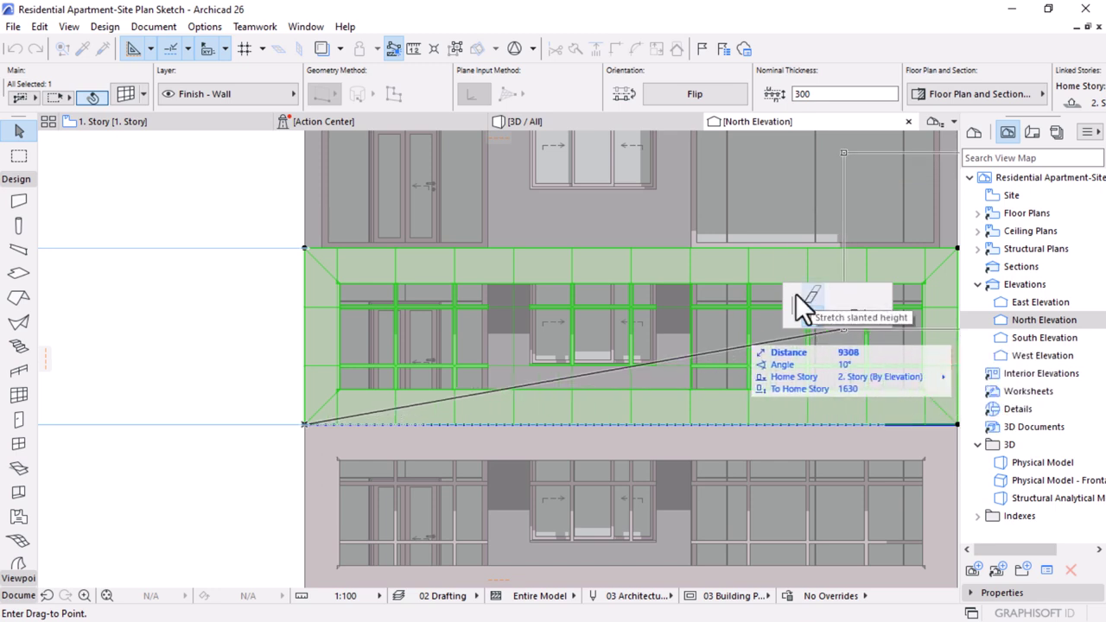
{"action": "left_click", "coordinate": [809, 295]}
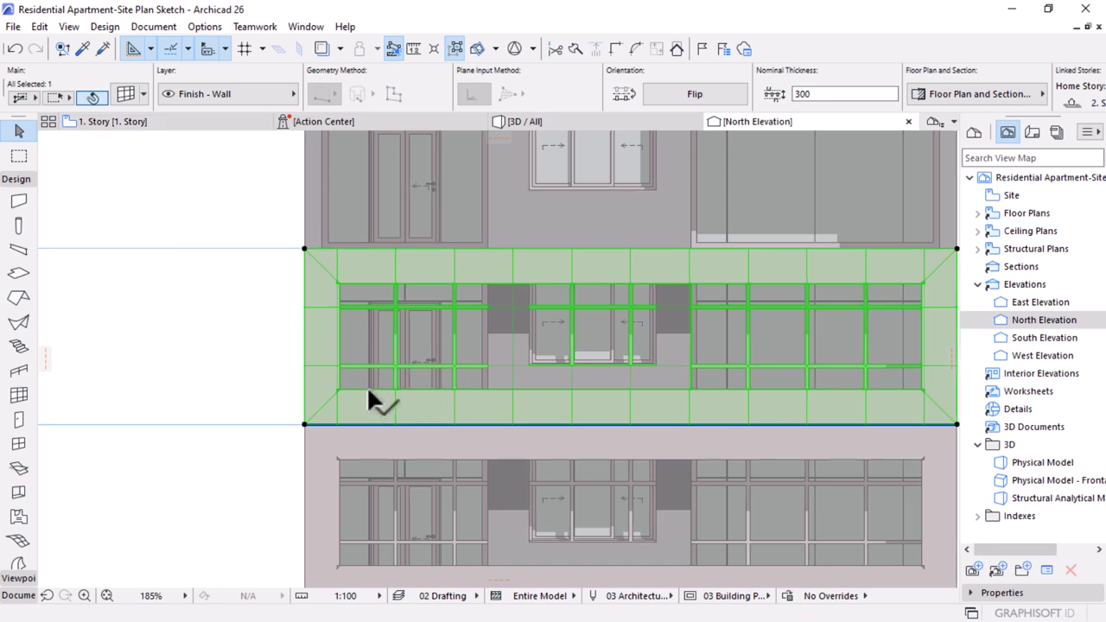
{"action": "scroll", "coordinate": [366, 385], "scroll_direction": "down", "scroll_amount": 1}
{"action": "scroll", "coordinate": [818, 87], "scroll_direction": "down", "scroll_amount": 3}
{"action": "scroll", "coordinate": [819, 86], "scroll_direction": "down", "scroll_amount": 3}
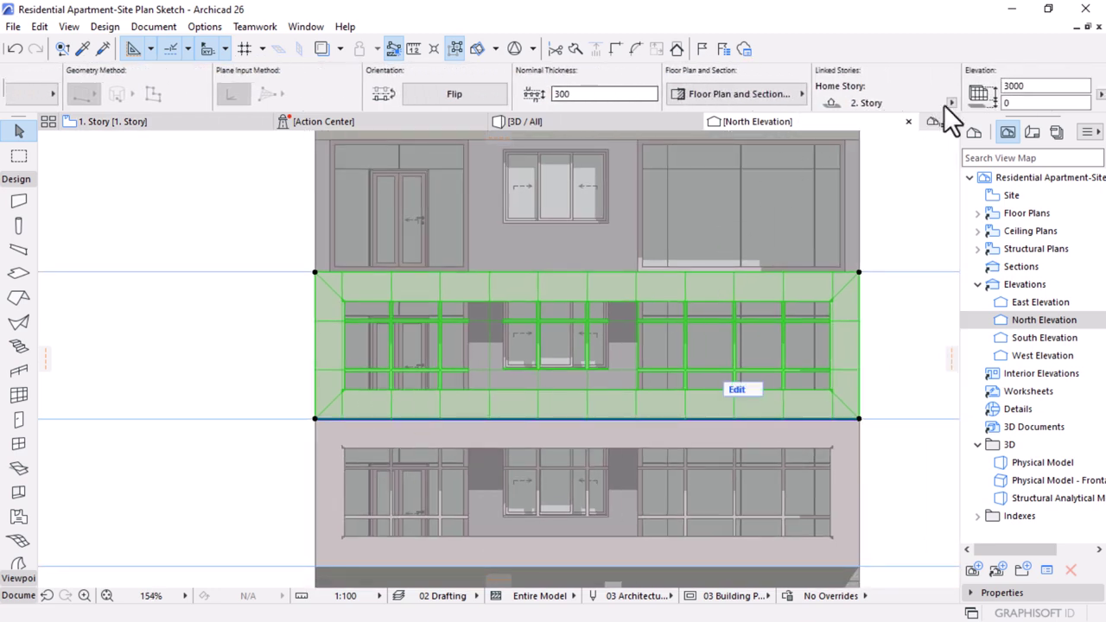
{"action": "scroll", "coordinate": [829, 315], "scroll_direction": "up", "scroll_amount": 2}
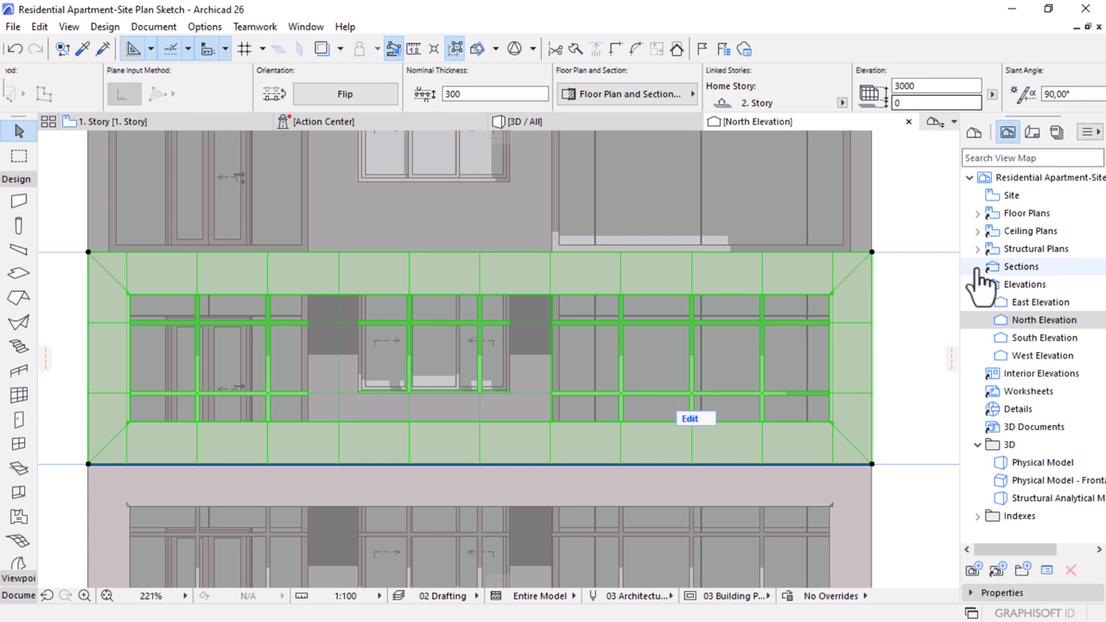
- On the 2. Story floor plan, shorten the facade frame by moving its reference line's end to the outer corner of the middle bedroom's wall
{"action": "left_click", "coordinate": [977, 213]}
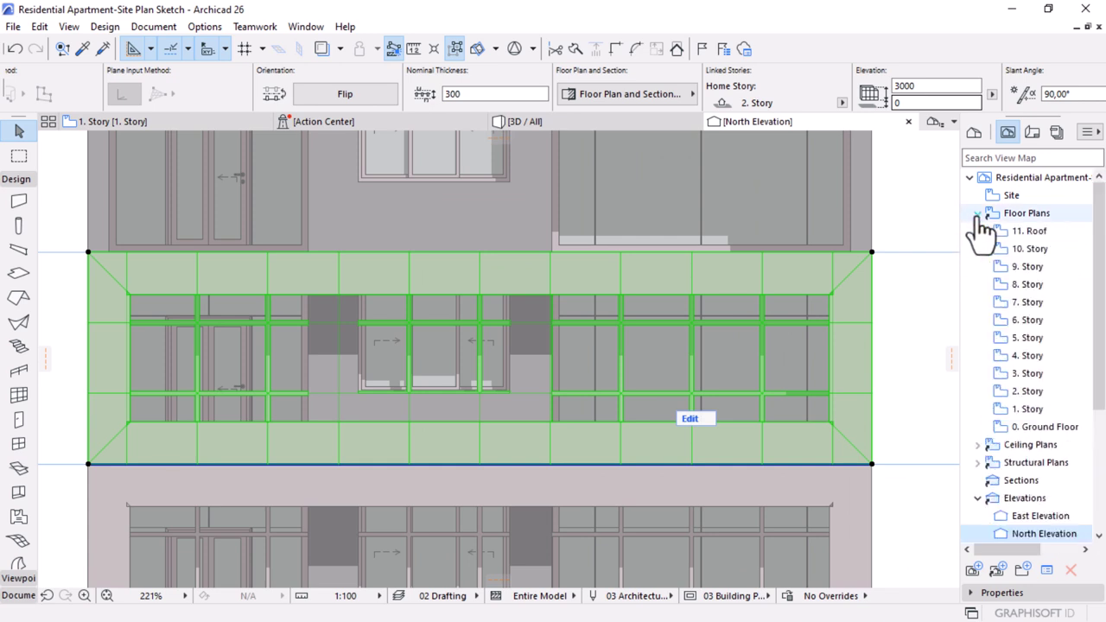
{"action": "double_click", "coordinate": [1016, 393]}
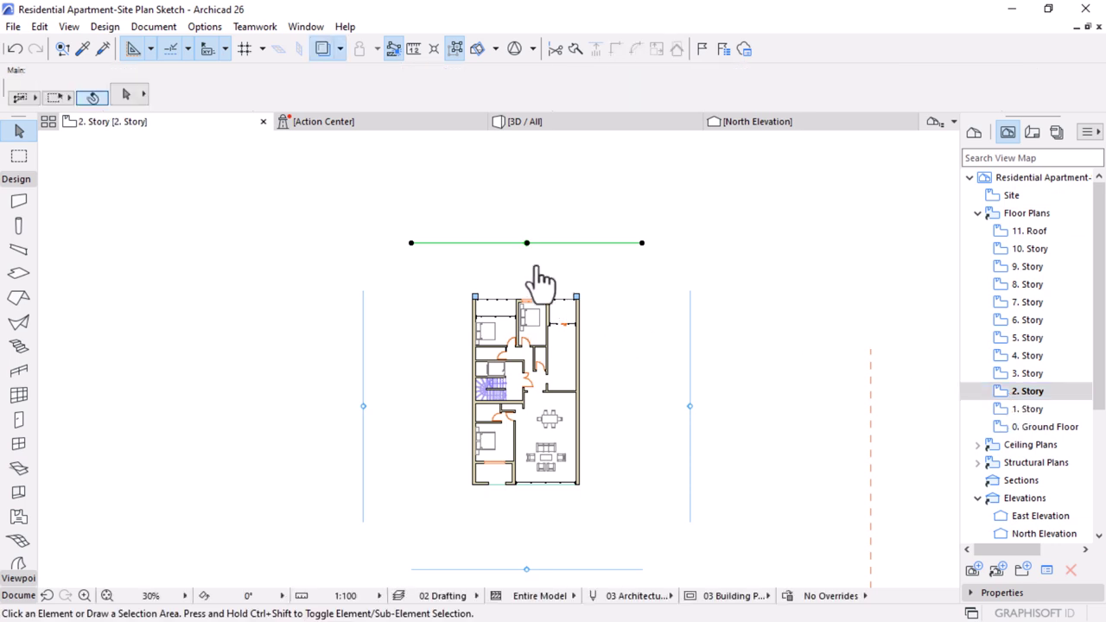
{"action": "scroll", "coordinate": [535, 271], "scroll_direction": "up", "scroll_amount": 5}
{"action": "scroll", "coordinate": [626, 358], "scroll_direction": "up", "scroll_amount": 3}
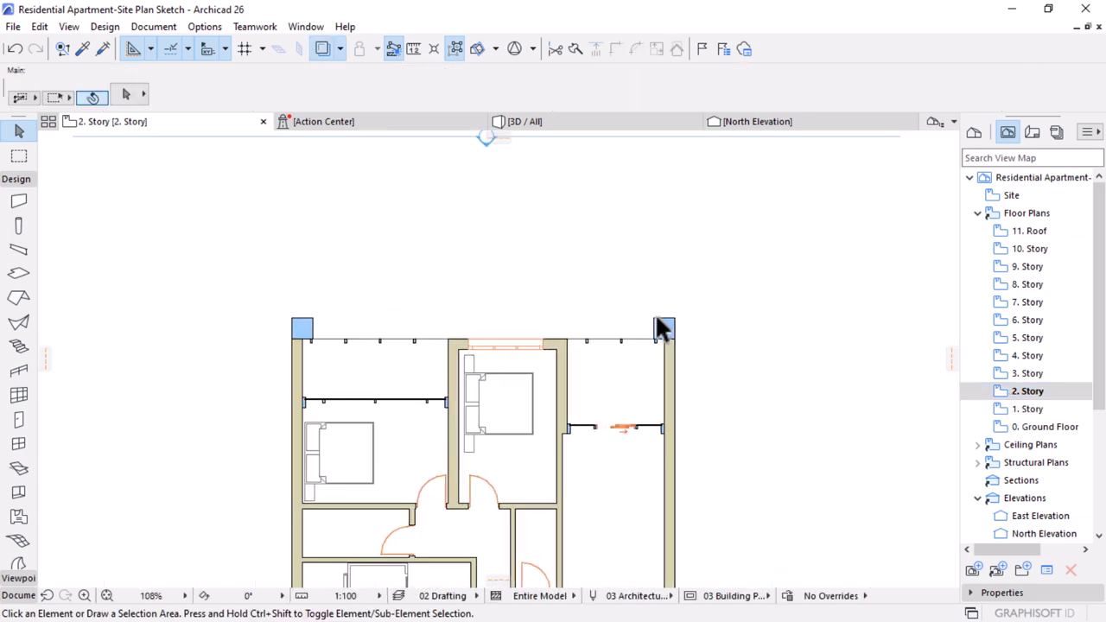
{"action": "left_click", "coordinate": [676, 339]}
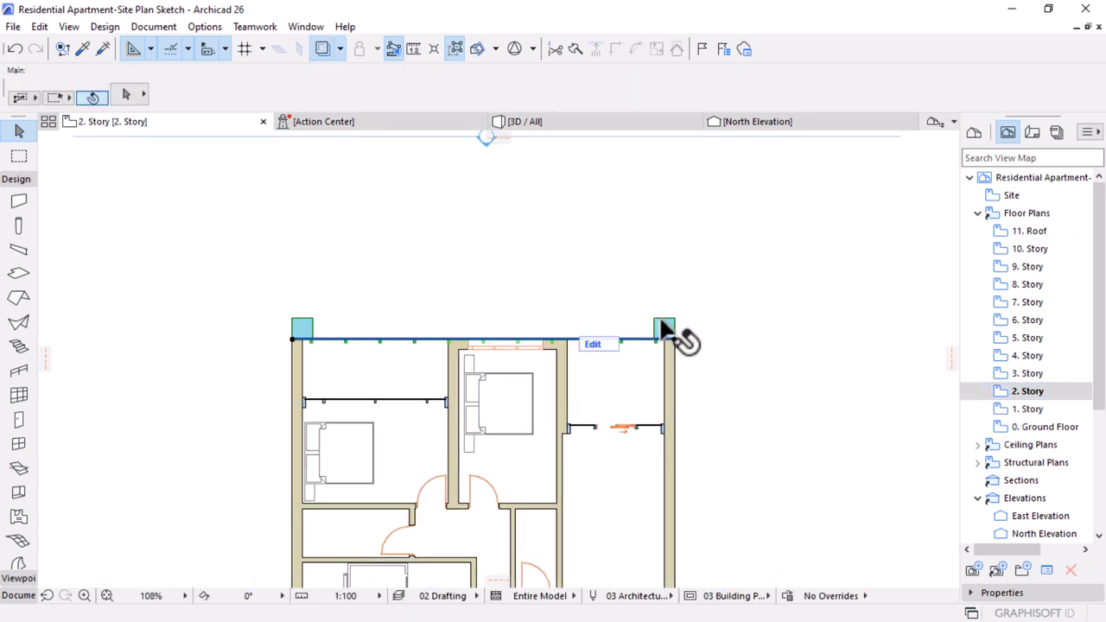
{"action": "left_click", "coordinate": [291, 339]}
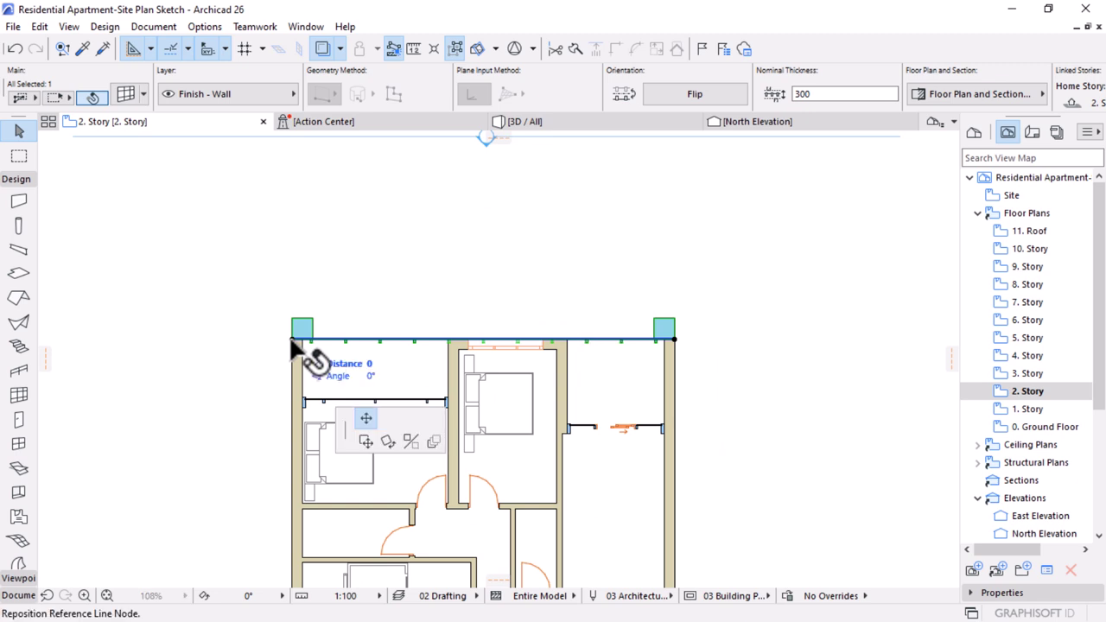
{"action": "left_click", "coordinate": [448, 340]}
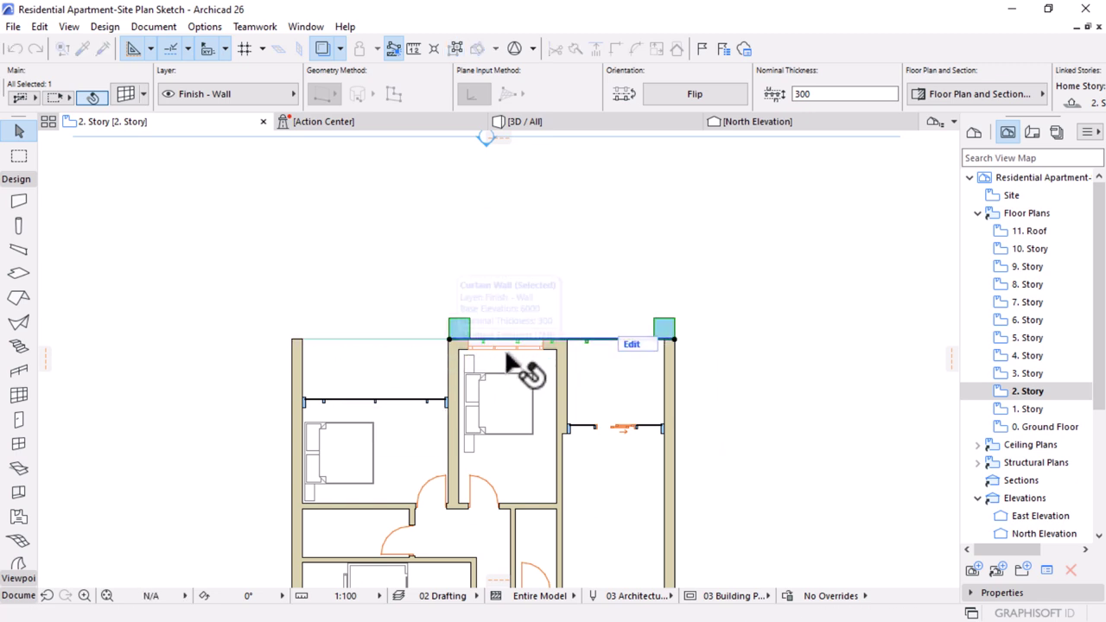
{"action": "scroll", "coordinate": [507, 335], "scroll_direction": "up", "scroll_amount": 1}
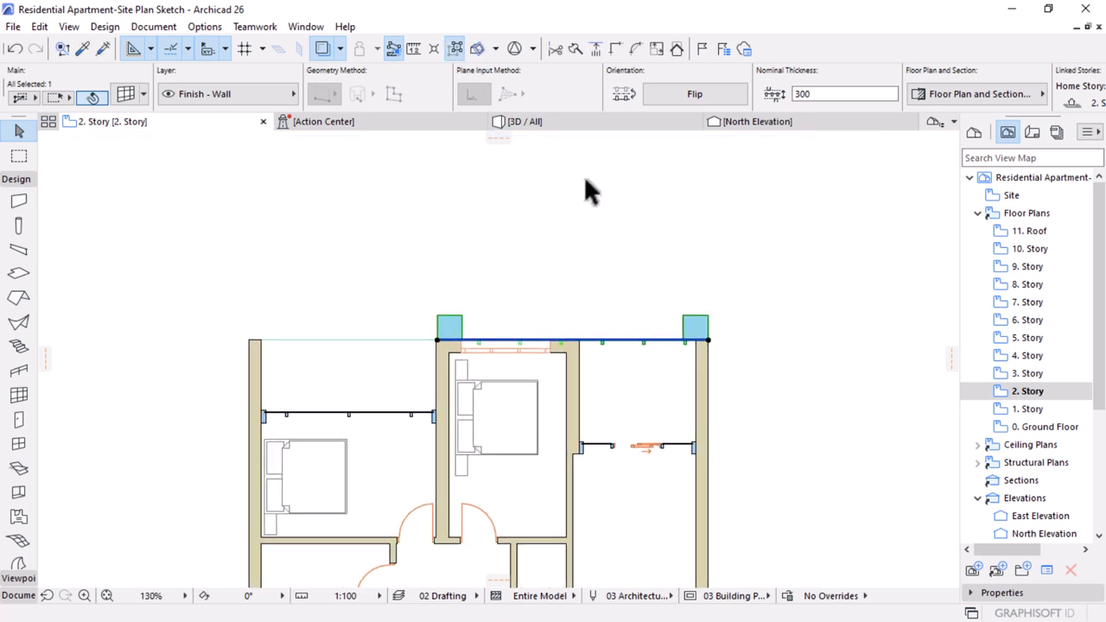
- In the 3D view, copy the first-story facade curtain wall frame straight up so it sits on the 3. Story level
{"action": "left_click", "coordinate": [568, 121]}
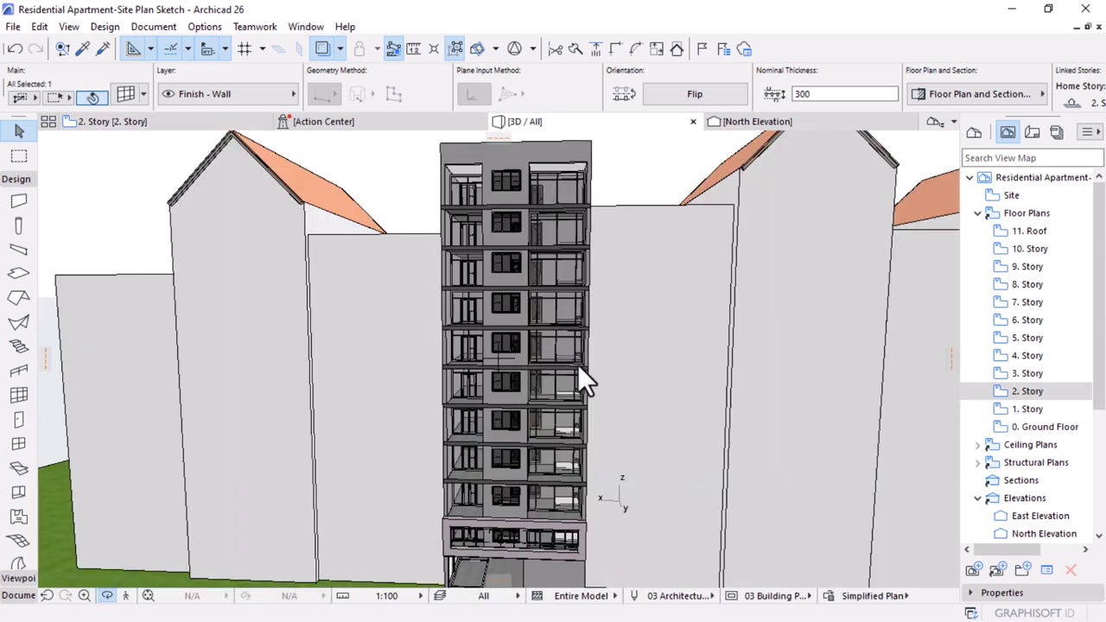
{"action": "scroll", "coordinate": [573, 506], "scroll_direction": "up", "scroll_amount": 2}
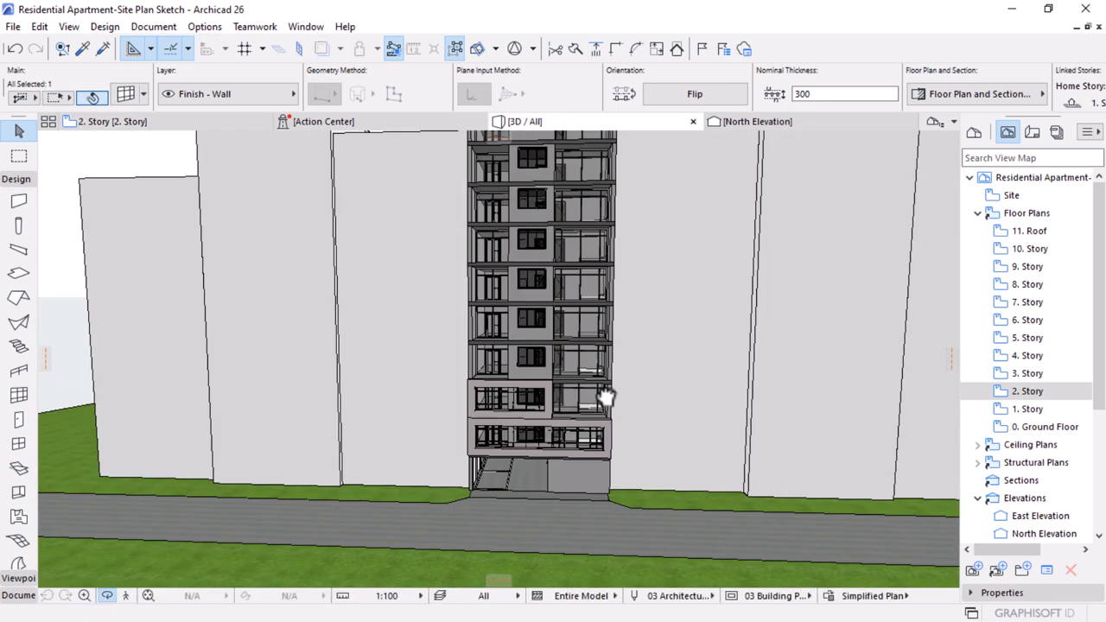
{"action": "scroll", "coordinate": [549, 417], "scroll_direction": "up", "scroll_amount": 4}
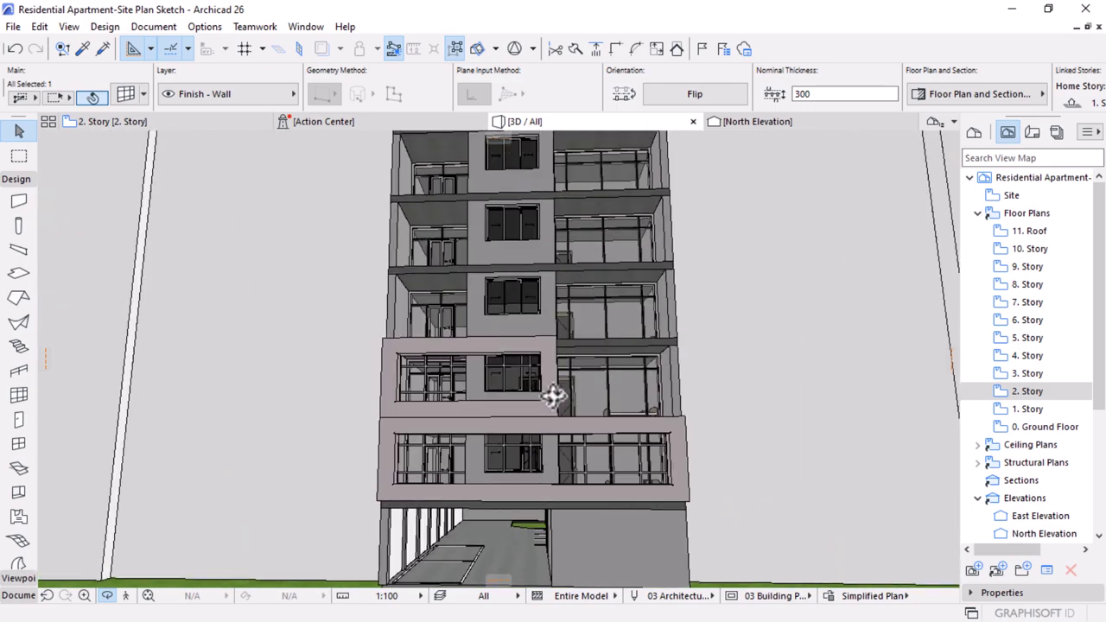
{"action": "middle_click_drag", "start_coordinate": [611, 405], "coordinate": [624, 471], "text": "shift"}
{"action": "left_click", "coordinate": [661, 460]}
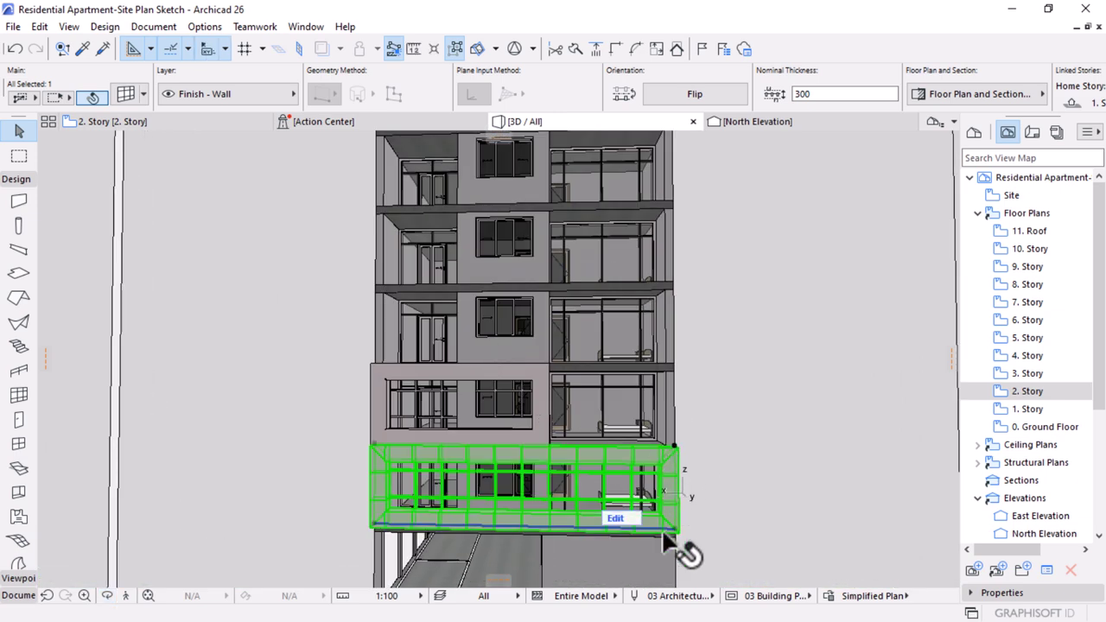
{"action": "key", "text": "ctrl+d"}
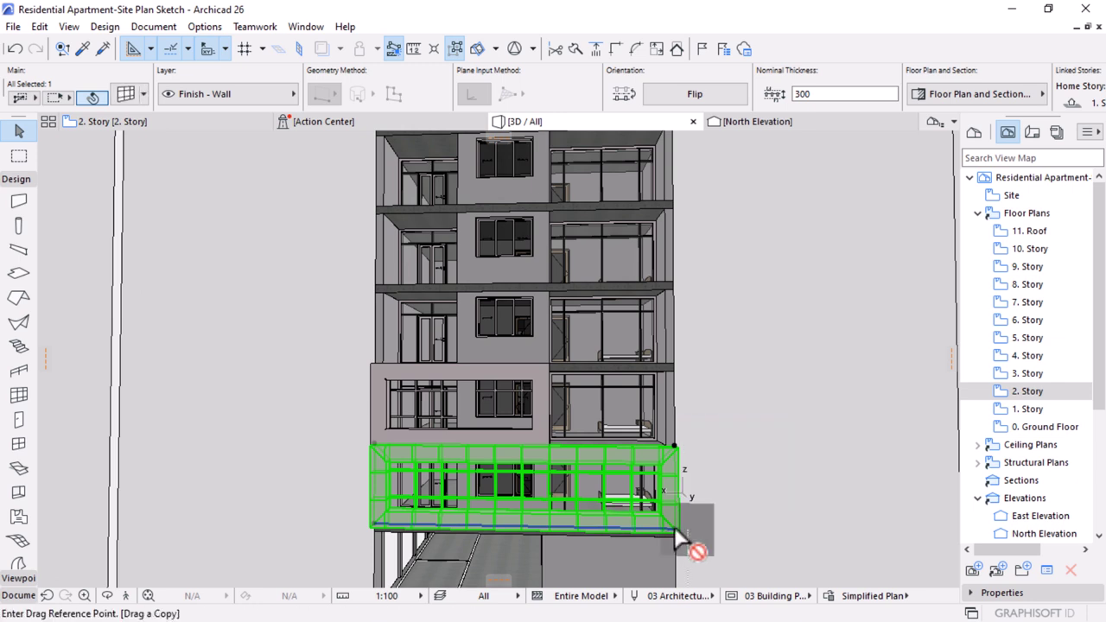
{"action": "left_click", "coordinate": [674, 528]}
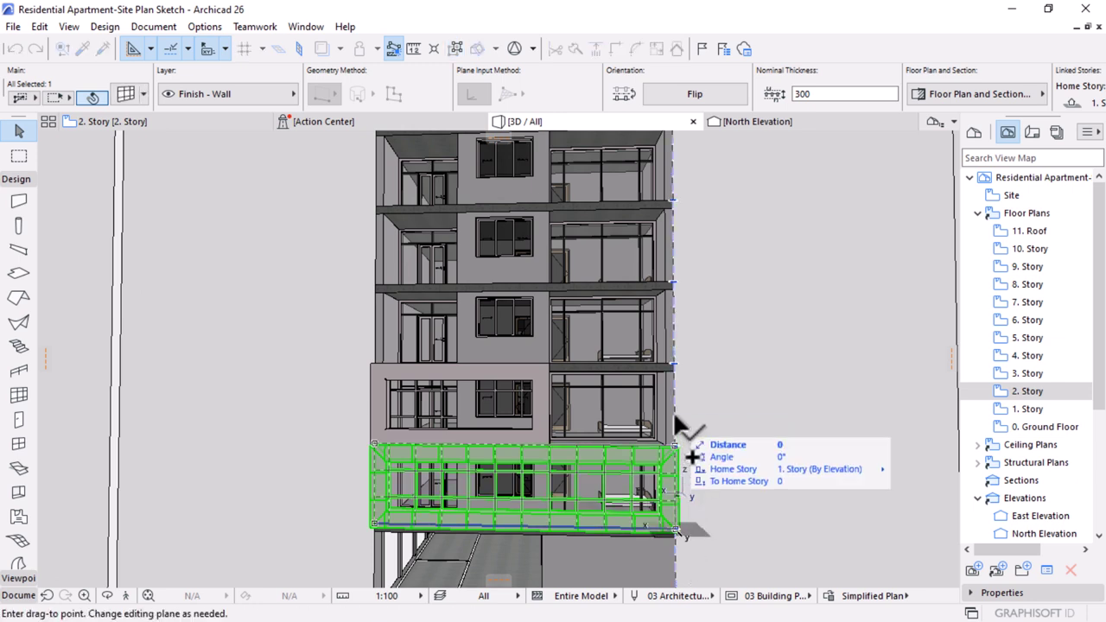
{"action": "left_click", "coordinate": [673, 364]}
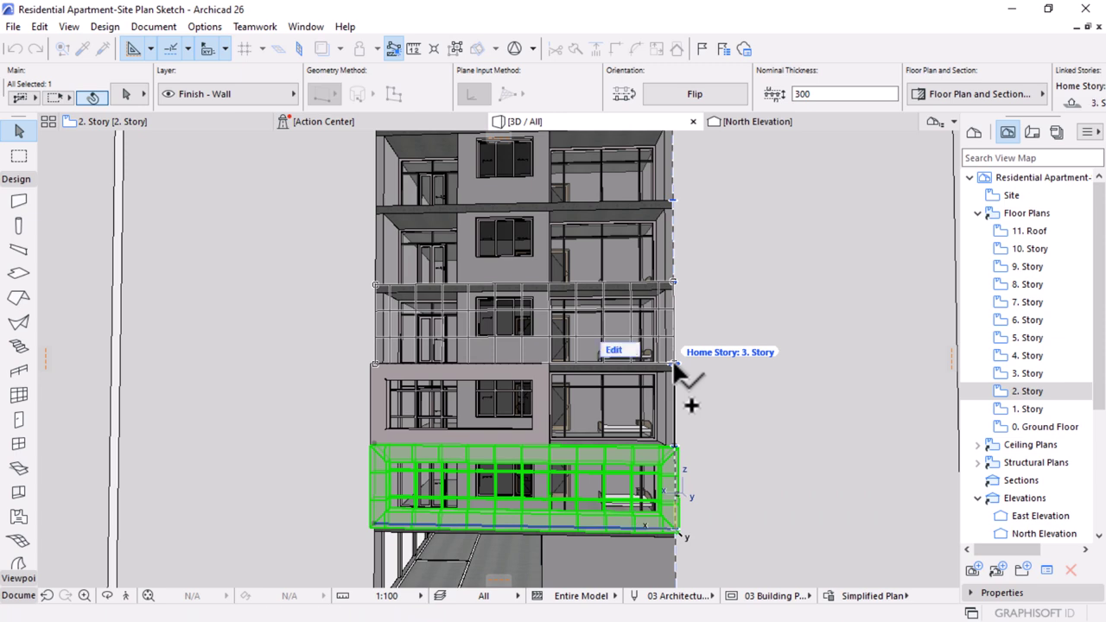
{"action": "scroll", "coordinate": [567, 352], "scroll_direction": "down", "scroll_amount": 3}
{"action": "scroll", "coordinate": [557, 362], "scroll_direction": "up", "scroll_amount": 4}
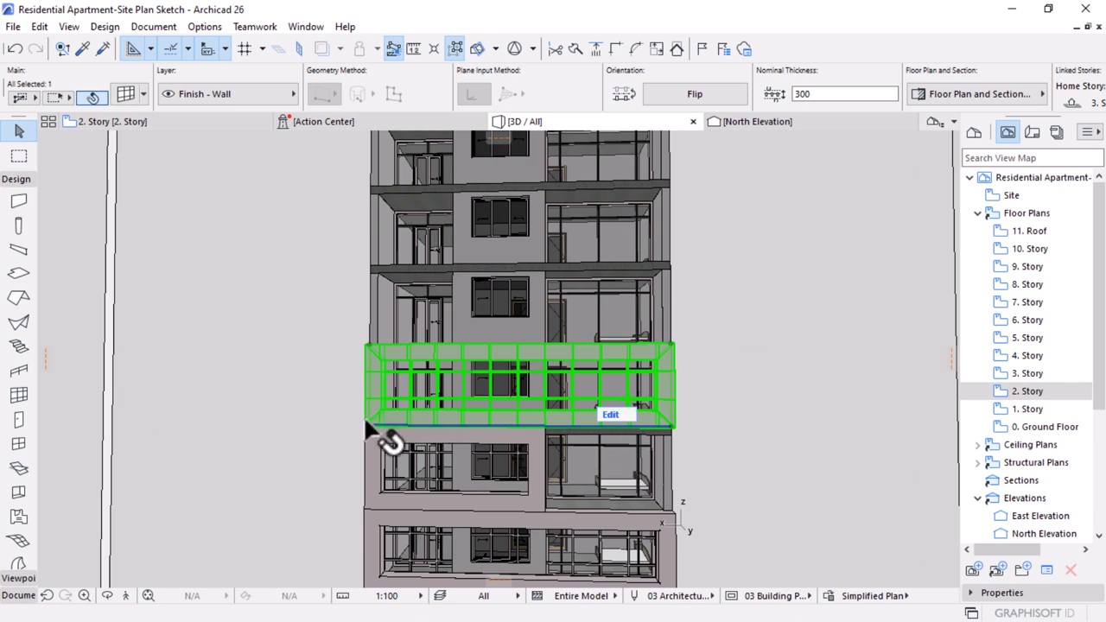
- On the 3. Story floor plan, shorten the facade frame from the sliding-door side to the middle bedroom wall's outer corner, and check it in 3D
{"action": "double_click", "coordinate": [1007, 378]}
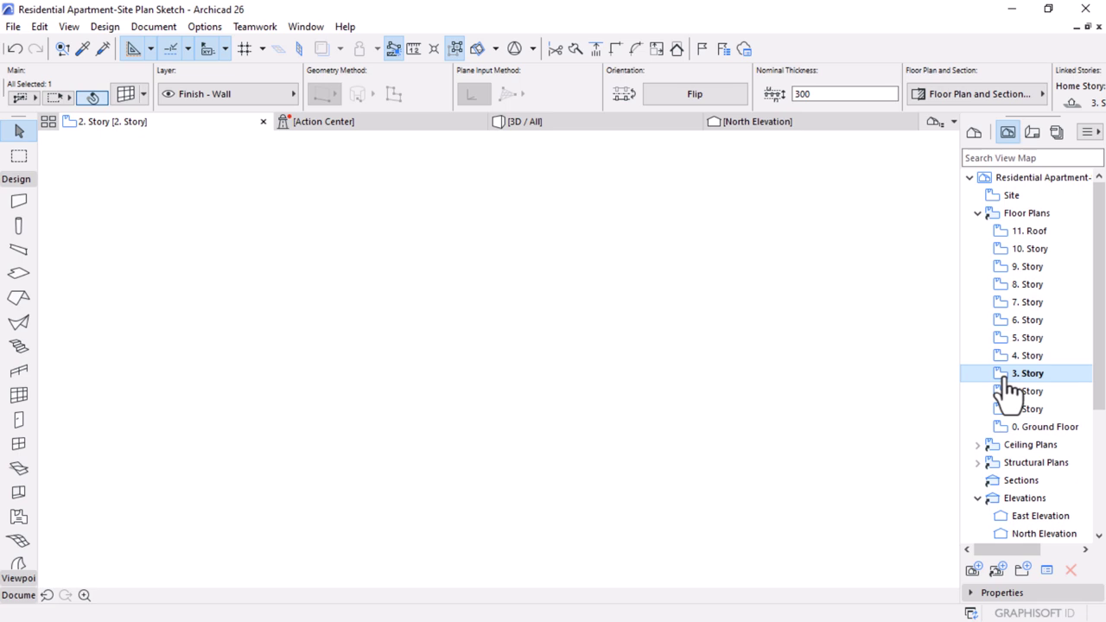
{"action": "left_click", "coordinate": [707, 340]}
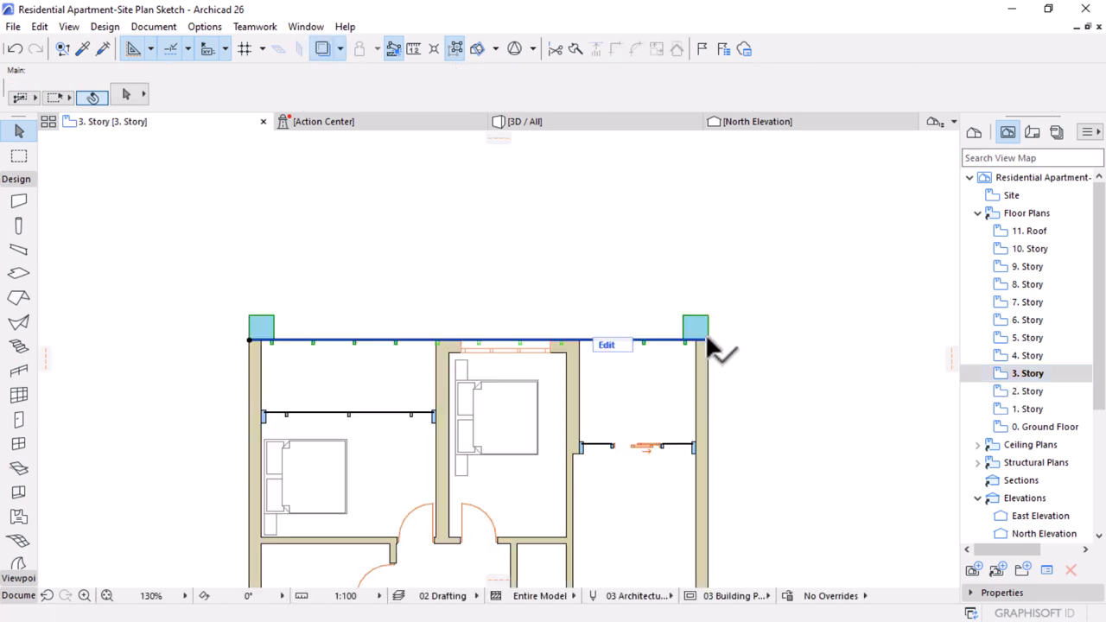
{"action": "left_click", "coordinate": [708, 340]}
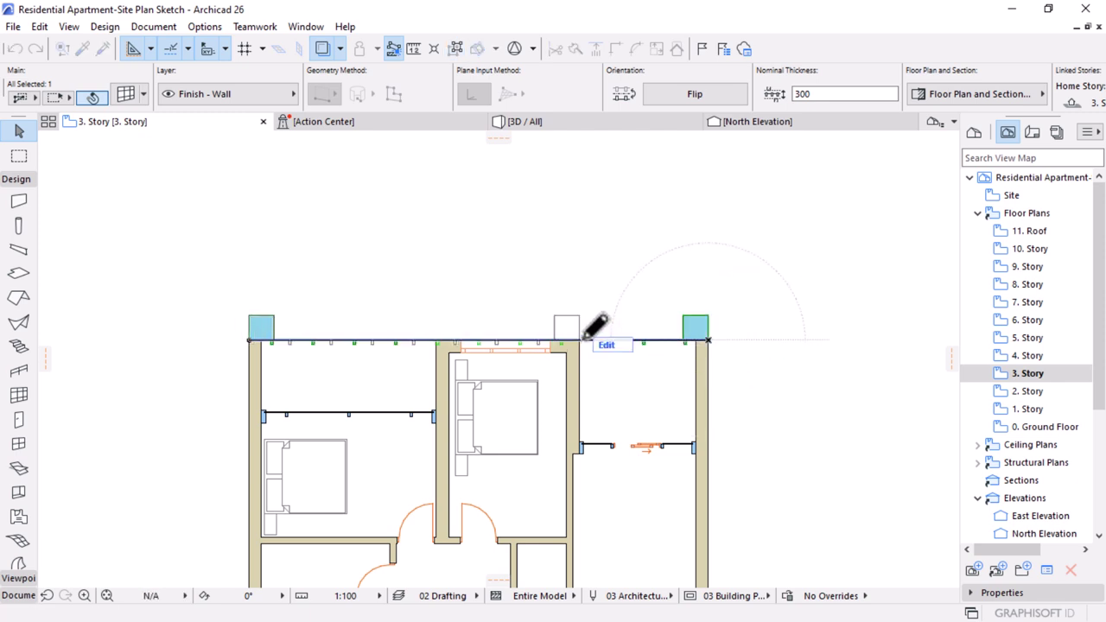
{"action": "key", "text": "Escape"}
{"action": "left_click", "coordinate": [596, 121]}
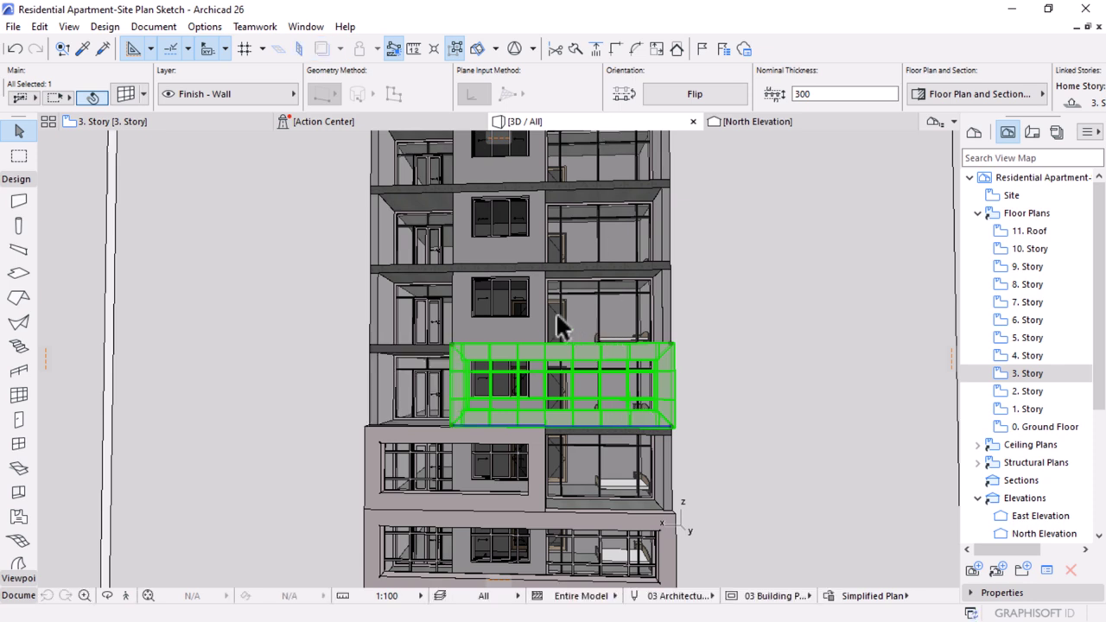
{"action": "scroll", "coordinate": [555, 311], "scroll_direction": "down", "scroll_amount": 2}
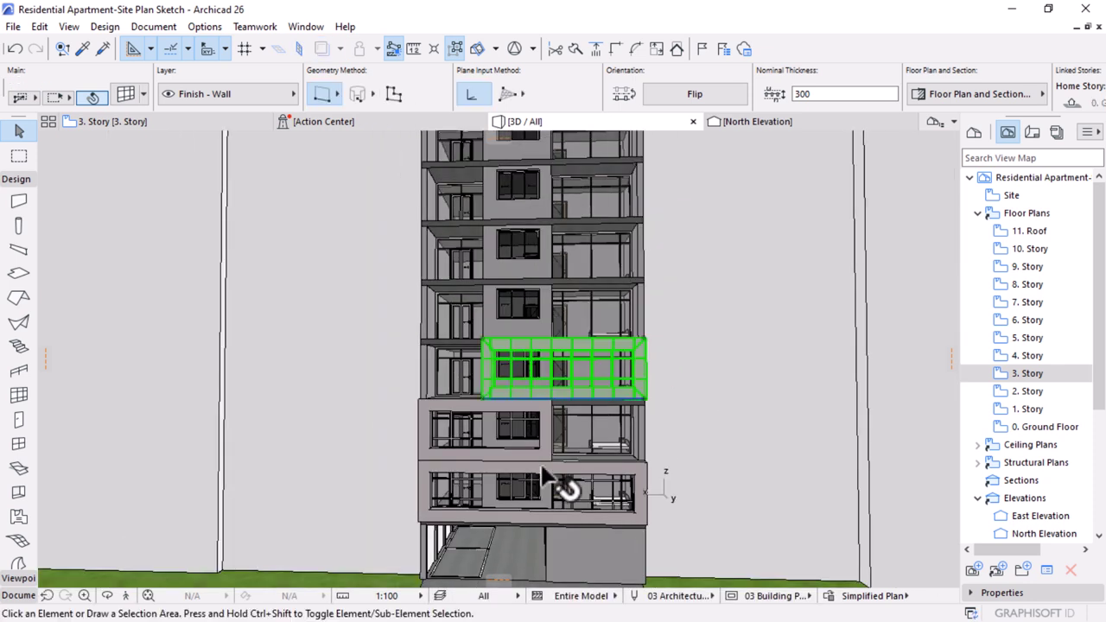
{"action": "key", "text": "Escape"}
{"action": "left_click_drag", "start_coordinate": [507, 485], "coordinate": [538, 429]}
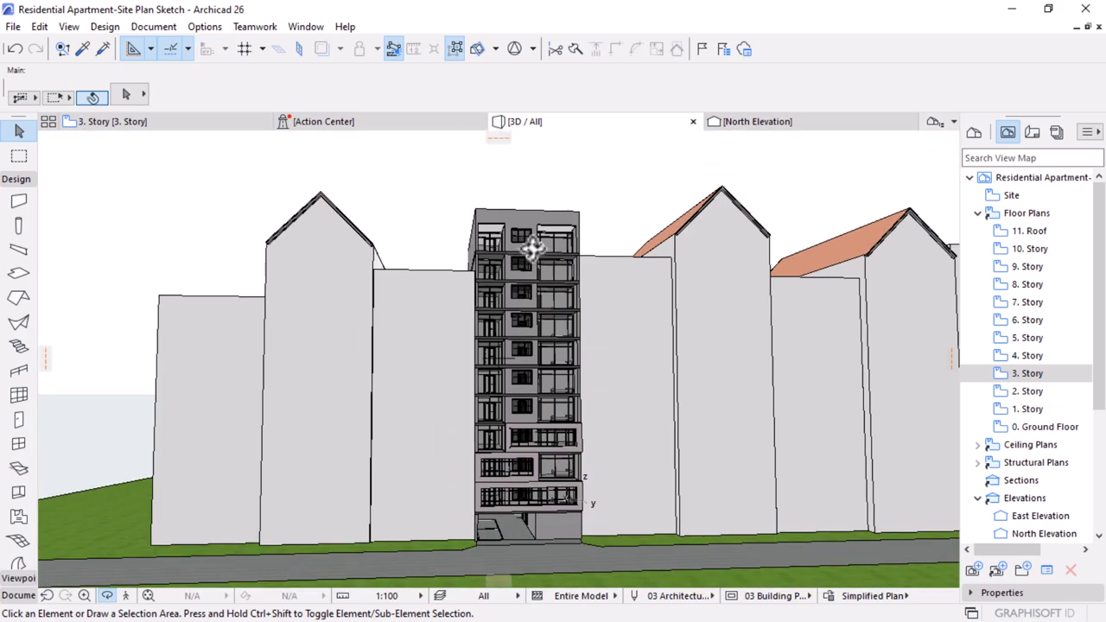
{"action": "left_click_drag", "start_coordinate": [533, 320], "coordinate": [665, 336]}
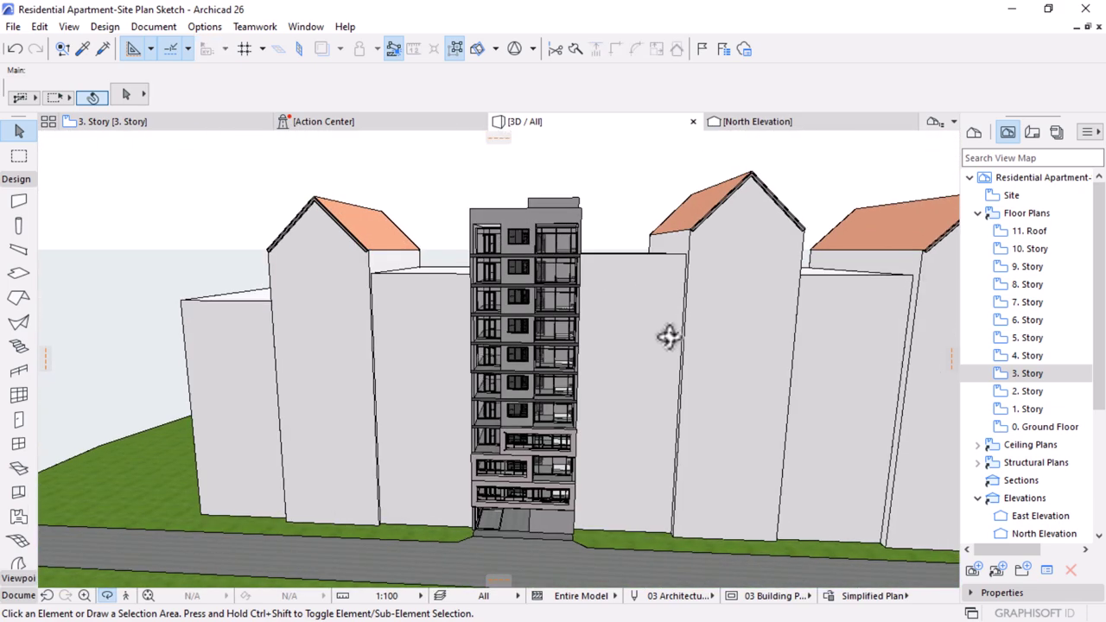
- Copy the shortened facade frame from the 3. Story floor plan and paste it in the same position on the 4. Story
{"action": "left_click", "coordinate": [1030, 378]}
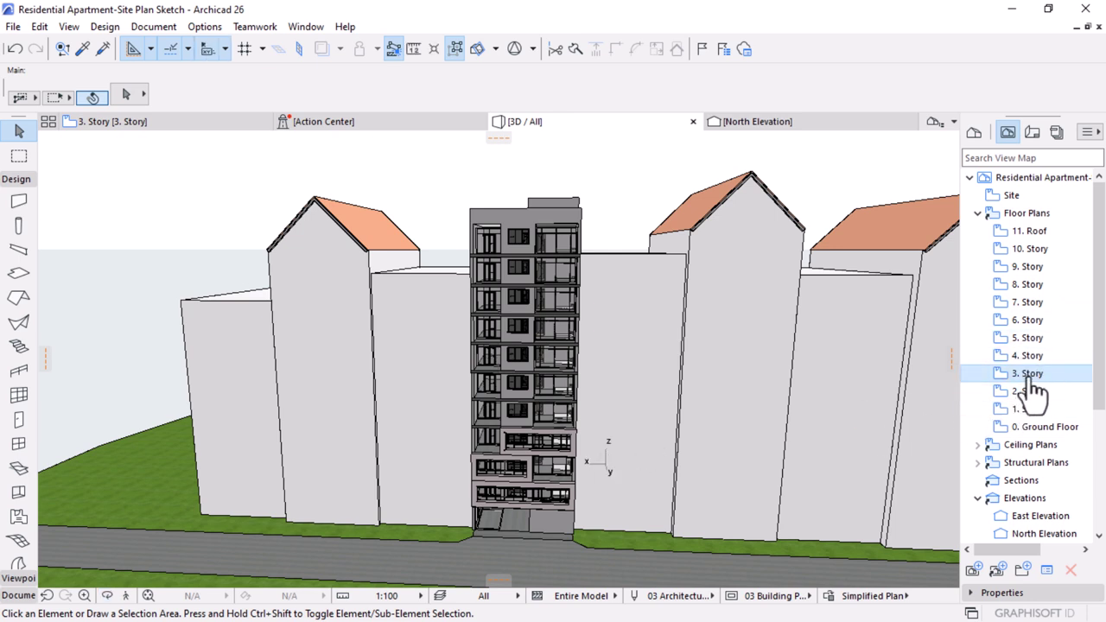
{"action": "double_click", "coordinate": [1030, 377]}
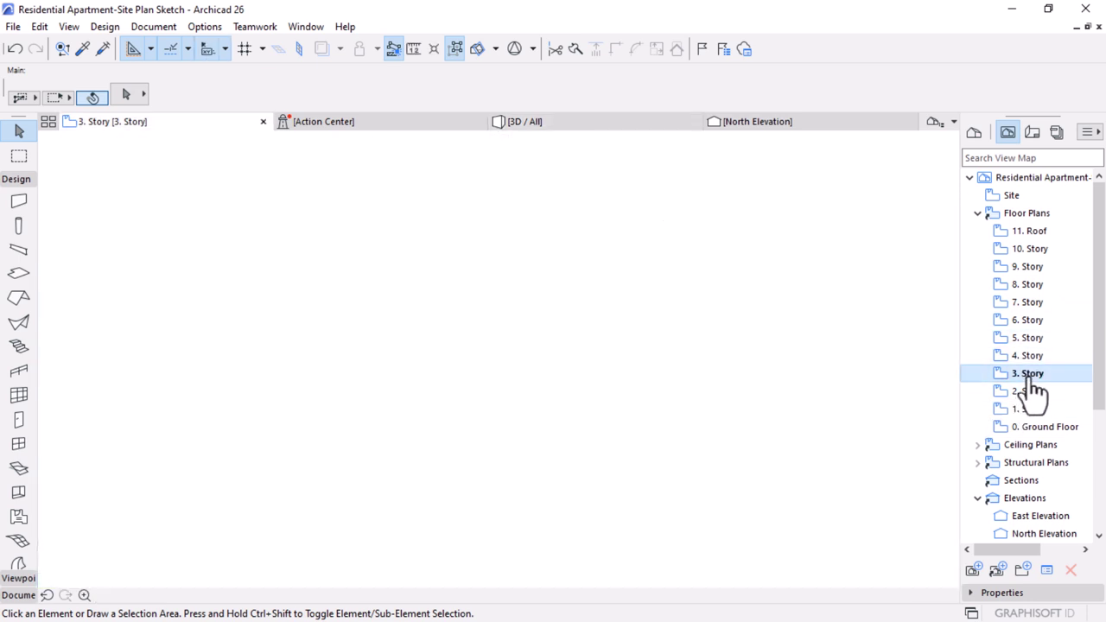
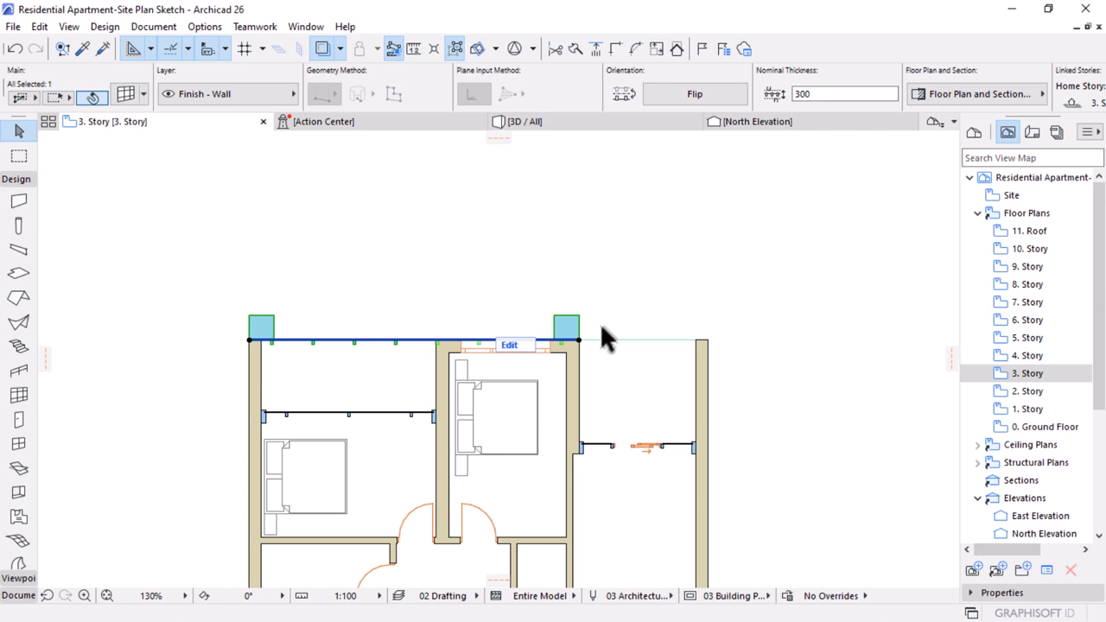
{"action": "left_click", "coordinate": [1007, 357]}
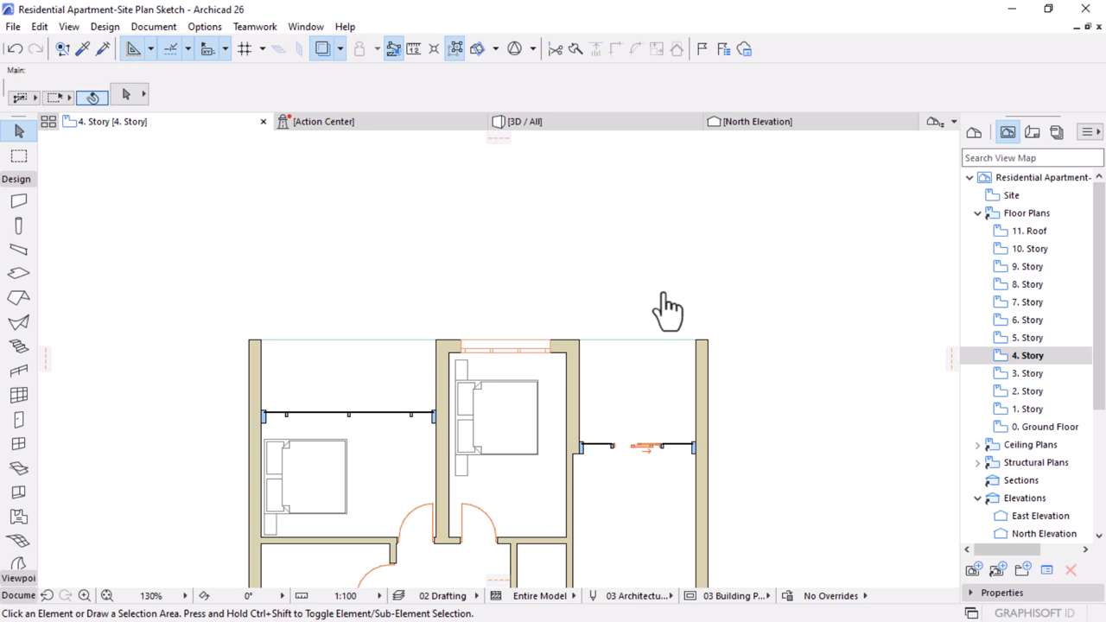
{"action": "key", "text": "ctrl+v"}
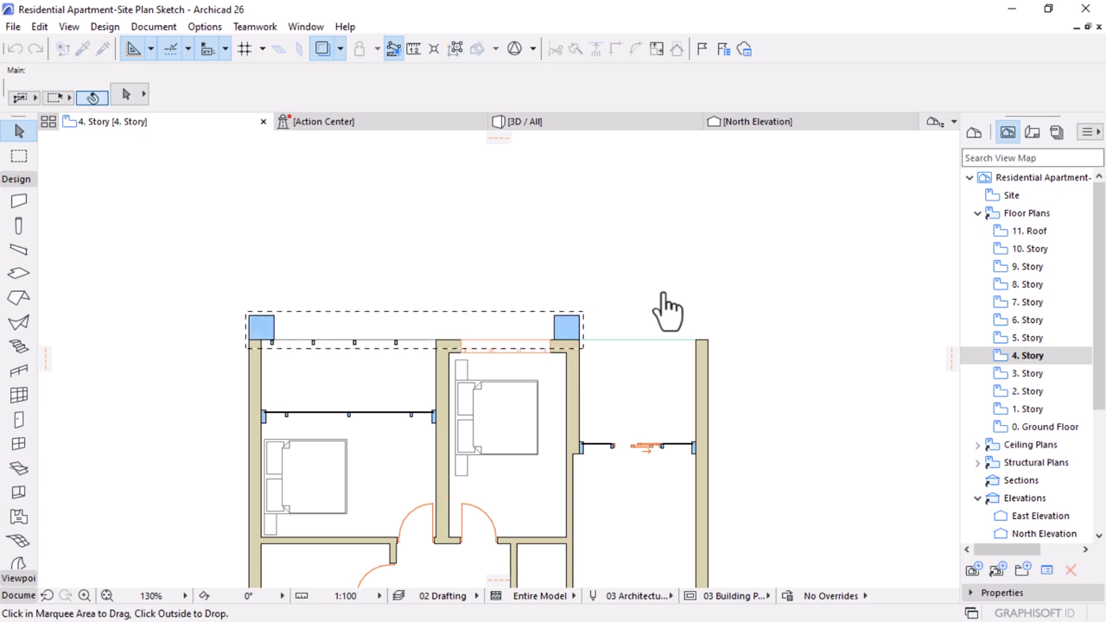
{"action": "left_click", "coordinate": [598, 322]}
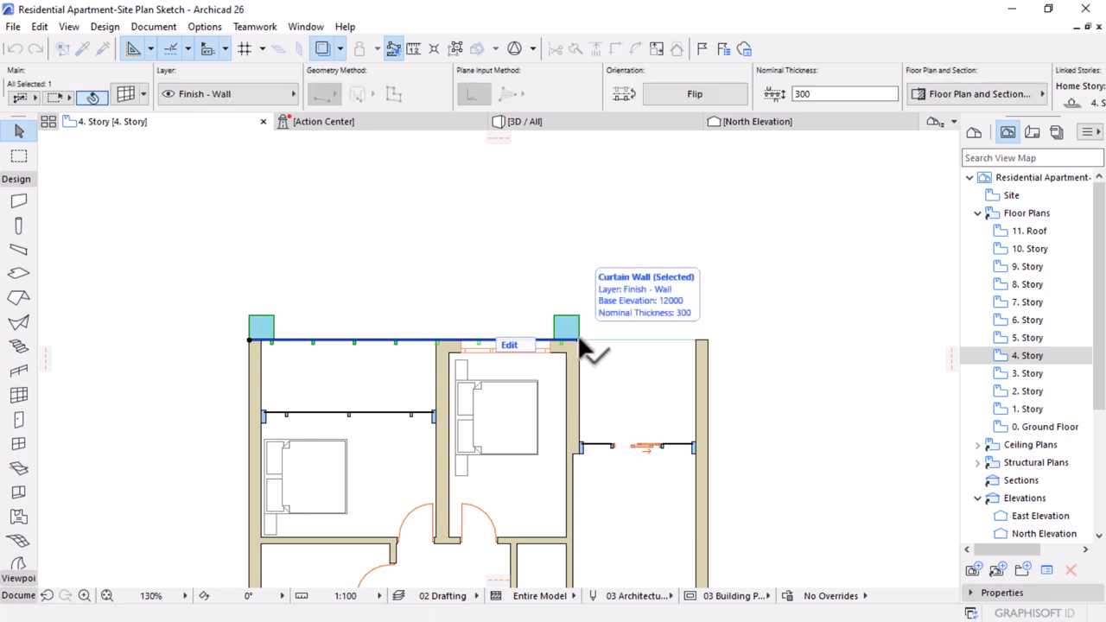
- Try to extend the fourth-story frame by moving its reference line's end to the far outer wall's corner
{"action": "left_click", "coordinate": [579, 338]}
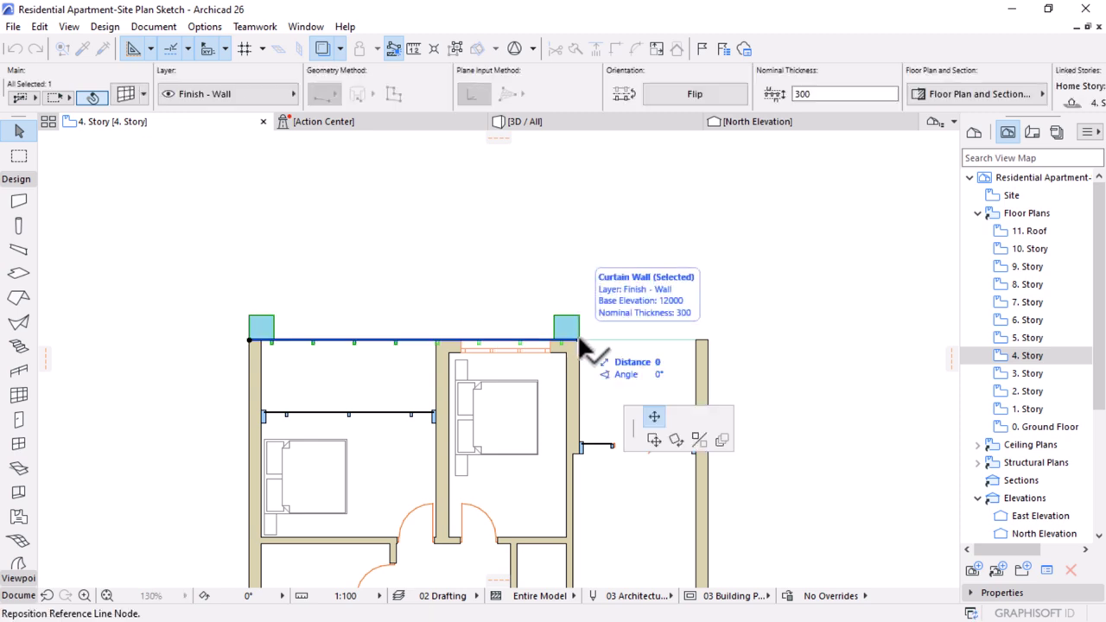
{"action": "left_click", "coordinate": [706, 339]}
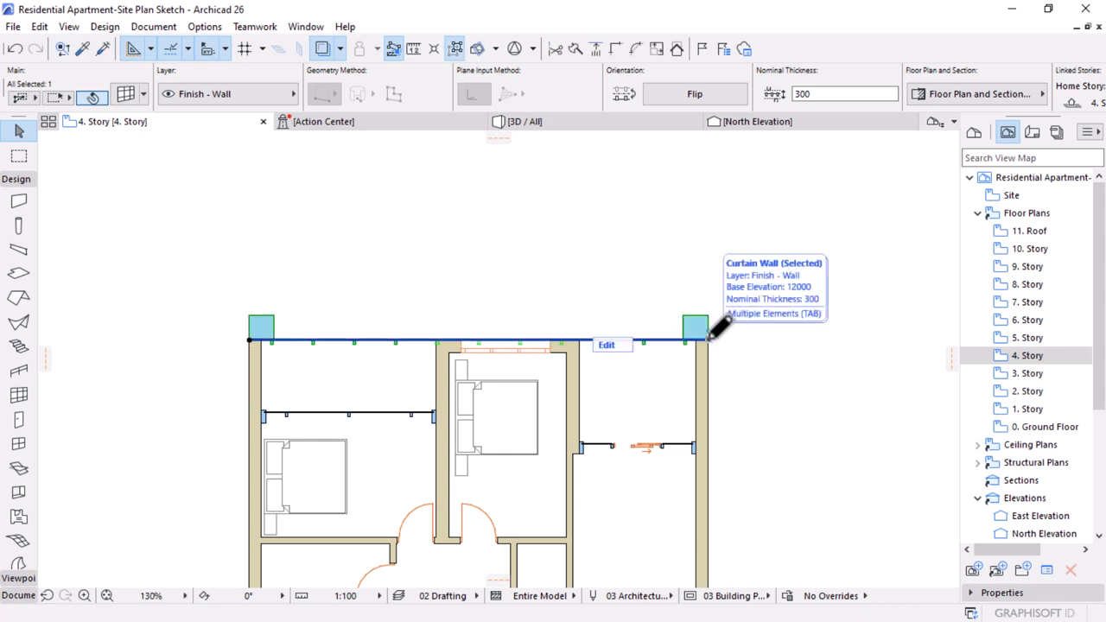
{"action": "key", "text": "ctrl+z"}
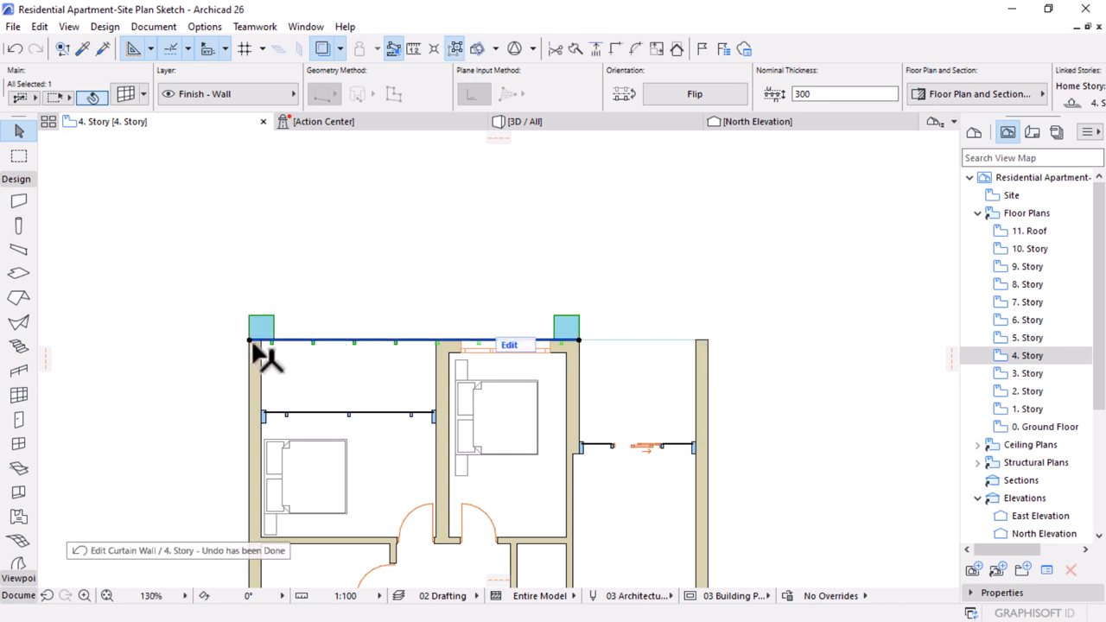
- Narrow the fourth-story frame to the middle bedroom's width by moving its other end to the bedroom wall's outer corner, and check it in 3D
{"action": "left_click", "coordinate": [249, 339]}
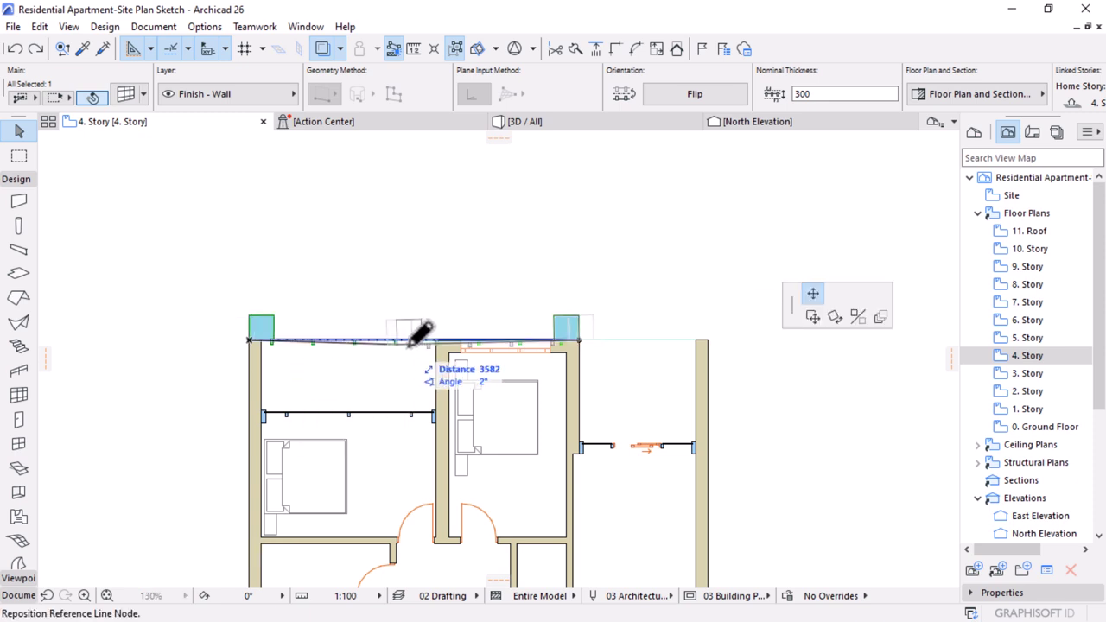
{"action": "scroll", "coordinate": [449, 328], "scroll_direction": "up", "scroll_amount": 5}
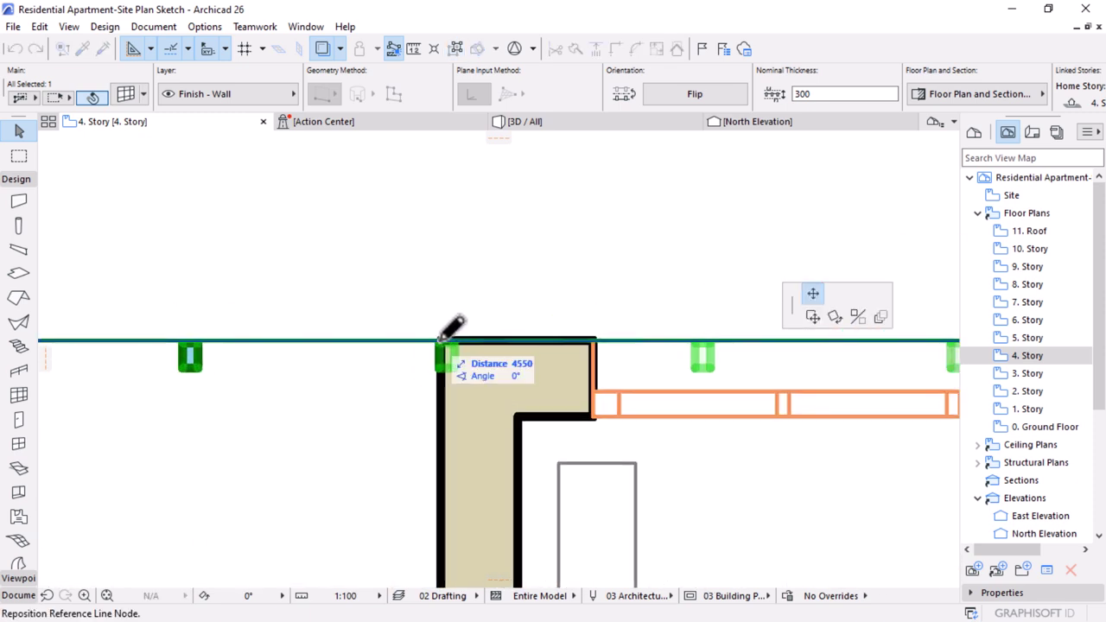
{"action": "left_click", "coordinate": [445, 337]}
{"action": "scroll", "coordinate": [559, 311], "scroll_direction": "down", "scroll_amount": 4}
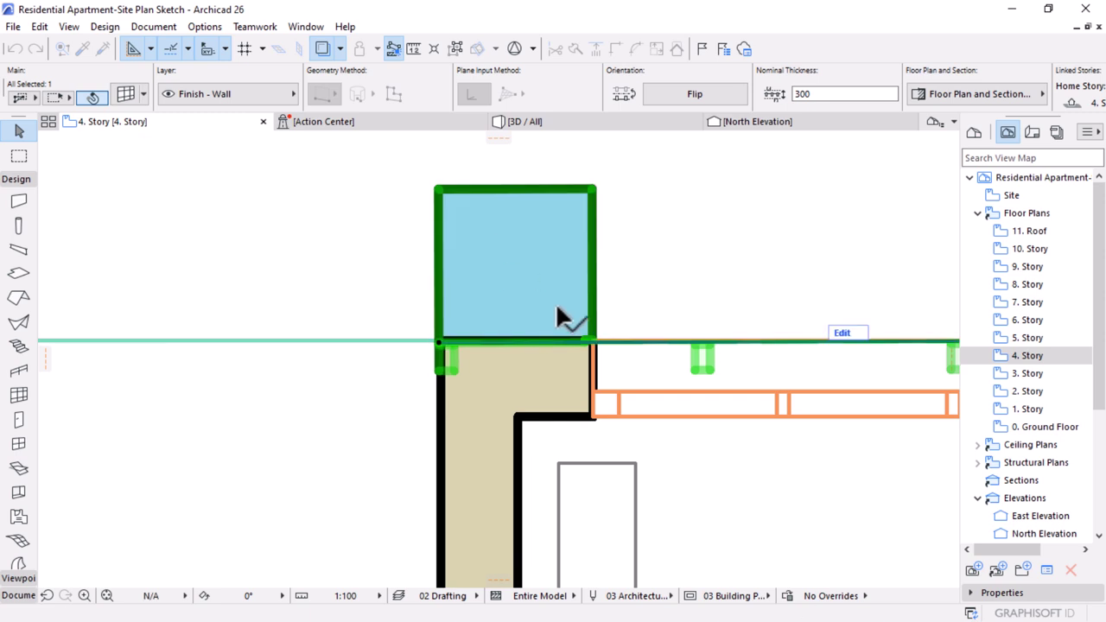
{"action": "scroll", "coordinate": [540, 311], "scroll_direction": "down", "scroll_amount": 3}
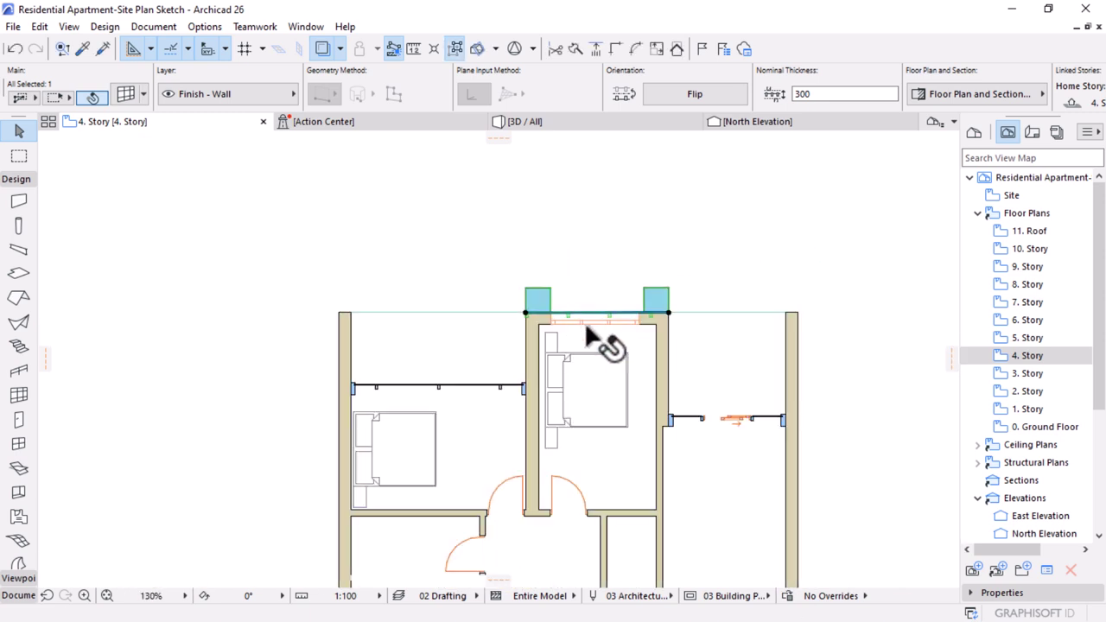
{"action": "left_click", "coordinate": [586, 122]}
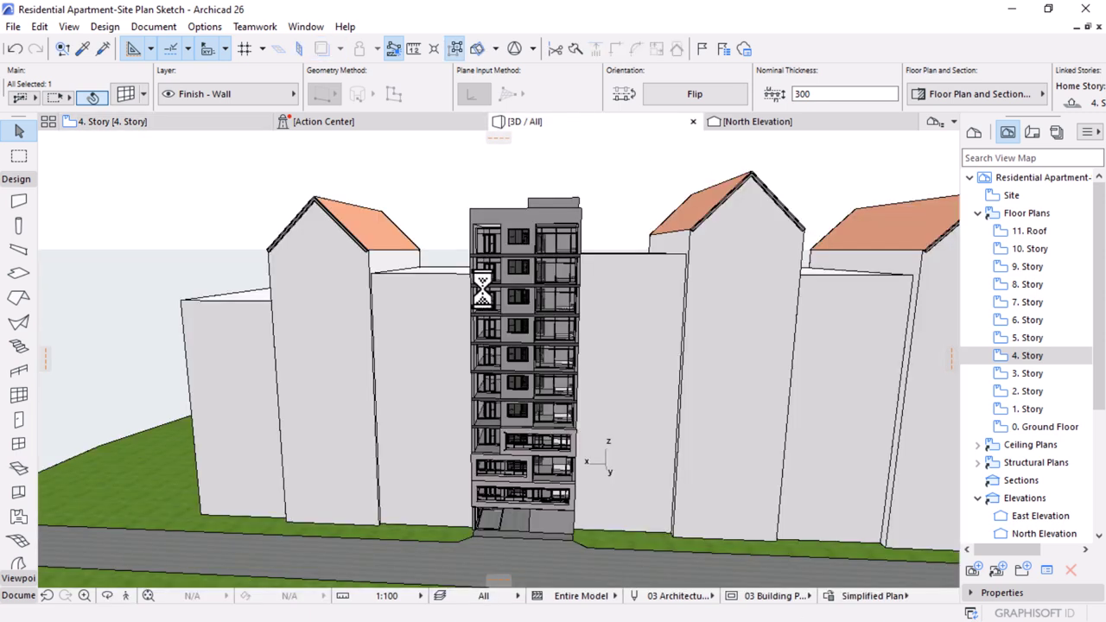
{"action": "scroll", "coordinate": [489, 451], "scroll_direction": "up", "scroll_amount": 5}
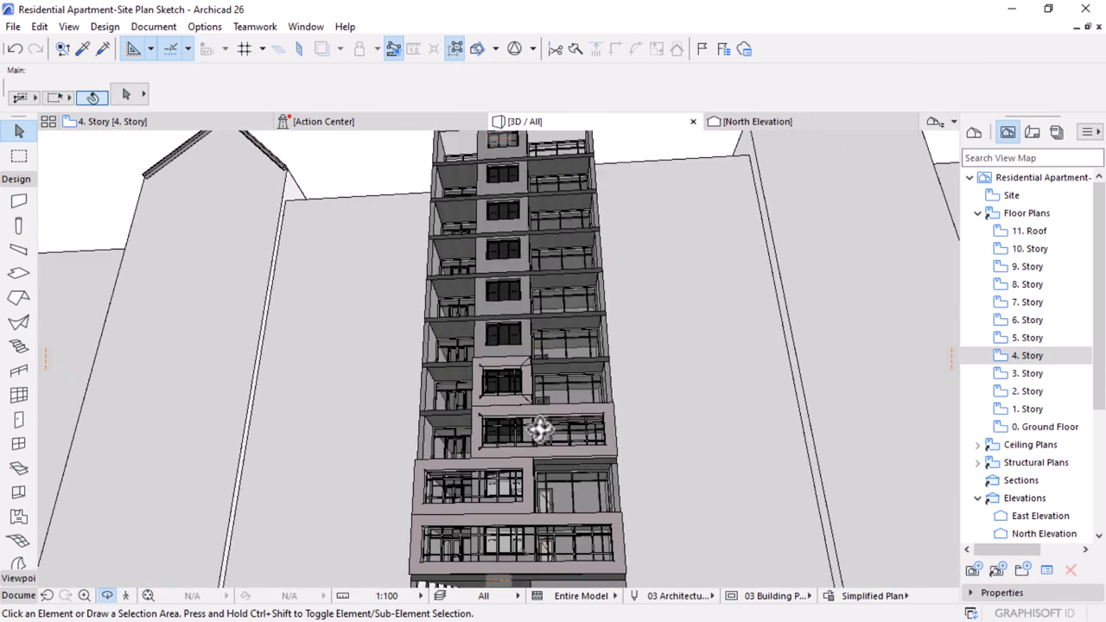
- Paste the frame copied from the 3. Story in the same position on the 5., 6., 7. and 8. Story floor plans
{"action": "left_click", "coordinate": [211, 127]}
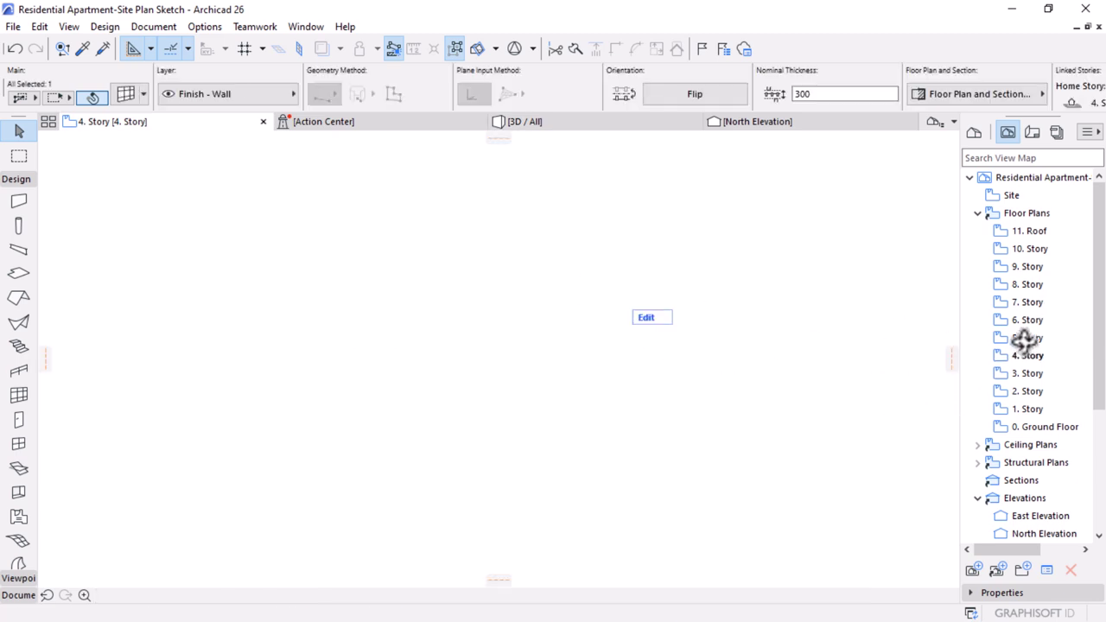
{"action": "left_click", "coordinate": [1027, 337]}
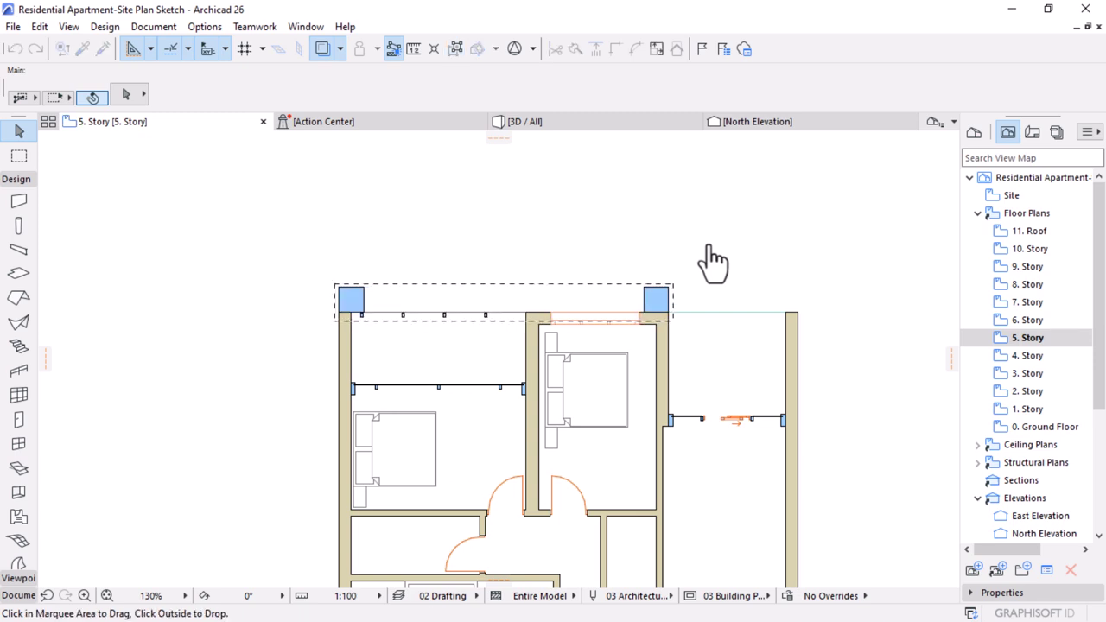
{"action": "left_click", "coordinate": [1027, 320]}
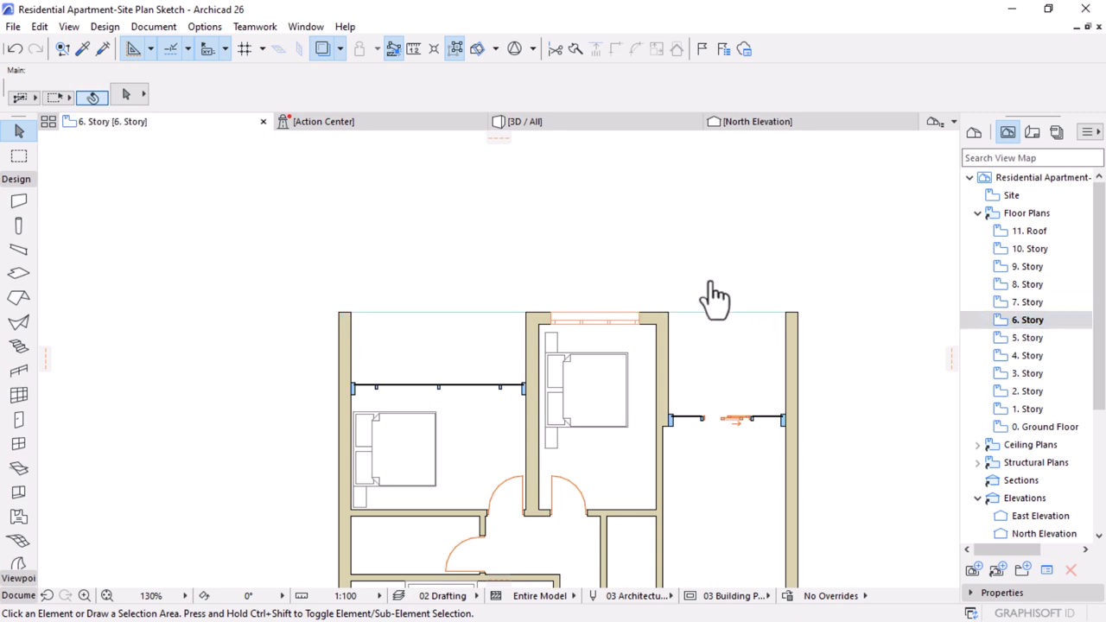
{"action": "left_click", "coordinate": [1028, 303]}
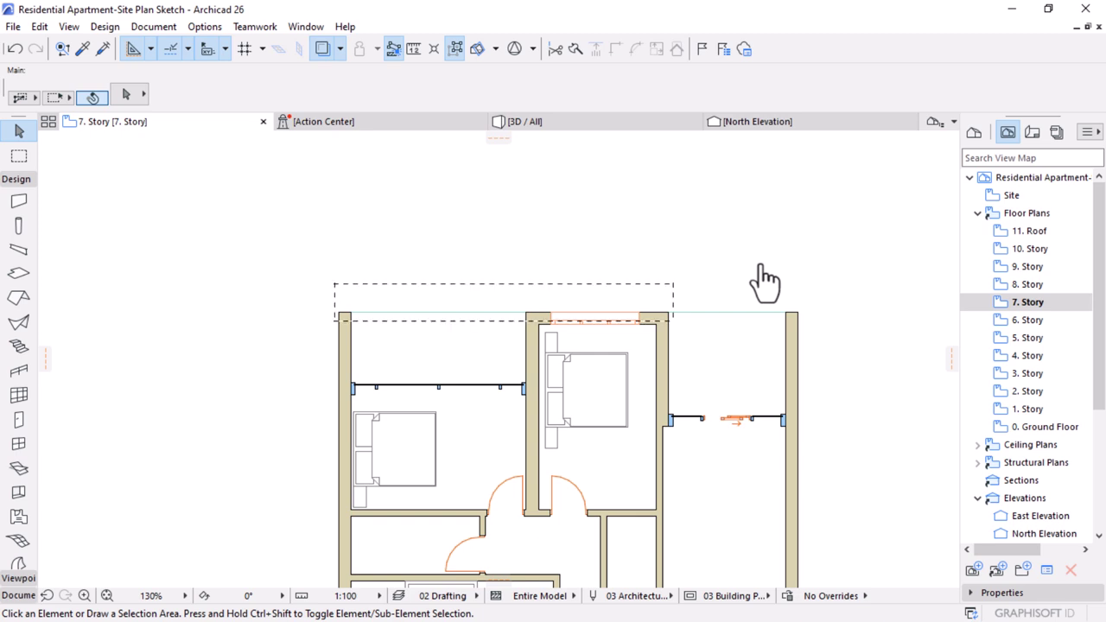
{"action": "left_click", "coordinate": [1027, 285]}
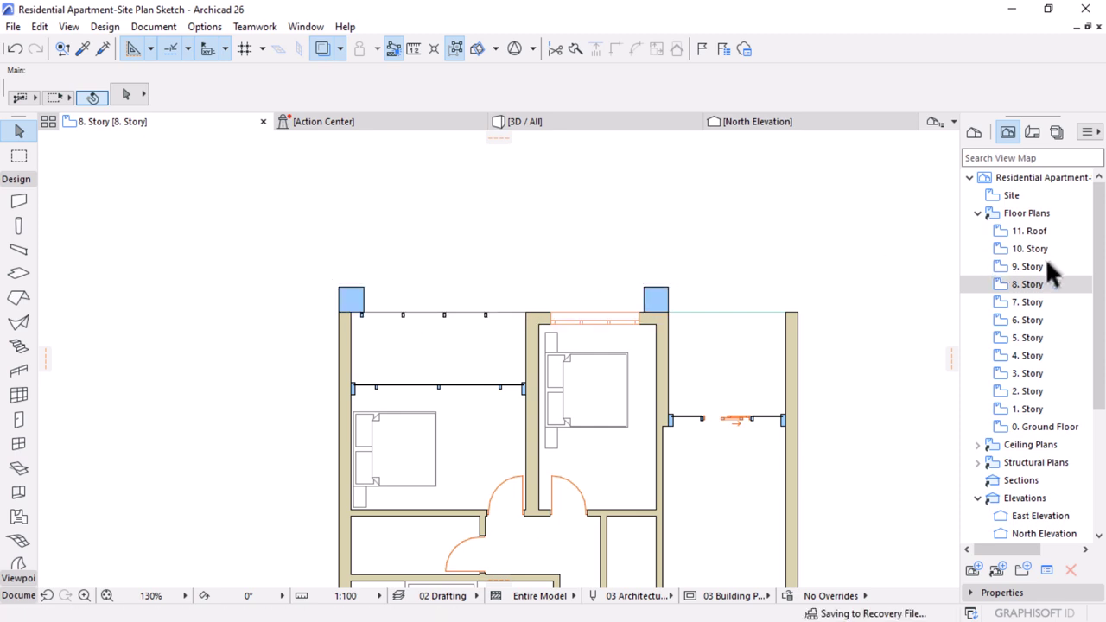
- Paste the copied facade frame in the same position on the 9. Story and 10. Story floor plans
{"action": "left_click", "coordinate": [980, 266]}
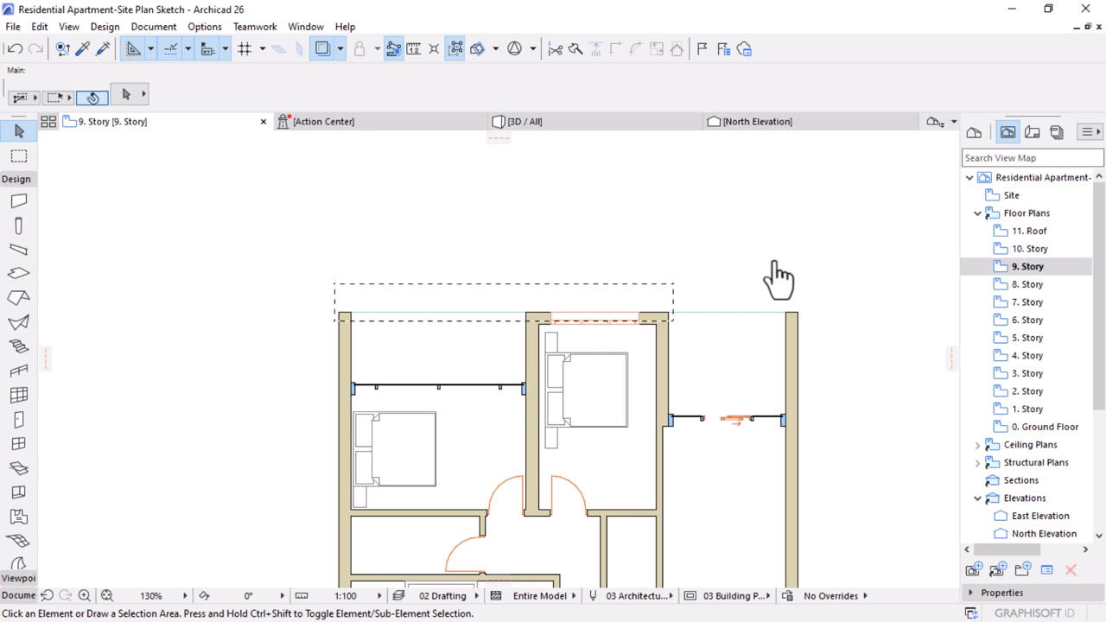
{"action": "left_click", "coordinate": [1033, 249]}
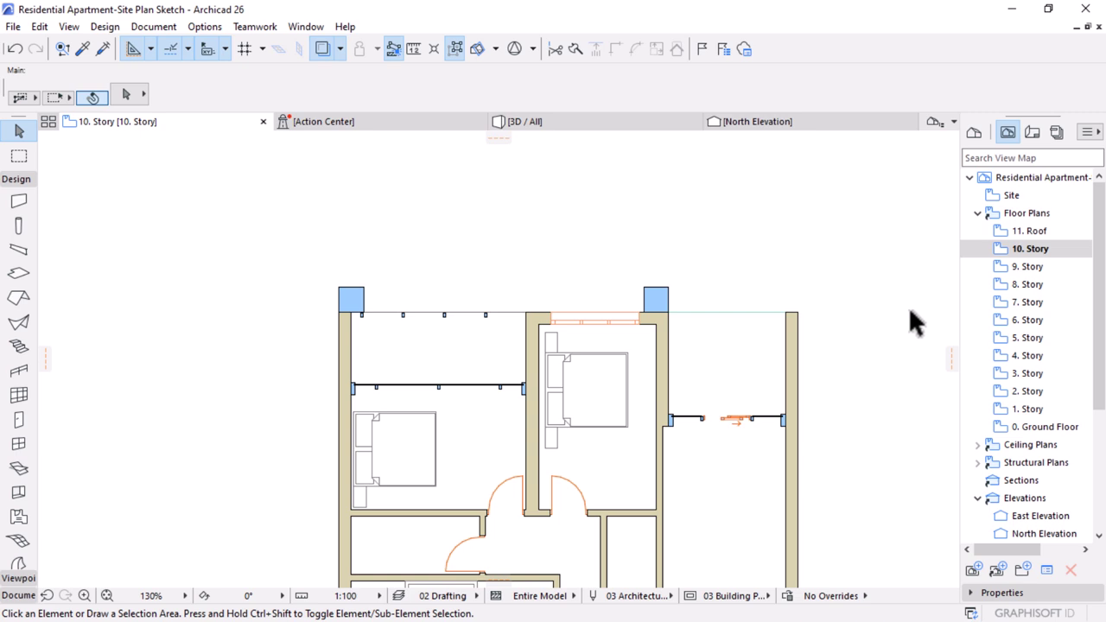
- Review the facade frame's extent on the 4. Story and 5. Story floor plans
{"action": "left_click", "coordinate": [1033, 359]}
{"action": "double_click", "coordinate": [1032, 361]}
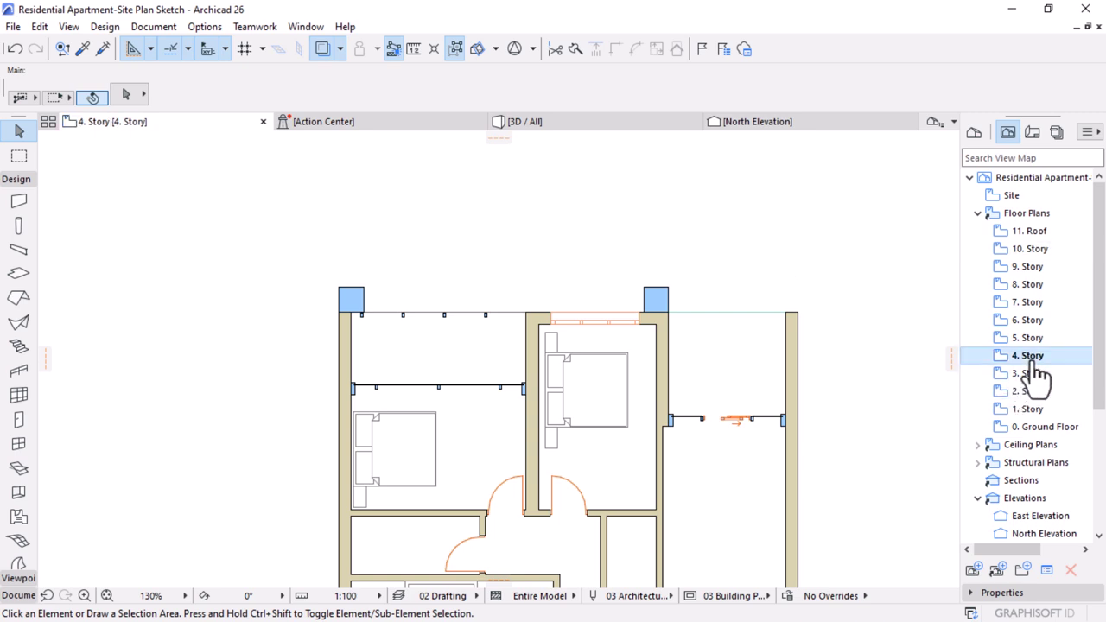
{"action": "double_click", "coordinate": [1025, 340]}
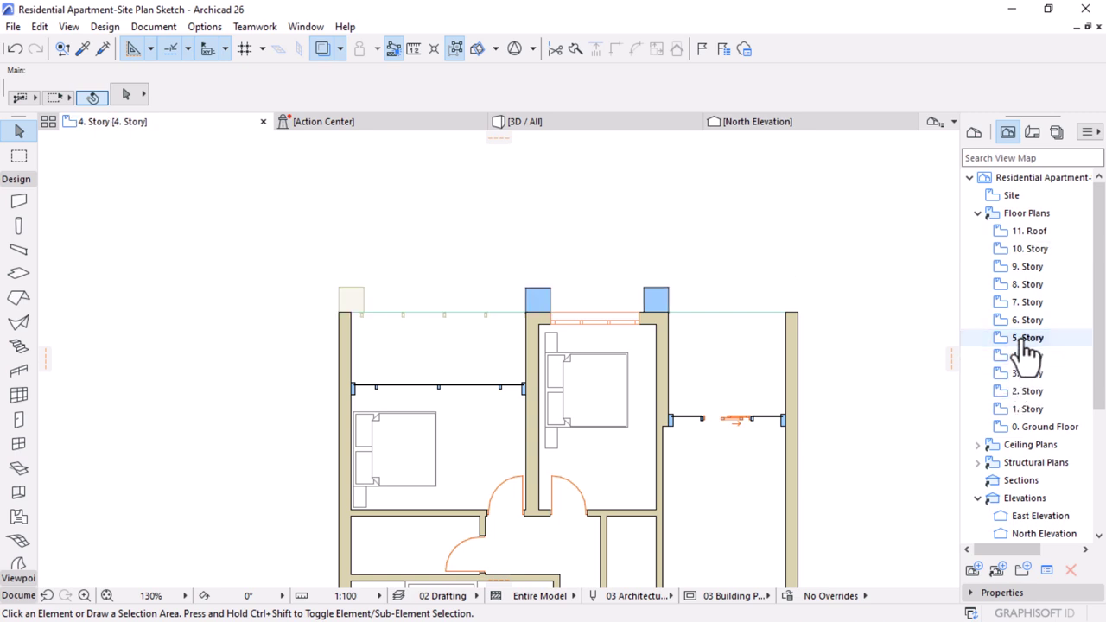
{"action": "left_click", "coordinate": [667, 289]}
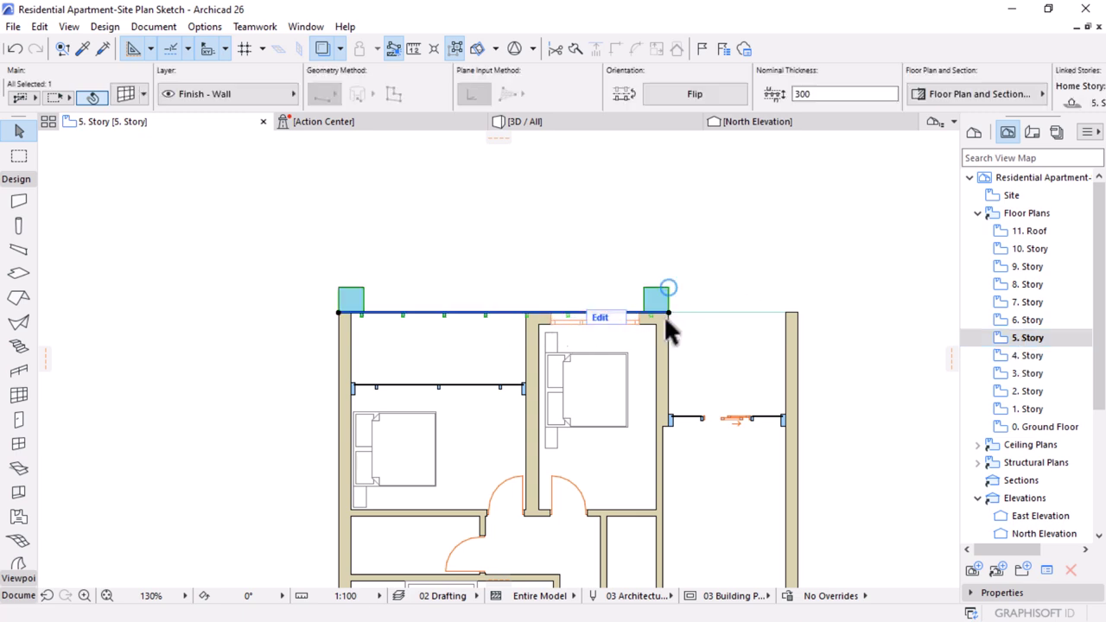
- Shift the frame on the 6. Story to span from the middle bedroom wall's near outer corner to the far outer wall's corner
{"action": "double_click", "coordinate": [1022, 320]}
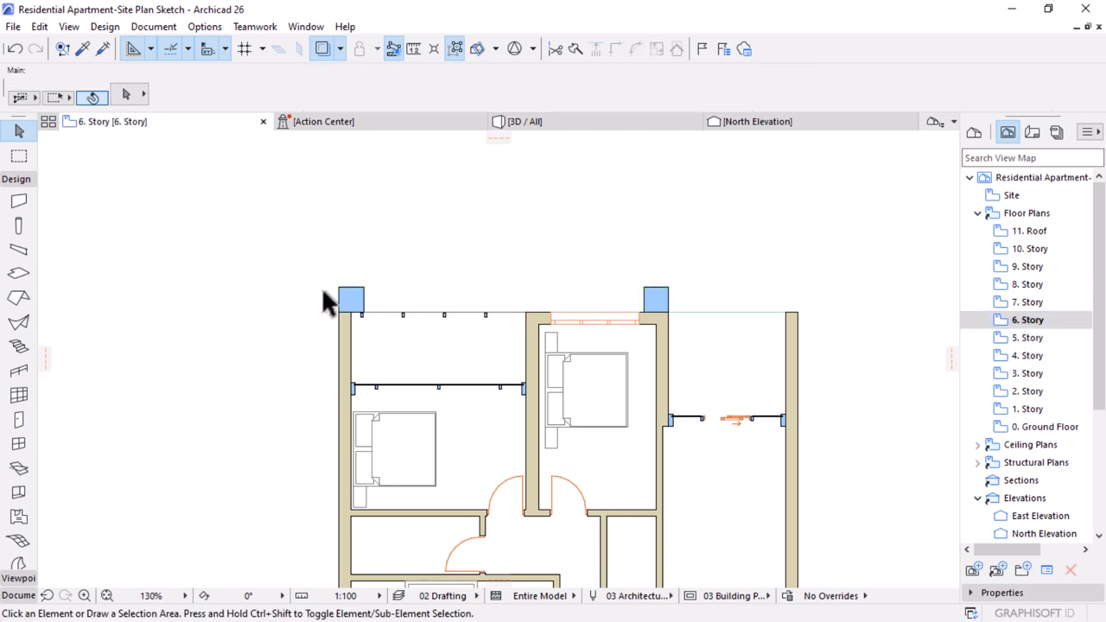
{"action": "left_click", "coordinate": [351, 299]}
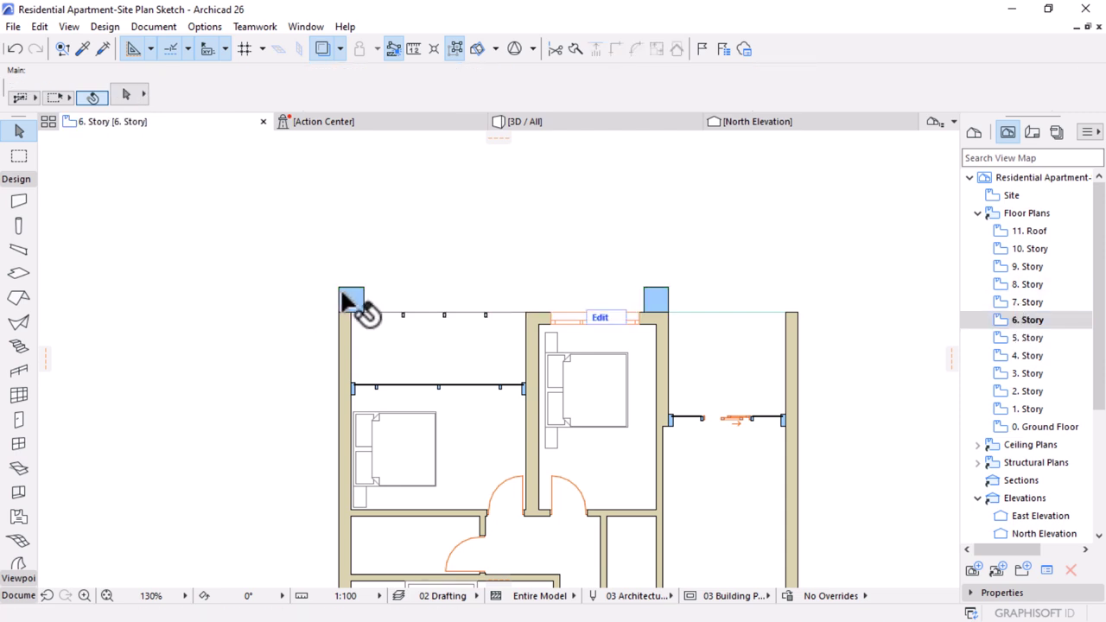
{"action": "left_click", "coordinate": [669, 313]}
{"action": "middle_click_drag", "start_coordinate": [740, 303], "coordinate": [596, 314]}
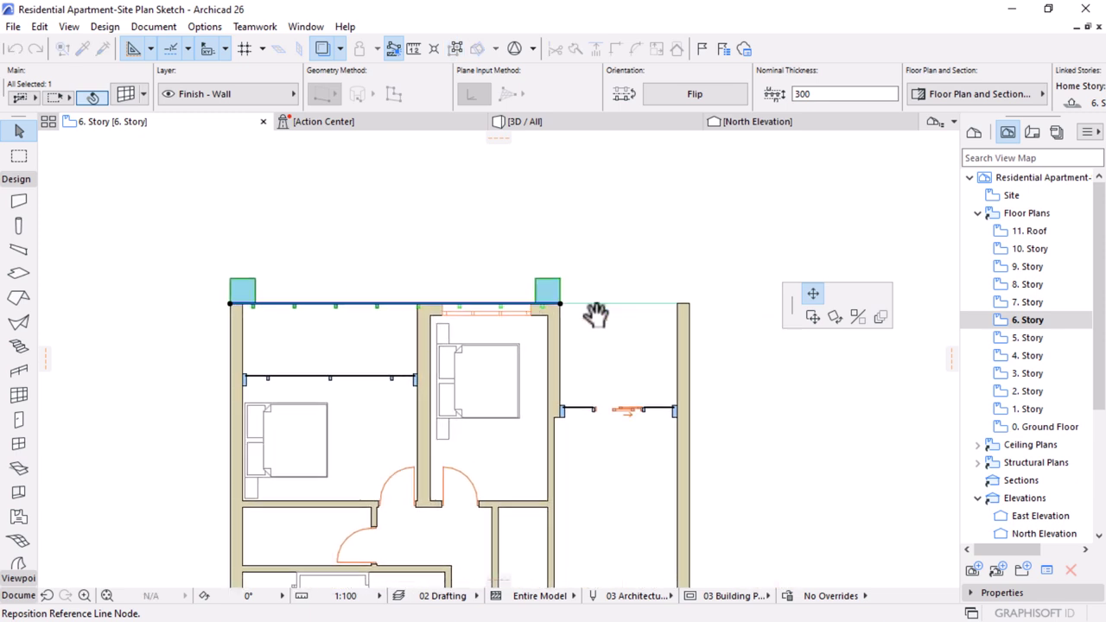
{"action": "left_click", "coordinate": [682, 303]}
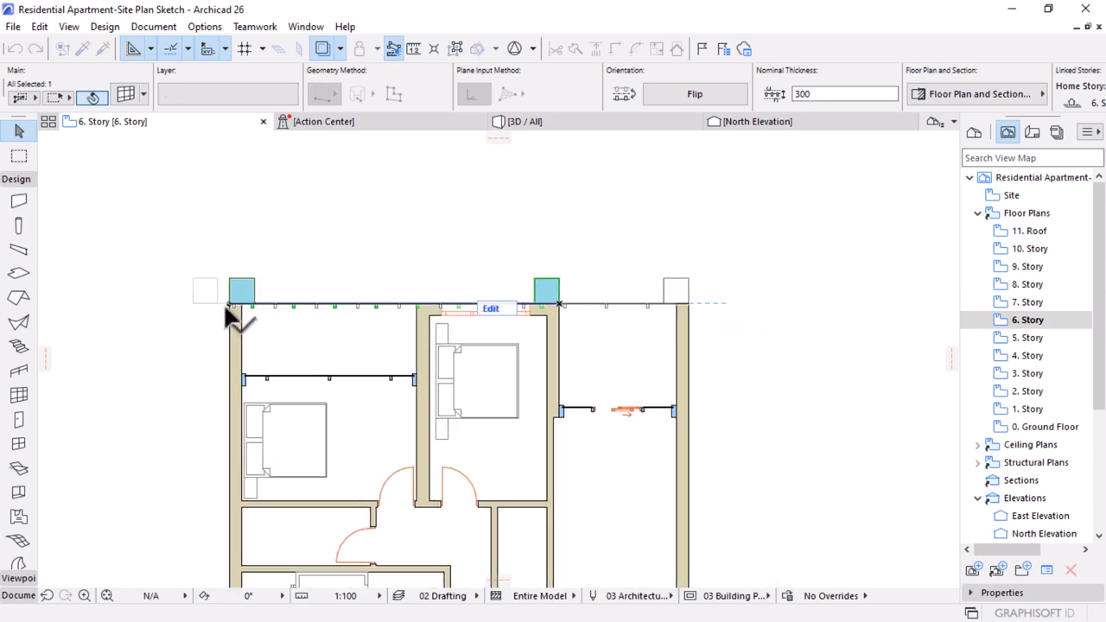
{"action": "left_click", "coordinate": [229, 304]}
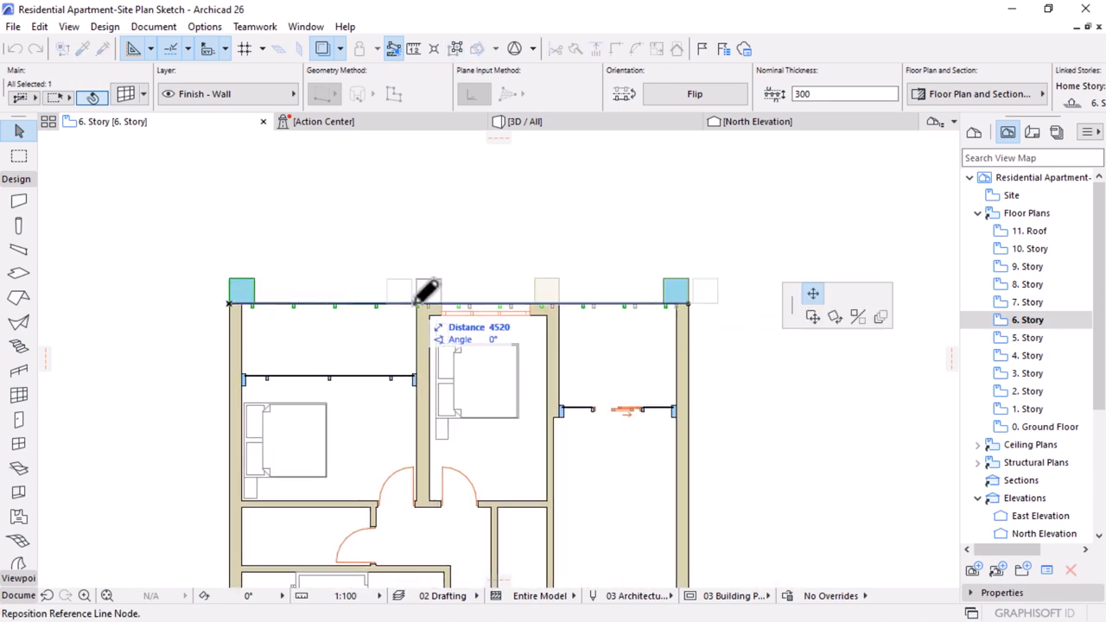
{"action": "left_click", "coordinate": [415, 303]}
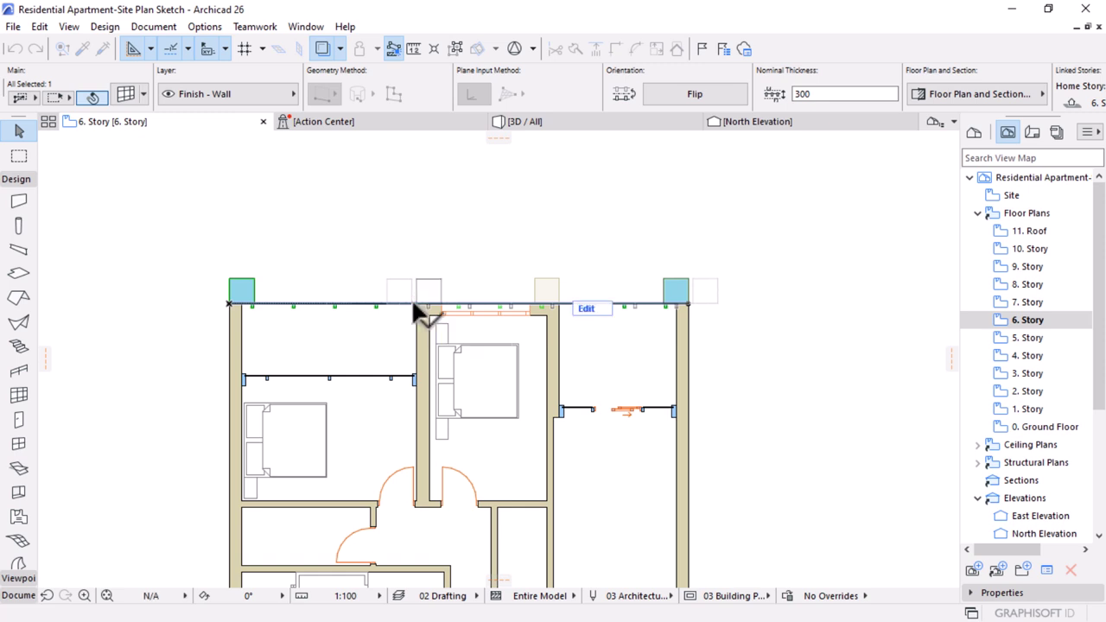
- Extend the 7. Story frame across the full facade by moving its reference line's end to the far outer wall's corner
{"action": "double_click", "coordinate": [1019, 304]}
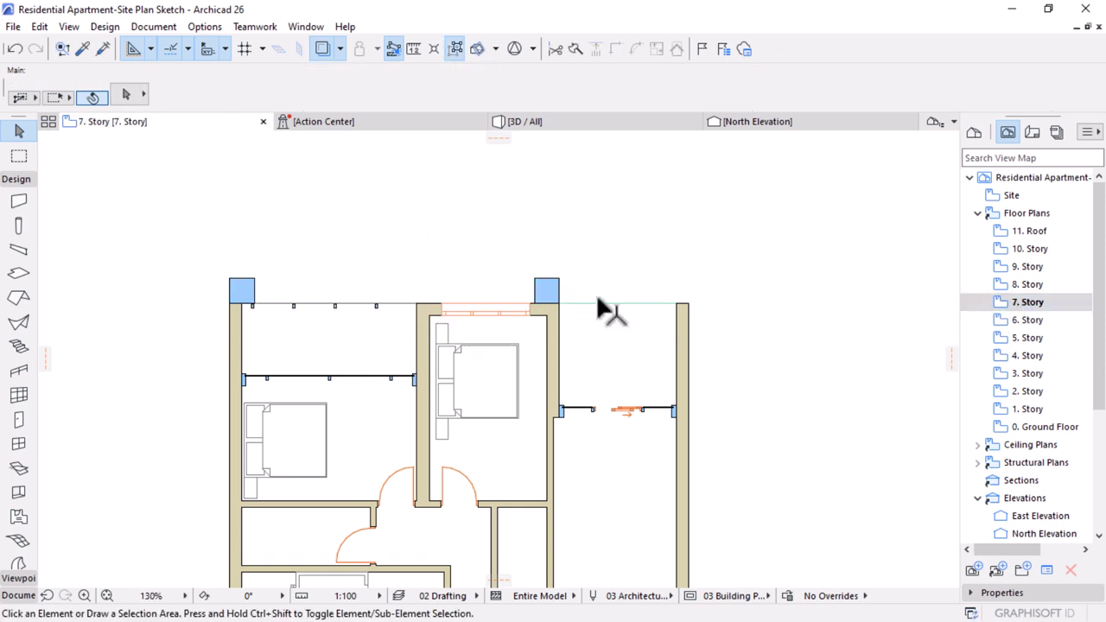
{"action": "left_click", "coordinate": [559, 281]}
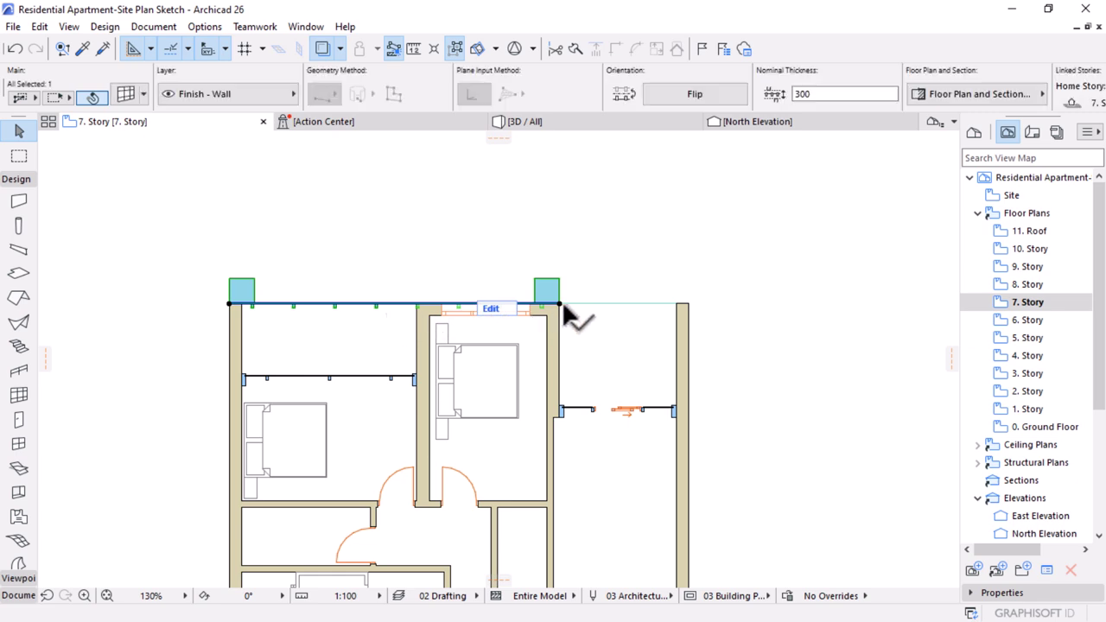
{"action": "left_click", "coordinate": [560, 303]}
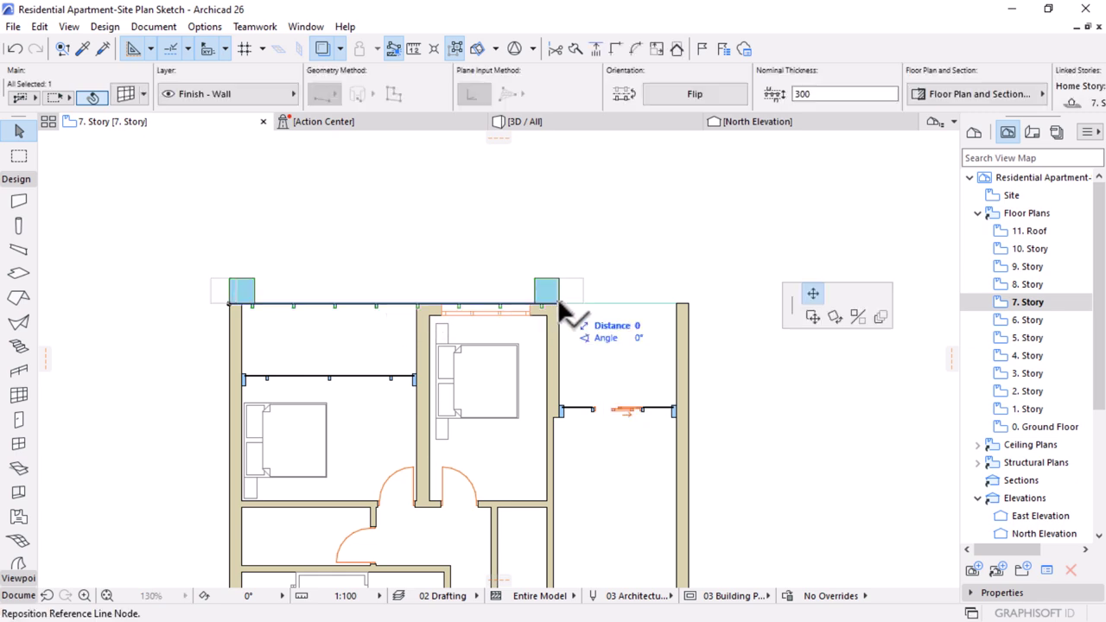
{"action": "left_click", "coordinate": [689, 302]}
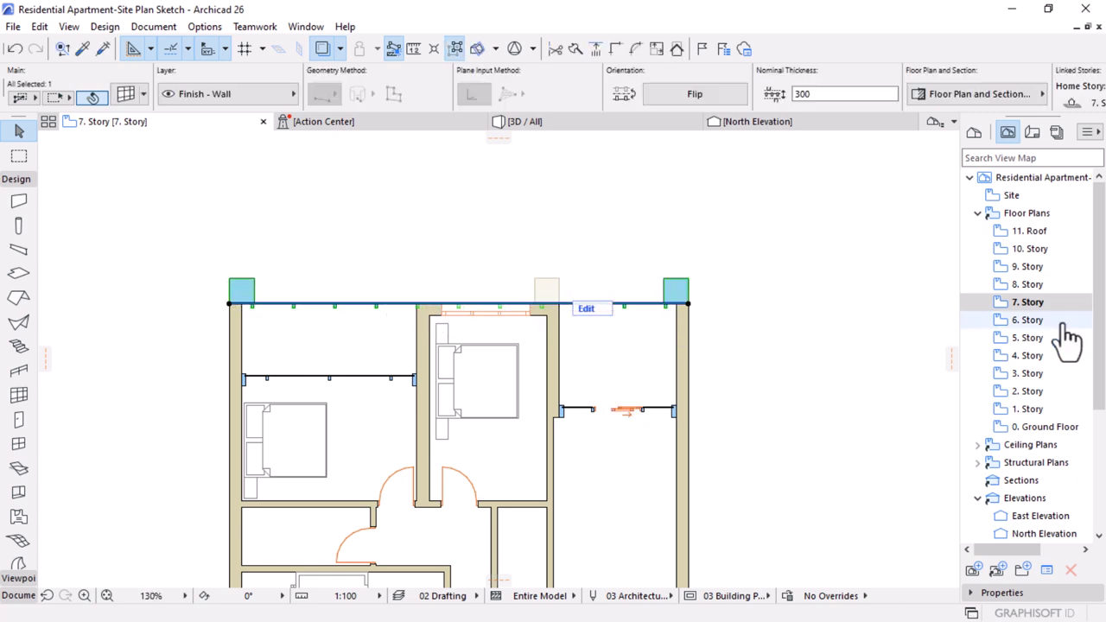
- Reposition the 8. Story frame over only the far balcony bay, from the outer wall's corner to the middle bedroom's adjoining wall
{"action": "double_click", "coordinate": [1028, 293]}
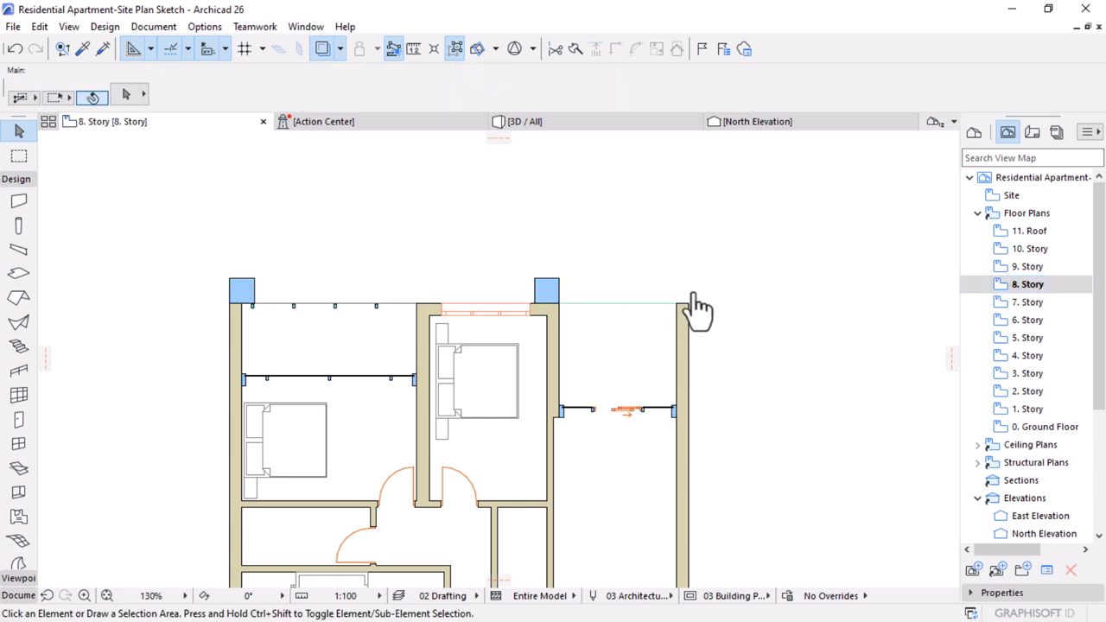
{"action": "left_click", "coordinate": [560, 304]}
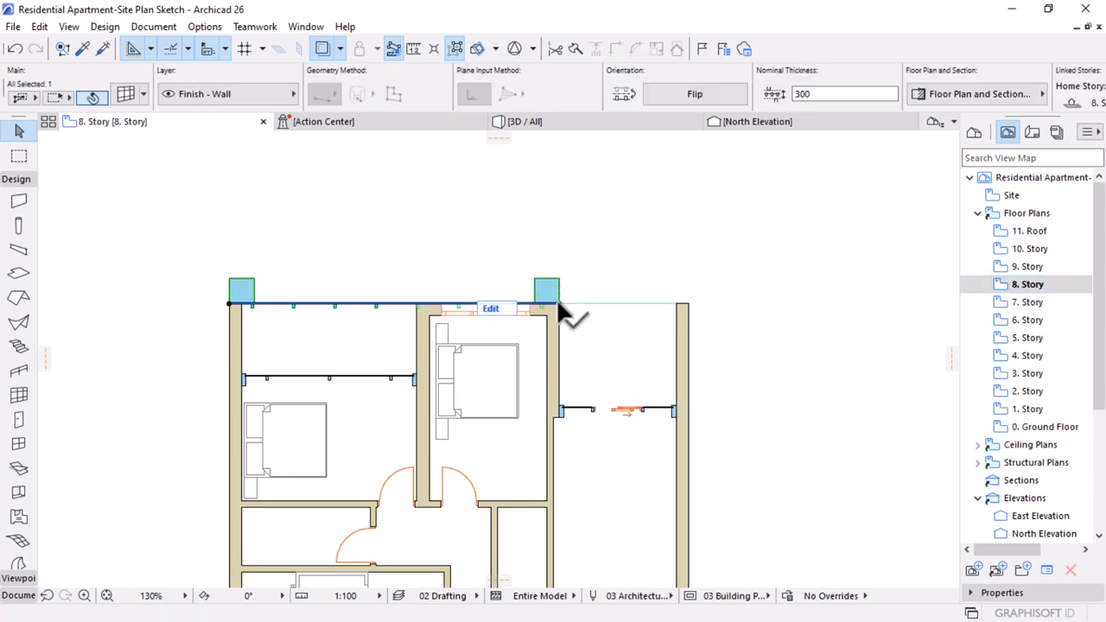
{"action": "left_click", "coordinate": [559, 304]}
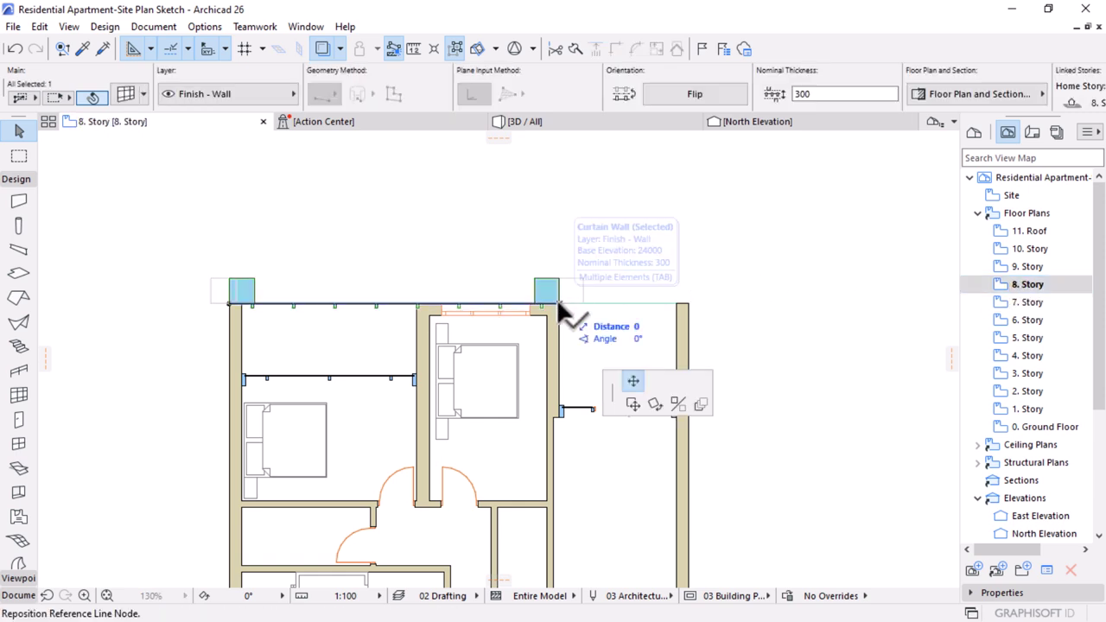
{"action": "left_click", "coordinate": [690, 303]}
{"action": "left_click", "coordinate": [230, 304]}
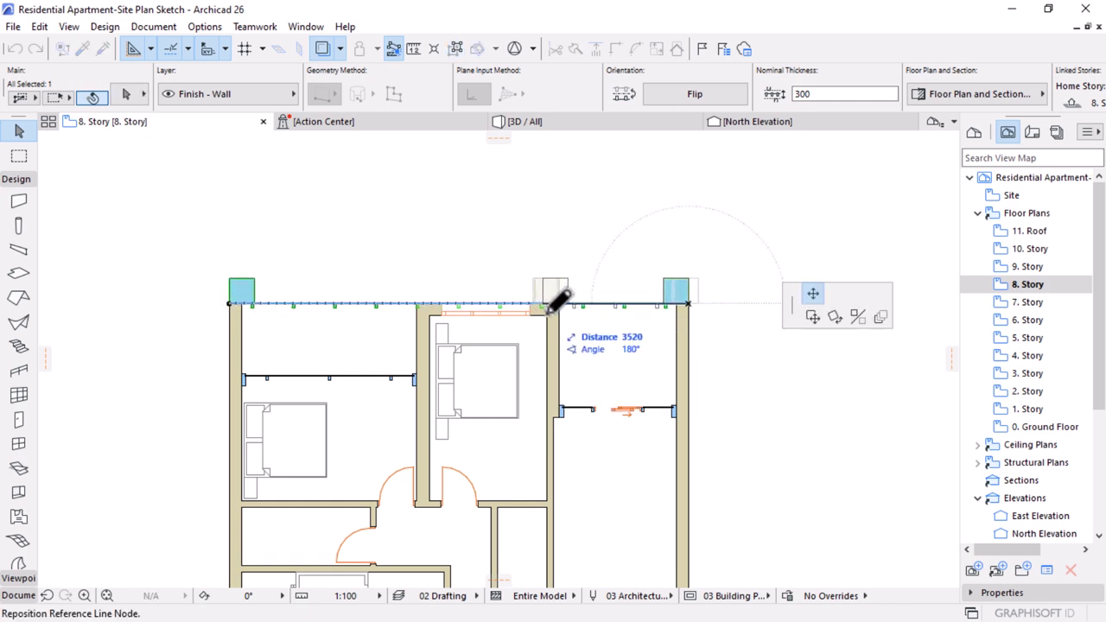
{"action": "left_click", "coordinate": [834, 316]}
{"action": "left_click", "coordinate": [881, 303]}
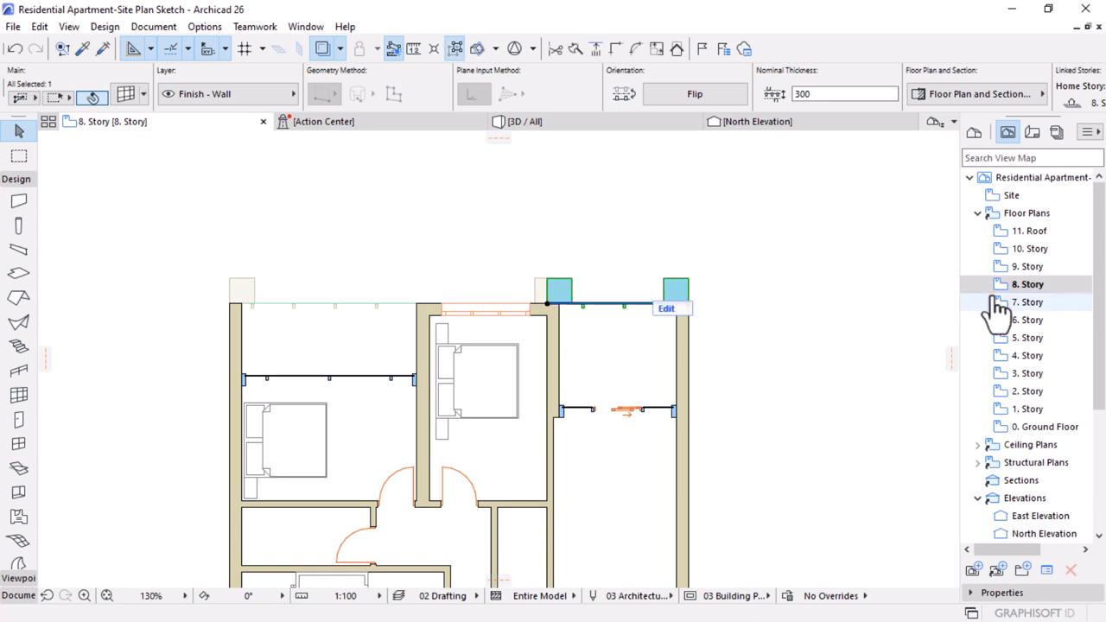
- Move both ends of the 9. Story frame so it covers the middle bedroom and the far balcony bay up to the outer wall
{"action": "left_click", "coordinate": [1027, 267]}
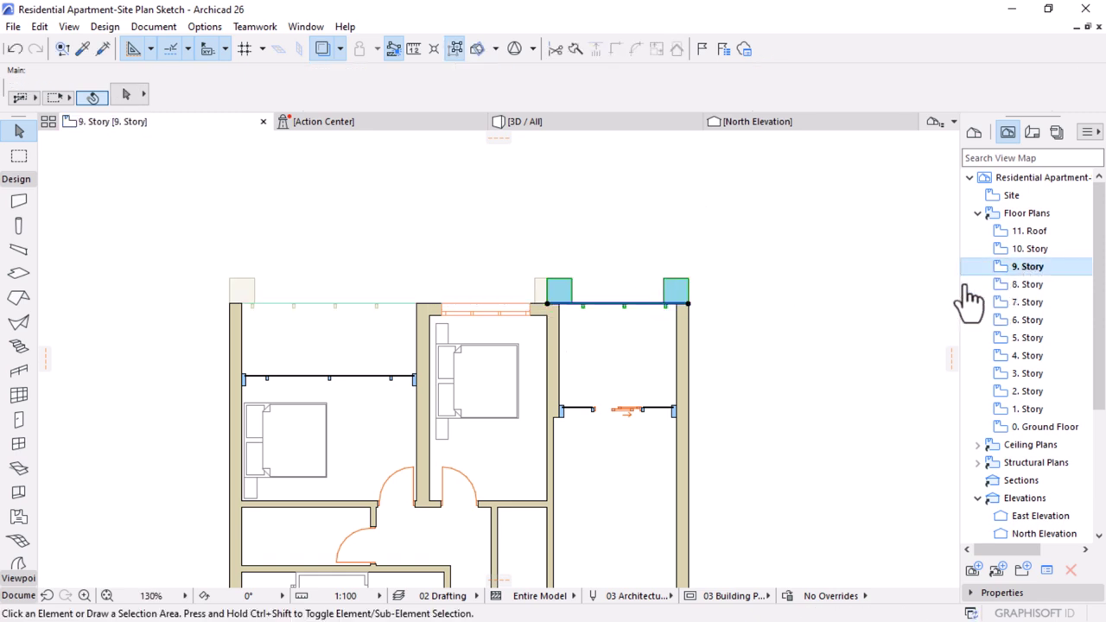
{"action": "left_click", "coordinate": [560, 308]}
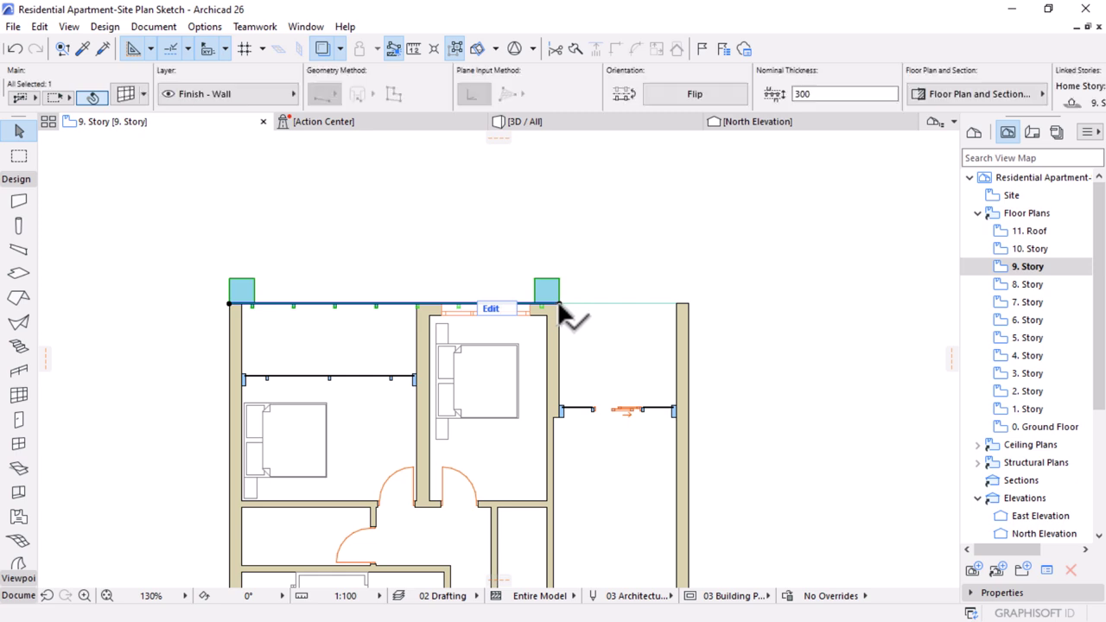
{"action": "left_click", "coordinate": [562, 304]}
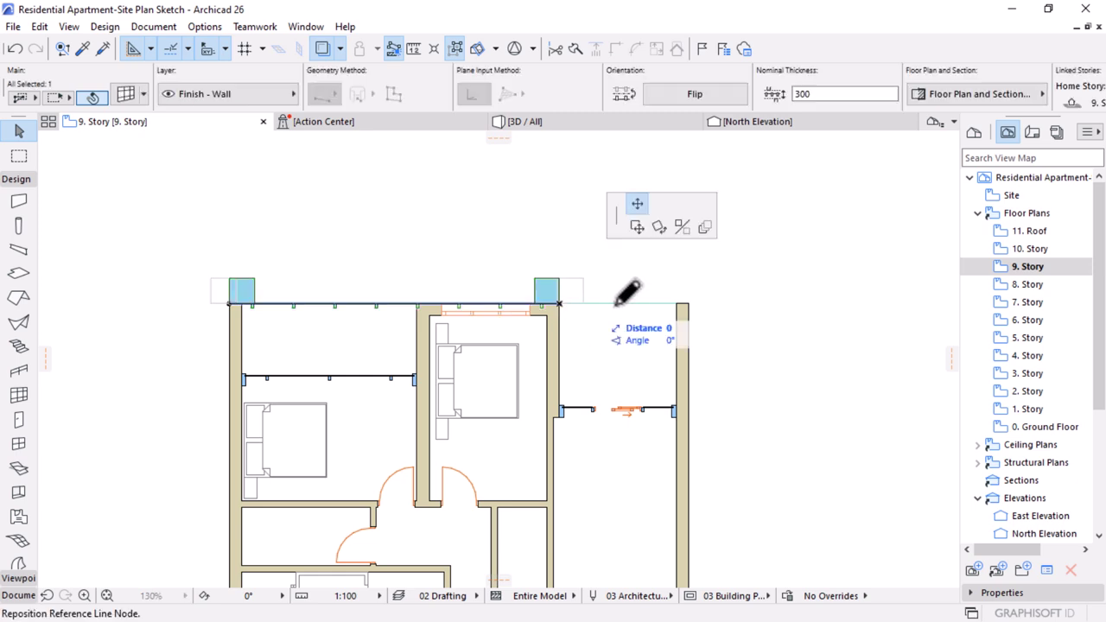
{"action": "left_click", "coordinate": [689, 304]}
{"action": "left_click", "coordinate": [229, 304]}
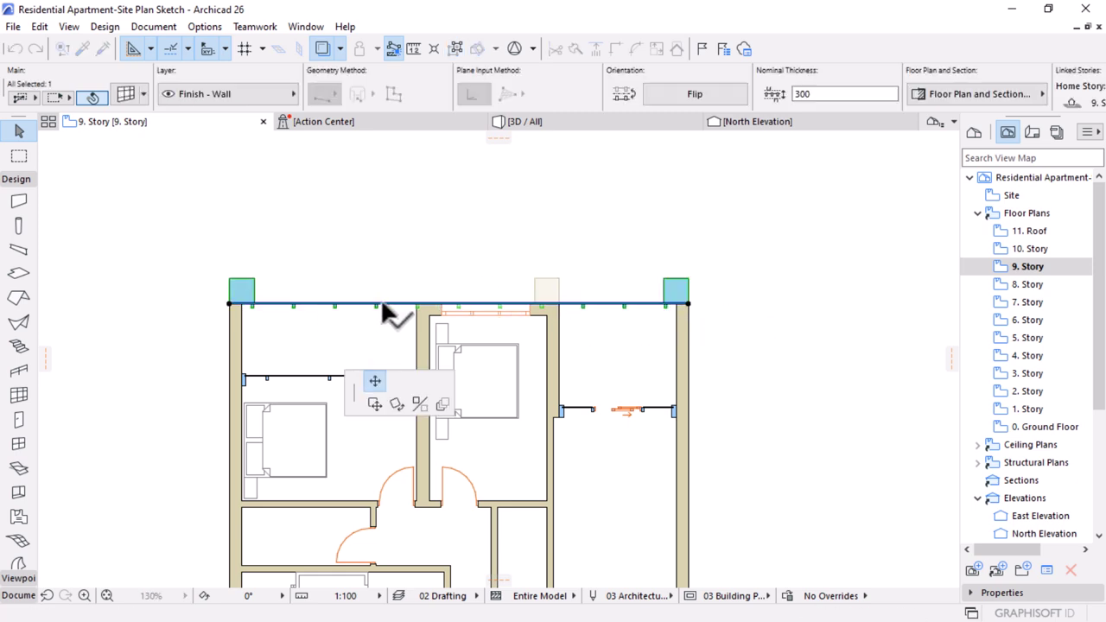
{"action": "left_click", "coordinate": [418, 304]}
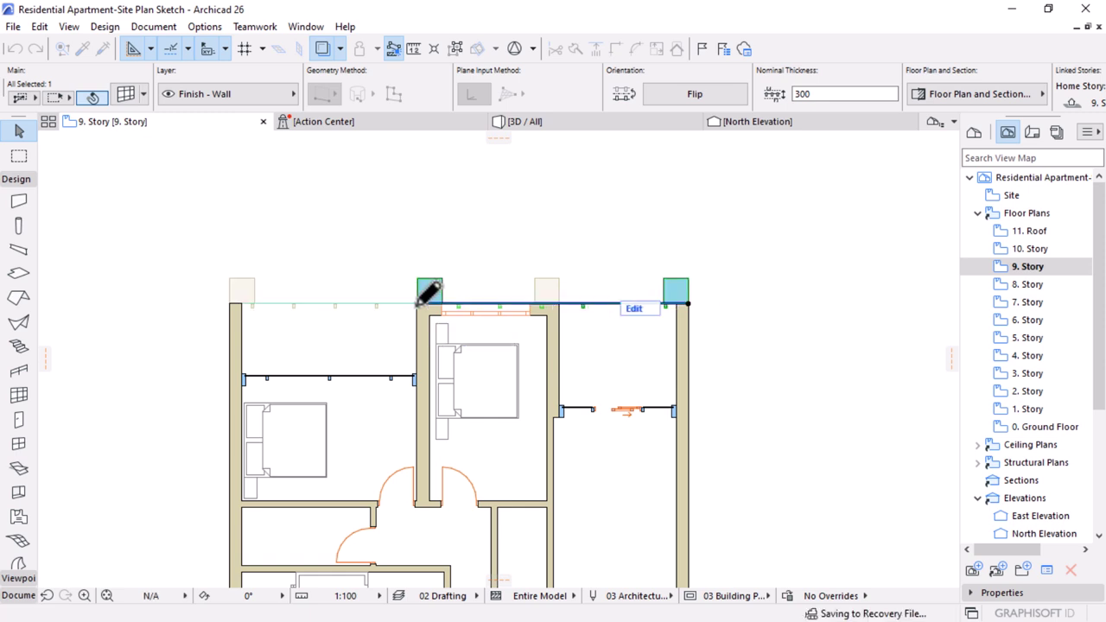
- Extend the 10. Story frame to the full facade width, ending at the far outer wall's corner
{"action": "double_click", "coordinate": [1029, 249]}
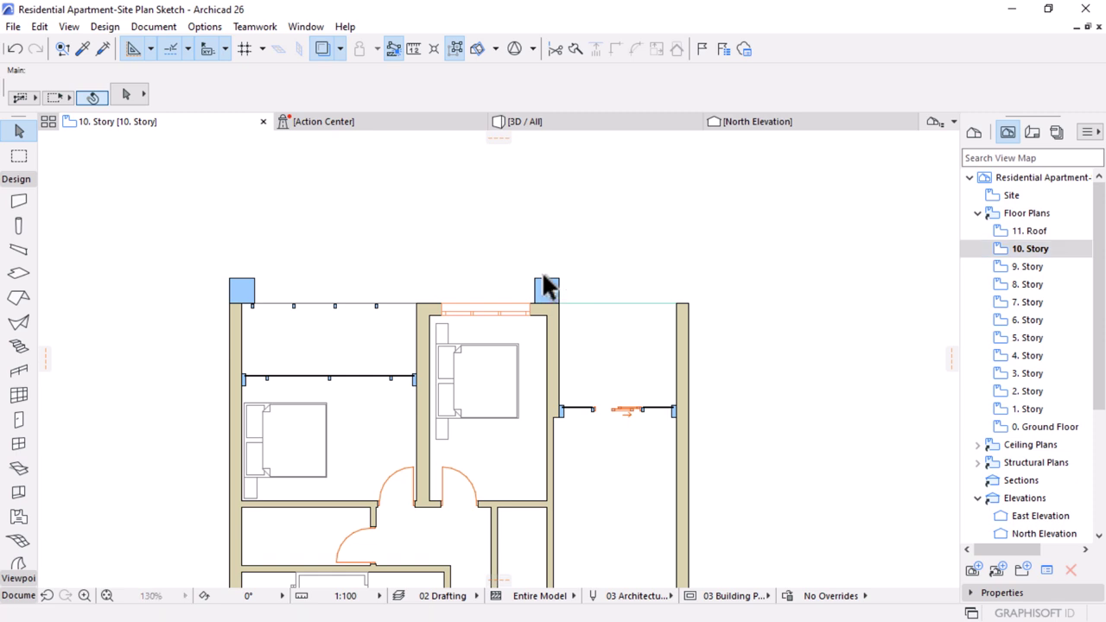
{"action": "left_click", "coordinate": [558, 303]}
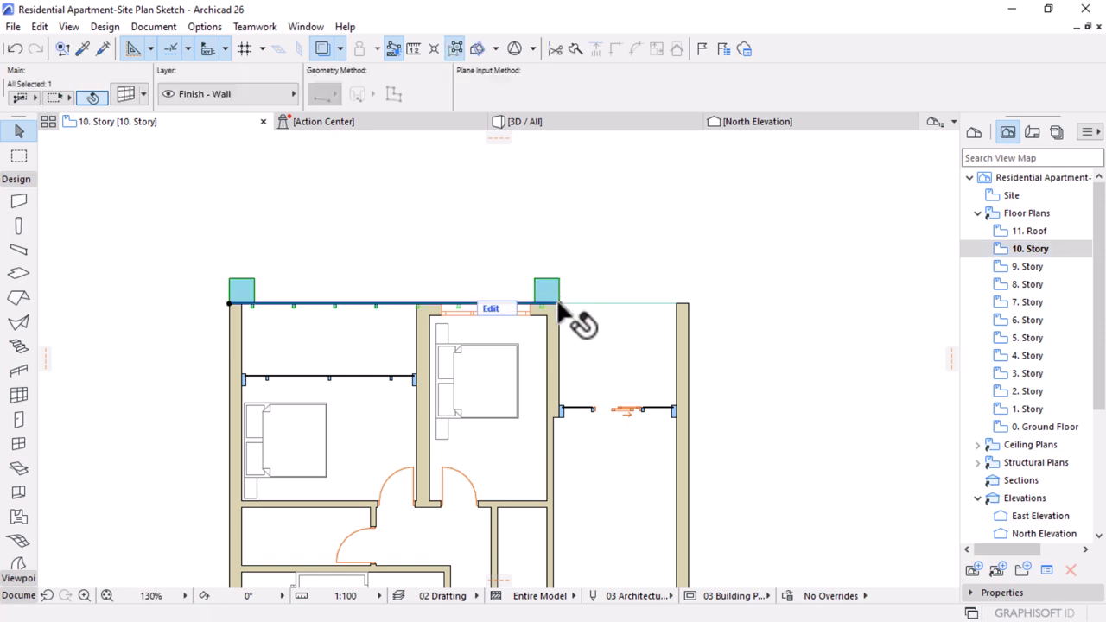
{"action": "left_click", "coordinate": [558, 304]}
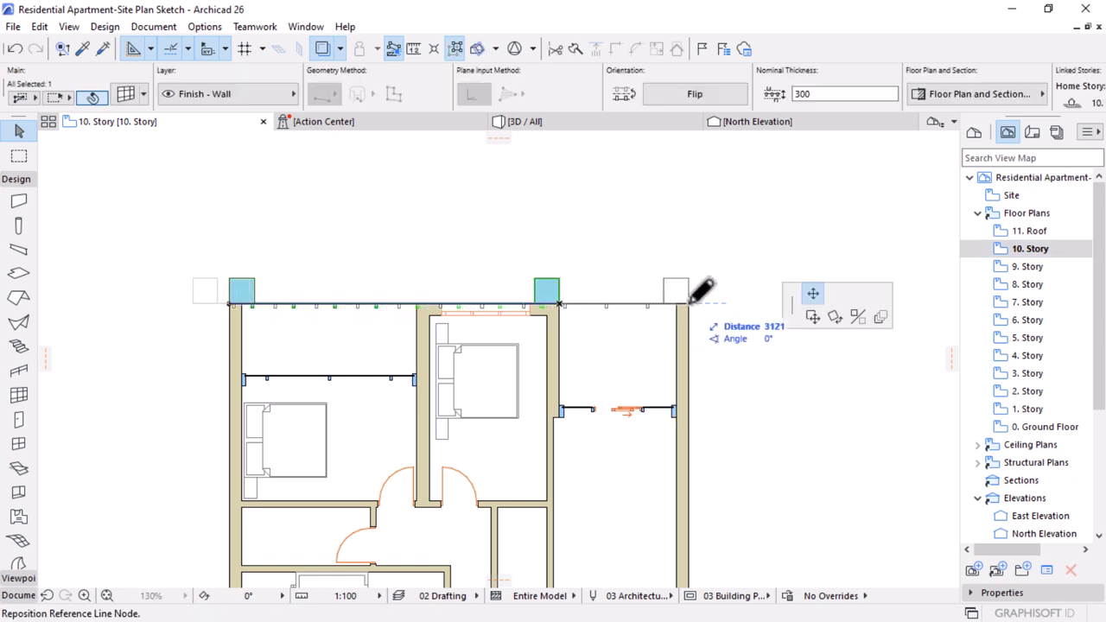
{"action": "key", "text": "Escape"}
- Inspect the staggered frames on the tower's north facade in 3D, including the first-story frame up close
{"action": "left_click", "coordinate": [582, 124]}
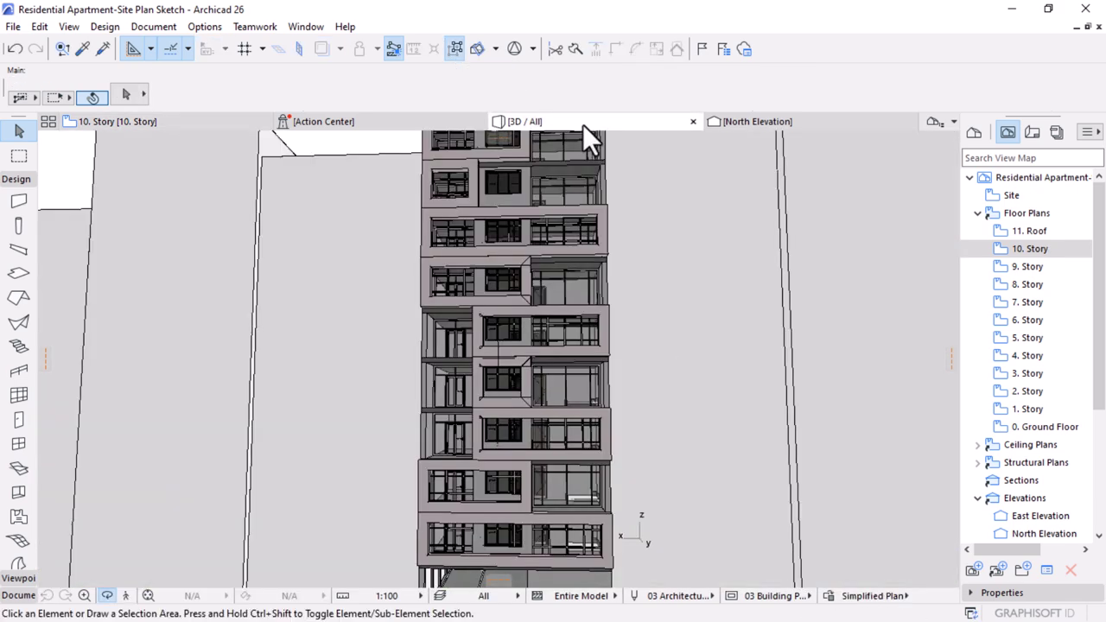
{"action": "scroll", "coordinate": [568, 378], "scroll_direction": "down", "scroll_amount": 5}
{"action": "middle_click_drag", "start_coordinate": [567, 377], "coordinate": [582, 358], "text": "shift"}
{"action": "scroll", "coordinate": [565, 375], "scroll_direction": "up", "scroll_amount": 6}
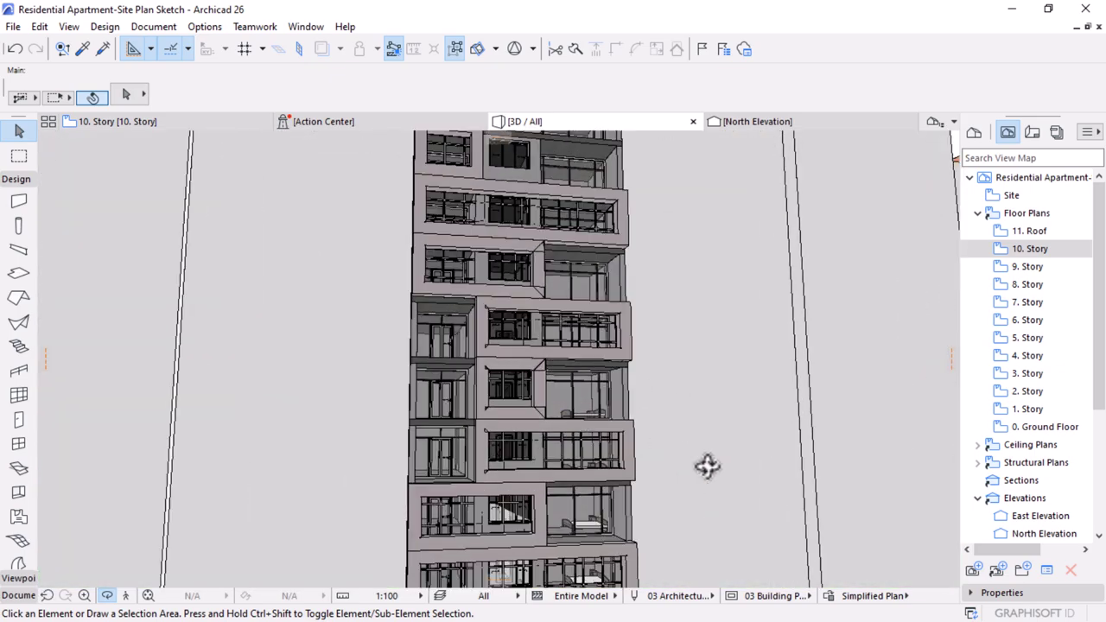
{"action": "middle_click_drag", "start_coordinate": [535, 440], "coordinate": [553, 464], "text": "shift"}
{"action": "scroll", "coordinate": [548, 462], "scroll_direction": "down", "scroll_amount": 4}
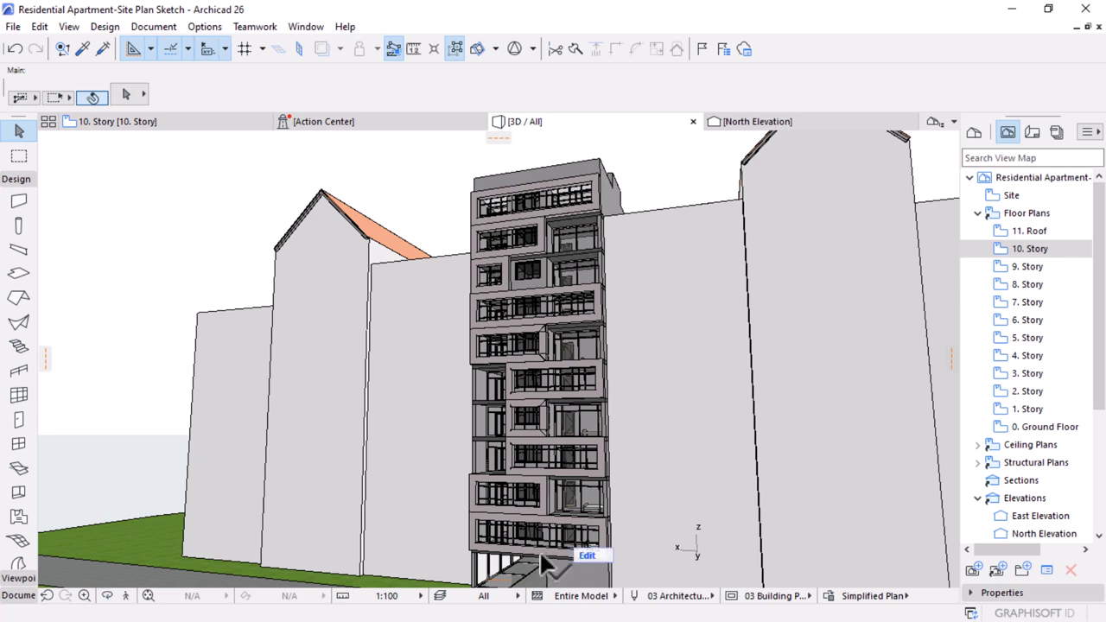
{"action": "left_click", "coordinate": [541, 558]}
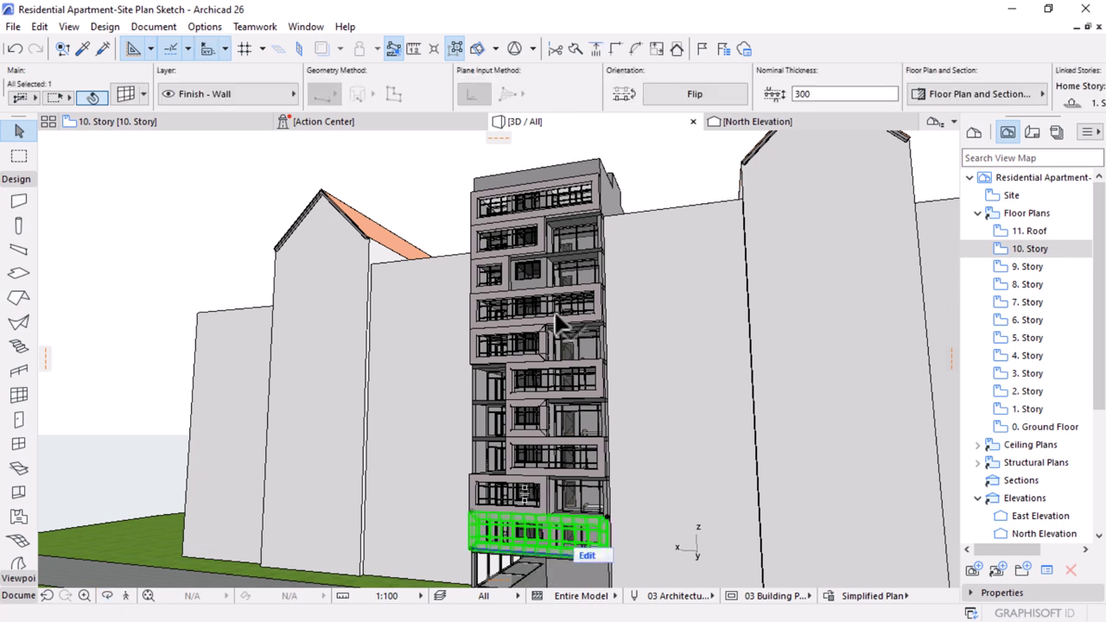
{"action": "left_click", "coordinate": [562, 504]}
{"action": "scroll", "coordinate": [557, 548], "scroll_direction": "up", "scroll_amount": 5}
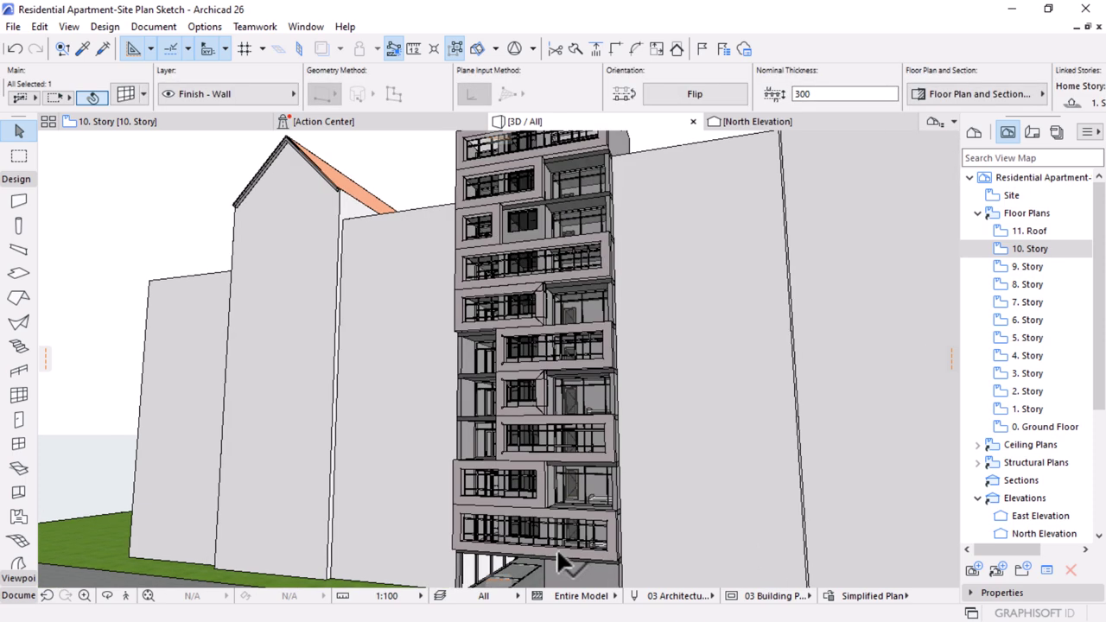
{"action": "scroll", "coordinate": [546, 563], "scroll_direction": "up", "scroll_amount": 2}
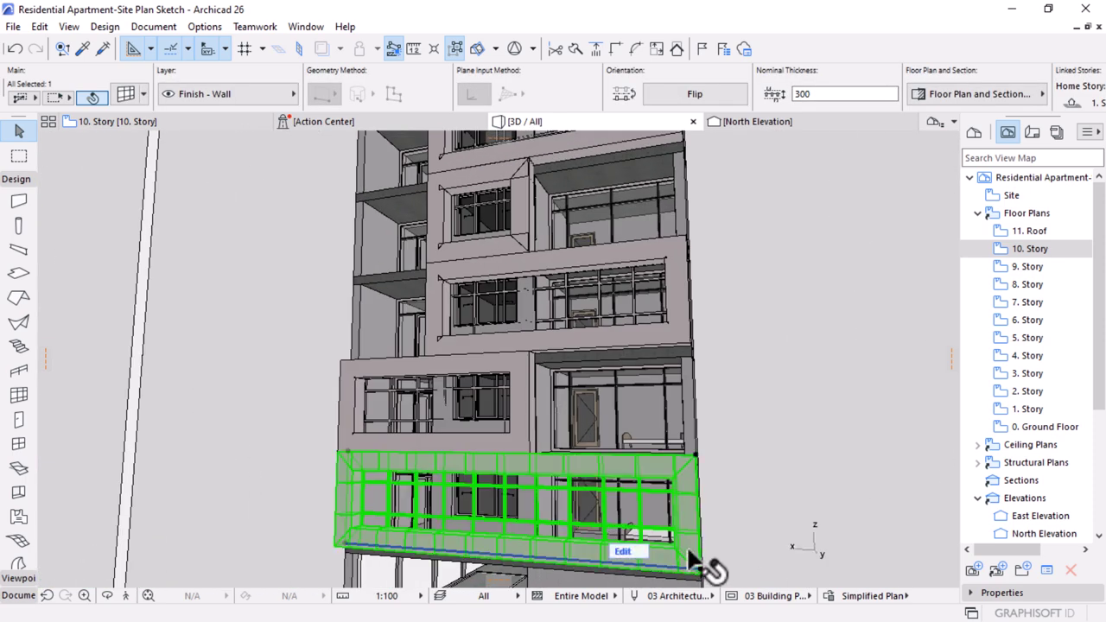
{"action": "key", "text": "Escape"}
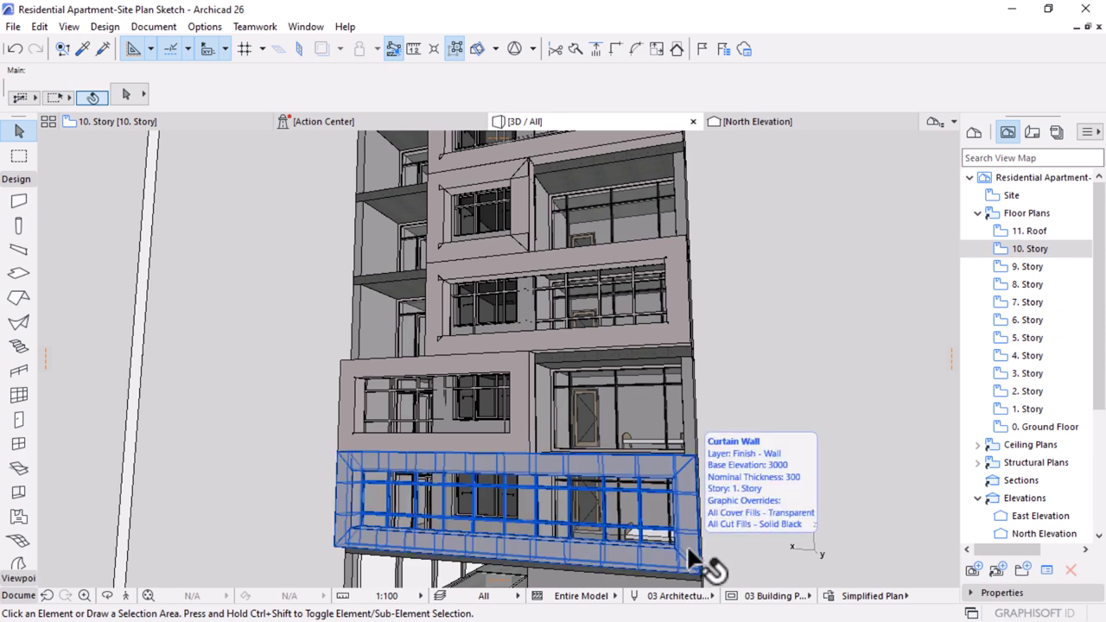
- Select the ten curtain wall frames on the tower's north facade, from 1. Story up to 10. Story, and group them
{"action": "left_click", "coordinate": [694, 559]}
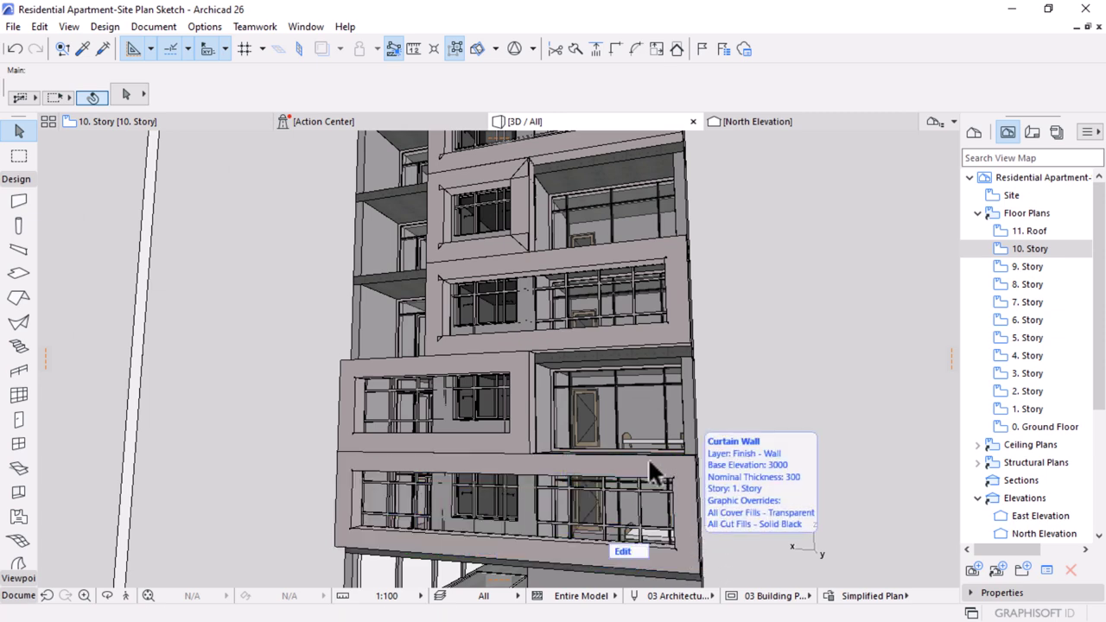
{"action": "left_click", "coordinate": [527, 391], "text": "shift"}
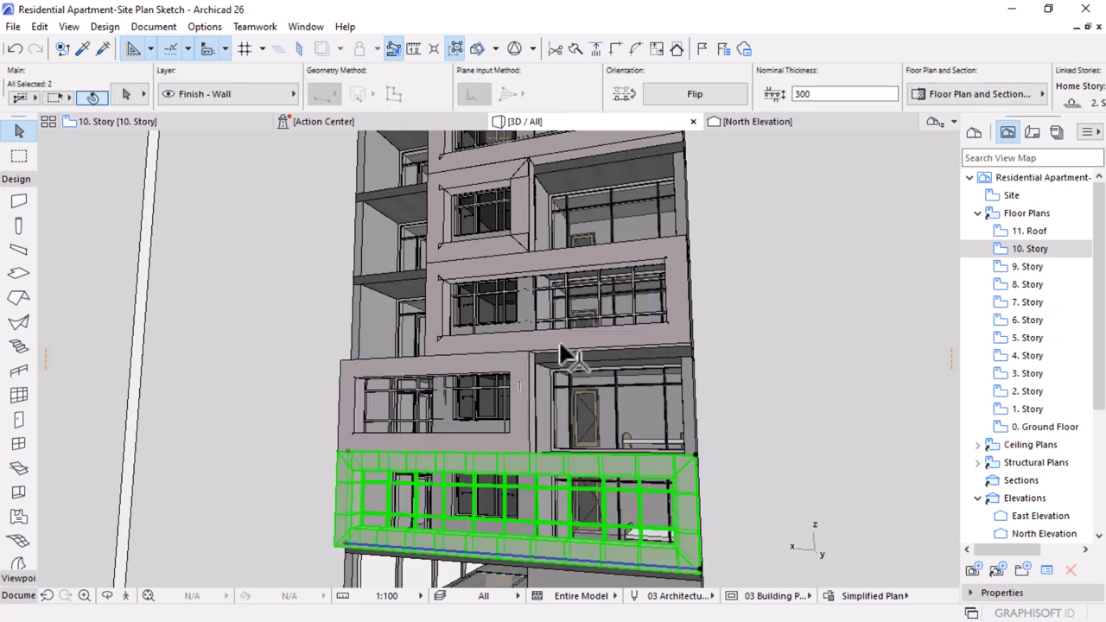
{"action": "left_click", "coordinate": [522, 212], "text": "shift"}
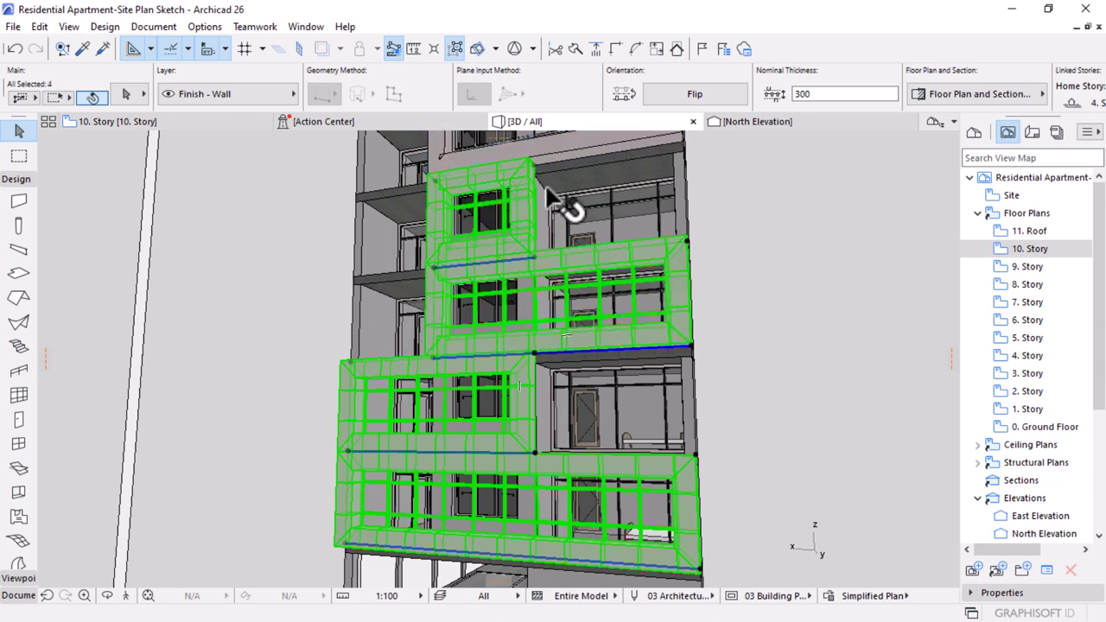
{"action": "left_click", "coordinate": [547, 190], "text": "shift"}
{"action": "scroll", "coordinate": [590, 414], "scroll_direction": "down", "scroll_amount": 3}
{"action": "scroll", "coordinate": [580, 345], "scroll_direction": "up", "scroll_amount": 3}
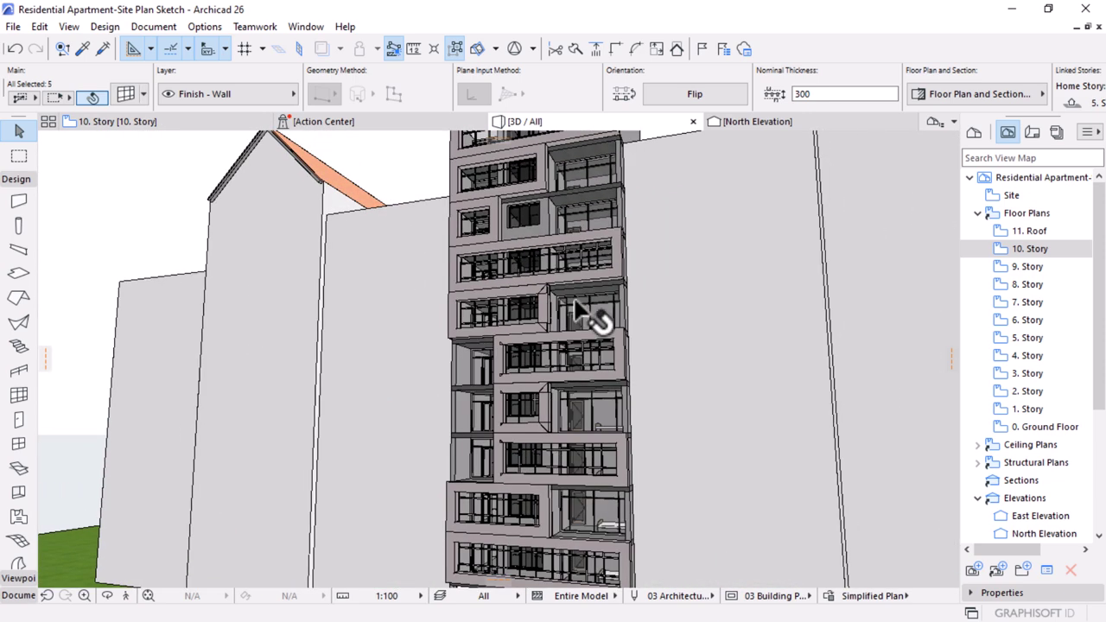
{"action": "left_click", "coordinate": [559, 314], "text": "shift"}
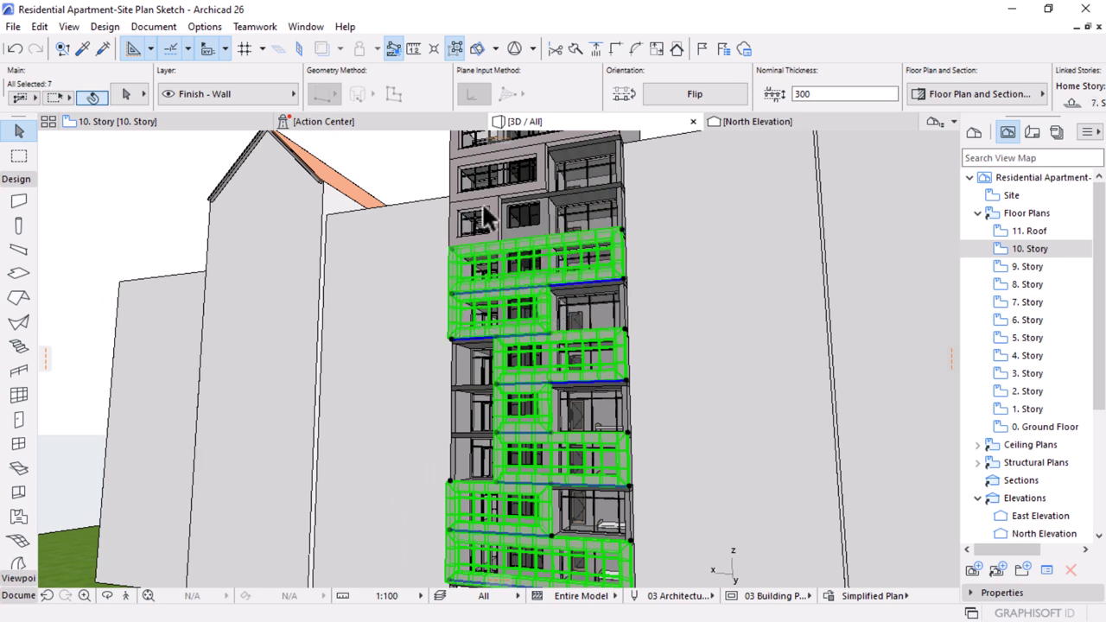
{"action": "left_click", "coordinate": [497, 243], "text": "shift"}
{"action": "left_click", "coordinate": [486, 216], "text": "shift"}
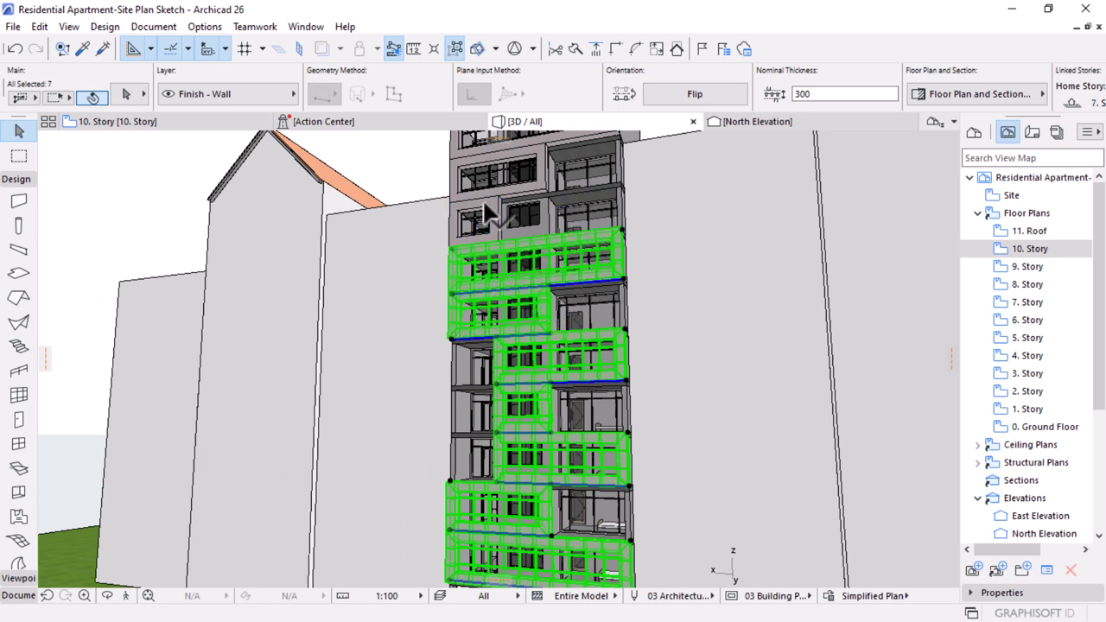
{"action": "left_click", "coordinate": [518, 173], "text": "shift"}
{"action": "middle_click_drag", "start_coordinate": [602, 464], "coordinate": [580, 328], "text": "shift"}
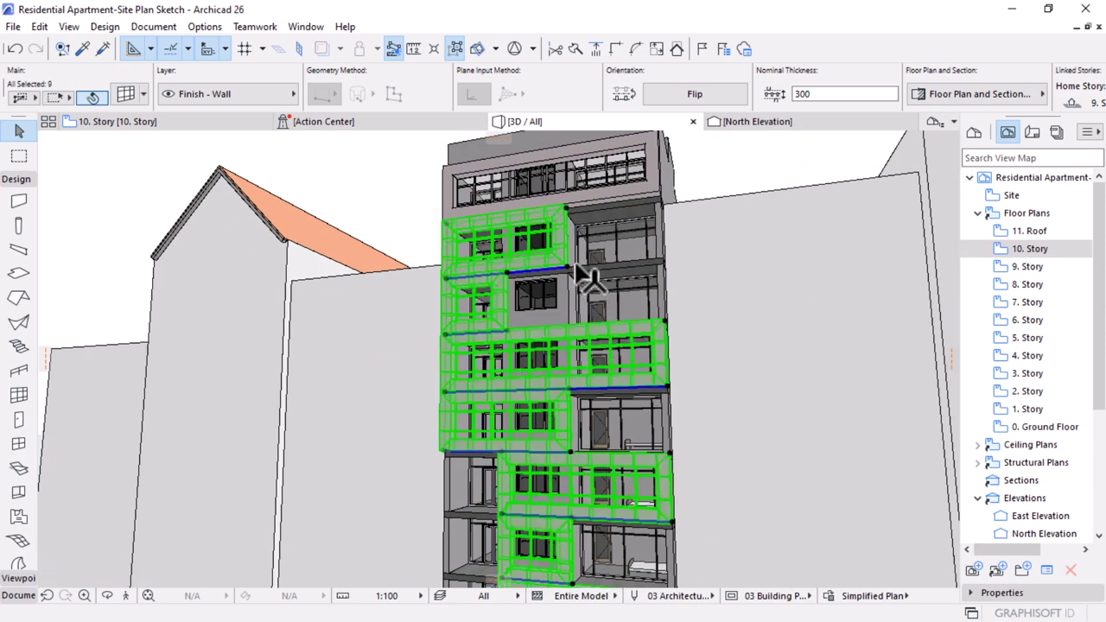
{"action": "left_click", "coordinate": [634, 215], "text": "shift"}
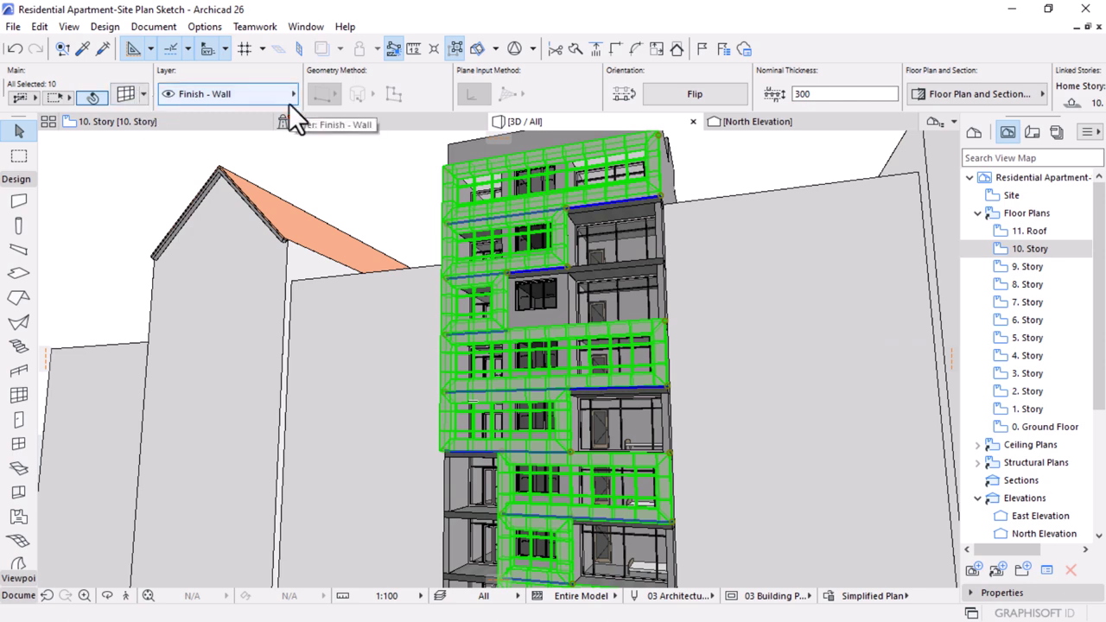
- Create a new model view layer named Option 1
{"action": "key", "text": "ctrl+l"}
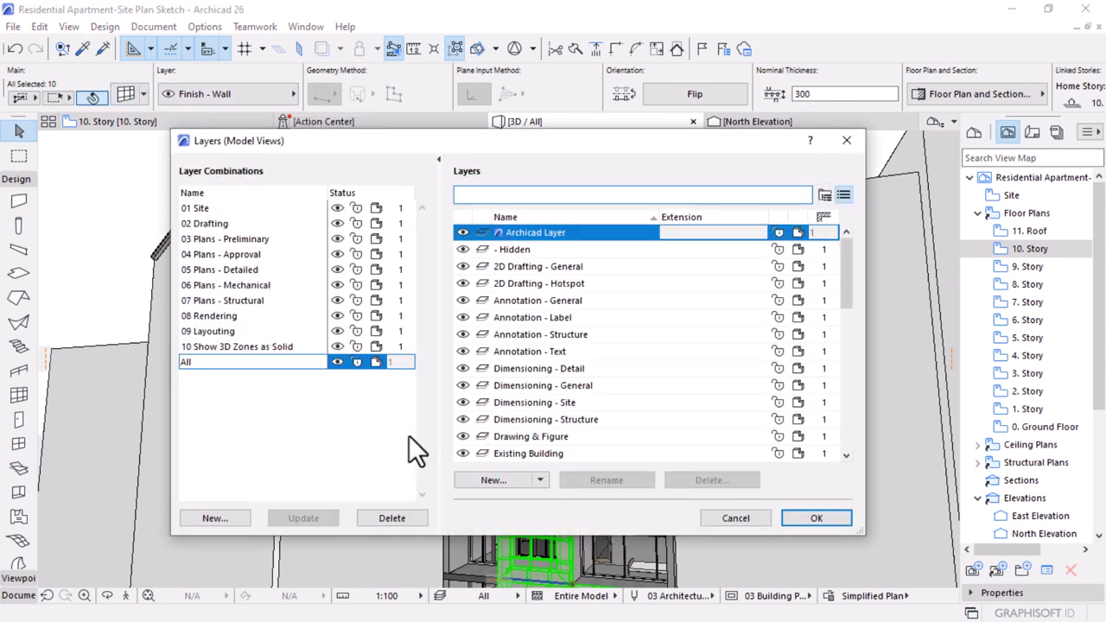
{"action": "left_click", "coordinate": [507, 479]}
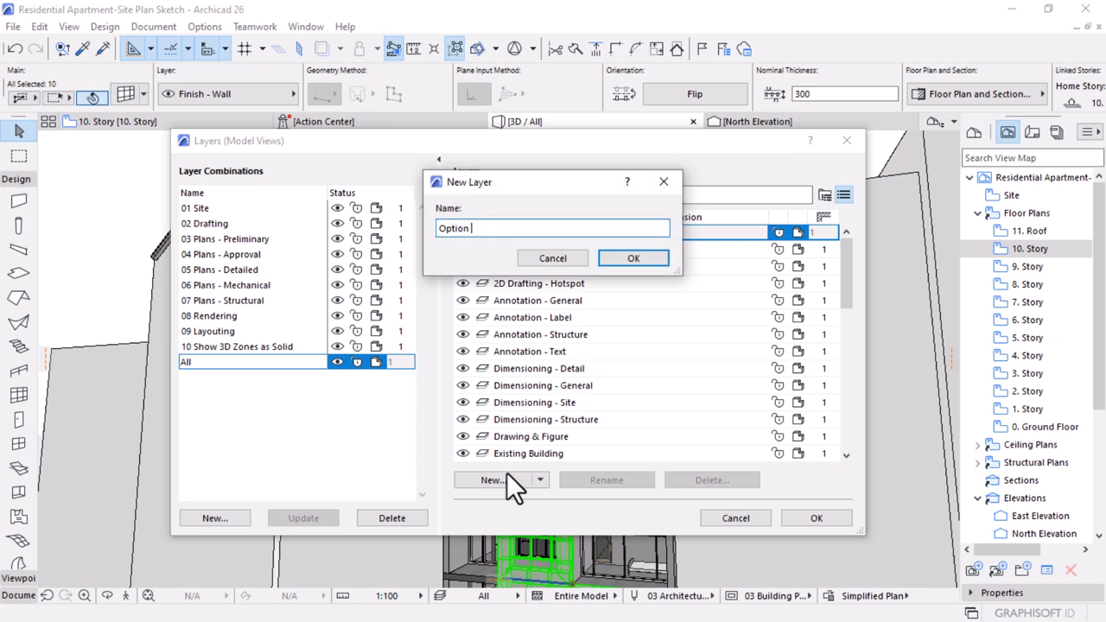
{"action": "key", "text": "Return"}
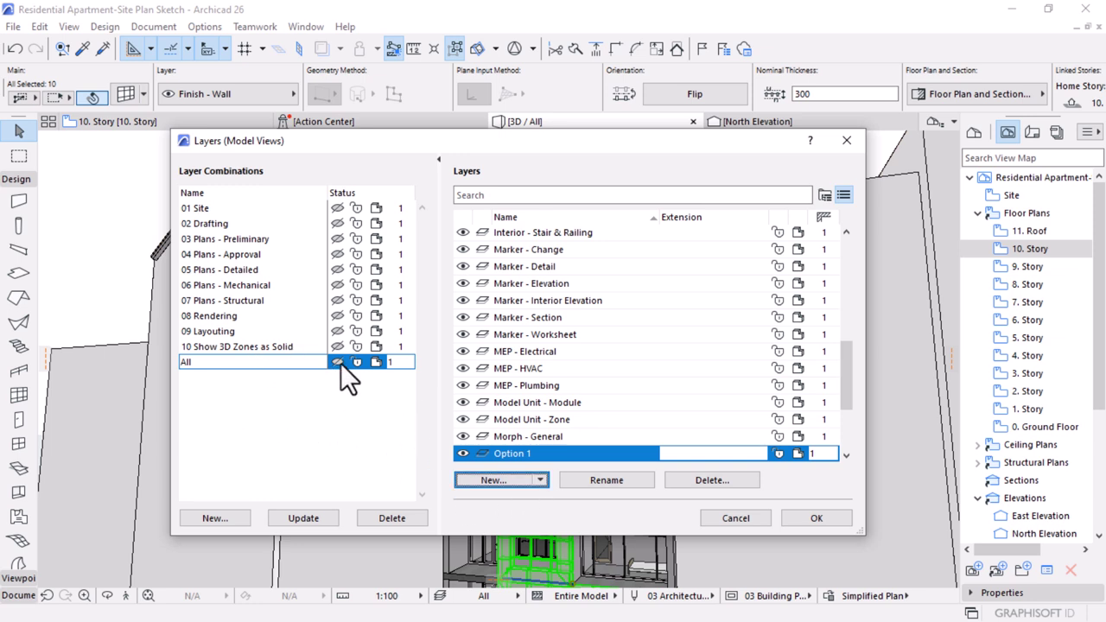
- Keep the Option 1 layer visible in the All layer combination, hide it in the other combinations, and apply the layer settings
{"action": "left_click", "coordinate": [301, 393]}
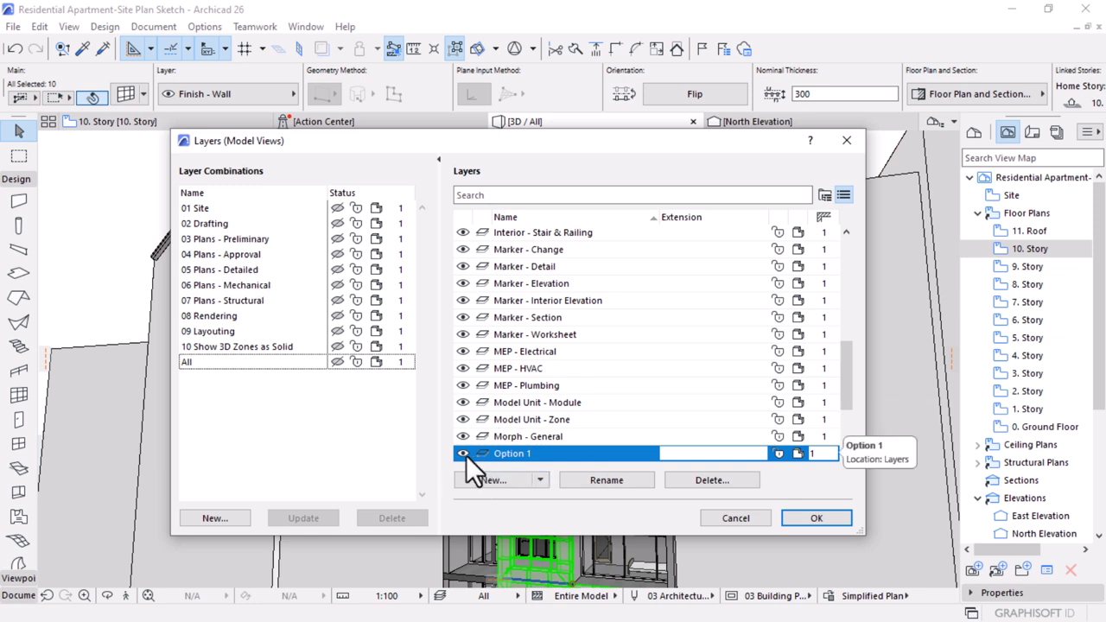
{"action": "left_click", "coordinate": [338, 359]}
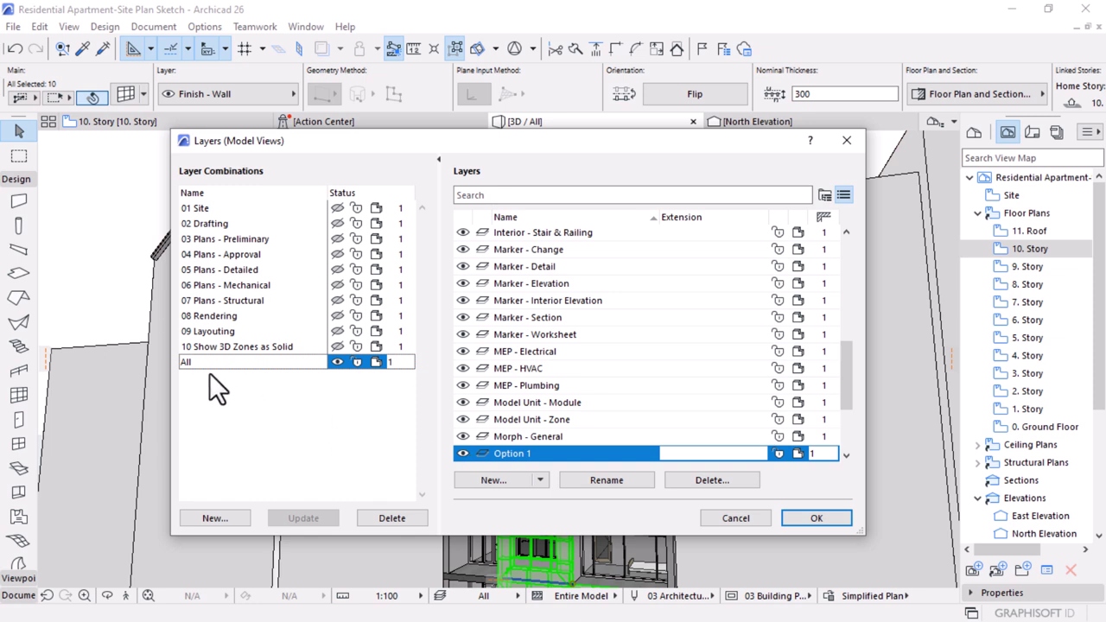
{"action": "left_click", "coordinate": [203, 222]}
{"action": "left_click", "coordinate": [203, 223]}
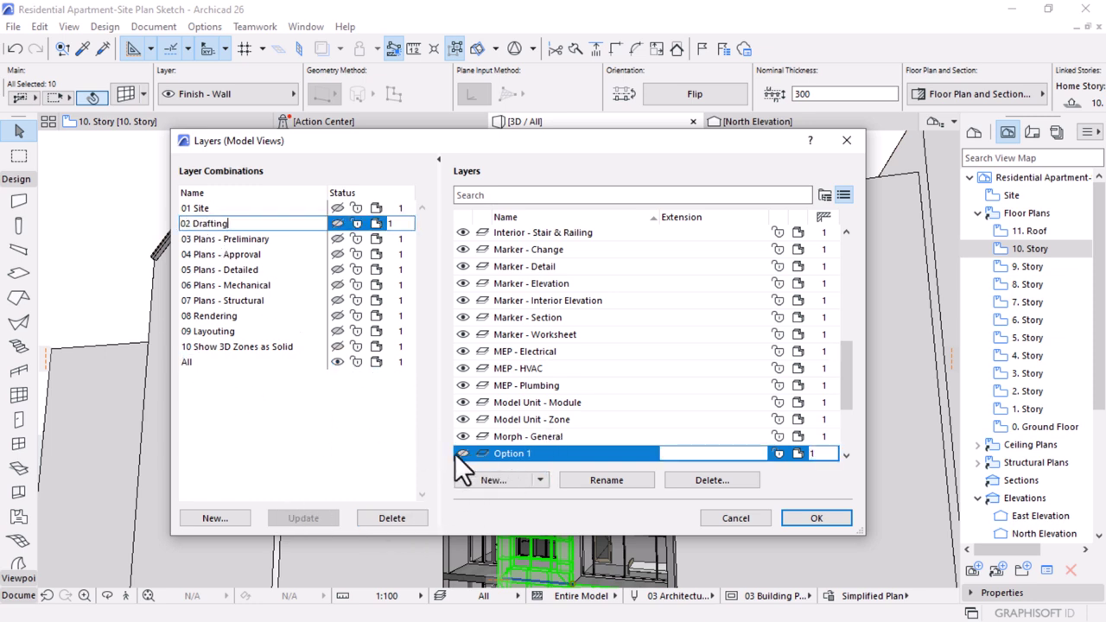
{"action": "left_click", "coordinate": [463, 453]}
{"action": "left_click", "coordinate": [821, 516]}
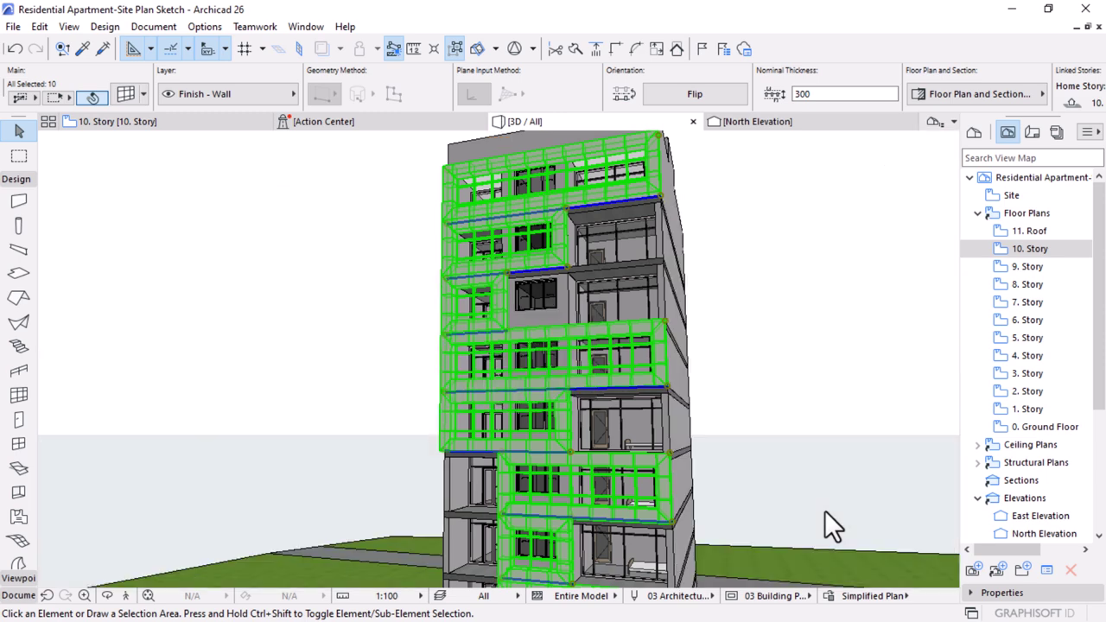
- Clear the selection and apply the All layer combination to the 3D model
{"action": "left_click", "coordinate": [755, 390]}
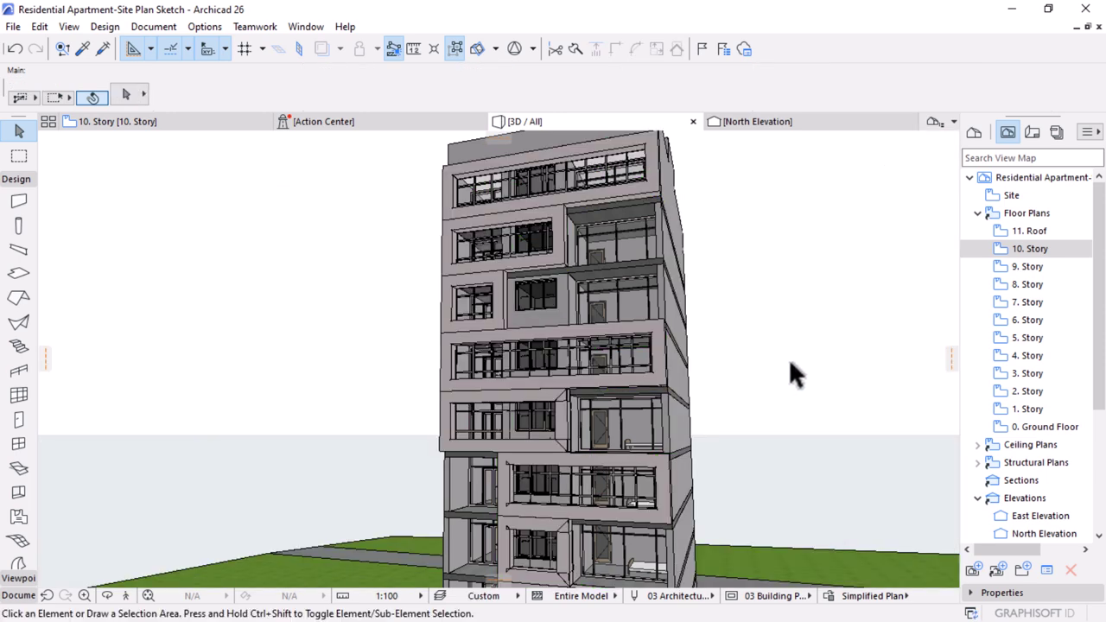
{"action": "middle_click_drag", "start_coordinate": [789, 358], "coordinate": [704, 352], "text": "shift"}
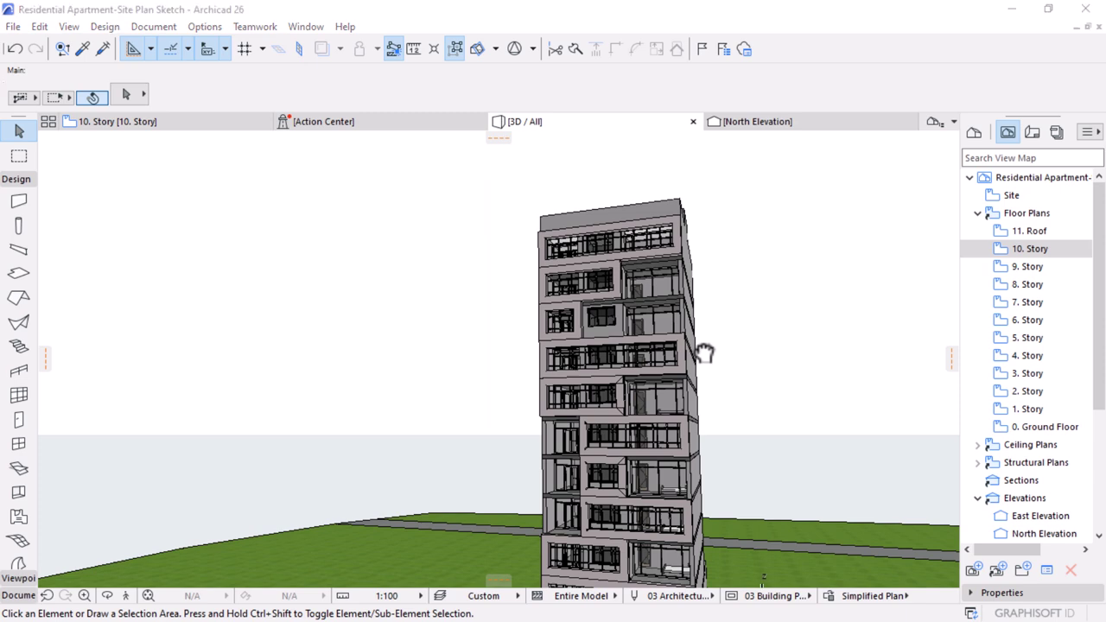
{"action": "key", "text": "ctrl+l"}
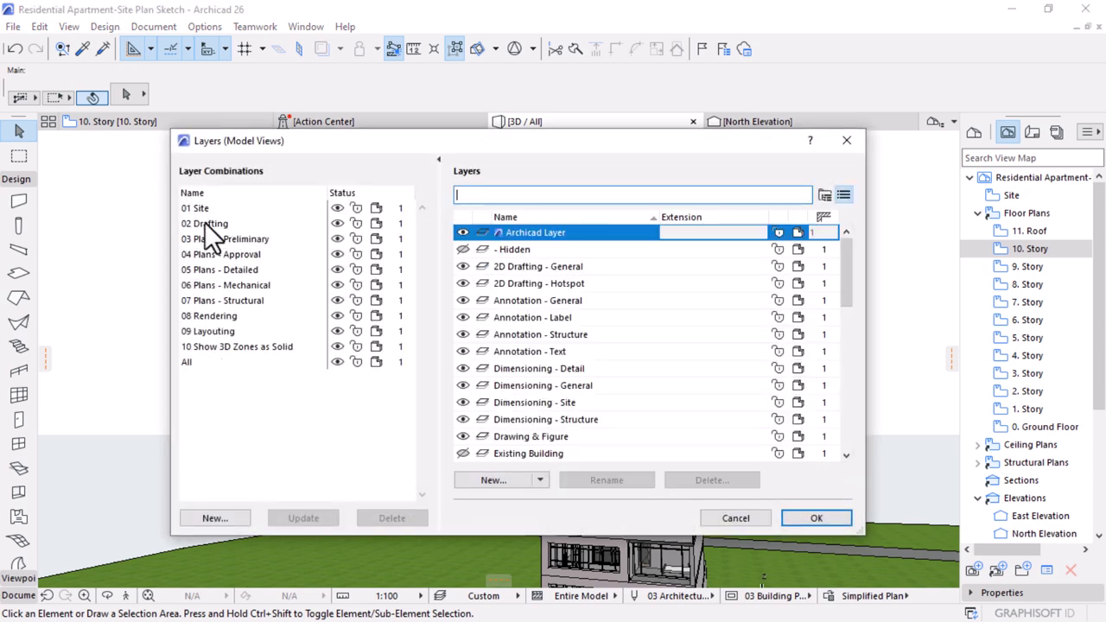
{"action": "type", "text": "All"}
{"action": "key", "text": "Return"}
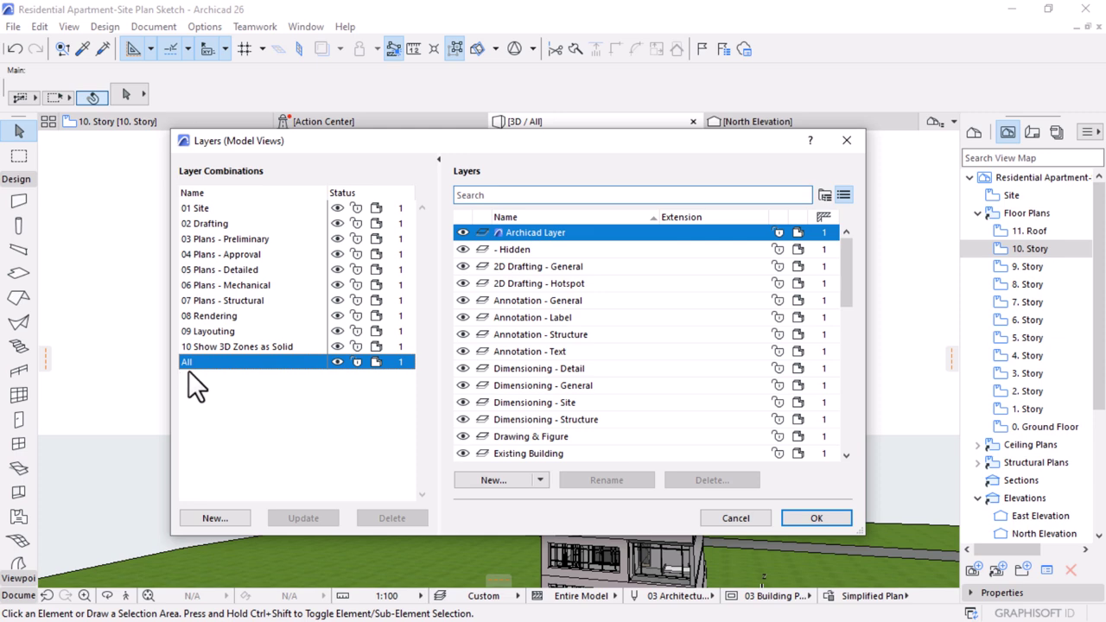
{"action": "left_click", "coordinate": [796, 523]}
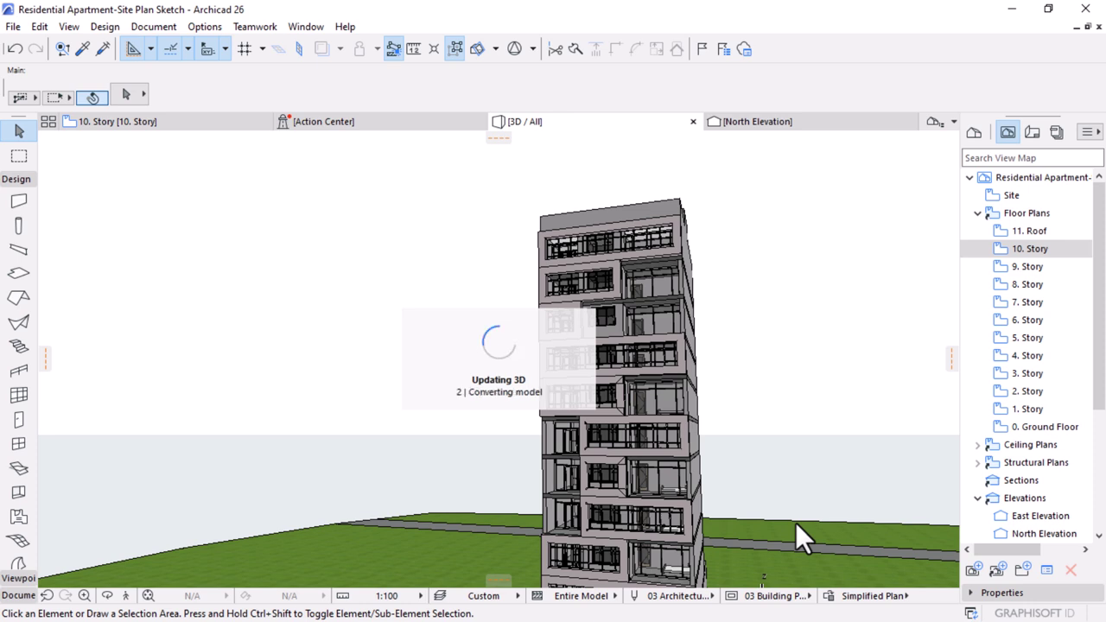
- Turn off Suspend Groups for the selected facade frame group and override the Boundary Frame surface of all ten curtain walls with Paint - Alizarin Carmine
{"action": "scroll", "coordinate": [643, 252], "scroll_direction": "up", "scroll_amount": 3}
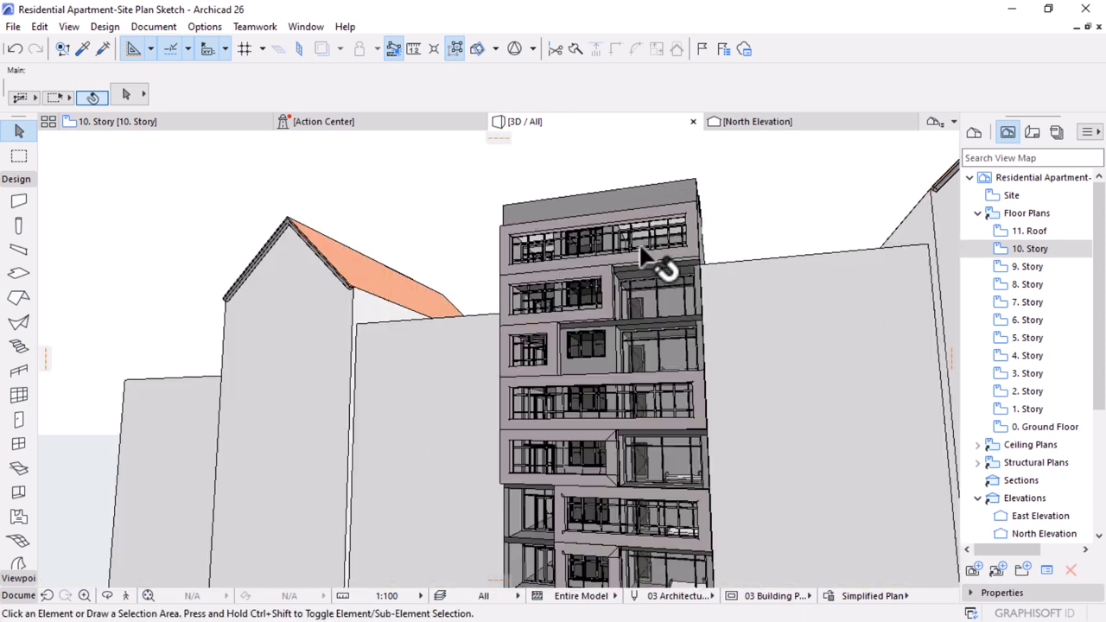
{"action": "left_click", "coordinate": [594, 256]}
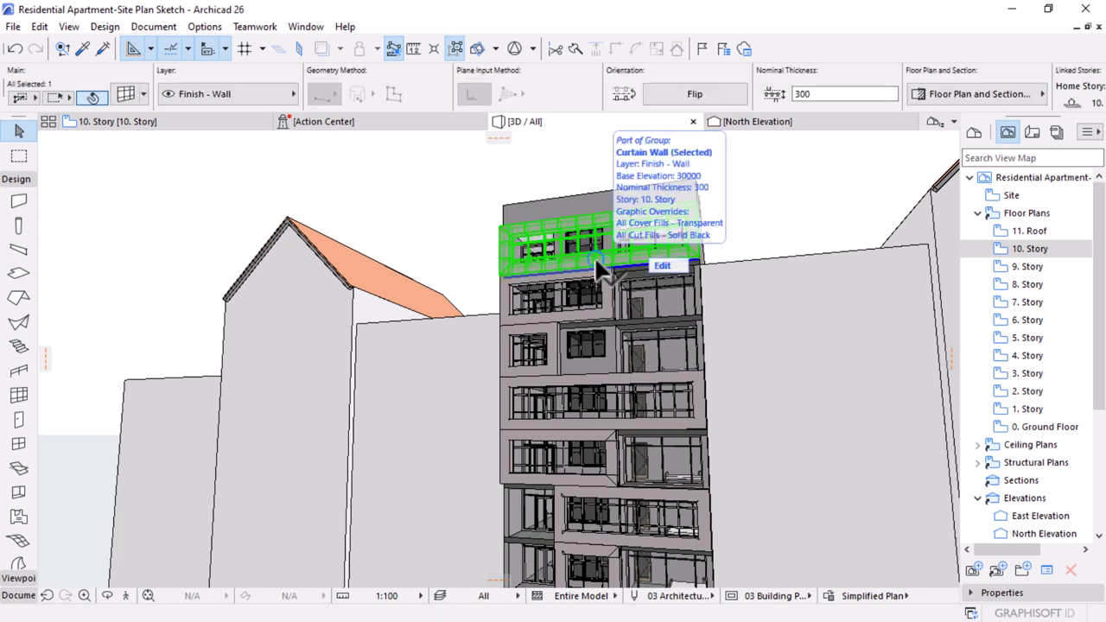
{"action": "left_click", "coordinate": [449, 47]}
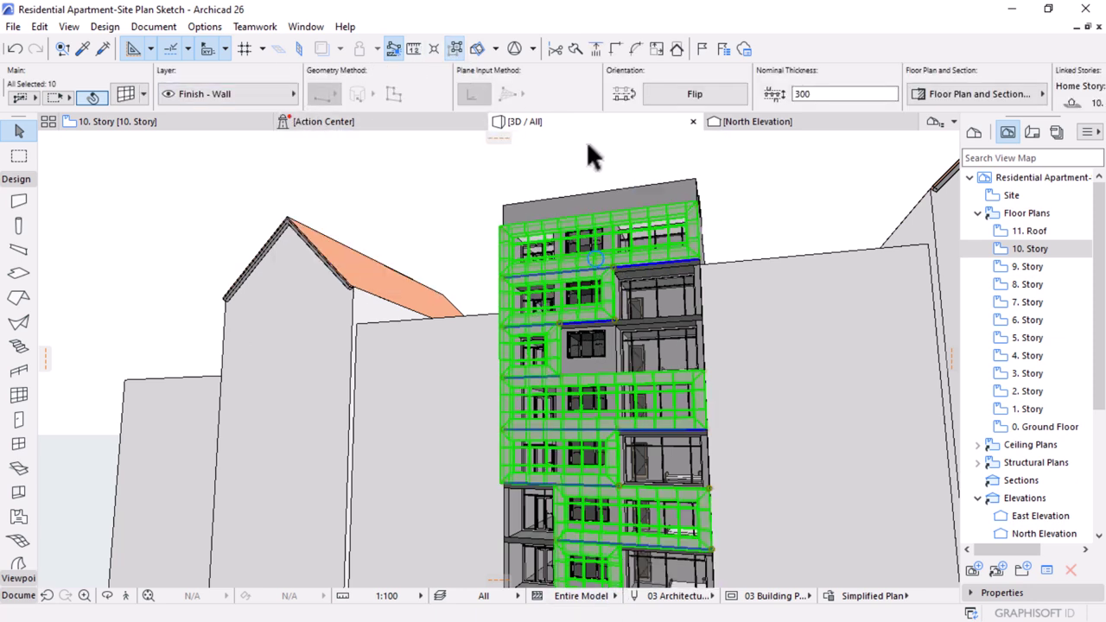
{"action": "left_click", "coordinate": [125, 94]}
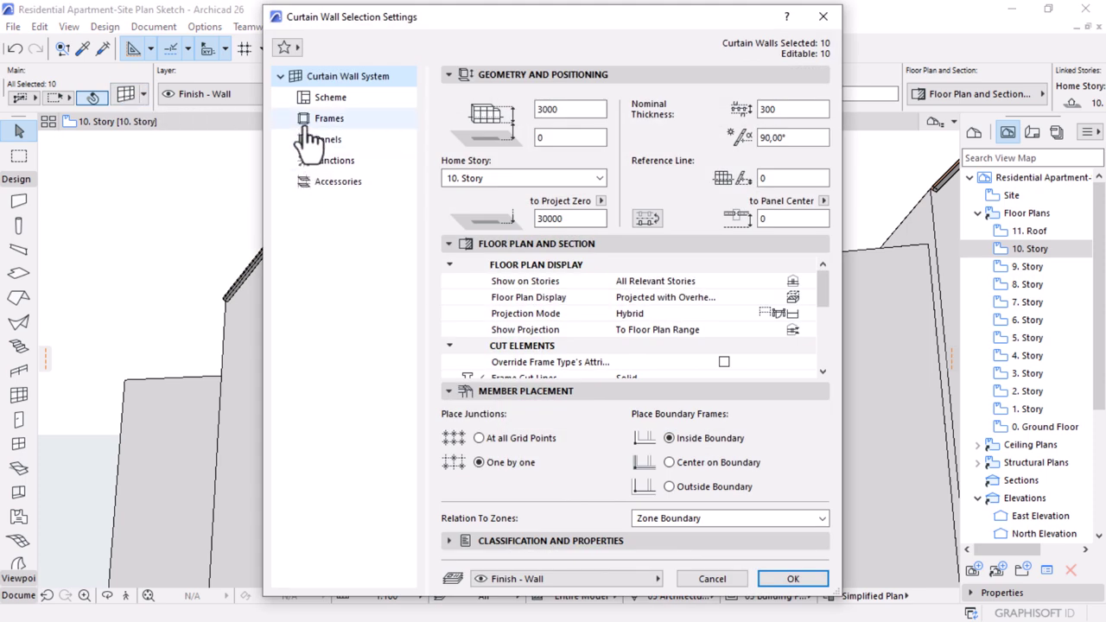
{"action": "left_click", "coordinate": [326, 126]}
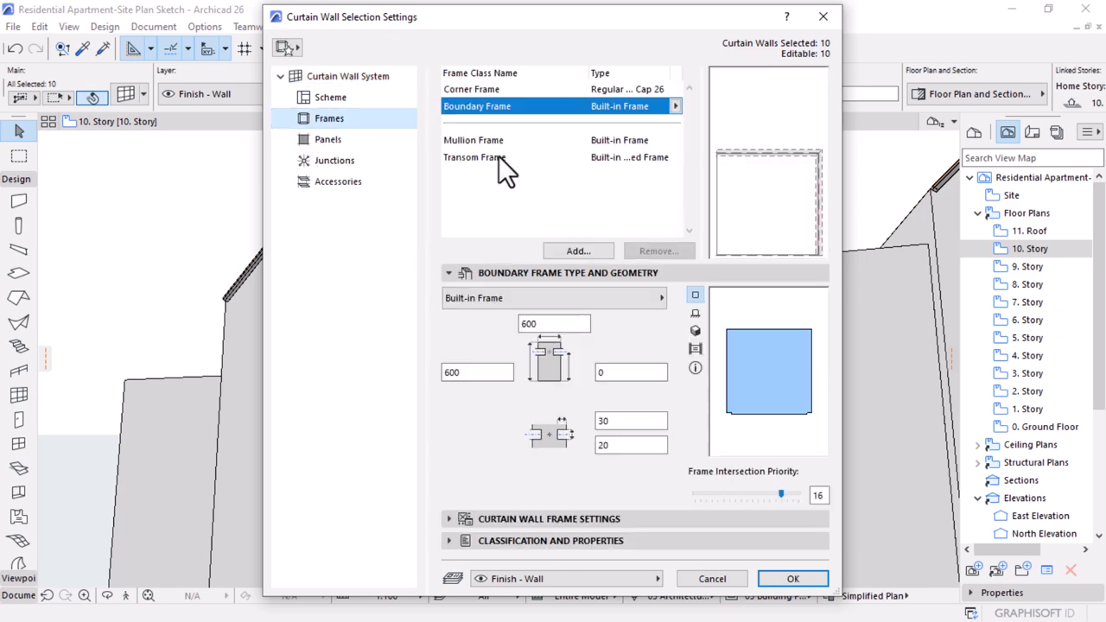
{"action": "left_click", "coordinate": [495, 519]}
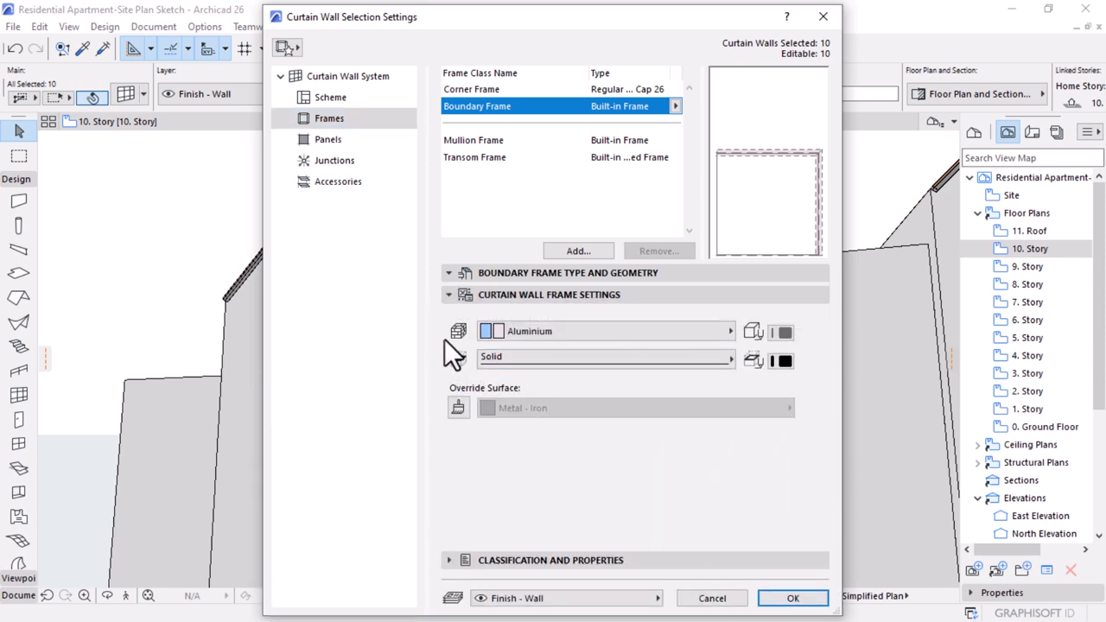
{"action": "left_click", "coordinate": [459, 408]}
{"action": "left_click", "coordinate": [527, 408]}
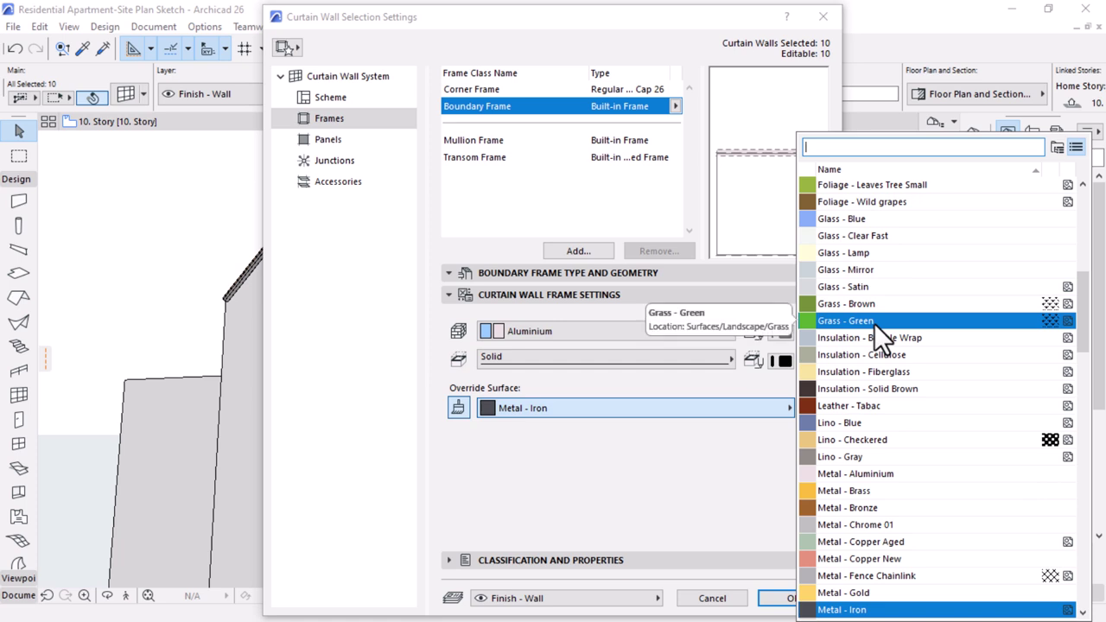
{"action": "type", "text": "pain"}
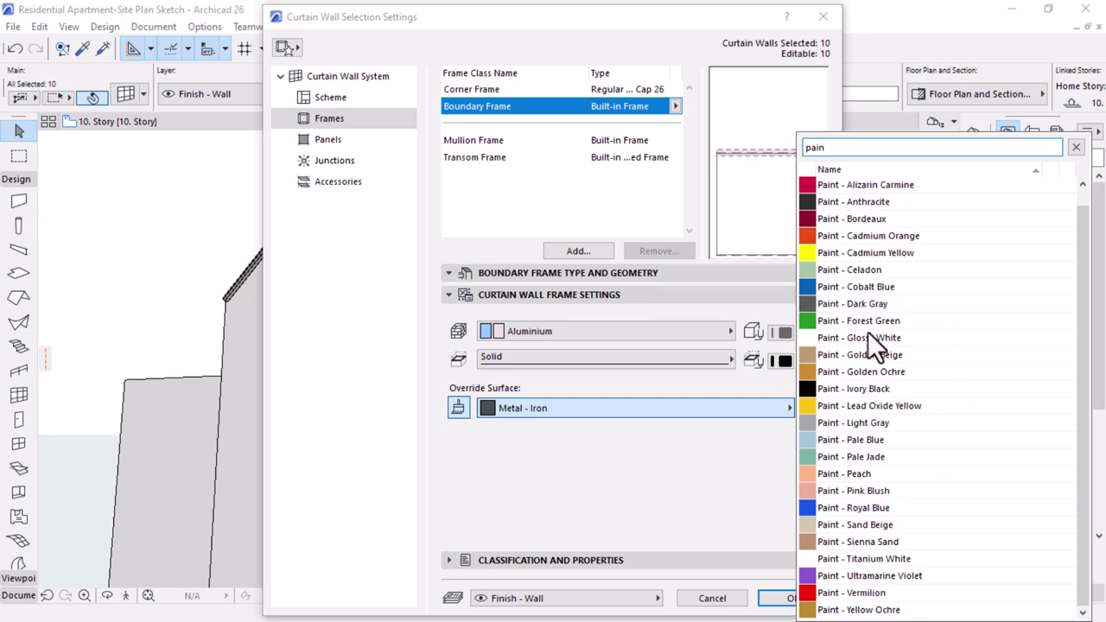
{"action": "left_click", "coordinate": [848, 185]}
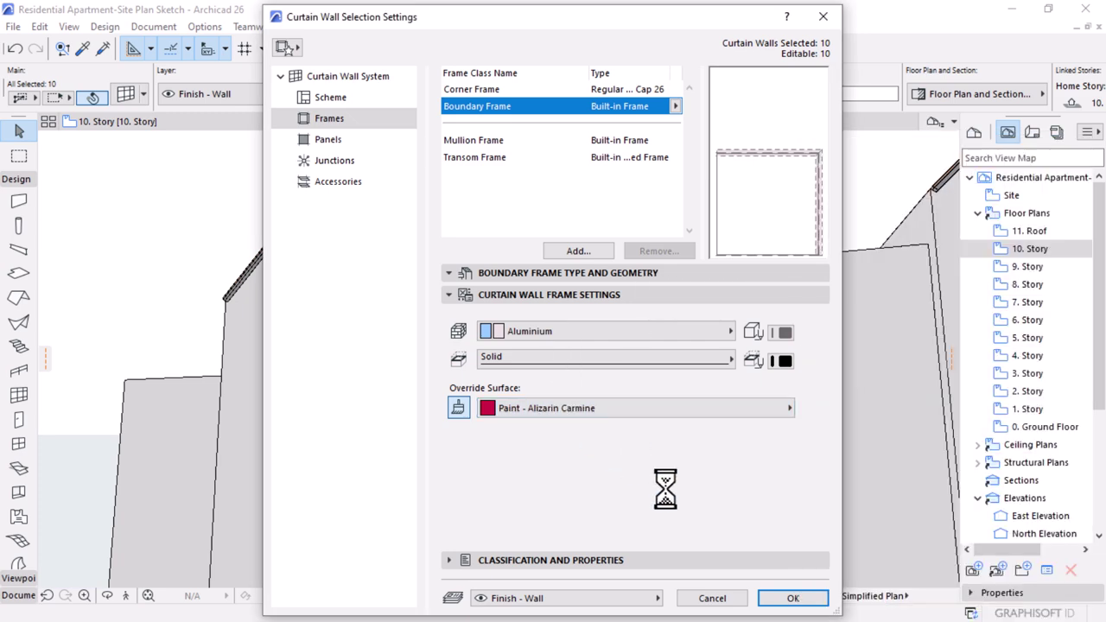
{"action": "left_click", "coordinate": [791, 597]}
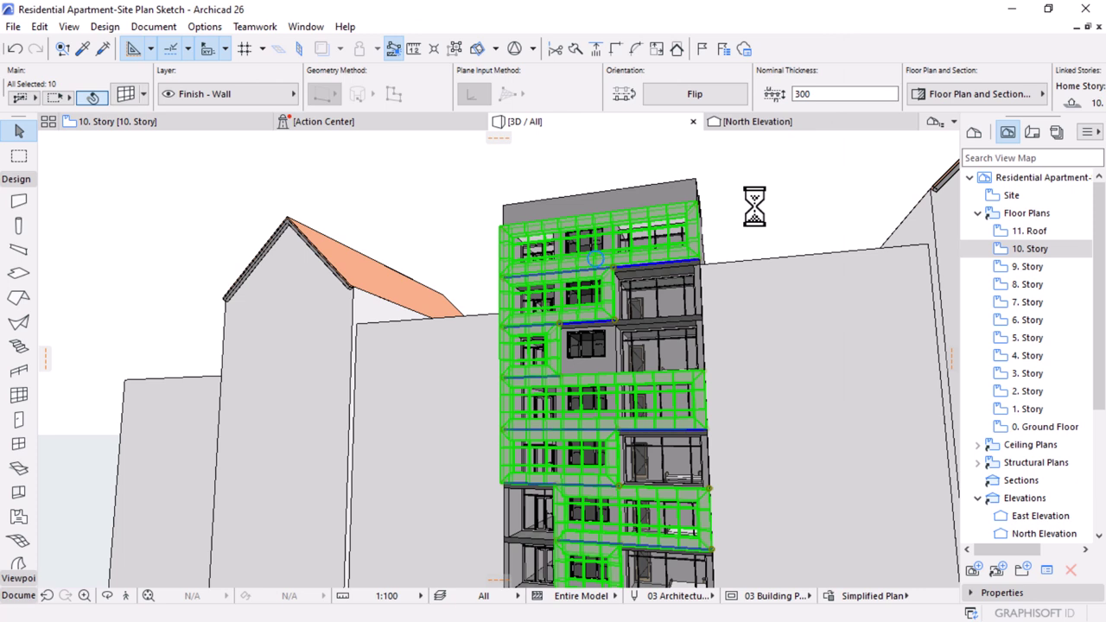
{"action": "key", "text": "Escape"}
- Inspect the painted frames on the tower's north facade in 3D, from street distance and up close at the recessed balcony bays
{"action": "scroll", "coordinate": [412, 295], "scroll_direction": "down", "scroll_amount": 5}
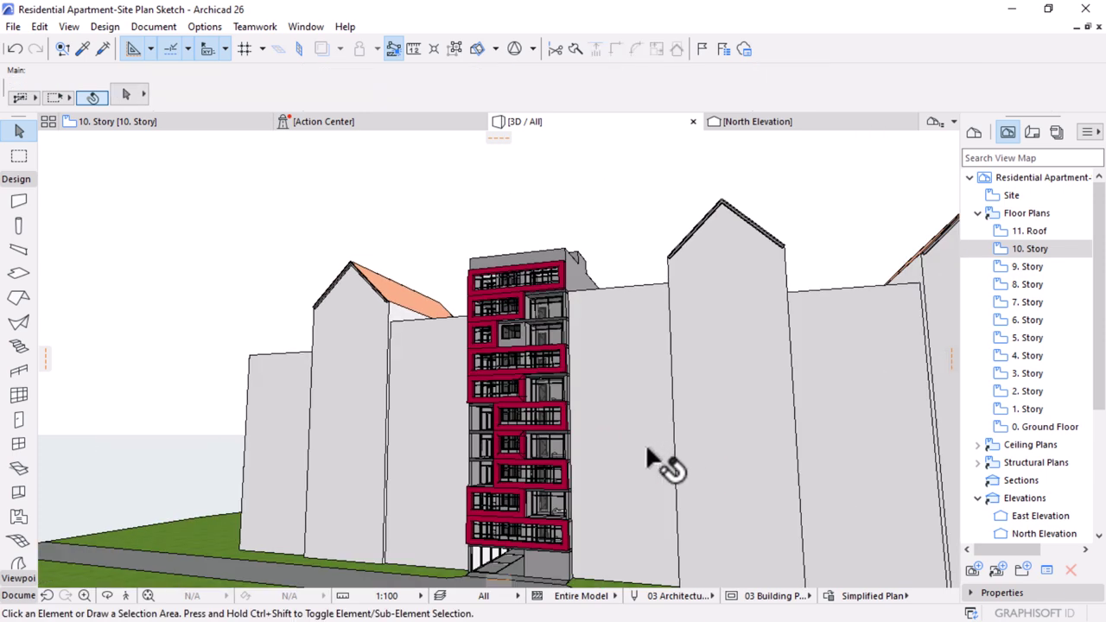
{"action": "middle_click_drag", "start_coordinate": [650, 458], "coordinate": [588, 400], "text": "shift"}
{"action": "middle_click_drag", "start_coordinate": [612, 510], "coordinate": [592, 498], "text": "shift"}
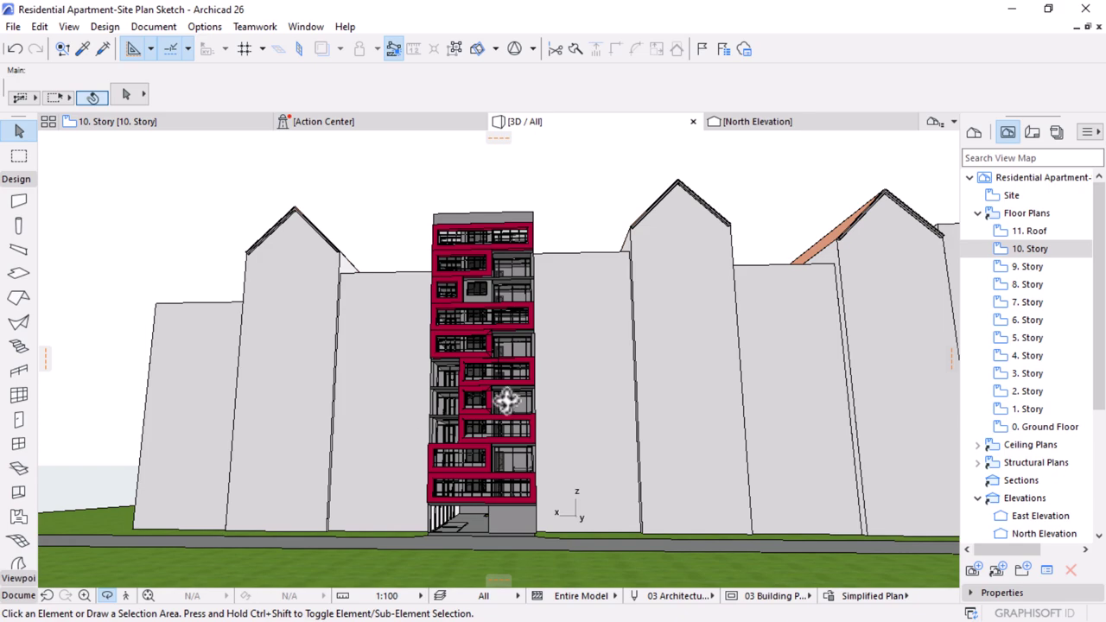
{"action": "scroll", "coordinate": [506, 399], "scroll_direction": "up", "scroll_amount": 5}
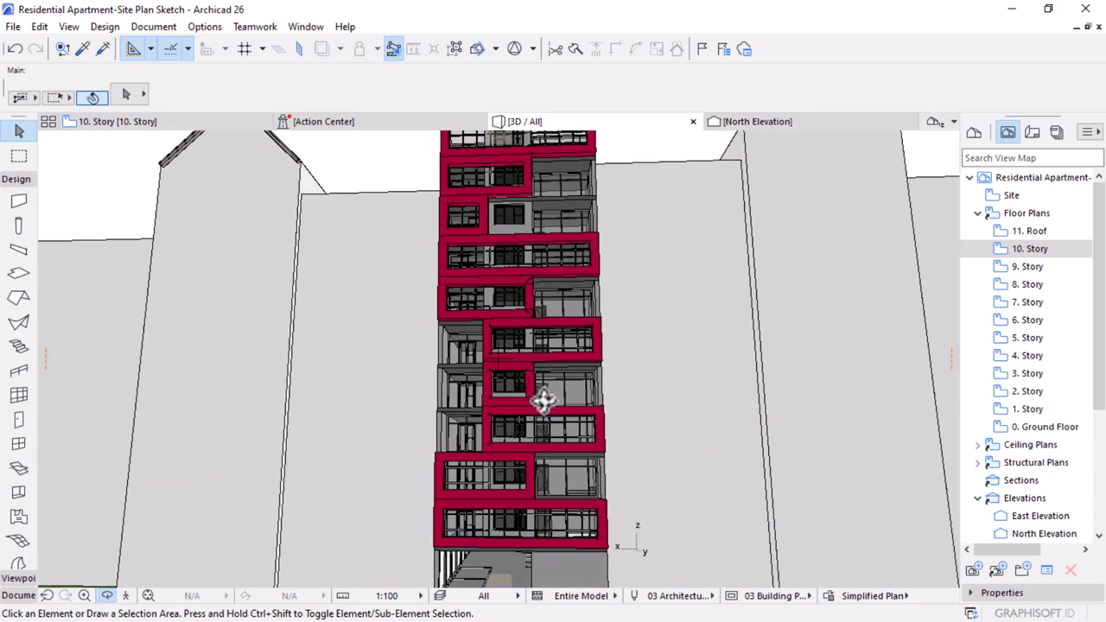
{"action": "middle_click_drag", "start_coordinate": [542, 399], "coordinate": [565, 424], "text": "shift"}
{"action": "scroll", "coordinate": [432, 410], "scroll_direction": "up", "scroll_amount": 4}
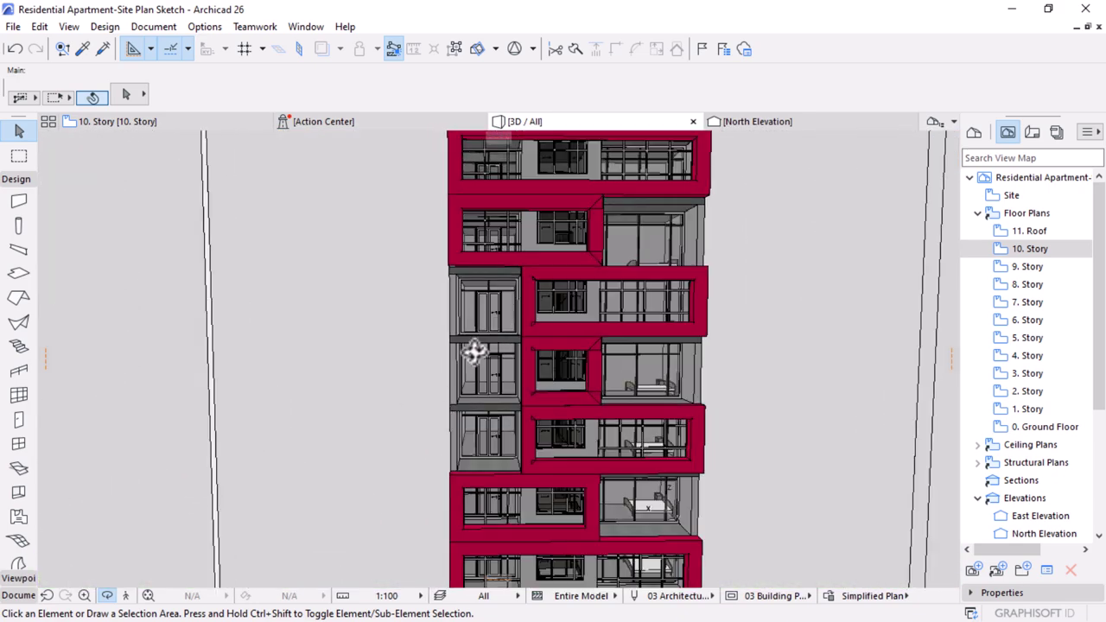
{"action": "scroll", "coordinate": [475, 350], "scroll_direction": "up", "scroll_amount": 2}
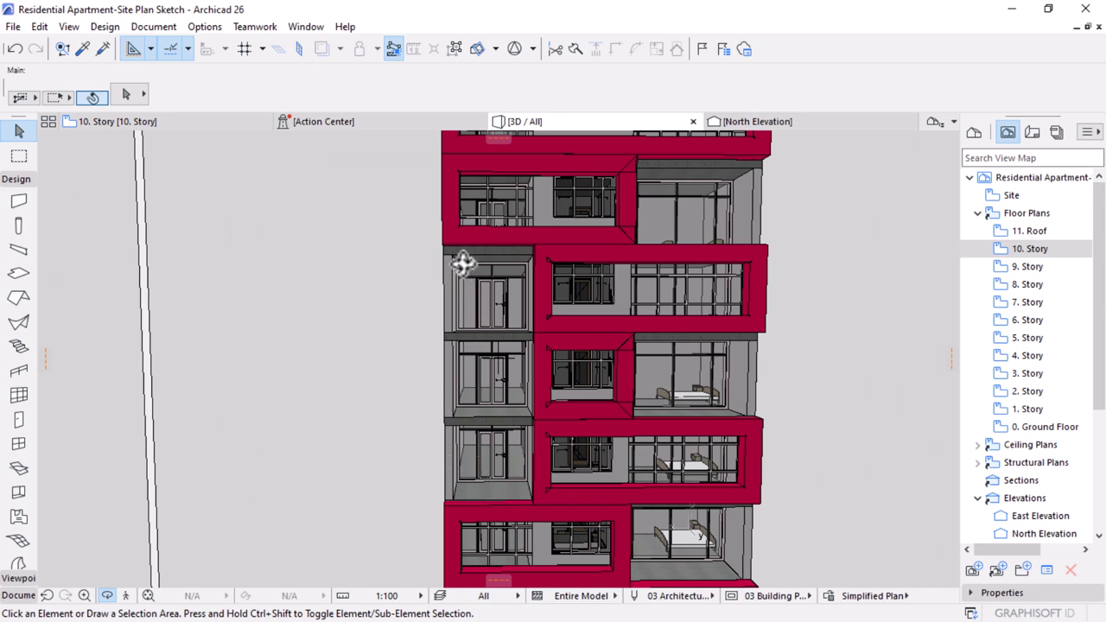
- Inspect the staggered red frames on the north facade in 3D from below and at full tower height
{"action": "middle_click_drag", "start_coordinate": [550, 399], "coordinate": [527, 326], "text": "shift"}
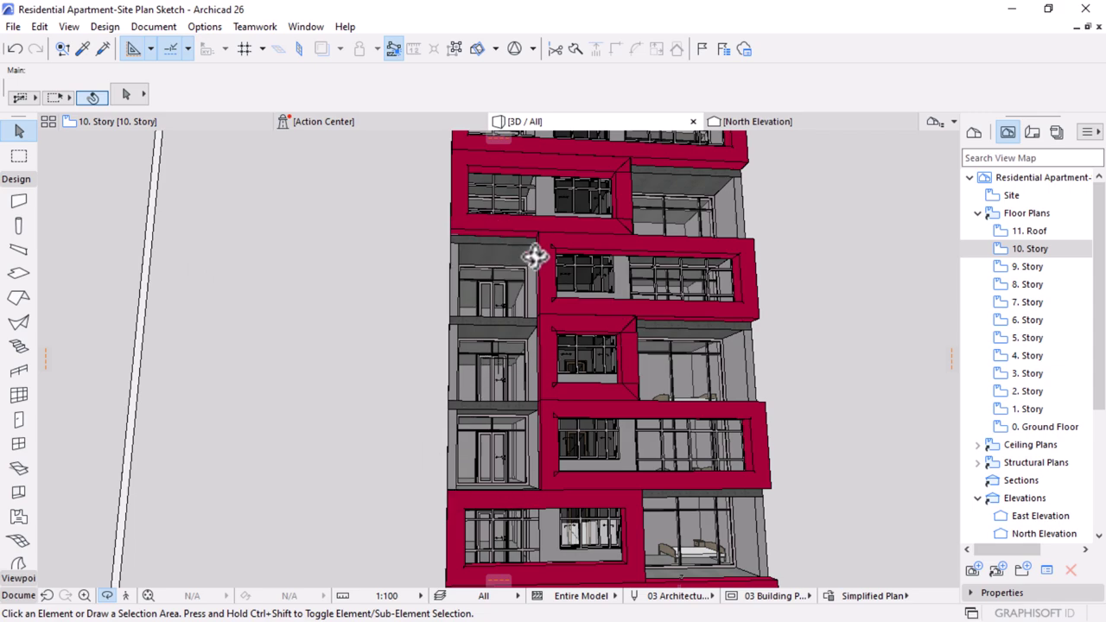
{"action": "middle_click_drag", "start_coordinate": [542, 424], "coordinate": [666, 474], "text": "shift"}
{"action": "scroll", "coordinate": [621, 424], "scroll_direction": "down", "scroll_amount": 5}
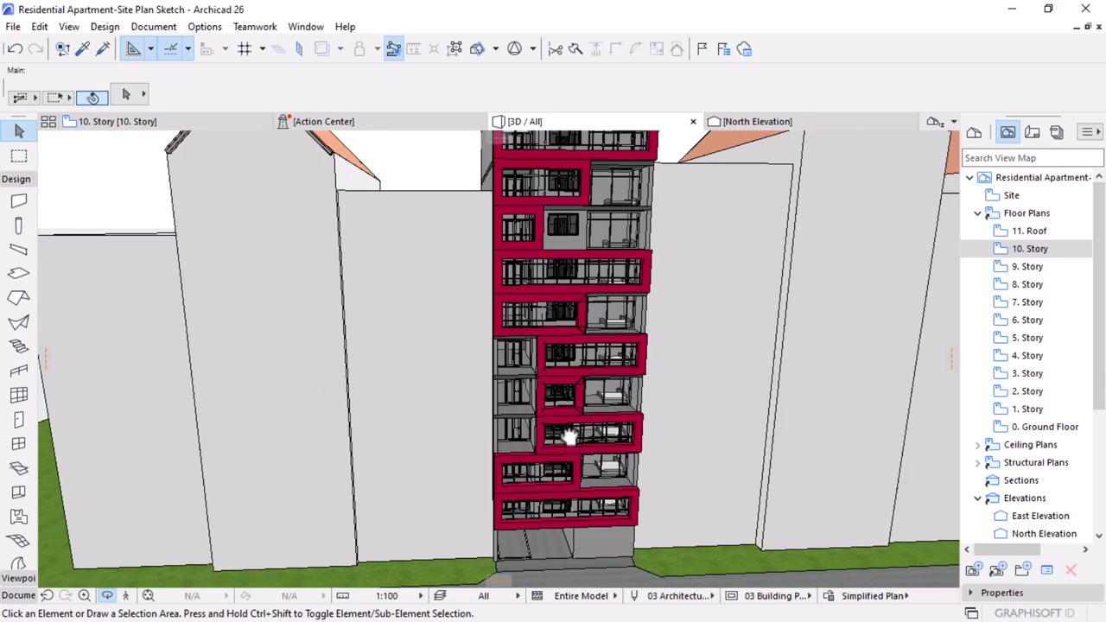
{"action": "middle_click_drag", "start_coordinate": [568, 436], "coordinate": [618, 279], "text": "shift"}
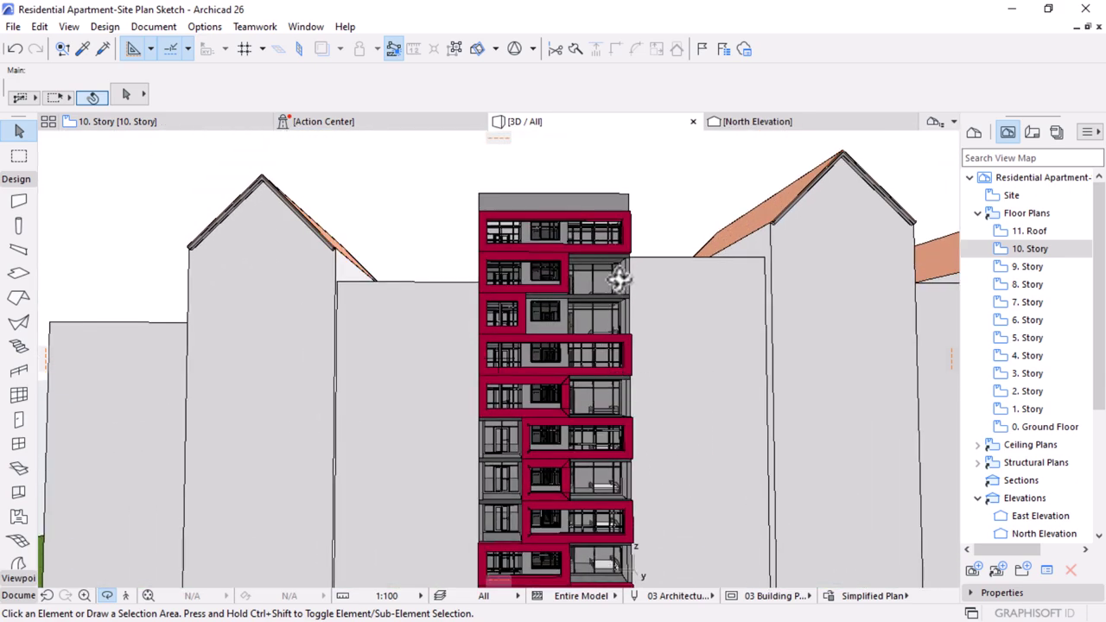
{"action": "middle_click_drag", "start_coordinate": [509, 469], "coordinate": [509, 420], "text": "shift"}
- Draw a curtain wall about 3121 mm long across the width of the open balcony bay beside the red frames
{"action": "scroll", "coordinate": [508, 420], "scroll_direction": "up", "scroll_amount": 6}
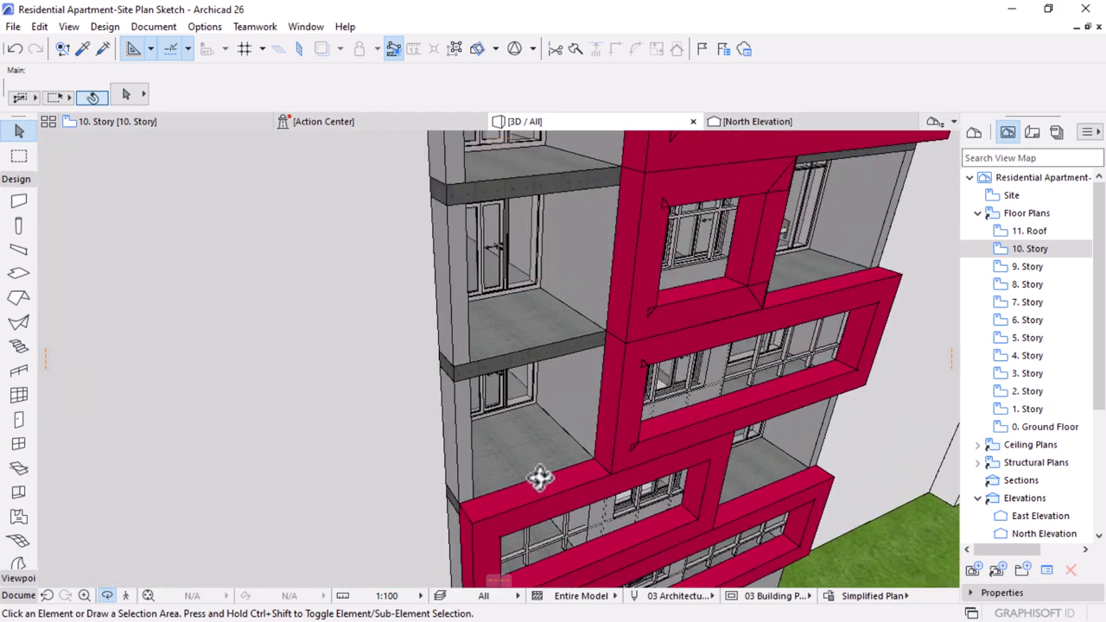
{"action": "middle_click_drag", "start_coordinate": [538, 477], "coordinate": [587, 456]}
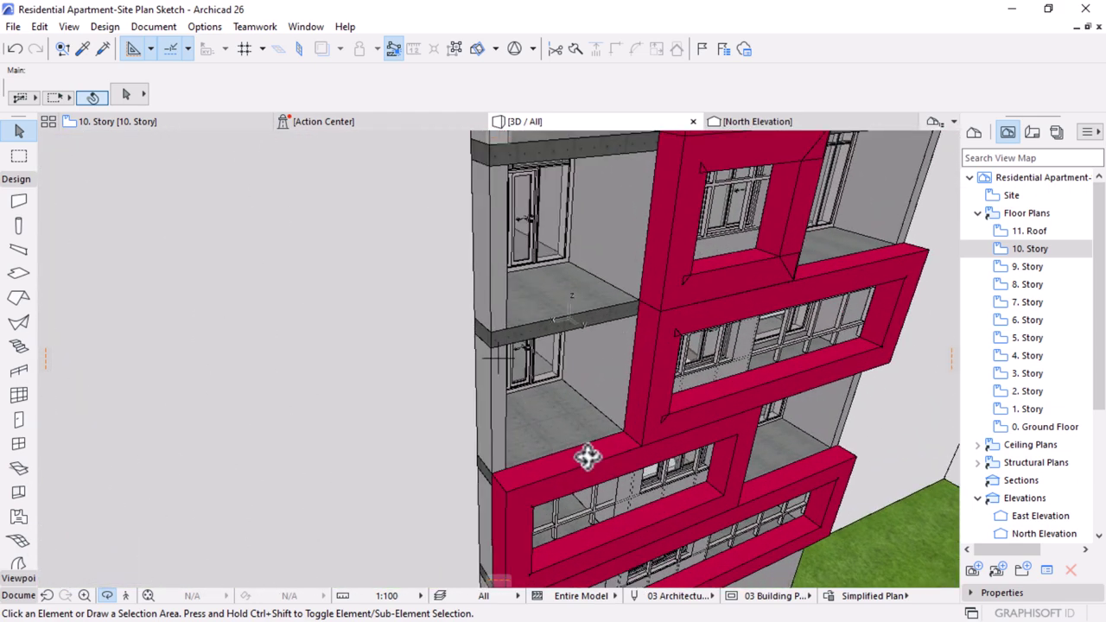
{"action": "left_click", "coordinate": [20, 396]}
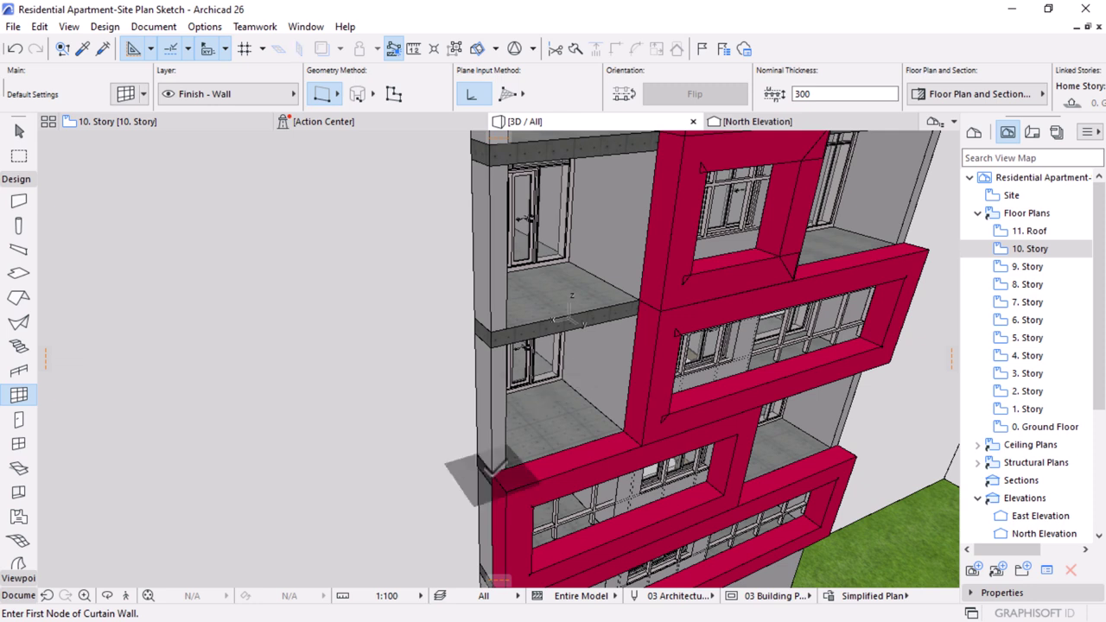
{"action": "left_click", "coordinate": [604, 584]}
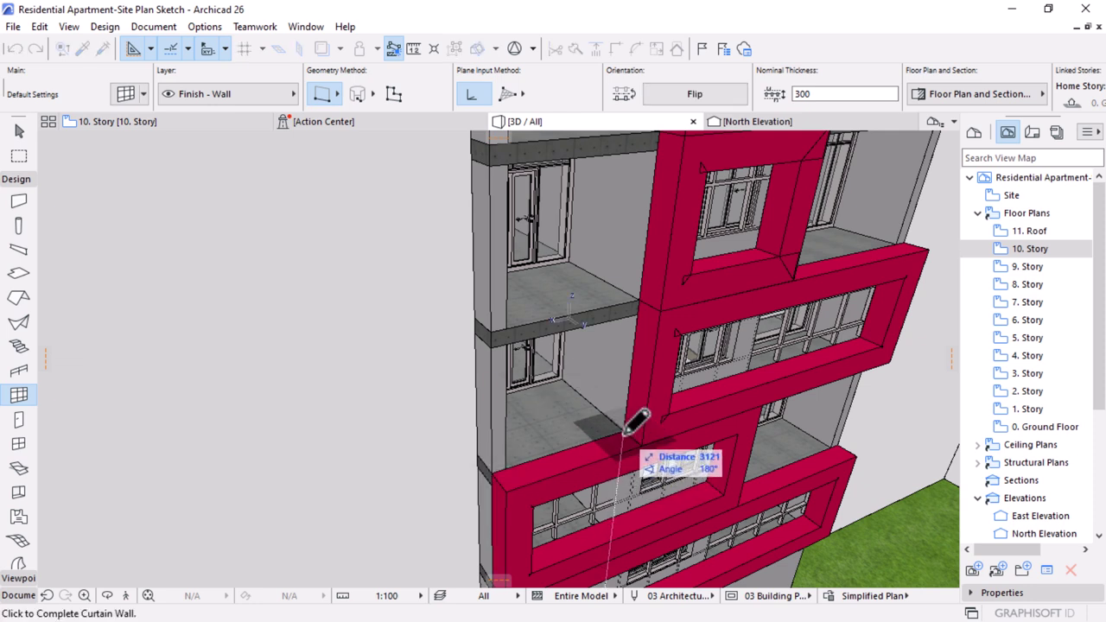
{"action": "left_click", "coordinate": [623, 429]}
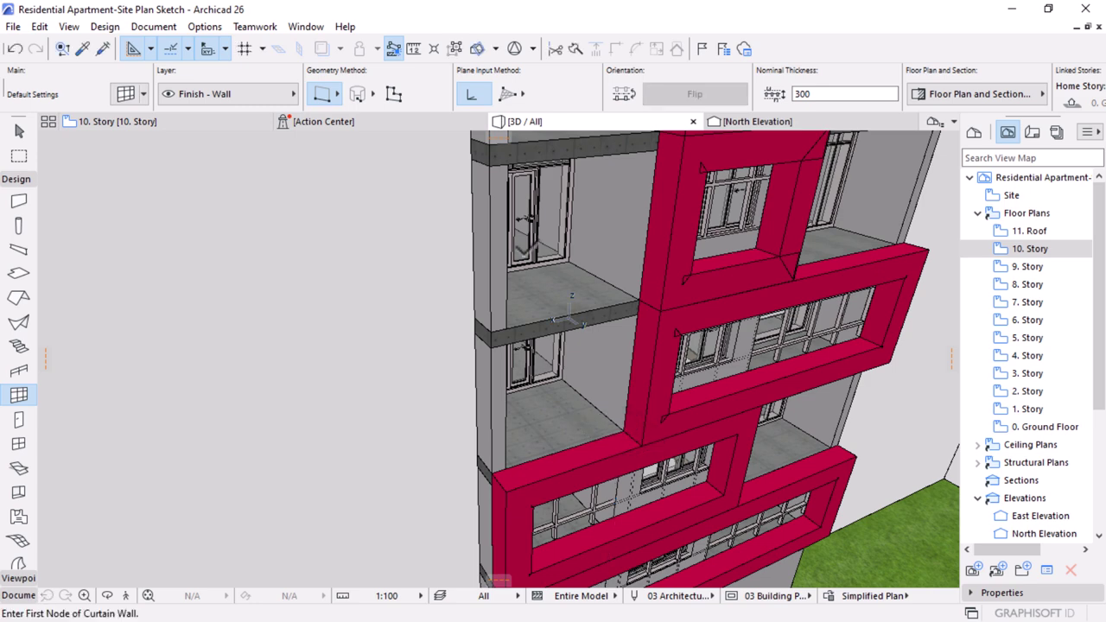
{"action": "scroll", "coordinate": [546, 337], "scroll_direction": "down", "scroll_amount": 3}
{"action": "key", "text": "Escape"}
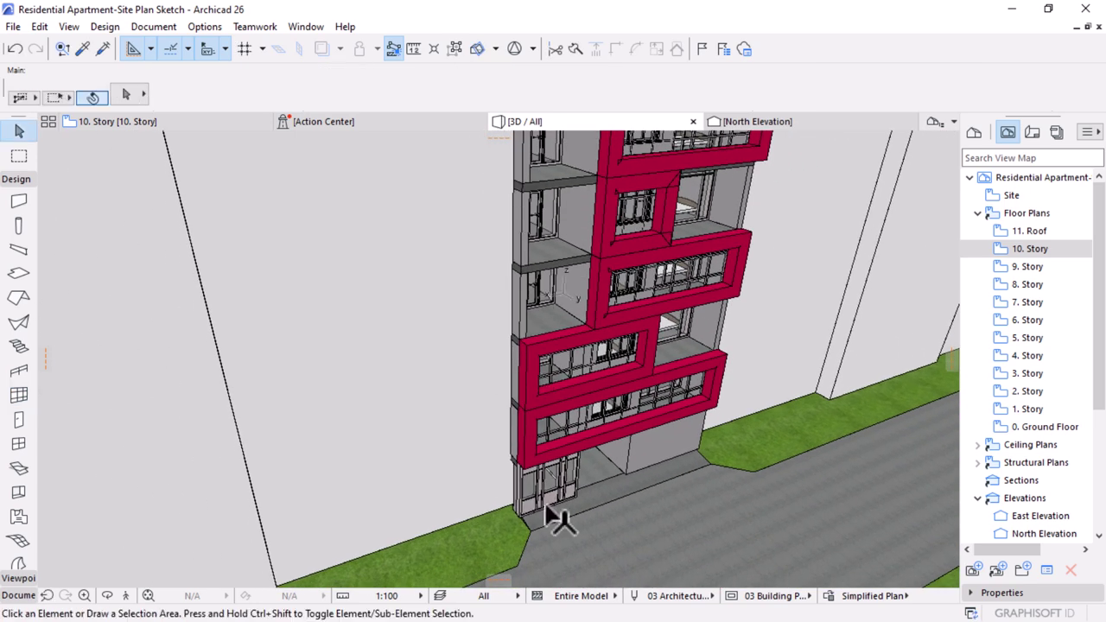
- Select the new curtain wall at ground level and change its home story to 3. Story
{"action": "left_click", "coordinate": [547, 511]}
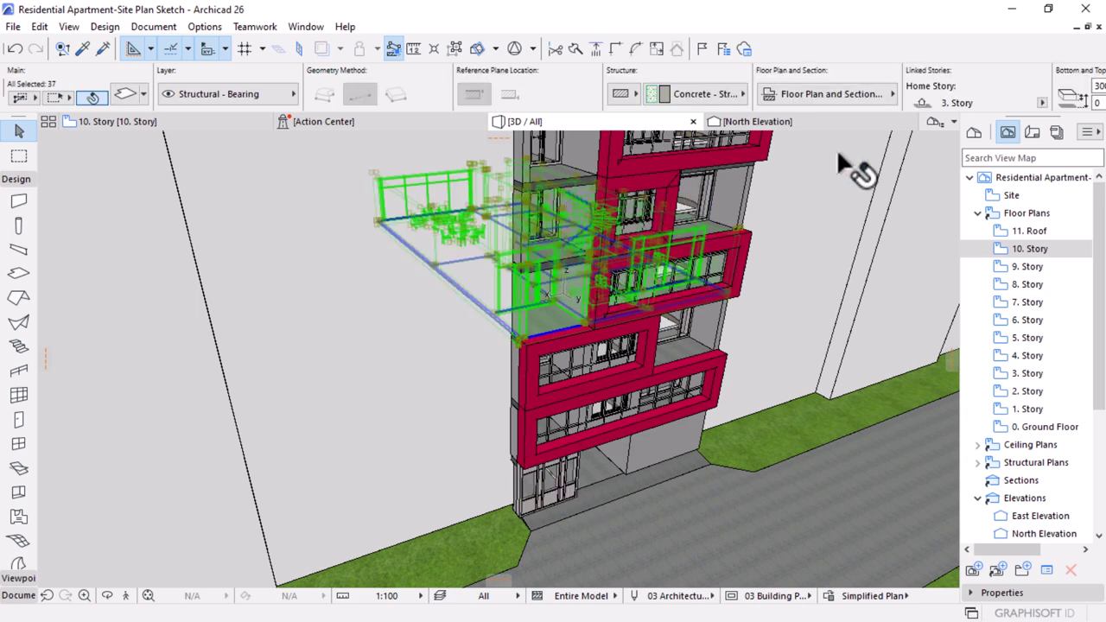
{"action": "key", "text": "Escape"}
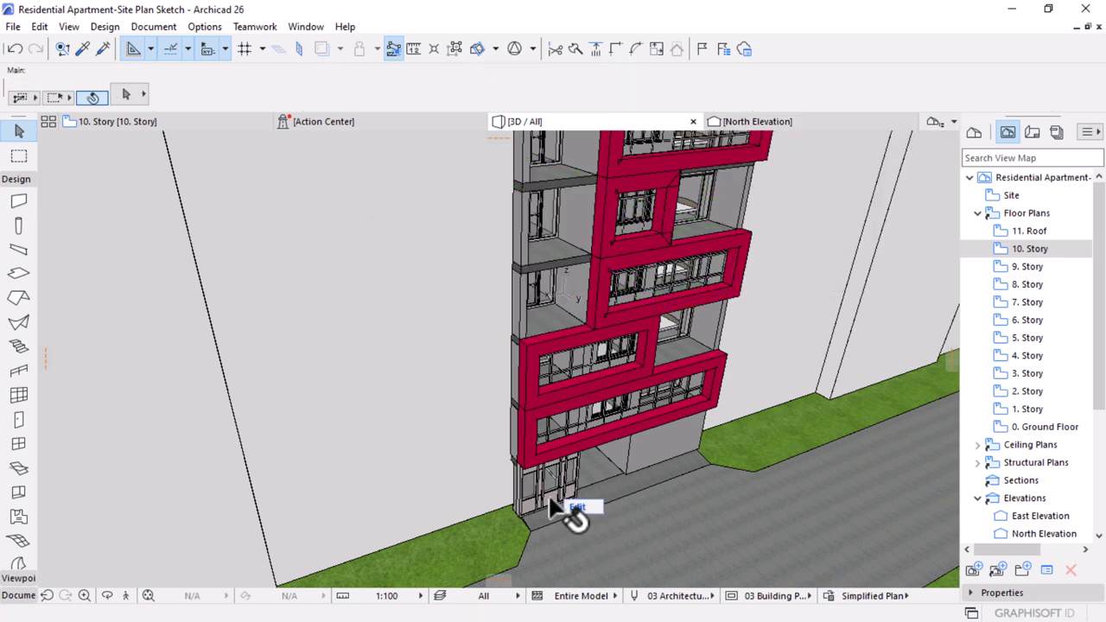
{"action": "left_click", "coordinate": [548, 497]}
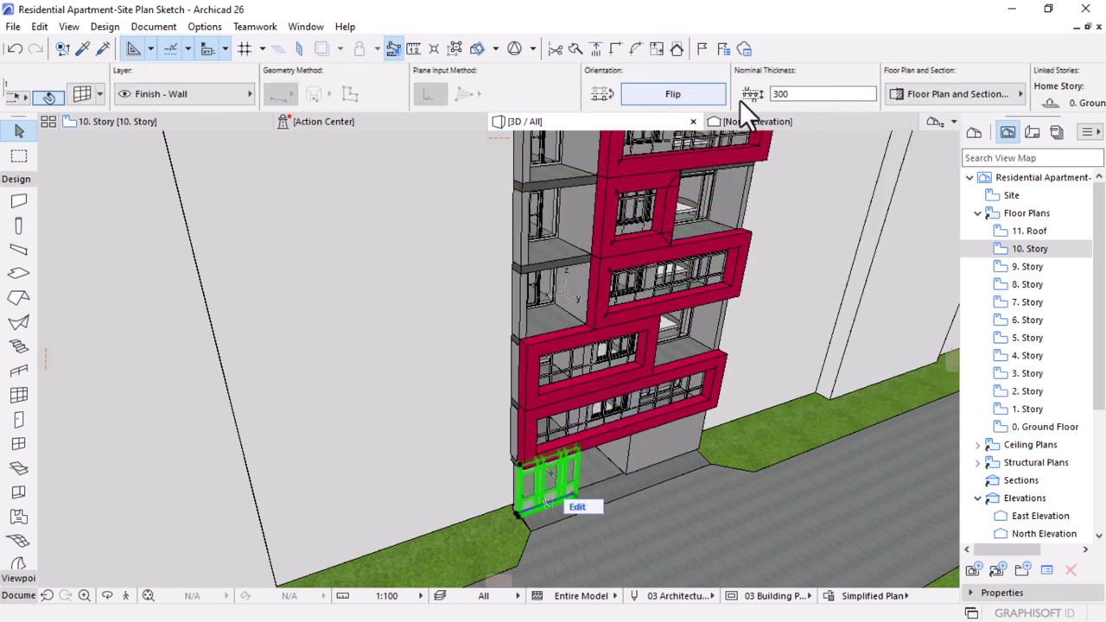
{"action": "left_click", "coordinate": [1019, 101]}
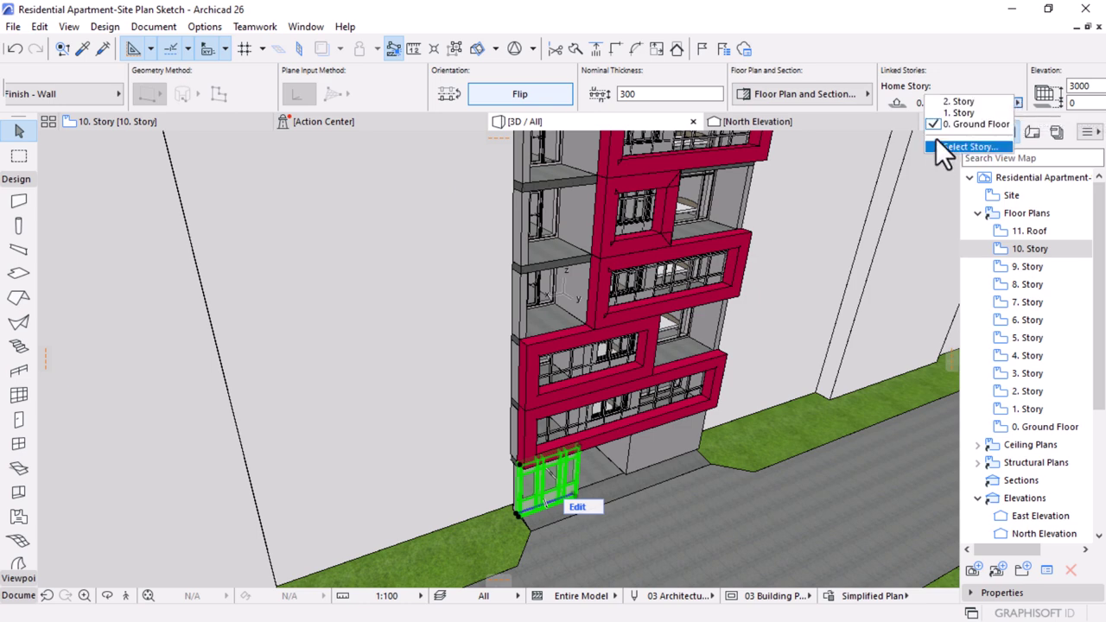
{"action": "left_click", "coordinate": [965, 147]}
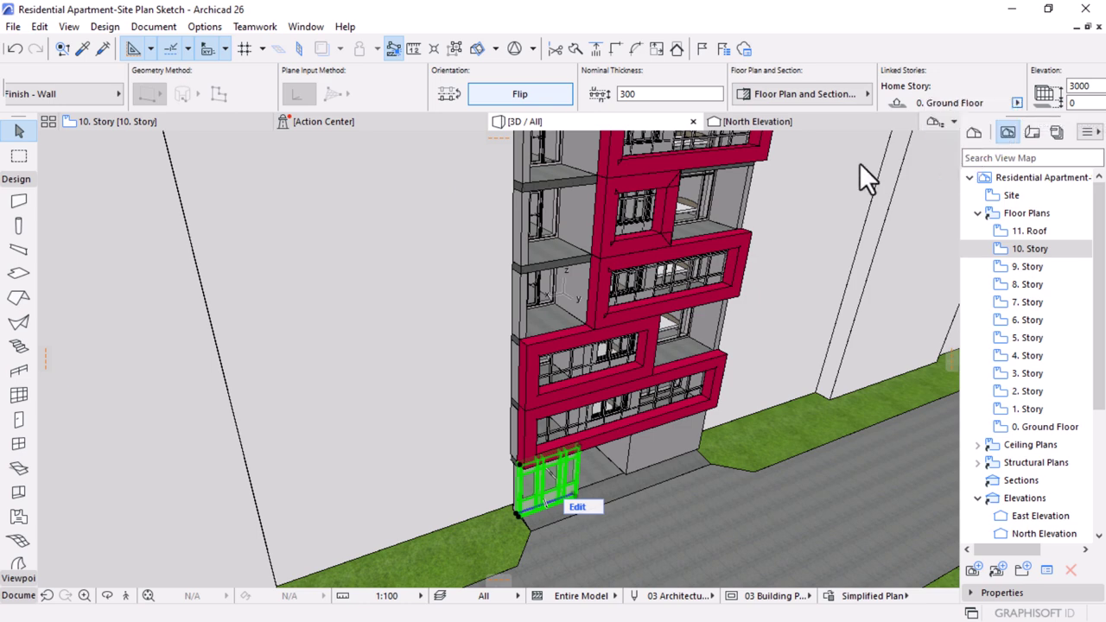
{"action": "left_click", "coordinate": [463, 288]}
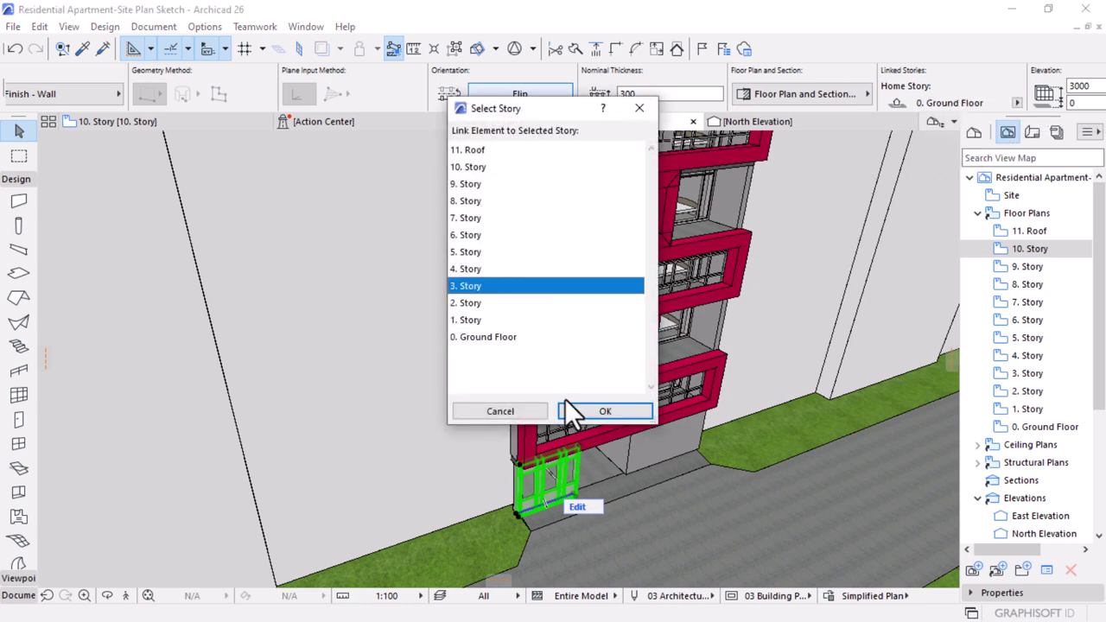
{"action": "left_click", "coordinate": [605, 411]}
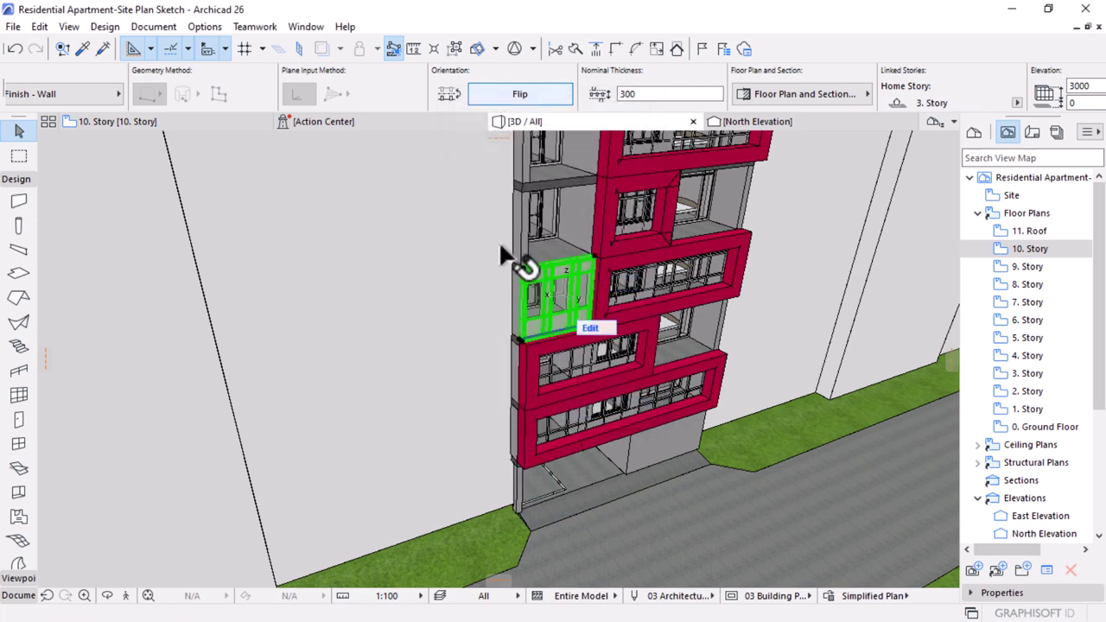
- Stretch the curtain wall vertically to about 8914 mm so its top meets the underside of the red frame above the open bays
{"action": "scroll", "coordinate": [540, 254], "scroll_direction": "up", "scroll_amount": 5}
{"action": "left_click", "coordinate": [636, 353]}
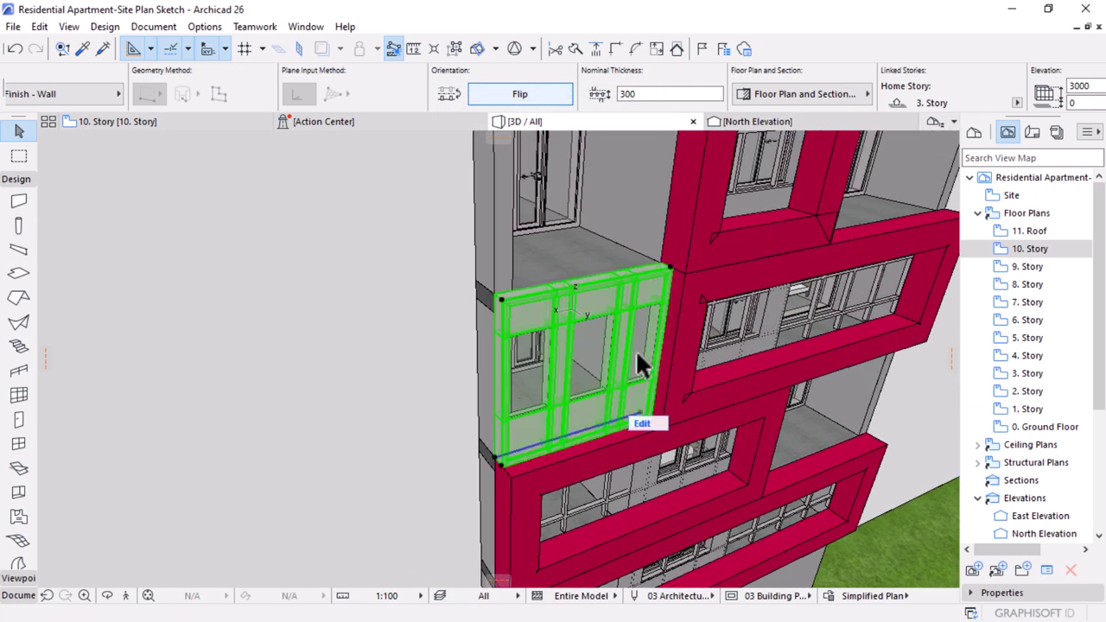
{"action": "middle_click_drag", "start_coordinate": [629, 308], "coordinate": [509, 407]}
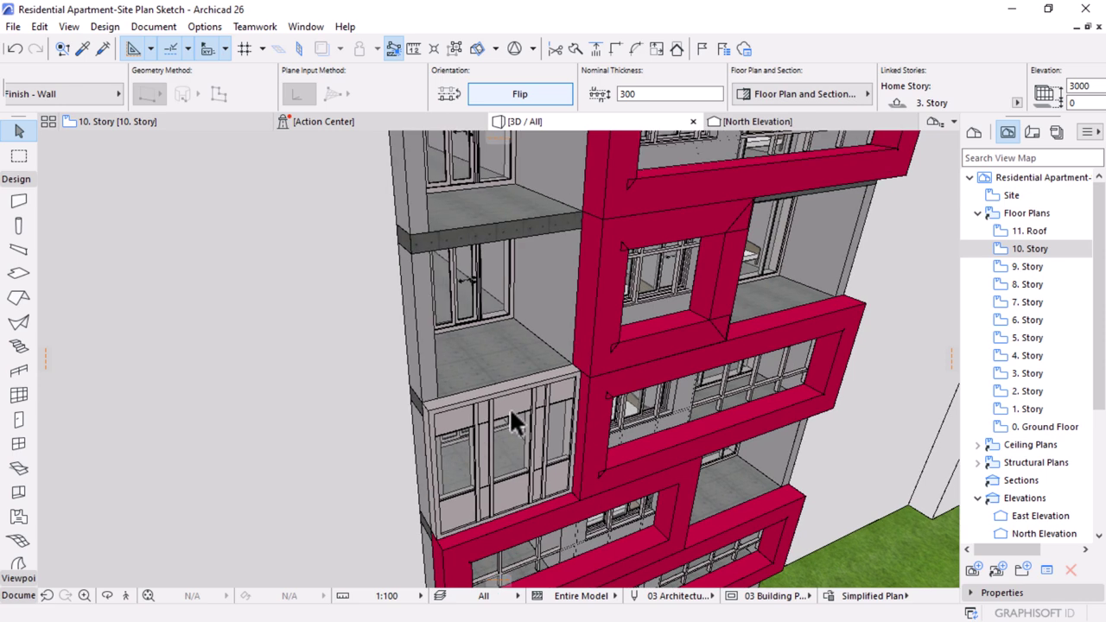
{"action": "left_click", "coordinate": [581, 380]}
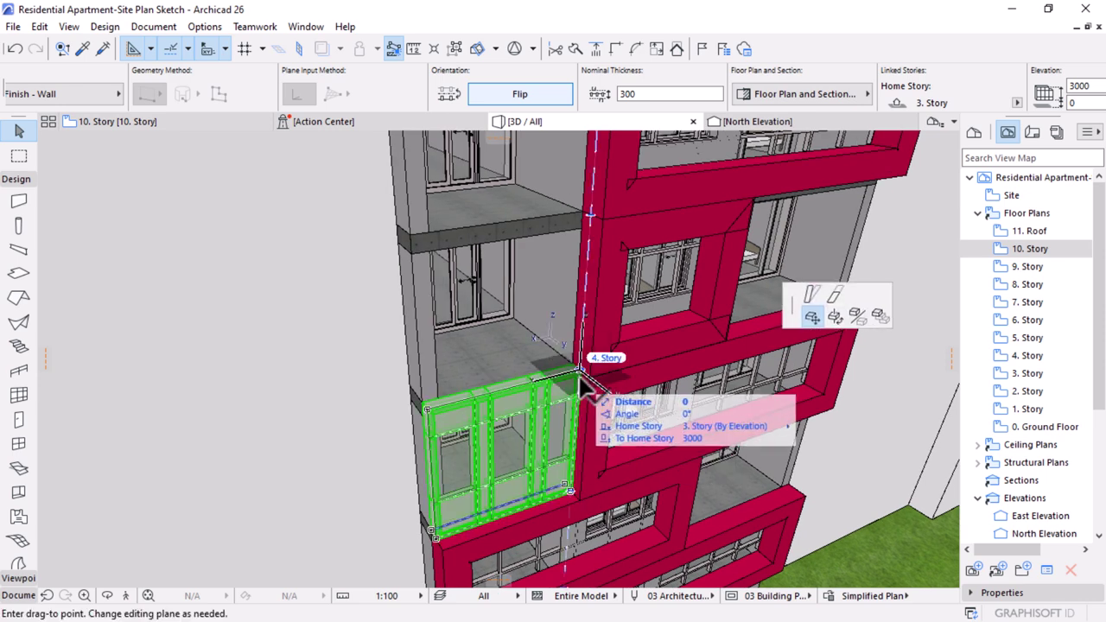
{"action": "left_click", "coordinate": [835, 294]}
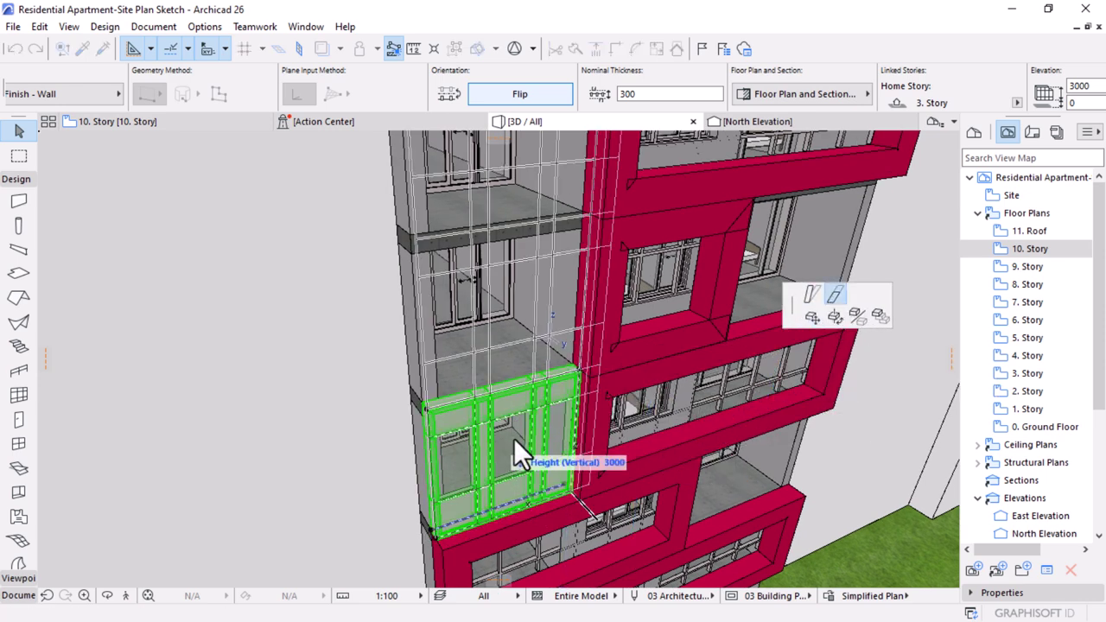
{"action": "middle_click_drag", "start_coordinate": [513, 438], "coordinate": [558, 279], "text": "shift"}
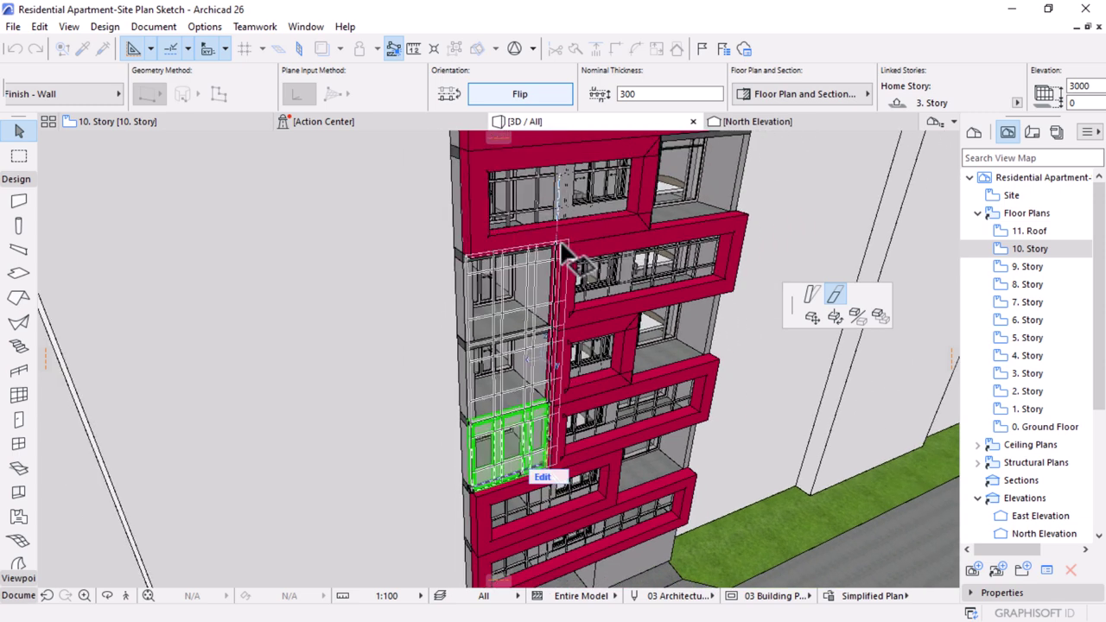
{"action": "left_click", "coordinate": [562, 252]}
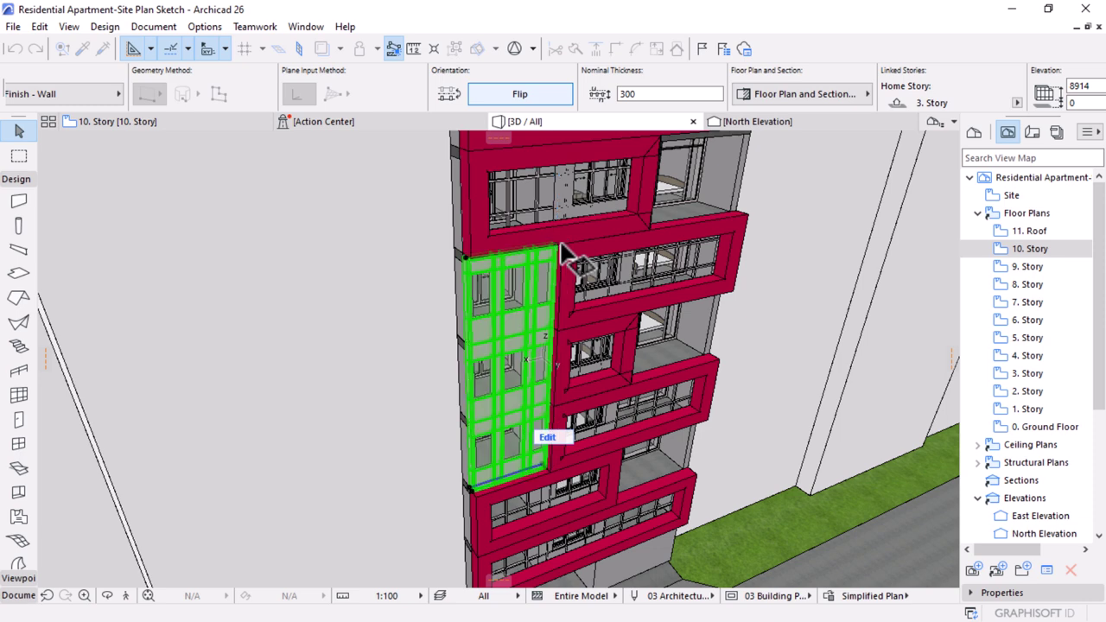
- Apply the Checkerboard 1000/1000 scheme favorite to the selected curtain wall's settings
{"action": "scroll", "coordinate": [250, 108], "scroll_direction": "up", "scroll_amount": 2}
{"action": "scroll", "coordinate": [77, 90], "scroll_direction": "up", "scroll_amount": 2}
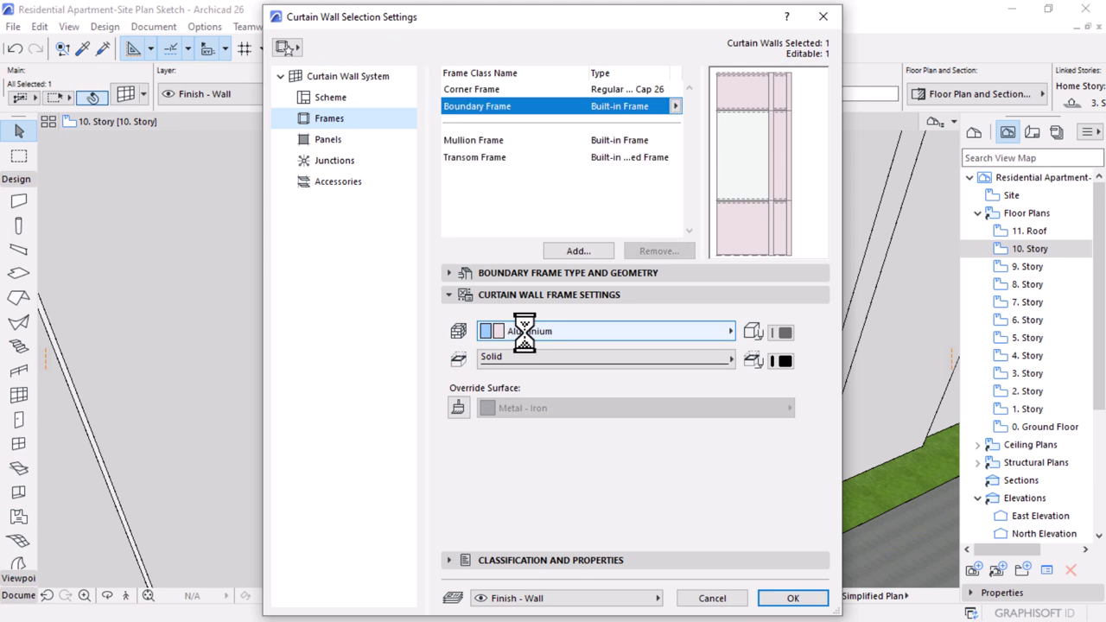
{"action": "left_click", "coordinate": [310, 104]}
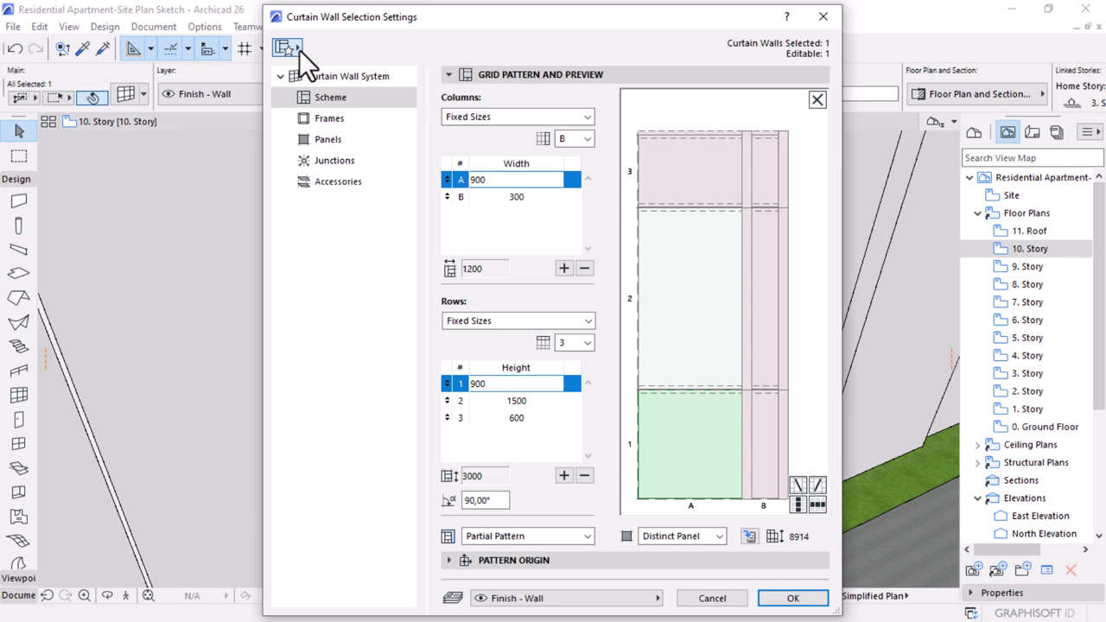
{"action": "left_click", "coordinate": [299, 50]}
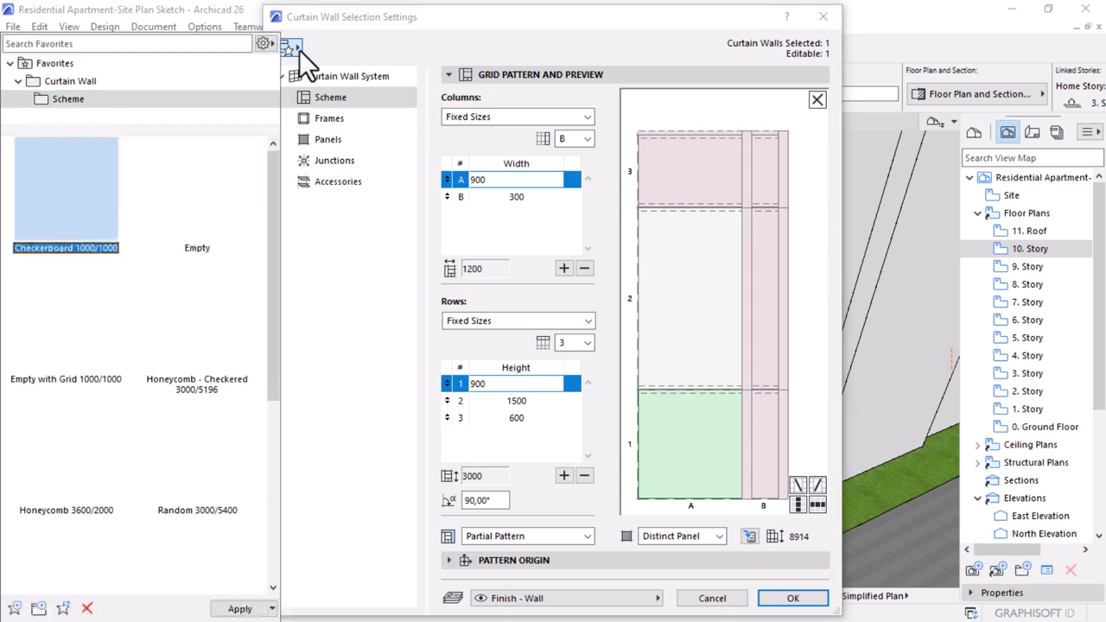
{"action": "double_click", "coordinate": [87, 209]}
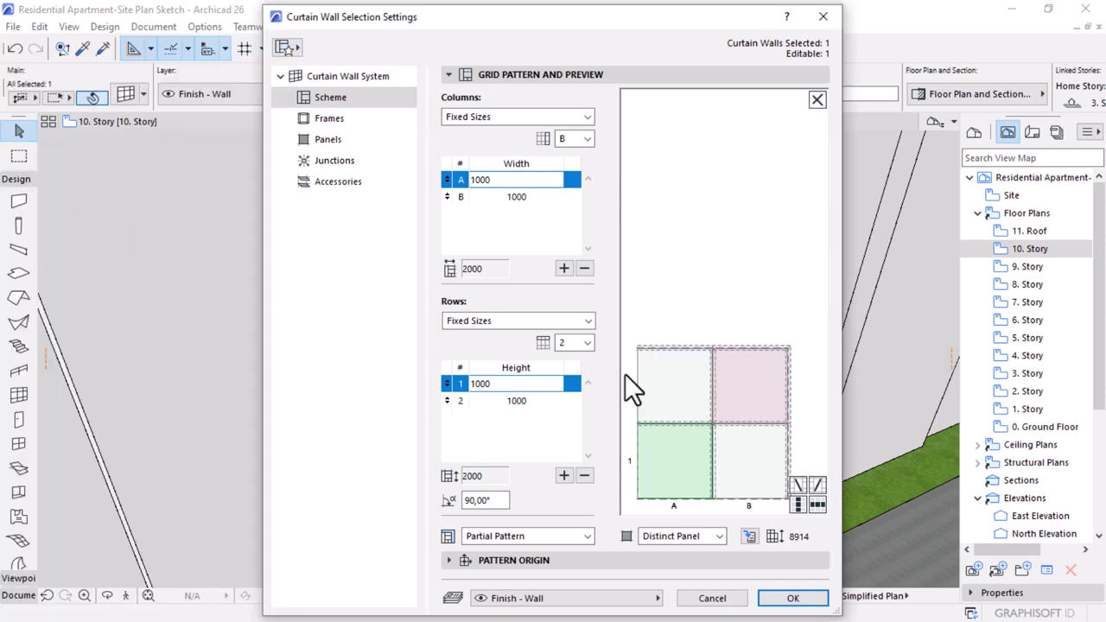
- Select all panels in the two-by-two grid pattern and set them to Deleted Panel
{"action": "left_click", "coordinate": [743, 387]}
{"action": "left_click", "coordinate": [743, 396]}
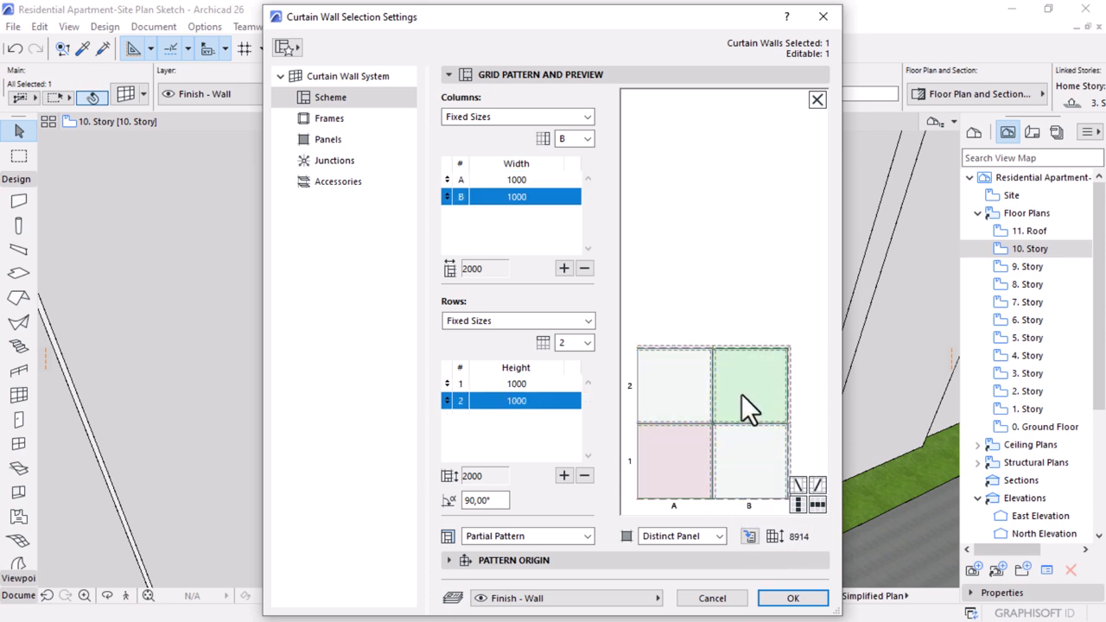
{"action": "left_click", "coordinate": [800, 503]}
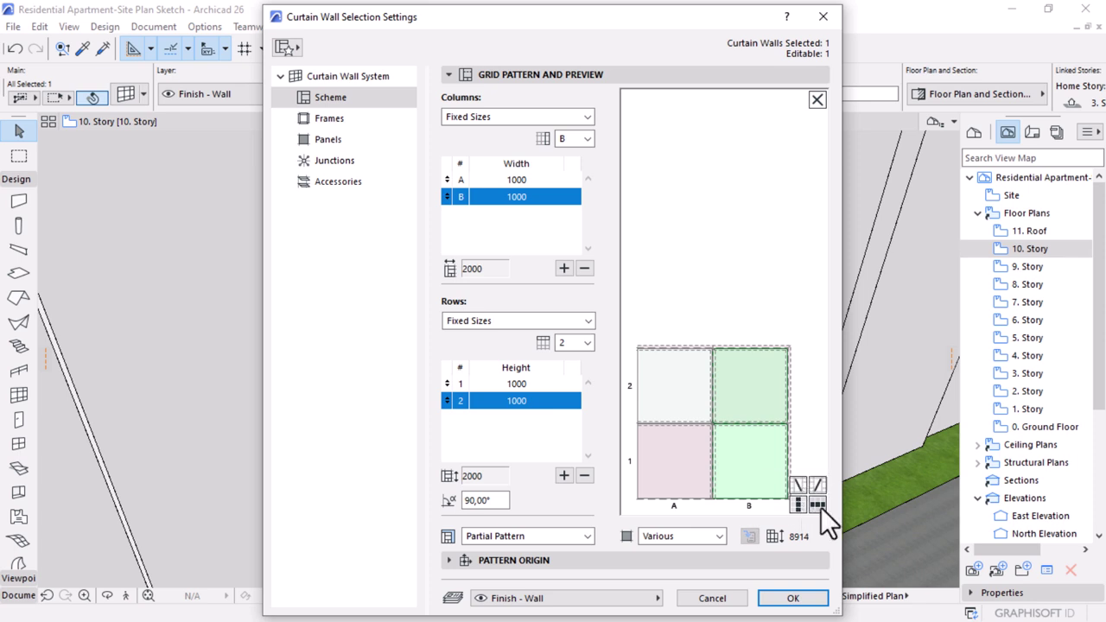
{"action": "left_click", "coordinate": [818, 506]}
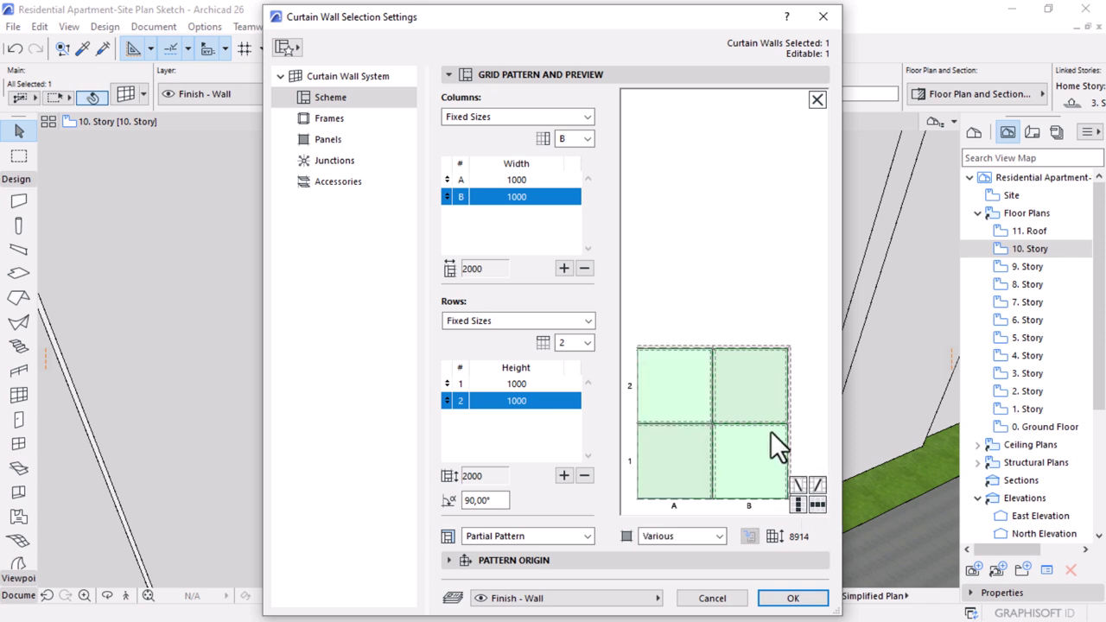
{"action": "left_click", "coordinate": [693, 538]}
{"action": "left_click", "coordinate": [682, 481]}
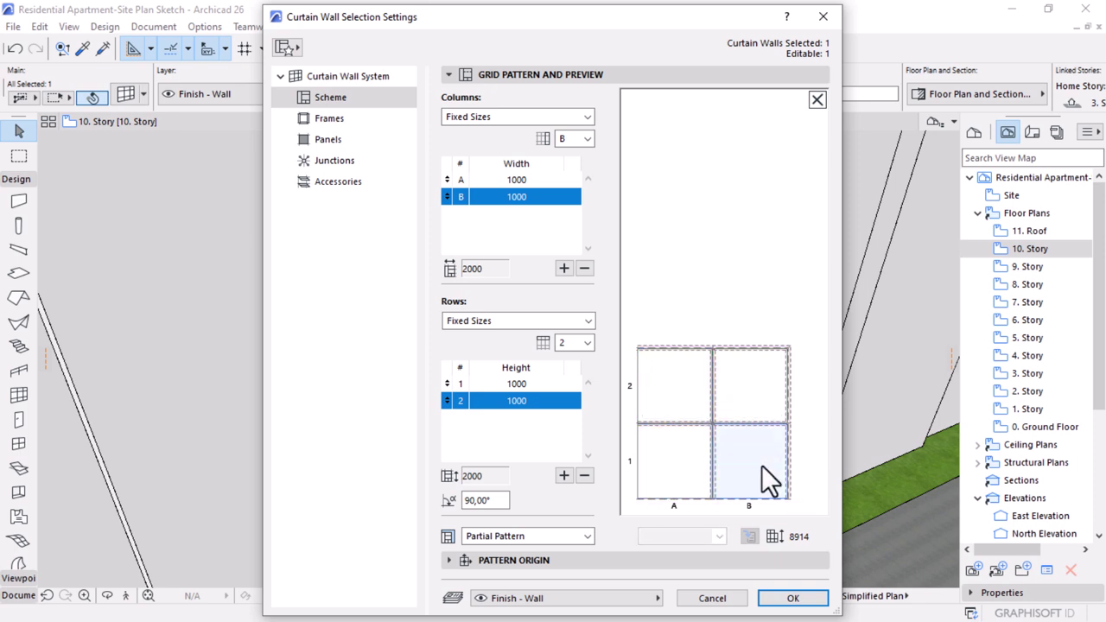
- Remove the vertical frame at column B's outer edge in row 1 and the one between columns A and B in row 2
{"action": "left_click", "coordinate": [788, 461]}
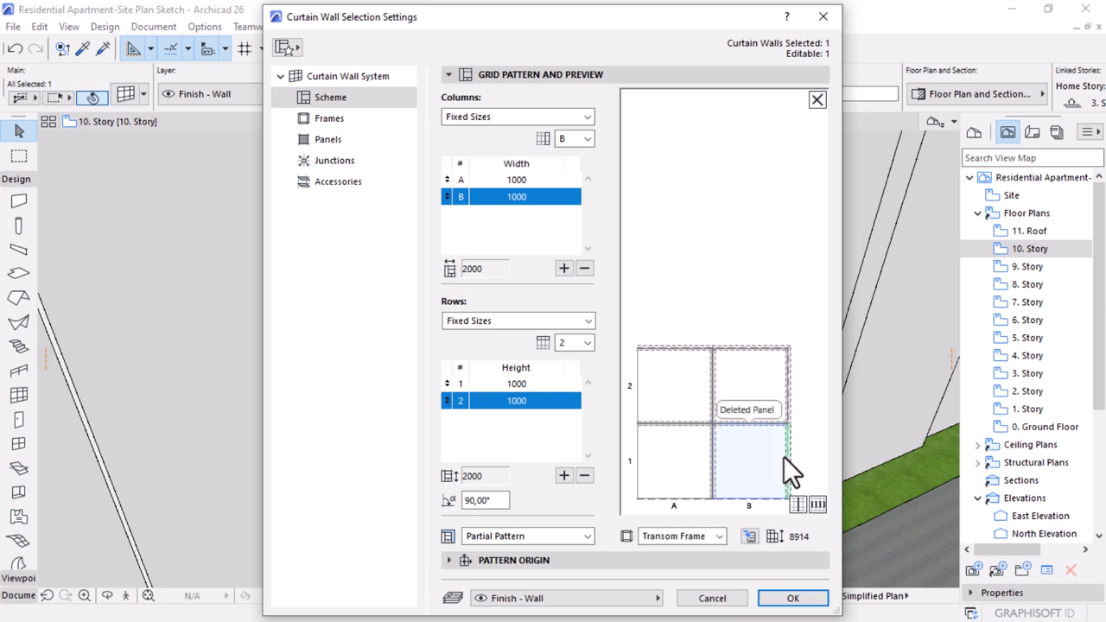
{"action": "key", "text": "Delete"}
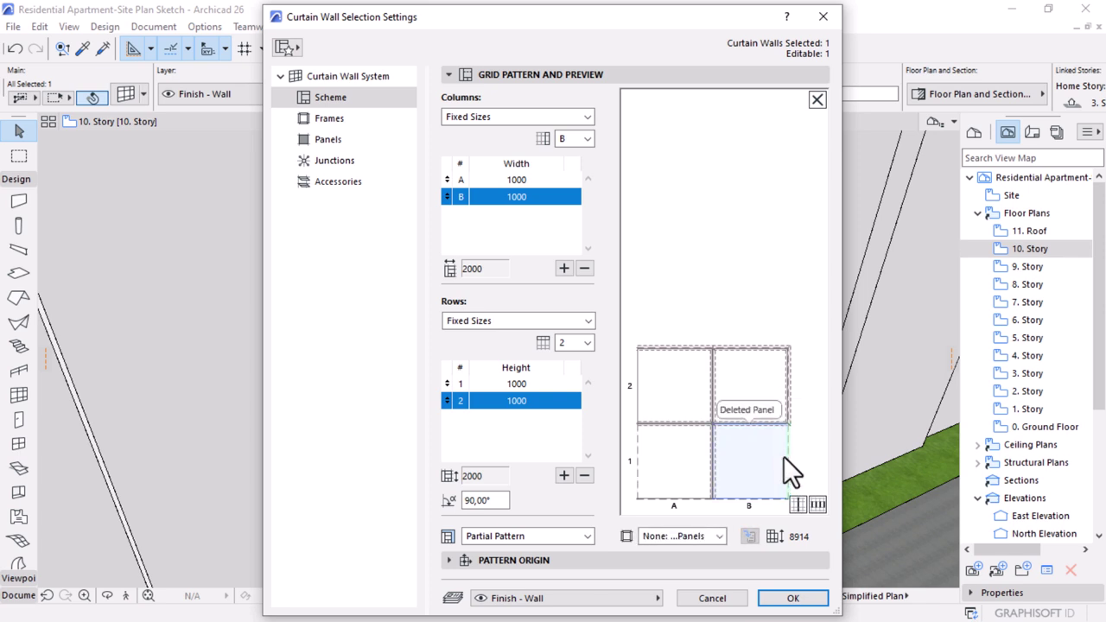
{"action": "left_click", "coordinate": [711, 375]}
{"action": "key", "text": "Delete"}
- Add a third 1000 mm row to the pattern and assign Transom Frame to its divider between columns A and B
{"action": "left_click", "coordinate": [563, 476]}
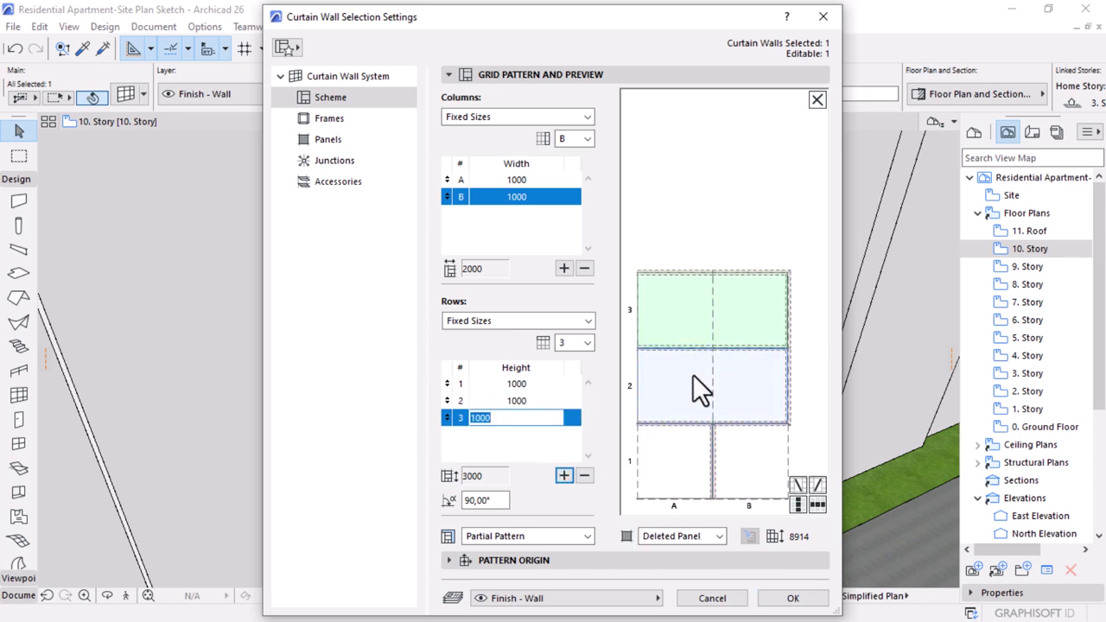
{"action": "left_click", "coordinate": [715, 315]}
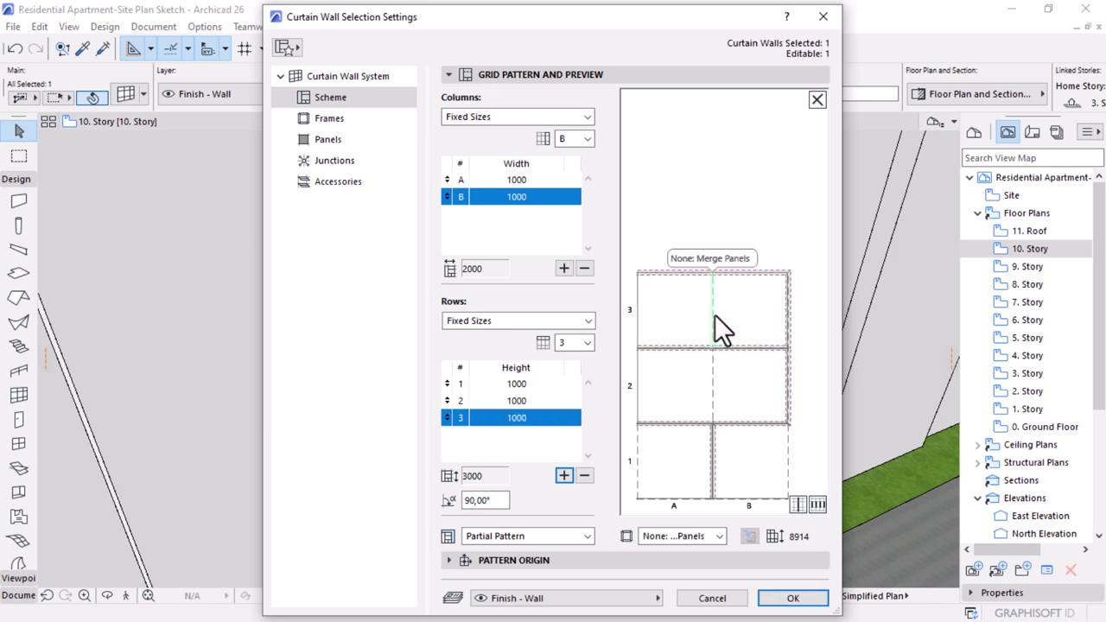
{"action": "left_click", "coordinate": [706, 535]}
{"action": "left_click", "coordinate": [657, 508]}
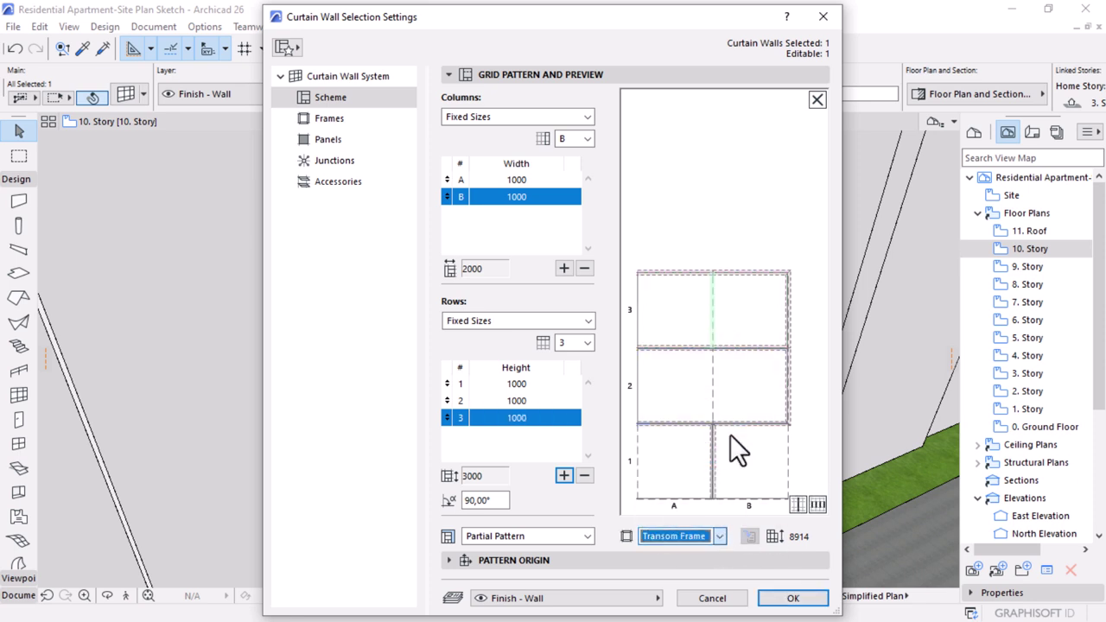
- Remove the vertical frame at column B's outer edge in row 3 of the grid pattern
{"action": "left_click", "coordinate": [749, 221]}
{"action": "left_click", "coordinate": [786, 316]}
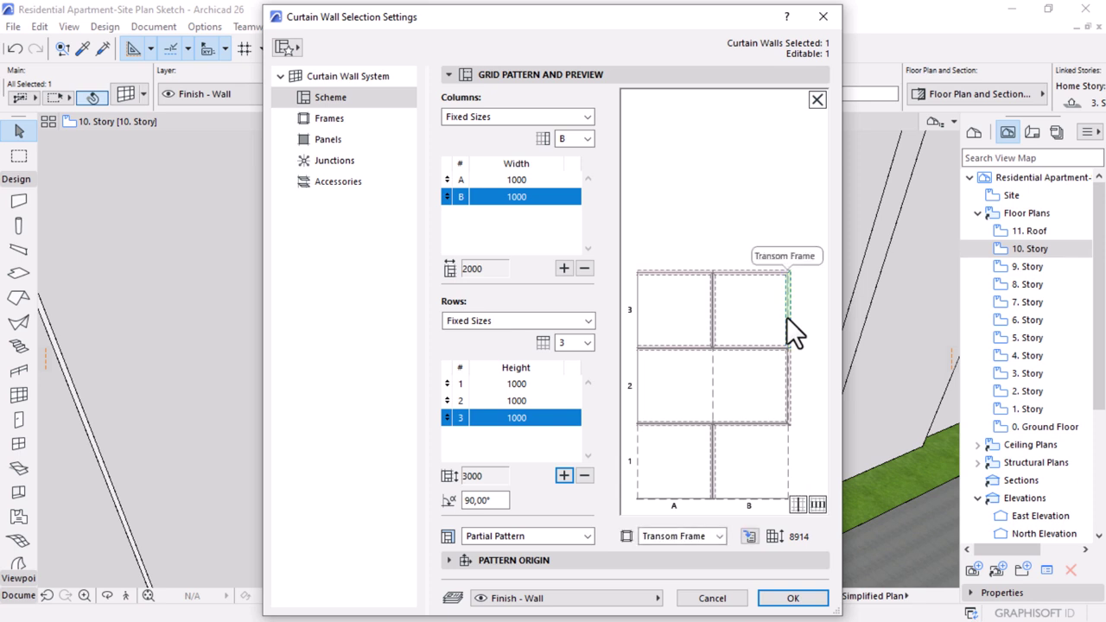
{"action": "key", "text": "Delete"}
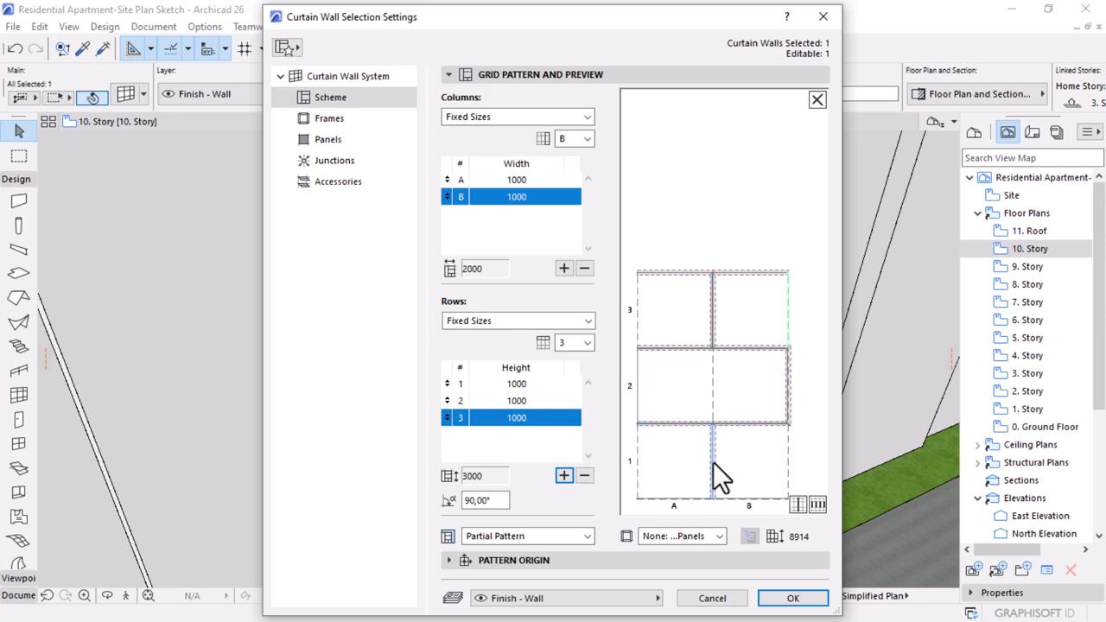
- Add a fourth 1000 mm row, remove its divider between columns A and B, and assign Transom Frame to column B's outer edge
{"action": "left_click", "coordinate": [563, 475]}
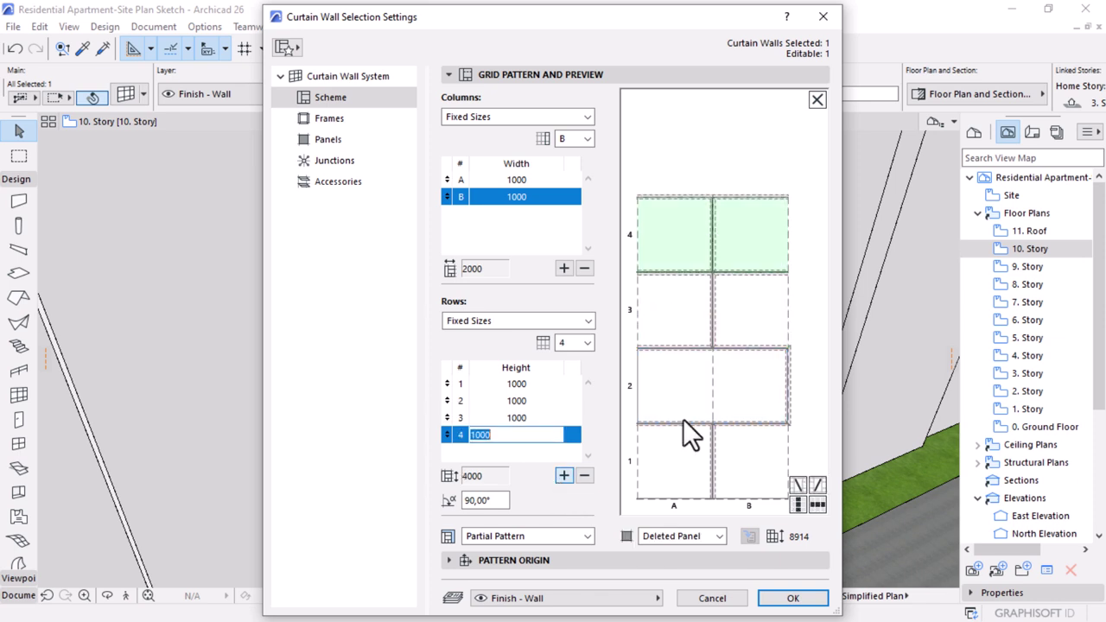
{"action": "left_click", "coordinate": [711, 232]}
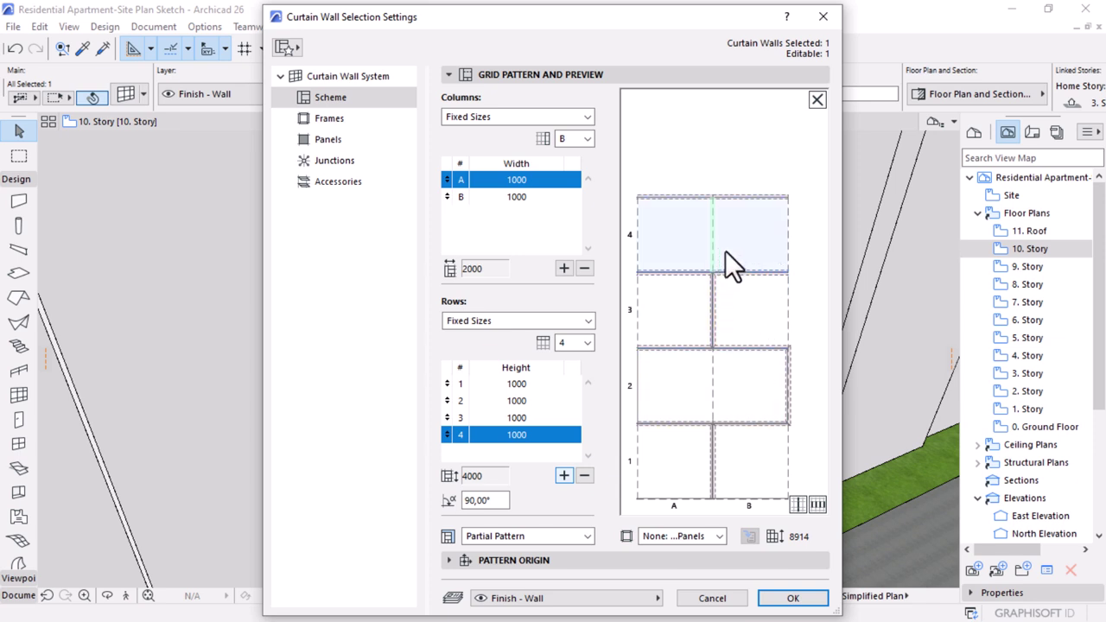
{"action": "left_click", "coordinate": [788, 221]}
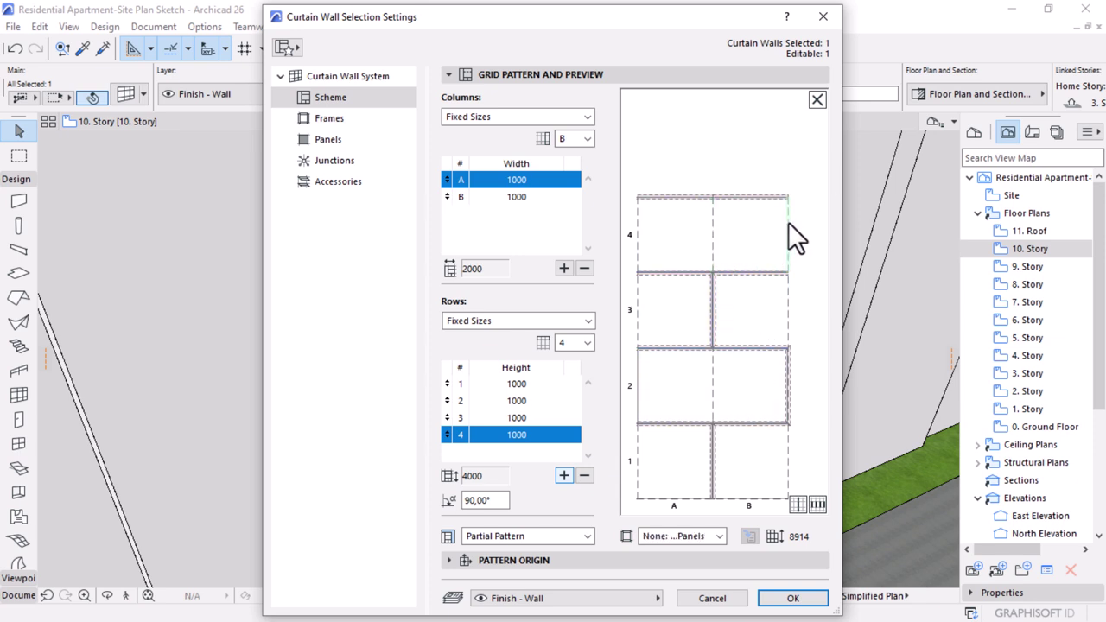
{"action": "left_click", "coordinate": [698, 536]}
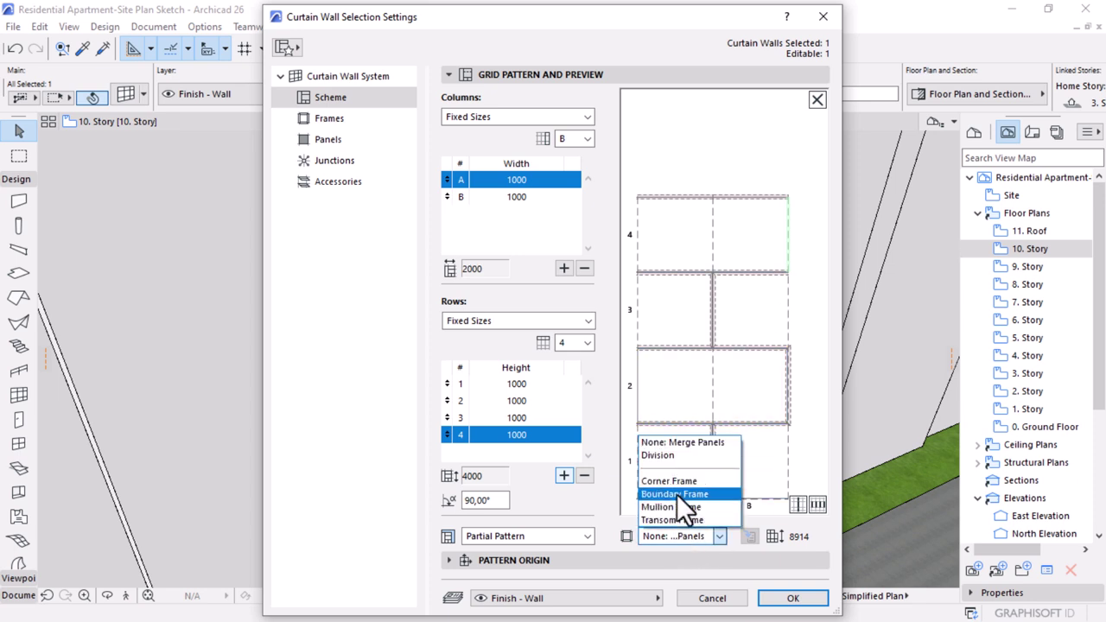
{"action": "left_click", "coordinate": [657, 520]}
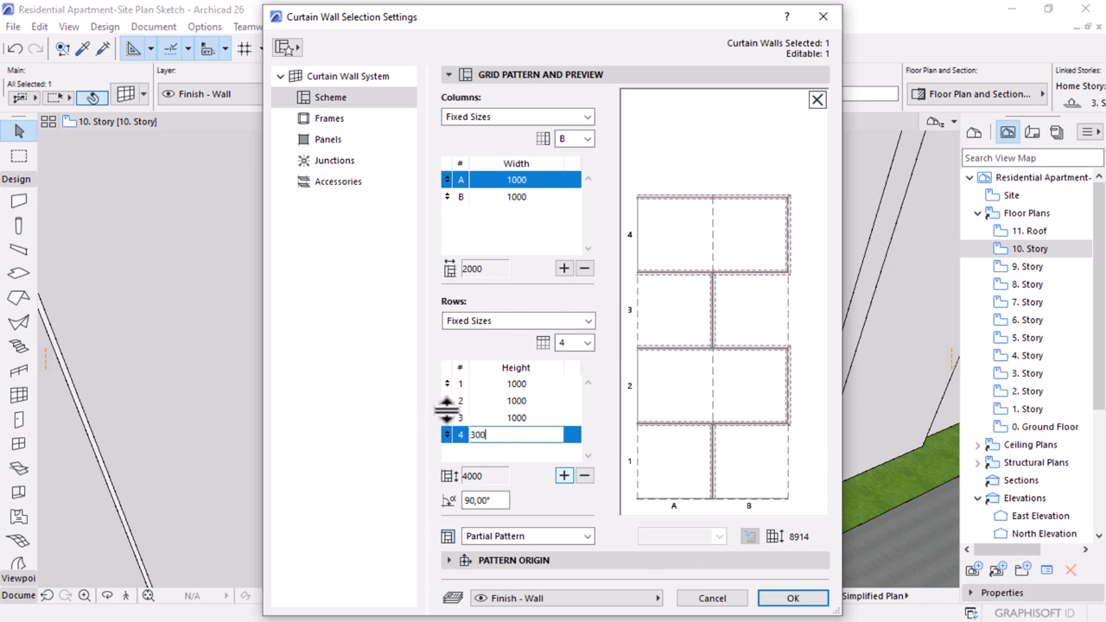
- Set the heights of all four pattern rows to 300 mm
{"action": "left_click", "coordinate": [526, 418]}
{"action": "type", "text": "300"}
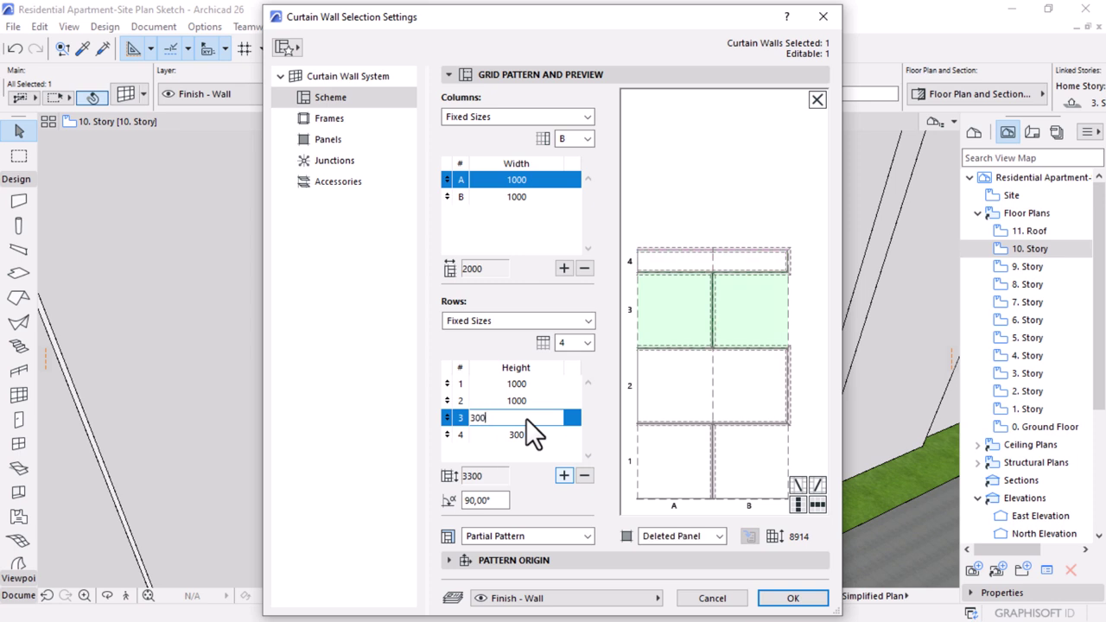
{"action": "left_click", "coordinate": [543, 398]}
{"action": "type", "text": "3"}
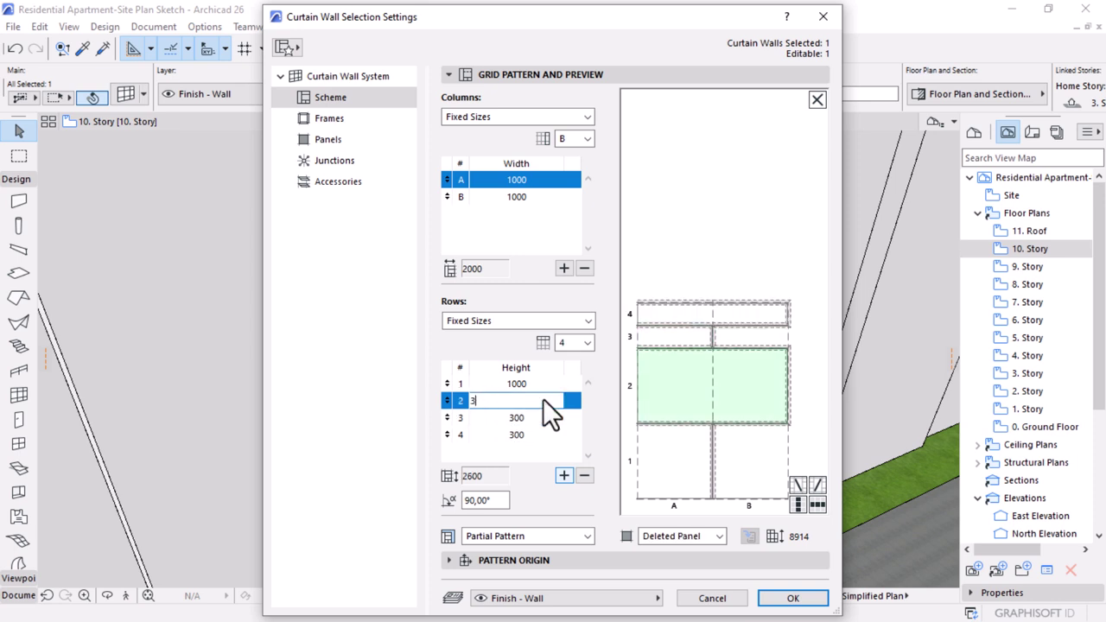
{"action": "type", "text": "00"}
{"action": "left_click", "coordinate": [538, 385]}
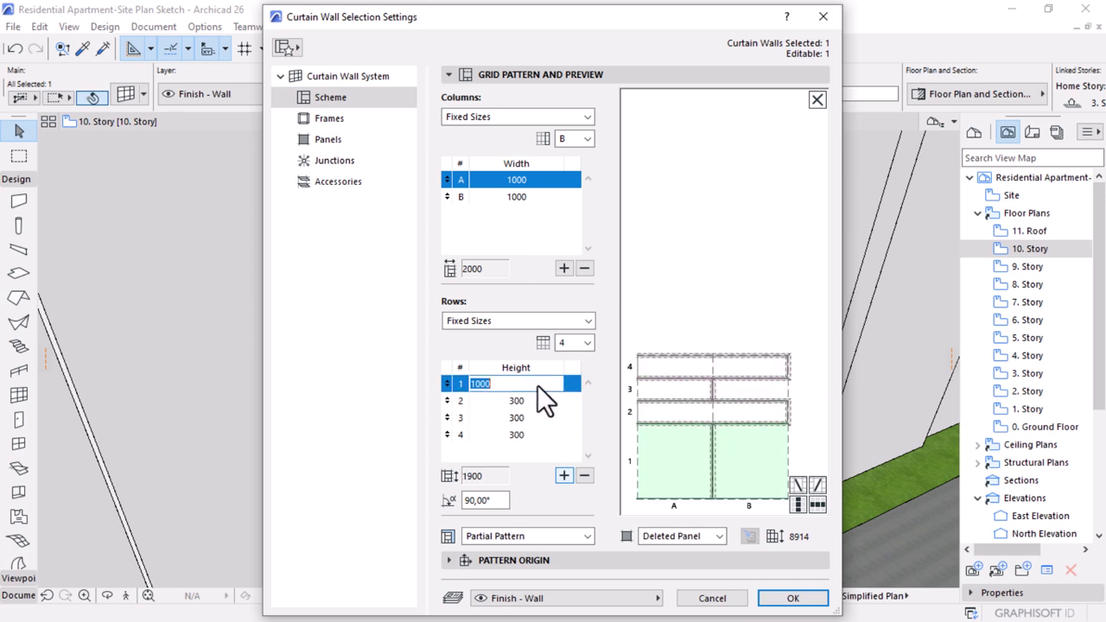
{"action": "type", "text": "300"}
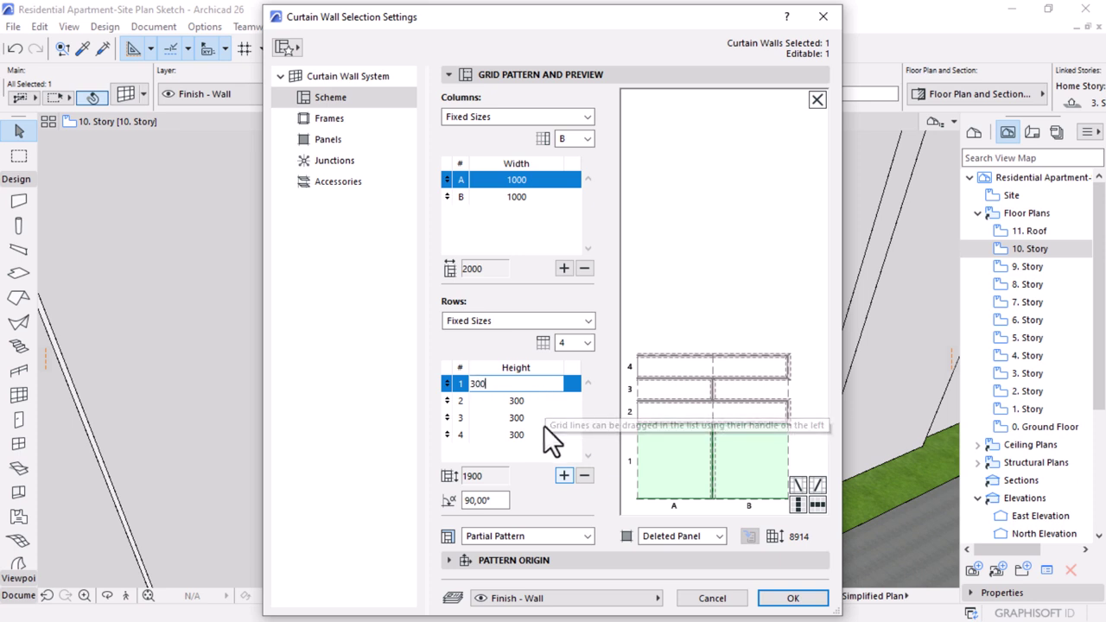
{"action": "left_click", "coordinate": [544, 423]}
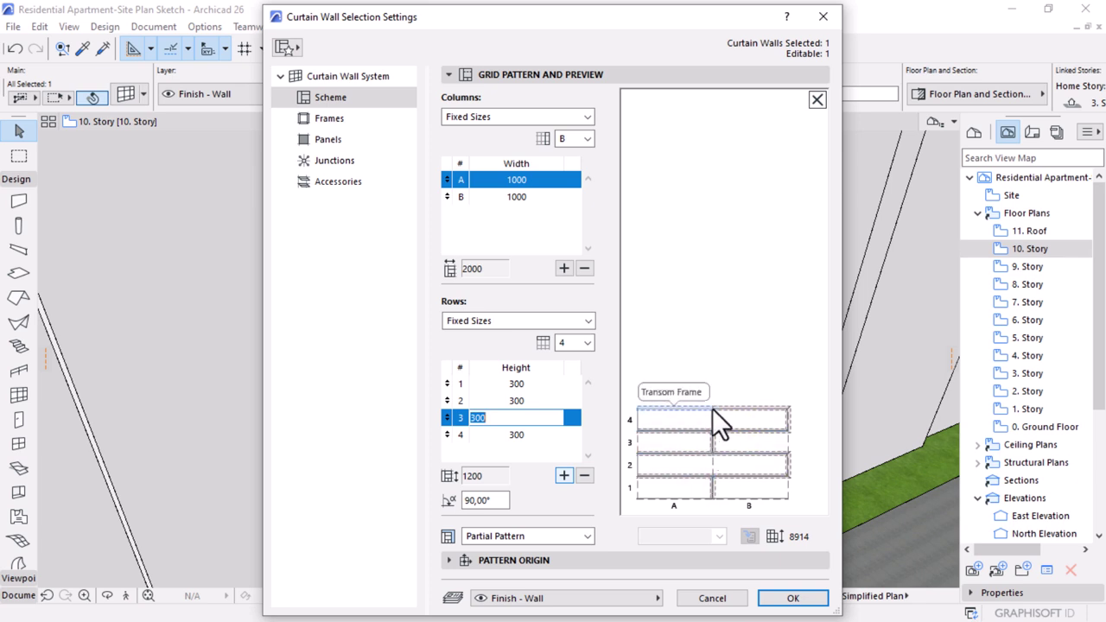
- Open the Transom Frame class's type and geometry settings
{"action": "left_click", "coordinate": [321, 122]}
{"action": "left_click", "coordinate": [451, 157]}
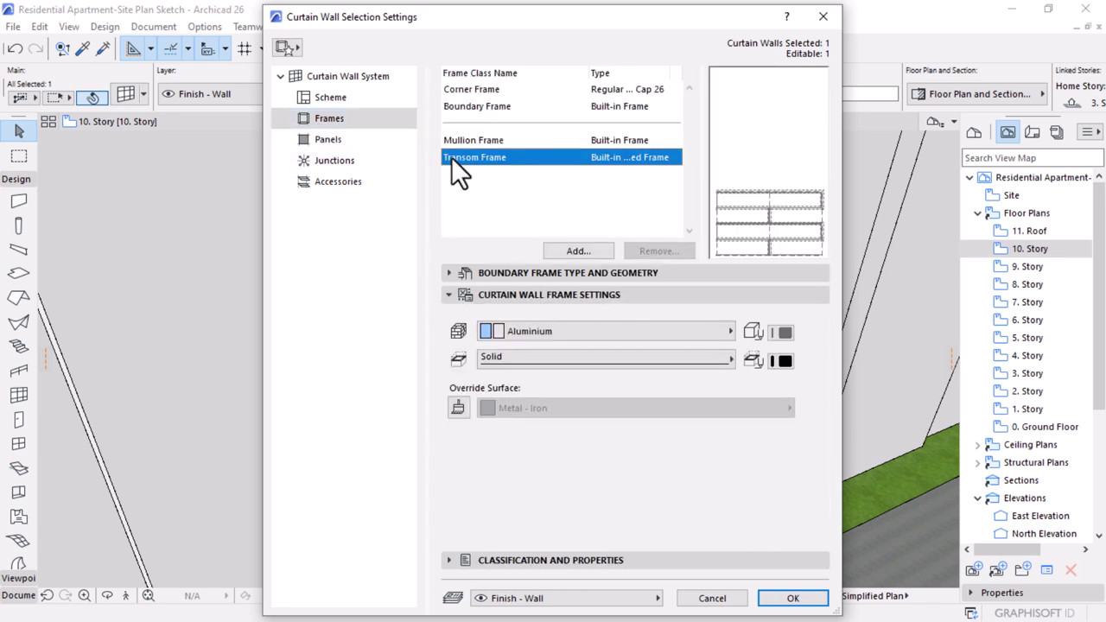
{"action": "left_click", "coordinate": [453, 273]}
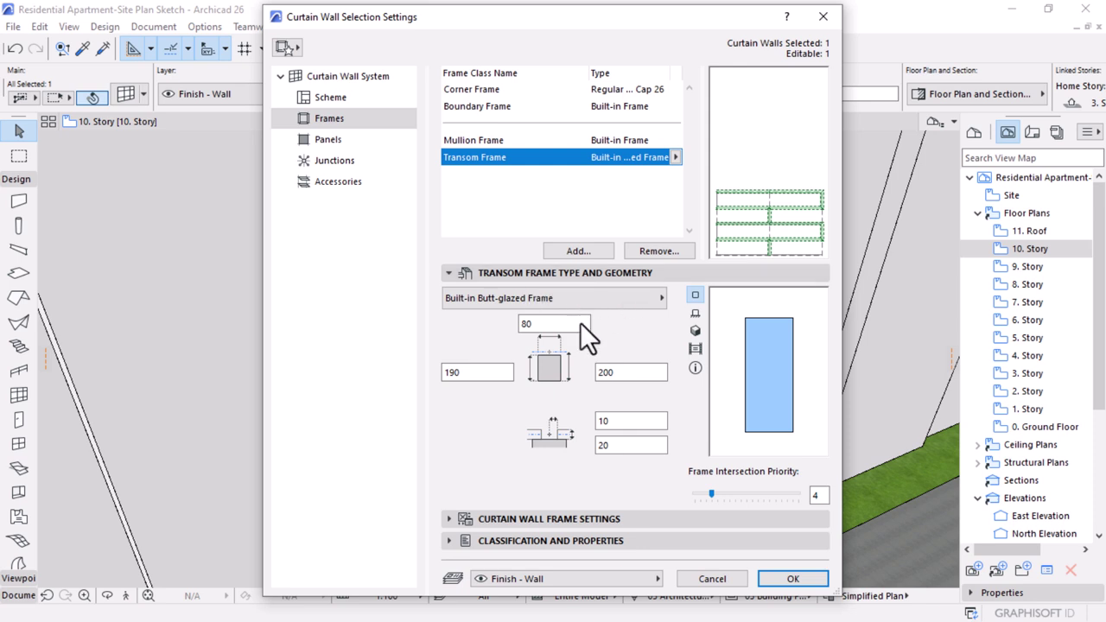
- Try a Transom Frame section with a width of 300 mm and a depth of 300 mm
{"action": "double_click", "coordinate": [573, 323]}
{"action": "type", "text": "300"}
{"action": "double_click", "coordinate": [486, 373]}
{"action": "type", "text": "300"}
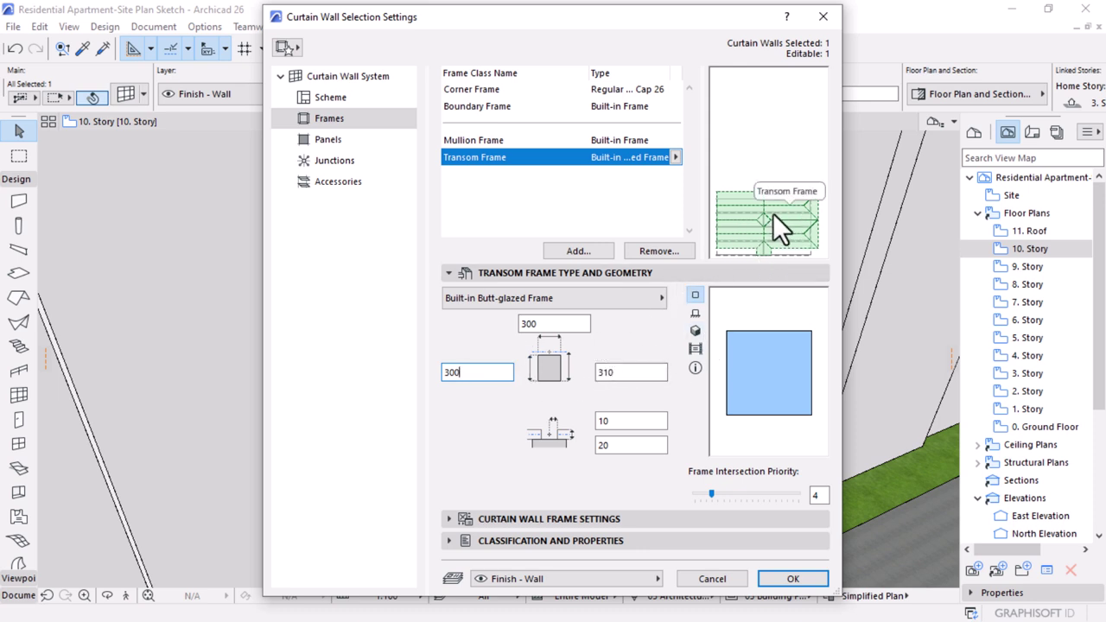
- Set the Transom Frame's width to 100 mm and its depth to 80 mm, and apply the settings to the curtain wall
{"action": "left_click", "coordinate": [566, 323]}
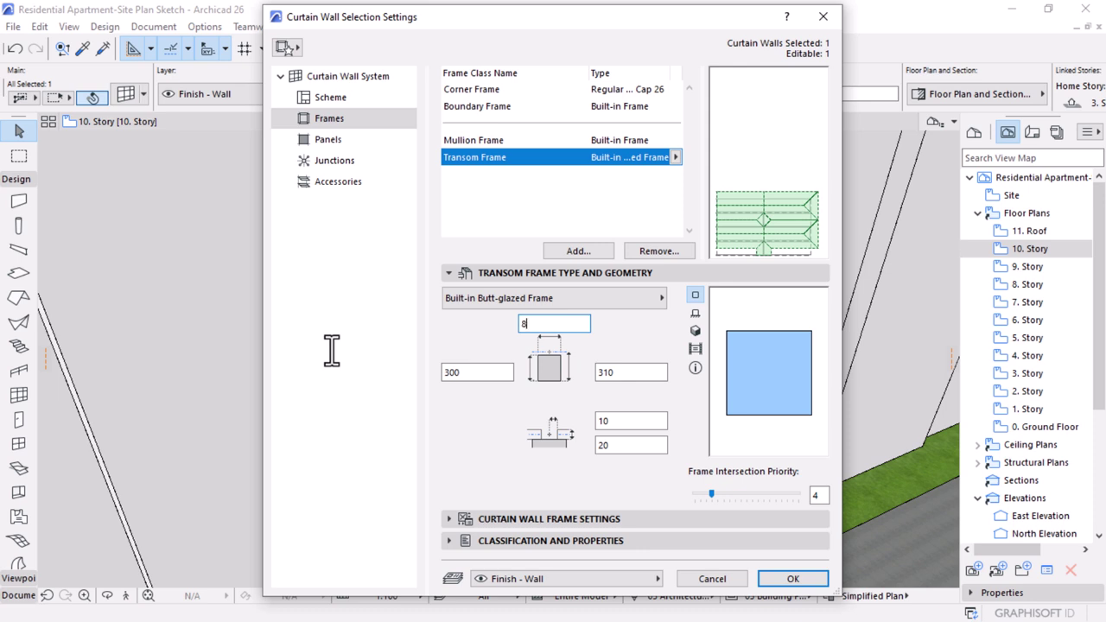
{"action": "left_click", "coordinate": [487, 373]}
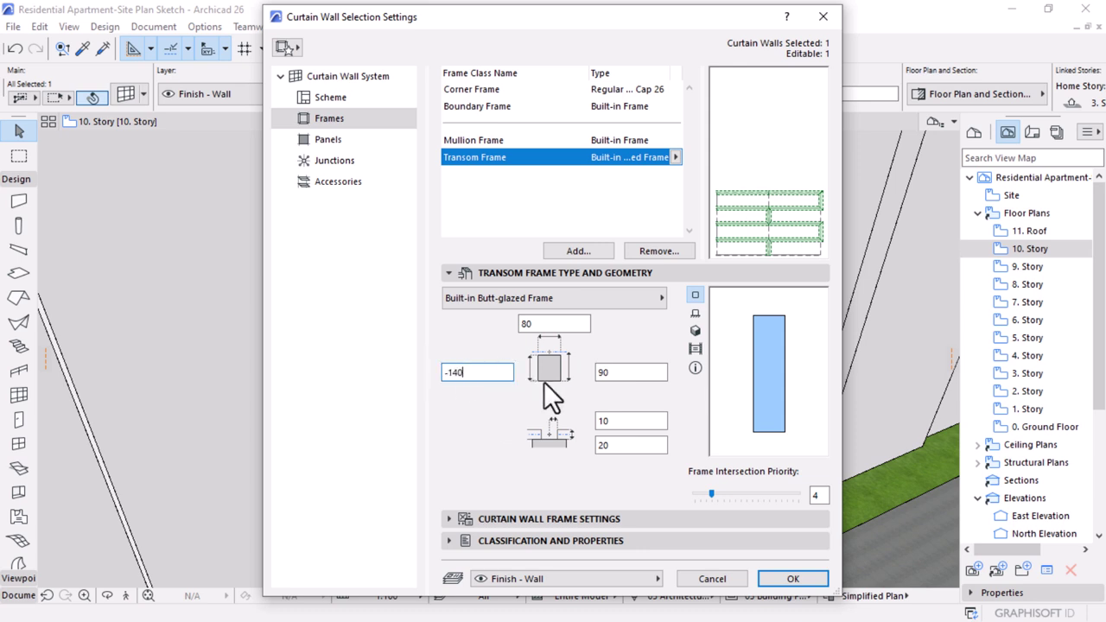
{"action": "key", "text": "BackSpace"}
{"action": "key", "text": "BackSpace"}
{"action": "key", "text": "BackSpace"}
{"action": "key", "text": "BackSpace"}
{"action": "type", "text": "80"}
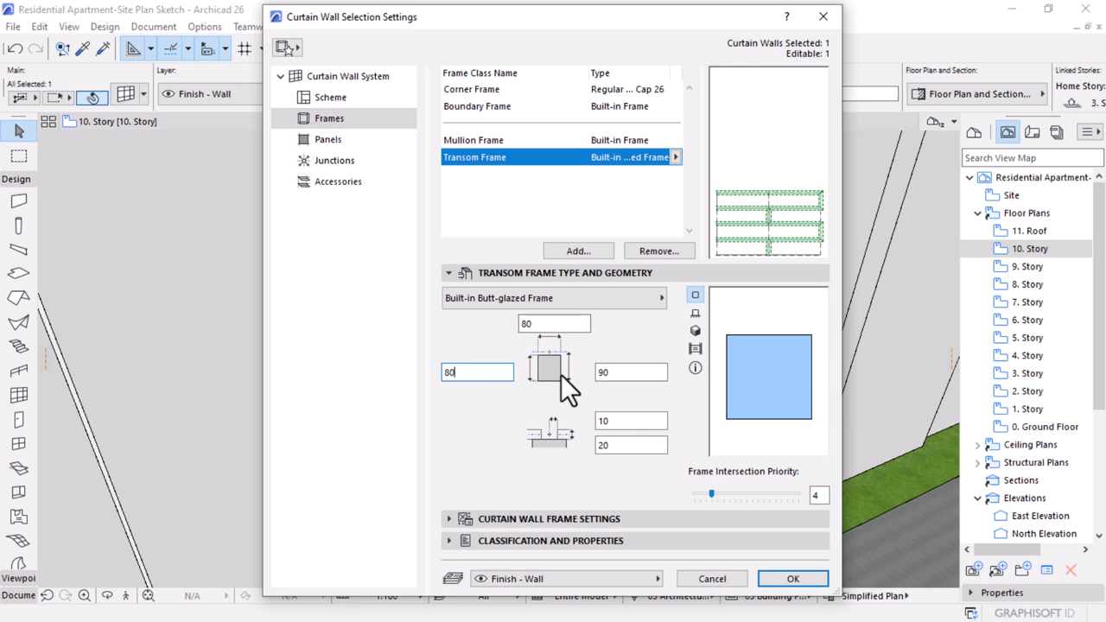
{"action": "left_click", "coordinate": [548, 323]}
{"action": "left_click", "coordinate": [791, 579]}
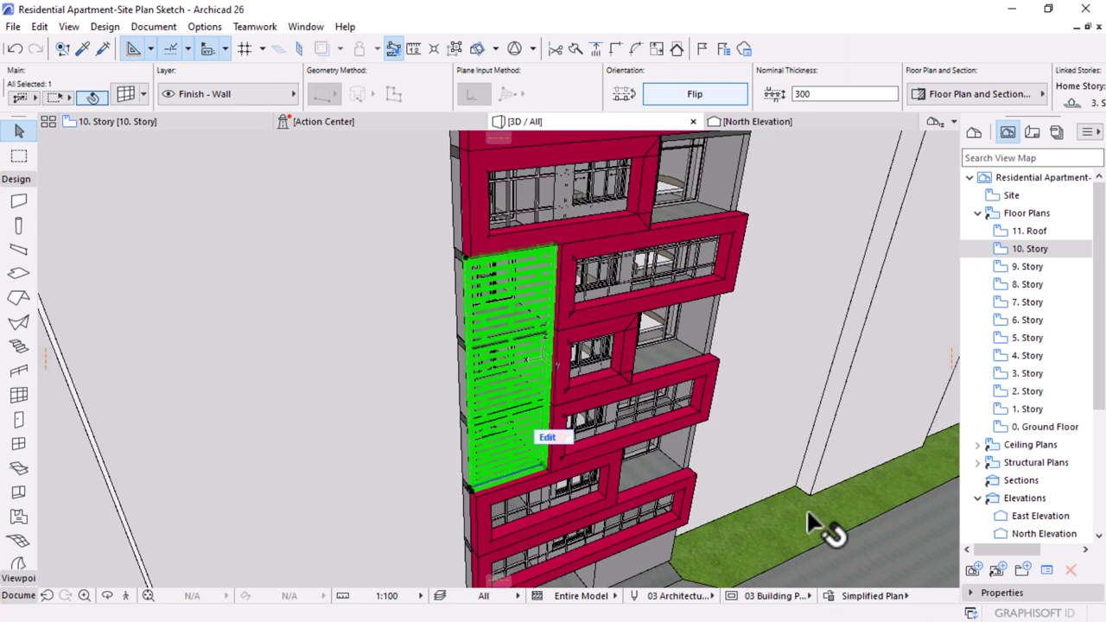
- Change the selected curtain wall's Boundary Frame type to Invisible and apply the settings
{"action": "middle_click_drag", "start_coordinate": [803, 566], "coordinate": [683, 469], "text": "shift"}
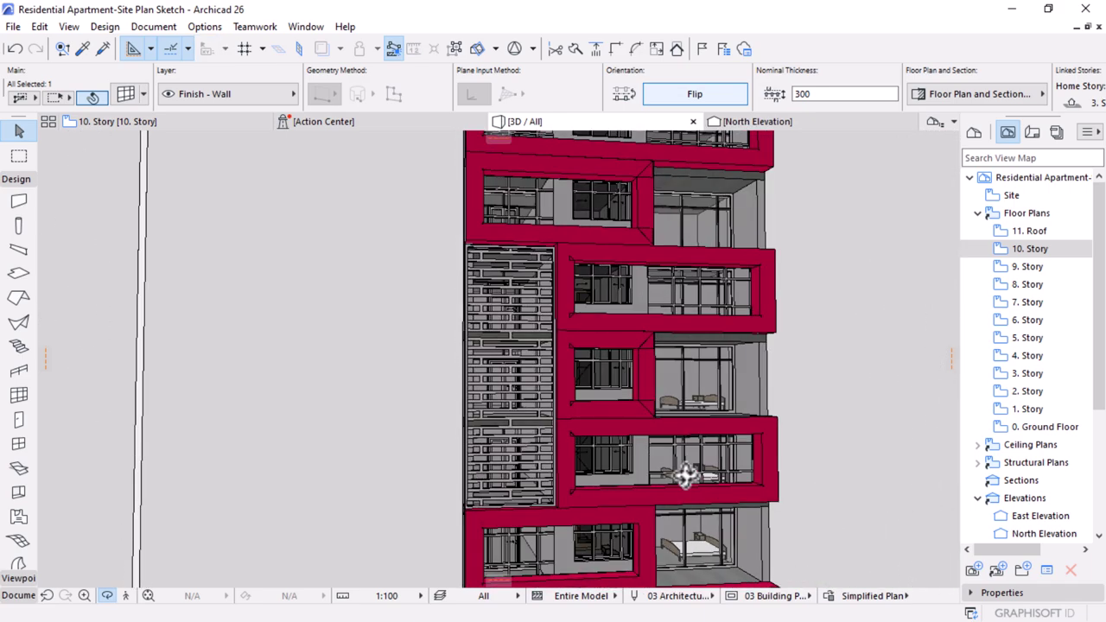
{"action": "left_click", "coordinate": [458, 239]}
{"action": "scroll", "coordinate": [462, 249], "scroll_direction": "up", "scroll_amount": 5}
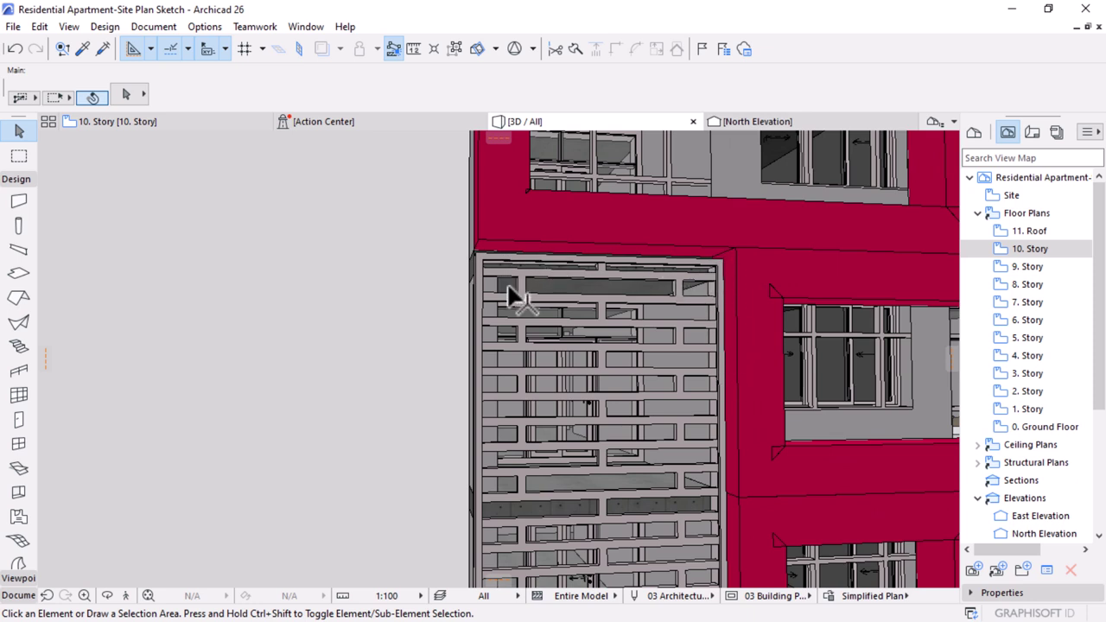
{"action": "left_click", "coordinate": [518, 341]}
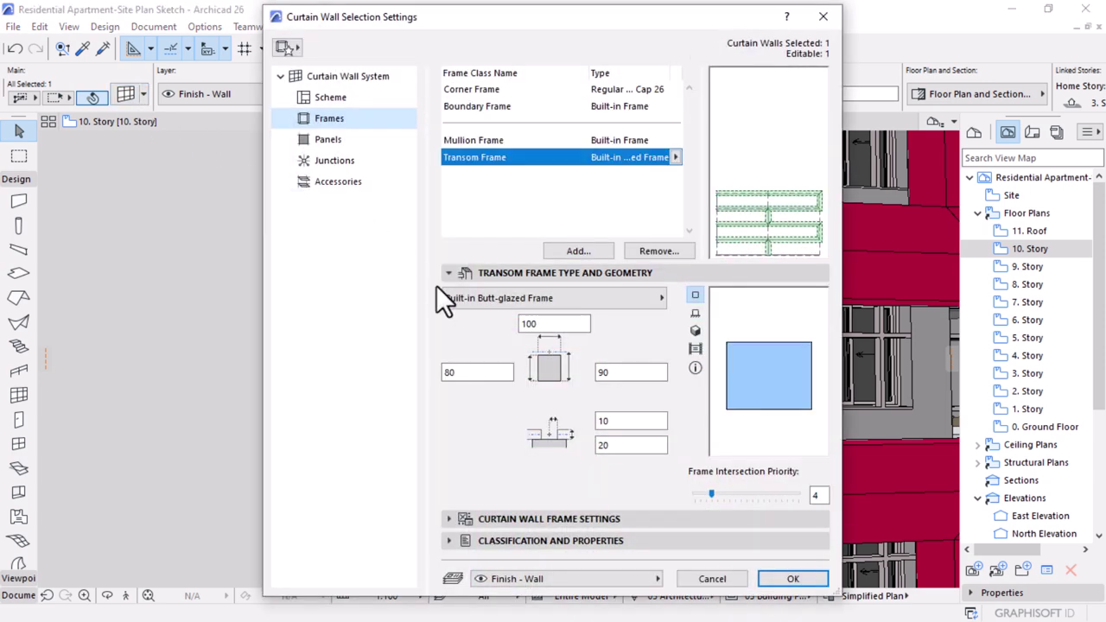
{"action": "left_click", "coordinate": [462, 106]}
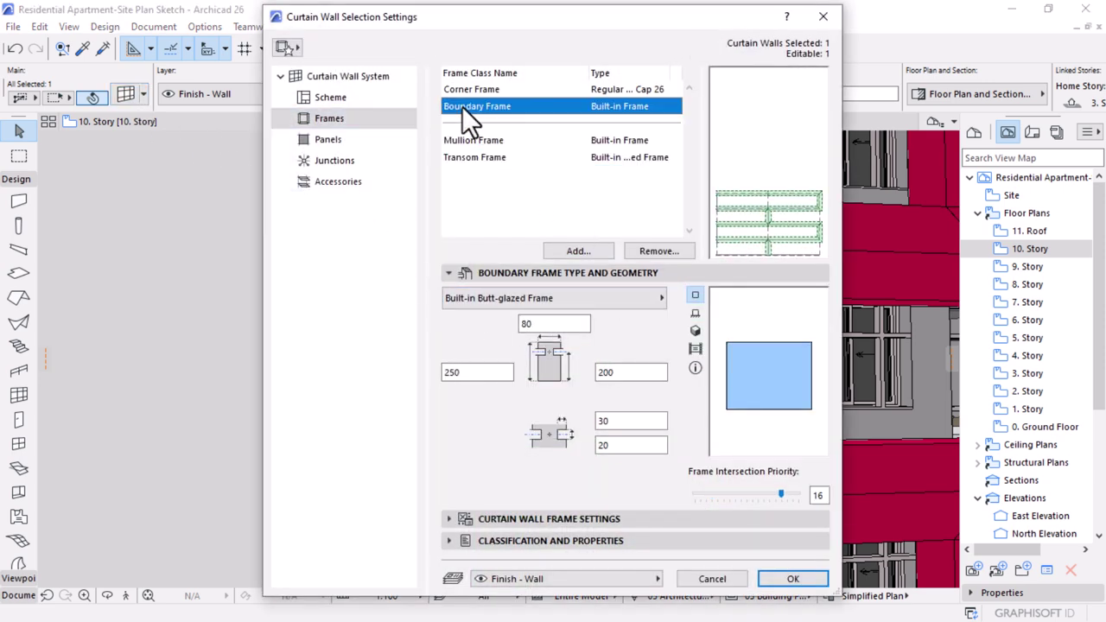
{"action": "left_click", "coordinate": [674, 106]}
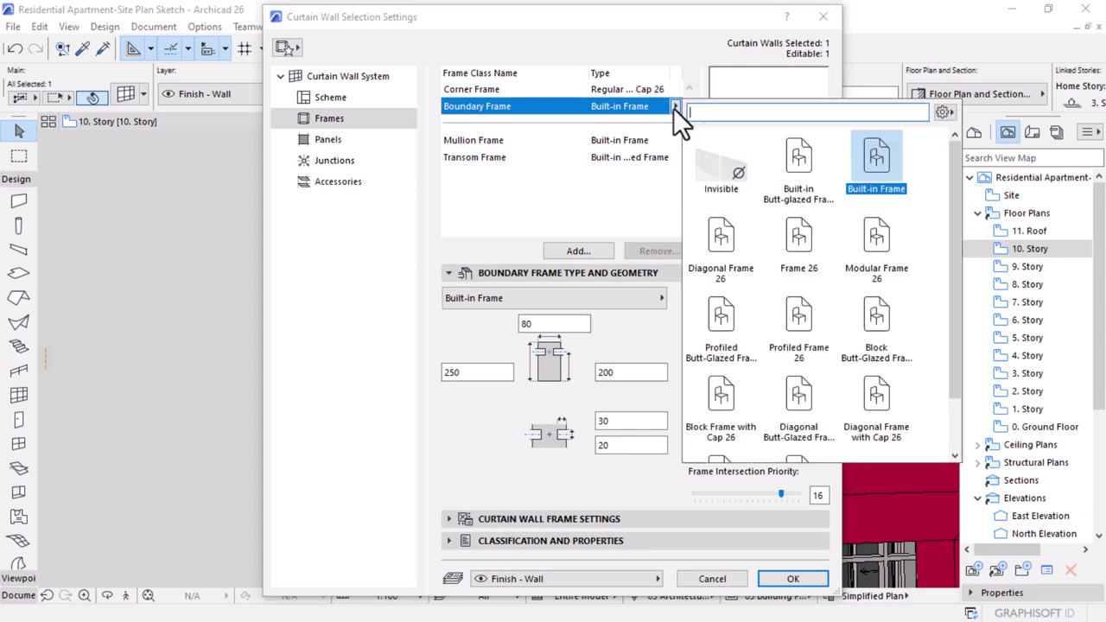
{"action": "left_click", "coordinate": [720, 162]}
{"action": "left_click", "coordinate": [792, 578]}
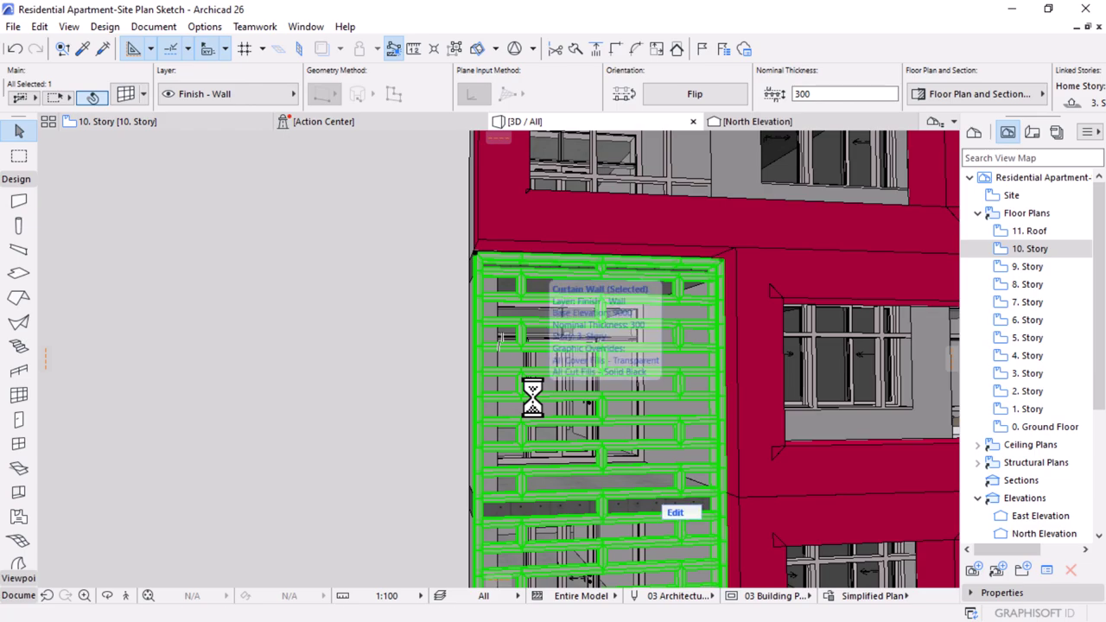
{"action": "middle_click_drag", "start_coordinate": [545, 291], "coordinate": [636, 340], "text": "shift"}
{"action": "scroll", "coordinate": [637, 340], "scroll_direction": "up", "scroll_amount": 3}
{"action": "scroll", "coordinate": [636, 340], "scroll_direction": "up", "scroll_amount": 1}
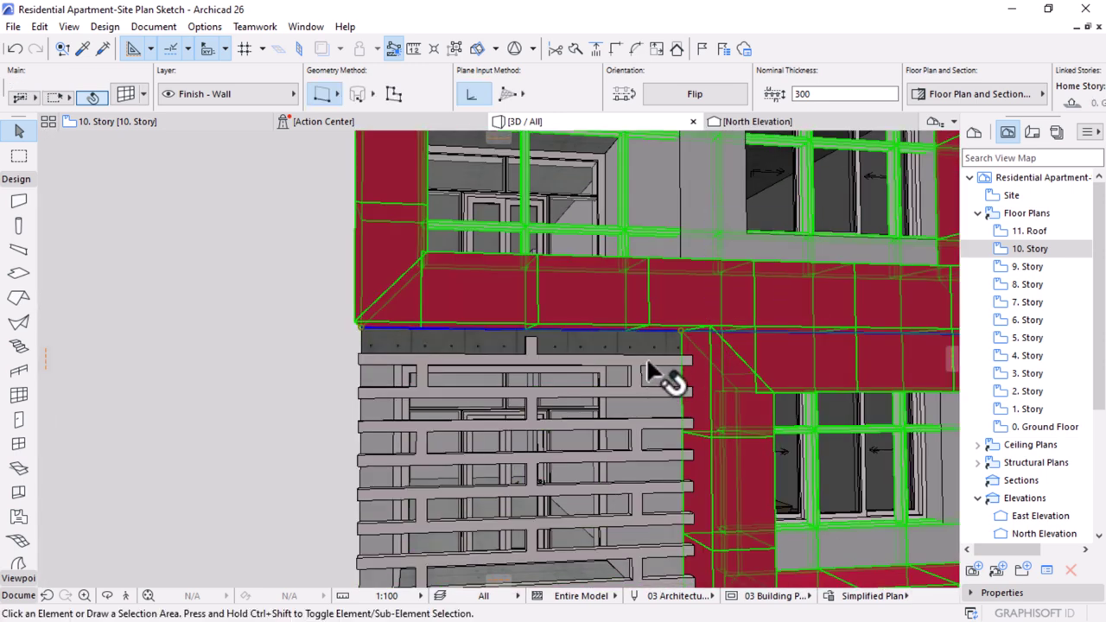
{"action": "left_click", "coordinate": [646, 355]}
{"action": "left_click", "coordinate": [350, 344]}
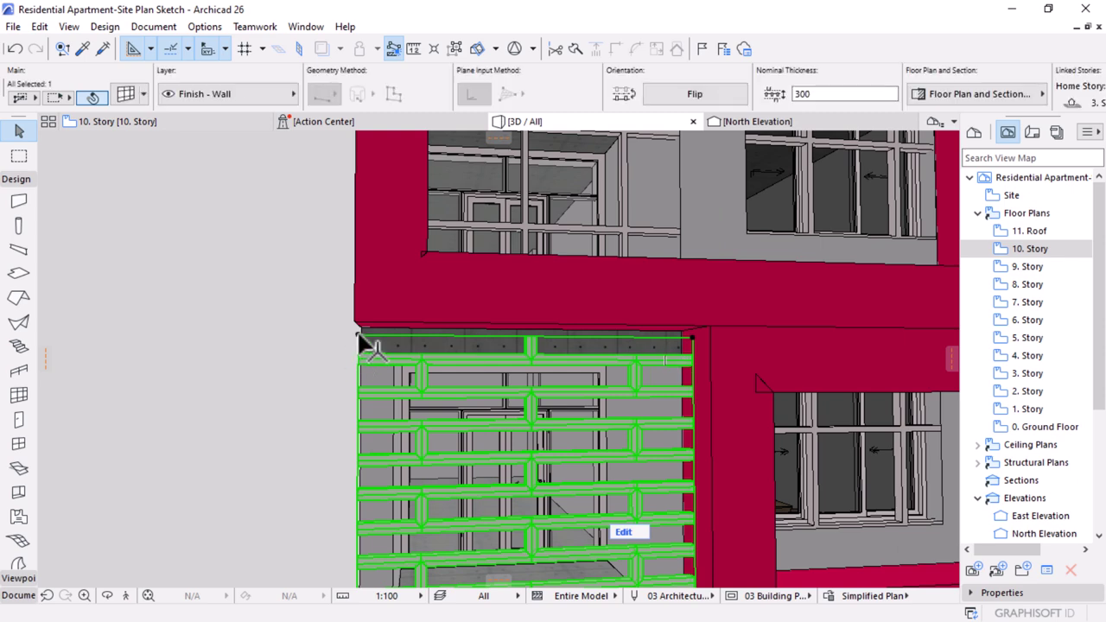
{"action": "left_click", "coordinate": [358, 331]}
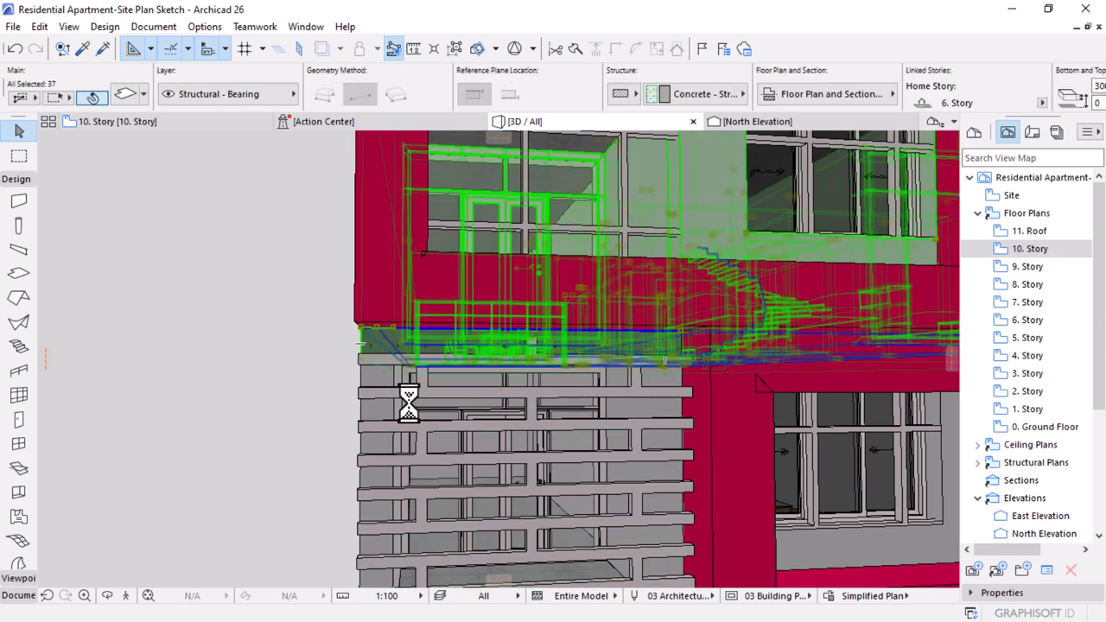
{"action": "key", "text": "Escape"}
- Select the staggered-frame curtain wall and set its height to 9000 mm to meet the red frame above
{"action": "middle_click_drag", "start_coordinate": [447, 444], "coordinate": [403, 388], "text": "shift"}
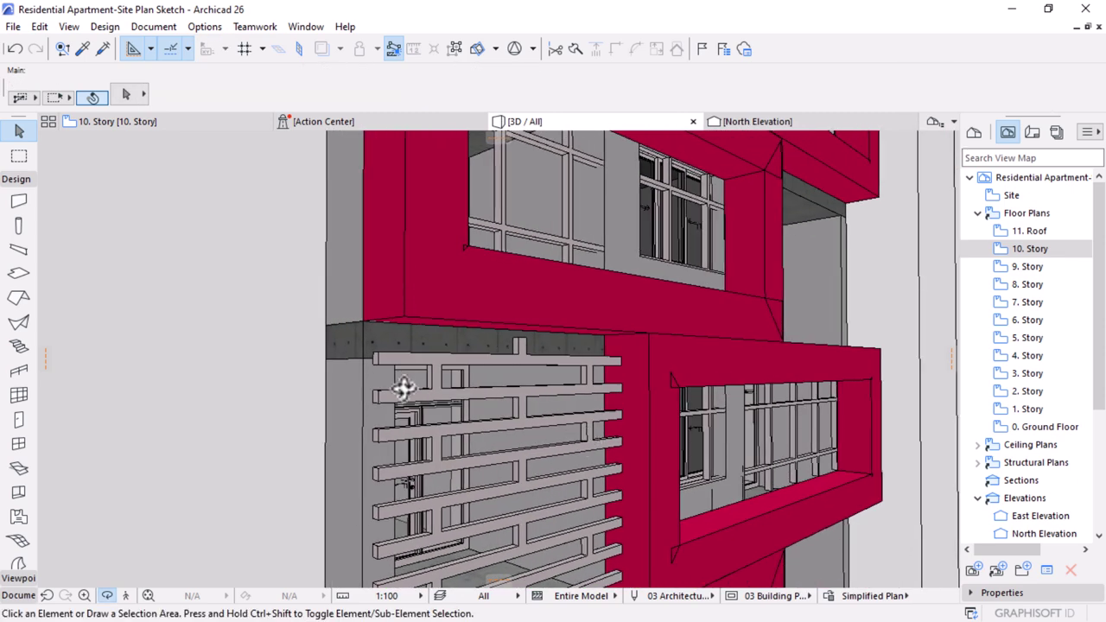
{"action": "left_click", "coordinate": [380, 355]}
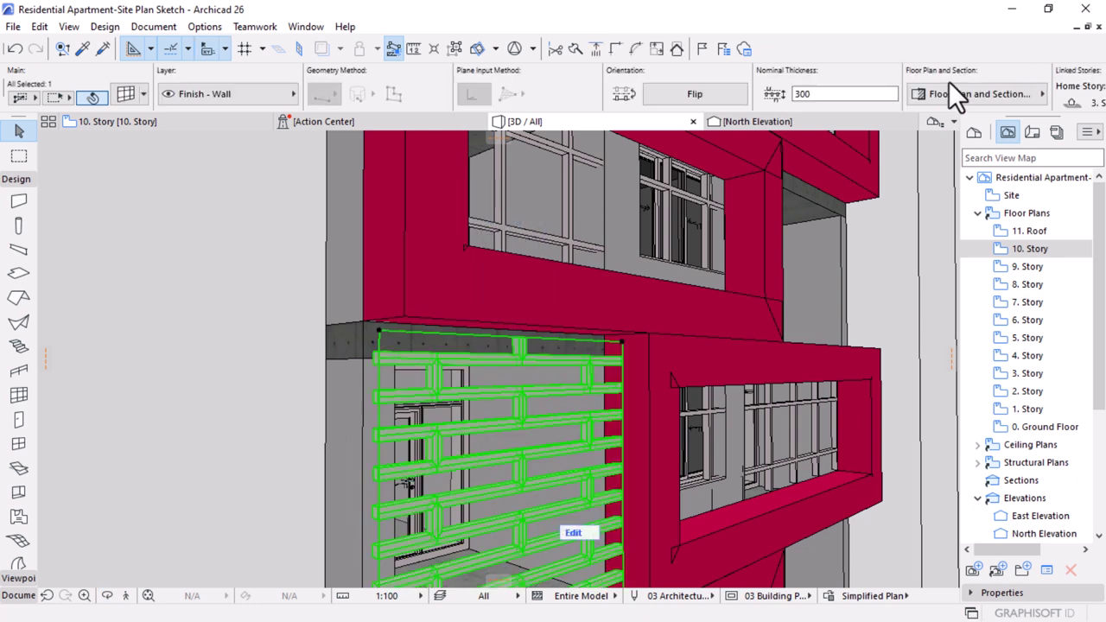
{"action": "scroll", "coordinate": [948, 81], "scroll_direction": "down", "scroll_amount": 8}
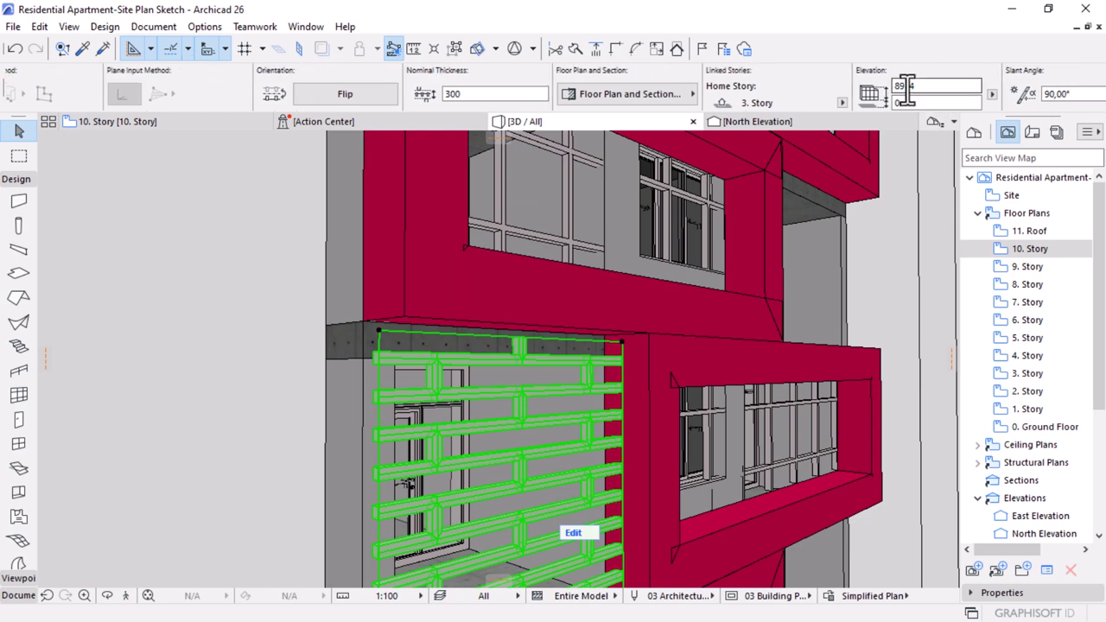
{"action": "left_click", "coordinate": [905, 87]}
{"action": "left_click_drag", "start_coordinate": [903, 86], "coordinate": [848, 87]}
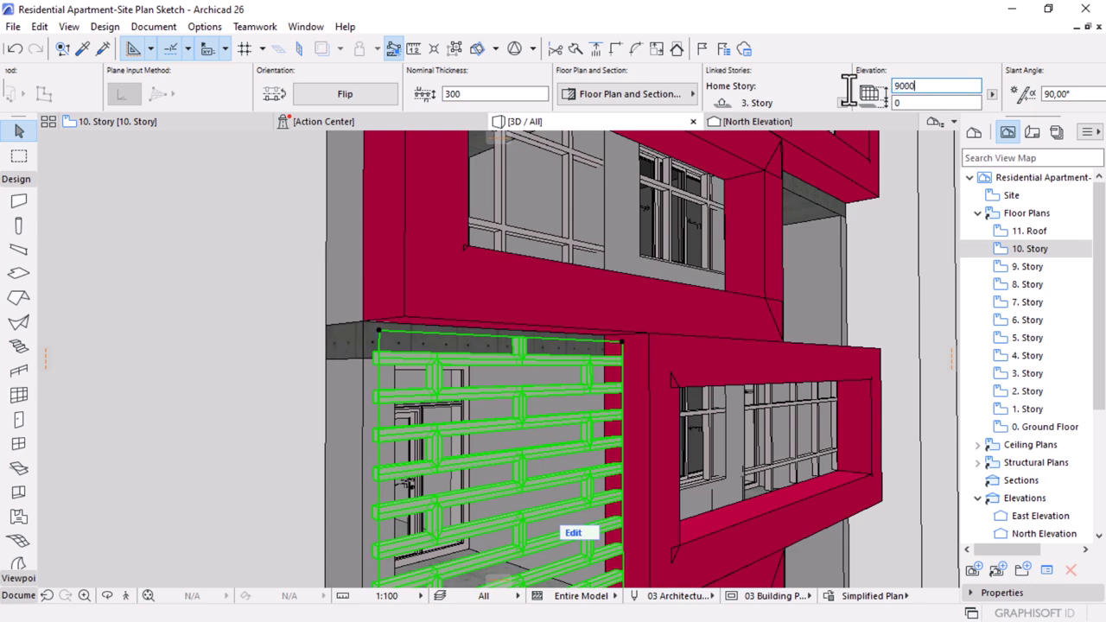
{"action": "type", "text": "9000"}
{"action": "key", "text": "Return"}
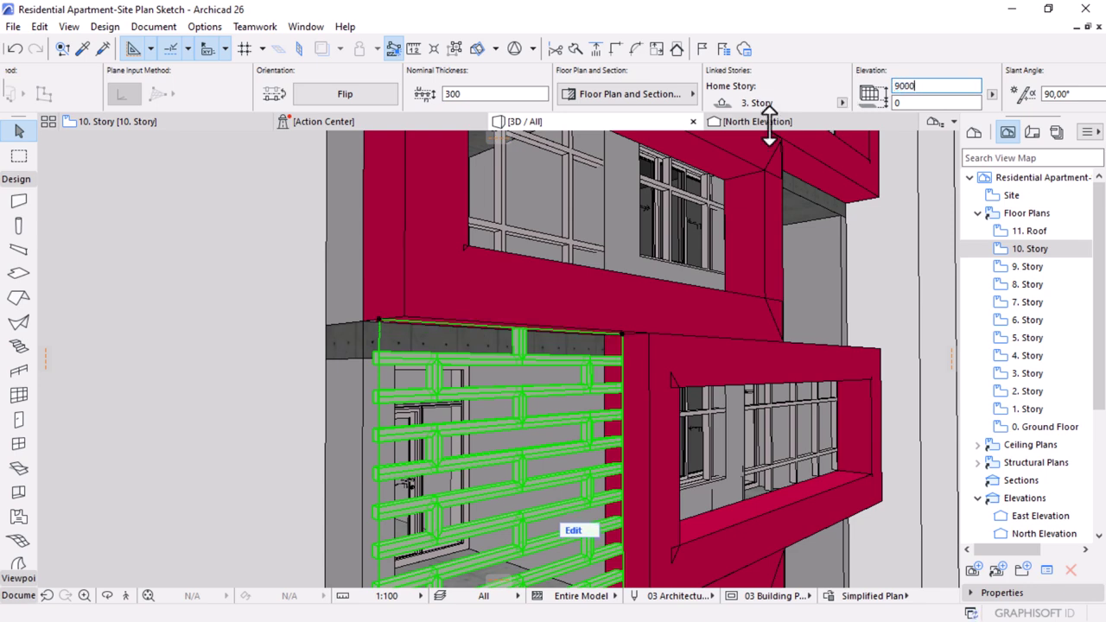
{"action": "scroll", "coordinate": [497, 193], "scroll_direction": "down", "scroll_amount": 3}
{"action": "scroll", "coordinate": [501, 259], "scroll_direction": "down", "scroll_amount": 3}
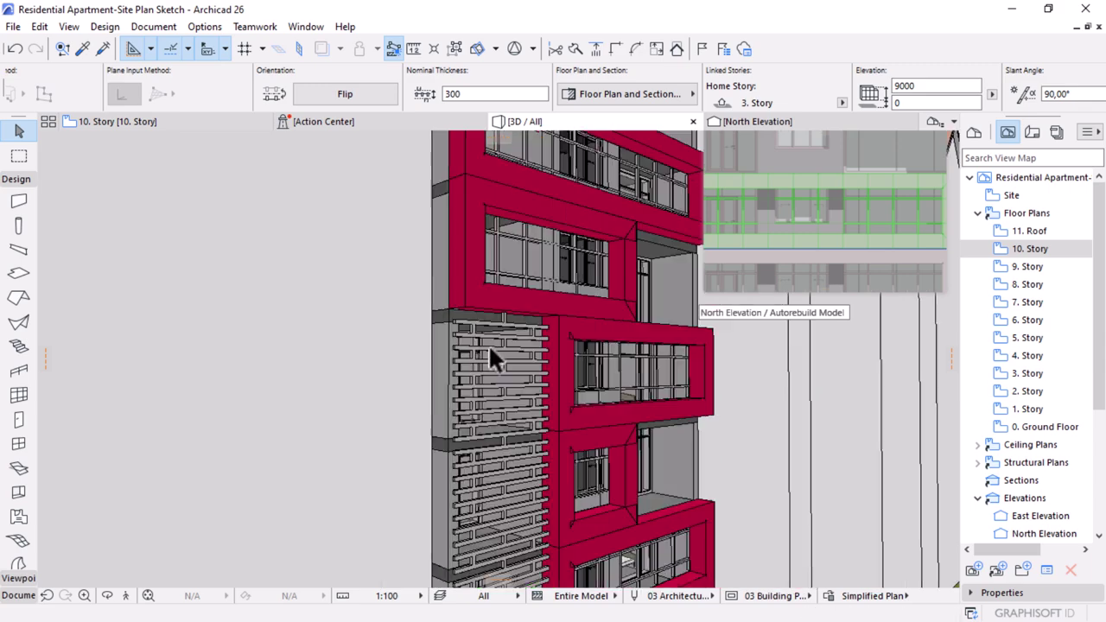
{"action": "middle_click_drag", "start_coordinate": [491, 353], "coordinate": [545, 444], "text": "shift"}
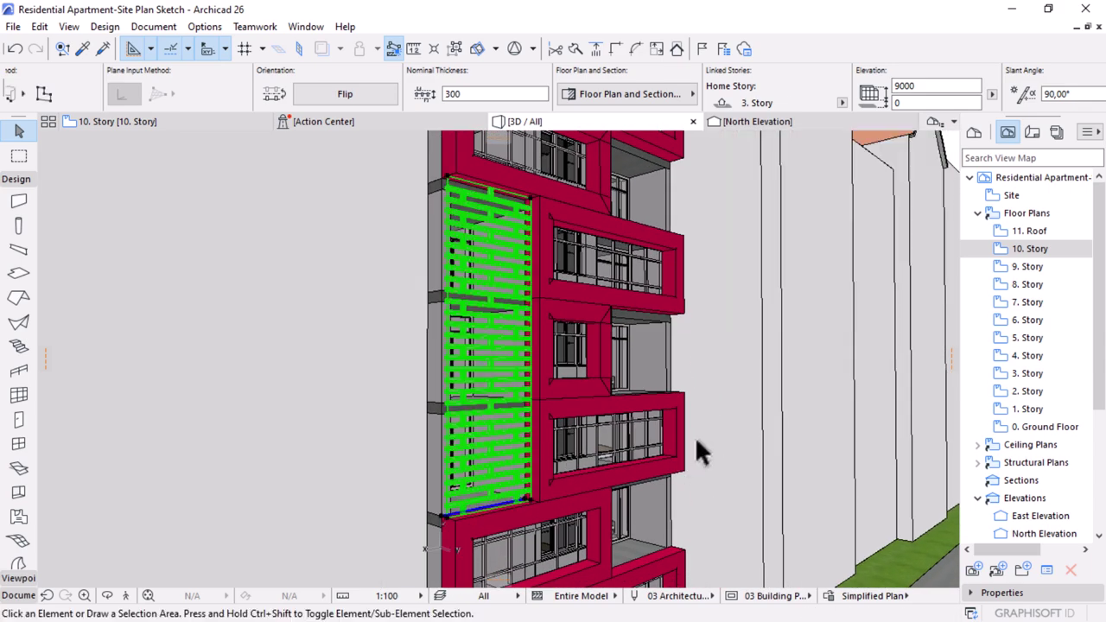
- Reselect the staggered-frame curtain wall and override its Transom Frame surface with Wood - Mahogany Vertical
{"action": "key", "text": "Escape"}
{"action": "middle_click_drag", "start_coordinate": [698, 452], "coordinate": [487, 390], "text": "shift"}
{"action": "scroll", "coordinate": [524, 355], "scroll_direction": "up", "scroll_amount": 5}
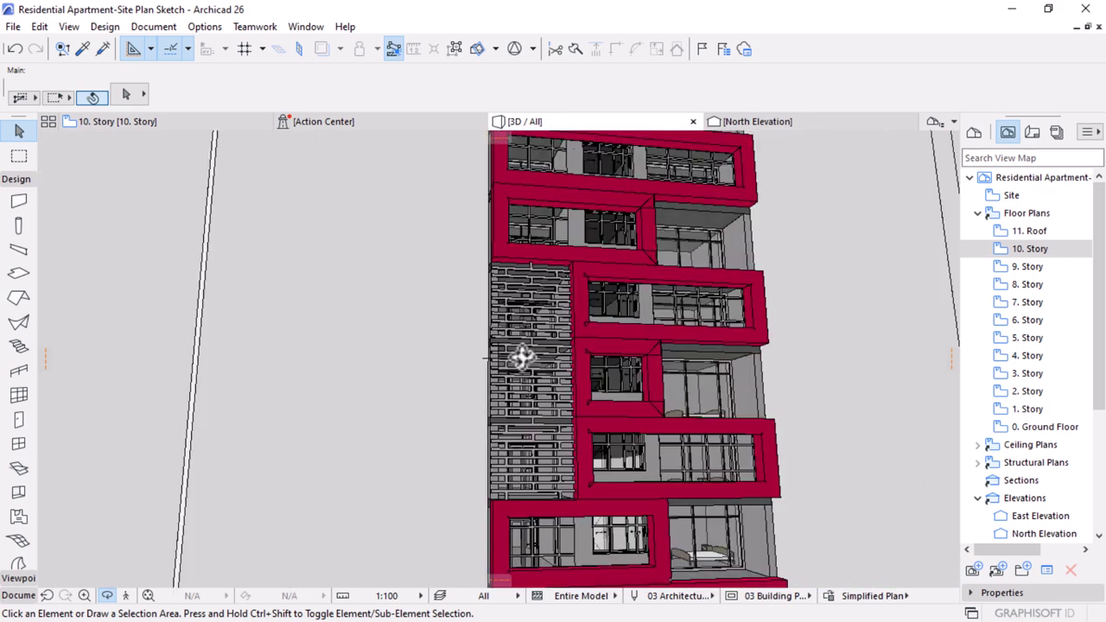
{"action": "key", "text": "ctrl+z"}
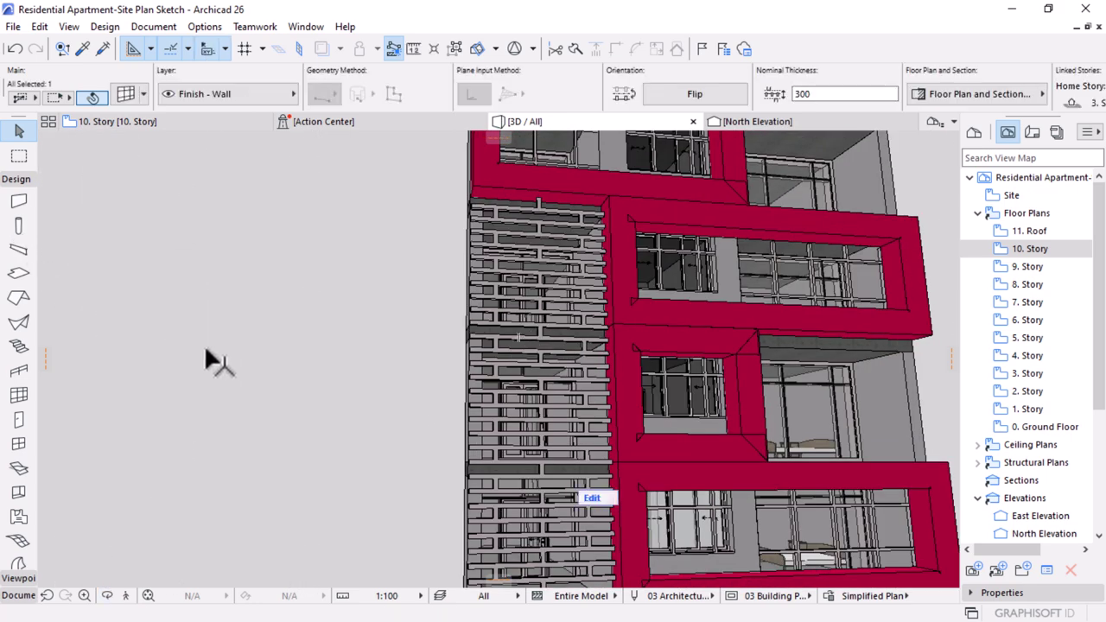
{"action": "left_click", "coordinate": [129, 96]}
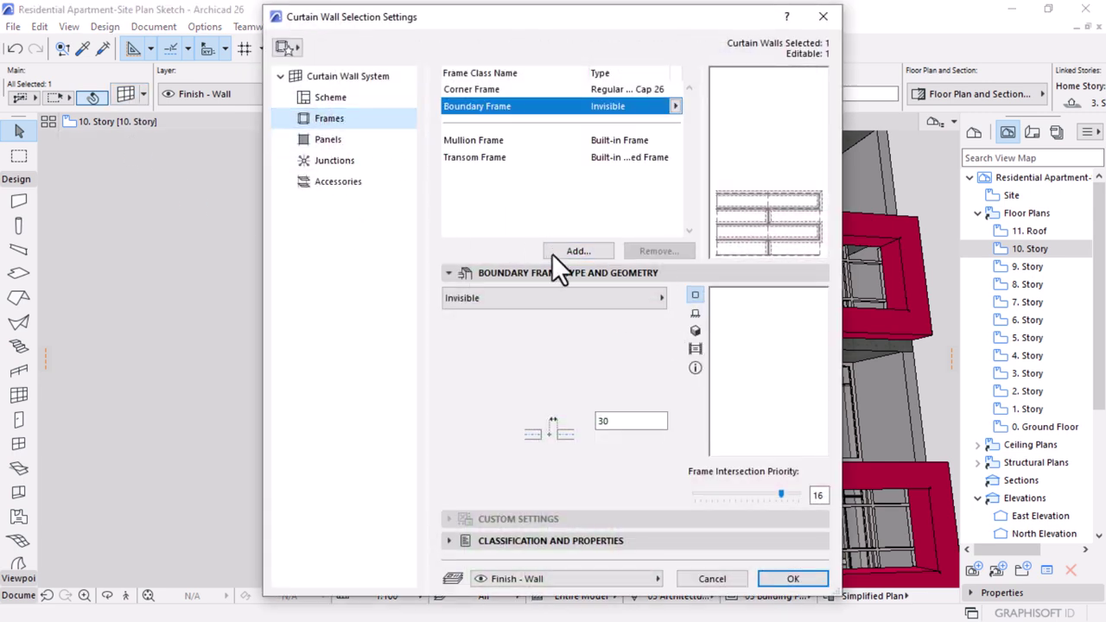
{"action": "left_click", "coordinate": [496, 157]}
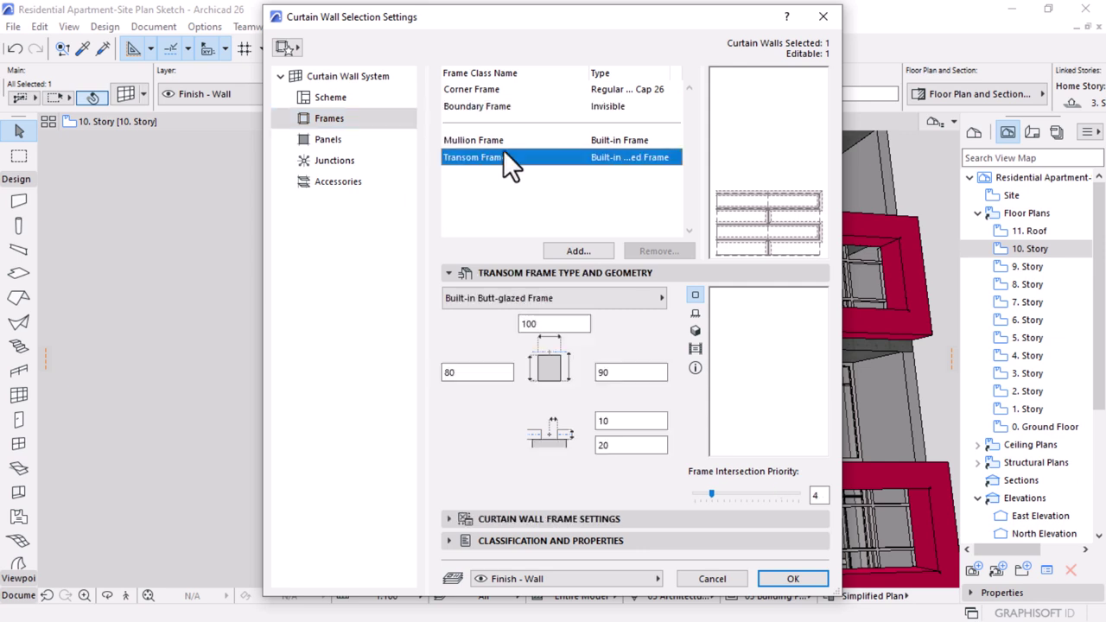
{"action": "left_click", "coordinate": [499, 521]}
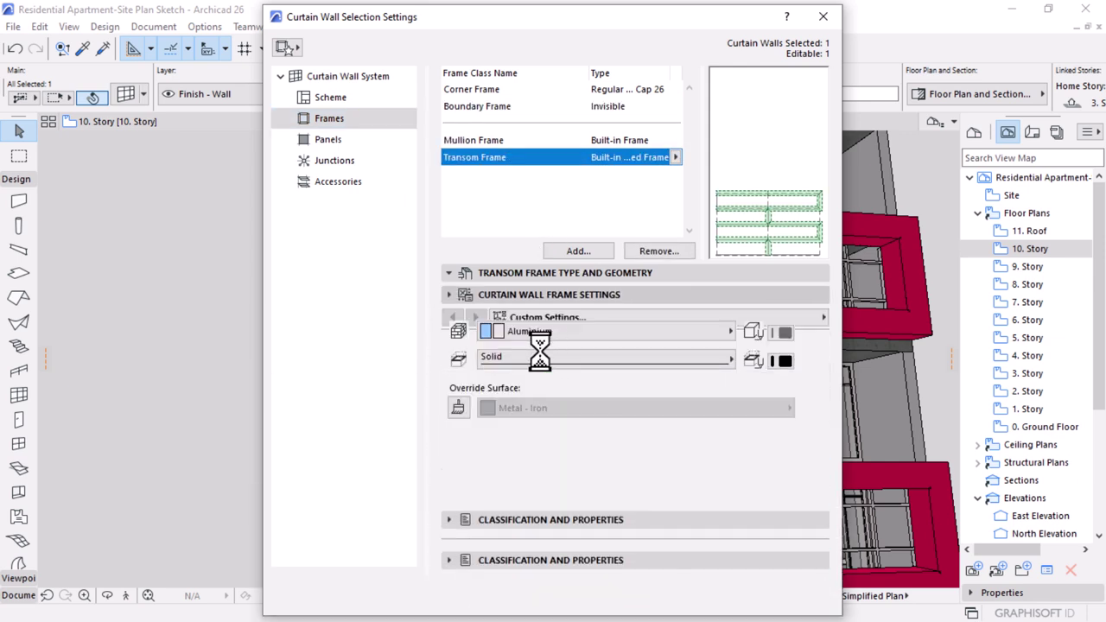
{"action": "left_click", "coordinate": [461, 408]}
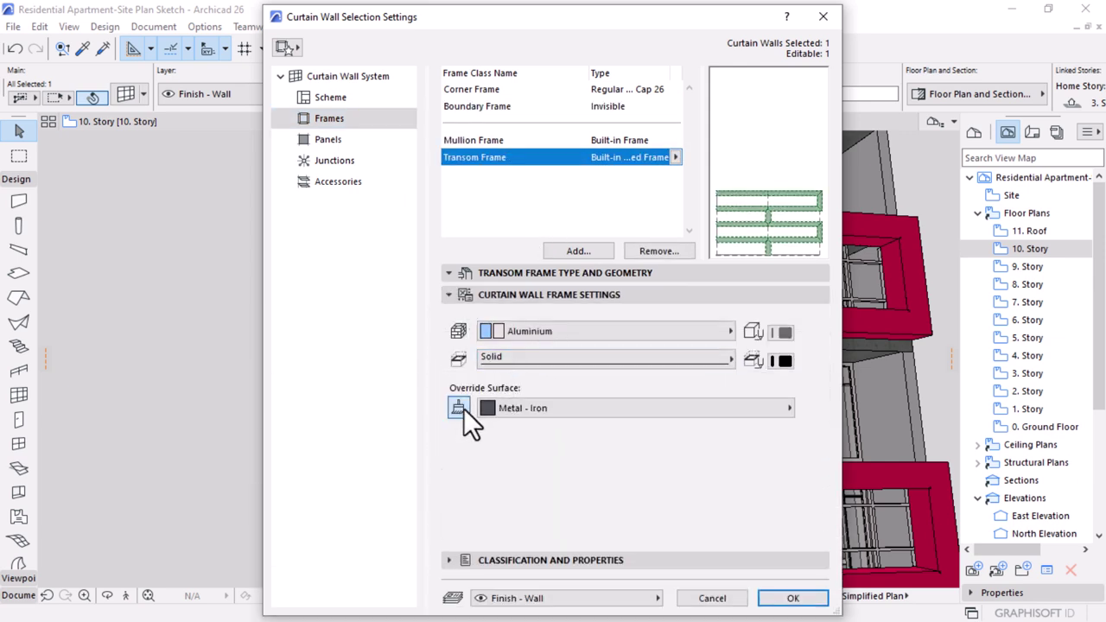
{"action": "left_click", "coordinate": [534, 412]}
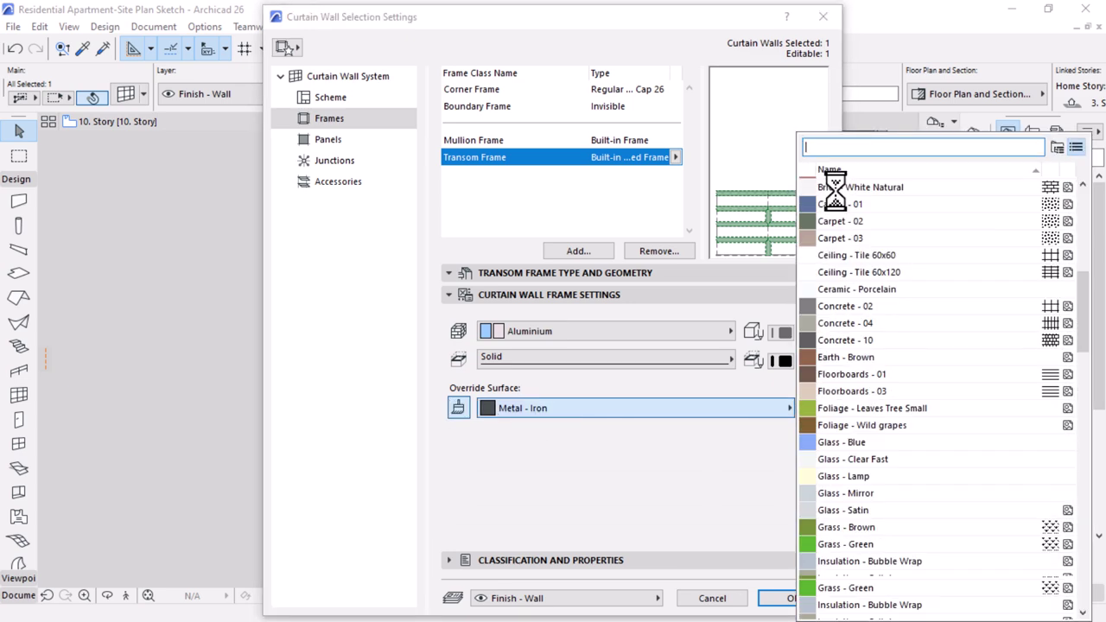
{"action": "type", "text": "woo"}
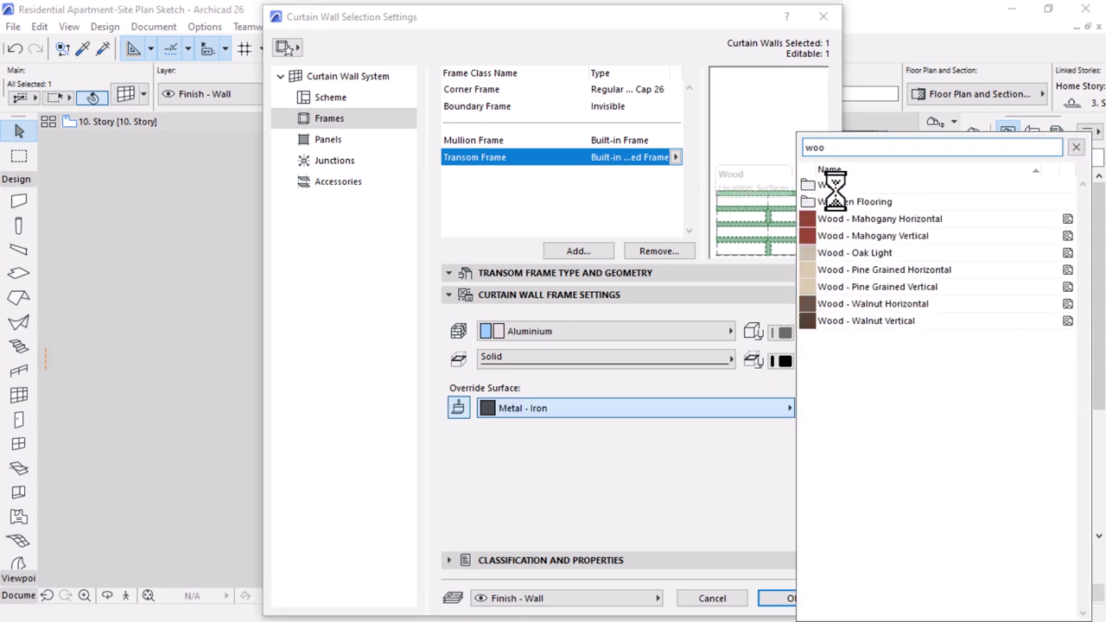
{"action": "type", "text": "d"}
{"action": "left_click", "coordinate": [854, 235]}
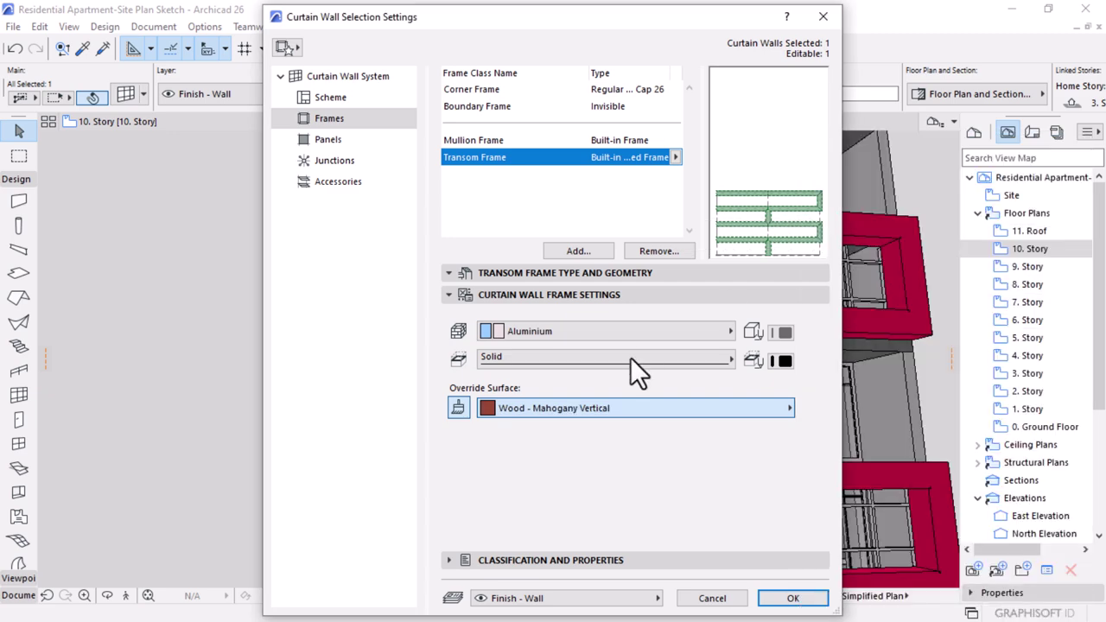
{"action": "left_click", "coordinate": [786, 598]}
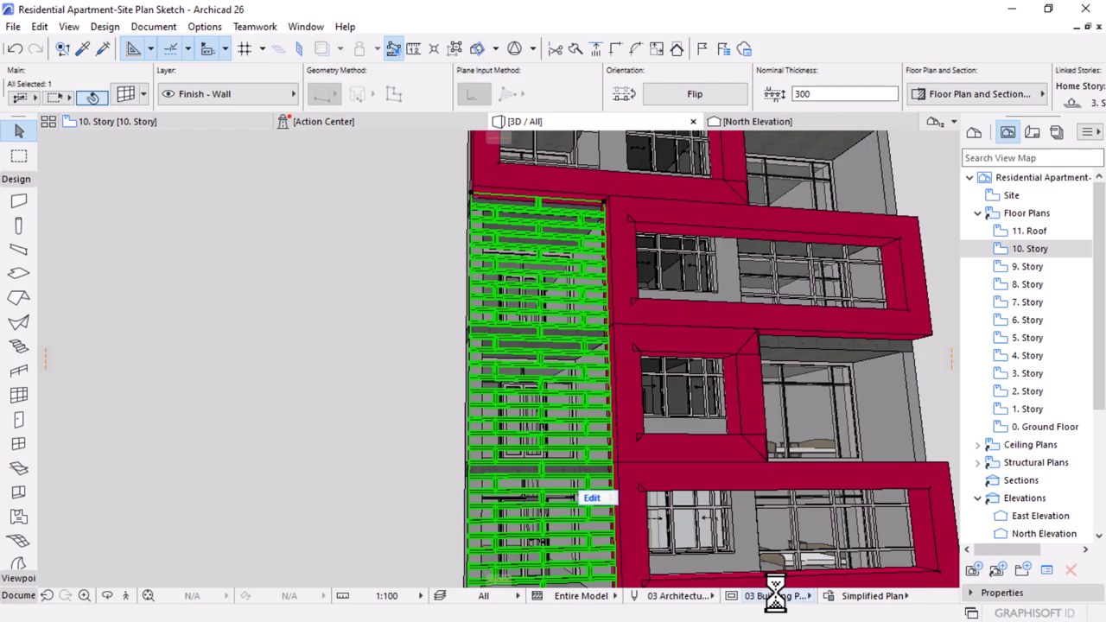
- Copy the wooden screen from its lower outer corner to the inner base corner of the open balcony bay on 7. Story
{"action": "scroll", "coordinate": [592, 346], "scroll_direction": "up", "scroll_amount": 2}
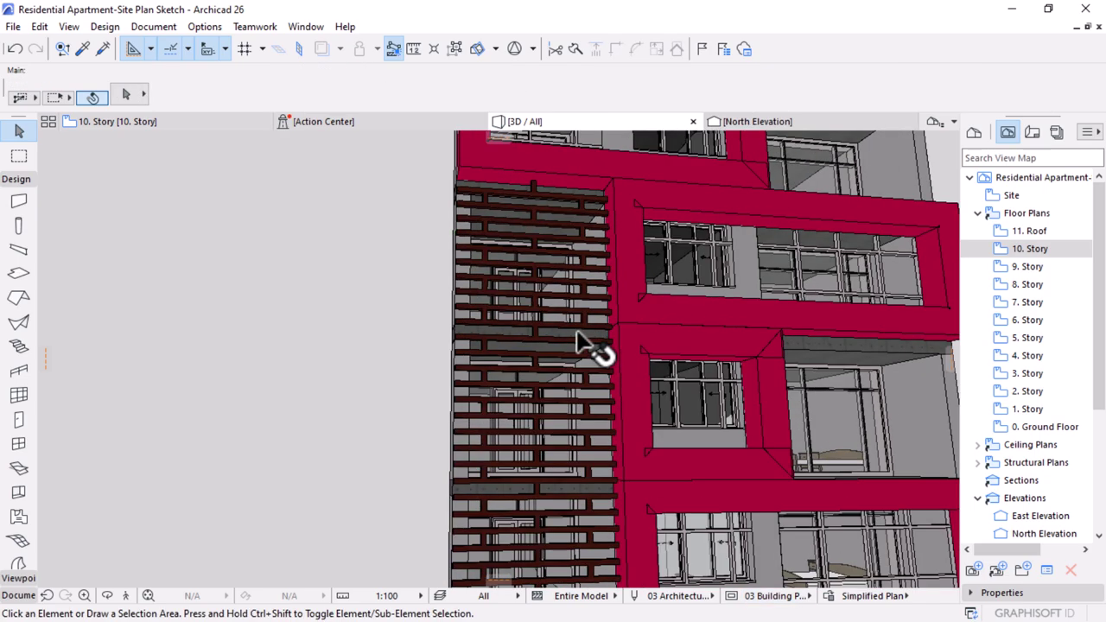
{"action": "middle_click_drag", "start_coordinate": [656, 419], "coordinate": [616, 226], "text": "shift"}
{"action": "scroll", "coordinate": [579, 419], "scroll_direction": "down", "scroll_amount": 5}
{"action": "scroll", "coordinate": [599, 395], "scroll_direction": "up", "scroll_amount": 8}
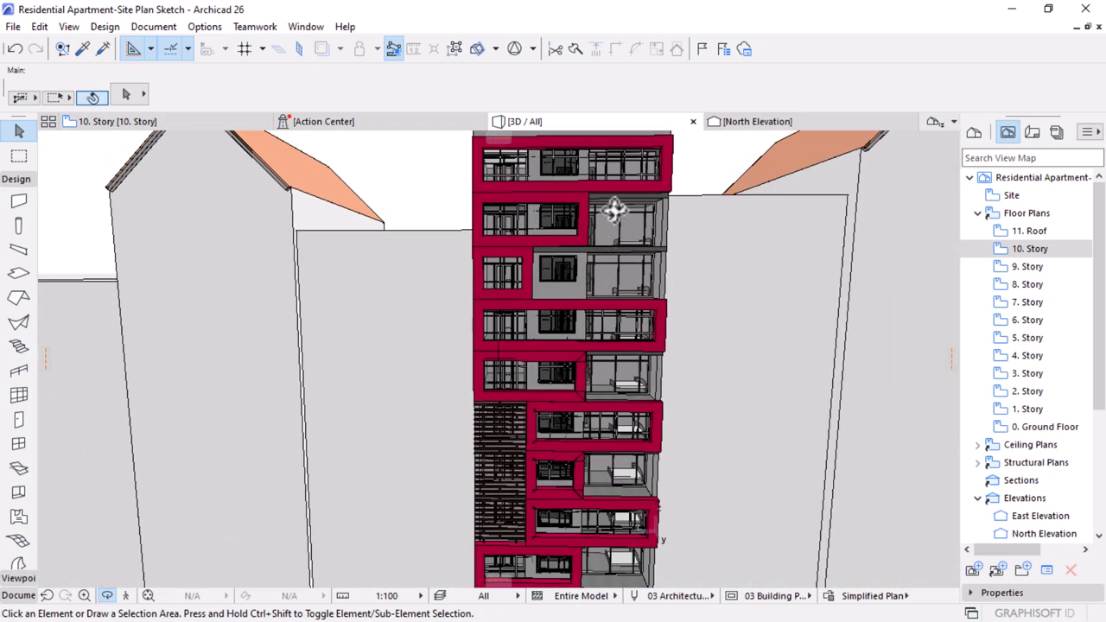
{"action": "left_click", "coordinate": [518, 538]}
{"action": "left_click", "coordinate": [517, 551]}
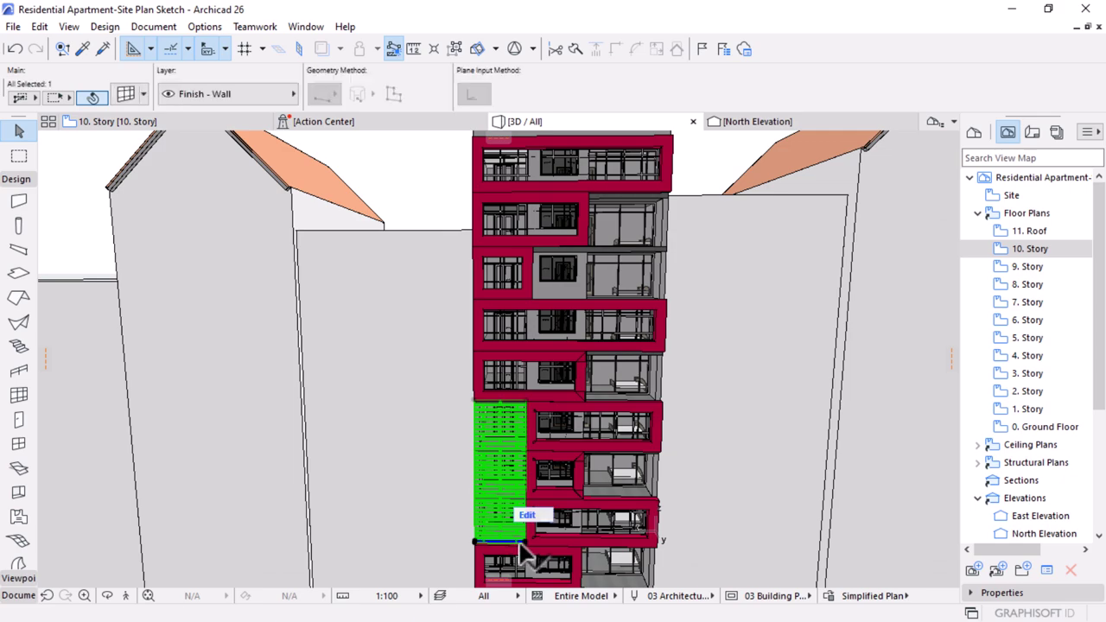
{"action": "scroll", "coordinate": [531, 518], "scroll_direction": "up", "scroll_amount": 6}
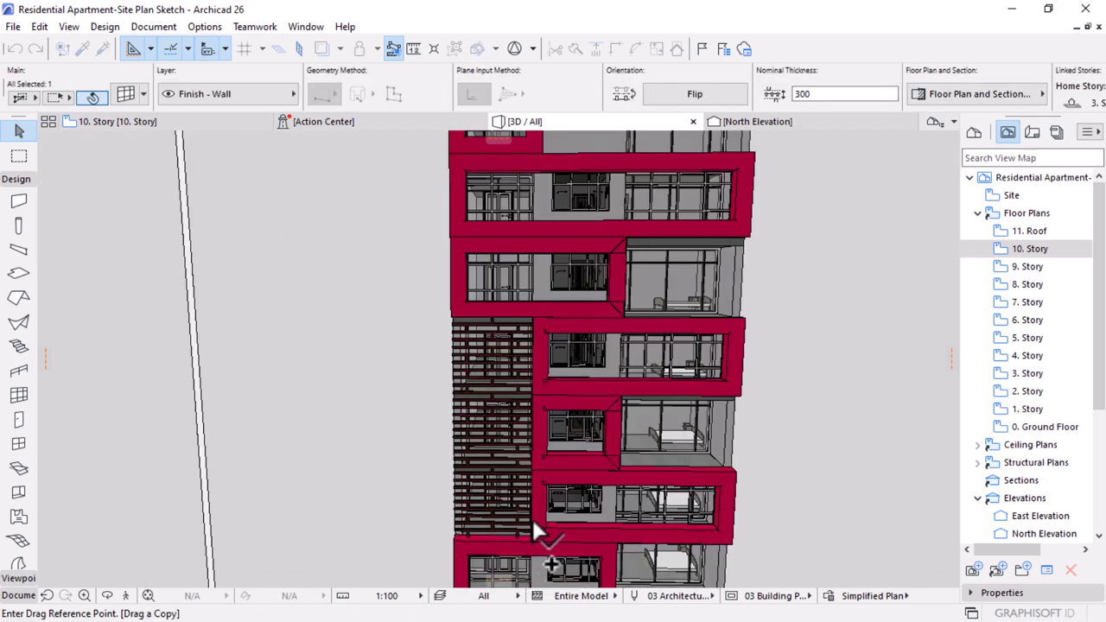
{"action": "scroll", "coordinate": [536, 478], "scroll_direction": "up", "scroll_amount": 3}
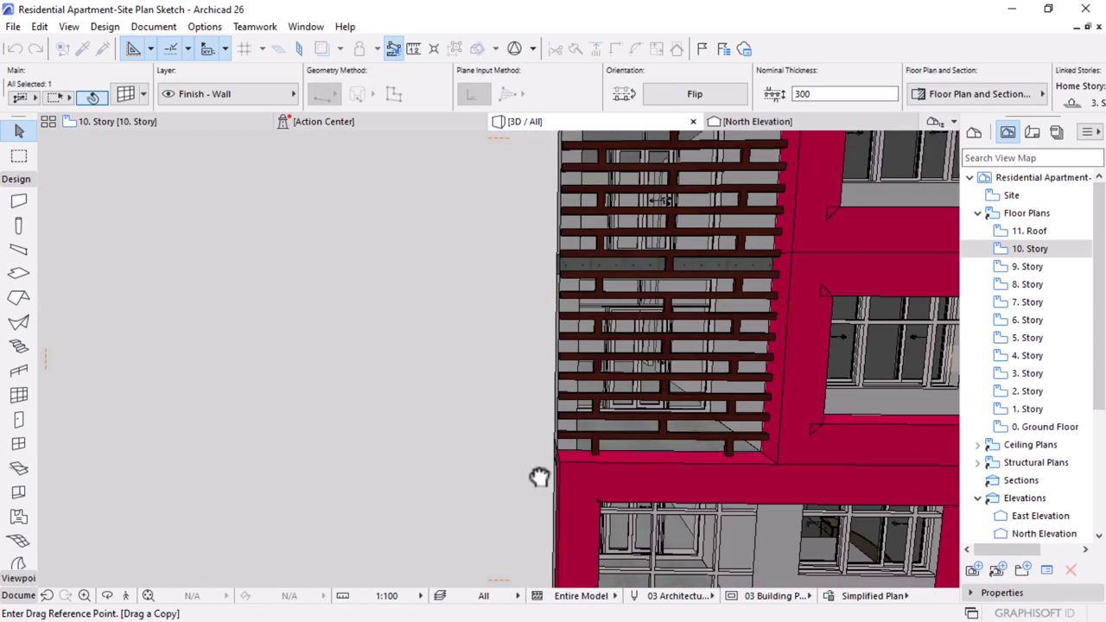
{"action": "scroll", "coordinate": [545, 480], "scroll_direction": "up", "scroll_amount": 4}
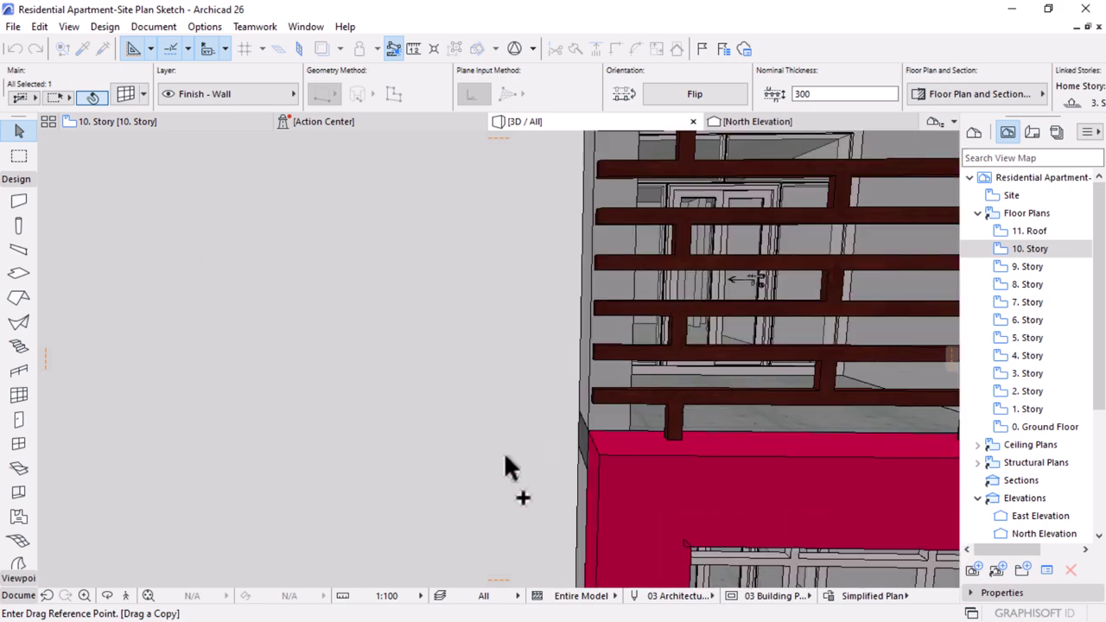
{"action": "left_click", "coordinate": [620, 423]}
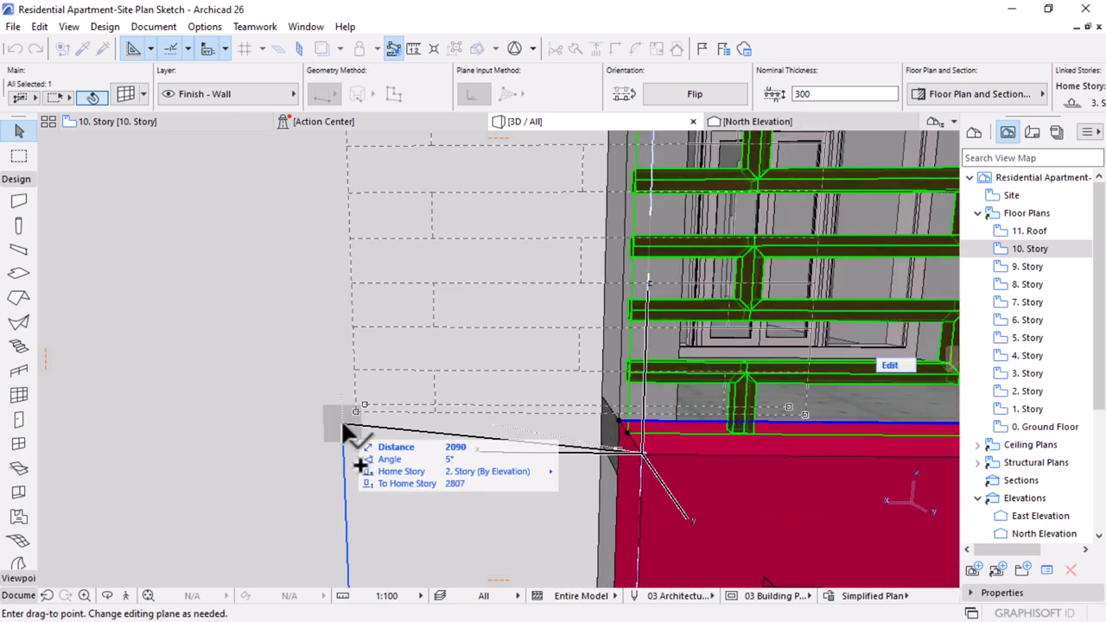
{"action": "scroll", "coordinate": [358, 432], "scroll_direction": "down", "scroll_amount": 5}
{"action": "middle_click_drag", "start_coordinate": [541, 302], "coordinate": [511, 496], "text": "shift"}
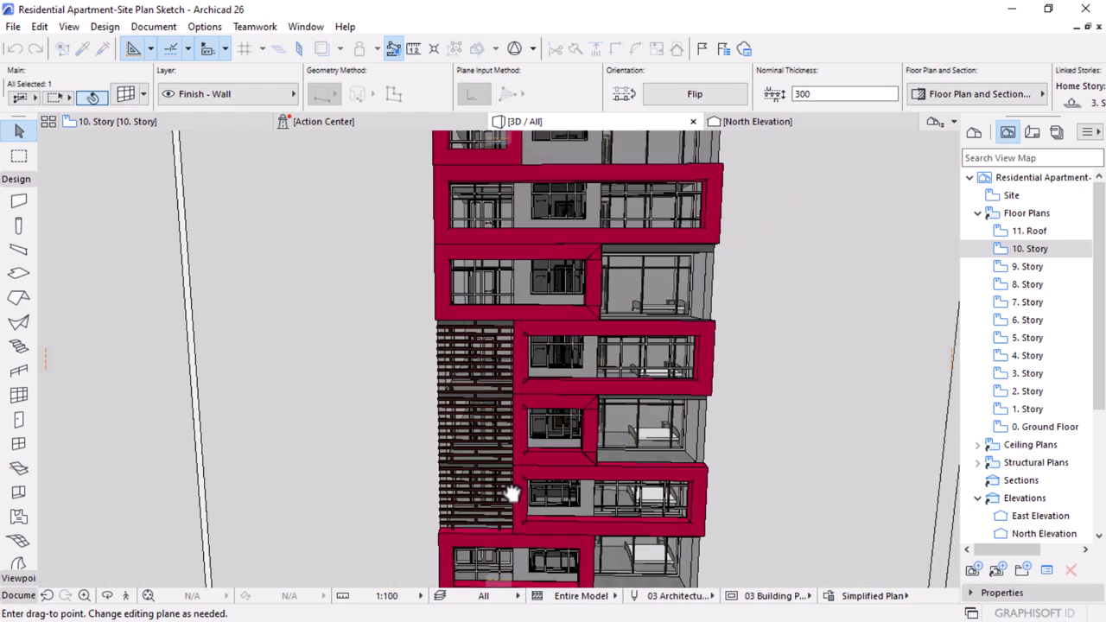
{"action": "middle_click_drag", "start_coordinate": [592, 288], "coordinate": [501, 426], "text": "shift"}
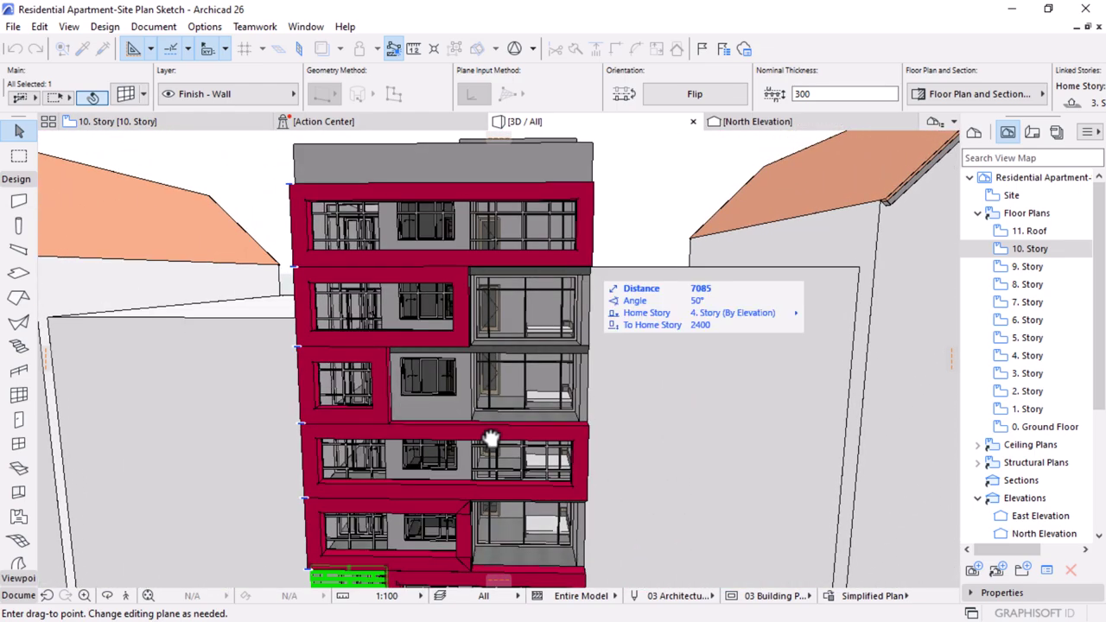
{"action": "scroll", "coordinate": [463, 424], "scroll_direction": "up", "scroll_amount": 5}
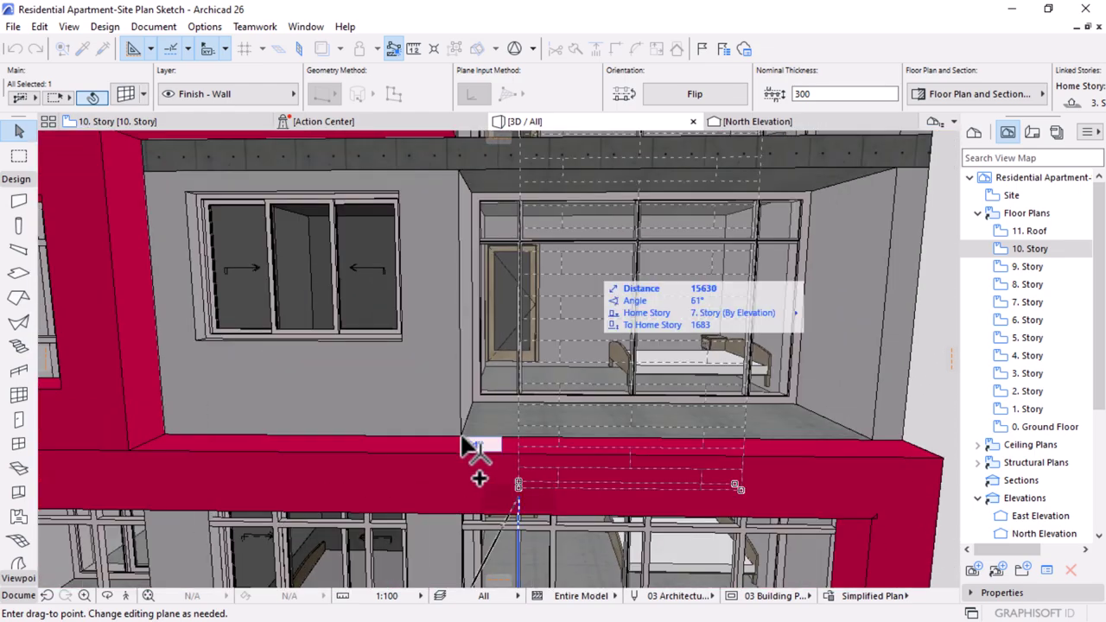
{"action": "scroll", "coordinate": [464, 449], "scroll_direction": "up", "scroll_amount": 2}
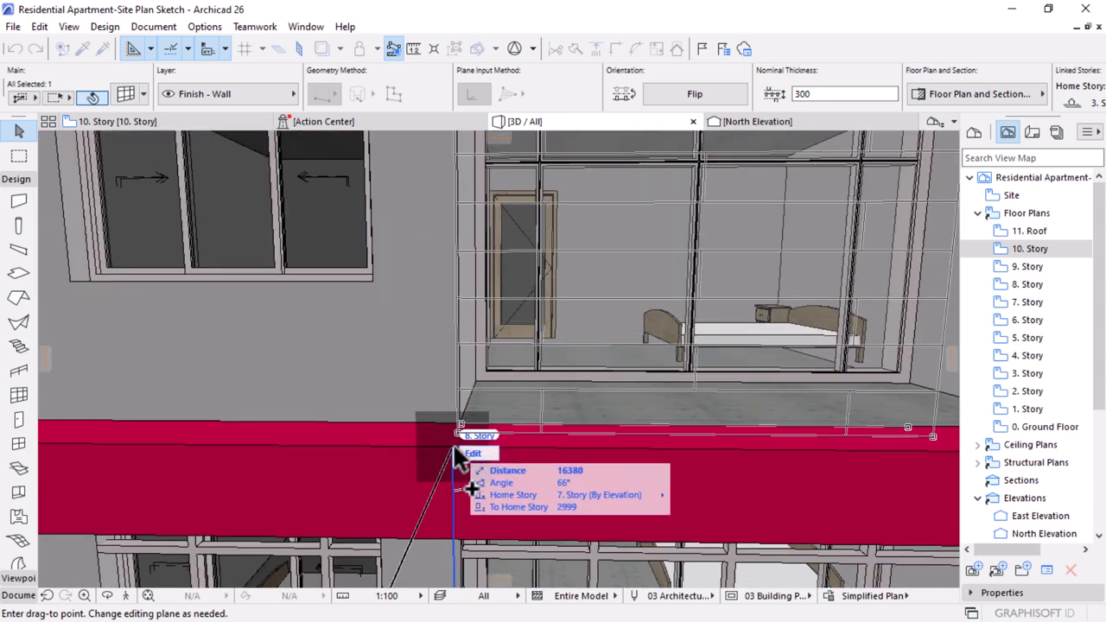
{"action": "left_click", "coordinate": [454, 449]}
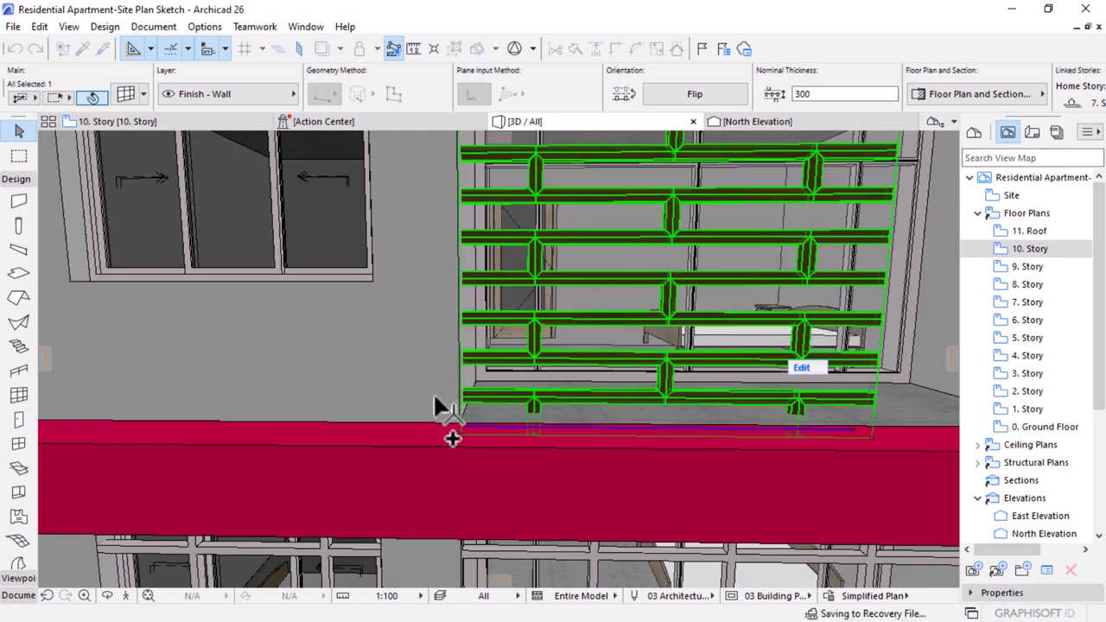
{"action": "scroll", "coordinate": [469, 415], "scroll_direction": "down", "scroll_amount": 3}
{"action": "left_click", "coordinate": [545, 391]}
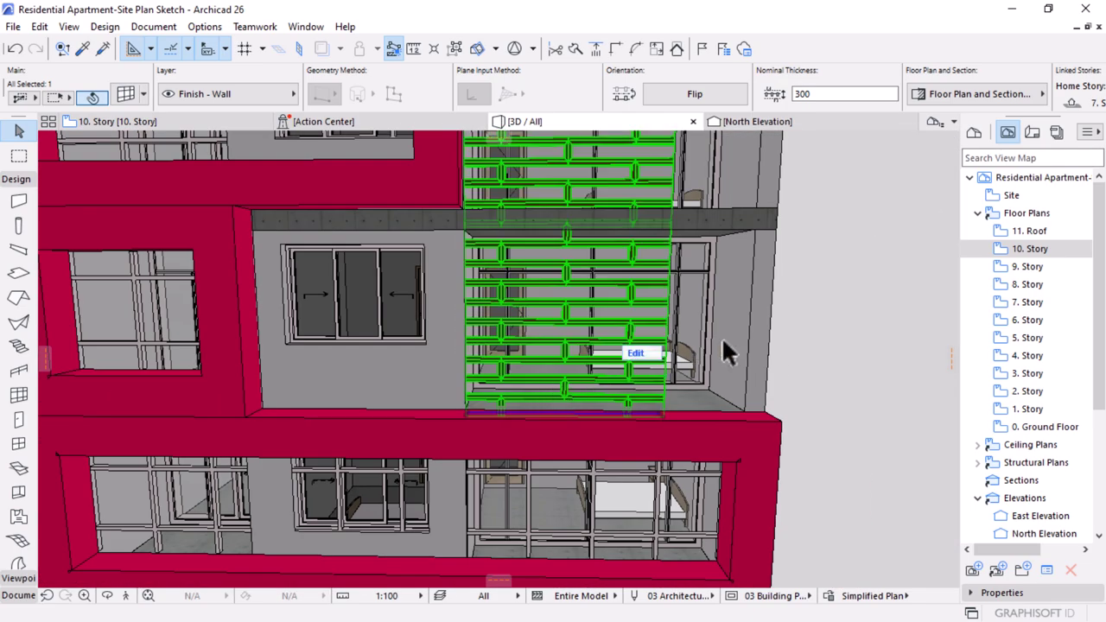
{"action": "middle_click_drag", "start_coordinate": [582, 331], "coordinate": [567, 388], "text": "shift"}
{"action": "left_click", "coordinate": [560, 396]}
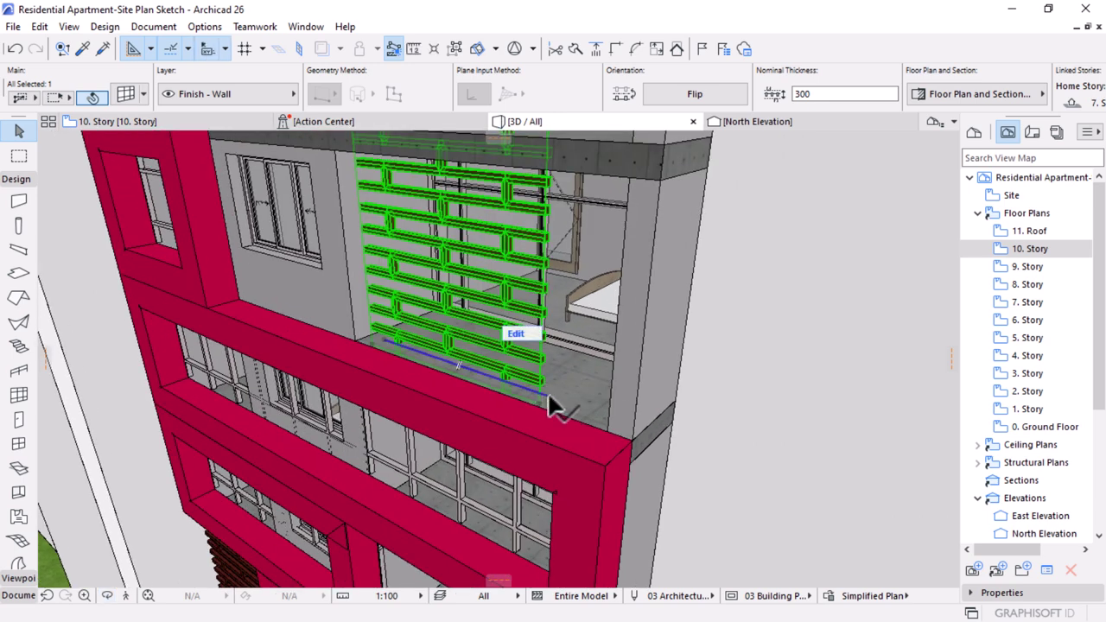
{"action": "left_click", "coordinate": [553, 404]}
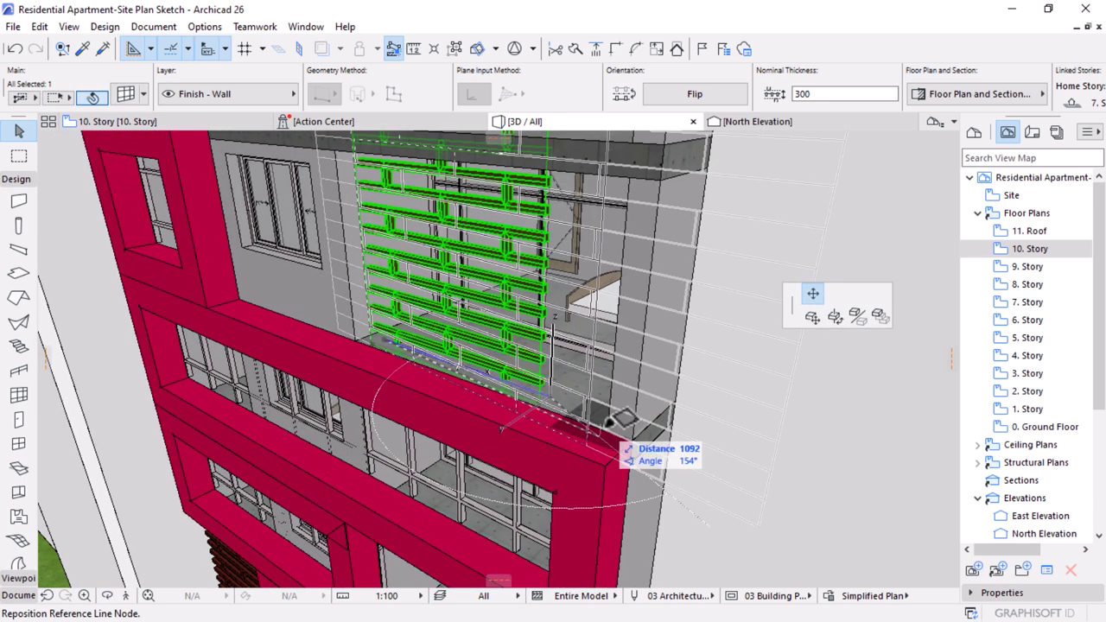
{"action": "key", "text": "Escape"}
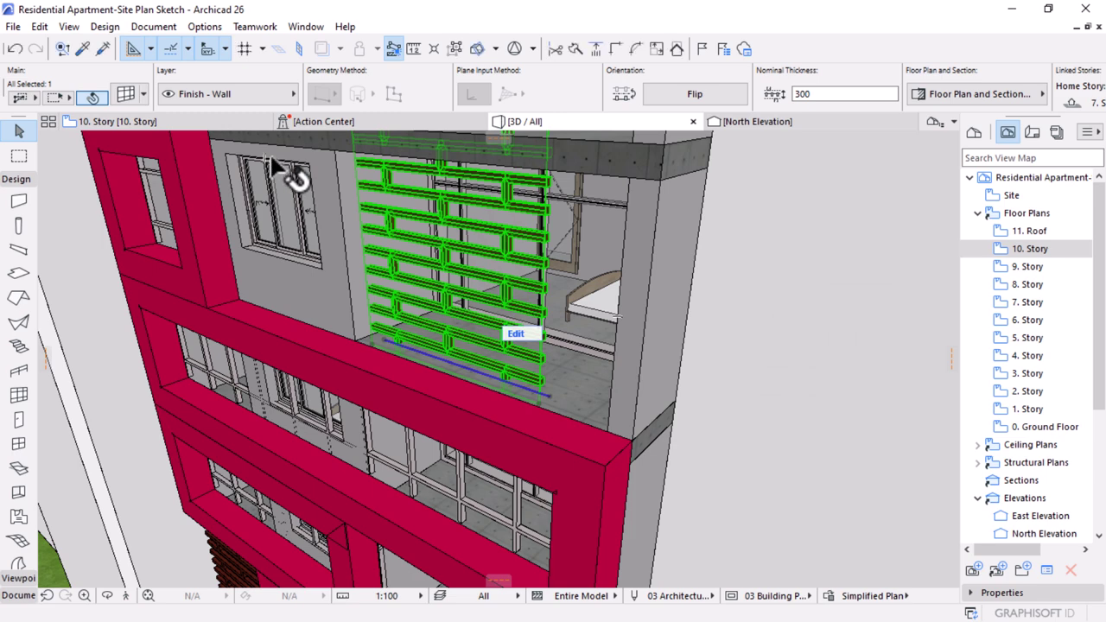
- On the 7. Story floor plan, move the copied screen's reference line so its free end meets the outer column's inner corner
{"action": "scroll", "coordinate": [836, 76], "scroll_direction": "down", "scroll_amount": 5}
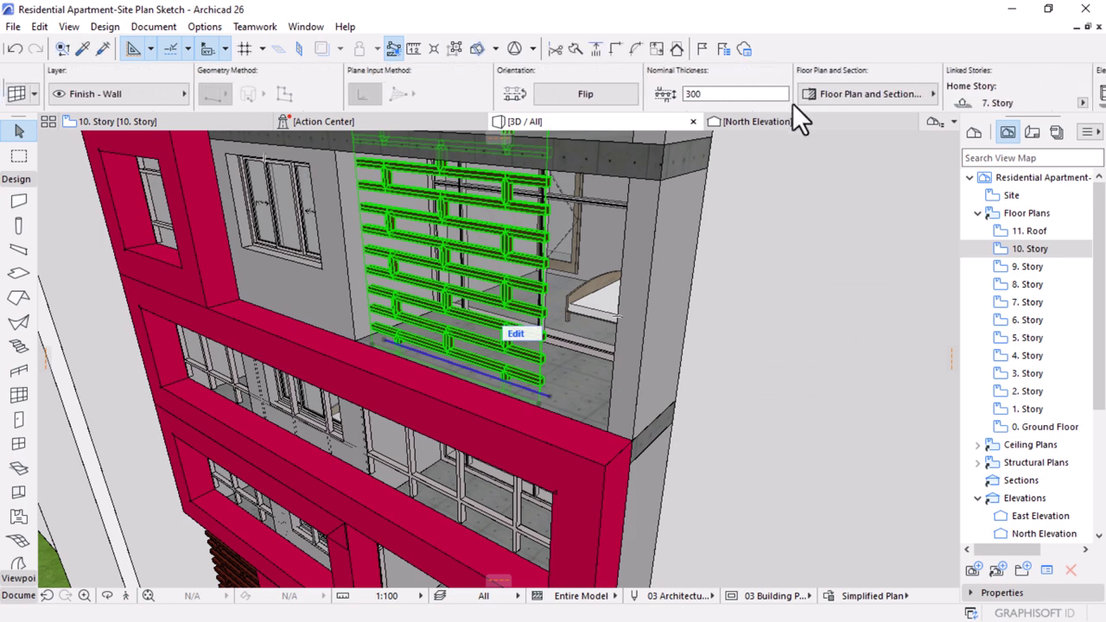
{"action": "double_click", "coordinate": [1027, 302]}
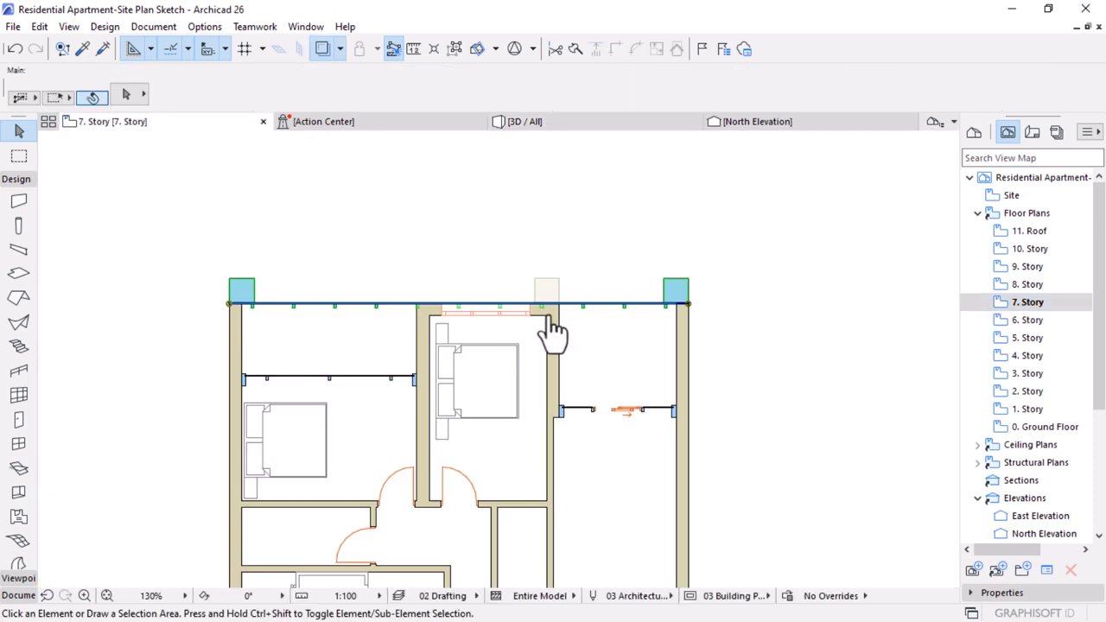
{"action": "scroll", "coordinate": [263, 325], "scroll_direction": "up", "scroll_amount": 5}
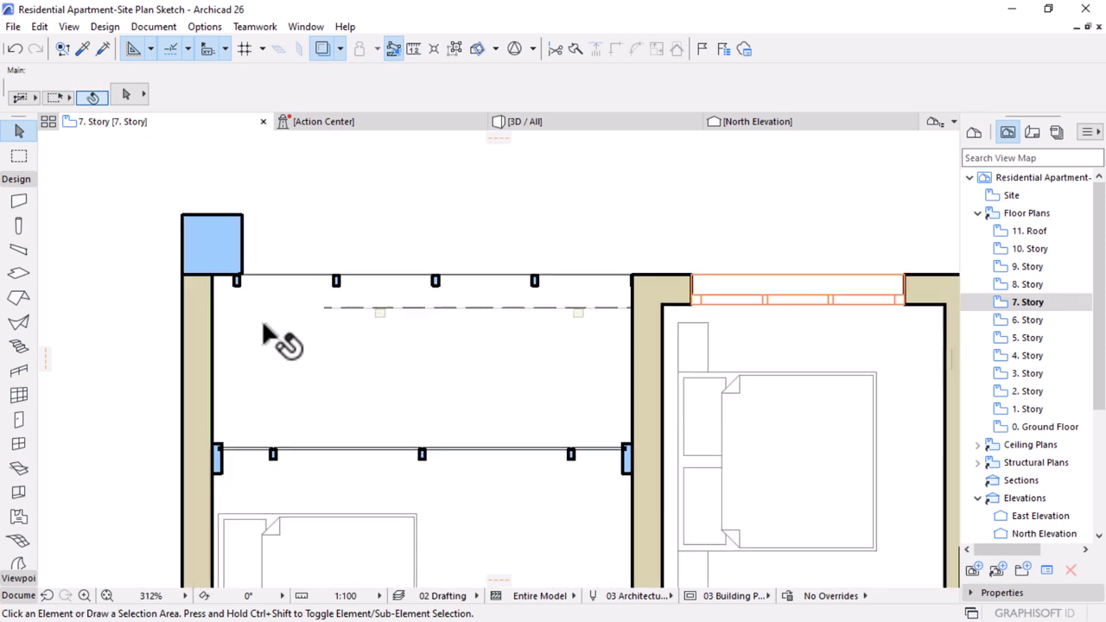
{"action": "left_click", "coordinate": [321, 333]}
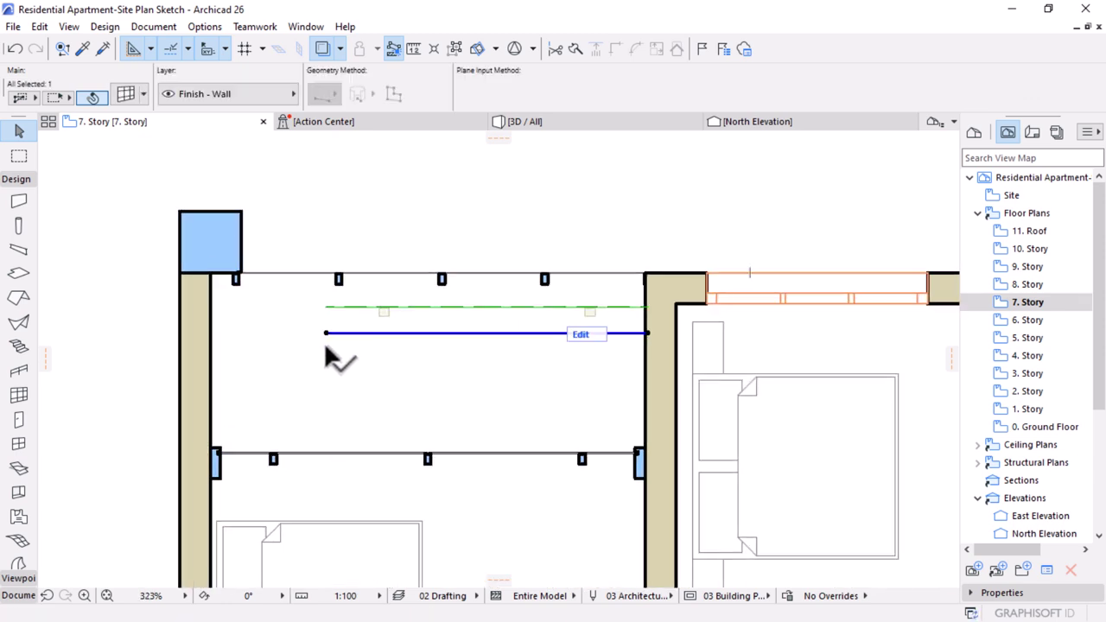
{"action": "left_click", "coordinate": [325, 332]}
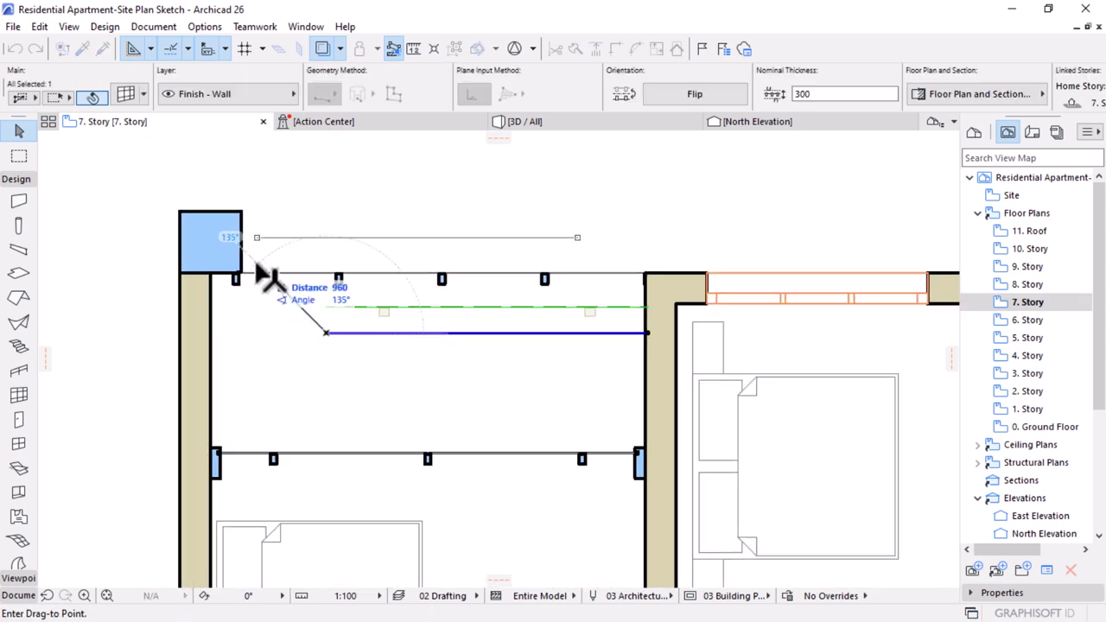
{"action": "left_click", "coordinate": [242, 274]}
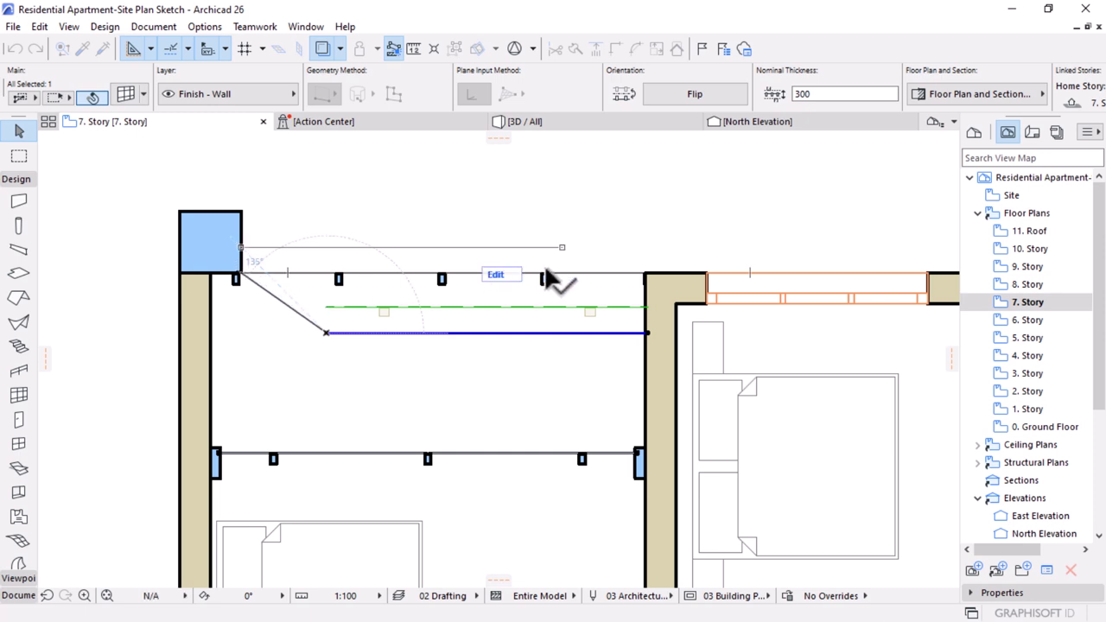
- Stretch the screen's other reference-line end to the facade corner of the bedroom wall and return to the 3D view
{"action": "left_click", "coordinate": [562, 274]}
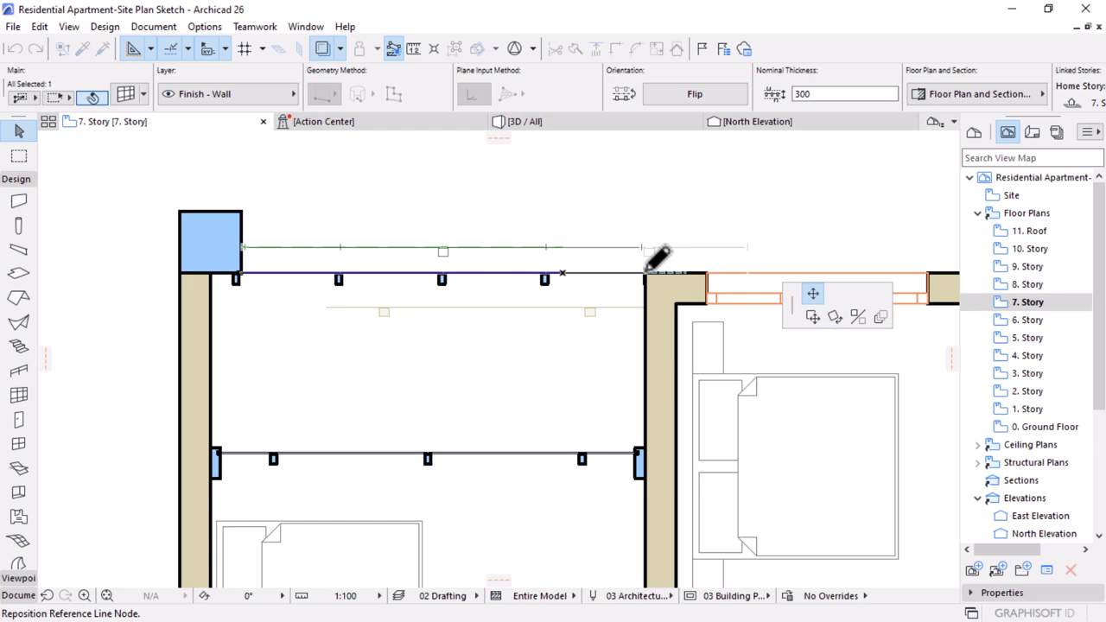
{"action": "left_click", "coordinate": [645, 273]}
{"action": "scroll", "coordinate": [418, 291], "scroll_direction": "down", "scroll_amount": 1}
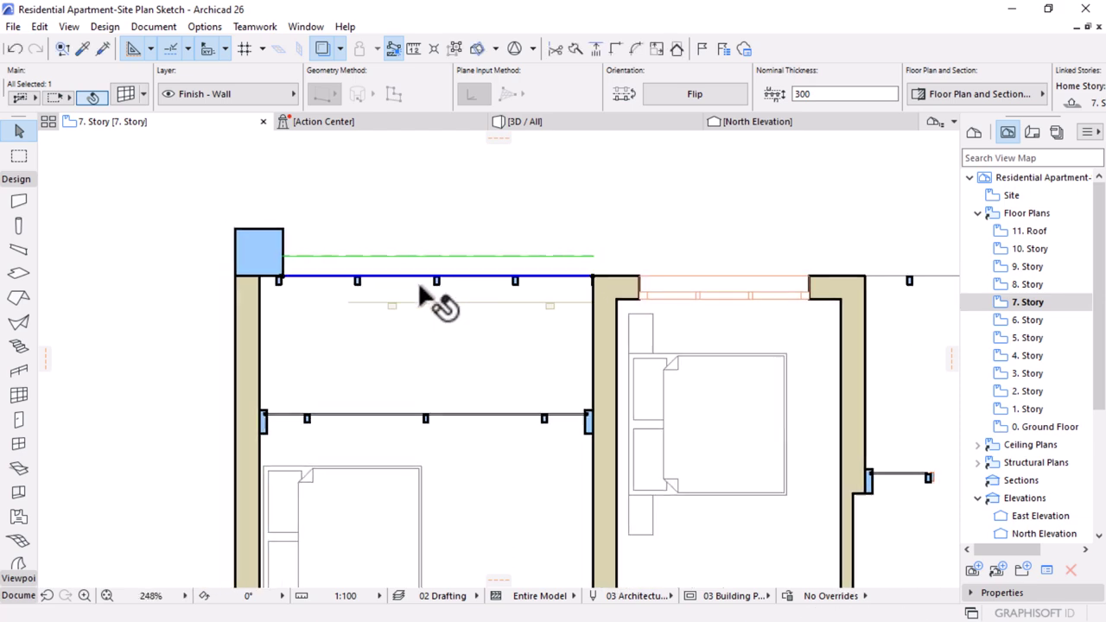
{"action": "scroll", "coordinate": [418, 292], "scroll_direction": "down", "scroll_amount": 1}
{"action": "left_click", "coordinate": [602, 124]}
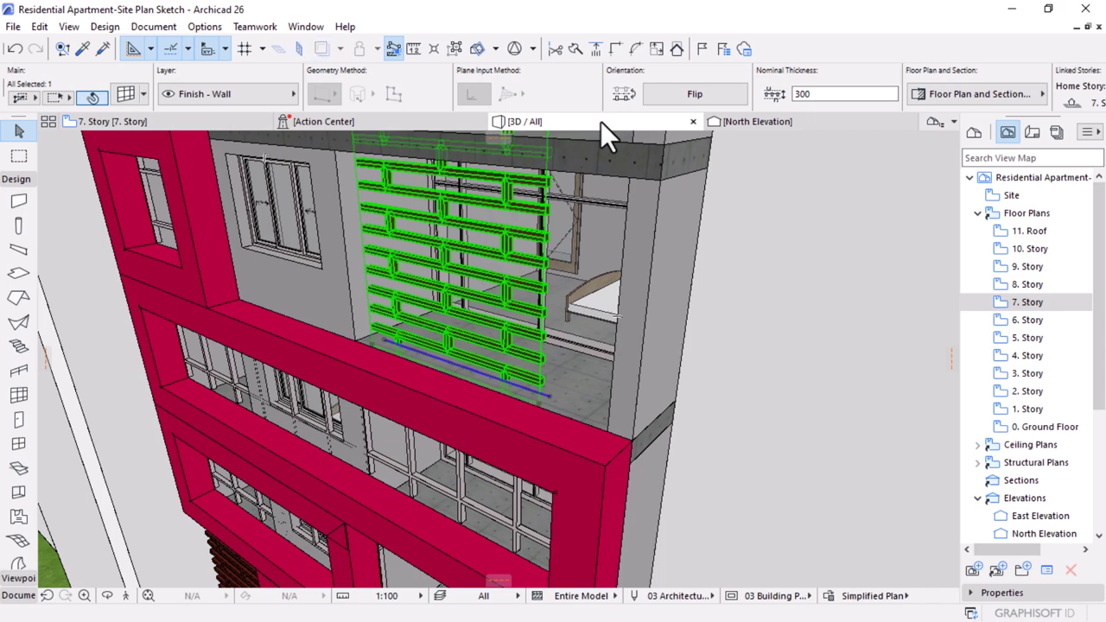
- Lower the wooden screen's top edge to the underside of the tower's topmost red frame
{"action": "scroll", "coordinate": [703, 422], "scroll_direction": "down", "scroll_amount": 6}
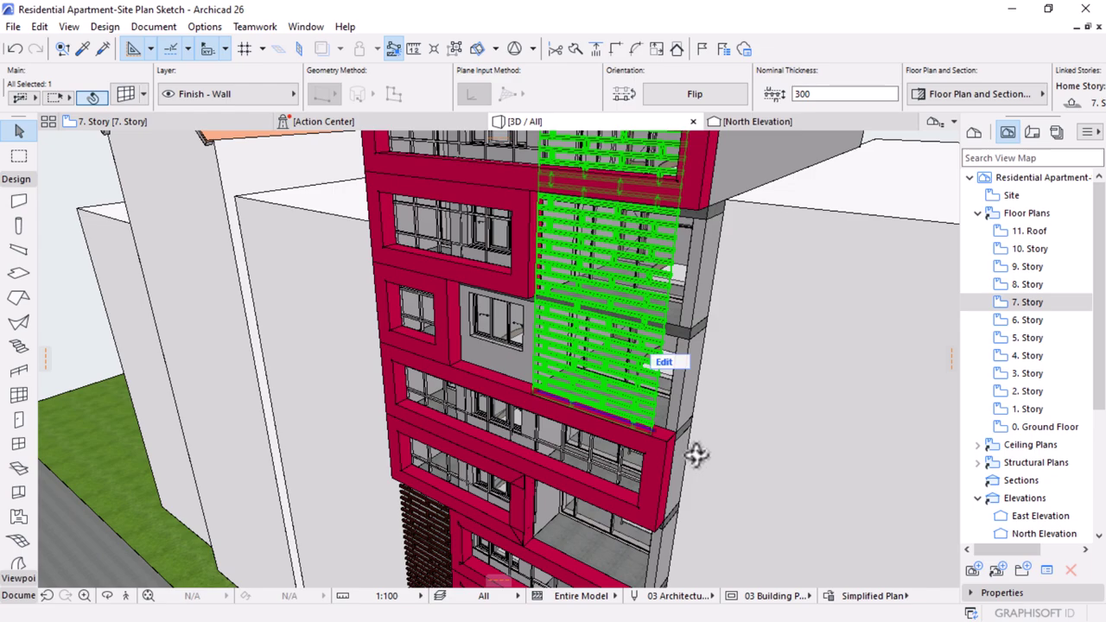
{"action": "key", "text": "o"}
{"action": "left_click_drag", "start_coordinate": [696, 452], "coordinate": [683, 452]}
{"action": "scroll", "coordinate": [741, 444], "scroll_direction": "up", "scroll_amount": 4}
{"action": "left_click_drag", "start_coordinate": [816, 442], "coordinate": [593, 407]}
{"action": "left_click", "coordinate": [613, 330]}
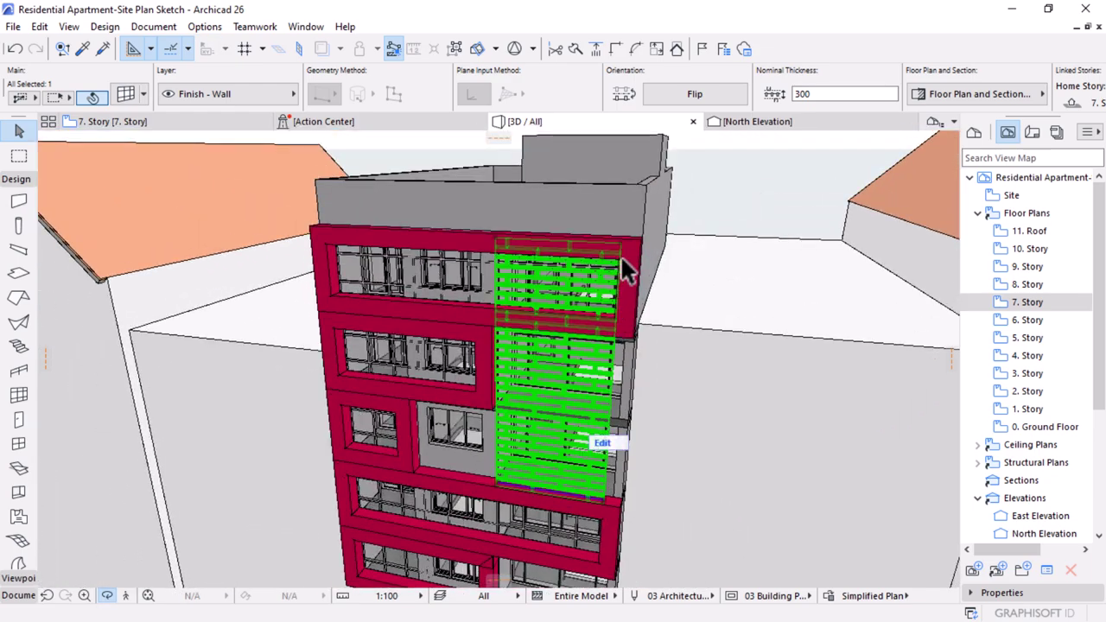
{"action": "left_click", "coordinate": [620, 244]}
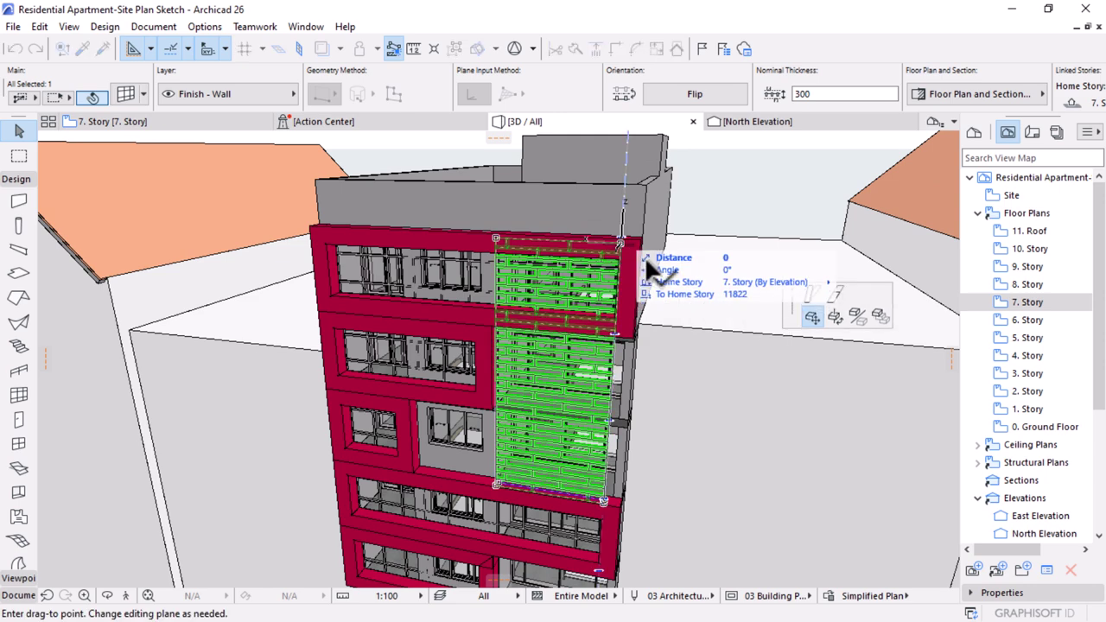
{"action": "left_click", "coordinate": [826, 292]}
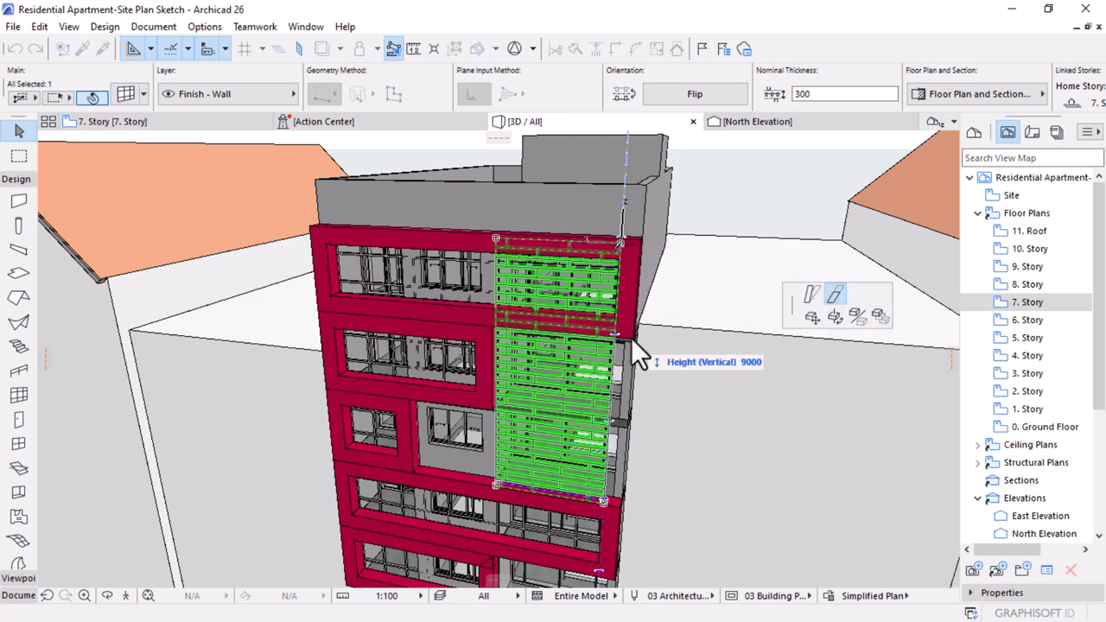
{"action": "left_click", "coordinate": [631, 337]}
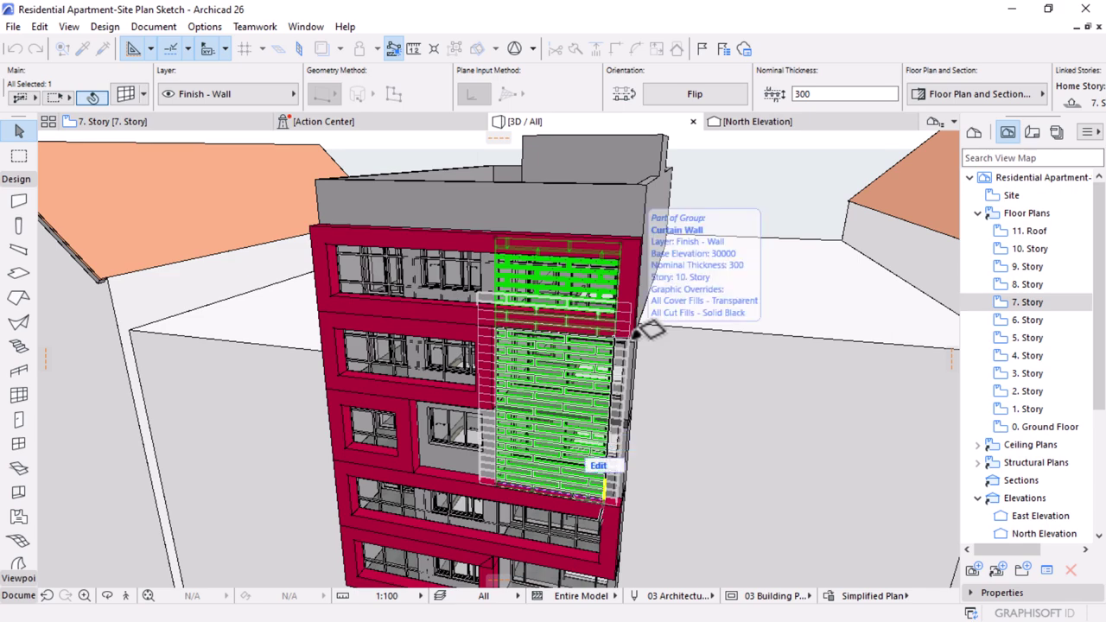
- On the 7. Story floor plan, stretch the screen's outer reference-line end to the outer face of the exterior wall at the corner column
{"action": "middle_click_drag", "start_coordinate": [698, 393], "coordinate": [702, 354], "text": "shift"}
{"action": "middle_click_drag", "start_coordinate": [699, 452], "coordinate": [674, 267], "text": "shift"}
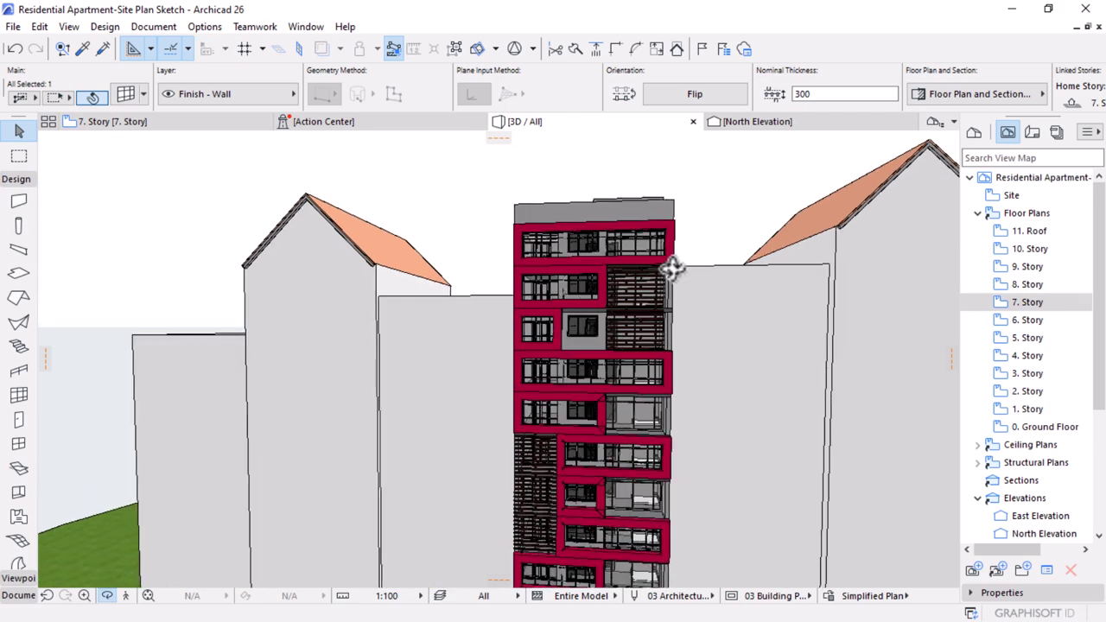
{"action": "scroll", "coordinate": [673, 267], "scroll_direction": "up", "scroll_amount": 3}
{"action": "scroll", "coordinate": [673, 268], "scroll_direction": "up", "scroll_amount": 2}
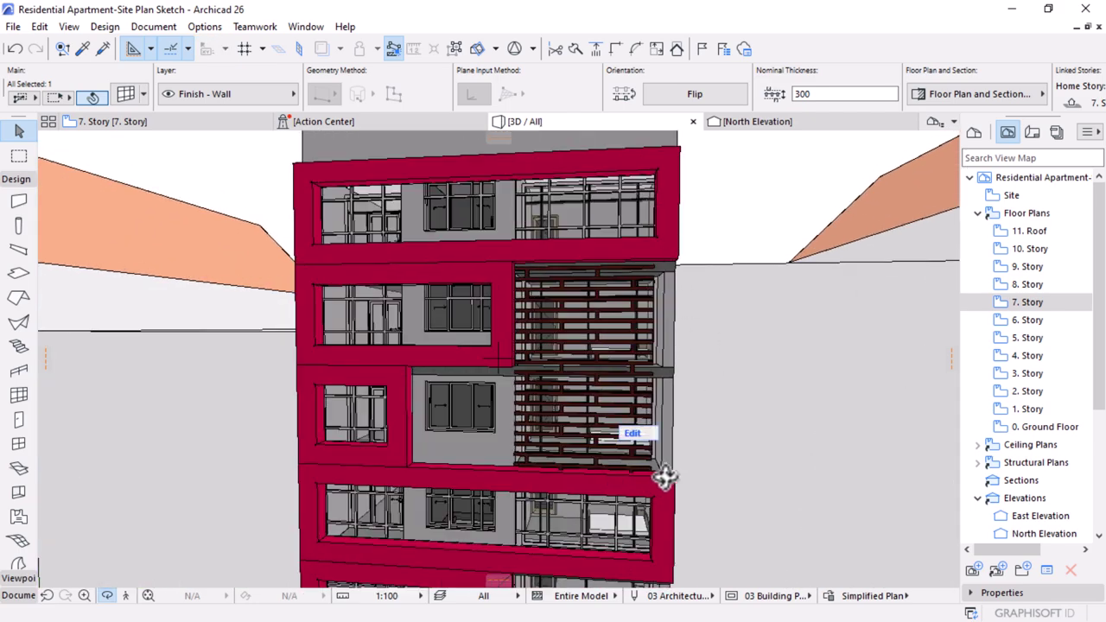
{"action": "left_click", "coordinate": [152, 121]}
{"action": "scroll", "coordinate": [523, 274], "scroll_direction": "down", "scroll_amount": 4}
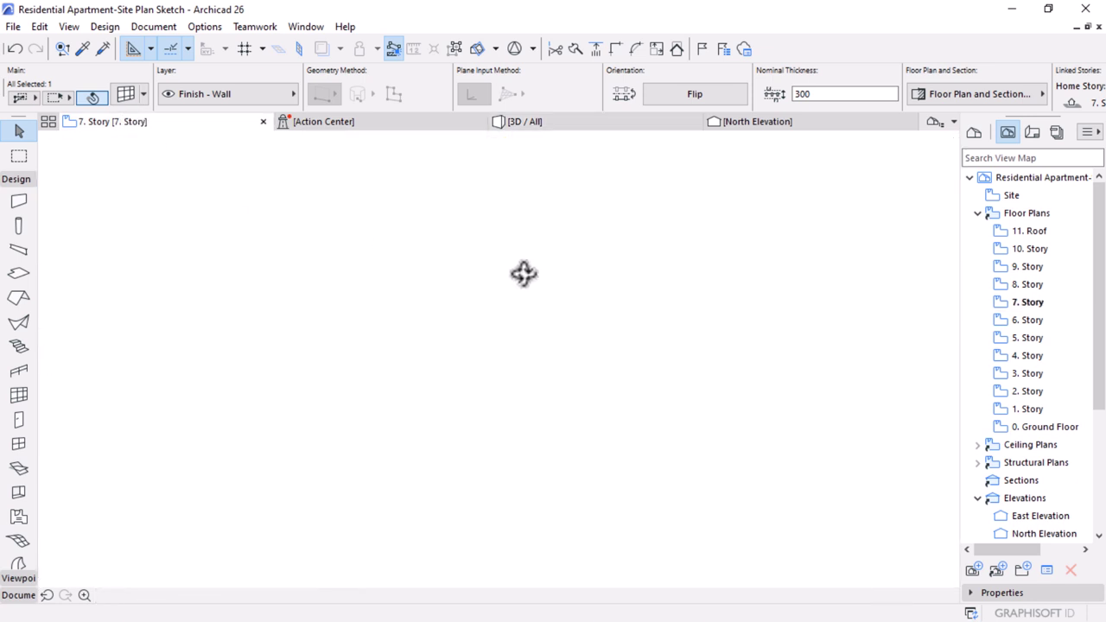
{"action": "left_click", "coordinate": [352, 282]}
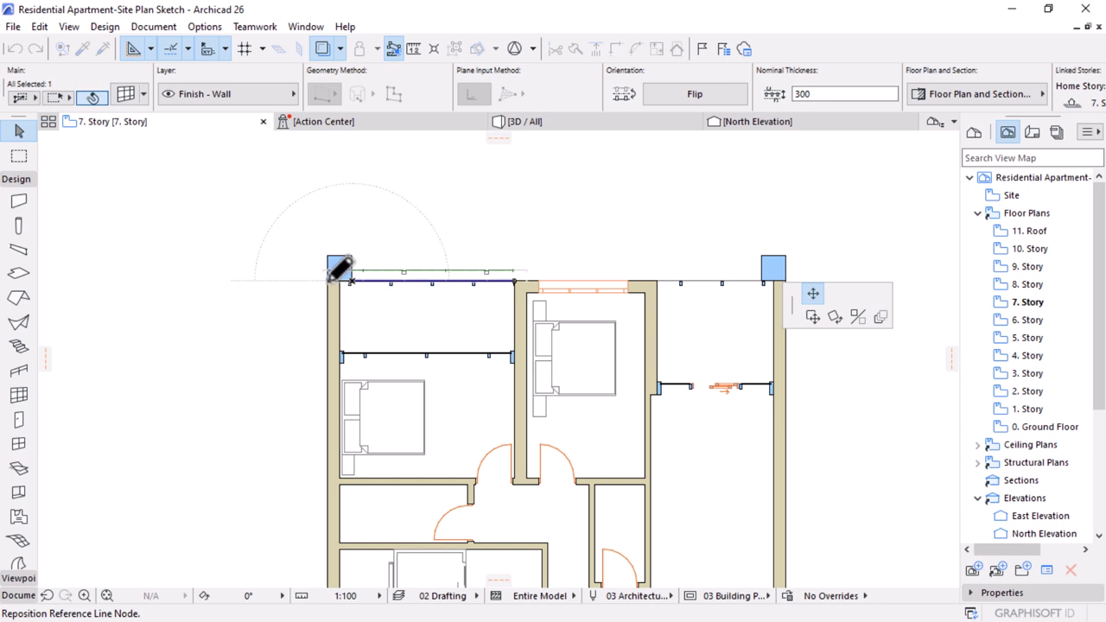
{"action": "left_click", "coordinate": [329, 281]}
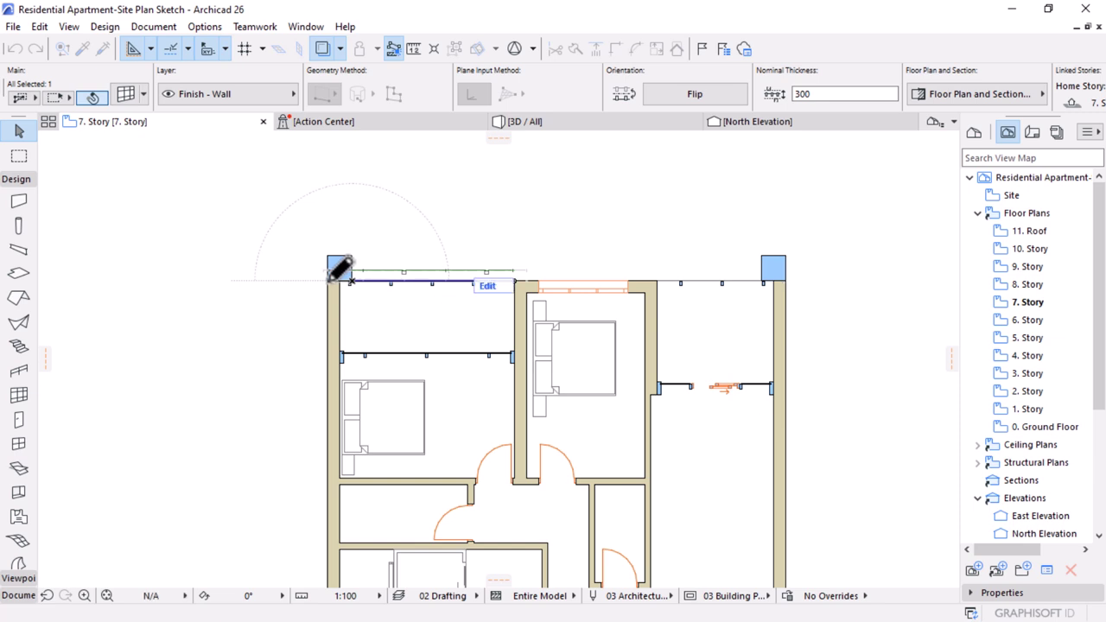
- Extend the screen's other reference-line end across the bedroom partition to its far face and return to the 3D view
{"action": "left_click", "coordinate": [514, 280]}
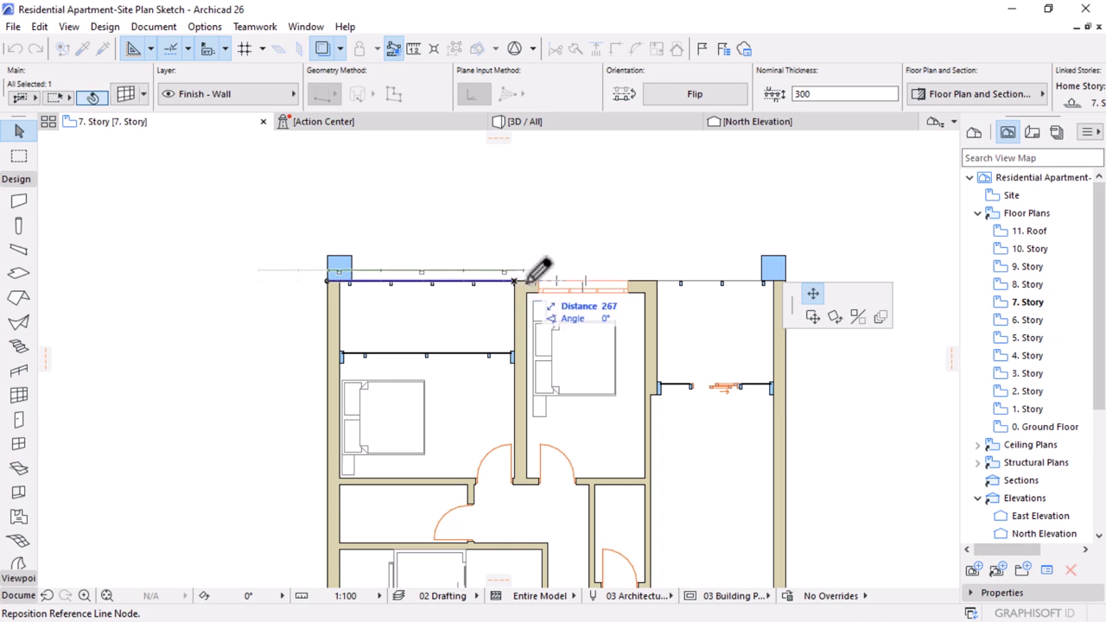
{"action": "left_click", "coordinate": [527, 282]}
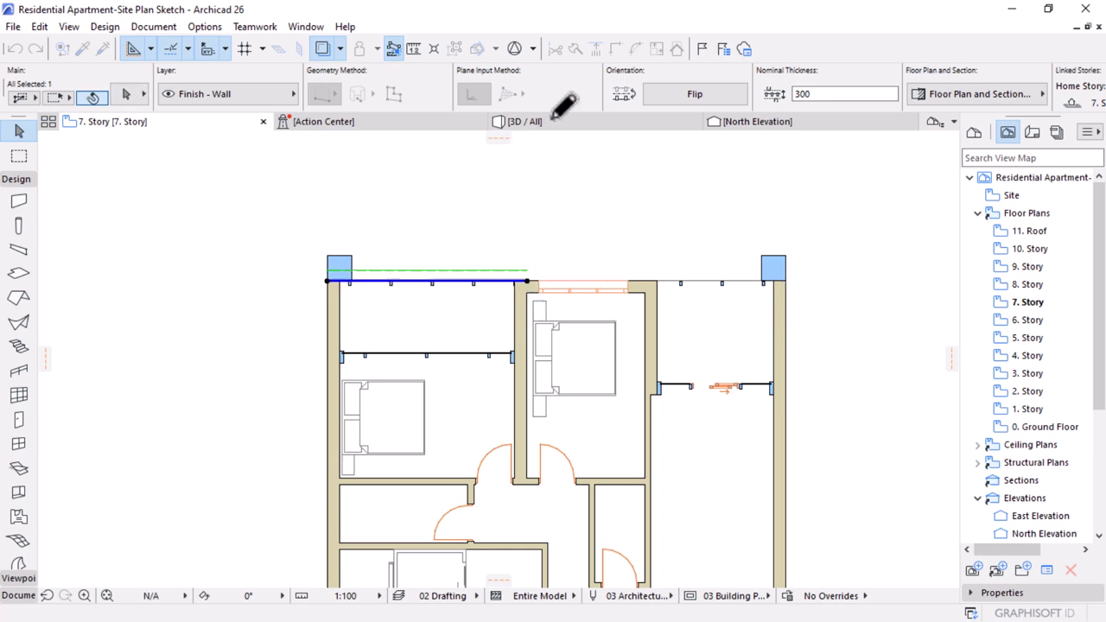
{"action": "left_click", "coordinate": [553, 121]}
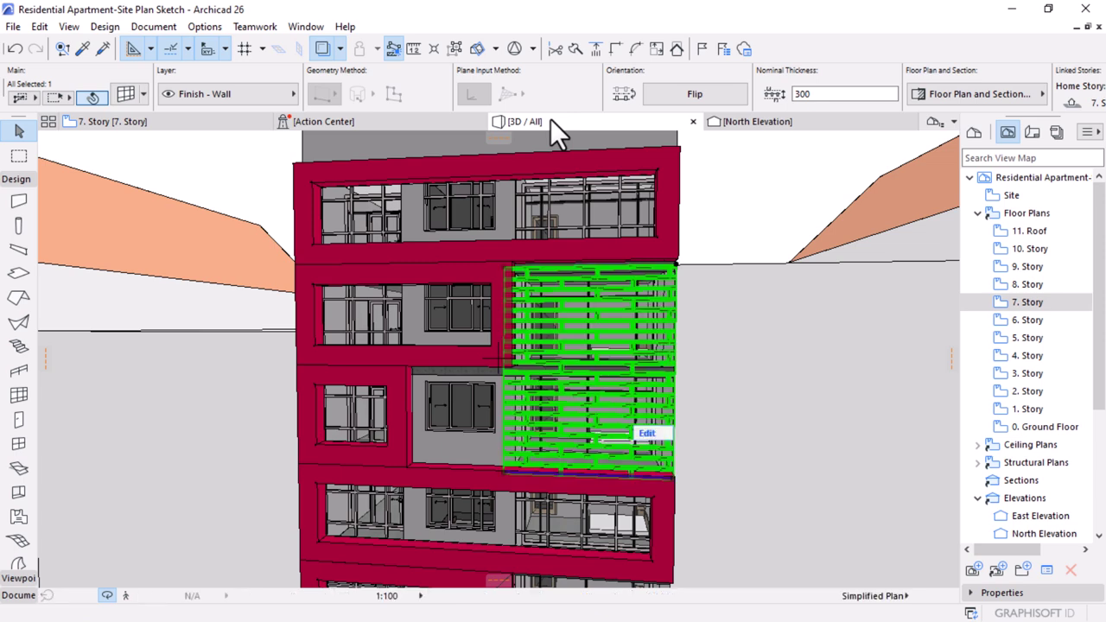
- Undo the last curtain wall edit from the 7. Story floor plan
{"action": "middle_click_drag", "start_coordinate": [656, 337], "coordinate": [615, 348], "text": "shift"}
{"action": "scroll", "coordinate": [661, 348], "scroll_direction": "up", "scroll_amount": 4}
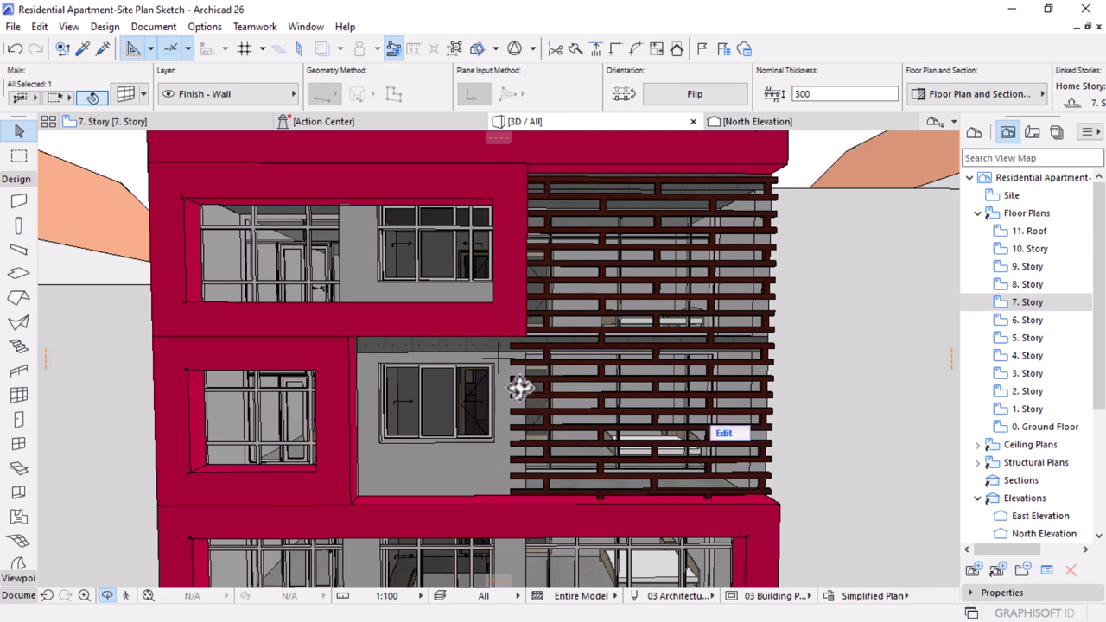
{"action": "key", "text": "F2"}
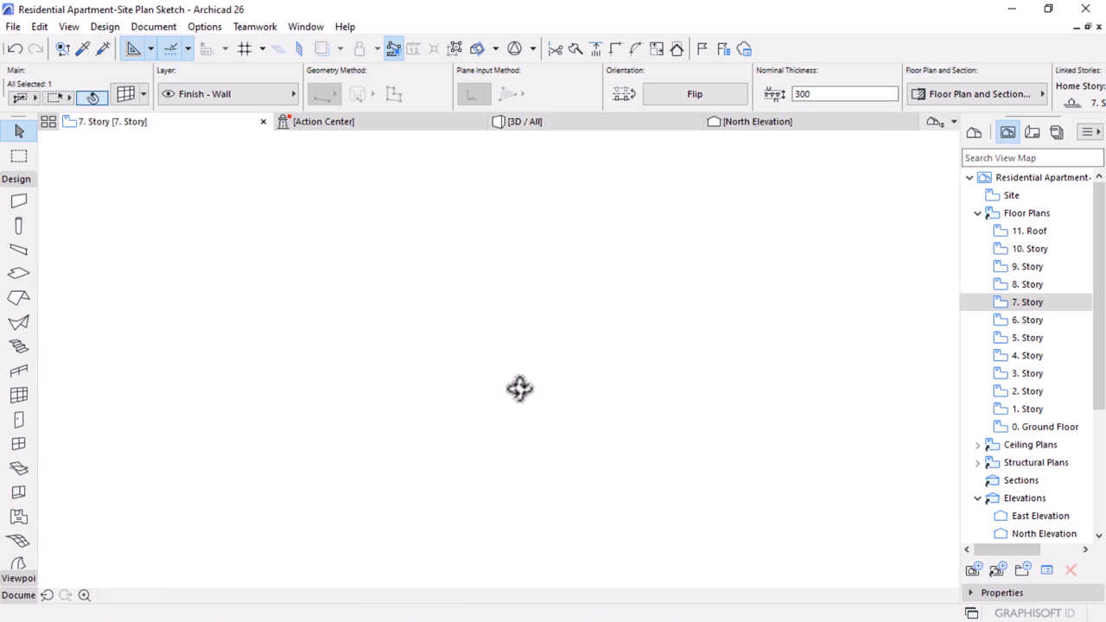
{"action": "key", "text": "ctrl+z"}
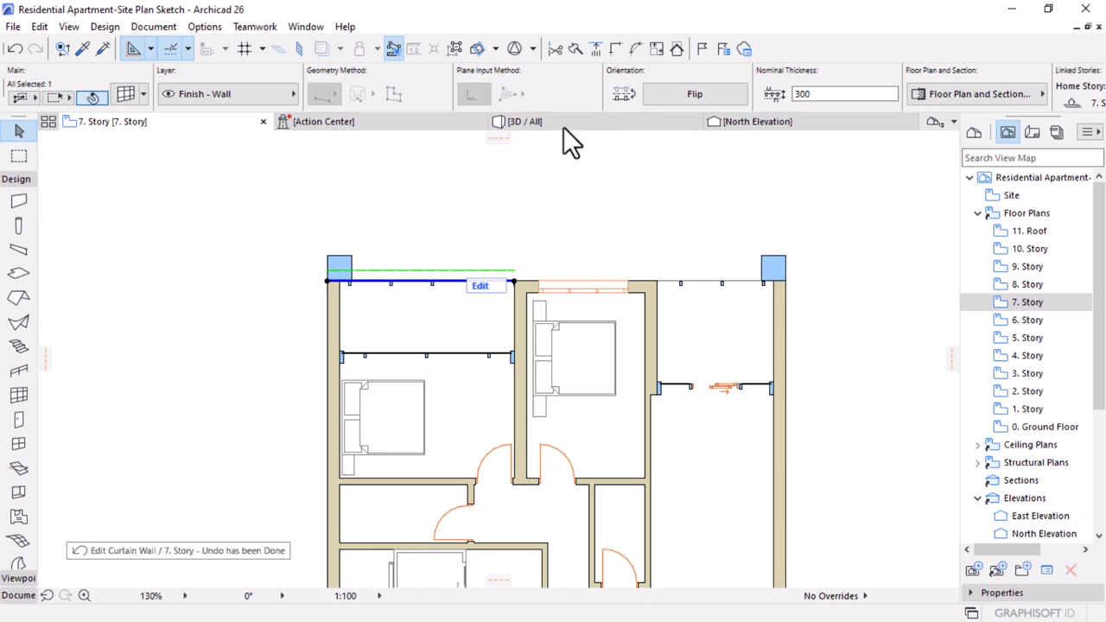
- Examine the apartment's street facade in the 3D view, from close up on the frames and louvre screens to the whole building
{"action": "left_click", "coordinate": [563, 124]}
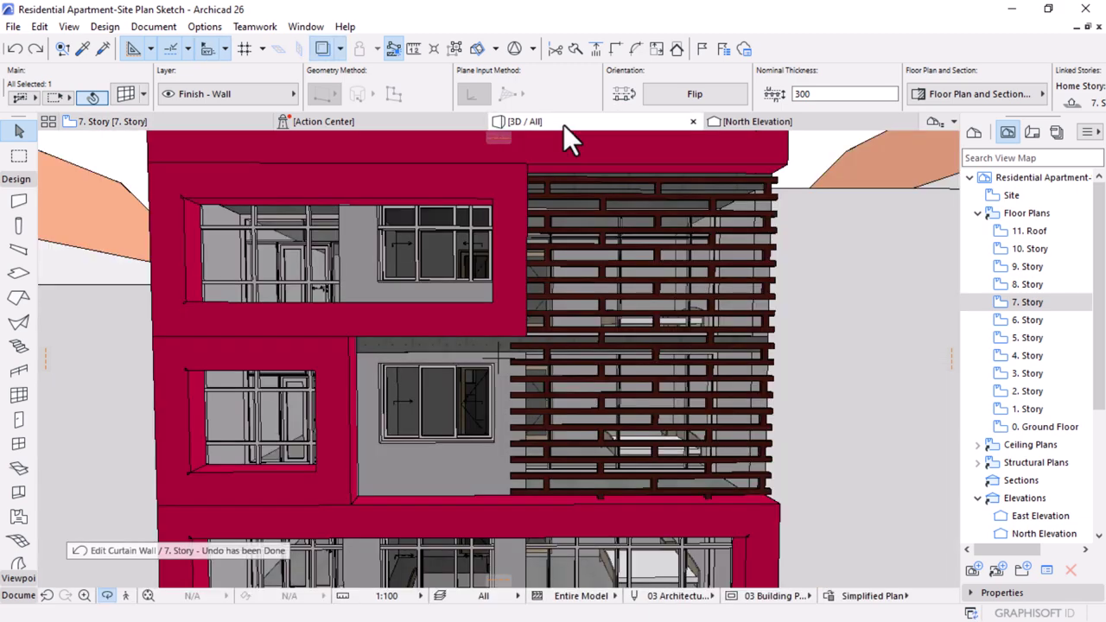
{"action": "scroll", "coordinate": [590, 368], "scroll_direction": "down", "scroll_amount": 10}
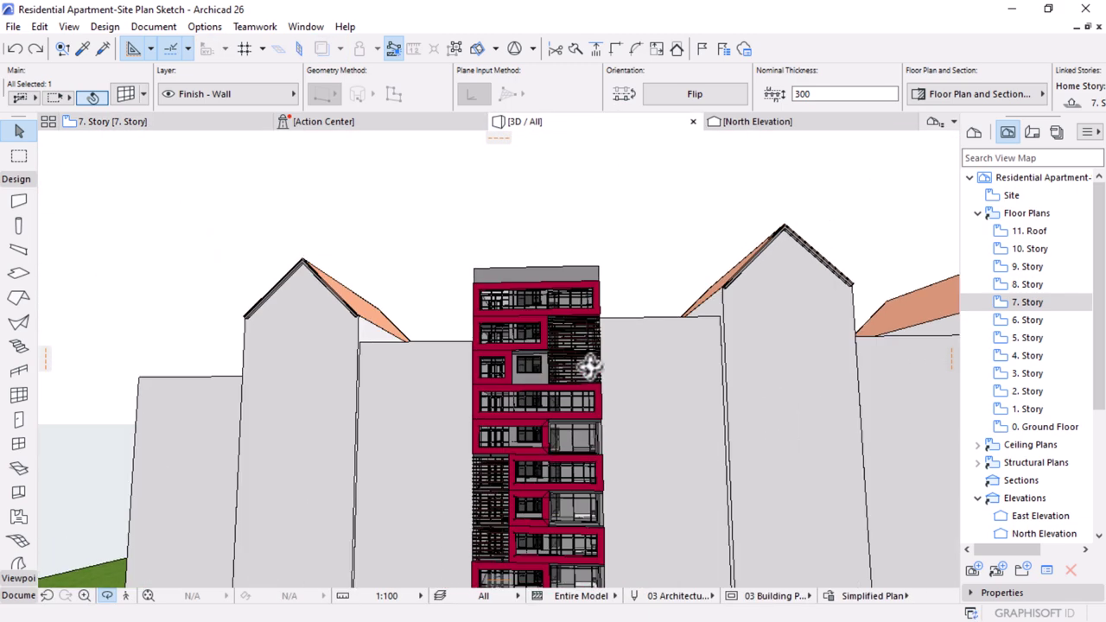
{"action": "scroll", "coordinate": [590, 367], "scroll_direction": "down", "scroll_amount": 3}
{"action": "middle_click_drag", "start_coordinate": [538, 457], "coordinate": [596, 444]}
{"action": "scroll", "coordinate": [530, 399], "scroll_direction": "up", "scroll_amount": 2}
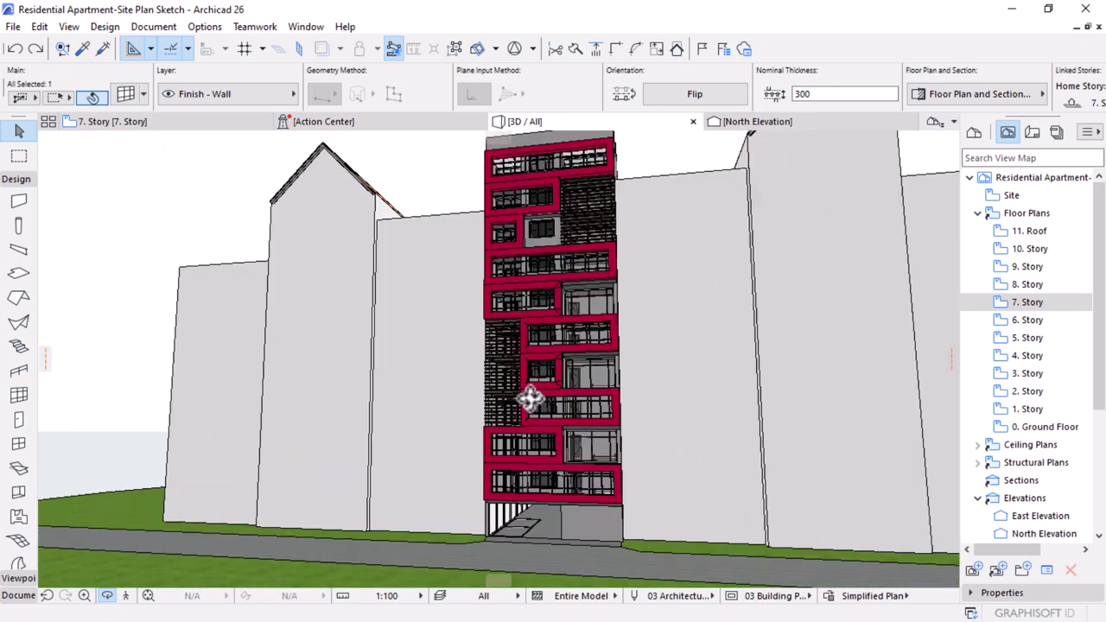
{"action": "scroll", "coordinate": [530, 399], "scroll_direction": "up", "scroll_amount": 4}
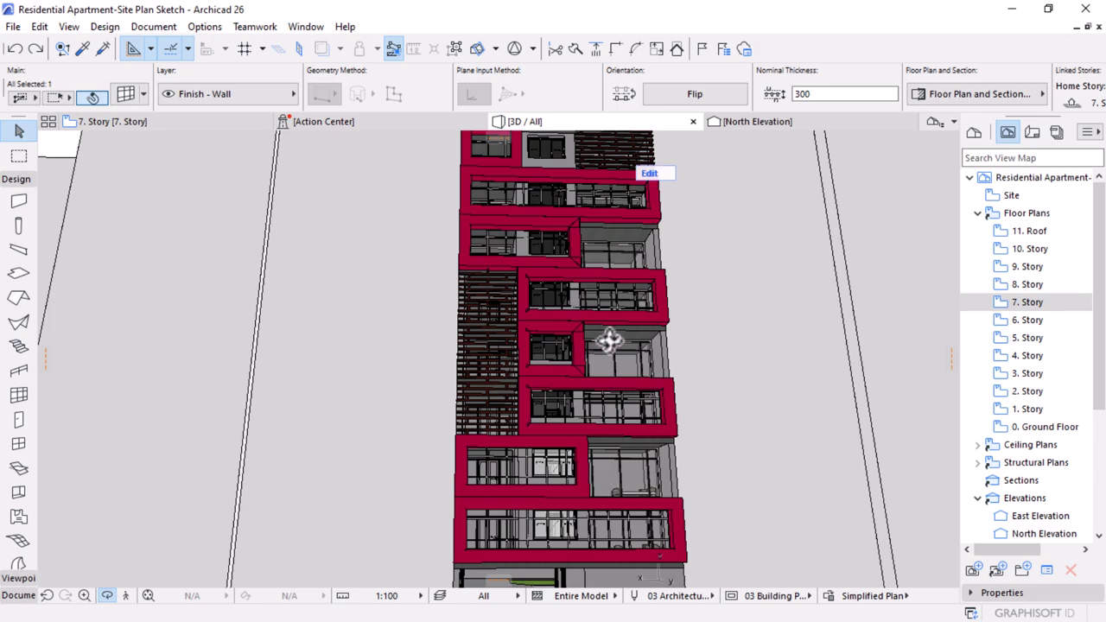
{"action": "middle_click_drag", "start_coordinate": [609, 341], "coordinate": [596, 537]}
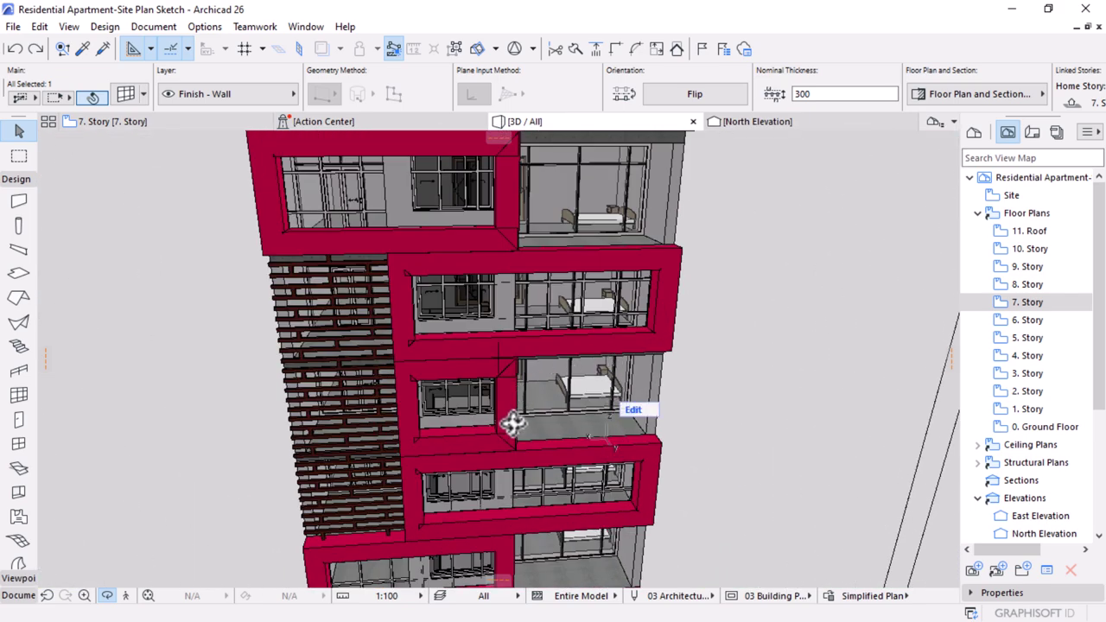
{"action": "middle_click_drag", "start_coordinate": [565, 187], "coordinate": [580, 397], "text": "shift"}
{"action": "middle_click_drag", "start_coordinate": [644, 449], "coordinate": [522, 469], "text": "shift"}
{"action": "scroll", "coordinate": [563, 462], "scroll_direction": "down", "scroll_amount": 6}
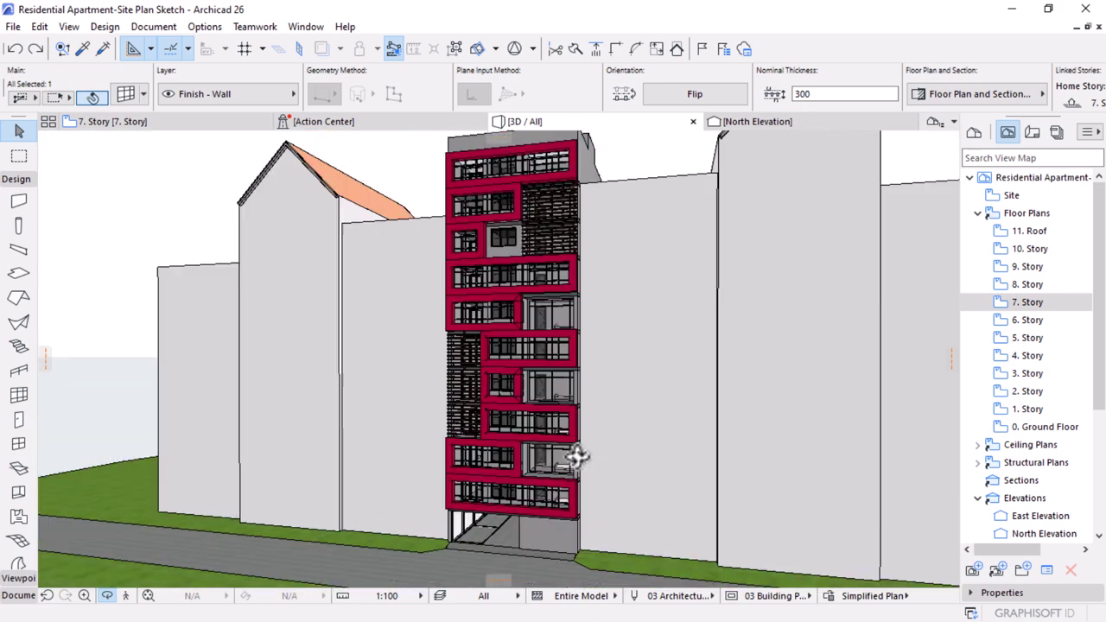
{"action": "middle_click_drag", "start_coordinate": [587, 454], "coordinate": [564, 404], "text": "shift"}
{"action": "scroll", "coordinate": [519, 305], "scroll_direction": "up", "scroll_amount": 2}
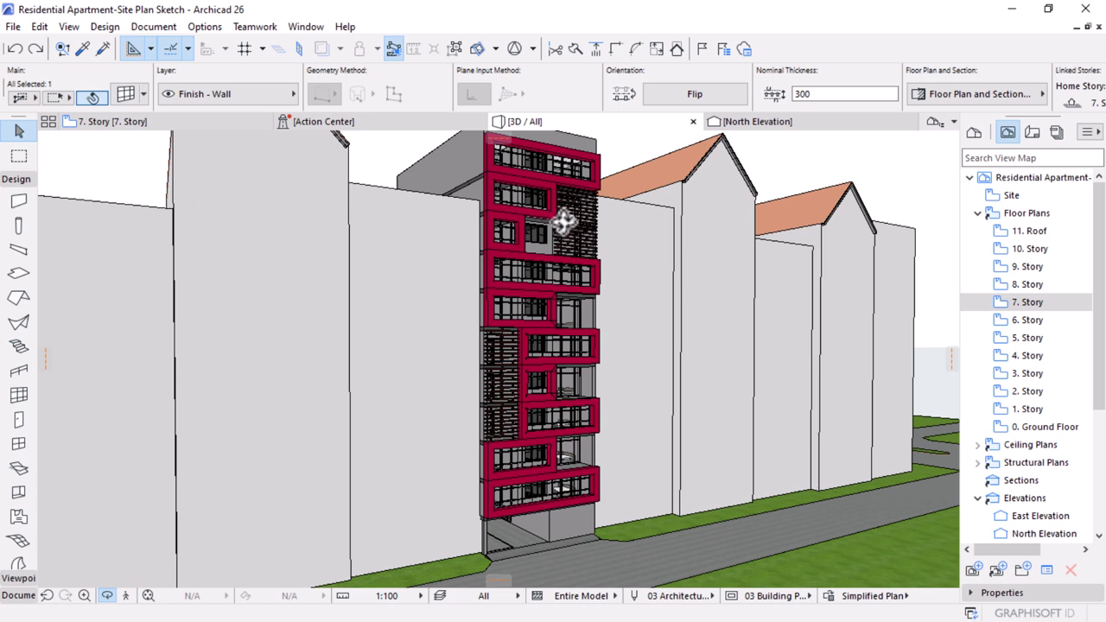
- Assign the upper and lower louvre screen curtain walls to the Option 1 layer
{"action": "left_click", "coordinate": [506, 354], "text": "shift"}
{"action": "left_click", "coordinate": [225, 97]}
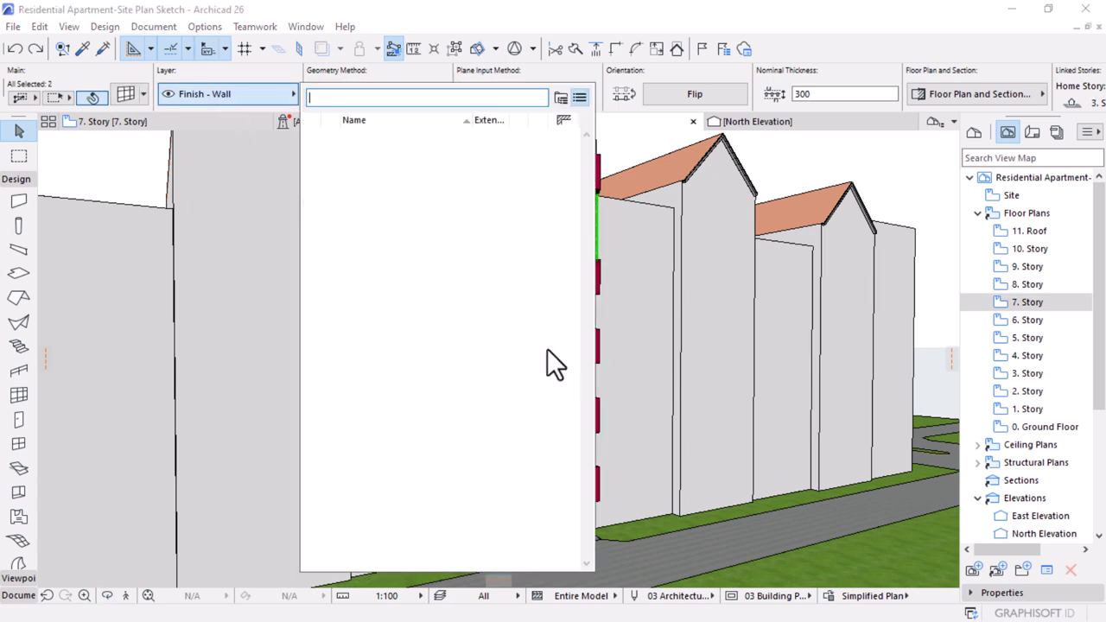
{"action": "type", "text": "option"}
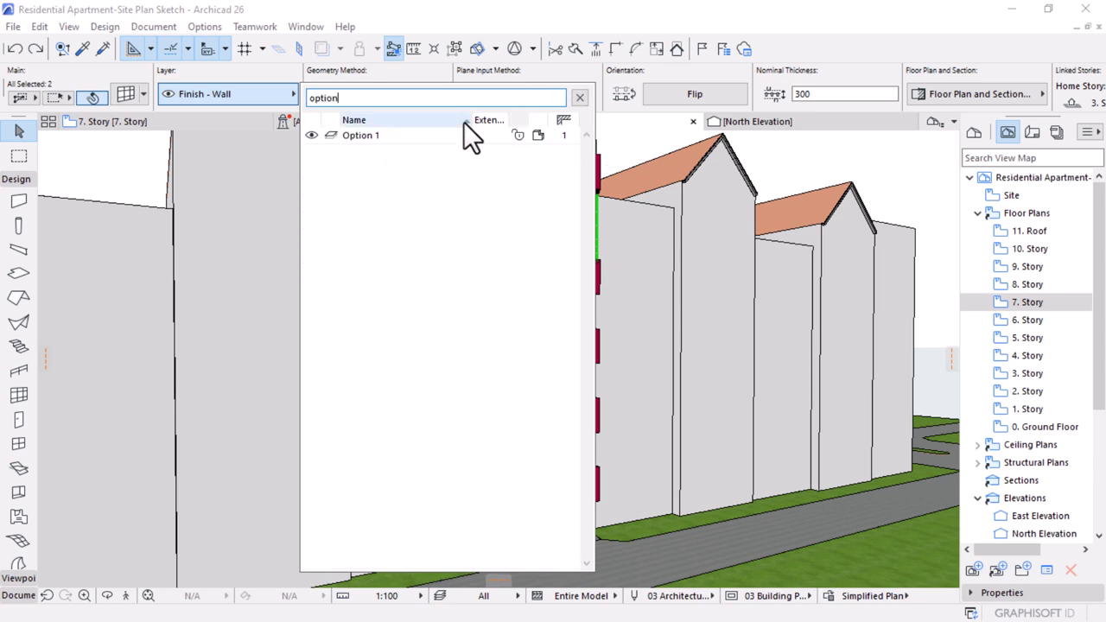
{"action": "left_click", "coordinate": [372, 134]}
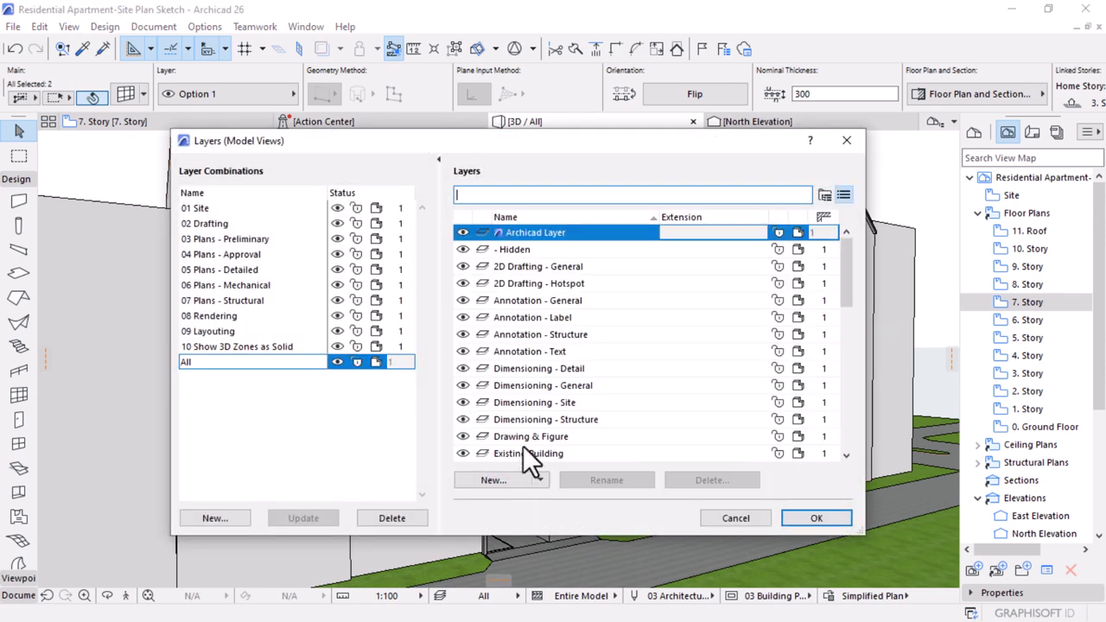
- Create a new layer named Option 2 in the model view layer settings
{"action": "left_click", "coordinate": [487, 480]}
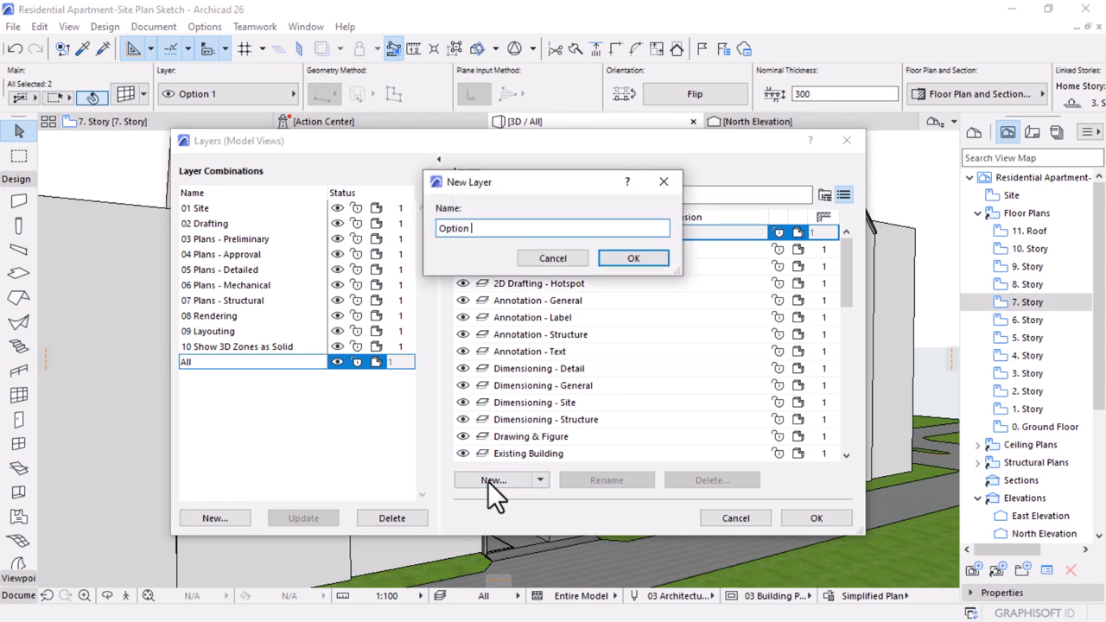
{"action": "key", "text": "Return"}
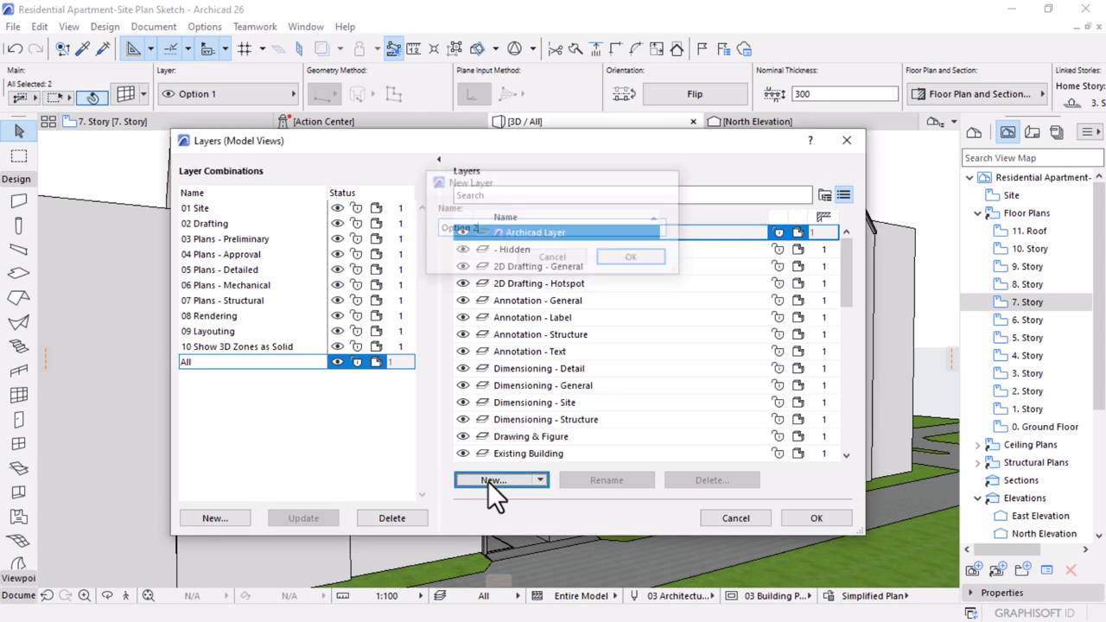
- Create two new layer combinations named Option 1 and Option 2
{"action": "left_click", "coordinate": [338, 361]}
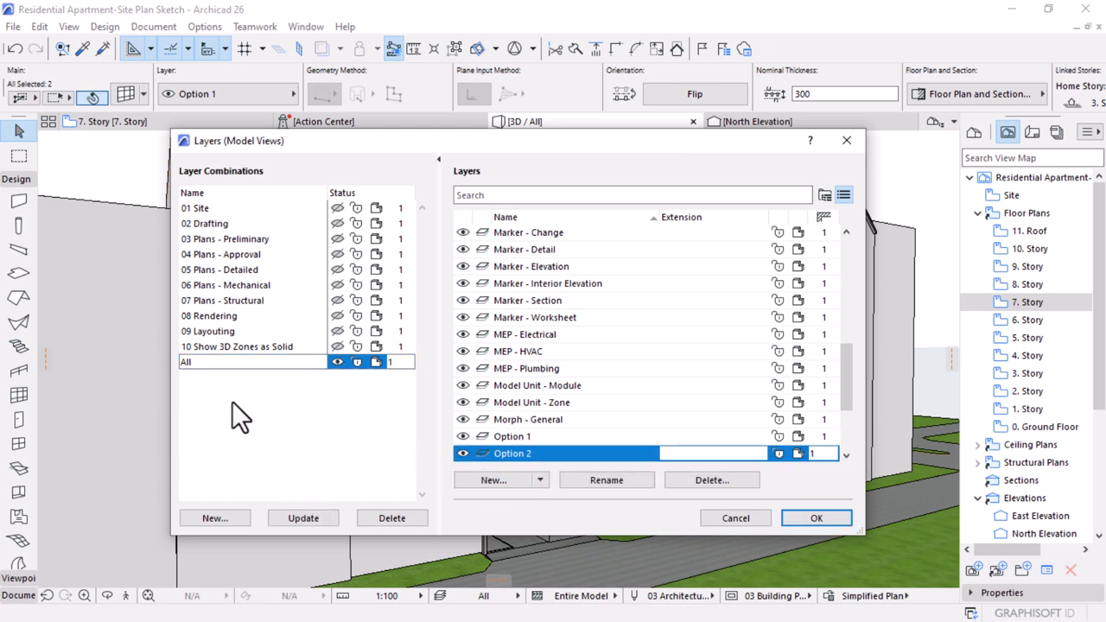
{"action": "left_click", "coordinate": [265, 430]}
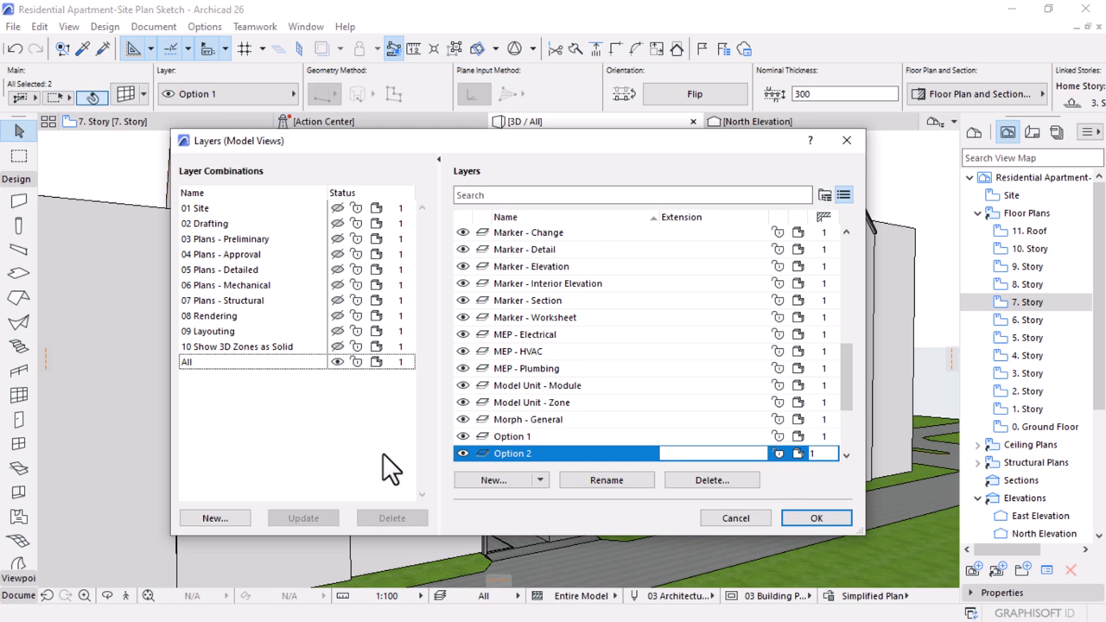
{"action": "left_click", "coordinate": [226, 513]}
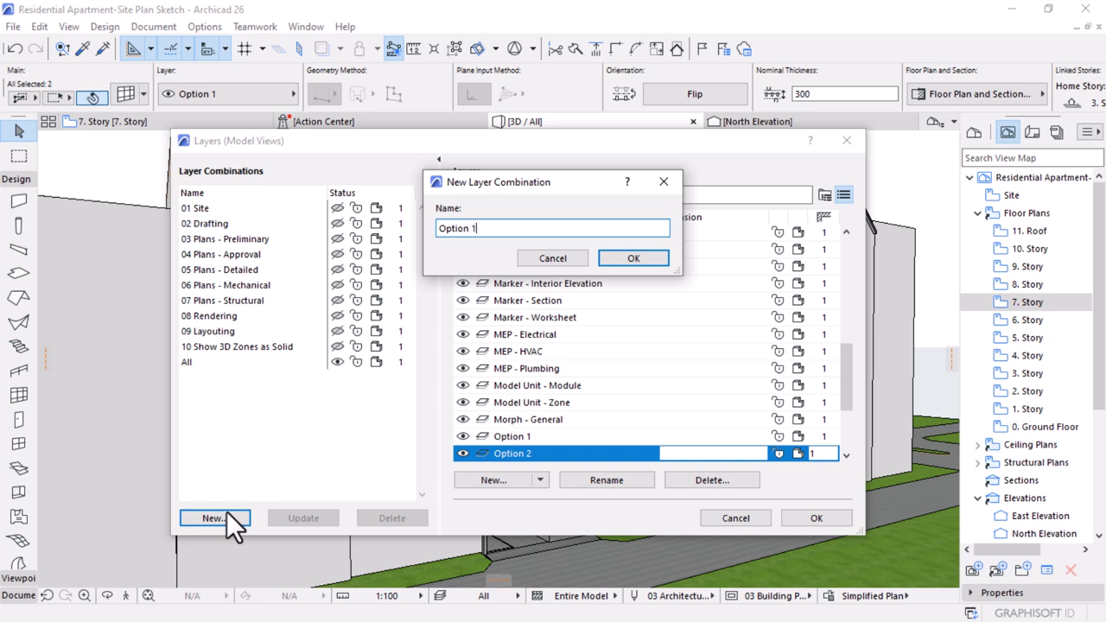
{"action": "left_click", "coordinate": [626, 264]}
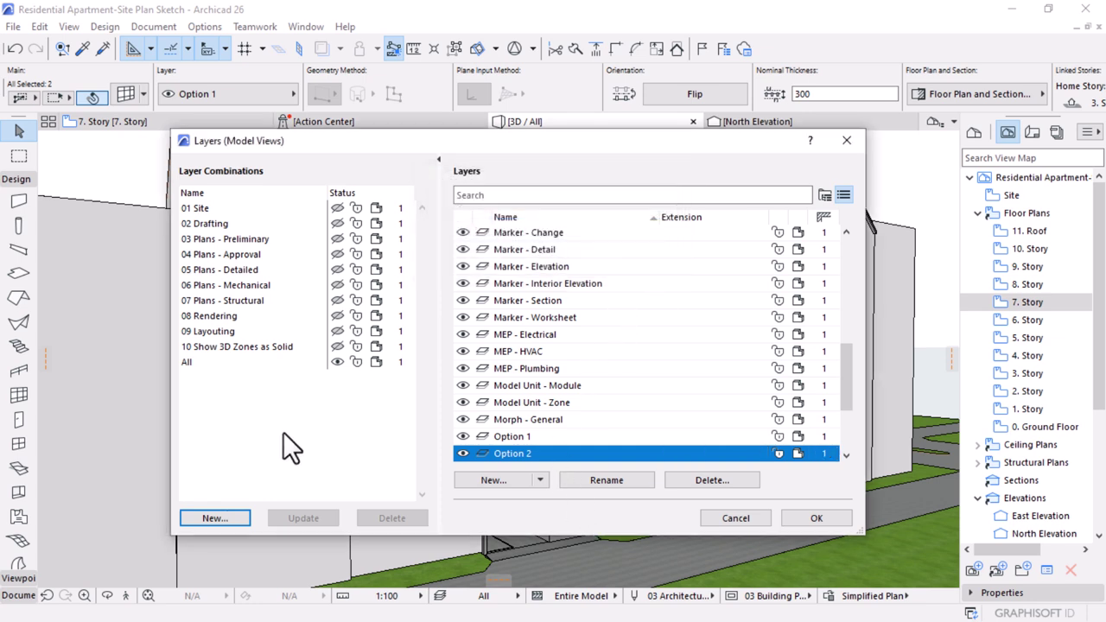
{"action": "left_click", "coordinate": [210, 517]}
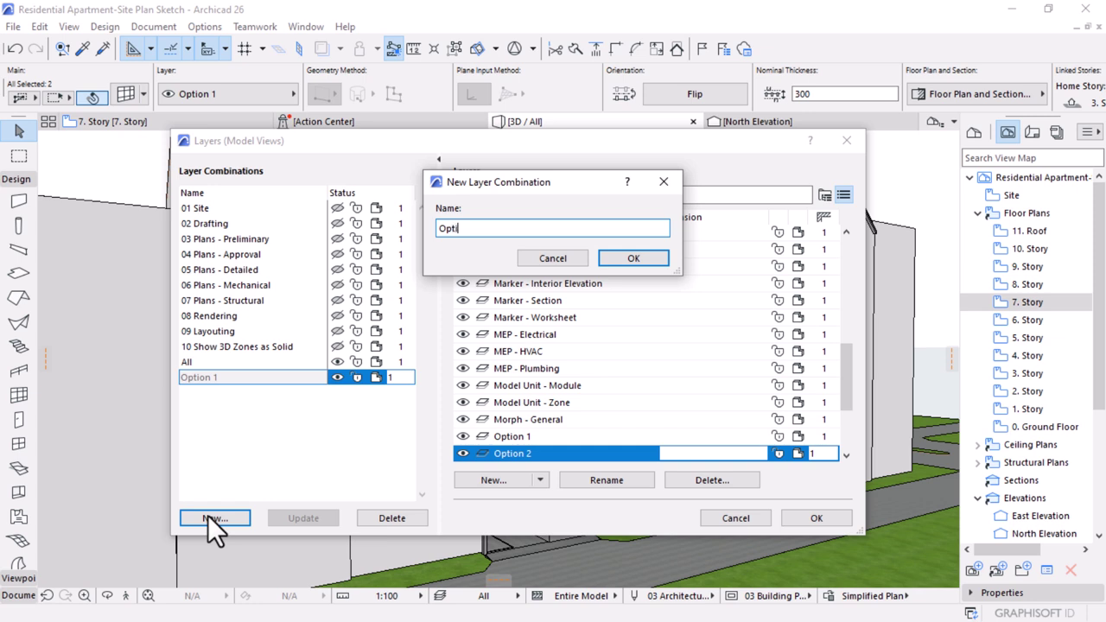
{"action": "key", "text": "Return"}
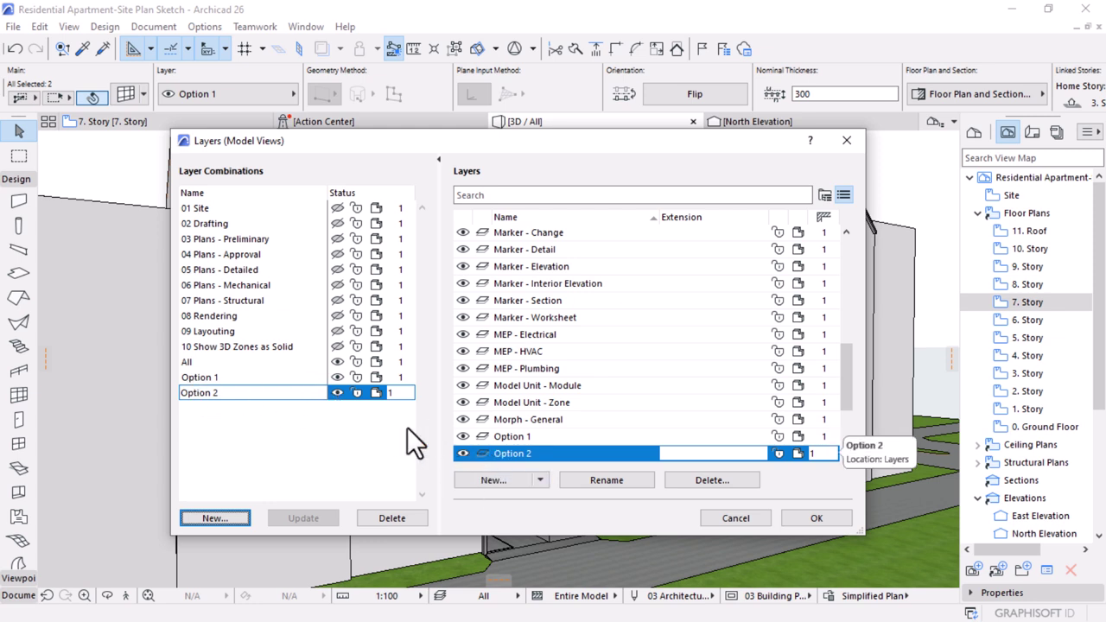
- Hide the Option 1 layer in the Option 2 layer combination and update that combination
{"action": "left_click", "coordinate": [506, 437]}
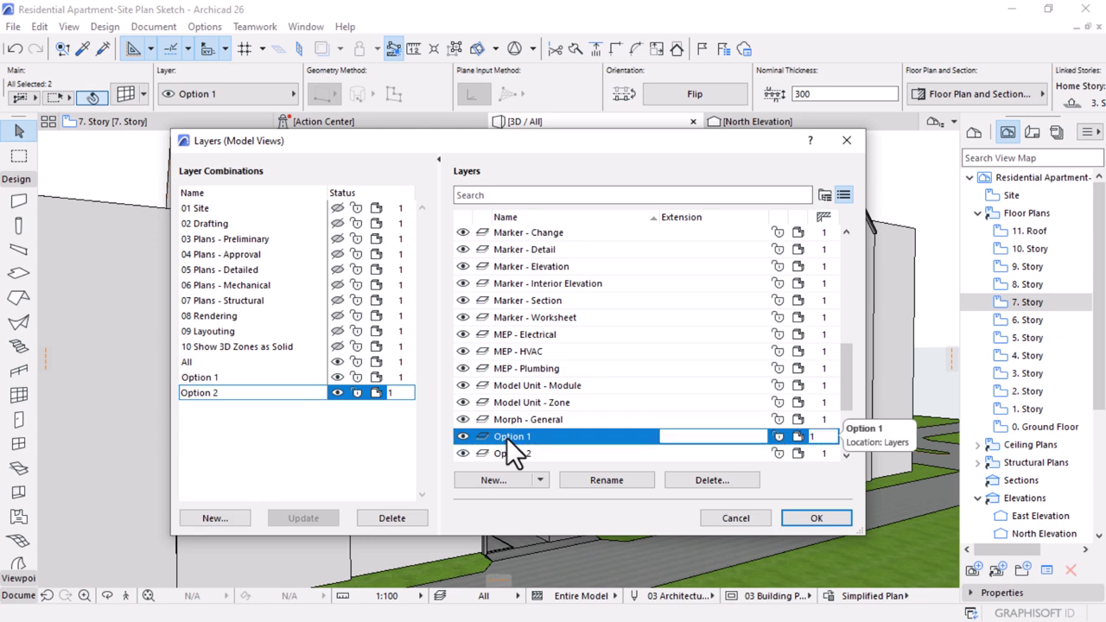
{"action": "left_click", "coordinate": [460, 436]}
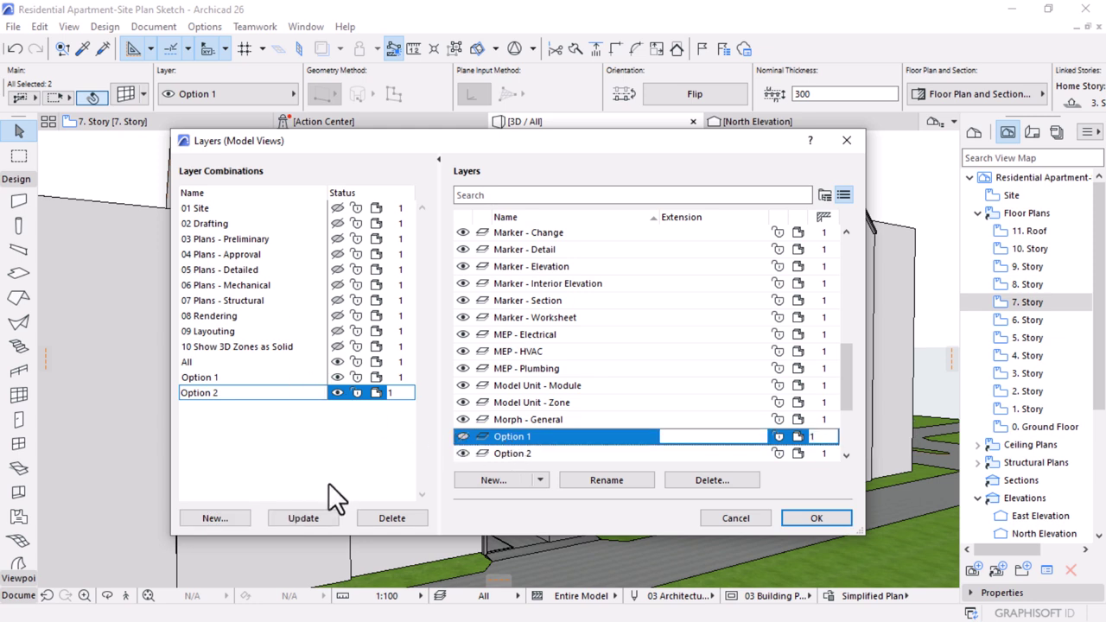
{"action": "left_click", "coordinate": [330, 511]}
{"action": "left_click", "coordinate": [326, 434]}
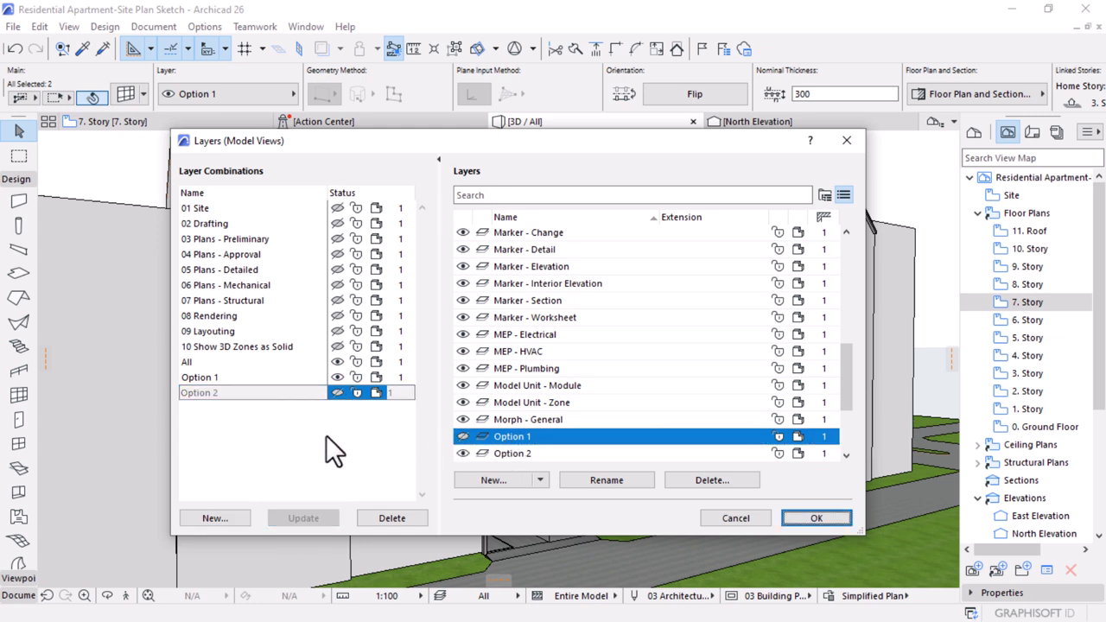
- Hide the Option 2 layer in the Option 1 combination, update it, and apply Option 1 to the 3D view
{"action": "left_click", "coordinate": [195, 378]}
{"action": "left_click", "coordinate": [469, 453]}
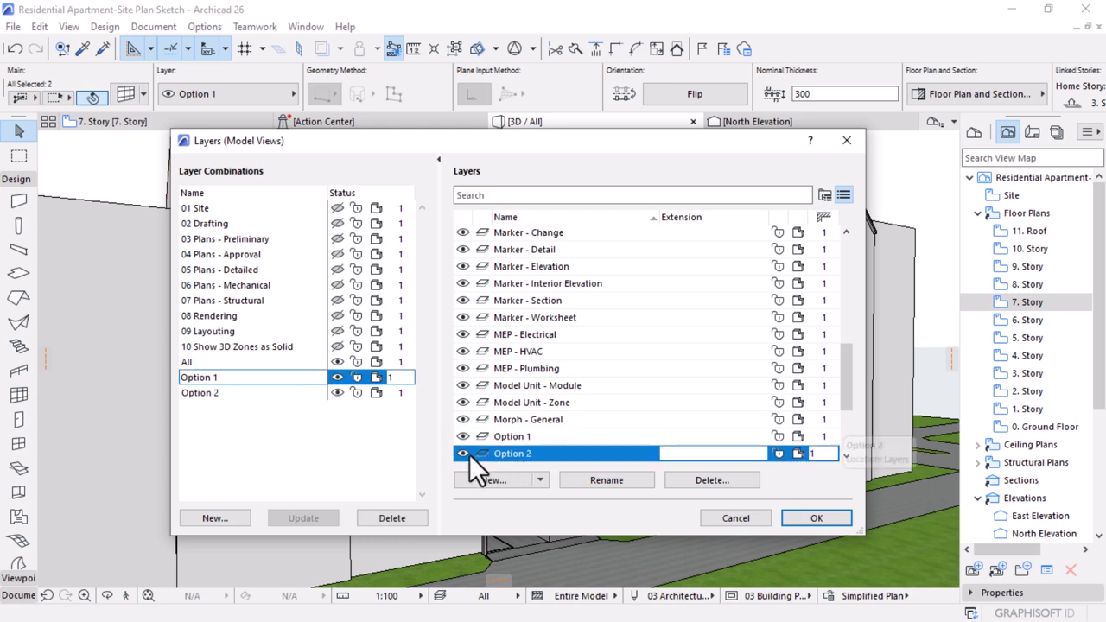
{"action": "left_click", "coordinate": [465, 453]}
{"action": "left_click", "coordinate": [306, 514]}
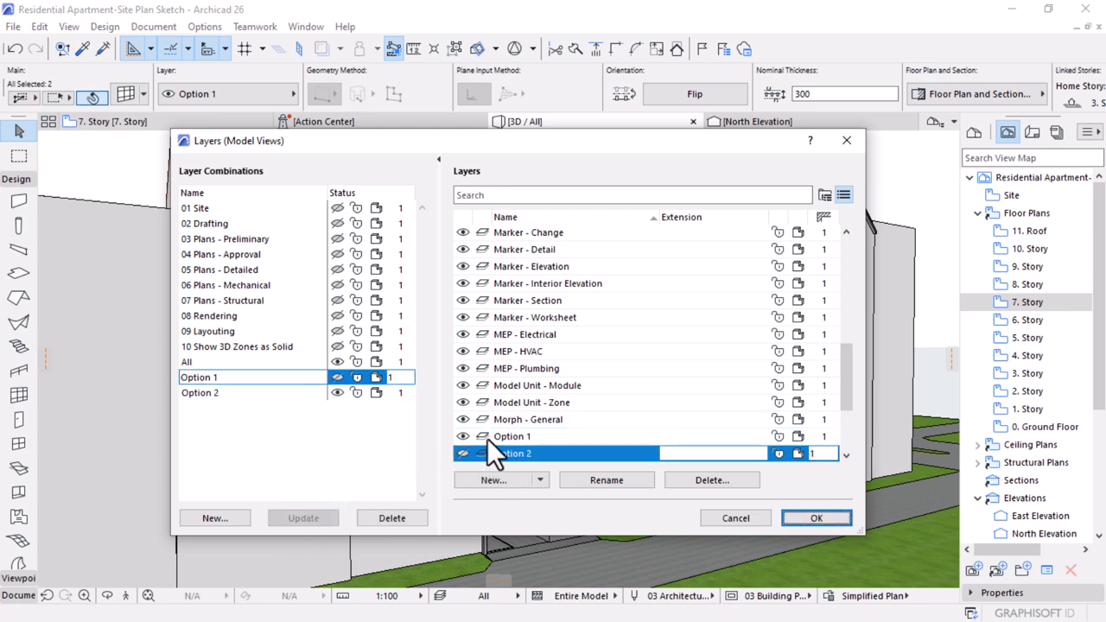
{"action": "left_click", "coordinate": [523, 436]}
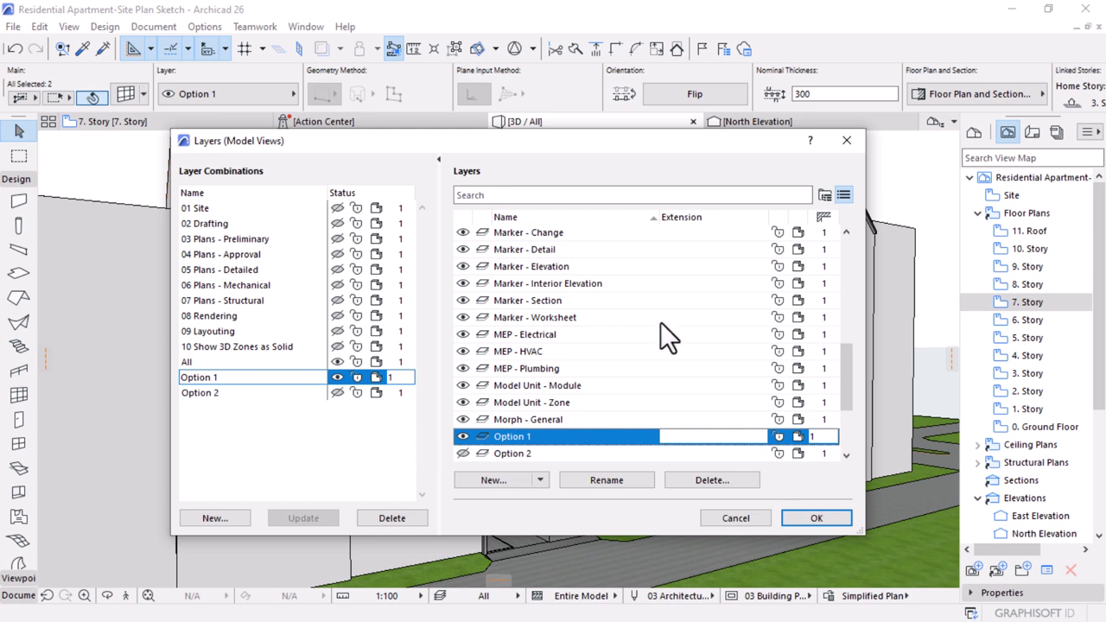
{"action": "left_click_drag", "start_coordinate": [840, 367], "coordinate": [839, 444]}
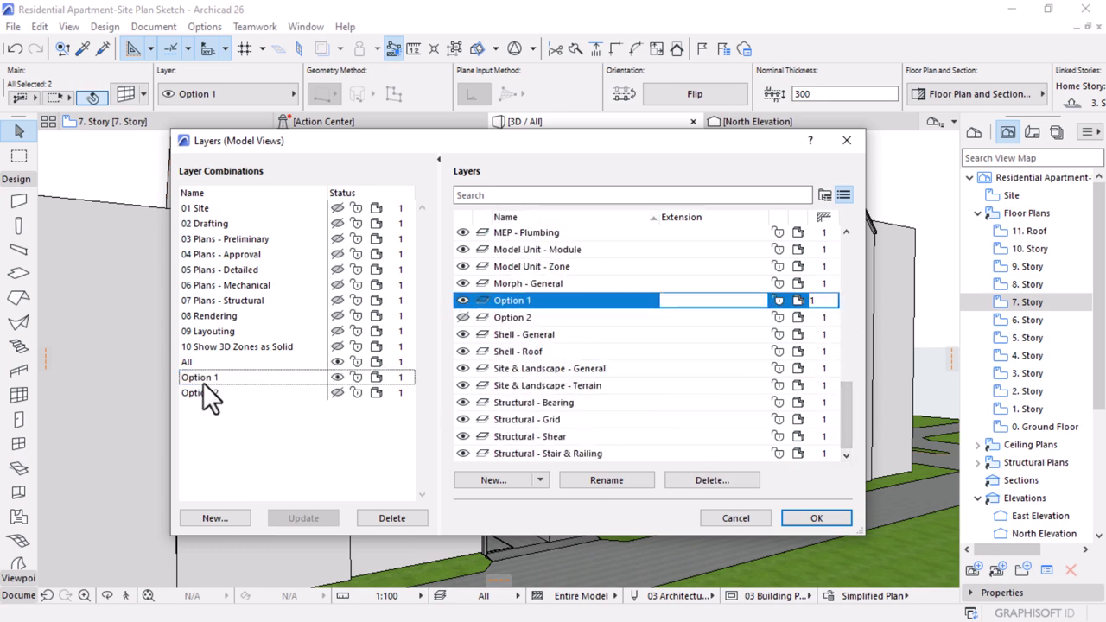
{"action": "left_click", "coordinate": [812, 518]}
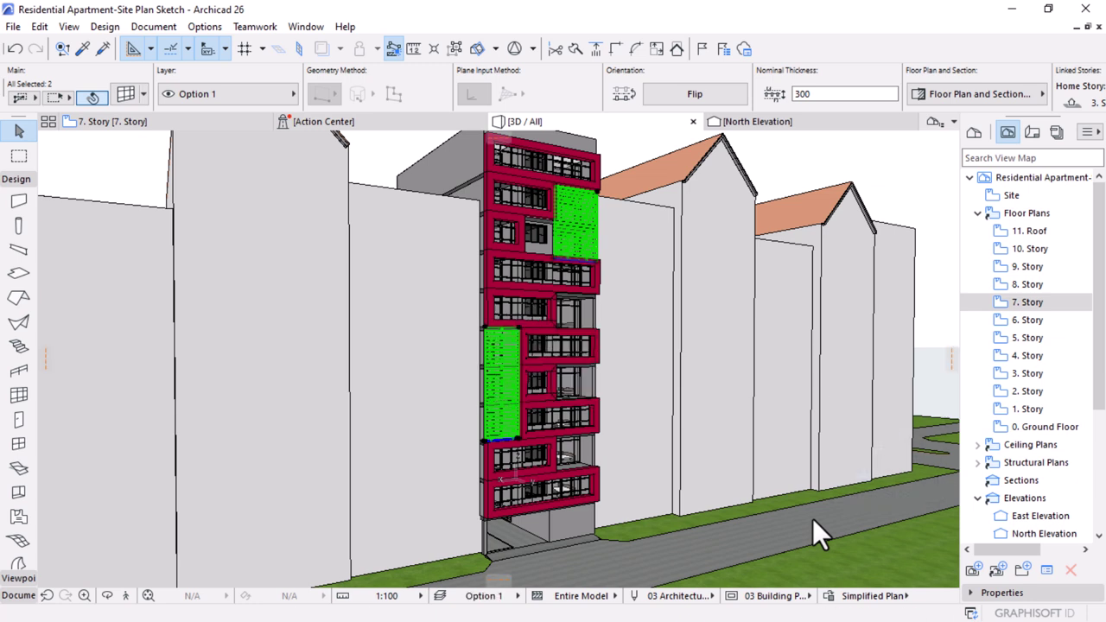
{"action": "key", "text": "Escape"}
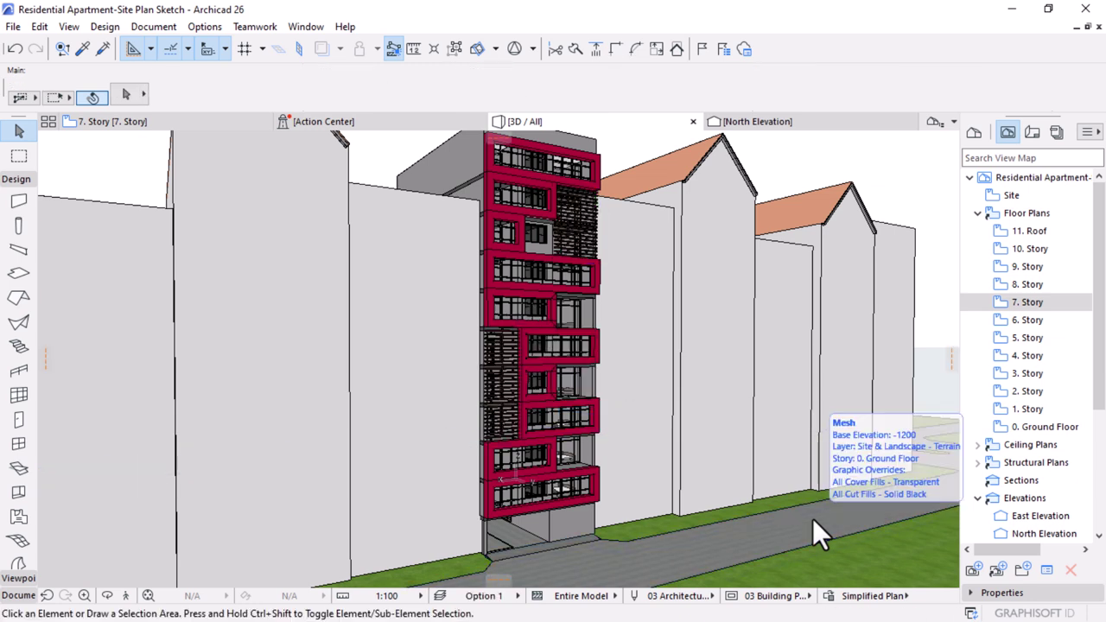
- Apply the Option 2 layer combination to the 3D view
{"action": "key", "text": "ctrl+l"}
{"action": "left_click", "coordinate": [213, 393]}
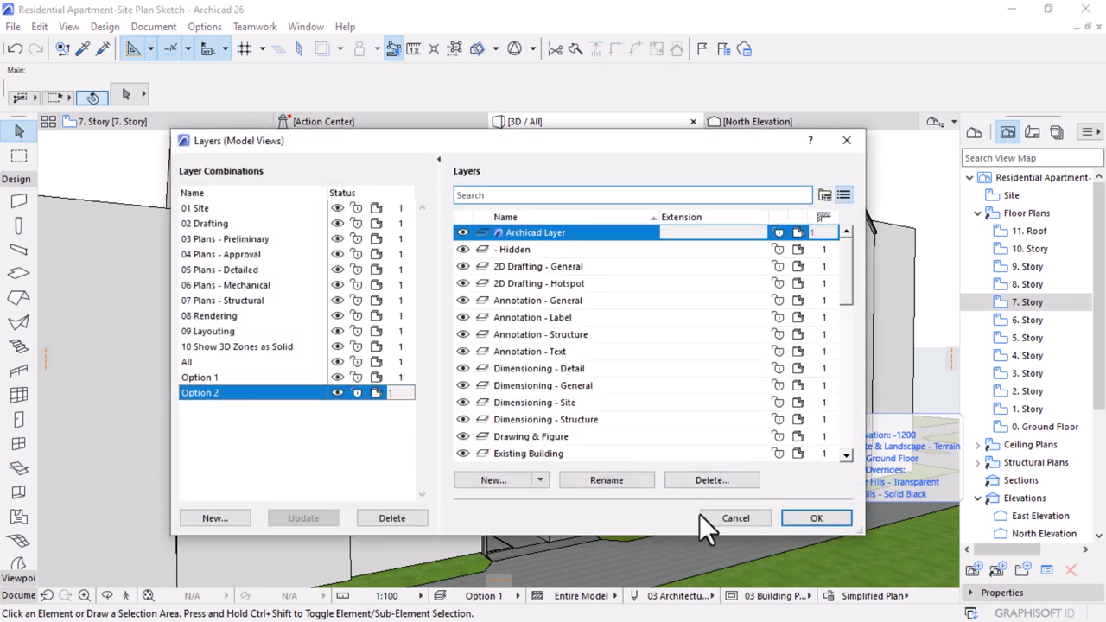
{"action": "left_click", "coordinate": [824, 517]}
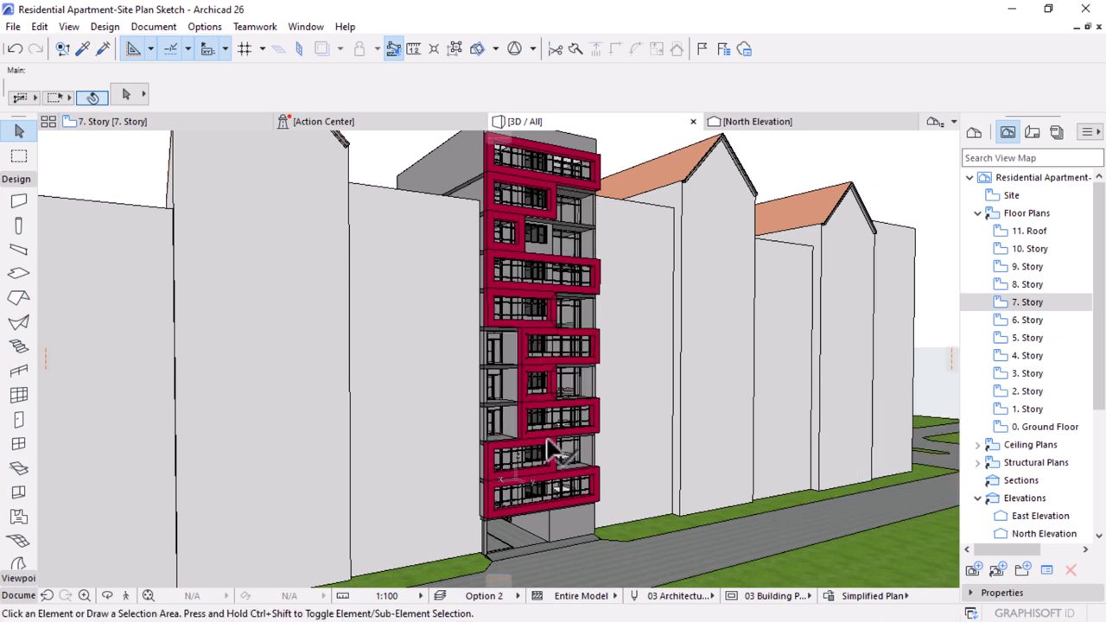
- Move the ten red facade curtain walls from the Finish - Wall layer to the Option 1 layer
{"action": "left_click", "coordinate": [553, 449]}
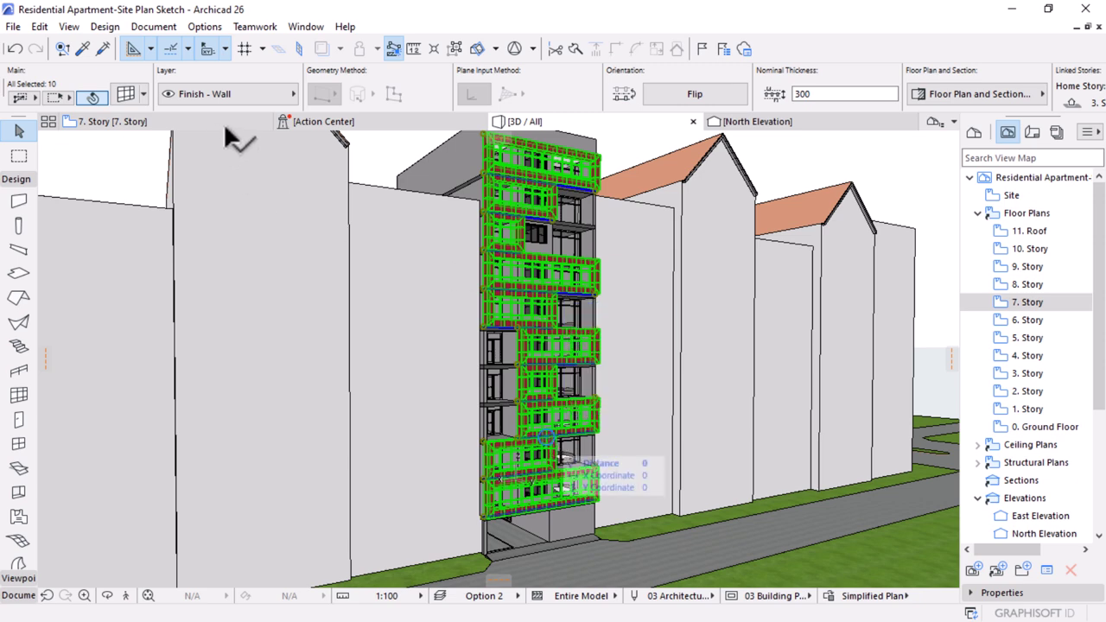
{"action": "left_click", "coordinate": [229, 102]}
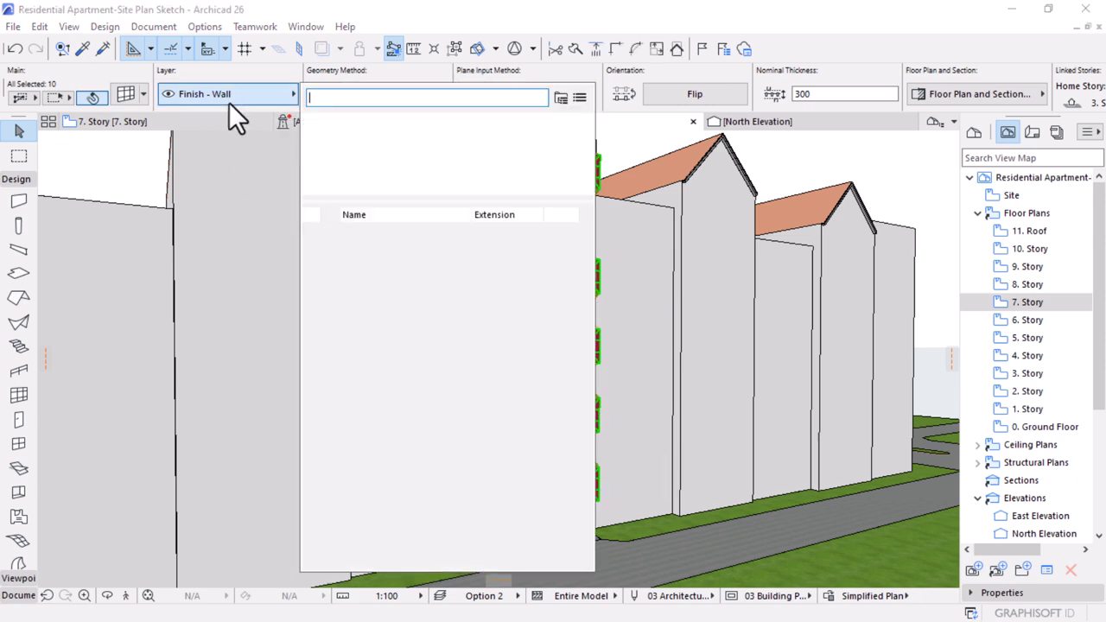
{"action": "type", "text": "opti"}
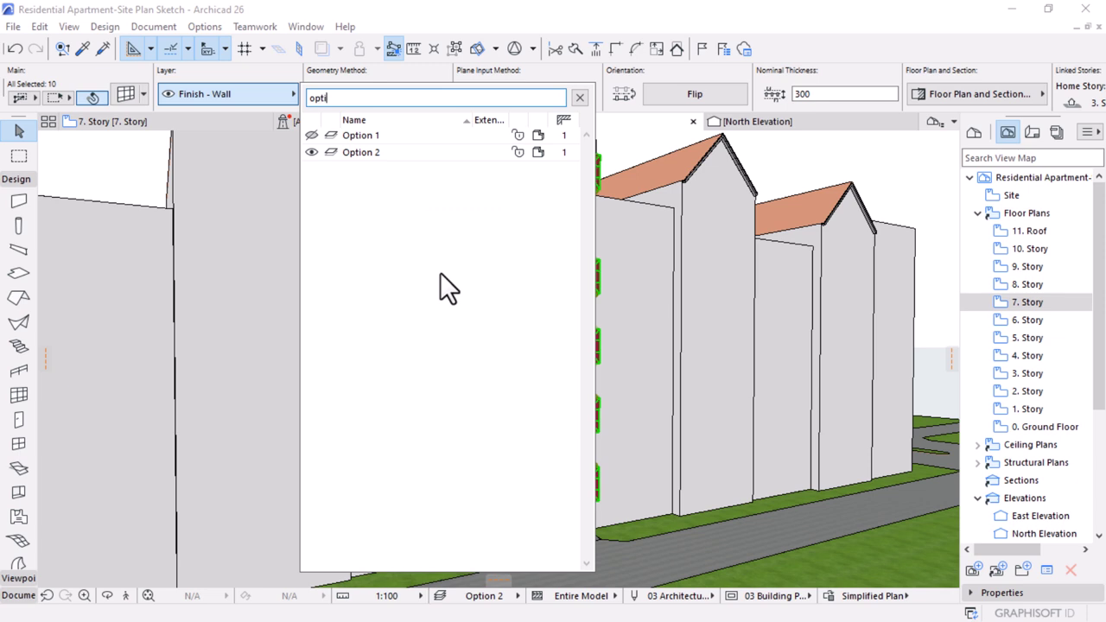
{"action": "left_click", "coordinate": [421, 135]}
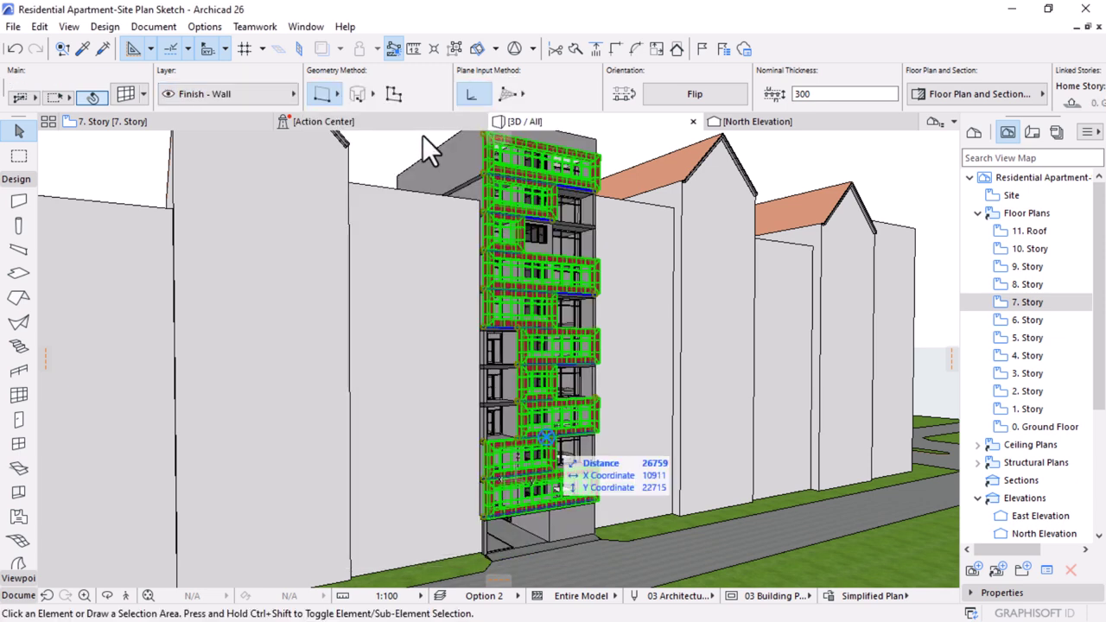
{"action": "key", "text": "Escape"}
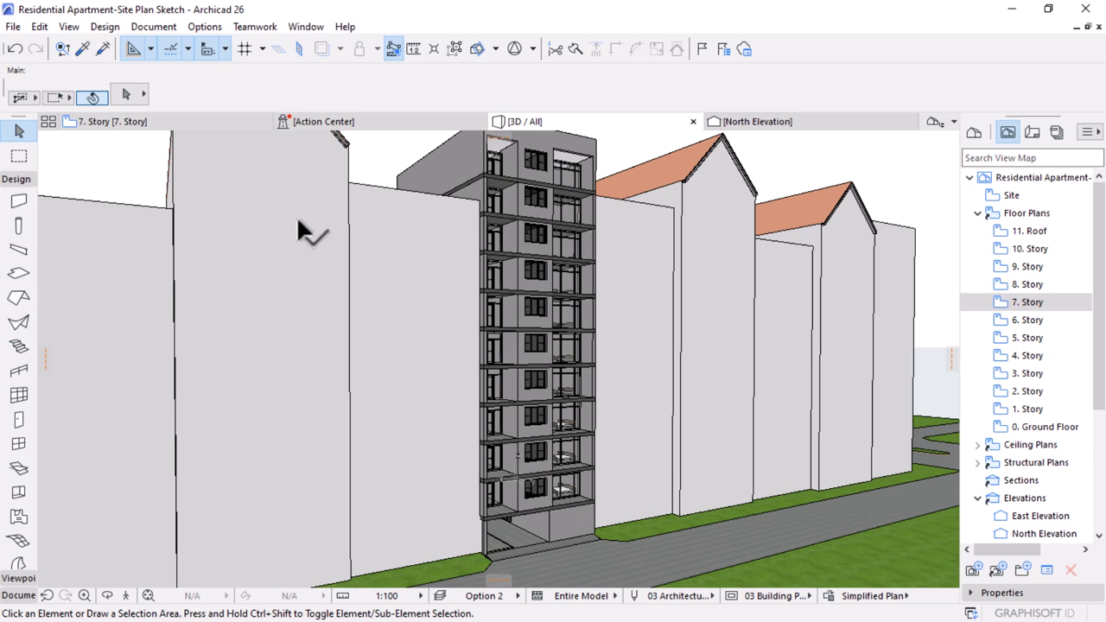
- Compare the facade alternatives in 3D by applying the Option 1 layer combination and switching back to Option 2
{"action": "left_click", "coordinate": [494, 603]}
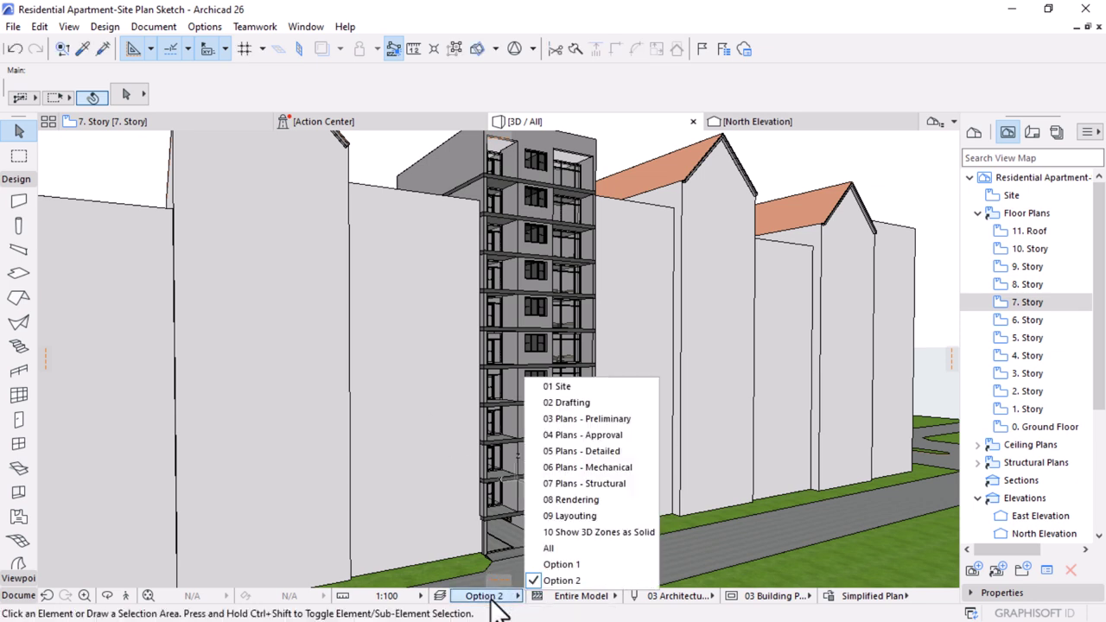
{"action": "left_click", "coordinate": [559, 562]}
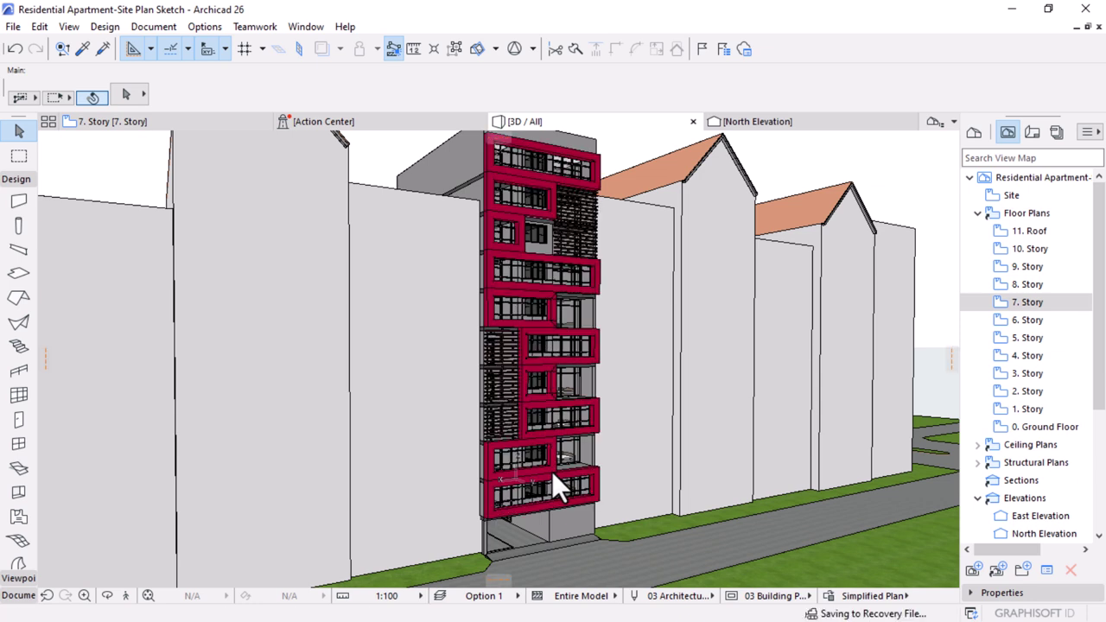
{"action": "left_click", "coordinate": [489, 598]}
{"action": "left_click", "coordinate": [570, 579]}
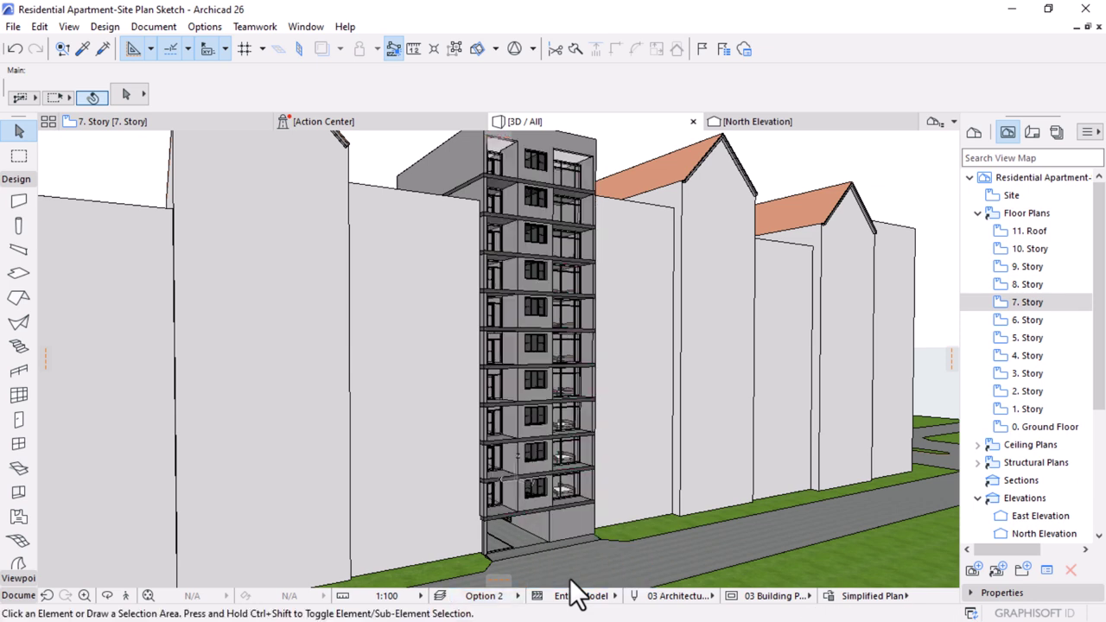
{"action": "left_click", "coordinate": [561, 389]}
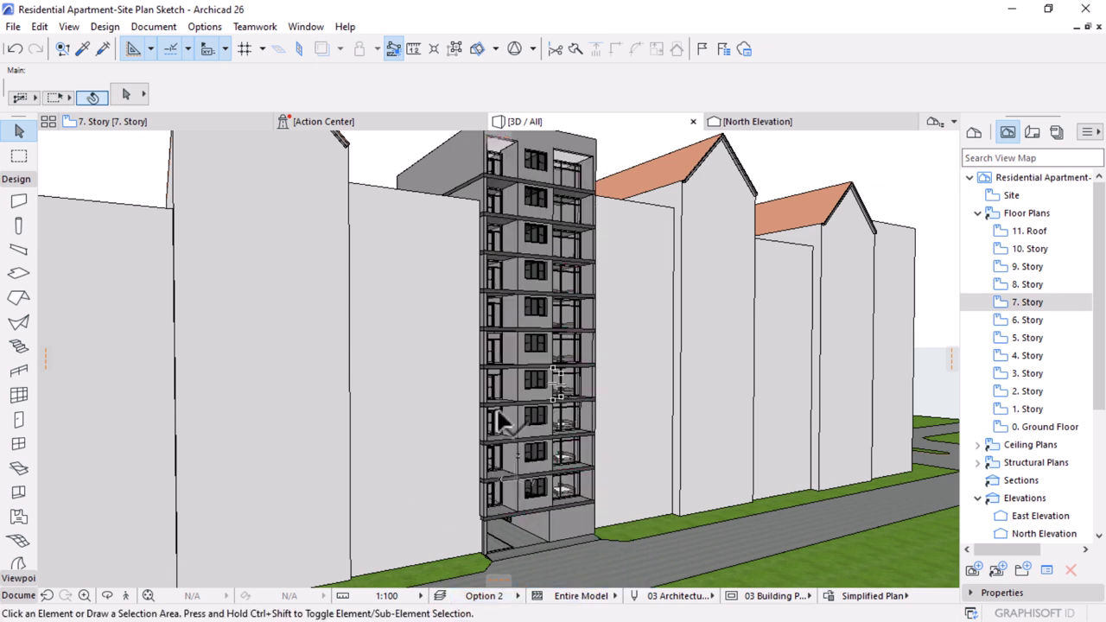
{"action": "middle_click_drag", "start_coordinate": [493, 415], "coordinate": [624, 383], "text": "shift"}
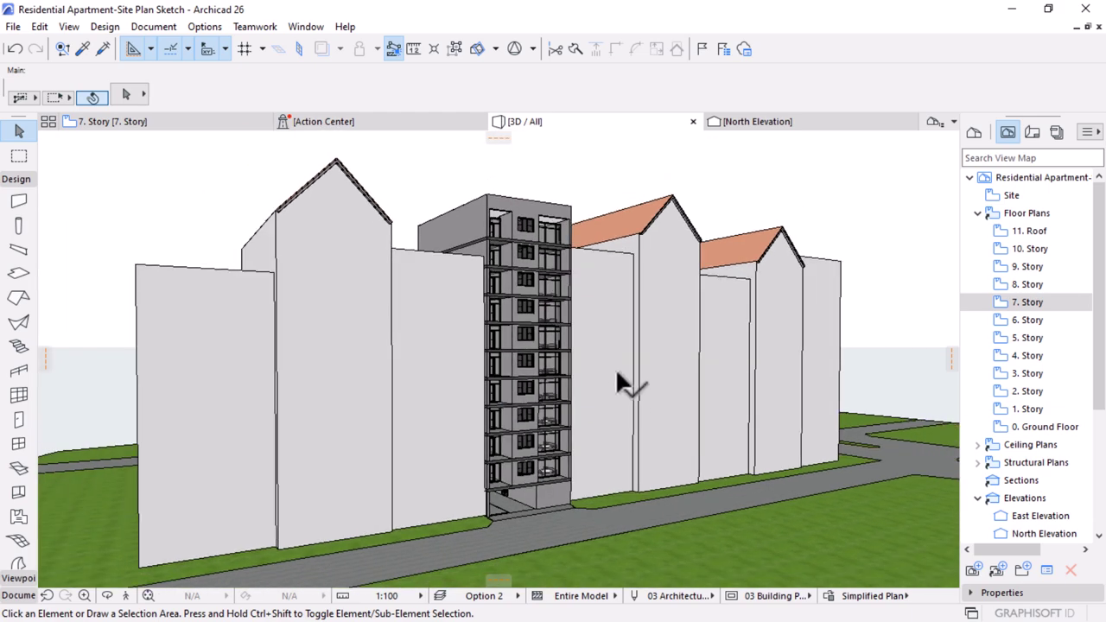
{"action": "middle_click_drag", "start_coordinate": [716, 486], "coordinate": [546, 532], "text": "shift"}
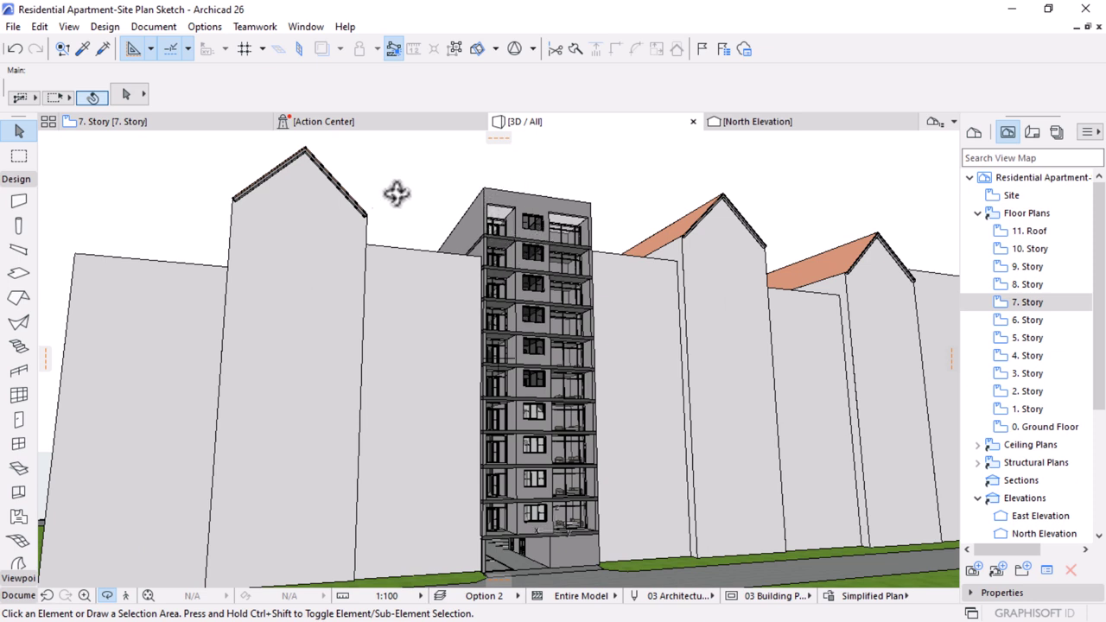
- Draw a straight curtain wall about 11101 mm long across the building's front edge on the 0. Ground Floor plan, from outer corner to outer corner
{"action": "double_click", "coordinate": [1036, 427]}
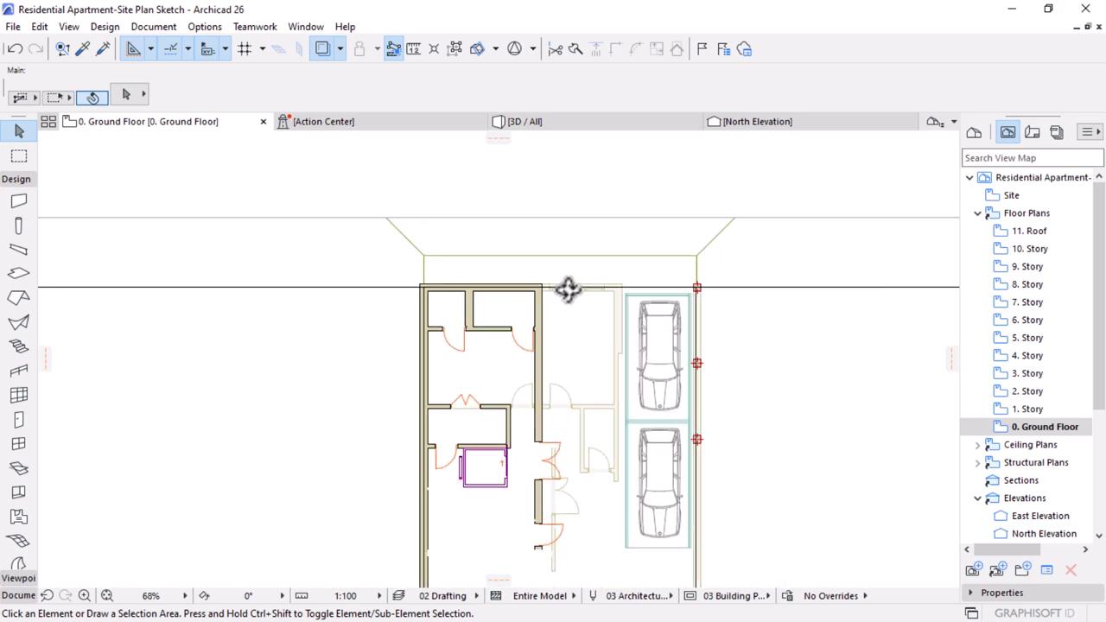
{"action": "scroll", "coordinate": [568, 290], "scroll_direction": "down", "scroll_amount": 6}
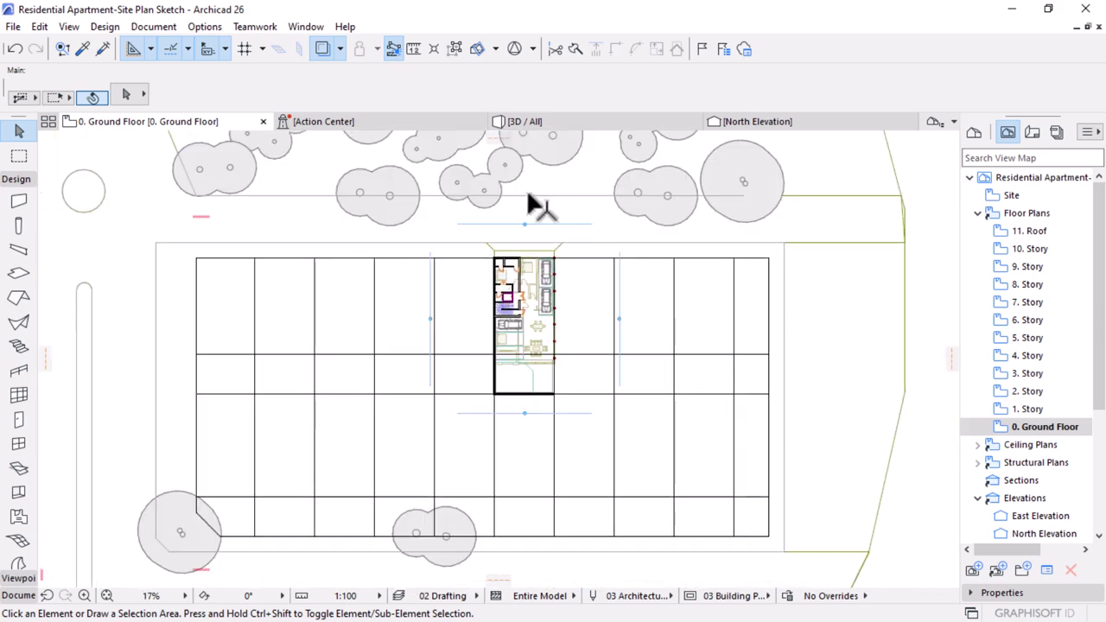
{"action": "scroll", "coordinate": [536, 206], "scroll_direction": "up", "scroll_amount": 5}
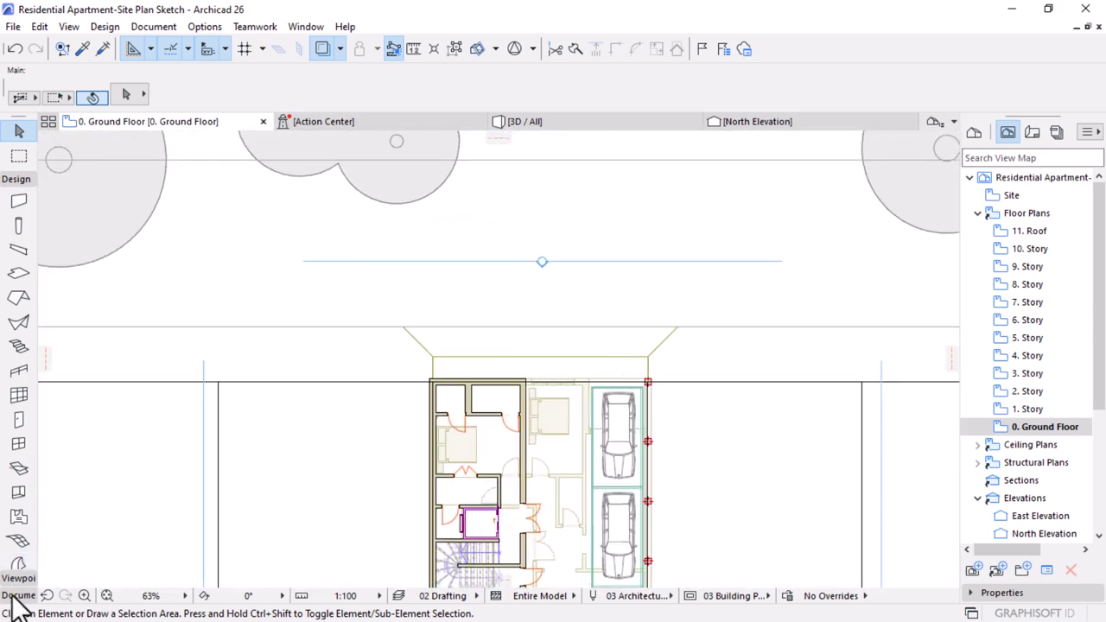
{"action": "left_click", "coordinate": [20, 395]}
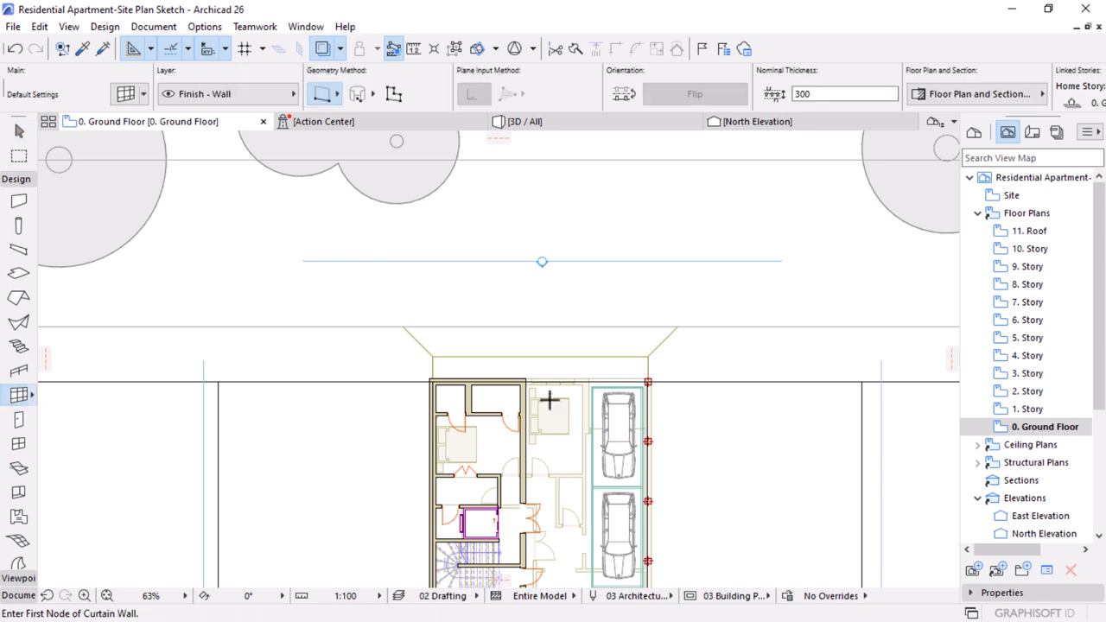
{"action": "scroll", "coordinate": [425, 358], "scroll_direction": "up", "scroll_amount": 3}
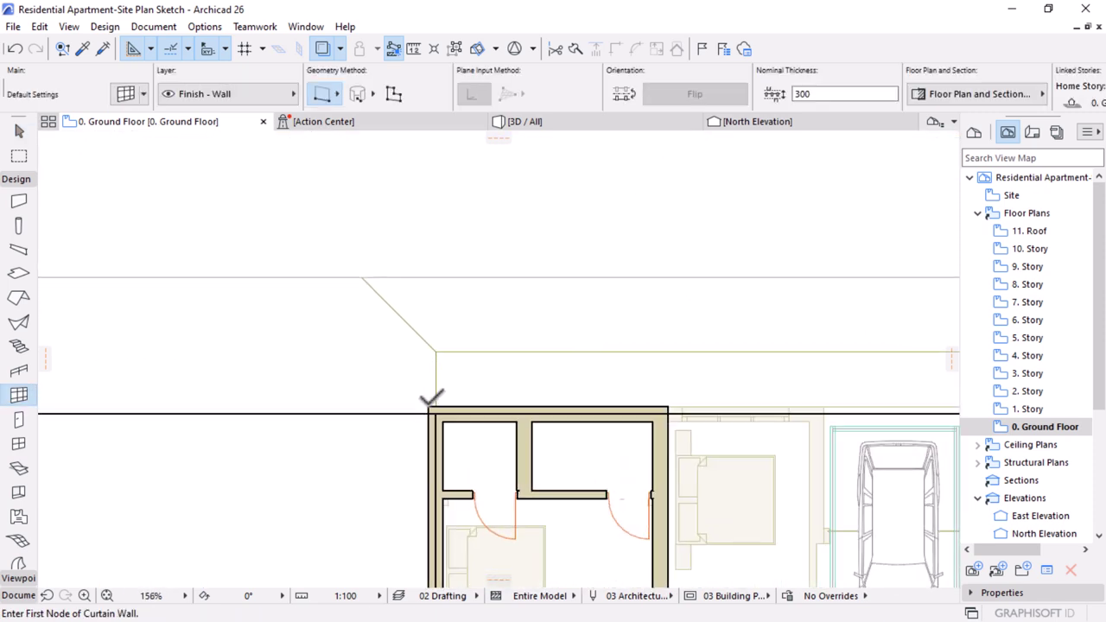
{"action": "left_click", "coordinate": [430, 399]}
{"action": "scroll", "coordinate": [513, 378], "scroll_direction": "down", "scroll_amount": 1}
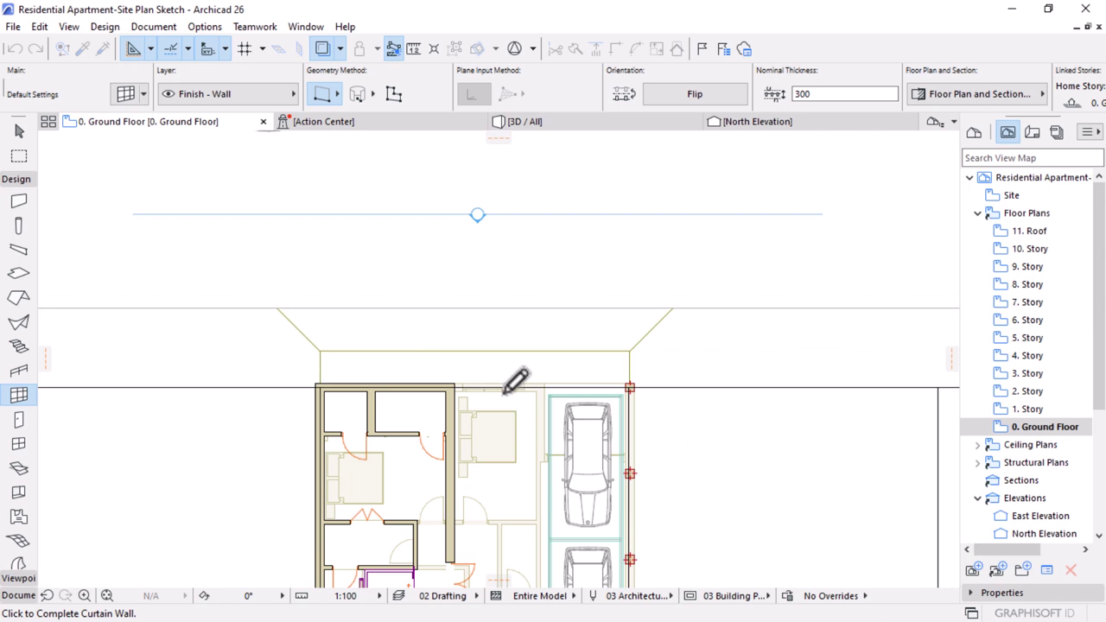
{"action": "scroll", "coordinate": [617, 372], "scroll_direction": "up", "scroll_amount": 2}
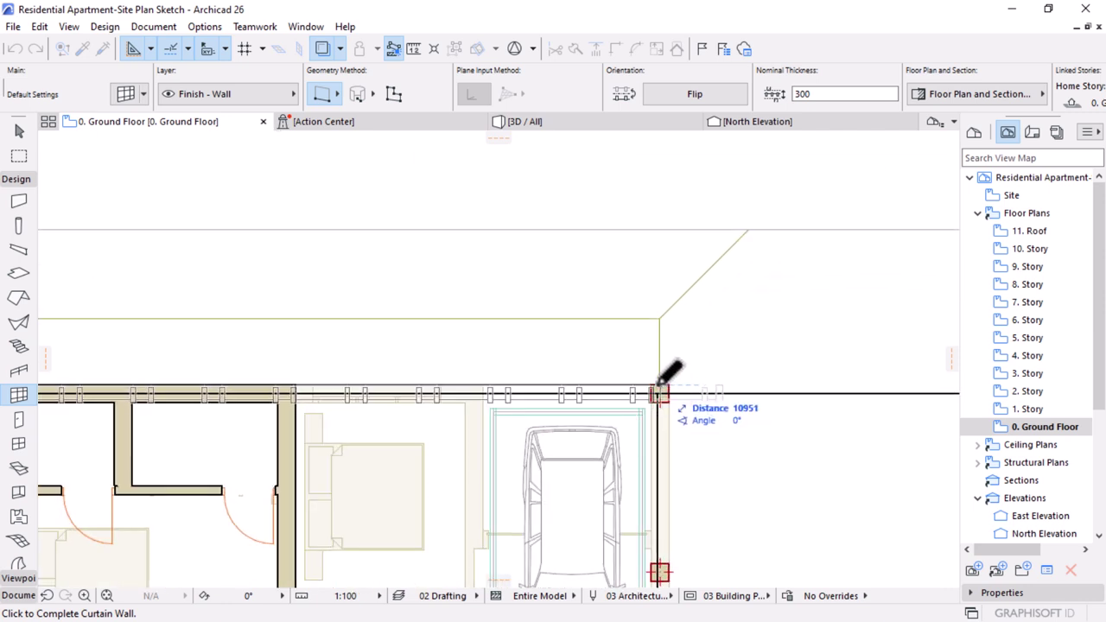
{"action": "scroll", "coordinate": [660, 387], "scroll_direction": "up", "scroll_amount": 2}
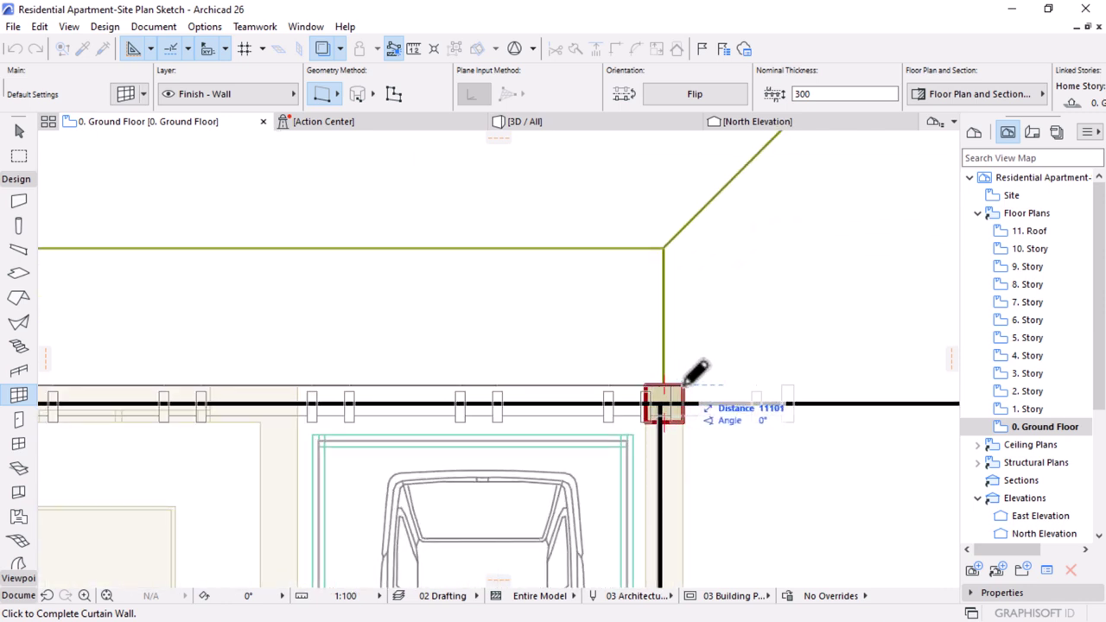
{"action": "left_click", "coordinate": [666, 385]}
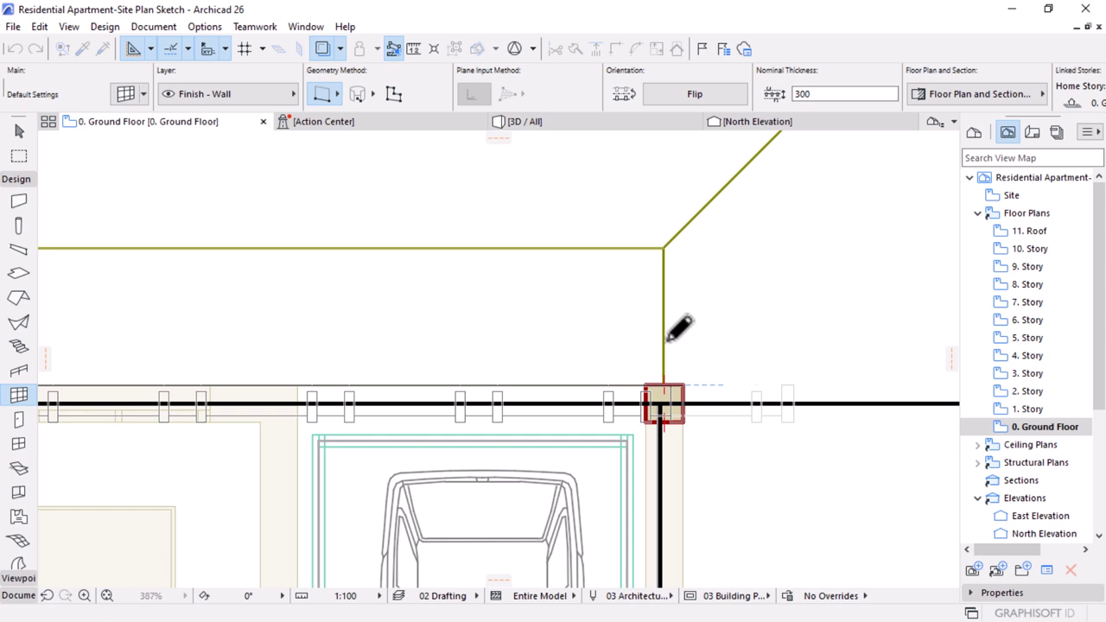
{"action": "key", "text": "Escape"}
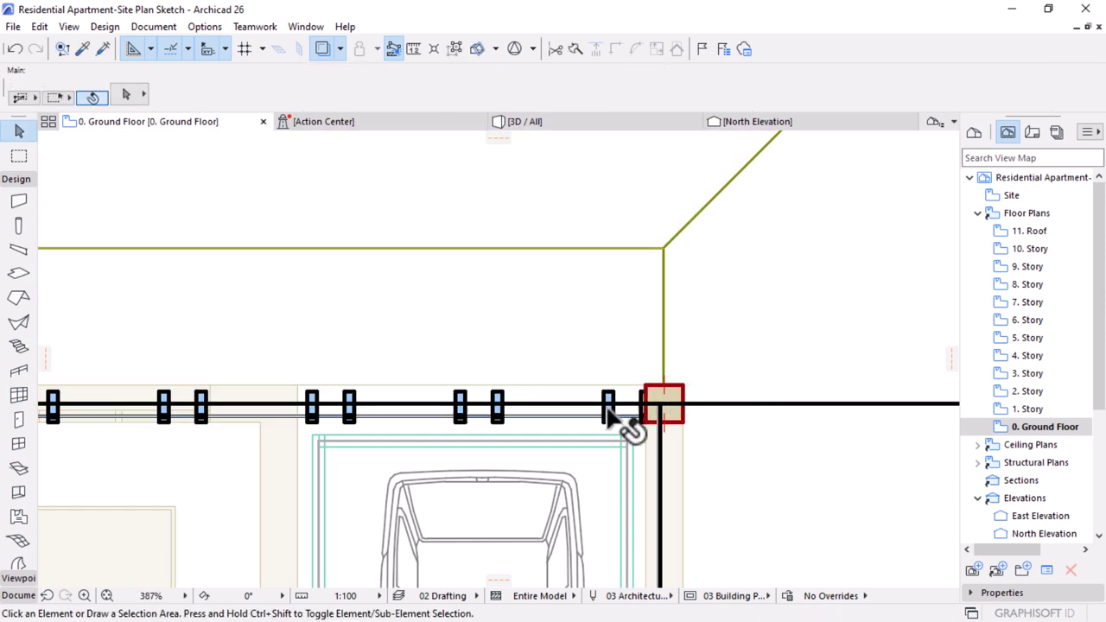
- Flip the new curtain wall's orientation outward from the front edge and return to the 3D view
{"action": "left_click", "coordinate": [609, 412]}
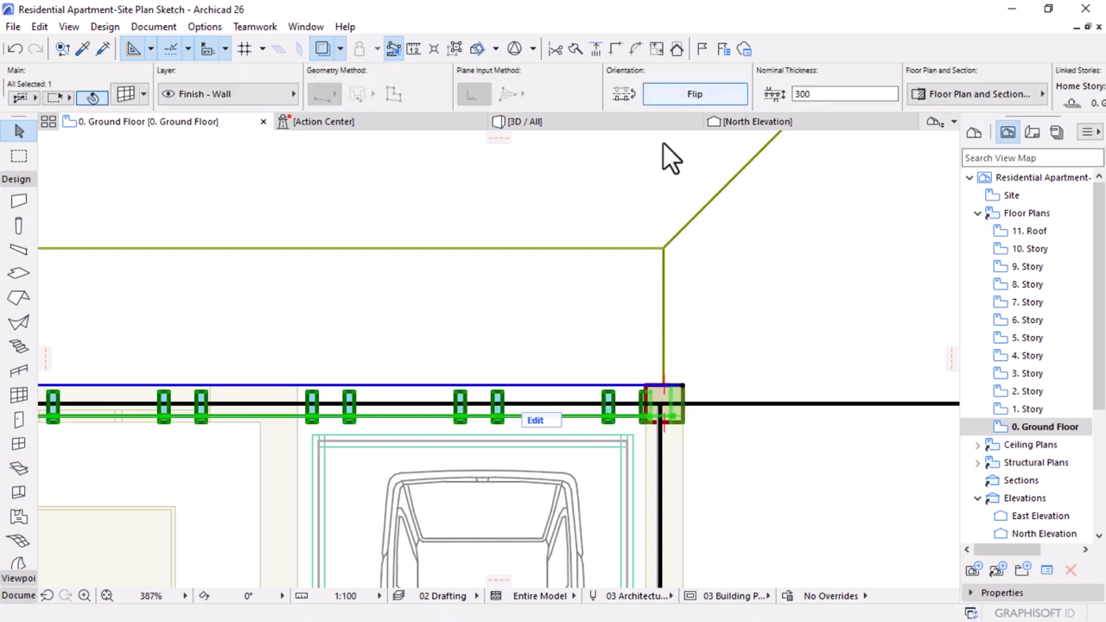
{"action": "scroll", "coordinate": [748, 397], "scroll_direction": "down", "scroll_amount": 5}
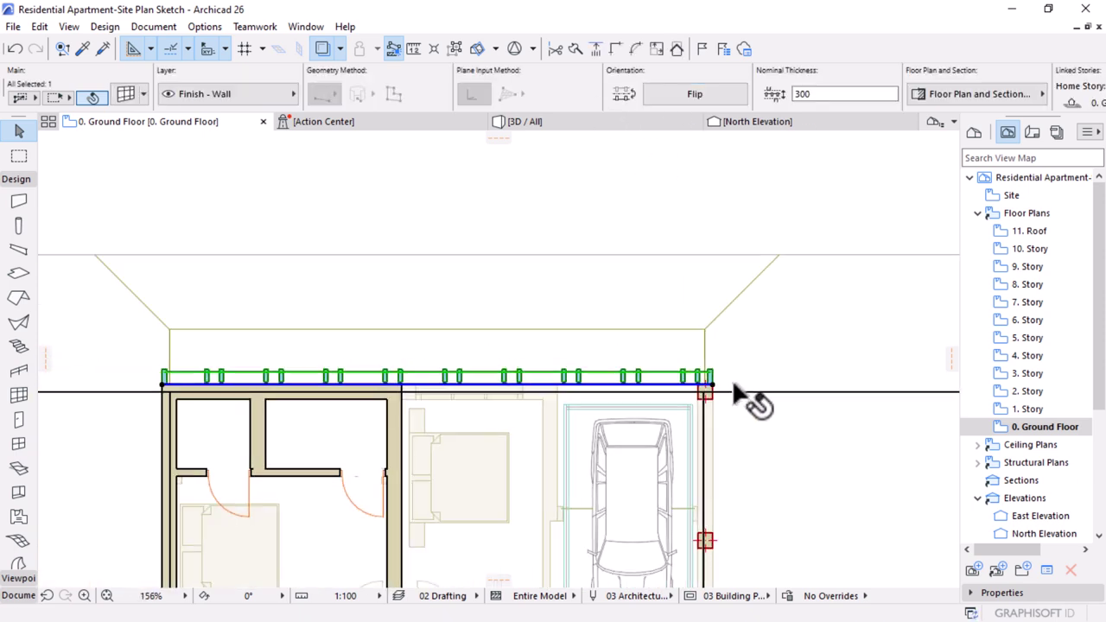
{"action": "left_click", "coordinate": [590, 125]}
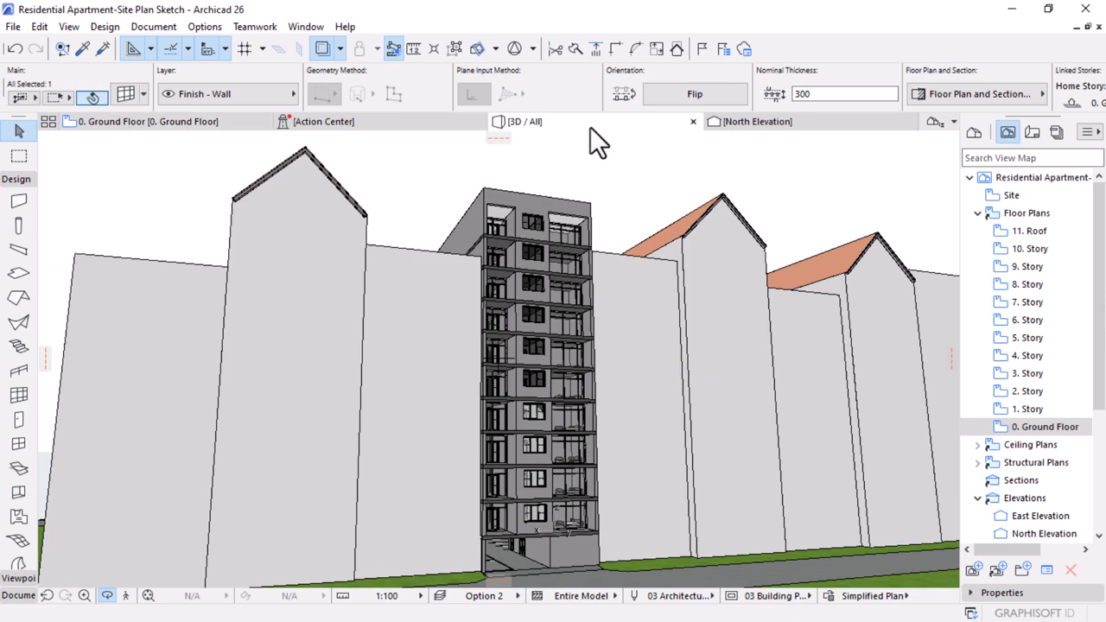
{"action": "key", "text": "Escape"}
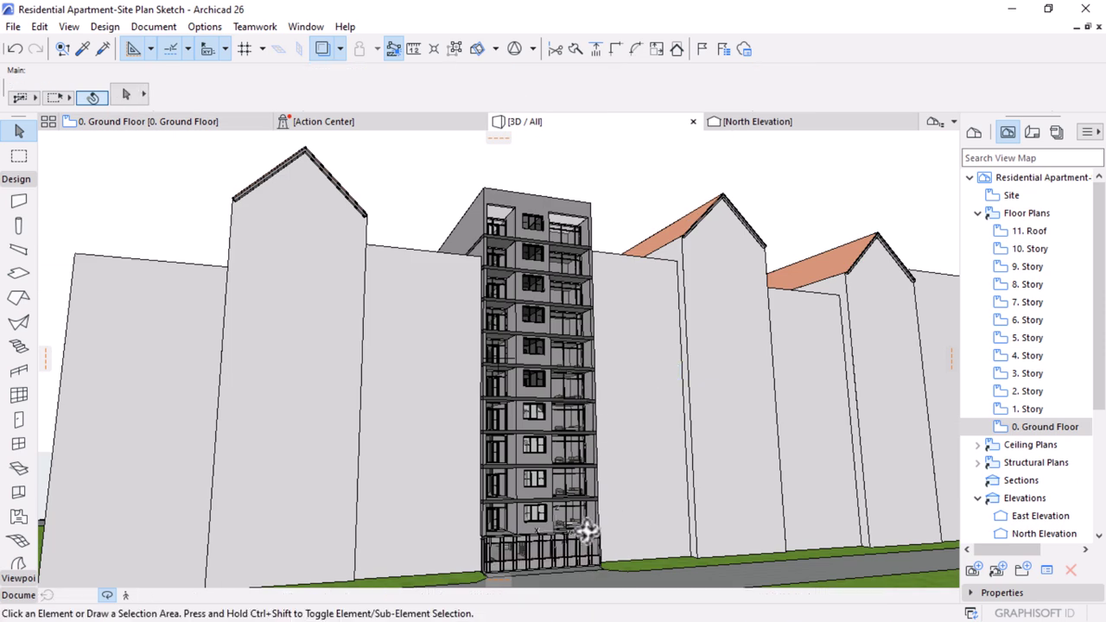
- Stretch the ground-floor curtain wall vertically to the top of the building, giving it a height of 34500 mm
{"action": "left_click", "coordinate": [578, 552]}
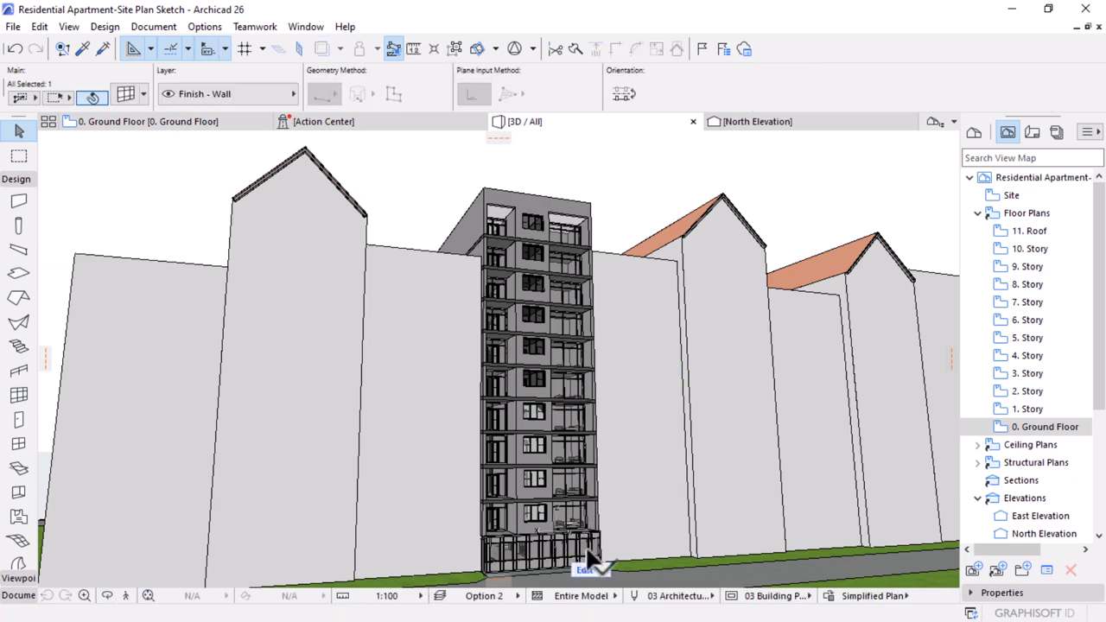
{"action": "left_click", "coordinate": [602, 543]}
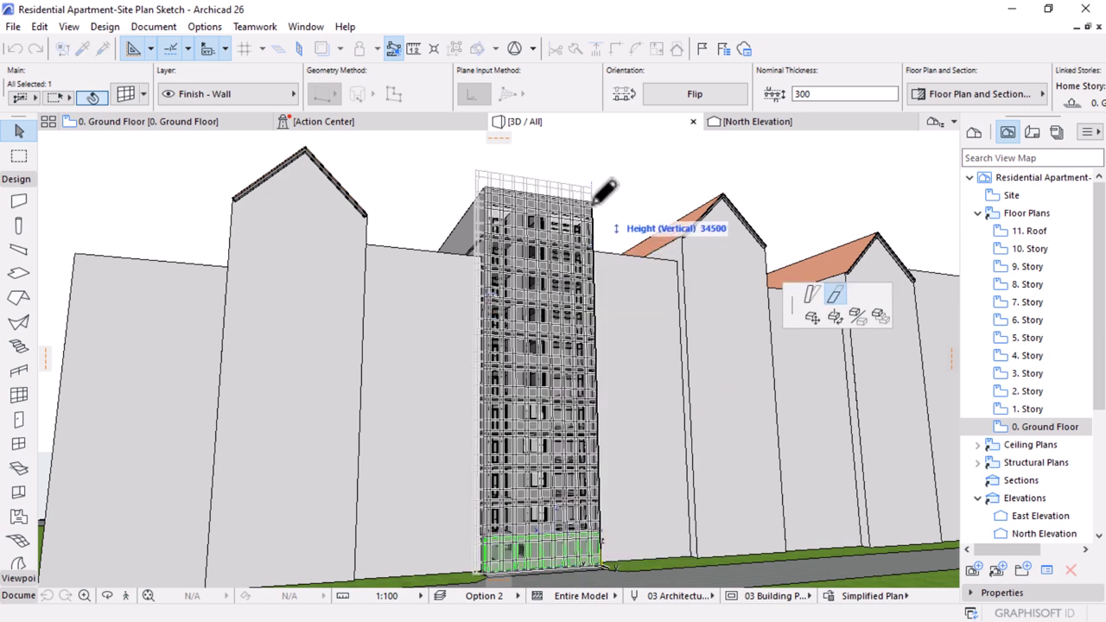
{"action": "left_click", "coordinate": [605, 190]}
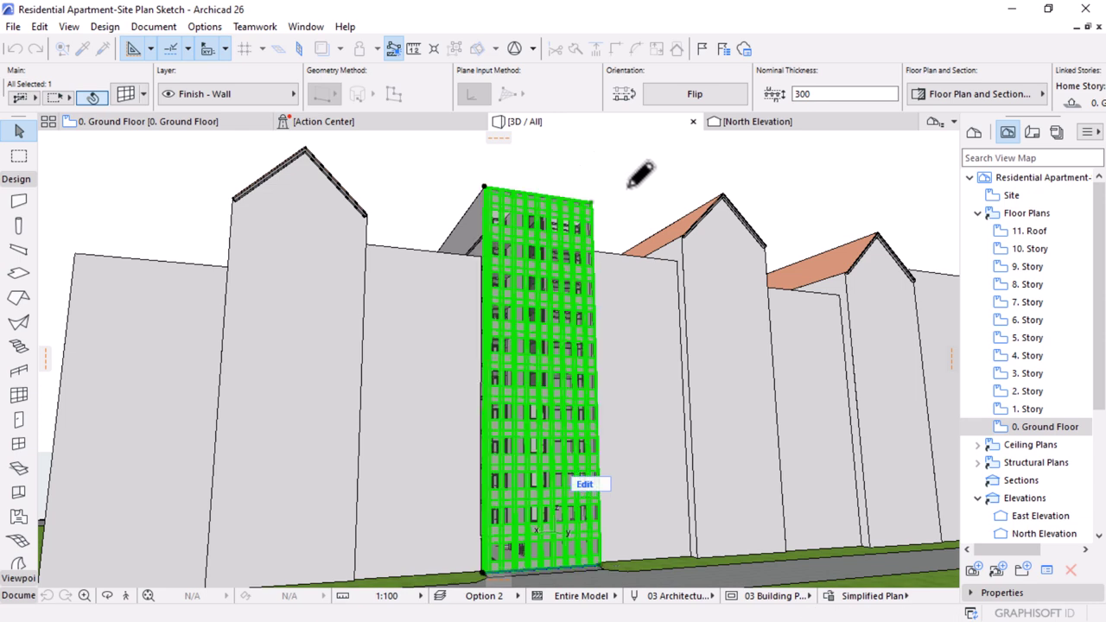
- Apply the Honeycomb 3600/2000 scheme favorite to the selected full-height curtain wall
{"action": "middle_click_drag", "start_coordinate": [711, 291], "coordinate": [572, 285], "text": "shift"}
{"action": "scroll", "coordinate": [462, 232], "scroll_direction": "up", "scroll_amount": 5}
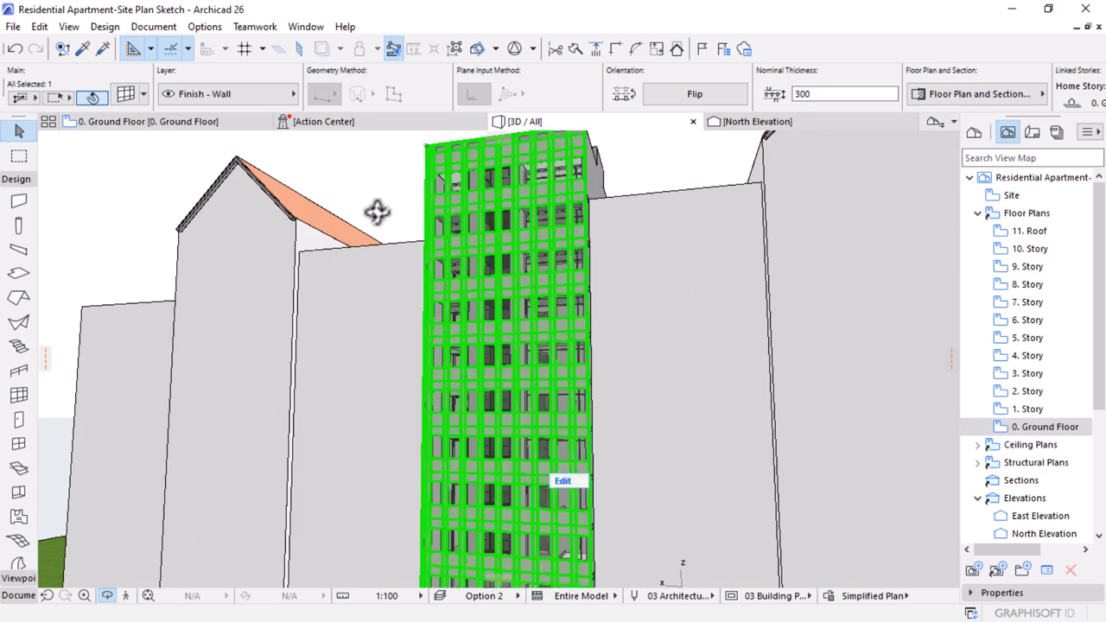
{"action": "left_click", "coordinate": [125, 95]}
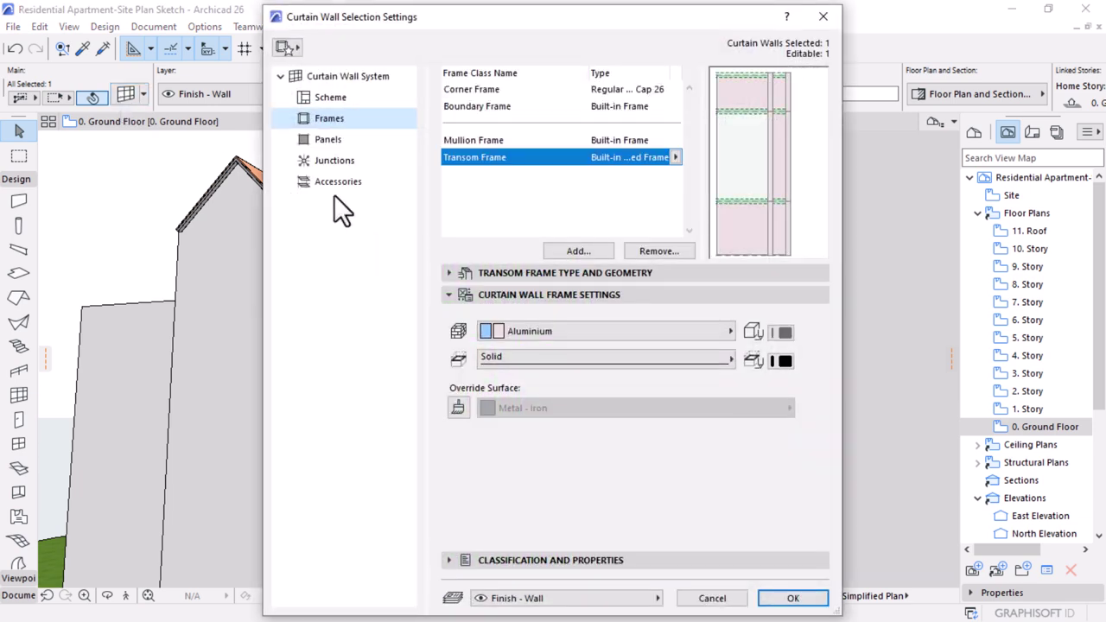
{"action": "left_click", "coordinate": [323, 98]}
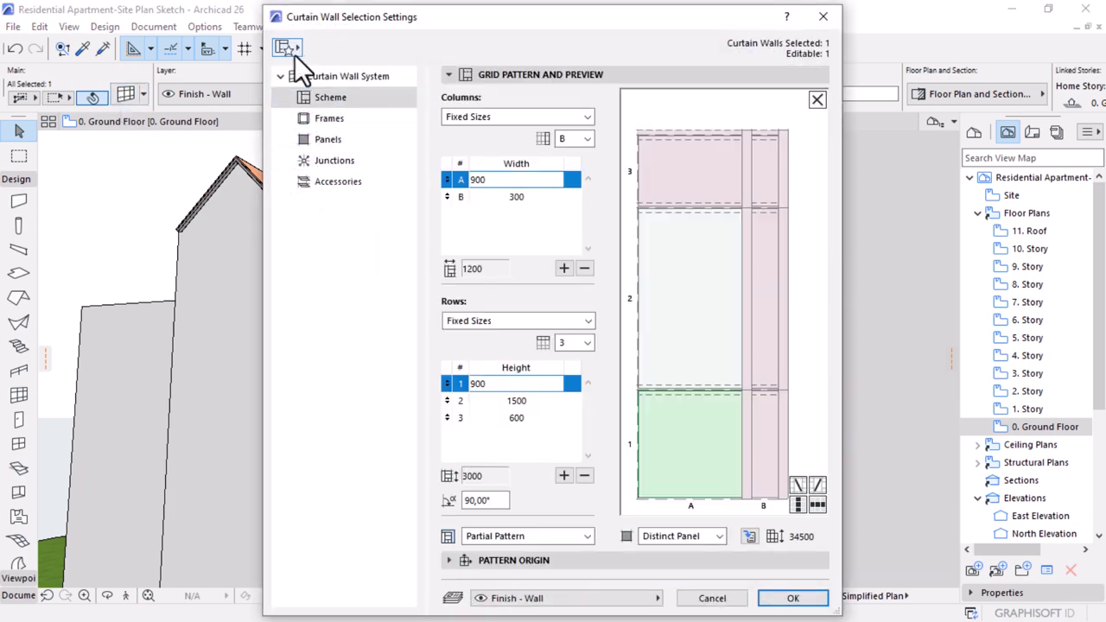
{"action": "left_click", "coordinate": [294, 53]}
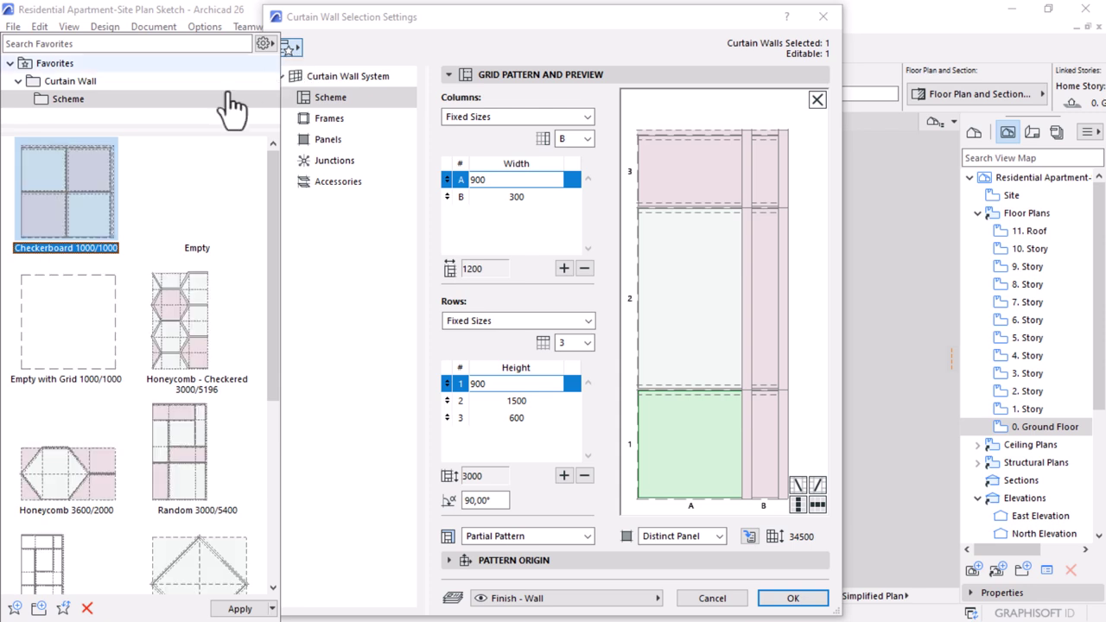
{"action": "scroll", "coordinate": [168, 284], "scroll_direction": "down", "scroll_amount": 4}
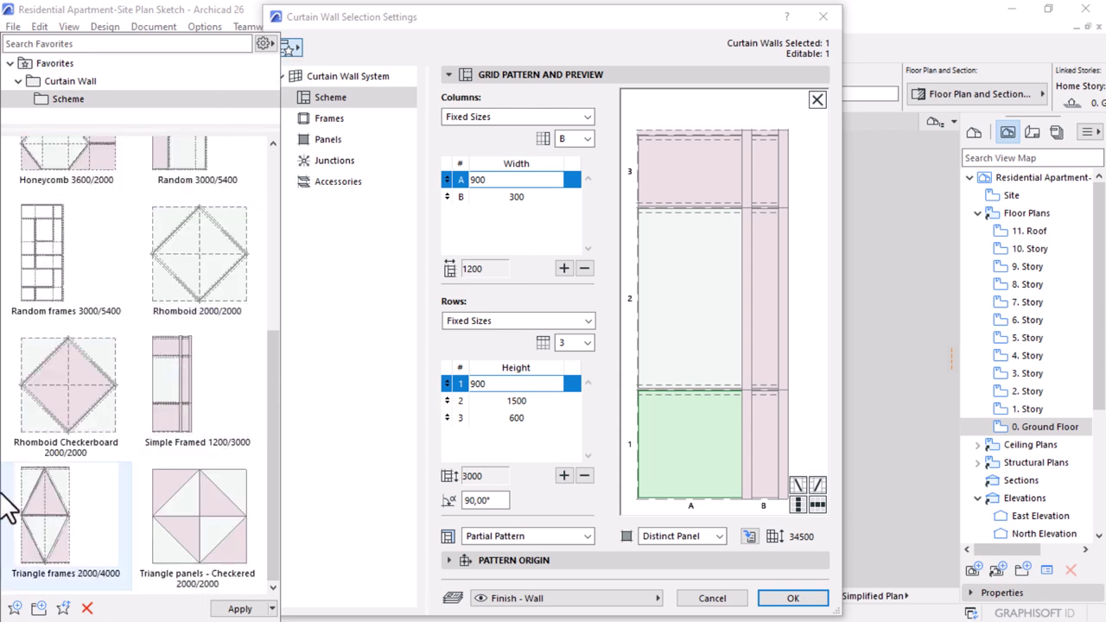
{"action": "scroll", "coordinate": [144, 353], "scroll_direction": "up", "scroll_amount": 1}
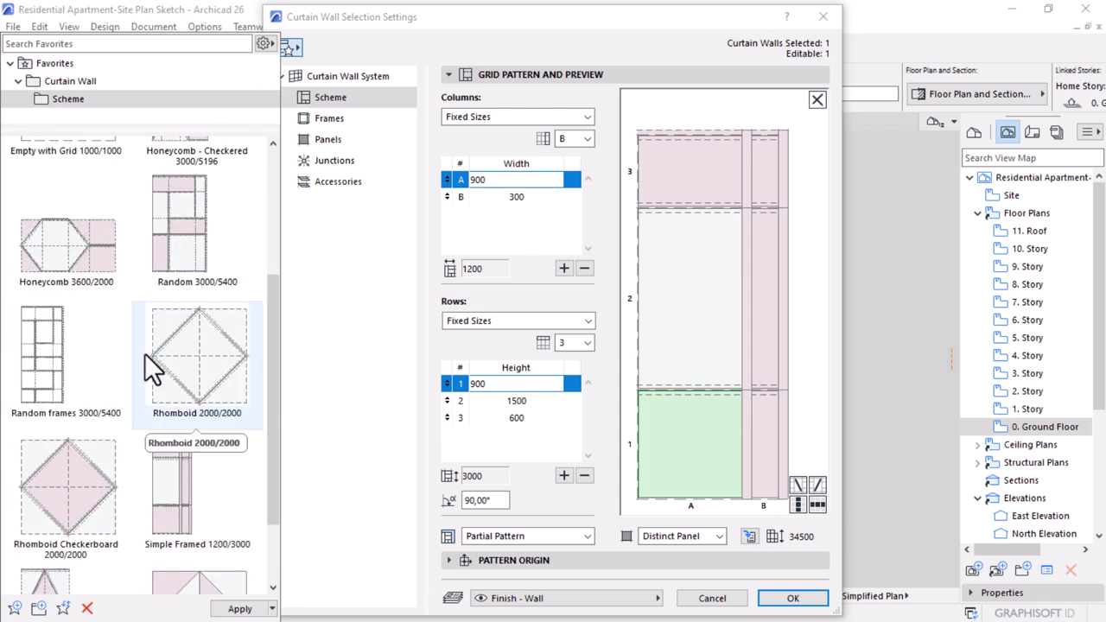
{"action": "scroll", "coordinate": [148, 365], "scroll_direction": "down", "scroll_amount": 2}
{"action": "scroll", "coordinate": [135, 321], "scroll_direction": "up", "scroll_amount": 3}
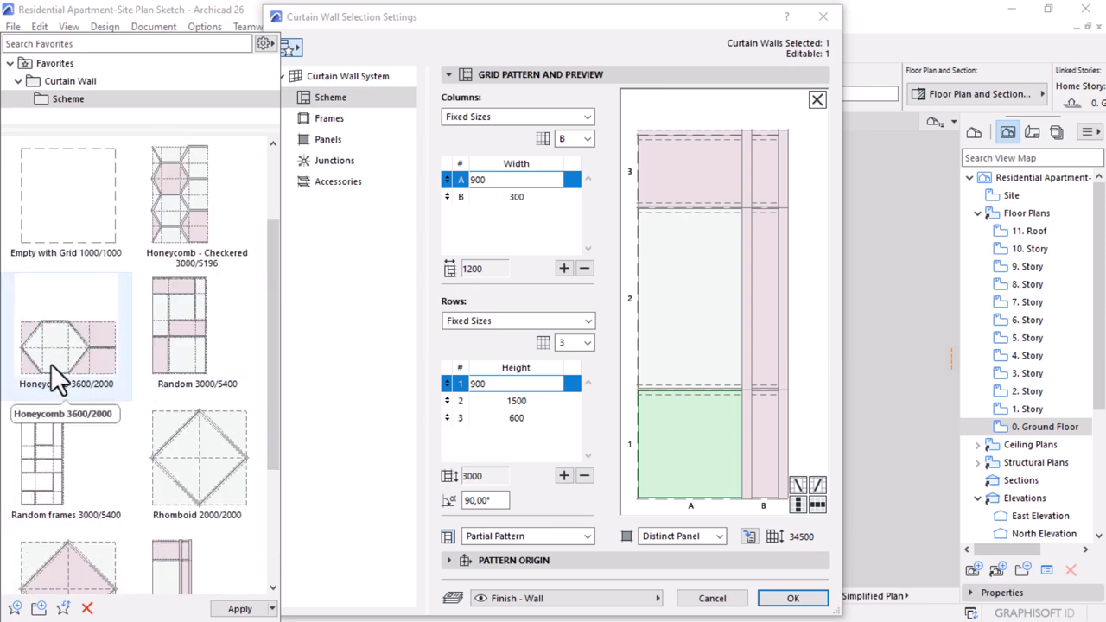
{"action": "double_click", "coordinate": [111, 369]}
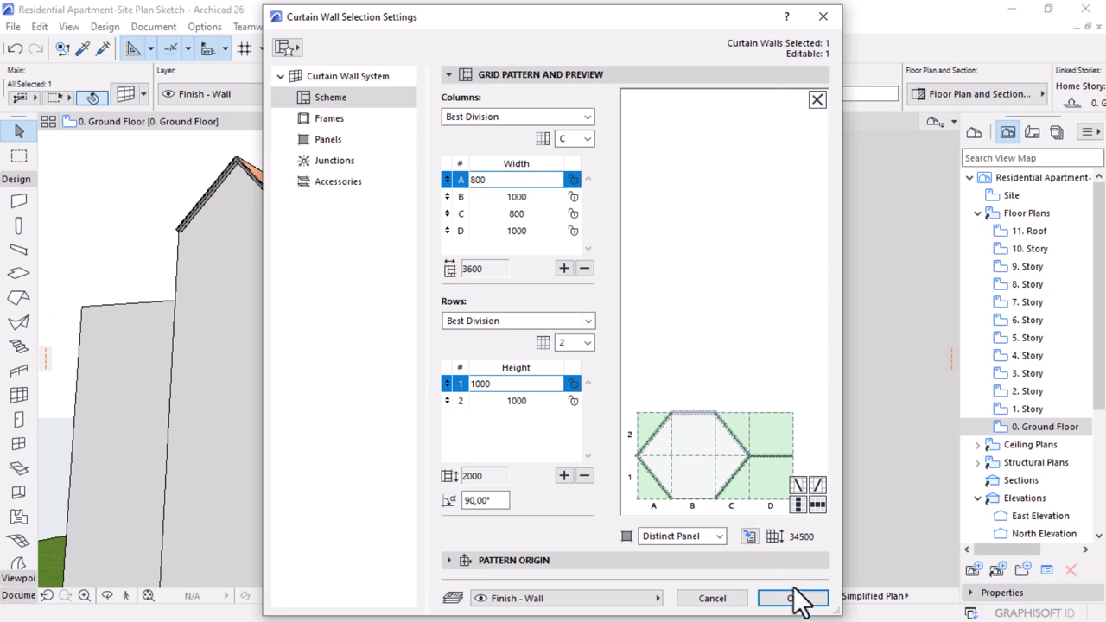
{"action": "left_click", "coordinate": [792, 597]}
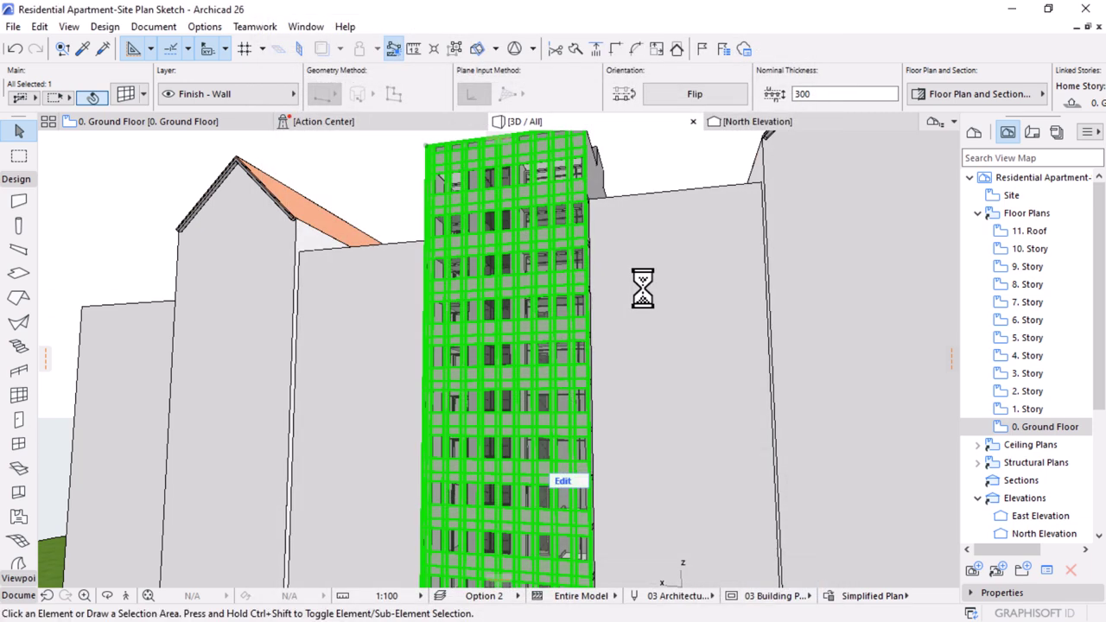
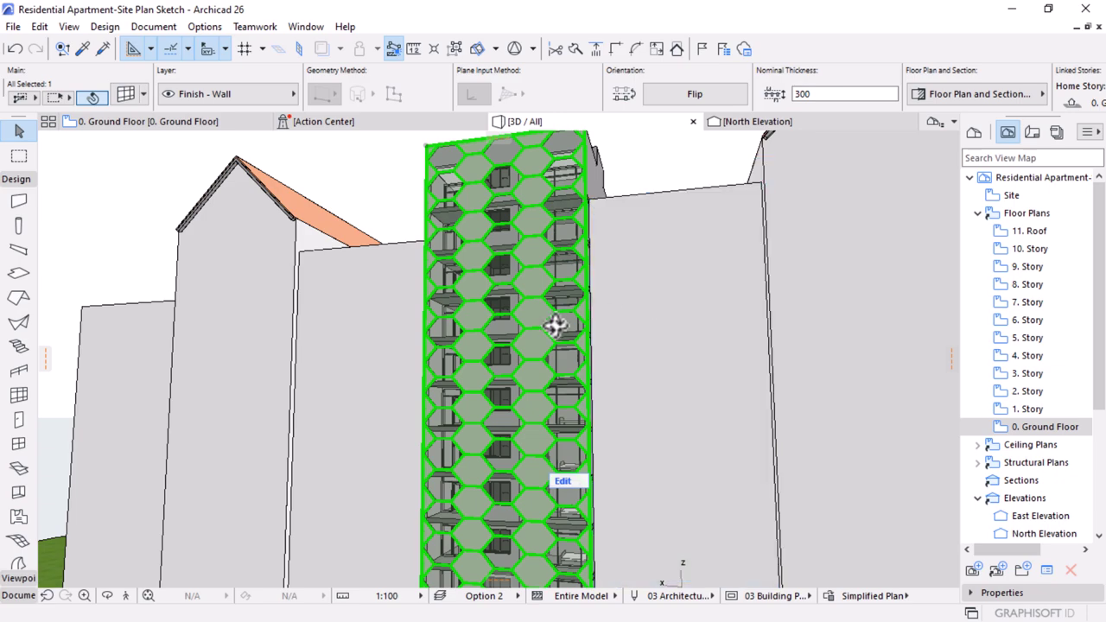
- Examine the honeycomb curtain wall on the building front in 3D and in the North Elevation
{"action": "scroll", "coordinate": [558, 320], "scroll_direction": "down", "scroll_amount": 5}
{"action": "middle_click_drag", "start_coordinate": [558, 345], "coordinate": [526, 355], "text": "shift"}
{"action": "scroll", "coordinate": [528, 348], "scroll_direction": "up", "scroll_amount": 2}
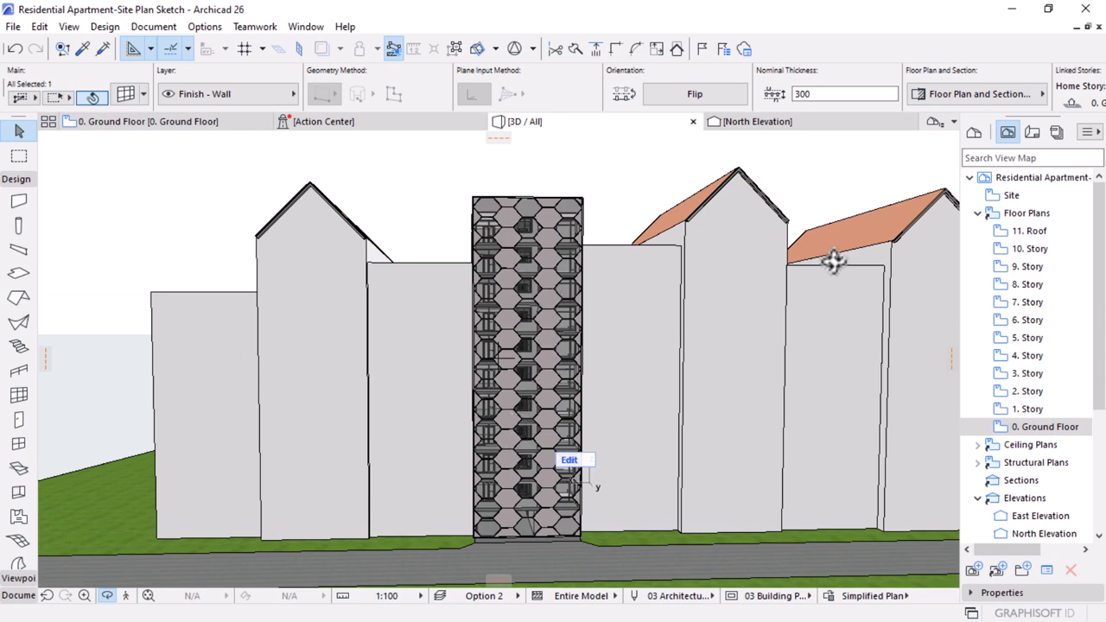
{"action": "middle_click_drag", "start_coordinate": [538, 320], "coordinate": [509, 310], "text": "shift"}
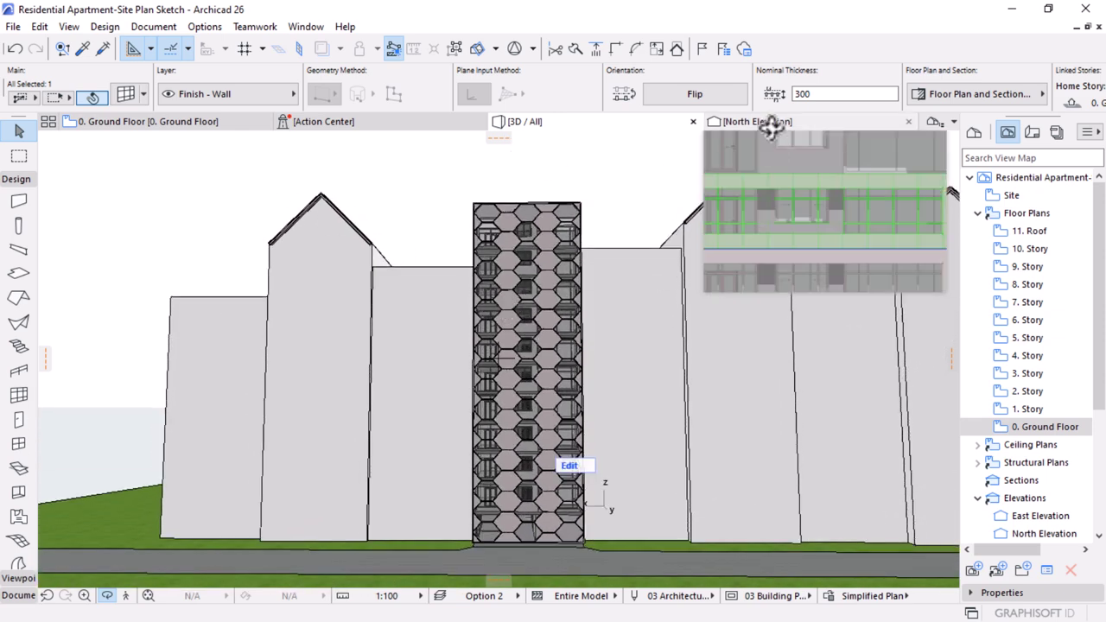
{"action": "left_click", "coordinate": [765, 130]}
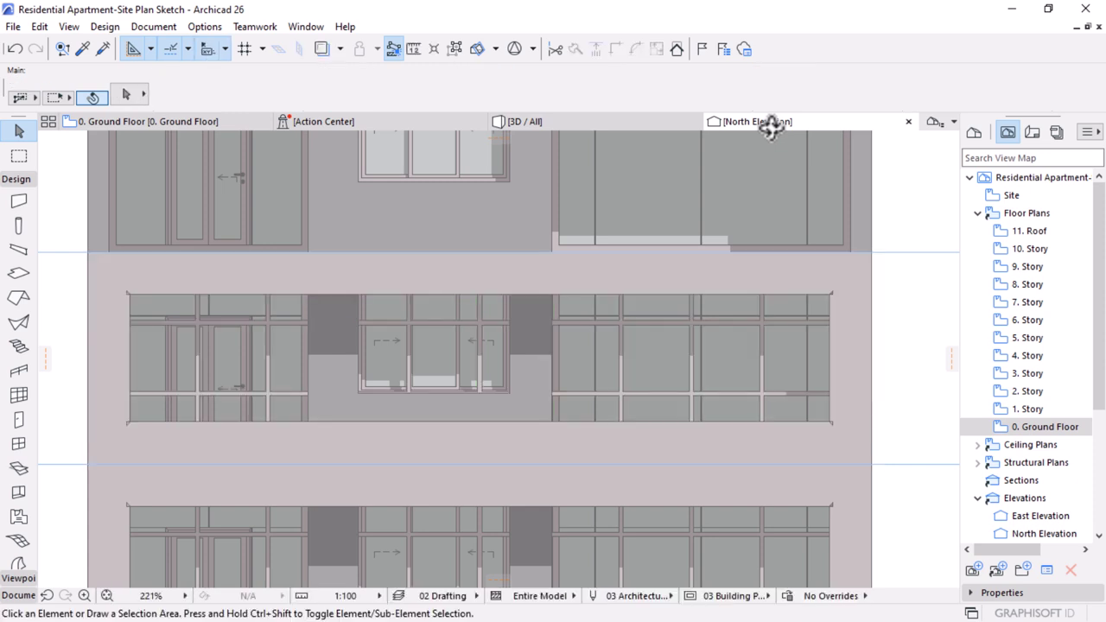
{"action": "scroll", "coordinate": [577, 289], "scroll_direction": "down", "scroll_amount": 10}
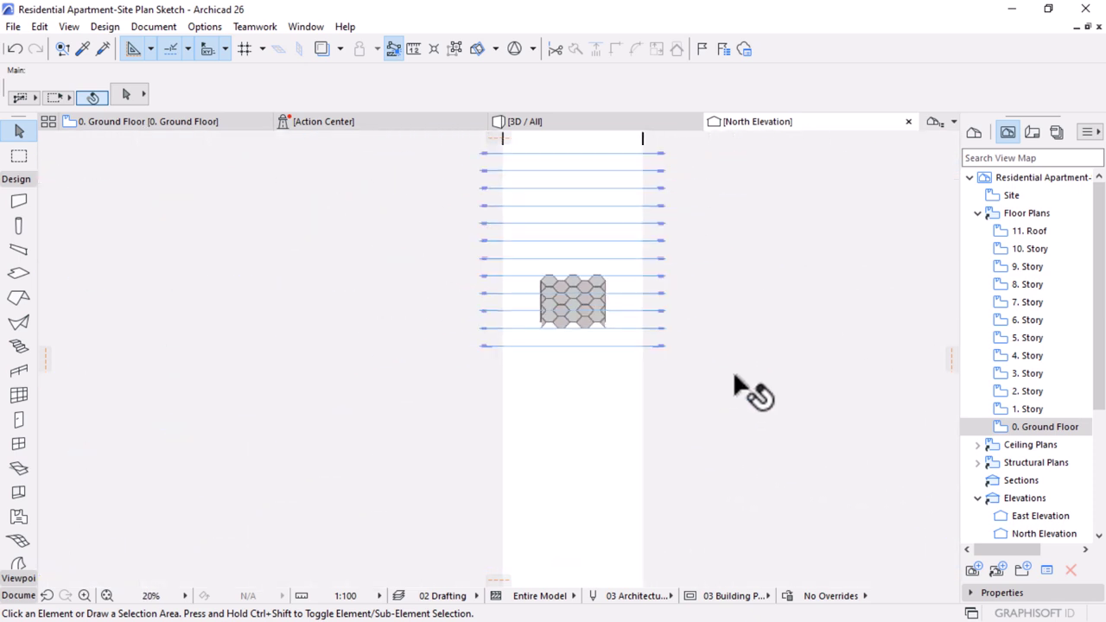
{"action": "scroll", "coordinate": [587, 242], "scroll_direction": "up", "scroll_amount": 3}
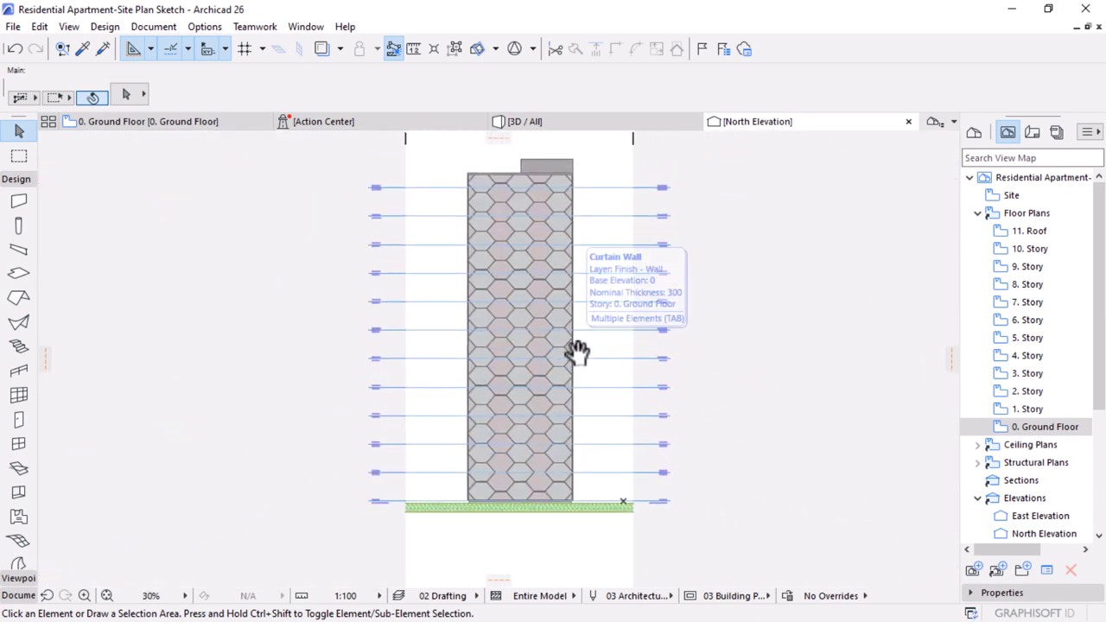
{"action": "scroll", "coordinate": [557, 312], "scroll_direction": "up", "scroll_amount": 2}
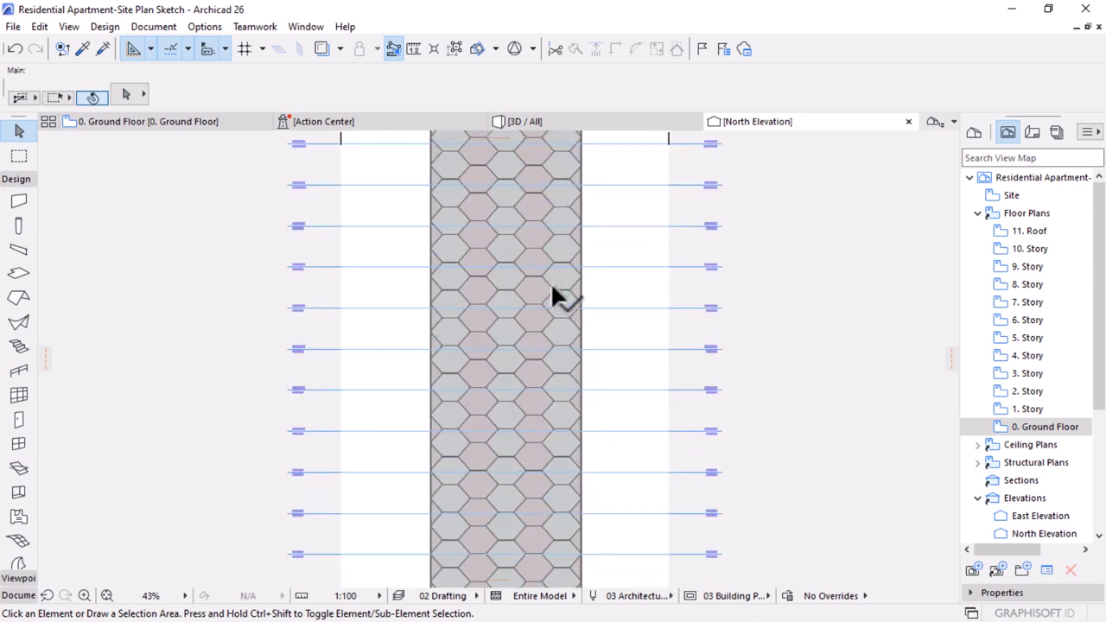
{"action": "scroll", "coordinate": [550, 303], "scroll_direction": "down", "scroll_amount": 2}
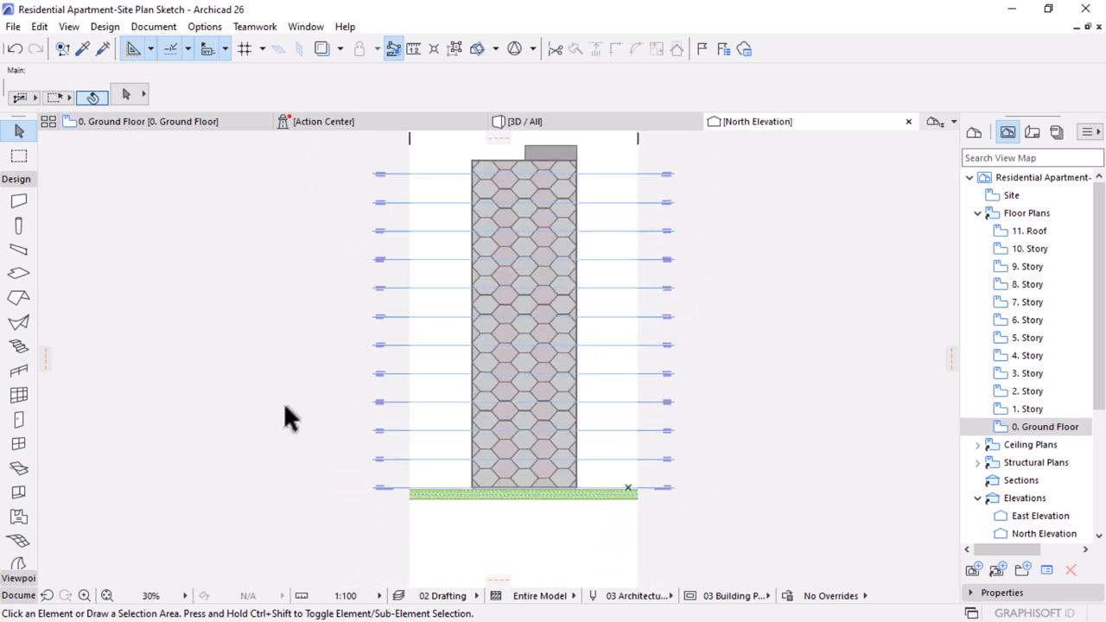
- Draw a rectangular polyline over the upper part of the curtain wall, about 11101 mm wide and 10500 mm high, ending at a story line
{"action": "left_click", "coordinate": [16, 179]}
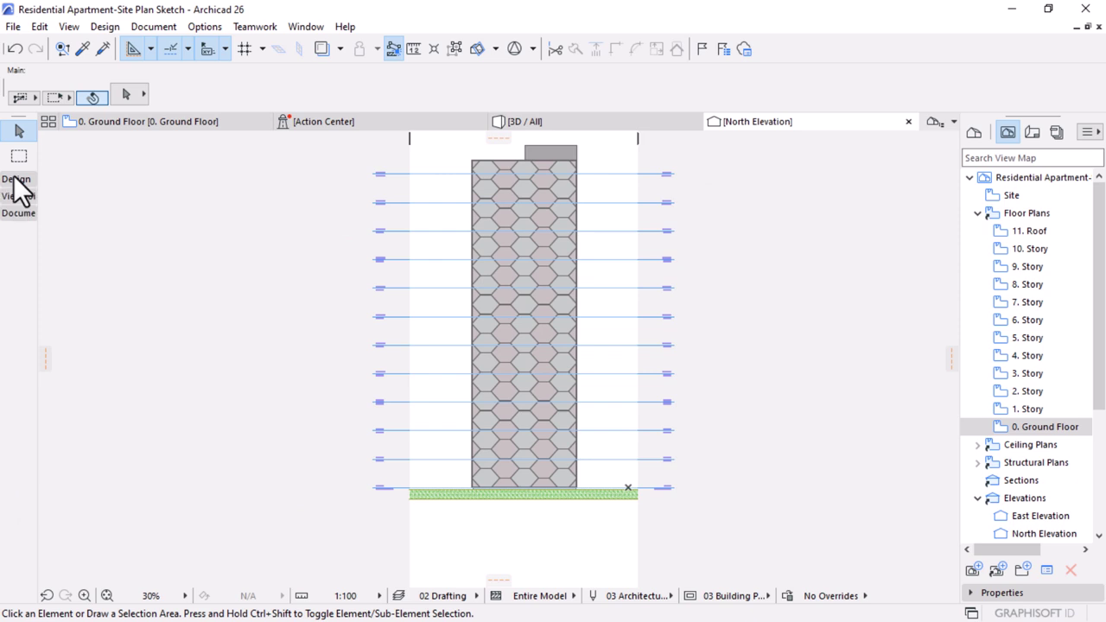
{"action": "left_click", "coordinate": [18, 213]}
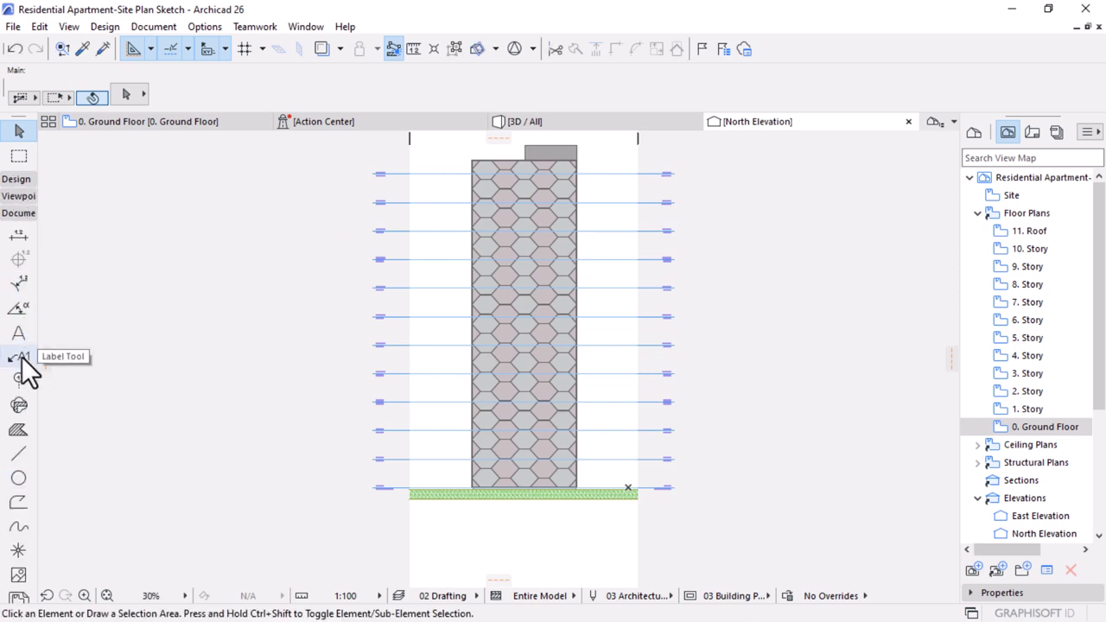
{"action": "left_click", "coordinate": [18, 506]}
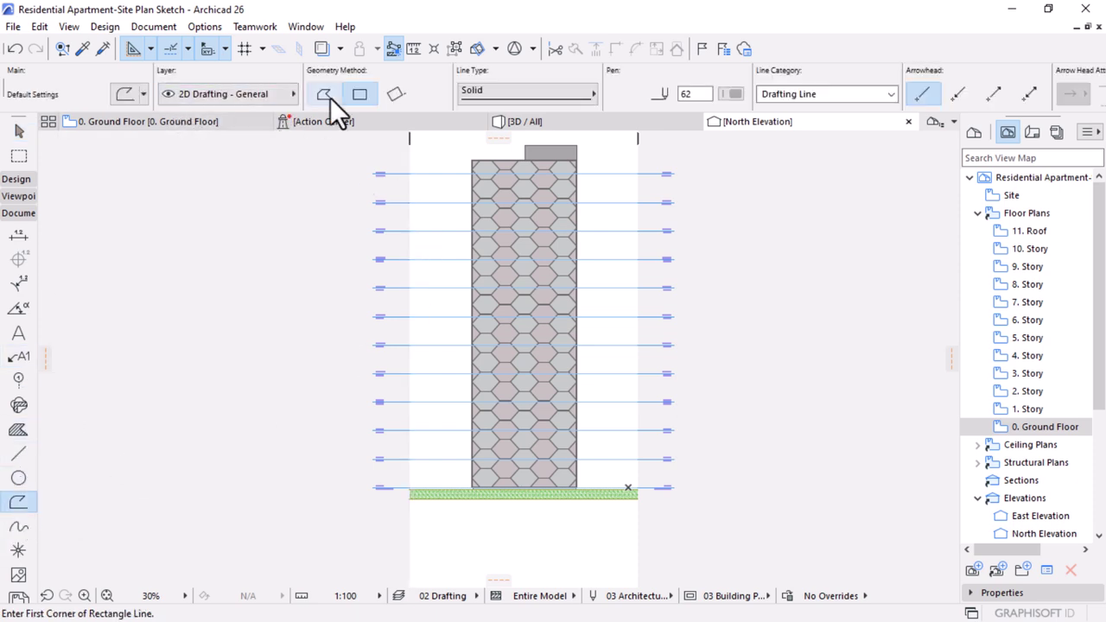
{"action": "scroll", "coordinate": [595, 251], "scroll_direction": "up", "scroll_amount": 3}
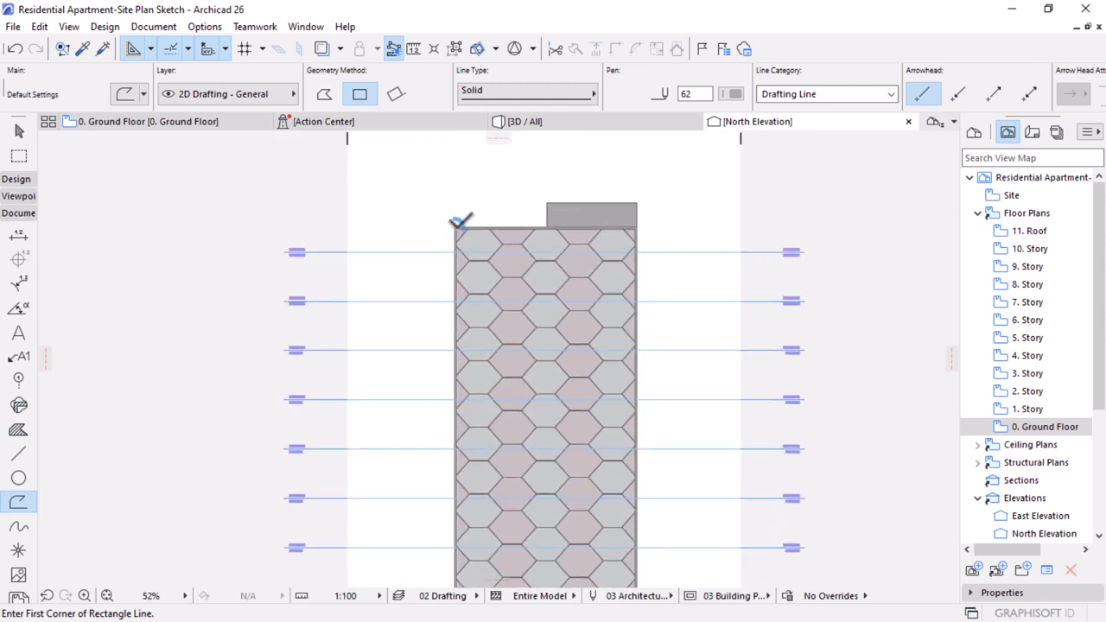
{"action": "left_click", "coordinate": [456, 227]}
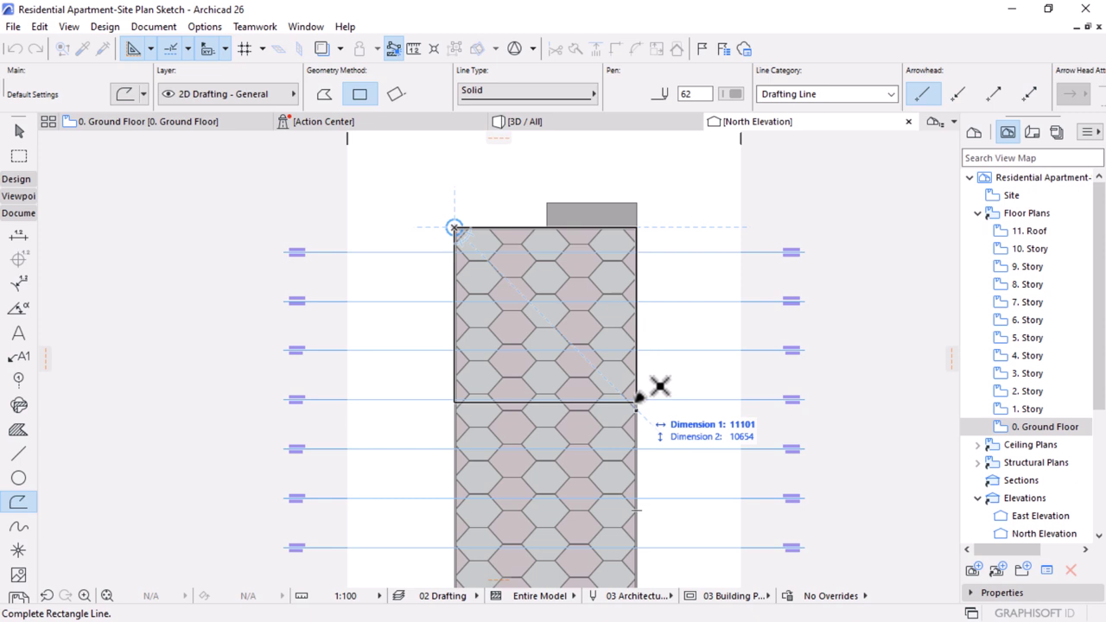
{"action": "scroll", "coordinate": [637, 398], "scroll_direction": "up", "scroll_amount": 6}
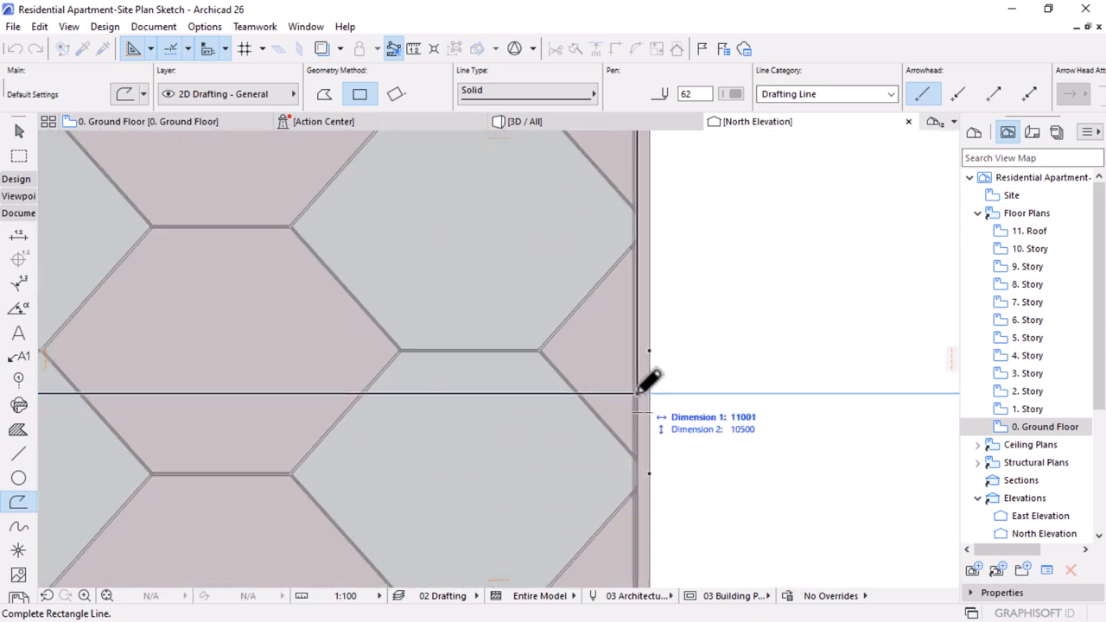
{"action": "left_click", "coordinate": [649, 391]}
{"action": "scroll", "coordinate": [656, 290], "scroll_direction": "down", "scroll_amount": 6}
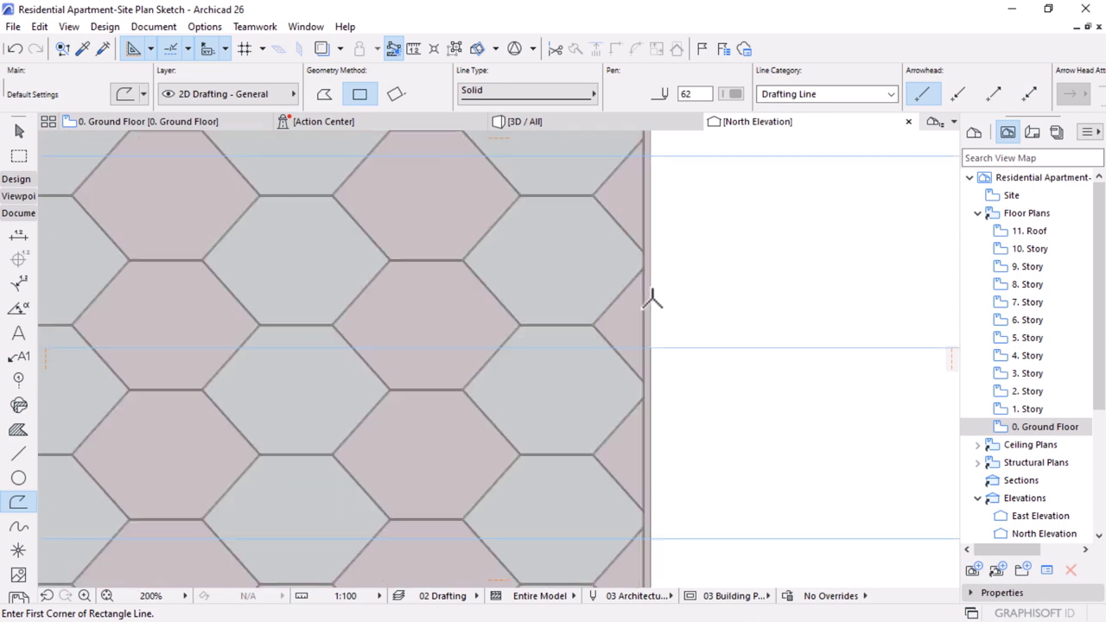
{"action": "key", "text": "Escape"}
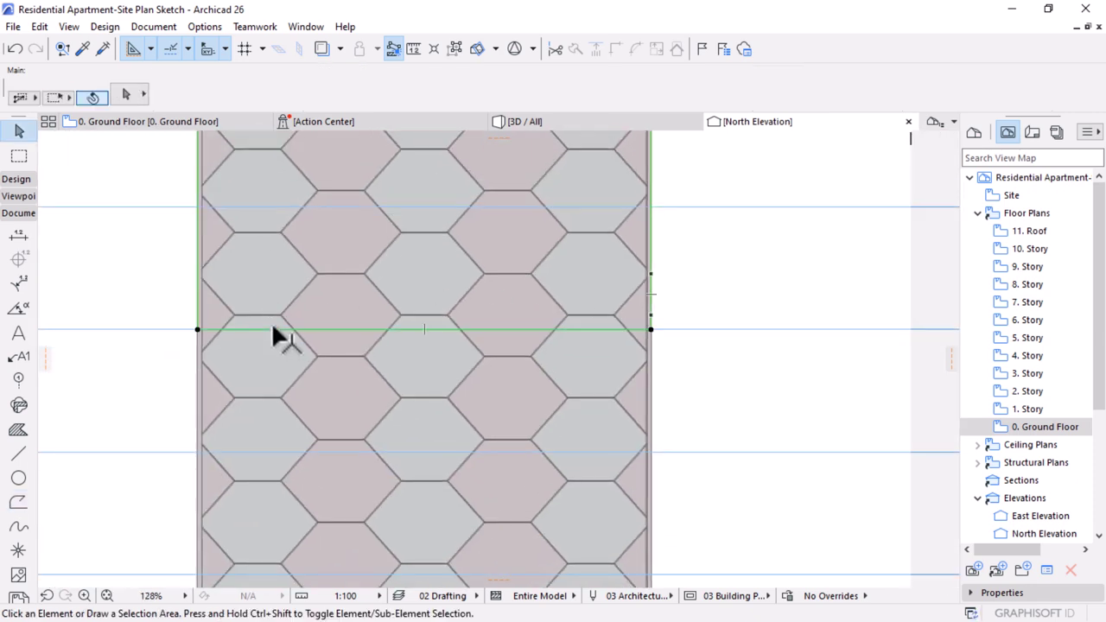
- Set the rectangle's pen to red pen 20 and bring it to the front of the display order
{"action": "left_click", "coordinate": [273, 329]}
{"action": "left_click", "coordinate": [732, 94]}
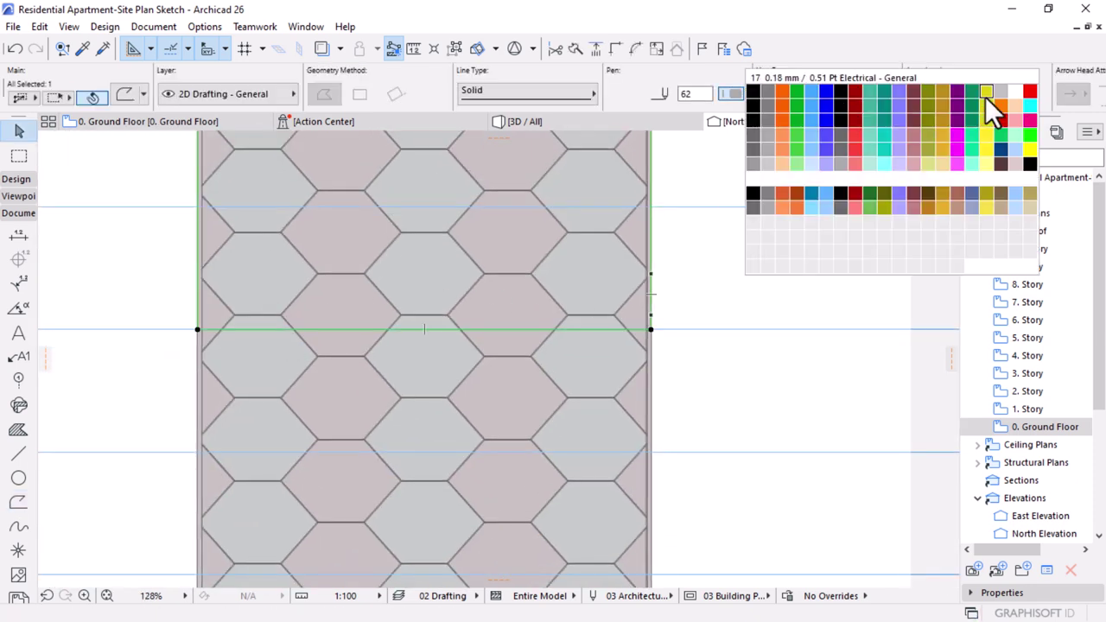
{"action": "left_click", "coordinate": [1026, 92]}
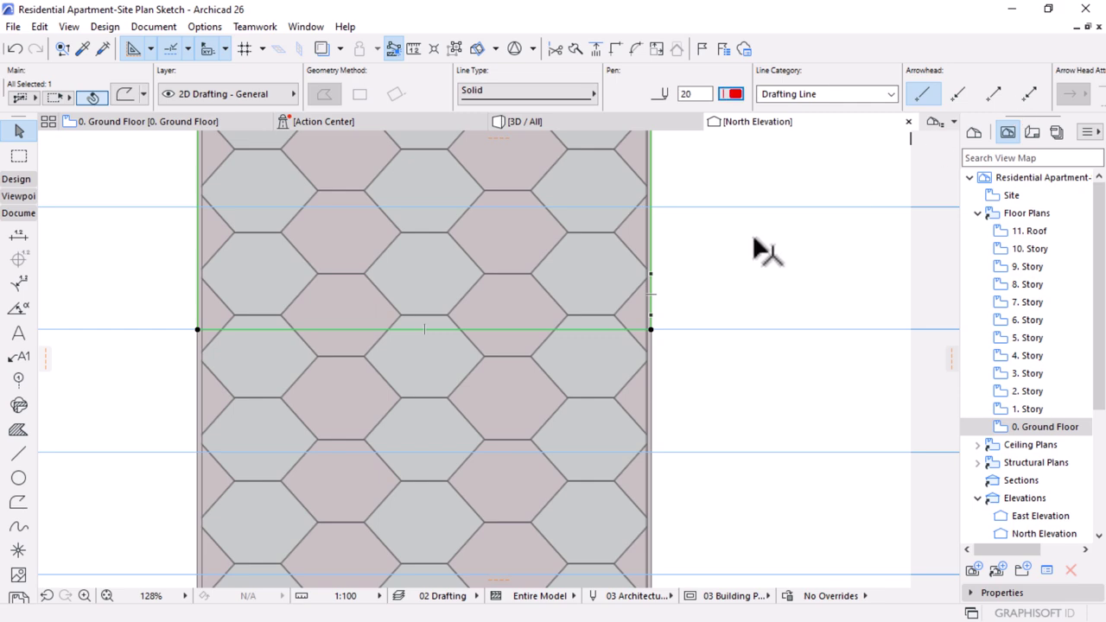
{"action": "right_click", "coordinate": [488, 328]}
{"action": "mouse_move", "coordinate": [661, 408]}
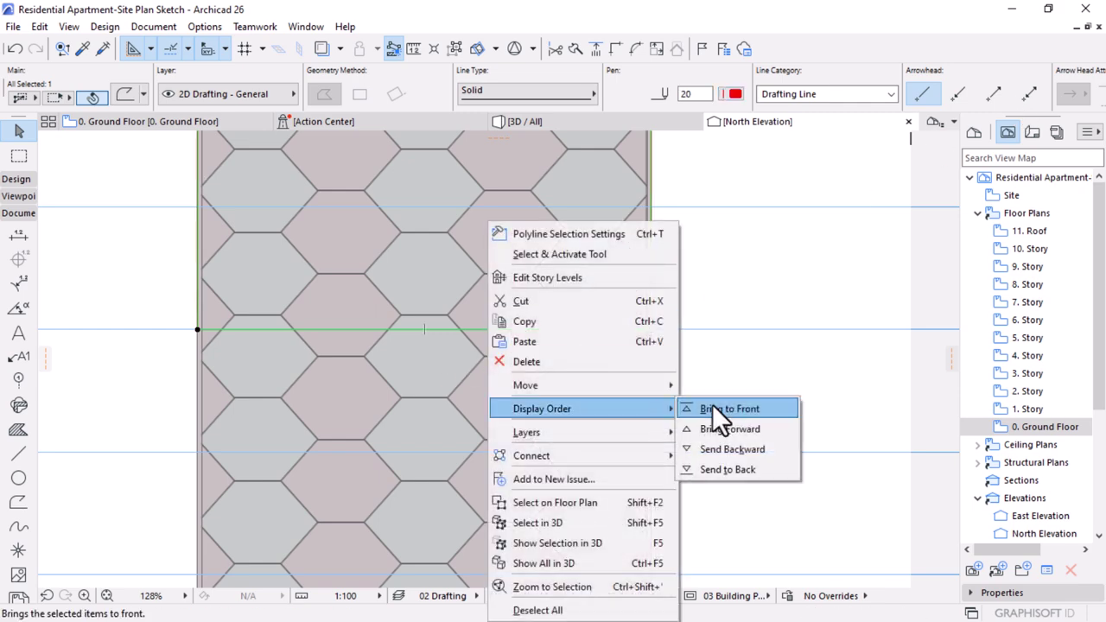
{"action": "left_click", "coordinate": [713, 405]}
{"action": "key", "text": "Escape"}
- Copy the red rectangle straight down so that its lower edge sits at the base of the curtain wall
{"action": "scroll", "coordinate": [547, 287], "scroll_direction": "down", "scroll_amount": 10}
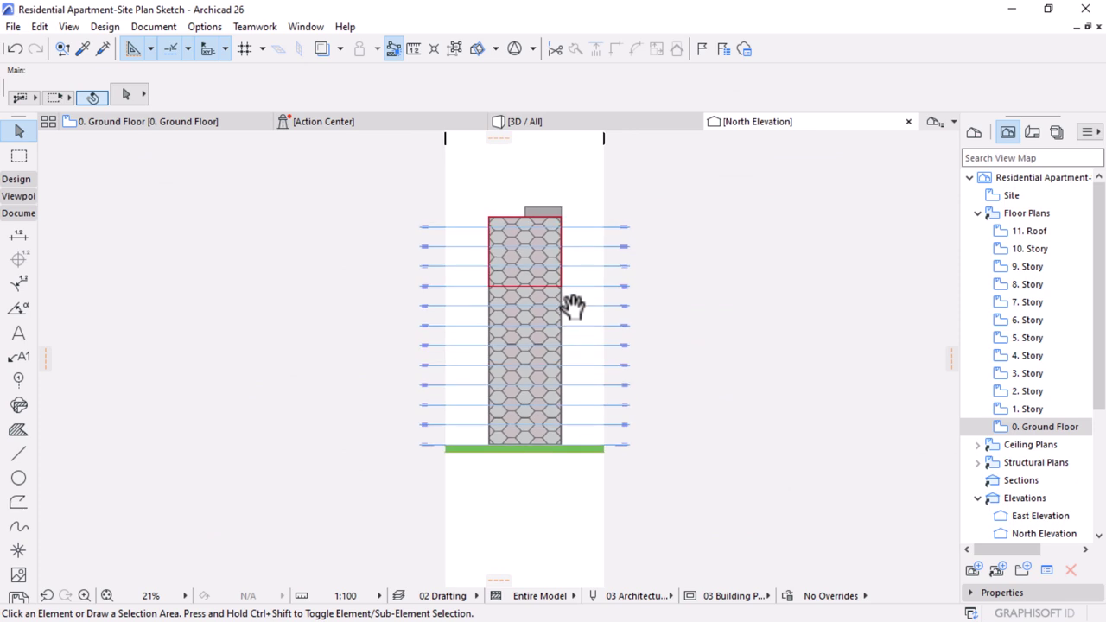
{"action": "middle_click_drag", "start_coordinate": [573, 305], "coordinate": [570, 289]}
{"action": "left_click", "coordinate": [534, 264]}
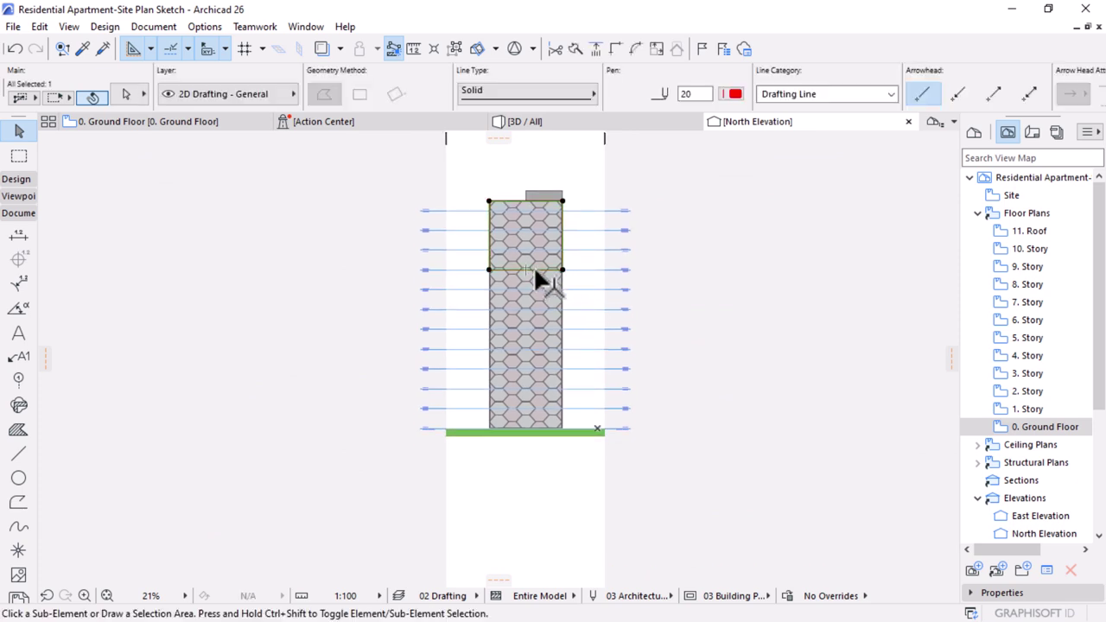
{"action": "key", "text": "ctrl+shift+d"}
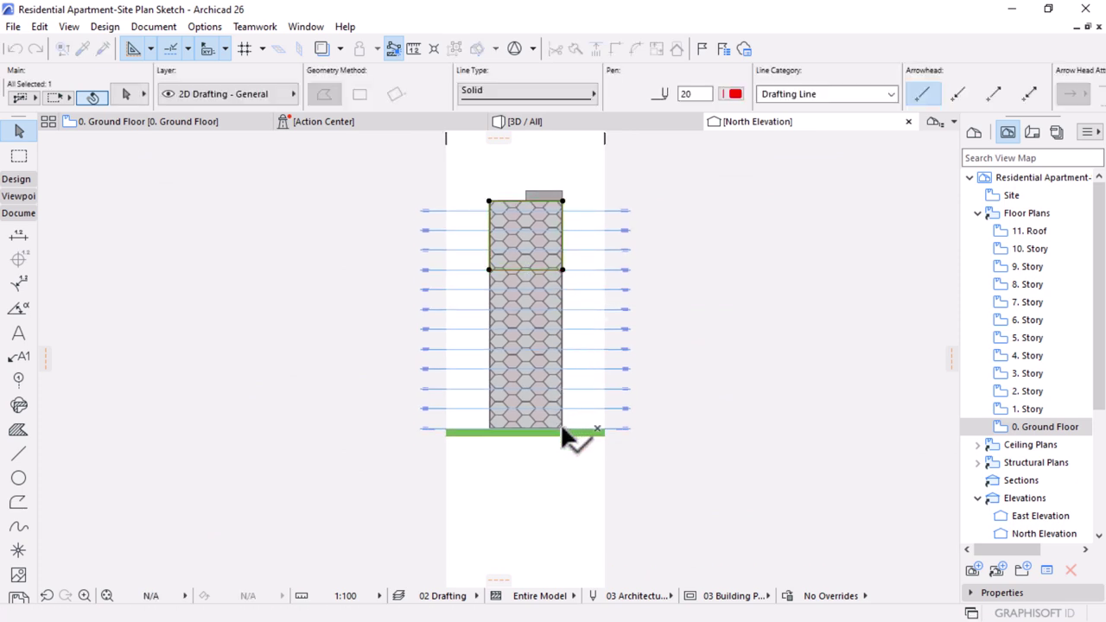
{"action": "left_click", "coordinate": [562, 270]}
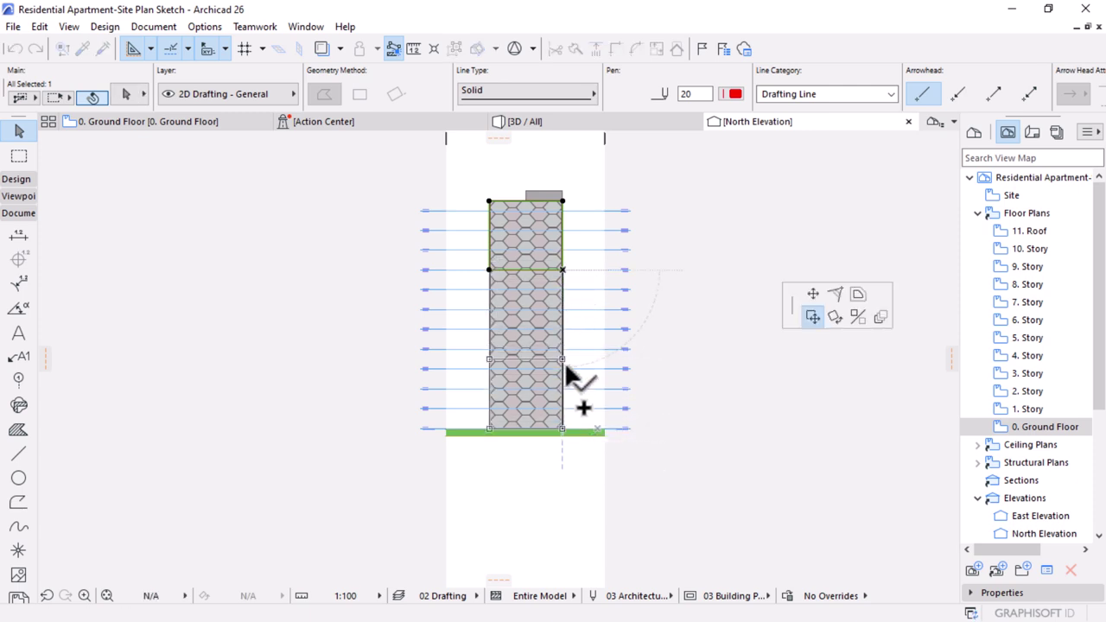
{"action": "left_click", "coordinate": [564, 361]}
{"action": "scroll", "coordinate": [566, 268], "scroll_direction": "up", "scroll_amount": 3}
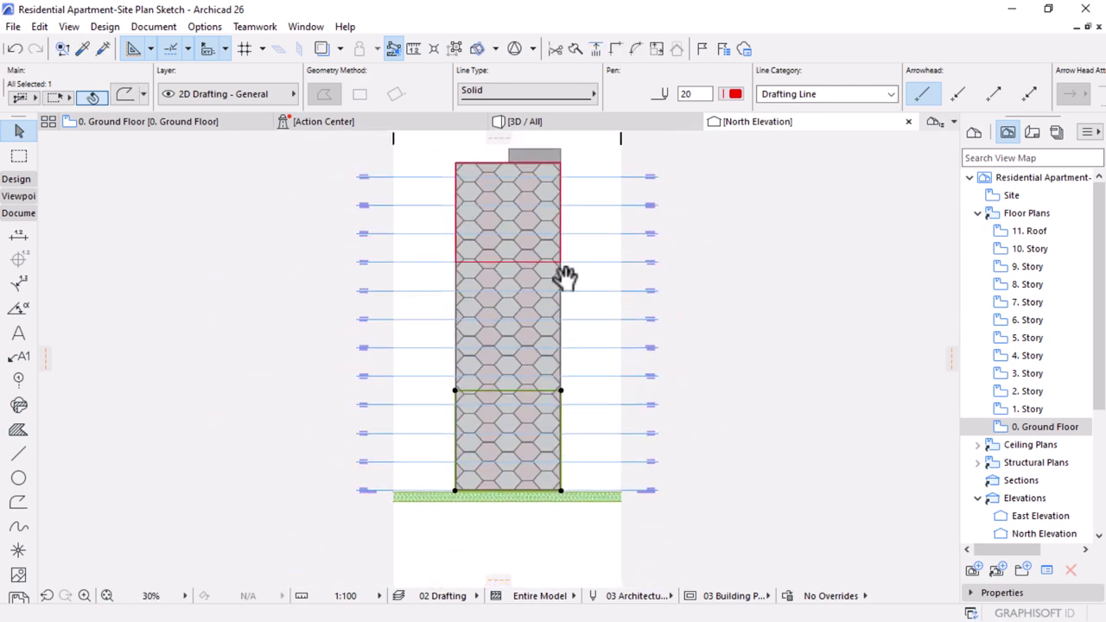
- Draw two crossing diagonal lines with red pen 20 between opposite corners of the middle zone, between the upper and lower rectangles
{"action": "middle_click_drag", "start_coordinate": [563, 276], "coordinate": [564, 272]}
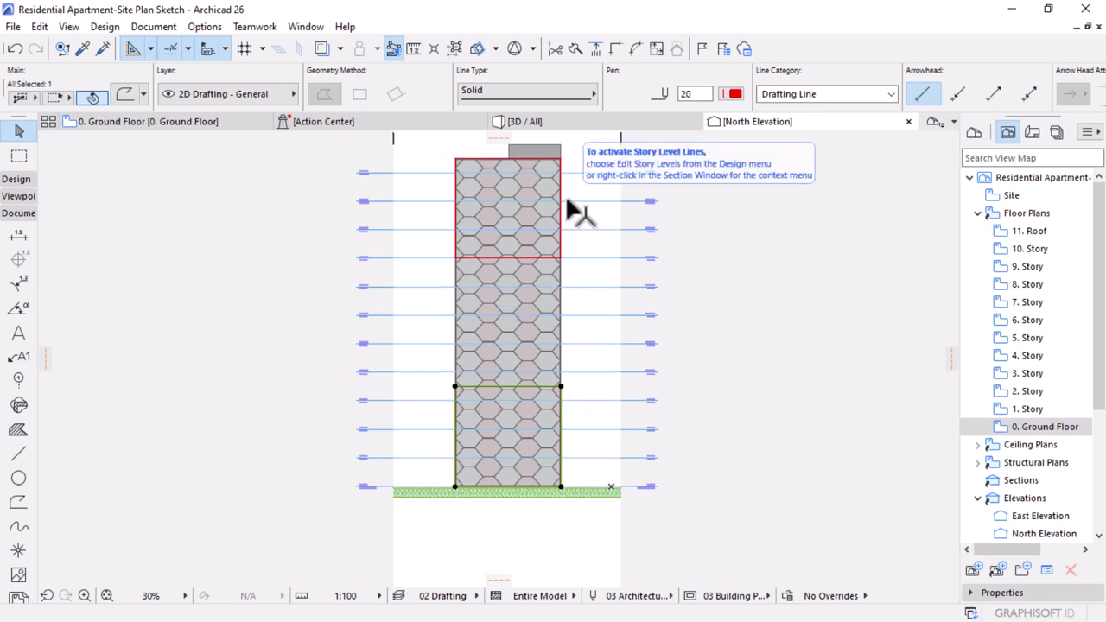
{"action": "left_click", "coordinate": [19, 453]}
{"action": "left_click", "coordinate": [736, 91]}
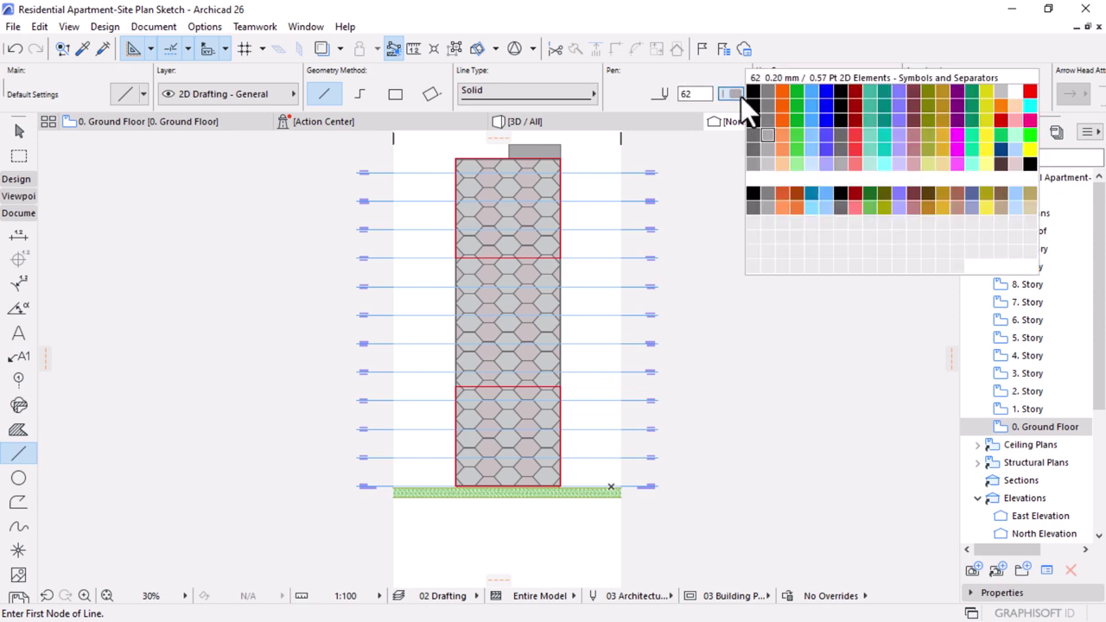
{"action": "left_click", "coordinate": [1025, 90]}
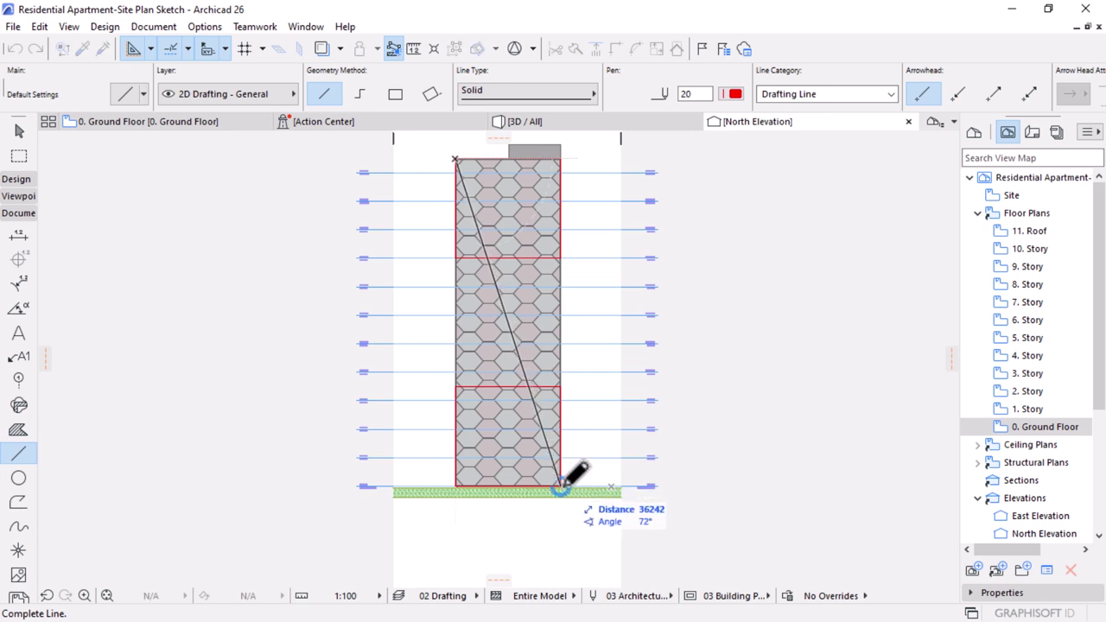
{"action": "left_click", "coordinate": [454, 383]}
{"action": "left_click", "coordinate": [507, 275]}
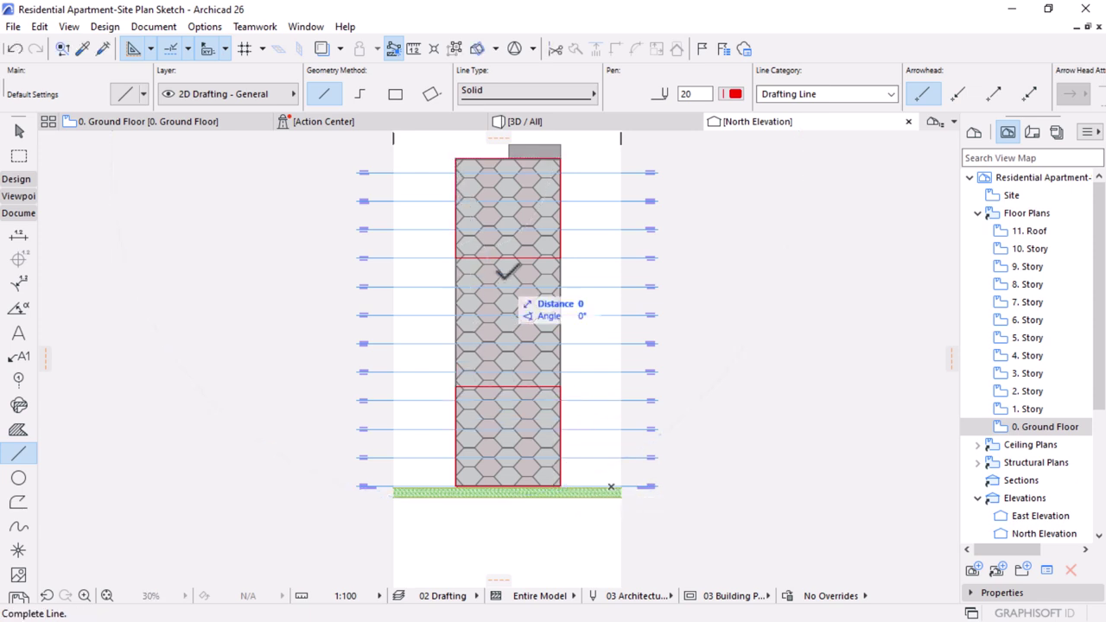
{"action": "left_click", "coordinate": [559, 260]}
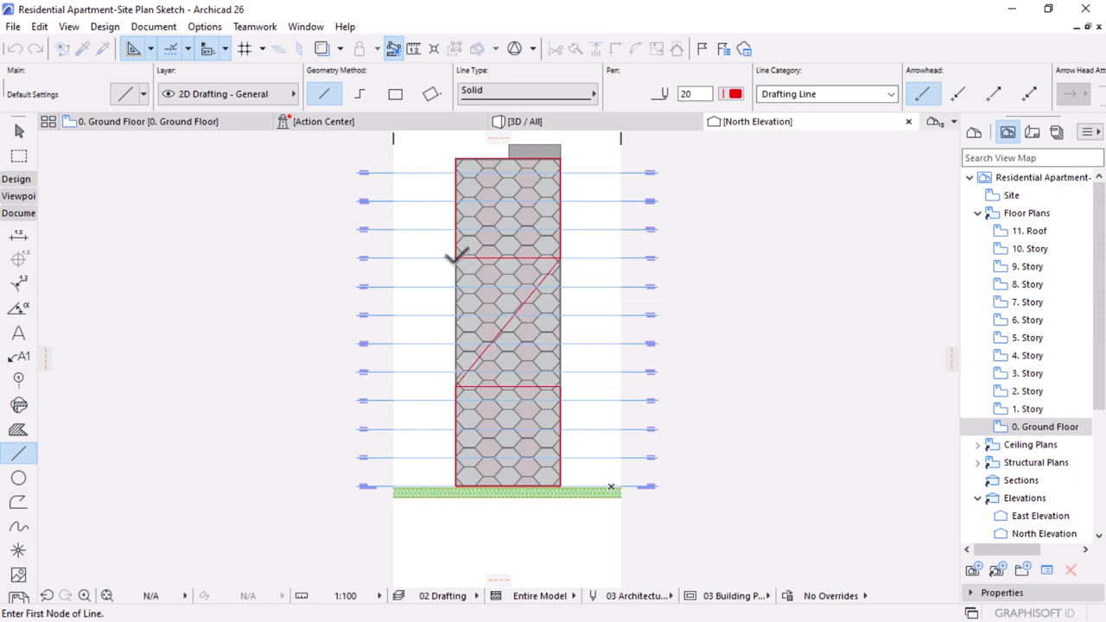
{"action": "left_click", "coordinate": [455, 257]}
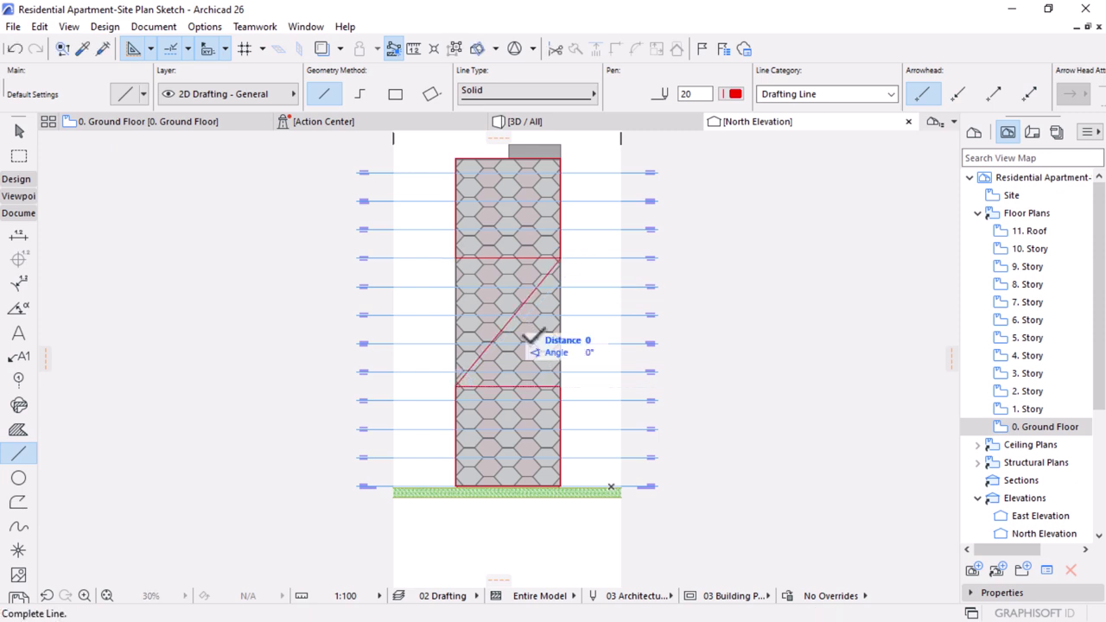
{"action": "left_click", "coordinate": [559, 386]}
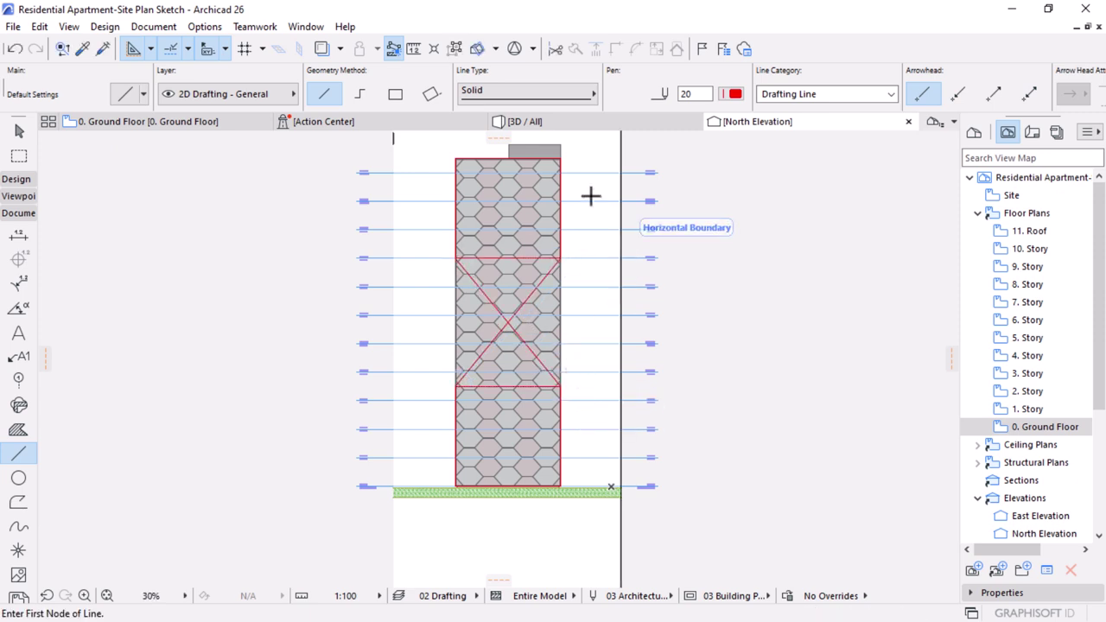
- Try a 500 mm chamfer on all corners of the upper red rectangle
{"action": "scroll", "coordinate": [543, 214], "scroll_direction": "up", "scroll_amount": 3}
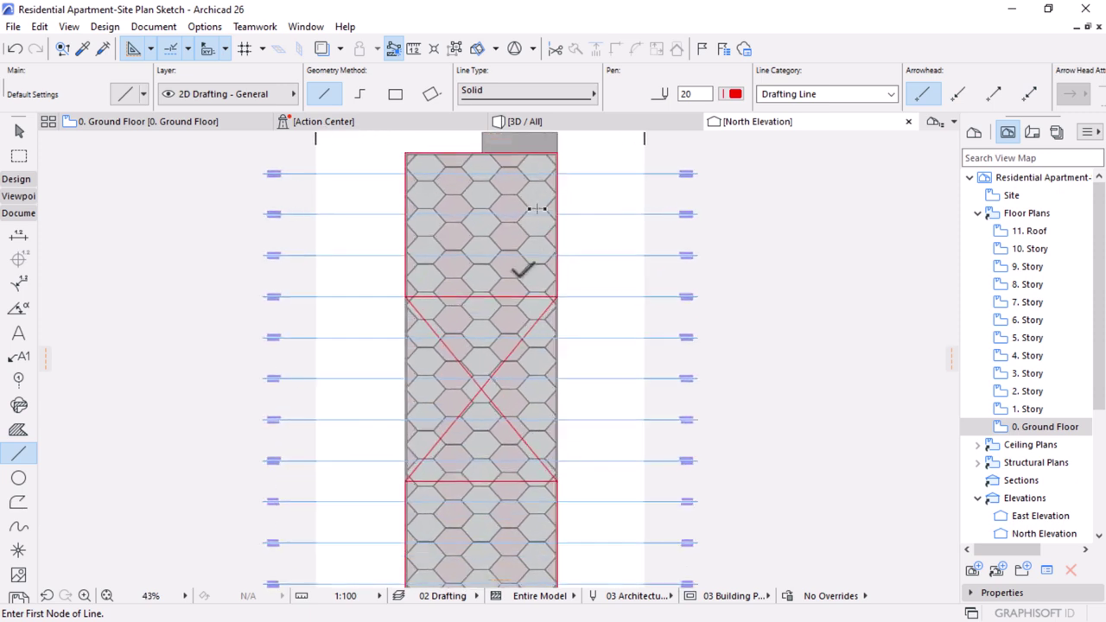
{"action": "key", "text": "Escape"}
{"action": "left_click", "coordinate": [556, 296]}
{"action": "left_click", "coordinate": [556, 296]}
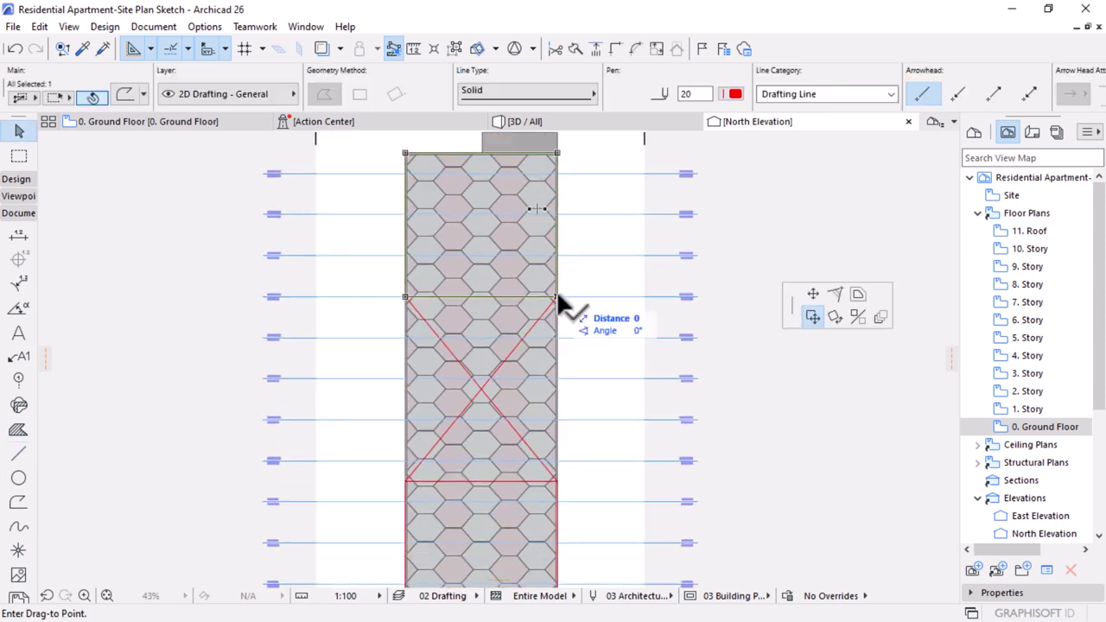
{"action": "left_click", "coordinate": [835, 295]}
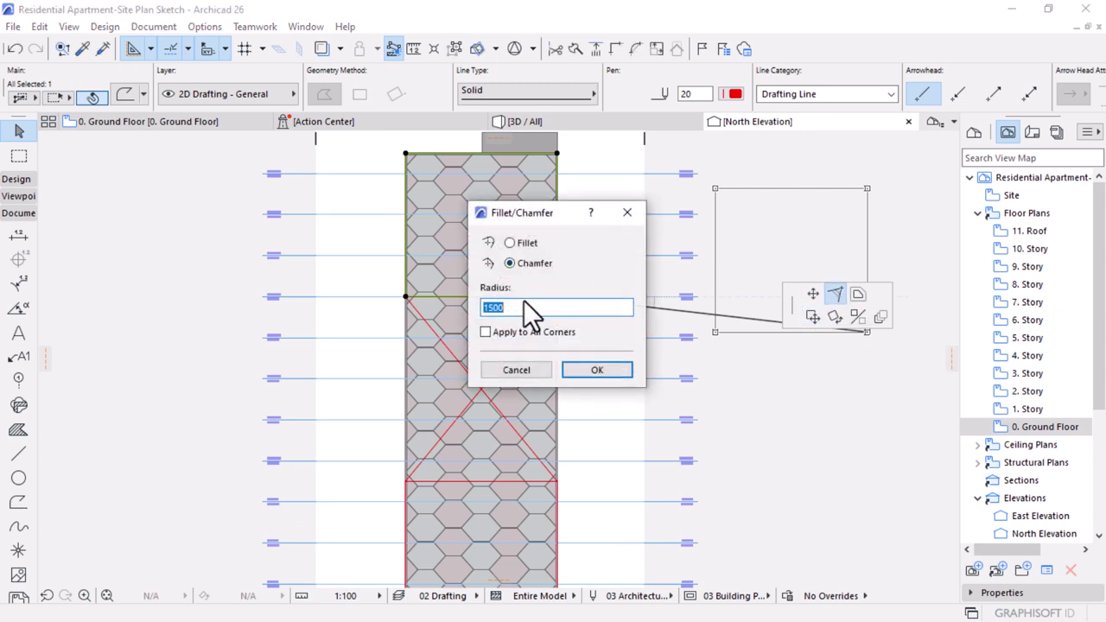
{"action": "type", "text": "5"}
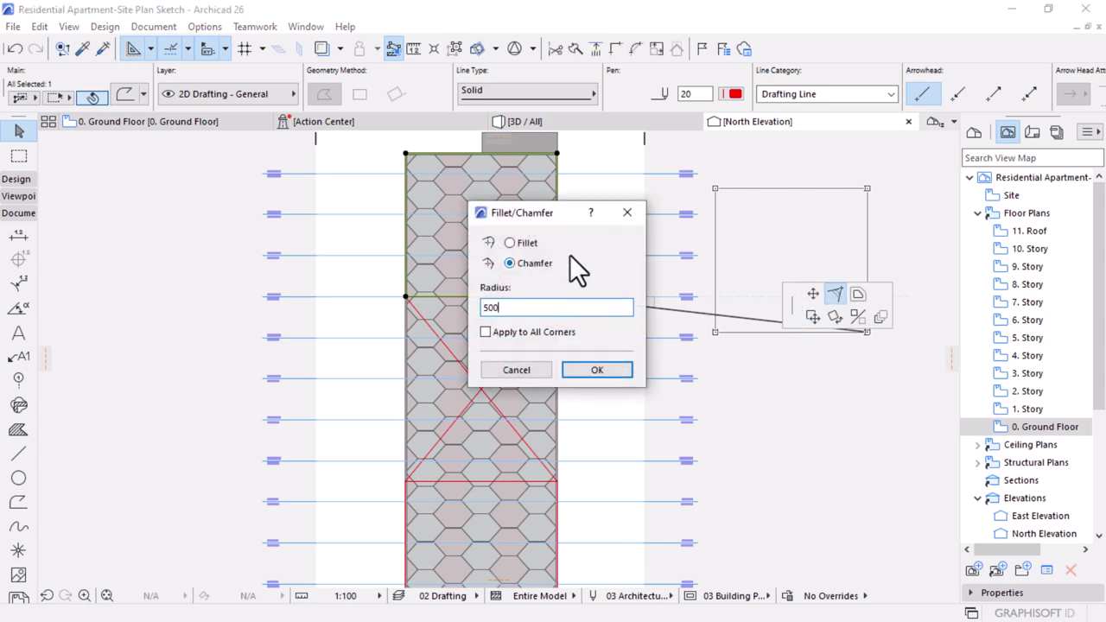
{"action": "left_click", "coordinate": [607, 373]}
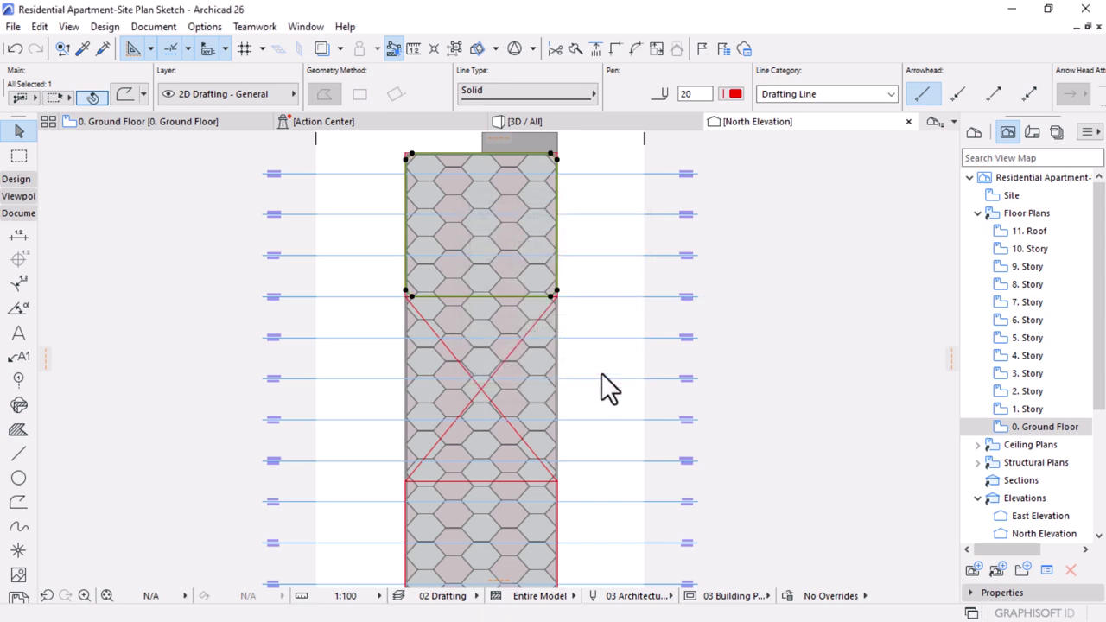
{"action": "key", "text": "ctrl+z"}
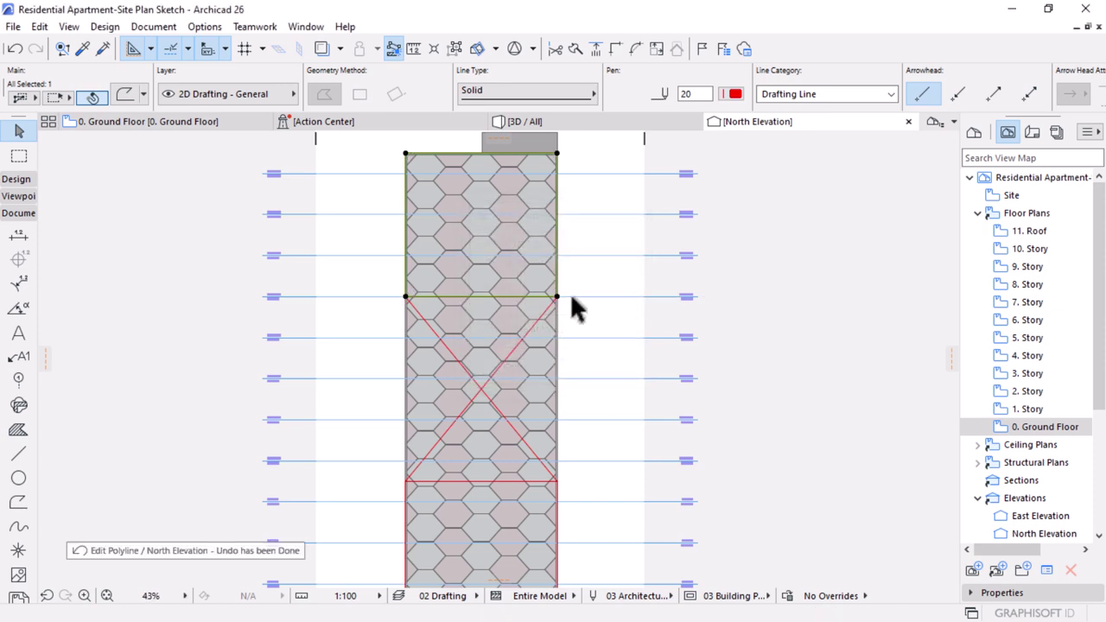
- Chamfer all corners of the upper red rectangle by 1500 mm
{"action": "left_click", "coordinate": [559, 304]}
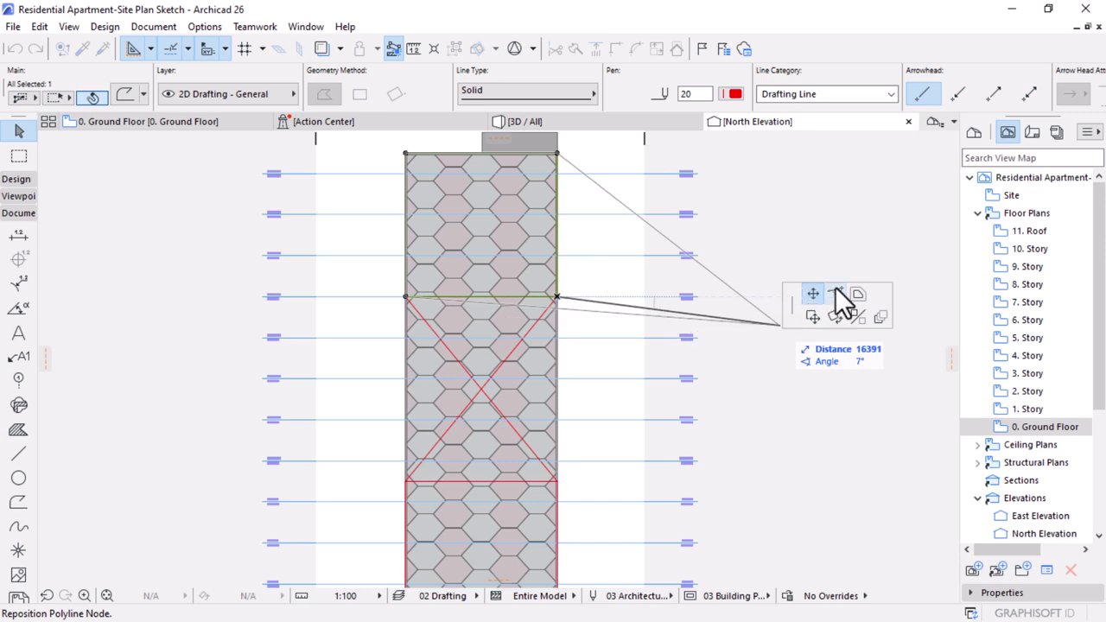
{"action": "left_click", "coordinate": [834, 294]}
{"action": "type", "text": "1500"}
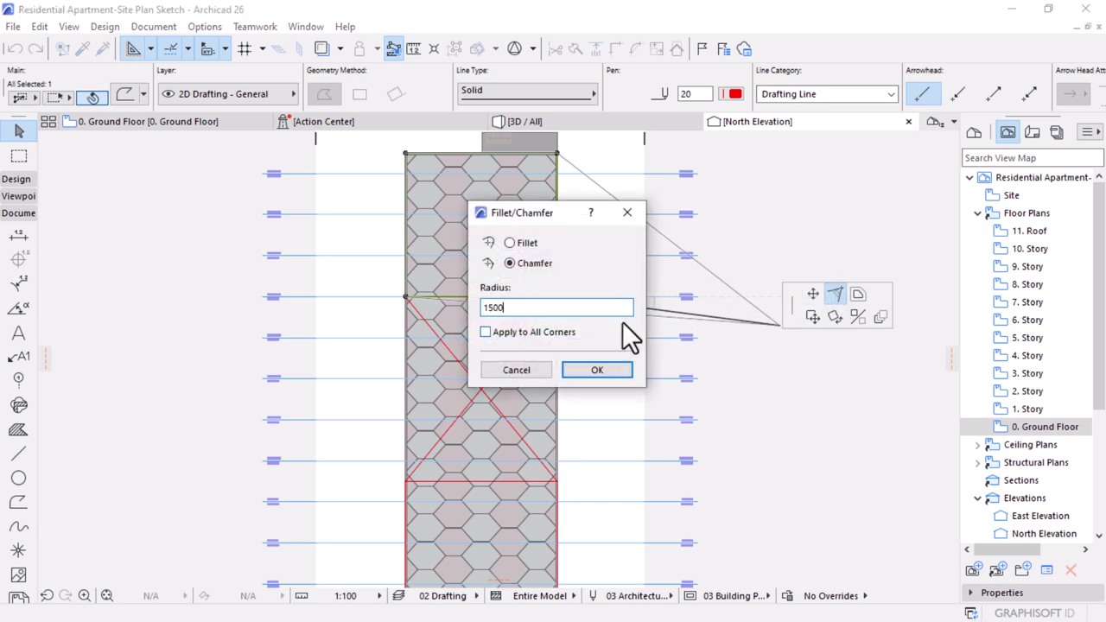
{"action": "left_click", "coordinate": [614, 371]}
{"action": "scroll", "coordinate": [553, 293], "scroll_direction": "down", "scroll_amount": 3}
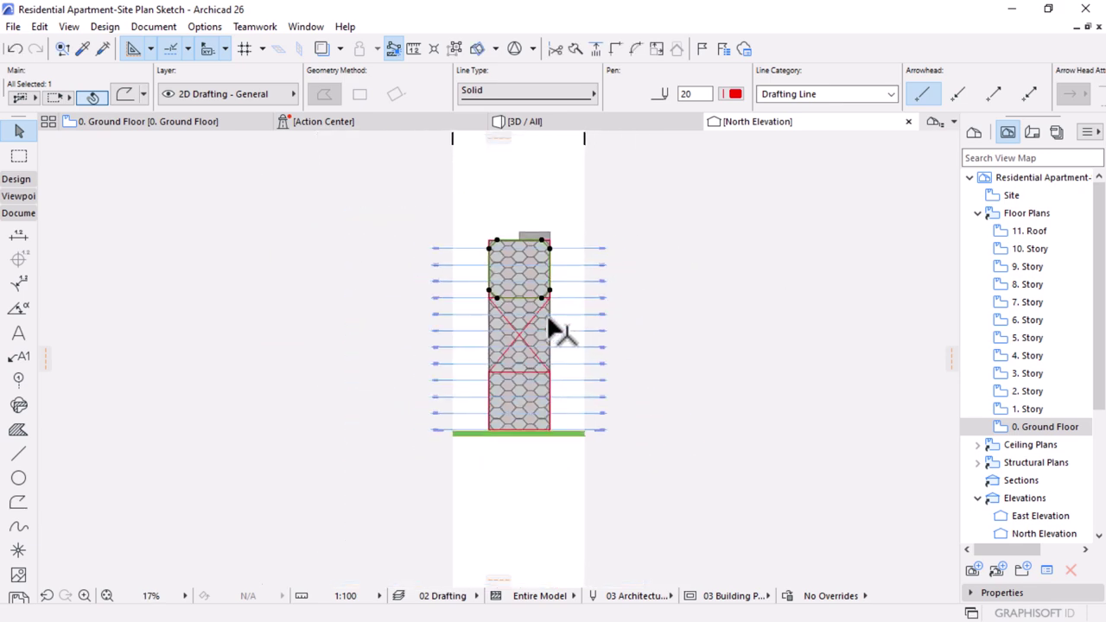
{"action": "scroll", "coordinate": [536, 316], "scroll_direction": "up", "scroll_amount": 3}
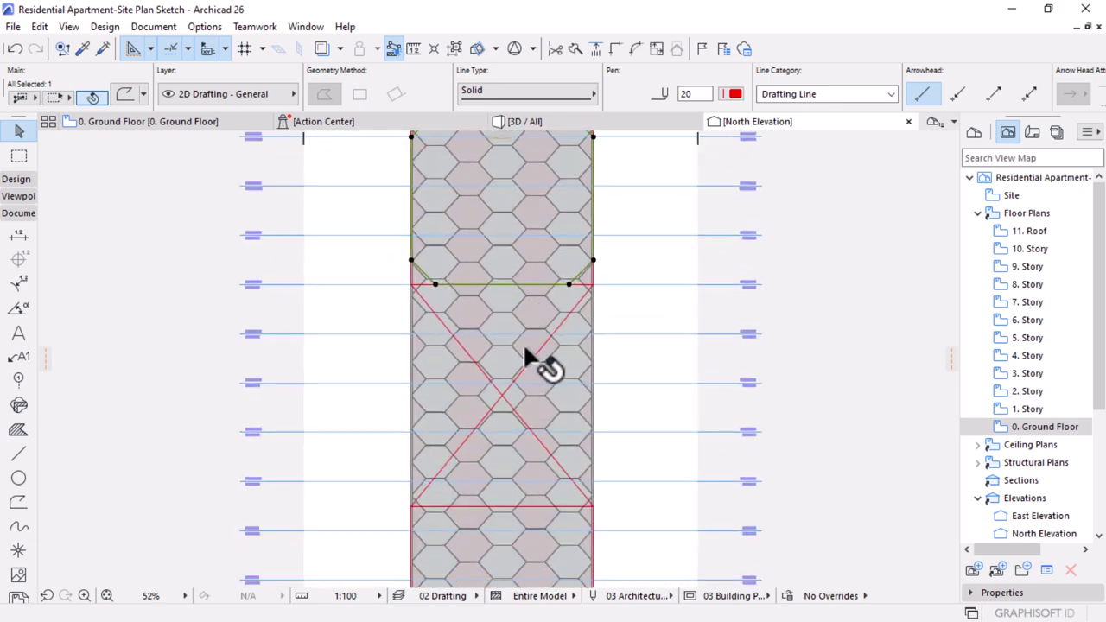
{"action": "scroll", "coordinate": [531, 363], "scroll_direction": "down", "scroll_amount": 1}
{"action": "scroll", "coordinate": [544, 353], "scroll_direction": "down", "scroll_amount": 2}
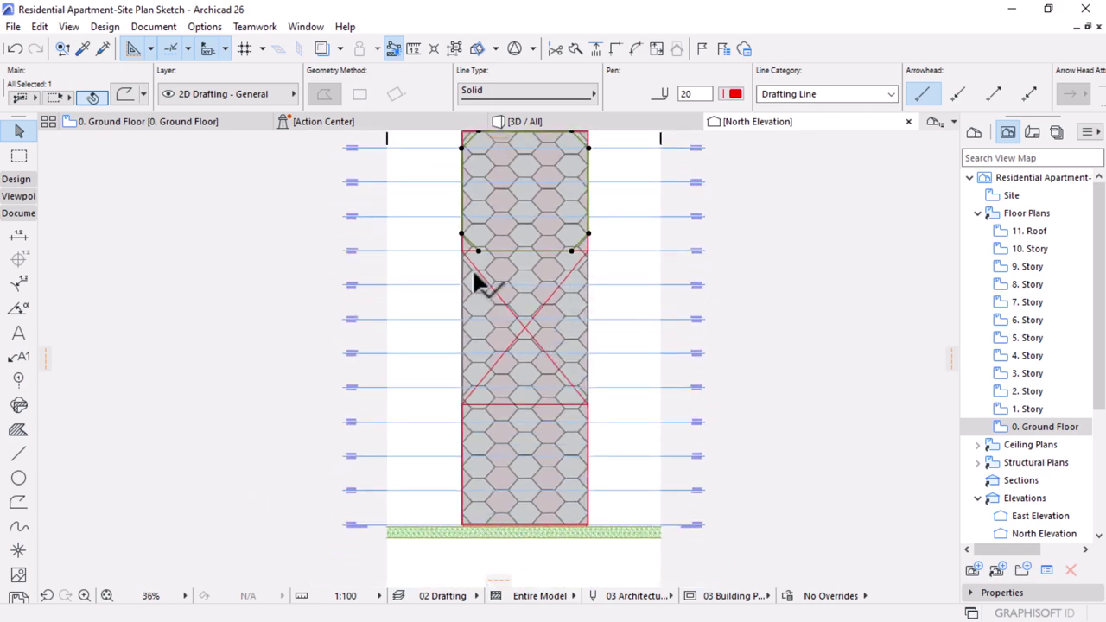
- Move the diagonal starting at the middle zone's upper-left corner horizontally, so its upper end meets the upper outline's lower-left chamfer point
{"action": "scroll", "coordinate": [472, 260], "scroll_direction": "up", "scroll_amount": 3}
{"action": "key", "text": "Escape"}
{"action": "left_click", "coordinate": [438, 207]}
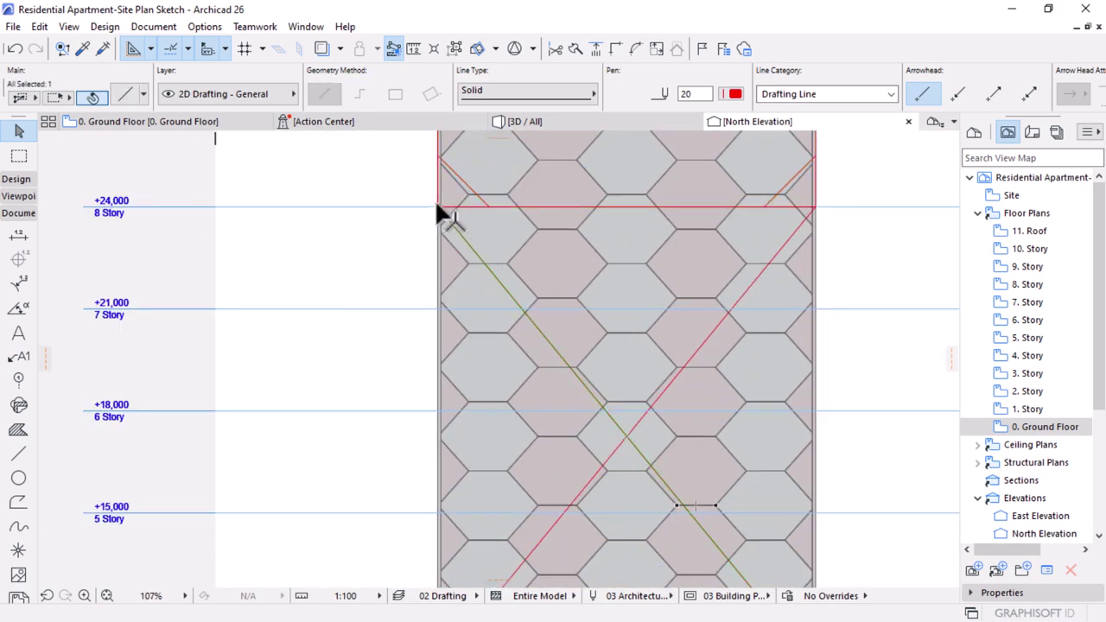
{"action": "left_click", "coordinate": [438, 206]}
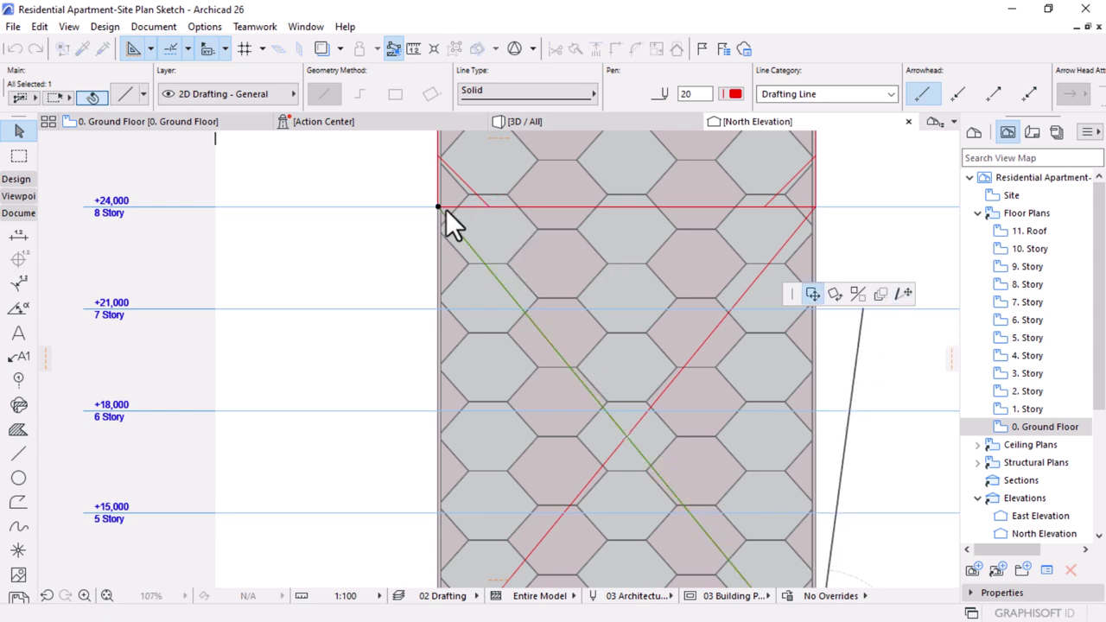
{"action": "left_click", "coordinate": [489, 206]}
{"action": "scroll", "coordinate": [524, 197], "scroll_direction": "down", "scroll_amount": 2}
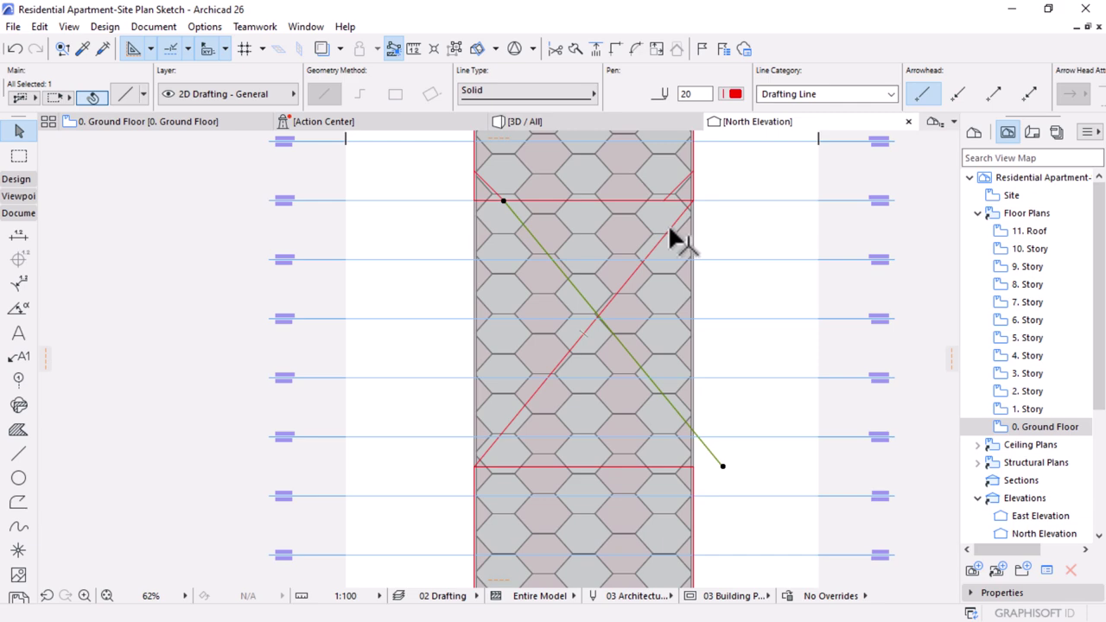
- Move the opposite diagonal 1500 mm horizontally inward, so its upper end meets the upper outline's lower-right chamfer point
{"action": "left_click", "coordinate": [692, 202]}
{"action": "left_click", "coordinate": [692, 201]}
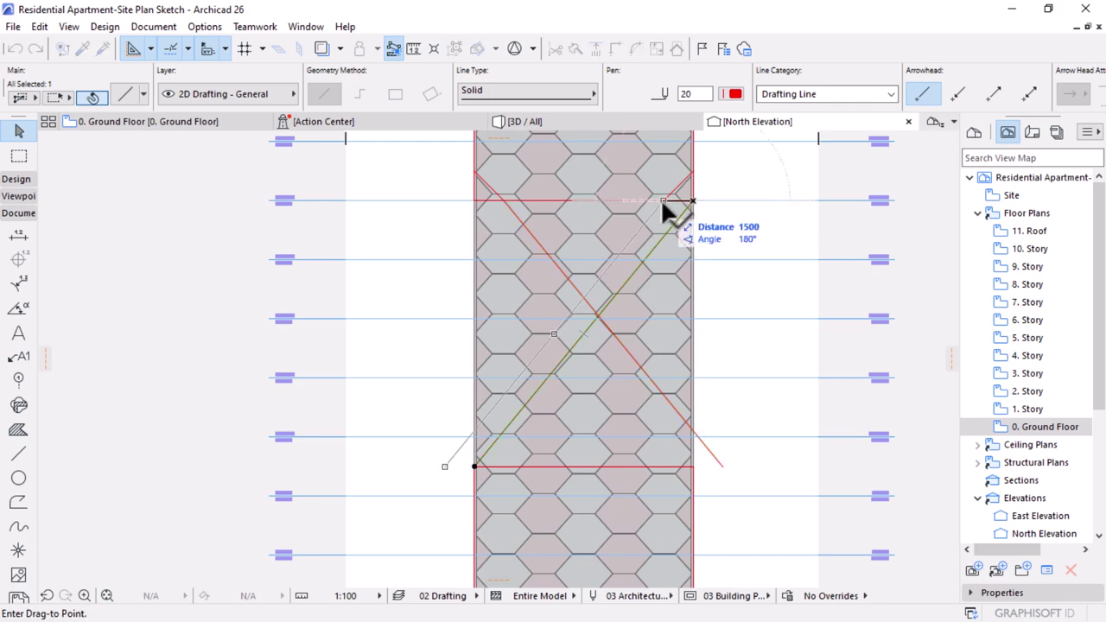
{"action": "left_click", "coordinate": [662, 200]}
{"action": "scroll", "coordinate": [644, 315], "scroll_direction": "down", "scroll_amount": 2}
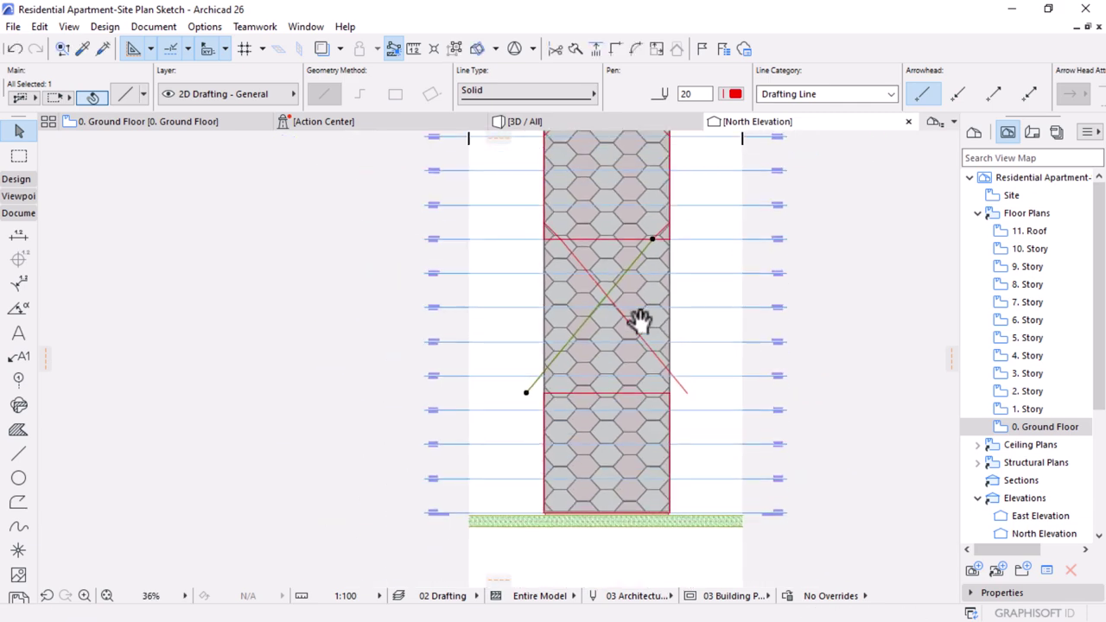
- Chamfer all corners of the lower red rectangle by 1500 mm
{"action": "scroll", "coordinate": [642, 373], "scroll_direction": "up", "scroll_amount": 2}
{"action": "left_click", "coordinate": [659, 384]}
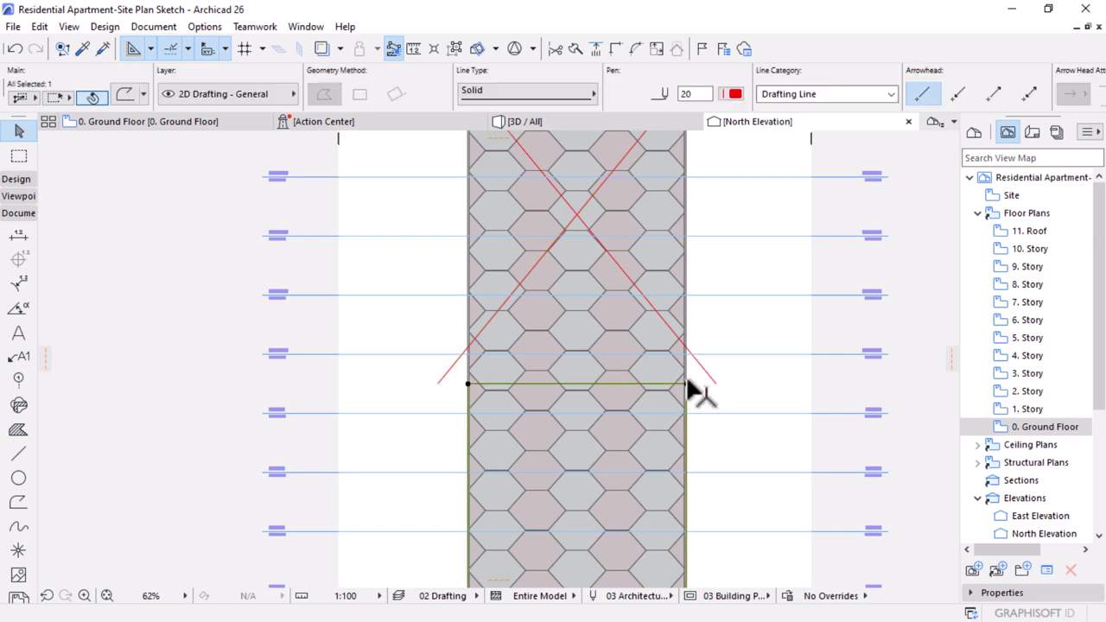
{"action": "left_click", "coordinate": [686, 383]}
{"action": "left_click", "coordinate": [836, 295]}
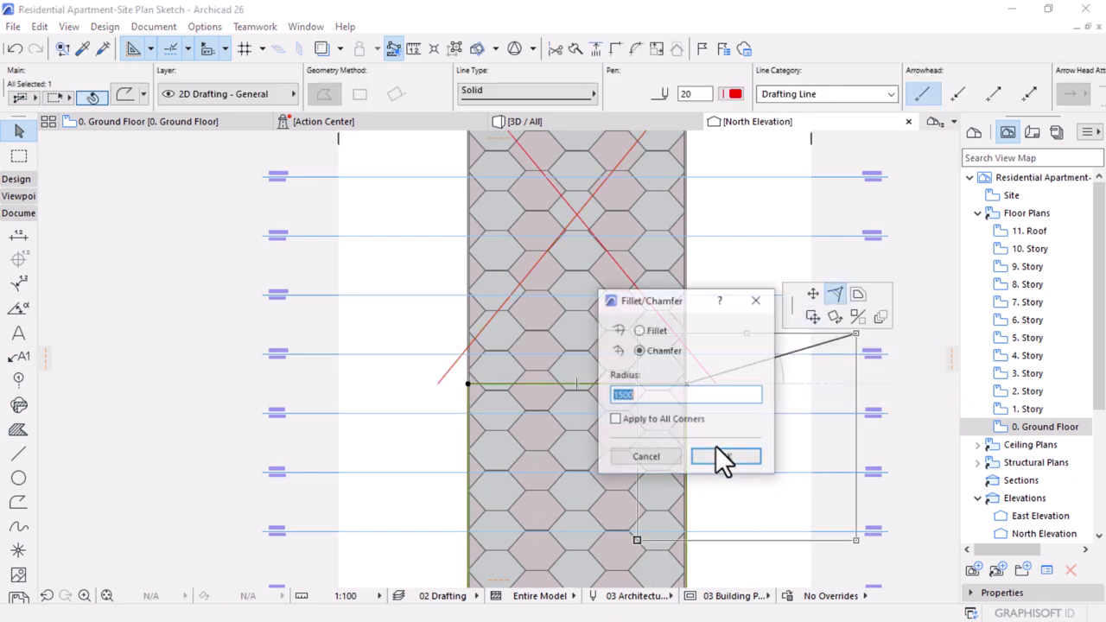
{"action": "left_click", "coordinate": [714, 457]}
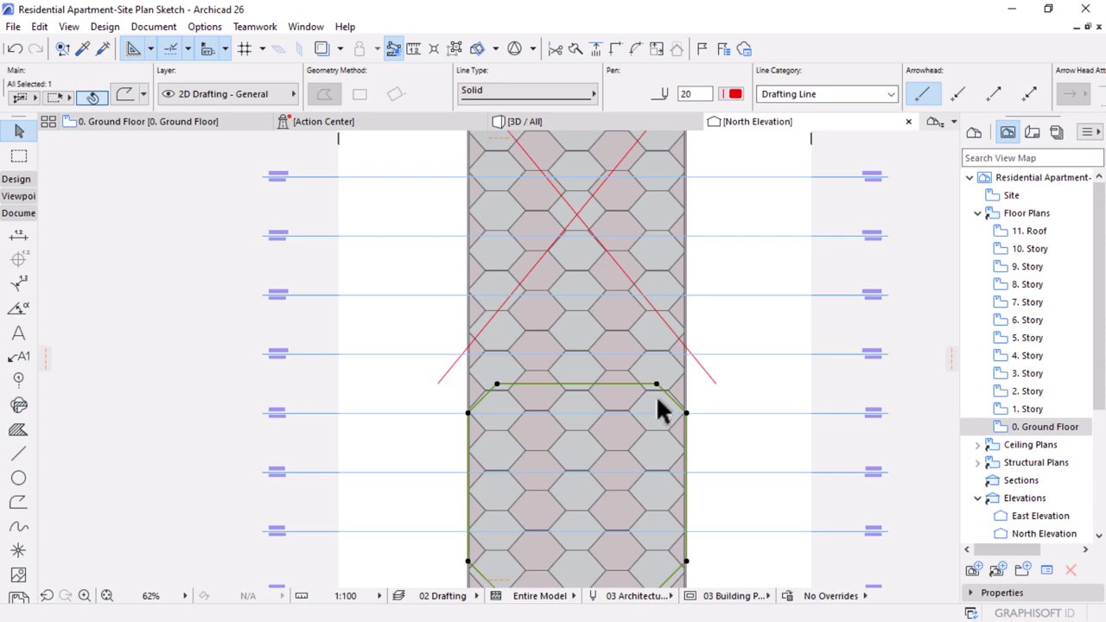
- Move the chamfered lower outline straight up until the ends of its top edge meet the two diagonals
{"action": "key", "text": "ctrl+d"}
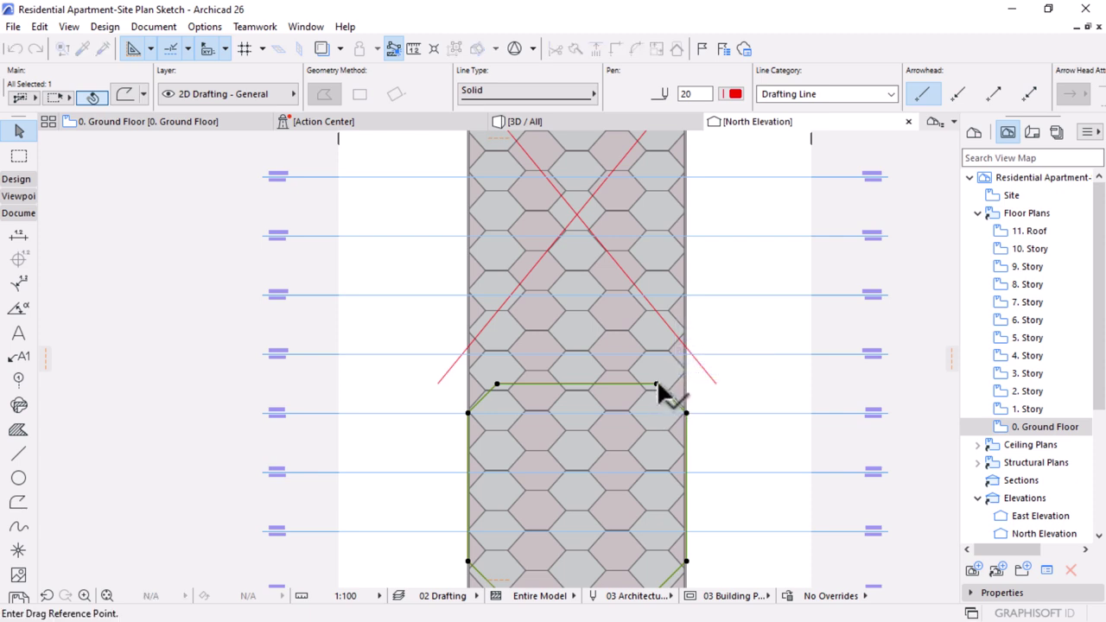
{"action": "left_click", "coordinate": [657, 384]}
{"action": "left_click", "coordinate": [658, 313]}
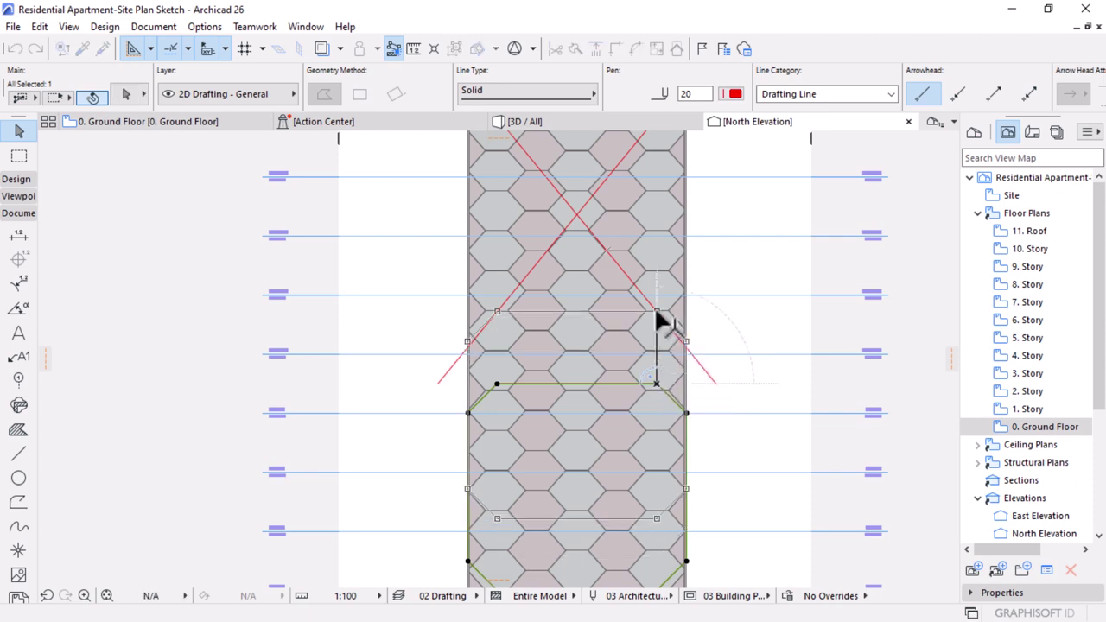
{"action": "key", "text": "Escape"}
{"action": "scroll", "coordinate": [647, 286], "scroll_direction": "down", "scroll_amount": 2}
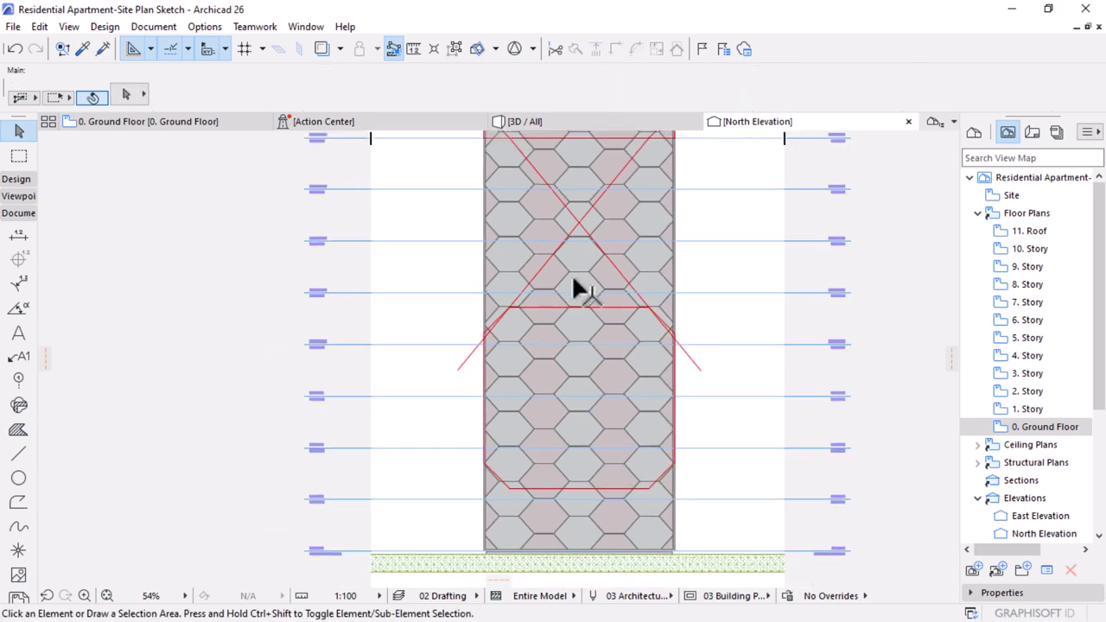
- Reposition the lower node of the lower outline's upper-left chamfer down to where the diagonal crosses the curtain wall's edge
{"action": "middle_click_drag", "start_coordinate": [647, 286], "coordinate": [558, 351]}
{"action": "scroll", "coordinate": [493, 439], "scroll_direction": "up", "scroll_amount": 5}
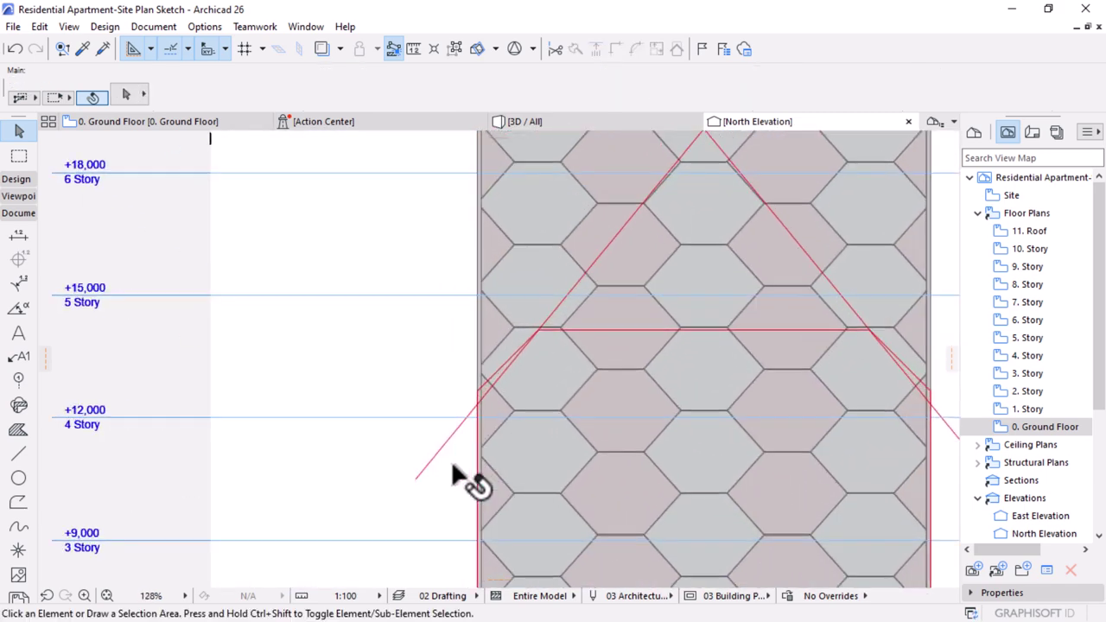
{"action": "scroll", "coordinate": [553, 406], "scroll_direction": "down", "scroll_amount": 5}
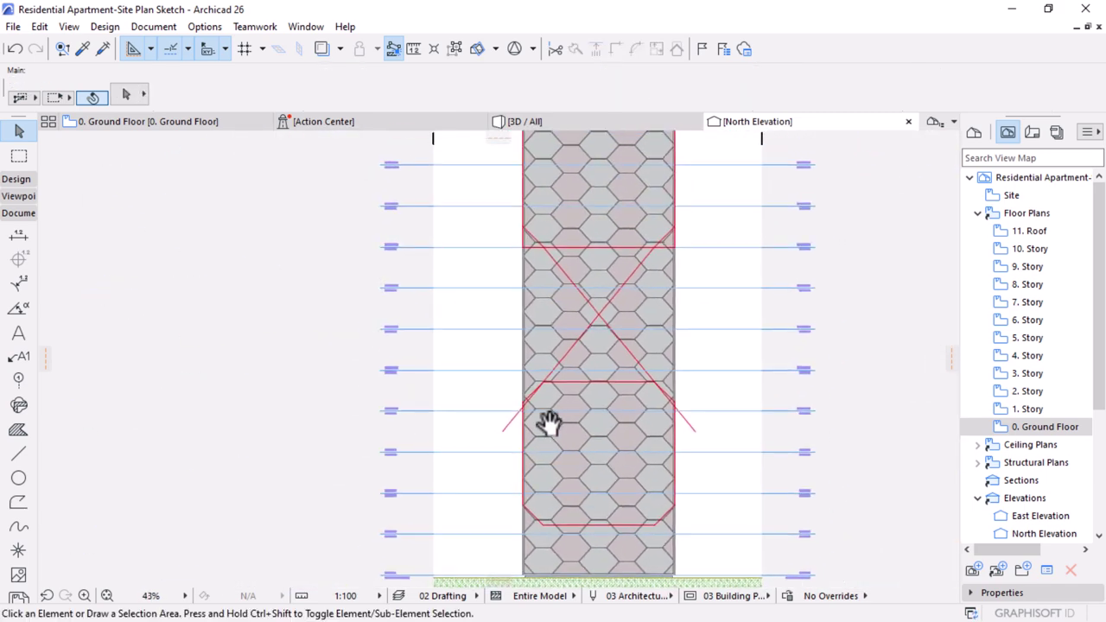
{"action": "scroll", "coordinate": [553, 449], "scroll_direction": "up", "scroll_amount": 7}
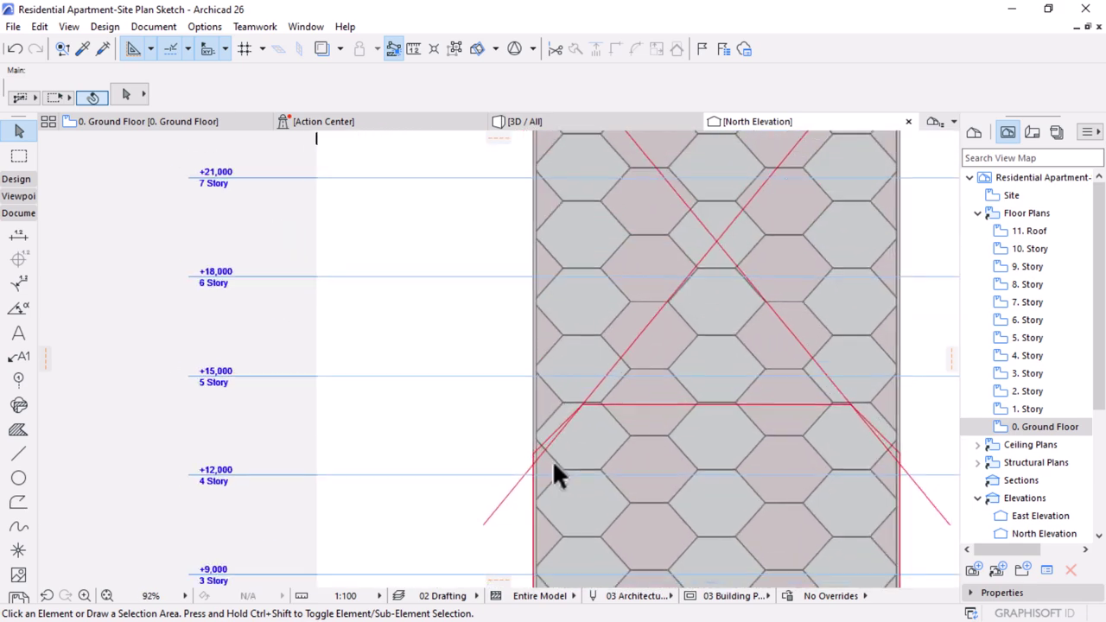
{"action": "left_click", "coordinate": [525, 428]}
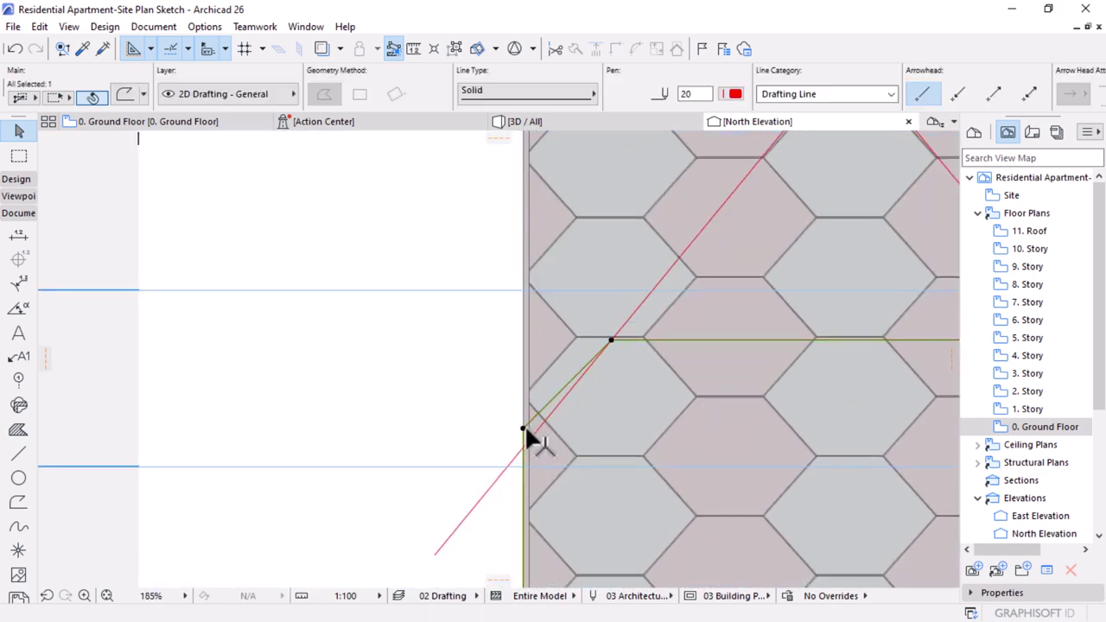
{"action": "left_click", "coordinate": [523, 427]}
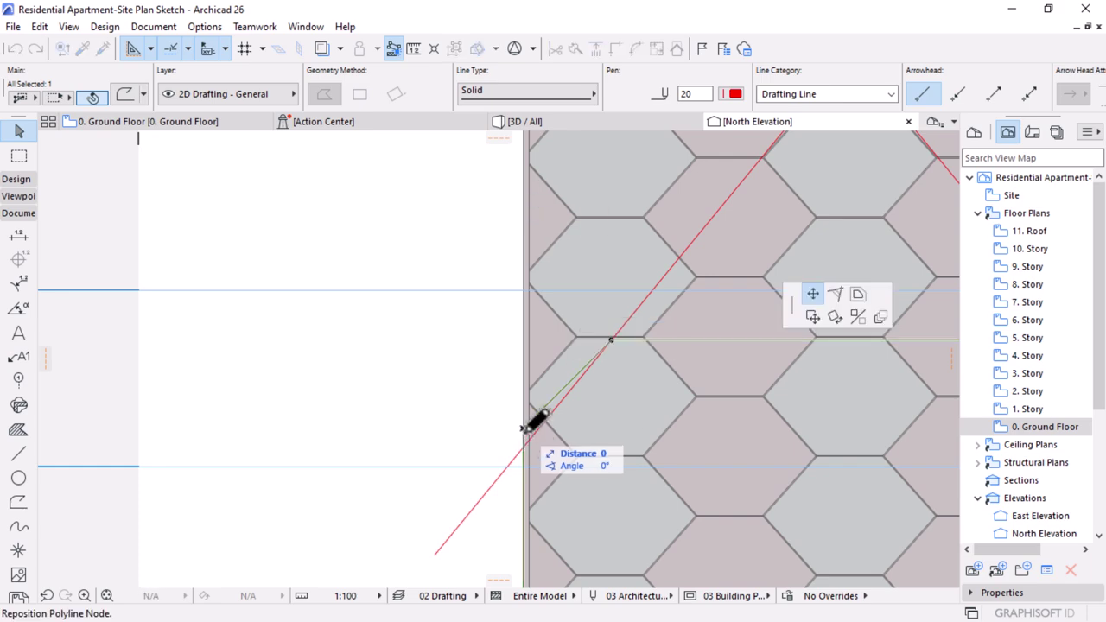
{"action": "left_click", "coordinate": [525, 443]}
{"action": "scroll", "coordinate": [631, 389], "scroll_direction": "down", "scroll_amount": 4}
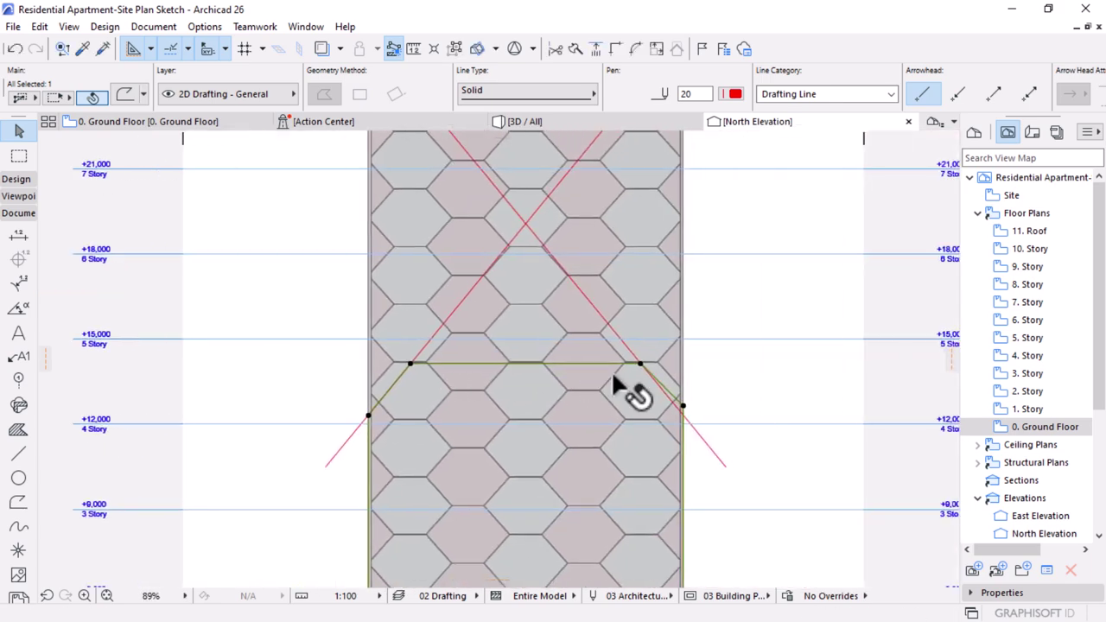
- Reposition the lower node of the lower outline's upper-right chamfer down to where the diagonal crosses the curtain wall's edge
{"action": "scroll", "coordinate": [786, 483], "scroll_direction": "up", "scroll_amount": 5}
{"action": "left_click", "coordinate": [747, 451]}
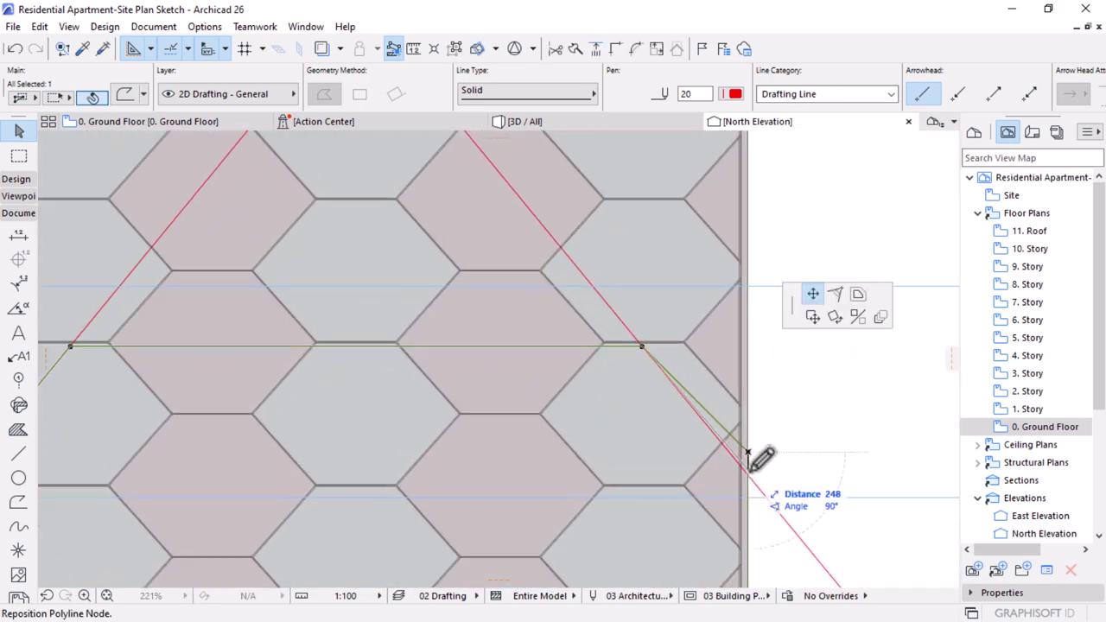
{"action": "left_click", "coordinate": [748, 452]}
{"action": "scroll", "coordinate": [770, 439], "scroll_direction": "down", "scroll_amount": 7}
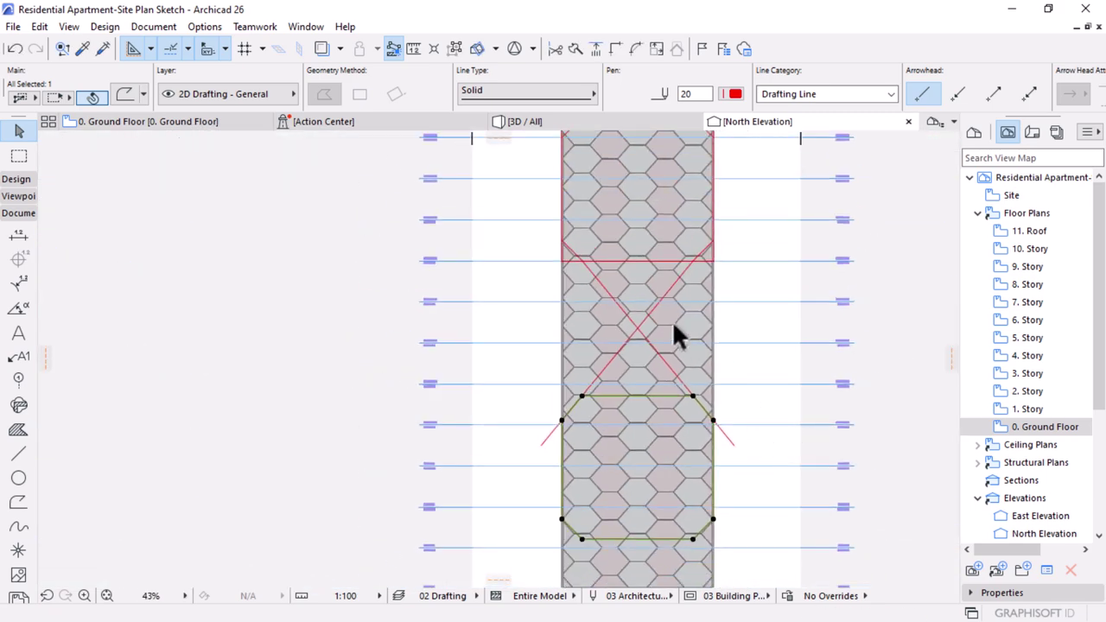
{"action": "key", "text": "Escape"}
{"action": "scroll", "coordinate": [575, 375], "scroll_direction": "down", "scroll_amount": 2}
{"action": "scroll", "coordinate": [622, 328], "scroll_direction": "up", "scroll_amount": 4}
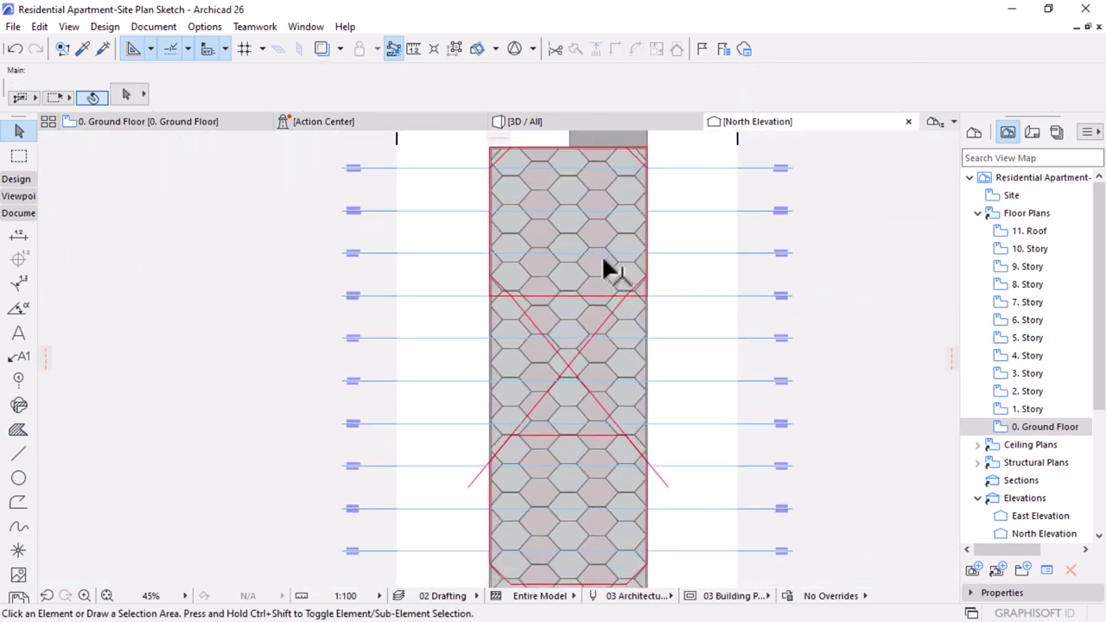
- Offset the bottom edge of the lower chamfered outline down to the 1 Story level at +3,000
{"action": "scroll", "coordinate": [609, 313], "scroll_direction": "down", "scroll_amount": 2}
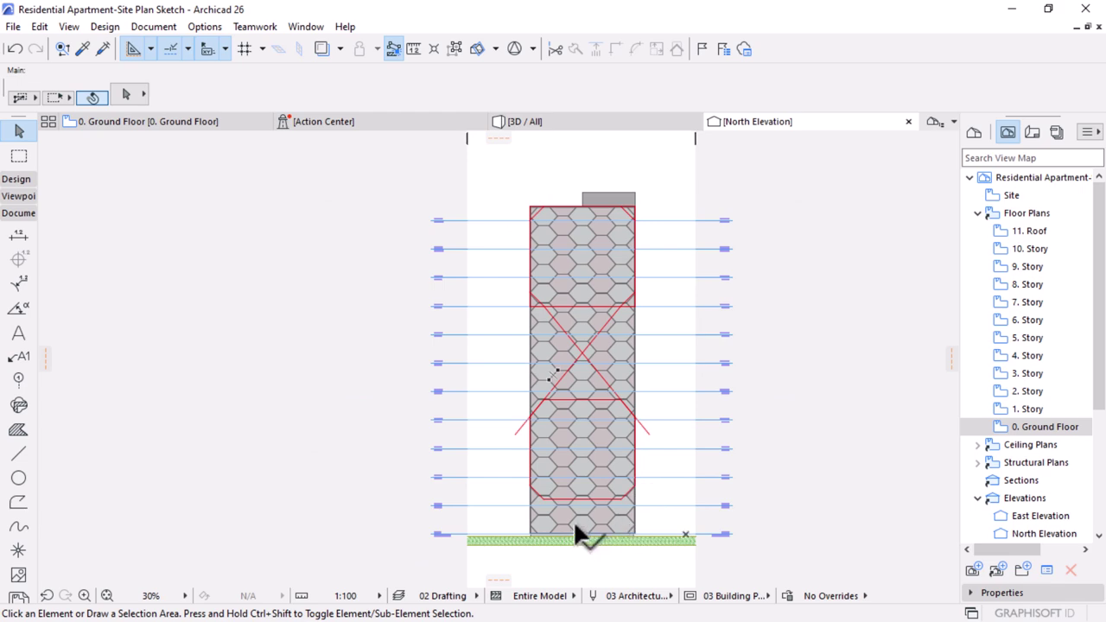
{"action": "middle_click_drag", "start_coordinate": [571, 376], "coordinate": [573, 343]}
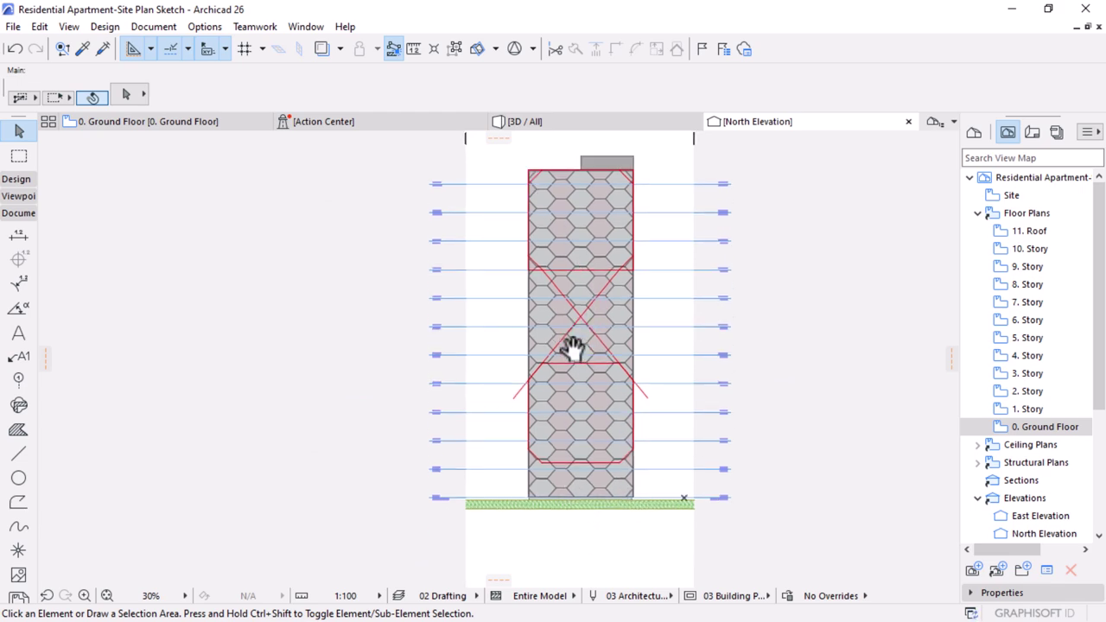
{"action": "scroll", "coordinate": [583, 491], "scroll_direction": "up", "scroll_amount": 3}
{"action": "scroll", "coordinate": [583, 492], "scroll_direction": "up", "scroll_amount": 1}
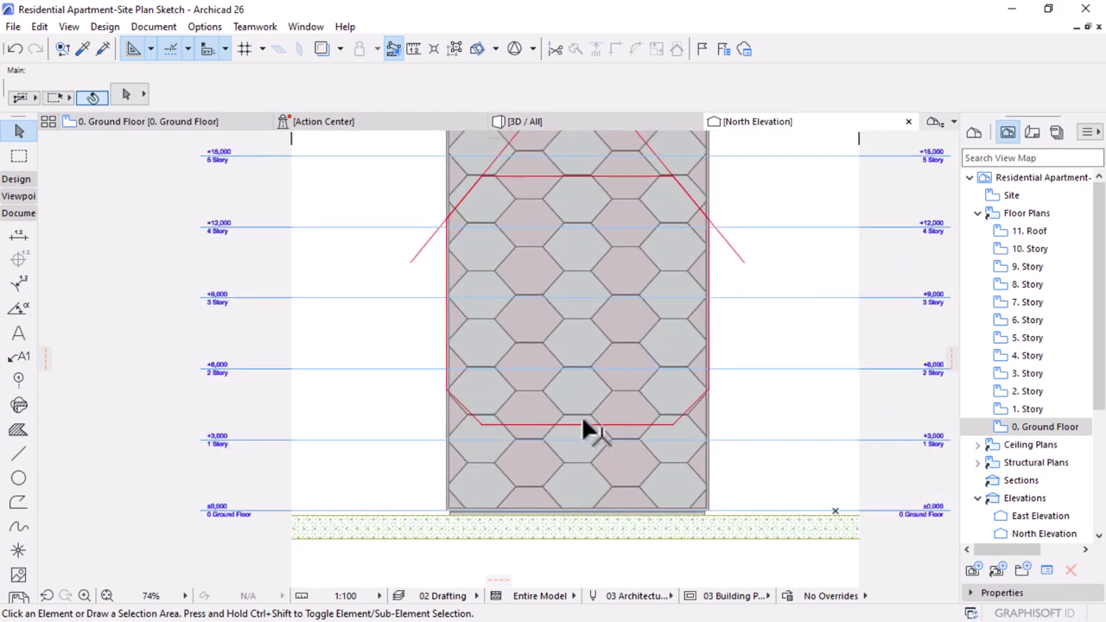
{"action": "left_click", "coordinate": [569, 420]}
{"action": "left_click", "coordinate": [569, 420]}
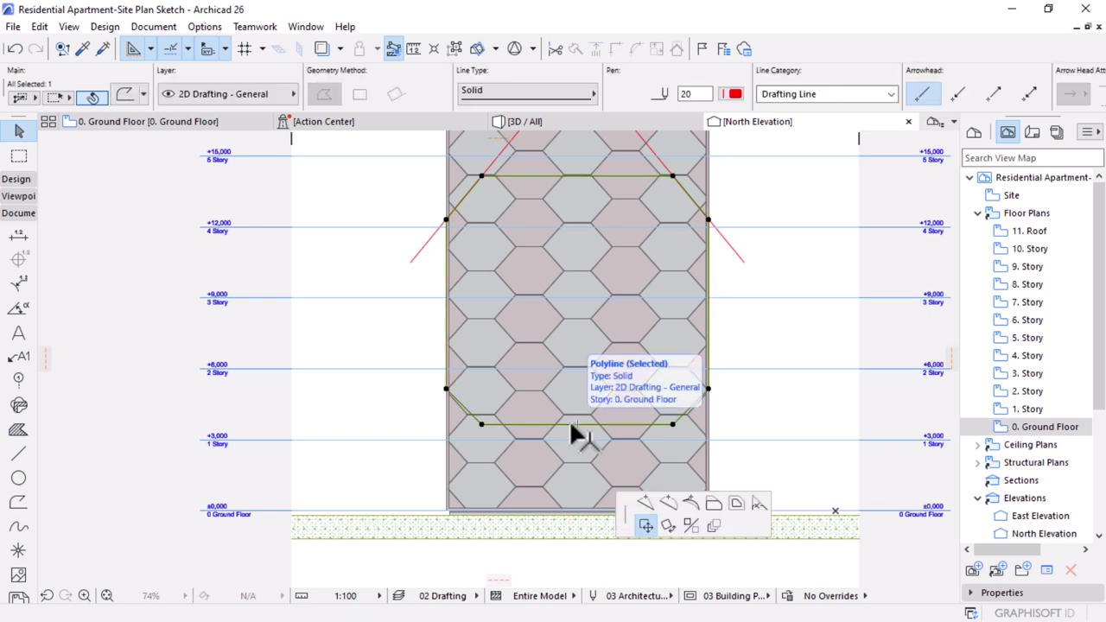
{"action": "left_click", "coordinate": [886, 298]}
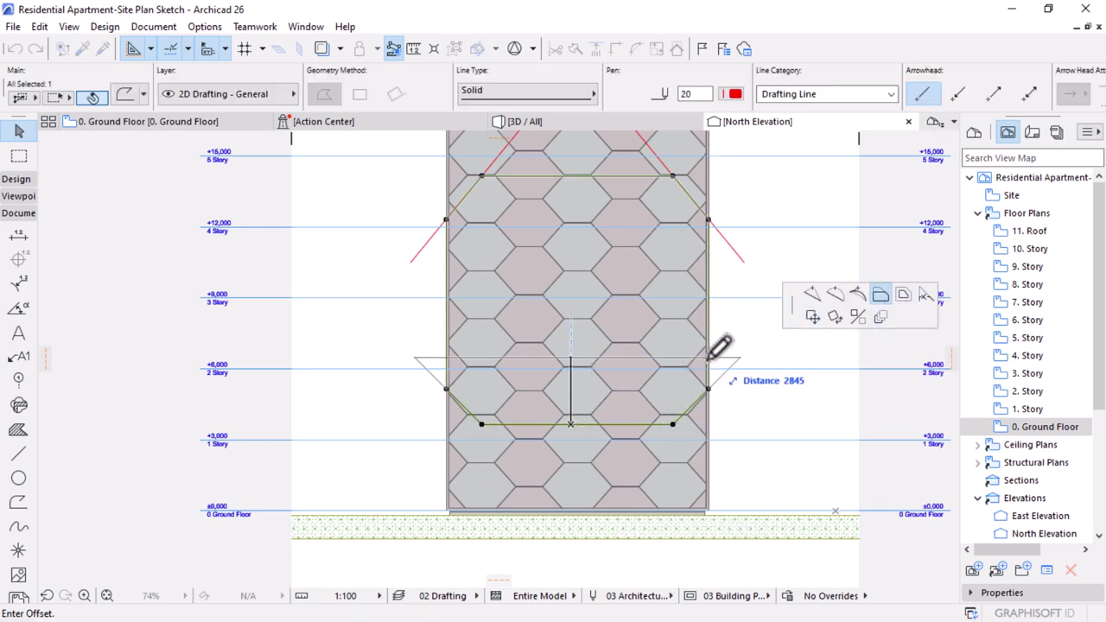
{"action": "left_click", "coordinate": [710, 429]}
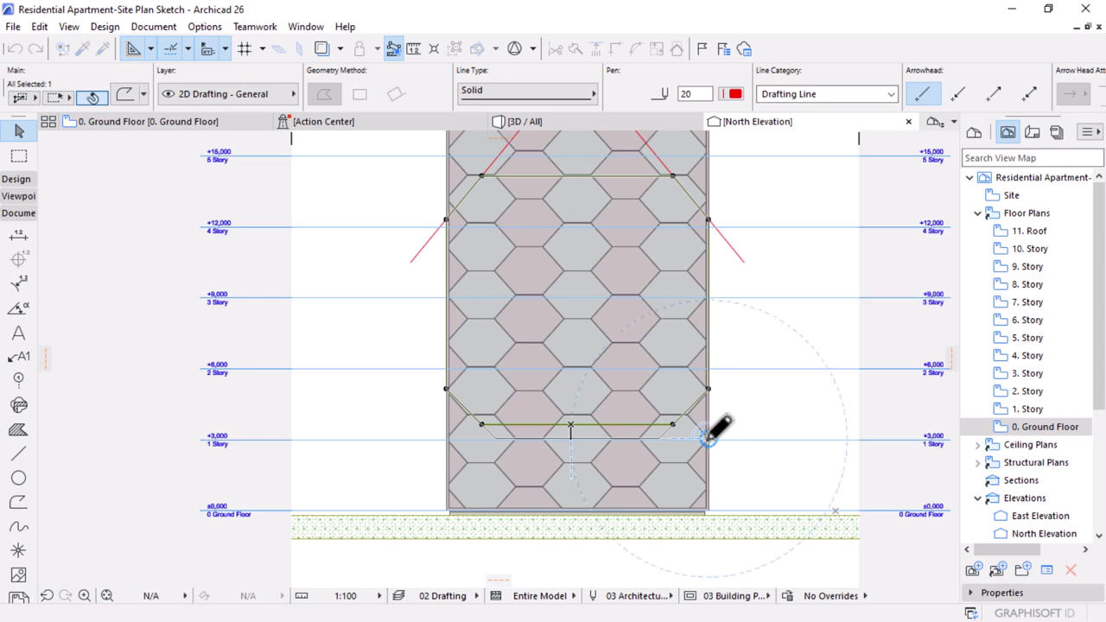
{"action": "scroll", "coordinate": [610, 438], "scroll_direction": "down", "scroll_amount": 5}
{"action": "middle_click_drag", "start_coordinate": [616, 451], "coordinate": [540, 467]}
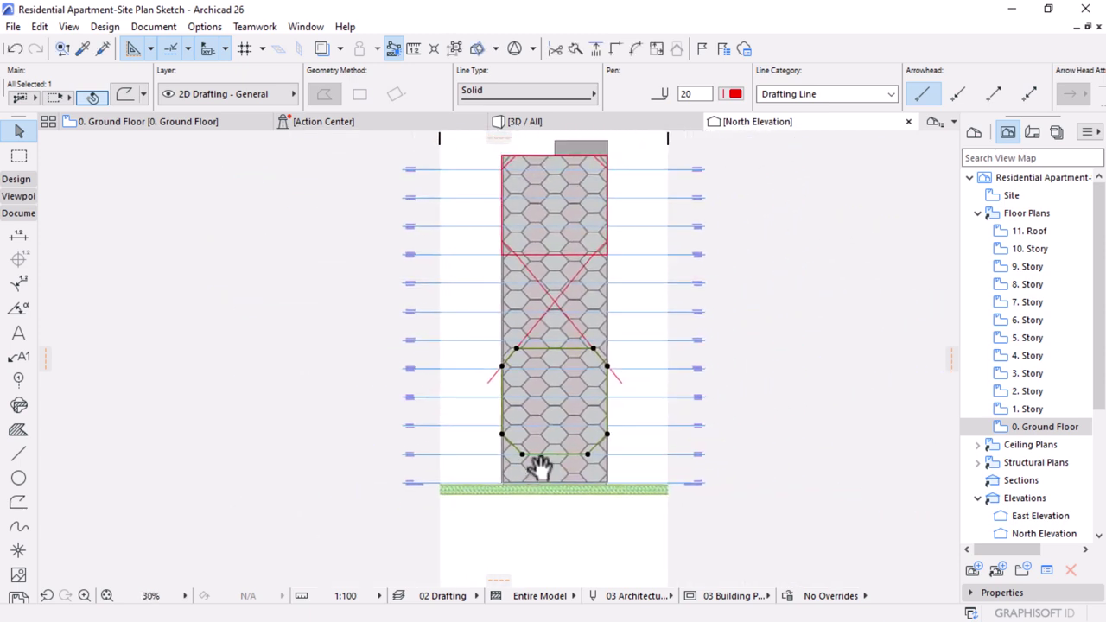
{"action": "left_click", "coordinate": [586, 500]}
- Select both chamfered outlines and both diagonals and move them together horizontally off the facade into the blank area to its left
{"action": "scroll", "coordinate": [550, 402], "scroll_direction": "up", "scroll_amount": 3}
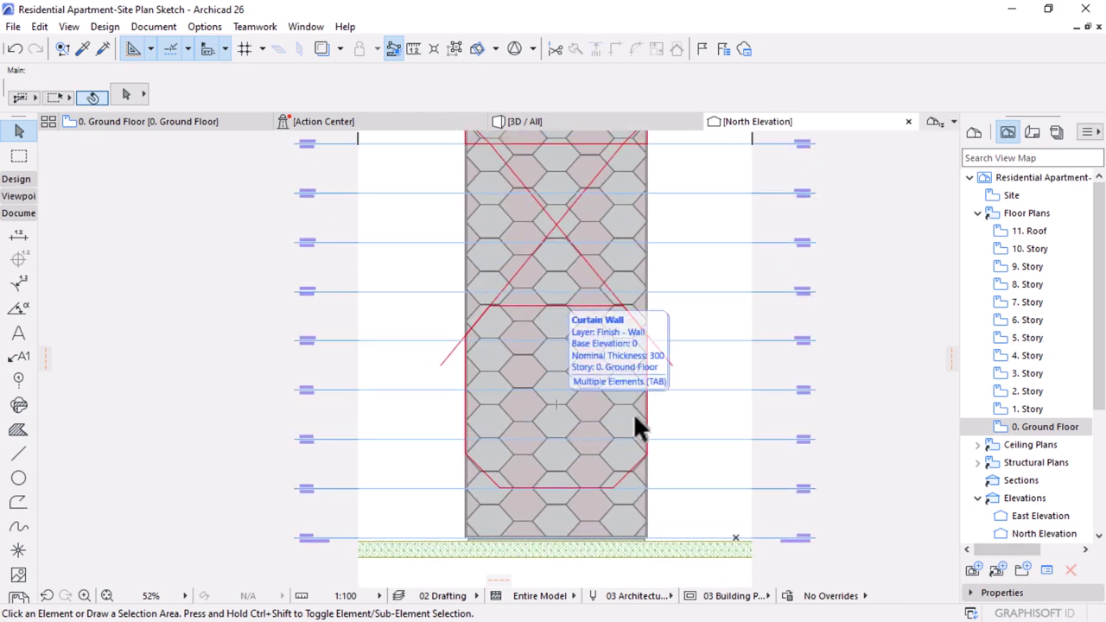
{"action": "scroll", "coordinate": [553, 440], "scroll_direction": "down", "scroll_amount": 5}
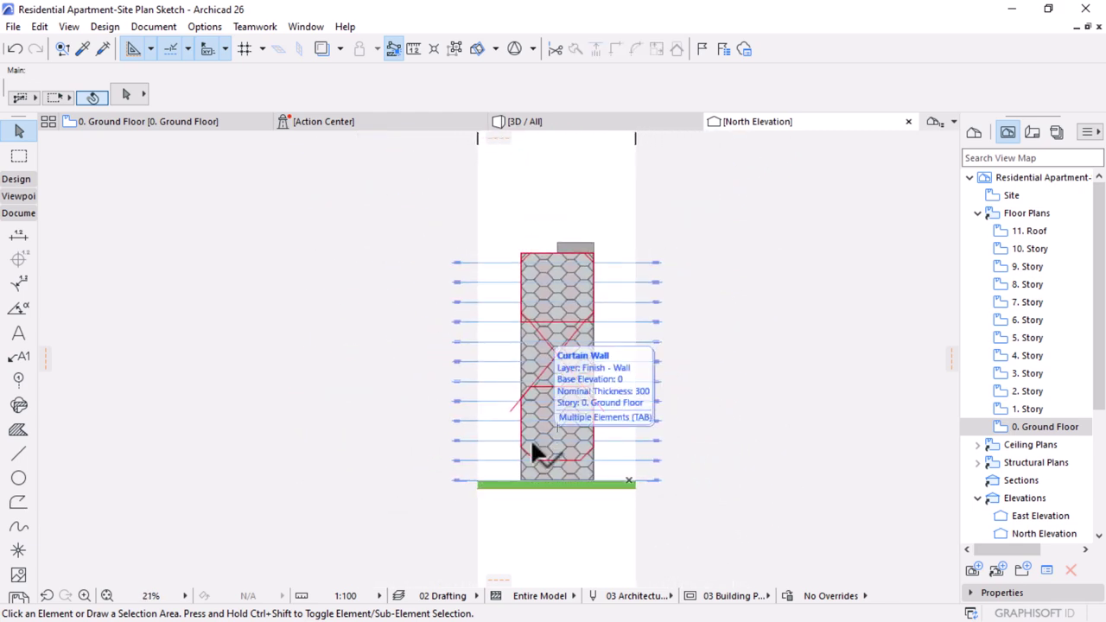
{"action": "scroll", "coordinate": [533, 451], "scroll_direction": "up", "scroll_amount": 5}
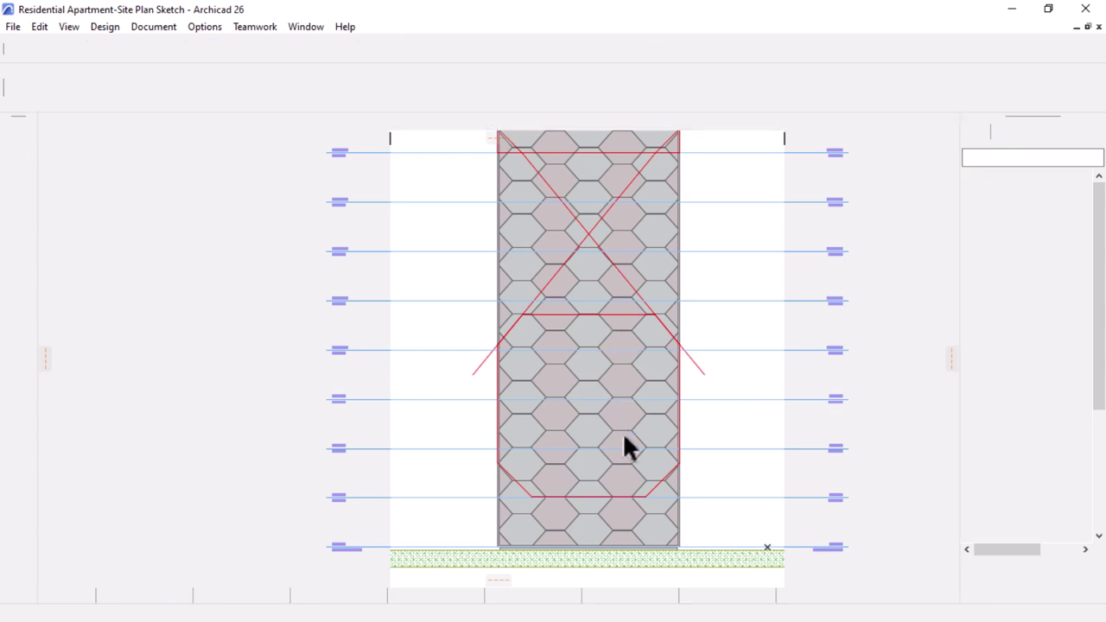
{"action": "left_click", "coordinate": [595, 497]}
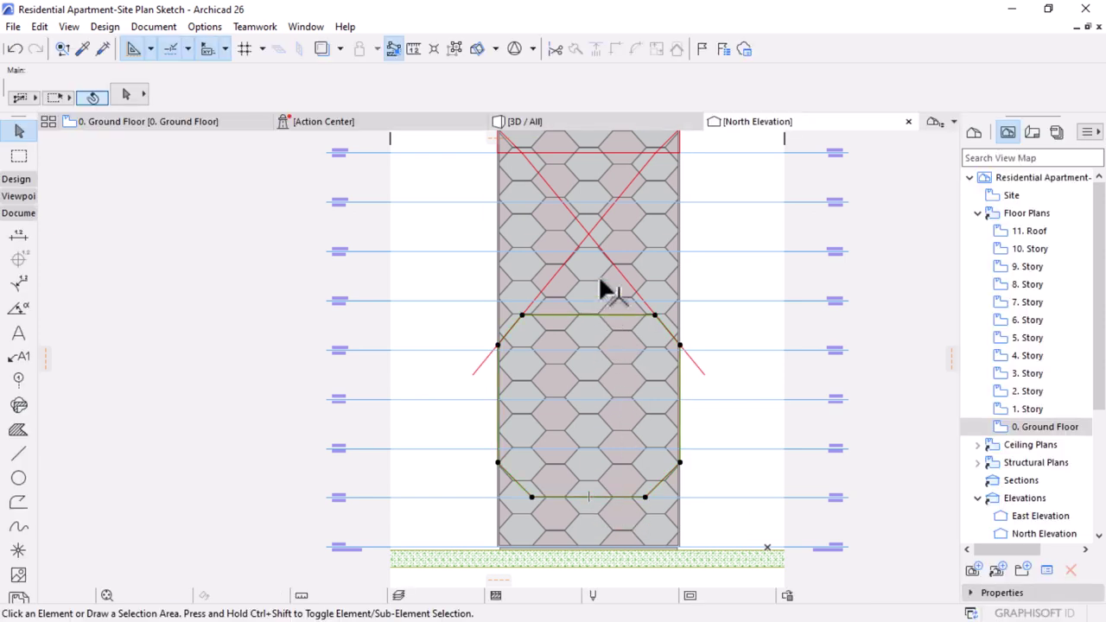
{"action": "left_click", "coordinate": [637, 285]}
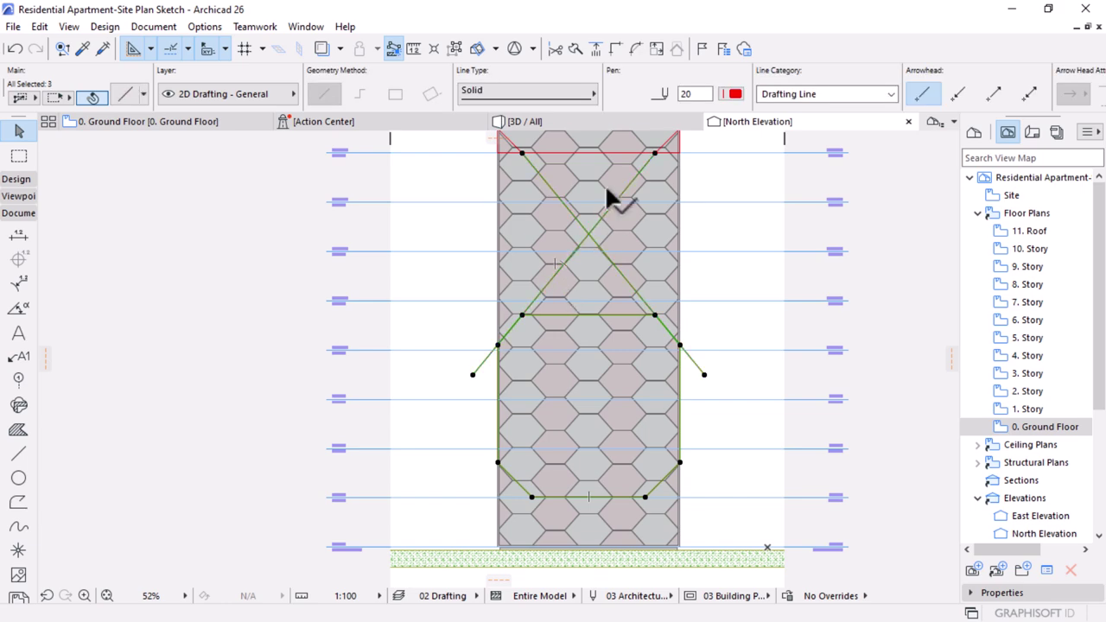
{"action": "middle_click_drag", "start_coordinate": [608, 197], "coordinate": [579, 368]}
{"action": "left_click", "coordinate": [579, 320], "text": "shift"}
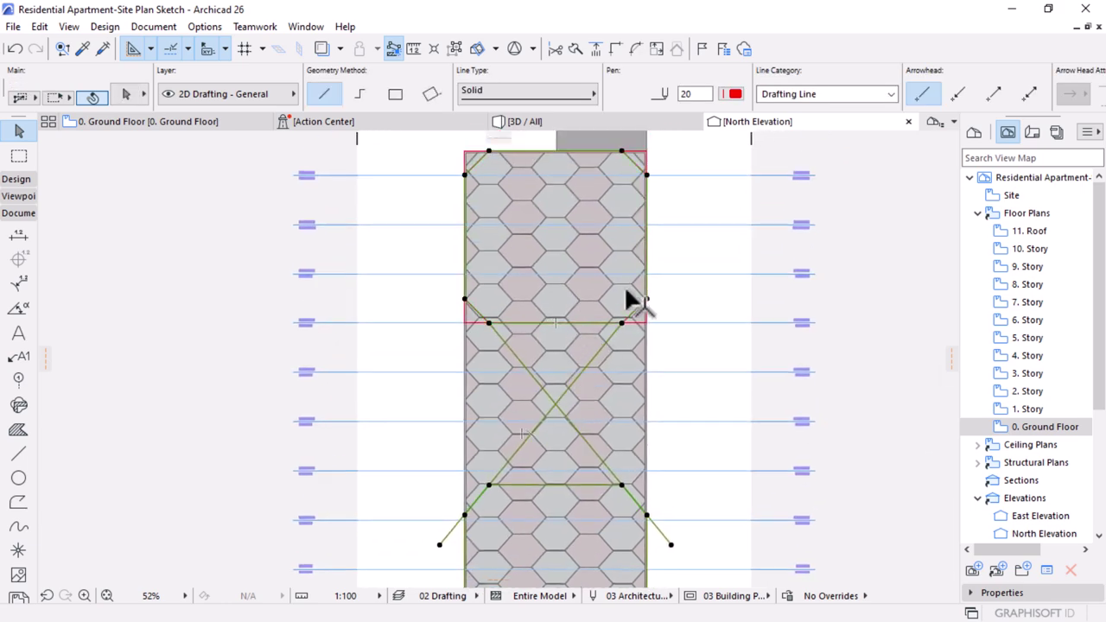
{"action": "left_click", "coordinate": [626, 292], "text": "shift"}
{"action": "scroll", "coordinate": [659, 303], "scroll_direction": "down", "scroll_amount": 3}
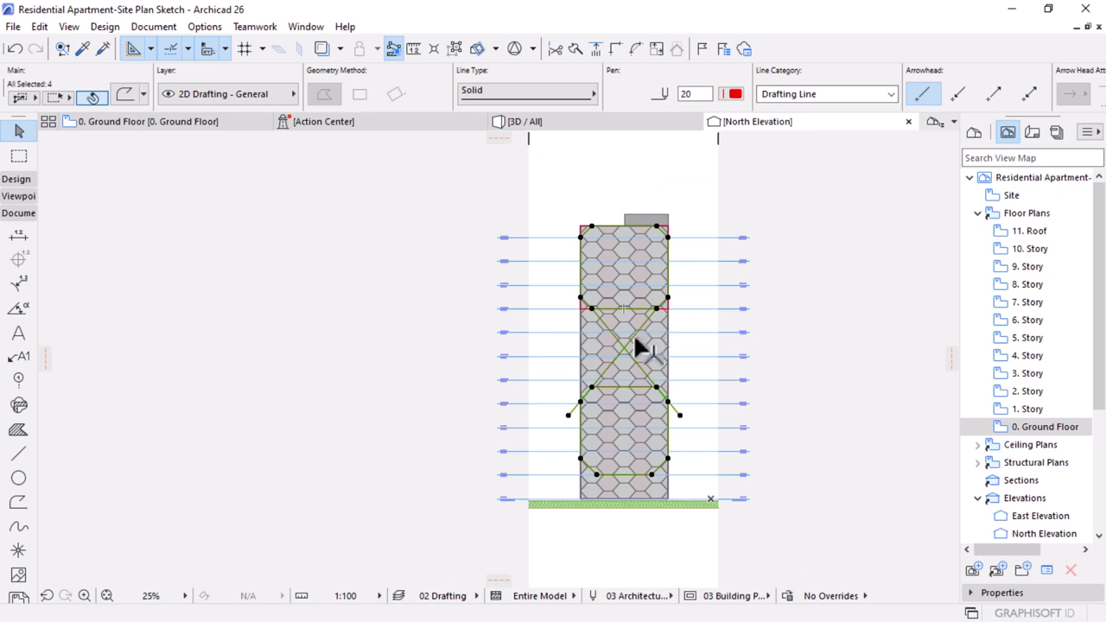
{"action": "left_click_drag", "start_coordinate": [635, 346], "coordinate": [349, 349]}
- Delete the leftover unchamfered red rectangle on the upper part of the facade
{"action": "left_click", "coordinate": [634, 311]}
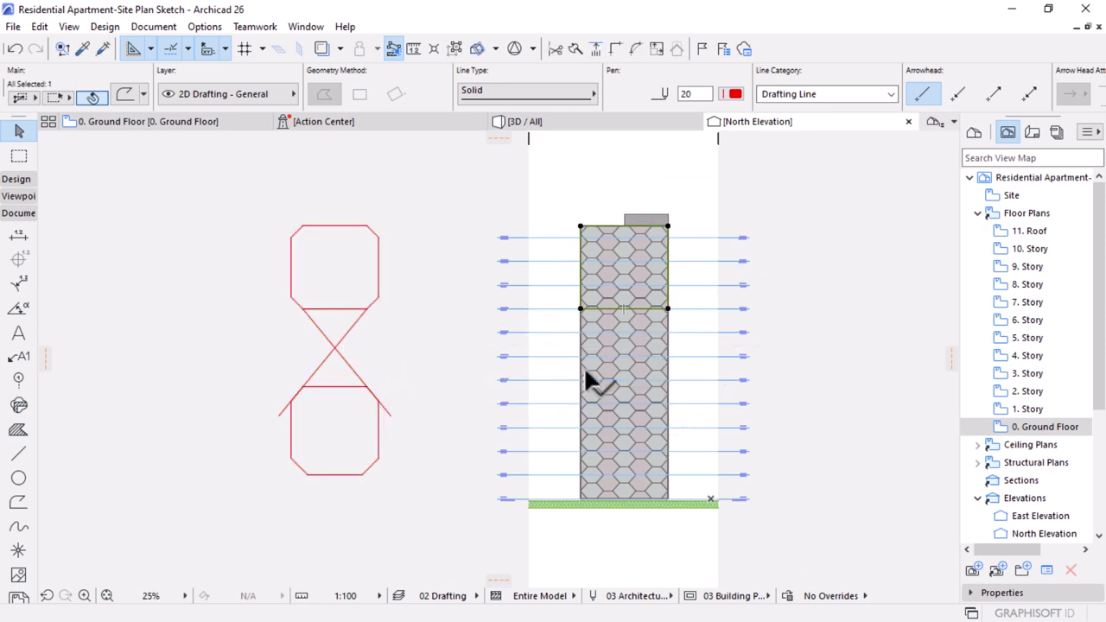
{"action": "left_click", "coordinate": [250, 347]}
{"action": "scroll", "coordinate": [249, 348], "scroll_direction": "up", "scroll_amount": 3}
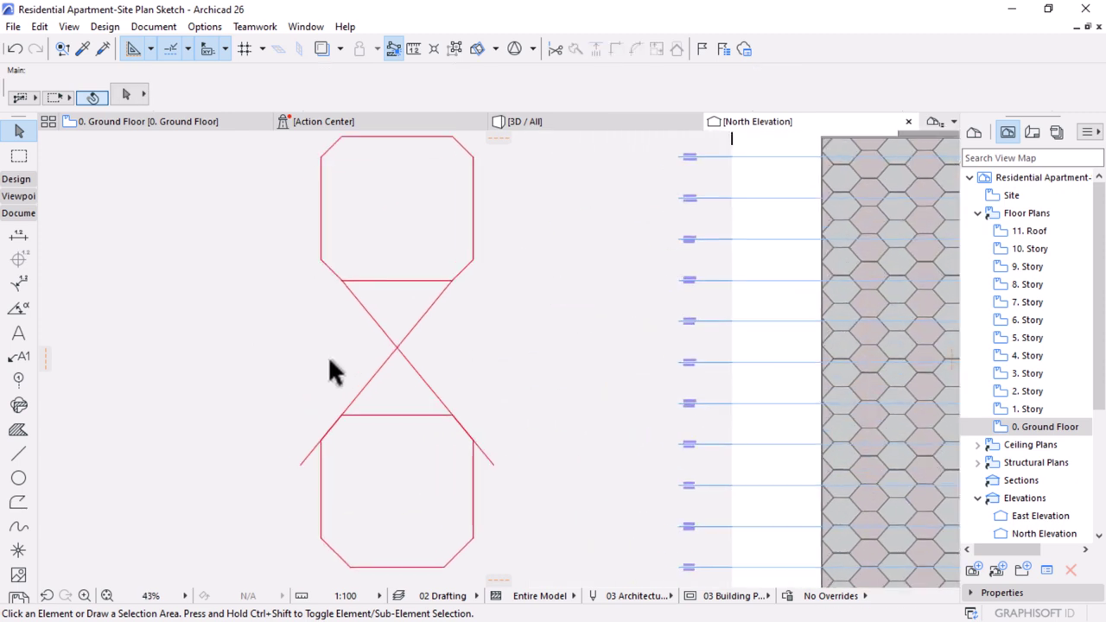
{"action": "middle_click_drag", "start_coordinate": [328, 371], "coordinate": [378, 311]}
- Start a free-form polyline at the lower outline's bottom-right corner, tracing its bottom edge, lower-left chamfer and left side
{"action": "scroll", "coordinate": [543, 379], "scroll_direction": "down", "scroll_amount": 3}
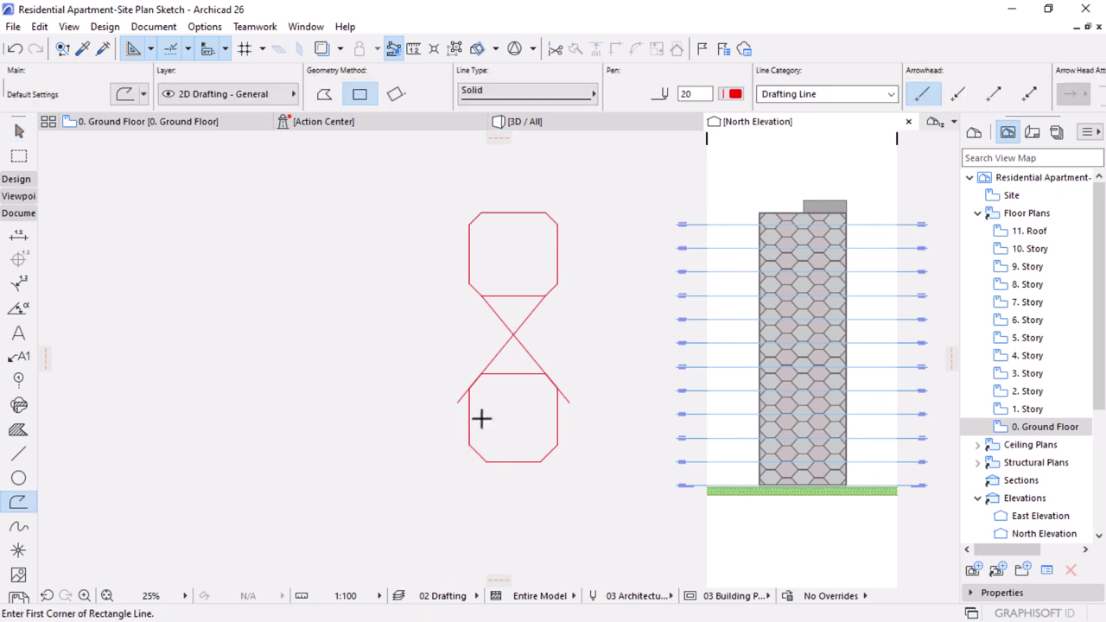
{"action": "scroll", "coordinate": [481, 416], "scroll_direction": "up", "scroll_amount": 3}
{"action": "left_click", "coordinate": [605, 507]}
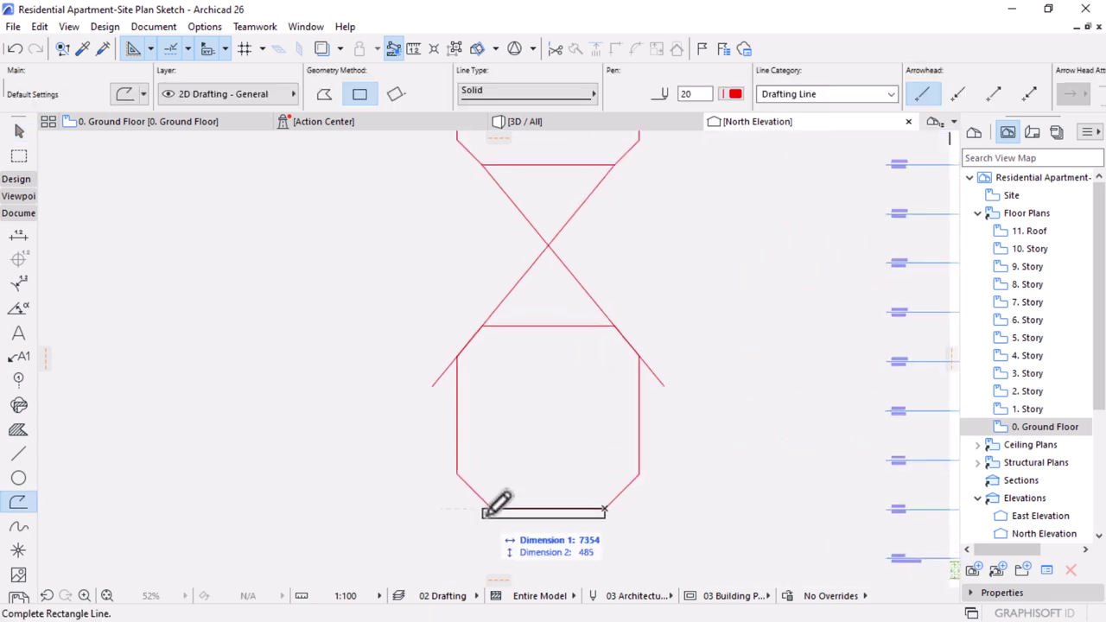
{"action": "left_click", "coordinate": [323, 95]}
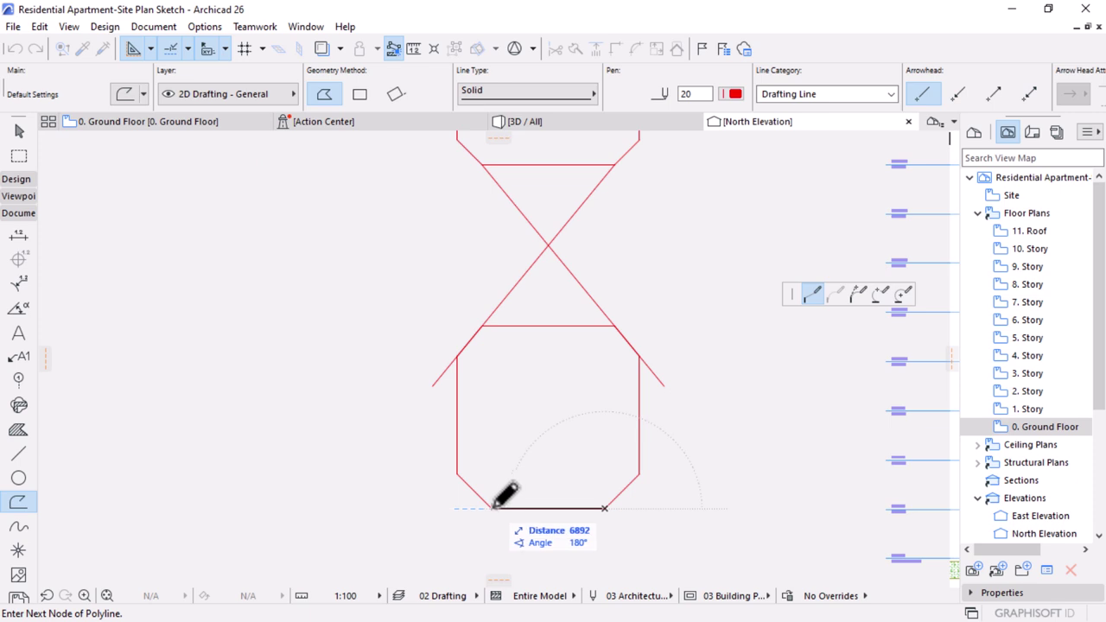
{"action": "left_click", "coordinate": [489, 508]}
{"action": "left_click", "coordinate": [457, 475]}
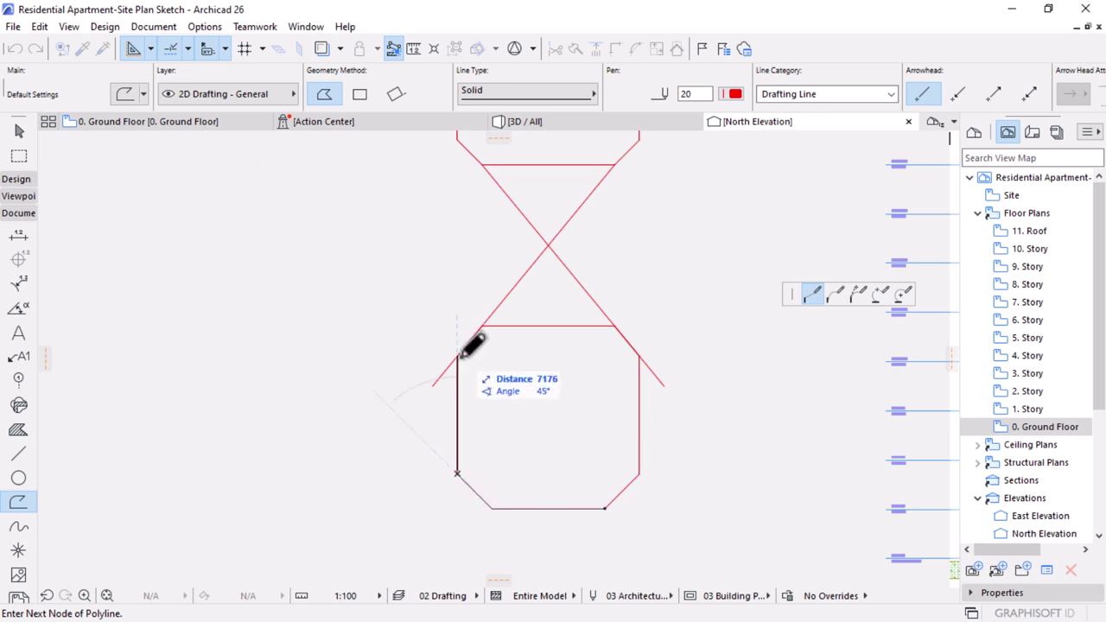
{"action": "left_click", "coordinate": [457, 355]}
- Continue the polyline up the diagonal to the upper outline's right edge, and trace its right side, upper chamfers, top and left side
{"action": "scroll", "coordinate": [553, 285], "scroll_direction": "up", "scroll_amount": 5}
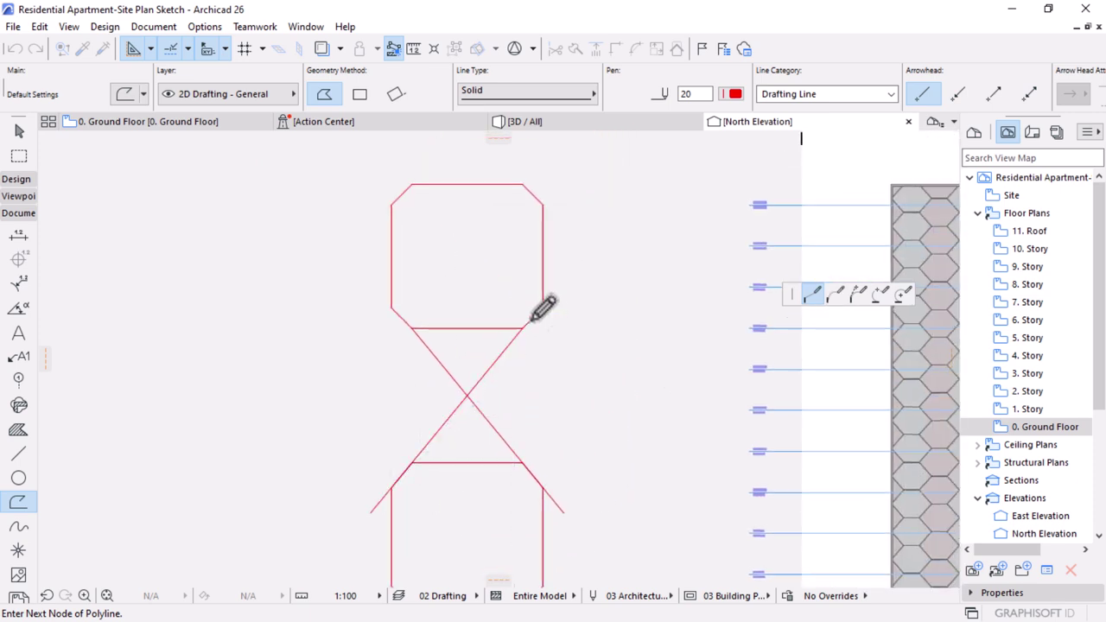
{"action": "scroll", "coordinate": [544, 293], "scroll_direction": "right", "scroll_amount": 3}
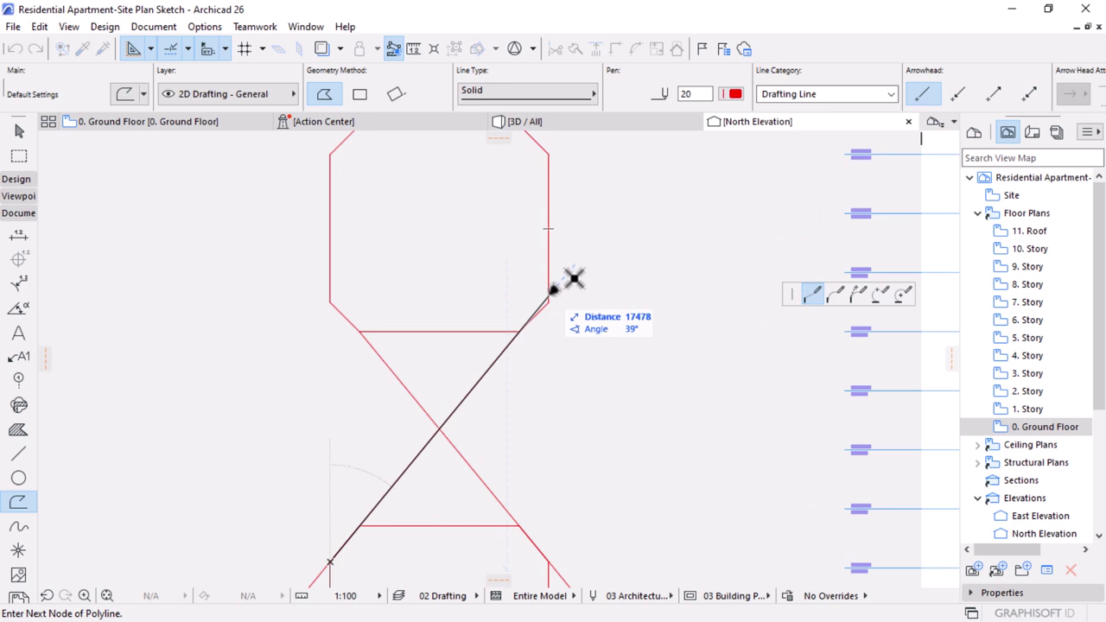
{"action": "left_click", "coordinate": [549, 294]}
{"action": "scroll", "coordinate": [543, 276], "scroll_direction": "down", "scroll_amount": 2}
{"action": "scroll", "coordinate": [544, 250], "scroll_direction": "up", "scroll_amount": 4}
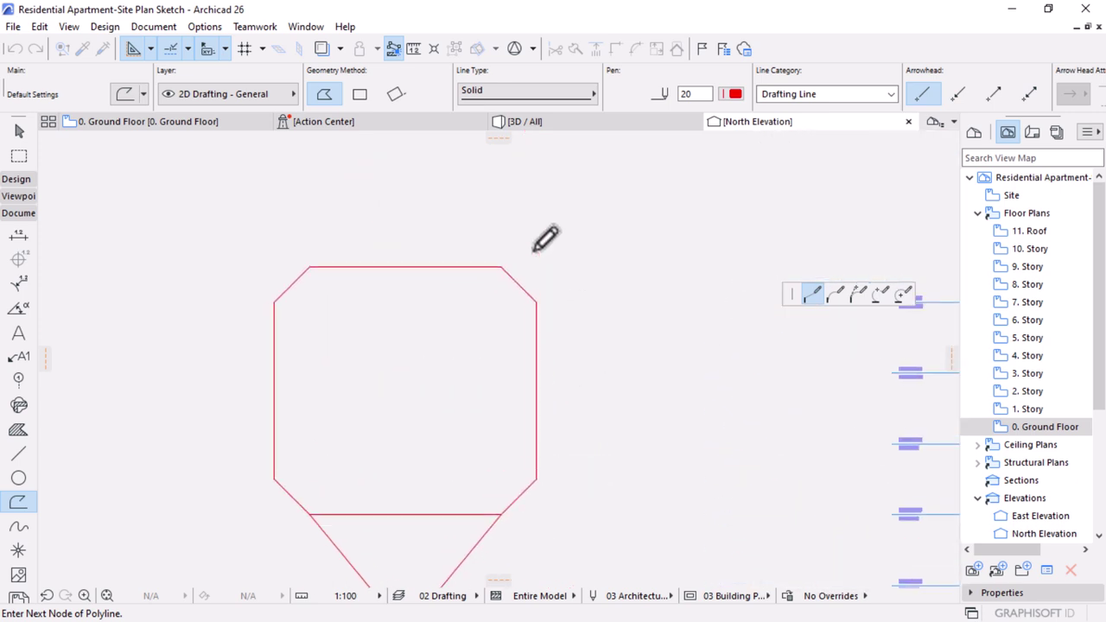
{"action": "left_click", "coordinate": [536, 299]}
{"action": "left_click", "coordinate": [501, 267]}
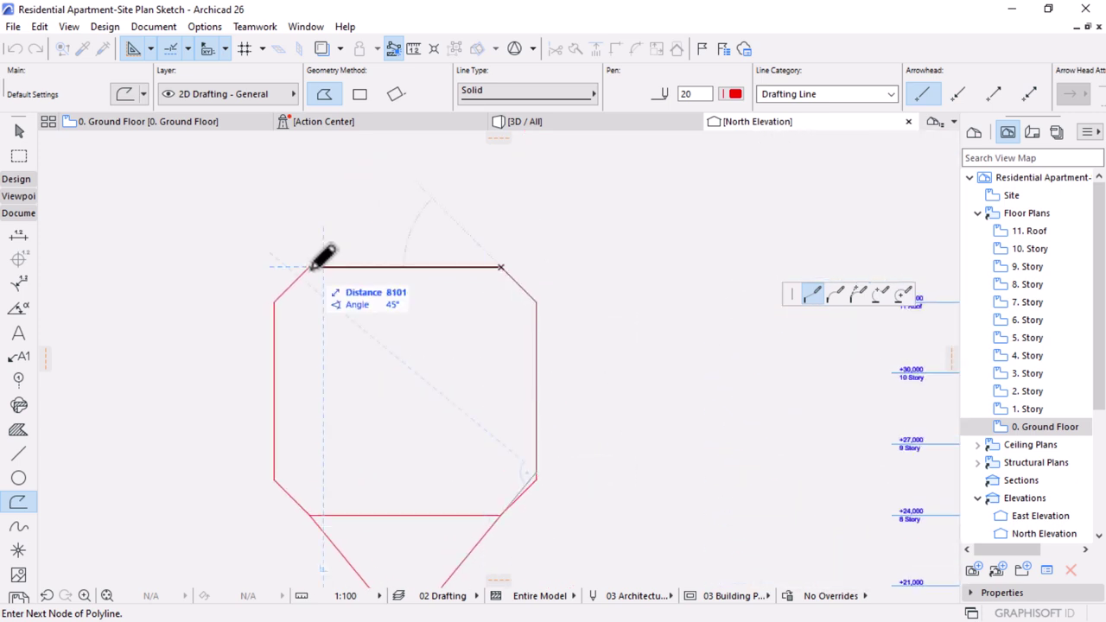
{"action": "left_click", "coordinate": [310, 267]}
{"action": "left_click", "coordinate": [274, 302]}
{"action": "left_click", "coordinate": [273, 479]}
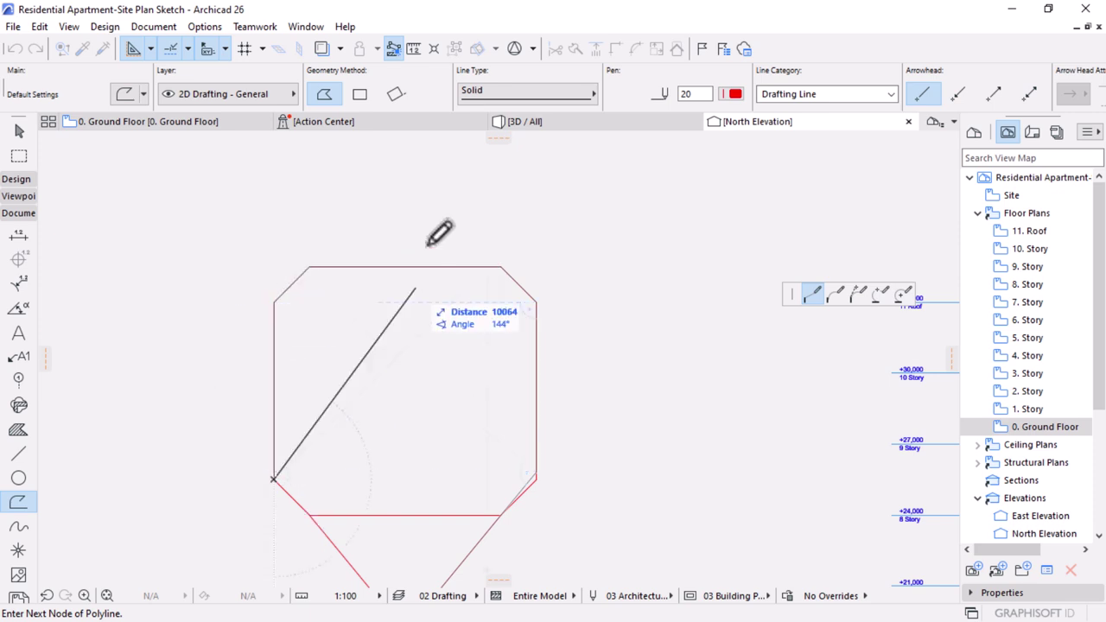
- Run the polyline down the opposite diagonal and the lower outline's right side, and close it along the lower-right chamfer
{"action": "scroll", "coordinate": [457, 389], "scroll_direction": "down", "scroll_amount": 3}
{"action": "scroll", "coordinate": [457, 389], "scroll_direction": "up", "scroll_amount": 2}
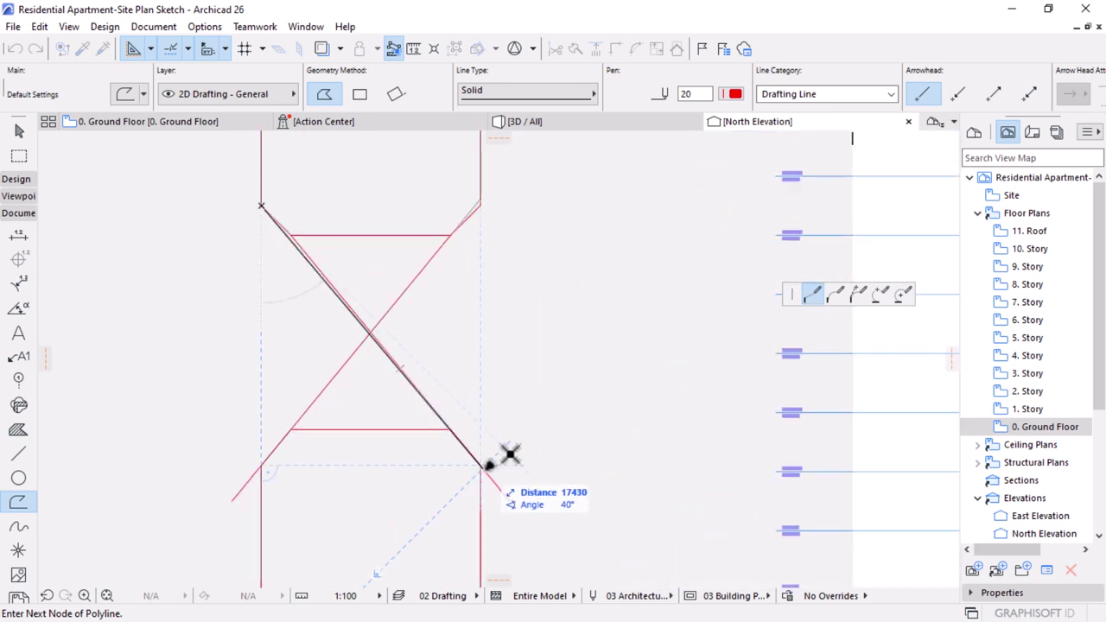
{"action": "left_click", "coordinate": [482, 464]}
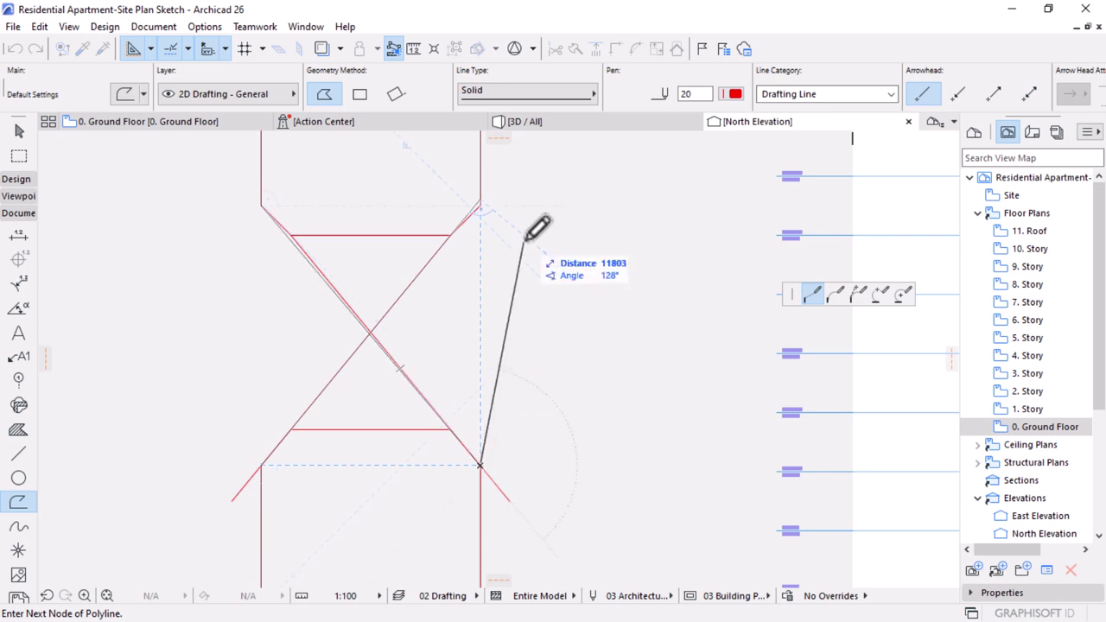
{"action": "scroll", "coordinate": [513, 426], "scroll_direction": "down", "scroll_amount": 3}
{"action": "scroll", "coordinate": [506, 404], "scroll_direction": "up", "scroll_amount": 3}
{"action": "left_click", "coordinate": [499, 404]}
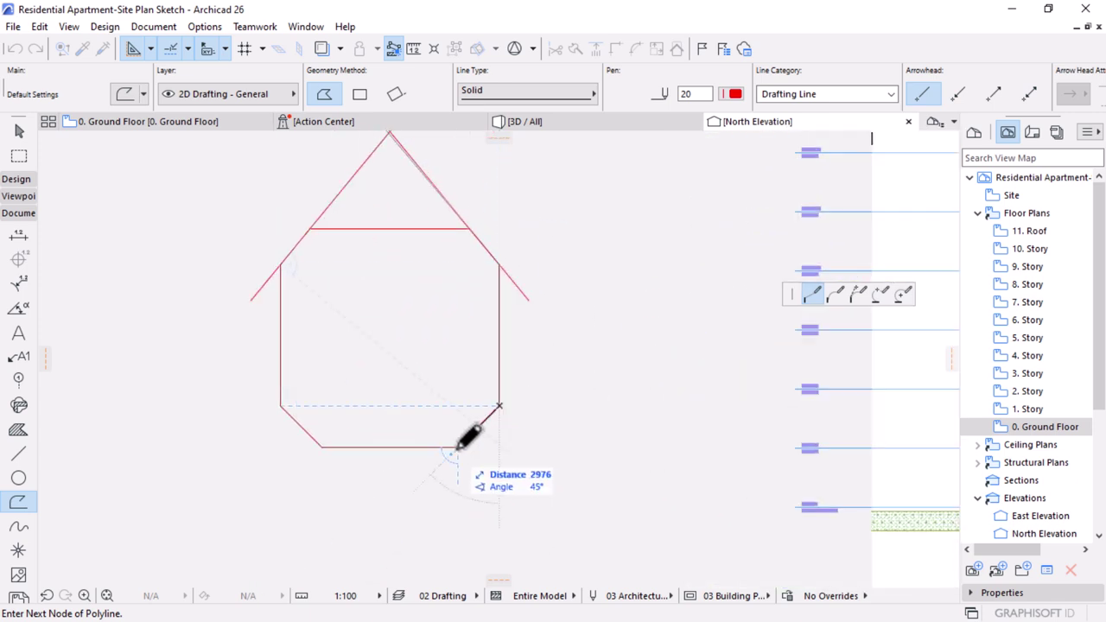
{"action": "left_click", "coordinate": [458, 446]}
{"action": "key", "text": "Escape"}
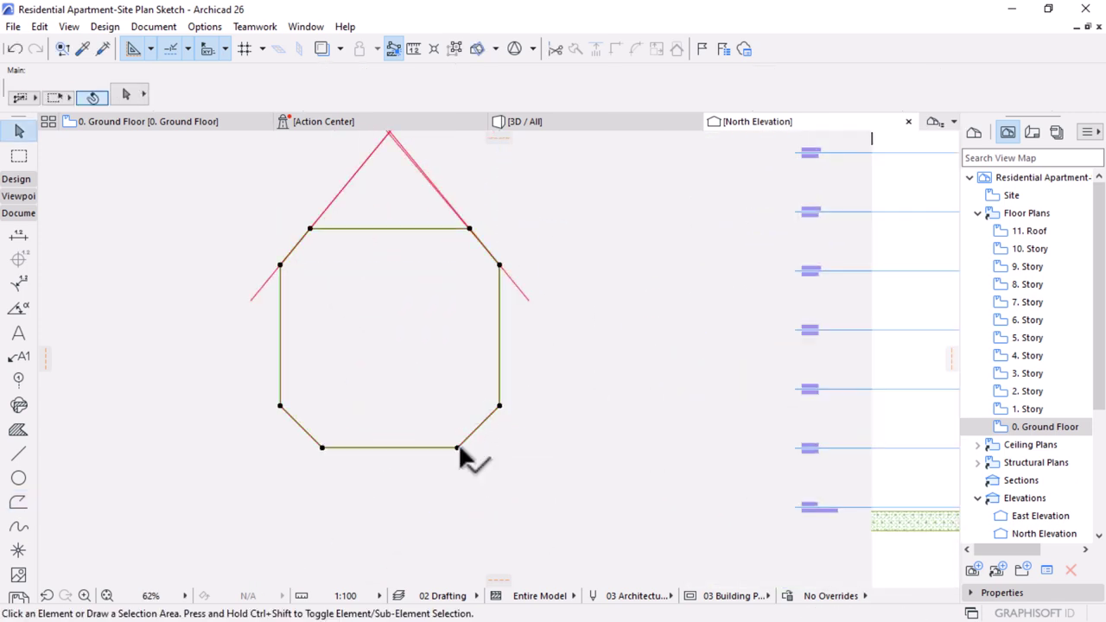
- Delete the leftover lower and upper chamfered outlines and both diagonal construction lines, keeping only the traced hourglass polyline
{"action": "scroll", "coordinate": [529, 420], "scroll_direction": "down", "scroll_amount": 3}
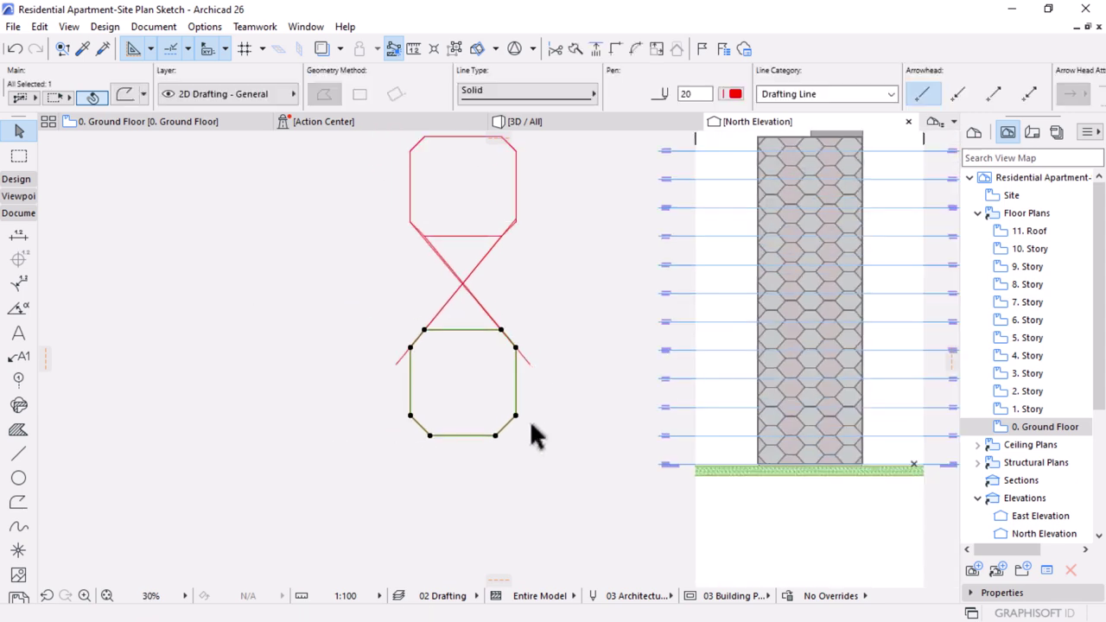
{"action": "key", "text": "Escape"}
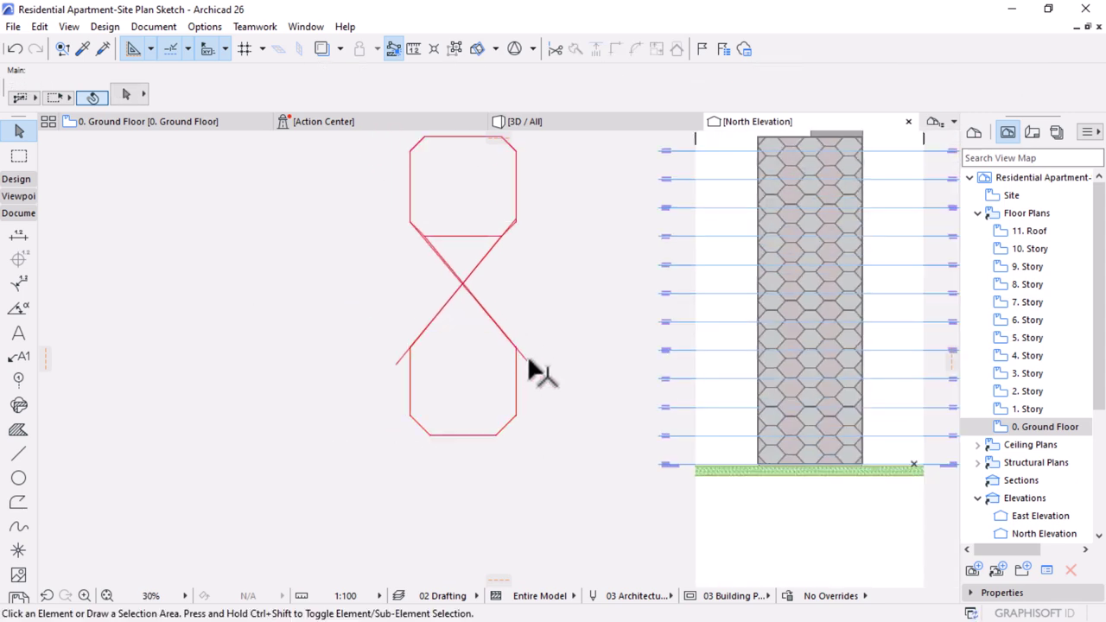
{"action": "left_click", "coordinate": [526, 361]}
{"action": "key", "text": "Escape"}
{"action": "left_click", "coordinate": [400, 358]}
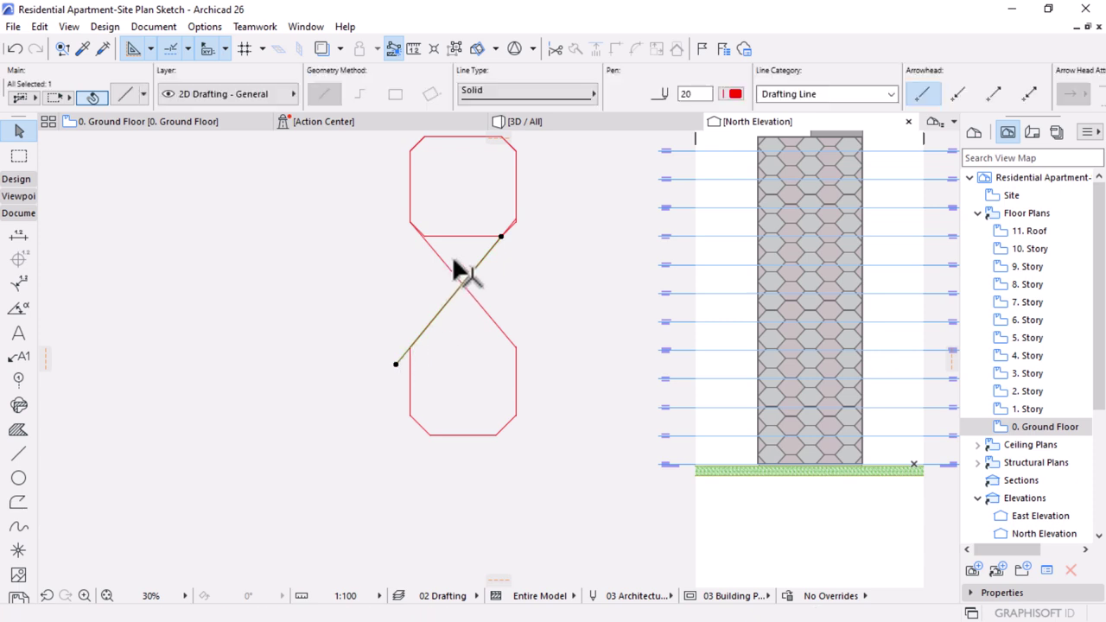
{"action": "key", "text": "Escape"}
{"action": "left_click", "coordinate": [480, 236]}
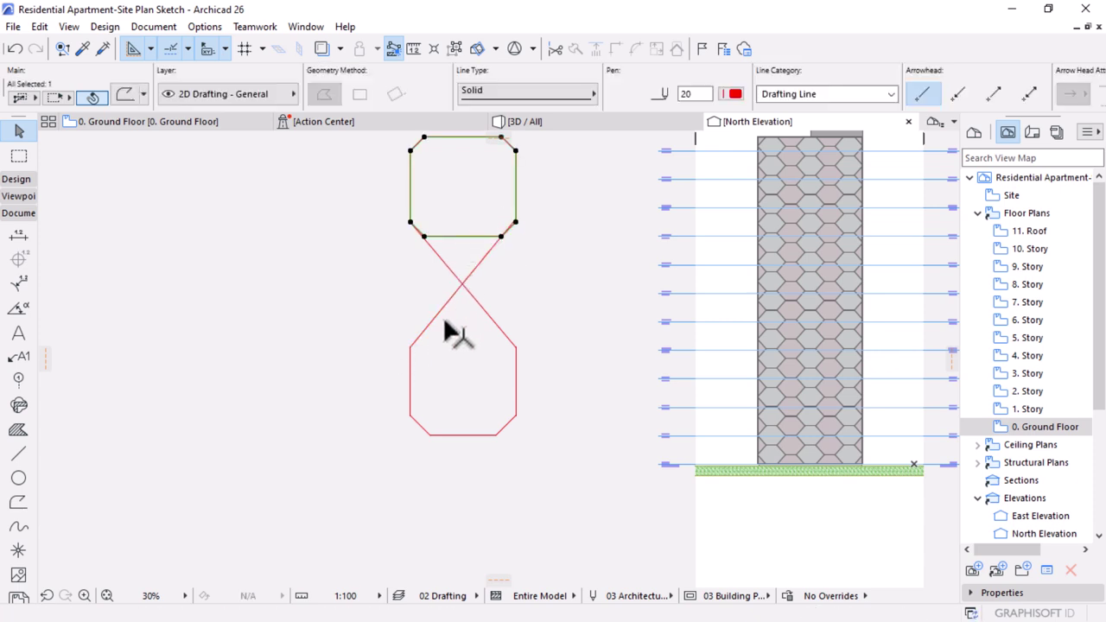
{"action": "key", "text": "Escape"}
- Select the traced hourglass polyline beside the North Elevation
{"action": "scroll", "coordinate": [471, 380], "scroll_direction": "down", "scroll_amount": 3}
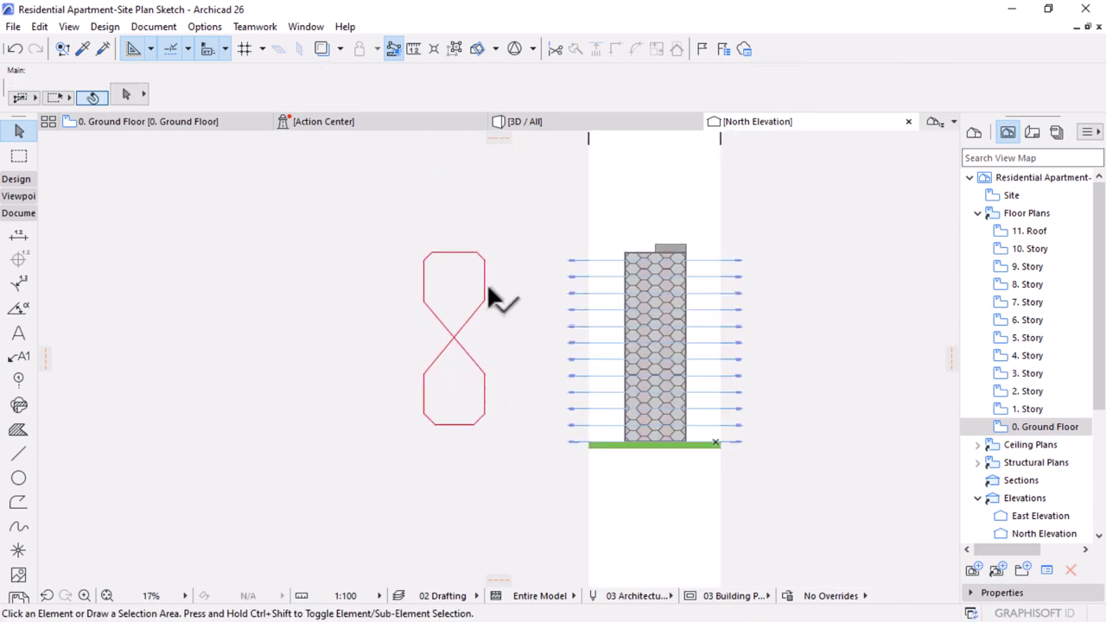
{"action": "left_click", "coordinate": [470, 351]}
{"action": "left_click", "coordinate": [456, 390]}
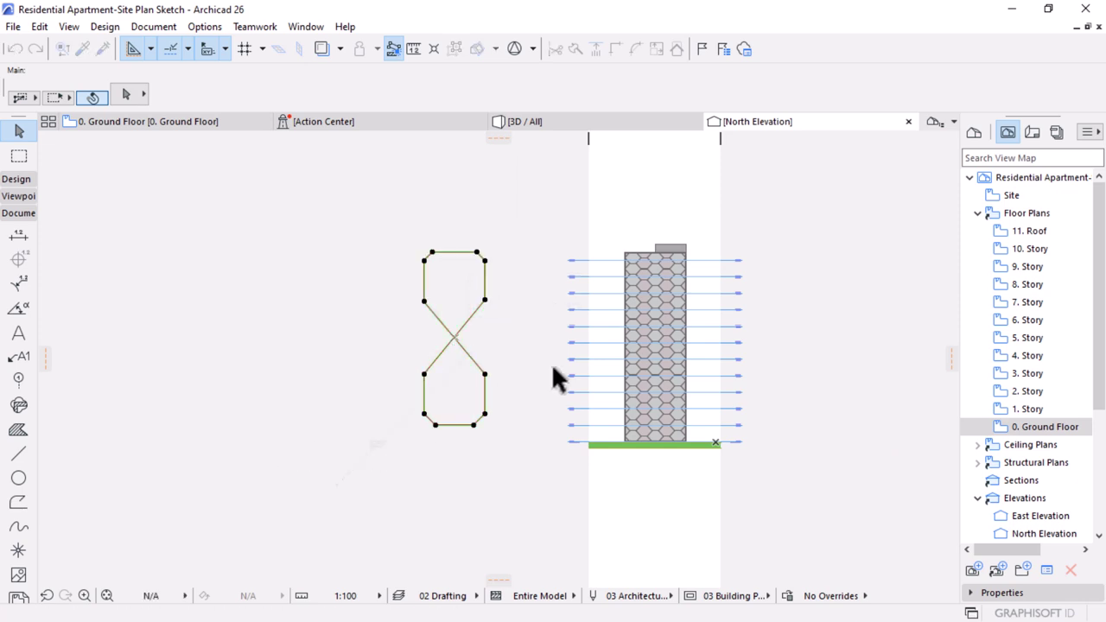
{"action": "key", "text": "ctrl+d"}
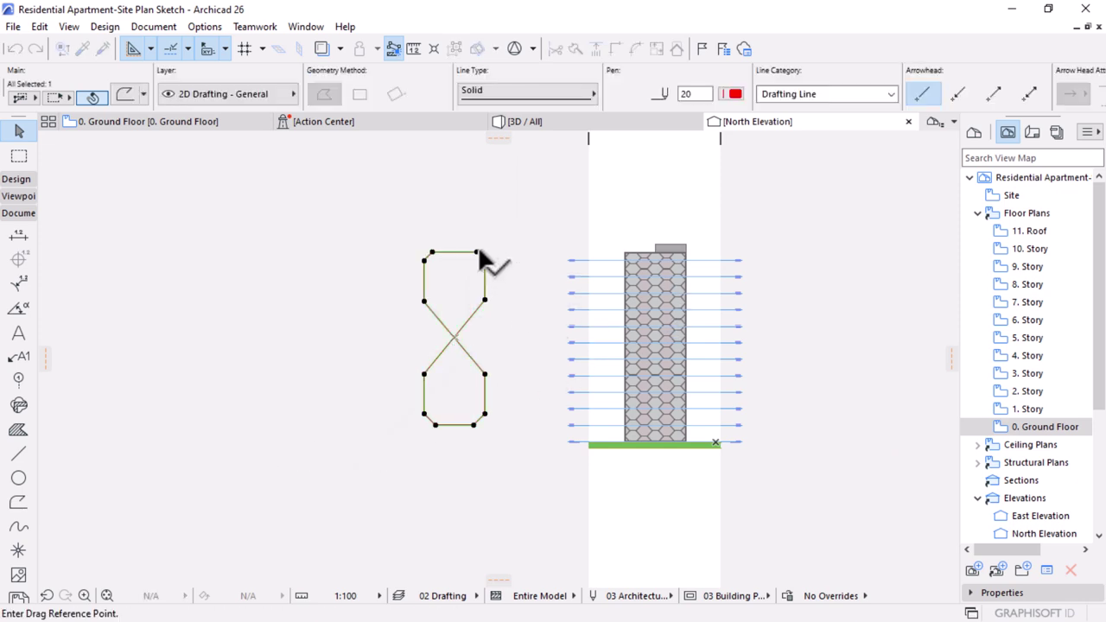
{"action": "left_click", "coordinate": [477, 253]}
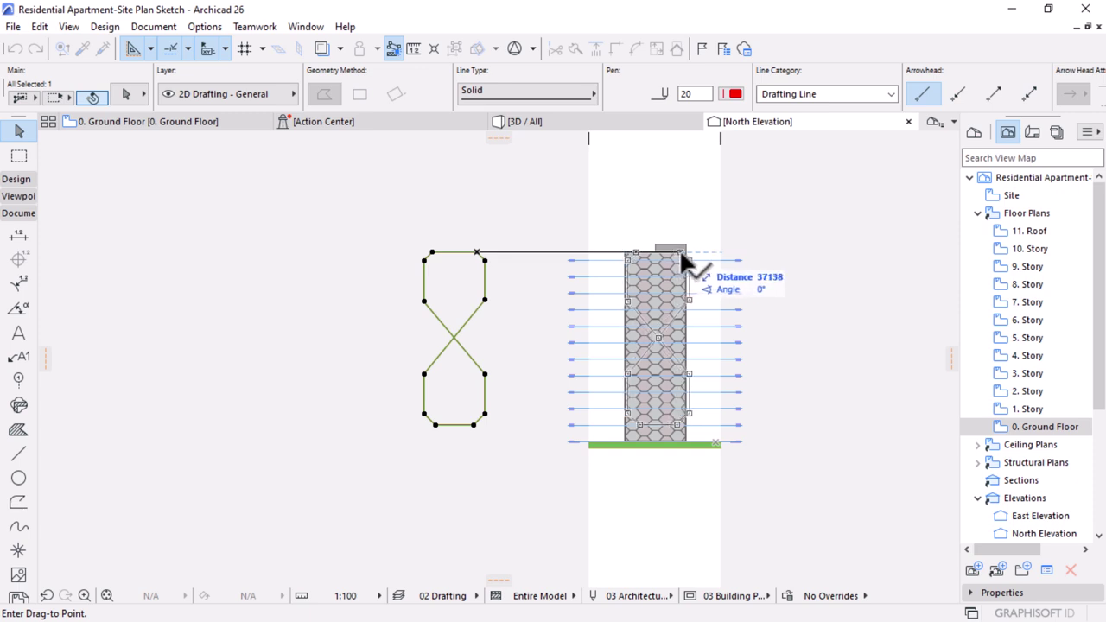
{"action": "scroll", "coordinate": [680, 253], "scroll_direction": "up", "scroll_amount": 3}
{"action": "key", "text": "Escape"}
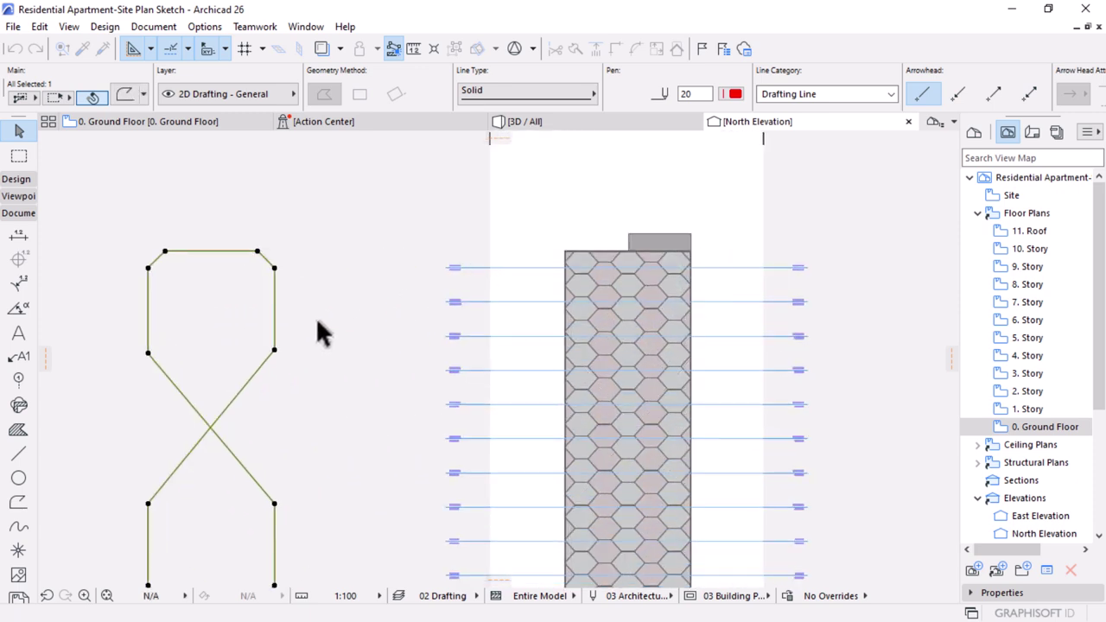
- Move the hourglass outline about 36544 horizontally onto the tower, placing its upper-right side corner on the facade's right edge
{"action": "left_click", "coordinate": [274, 267]}
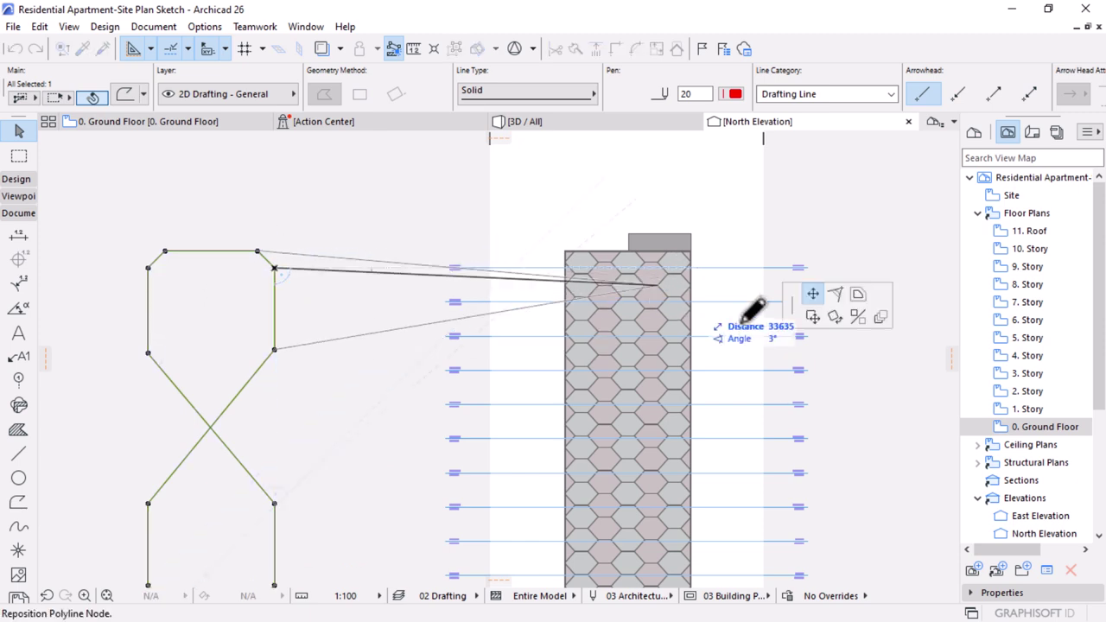
{"action": "left_click", "coordinate": [812, 316]}
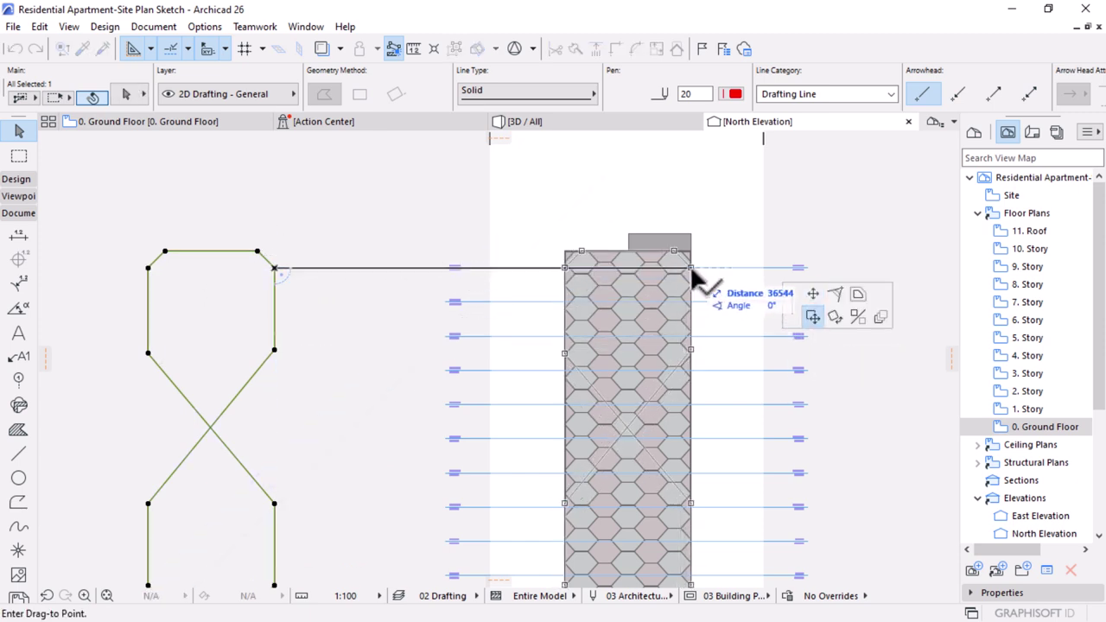
{"action": "left_click", "coordinate": [691, 269]}
{"action": "key", "text": "Escape"}
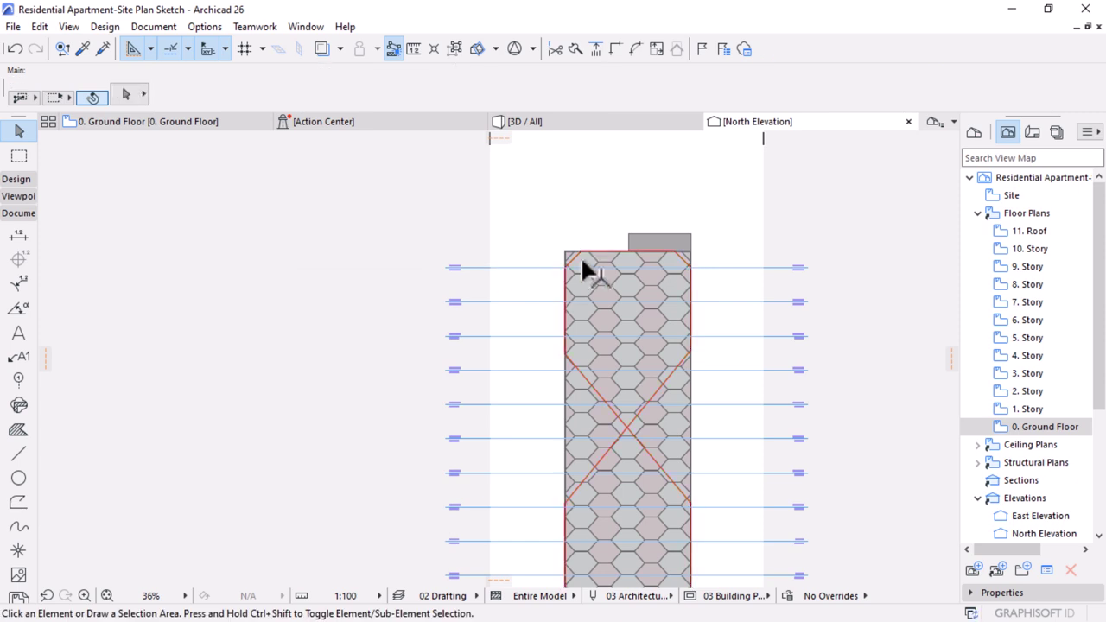
- Copy the hourglass outline from the North Elevation facade and open the 1. Story floor plan
{"action": "scroll", "coordinate": [691, 333], "scroll_direction": "down", "scroll_amount": 4}
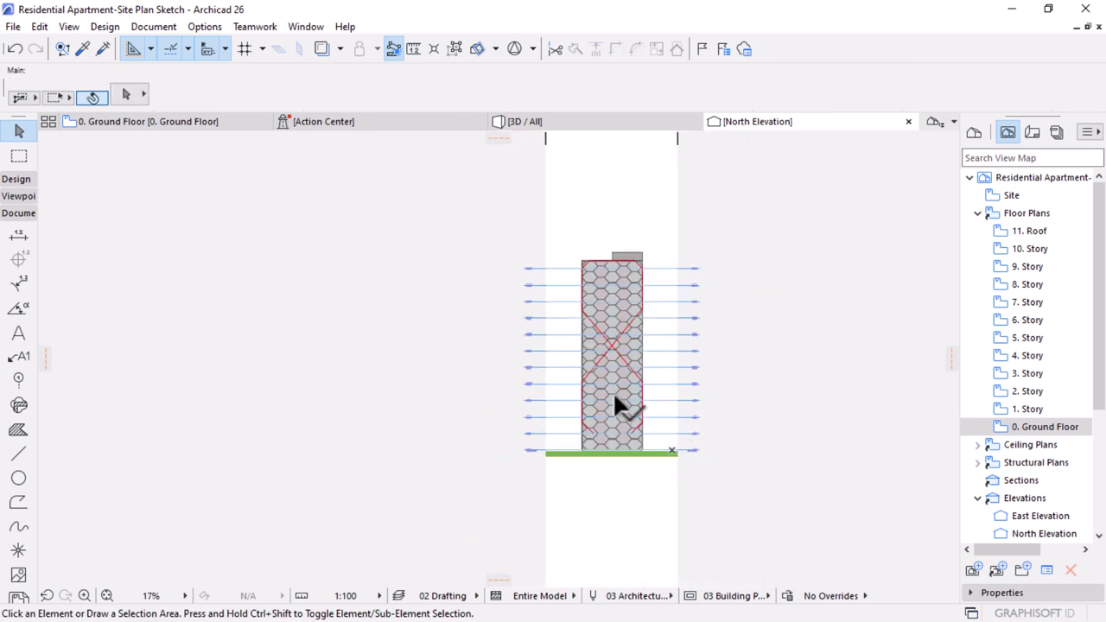
{"action": "scroll", "coordinate": [605, 419], "scroll_direction": "up", "scroll_amount": 4}
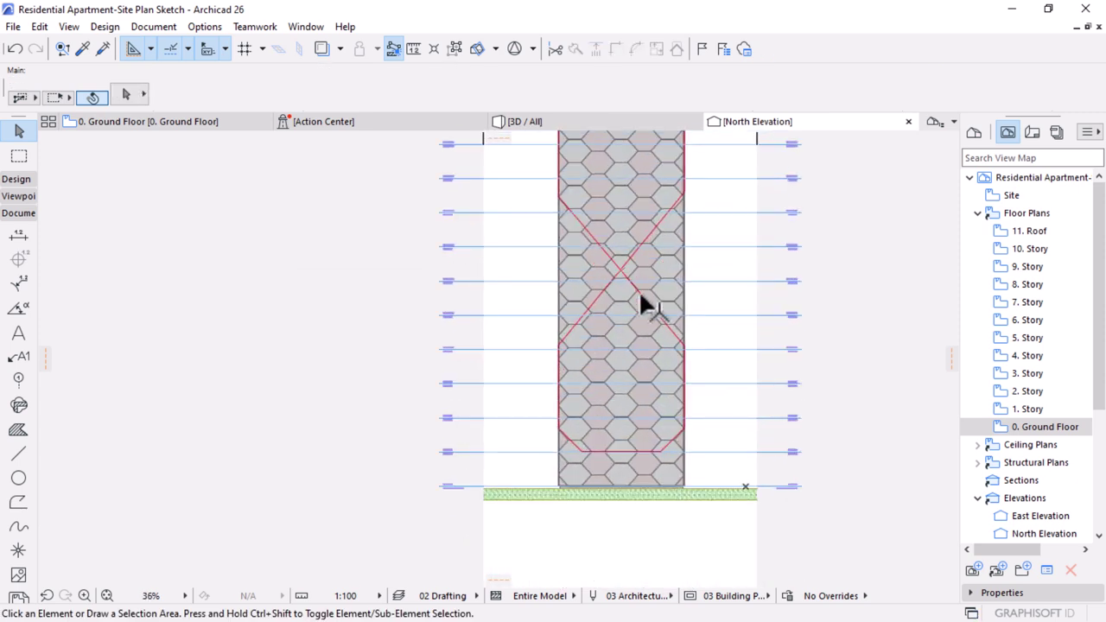
{"action": "left_click", "coordinate": [627, 341]}
{"action": "scroll", "coordinate": [626, 339], "scroll_direction": "down", "scroll_amount": 5}
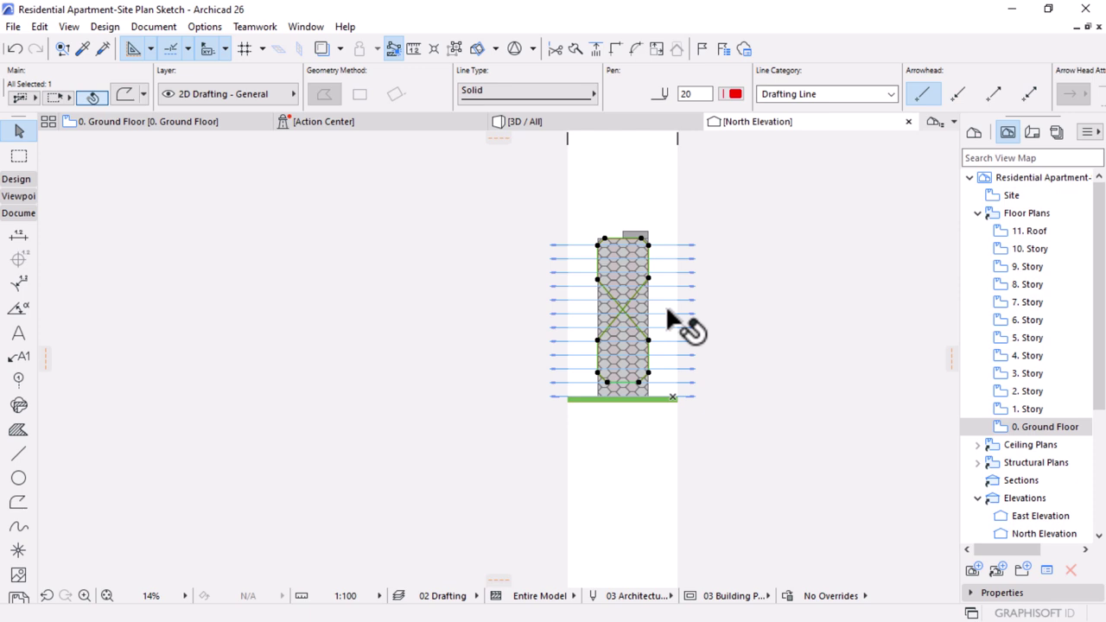
{"action": "left_click", "coordinate": [1038, 411]}
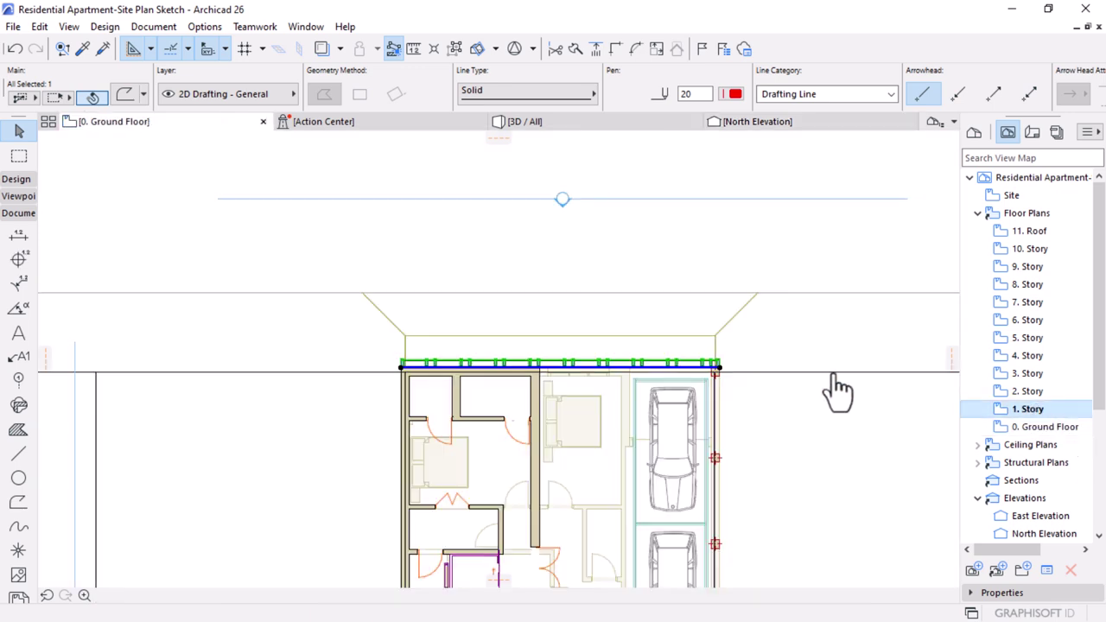
{"action": "scroll", "coordinate": [657, 322], "scroll_direction": "down", "scroll_amount": 5}
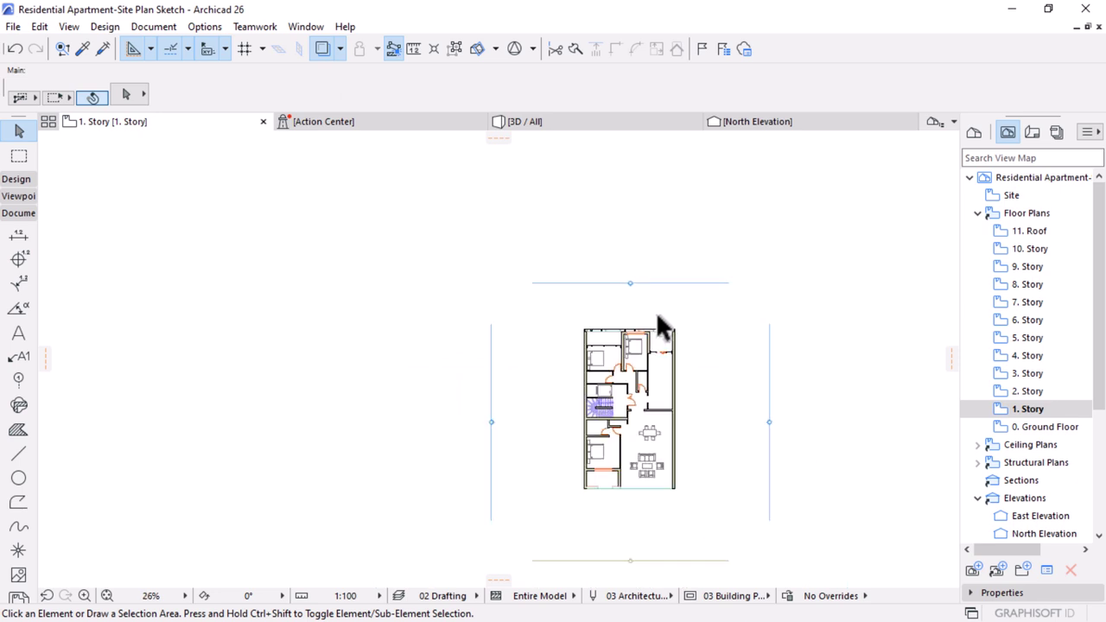
{"action": "scroll", "coordinate": [656, 322], "scroll_direction": "down", "scroll_amount": 3}
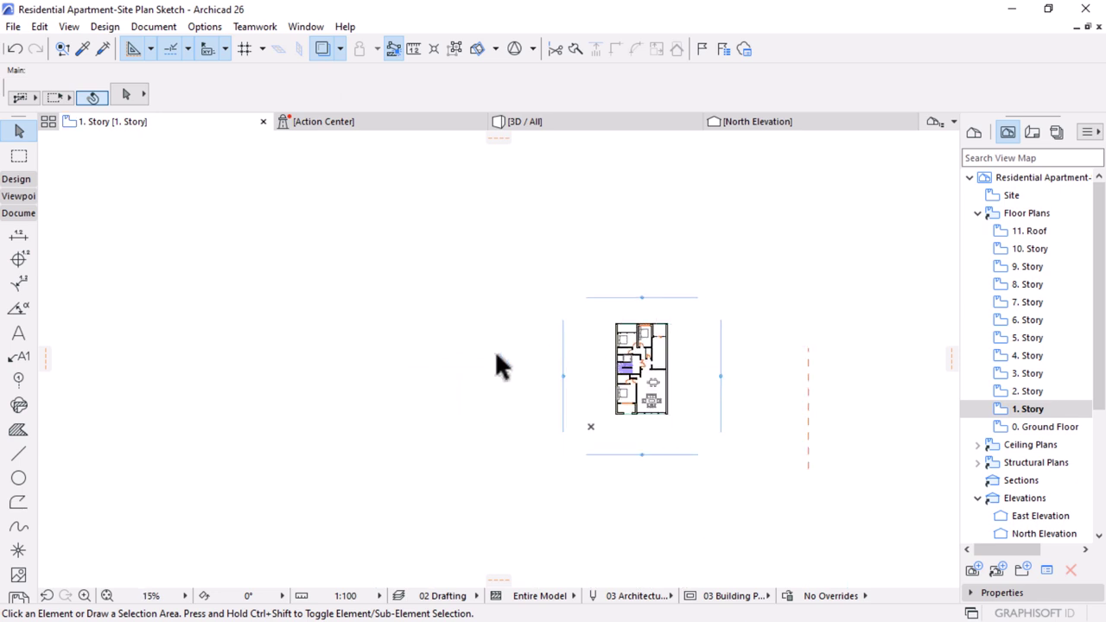
- Paste the hourglass outline into the 1. Story plan and place it in the empty area west of the building
{"action": "key", "text": "ctrl+v"}
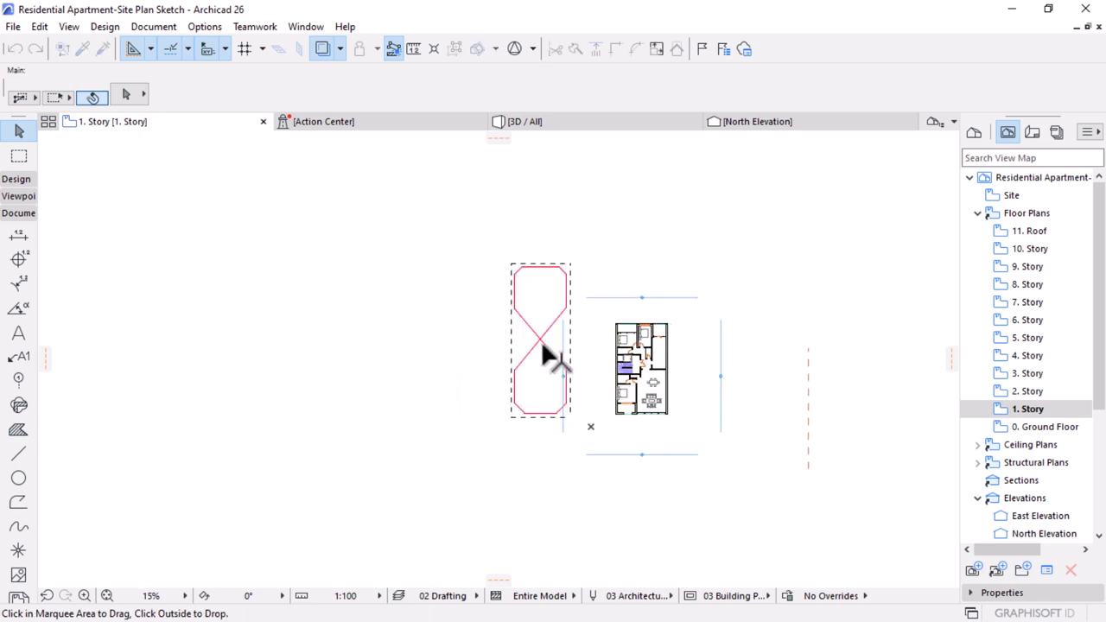
{"action": "left_click", "coordinate": [542, 334]}
{"action": "left_click", "coordinate": [462, 347]}
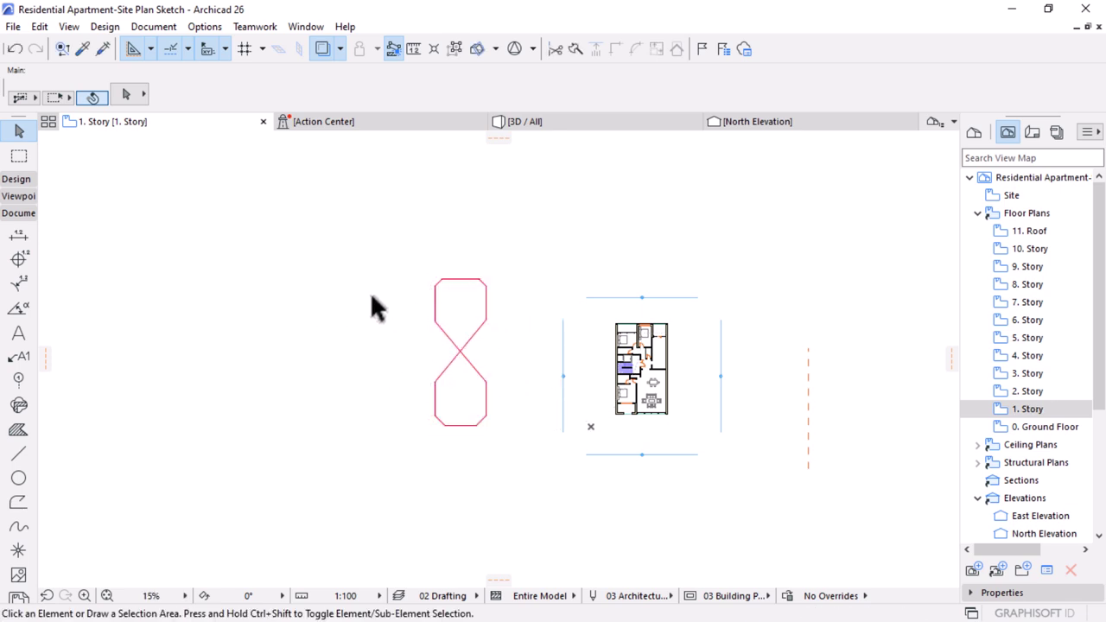
- Start an extruded shell using the detailed construction method that begins with the profile polygon
{"action": "left_click", "coordinate": [10, 180]}
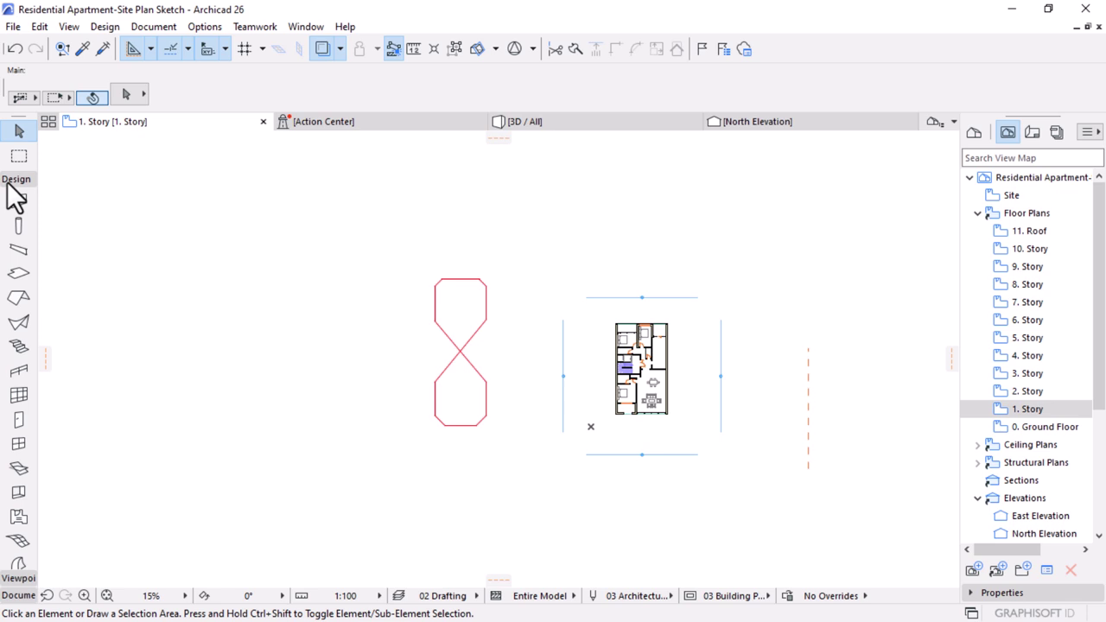
{"action": "left_click", "coordinate": [18, 324]}
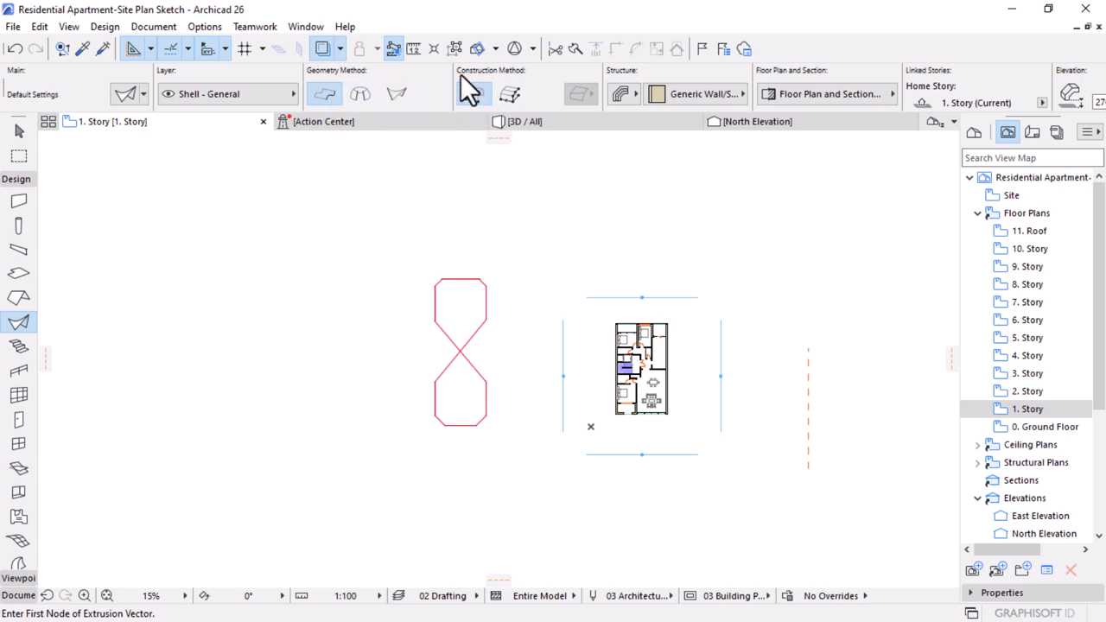
{"action": "left_click", "coordinate": [510, 94]}
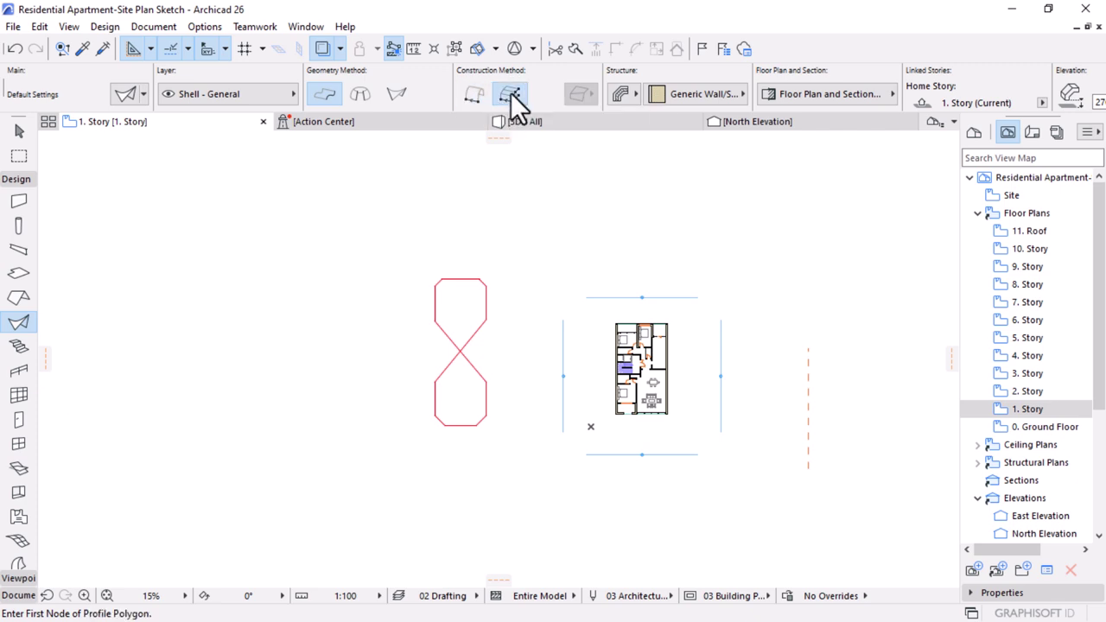
- Set the shell's building material to Aluminium
{"action": "left_click", "coordinate": [622, 95]}
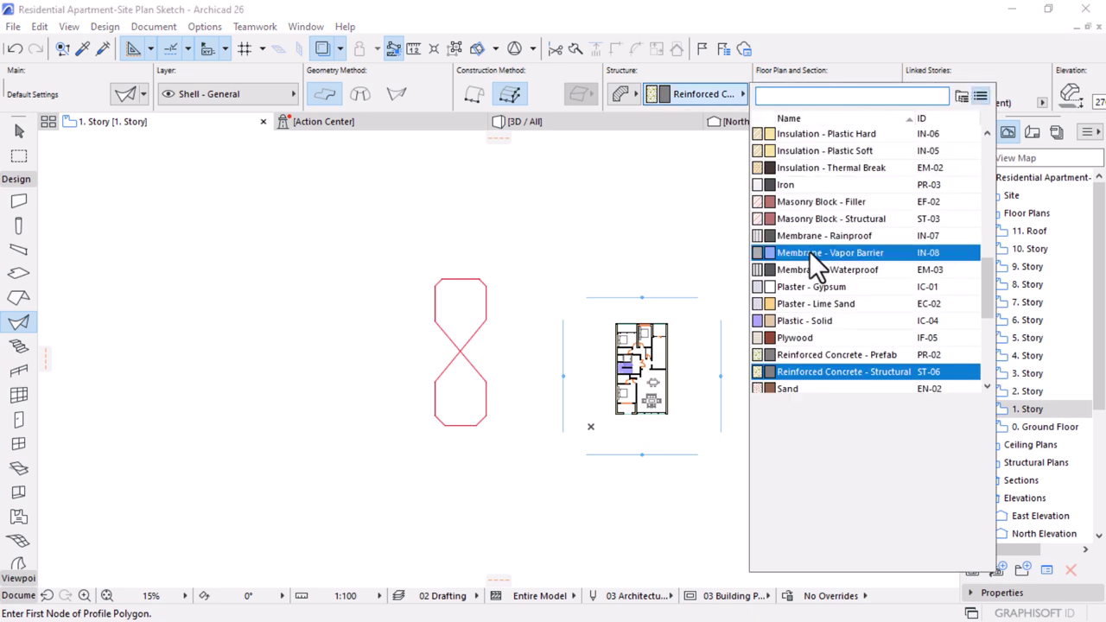
{"action": "type", "text": "al"}
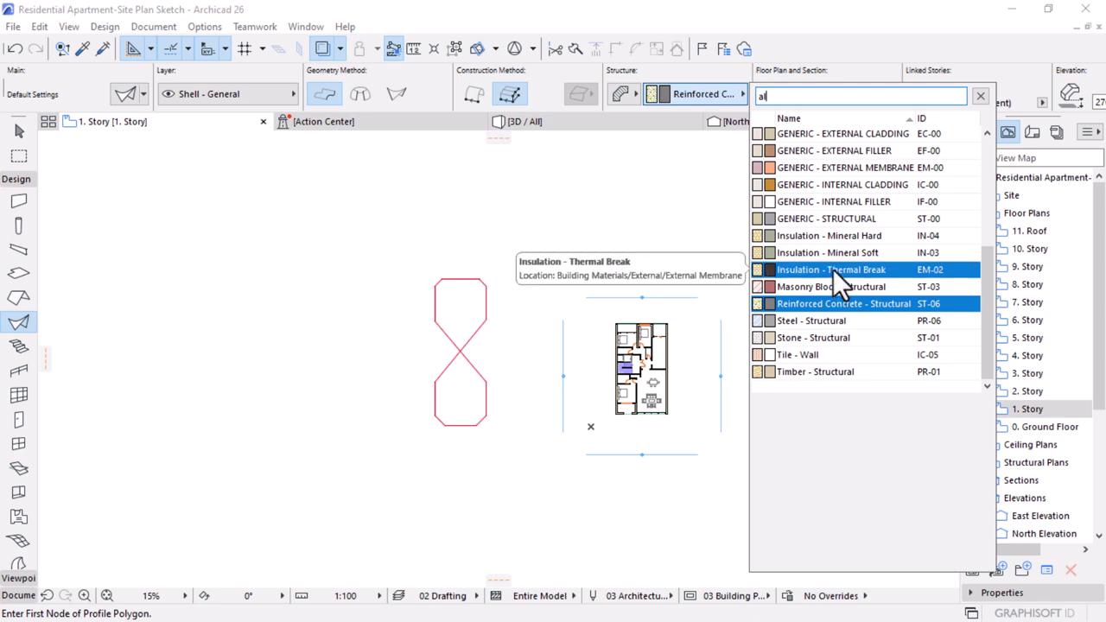
{"action": "type", "text": "l"}
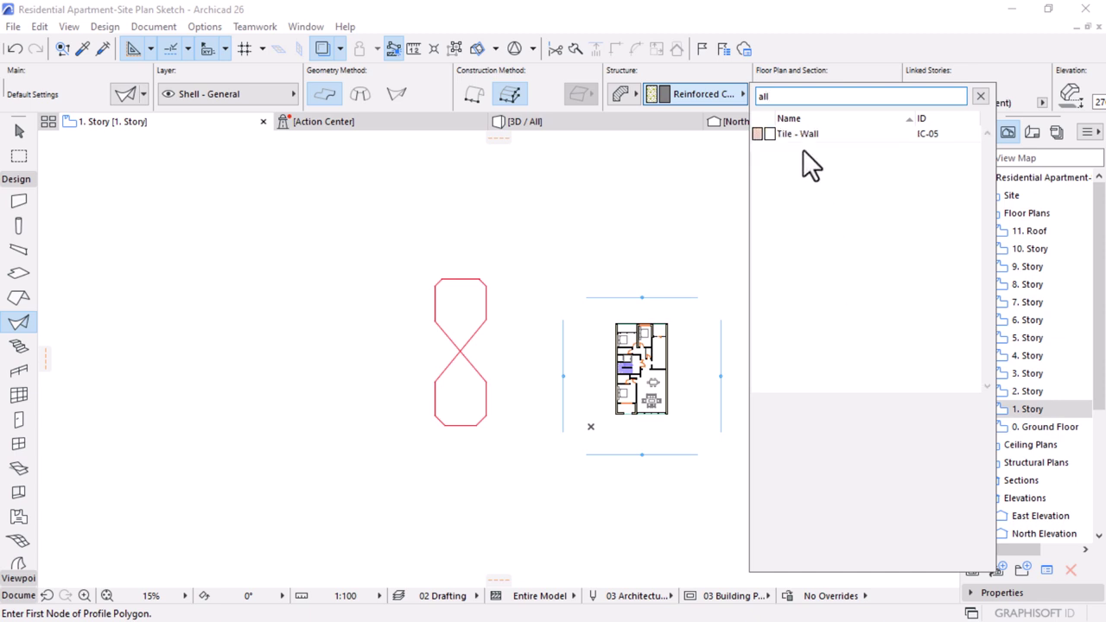
{"action": "key", "text": "BackSpace"}
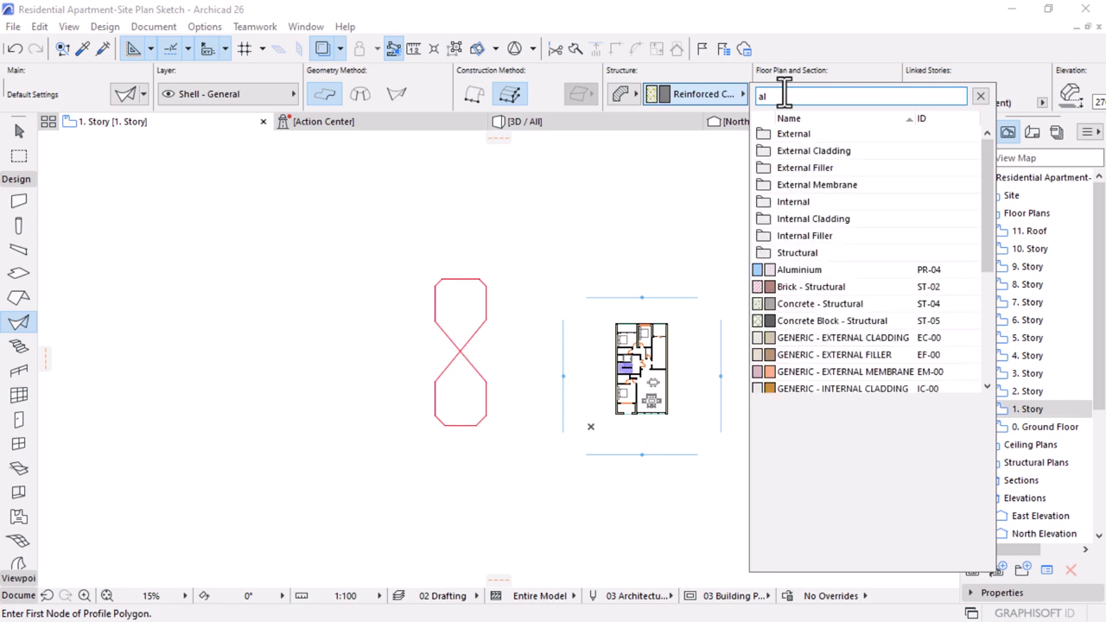
{"action": "left_click", "coordinate": [788, 269]}
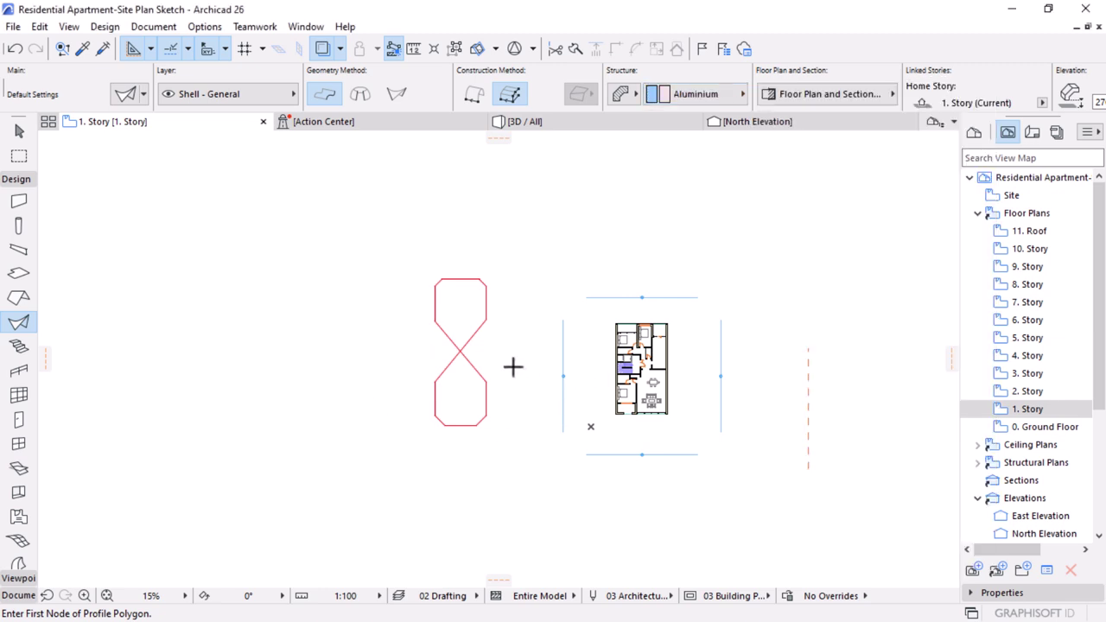
- Create the shell from the pasted hourglass outline with the Magic Wand, using an extrusion length of 6000
{"action": "scroll", "coordinate": [398, 359], "scroll_direction": "up", "scroll_amount": 2}
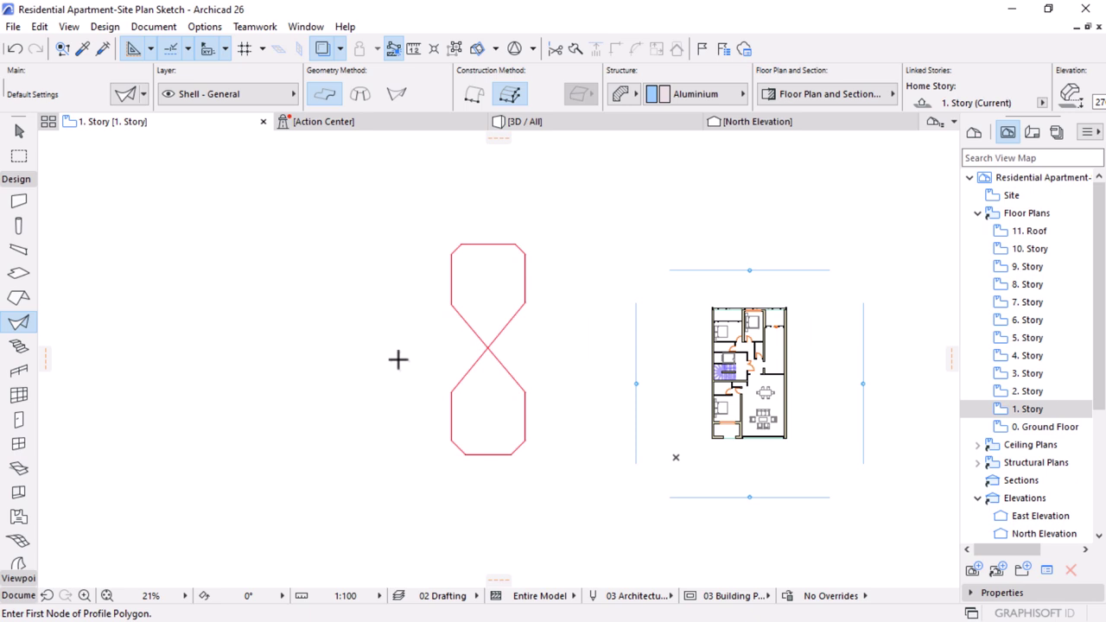
{"action": "key", "text": "space"}
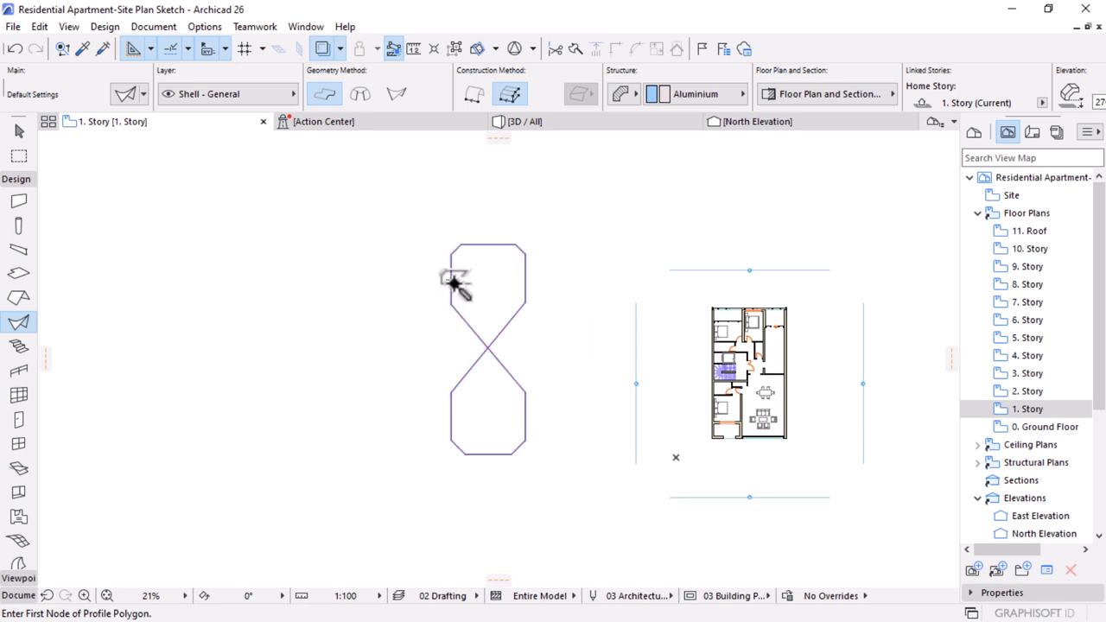
{"action": "left_click", "coordinate": [451, 274]}
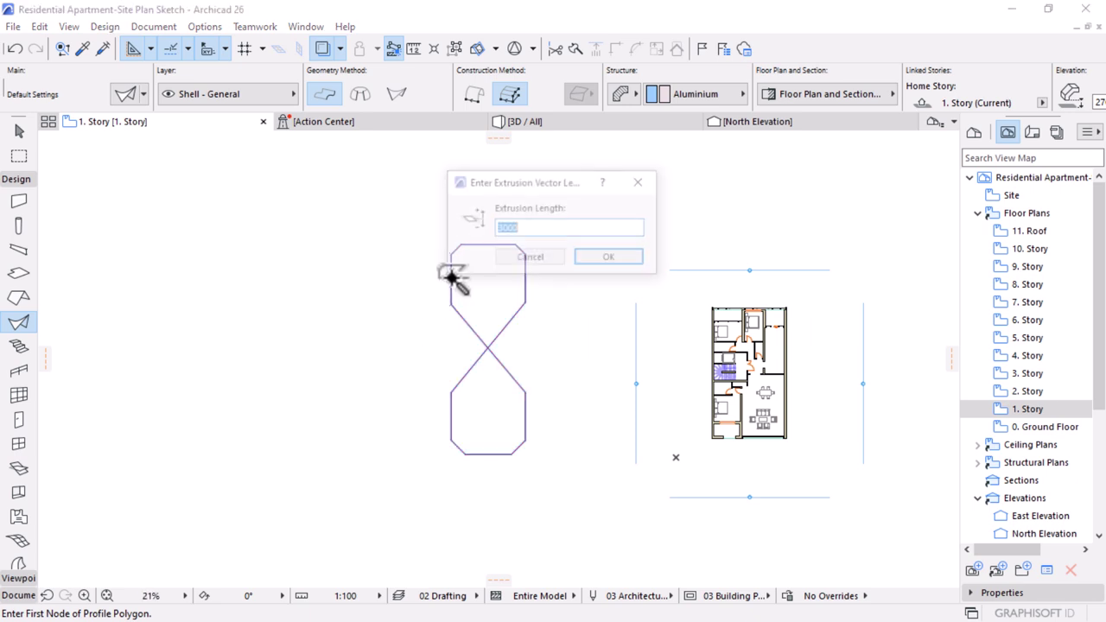
{"action": "type", "text": "6"}
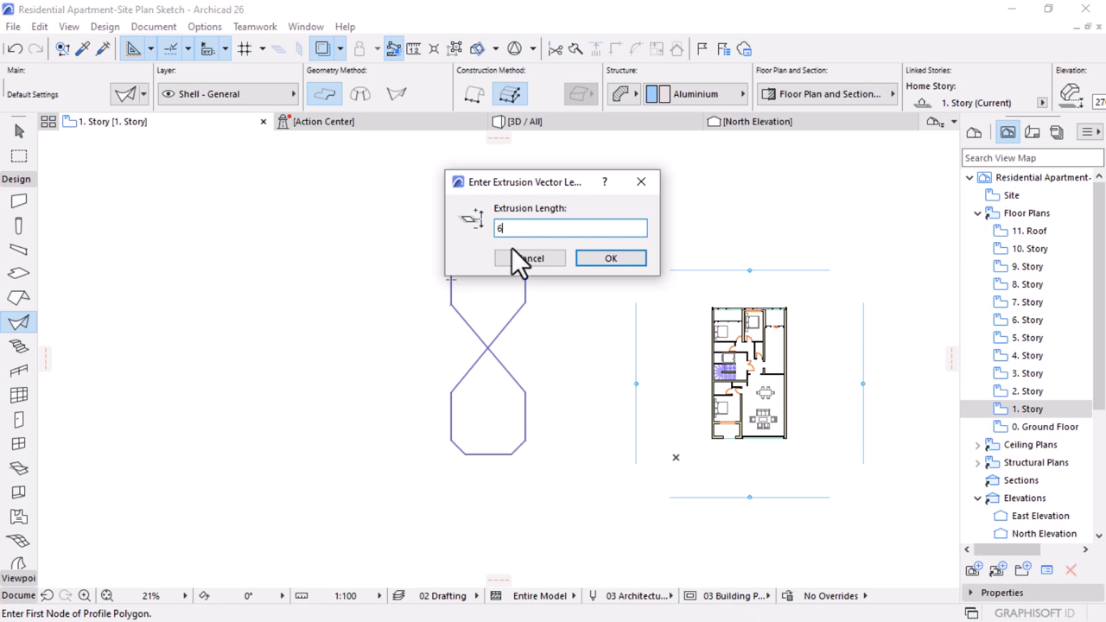
{"action": "type", "text": "000"}
{"action": "key", "text": "Return"}
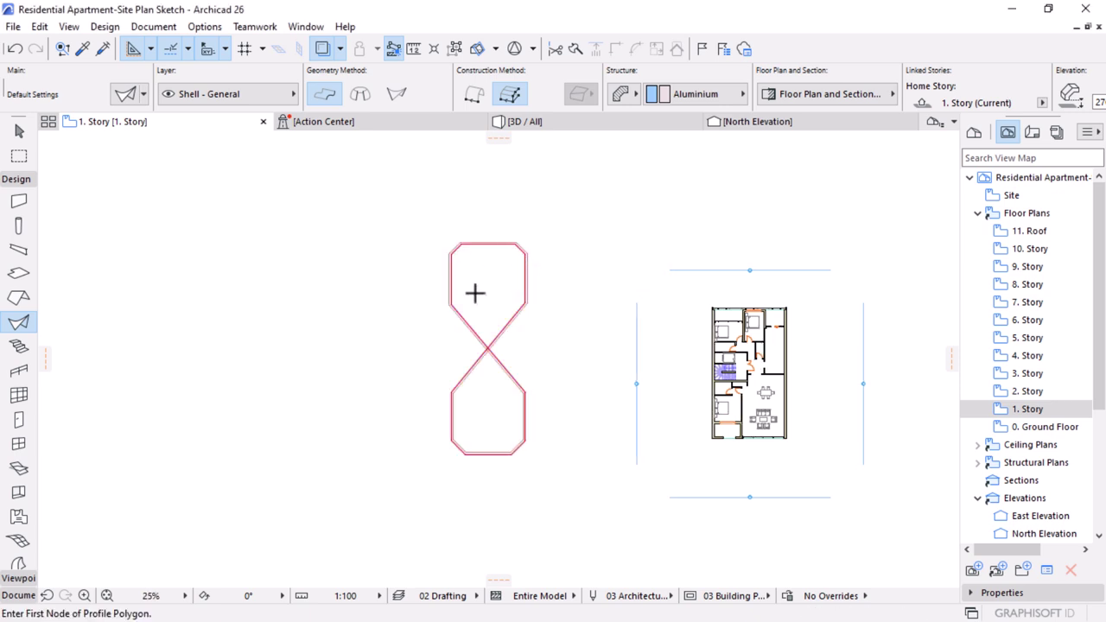
- Flip the selected hourglass shell so its thickness goes to the opposite side of the profile outline
{"action": "scroll", "coordinate": [474, 292], "scroll_direction": "up", "scroll_amount": 3}
{"action": "key", "text": "Escape"}
{"action": "left_click", "coordinate": [385, 325]}
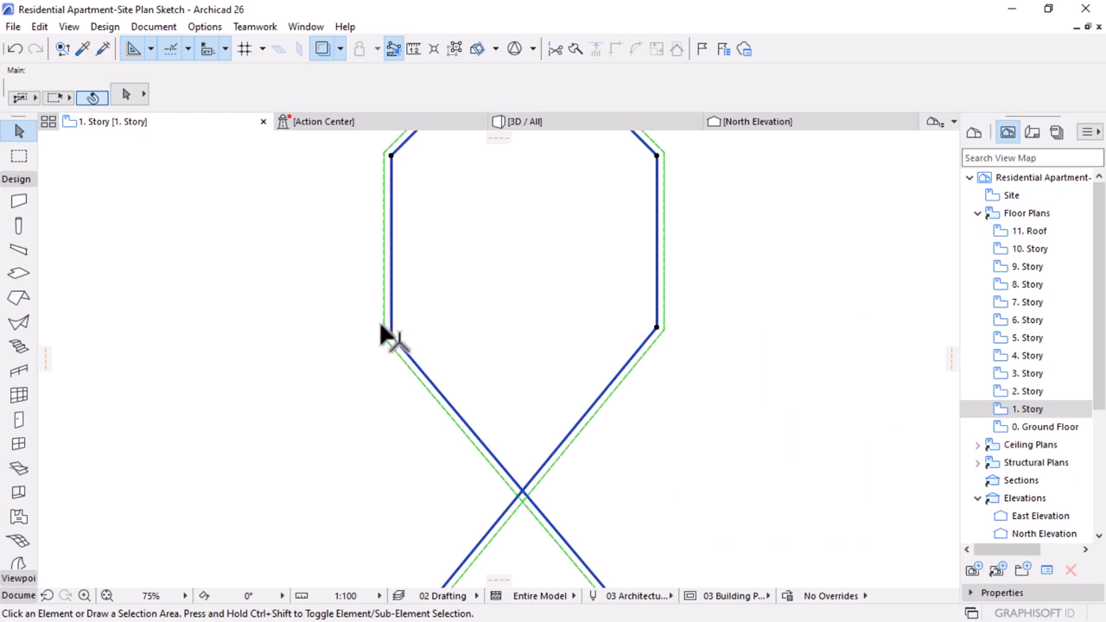
{"action": "scroll", "coordinate": [393, 342], "scroll_direction": "up", "scroll_amount": 3}
{"action": "scroll", "coordinate": [394, 341], "scroll_direction": "up", "scroll_amount": 1}
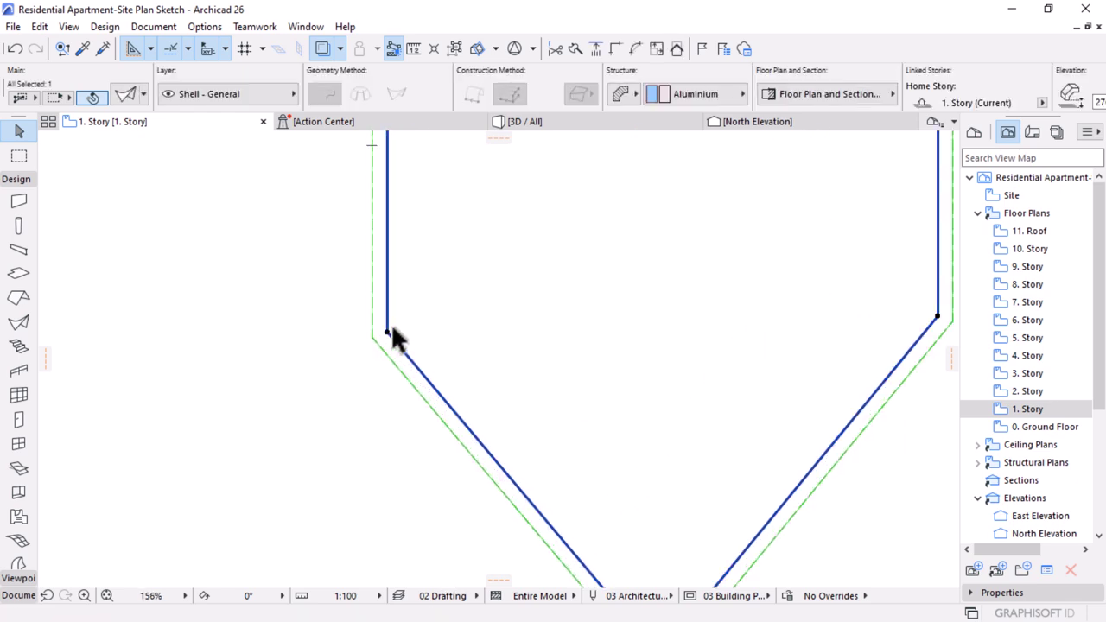
{"action": "scroll", "coordinate": [729, 71], "scroll_direction": "down", "scroll_amount": 5}
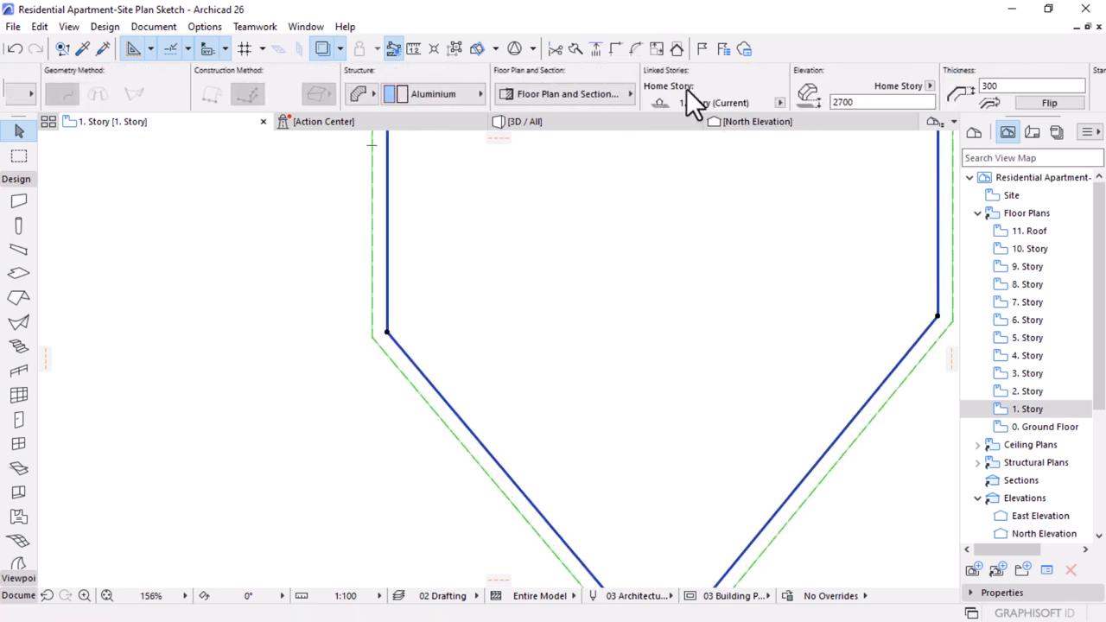
{"action": "scroll", "coordinate": [686, 88], "scroll_direction": "down", "scroll_amount": 3}
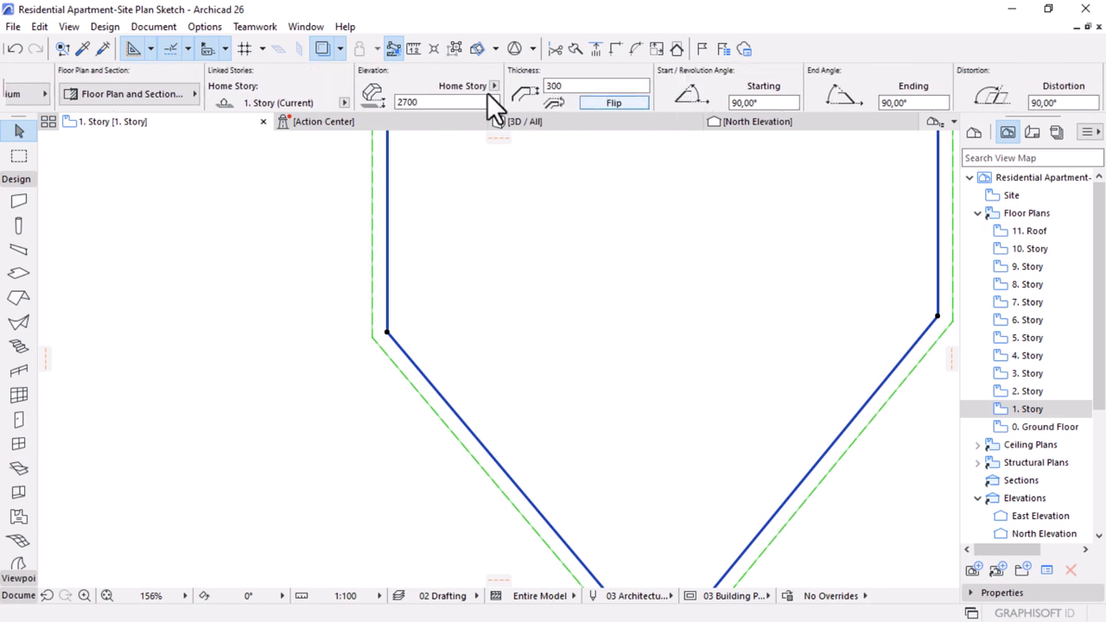
{"action": "left_click", "coordinate": [619, 104]}
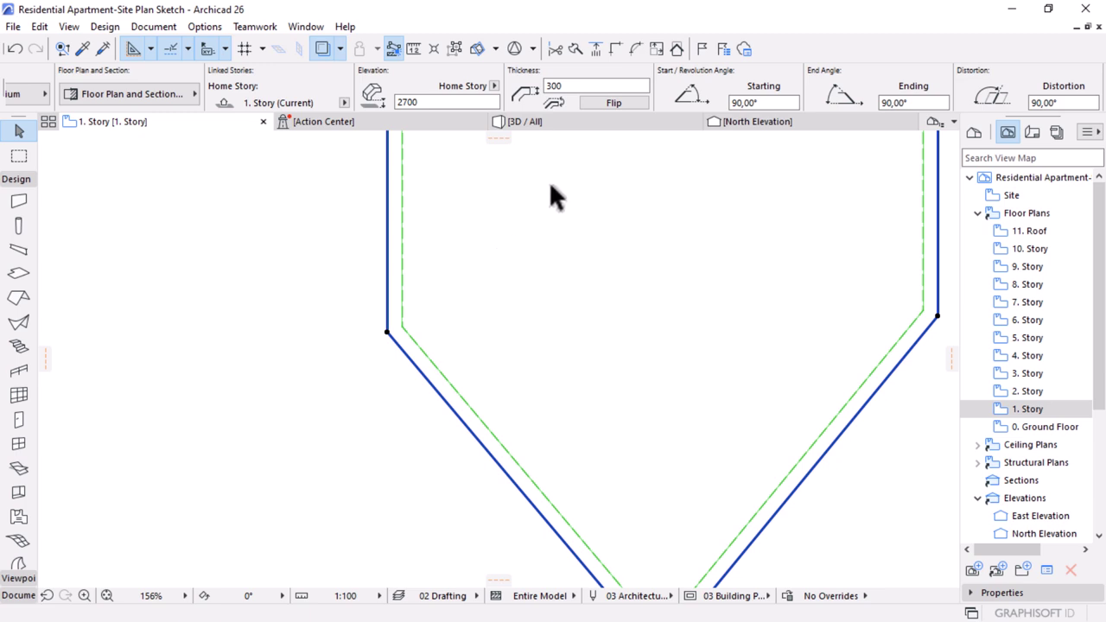
- Set the hourglass shell's thickness to 600 and deselect it
{"action": "left_click", "coordinate": [582, 85]}
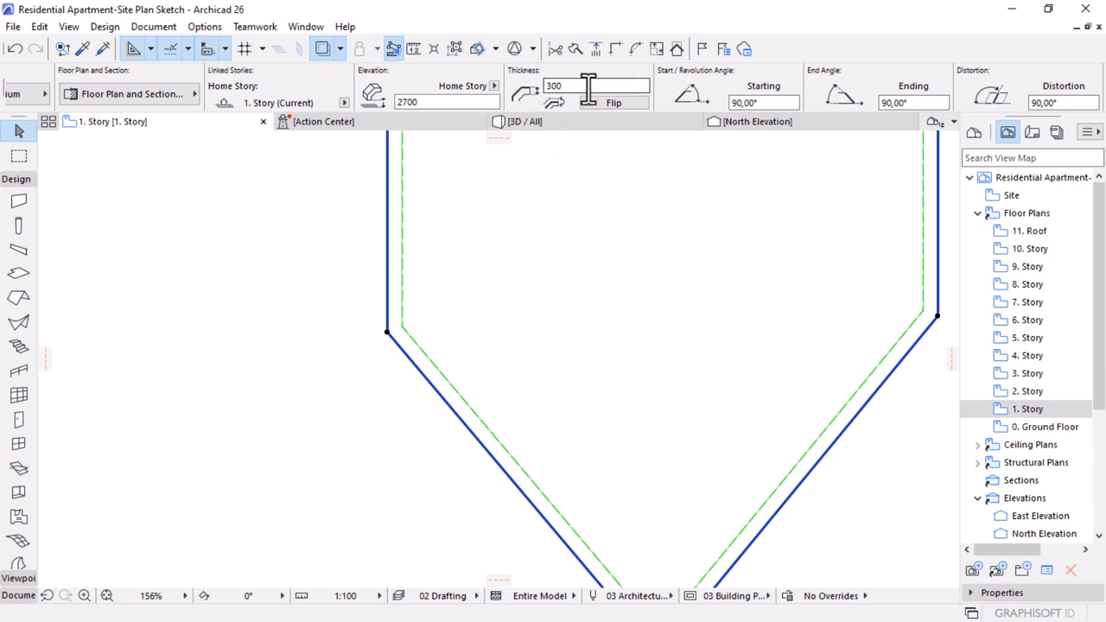
{"action": "type", "text": "600"}
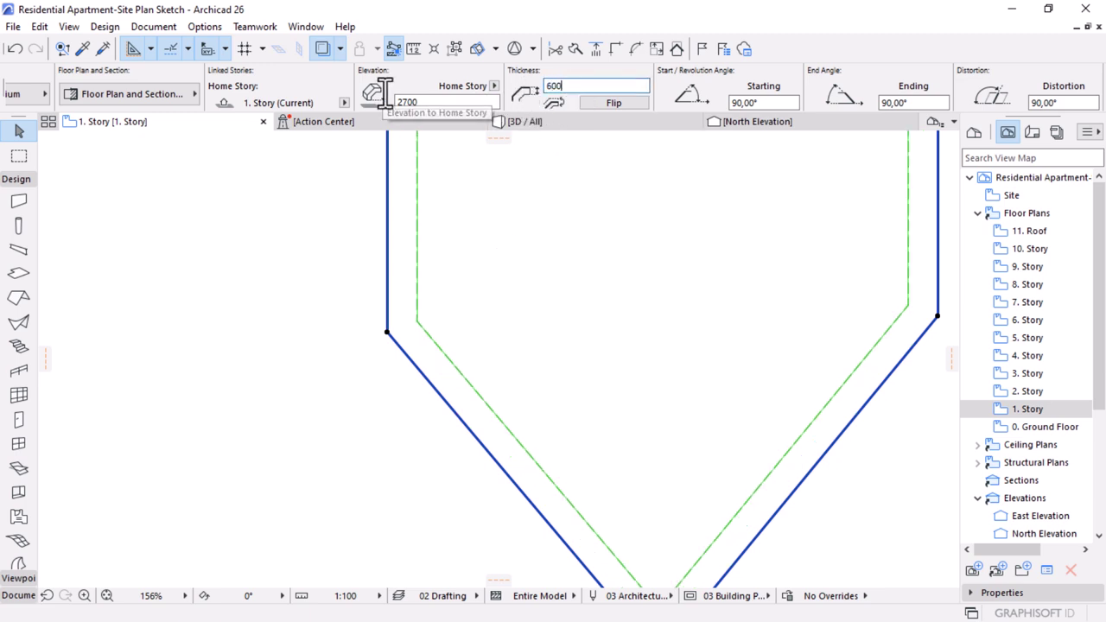
{"action": "scroll", "coordinate": [462, 306], "scroll_direction": "down", "scroll_amount": 7}
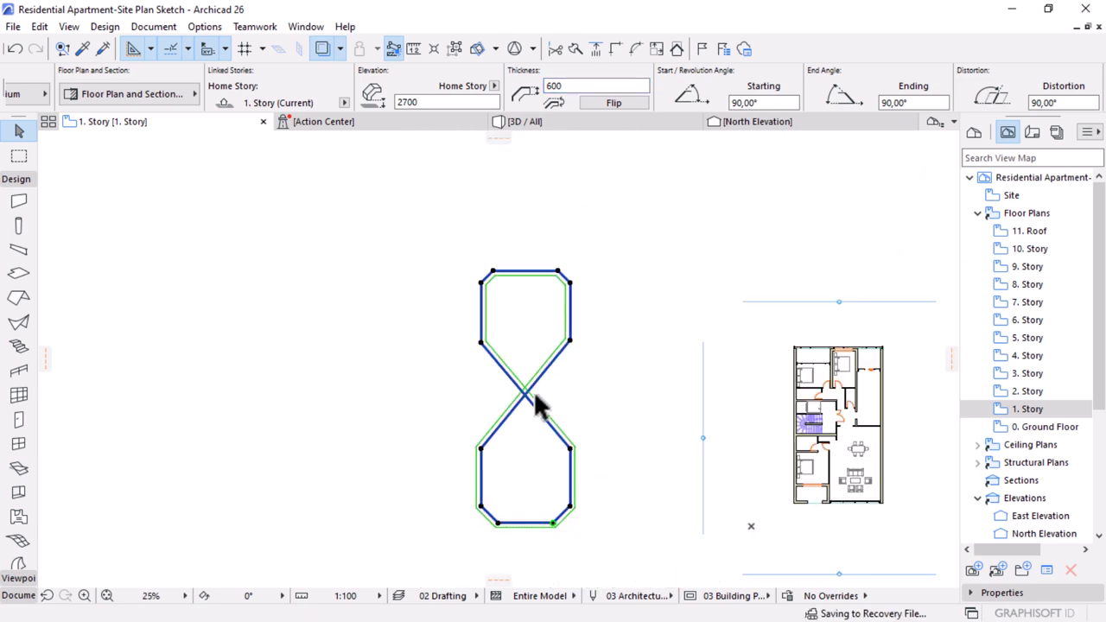
{"action": "left_click", "coordinate": [576, 357]}
- Find the hourglass shell beside the street in the 3D view and assign it to the Option 2 layer
{"action": "left_click", "coordinate": [598, 126]}
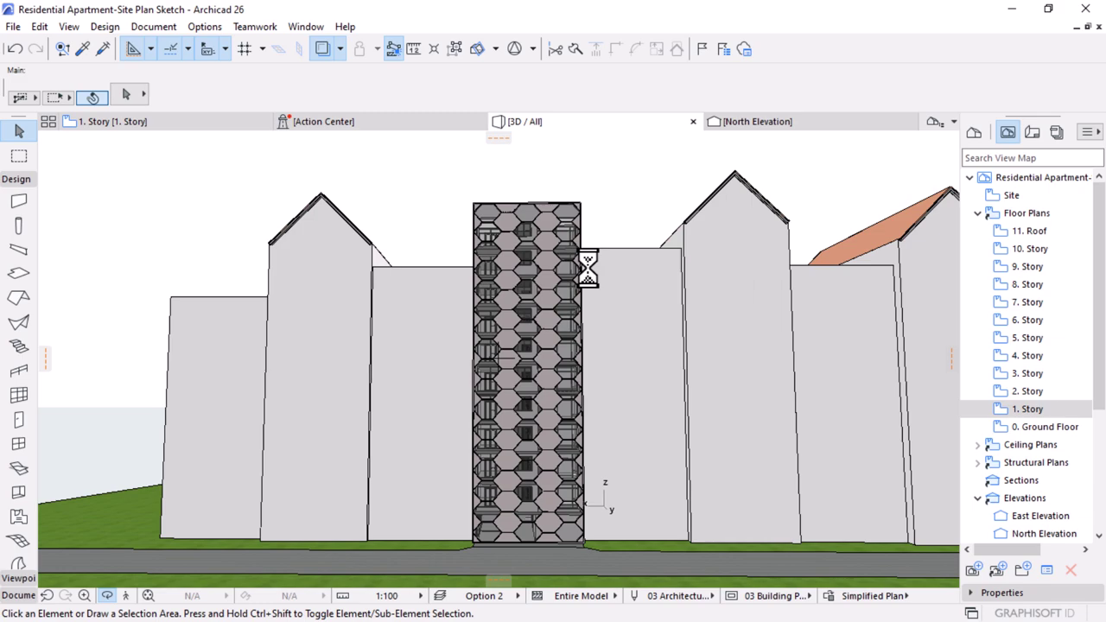
{"action": "left_click", "coordinate": [583, 359]}
{"action": "left_click", "coordinate": [583, 358]}
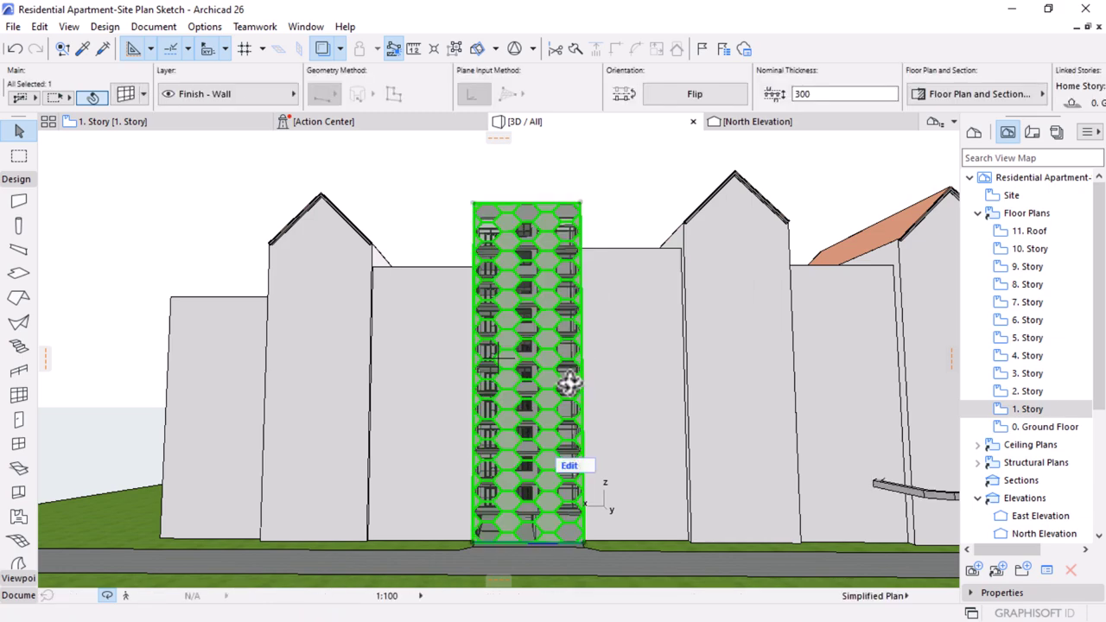
{"action": "scroll", "coordinate": [567, 449], "scroll_direction": "down", "scroll_amount": 3}
{"action": "middle_click_drag", "start_coordinate": [476, 383], "coordinate": [708, 316], "text": "shift"}
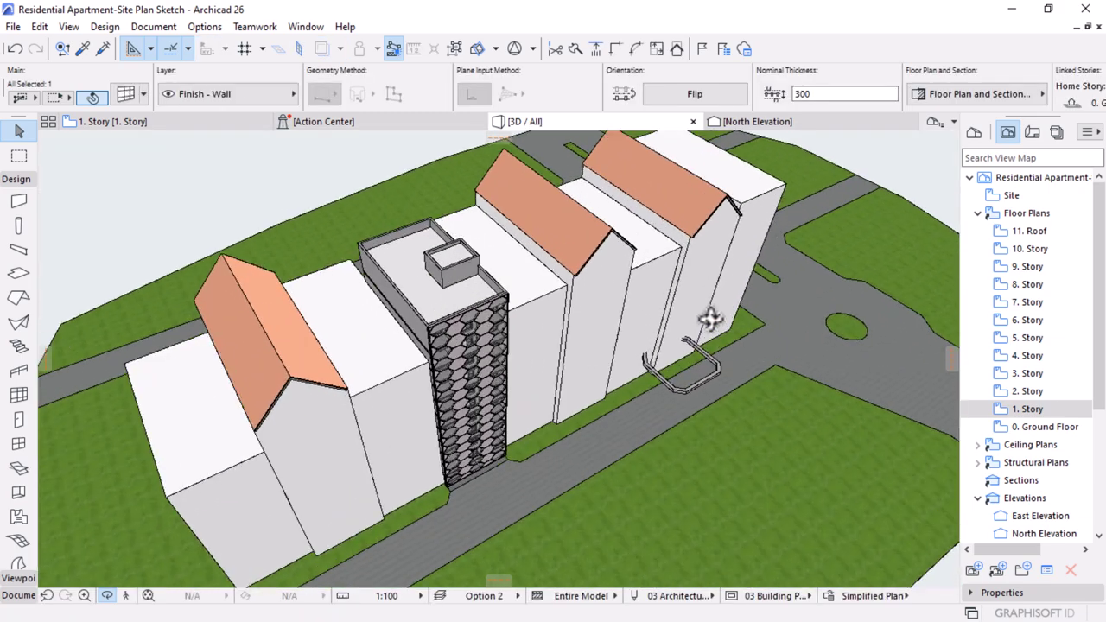
{"action": "scroll", "coordinate": [696, 375], "scroll_direction": "up", "scroll_amount": 5}
{"action": "left_click", "coordinate": [685, 357]}
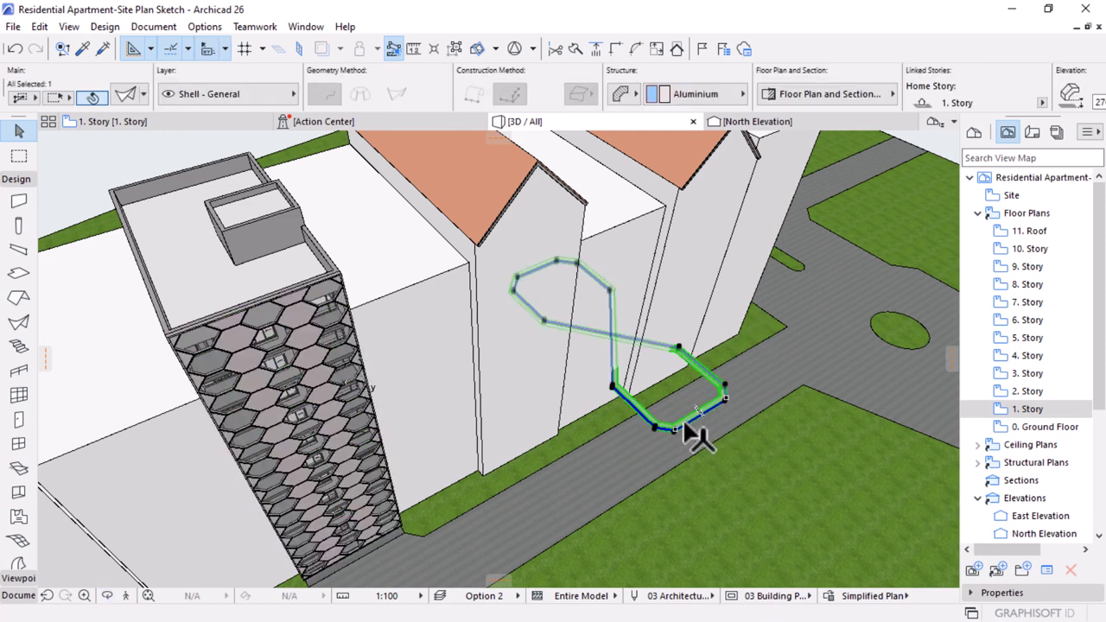
{"action": "left_click", "coordinate": [228, 93]}
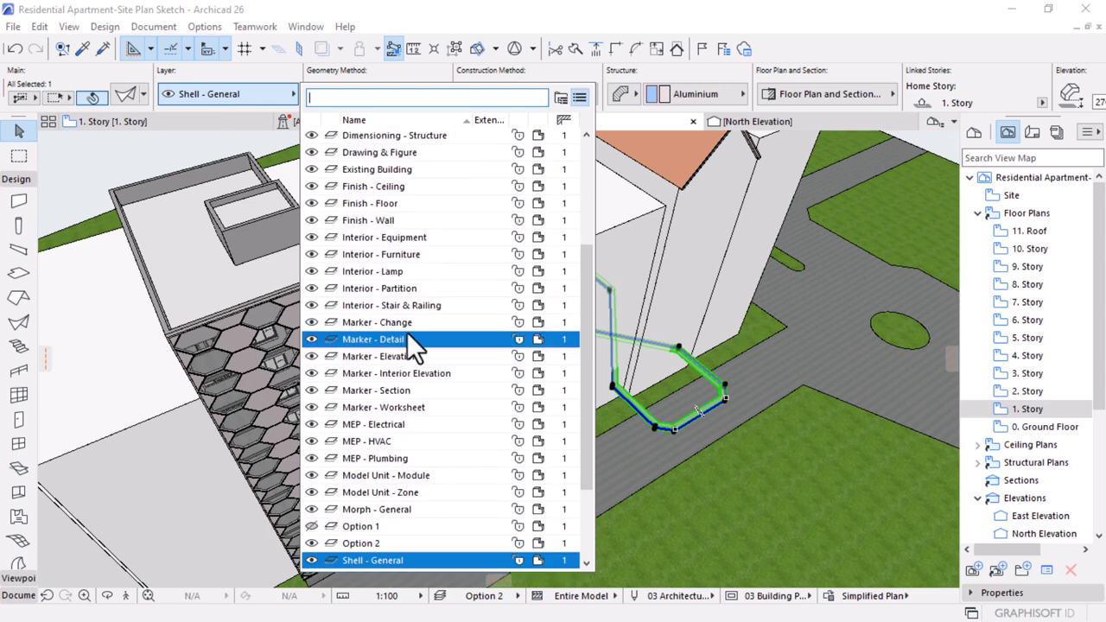
{"action": "left_click", "coordinate": [351, 541]}
- Move the building's honeycomb curtain wall to the Option 2 layer
{"action": "left_click_drag", "start_coordinate": [525, 431], "coordinate": [302, 354]}
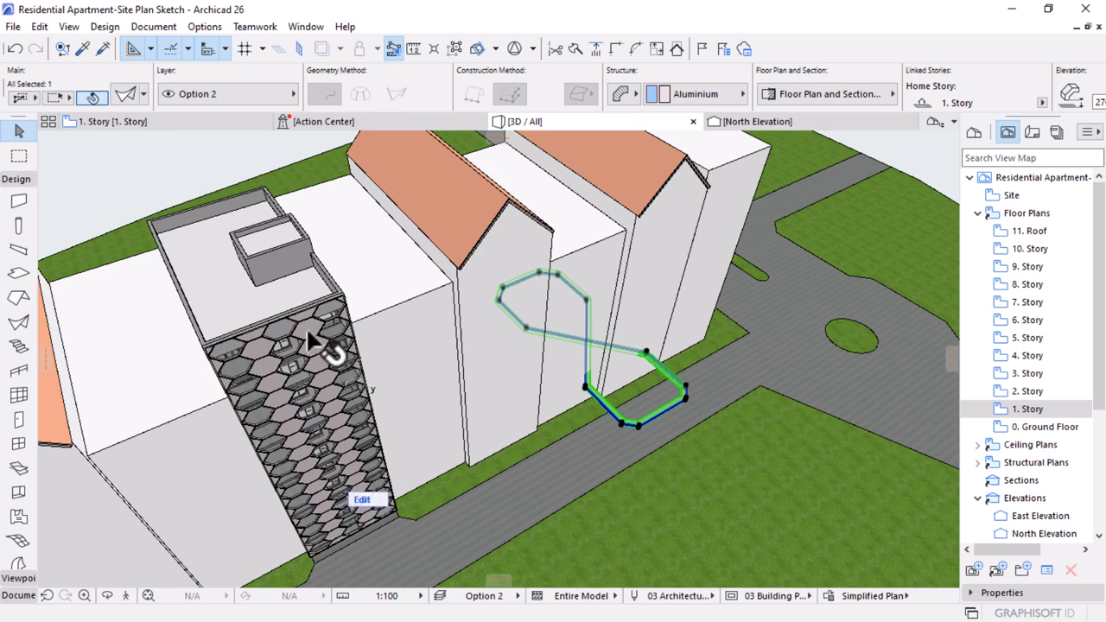
{"action": "left_click", "coordinate": [306, 327]}
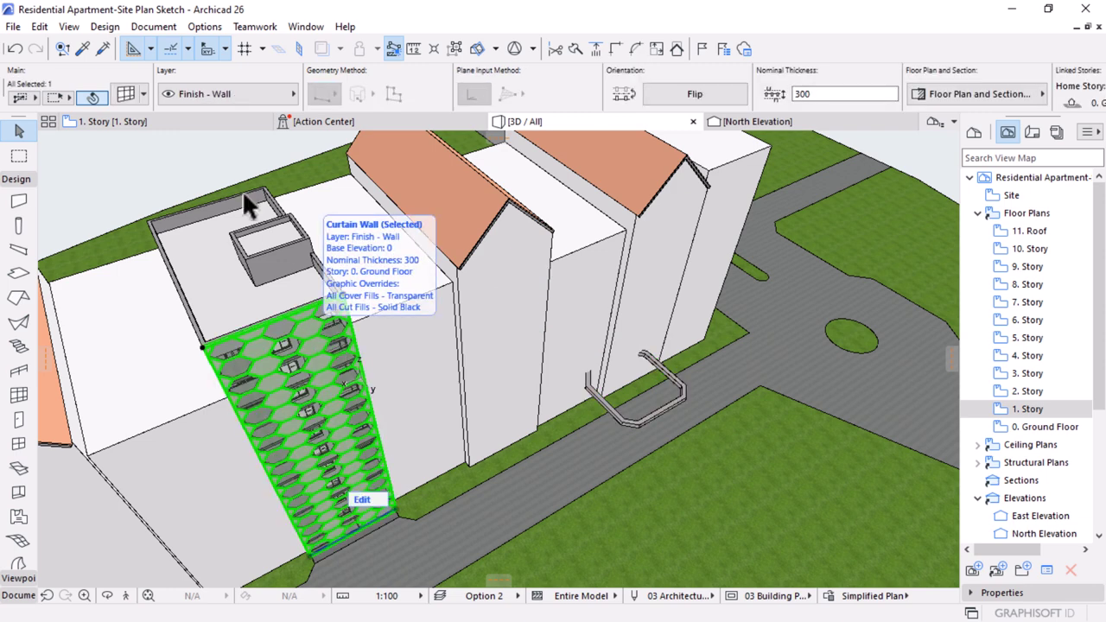
{"action": "left_click", "coordinate": [220, 95]}
{"action": "scroll", "coordinate": [495, 397], "scroll_direction": "down", "scroll_amount": 3}
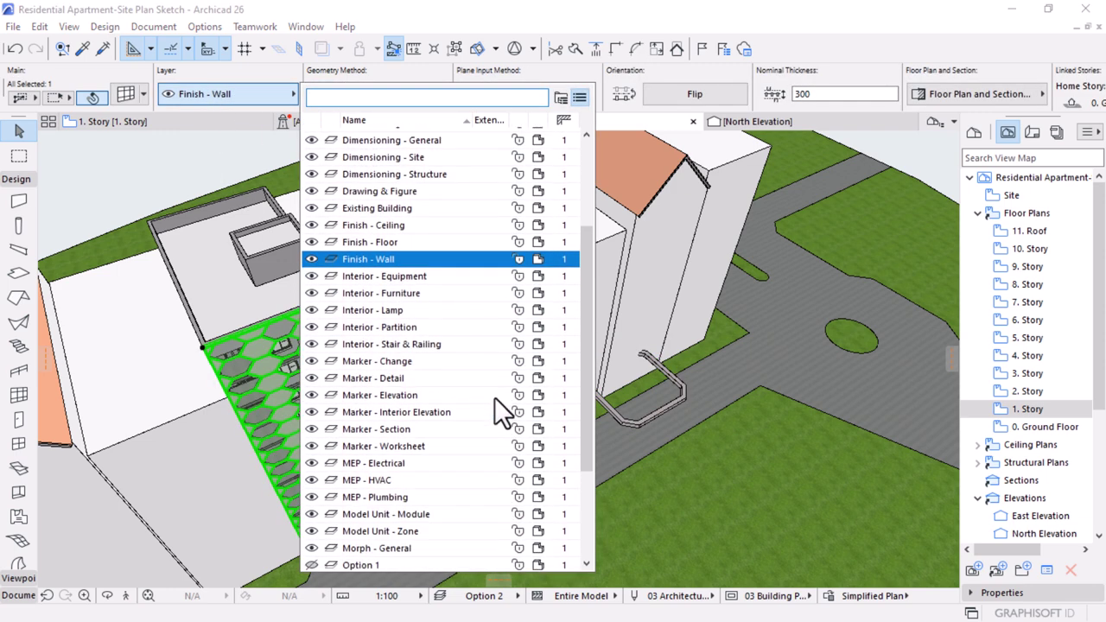
{"action": "scroll", "coordinate": [466, 423], "scroll_direction": "down", "scroll_amount": 3}
{"action": "left_click", "coordinate": [375, 424]}
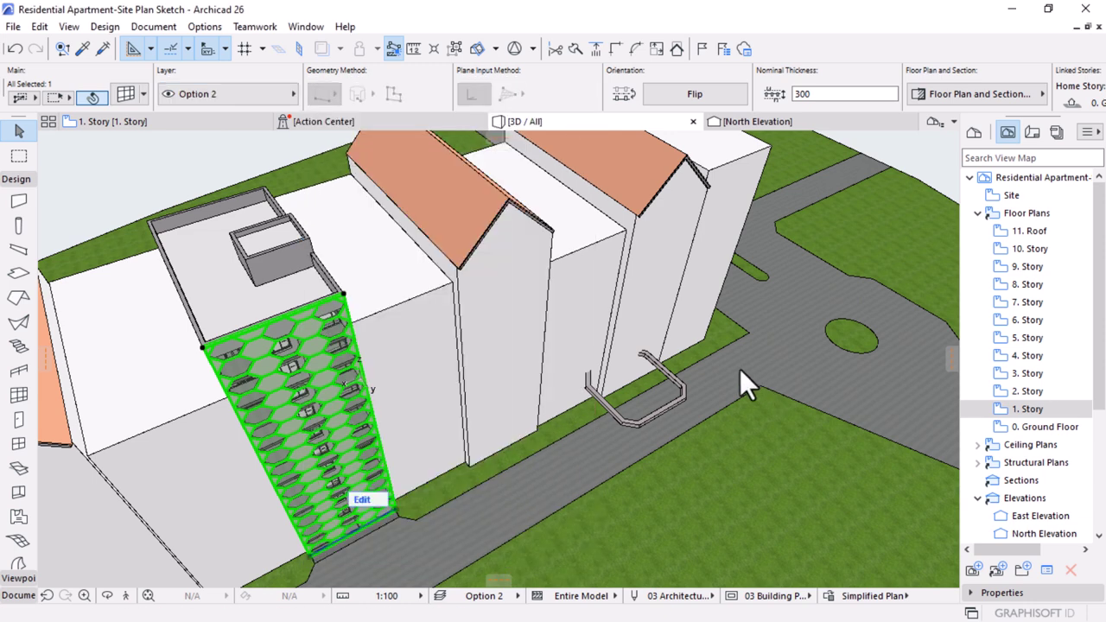
- Rotate the hourglass shell upright by 90° in 3D, centred on a corner of its street-side end
{"action": "left_click", "coordinate": [661, 411]}
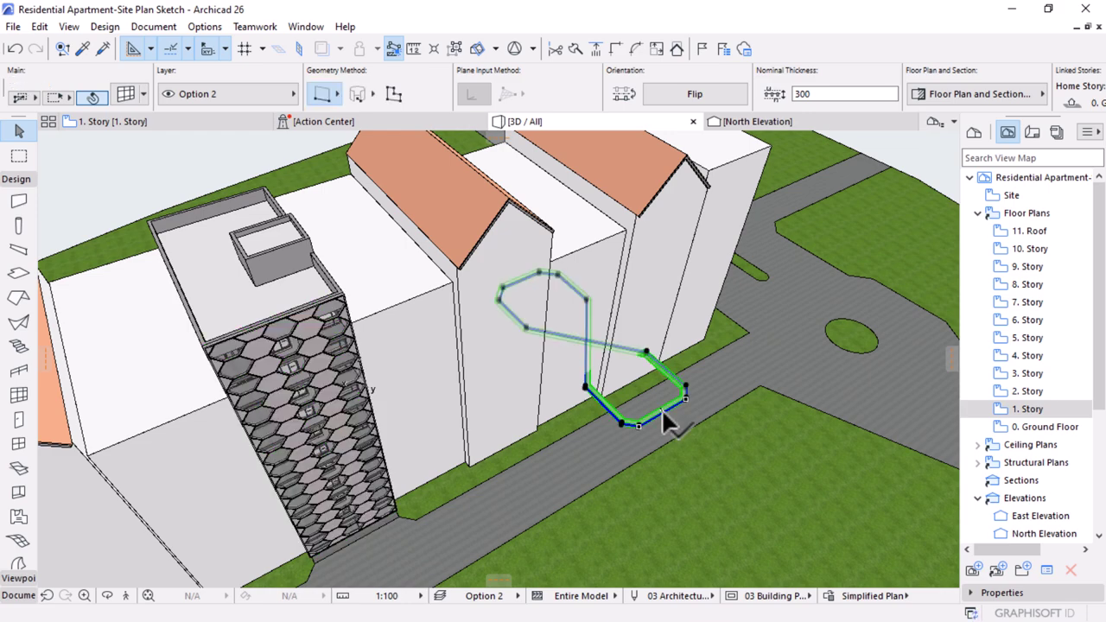
{"action": "scroll", "coordinate": [656, 404], "scroll_direction": "up", "scroll_amount": 8}
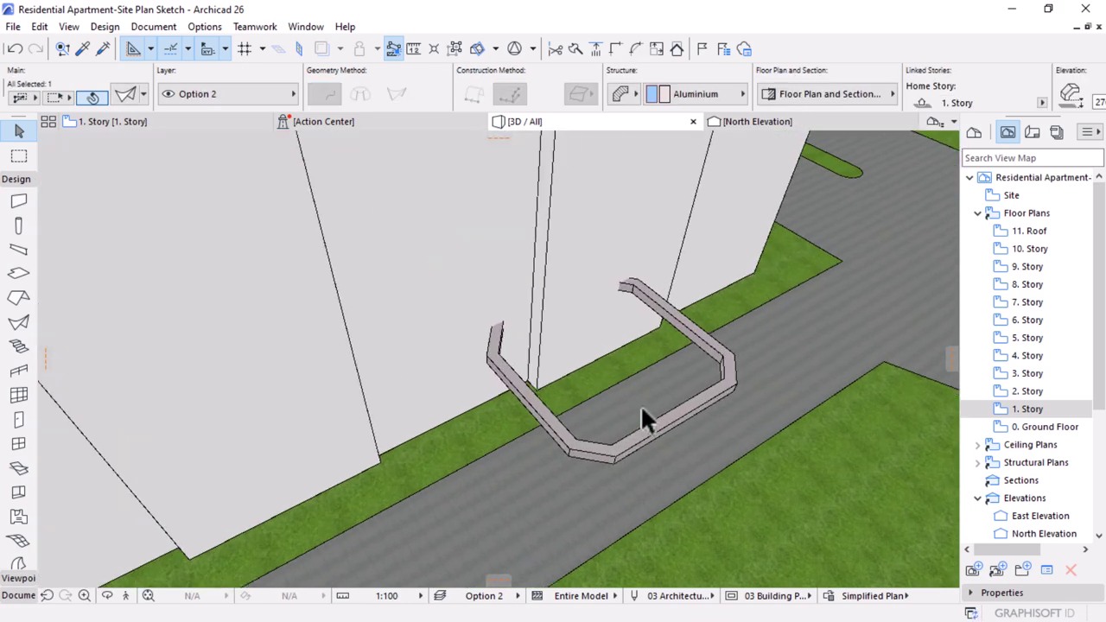
{"action": "scroll", "coordinate": [500, 510], "scroll_direction": "up", "scroll_amount": 6}
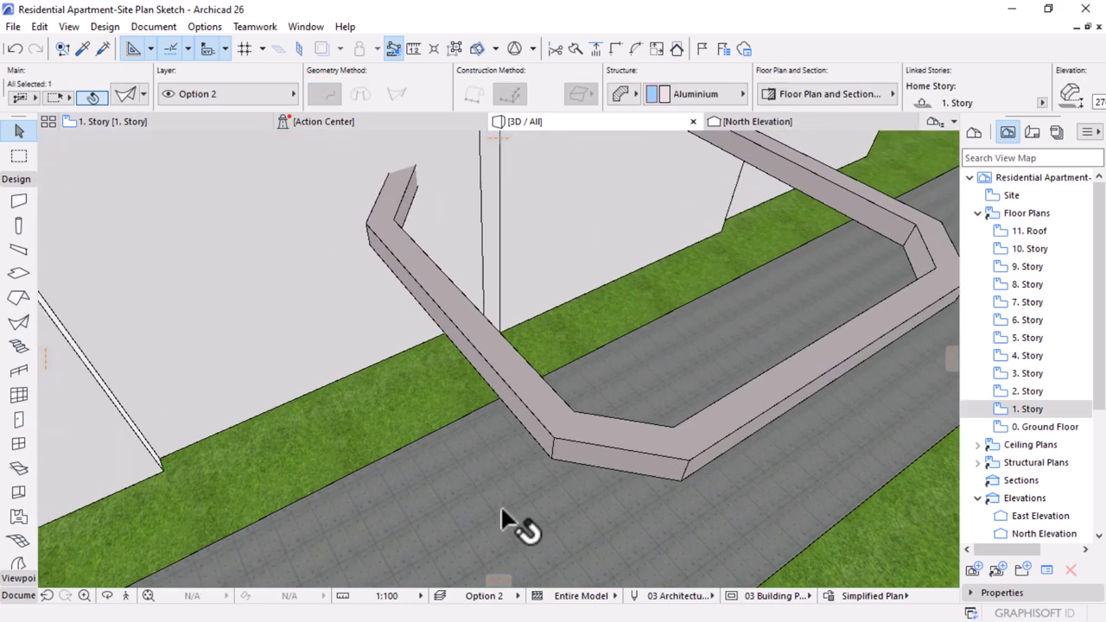
{"action": "key", "text": "ctrl+e"}
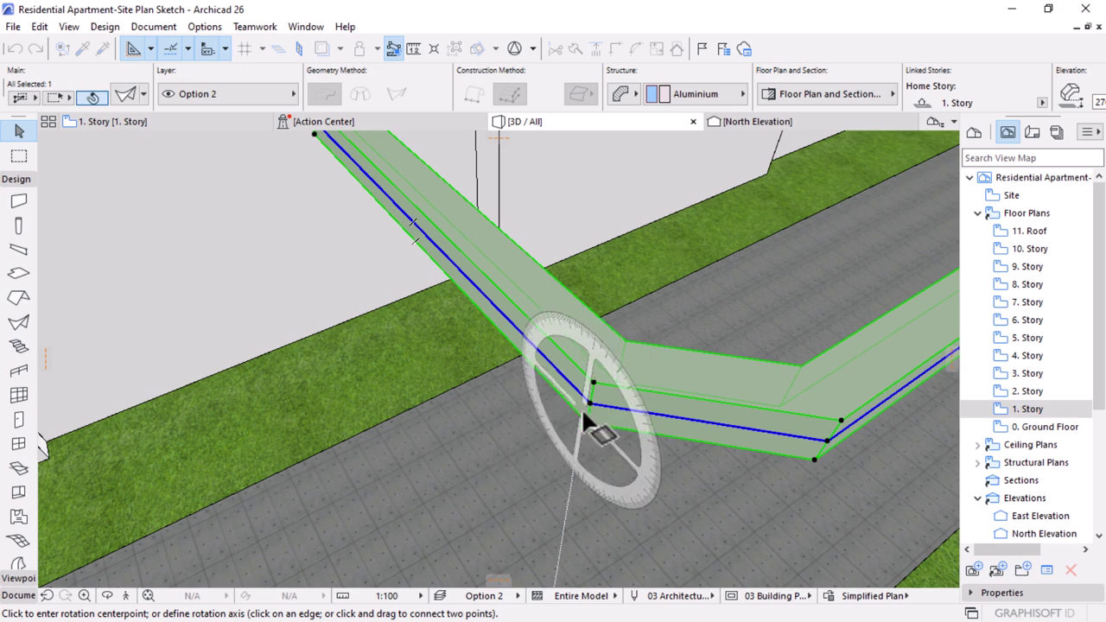
{"action": "left_click", "coordinate": [587, 406]}
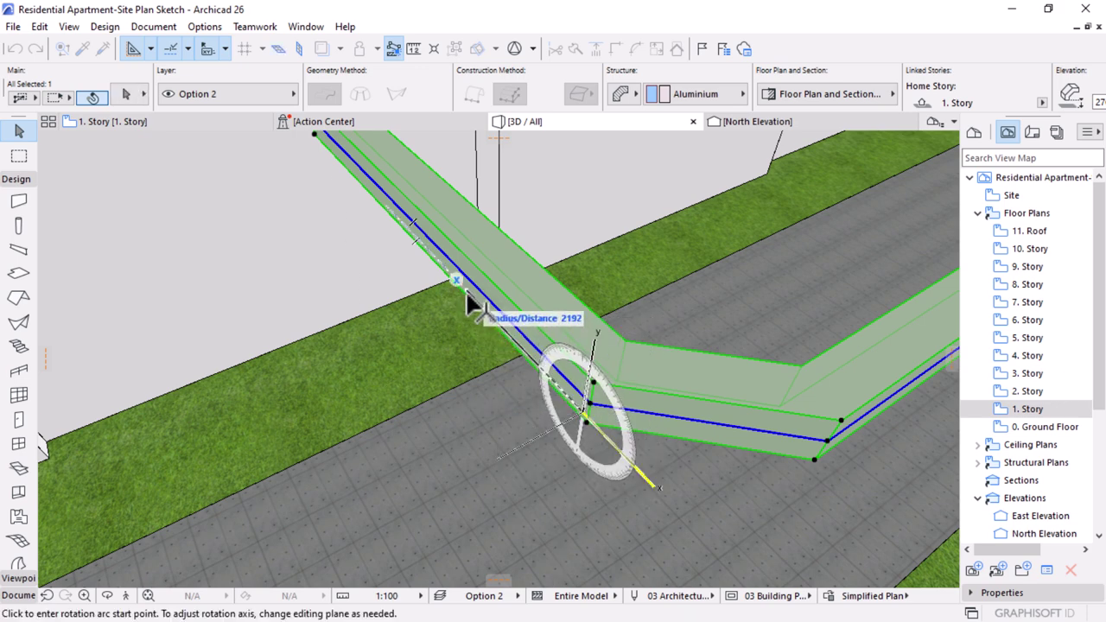
{"action": "left_click", "coordinate": [471, 294]}
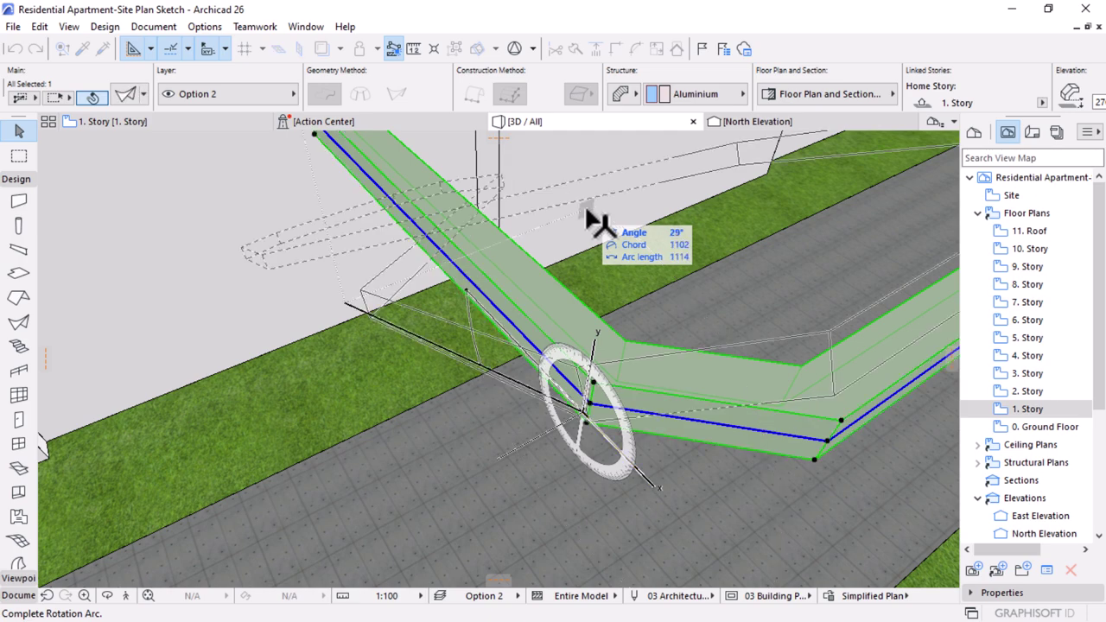
{"action": "type", "text": "9"}
{"action": "key", "text": "Return"}
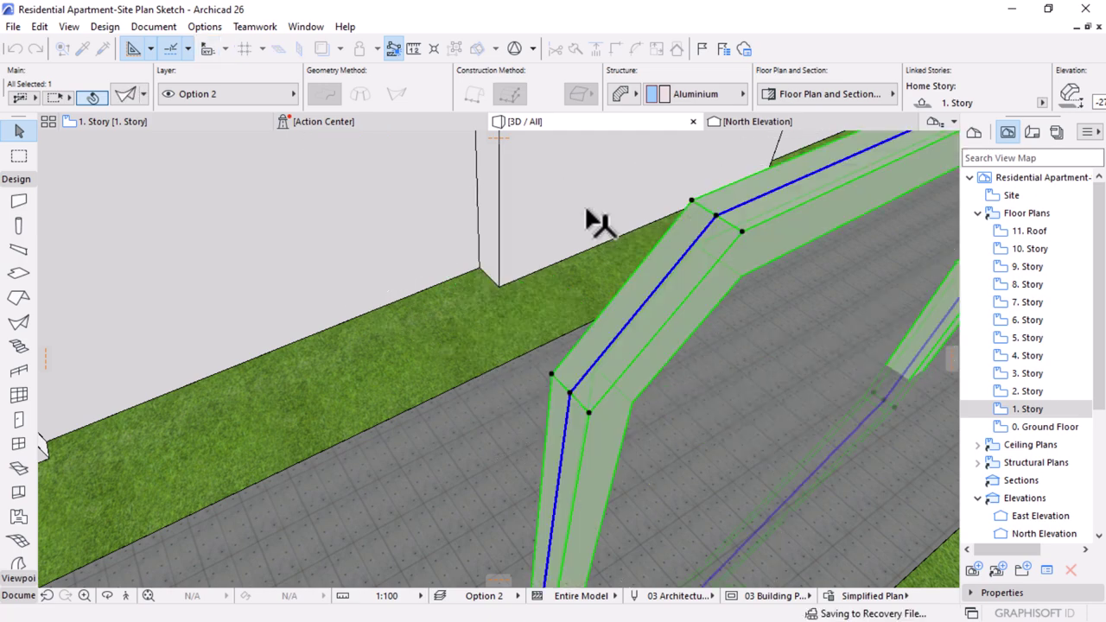
{"action": "left_click", "coordinate": [573, 530]}
{"action": "scroll", "coordinate": [700, 316], "scroll_direction": "down", "scroll_amount": 6}
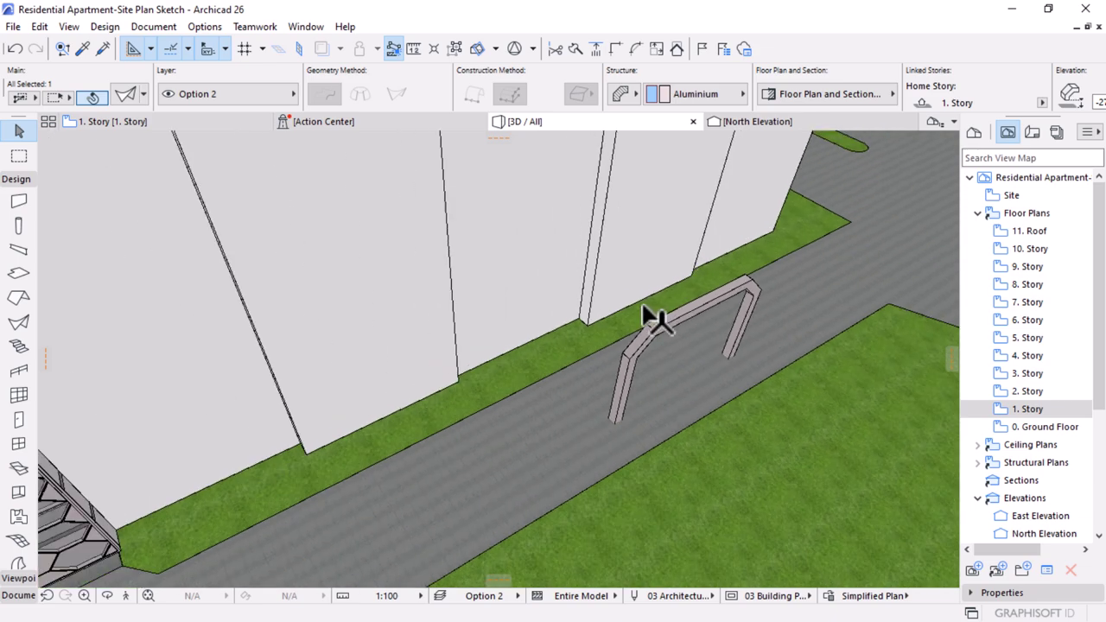
{"action": "scroll", "coordinate": [829, 341], "scroll_direction": "up", "scroll_amount": 3}
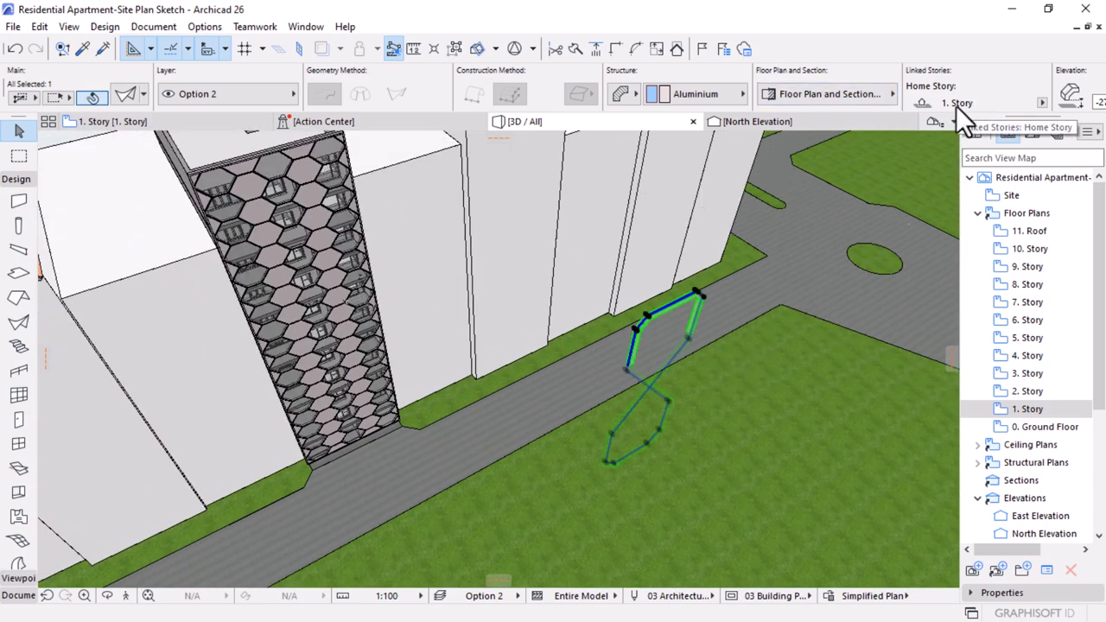
- Open the 1. Story floor plan and examine how the hourglass shell and the apartment are displayed
{"action": "double_click", "coordinate": [1027, 411]}
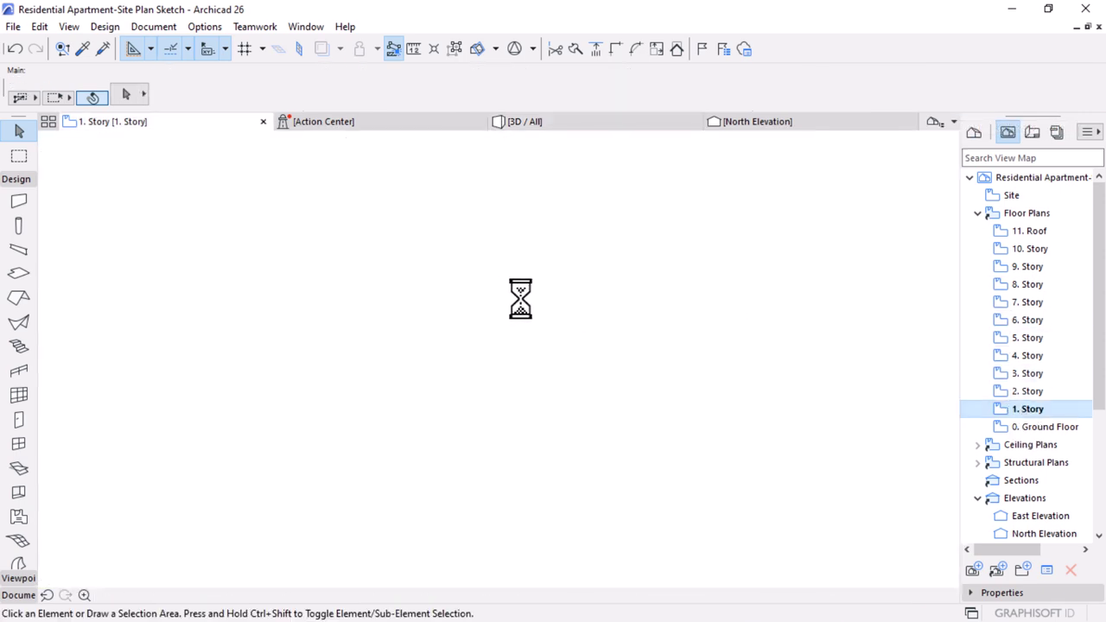
{"action": "scroll", "coordinate": [848, 447], "scroll_direction": "up", "scroll_amount": 5}
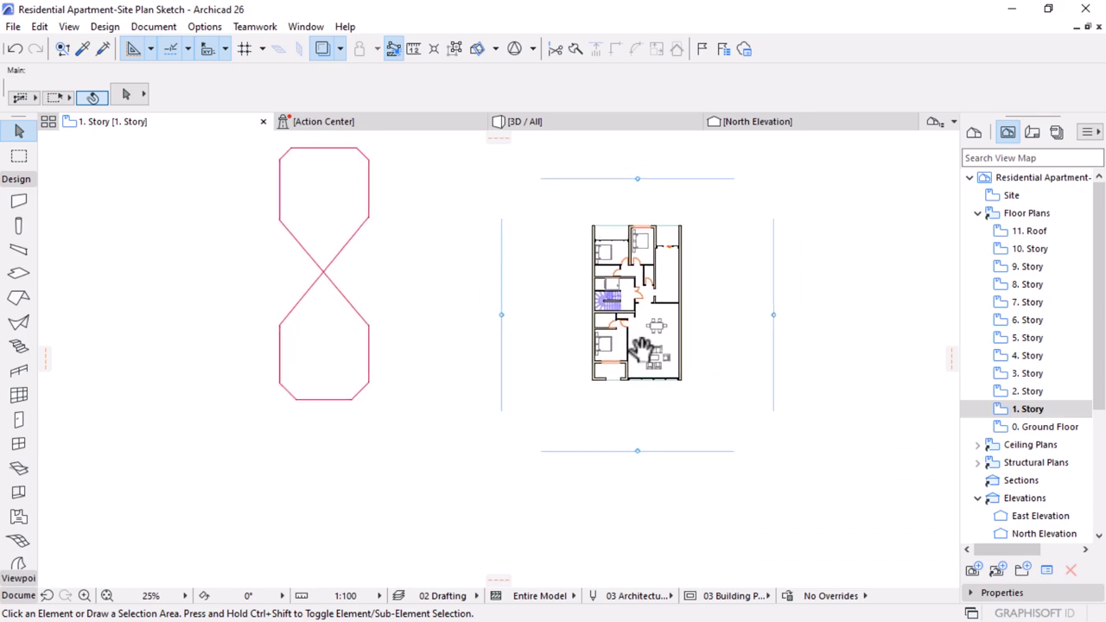
{"action": "scroll", "coordinate": [635, 341], "scroll_direction": "up", "scroll_amount": 2}
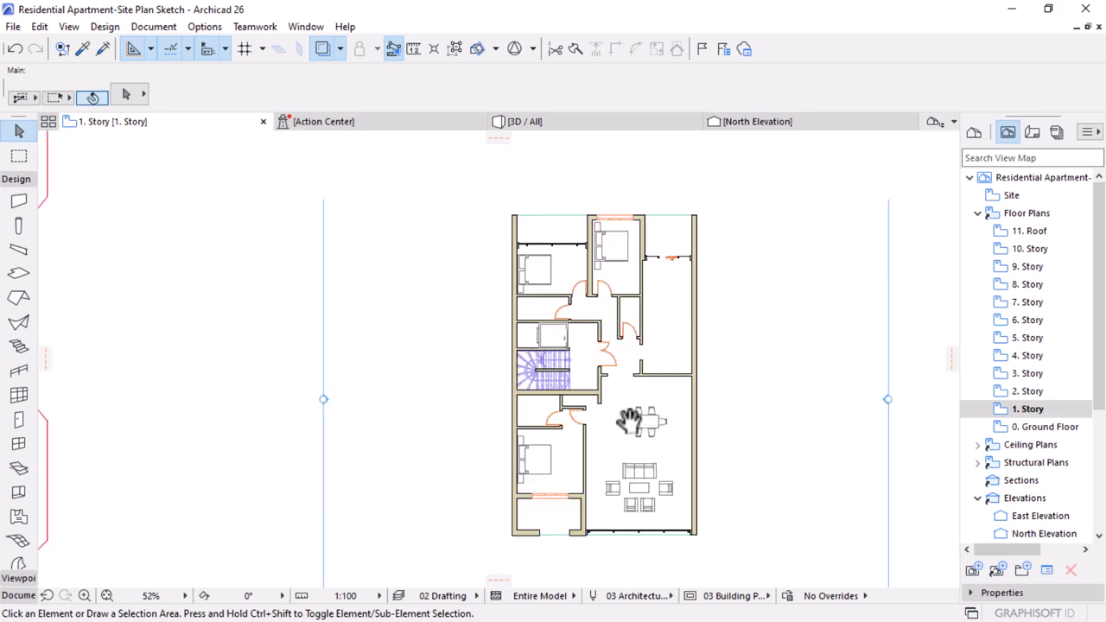
{"action": "scroll", "coordinate": [624, 326], "scroll_direction": "up", "scroll_amount": 2}
{"action": "scroll", "coordinate": [639, 323], "scroll_direction": "down", "scroll_amount": 5}
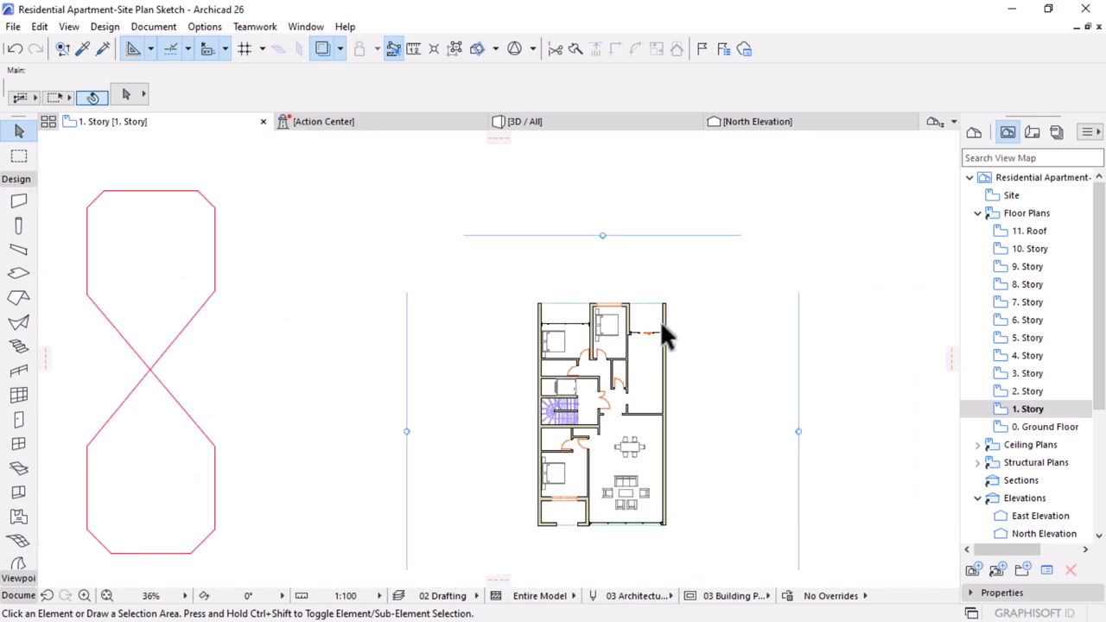
- Set the upright shell's Show on Stories option to Home Story Only from the 3D view, and return to the 1. Story plan
{"action": "left_click", "coordinate": [607, 121]}
{"action": "left_click", "coordinate": [672, 315]}
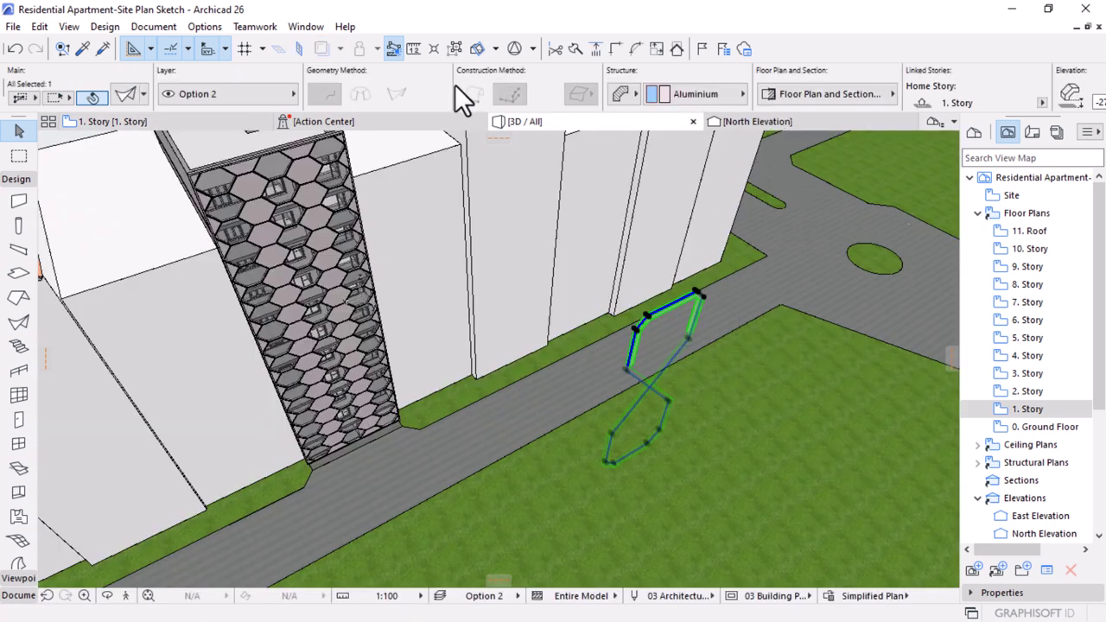
{"action": "left_click", "coordinate": [813, 92]}
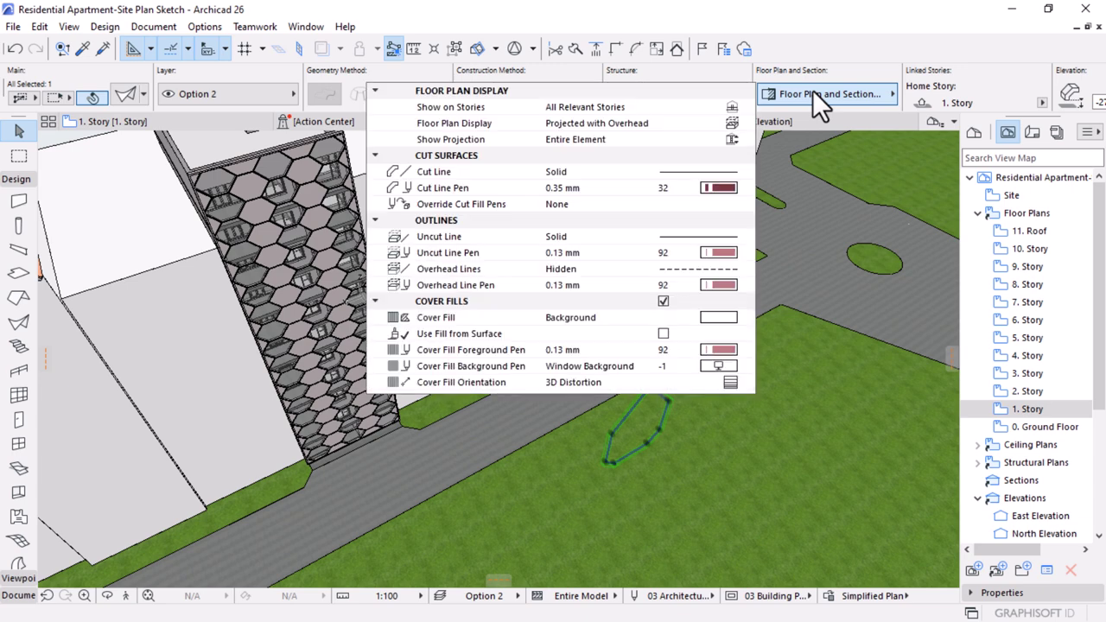
{"action": "left_click", "coordinate": [736, 110]}
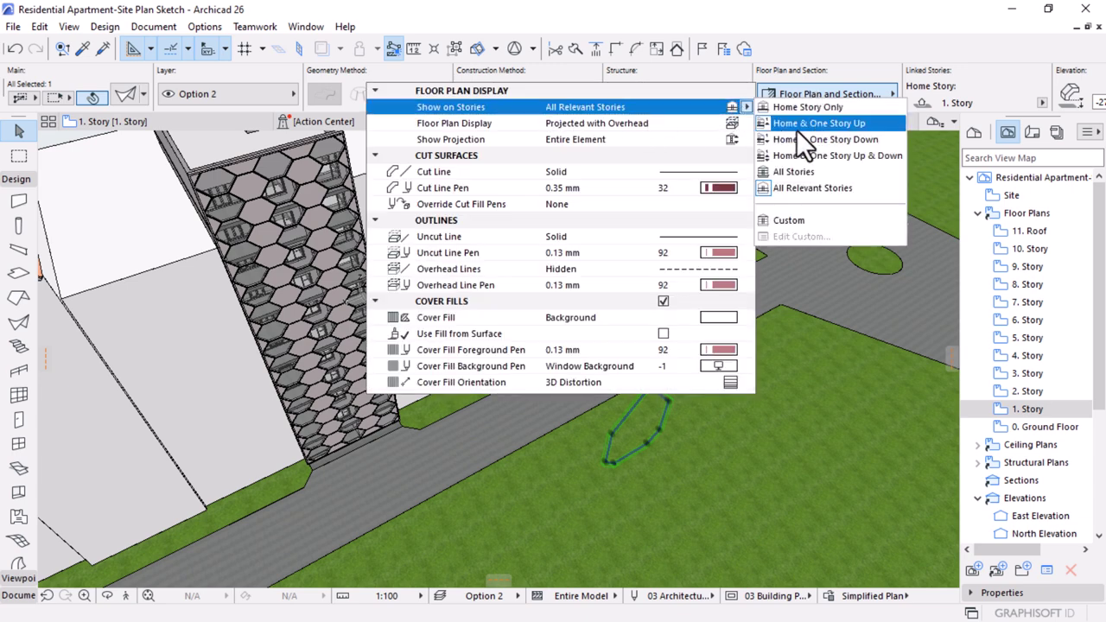
{"action": "left_click", "coordinate": [807, 108]}
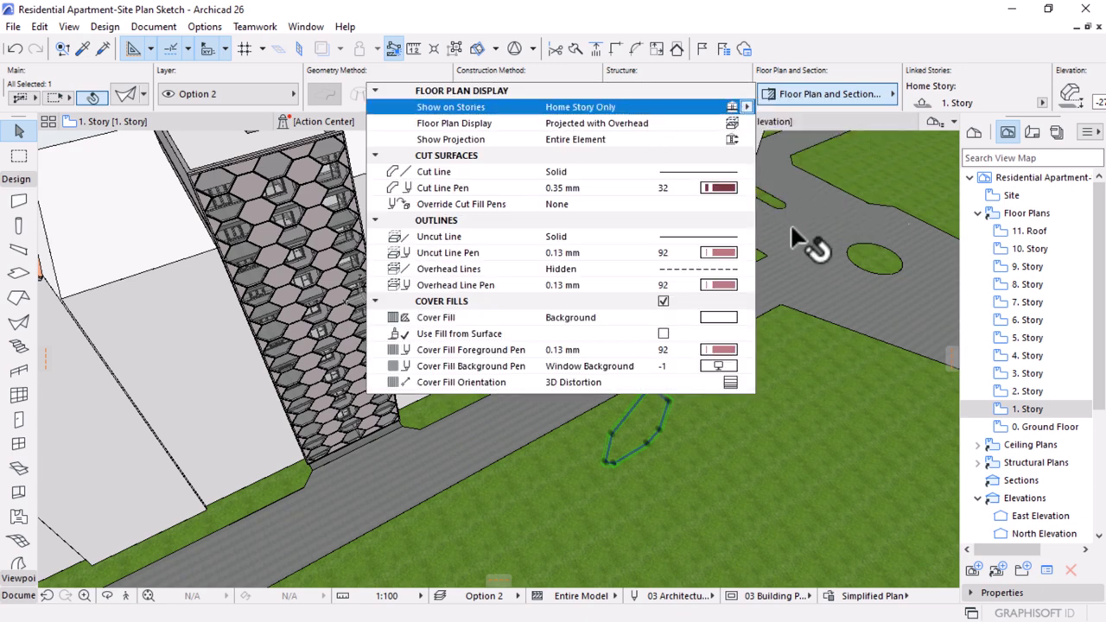
{"action": "left_click", "coordinate": [386, 69]}
{"action": "left_click", "coordinate": [212, 125]}
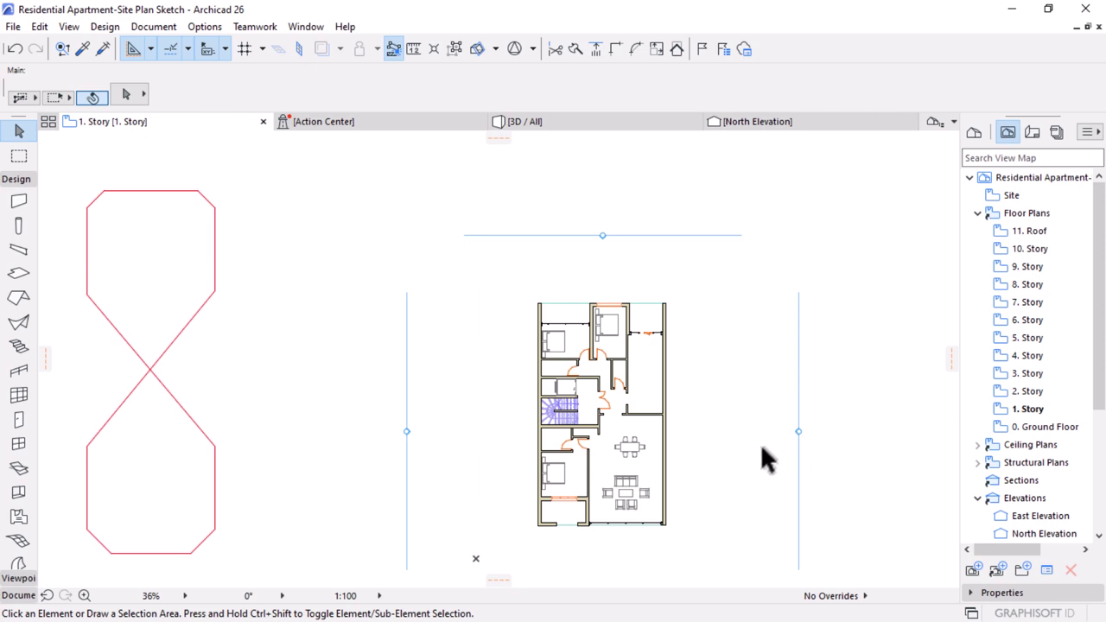
- Apply the Option 2 layer combination to the 1. Story floor plan
{"action": "scroll", "coordinate": [543, 316], "scroll_direction": "down", "scroll_amount": 3}
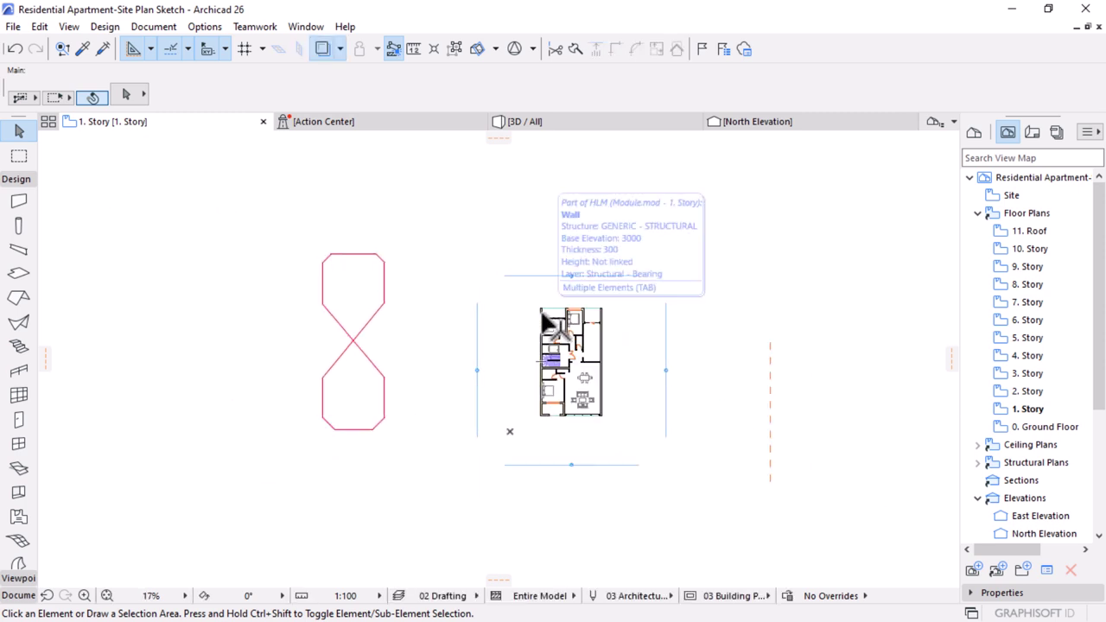
{"action": "scroll", "coordinate": [542, 316], "scroll_direction": "down", "scroll_amount": 2}
{"action": "scroll", "coordinate": [588, 333], "scroll_direction": "down", "scroll_amount": 1}
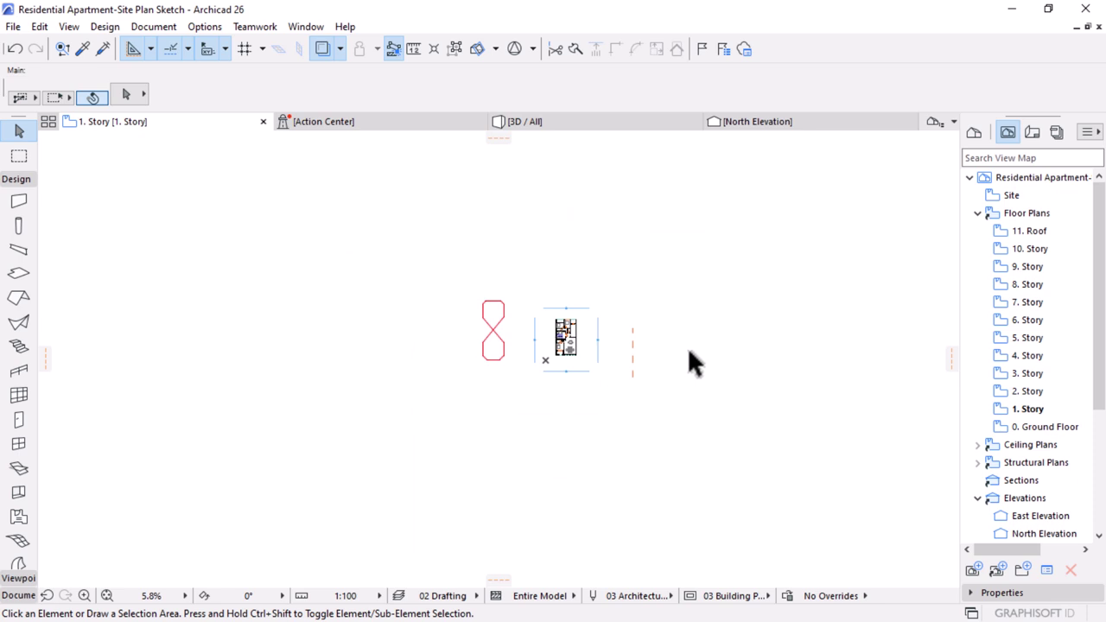
{"action": "key", "text": "ctrl+l"}
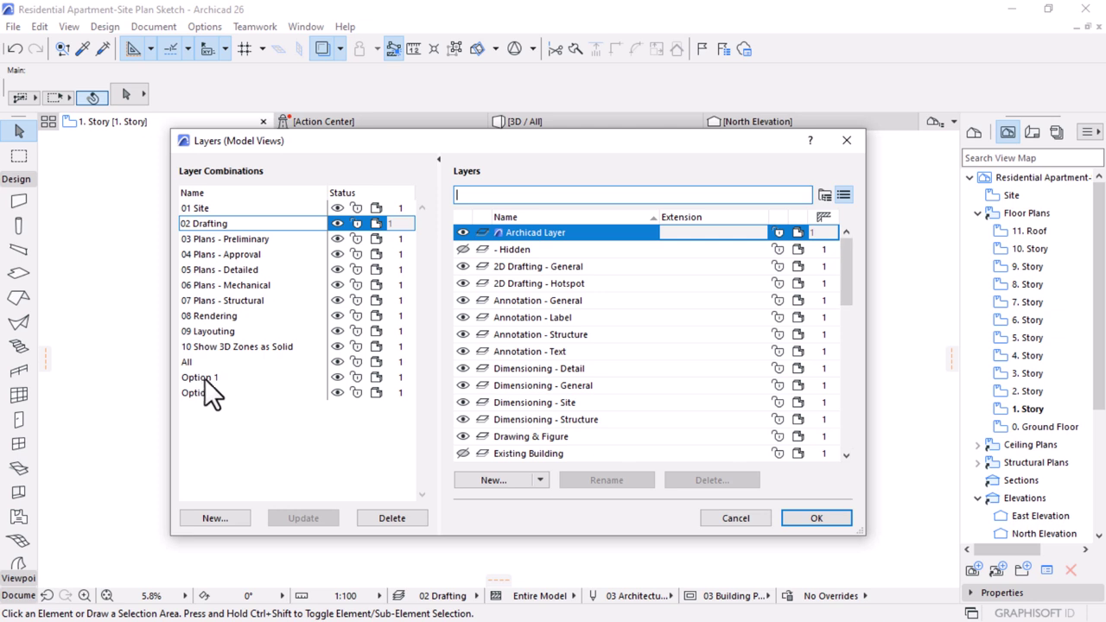
{"action": "left_click", "coordinate": [187, 395]}
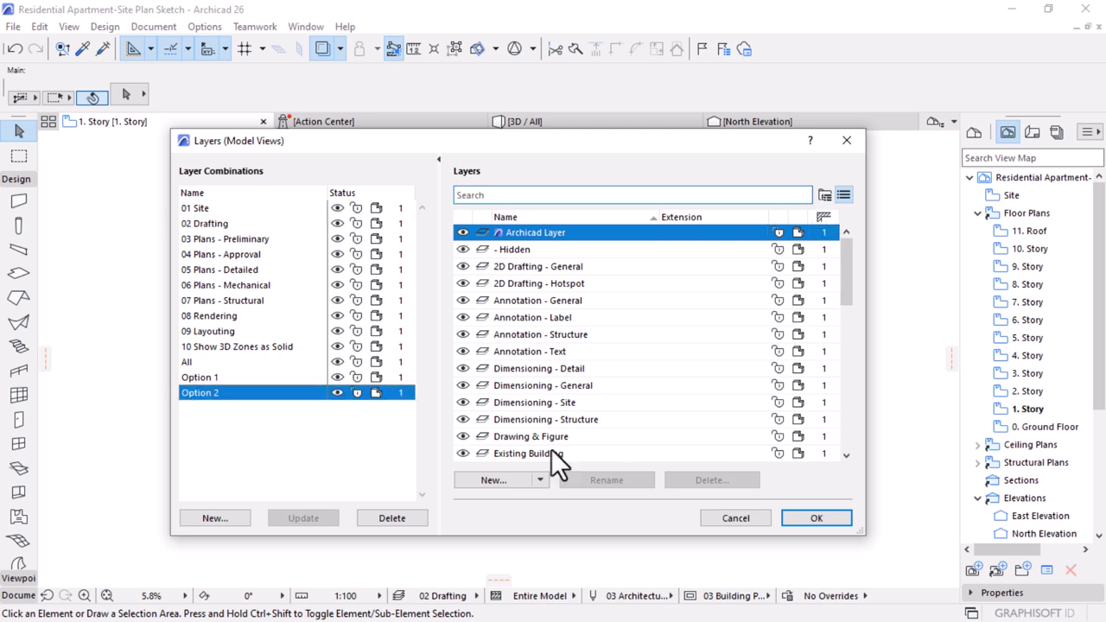
{"action": "left_click", "coordinate": [831, 517]}
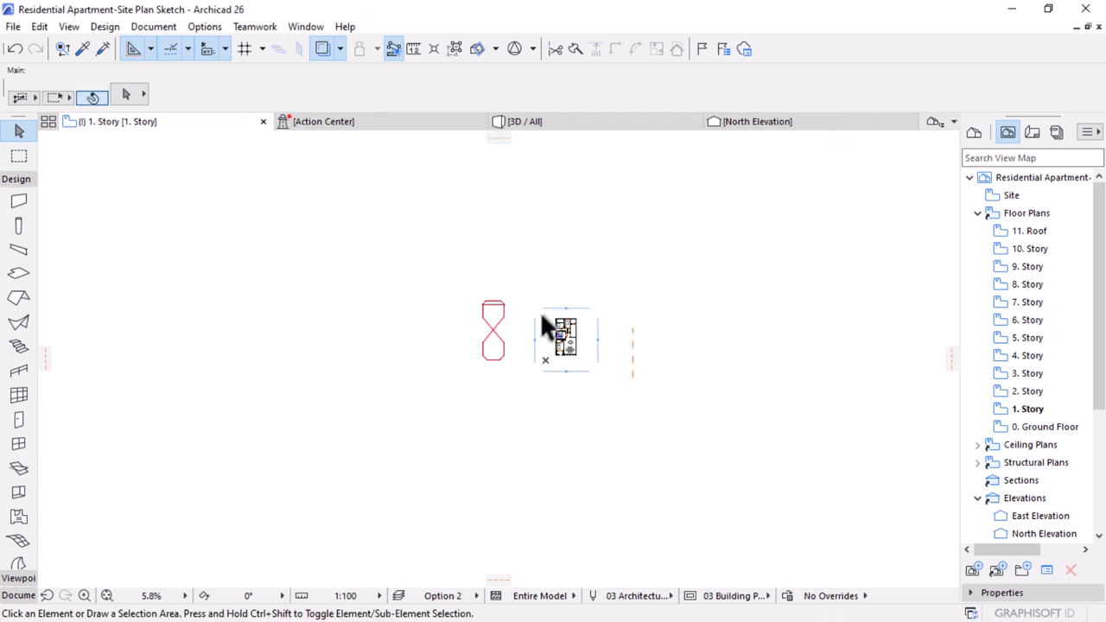
- Move the upright hourglass shell from its outer right corner to the outer right corner of the apartment's curtain wall facade
{"action": "scroll", "coordinate": [542, 325], "scroll_direction": "up", "scroll_amount": 4}
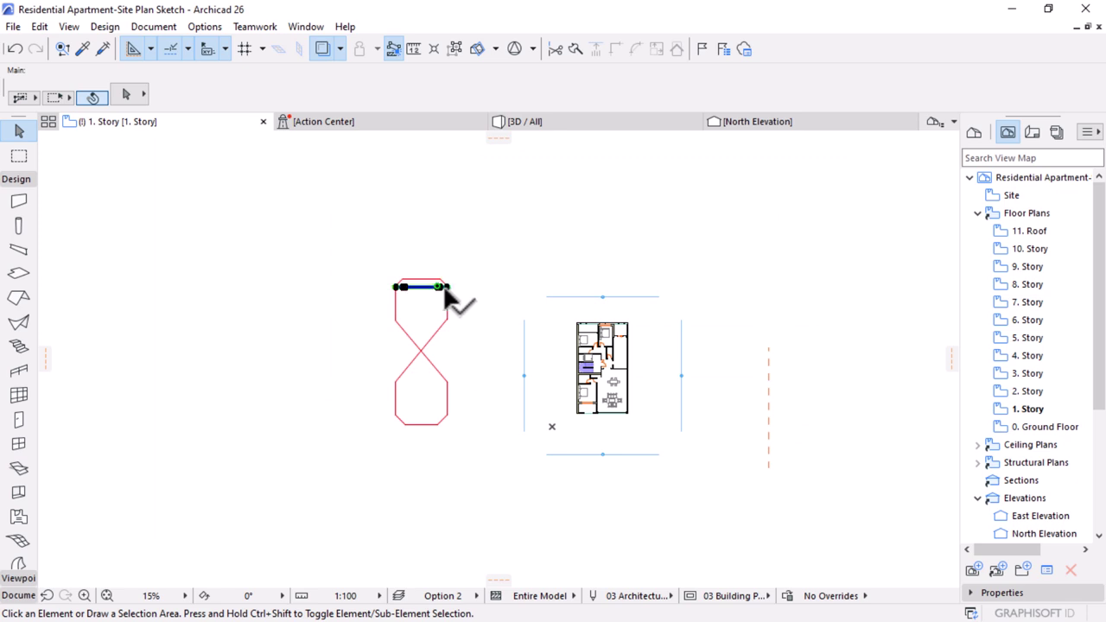
{"action": "scroll", "coordinate": [442, 285], "scroll_direction": "up", "scroll_amount": 8}
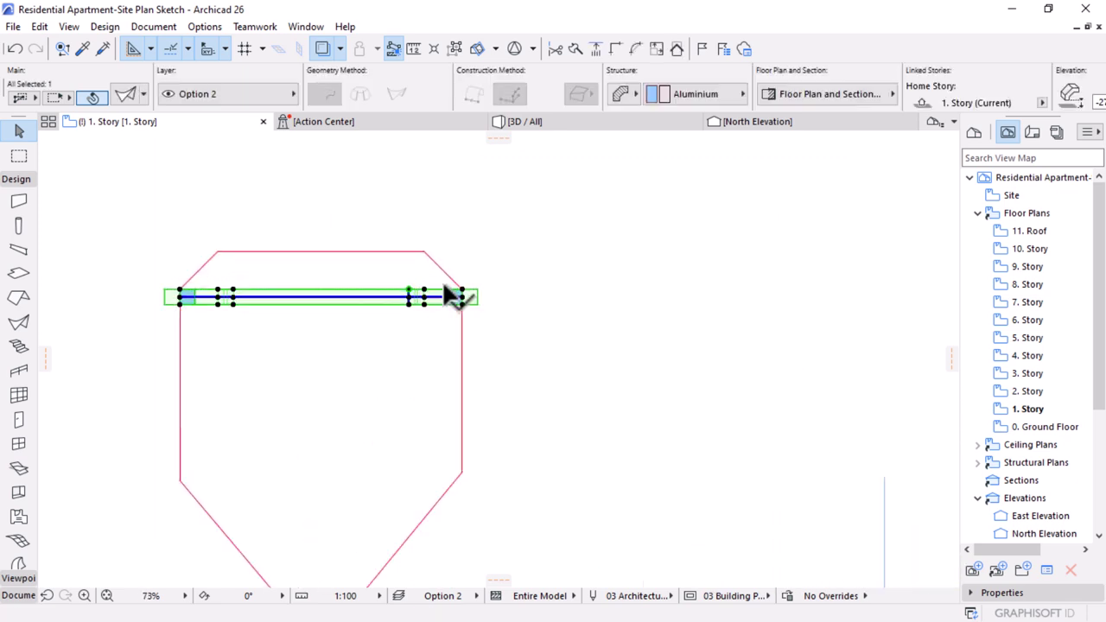
{"action": "key", "text": "ctrl+d"}
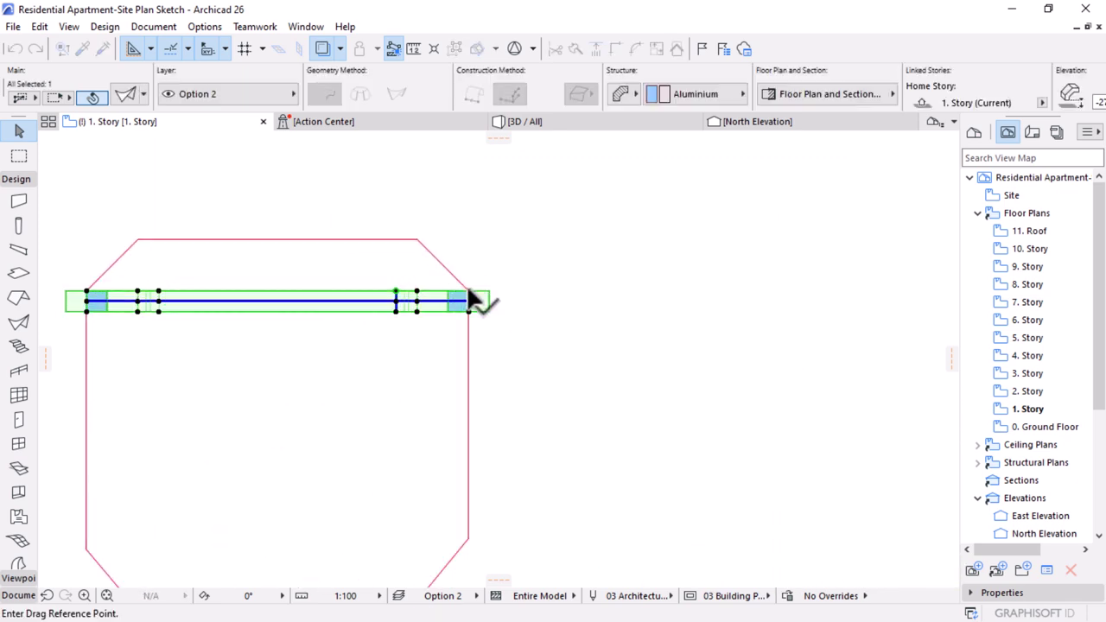
{"action": "left_click", "coordinate": [468, 292]}
{"action": "scroll", "coordinate": [452, 230], "scroll_direction": "down", "scroll_amount": 6}
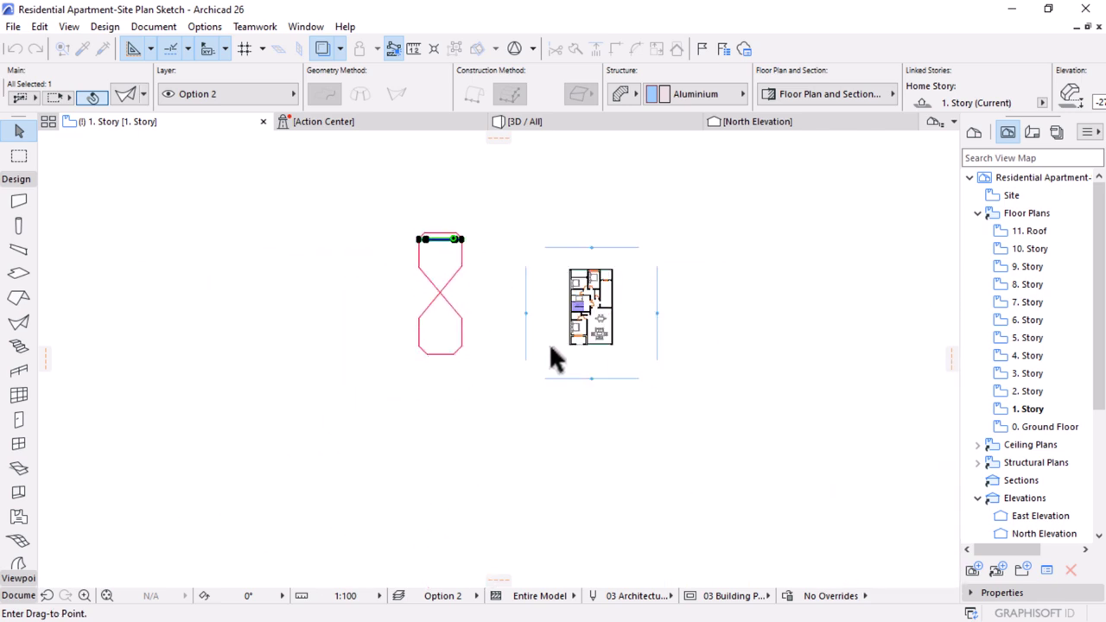
{"action": "scroll", "coordinate": [553, 353], "scroll_direction": "up", "scroll_amount": 3}
{"action": "scroll", "coordinate": [639, 208], "scroll_direction": "up", "scroll_amount": 8}
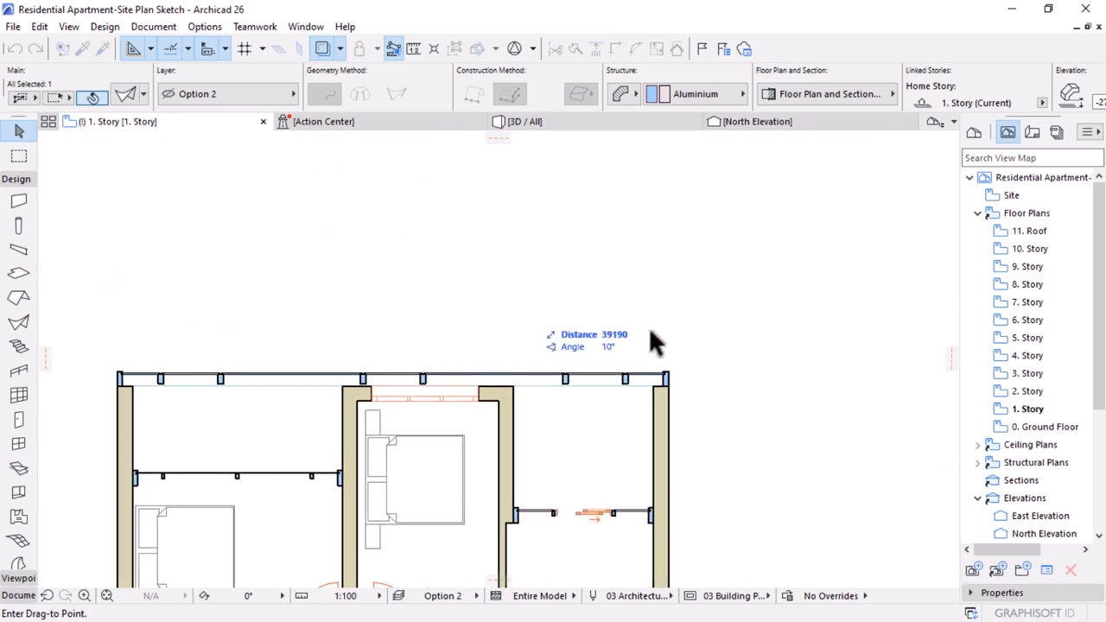
{"action": "left_click", "coordinate": [667, 378]}
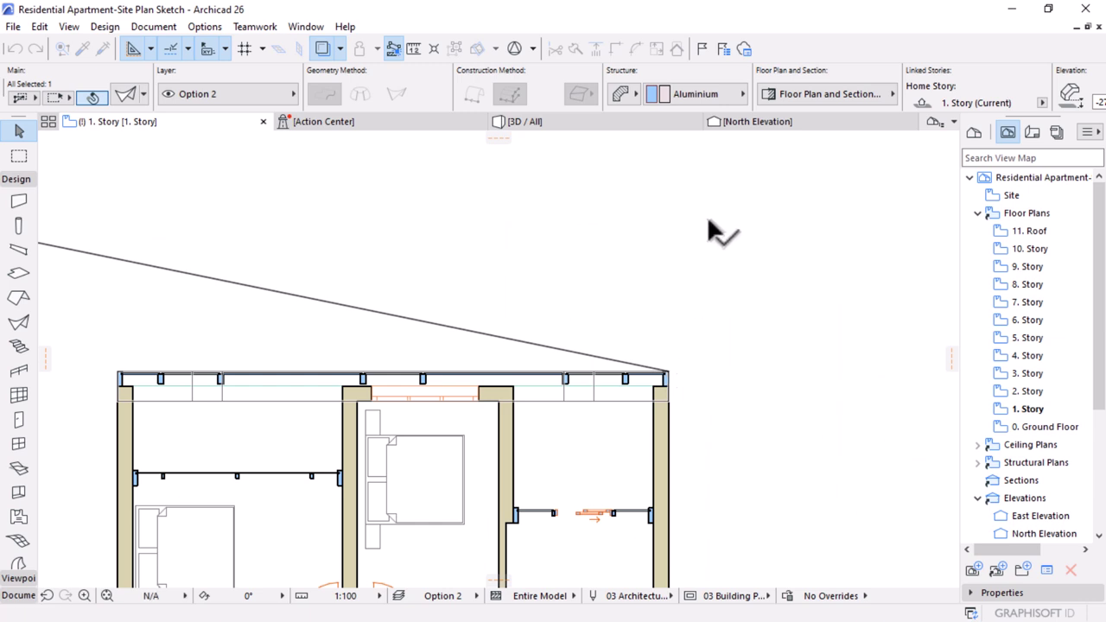
- Shift the shell outward so its inner right corner meets the outer end of the apartment's side wall
{"action": "key", "text": "ctrl+d"}
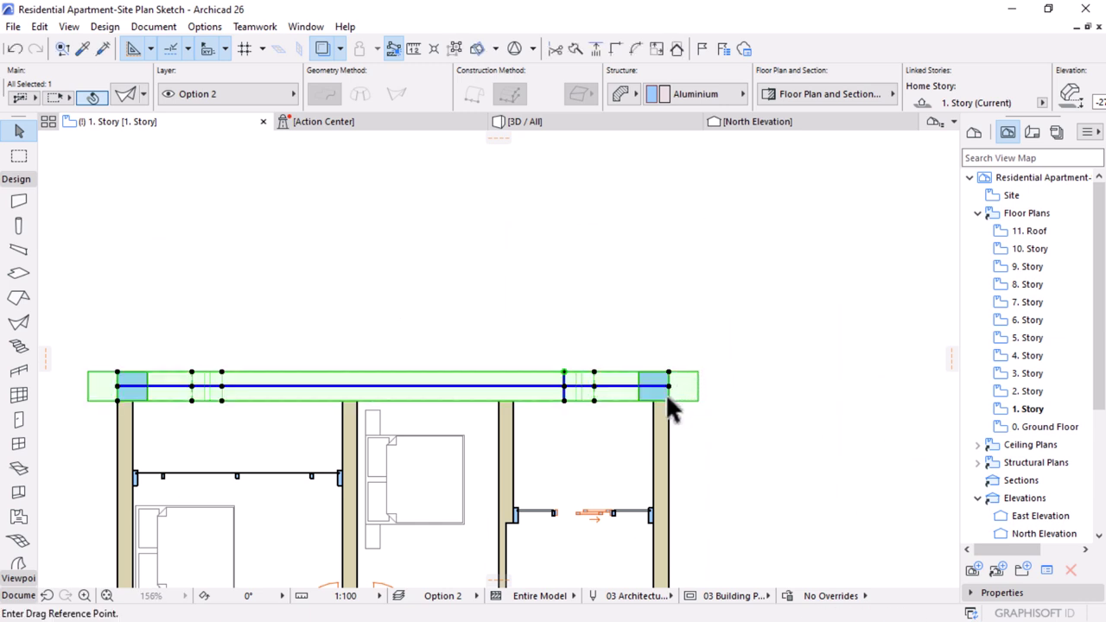
{"action": "left_click", "coordinate": [667, 399]}
{"action": "left_click", "coordinate": [670, 385]}
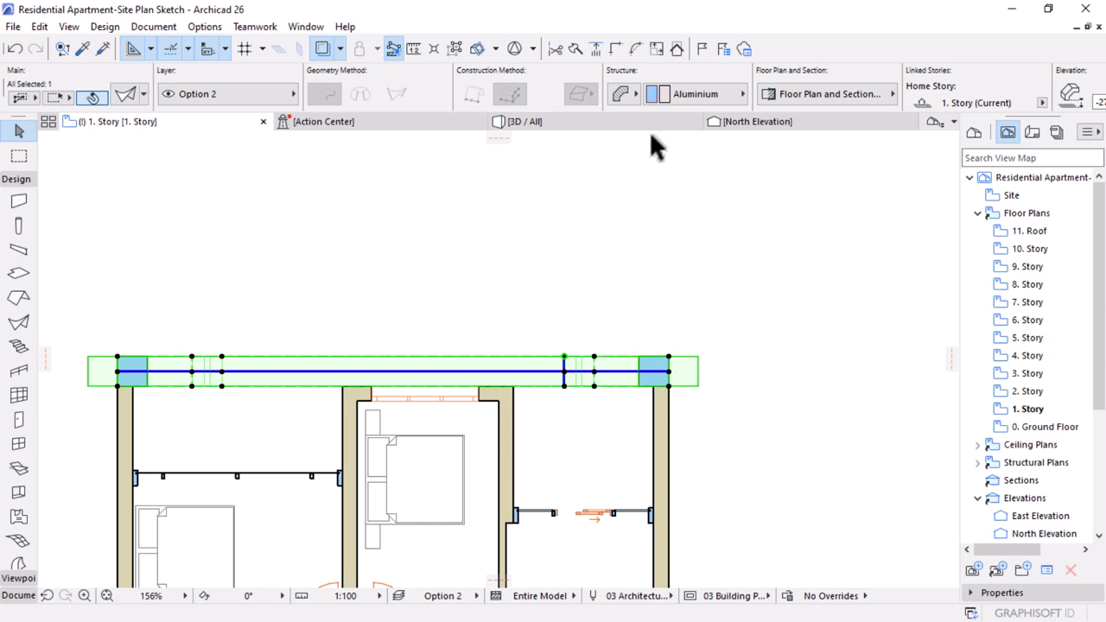
- Set the hourglass shell's elevation to 0 relative to its home story in the 3D view
{"action": "left_click", "coordinate": [589, 121]}
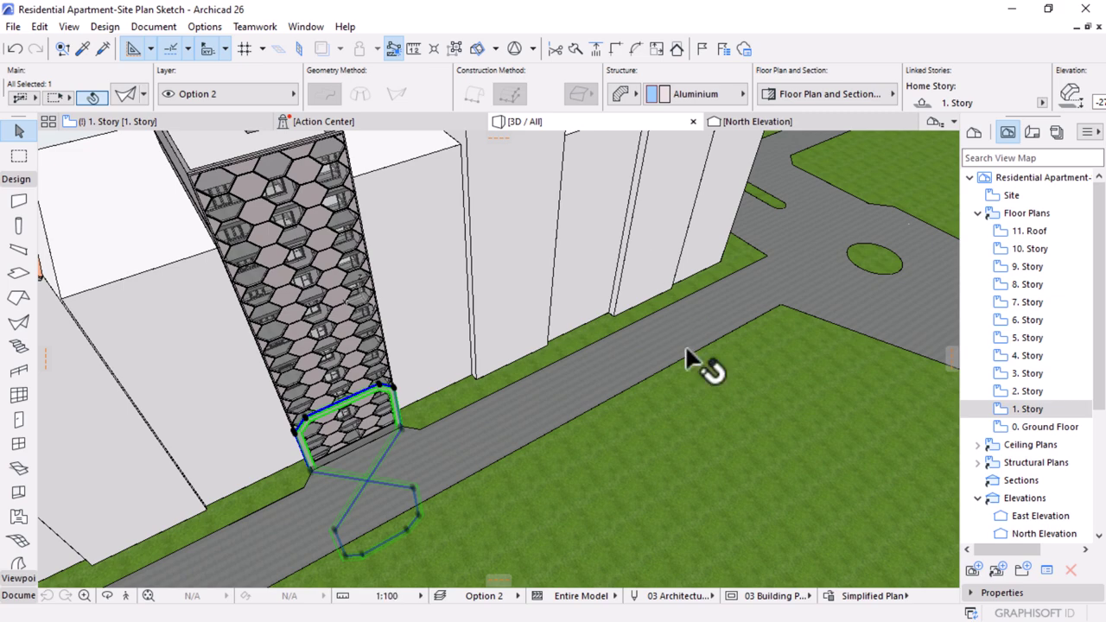
{"action": "scroll", "coordinate": [685, 344], "scroll_direction": "down", "scroll_amount": 3}
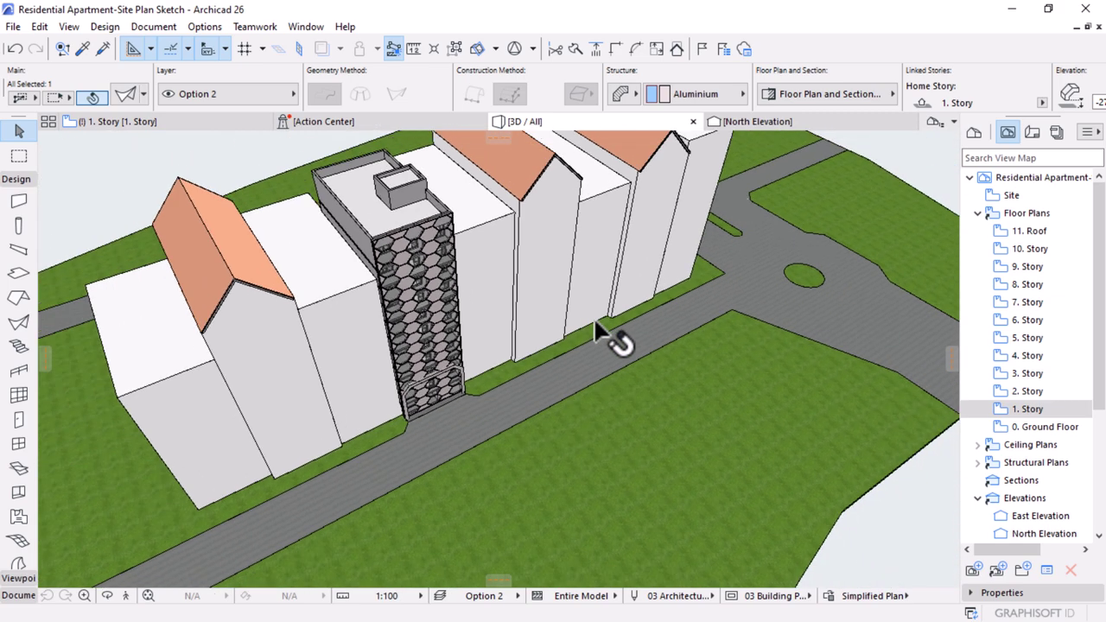
{"action": "scroll", "coordinate": [934, 89], "scroll_direction": "down", "scroll_amount": 2}
{"action": "left_click", "coordinate": [945, 102]}
{"action": "type", "text": "0"}
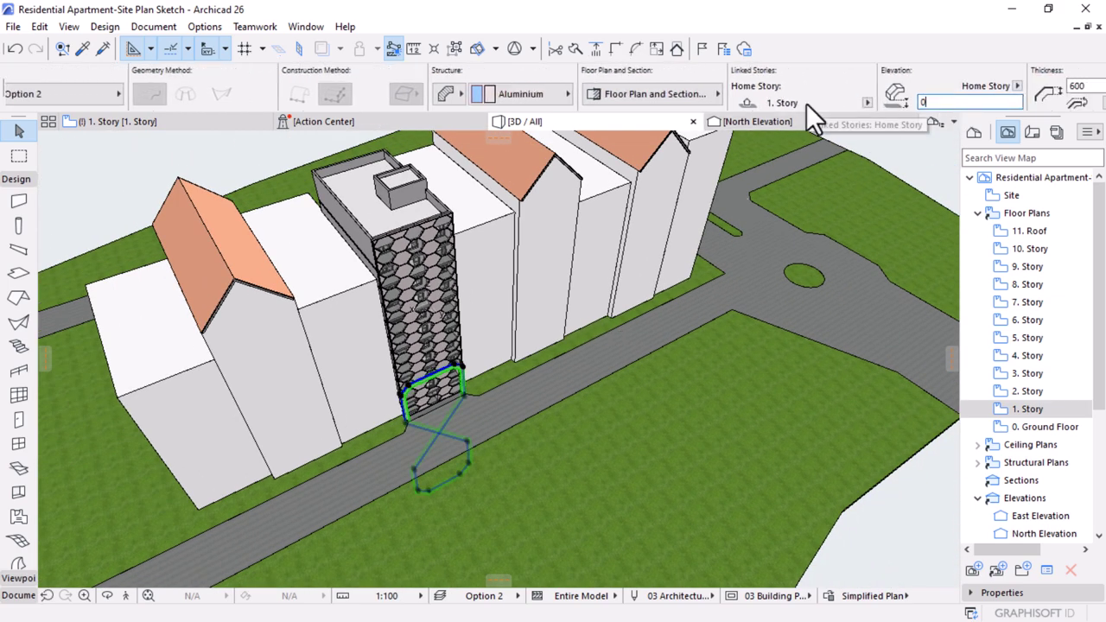
{"action": "key", "text": "Return"}
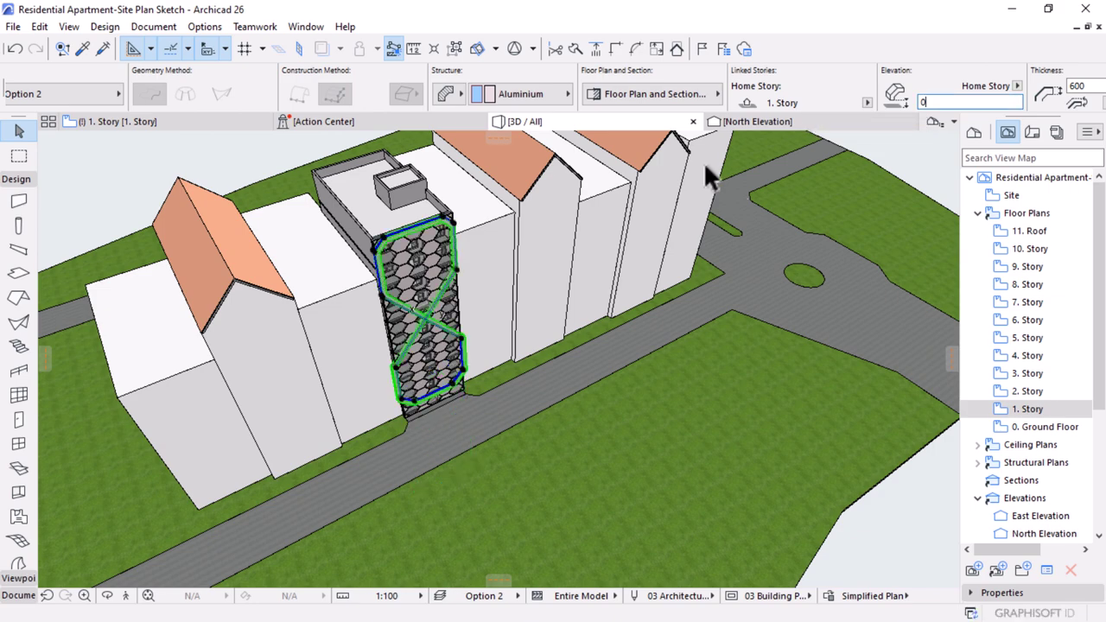
- Set the hourglass shell's thickness to 1000 and deselect it
{"action": "middle_click_drag", "start_coordinate": [703, 162], "coordinate": [445, 382], "text": "shift"}
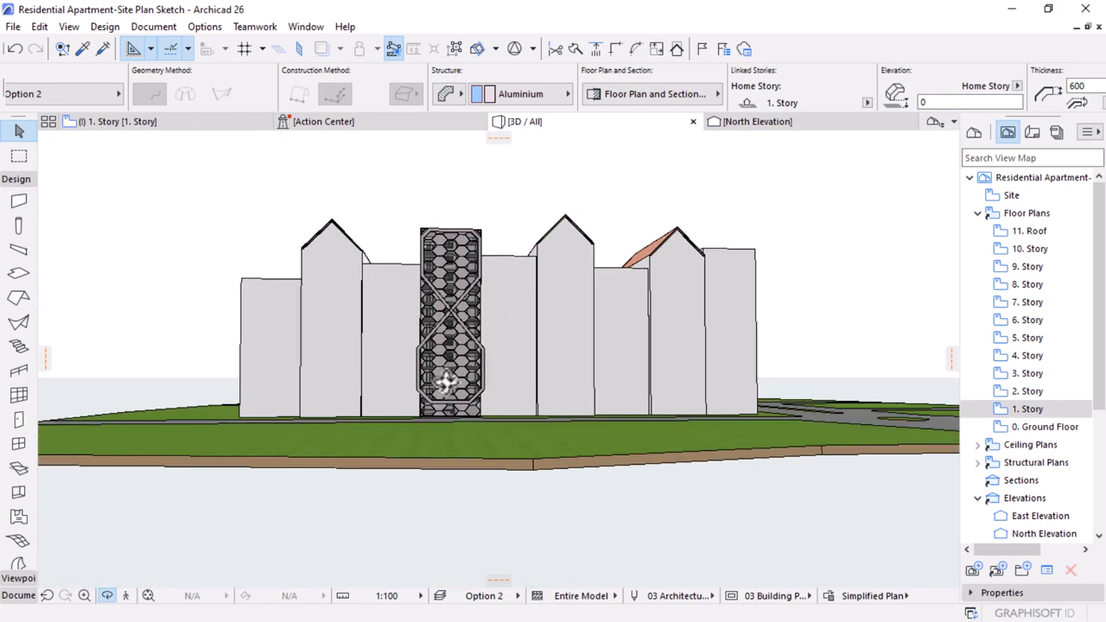
{"action": "scroll", "coordinate": [446, 382], "scroll_direction": "up", "scroll_amount": 5}
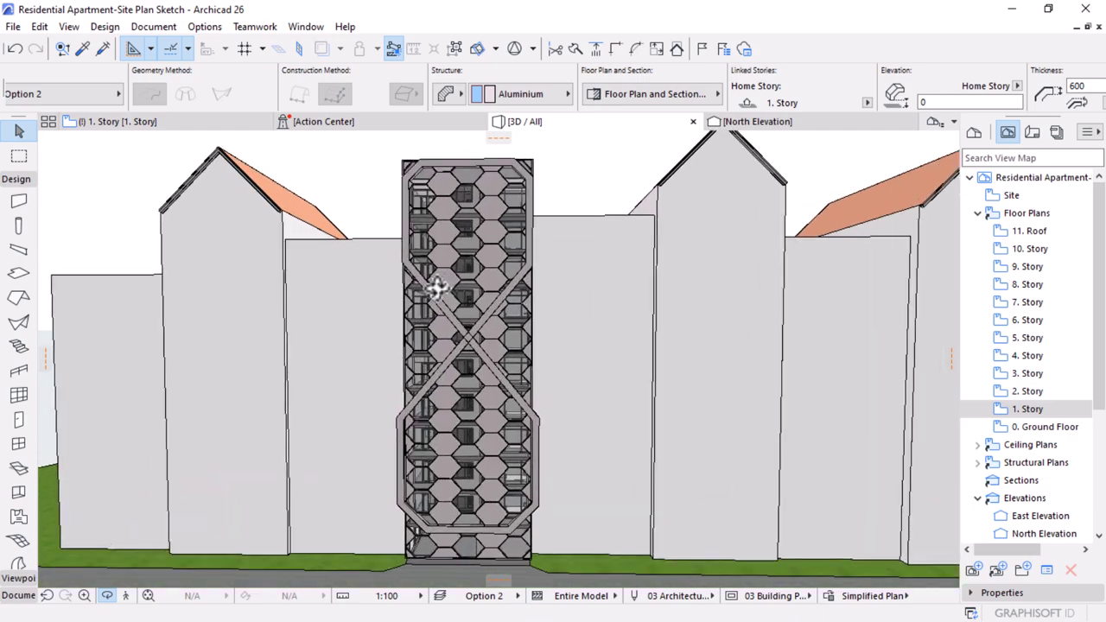
{"action": "middle_click_drag", "start_coordinate": [437, 290], "coordinate": [446, 348], "text": "shift"}
{"action": "scroll", "coordinate": [450, 345], "scroll_direction": "up", "scroll_amount": 3}
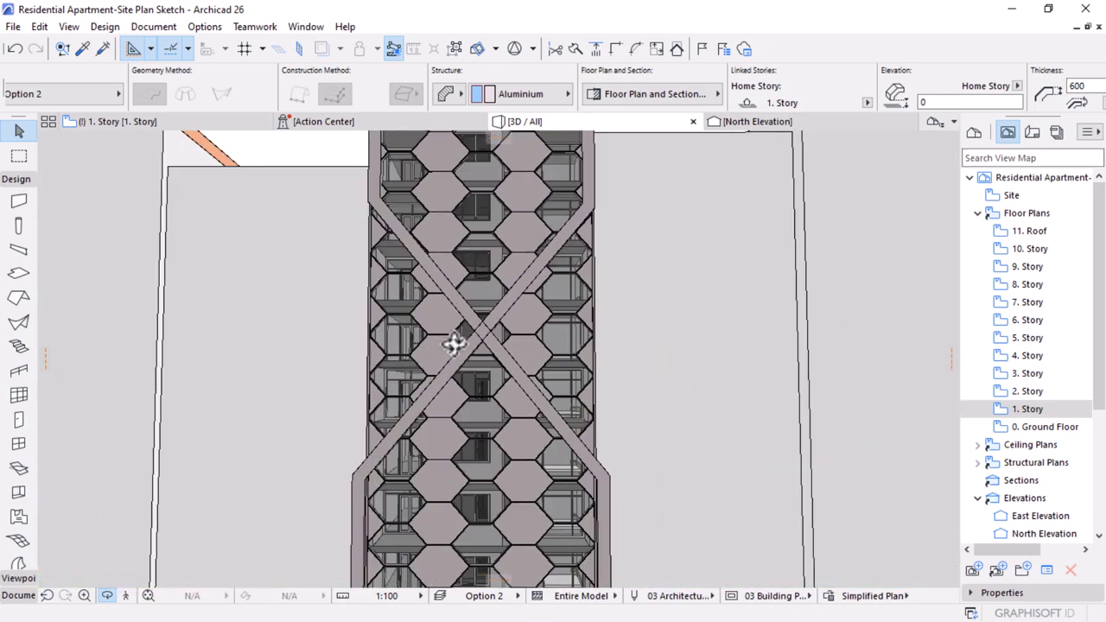
{"action": "scroll", "coordinate": [452, 344], "scroll_direction": "up", "scroll_amount": 2}
{"action": "left_click", "coordinate": [499, 321]}
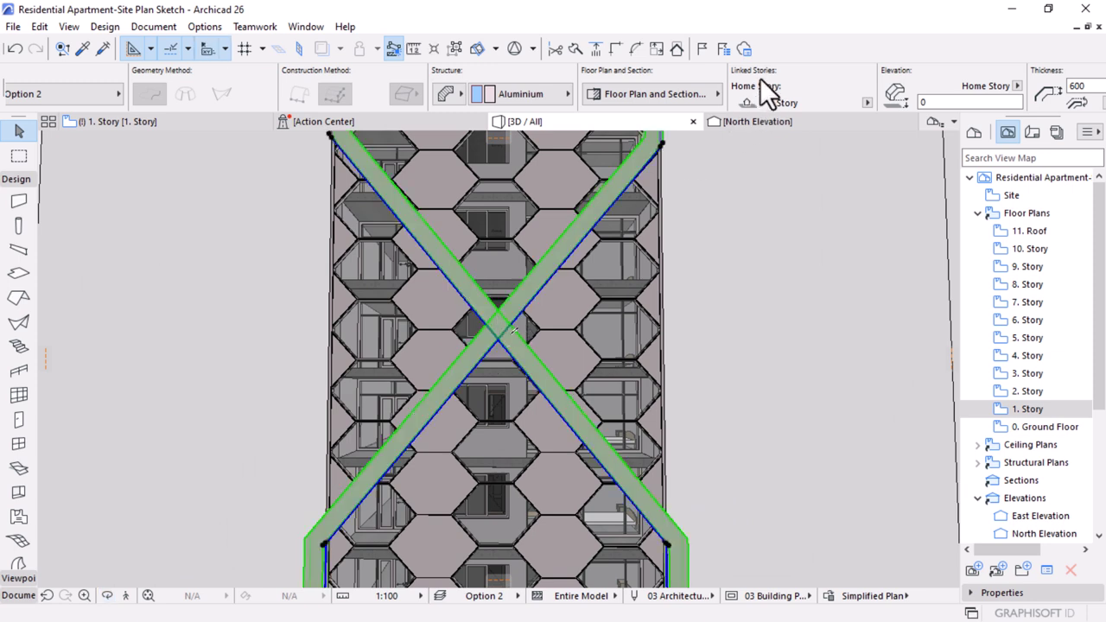
{"action": "scroll", "coordinate": [760, 77], "scroll_direction": "down", "scroll_amount": 5}
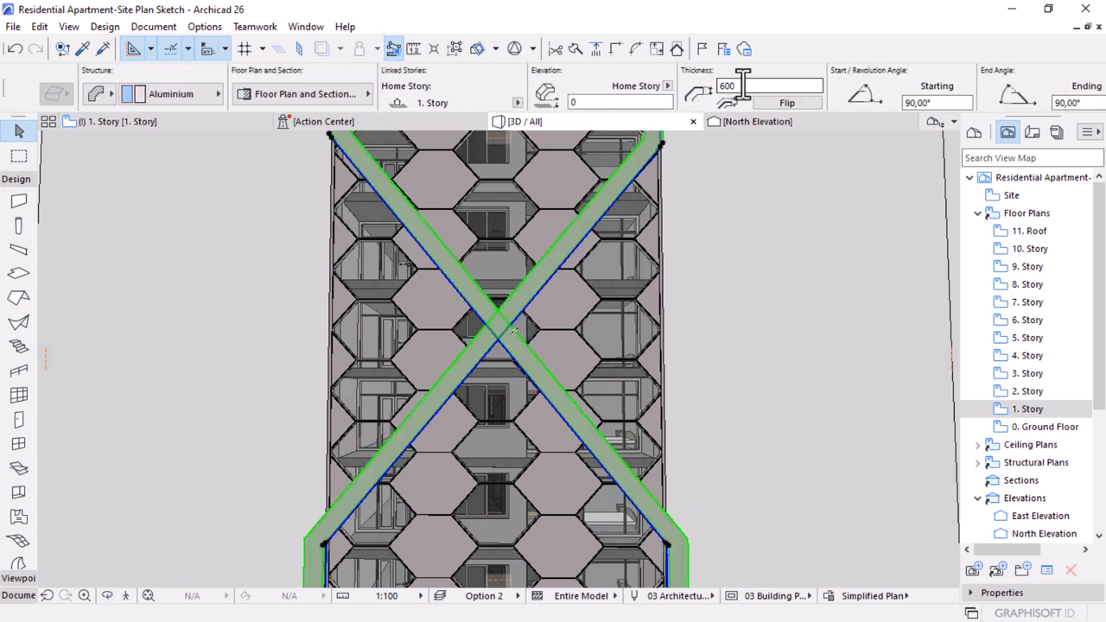
{"action": "left_click", "coordinate": [742, 87]}
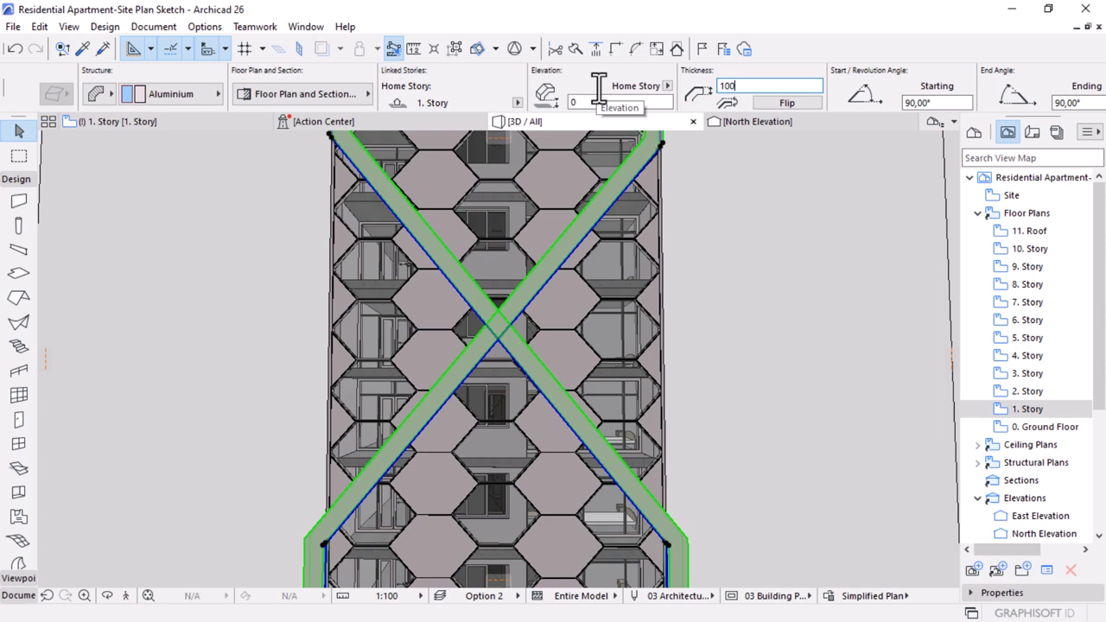
{"action": "type", "text": "1000"}
{"action": "key", "text": "Return"}
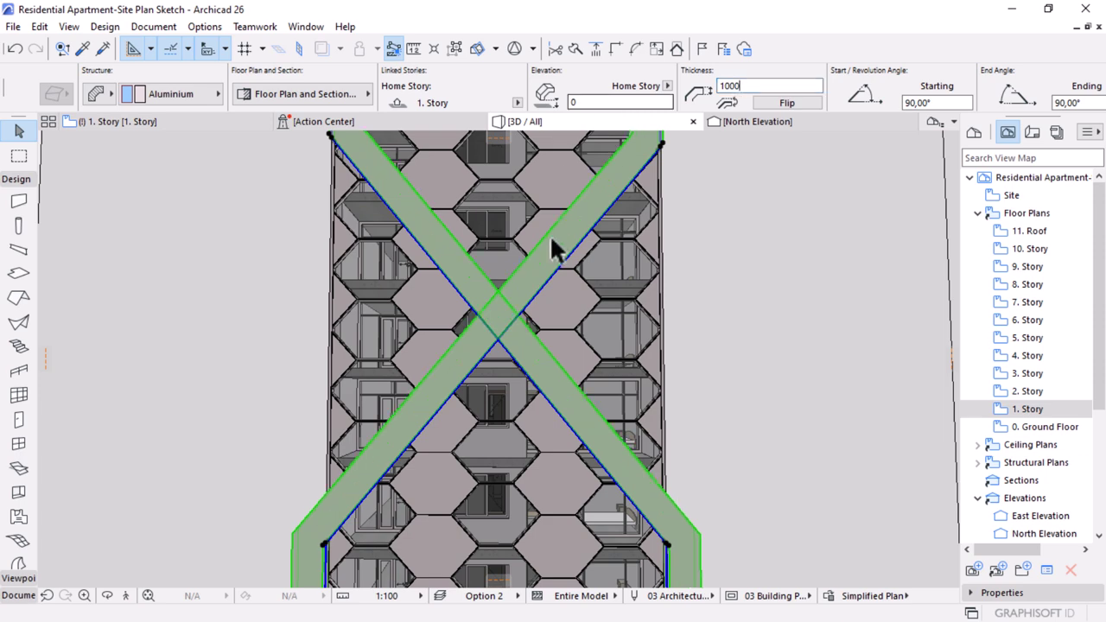
{"action": "scroll", "coordinate": [499, 265], "scroll_direction": "down", "scroll_amount": 3}
{"action": "scroll", "coordinate": [501, 306], "scroll_direction": "down", "scroll_amount": 5}
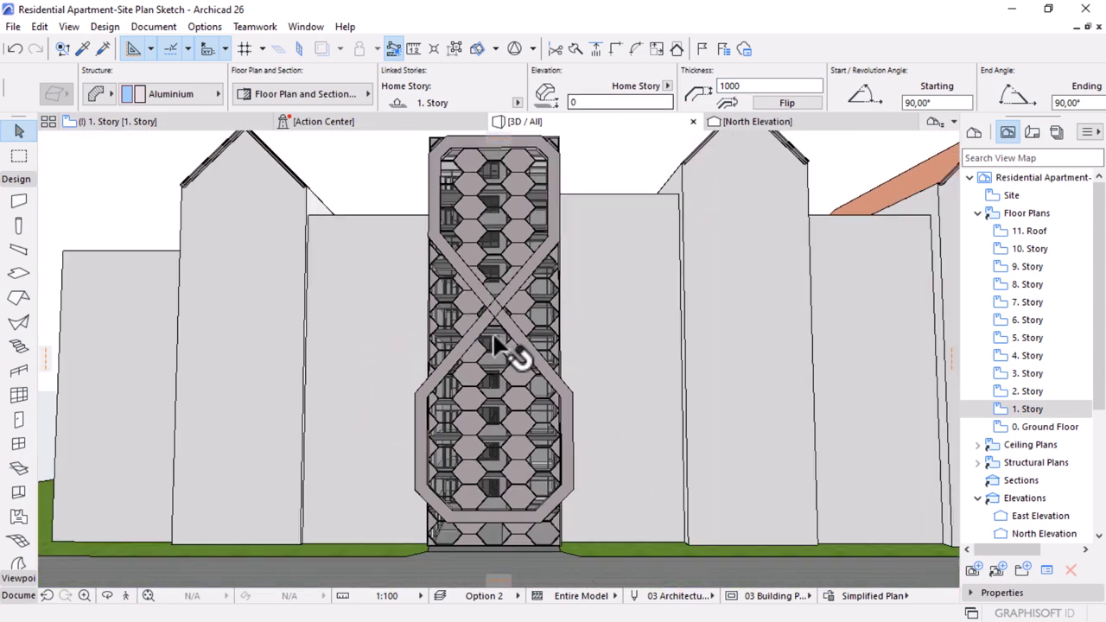
{"action": "left_click", "coordinate": [494, 344]}
{"action": "key", "text": "Escape"}
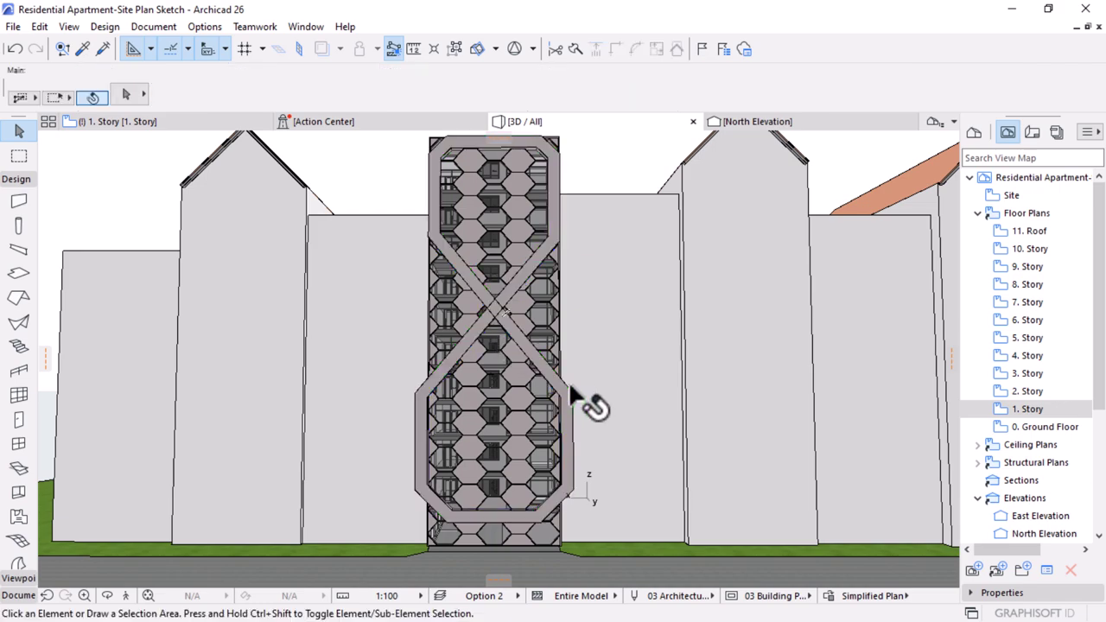
- Examine how the shell's lower end meets the honeycomb facade above the ground floor in 3D, and return to the 1. Story plan
{"action": "middle_click_drag", "start_coordinate": [570, 393], "coordinate": [614, 466], "text": "shift"}
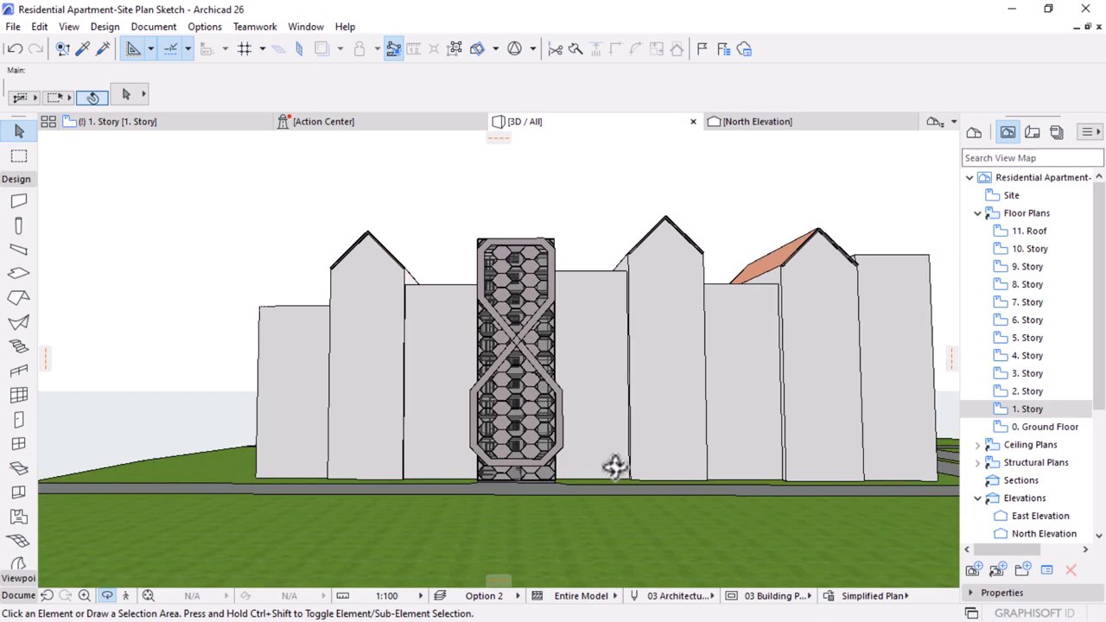
{"action": "scroll", "coordinate": [503, 509], "scroll_direction": "up", "scroll_amount": 7}
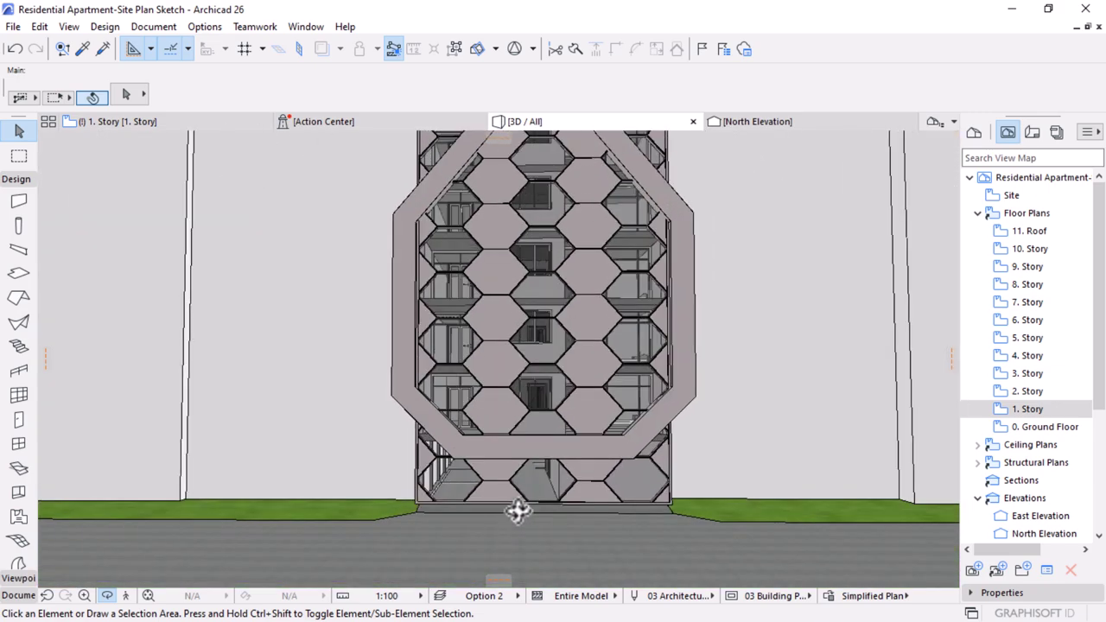
{"action": "middle_click_drag", "start_coordinate": [516, 511], "coordinate": [573, 485], "text": "shift"}
{"action": "middle_click_drag", "start_coordinate": [459, 489], "coordinate": [461, 463], "text": "shift"}
{"action": "scroll", "coordinate": [471, 490], "scroll_direction": "up", "scroll_amount": 2}
{"action": "scroll", "coordinate": [471, 491], "scroll_direction": "up", "scroll_amount": 1}
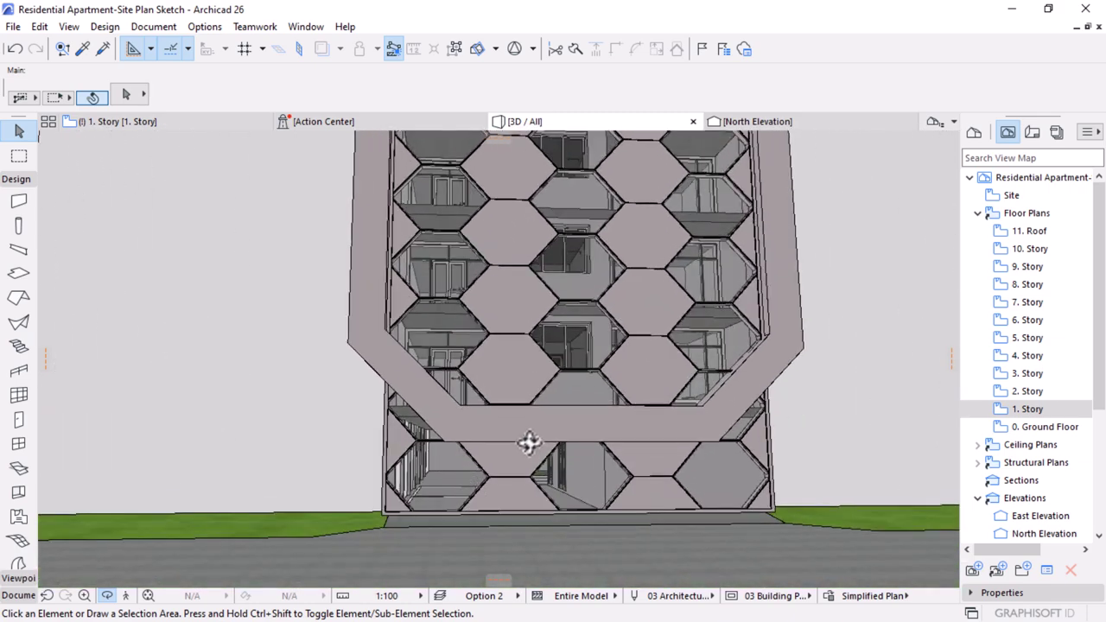
{"action": "middle_click_drag", "start_coordinate": [449, 501], "coordinate": [484, 523], "text": "shift"}
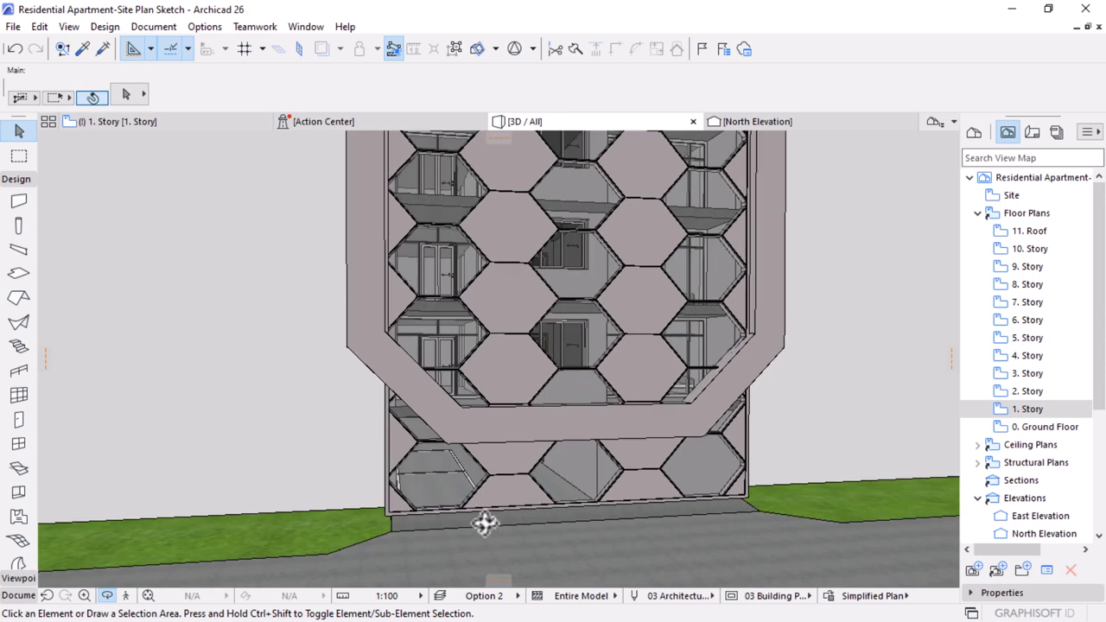
{"action": "middle_click_drag", "start_coordinate": [553, 449], "coordinate": [563, 445], "text": "shift"}
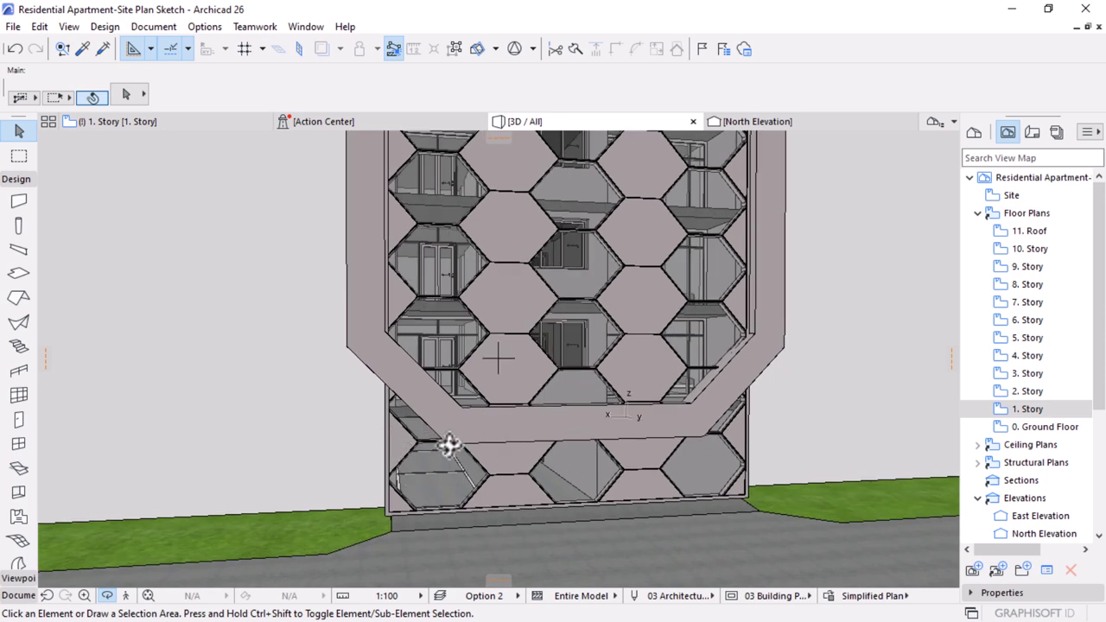
{"action": "middle_click_drag", "start_coordinate": [449, 444], "coordinate": [487, 456], "text": "shift"}
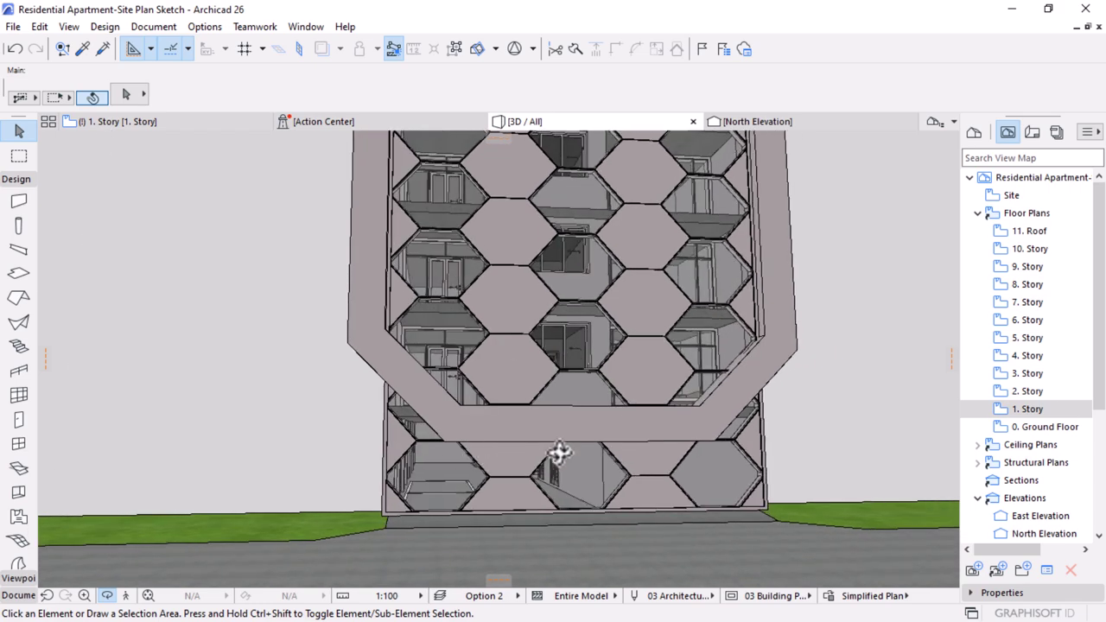
{"action": "scroll", "coordinate": [526, 419], "scroll_direction": "down", "scroll_amount": 6}
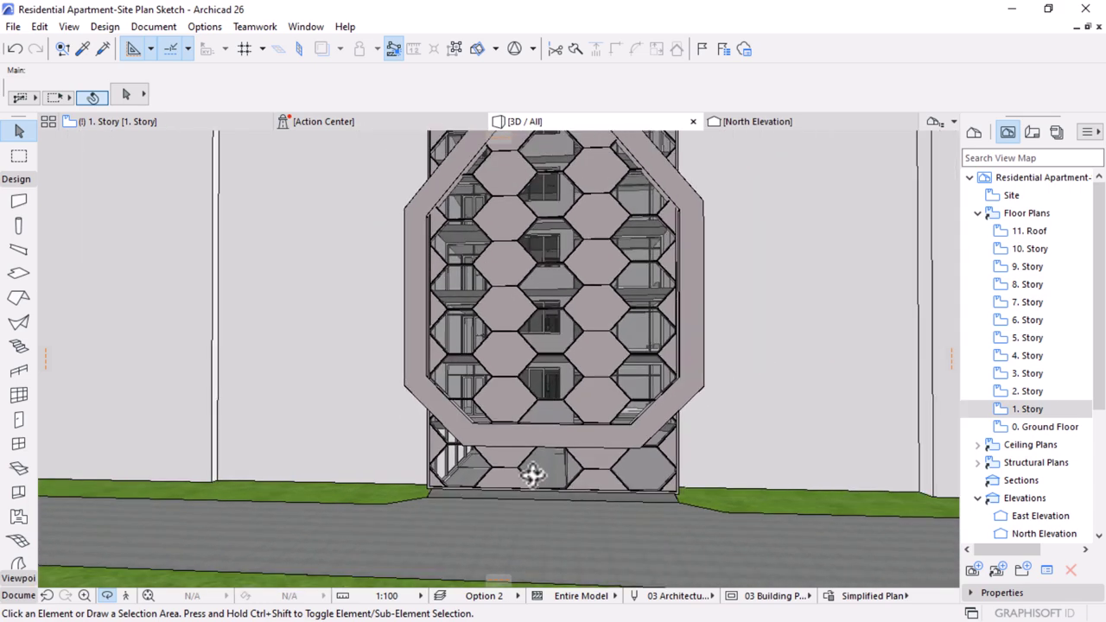
{"action": "mouse_move", "coordinate": [563, 409]}
{"action": "middle_mouse_down", "text": "shift"}
{"action": "mouse_move", "coordinate": [507, 412]}
{"action": "mouse_move", "coordinate": [570, 419]}
{"action": "middle_mouse_up", "text": "shift"}
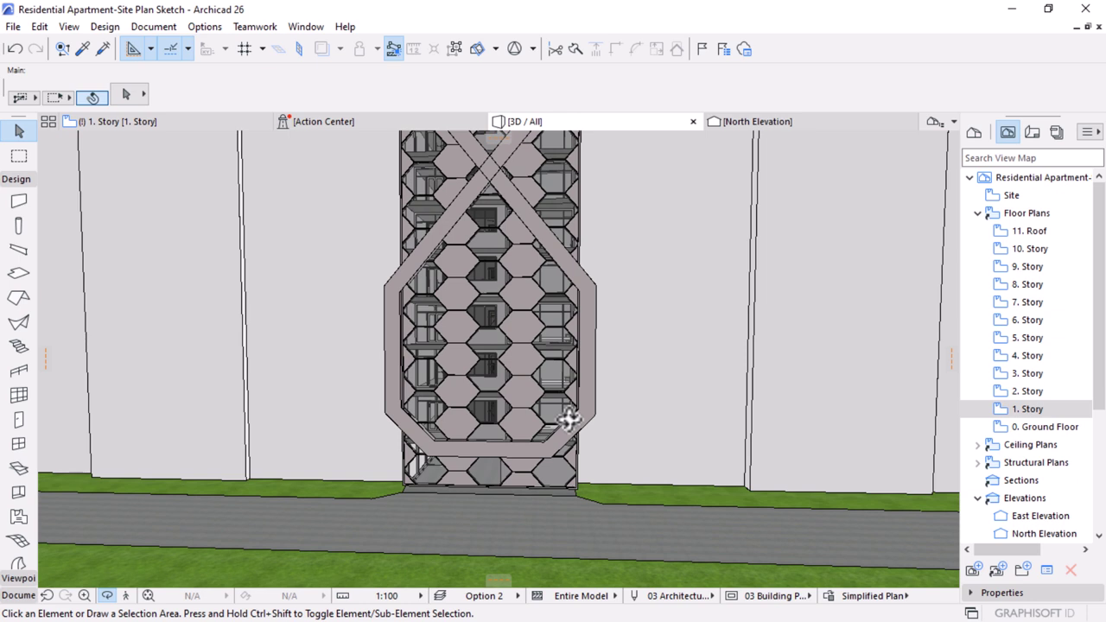
{"action": "left_click", "coordinate": [102, 122]}
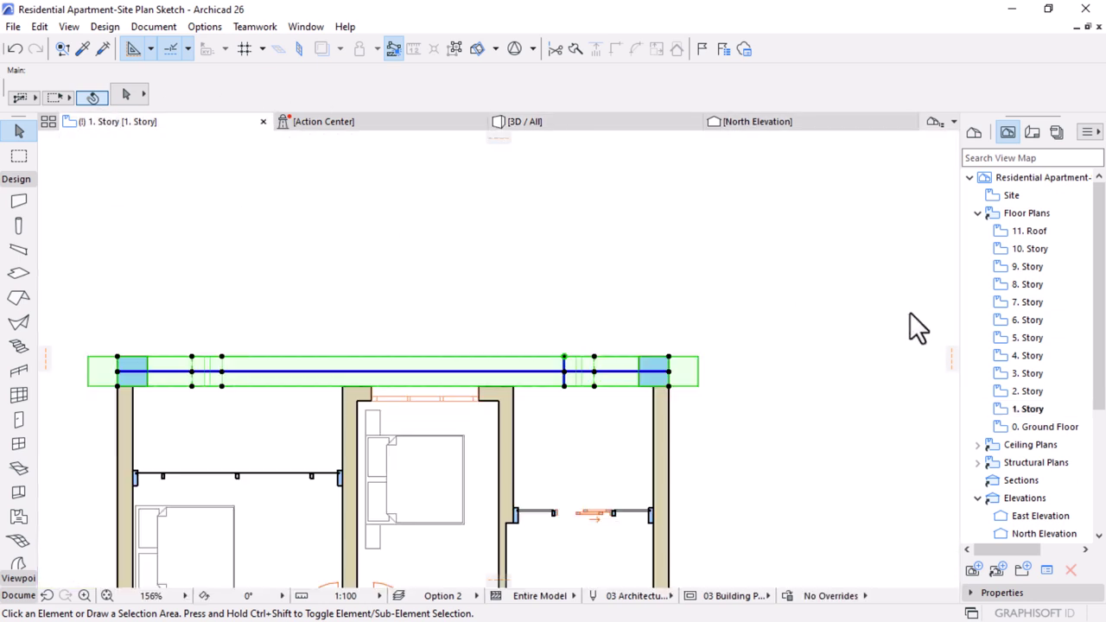
- On the 0. Ground Floor plan, draw a rectangular slab about 5940 by 2608 in front of the parking entrance and select it
{"action": "left_click", "coordinate": [1030, 427]}
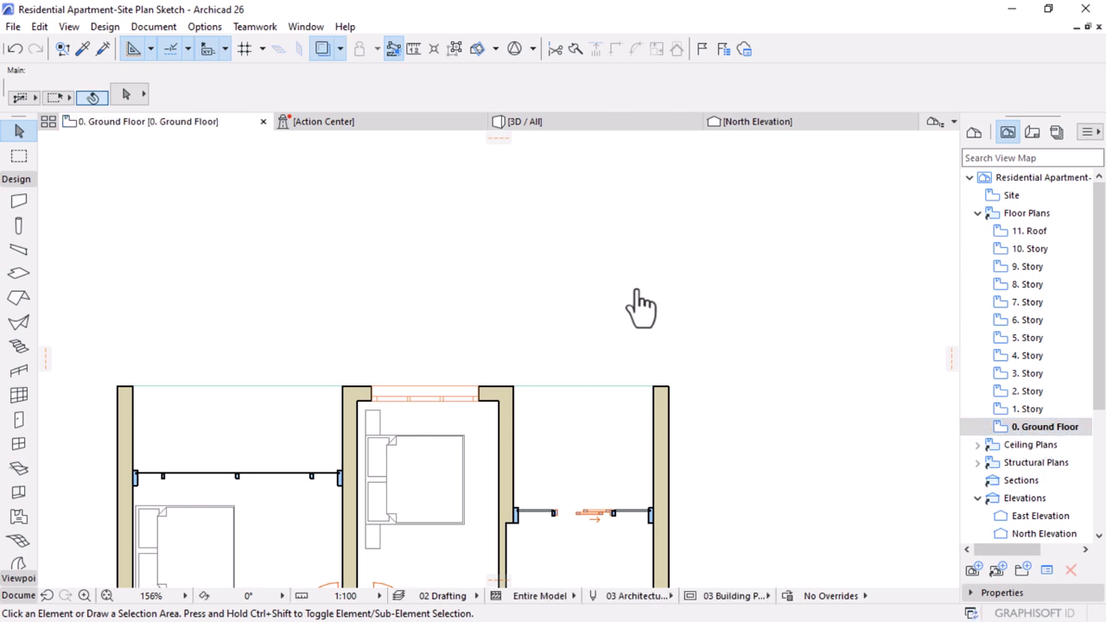
{"action": "scroll", "coordinate": [636, 304], "scroll_direction": "down", "scroll_amount": 4}
{"action": "scroll", "coordinate": [665, 346], "scroll_direction": "up", "scroll_amount": 3}
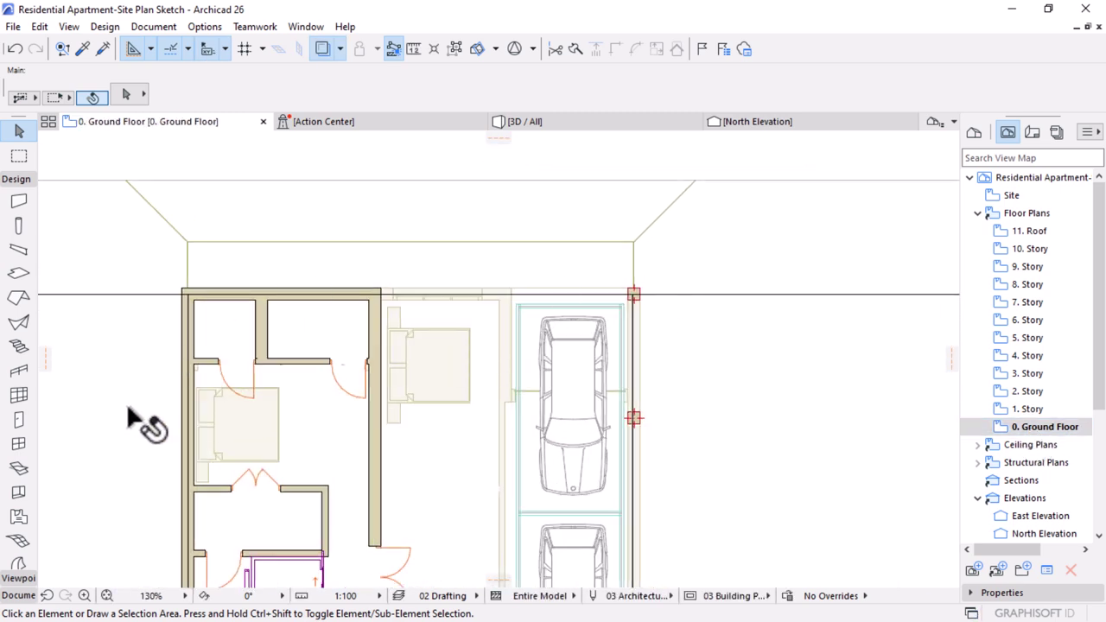
{"action": "left_click", "coordinate": [18, 274]}
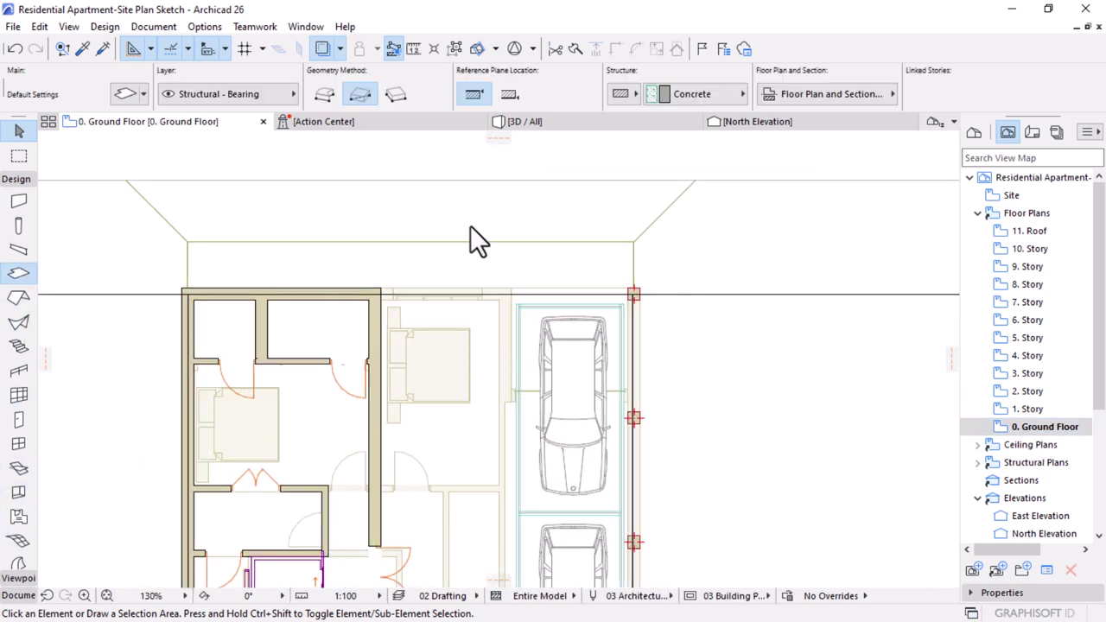
{"action": "left_click", "coordinate": [381, 287]}
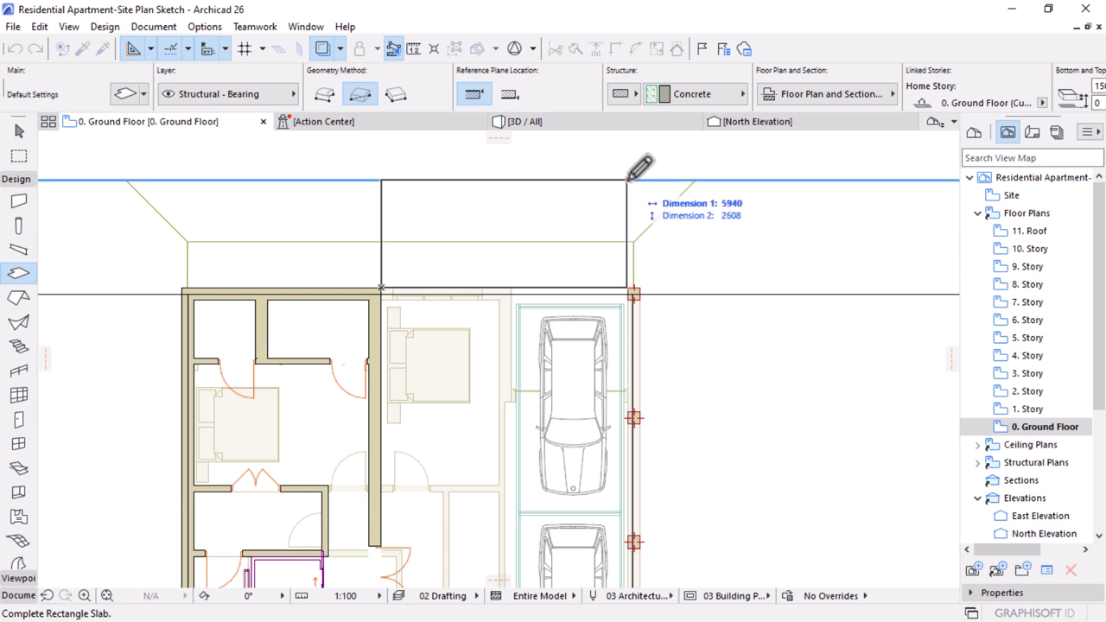
{"action": "left_click", "coordinate": [628, 180]}
{"action": "key", "text": "Escape"}
{"action": "left_click", "coordinate": [629, 212]}
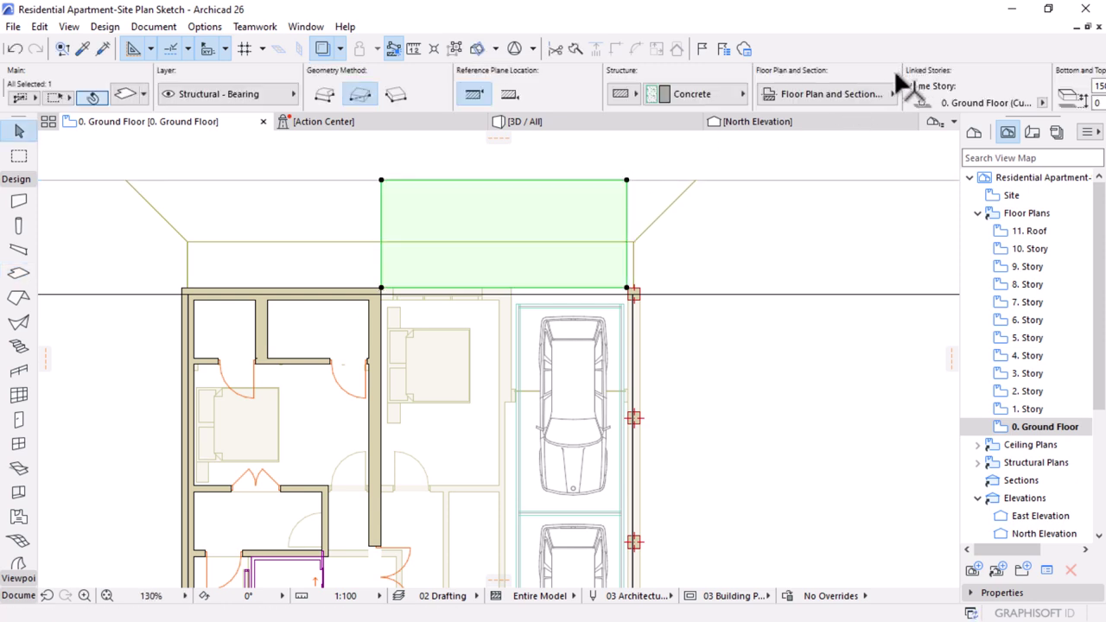
- Set the slab's thickness to 3000 with an offset of 0 and put its reference plane at the bottom
{"action": "scroll", "coordinate": [898, 83], "scroll_direction": "right", "scroll_amount": 10}
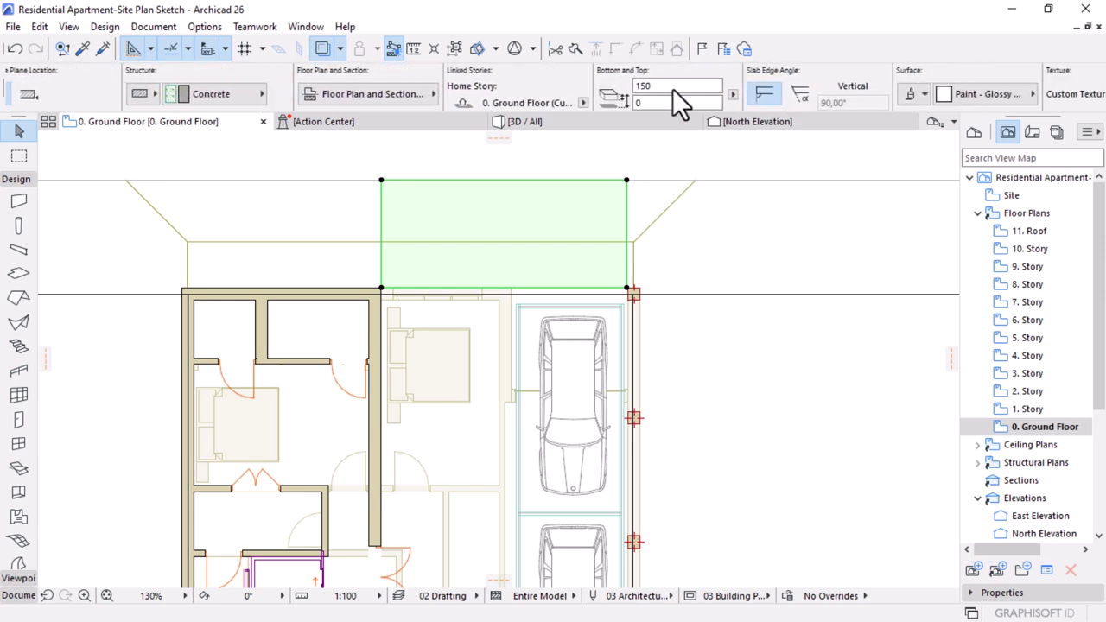
{"action": "left_click", "coordinate": [593, 87]}
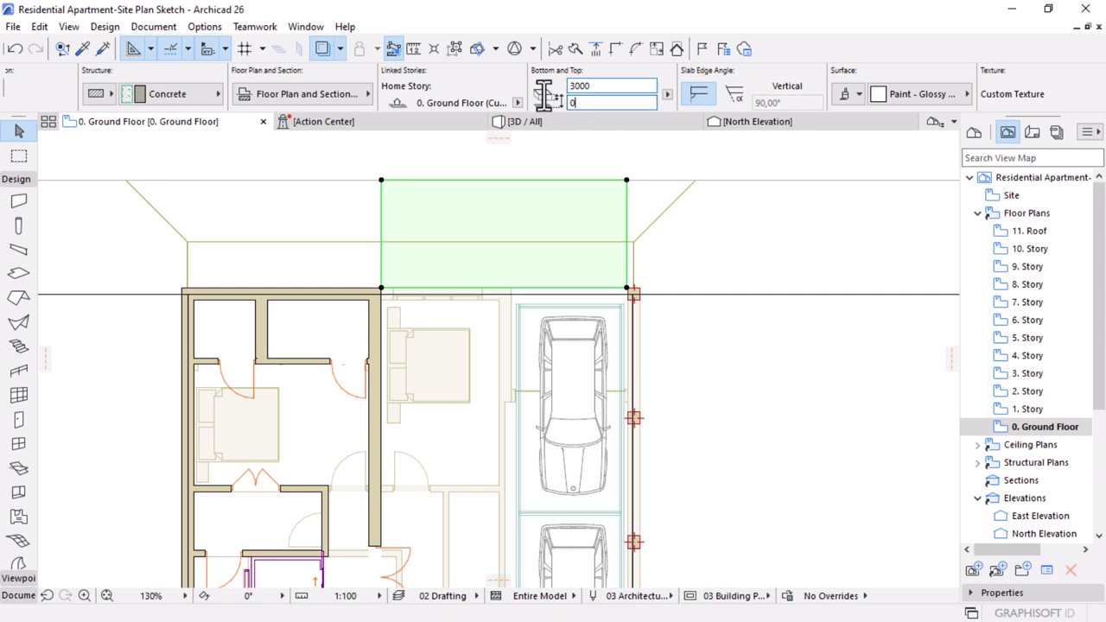
{"action": "scroll", "coordinate": [329, 98], "scroll_direction": "left", "scroll_amount": 9}
{"action": "scroll", "coordinate": [355, 97], "scroll_direction": "left", "scroll_amount": 5}
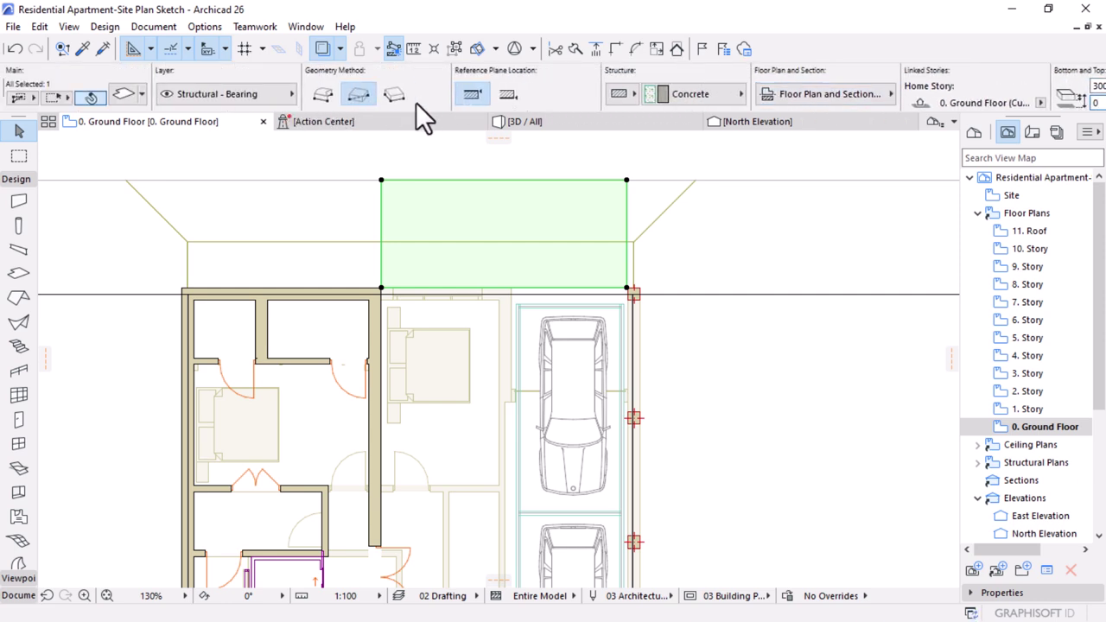
{"action": "left_click", "coordinate": [508, 95]}
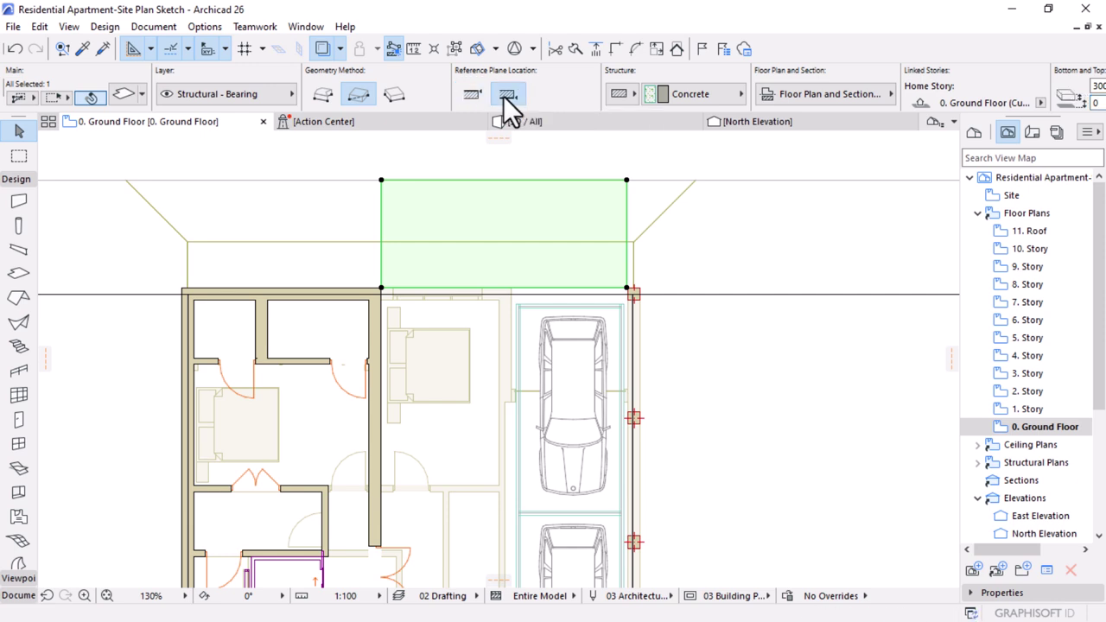
- In the 3D view, add the Option 2 honeycomb curtain wall as the target of a solid element operation
{"action": "left_click", "coordinate": [540, 122]}
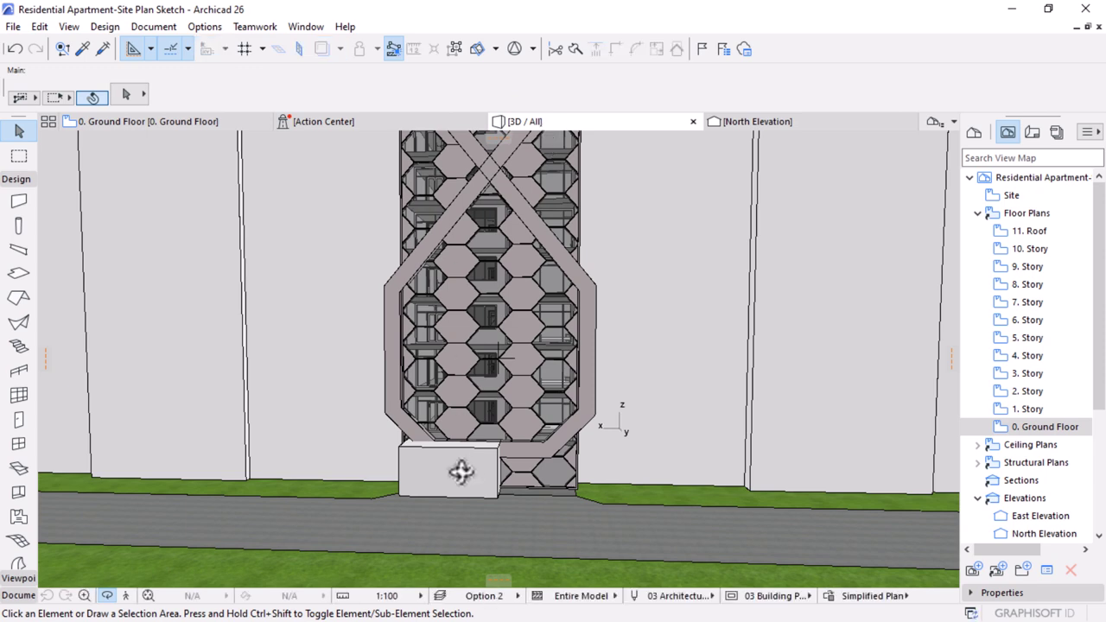
{"action": "left_click_drag", "start_coordinate": [461, 469], "coordinate": [610, 473]}
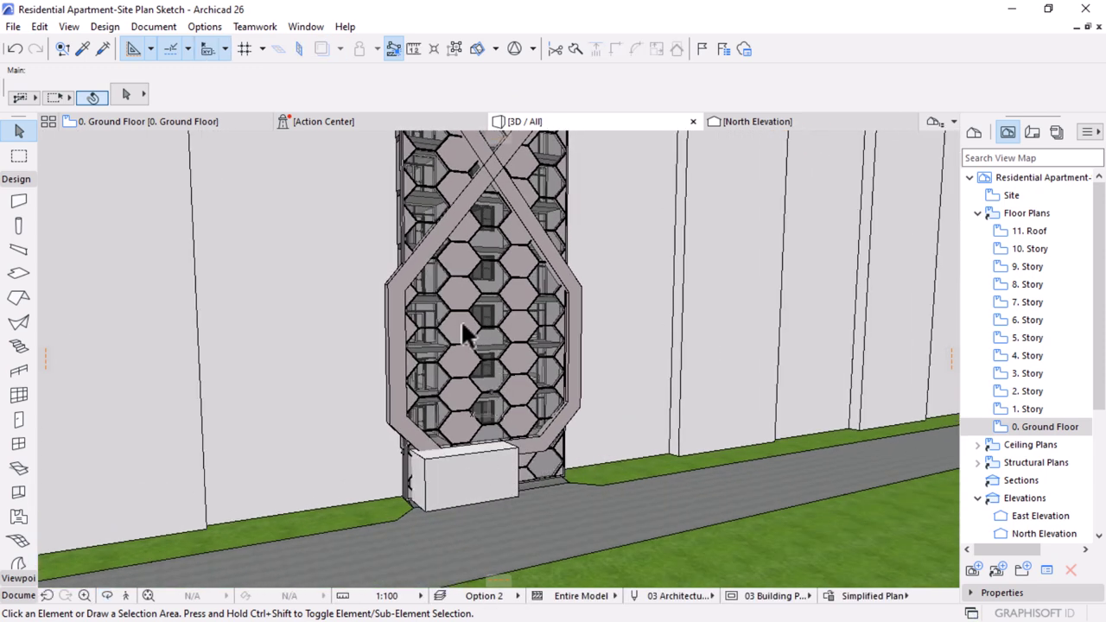
{"action": "mouse_move", "coordinate": [462, 328]}
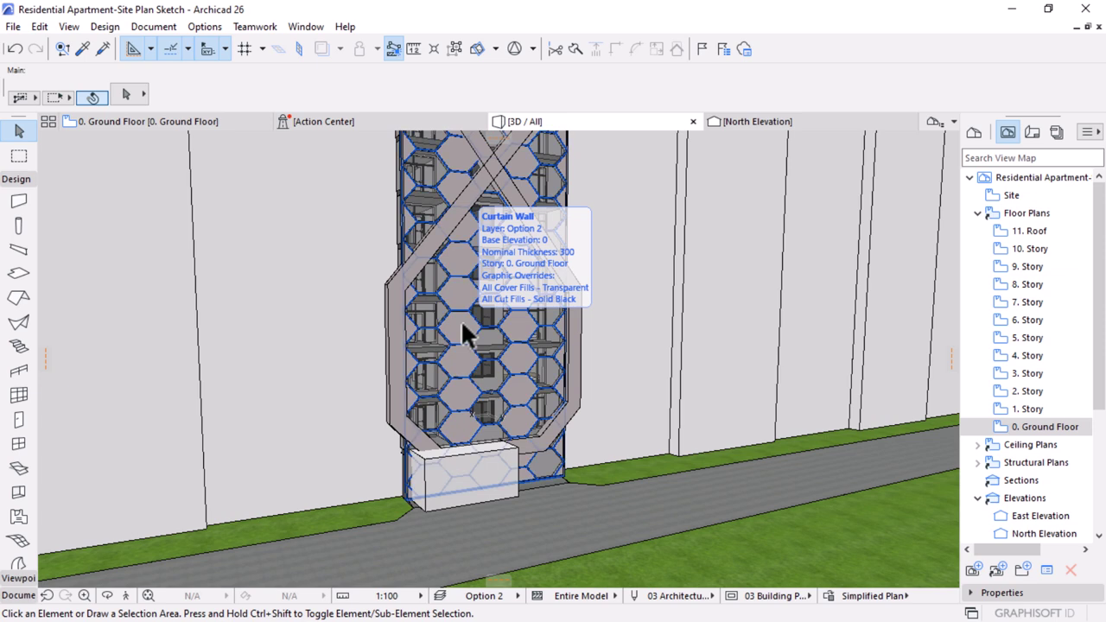
{"action": "left_click", "coordinate": [462, 328]}
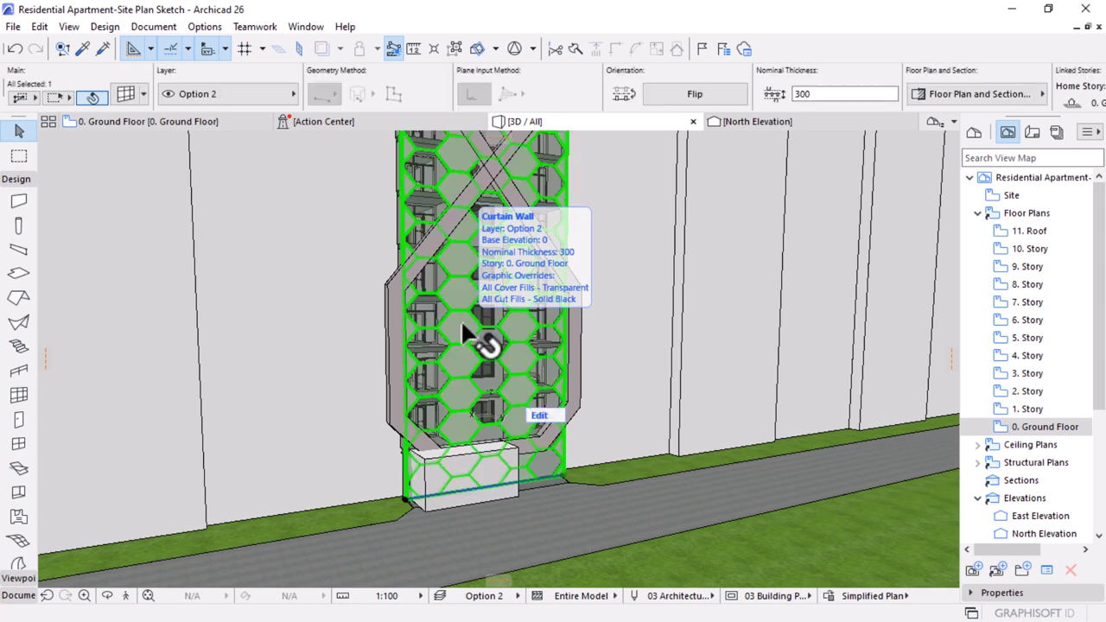
{"action": "right_click", "coordinate": [462, 328]}
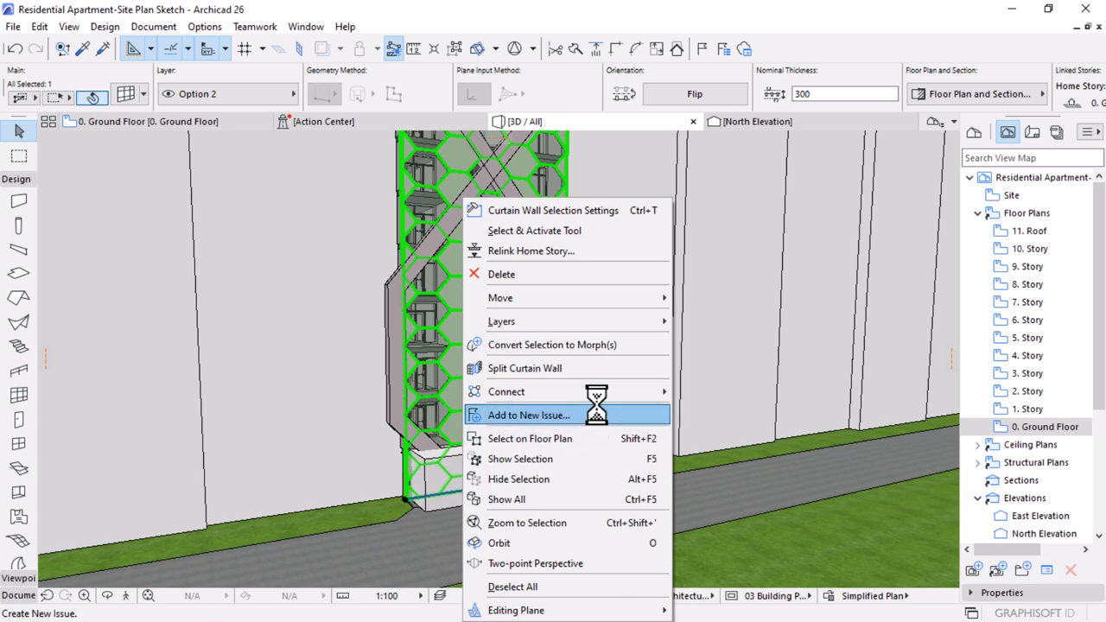
{"action": "mouse_move", "coordinate": [608, 391]}
{"action": "left_click", "coordinate": [721, 434]}
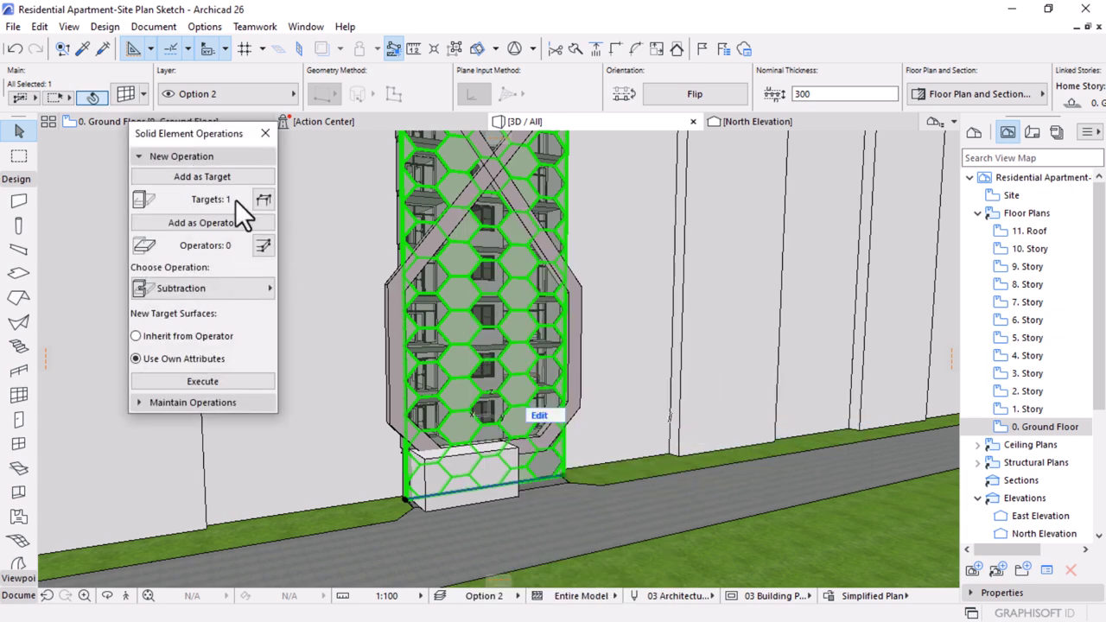
{"action": "left_click", "coordinate": [195, 178]}
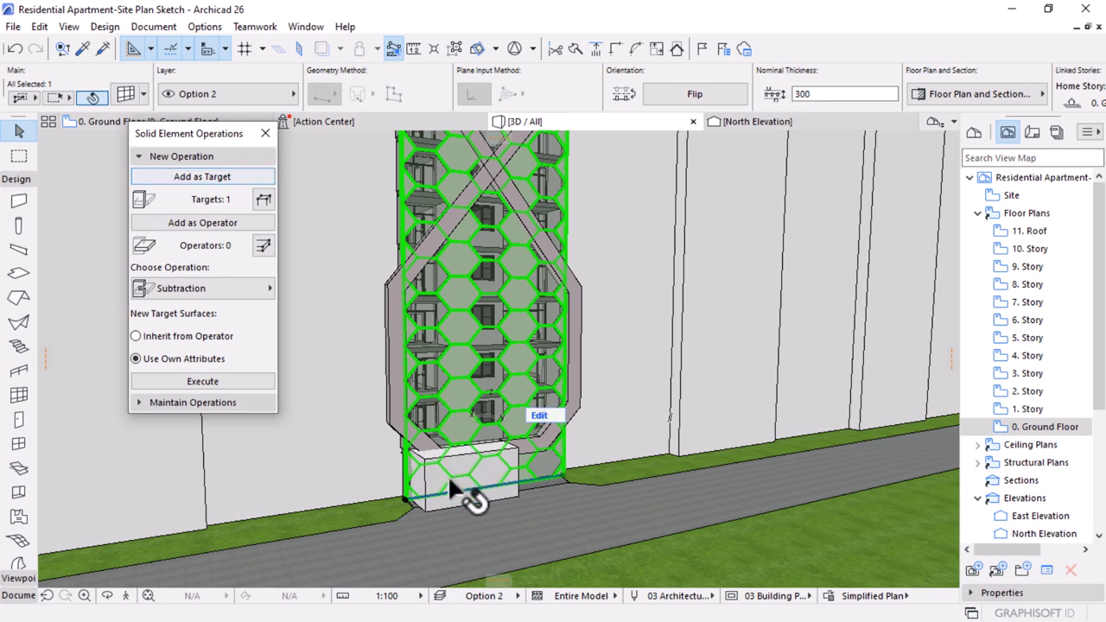
- Add the ground-floor slab as operator and execute the Subtraction on the honeycomb curtain wall
{"action": "left_click", "coordinate": [423, 507]}
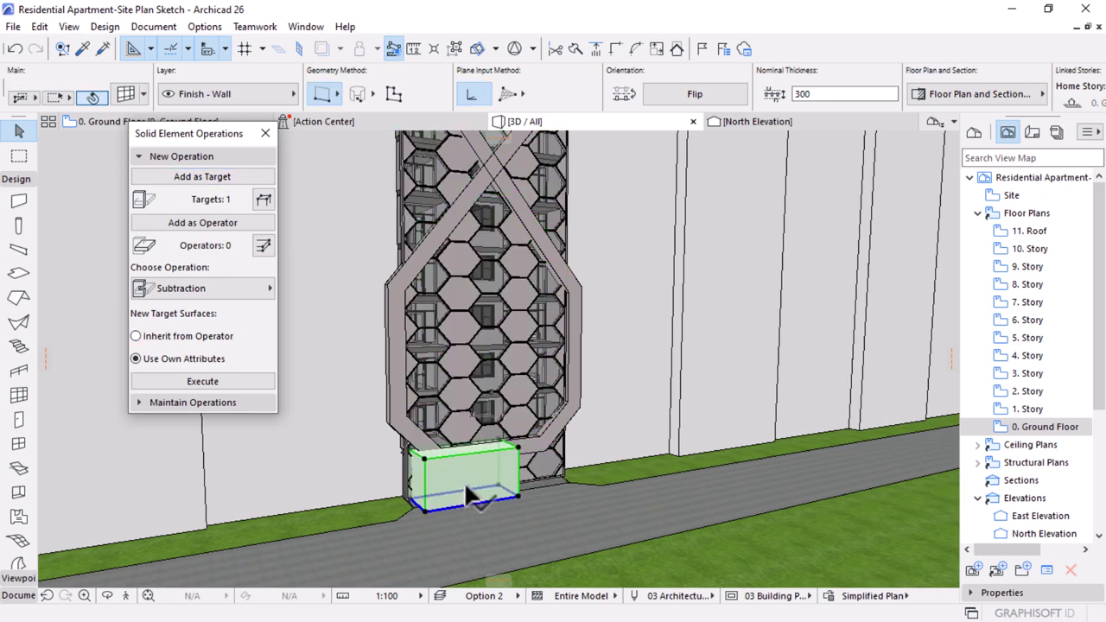
{"action": "left_click", "coordinate": [191, 220]}
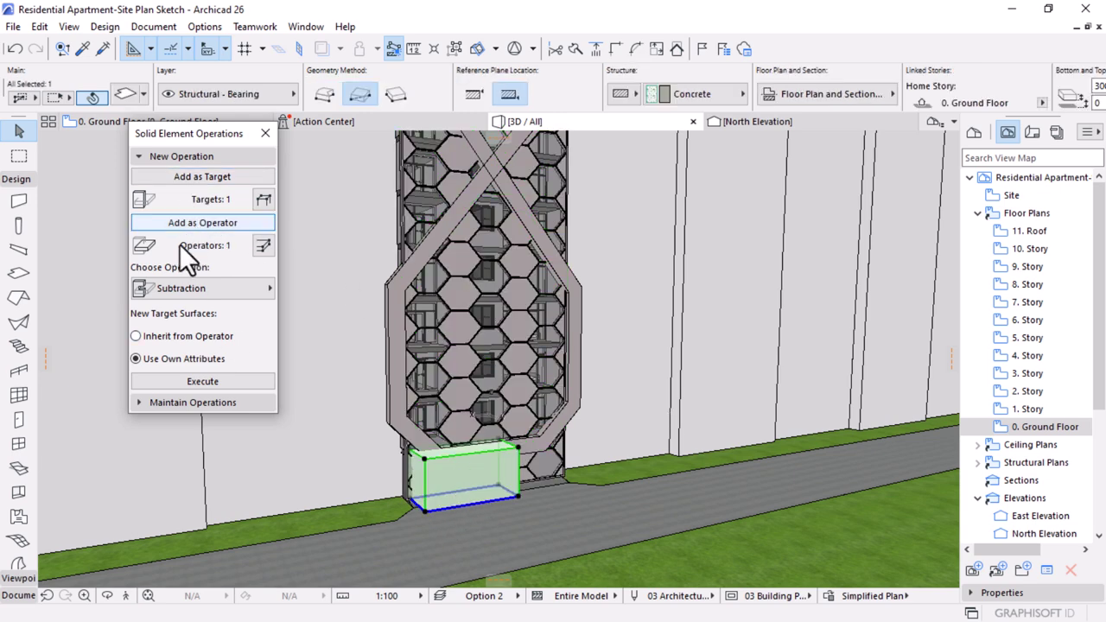
{"action": "left_click", "coordinate": [218, 387]}
- Select the ground-floor cutting slab and assign it to the - Hidden layer
{"action": "left_click", "coordinate": [454, 477]}
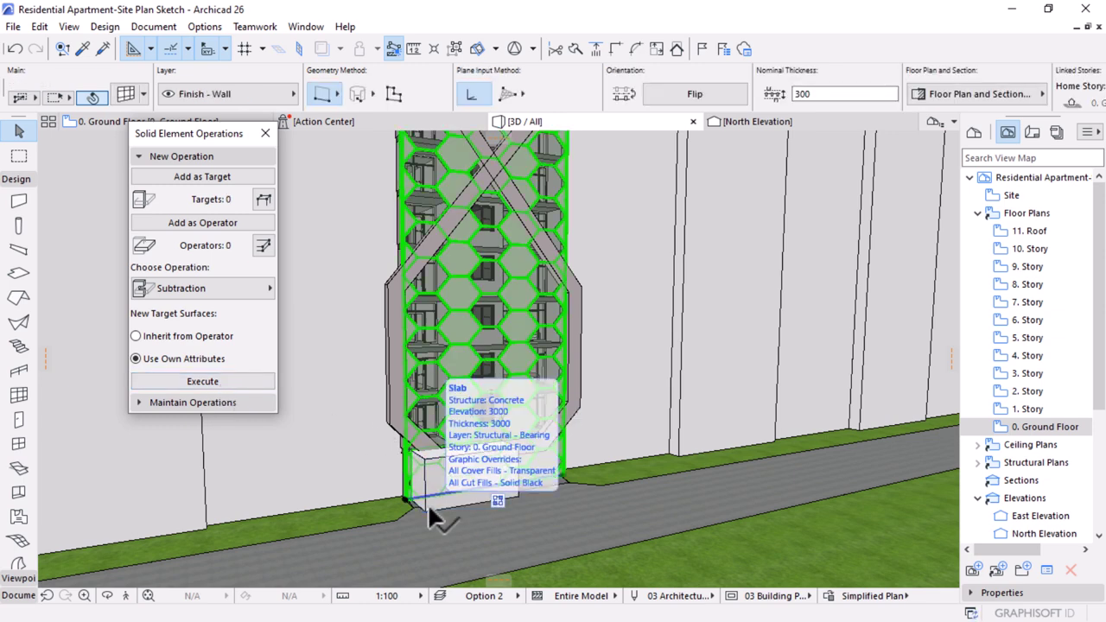
{"action": "left_click", "coordinate": [428, 503]}
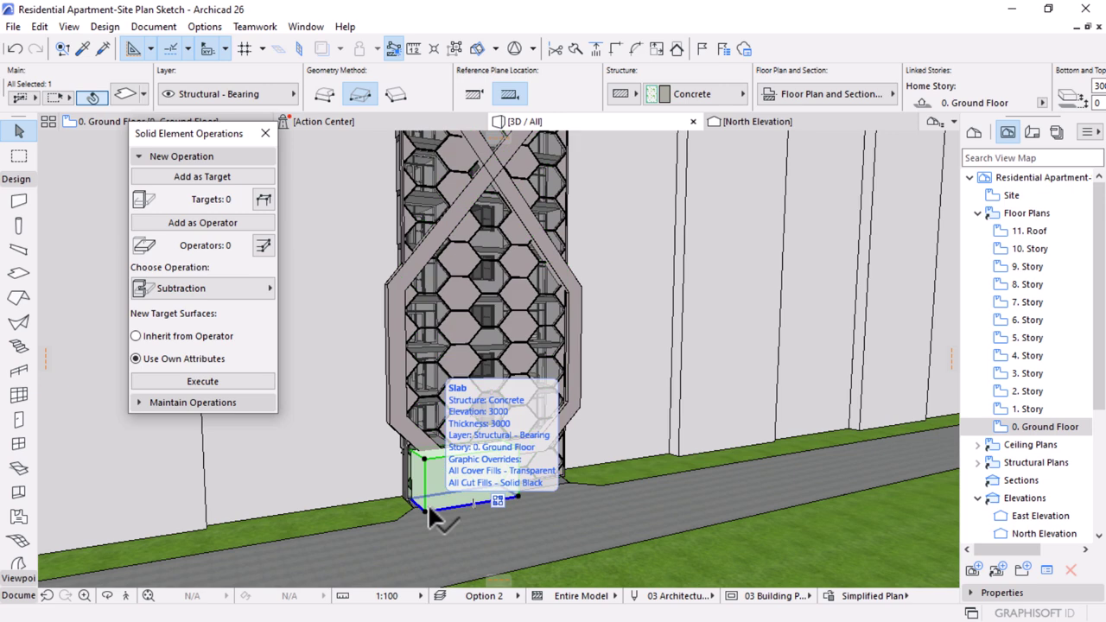
{"action": "left_click", "coordinate": [193, 90]}
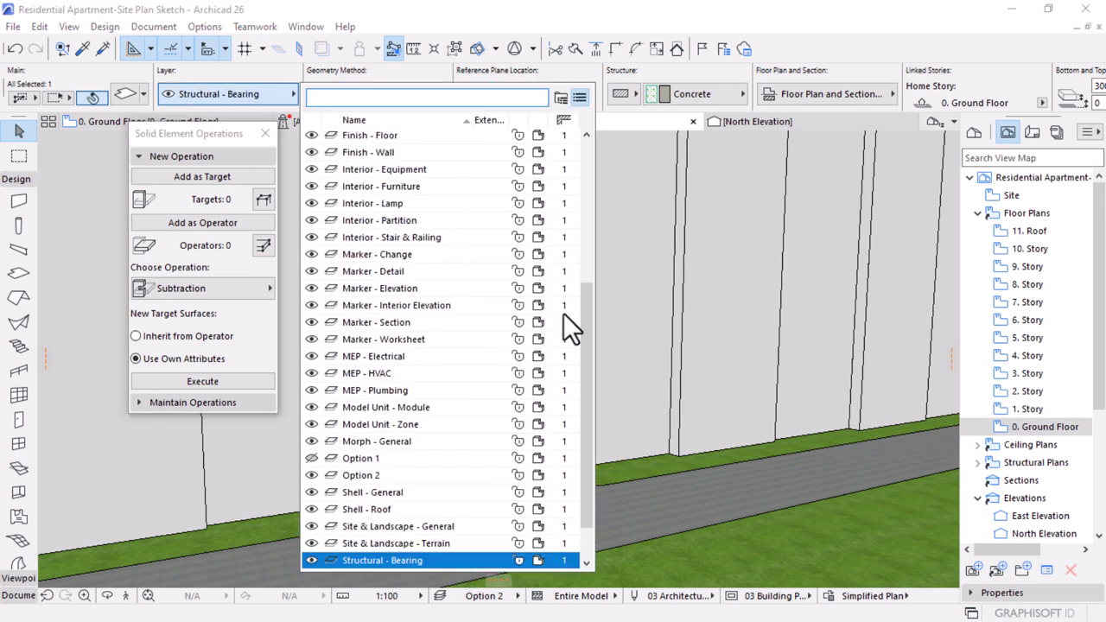
{"action": "left_click_drag", "start_coordinate": [583, 350], "coordinate": [614, 169]}
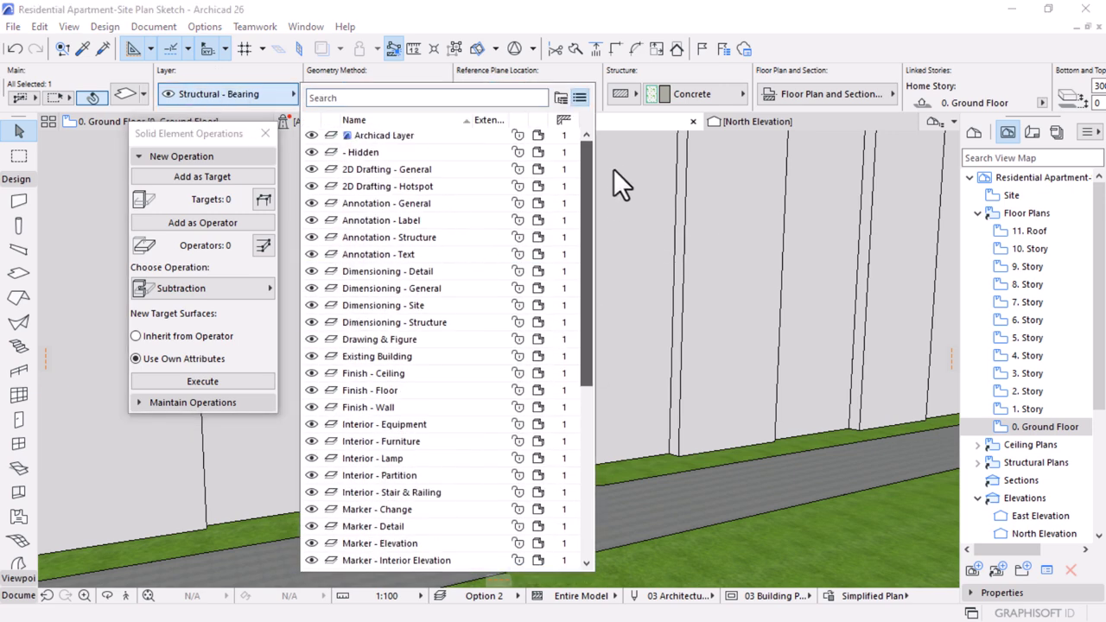
{"action": "left_click", "coordinate": [364, 155]}
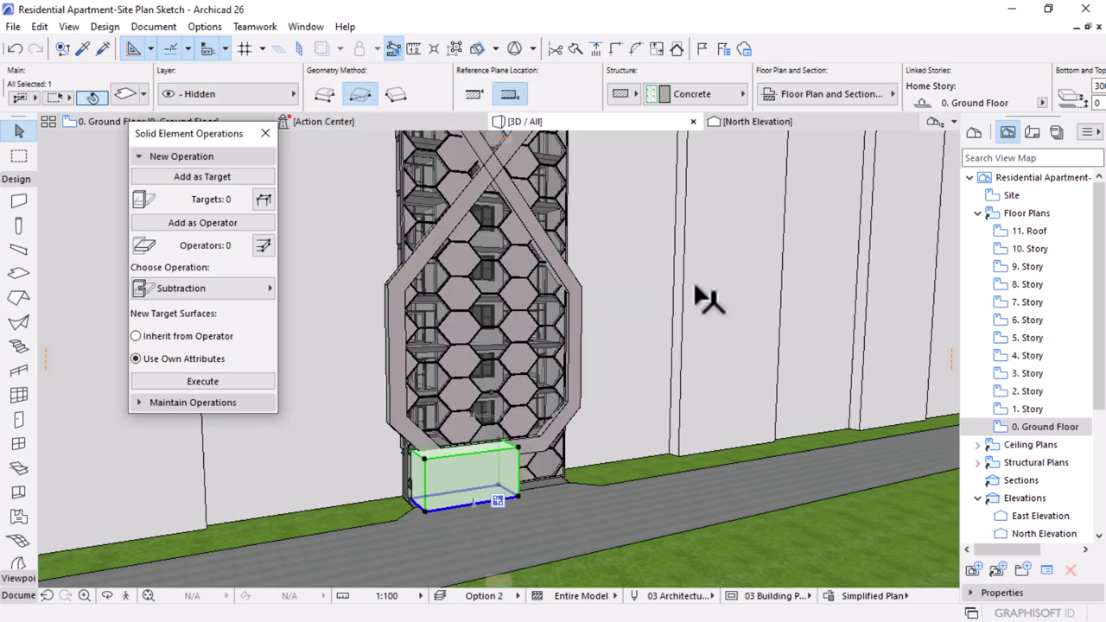
- Hide the - Hidden layer in the Option 1, Option 2 and All layer combinations, check the other combinations, and apply Option 2
{"action": "left_click", "coordinate": [294, 94]}
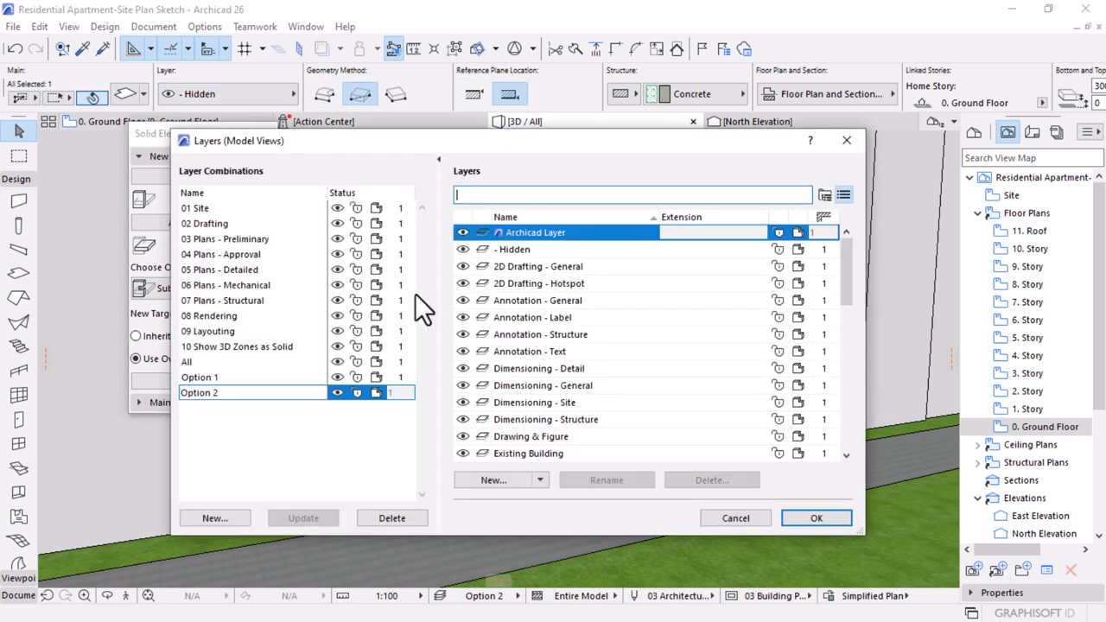
{"action": "left_click", "coordinate": [467, 252]}
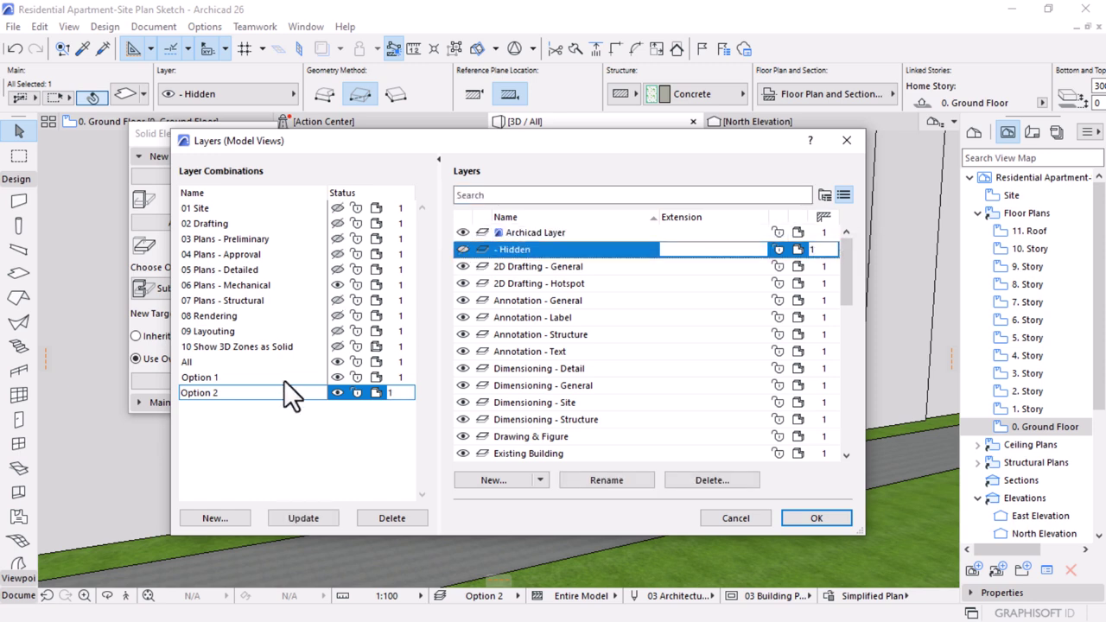
{"action": "left_click", "coordinate": [252, 375]}
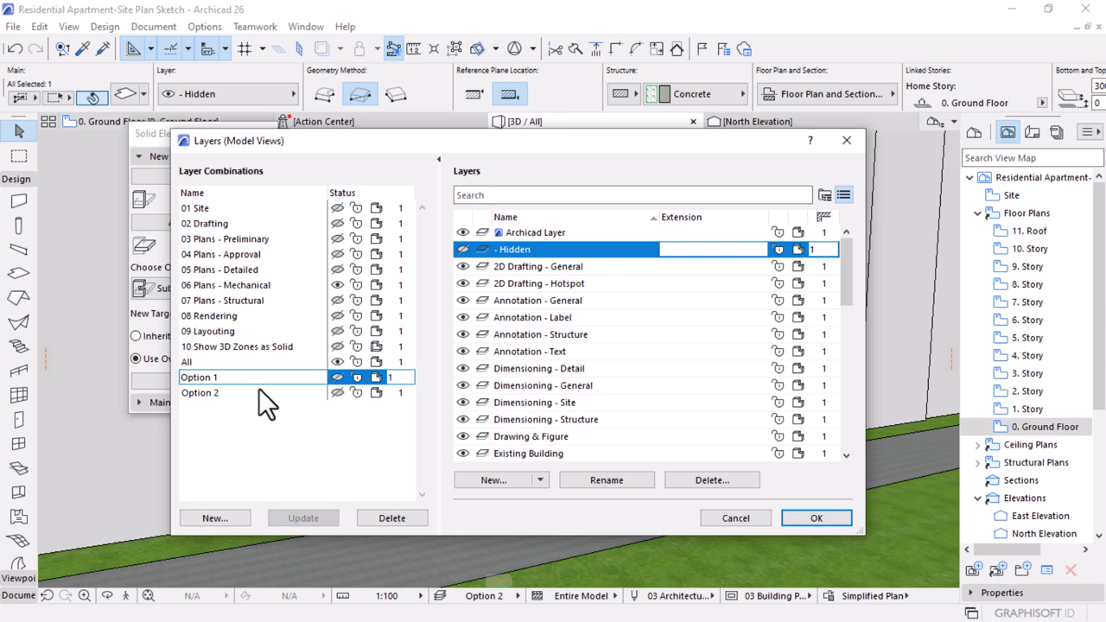
{"action": "left_click", "coordinate": [185, 355]}
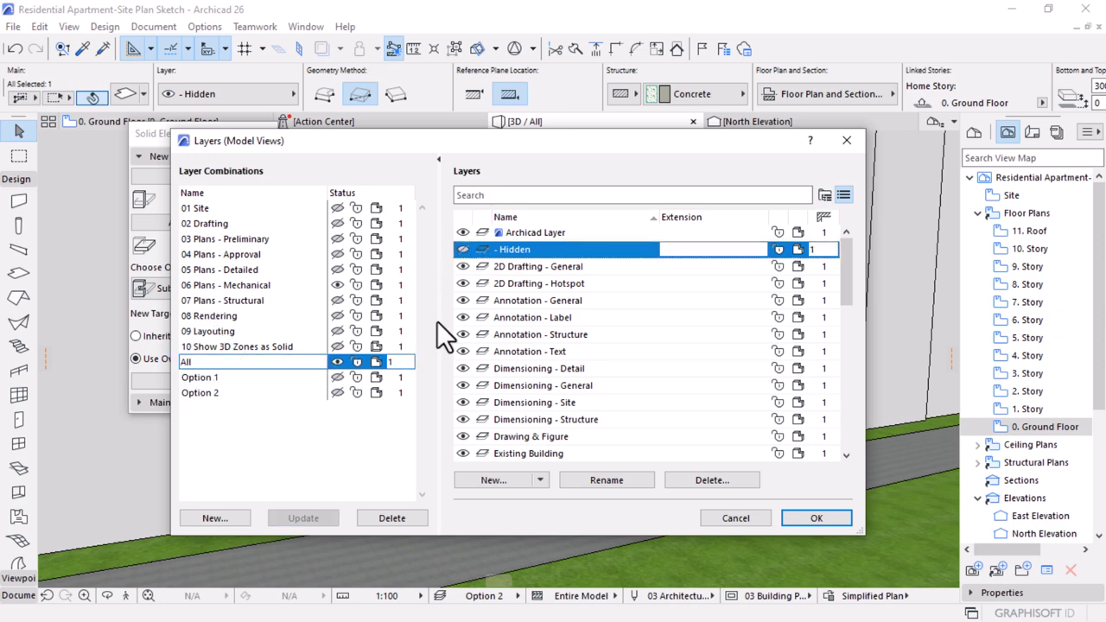
{"action": "left_click", "coordinate": [204, 223]}
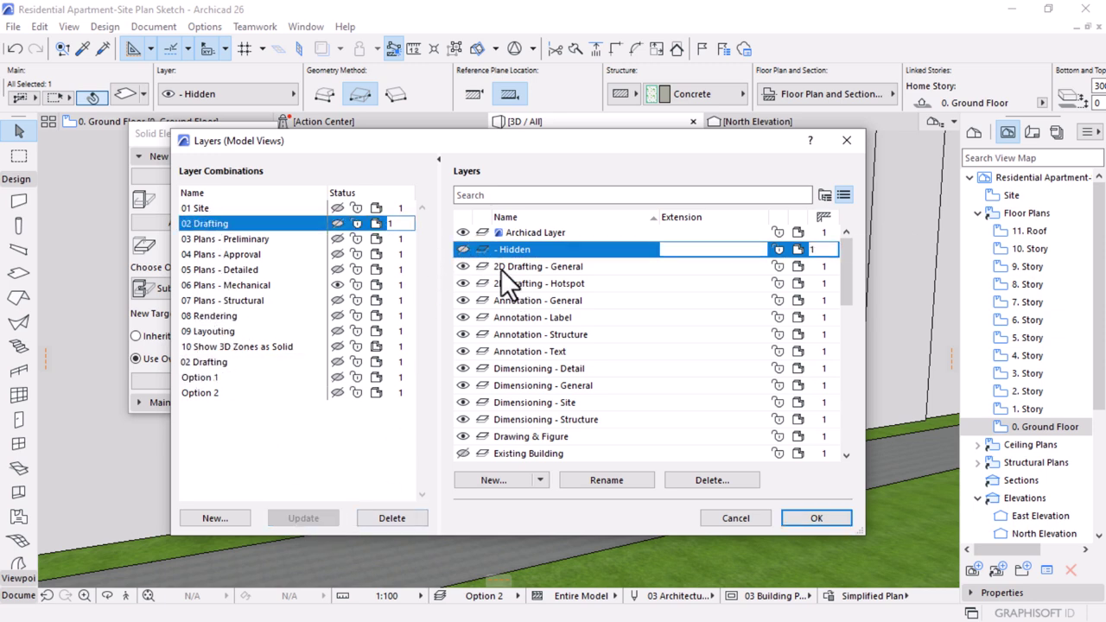
{"action": "left_click", "coordinate": [195, 241]}
{"action": "left_click", "coordinate": [192, 254]}
{"action": "left_click", "coordinate": [191, 300]}
{"action": "left_click", "coordinate": [204, 392]}
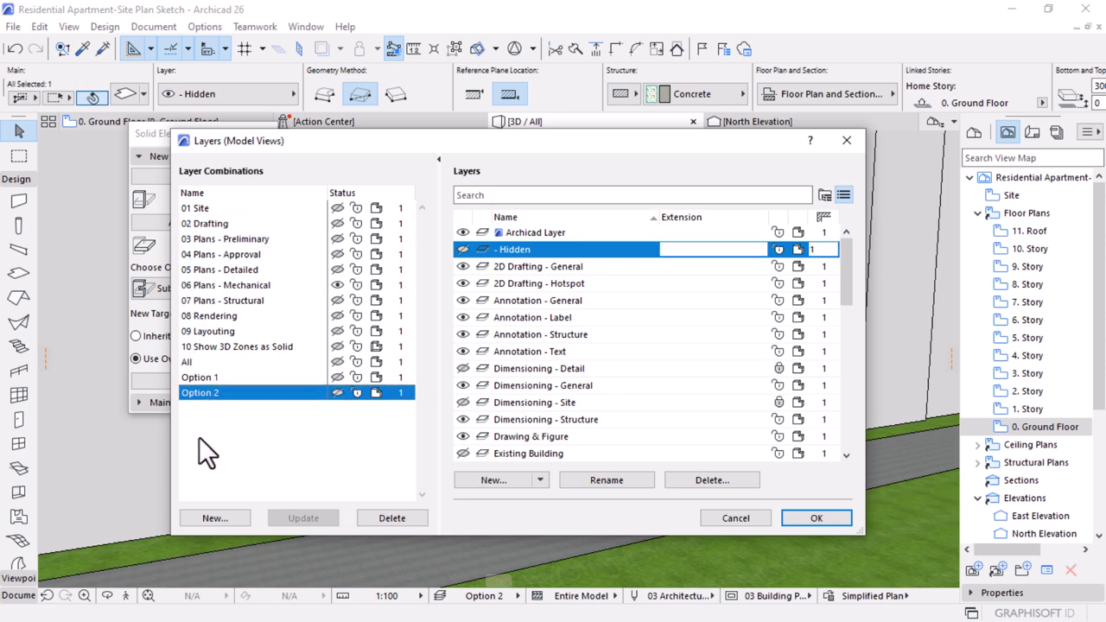
{"action": "left_click", "coordinate": [824, 516]}
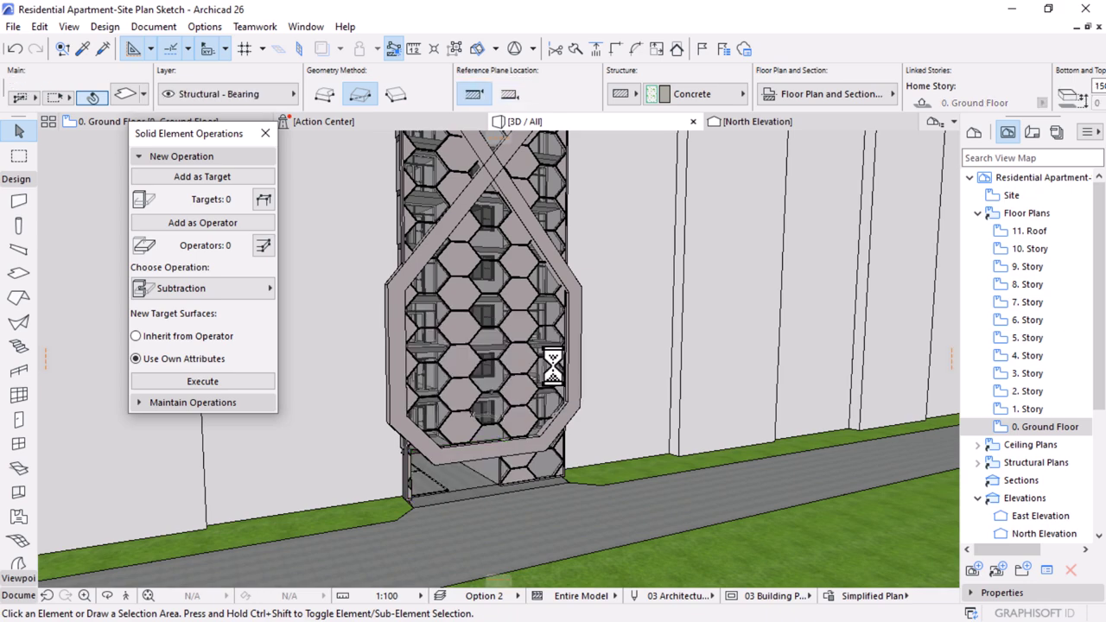
- Examine the facade in 3D from the ground-floor opening to the crossing of the hourglass shell
{"action": "middle_click_drag", "start_coordinate": [736, 426], "coordinate": [540, 420], "text": "shift"}
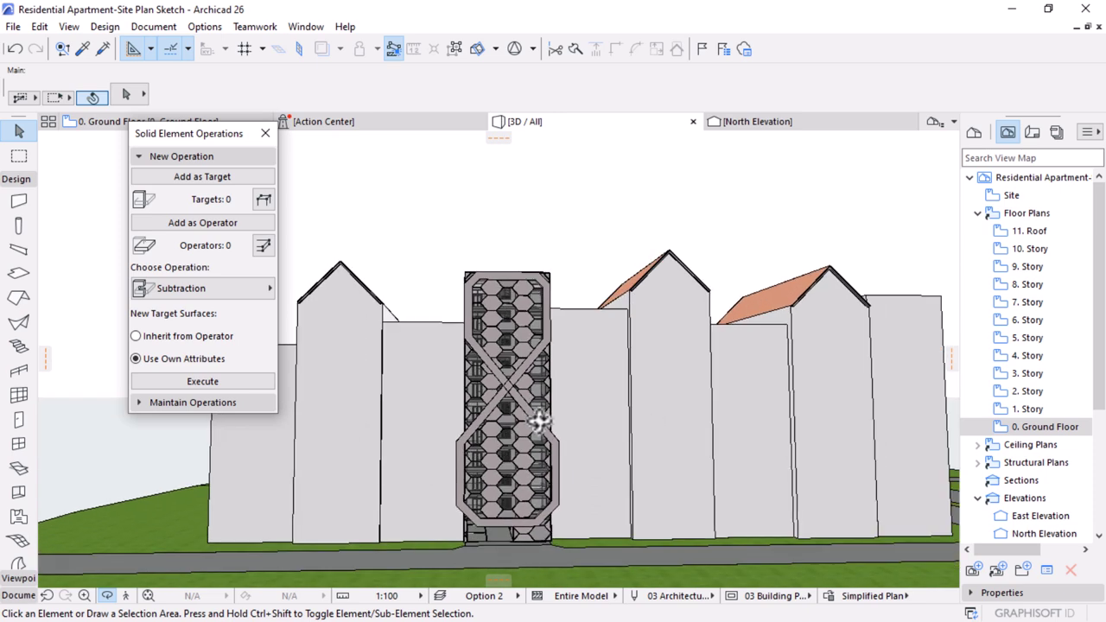
{"action": "scroll", "coordinate": [531, 406], "scroll_direction": "up", "scroll_amount": 5}
{"action": "scroll", "coordinate": [516, 337], "scroll_direction": "up", "scroll_amount": 3}
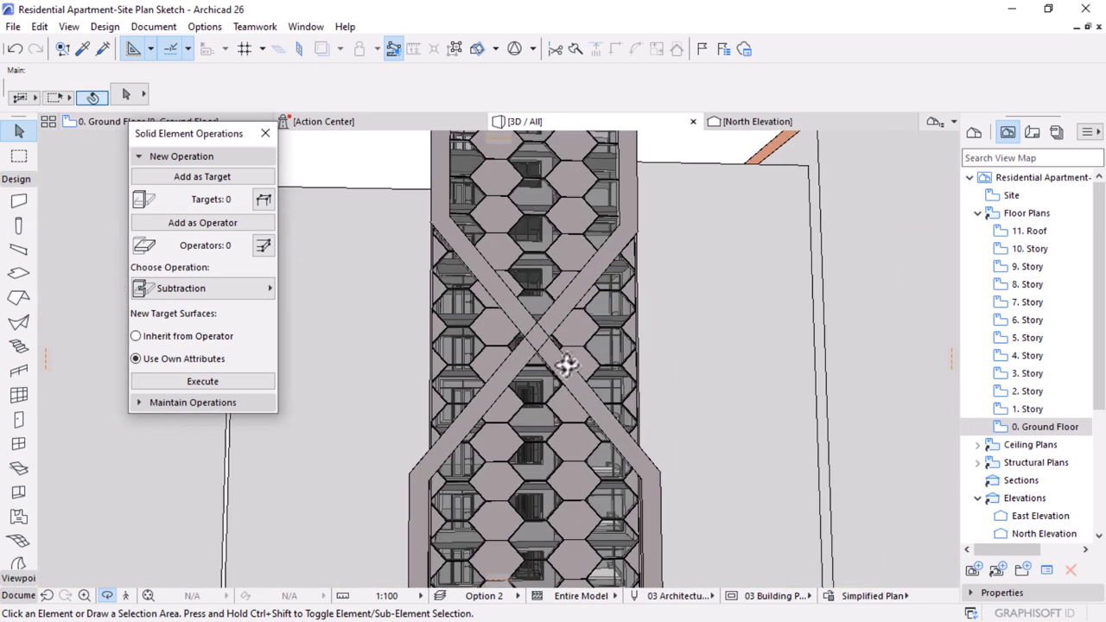
{"action": "middle_click_drag", "start_coordinate": [567, 365], "coordinate": [532, 325], "text": "shift"}
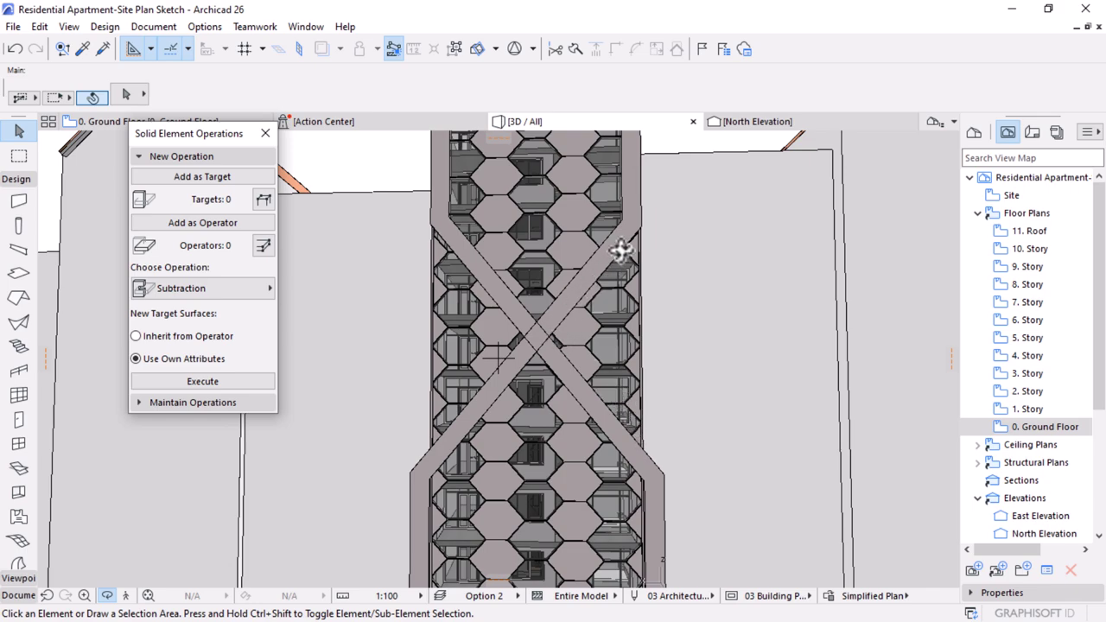
{"action": "middle_click_drag", "start_coordinate": [423, 440], "coordinate": [454, 297], "text": "shift"}
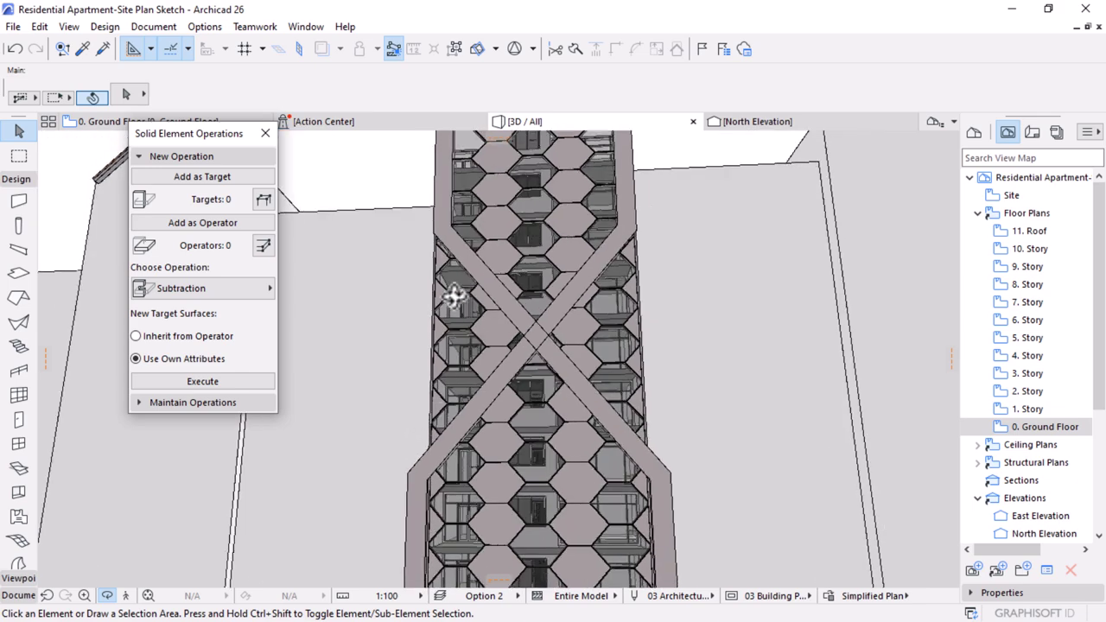
{"action": "scroll", "coordinate": [562, 327], "scroll_direction": "down", "scroll_amount": 3}
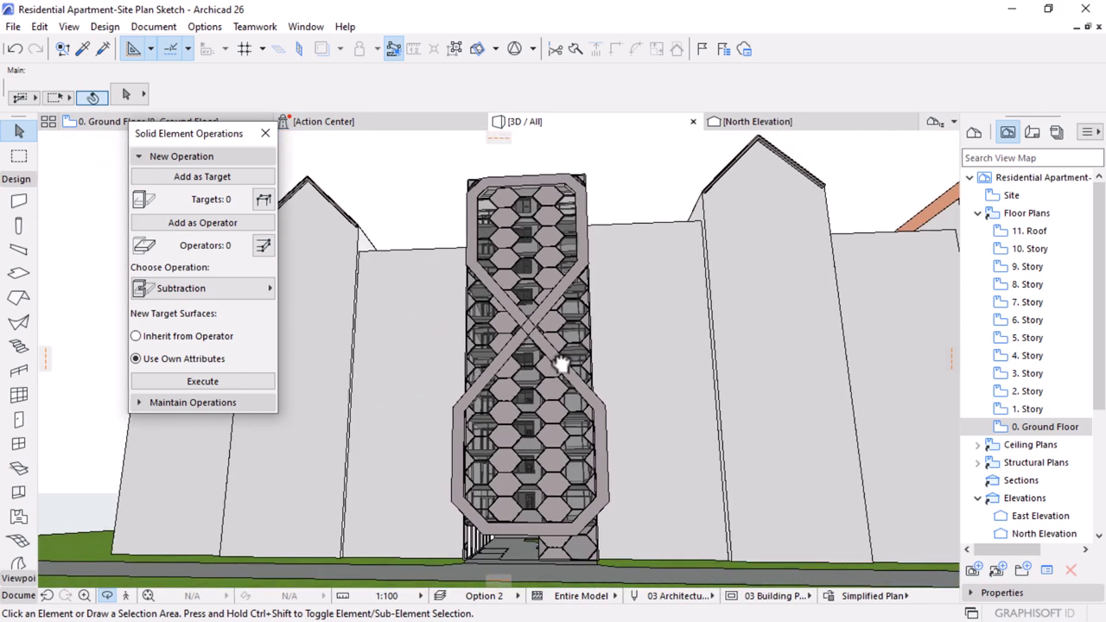
- Close the Solid Element Operations palette and open the North Elevation
{"action": "scroll", "coordinate": [432, 400], "scroll_direction": "up", "scroll_amount": 3}
{"action": "middle_click_drag", "start_coordinate": [435, 468], "coordinate": [516, 303], "text": "shift"}
{"action": "scroll", "coordinate": [517, 303], "scroll_direction": "up", "scroll_amount": 1}
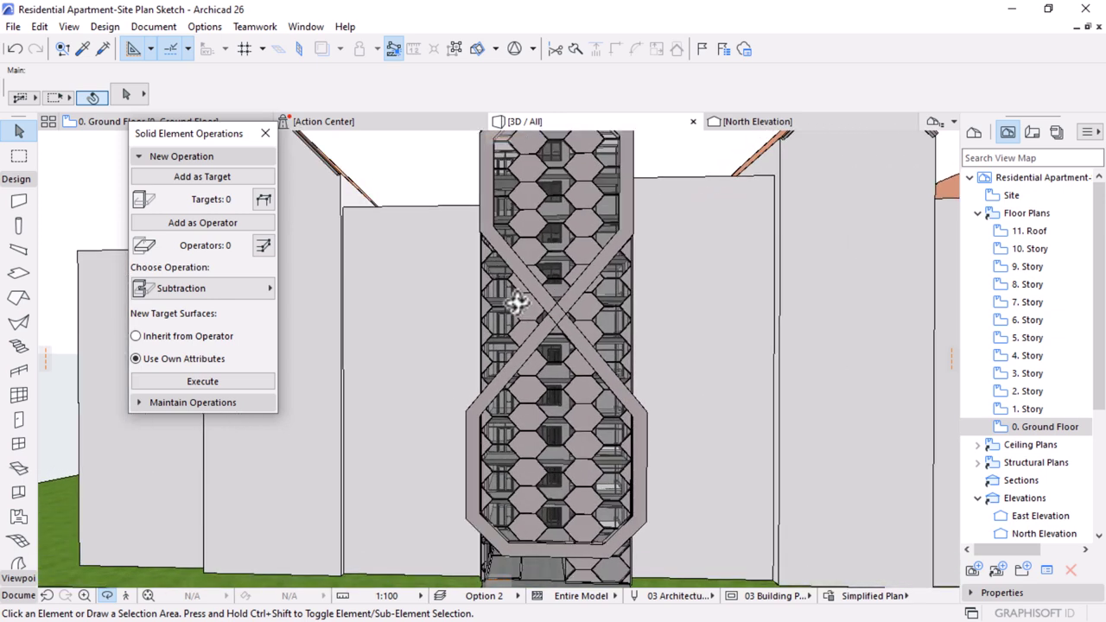
{"action": "scroll", "coordinate": [412, 355], "scroll_direction": "down", "scroll_amount": 3}
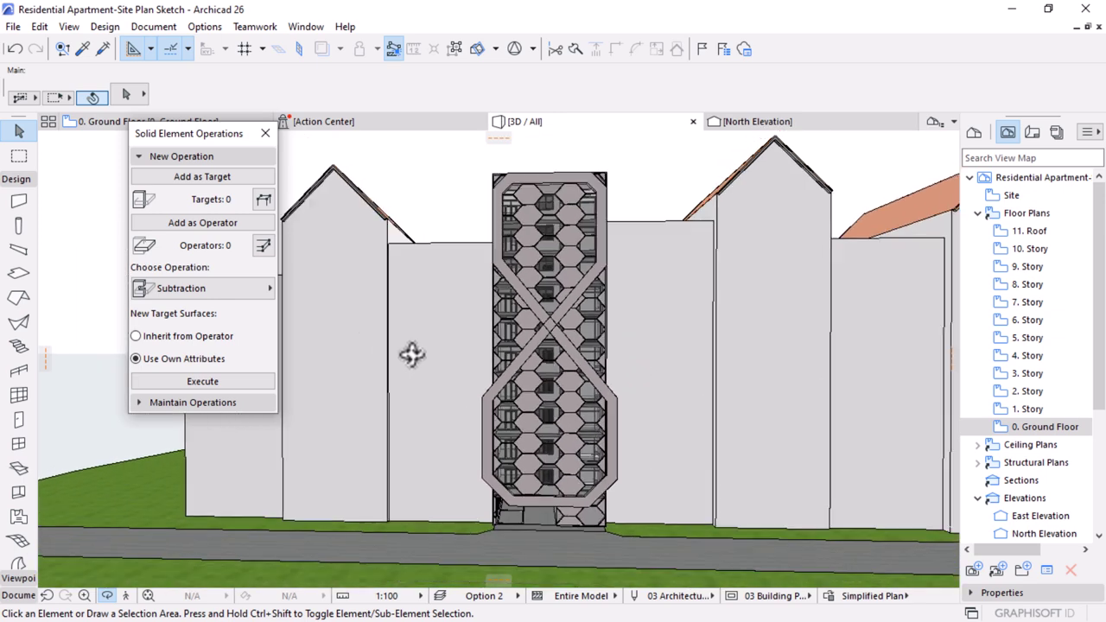
{"action": "left_click", "coordinate": [265, 133]}
{"action": "left_click", "coordinate": [772, 121]}
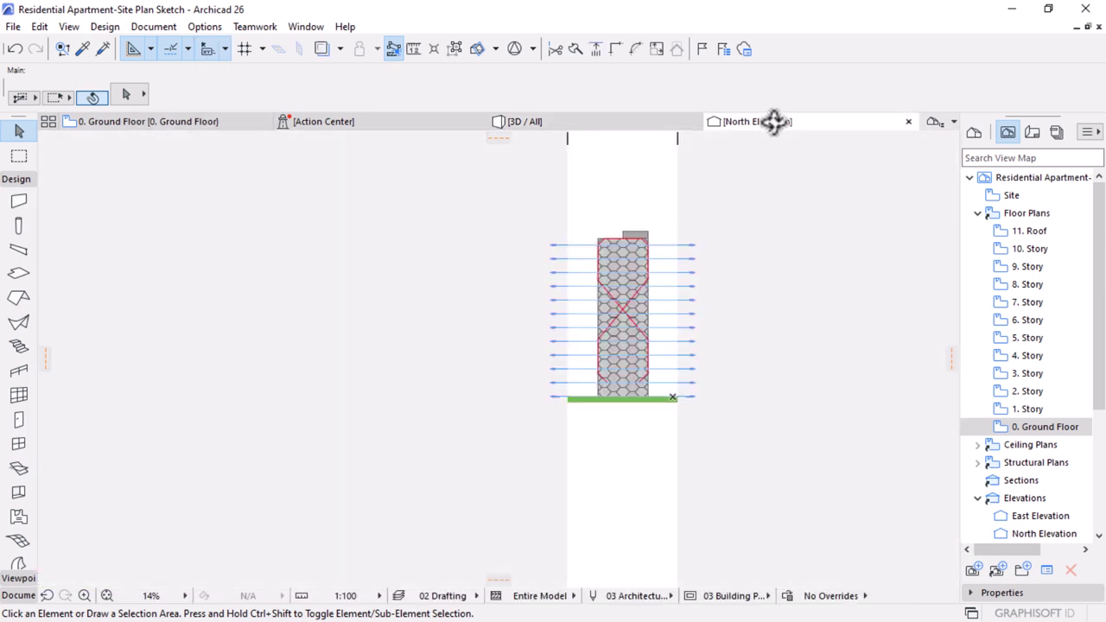
- Apply the Option 2 layer combination to the North Elevation
{"action": "scroll", "coordinate": [679, 345], "scroll_direction": "up", "scroll_amount": 3}
{"action": "scroll", "coordinate": [544, 462], "scroll_direction": "up", "scroll_amount": 5}
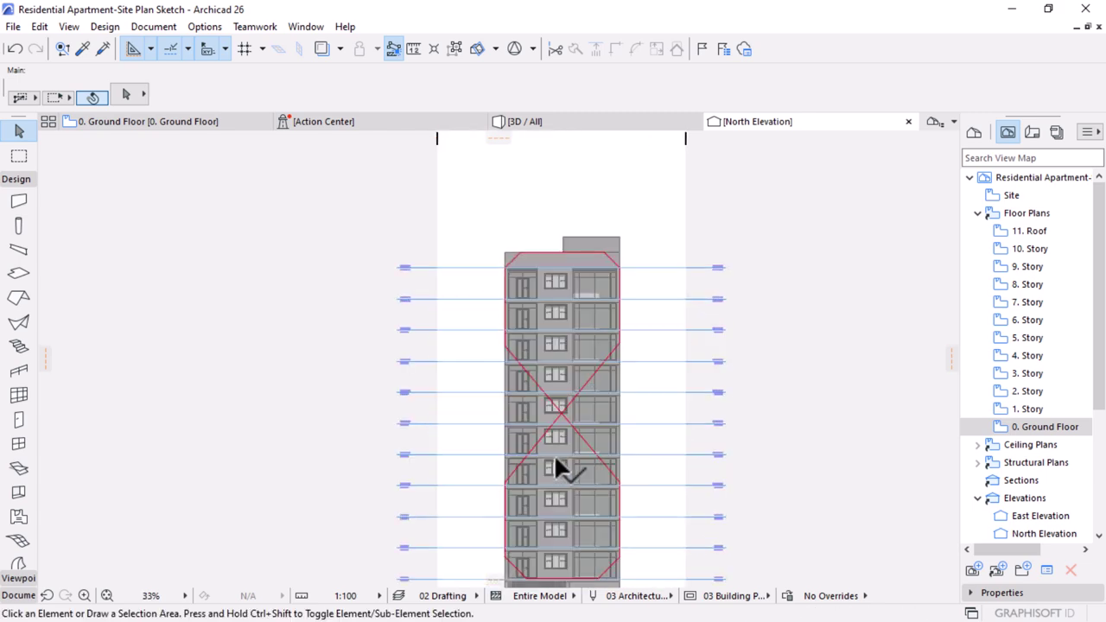
{"action": "scroll", "coordinate": [619, 389], "scroll_direction": "down", "scroll_amount": 3}
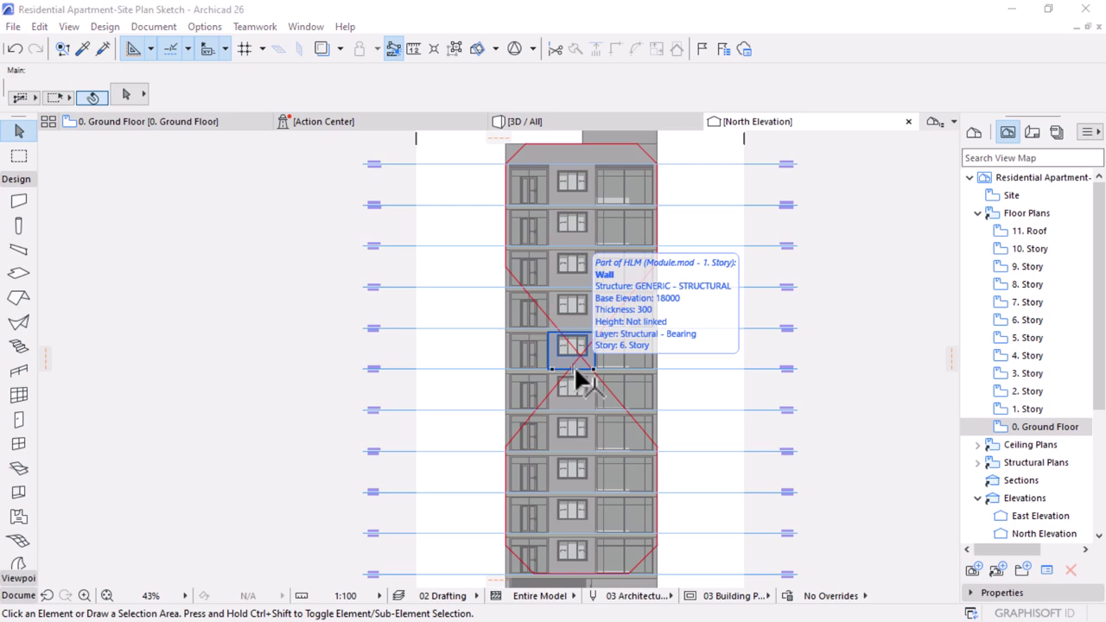
{"action": "key", "text": "ctrl+l"}
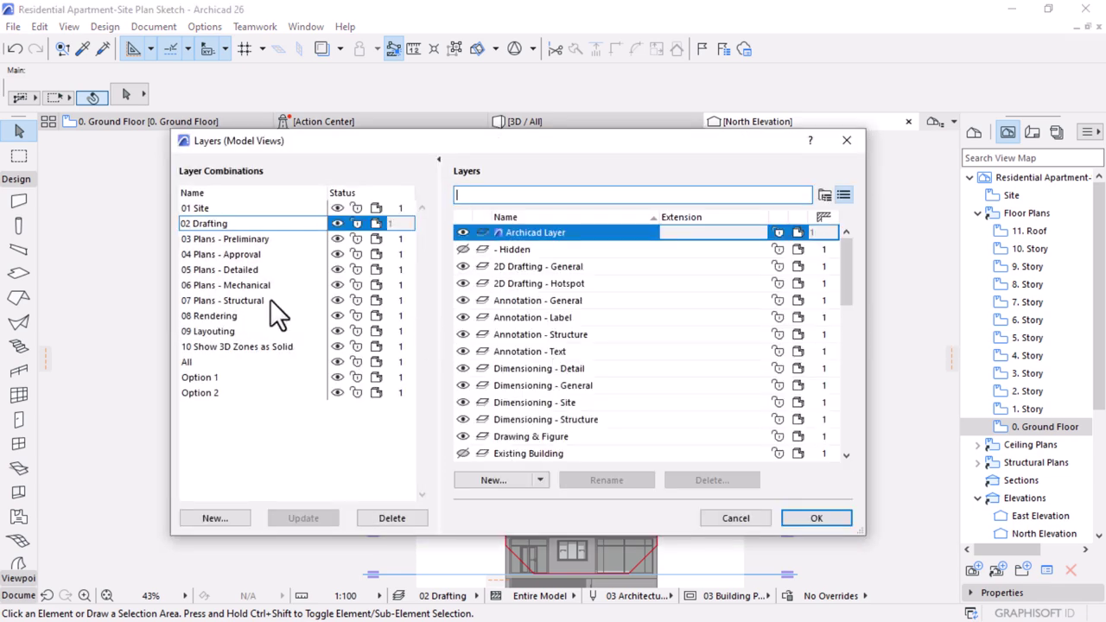
{"action": "left_click", "coordinate": [195, 392]}
{"action": "left_click", "coordinate": [817, 517]}
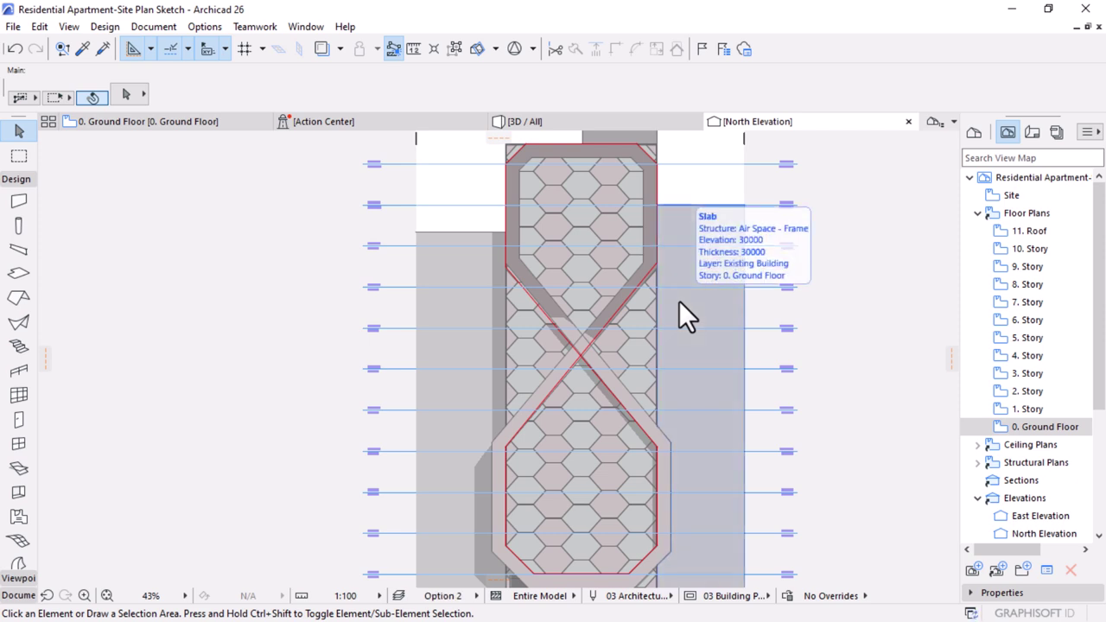
- Delete the red 2D guide polyline that traces the hourglass shell on the North Elevation
{"action": "scroll", "coordinate": [679, 316], "scroll_direction": "down", "scroll_amount": 3}
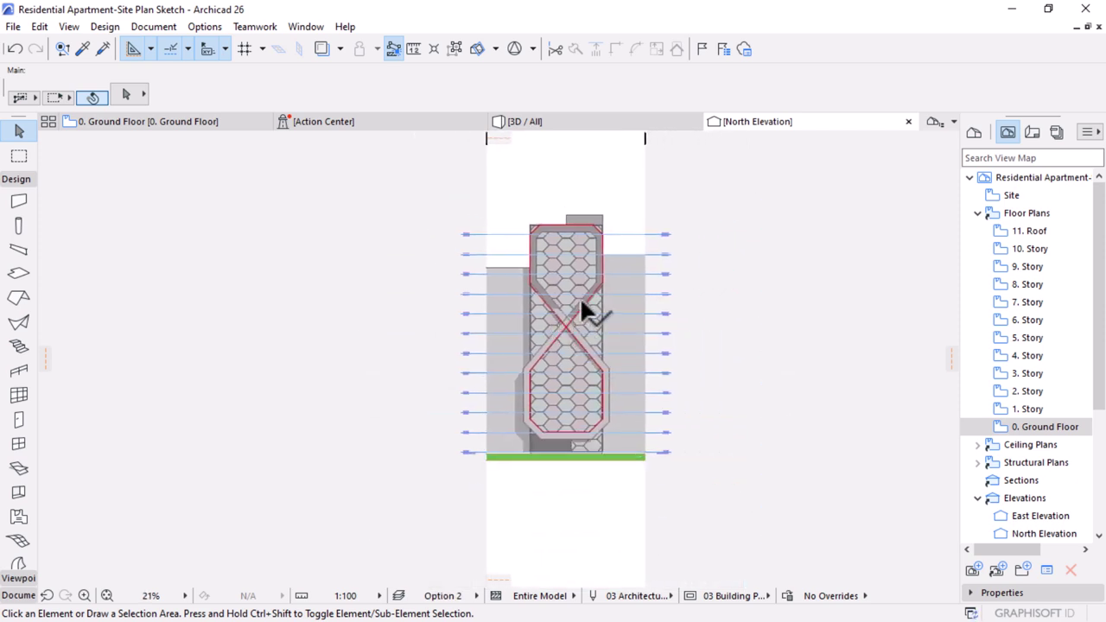
{"action": "scroll", "coordinate": [583, 304], "scroll_direction": "up", "scroll_amount": 4}
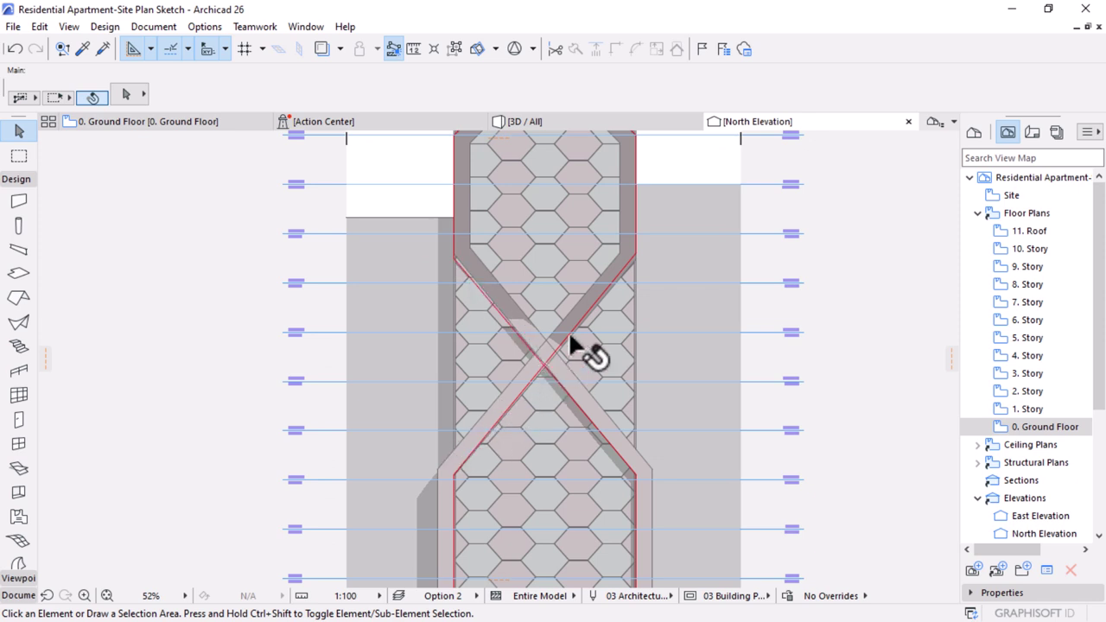
{"action": "scroll", "coordinate": [570, 343], "scroll_direction": "up", "scroll_amount": 4}
{"action": "left_click", "coordinate": [515, 378]}
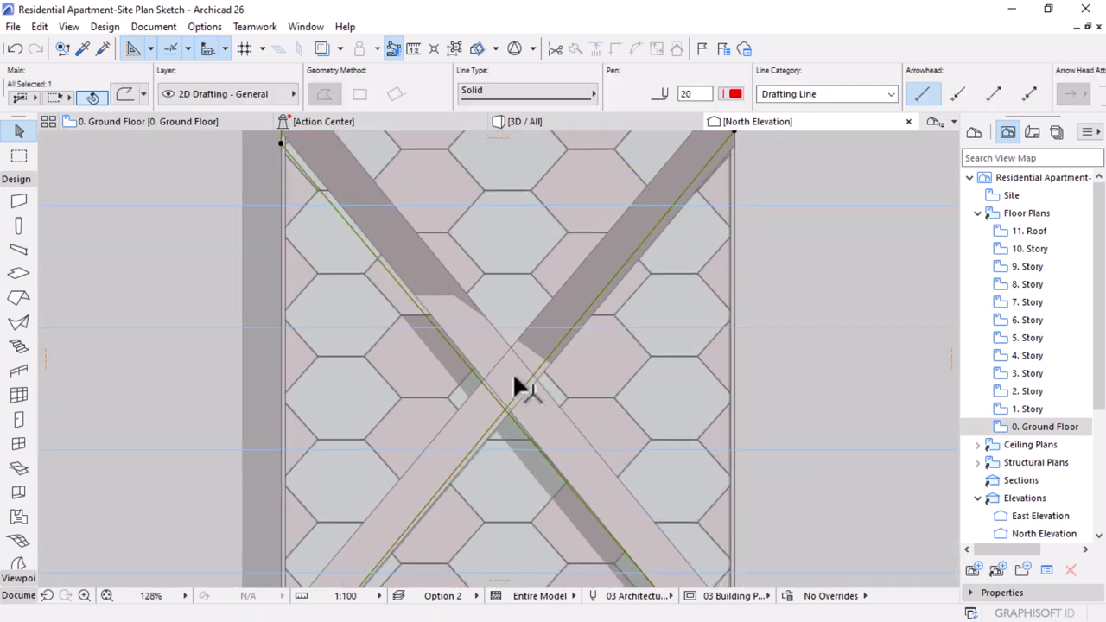
{"action": "key", "text": "Delete"}
{"action": "scroll", "coordinate": [620, 351], "scroll_direction": "down", "scroll_amount": 7}
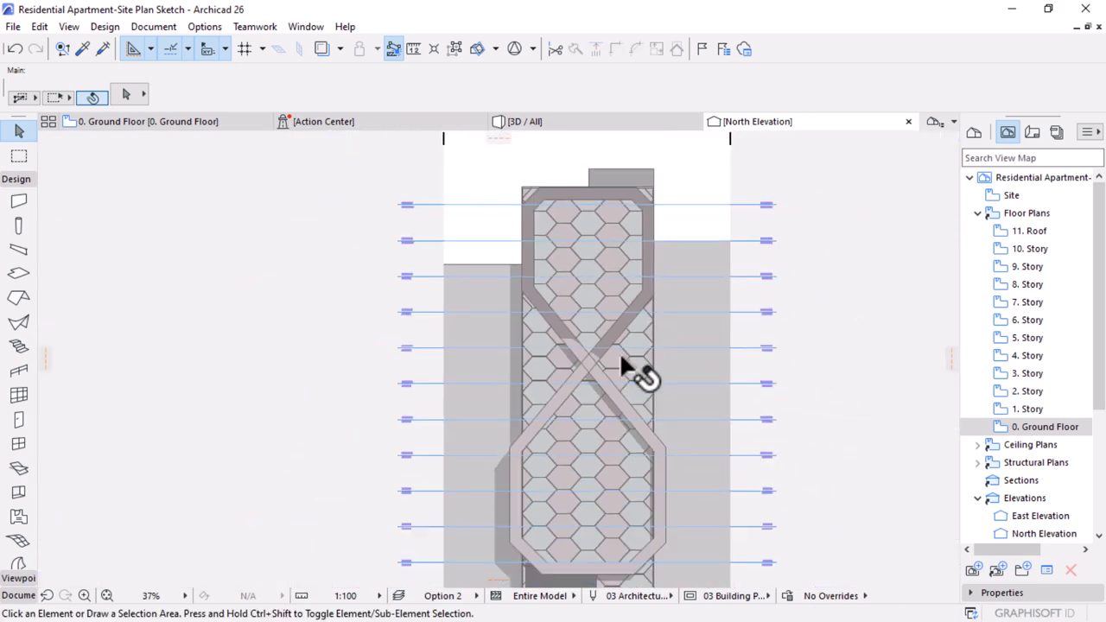
- Enter Edit mode for the honeycomb curtain wall and show its Scheme Grid
{"action": "scroll", "coordinate": [617, 348], "scroll_direction": "up", "scroll_amount": 2}
{"action": "scroll", "coordinate": [627, 331], "scroll_direction": "up", "scroll_amount": 2}
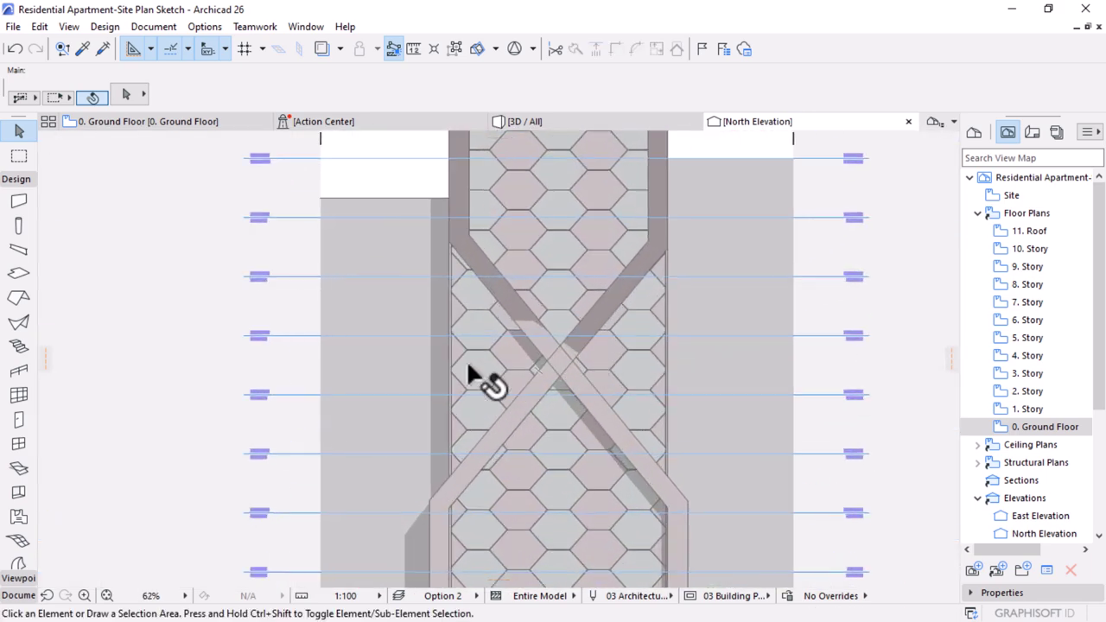
{"action": "left_click", "coordinate": [606, 364]}
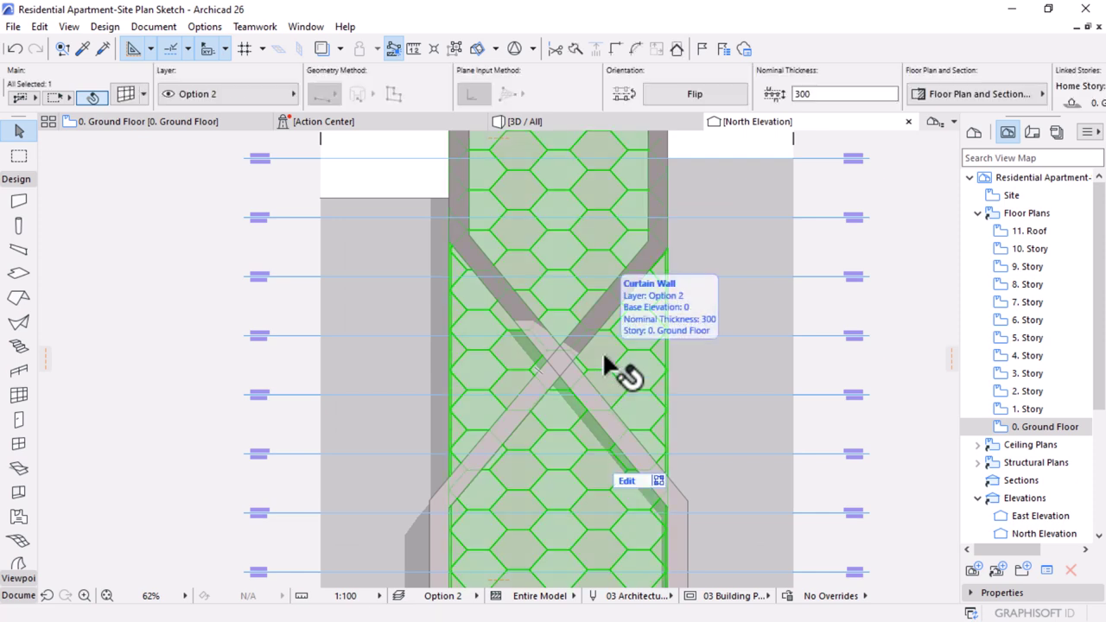
{"action": "left_click", "coordinate": [626, 481]}
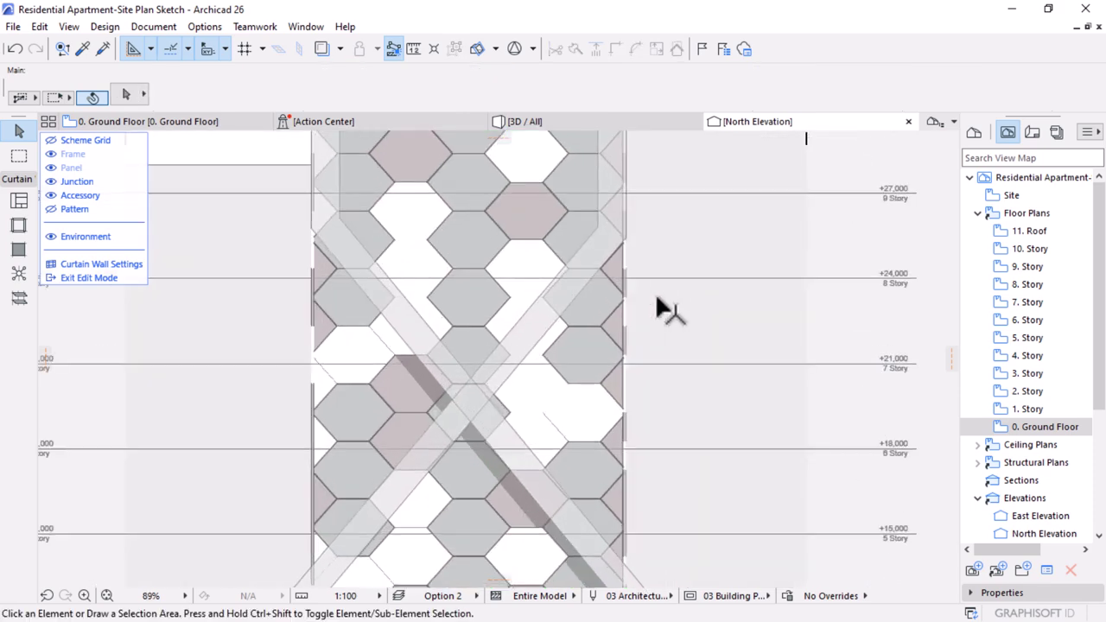
{"action": "middle_click_drag", "start_coordinate": [599, 314], "coordinate": [621, 265]}
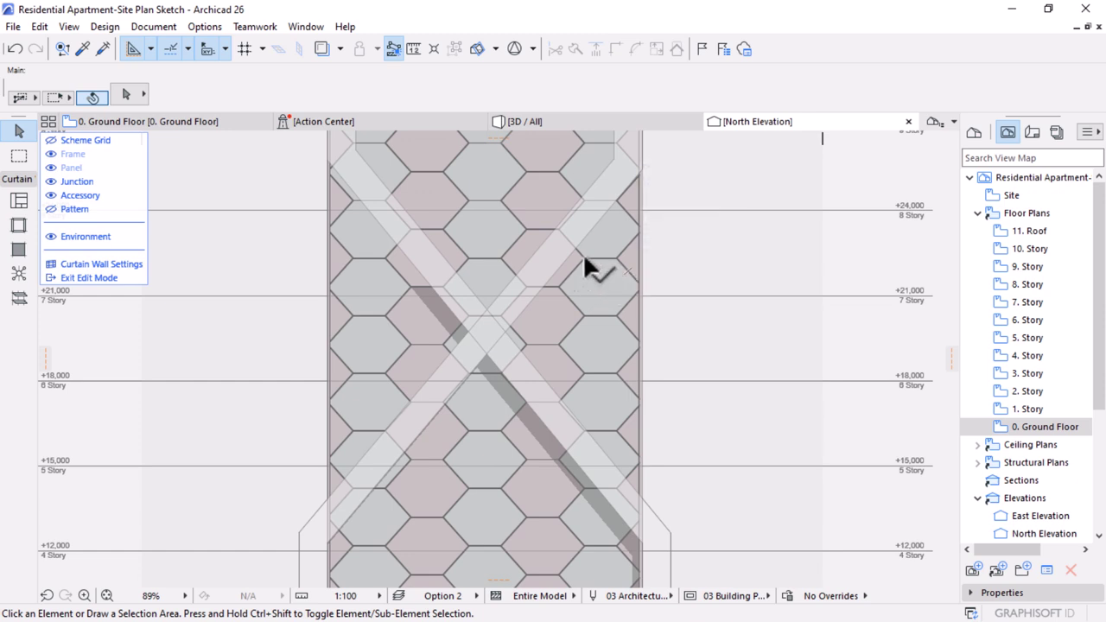
{"action": "left_click", "coordinate": [52, 141]}
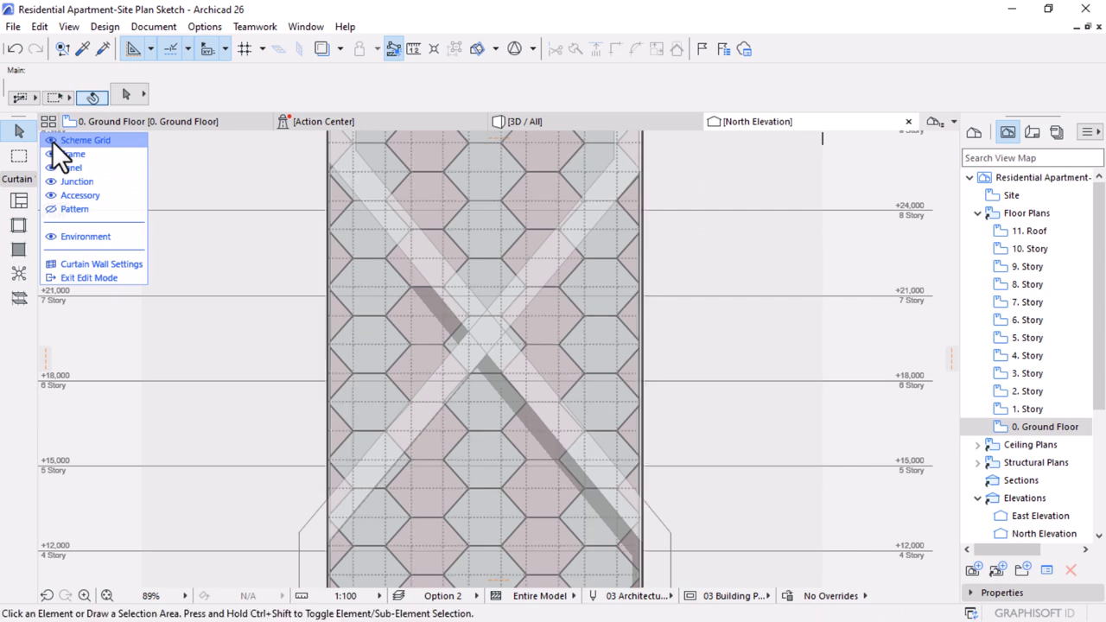